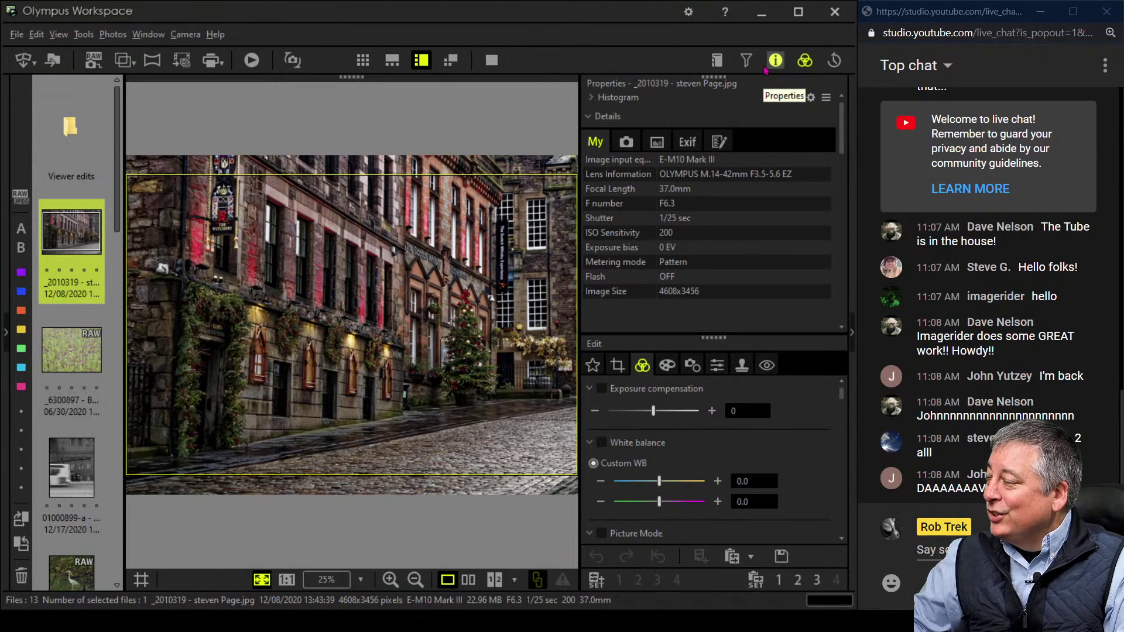
Hide the photo's properties, then examine the street photo in full screen and return to the editing view
{"action": "left_click", "coordinate": [765, 71]}
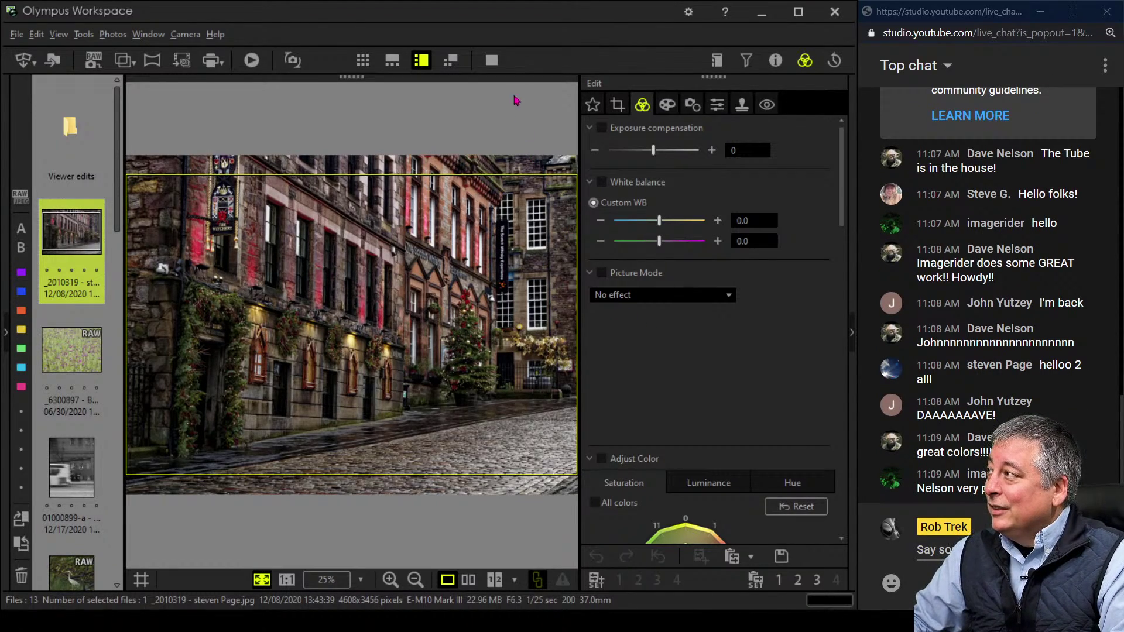
{"action": "left_click", "coordinate": [492, 60]}
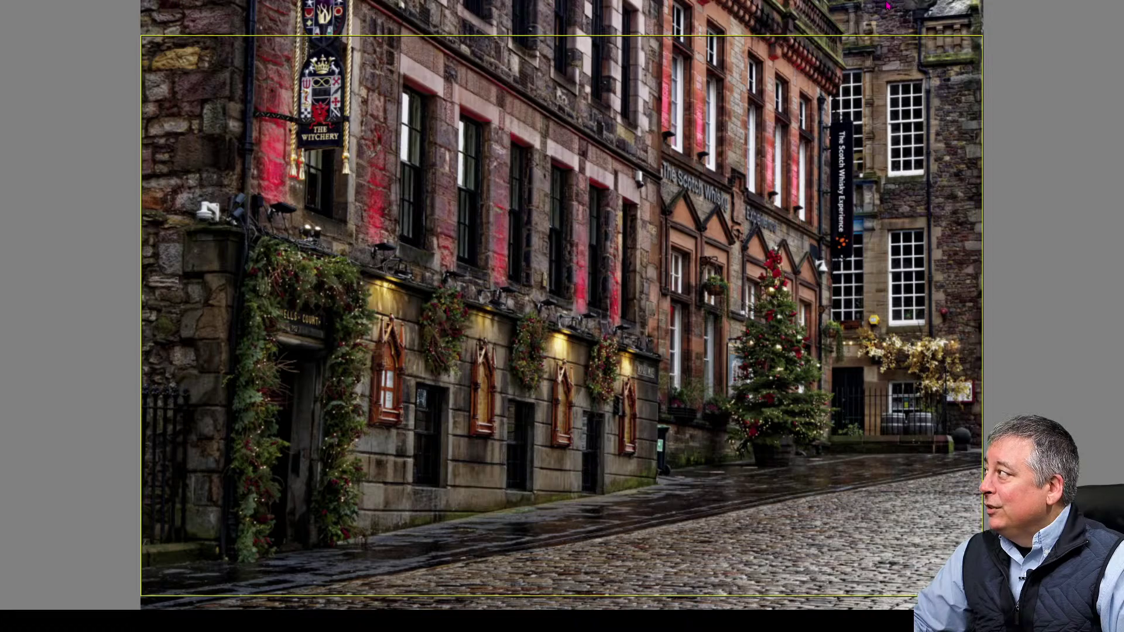
{"action": "key", "text": "Escape"}
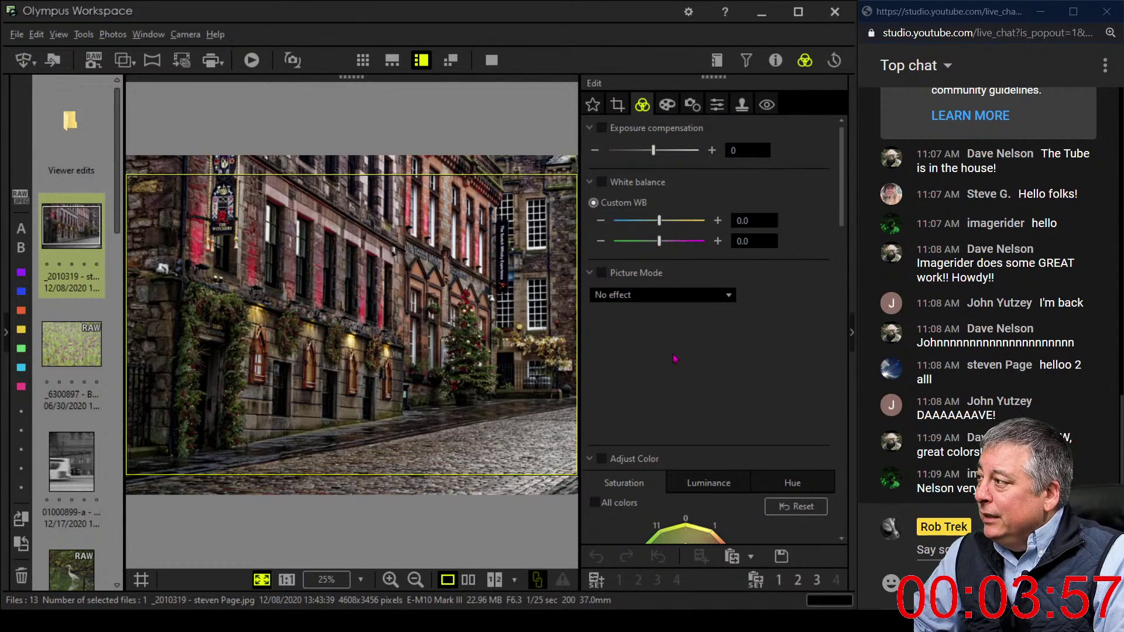
Try the Dramatic Tone art filter on the street photo and replace it with Pop Art
{"action": "left_click", "coordinate": [668, 105]}
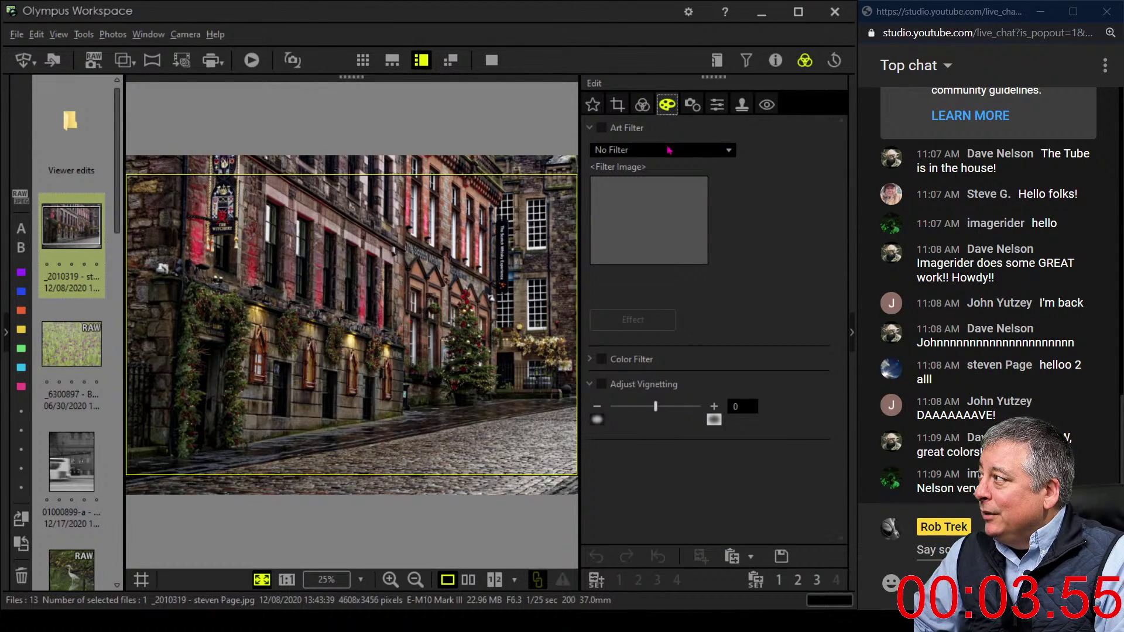
{"action": "left_click", "coordinate": [670, 150]}
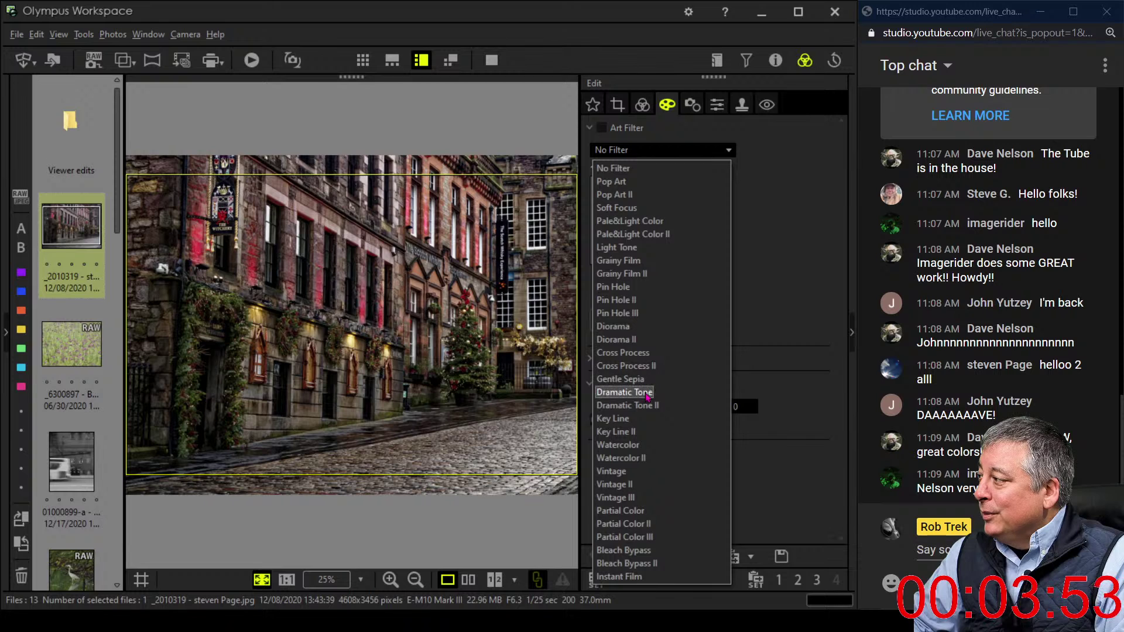
{"action": "left_click", "coordinate": [626, 392]}
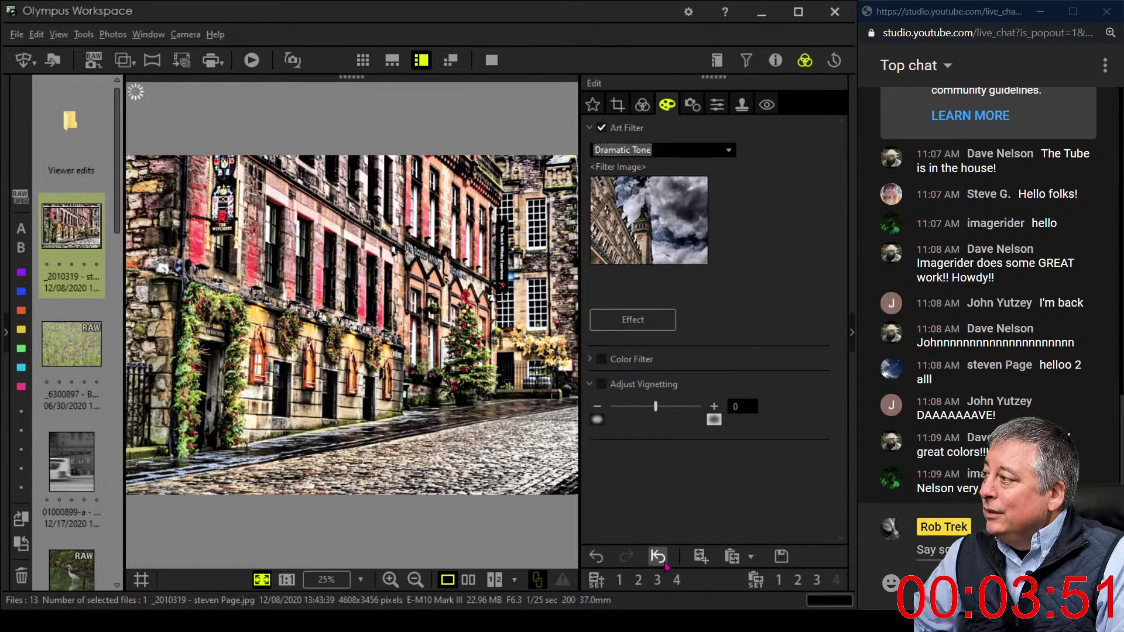
{"action": "left_click", "coordinate": [669, 151]}
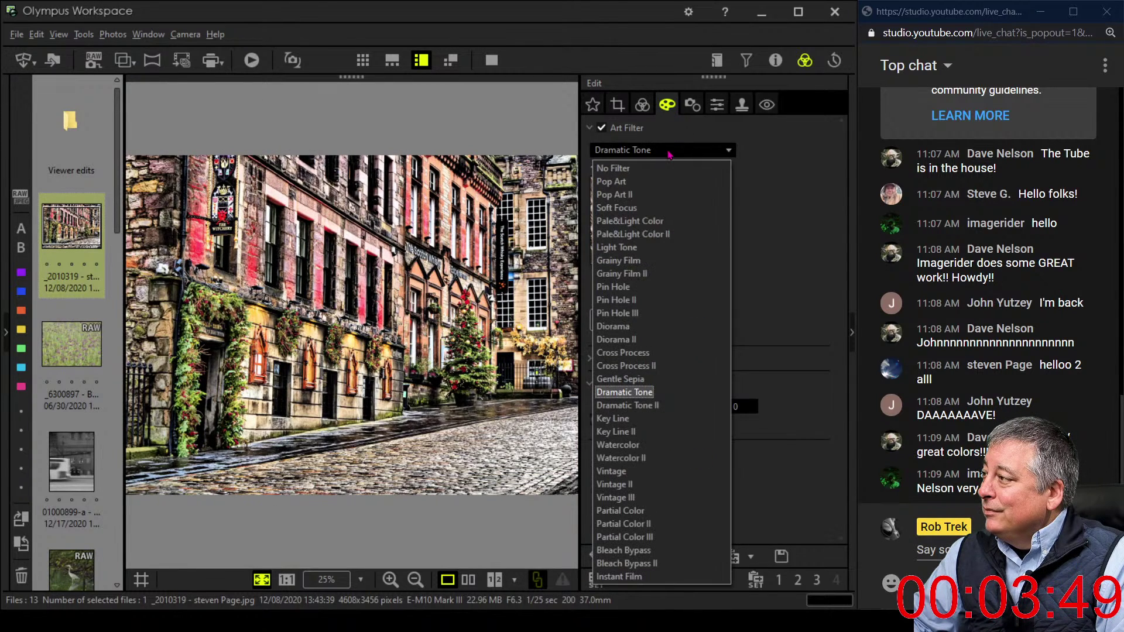
{"action": "left_click", "coordinate": [661, 183]}
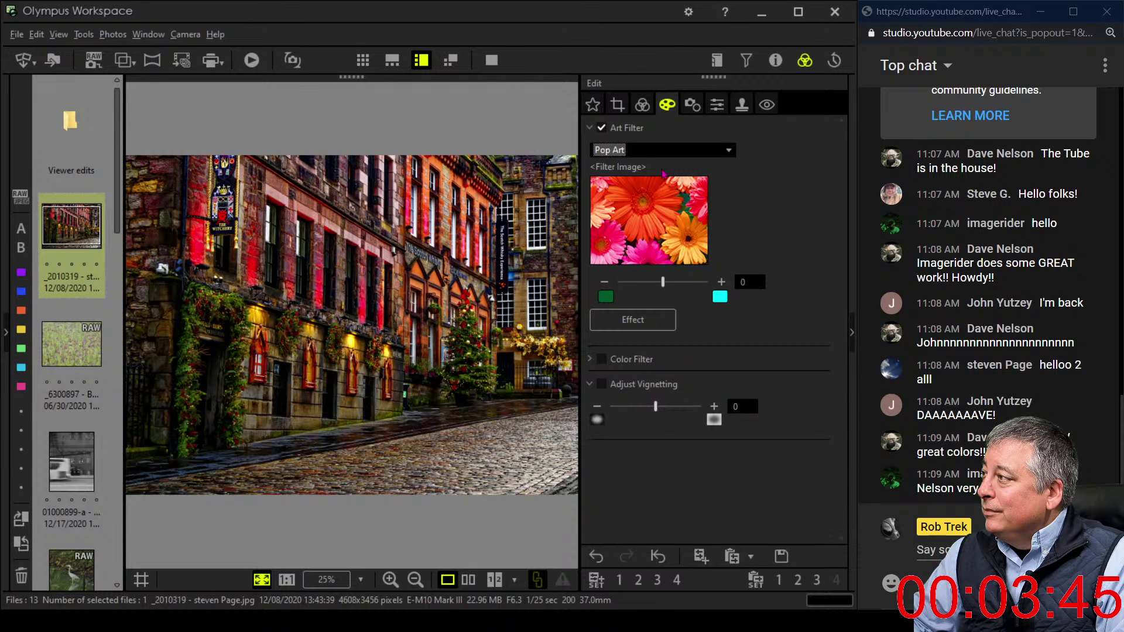
Look through the colour, lens correction and sharpening adjustments, and set the photo's Sharpness to 3
{"action": "left_click", "coordinate": [640, 102]}
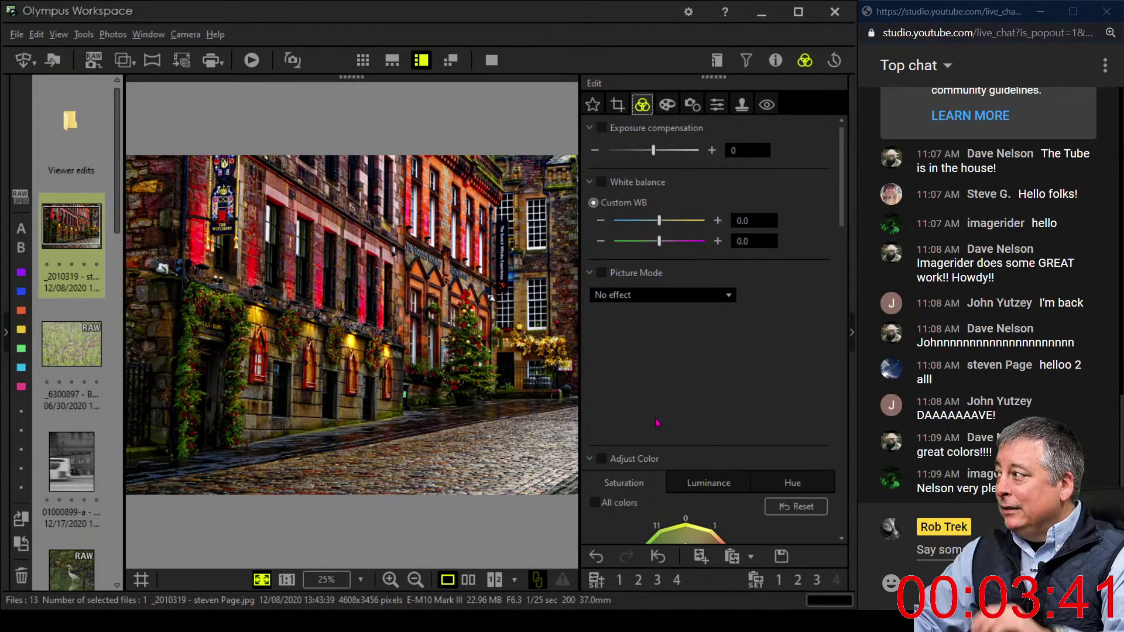
{"action": "scroll", "coordinate": [658, 420], "scroll_direction": "down", "scroll_amount": 3}
{"action": "scroll", "coordinate": [659, 421], "scroll_direction": "up", "scroll_amount": 2}
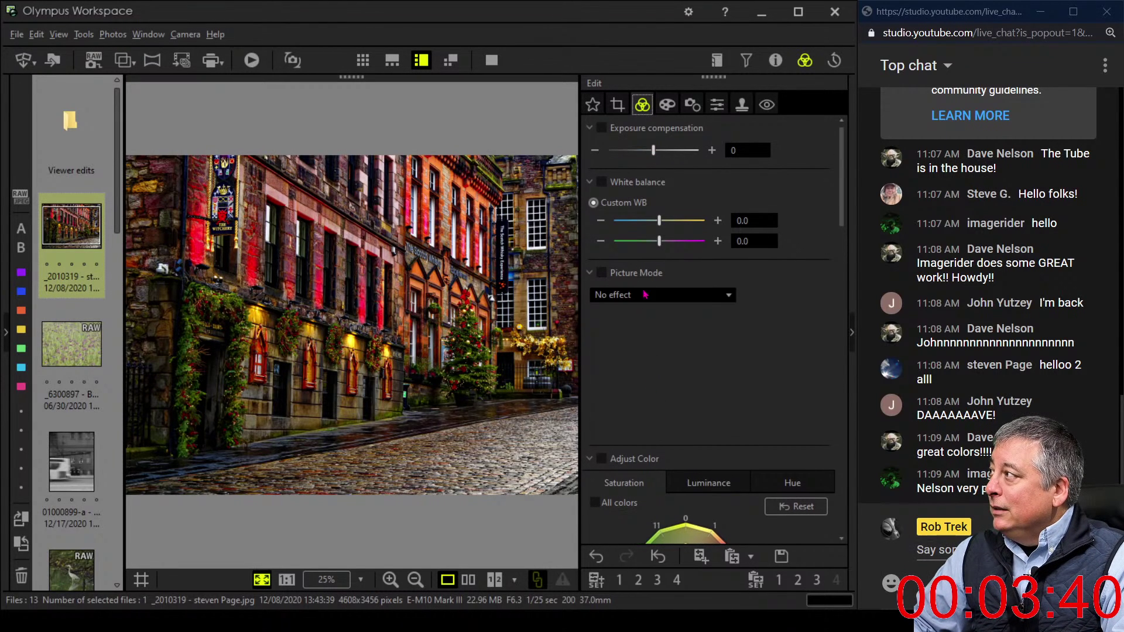
{"action": "left_click", "coordinate": [690, 106]}
{"action": "left_click", "coordinate": [724, 105]}
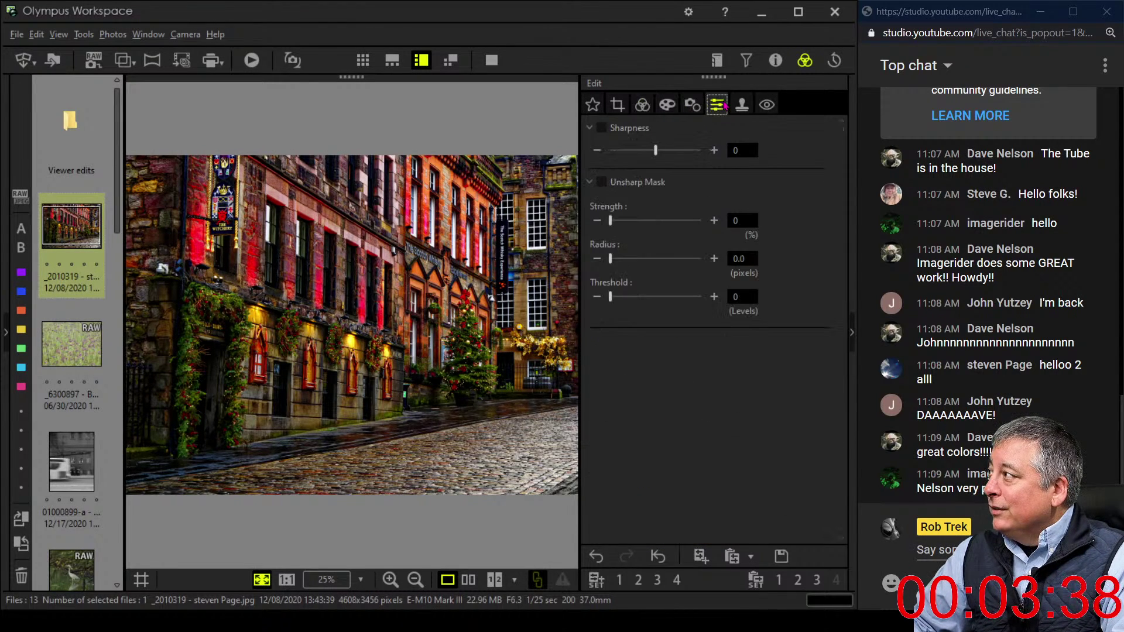
{"action": "left_click", "coordinate": [694, 106]}
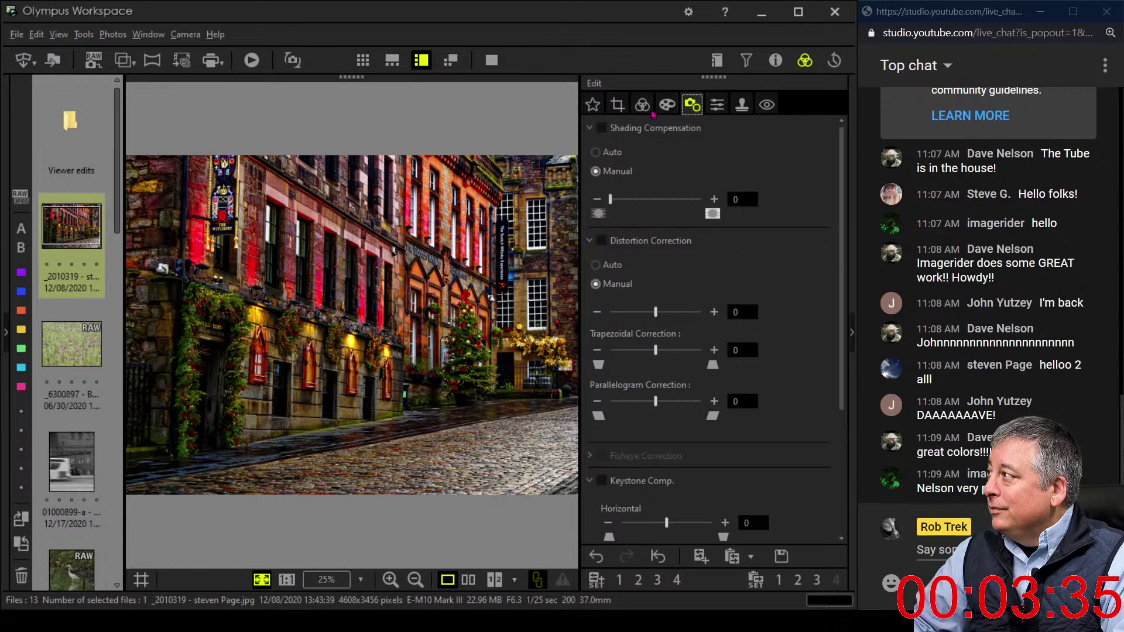
{"action": "left_click", "coordinate": [715, 105]}
{"action": "left_click_drag", "start_coordinate": [649, 151], "coordinate": [678, 157]}
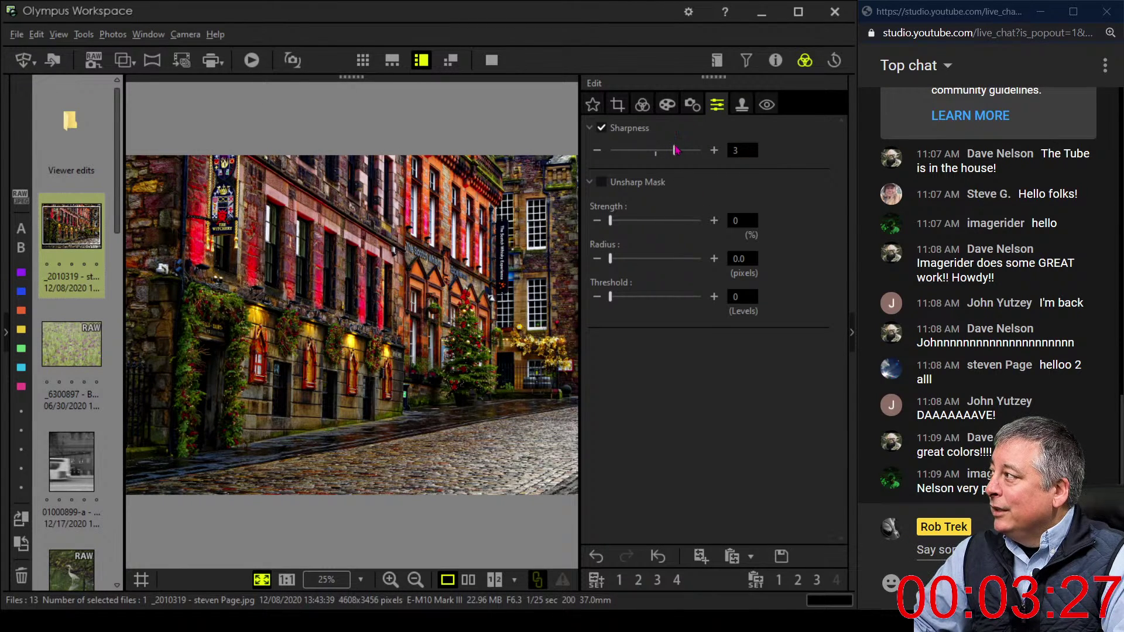
Enable automatic distortion correction and keystone compensation, setting the horizontal keystone value to 10
{"action": "left_click", "coordinate": [692, 105]}
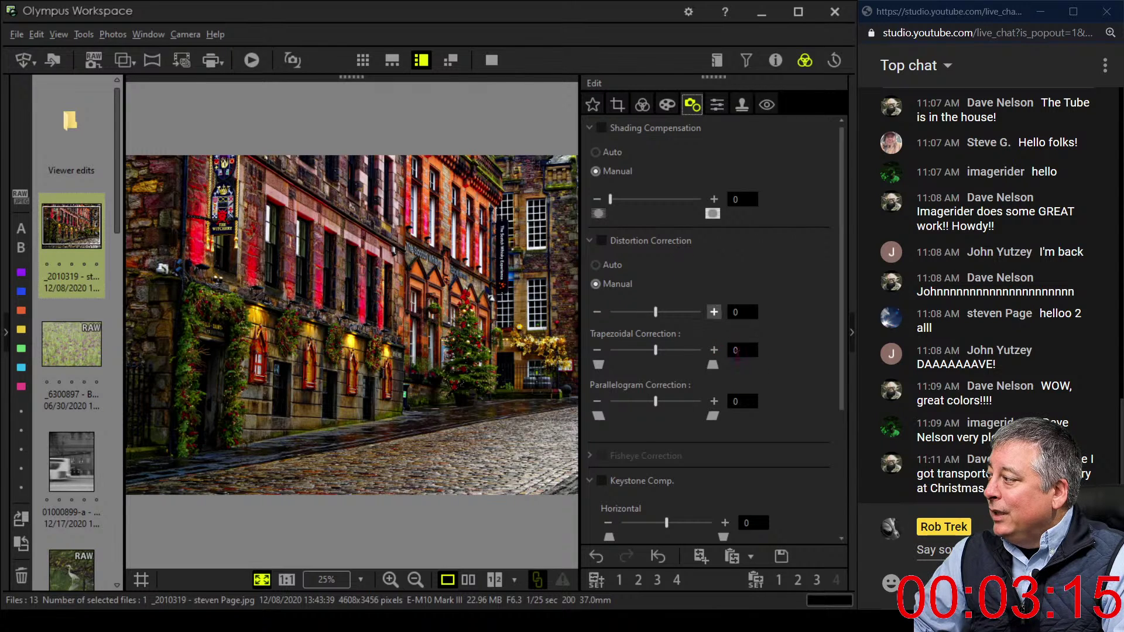
{"action": "scroll", "coordinate": [713, 312], "scroll_direction": "down", "scroll_amount": 2}
{"action": "left_click", "coordinate": [602, 415]}
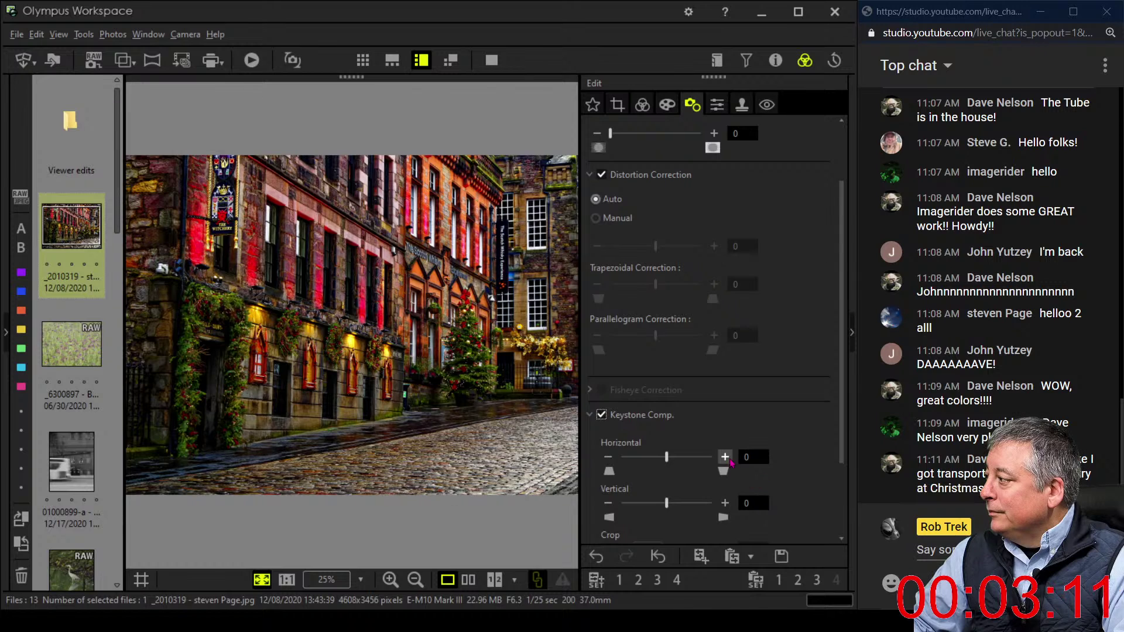
{"action": "left_click", "coordinate": [725, 457]}
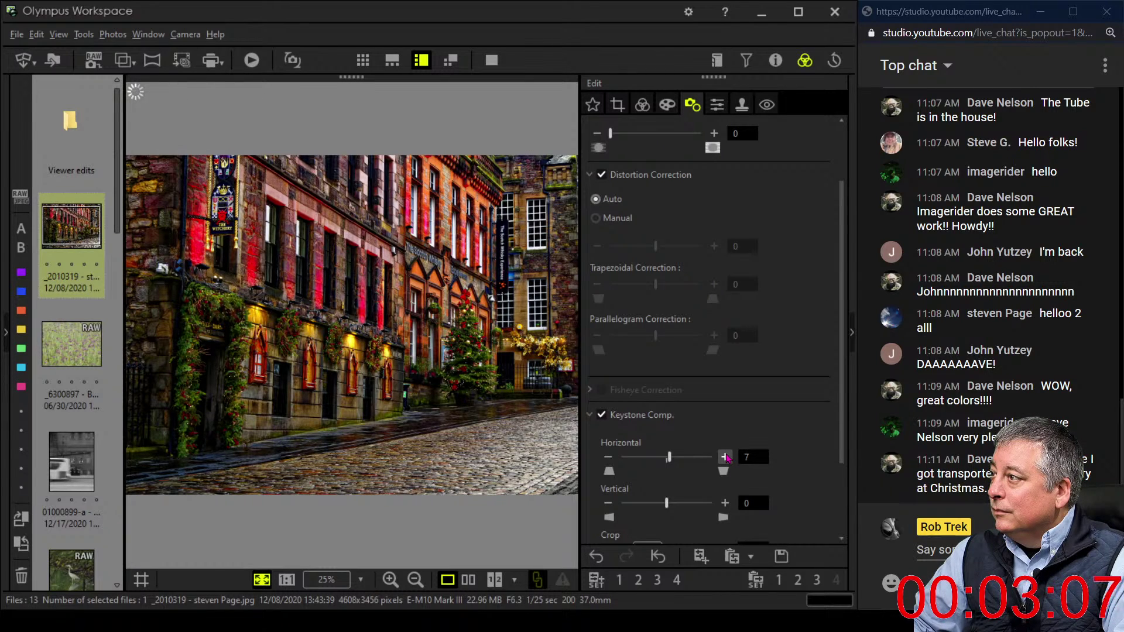
{"action": "left_click", "coordinate": [726, 457]}
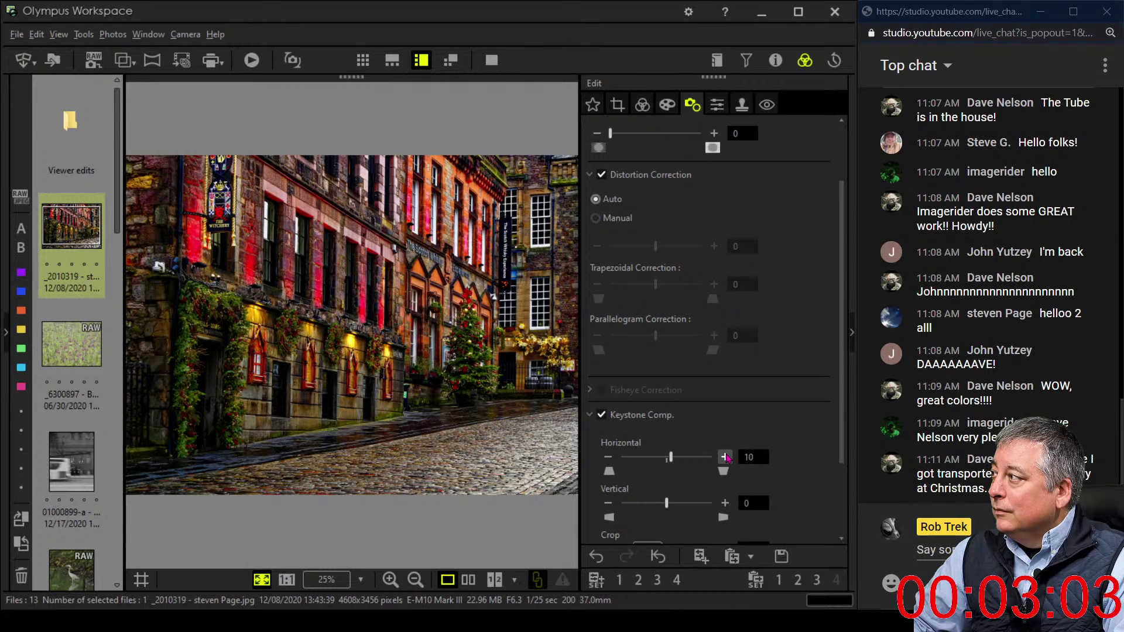
{"action": "scroll", "coordinate": [670, 290], "scroll_direction": "up", "scroll_amount": 2}
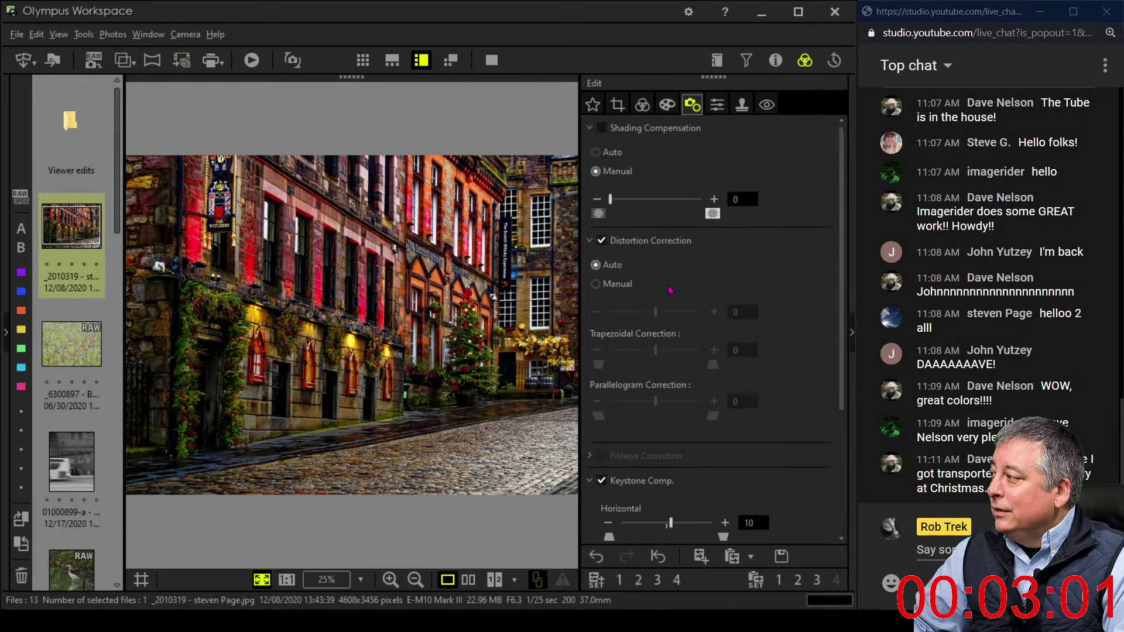
Crop the photo manually at a 4:3 ratio to about 4428 x 3321 pixels with a tilt of -0.1
{"action": "left_click", "coordinate": [617, 104]}
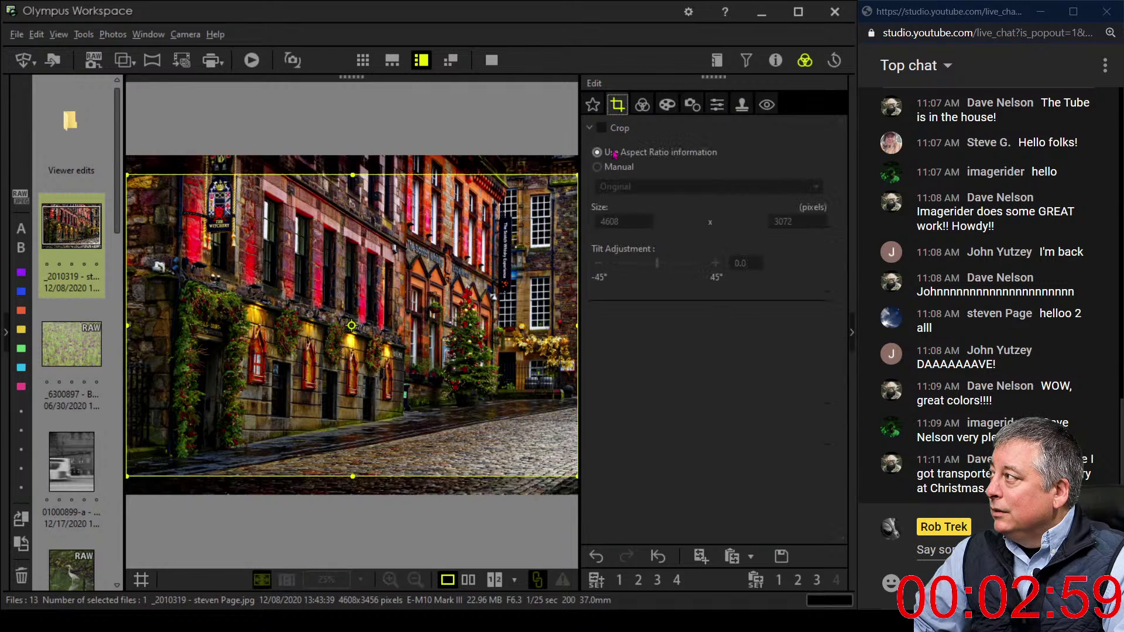
{"action": "left_click", "coordinate": [597, 168]}
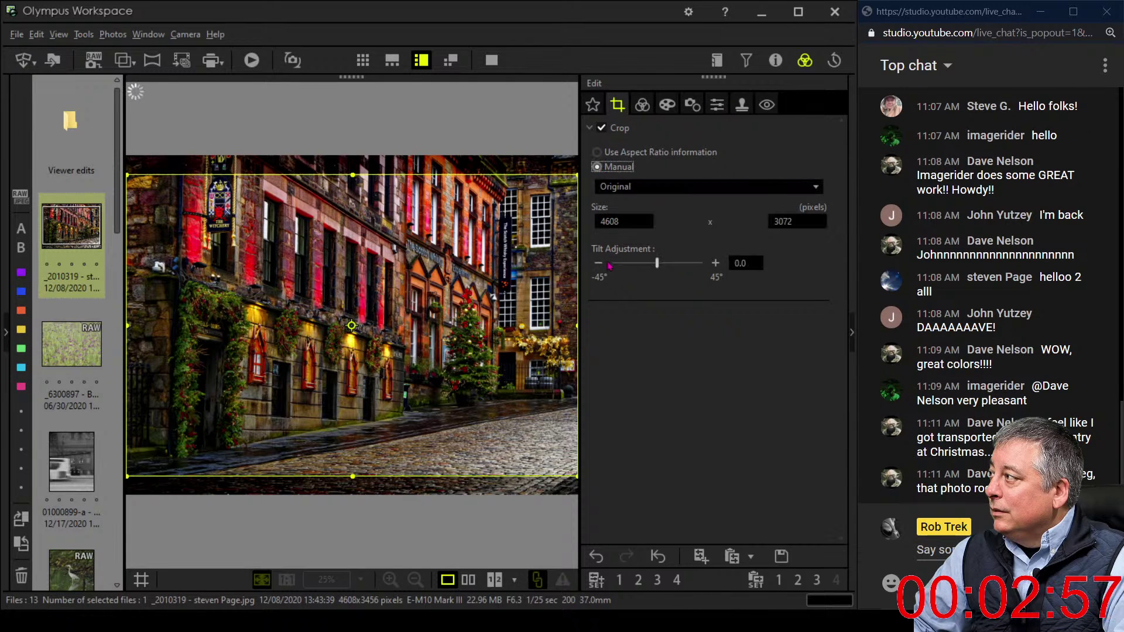
{"action": "left_click", "coordinate": [598, 263]}
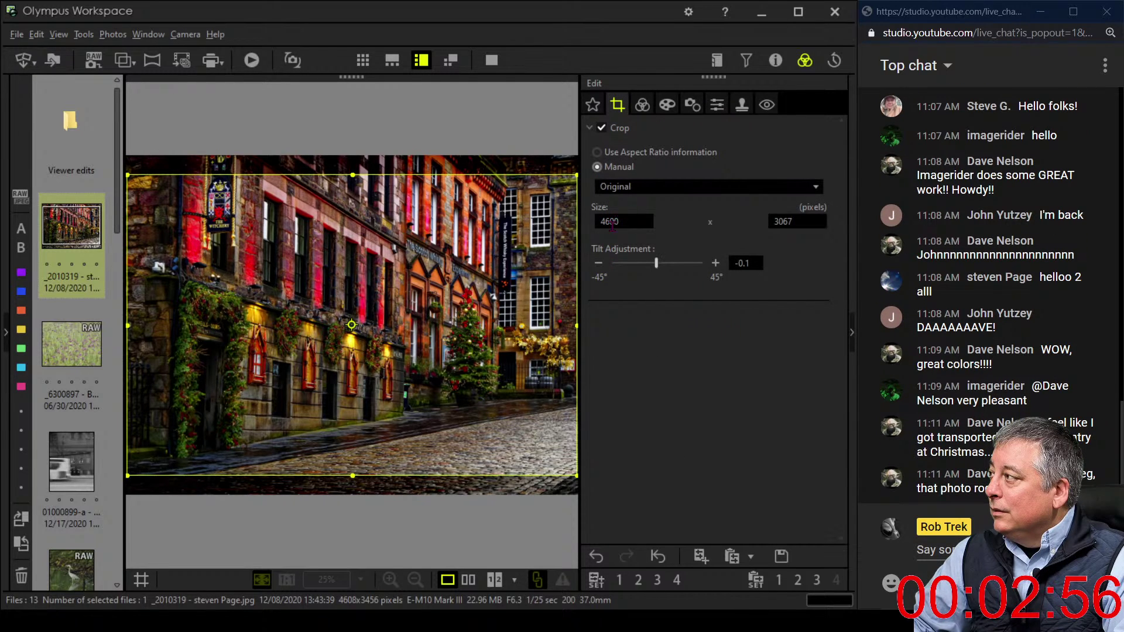
{"action": "left_click", "coordinate": [619, 186]}
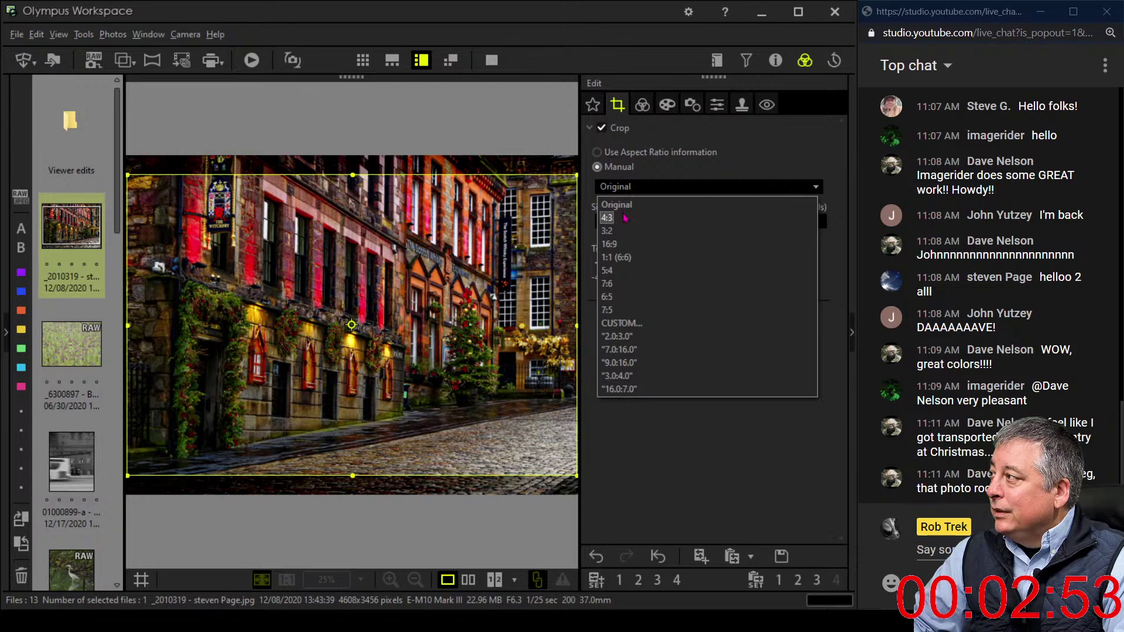
{"action": "left_click", "coordinate": [625, 217]}
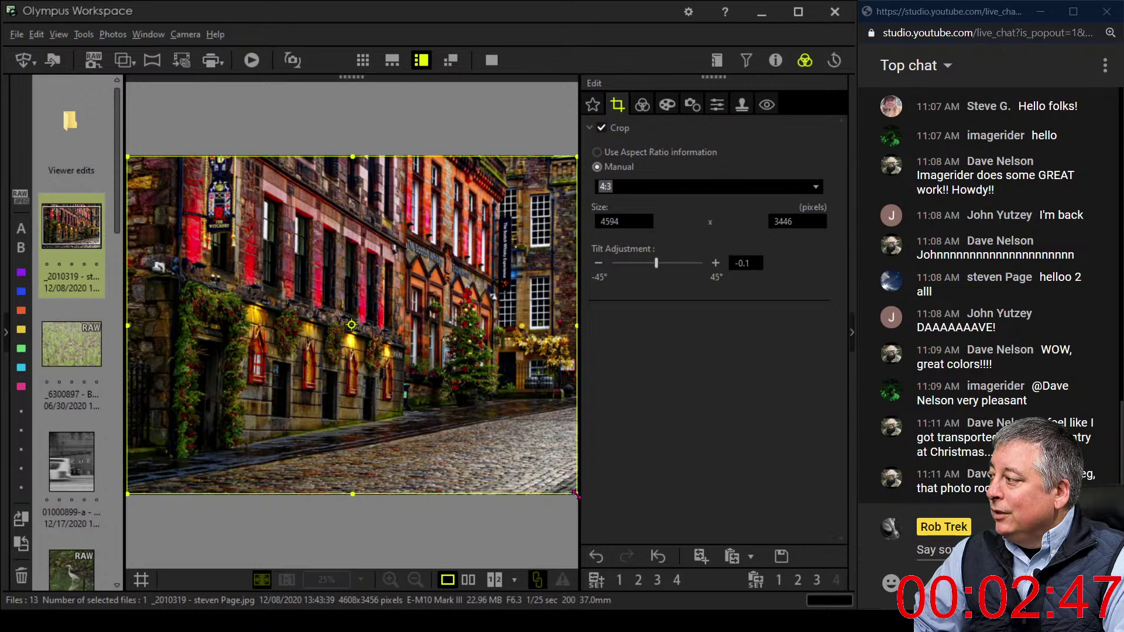
{"action": "left_click_drag", "start_coordinate": [577, 494], "coordinate": [559, 479]}
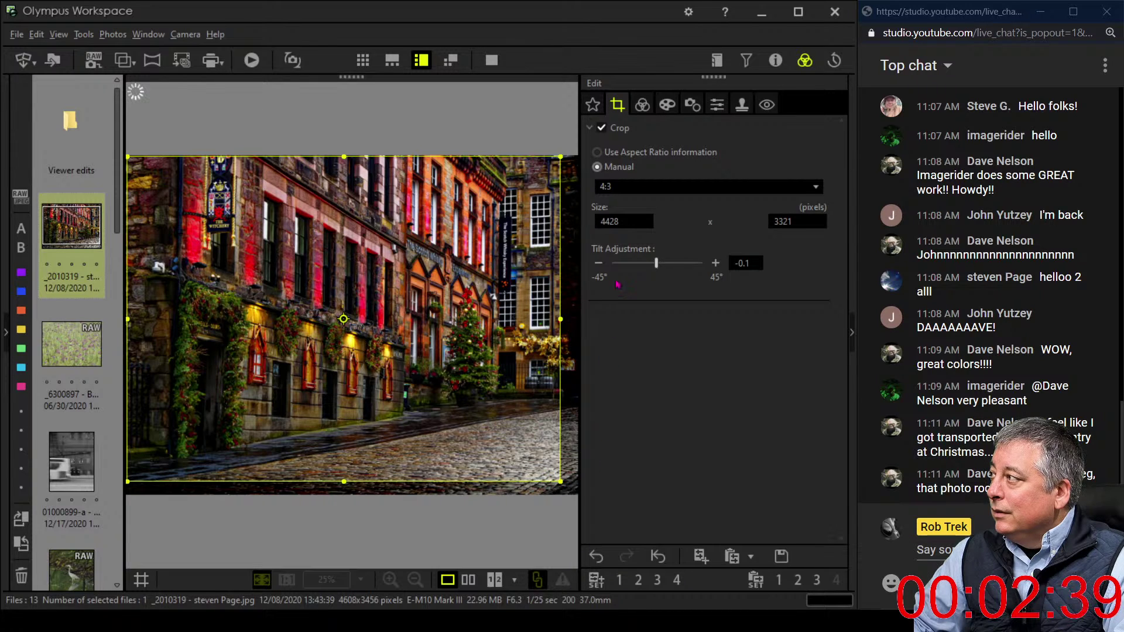
Brighten the photo slightly by raising the RGB tone curve in the darker tones
{"action": "left_click", "coordinate": [642, 106]}
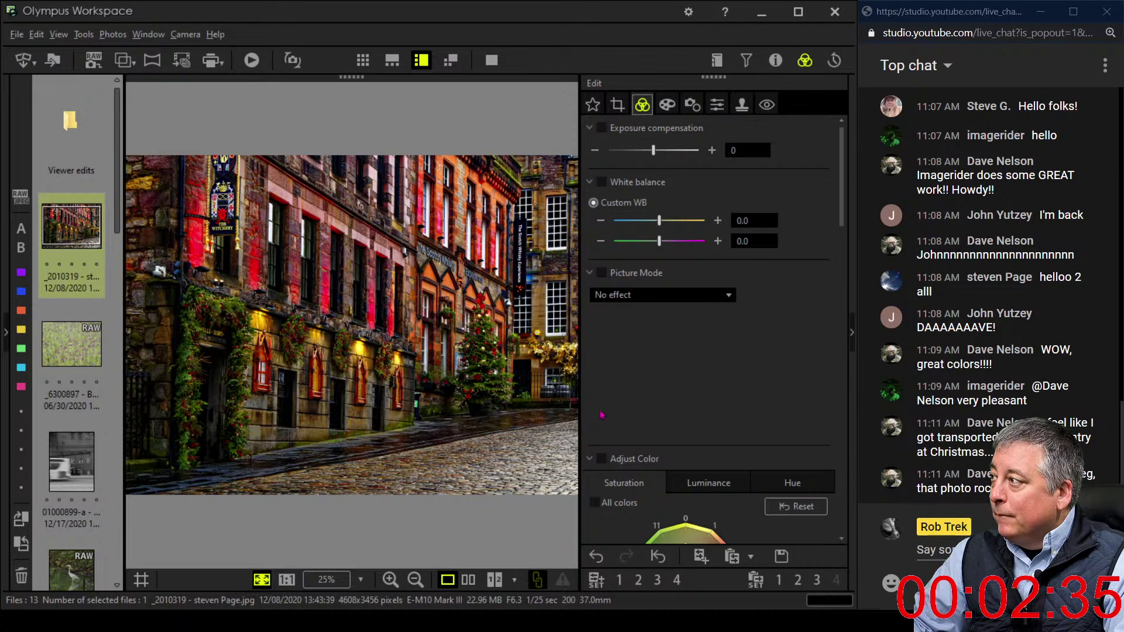
{"action": "scroll", "coordinate": [704, 433], "scroll_direction": "down", "scroll_amount": 2}
{"action": "scroll", "coordinate": [704, 434], "scroll_direction": "down", "scroll_amount": 12}
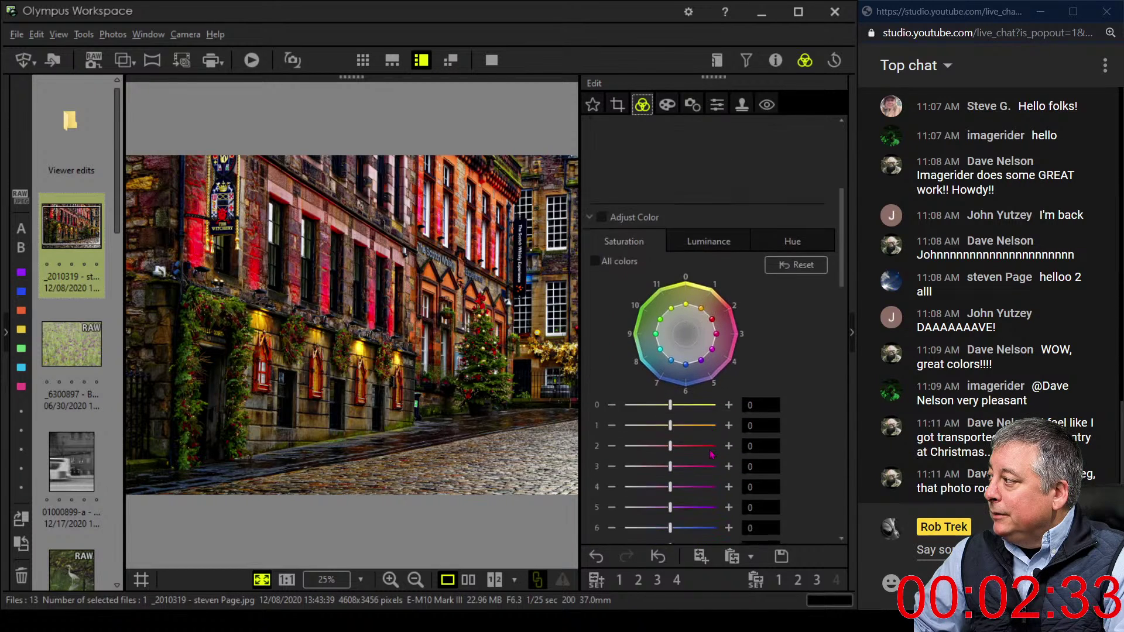
{"action": "scroll", "coordinate": [711, 454], "scroll_direction": "down", "scroll_amount": 1}
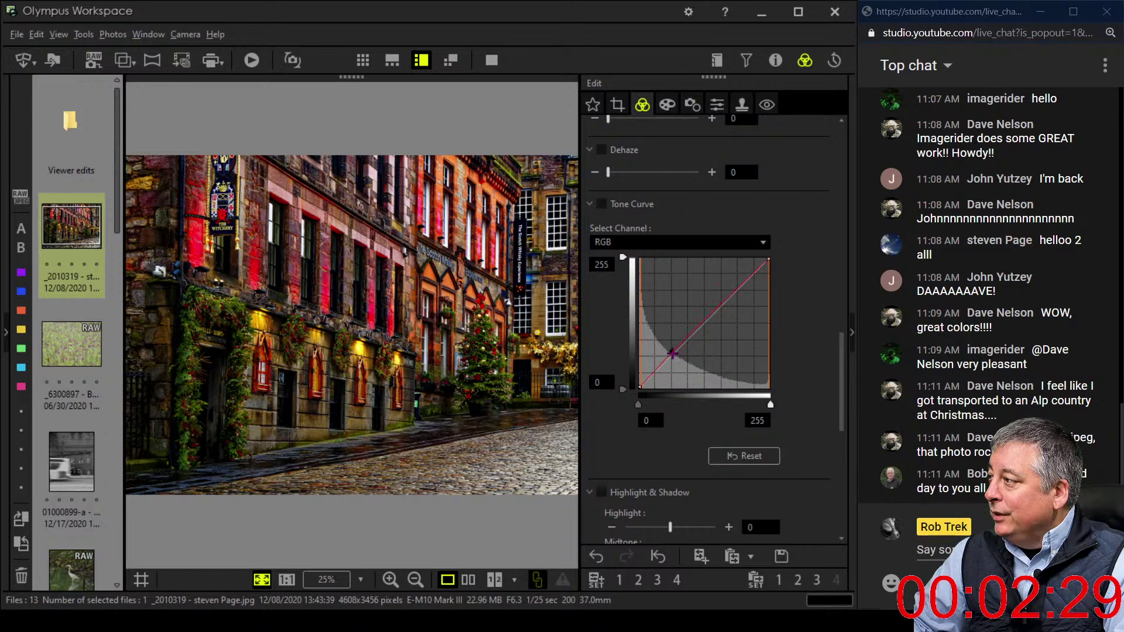
{"action": "left_click_drag", "start_coordinate": [671, 353], "coordinate": [670, 350]}
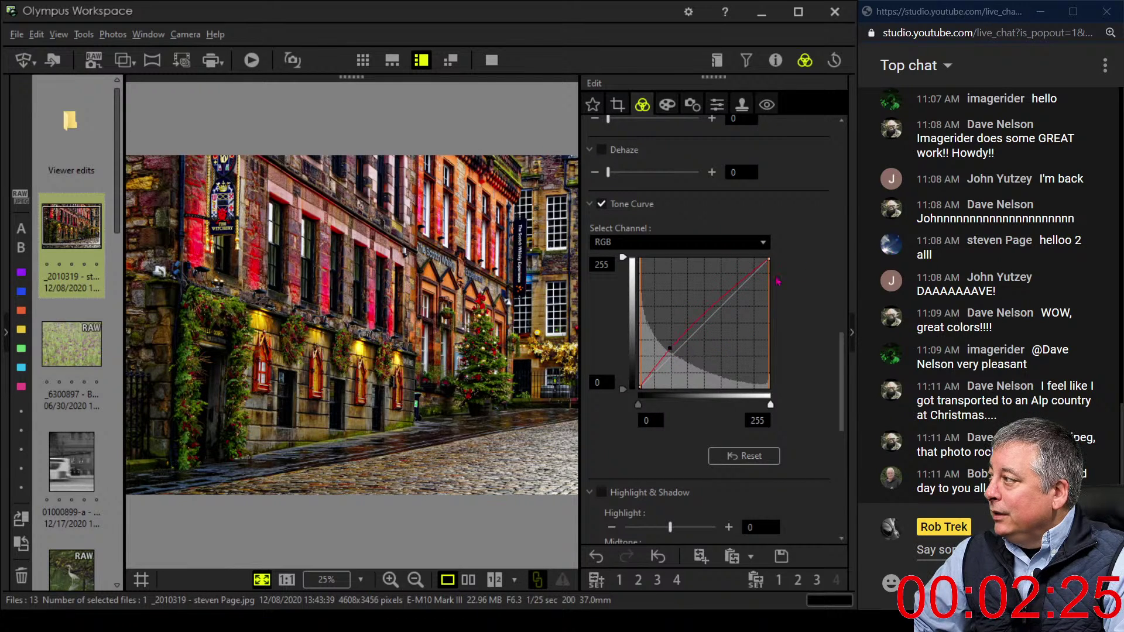
Warm the photo by setting the blue-amber value of the custom white balance to 0.3
{"action": "scroll", "coordinate": [802, 368], "scroll_direction": "up", "scroll_amount": 2}
{"action": "scroll", "coordinate": [805, 379], "scroll_direction": "up", "scroll_amount": 10}
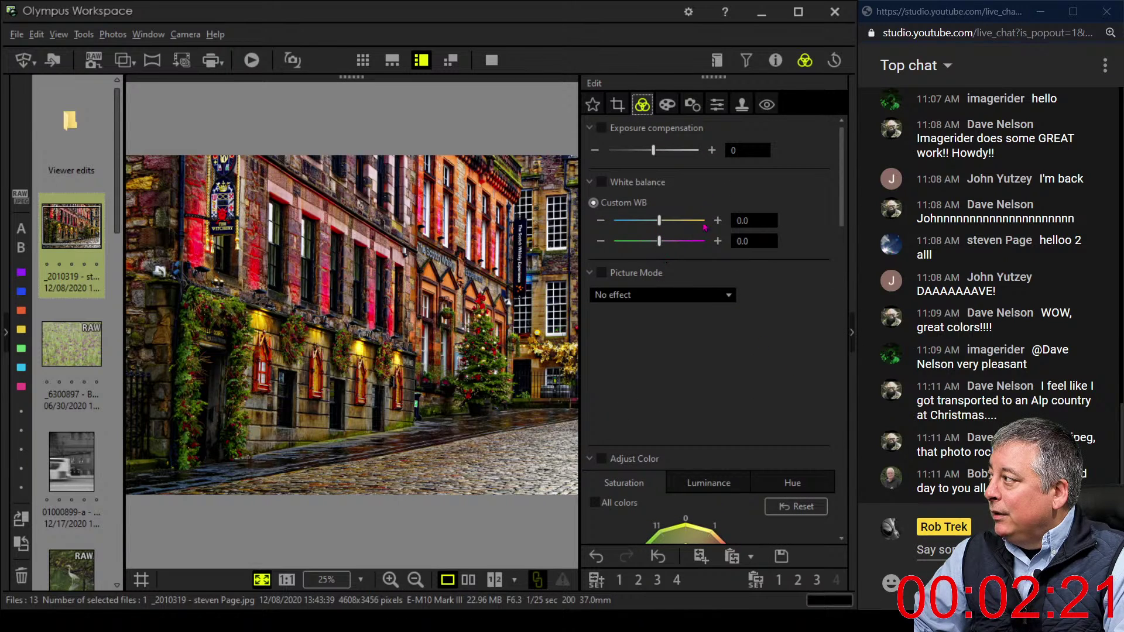
{"action": "left_click", "coordinate": [718, 221]}
{"action": "left_click", "coordinate": [718, 221]}
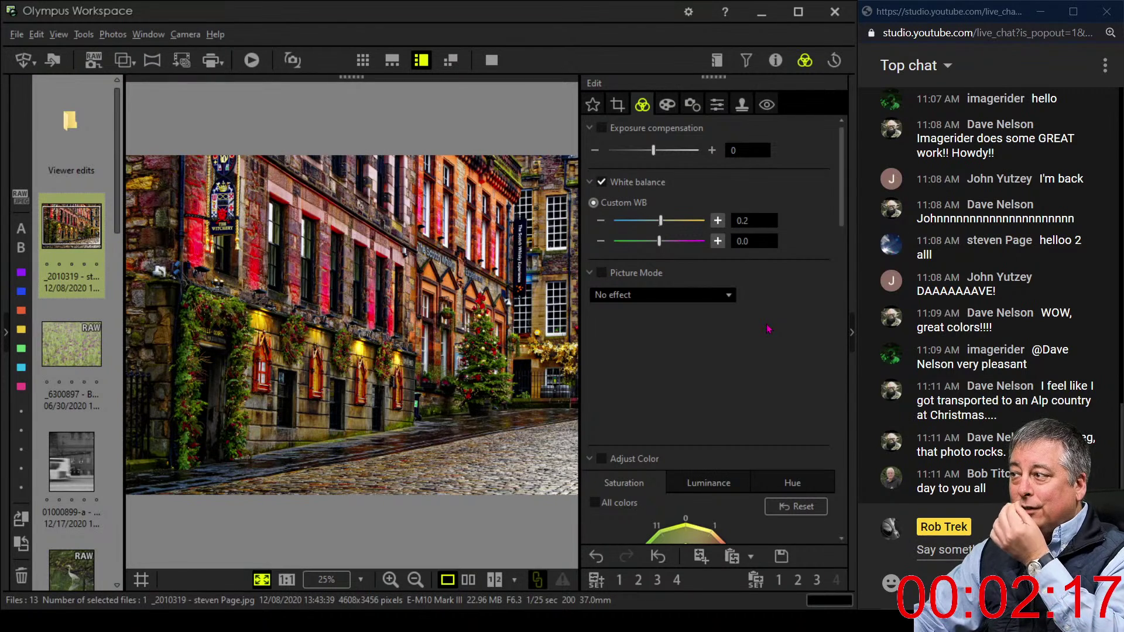
{"action": "left_click", "coordinate": [718, 221]}
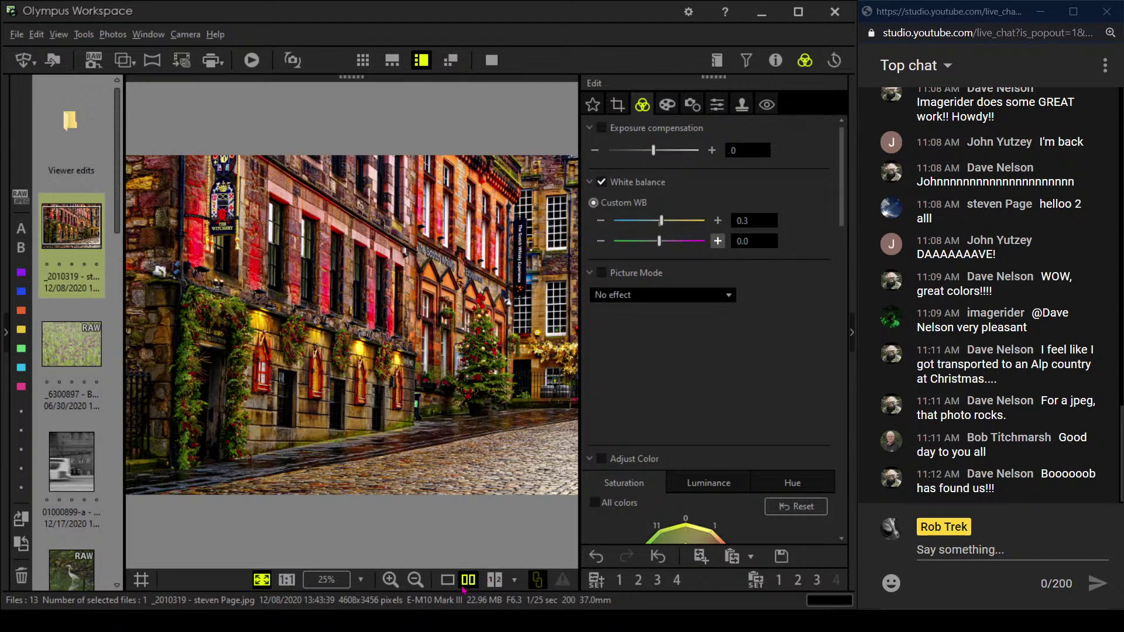
Compare the original and edited photo side by side in full screen
{"action": "left_click", "coordinate": [486, 70]}
{"action": "left_click", "coordinate": [489, 63]}
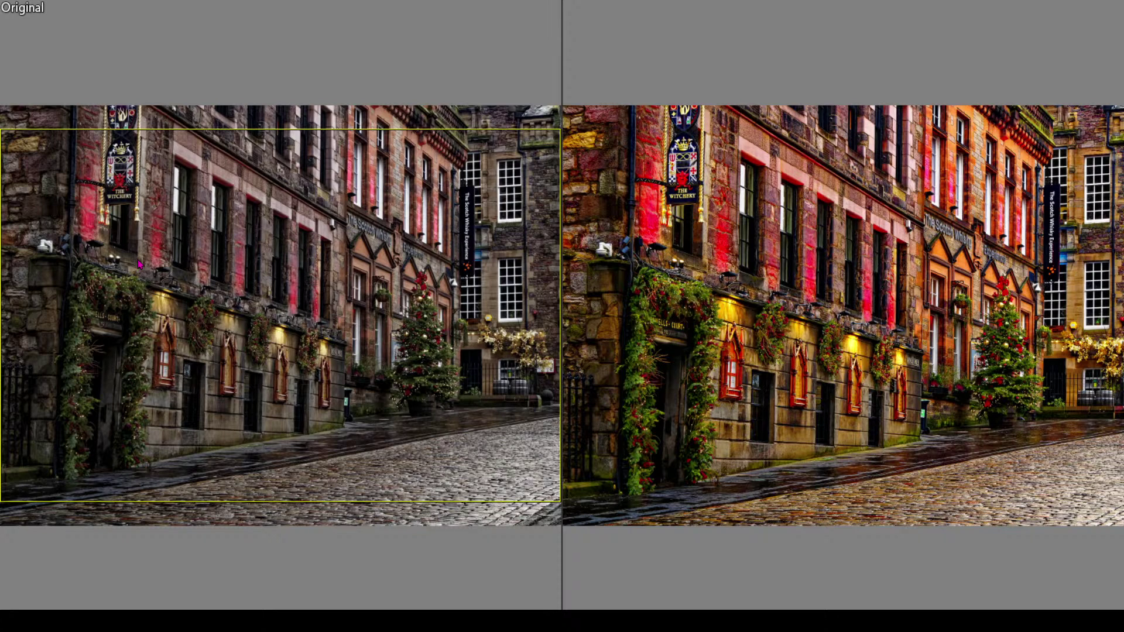
{"action": "key", "text": "Escape"}
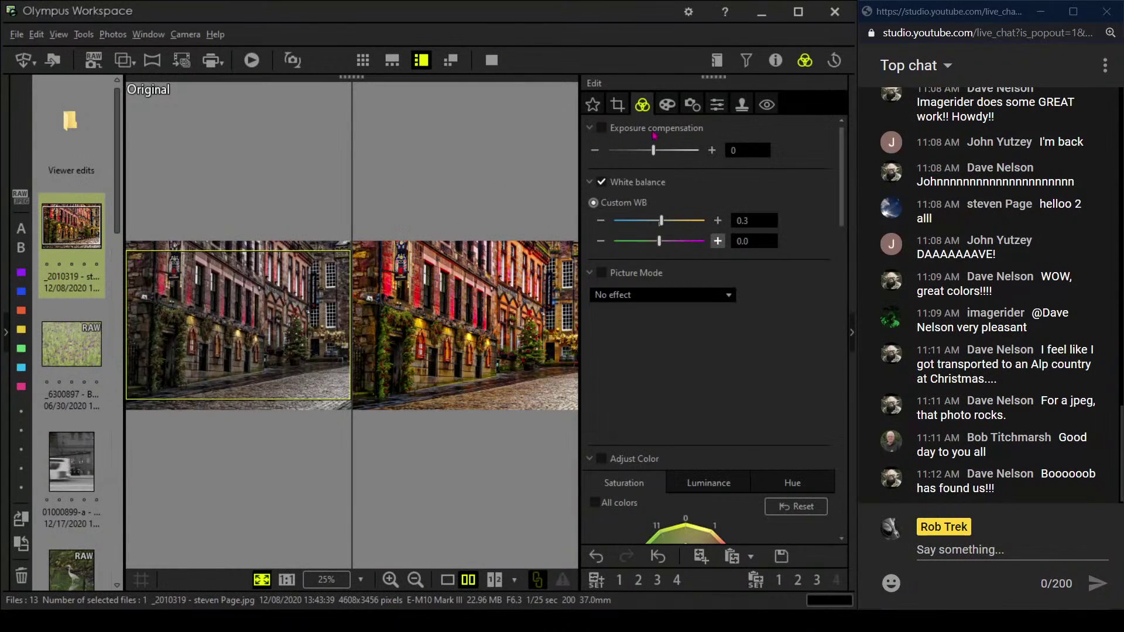
Set the tilt adjustment of the 4:3 crop to -0.6
{"action": "left_click", "coordinate": [624, 106]}
{"action": "left_click", "coordinate": [598, 264]}
{"action": "left_click", "coordinate": [598, 264]}
{"action": "left_click", "coordinate": [598, 263]}
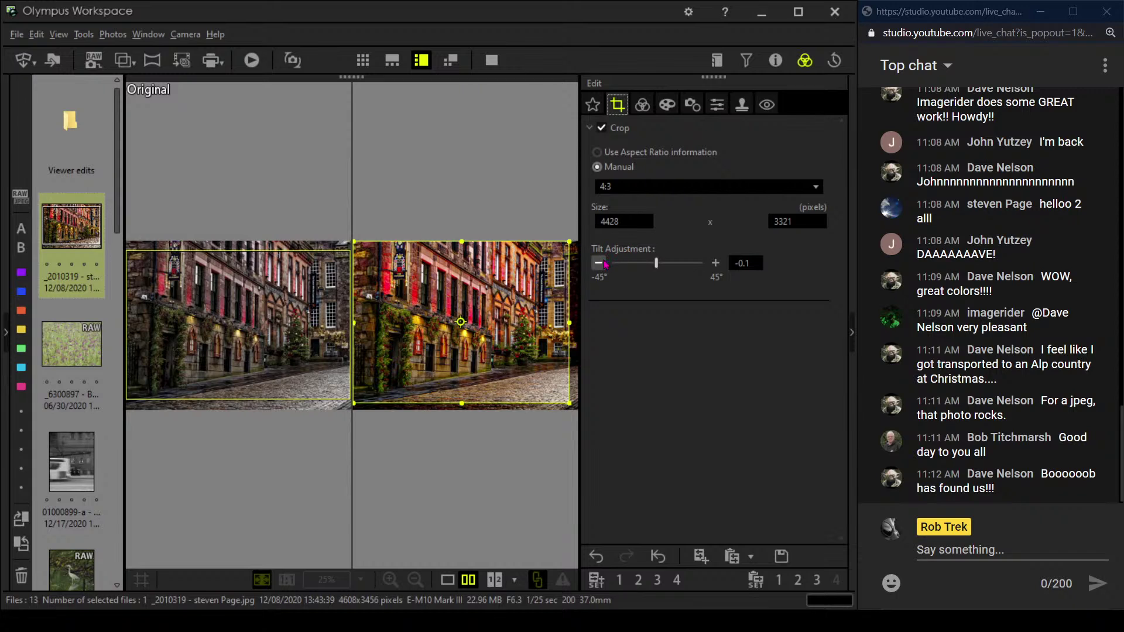
{"action": "left_click", "coordinate": [600, 263]}
{"action": "left_click", "coordinate": [599, 264]}
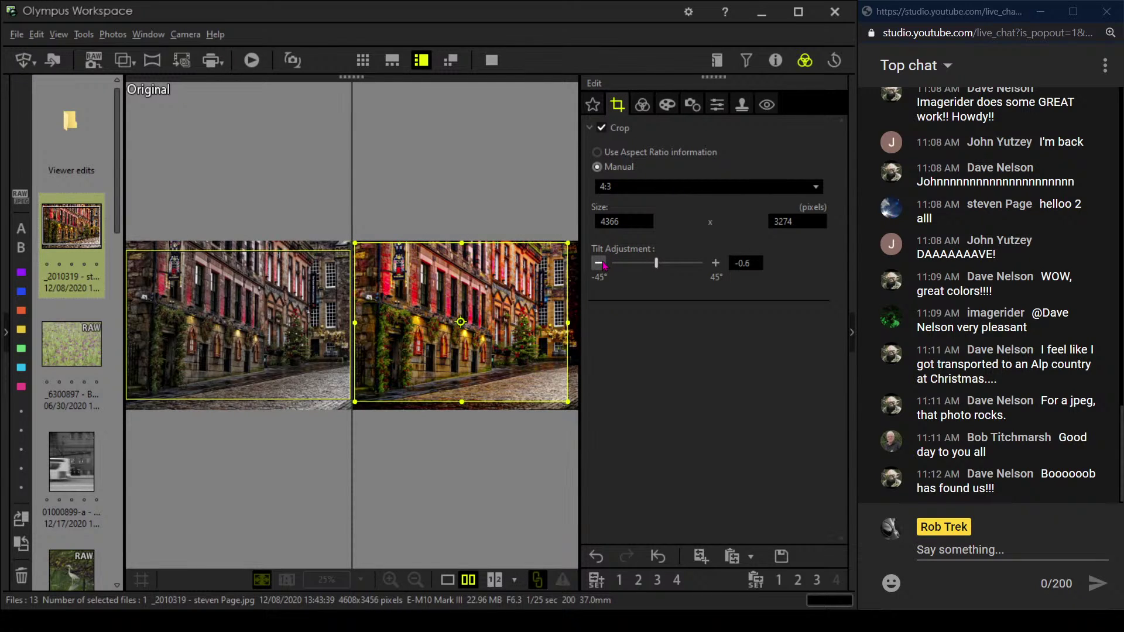
Set the horizontal keystone compensation to 16 and compare the street photo with its original in full screen
{"action": "left_click", "coordinate": [718, 265]}
{"action": "left_click", "coordinate": [693, 104]}
{"action": "scroll", "coordinate": [724, 420], "scroll_direction": "down", "scroll_amount": 3}
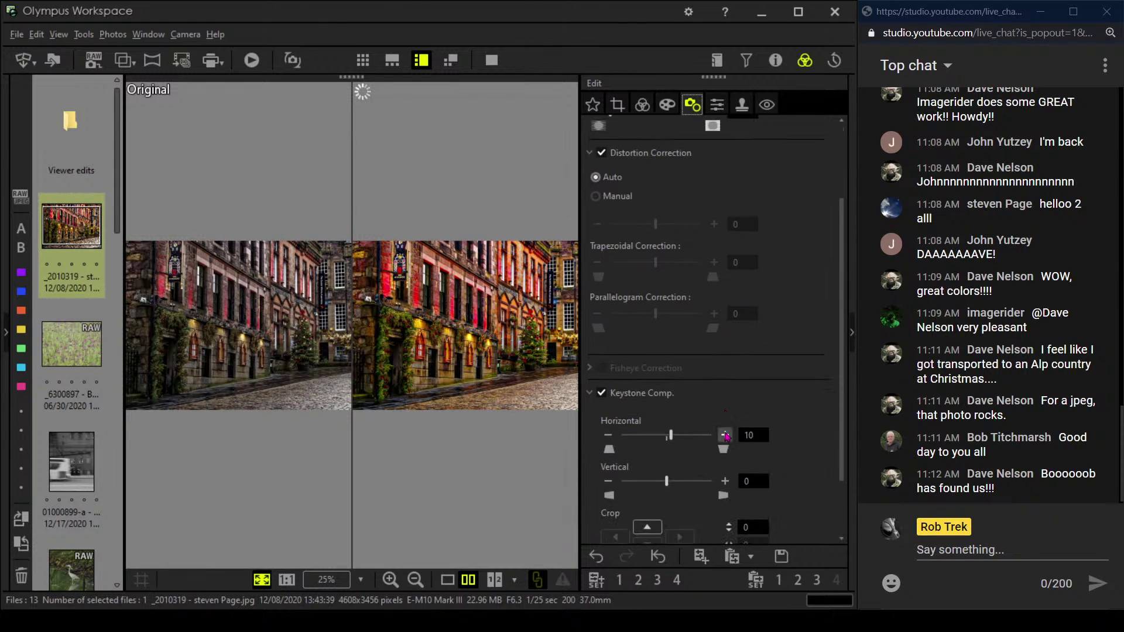
{"action": "left_click", "coordinate": [724, 435]}
{"action": "left_click", "coordinate": [725, 436]}
{"action": "left_click", "coordinate": [724, 436]}
{"action": "left_click", "coordinate": [725, 436]}
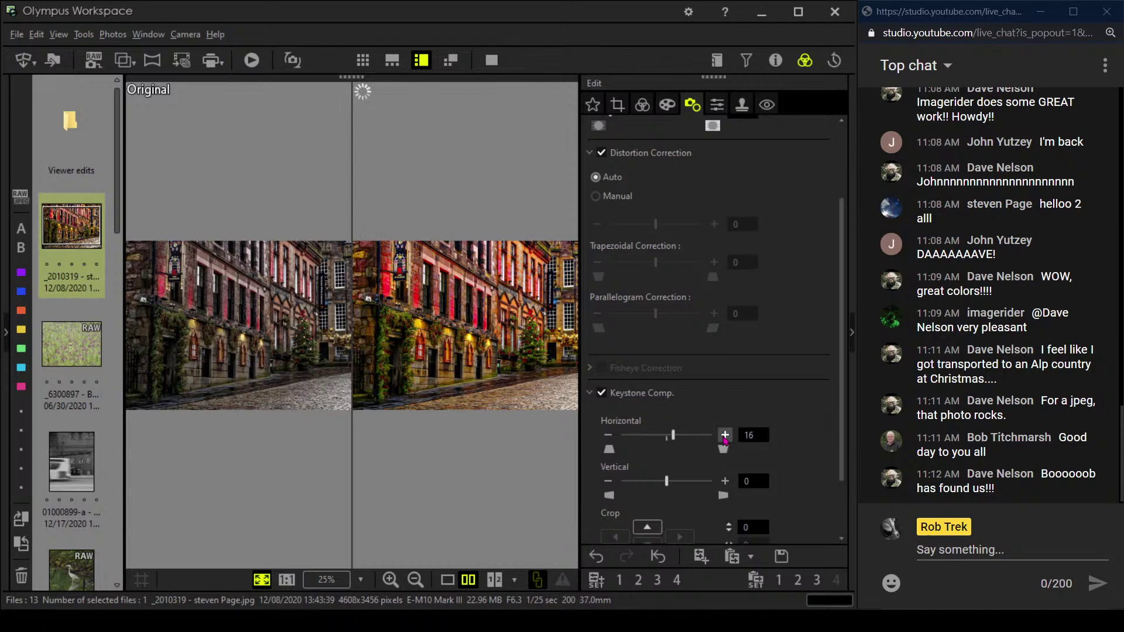
{"action": "left_click", "coordinate": [492, 59]}
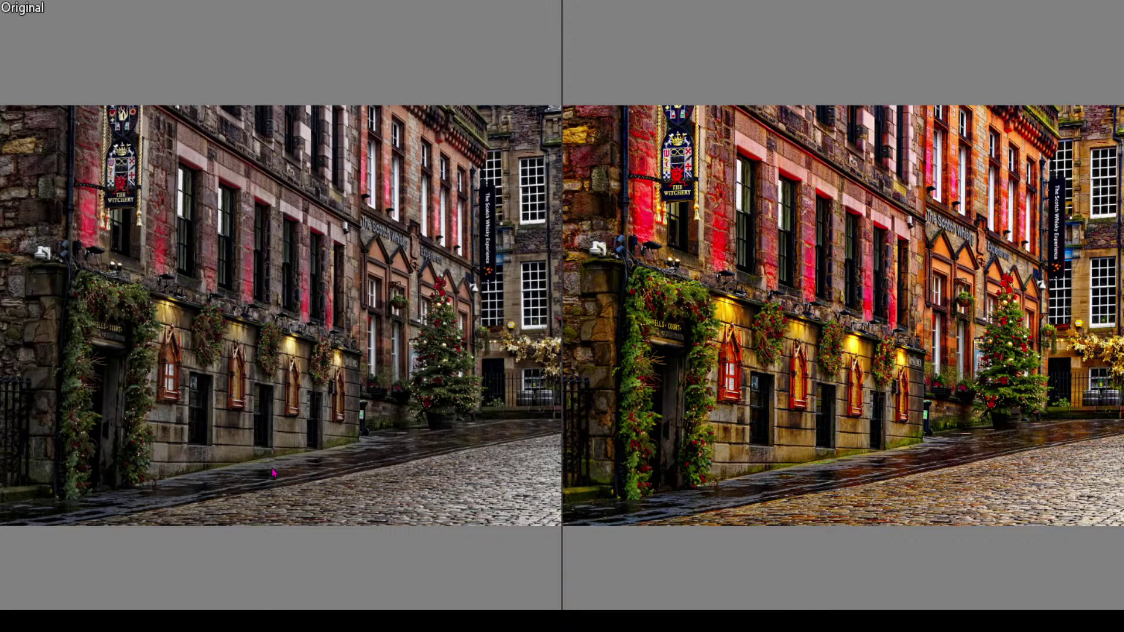
{"action": "key", "text": "Escape"}
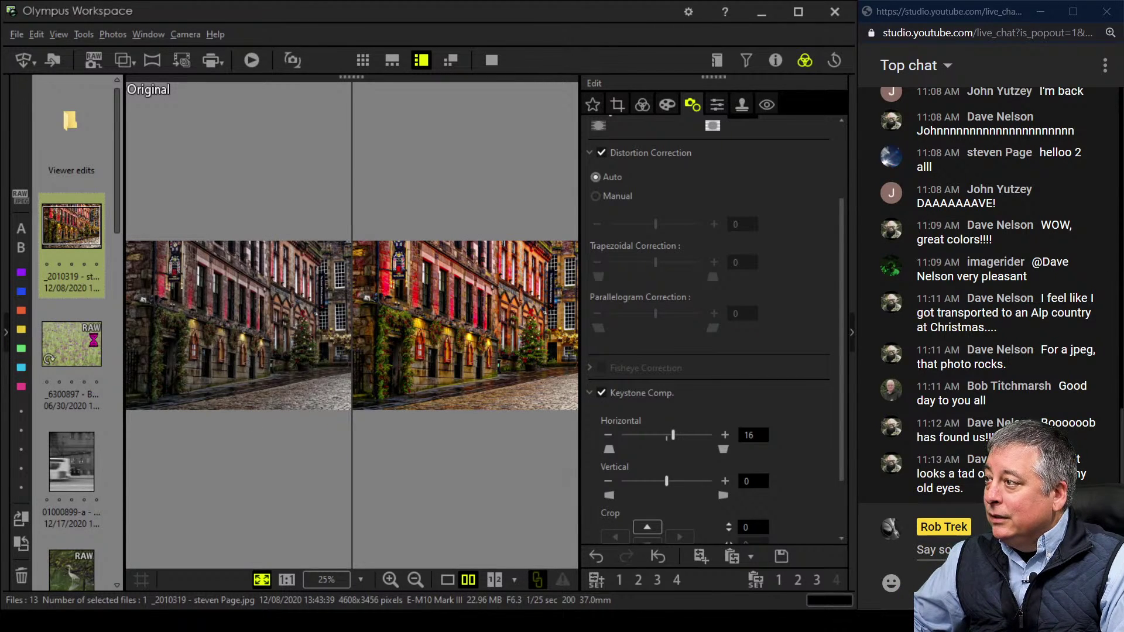
Open the raw photo of the purple thistle field in single view and show its shooting properties
{"action": "left_click", "coordinate": [92, 340]}
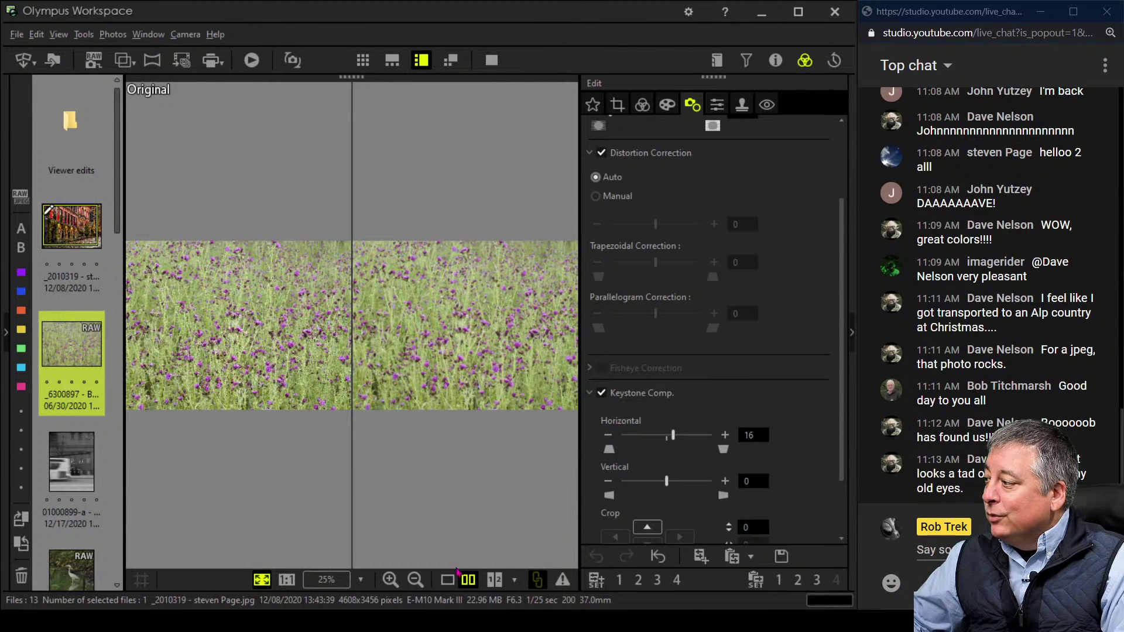
{"action": "left_click", "coordinate": [449, 579]}
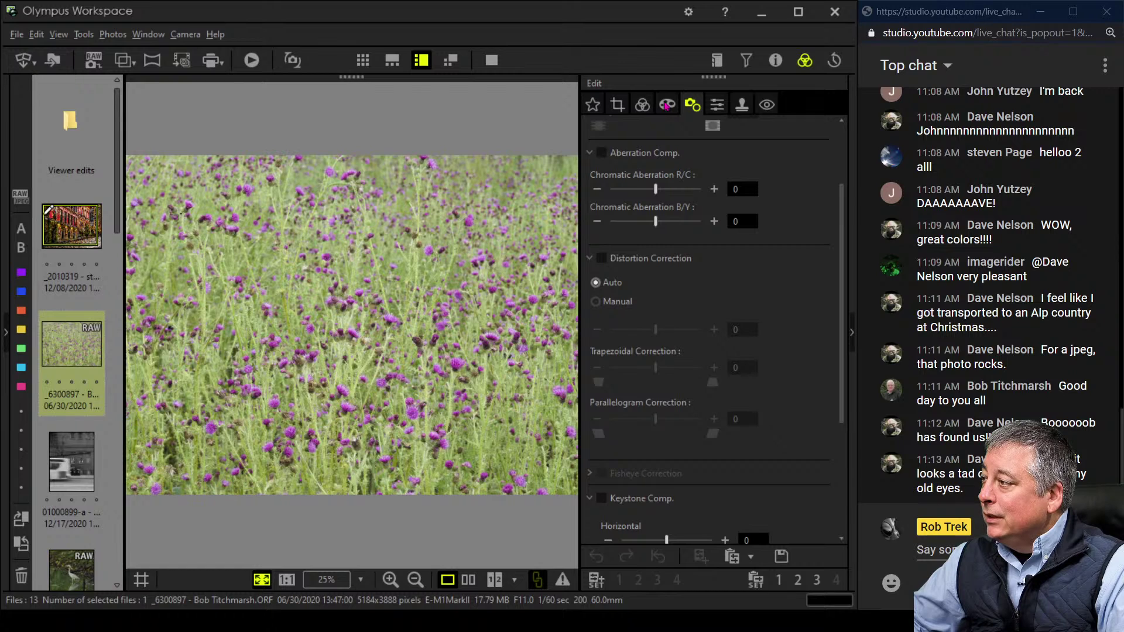
{"action": "left_click", "coordinate": [775, 61]}
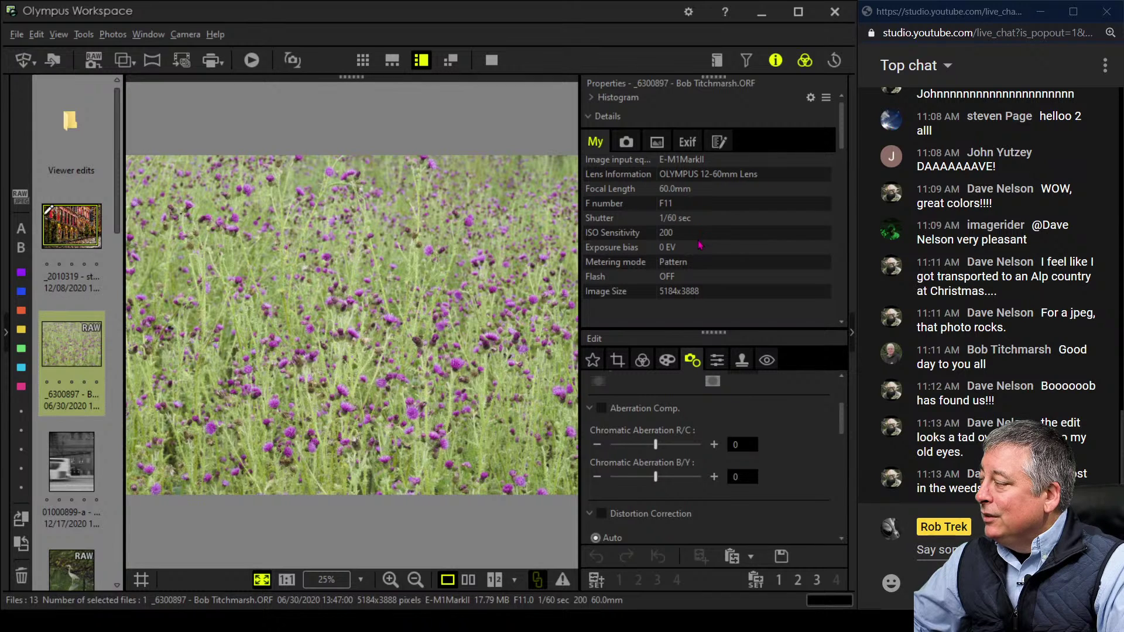
Examine the thistle detail at 1:1 in several areas of the photo, then hide the properties
{"action": "left_click", "coordinate": [309, 319]}
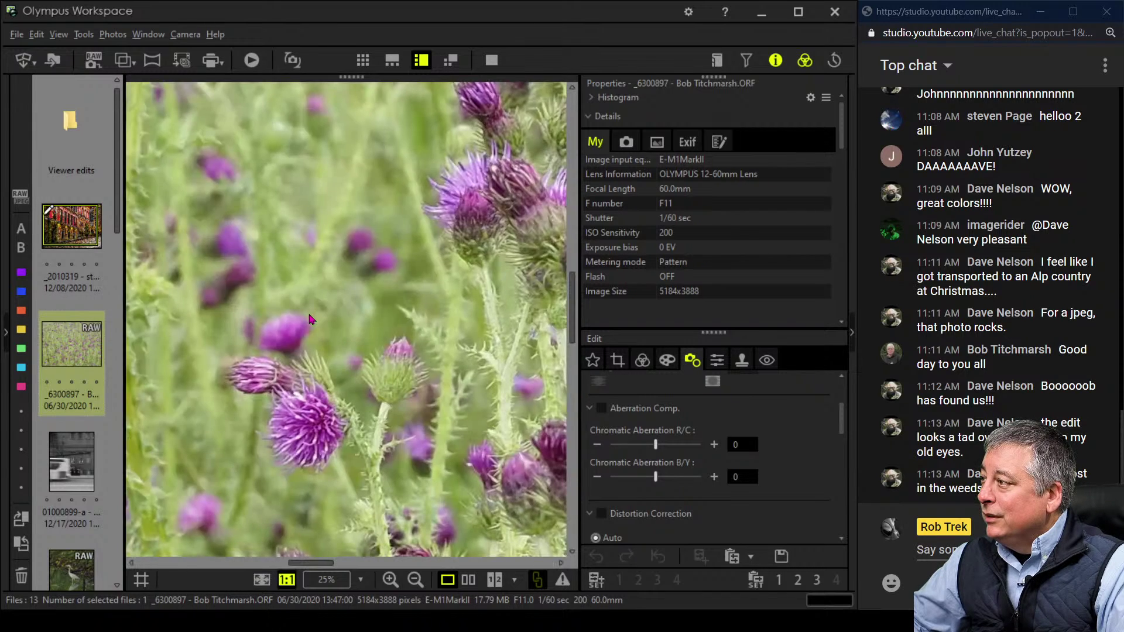
{"action": "left_click_drag", "start_coordinate": [309, 319], "coordinate": [452, 253]}
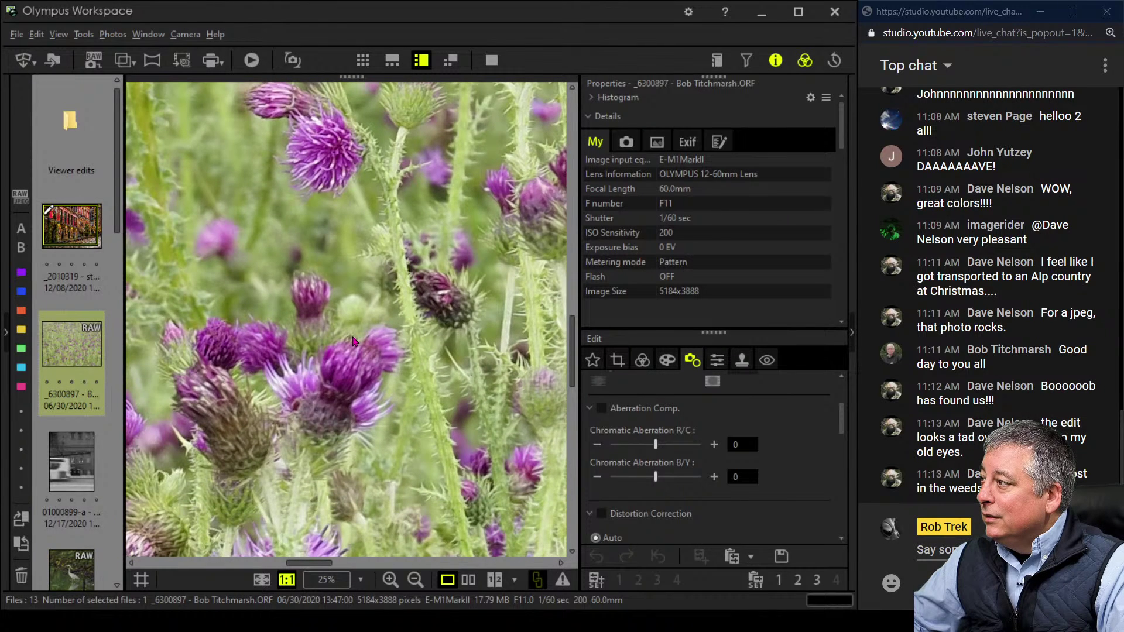
{"action": "left_click_drag", "start_coordinate": [353, 341], "coordinate": [414, 376]}
{"action": "left_click", "coordinate": [408, 393]}
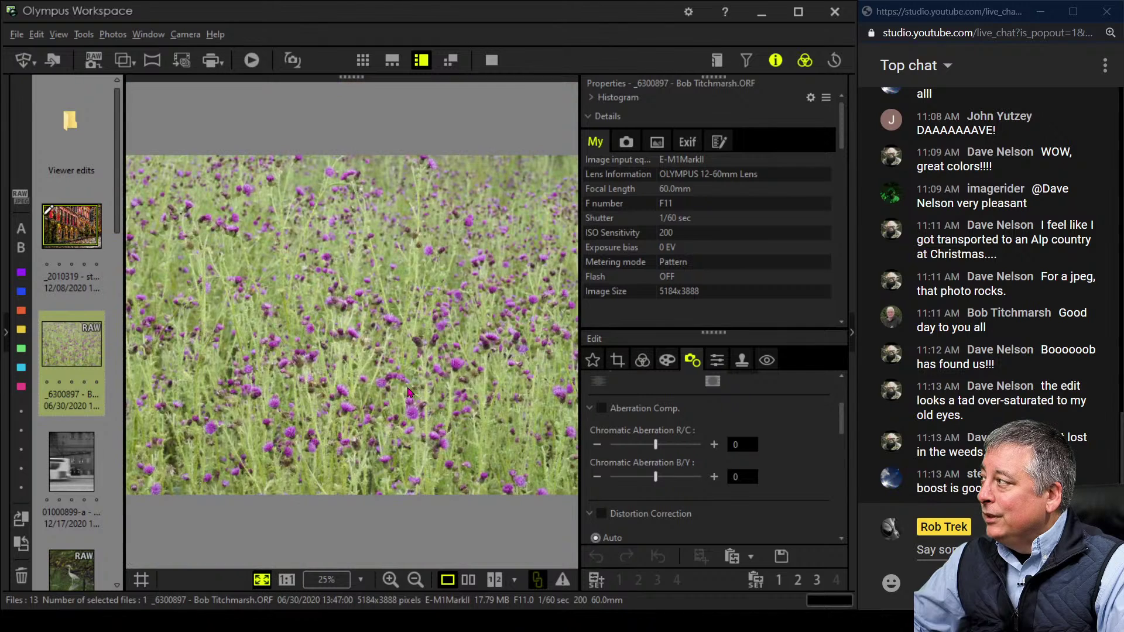
{"action": "left_click", "coordinate": [302, 420]}
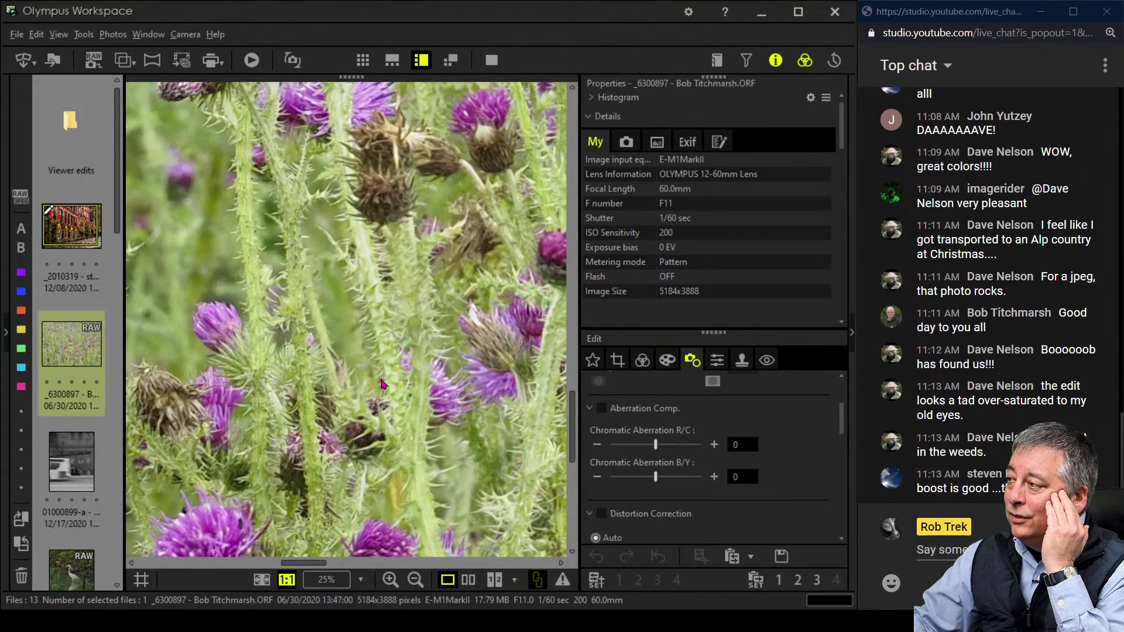
{"action": "left_click_drag", "start_coordinate": [285, 223], "coordinate": [339, 331]}
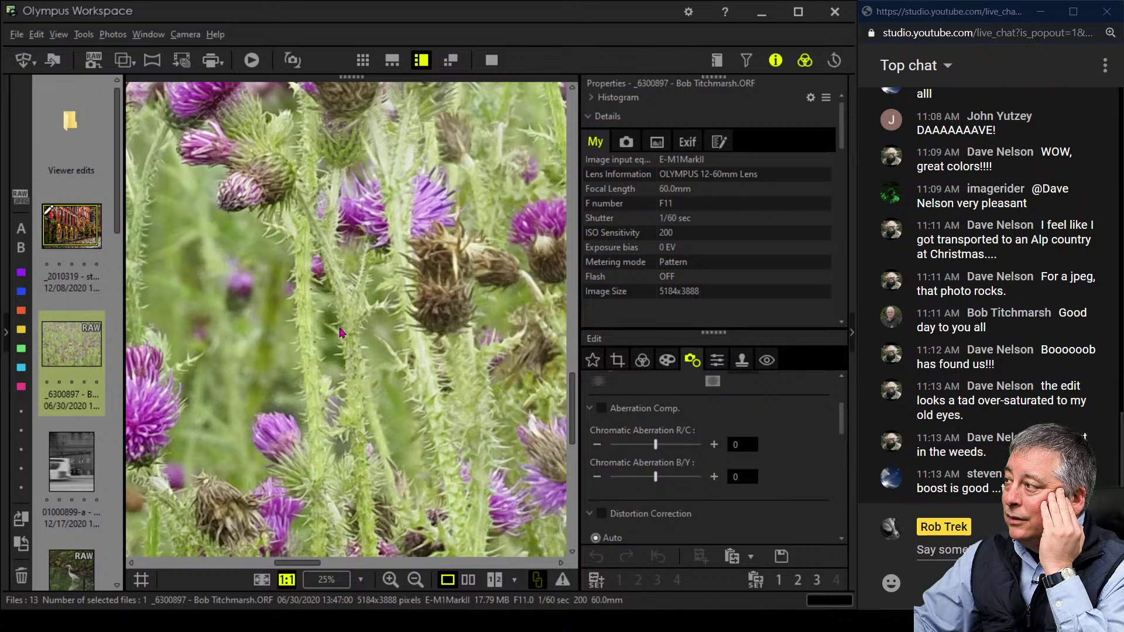
{"action": "left_click", "coordinate": [340, 332]}
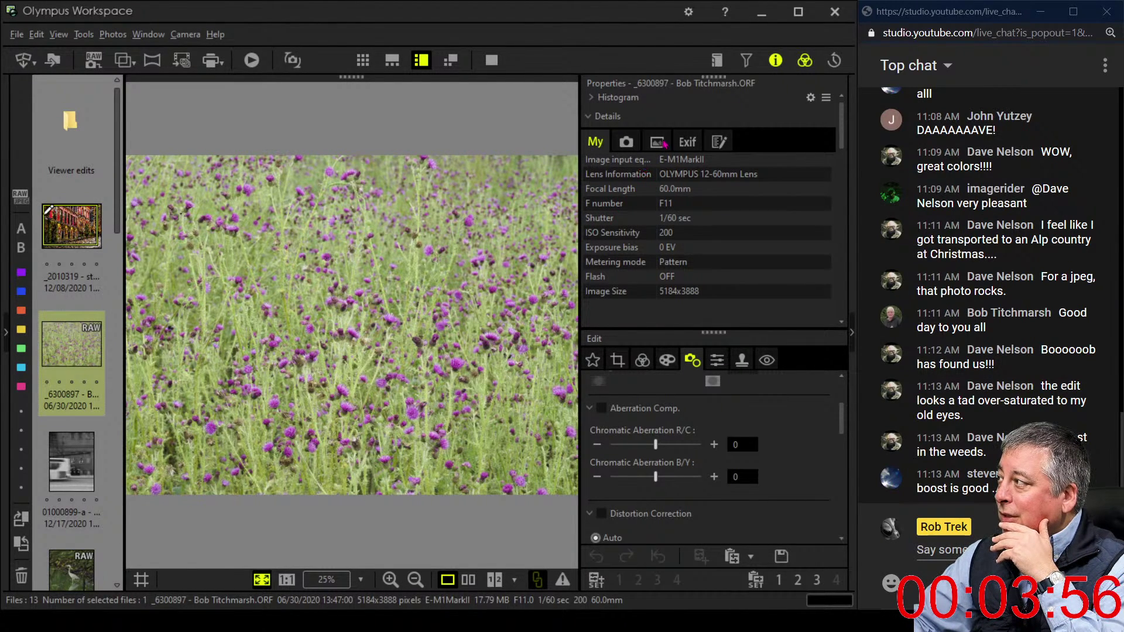
{"action": "left_click", "coordinate": [776, 60]}
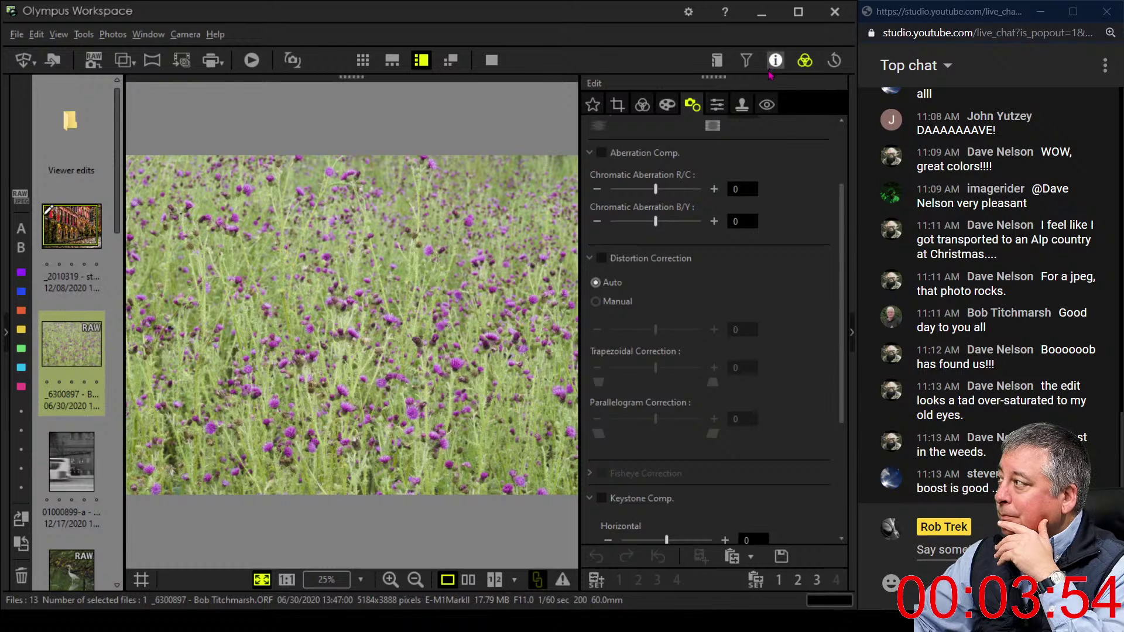
Apply the Pop Art filter to the thistle photo
{"action": "left_click", "coordinate": [668, 105]}
{"action": "left_click", "coordinate": [661, 151]}
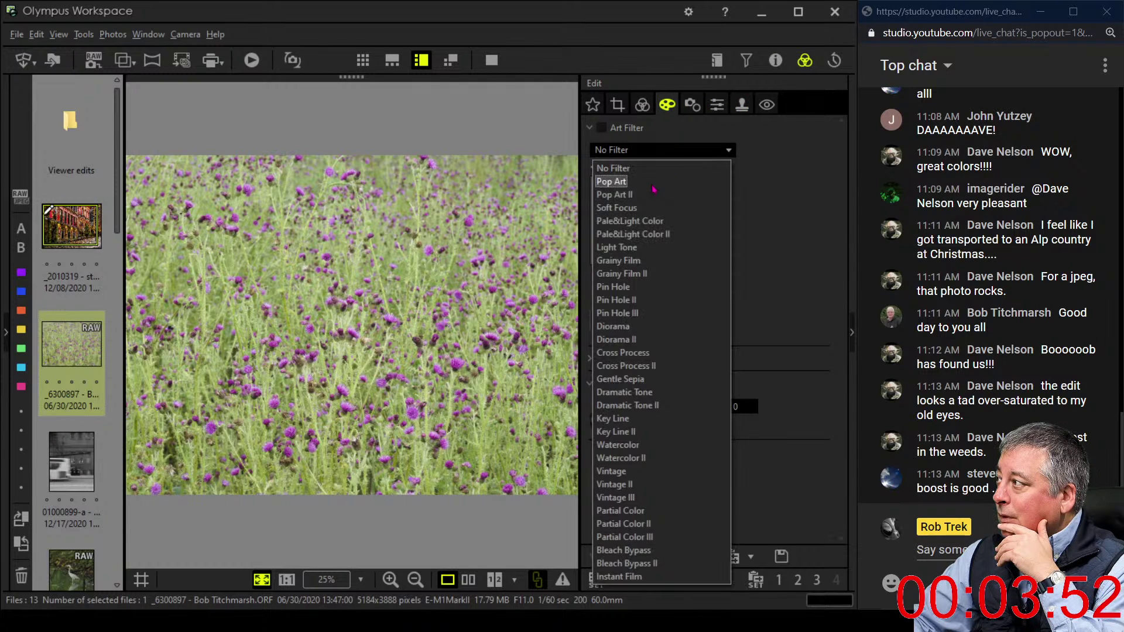
{"action": "left_click", "coordinate": [611, 181]}
Reduce the saturation of the thistle photo to -2.0
{"action": "left_click", "coordinate": [642, 105]}
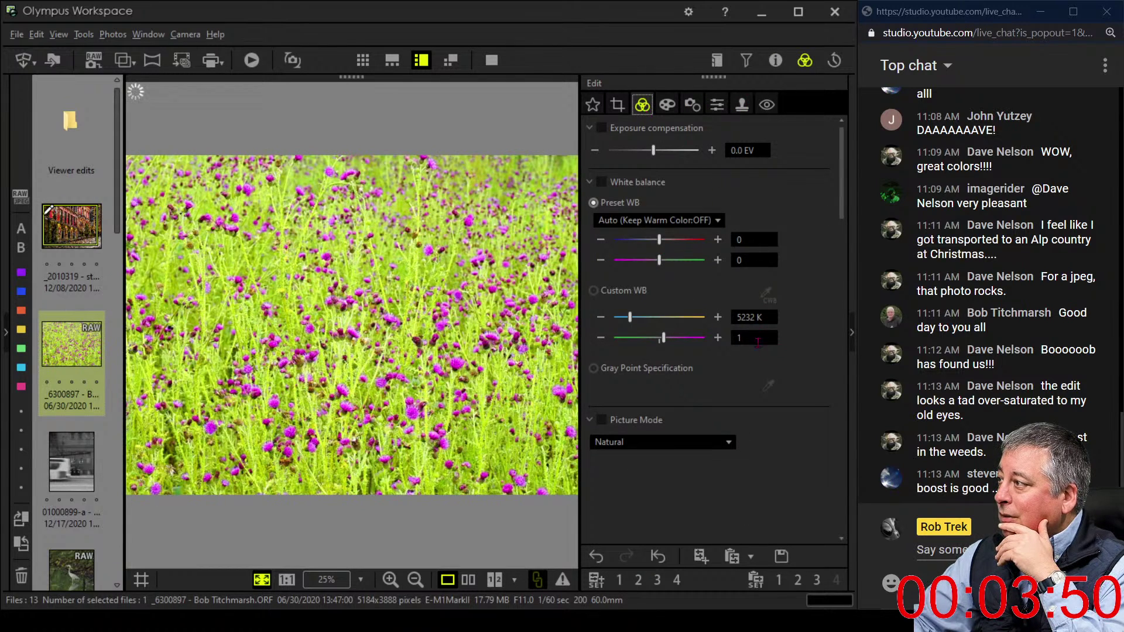
{"action": "left_click_drag", "start_coordinate": [841, 205], "coordinate": [838, 525]}
{"action": "left_click_drag", "start_coordinate": [659, 449], "coordinate": [596, 451]}
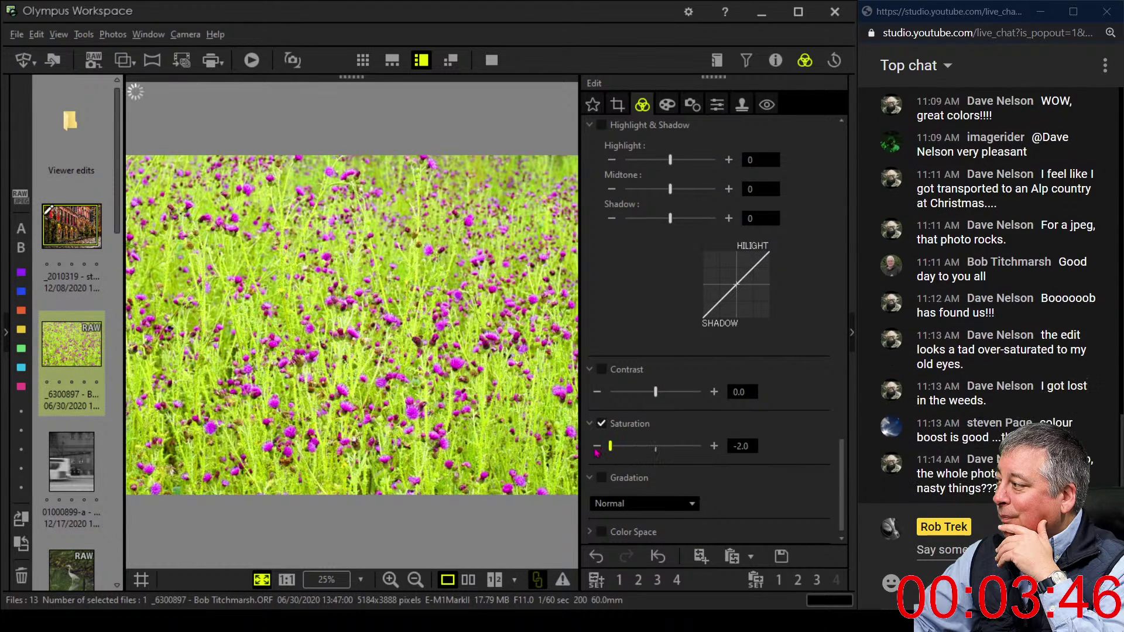
{"action": "left_click_drag", "start_coordinate": [838, 521], "coordinate": [807, 134]}
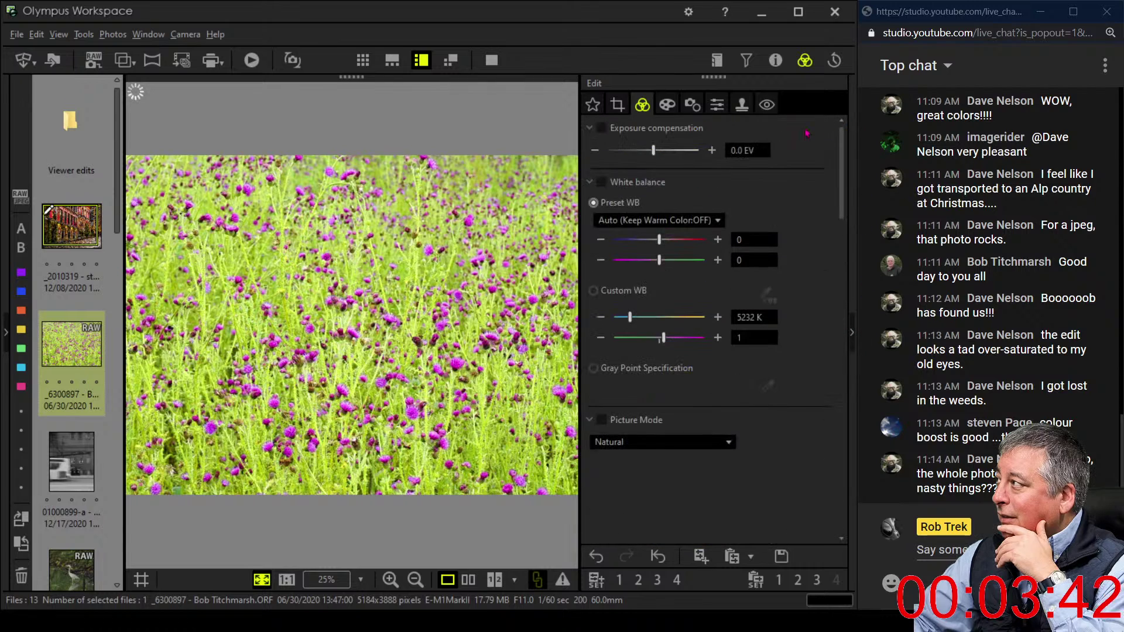
Set the sharpness to 2.0 and switch the noise filter to OFF
{"action": "left_click", "coordinate": [717, 106]}
{"action": "left_click_drag", "start_coordinate": [655, 151], "coordinate": [702, 151]}
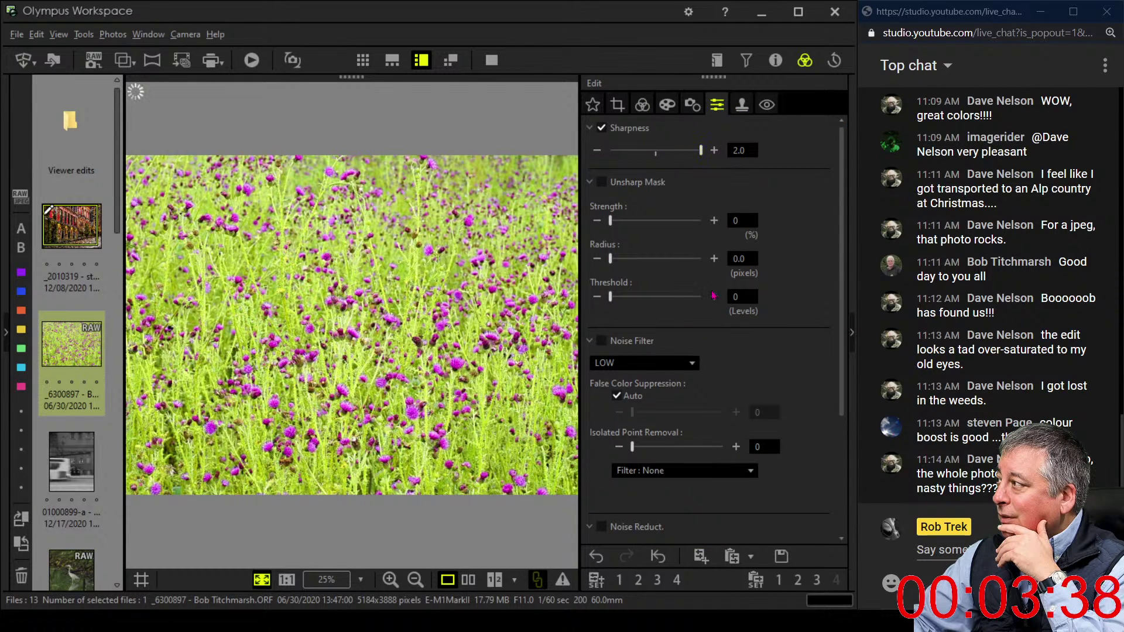
{"action": "left_click", "coordinate": [658, 364]}
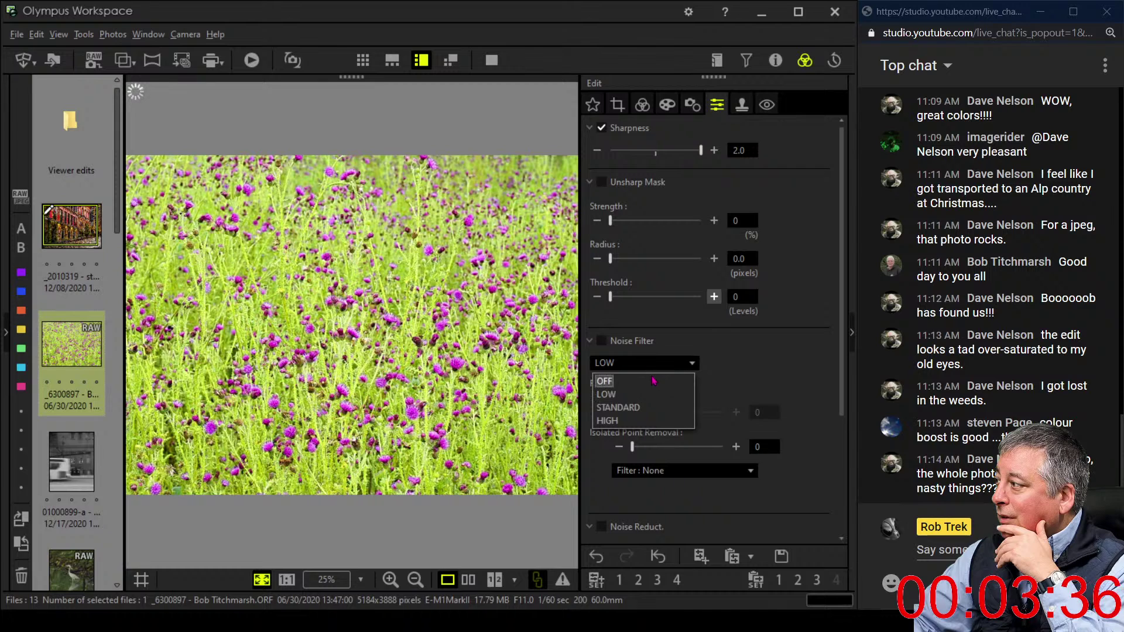
{"action": "left_click", "coordinate": [654, 379]}
{"action": "left_click", "coordinate": [774, 62]}
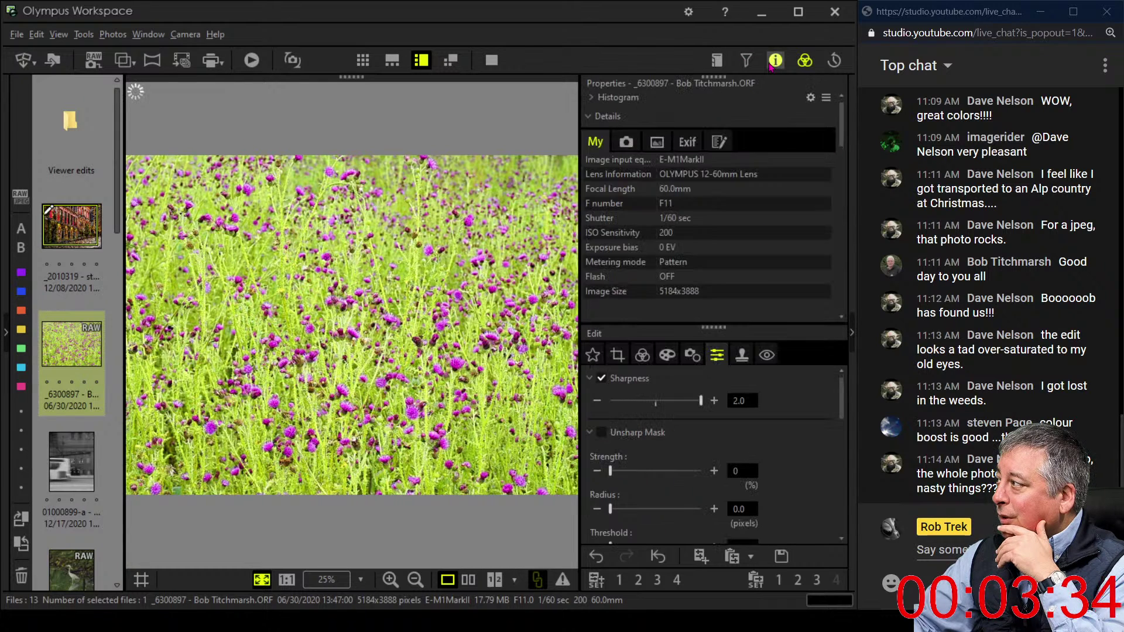
{"action": "left_click", "coordinate": [774, 62]}
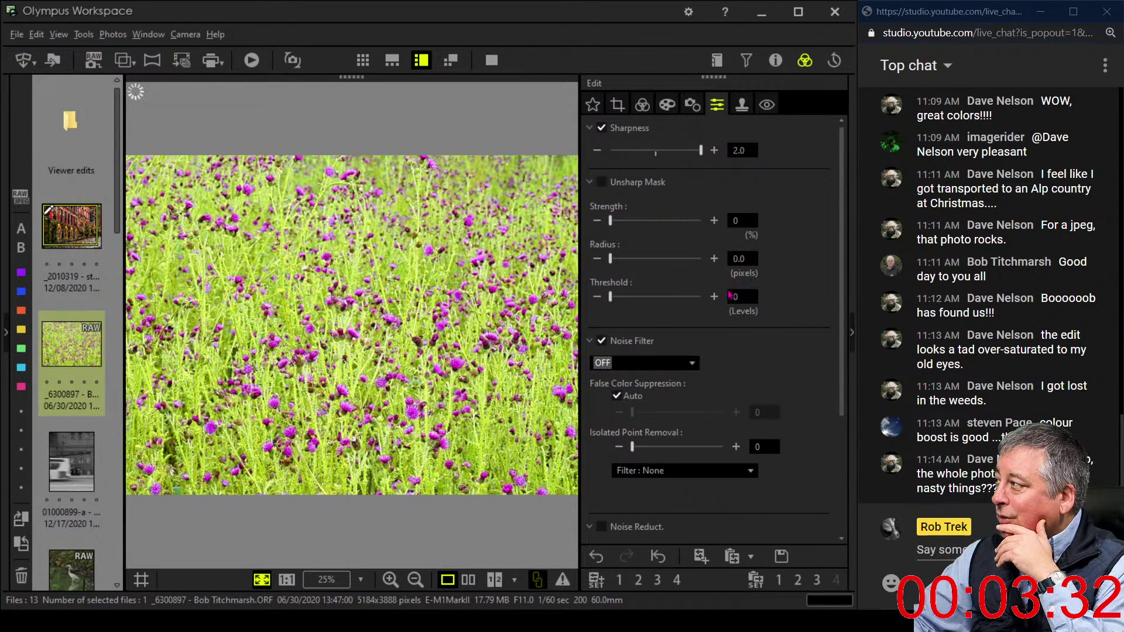
Crop the thistle photo to a 4:3 aspect ratio in portrait orientation, 2916 x 3888 pixels
{"action": "left_click", "coordinate": [647, 110]}
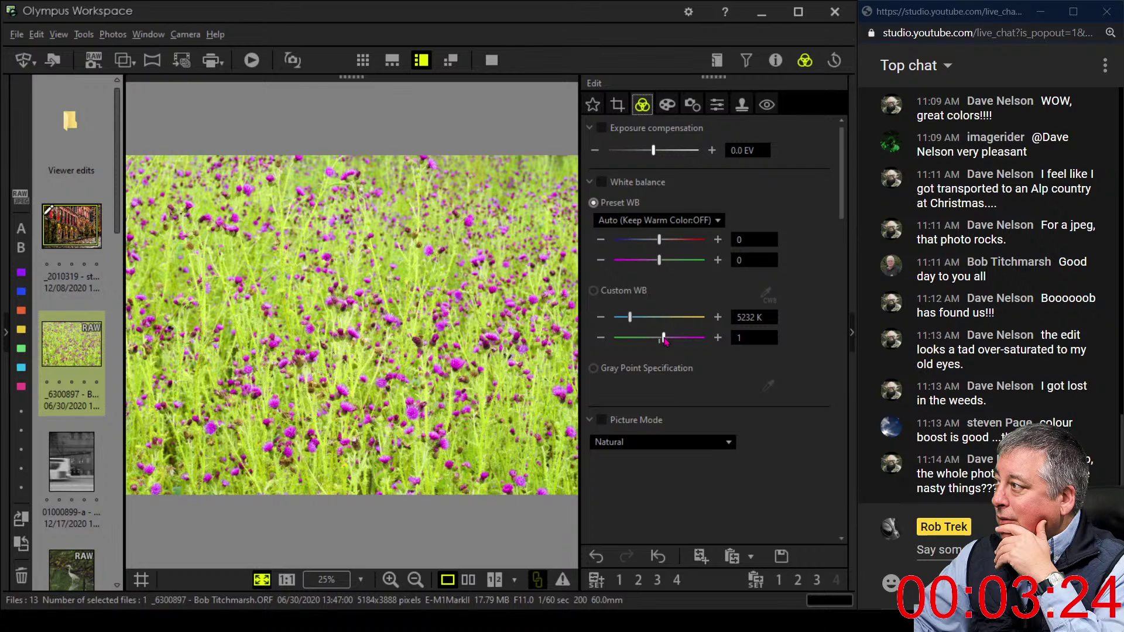
{"action": "left_click", "coordinate": [618, 105]}
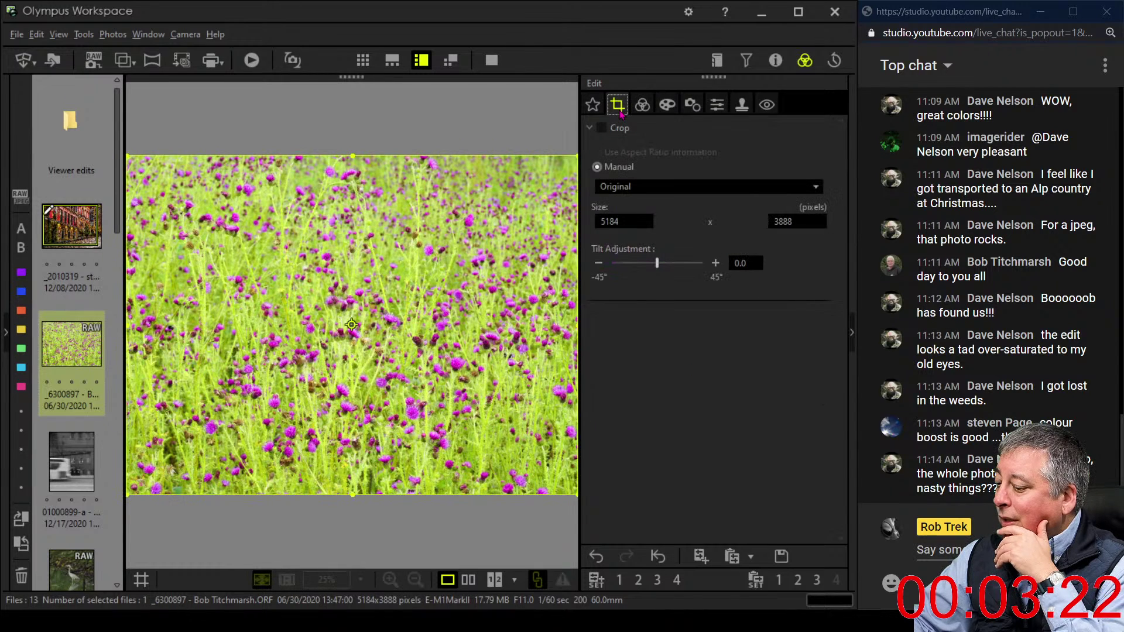
{"action": "left_click", "coordinate": [634, 188]}
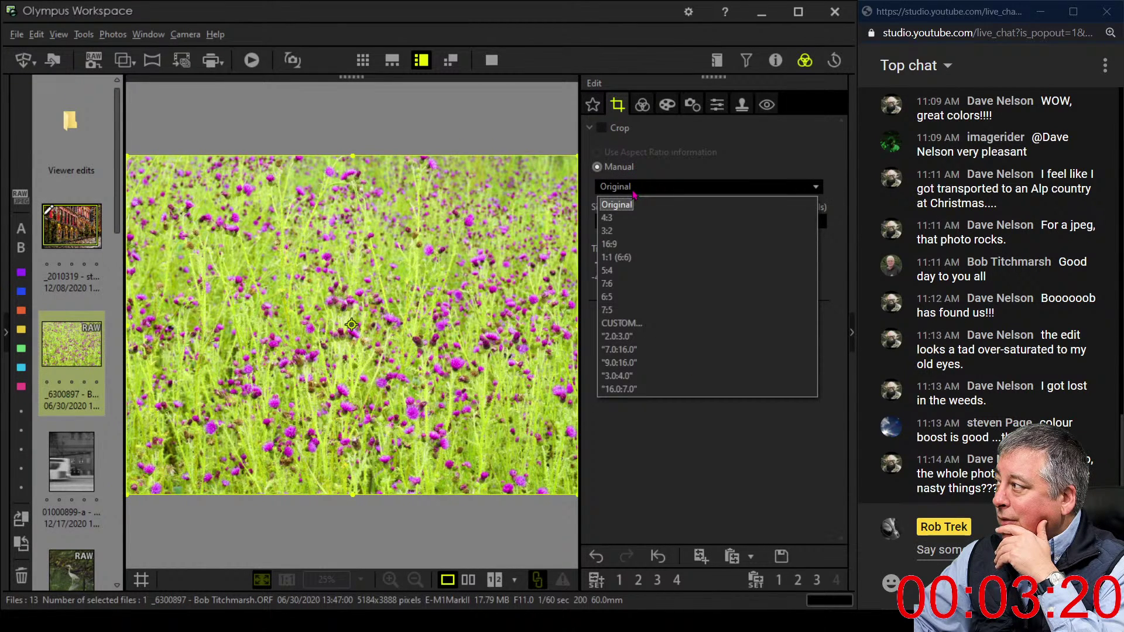
{"action": "left_click", "coordinate": [632, 217]}
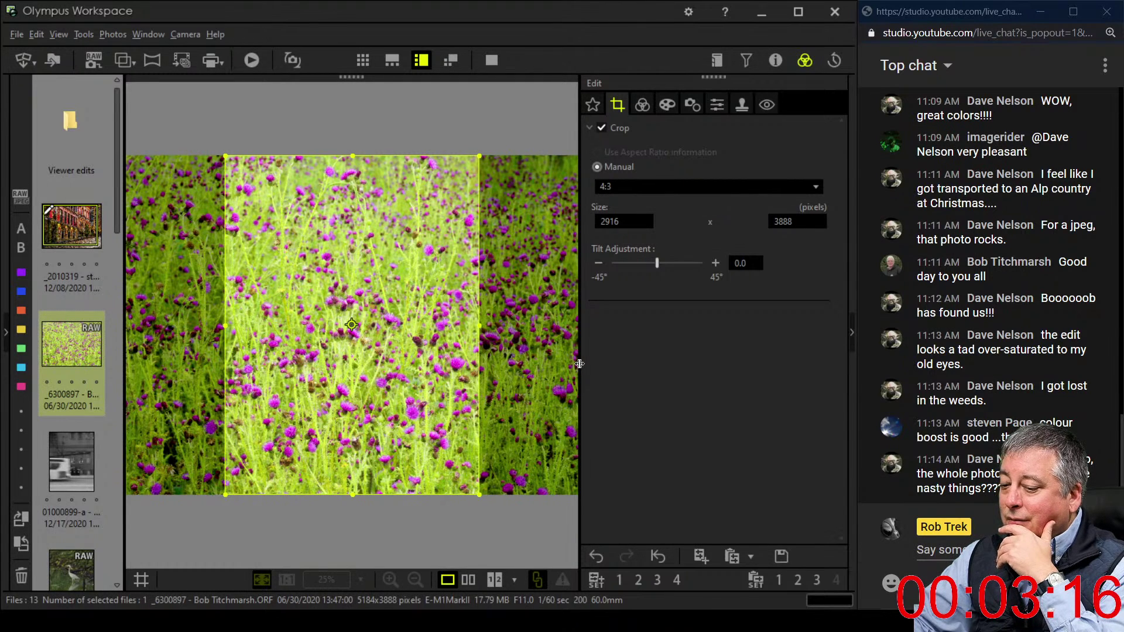
{"action": "left_click", "coordinate": [642, 105]}
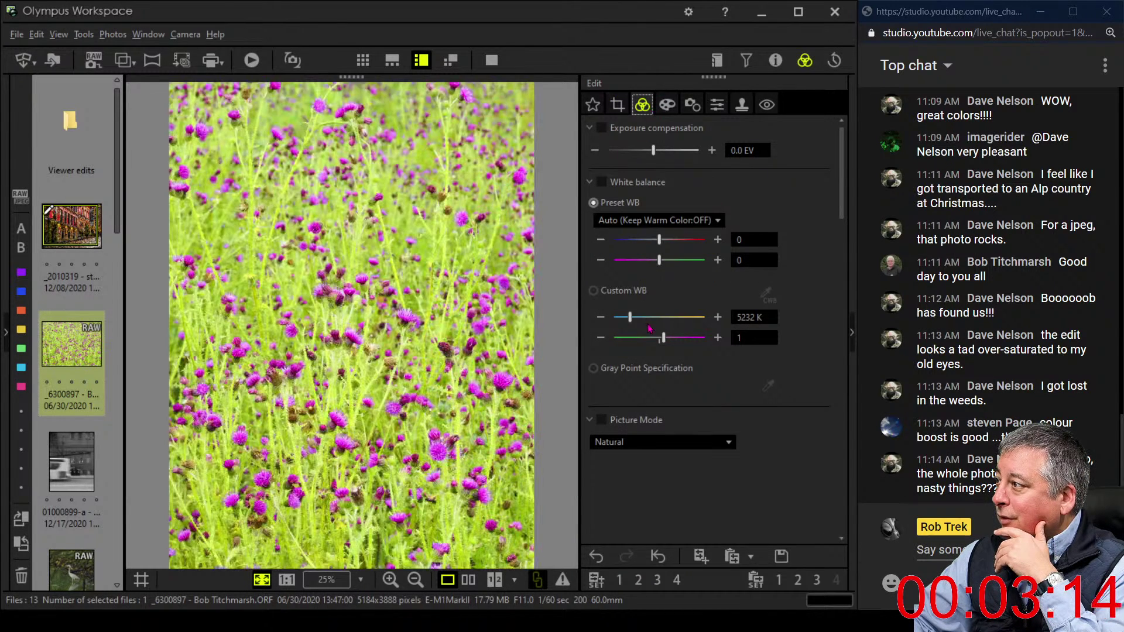
Darken the corners of the thistle photo by setting the vignetting adjustment to -8
{"action": "left_click", "coordinate": [667, 105]}
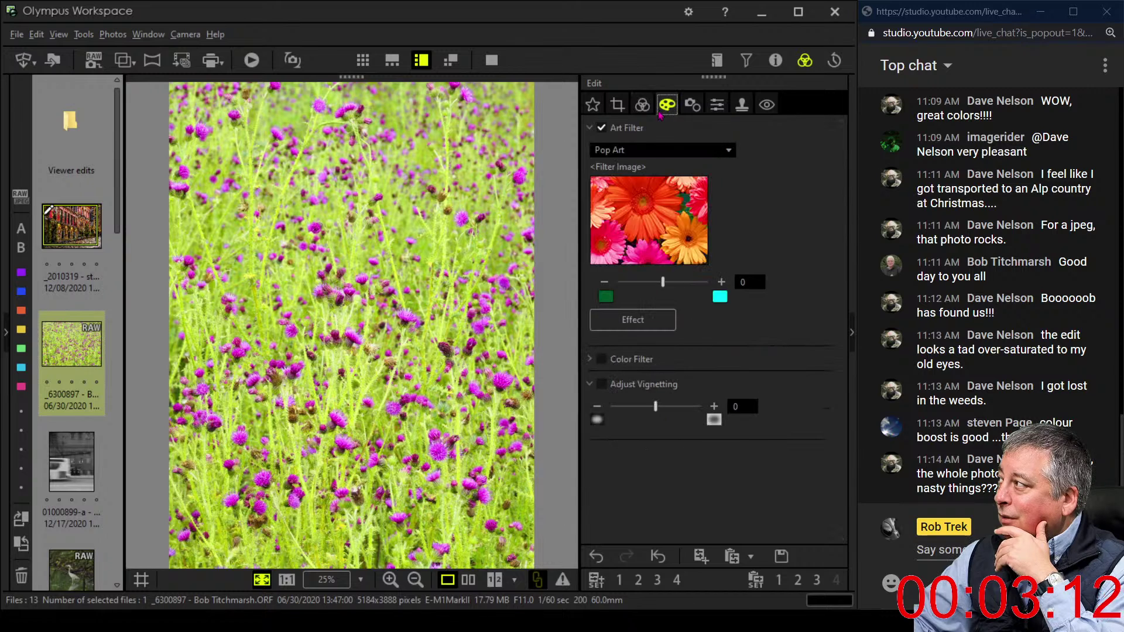
{"action": "left_click_drag", "start_coordinate": [655, 415], "coordinate": [645, 414]}
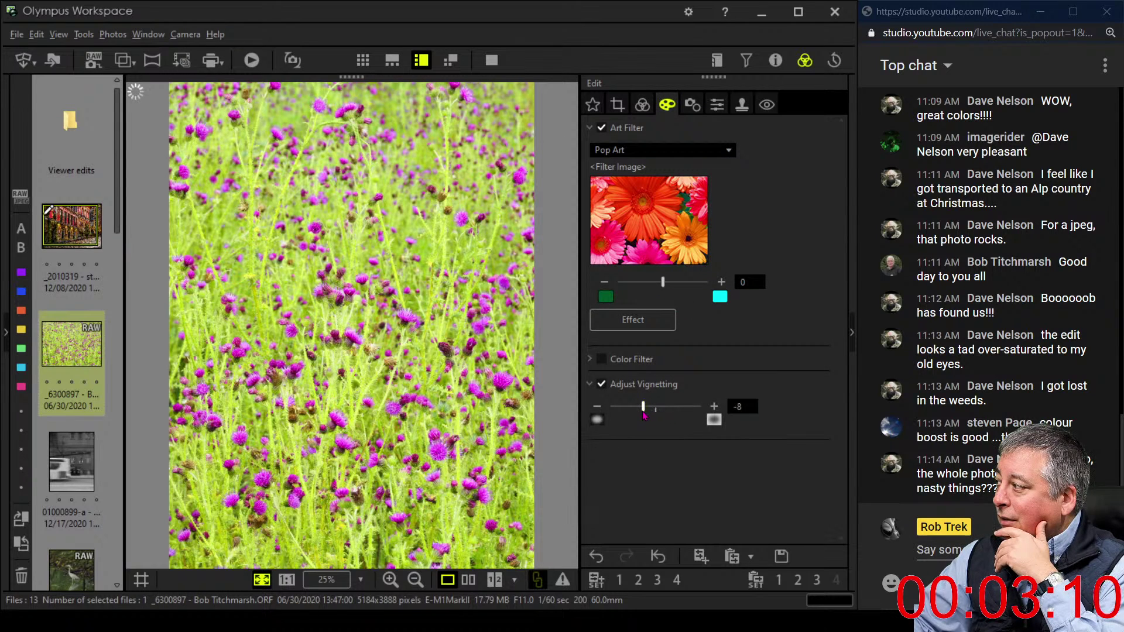
{"action": "left_click", "coordinate": [642, 105]}
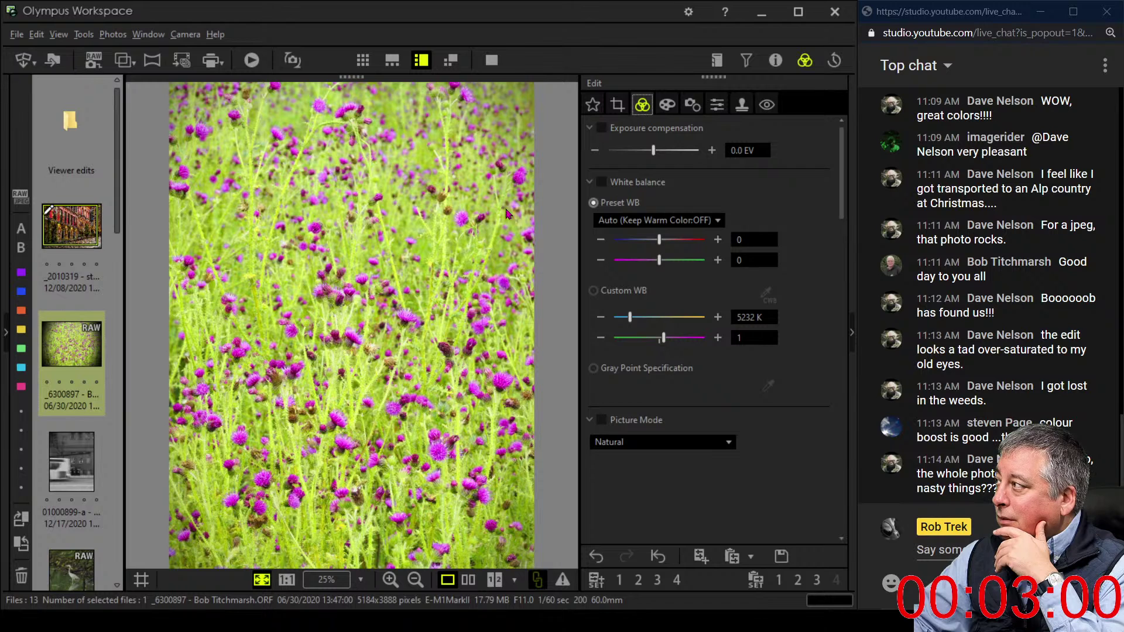
Change the art filter of the thistle photo to Soft Focus
{"action": "left_click", "coordinate": [668, 106]}
{"action": "left_click", "coordinate": [675, 153]}
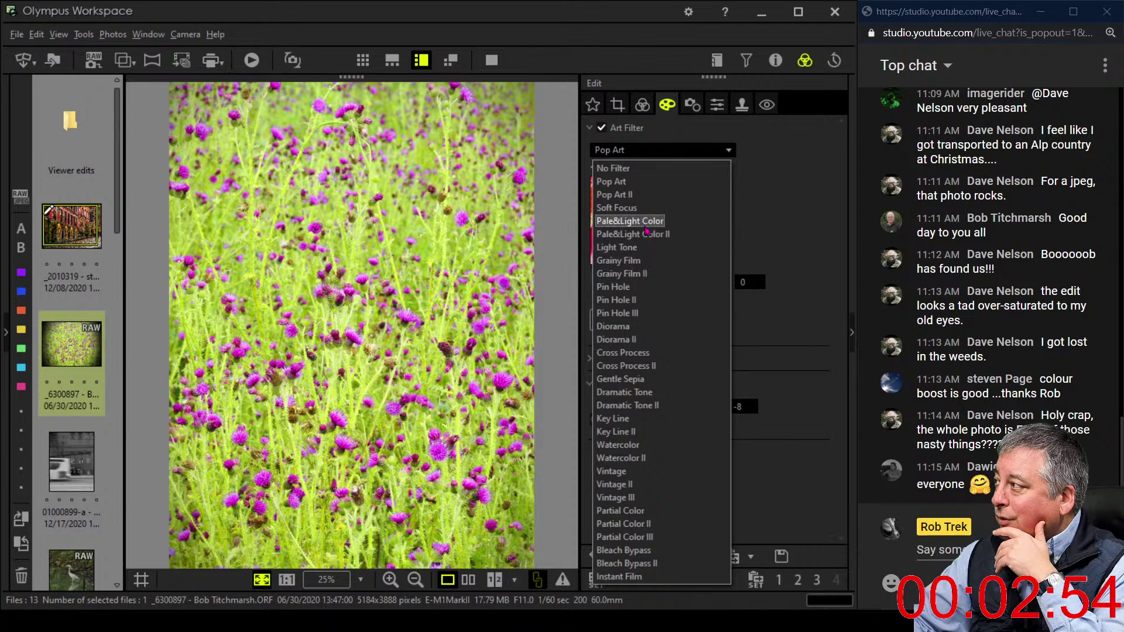
{"action": "left_click", "coordinate": [616, 208]}
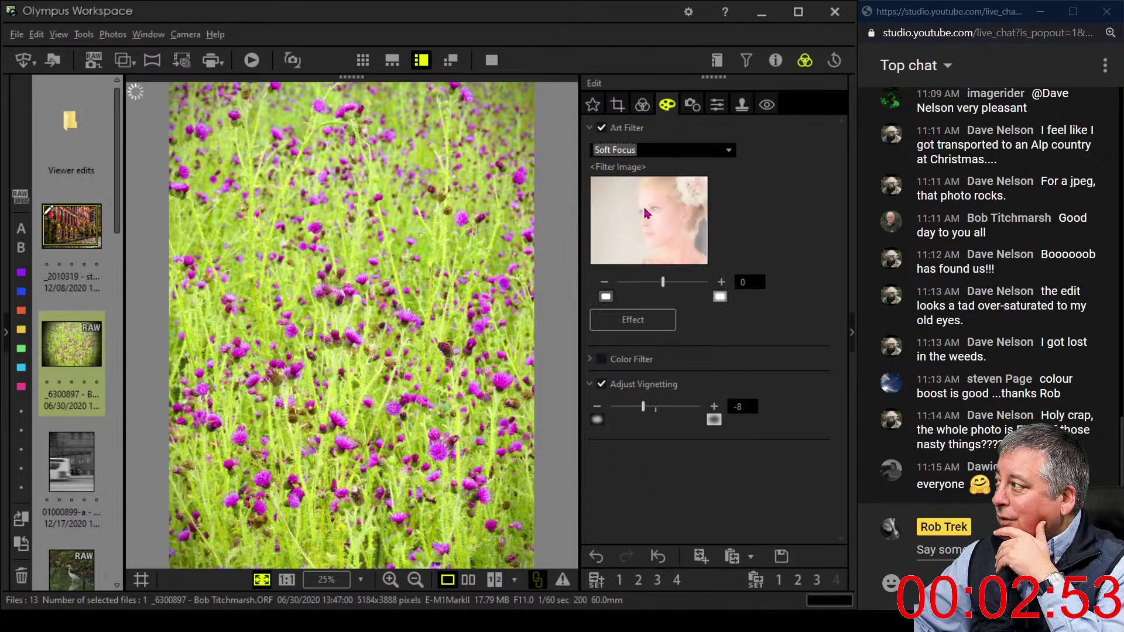
Darken the thistle photo by pulling the middle of the RGB tone curve slightly down
{"action": "left_click", "coordinate": [642, 104]}
{"action": "scroll", "coordinate": [843, 204], "scroll_direction": "down", "scroll_amount": 1}
{"action": "scroll", "coordinate": [843, 203], "scroll_direction": "down", "scroll_amount": 10}
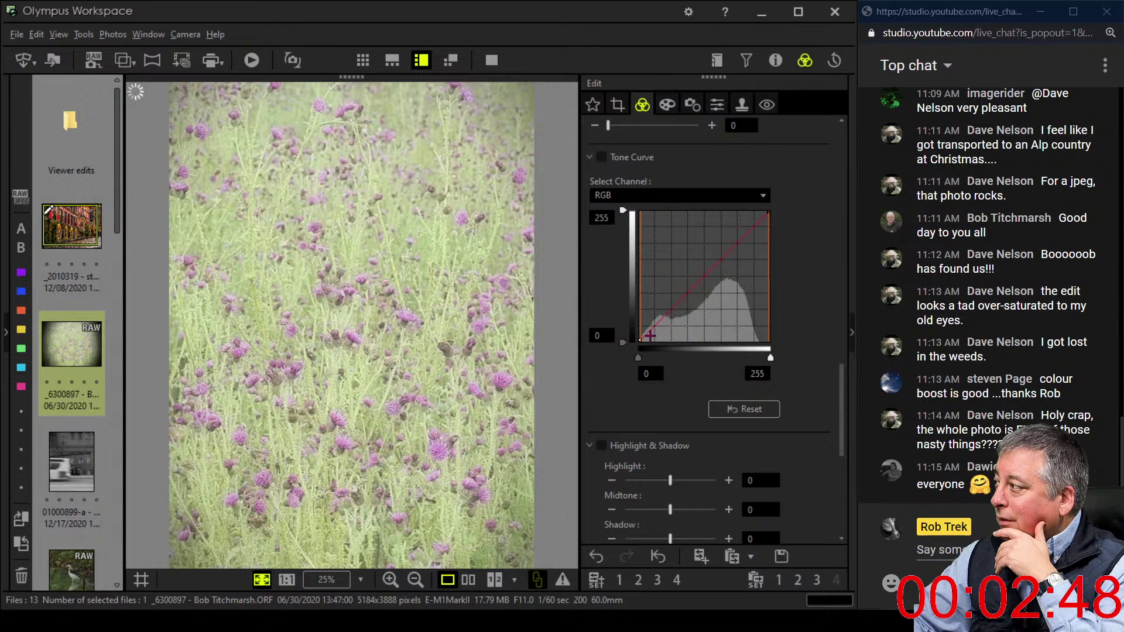
{"action": "left_click_drag", "start_coordinate": [640, 339], "coordinate": [644, 349]}
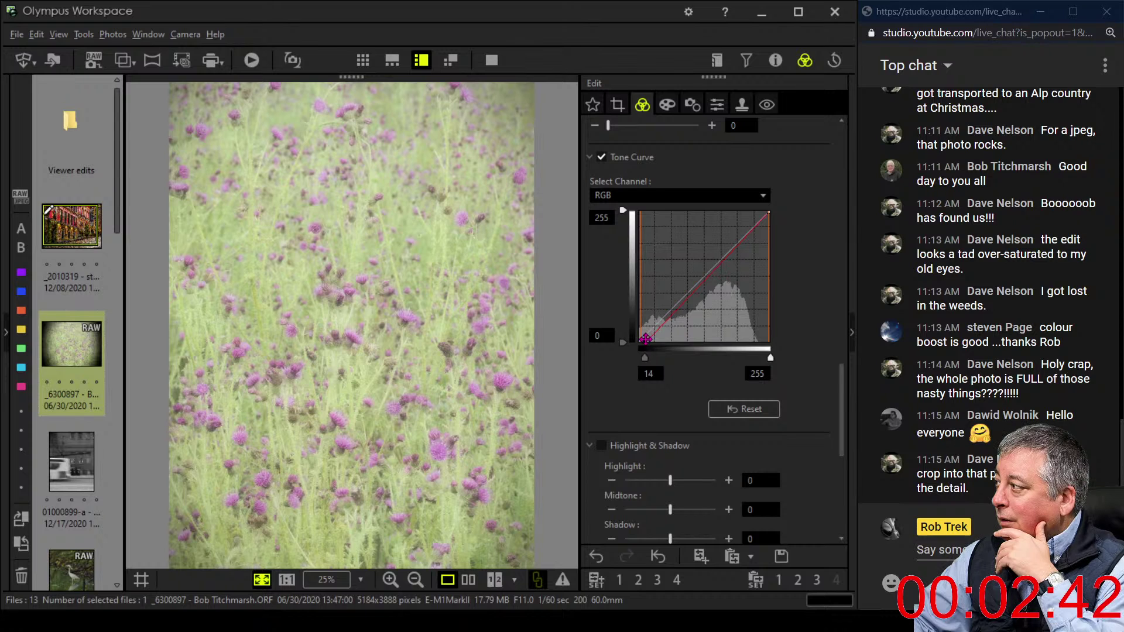
{"action": "left_click_drag", "start_coordinate": [647, 338], "coordinate": [703, 290]}
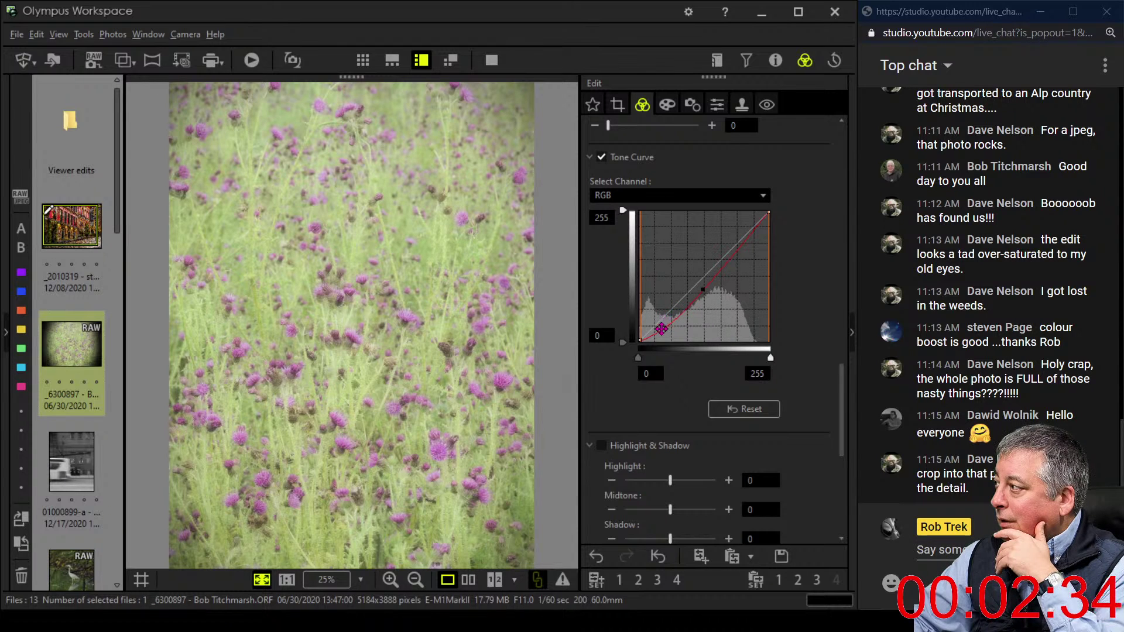
Pull the shadow part of the RGB tone curve down and change the thistle photo's art filter to Pop Art
{"action": "mouse_move", "coordinate": [662, 328]}
{"action": "left_mouse_down"}
{"action": "mouse_move", "coordinate": [681, 336]}
{"action": "mouse_move", "coordinate": [675, 327]}
{"action": "left_mouse_up"}
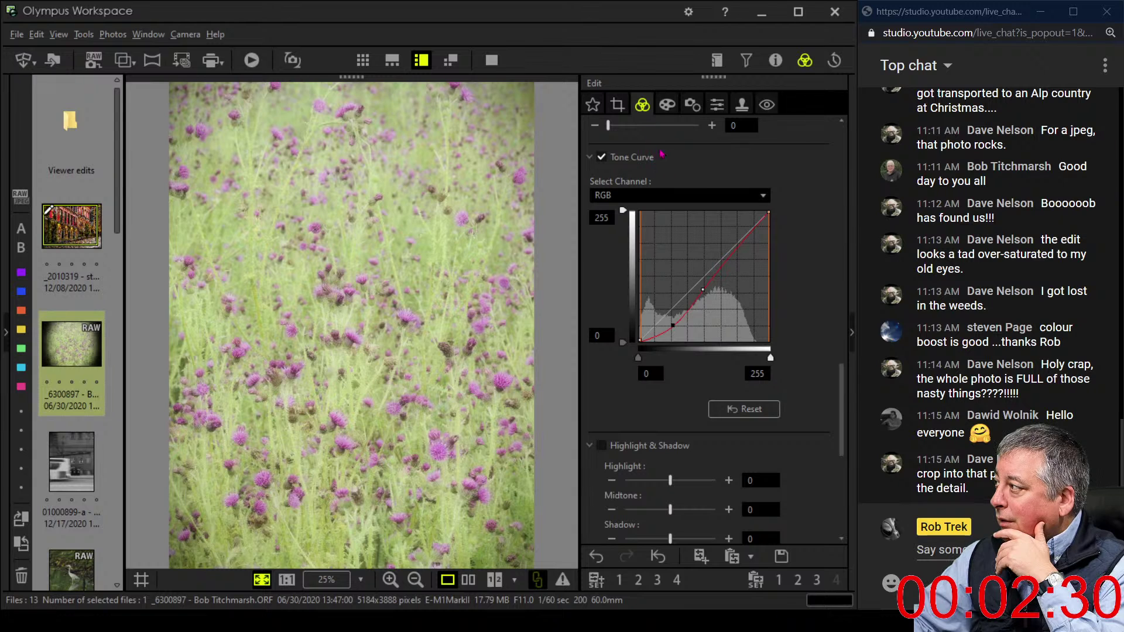
{"action": "left_click", "coordinate": [666, 107]}
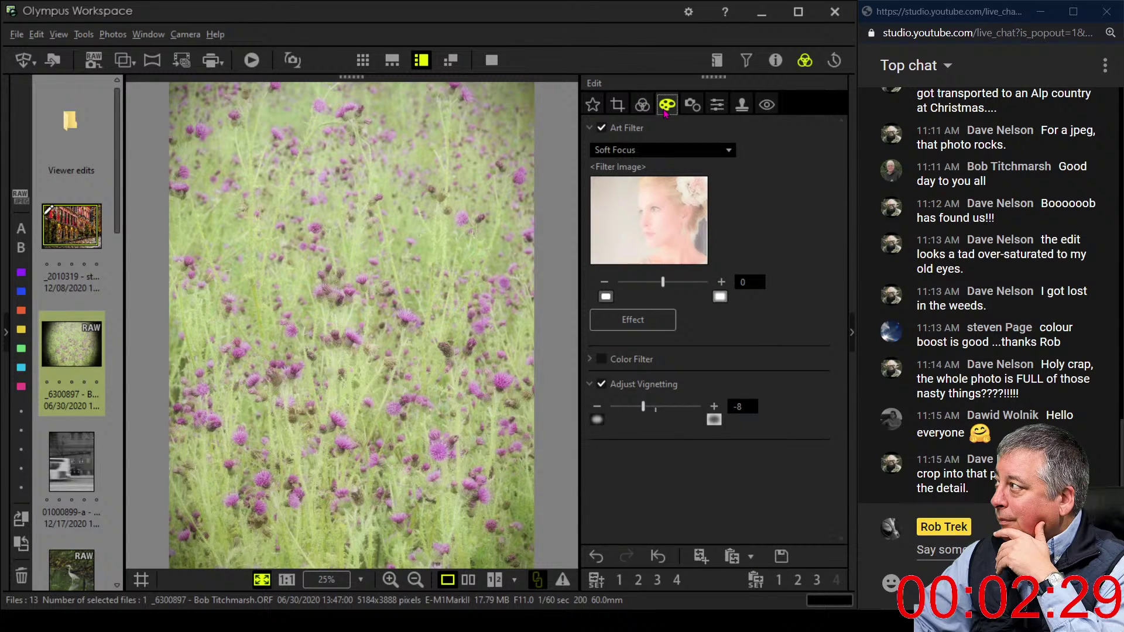
{"action": "left_click", "coordinate": [660, 154]}
{"action": "left_click", "coordinate": [612, 181]}
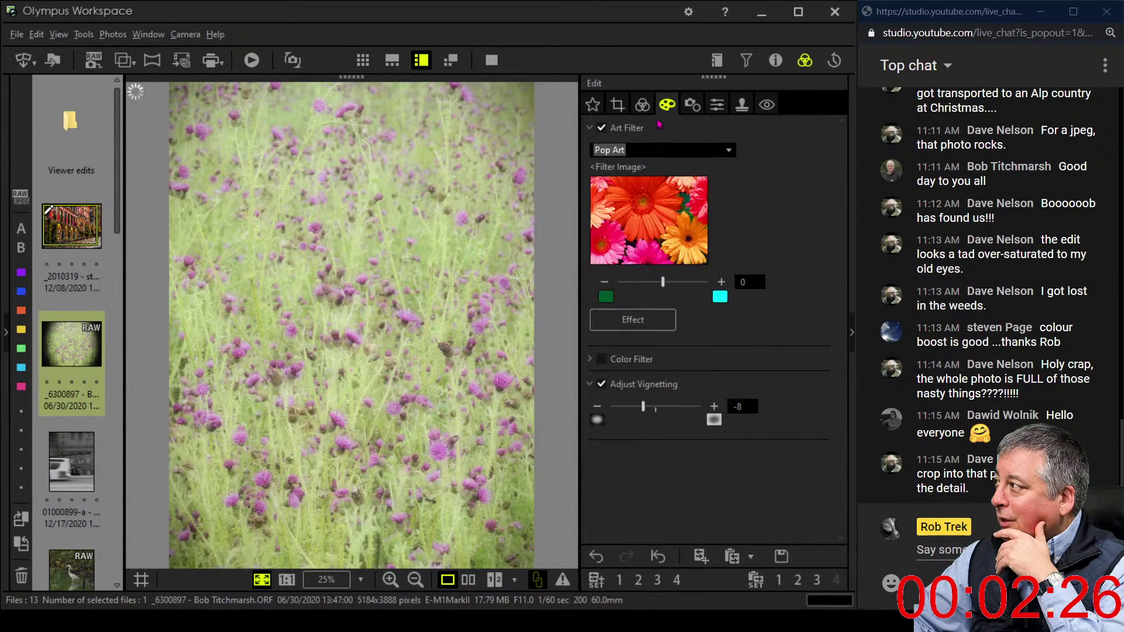
Reset the thistle photo's RGB tone curve and raise its shadow part slightly above the diagonal
{"action": "left_click", "coordinate": [643, 108]}
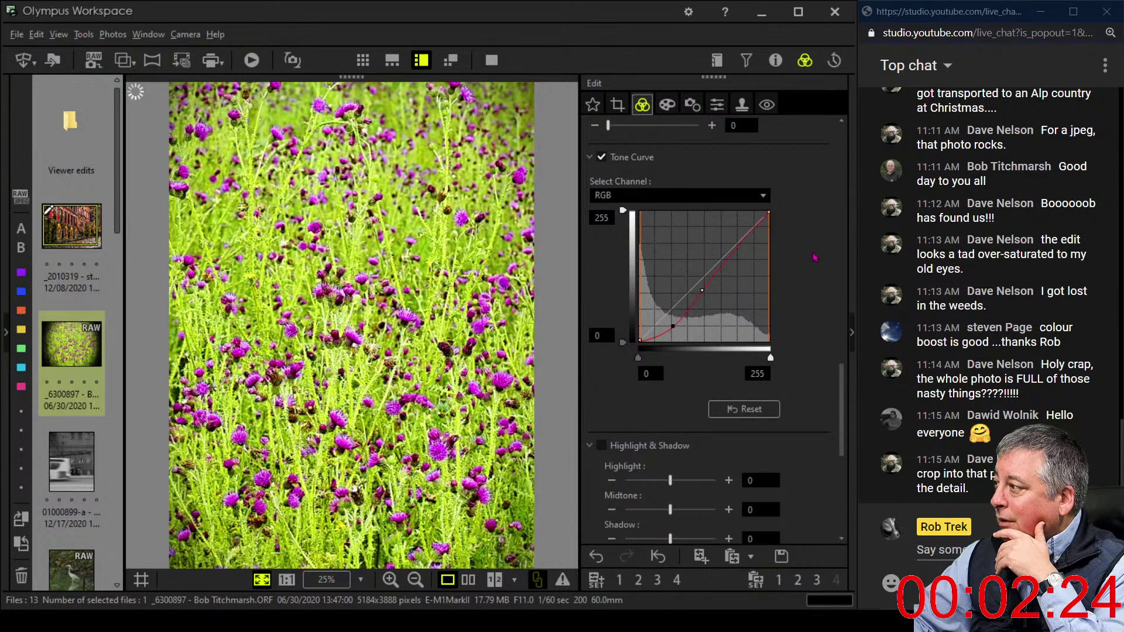
{"action": "left_click", "coordinate": [742, 410]}
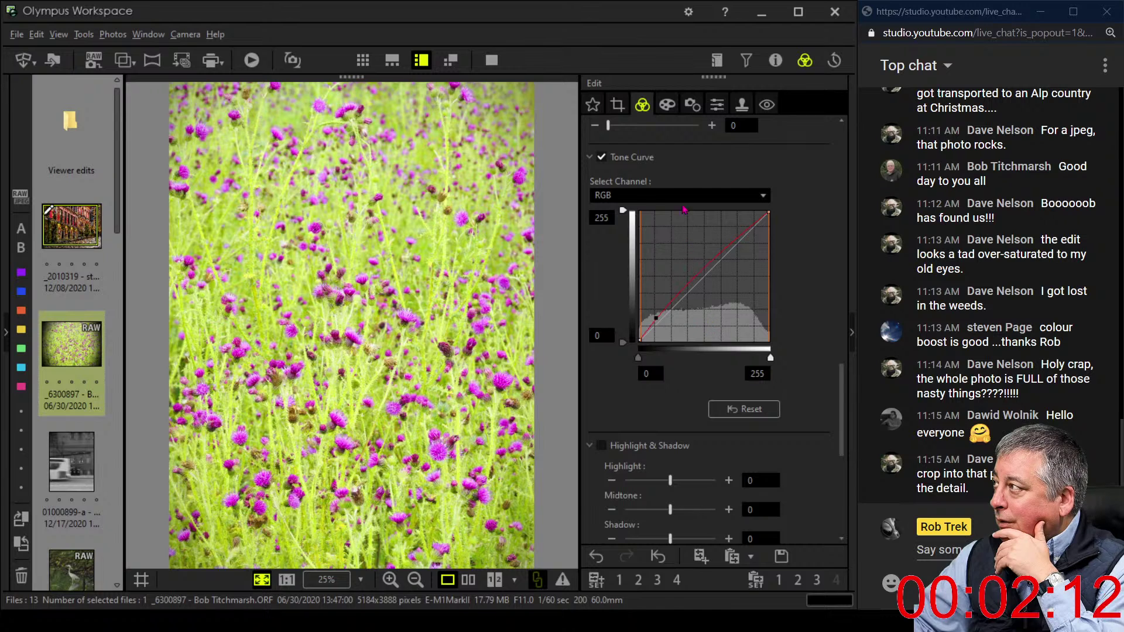
Tighten the 4:3 portrait crop of the thistle photo to 2217 x 2957 pixels around the lower middle of the field
{"action": "left_click", "coordinate": [622, 106]}
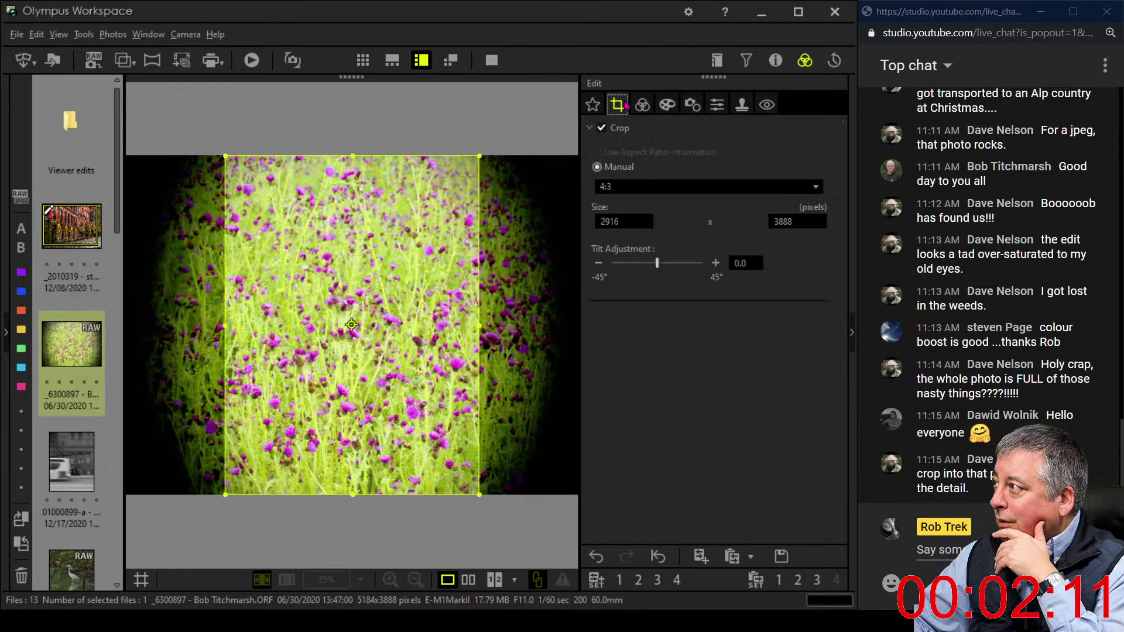
{"action": "left_click", "coordinate": [650, 194]}
{"action": "left_click", "coordinate": [651, 193]}
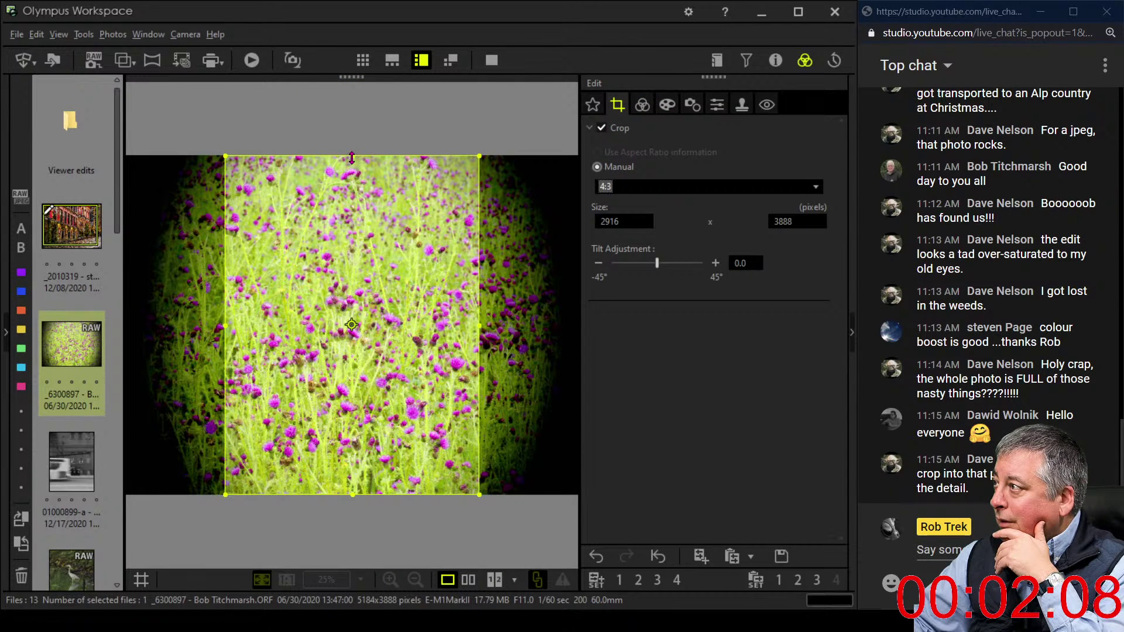
{"action": "left_click_drag", "start_coordinate": [351, 158], "coordinate": [360, 208]}
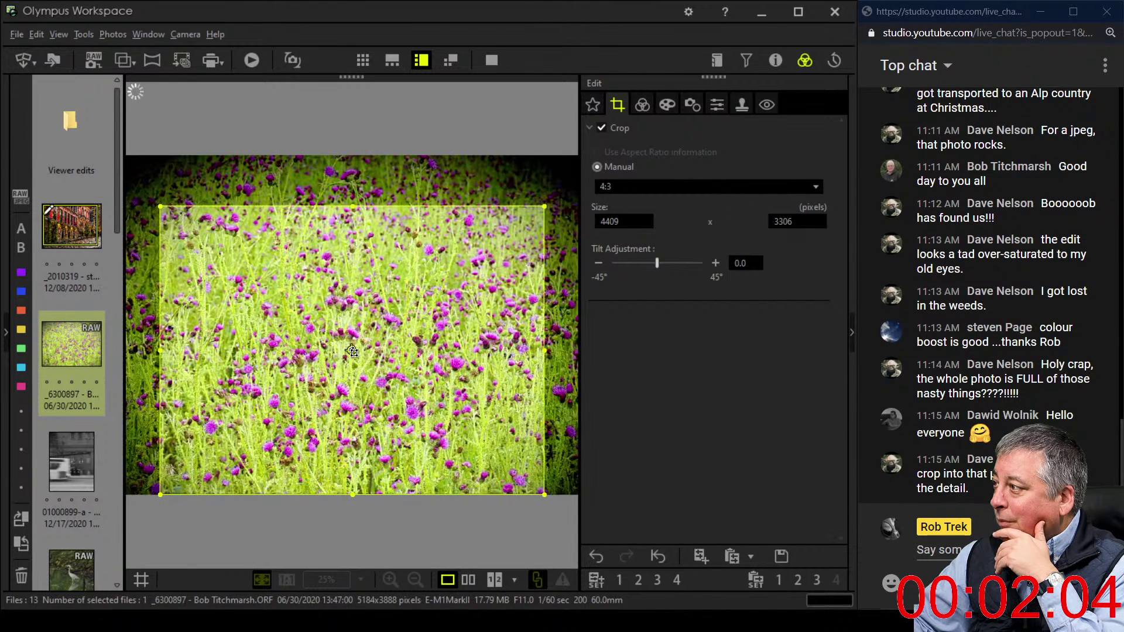
{"action": "right_click", "coordinate": [352, 349]}
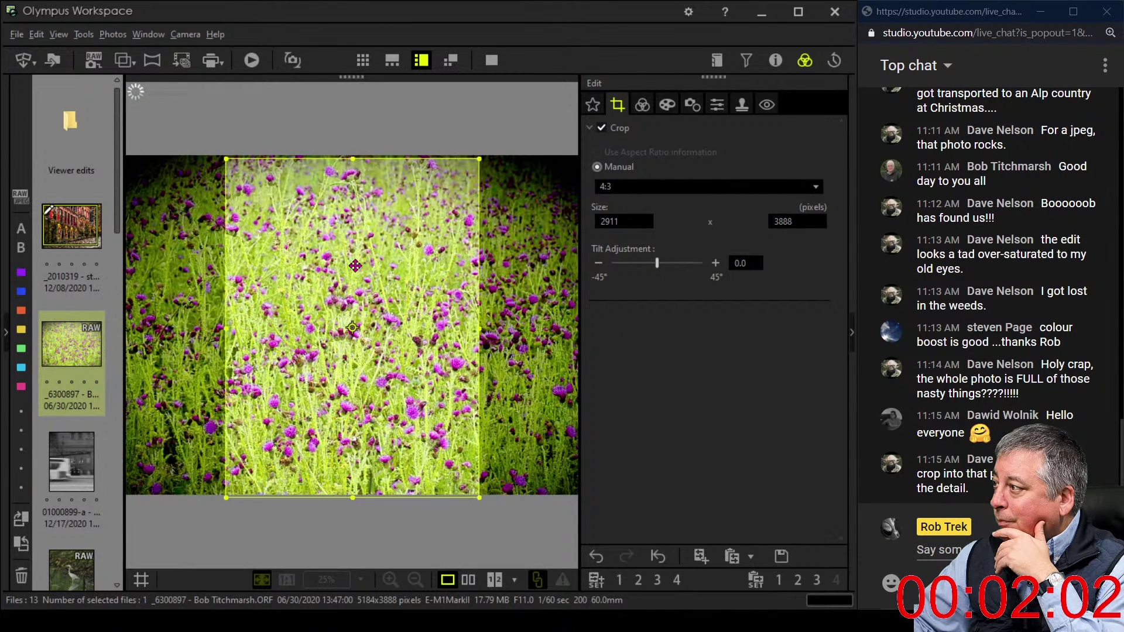
{"action": "left_click_drag", "start_coordinate": [353, 158], "coordinate": [353, 240]}
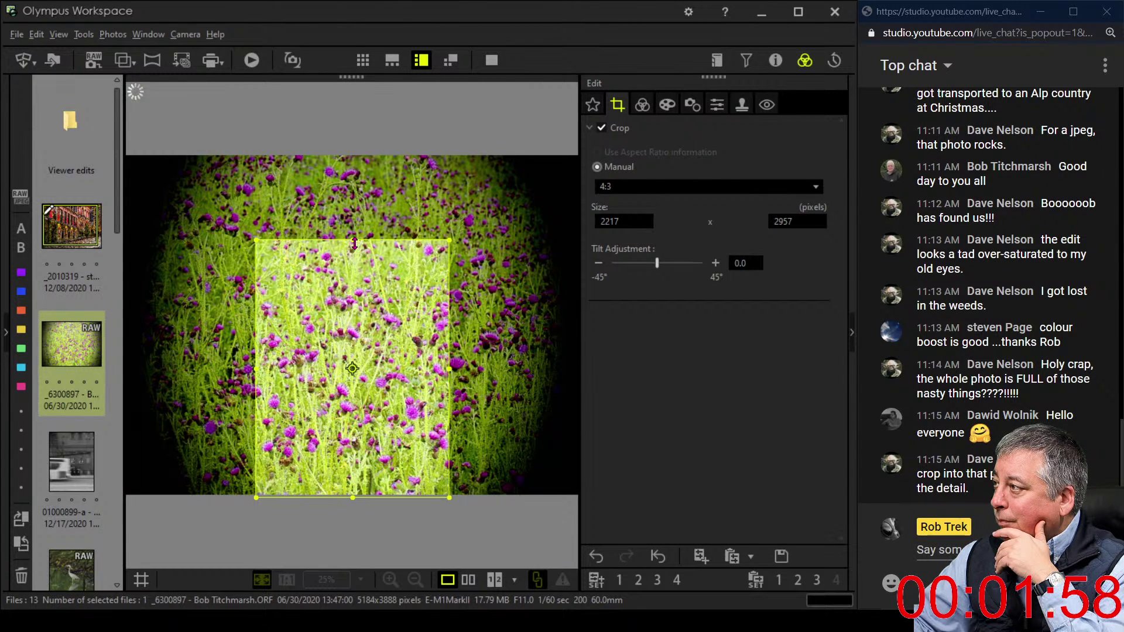
Lower the shadow point of the thistle photo's RGB tone curve slightly, bringing the curve closer to the diagonal
{"action": "left_click", "coordinate": [642, 104]}
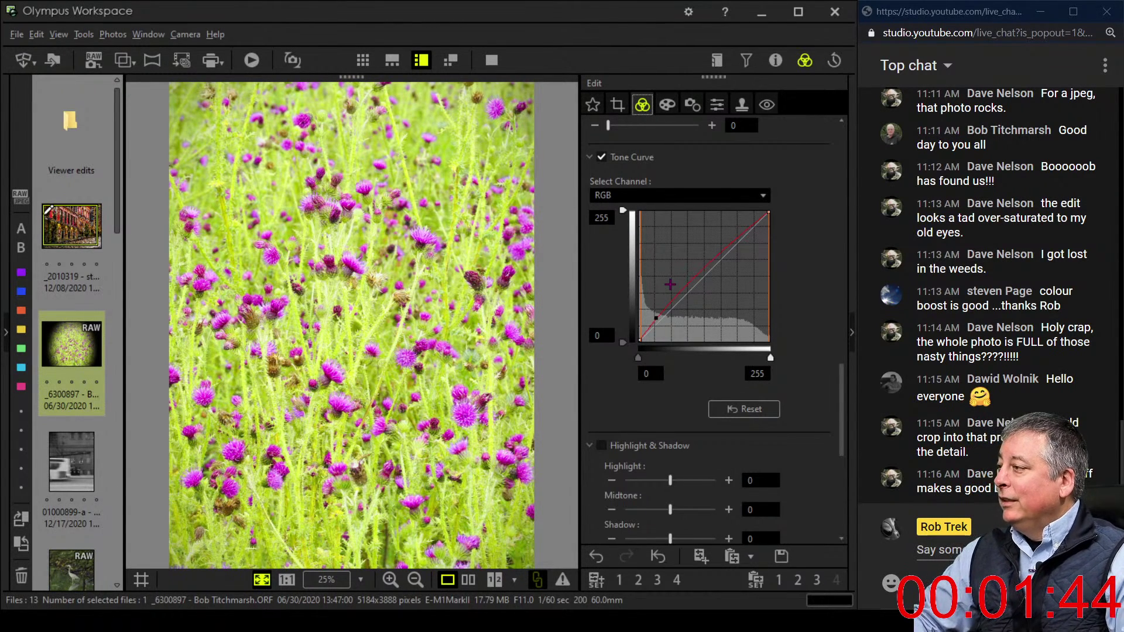
{"action": "left_click", "coordinate": [352, 381]}
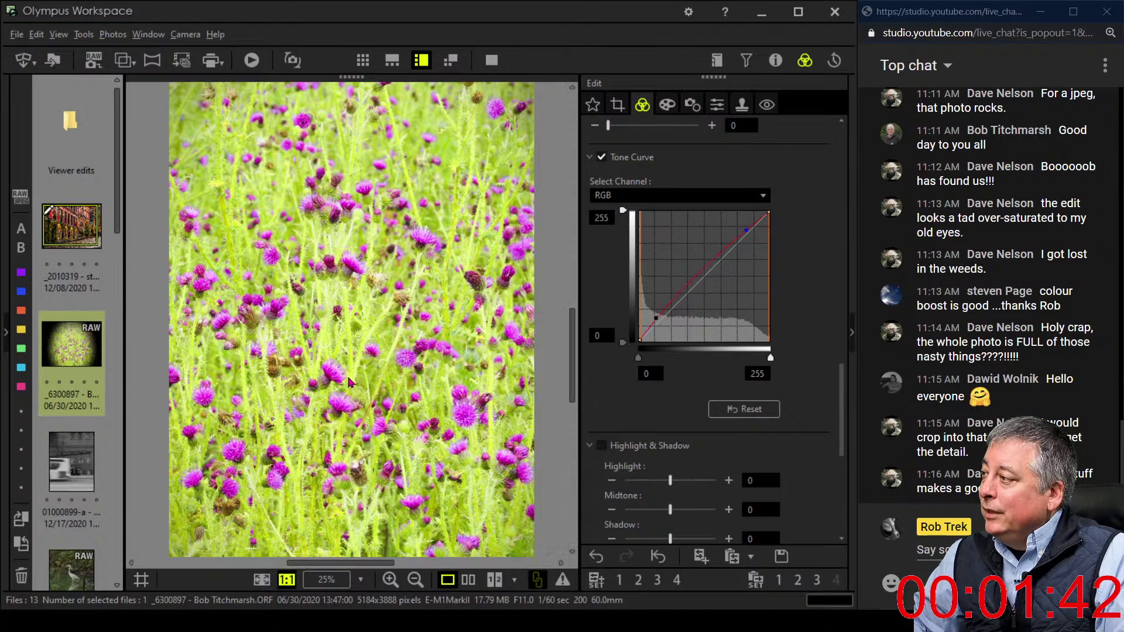
{"action": "left_click", "coordinate": [347, 380]}
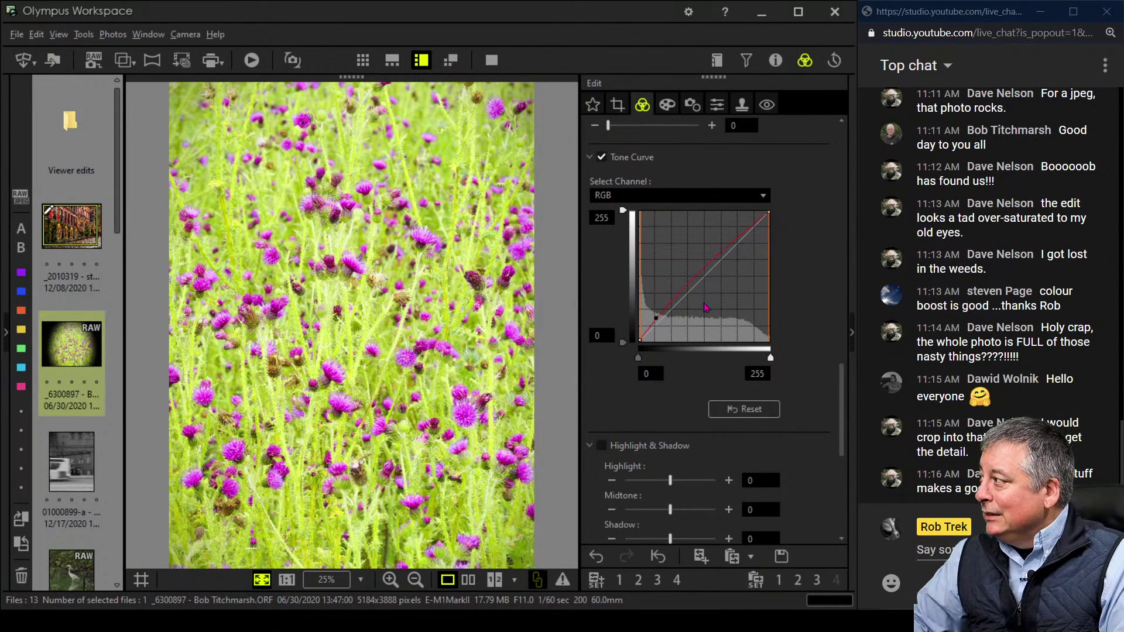
{"action": "scroll", "coordinate": [789, 331], "scroll_direction": "up", "scroll_amount": 4}
{"action": "scroll", "coordinate": [788, 331], "scroll_direction": "down", "scroll_amount": 5}
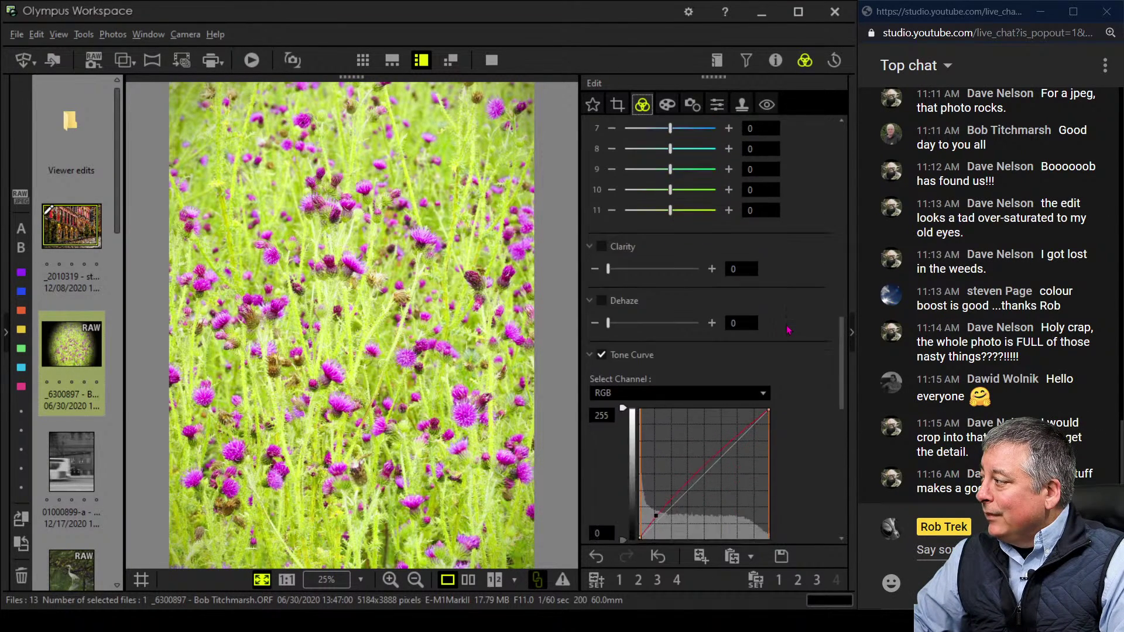
{"action": "scroll", "coordinate": [789, 334], "scroll_direction": "down", "scroll_amount": 5}
{"action": "scroll", "coordinate": [789, 339], "scroll_direction": "up", "scroll_amount": 6}
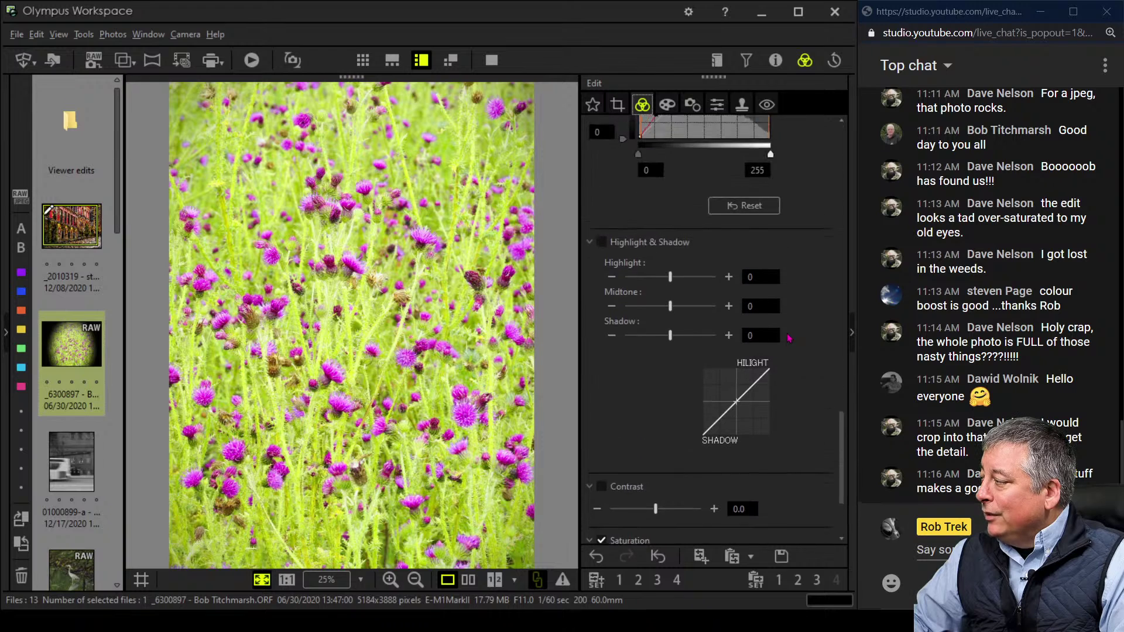
{"action": "scroll", "coordinate": [788, 345], "scroll_direction": "up", "scroll_amount": 10}
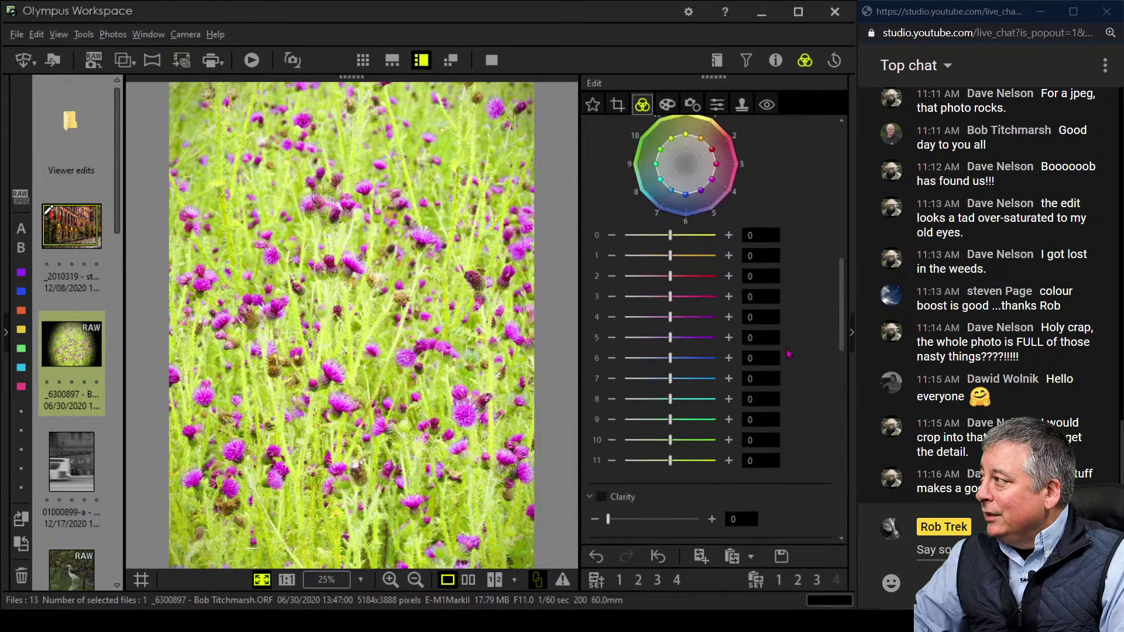
{"action": "scroll", "coordinate": [789, 354], "scroll_direction": "up", "scroll_amount": 3}
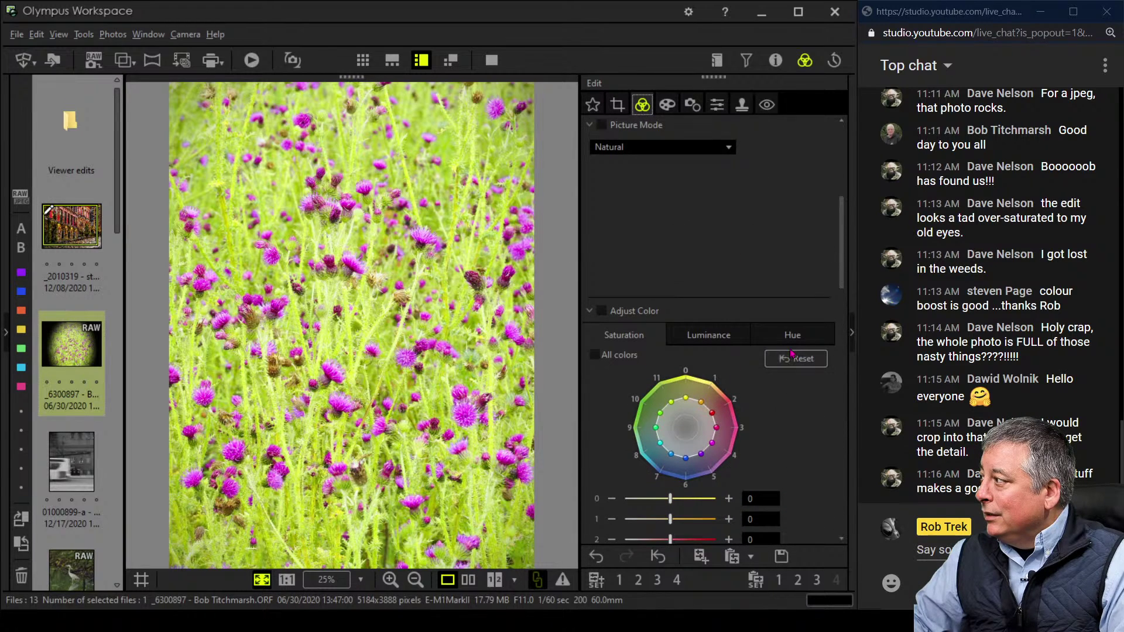
{"action": "scroll", "coordinate": [682, 401], "scroll_direction": "down", "scroll_amount": 10}
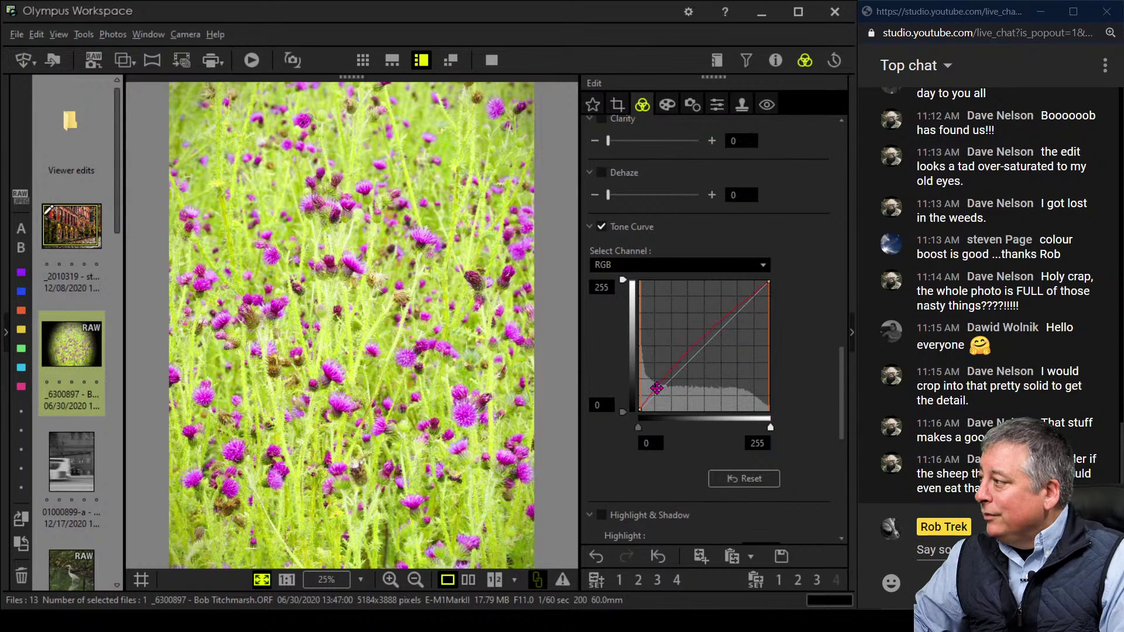
{"action": "left_click_drag", "start_coordinate": [656, 387], "coordinate": [660, 389]}
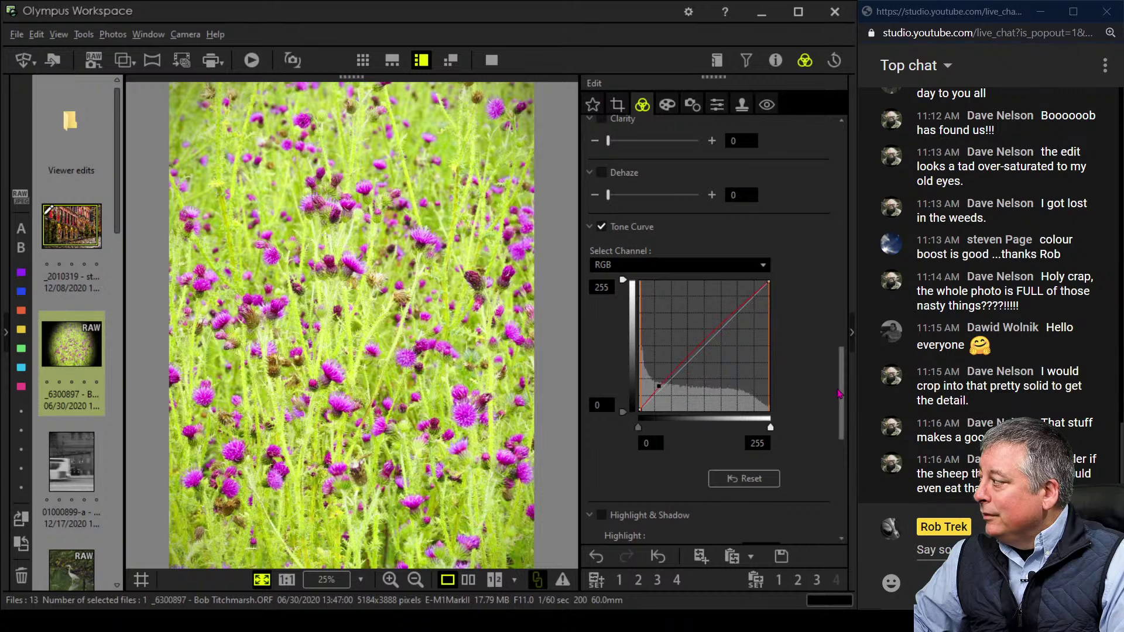
Compare the edited thistle photo with the original side by side in full screen
{"action": "scroll", "coordinate": [840, 354], "scroll_direction": "up", "scroll_amount": 3}
{"action": "scroll", "coordinate": [840, 353], "scroll_direction": "up", "scroll_amount": 5}
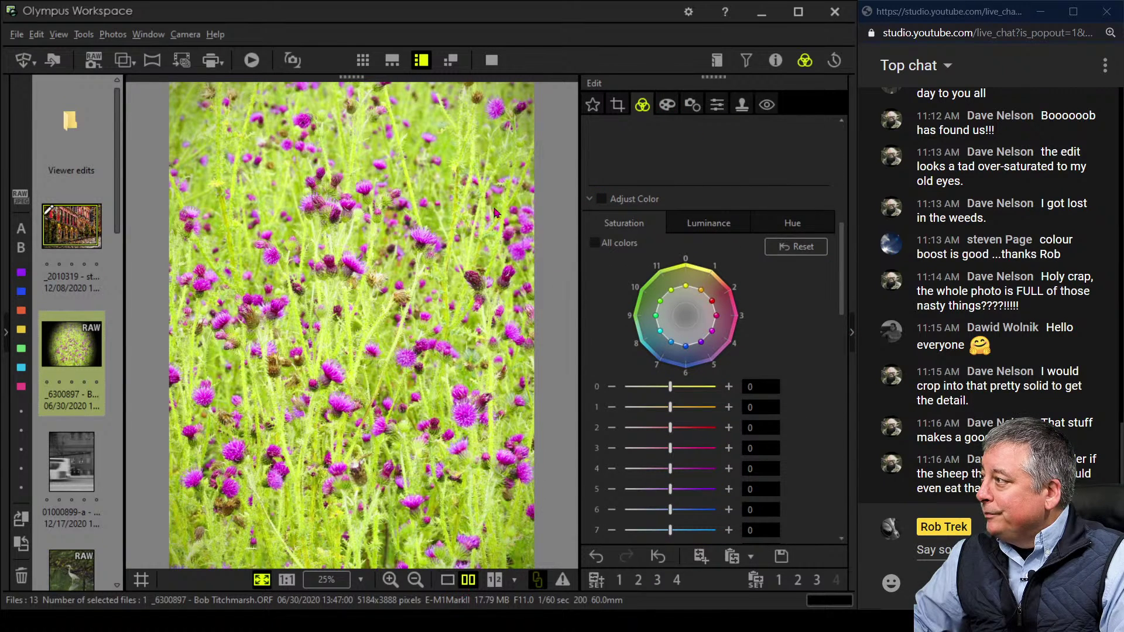
{"action": "left_click", "coordinate": [490, 61]}
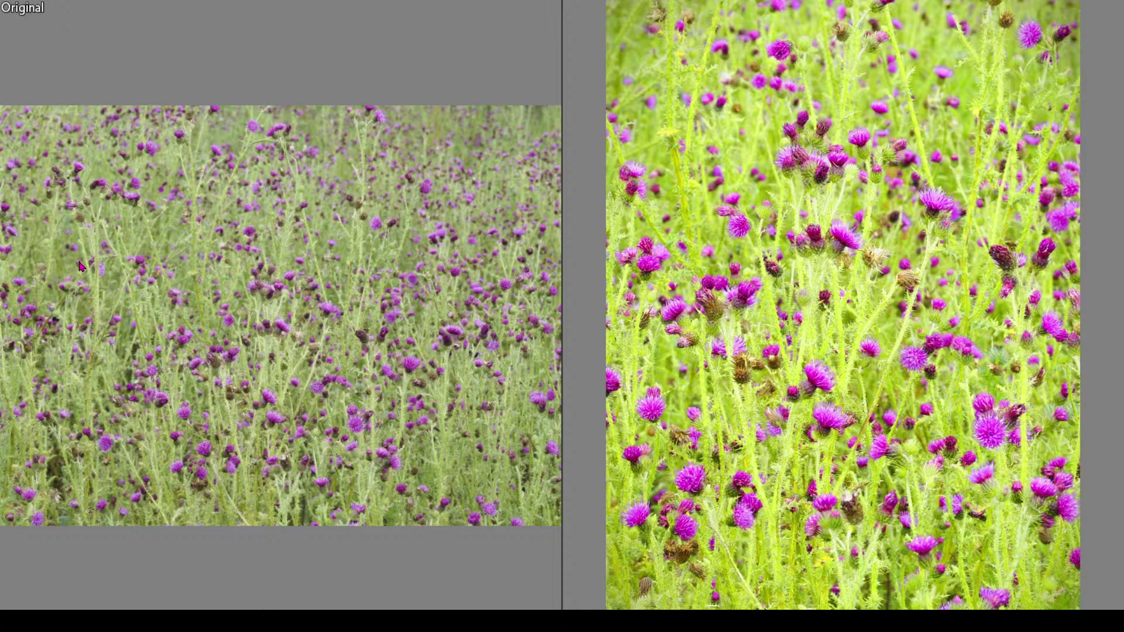
{"action": "key", "text": "Escape"}
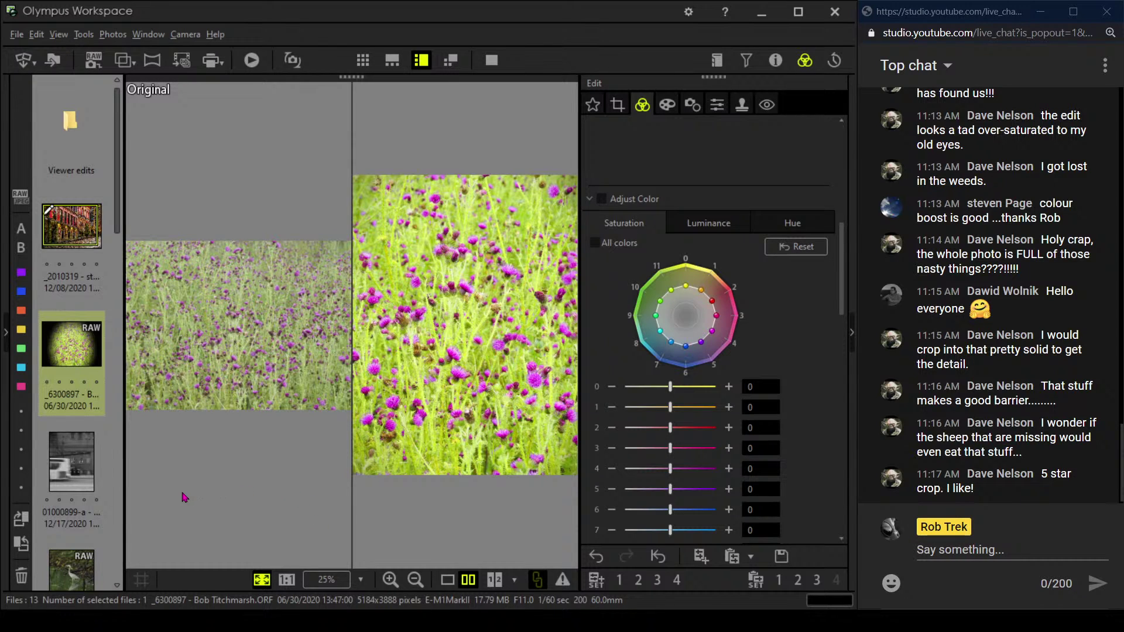
Open the black-and-white photo of the moving bus in single view and review its shooting properties
{"action": "left_click", "coordinate": [89, 467]}
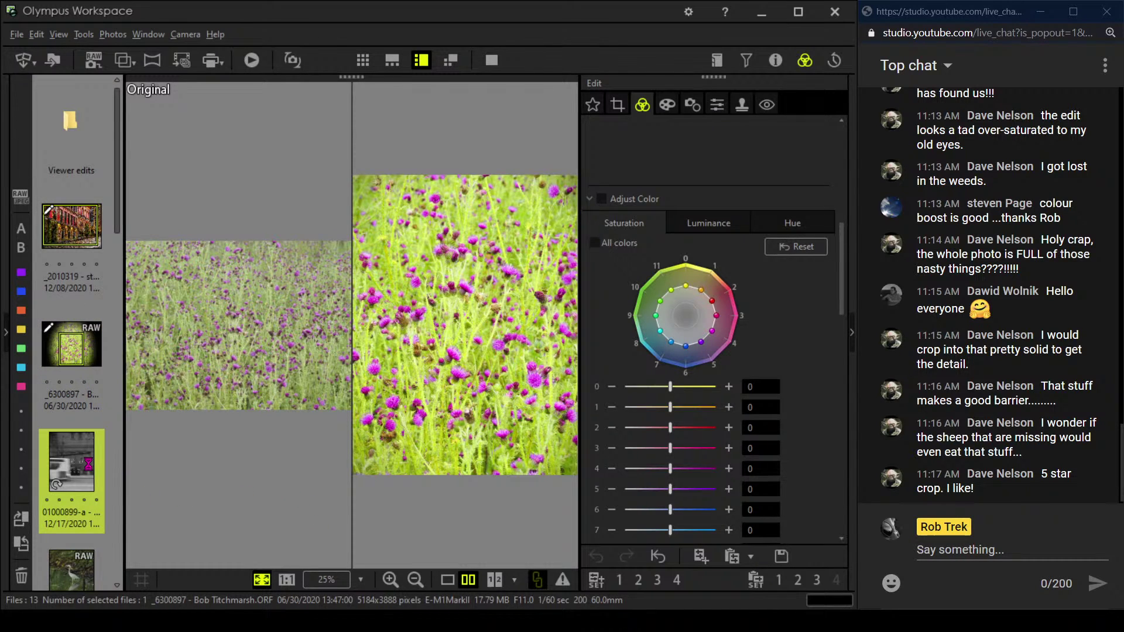
{"action": "mouse_move", "coordinate": [483, 609]}
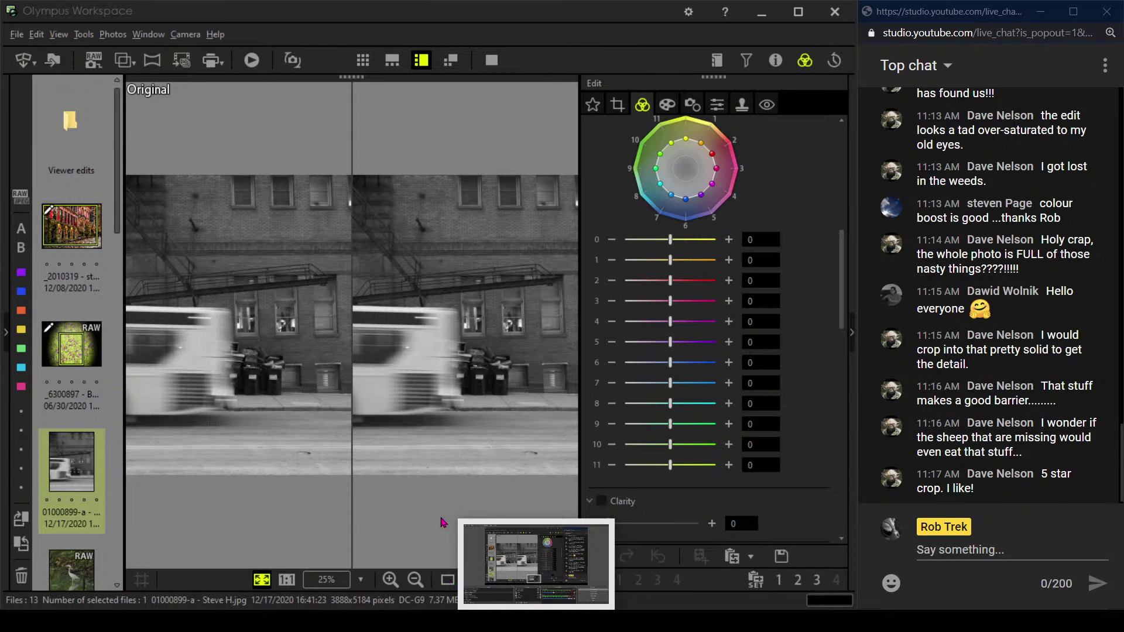
{"action": "left_click", "coordinate": [444, 582]}
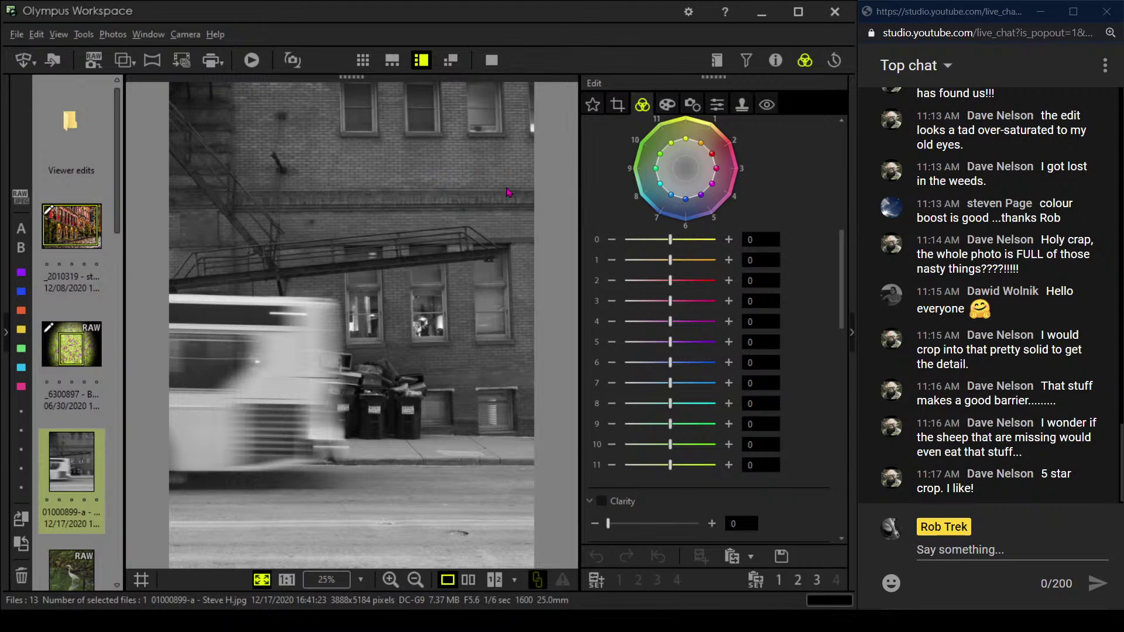
{"action": "left_click", "coordinate": [774, 62]}
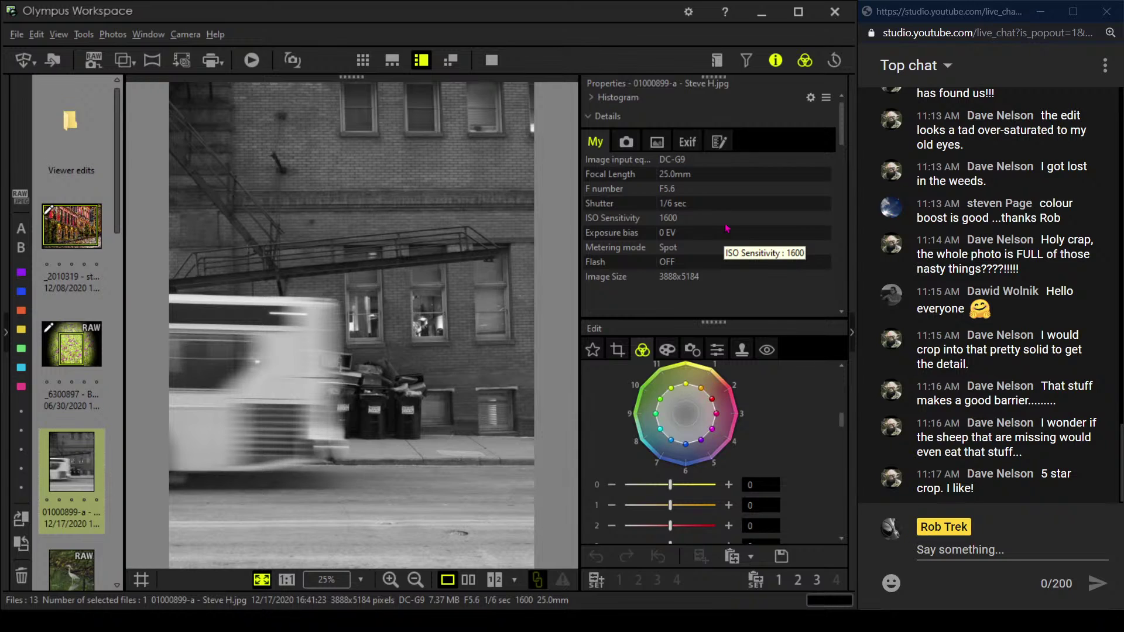
{"action": "left_click", "coordinate": [773, 63]}
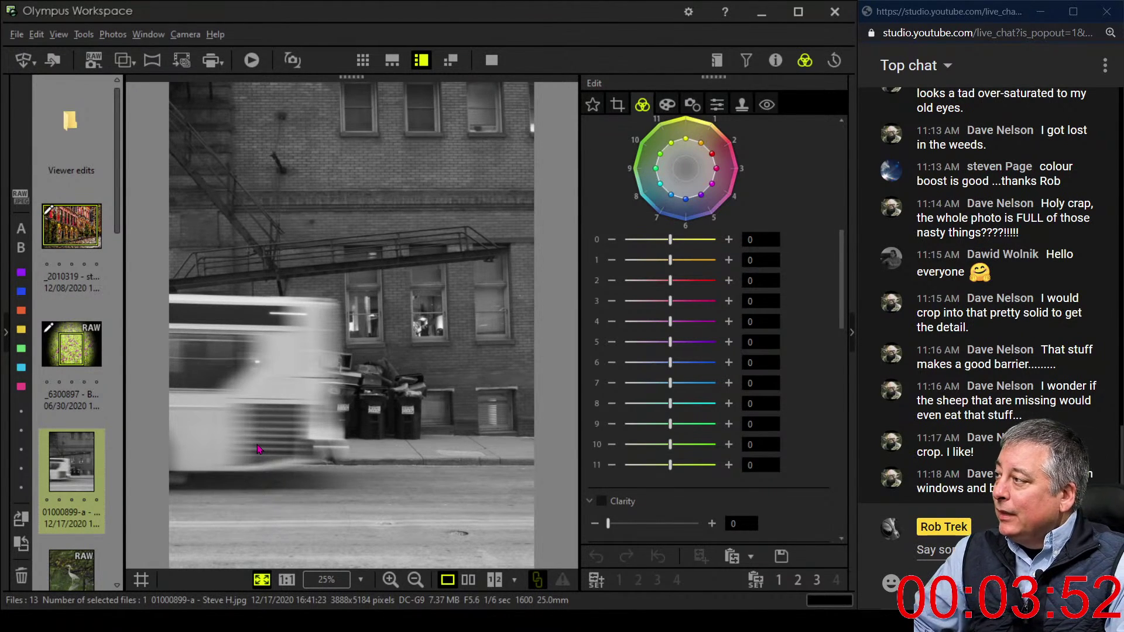
Crop the bus photo to a 1:1 (6:6) square of 3888 x 3888 pixels, leaving out the top and bottom of the frame
{"action": "left_click", "coordinate": [616, 106]}
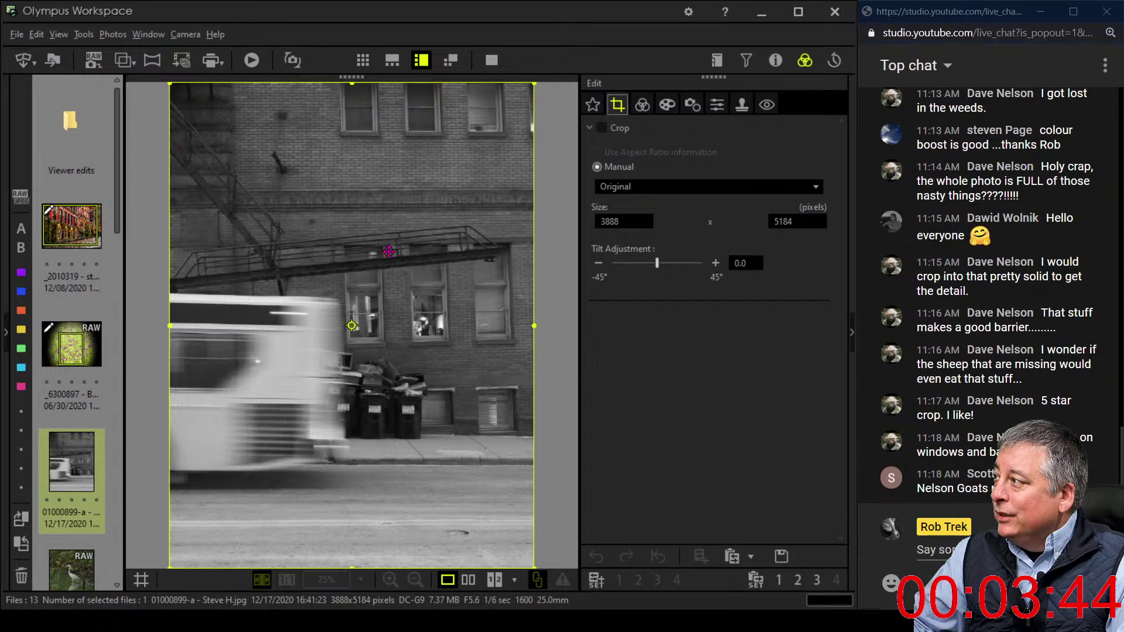
{"action": "left_click", "coordinate": [351, 326]}
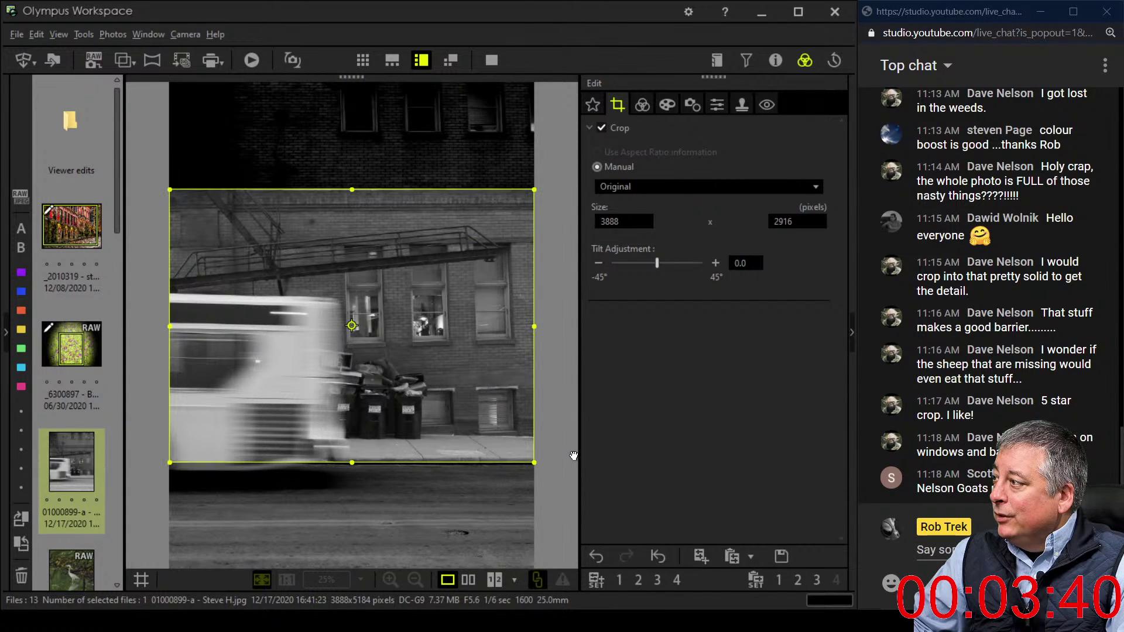
{"action": "left_click_drag", "start_coordinate": [450, 400], "coordinate": [457, 426]}
{"action": "left_click", "coordinate": [669, 189]}
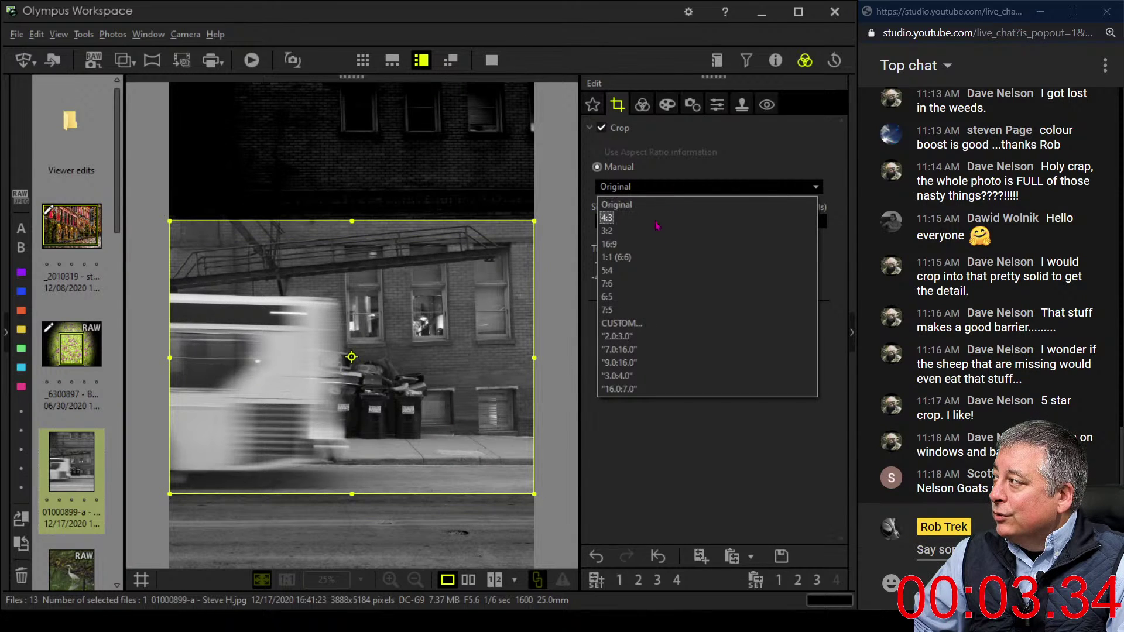
{"action": "left_click", "coordinate": [650, 257]}
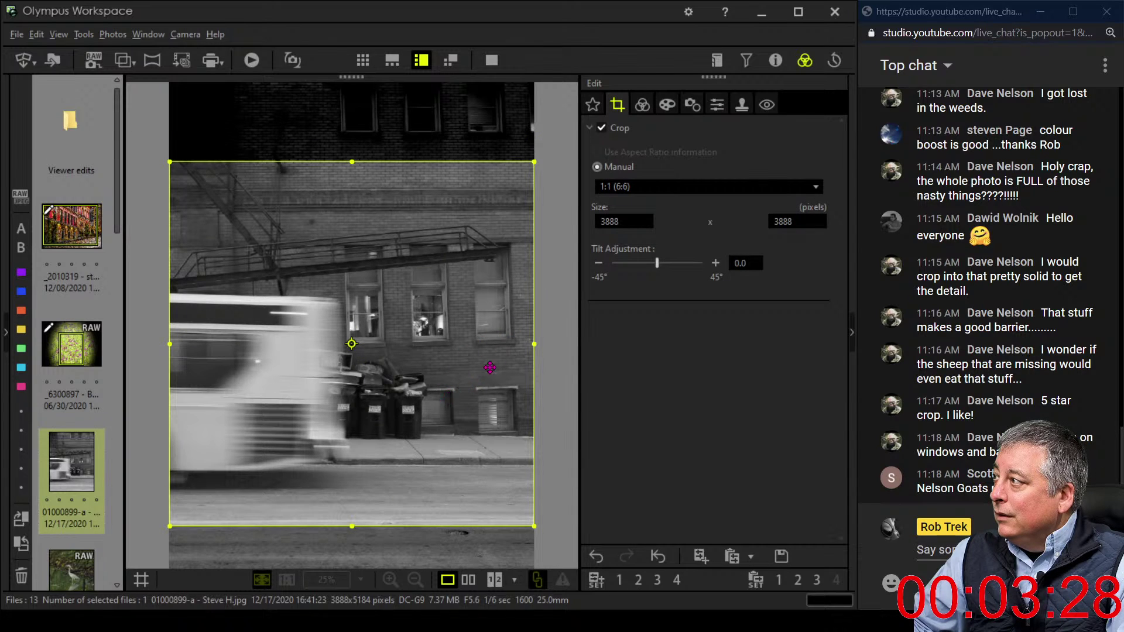
Straighten the bus photo by showing the grid guides and setting the crop's tilt adjustment to -0.8
{"action": "left_click", "coordinate": [594, 272]}
{"action": "left_click", "coordinate": [594, 272]}
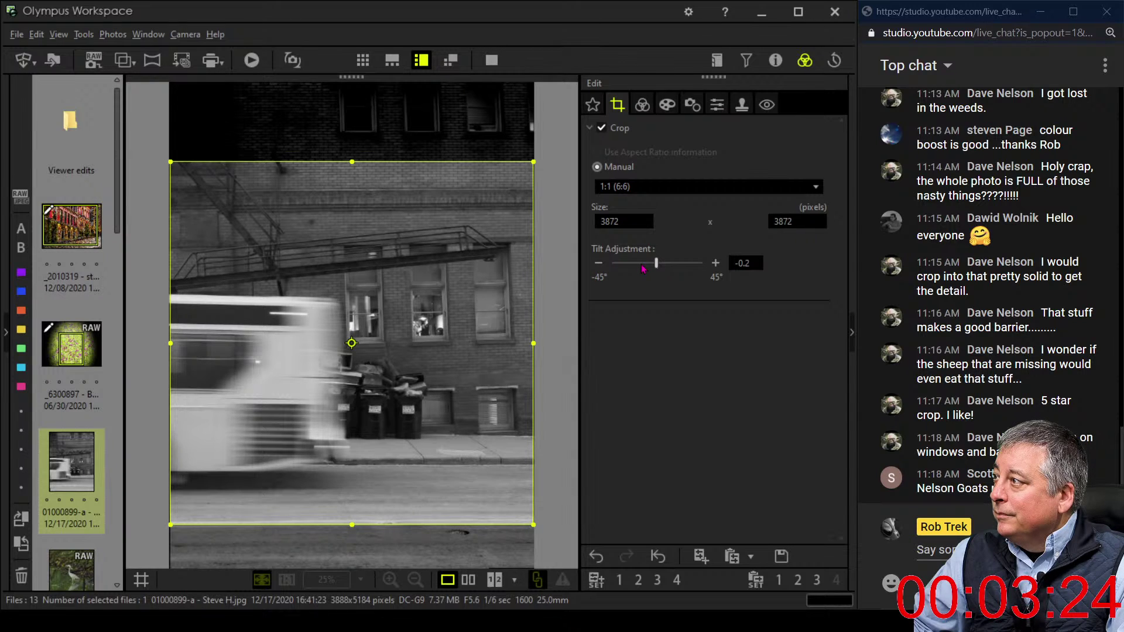
{"action": "left_click", "coordinate": [141, 580]}
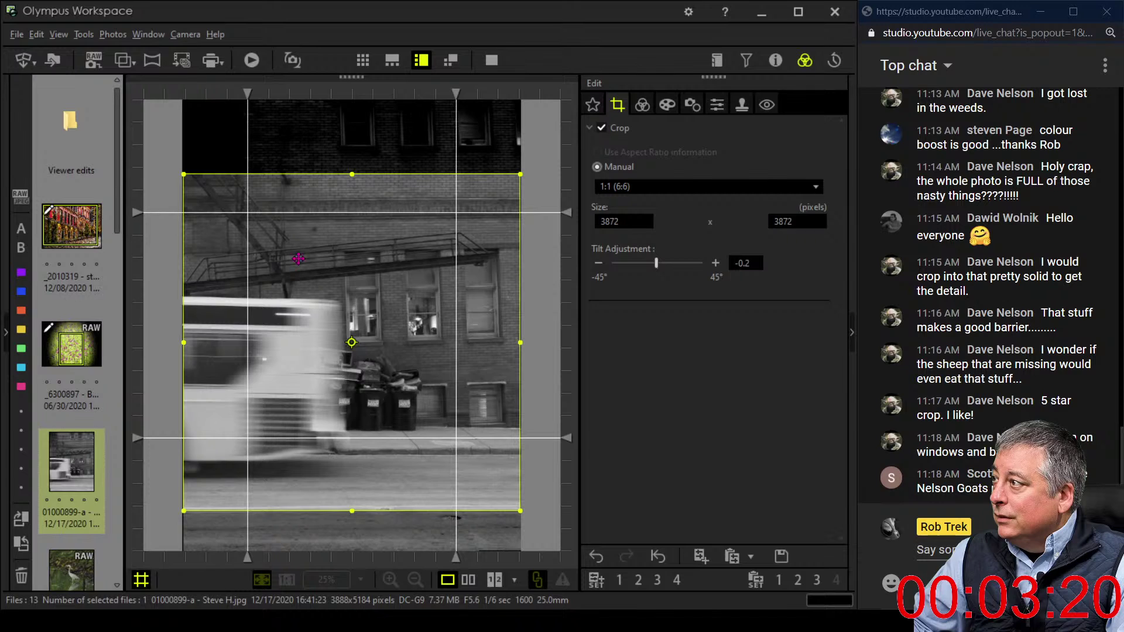
{"action": "left_click", "coordinate": [603, 264]}
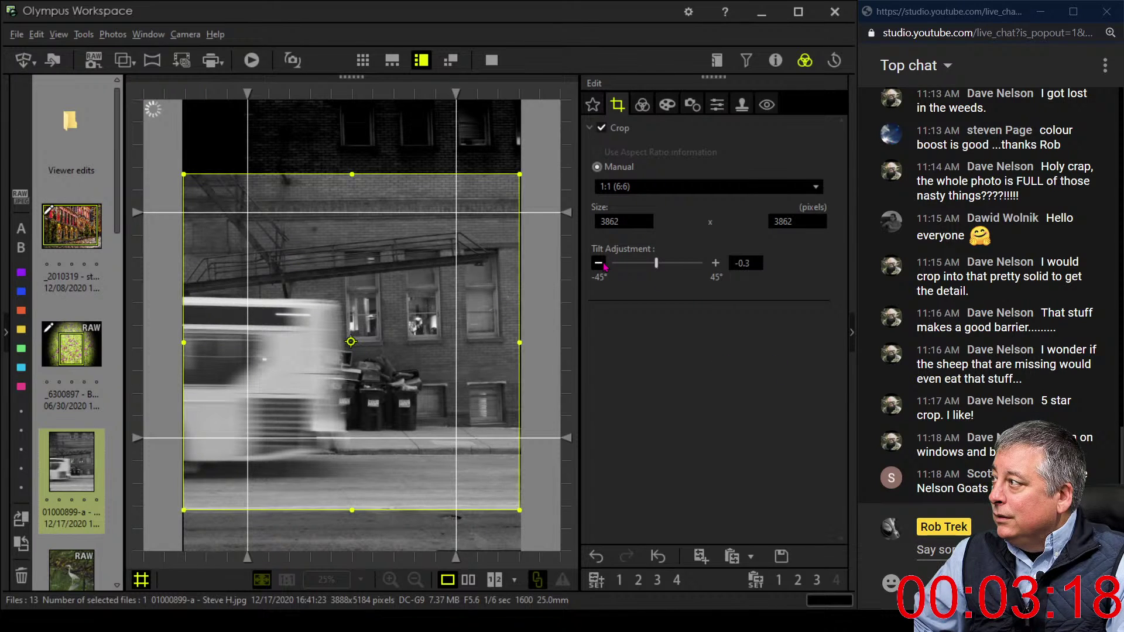
{"action": "left_click", "coordinate": [604, 265]}
{"action": "left_click", "coordinate": [604, 265]}
{"action": "left_click", "coordinate": [603, 265]}
{"action": "left_click", "coordinate": [603, 265]}
{"action": "left_click", "coordinate": [603, 265]}
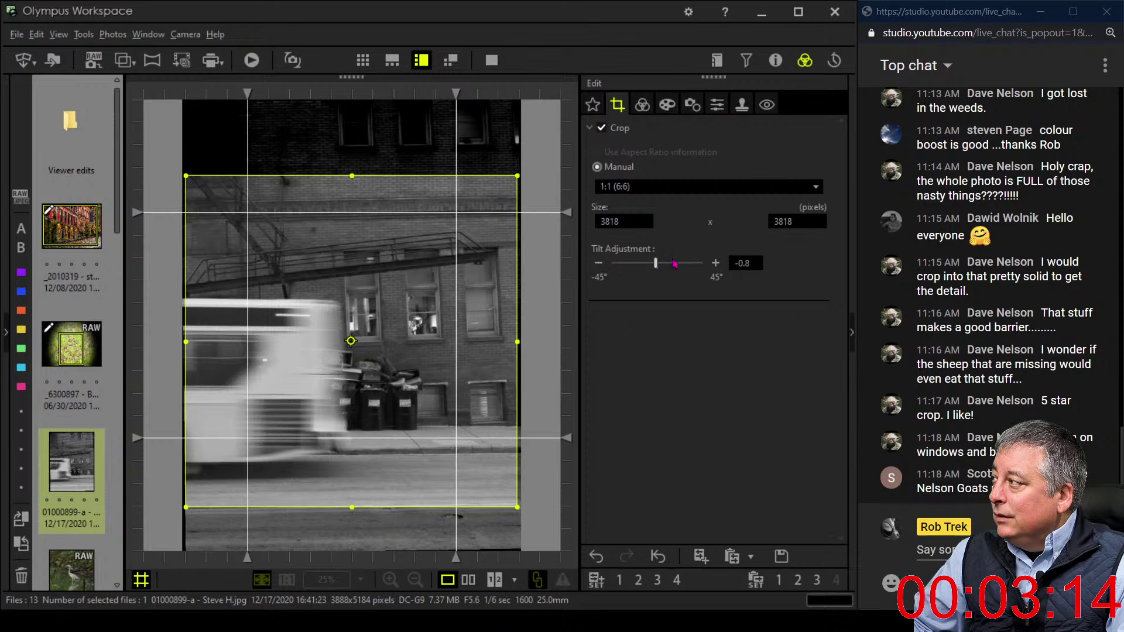
Set the crop's tilt adjustment to 0.8 for the bus photo and hide the grid guides
{"action": "left_click", "coordinate": [720, 264]}
{"action": "left_click", "coordinate": [719, 264]}
{"action": "left_click", "coordinate": [719, 263]}
{"action": "left_click", "coordinate": [720, 264]}
{"action": "left_click", "coordinate": [720, 264]}
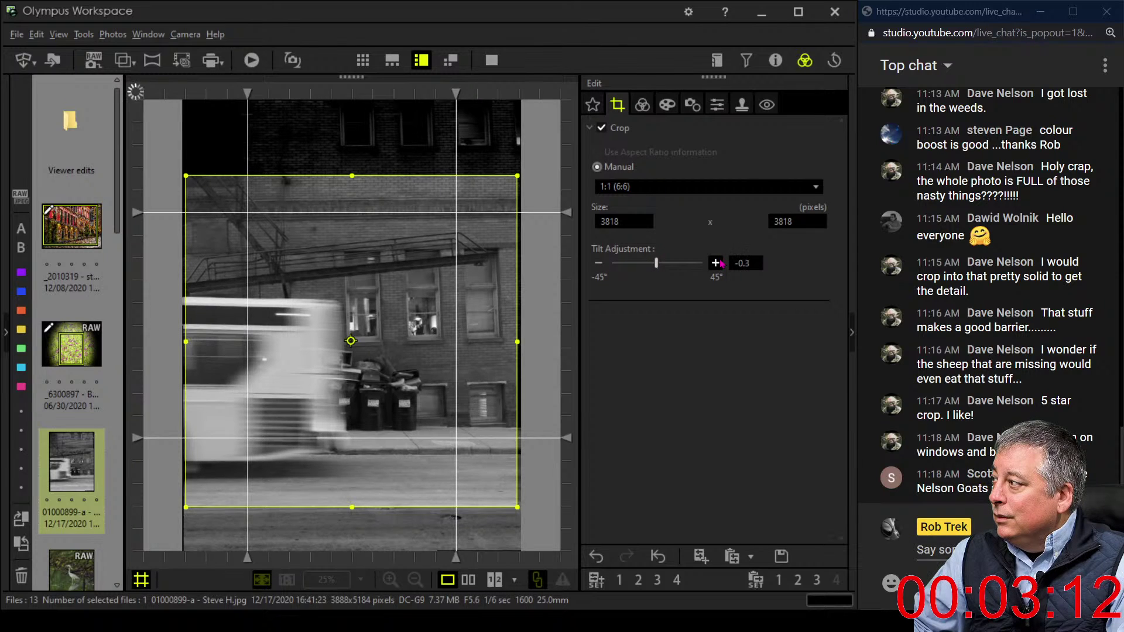
{"action": "left_click", "coordinate": [719, 264]}
{"action": "left_click", "coordinate": [719, 263]}
{"action": "left_click", "coordinate": [719, 263]}
{"action": "left_click", "coordinate": [719, 263]}
{"action": "left_click", "coordinate": [719, 264]}
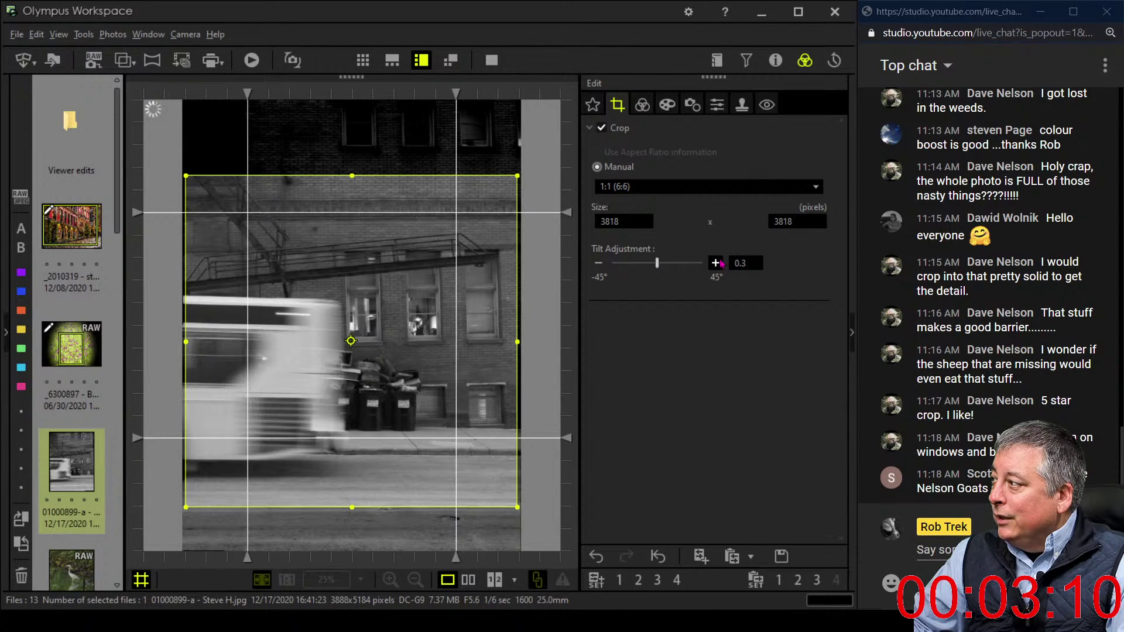
{"action": "left_click", "coordinate": [719, 263]}
{"action": "left_click", "coordinate": [719, 263]}
{"action": "left_click", "coordinate": [719, 263]}
{"action": "left_click", "coordinate": [720, 264]}
{"action": "left_click", "coordinate": [720, 263]}
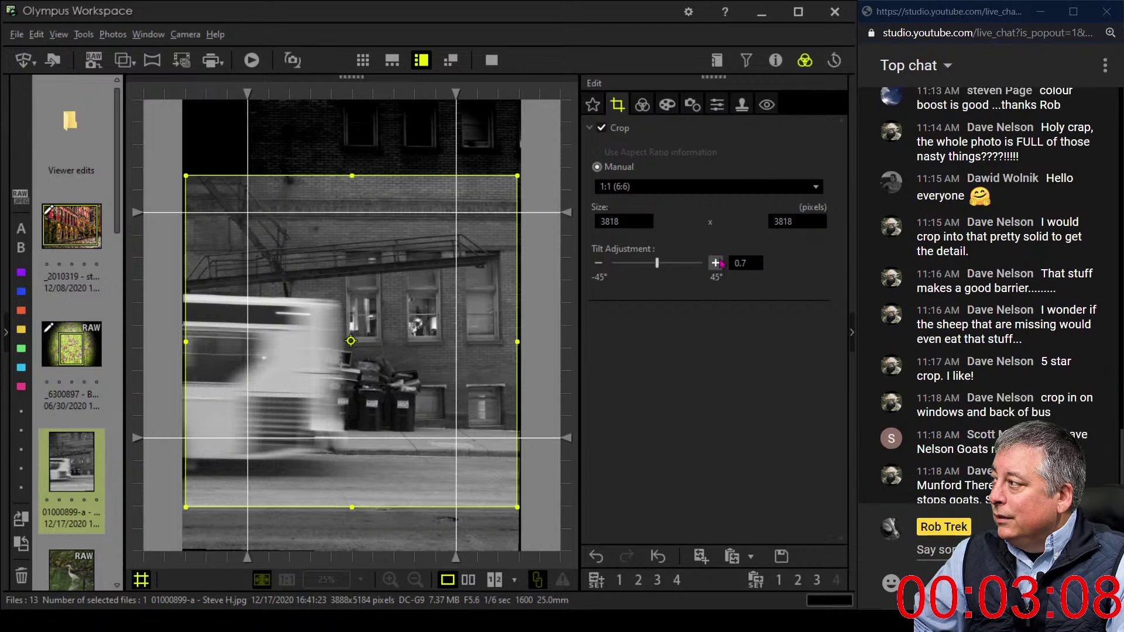
{"action": "left_click", "coordinate": [719, 264]}
{"action": "left_click", "coordinate": [719, 264]}
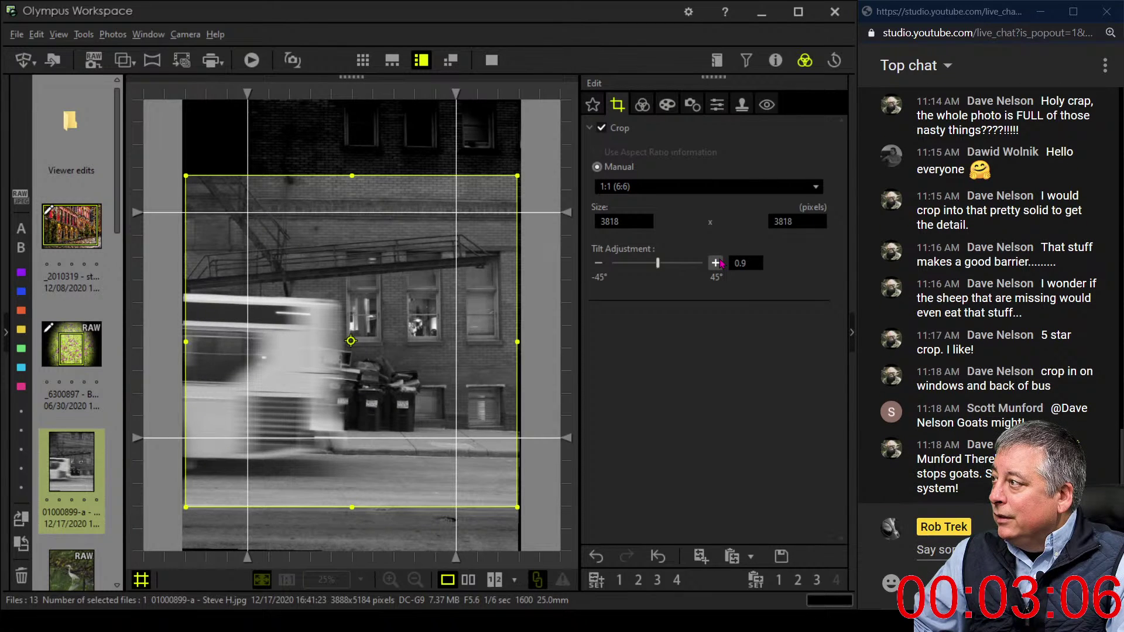
{"action": "left_click", "coordinate": [719, 264]}
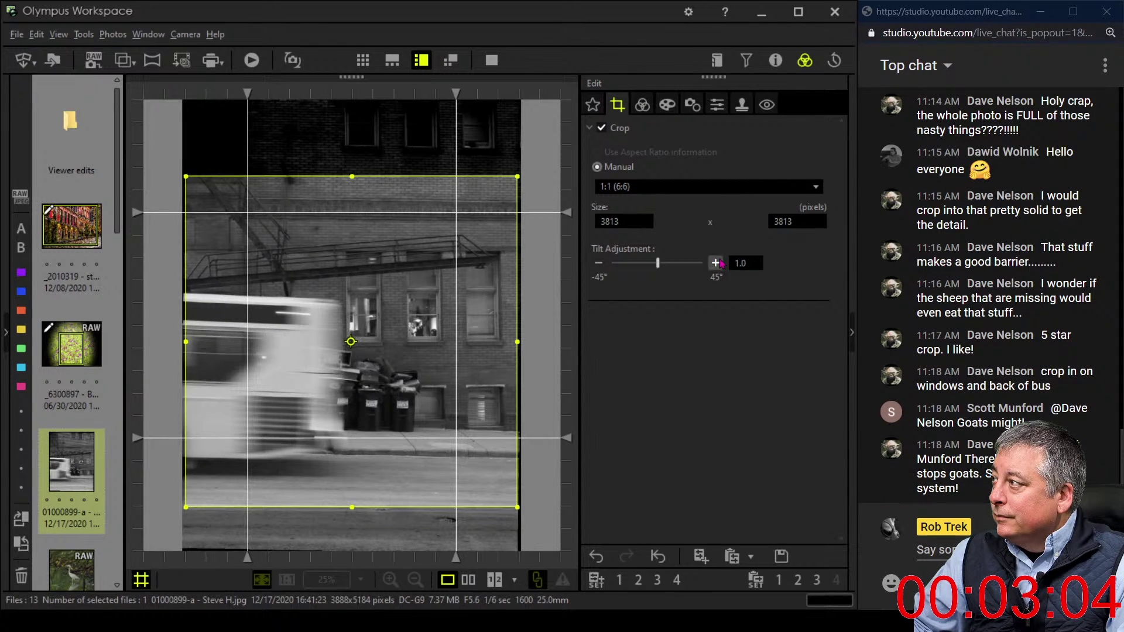
{"action": "left_click", "coordinate": [607, 268]}
{"action": "left_click", "coordinate": [607, 268]}
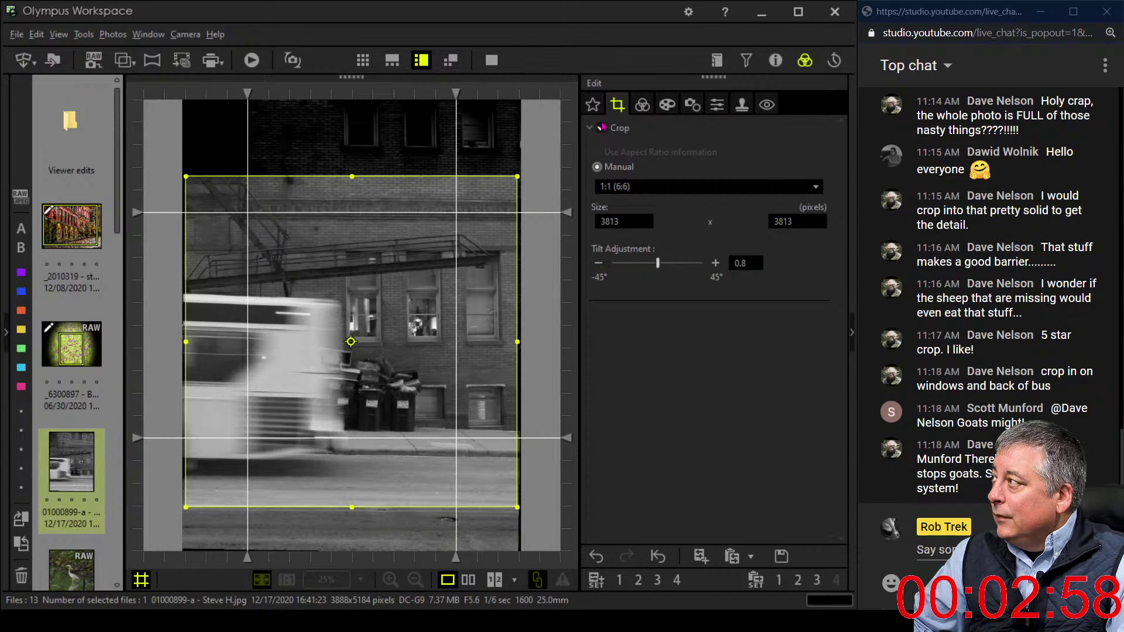
{"action": "left_click", "coordinate": [143, 578]}
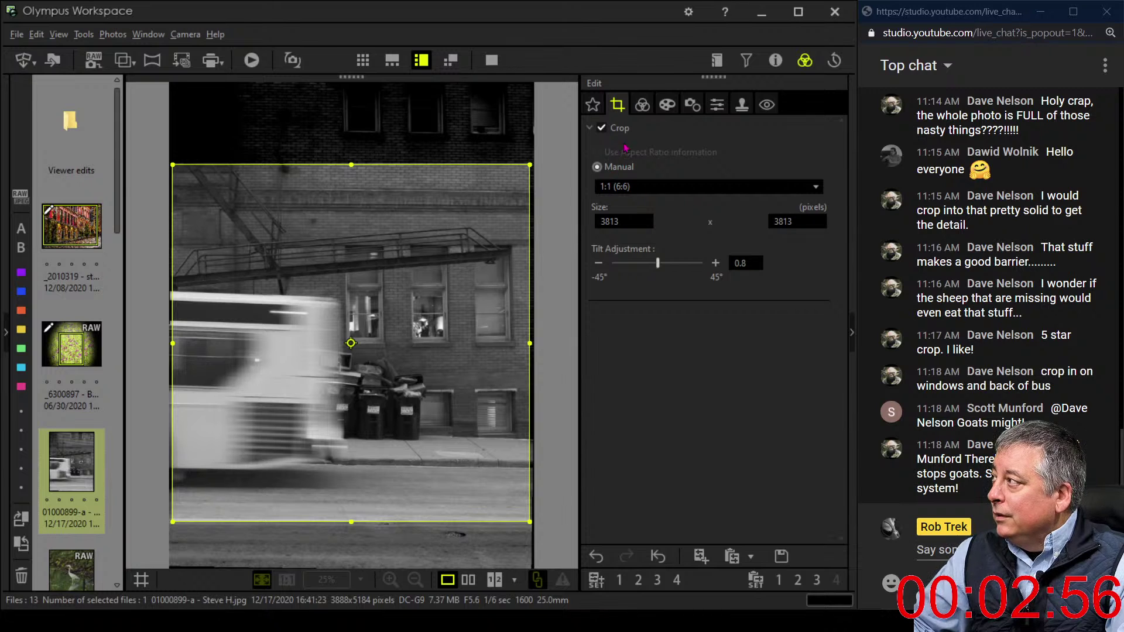
Examine the detail in the lit windows of the brick building at actual size, then return to the fitted view
{"action": "left_click", "coordinate": [641, 107]}
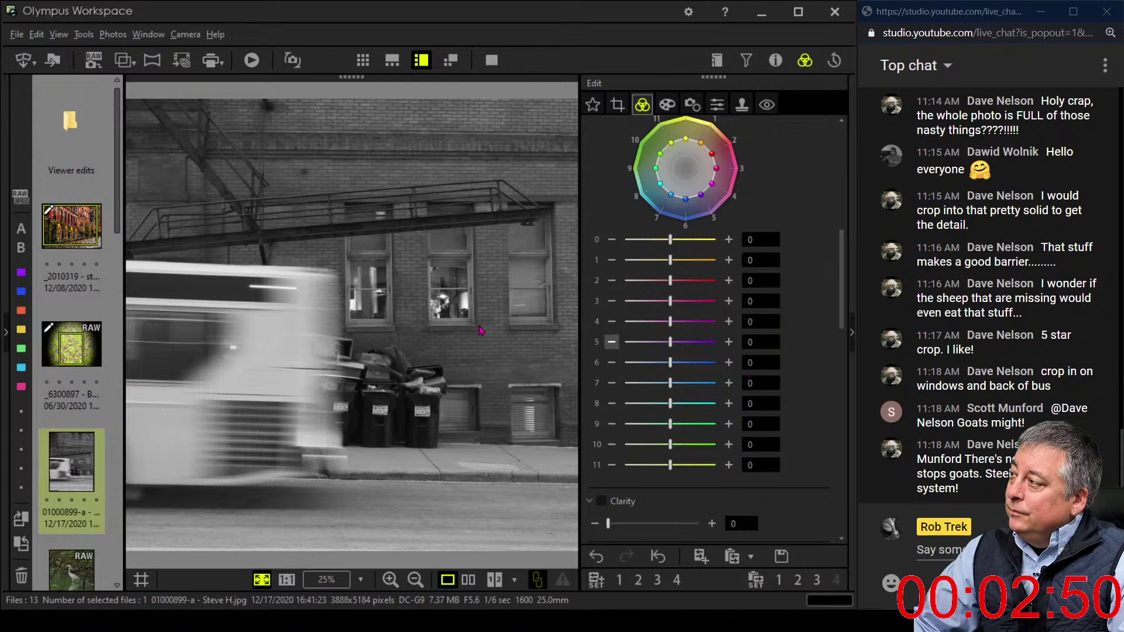
{"action": "left_click", "coordinate": [434, 304]}
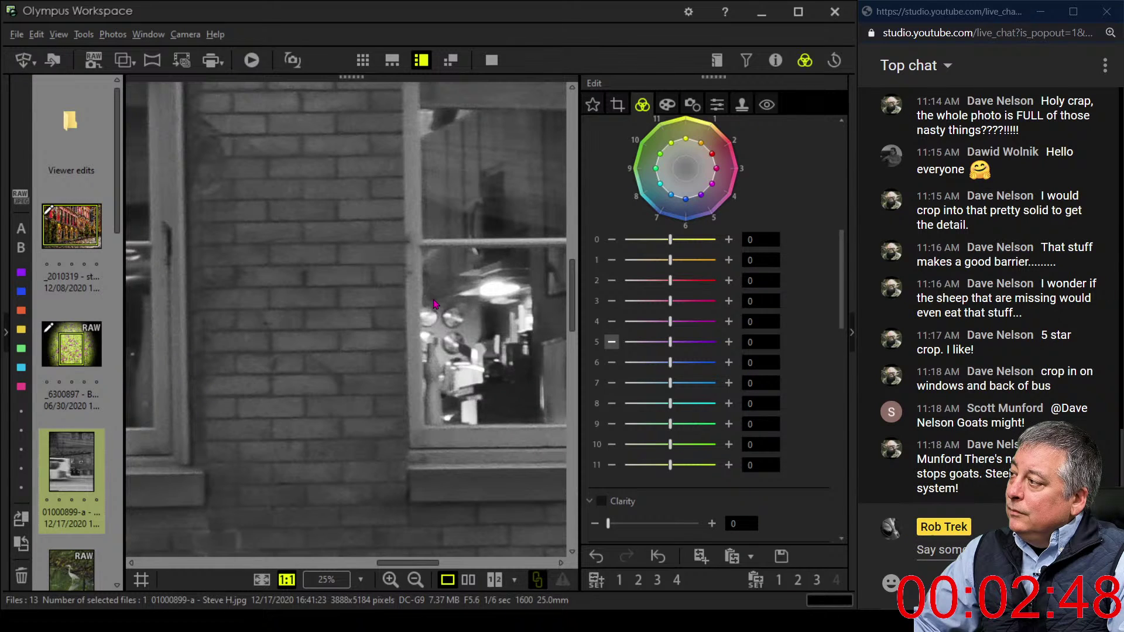
{"action": "left_click_drag", "start_coordinate": [459, 371], "coordinate": [509, 339]}
{"action": "mouse_move", "coordinate": [425, 331]}
{"action": "left_mouse_down"}
{"action": "mouse_move", "coordinate": [492, 339]}
{"action": "mouse_move", "coordinate": [489, 359]}
{"action": "mouse_move", "coordinate": [445, 328]}
{"action": "mouse_move", "coordinate": [399, 243]}
{"action": "mouse_move", "coordinate": [339, 332]}
{"action": "mouse_move", "coordinate": [266, 371]}
{"action": "left_mouse_up"}
{"action": "left_click", "coordinate": [266, 371]}
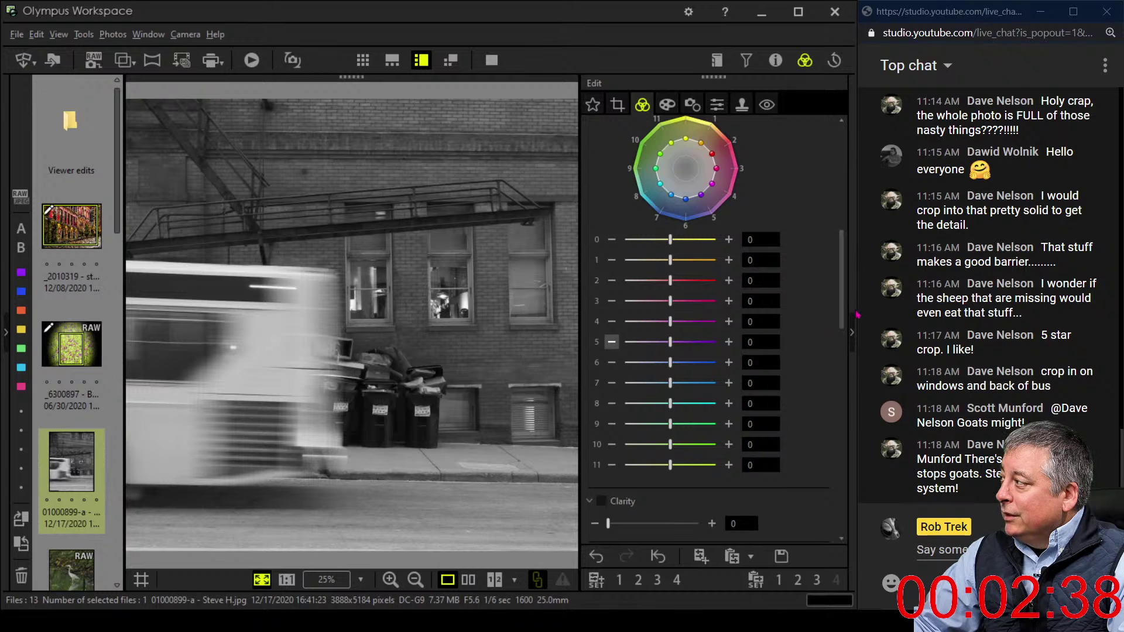
Shape the RGB tone curve into a slight S, lowering the shadows and raising the midtones
{"action": "left_click_drag", "start_coordinate": [842, 316], "coordinate": [837, 164]}
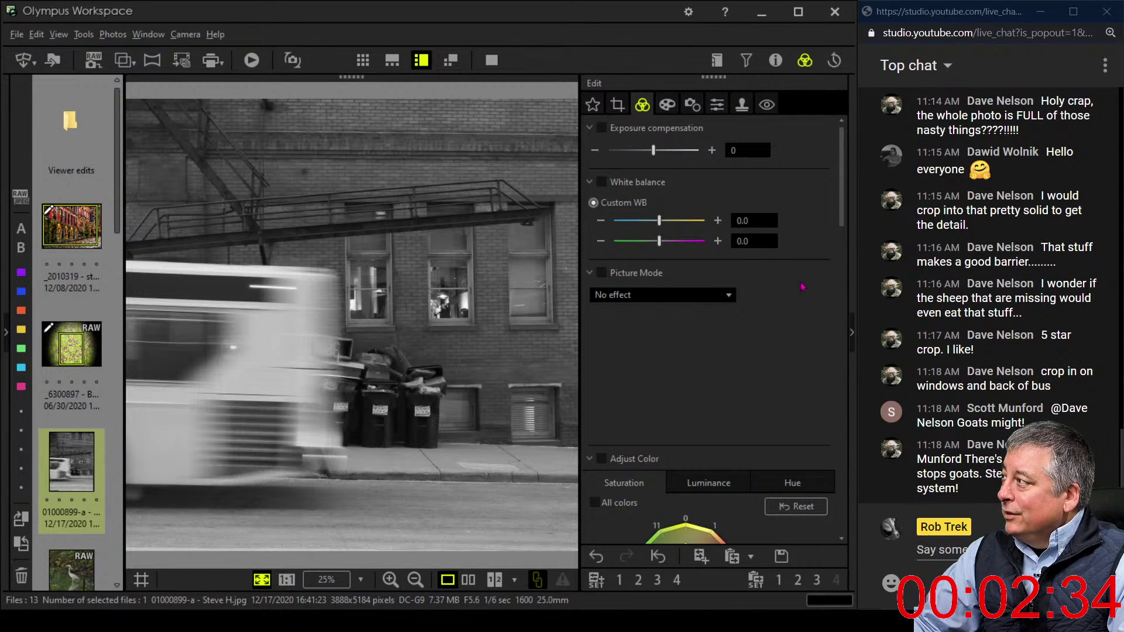
{"action": "left_click_drag", "start_coordinate": [839, 302], "coordinate": [830, 402]}
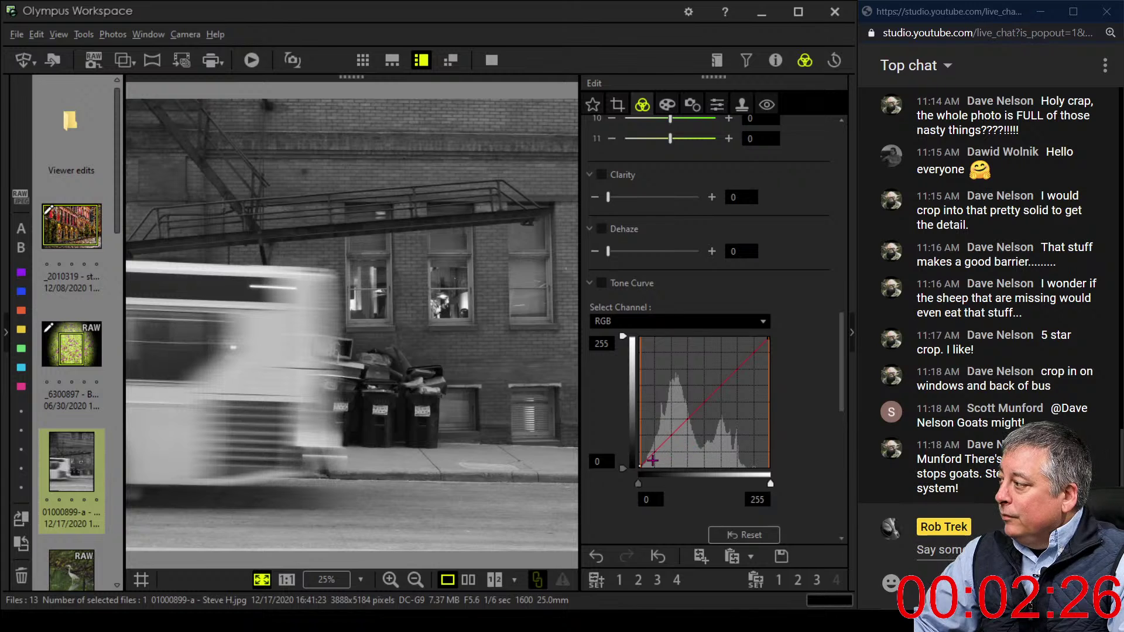
{"action": "left_click_drag", "start_coordinate": [649, 460], "coordinate": [669, 446]}
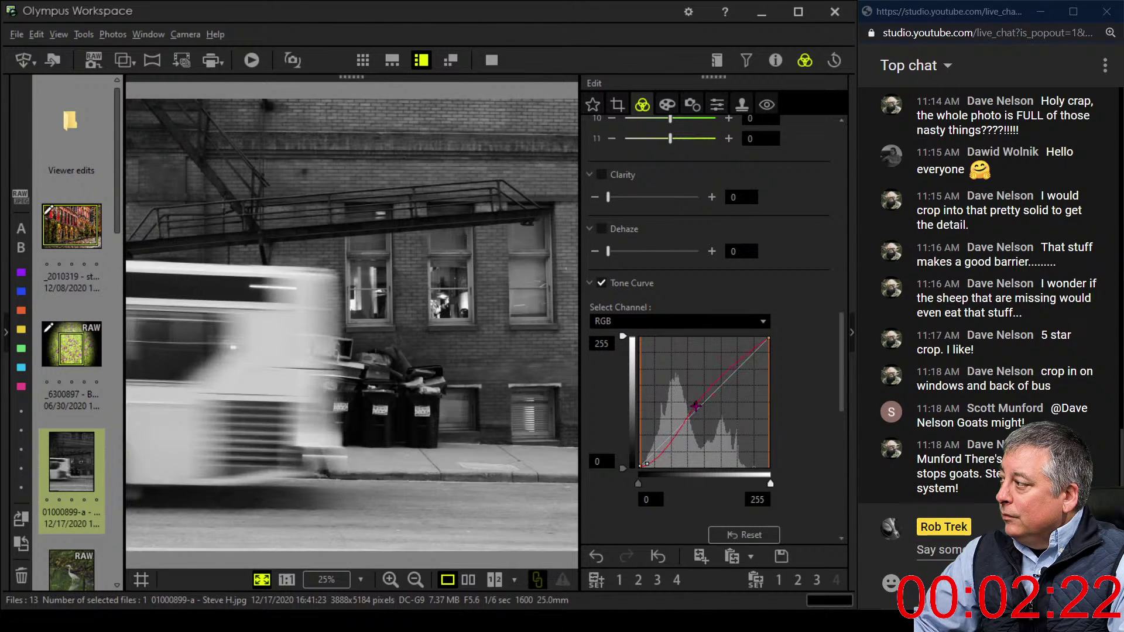
{"action": "left_click_drag", "start_coordinate": [702, 403], "coordinate": [705, 399]}
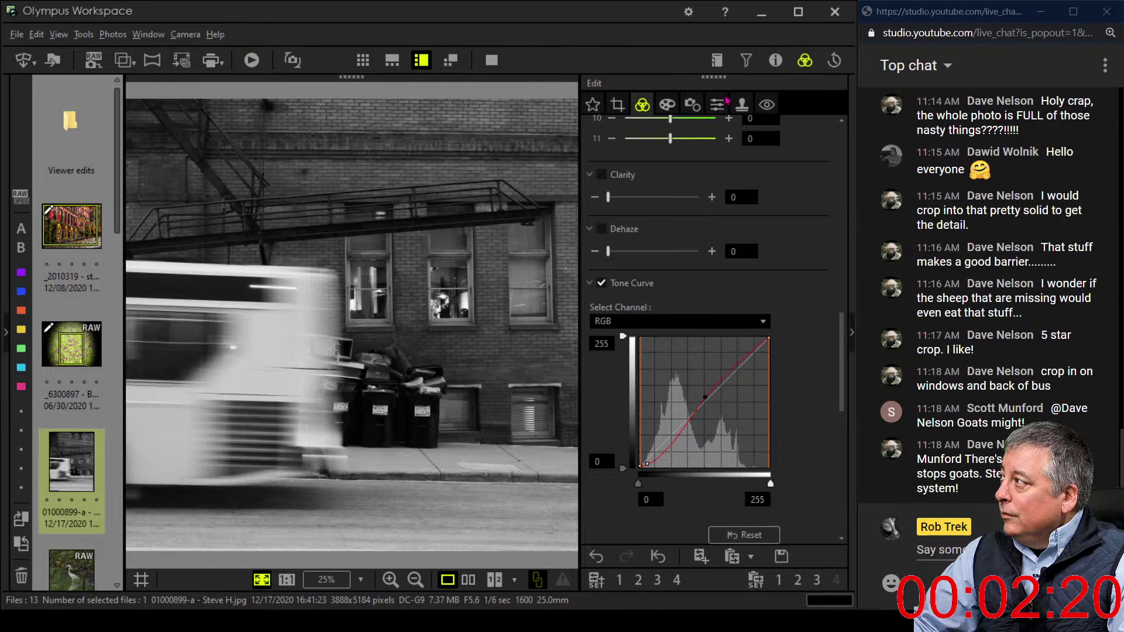
Set the bus photo's Sharpness to 4 and its Dehaze to 100
{"action": "left_click", "coordinate": [717, 105]}
{"action": "mouse_move", "coordinate": [664, 153]}
{"action": "left_mouse_down"}
{"action": "mouse_move", "coordinate": [717, 155]}
{"action": "mouse_move", "coordinate": [682, 154]}
{"action": "left_mouse_up"}
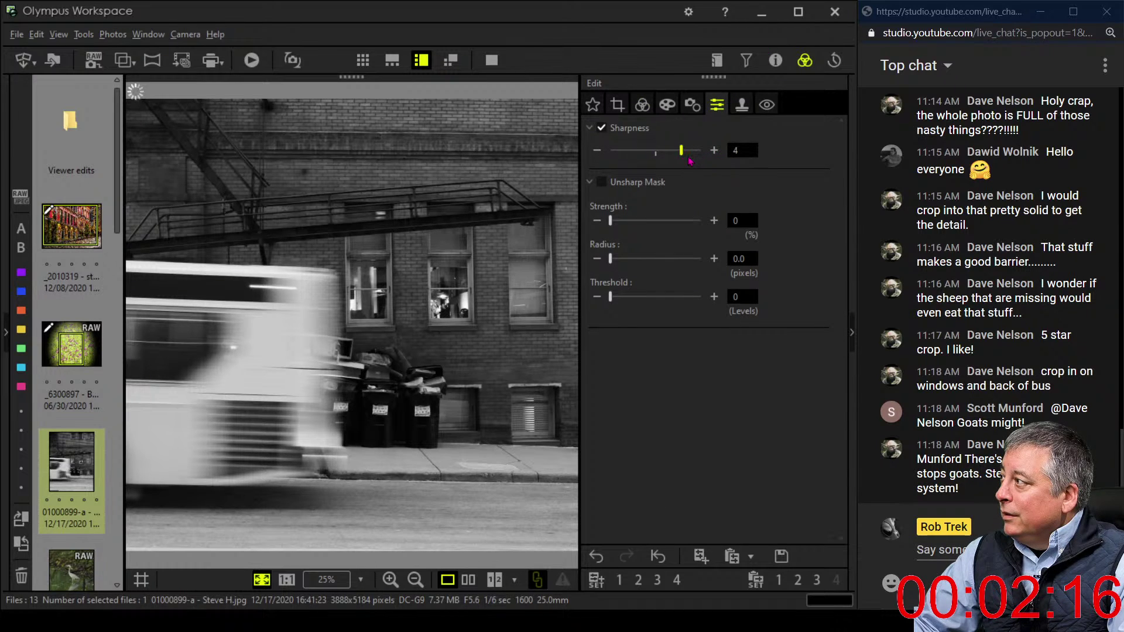
{"action": "left_click", "coordinate": [642, 105]}
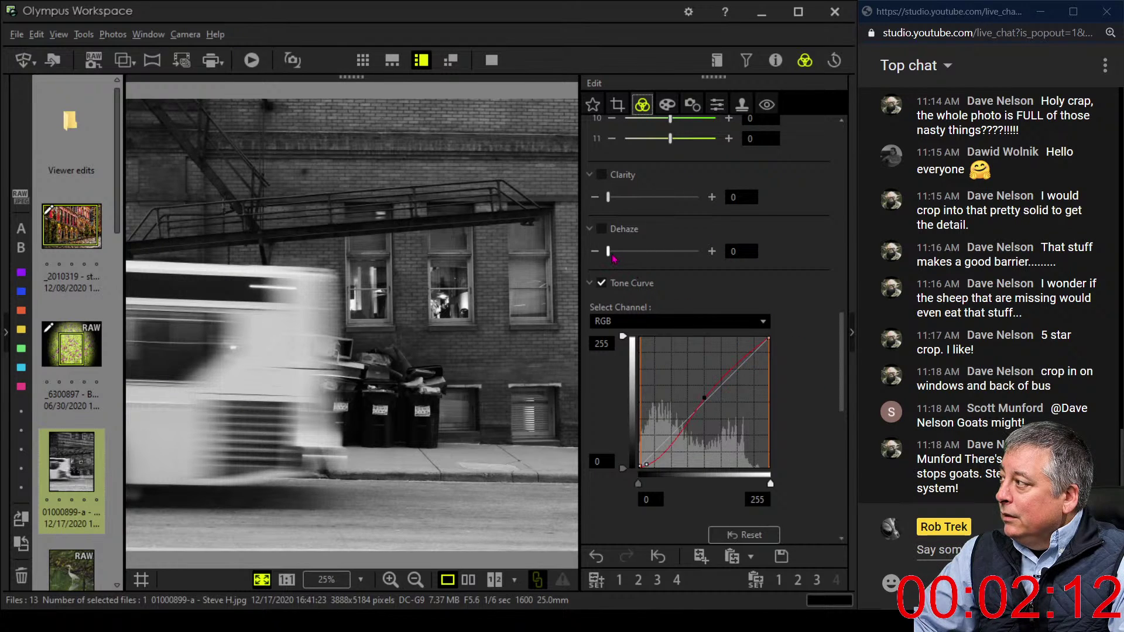
{"action": "left_click_drag", "start_coordinate": [612, 256], "coordinate": [668, 256]}
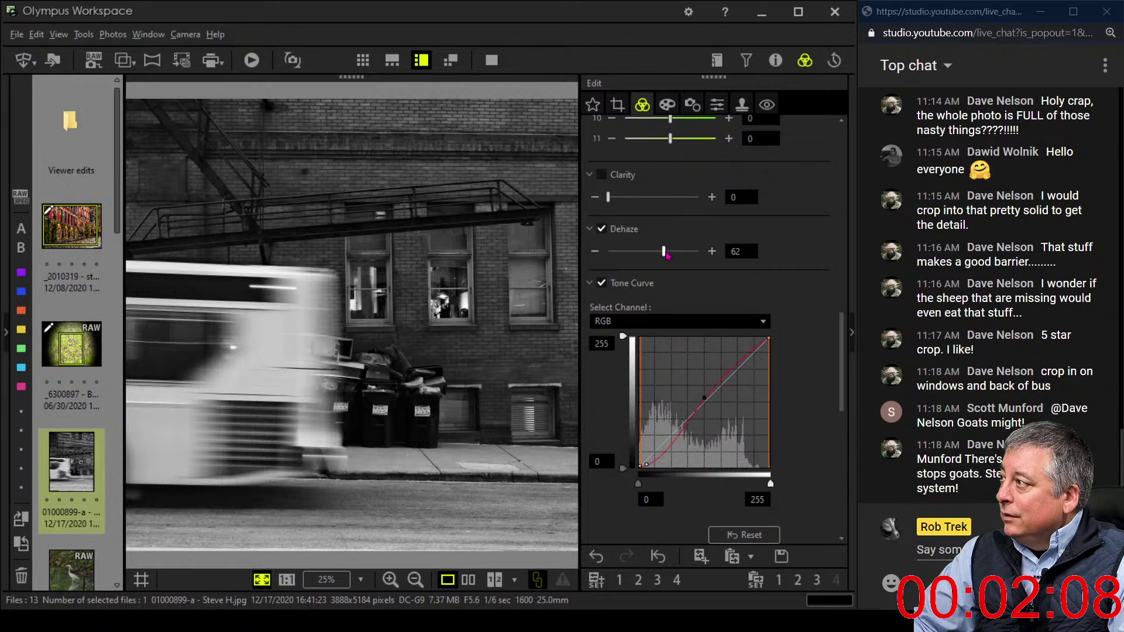
{"action": "left_click_drag", "start_coordinate": [666, 255], "coordinate": [700, 255]}
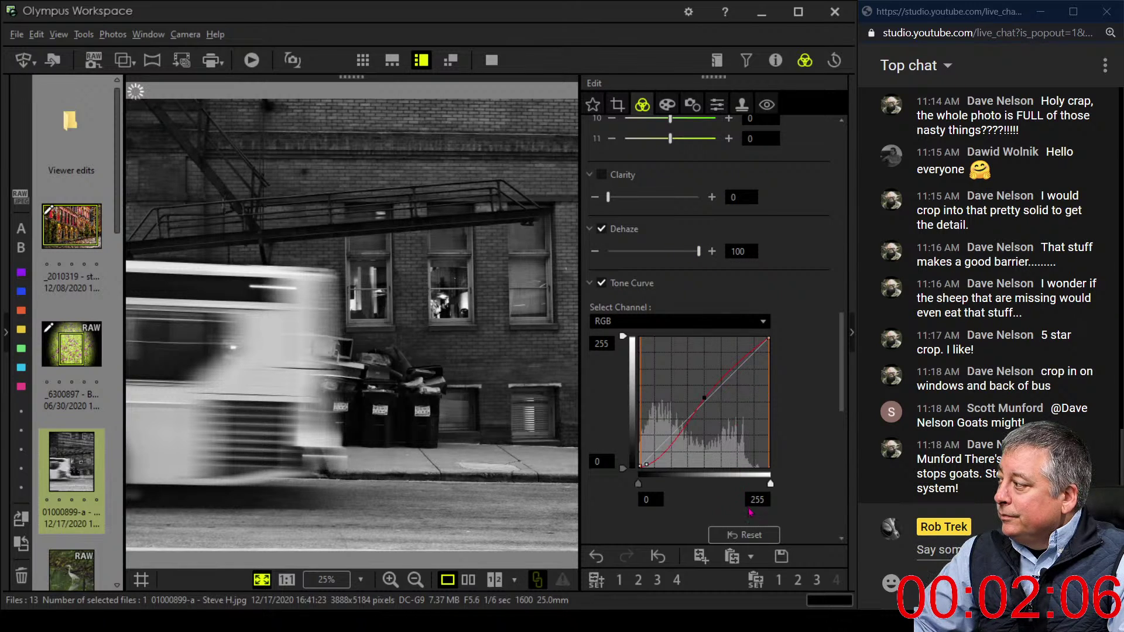
Reset the tone curve and reshape the RGB channel with slightly lowered shadows and strongly raised midtones and highlights
{"action": "left_click", "coordinate": [744, 534]}
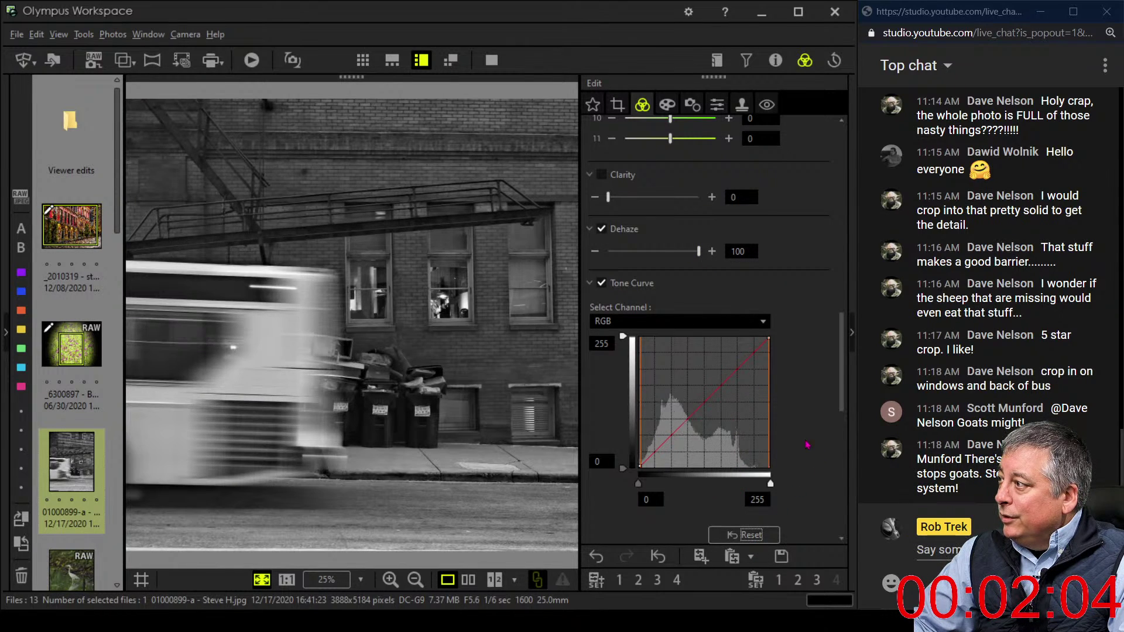
{"action": "left_click", "coordinate": [649, 460]}
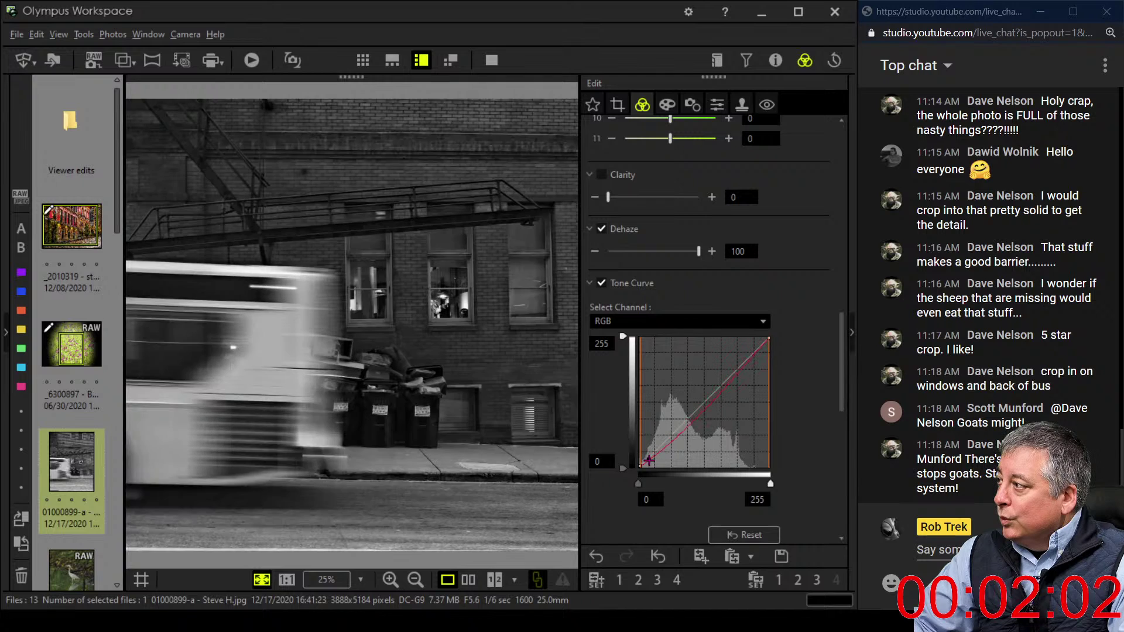
{"action": "mouse_move", "coordinate": [662, 445]}
{"action": "left_mouse_down"}
{"action": "mouse_move", "coordinate": [663, 423]}
{"action": "mouse_move", "coordinate": [650, 461]}
{"action": "left_mouse_up"}
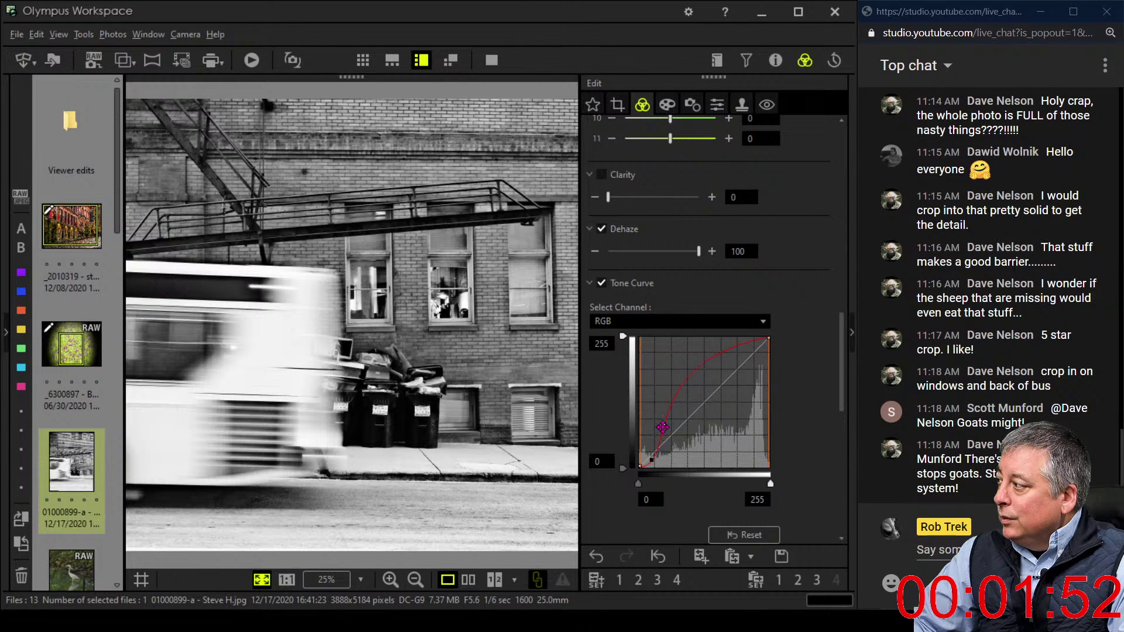
{"action": "left_click_drag", "start_coordinate": [662, 427], "coordinate": [671, 423]}
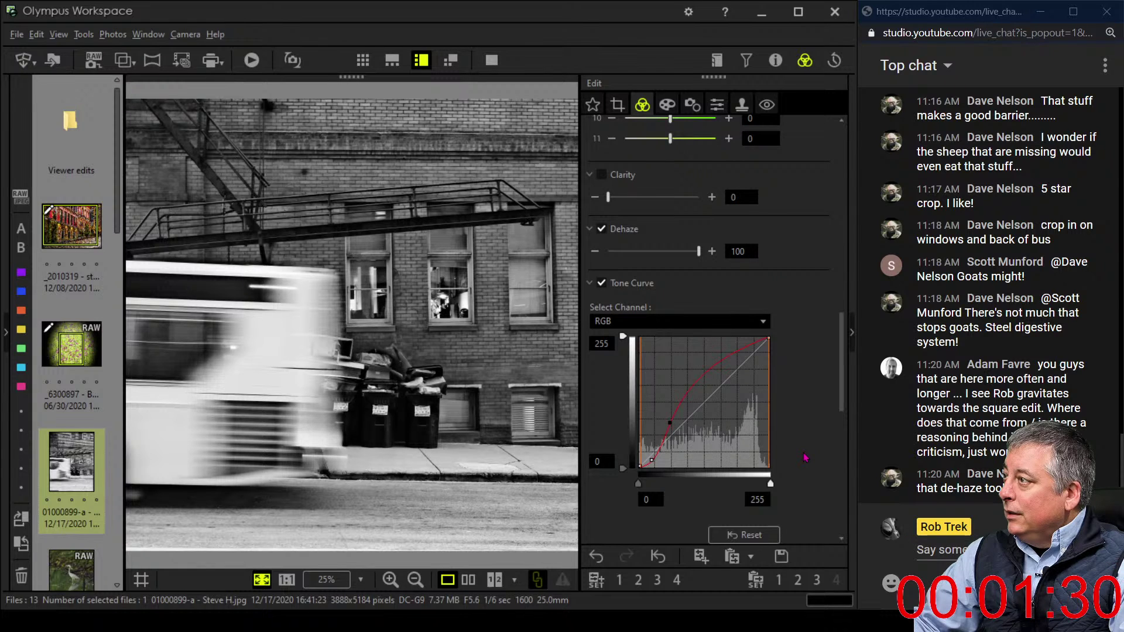
Darken the bus photo's edges by setting Adjust Vignetting to -6
{"action": "left_click", "coordinate": [667, 104]}
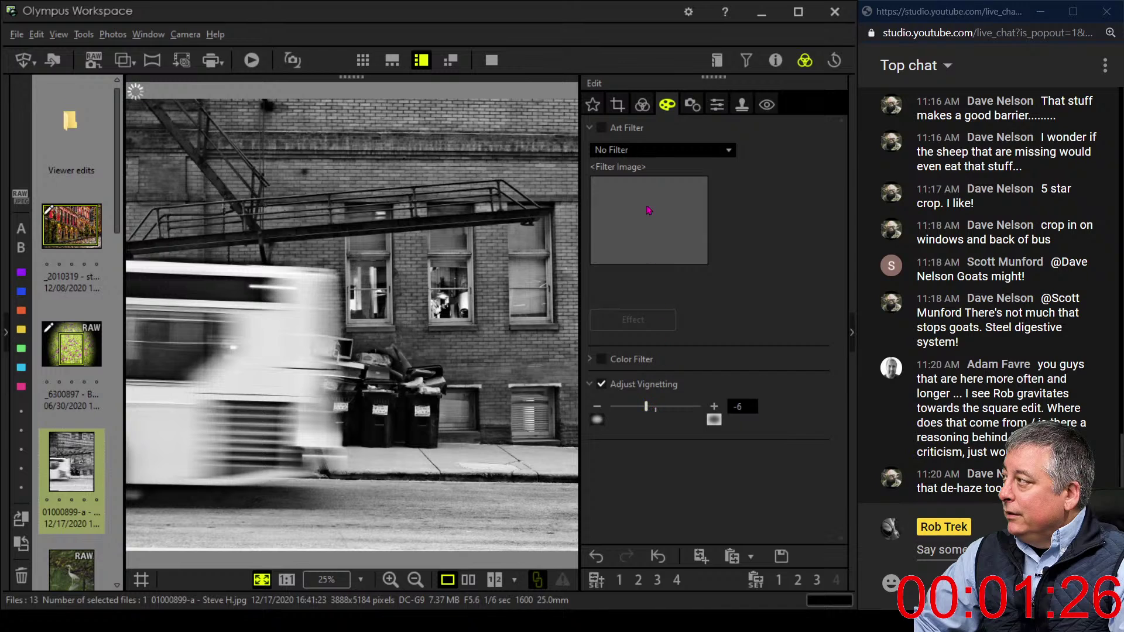
{"action": "left_click", "coordinate": [642, 104]}
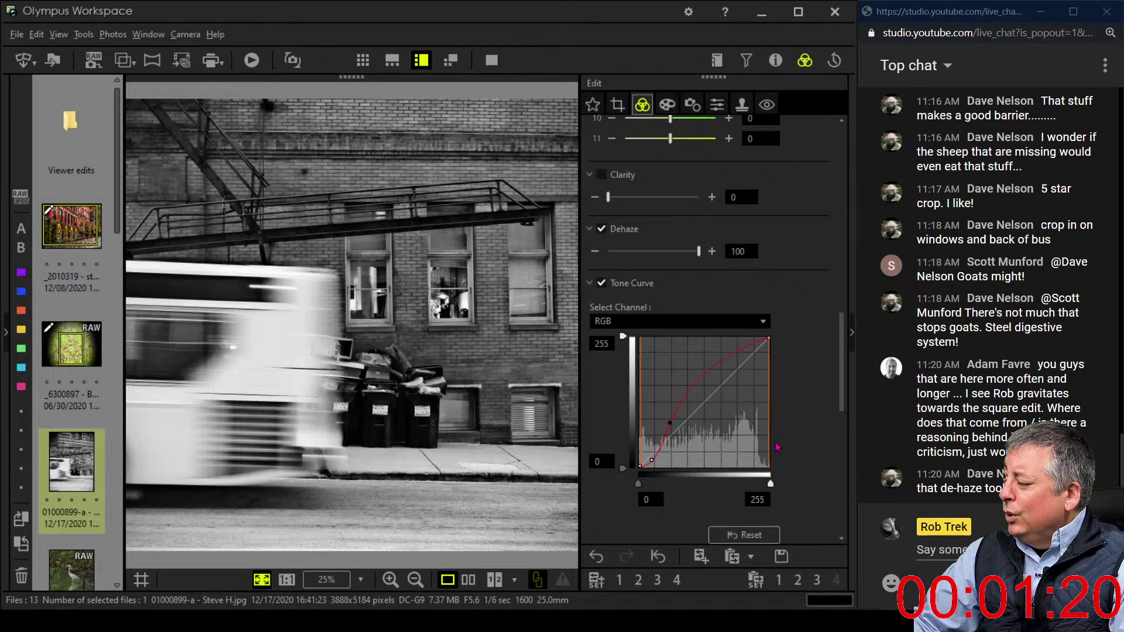
Lower the shadows slightly on the tone curve's R channel and anchor its highlights on the diagonal
{"action": "left_click", "coordinate": [714, 321]}
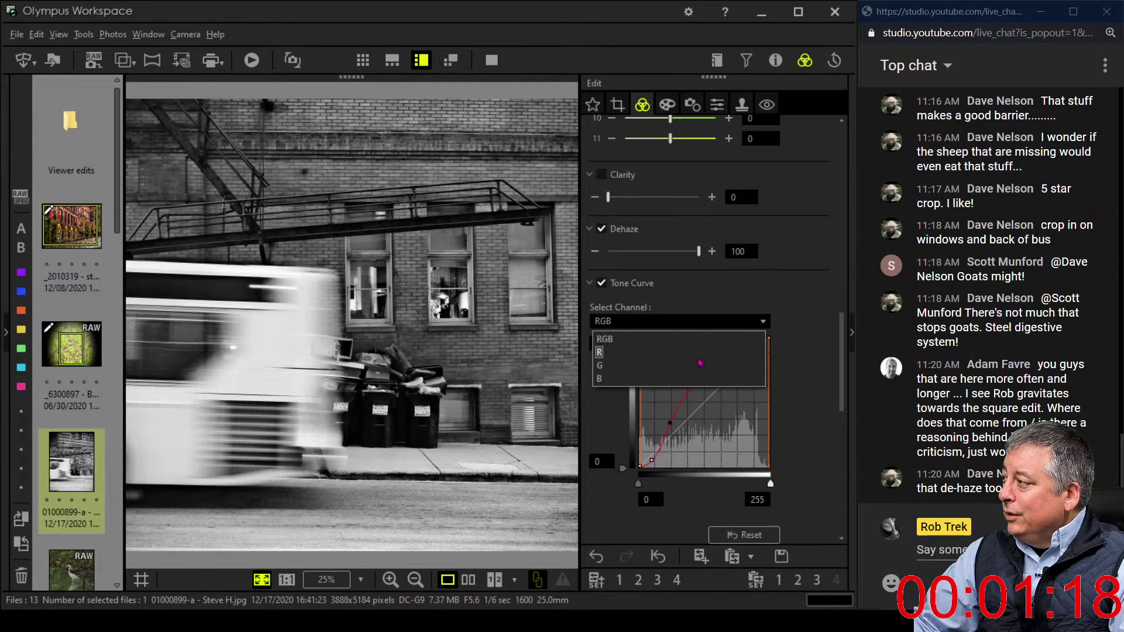
{"action": "left_click", "coordinate": [700, 354]}
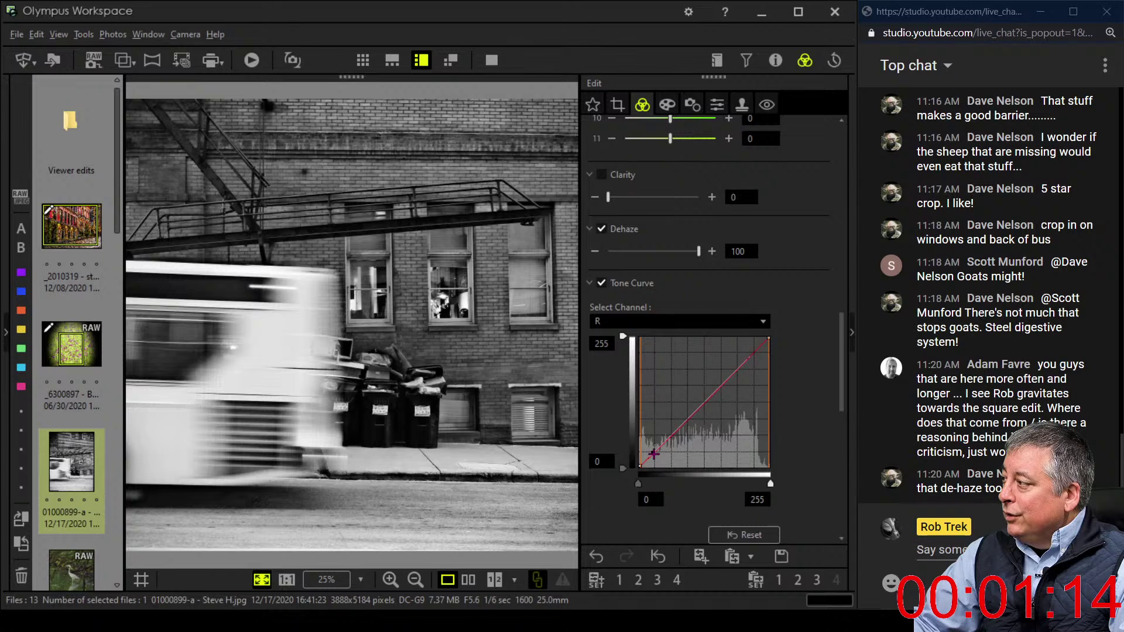
{"action": "left_click_drag", "start_coordinate": [653, 453], "coordinate": [653, 457]}
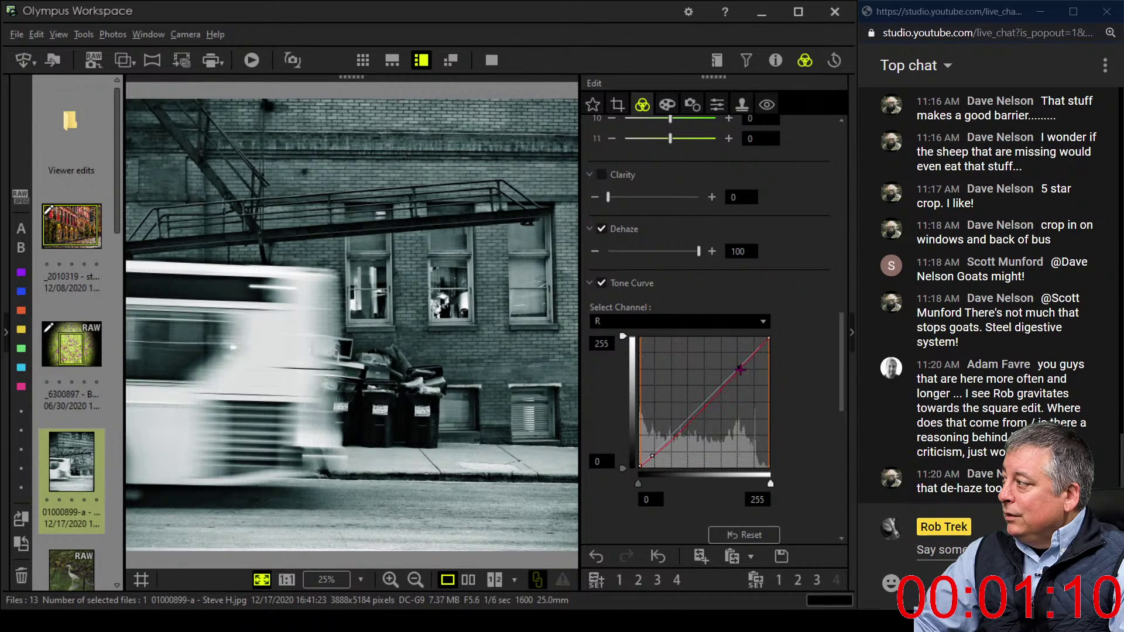
Lower the highlights slightly on the tone curve's G channel and anchor its shadows near the diagonal
{"action": "left_click", "coordinate": [715, 322]}
{"action": "left_click", "coordinate": [714, 326]}
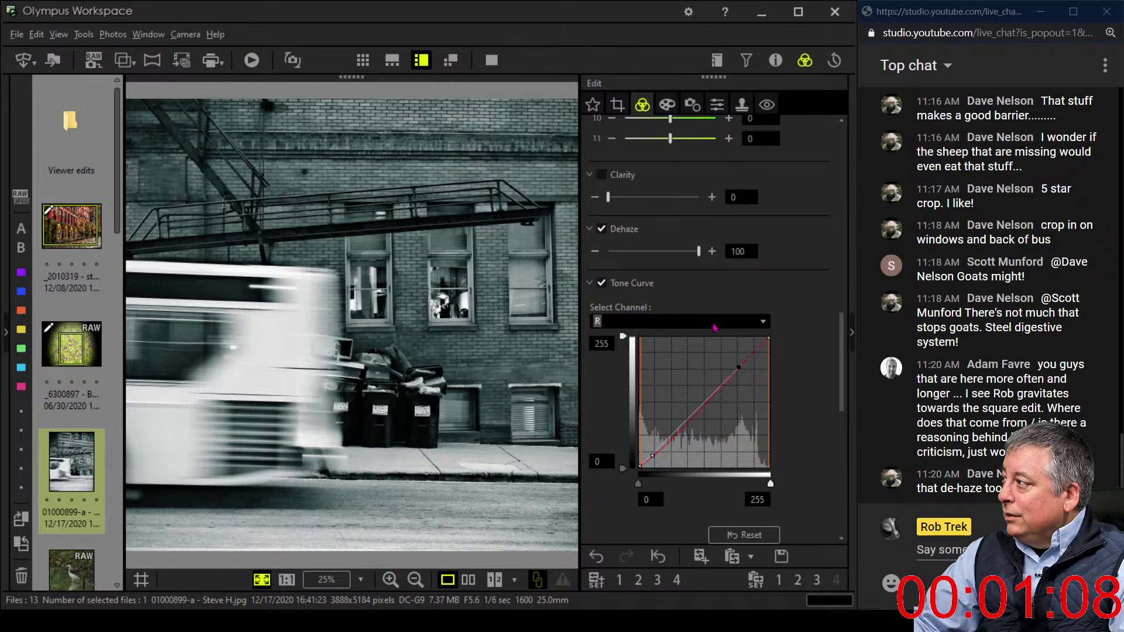
{"action": "left_click", "coordinate": [713, 326]}
{"action": "left_click", "coordinate": [686, 369]}
{"action": "left_click", "coordinate": [743, 363]}
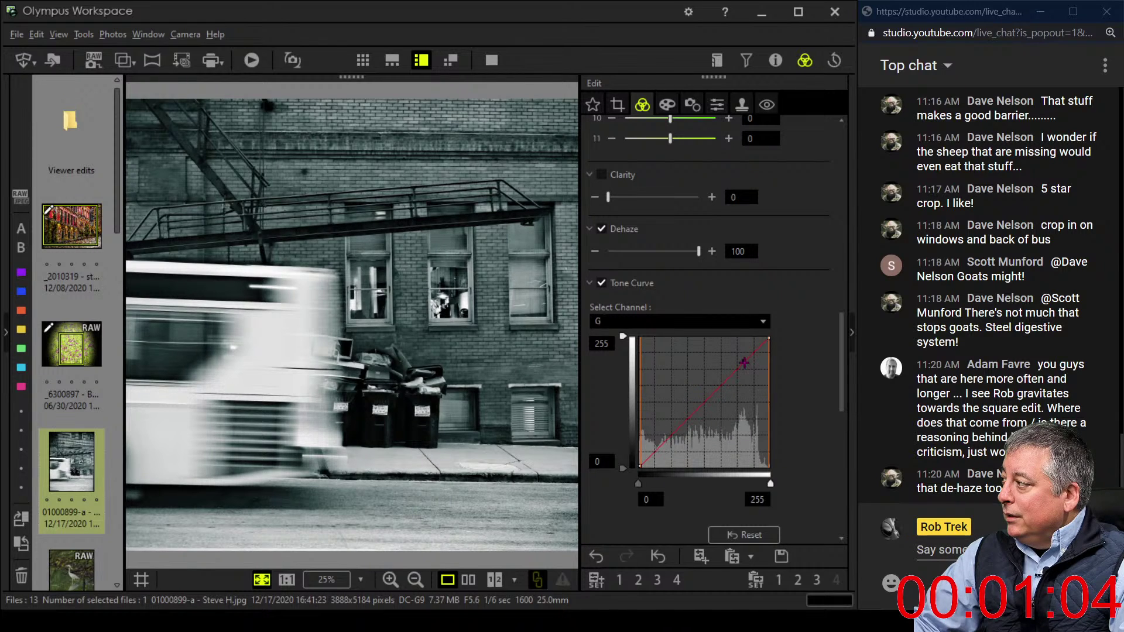
{"action": "left_click_drag", "start_coordinate": [743, 364], "coordinate": [745, 365]}
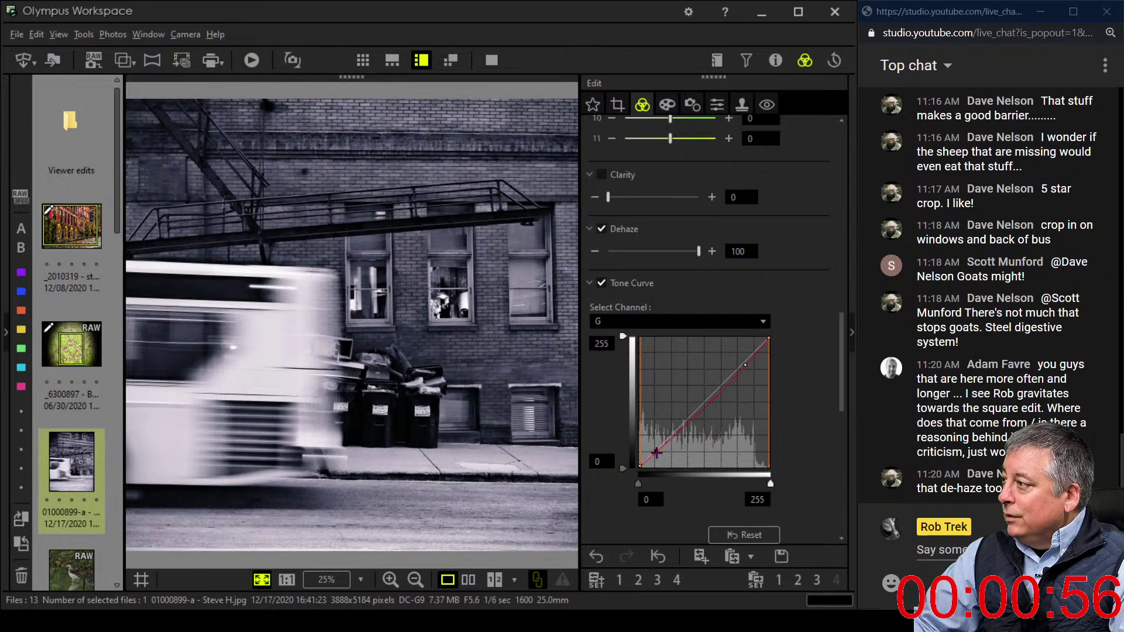
{"action": "left_click_drag", "start_coordinate": [656, 453], "coordinate": [660, 447]}
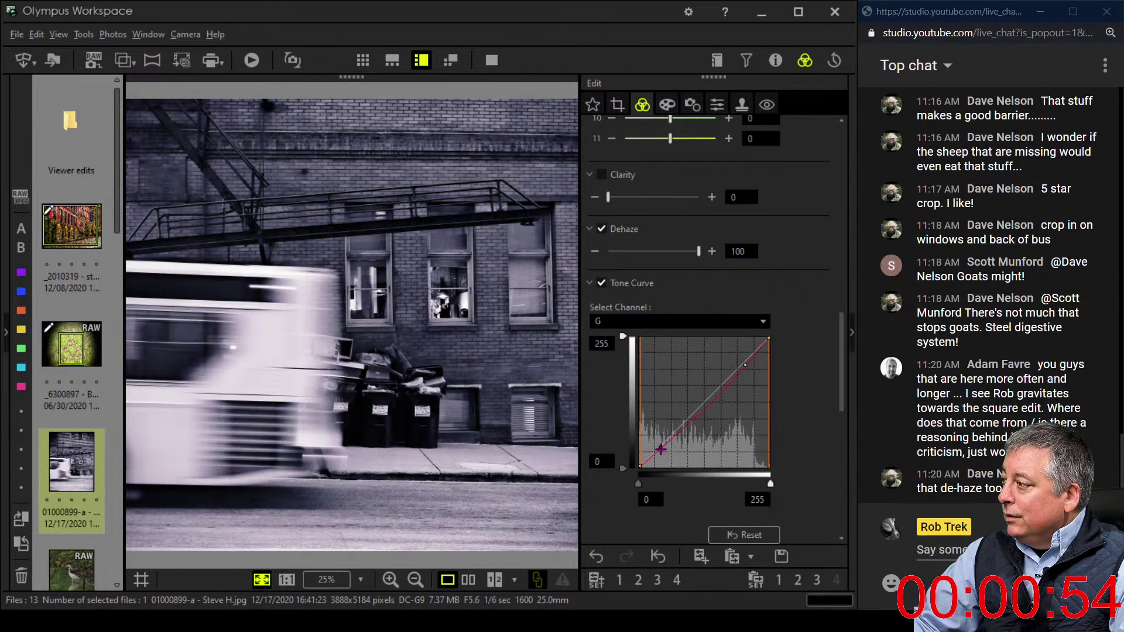
Lower the highlights slightly on the tone curve's B channel and add a control point in its shadows
{"action": "left_click", "coordinate": [698, 323]}
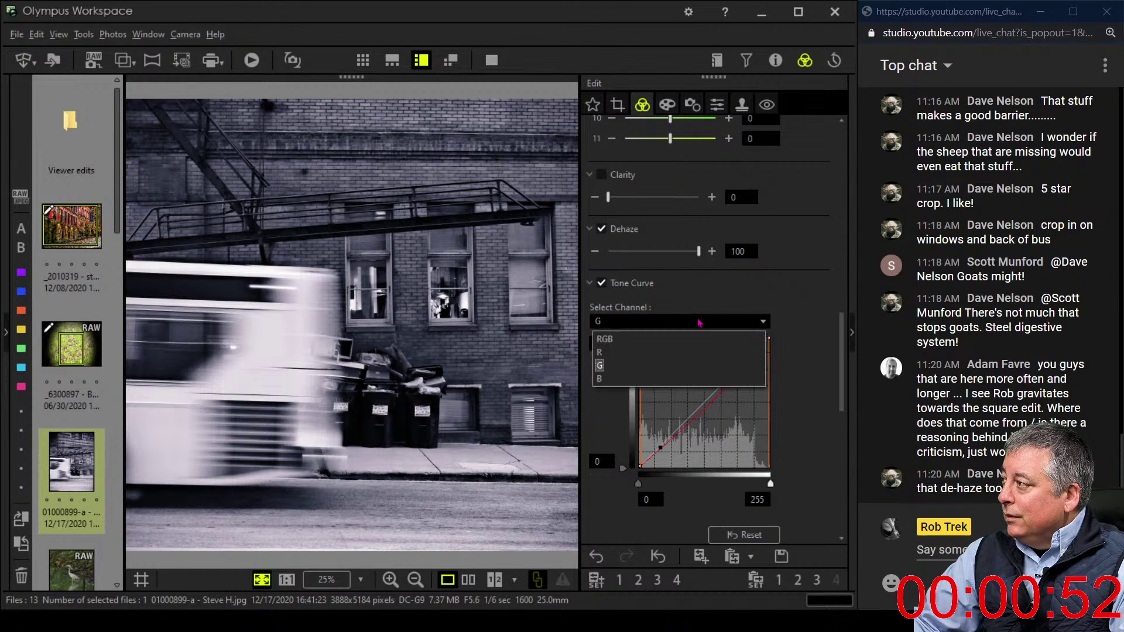
{"action": "left_click", "coordinate": [674, 381]}
{"action": "left_click", "coordinate": [748, 363]}
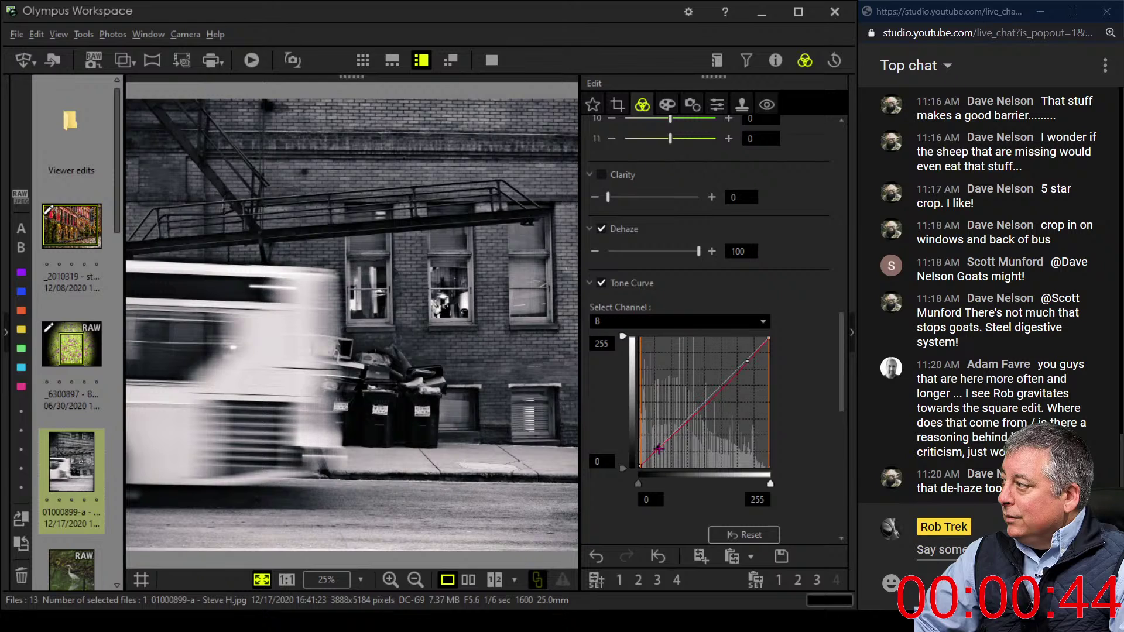
Fine-tune the highlight and shadow control points on the tone curve's R channel
{"action": "left_click", "coordinate": [695, 323]}
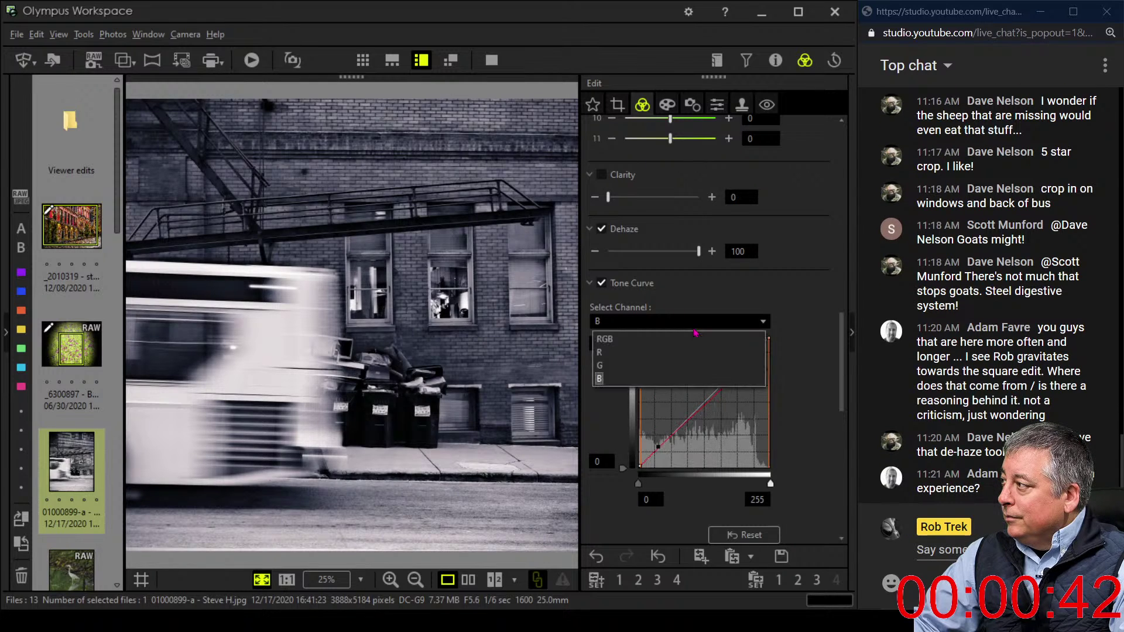
{"action": "left_click", "coordinate": [689, 352]}
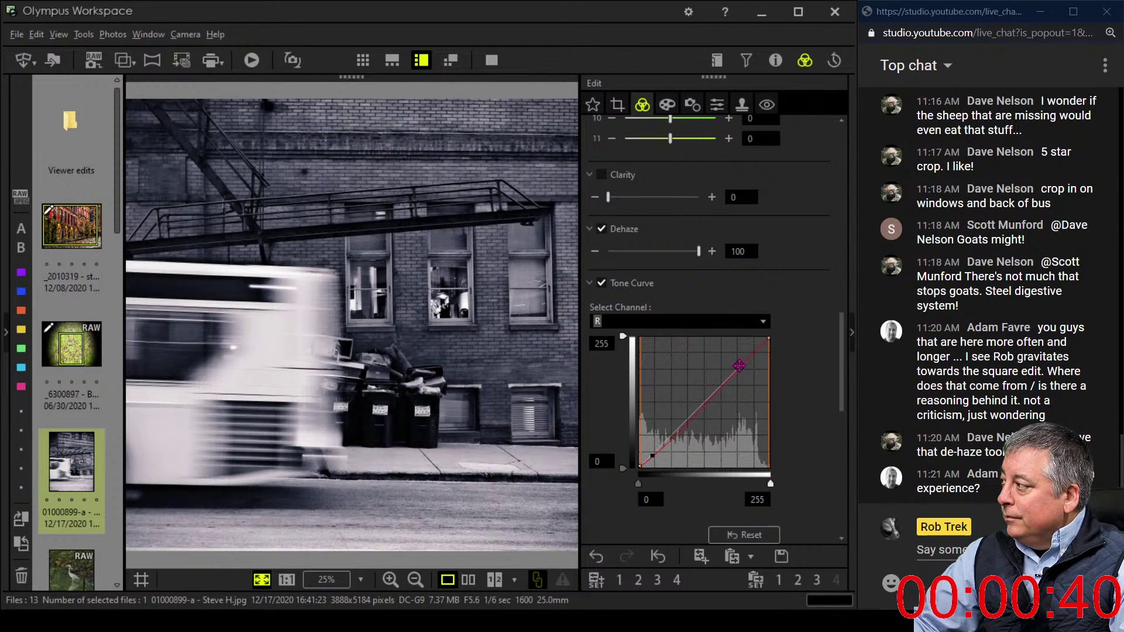
{"action": "left_click", "coordinate": [739, 364]}
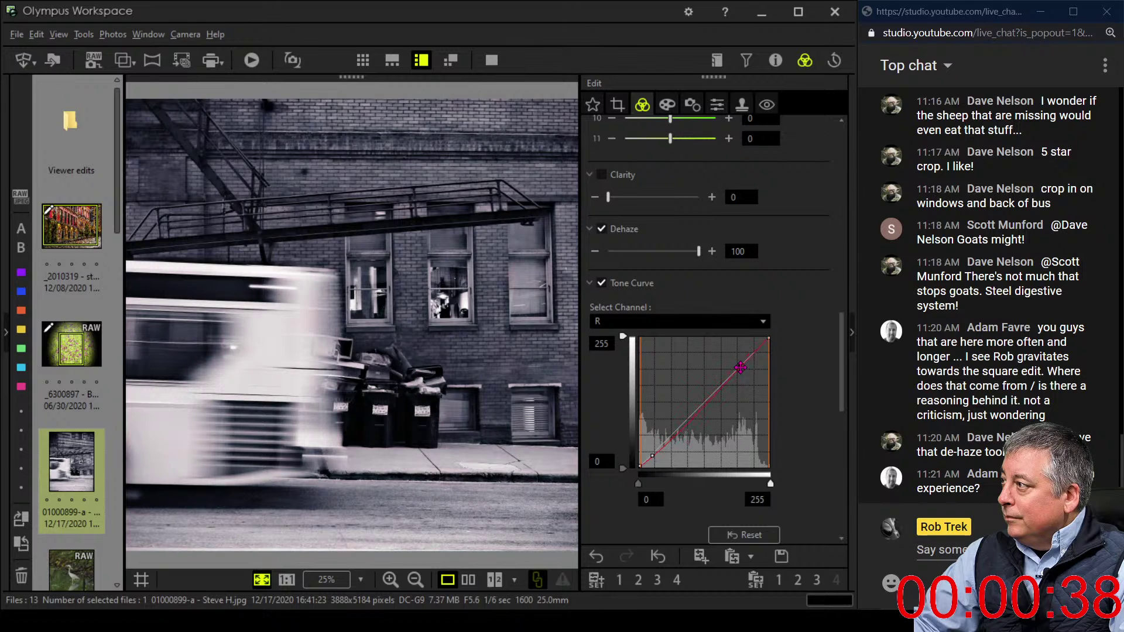
{"action": "left_click_drag", "start_coordinate": [652, 455], "coordinate": [653, 457]}
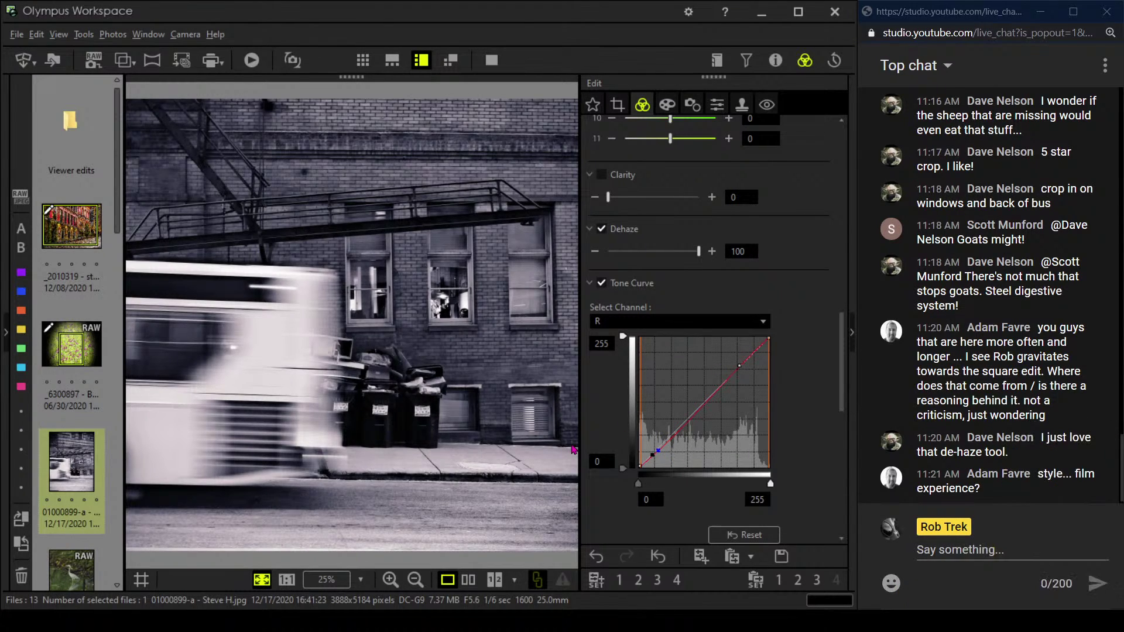
Compare the edited bus photo side by side with its original
{"action": "left_click", "coordinate": [467, 579]}
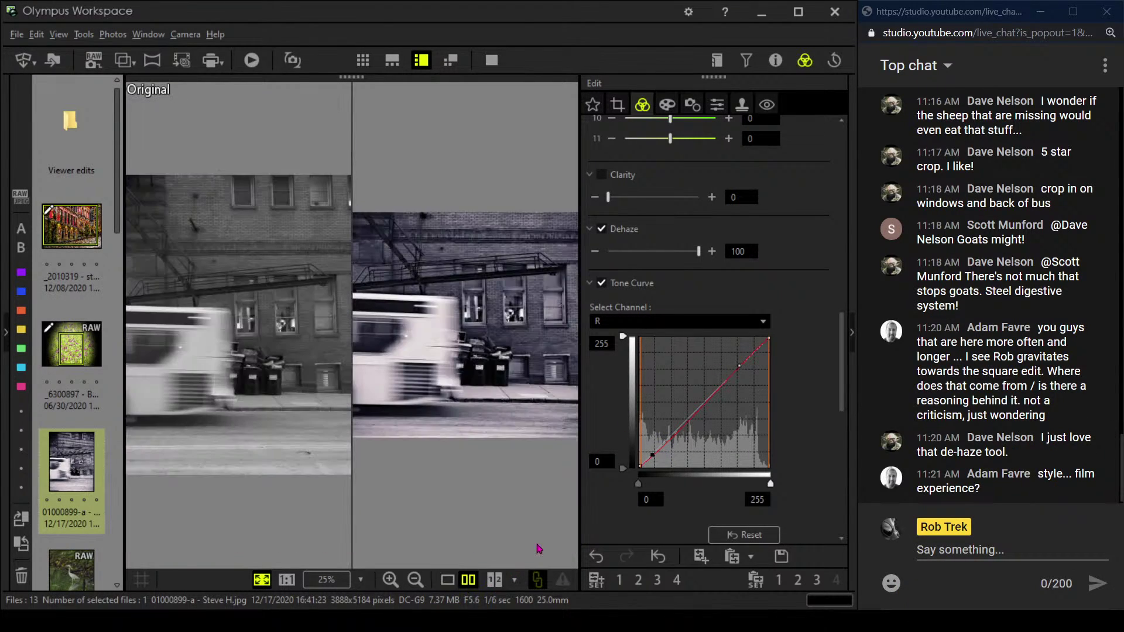
{"action": "left_click", "coordinate": [491, 60]}
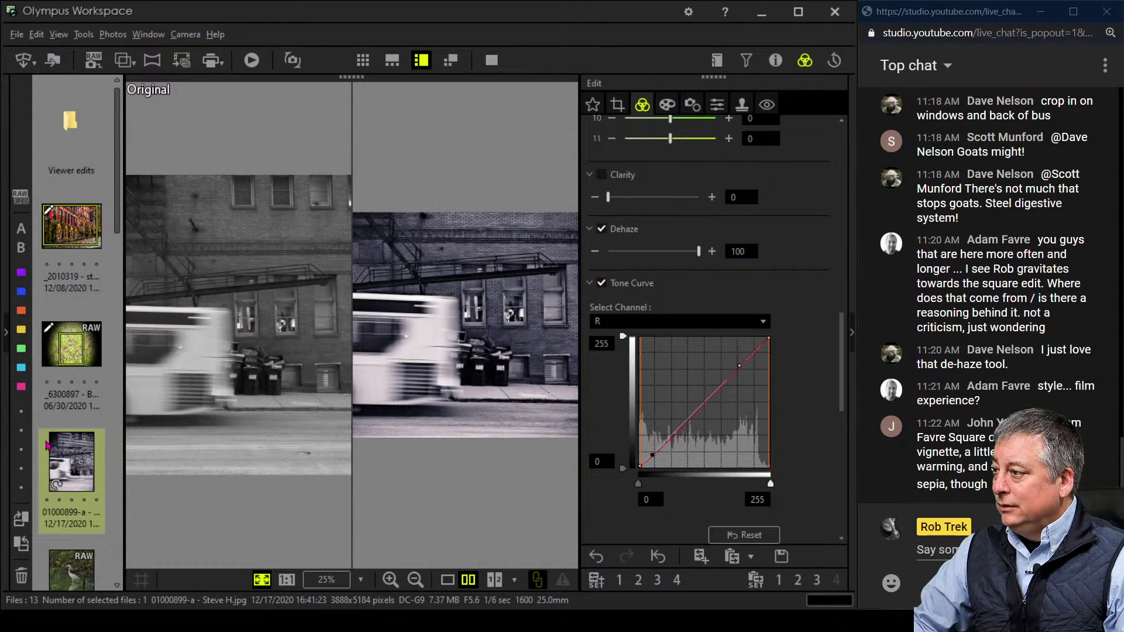
Open the RAW heron photo for editing and show it as a single image without the original
{"action": "scroll", "coordinate": [60, 464], "scroll_direction": "down", "scroll_amount": 3}
{"action": "left_click", "coordinate": [78, 434]}
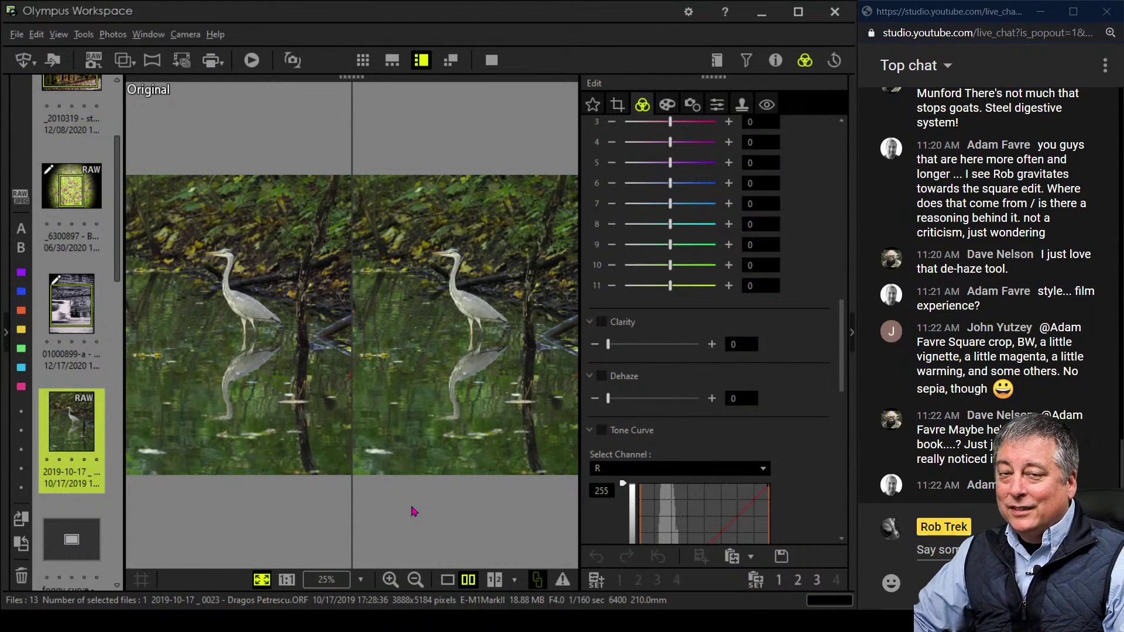
{"action": "left_click", "coordinate": [448, 580]}
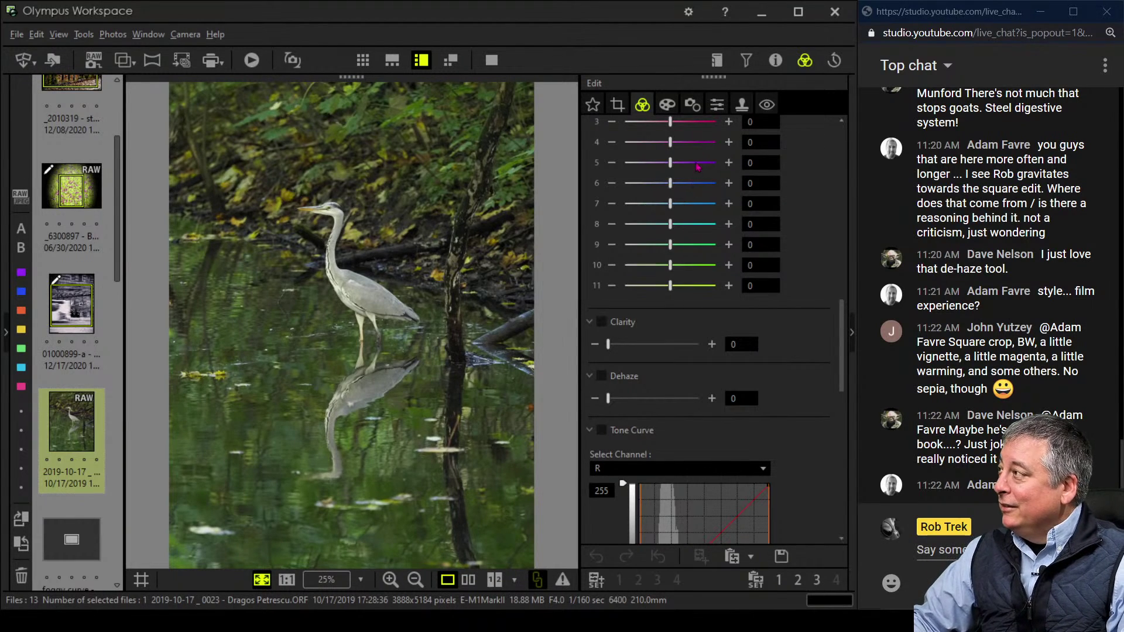
Review the heron photo's shooting details and inspect the bird's neck and head at 1:1 magnification
{"action": "left_click", "coordinate": [773, 58]}
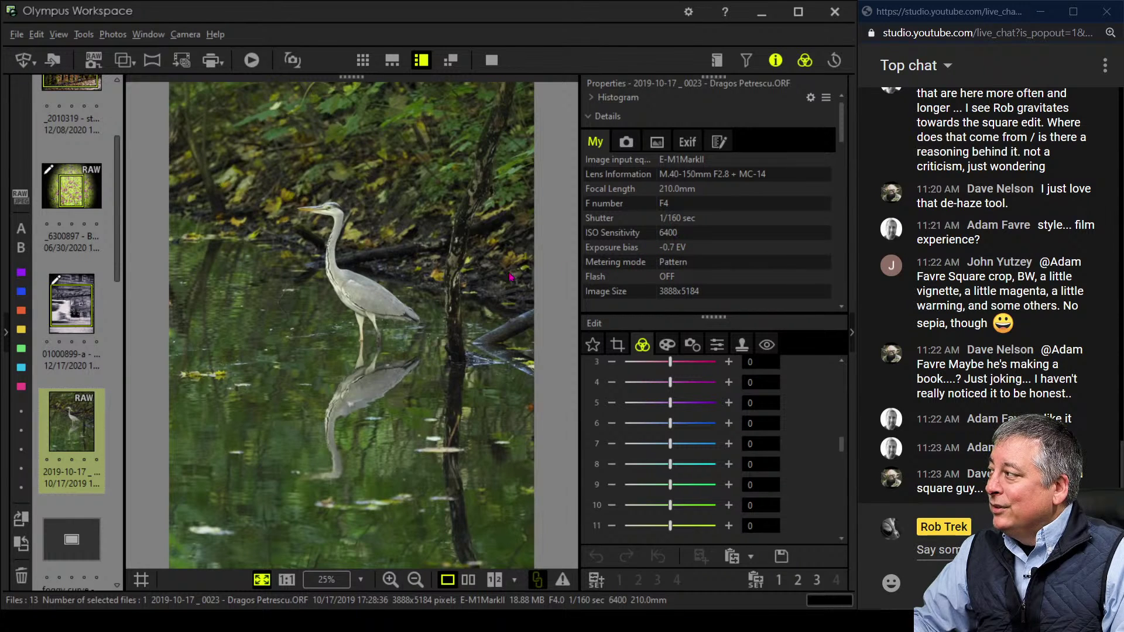
{"action": "left_click", "coordinate": [346, 267]}
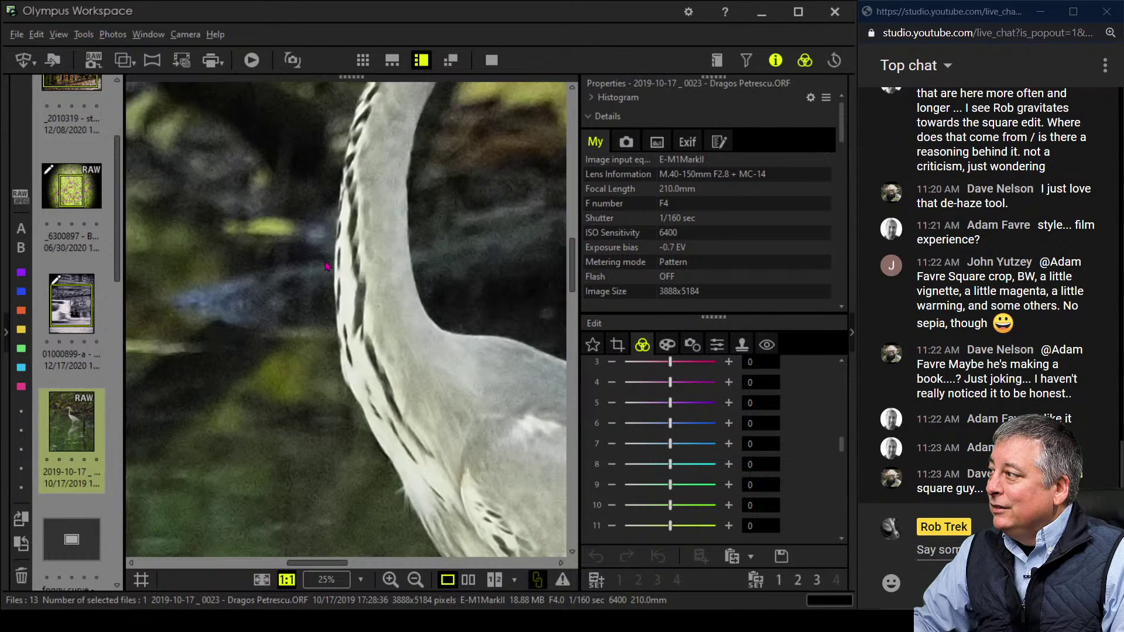
{"action": "left_click_drag", "start_coordinate": [361, 242], "coordinate": [406, 328]}
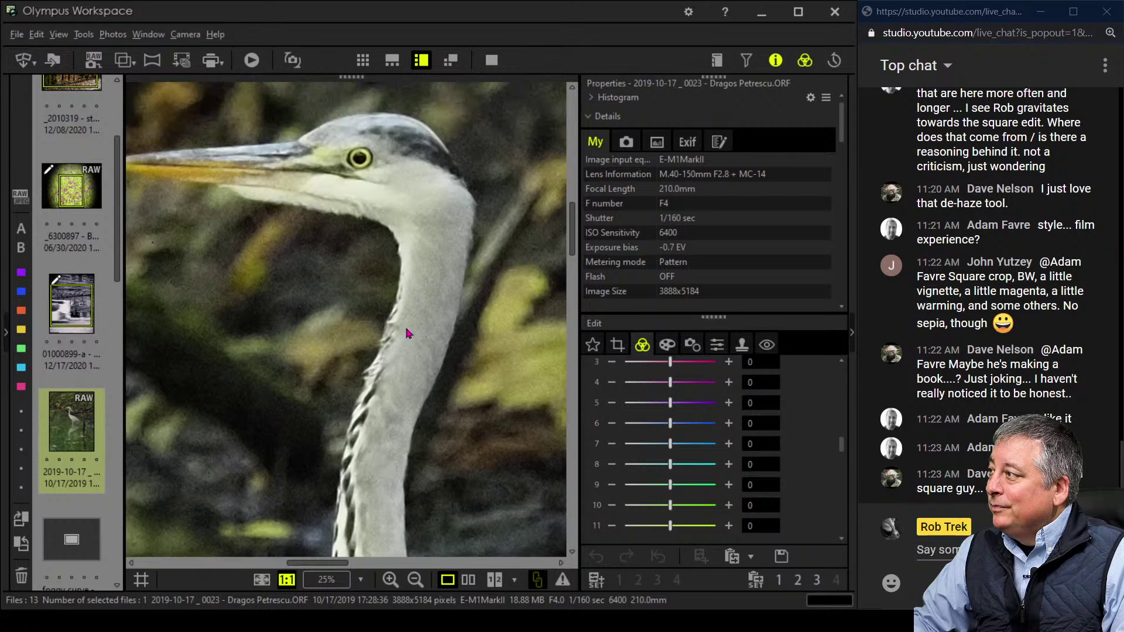
{"action": "left_click", "coordinate": [418, 298]}
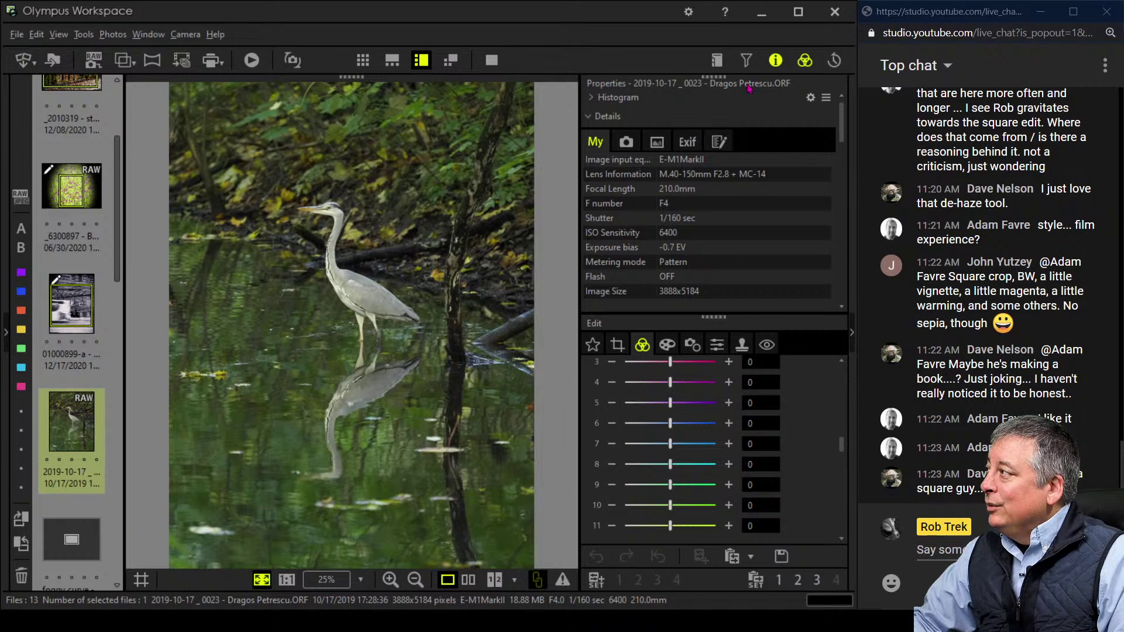
{"action": "left_click", "coordinate": [775, 60]}
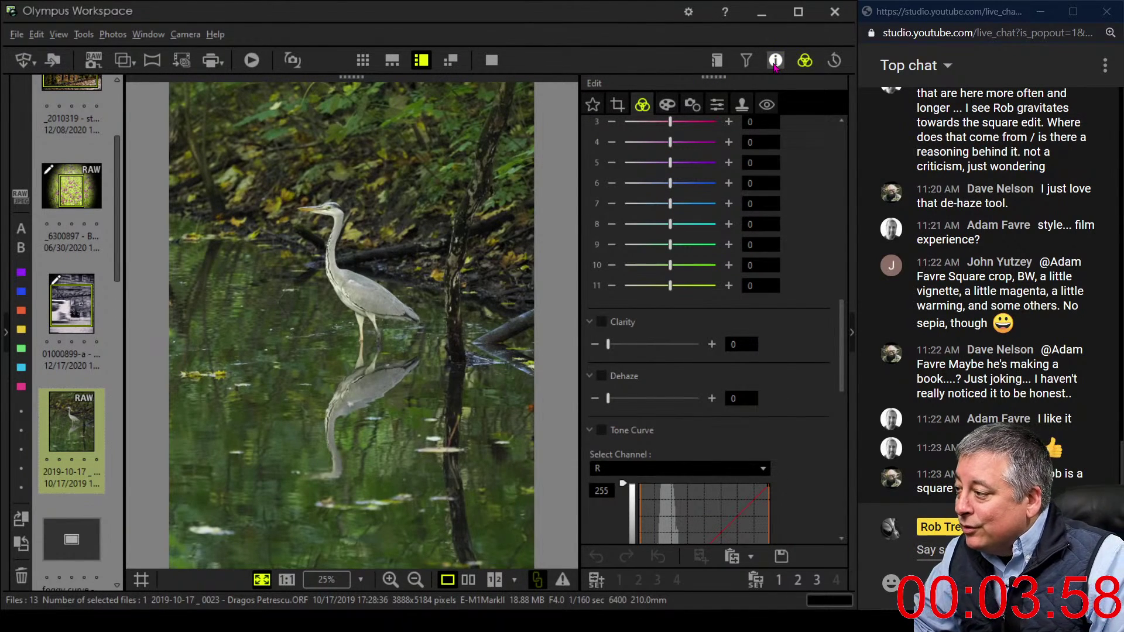
Examine the heron photo's full Exif data, including its lens, exposure and light source entries
{"action": "scroll", "coordinate": [786, 253], "scroll_direction": "up", "scroll_amount": 1}
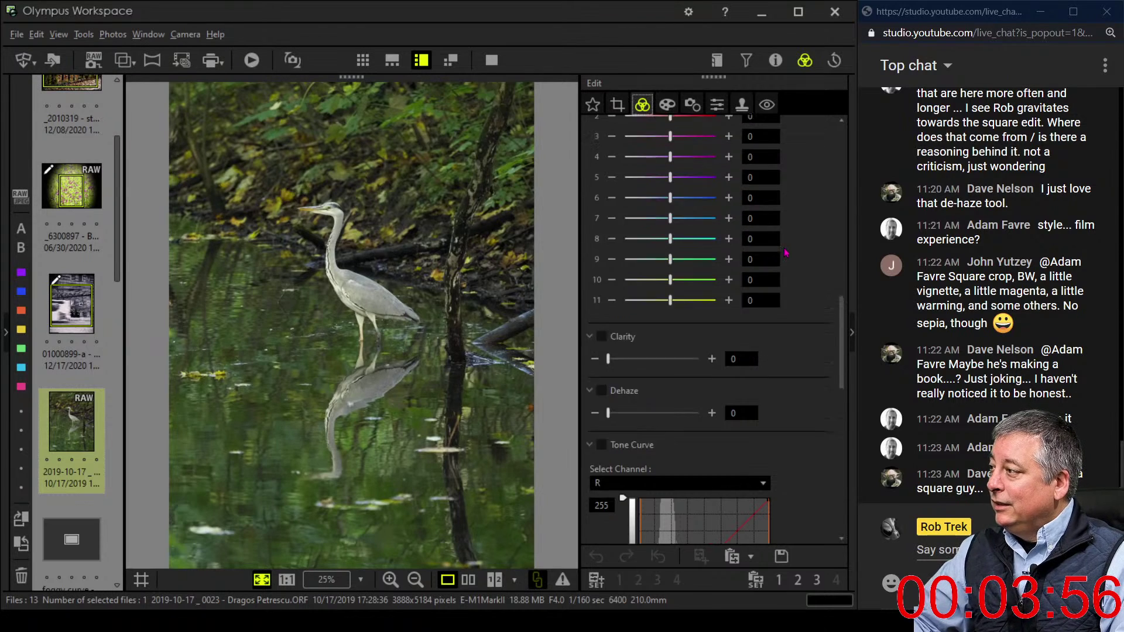
{"action": "scroll", "coordinate": [786, 253], "scroll_direction": "up", "scroll_amount": 10}
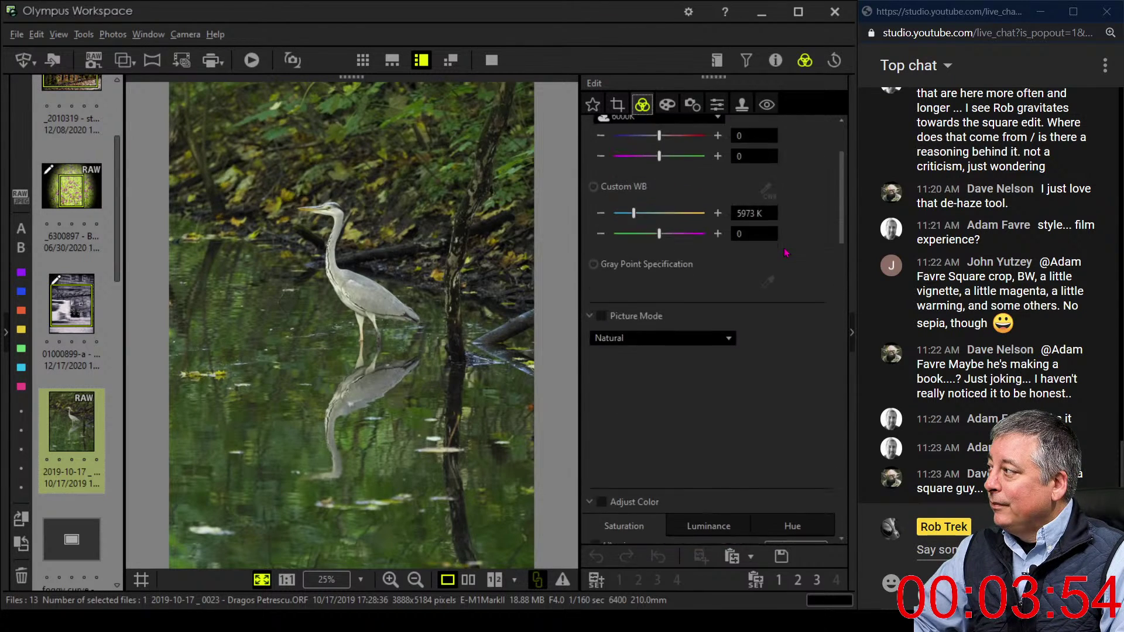
{"action": "scroll", "coordinate": [786, 253], "scroll_direction": "up", "scroll_amount": 3}
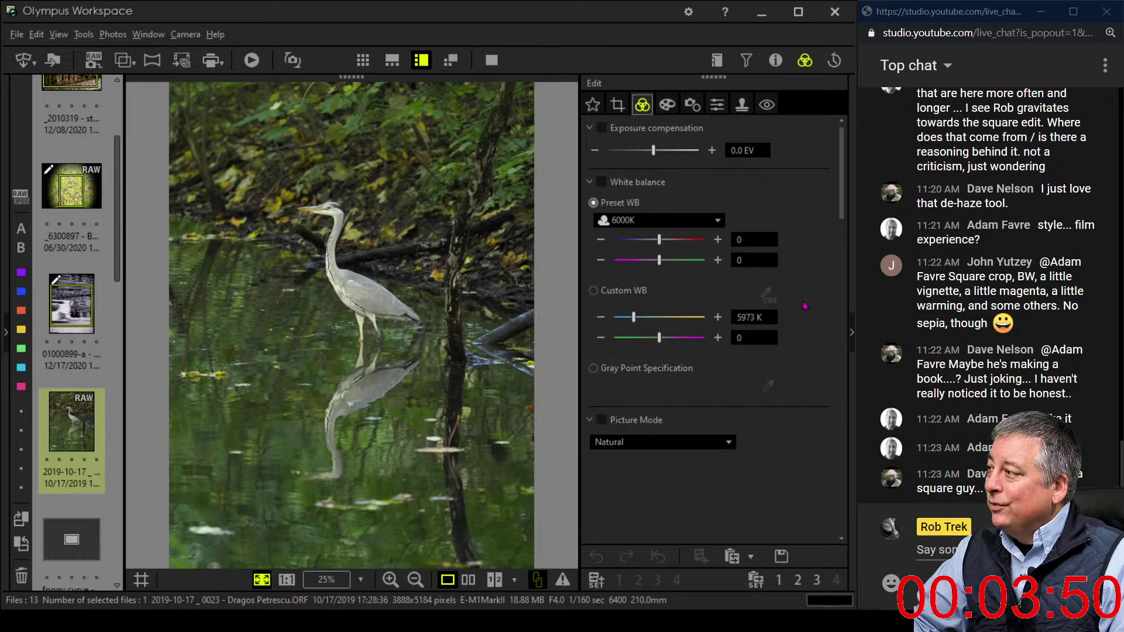
{"action": "left_click", "coordinate": [692, 104]}
{"action": "left_click", "coordinate": [776, 61]}
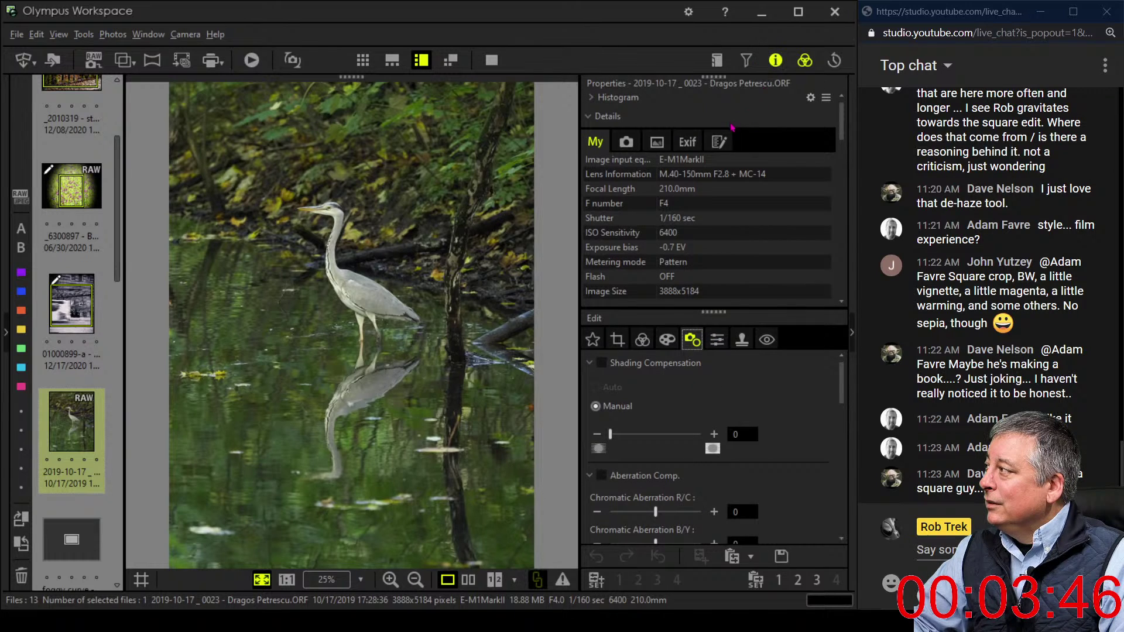
{"action": "left_click", "coordinate": [688, 142]}
{"action": "scroll", "coordinate": [744, 204], "scroll_direction": "down", "scroll_amount": 5}
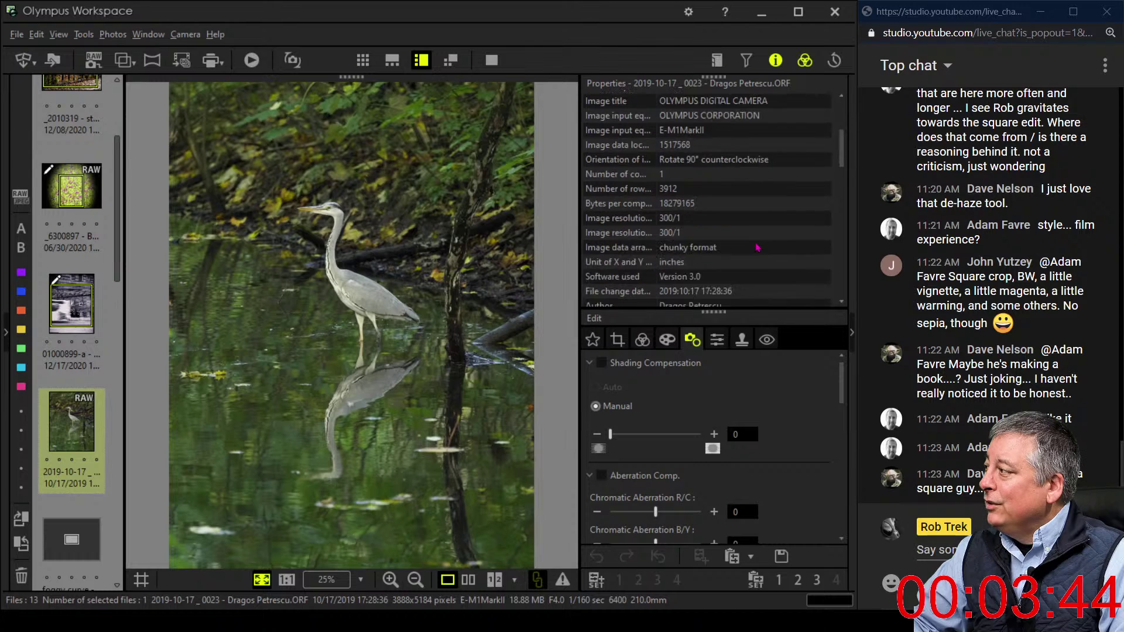
{"action": "scroll", "coordinate": [756, 247], "scroll_direction": "down", "scroll_amount": 10}
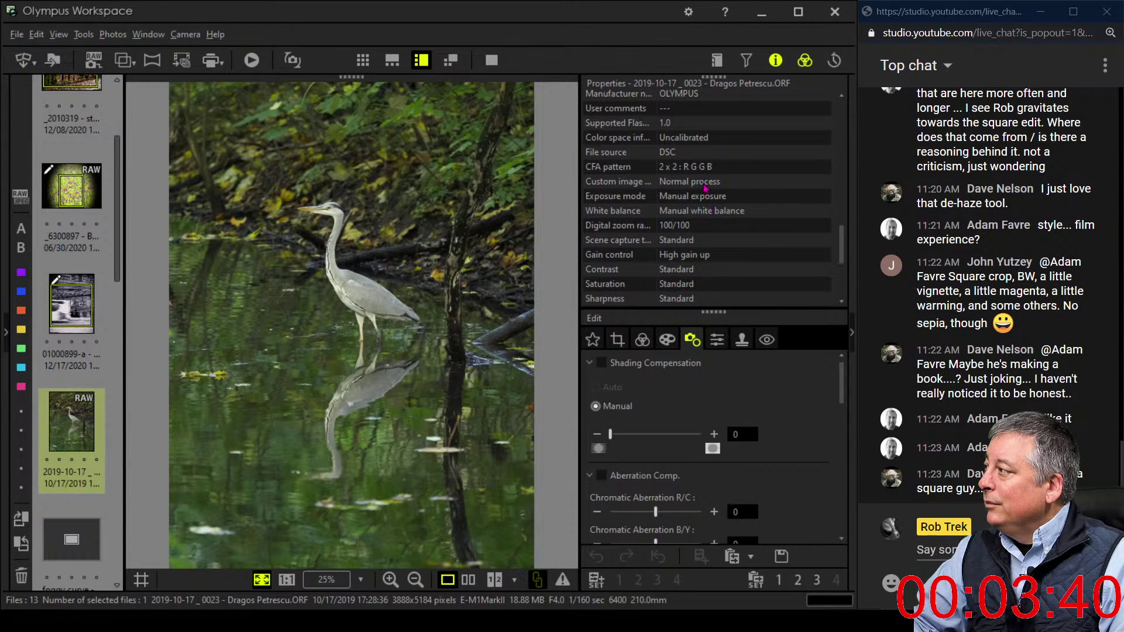
{"action": "scroll", "coordinate": [682, 240], "scroll_direction": "down", "scroll_amount": 3}
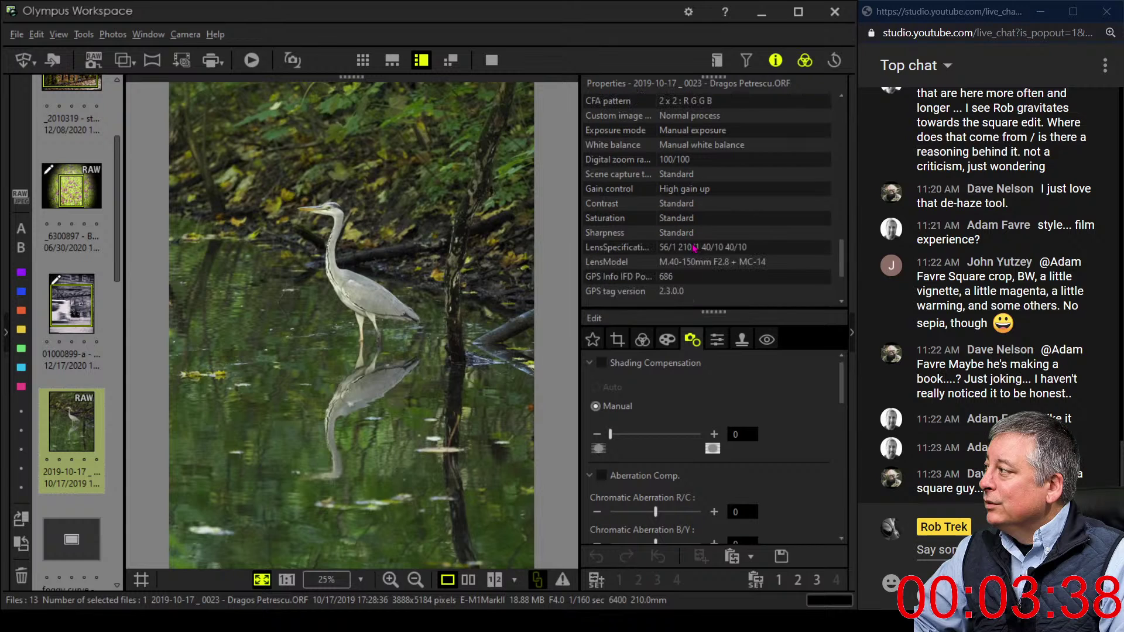
{"action": "scroll", "coordinate": [674, 276], "scroll_direction": "up", "scroll_amount": 5}
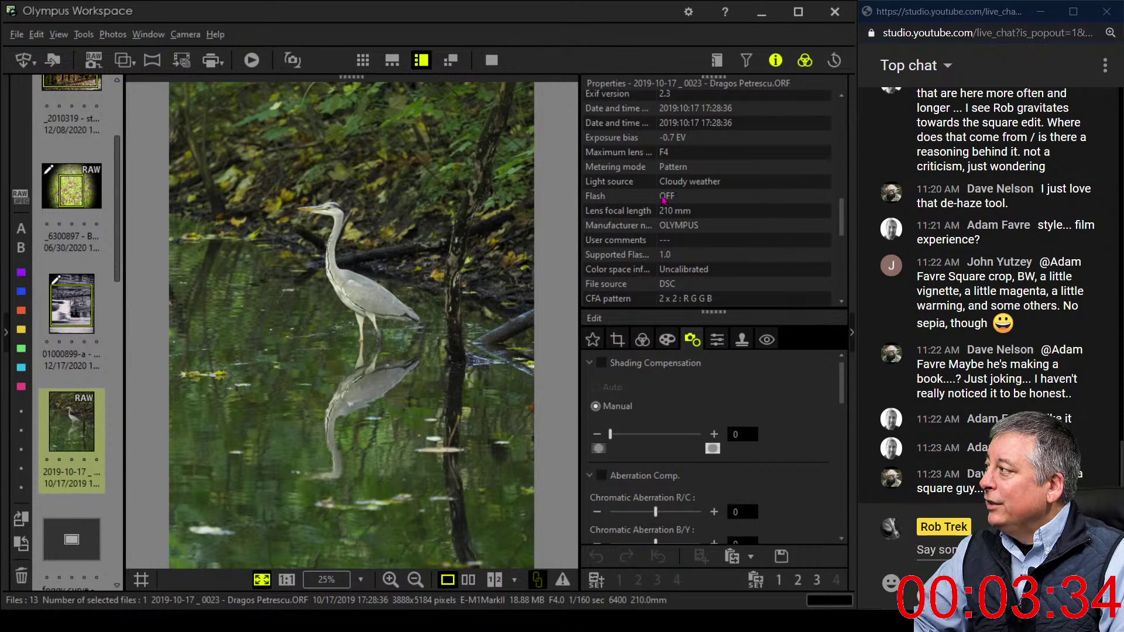
{"action": "left_click", "coordinate": [774, 61]}
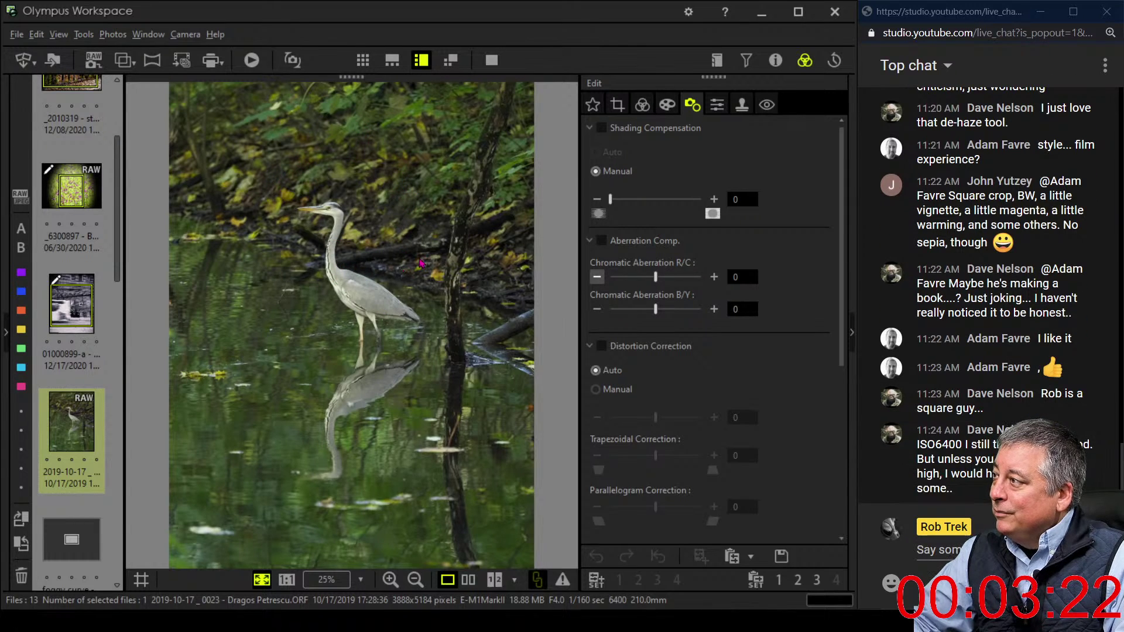
Crop the heron photo to a 1:1 (6:6) square of 3888 x 3888 pixels framing the bird and its reflection
{"action": "left_click", "coordinate": [642, 107]}
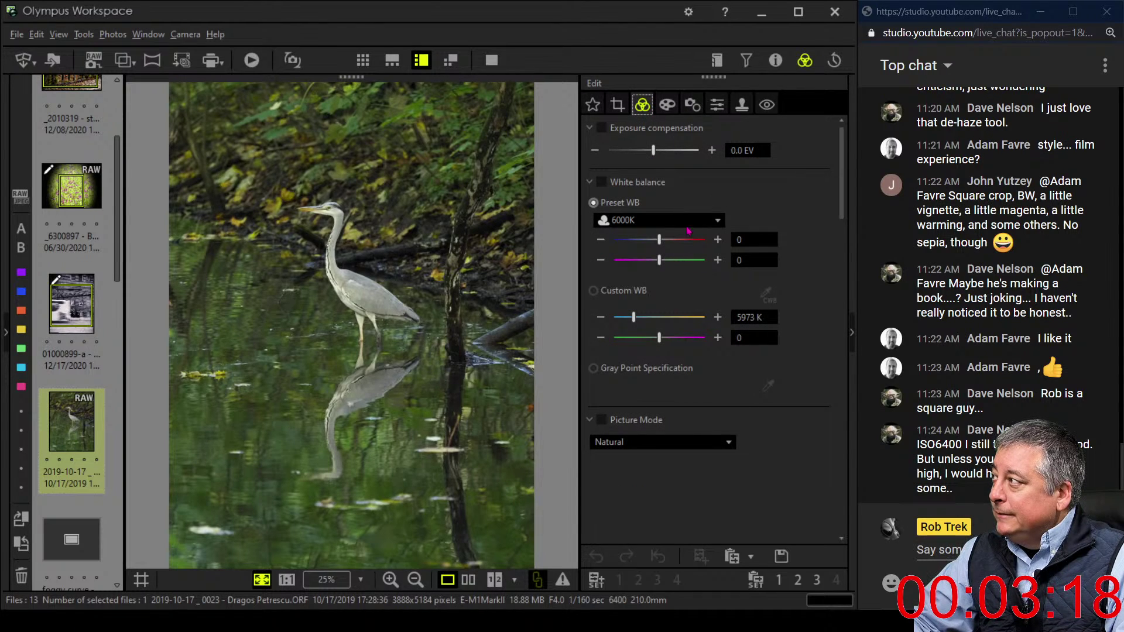
{"action": "left_click", "coordinate": [619, 109]}
{"action": "left_click", "coordinate": [646, 189]}
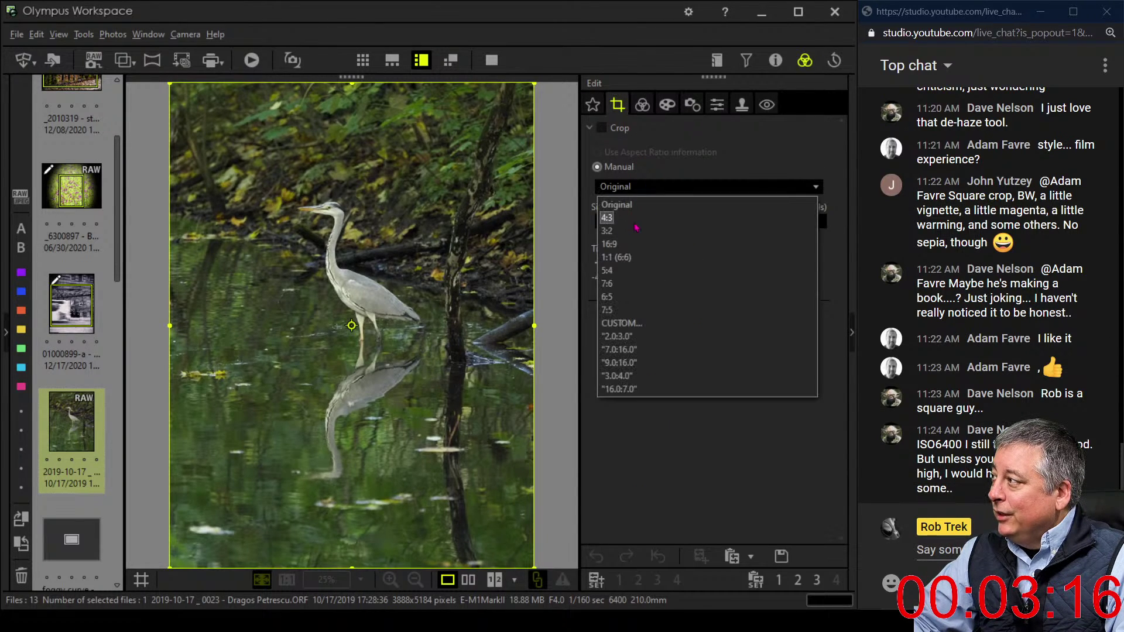
{"action": "left_click", "coordinate": [632, 261]}
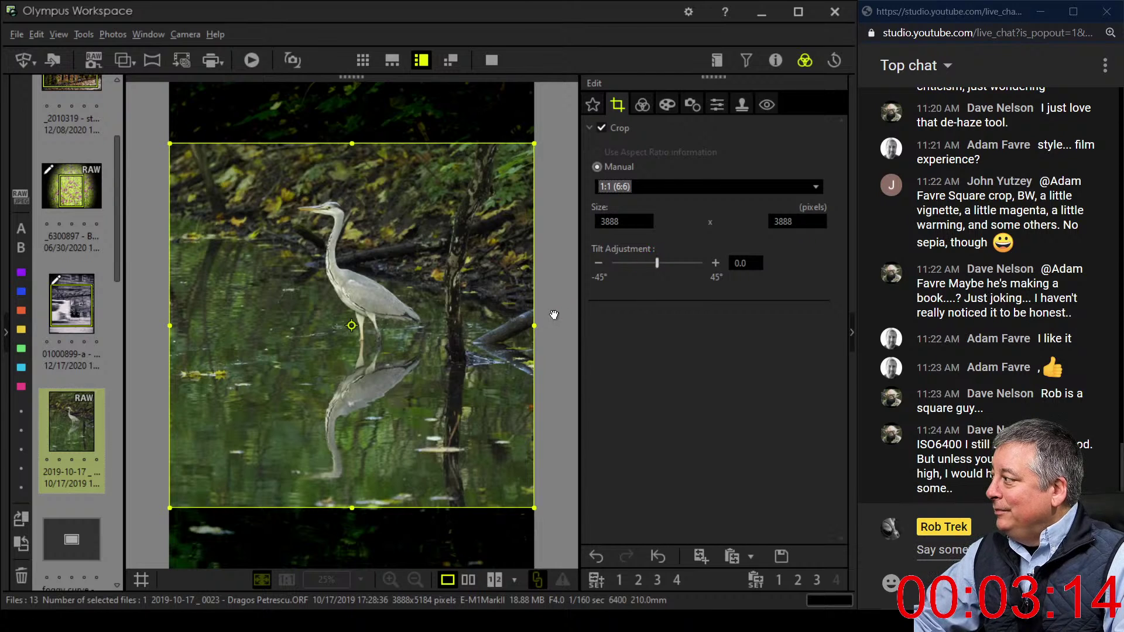
{"action": "mouse_move", "coordinate": [438, 340]}
{"action": "left_mouse_down"}
{"action": "mouse_move", "coordinate": [434, 311]}
{"action": "mouse_move", "coordinate": [426, 341]}
{"action": "left_mouse_up"}
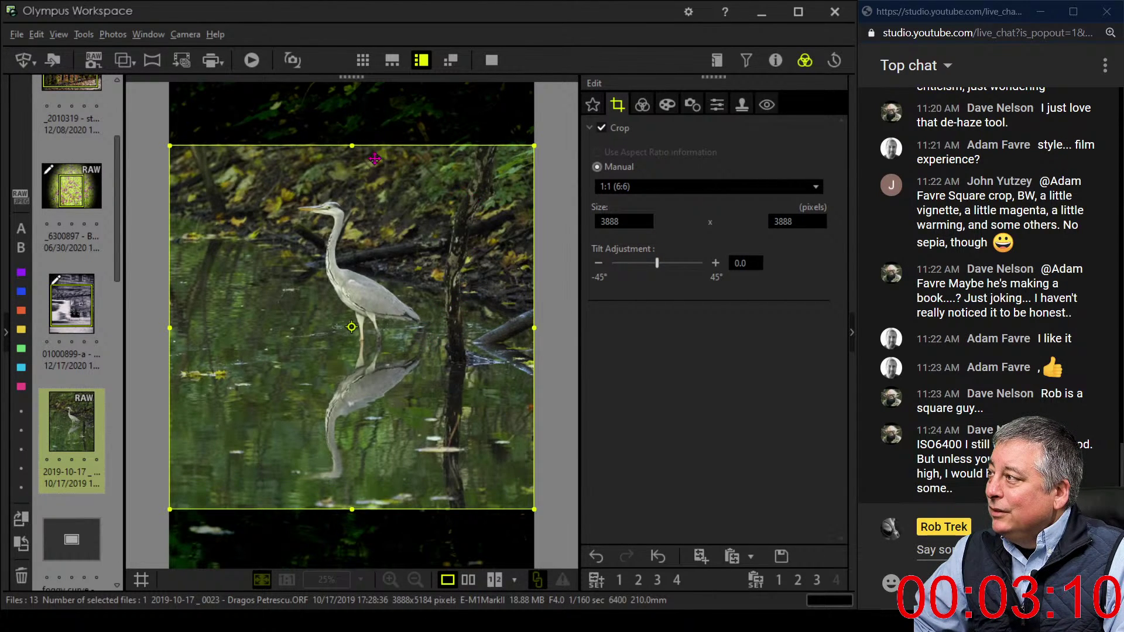
Darken the heron photo's edges by setting Adjust Vignetting to -7
{"action": "left_click", "coordinate": [667, 105]}
{"action": "left_click_drag", "start_coordinate": [655, 406], "coordinate": [645, 409]}
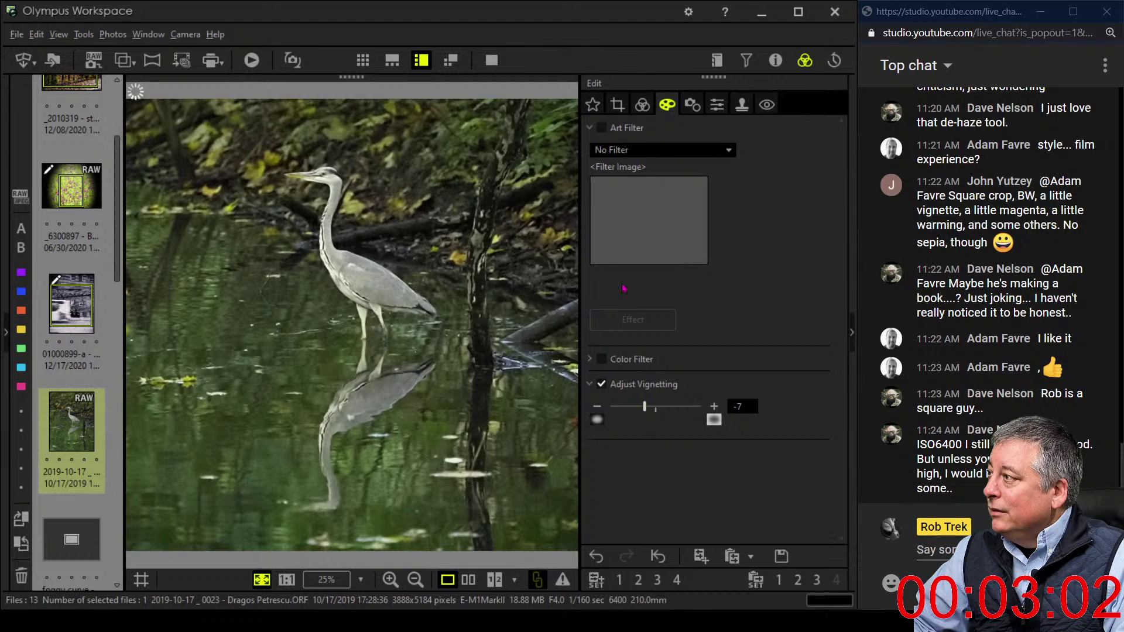
Set the heron photo's white balance with Gray Point Specification, sampling a point on the bird's head
{"action": "left_click", "coordinate": [642, 105]}
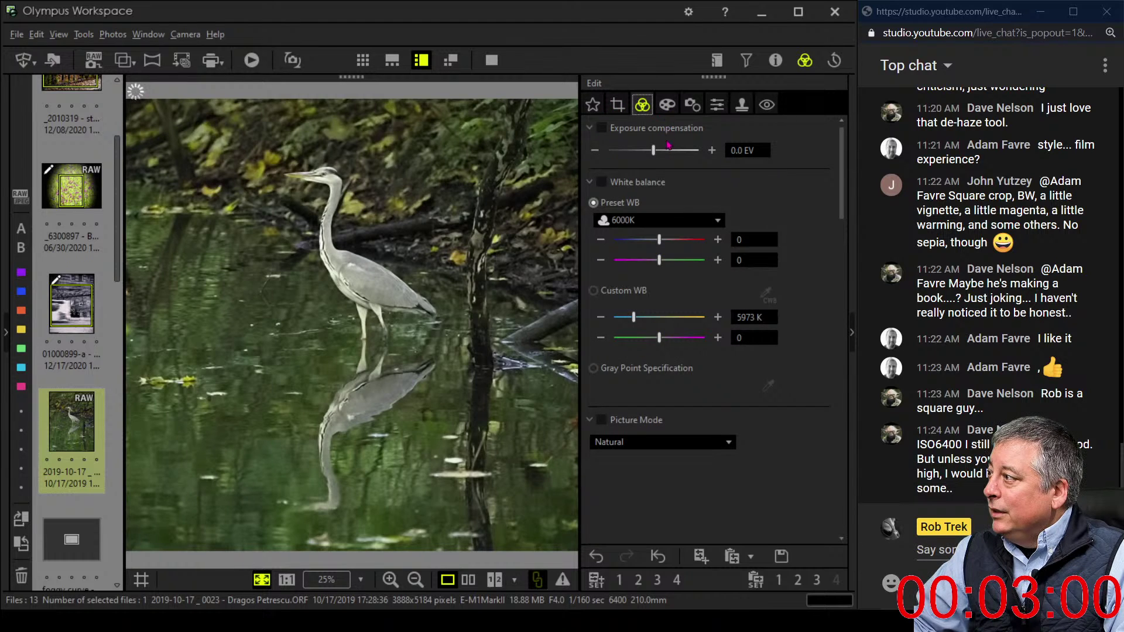
{"action": "left_click", "coordinate": [648, 370]}
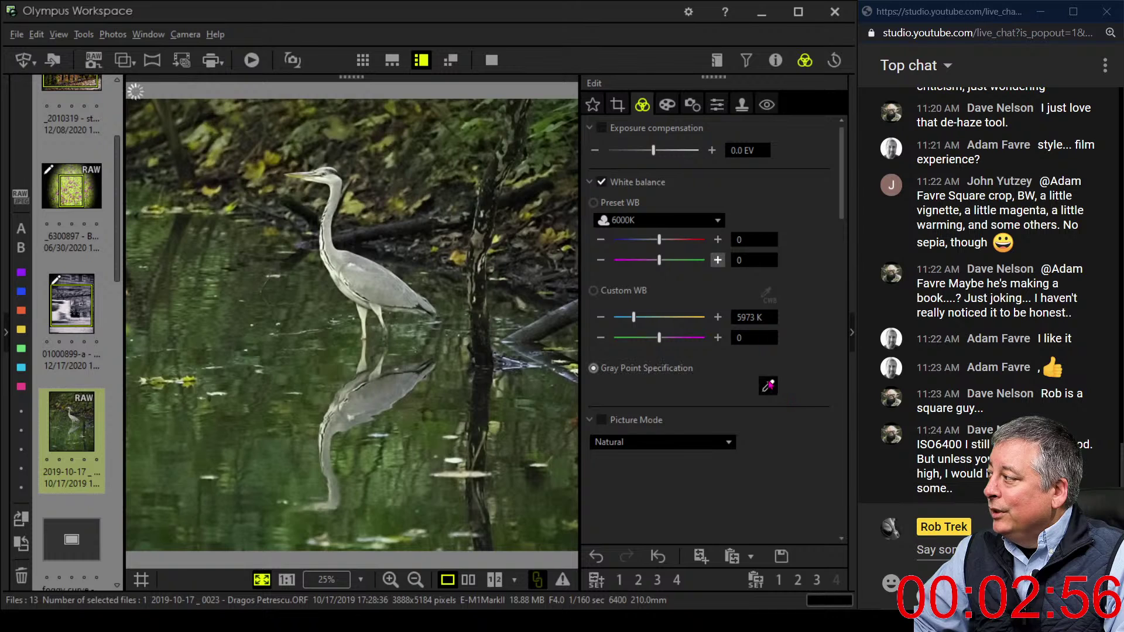
{"action": "left_click", "coordinate": [768, 385]}
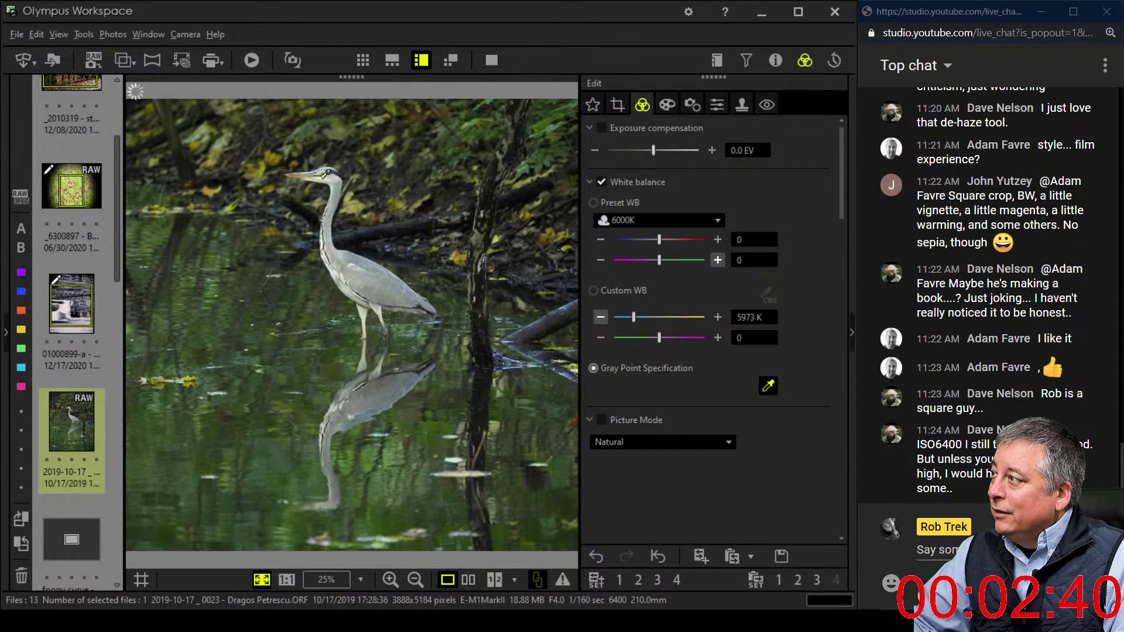
{"action": "left_click", "coordinate": [324, 174]}
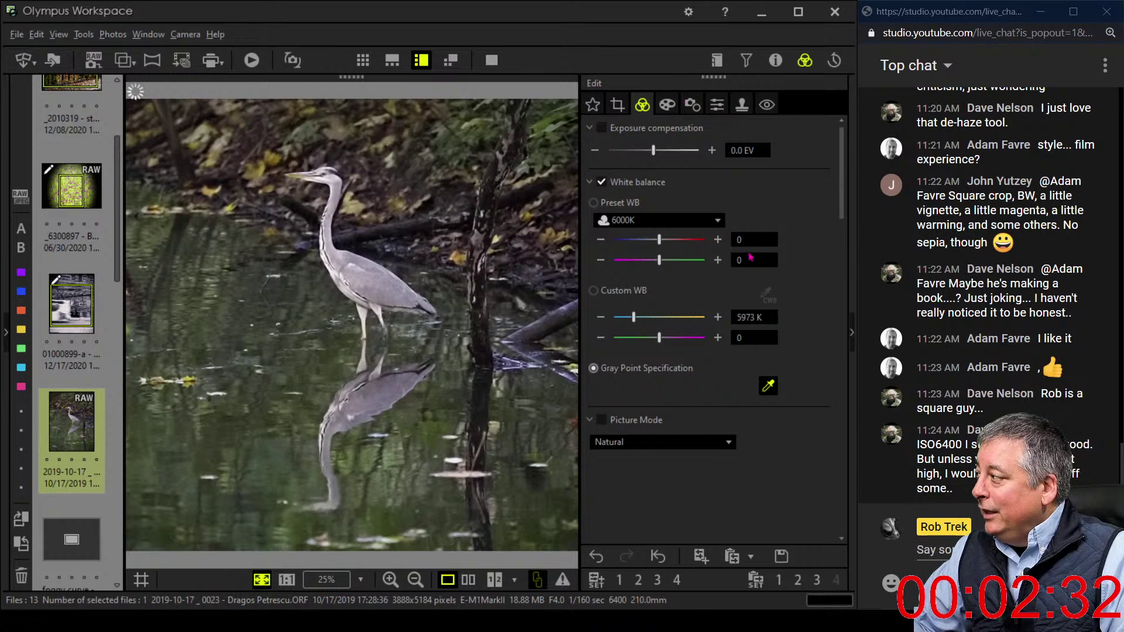
Apply the Pop Art art filter to the heron photo
{"action": "left_click", "coordinate": [662, 112]}
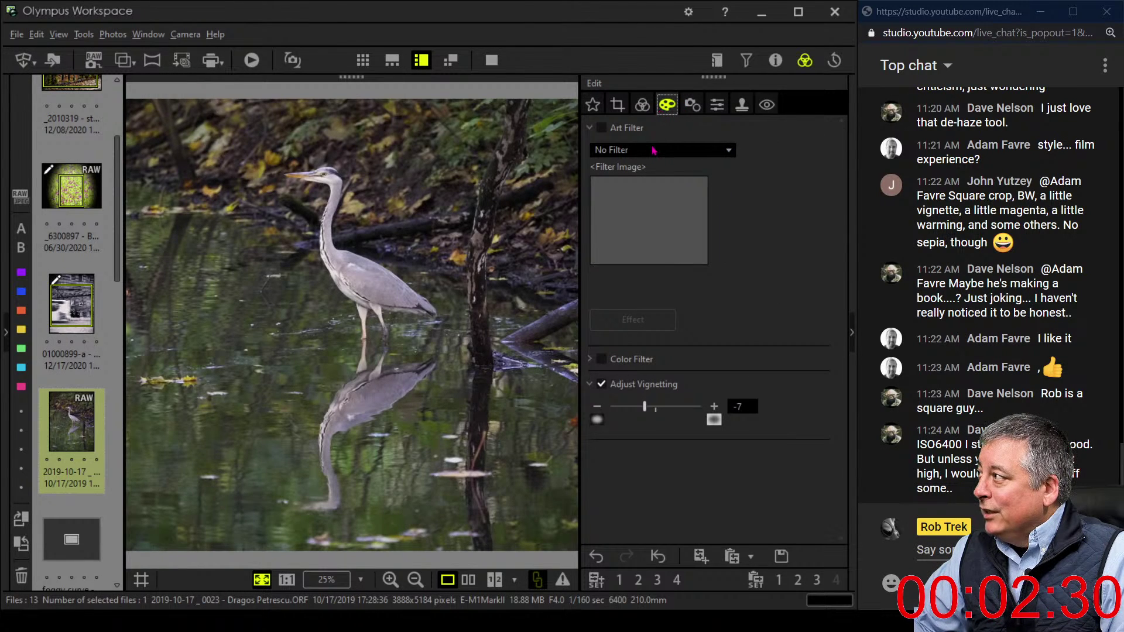
{"action": "left_click", "coordinate": [654, 151]}
{"action": "left_click", "coordinate": [651, 178]}
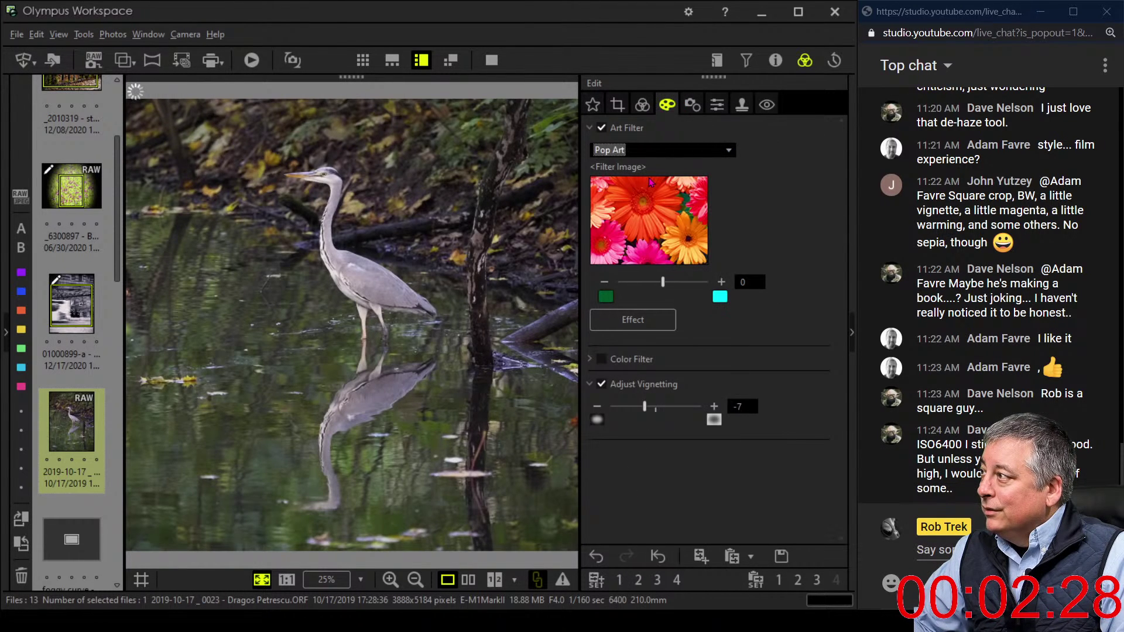
Sharpen the heron photo with Unsharp Mask at strength 217%, radius 2.0 pixels and threshold 25, judging it on the bird's head at 1:1
{"action": "left_click", "coordinate": [643, 108]}
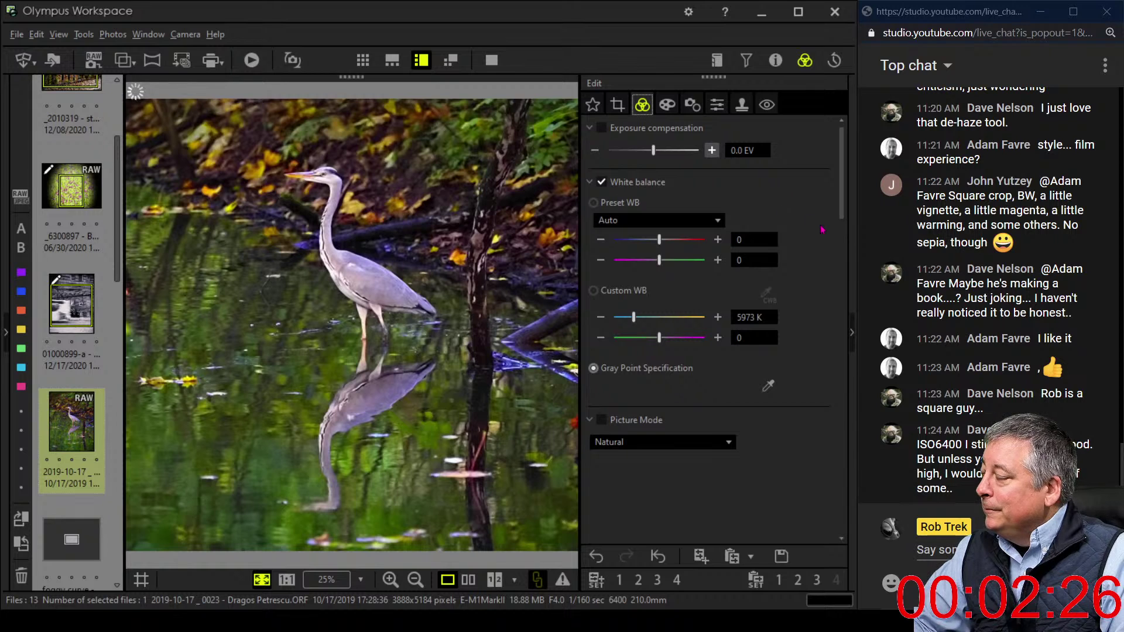
{"action": "left_click", "coordinate": [328, 199]}
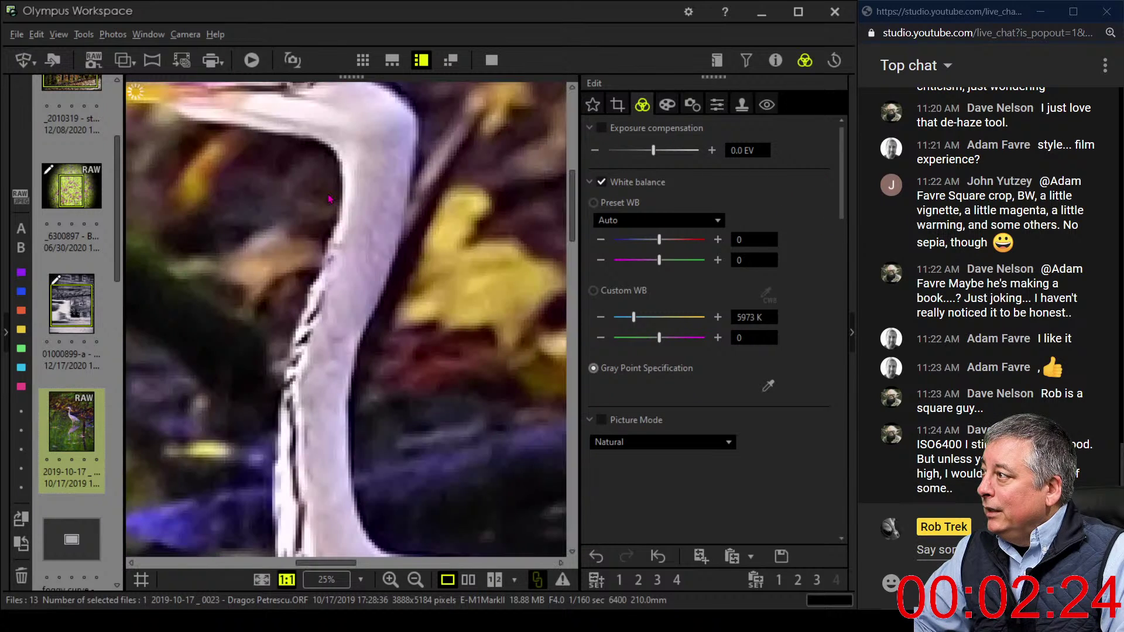
{"action": "left_click_drag", "start_coordinate": [363, 226], "coordinate": [416, 275]}
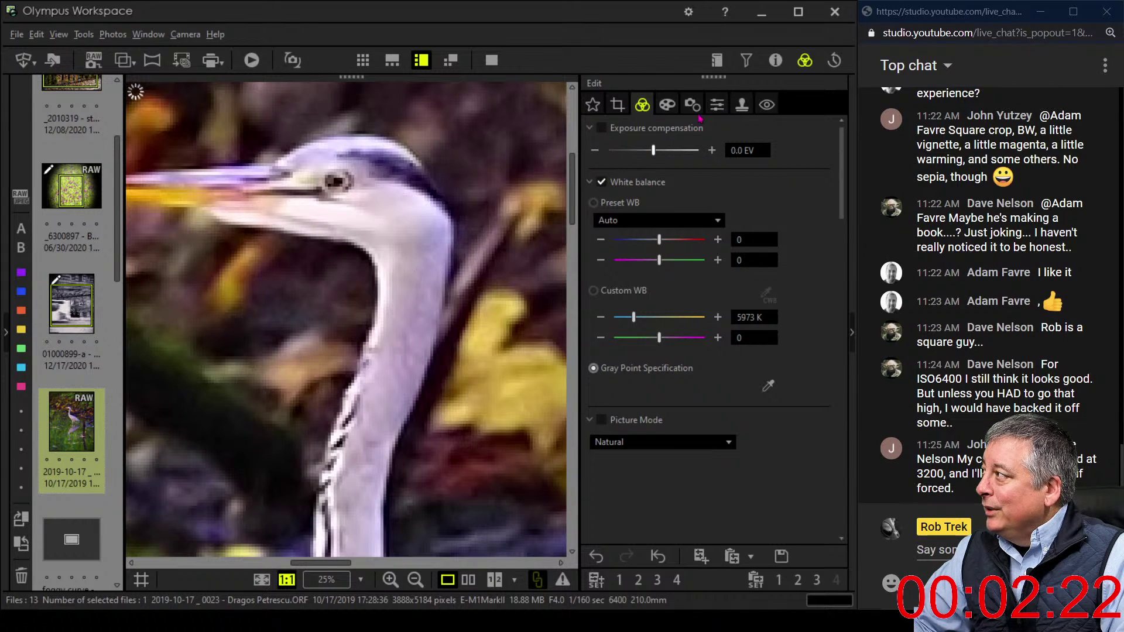
{"action": "left_click", "coordinate": [717, 108]}
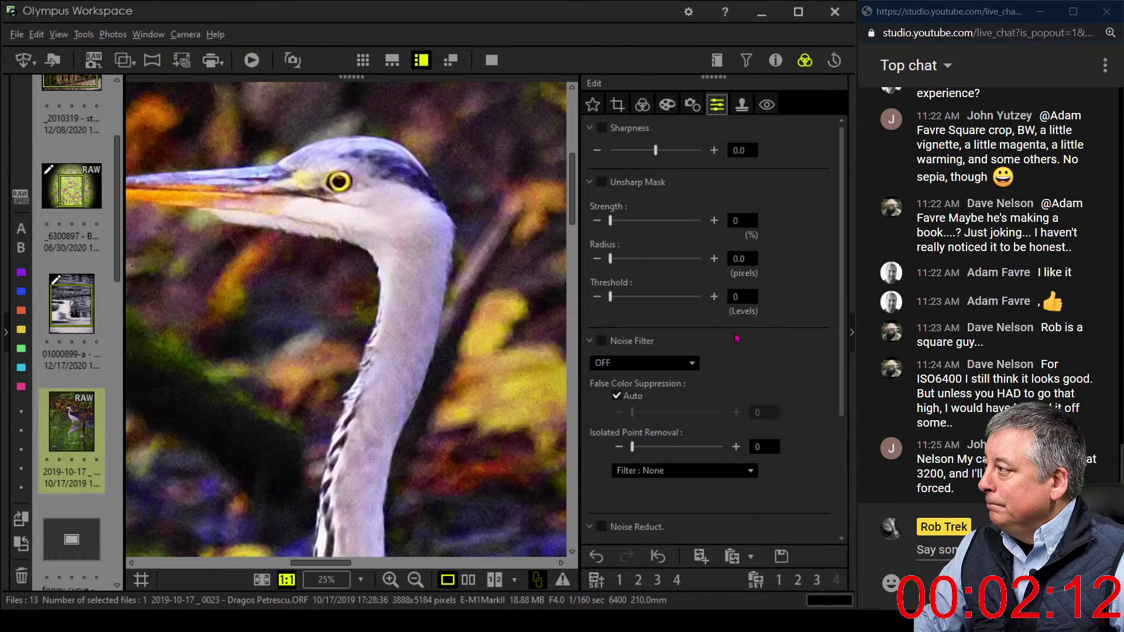
{"action": "left_click", "coordinate": [601, 182]}
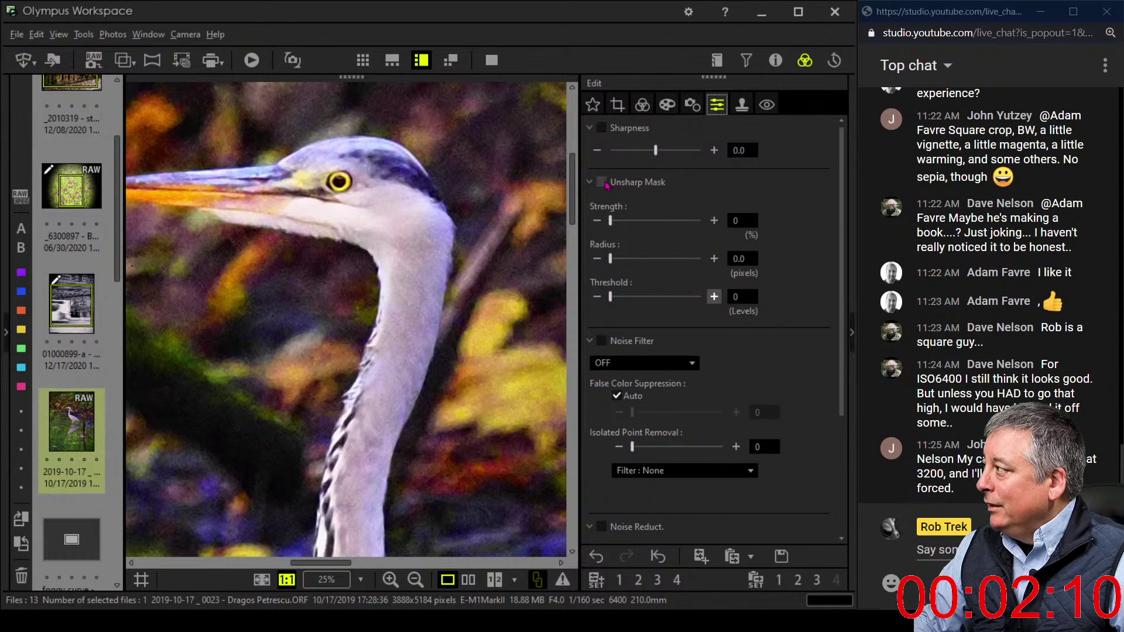
{"action": "left_click_drag", "start_coordinate": [611, 220], "coordinate": [649, 220]}
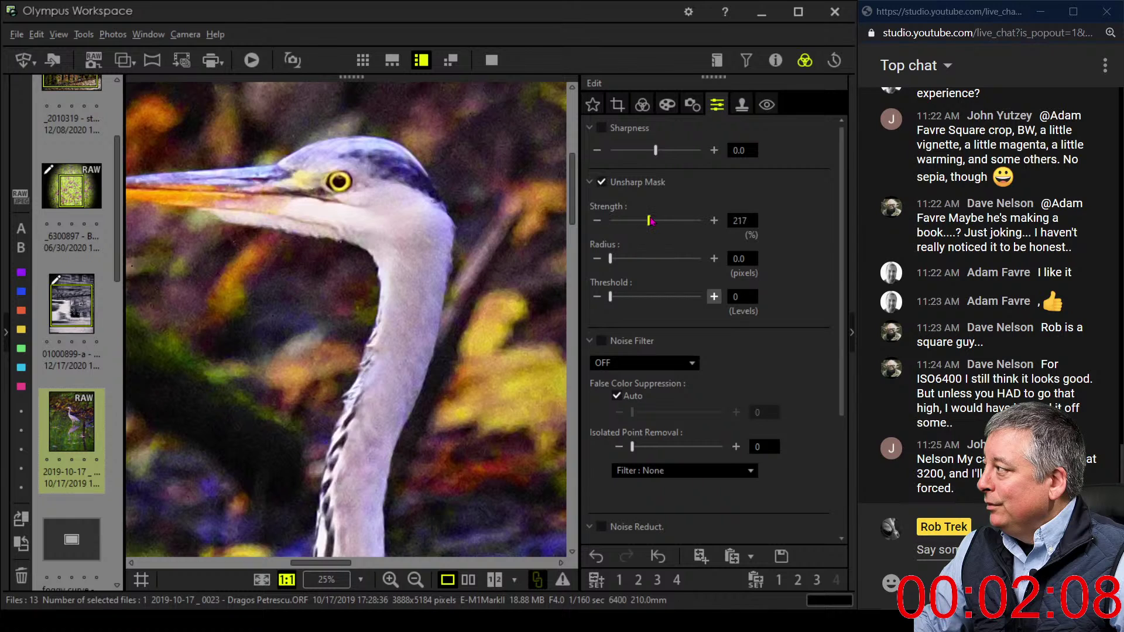
{"action": "left_click", "coordinate": [740, 260]}
{"action": "type", "text": "2"}
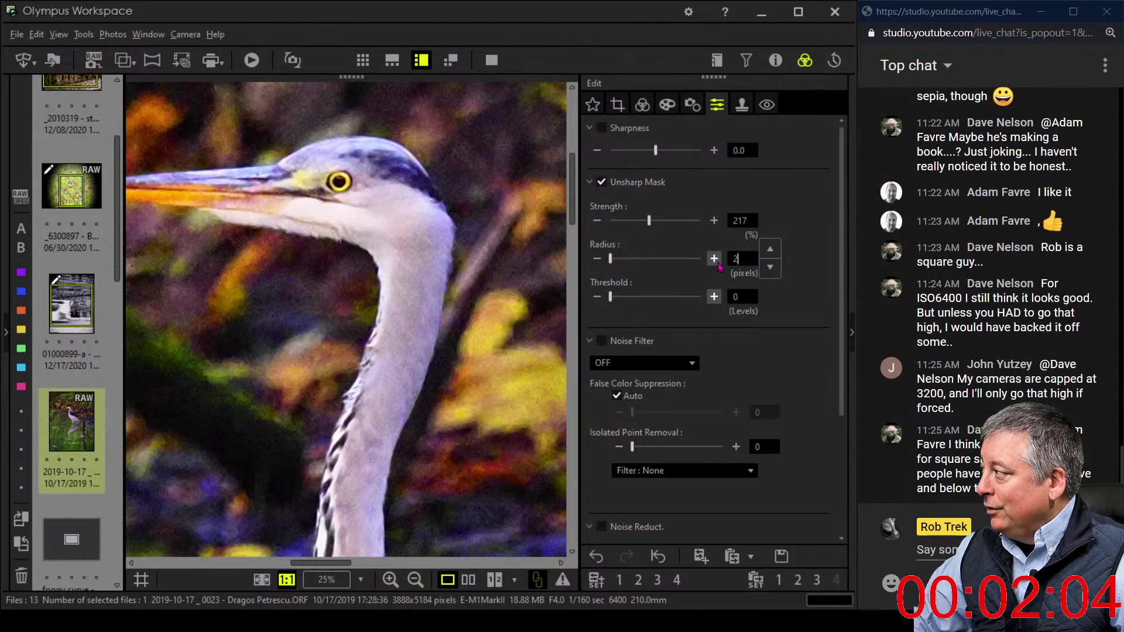
{"action": "key", "text": "Tab"}
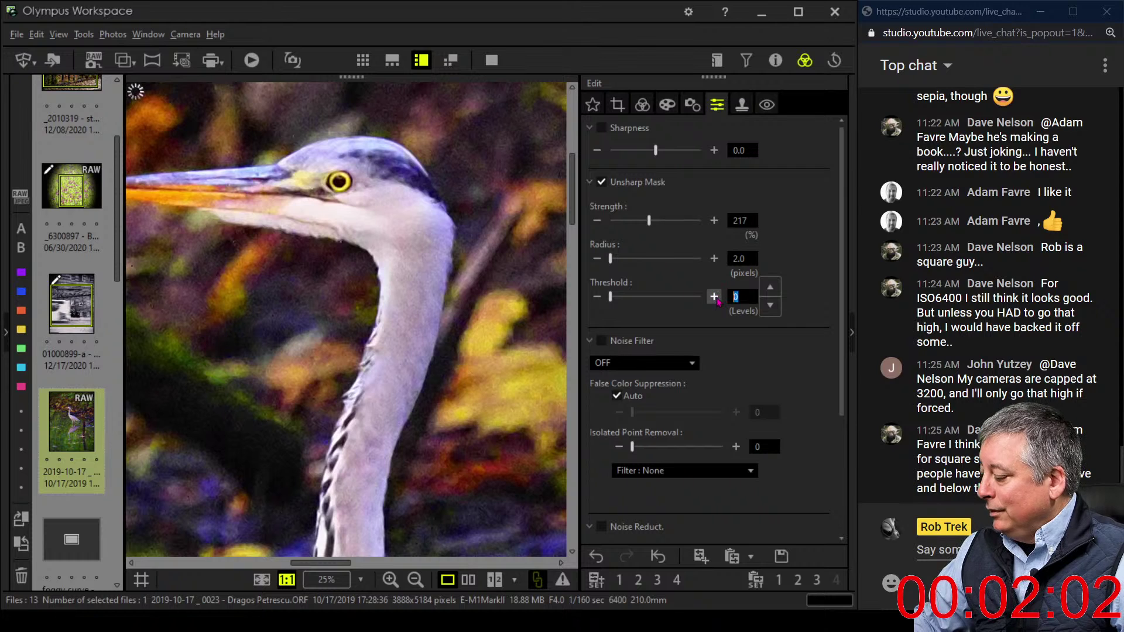
{"action": "type", "text": "25"}
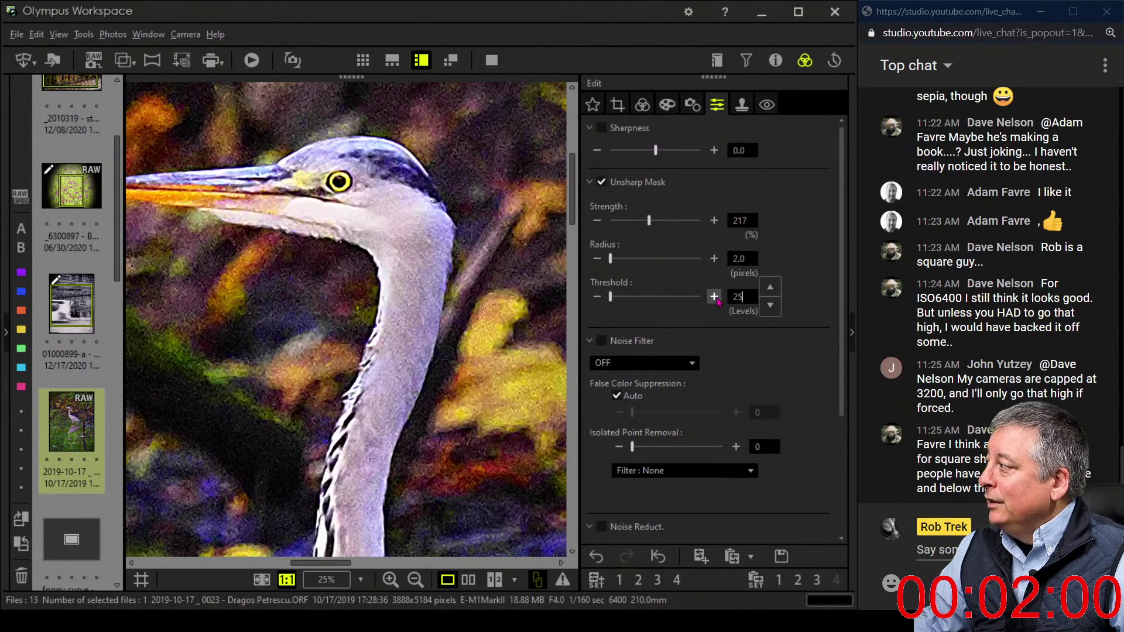
{"action": "key", "text": "Return"}
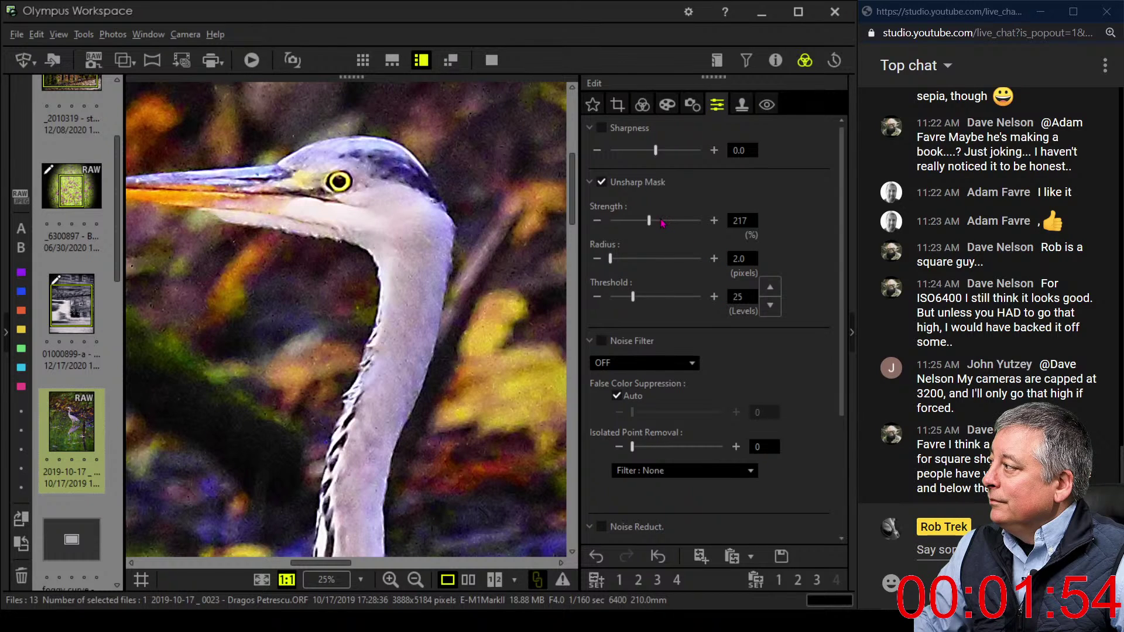
Raise the Unsharp Mask threshold to 30 levels and view the whole heron photo again
{"action": "left_click_drag", "start_coordinate": [744, 298], "coordinate": [724, 294]}
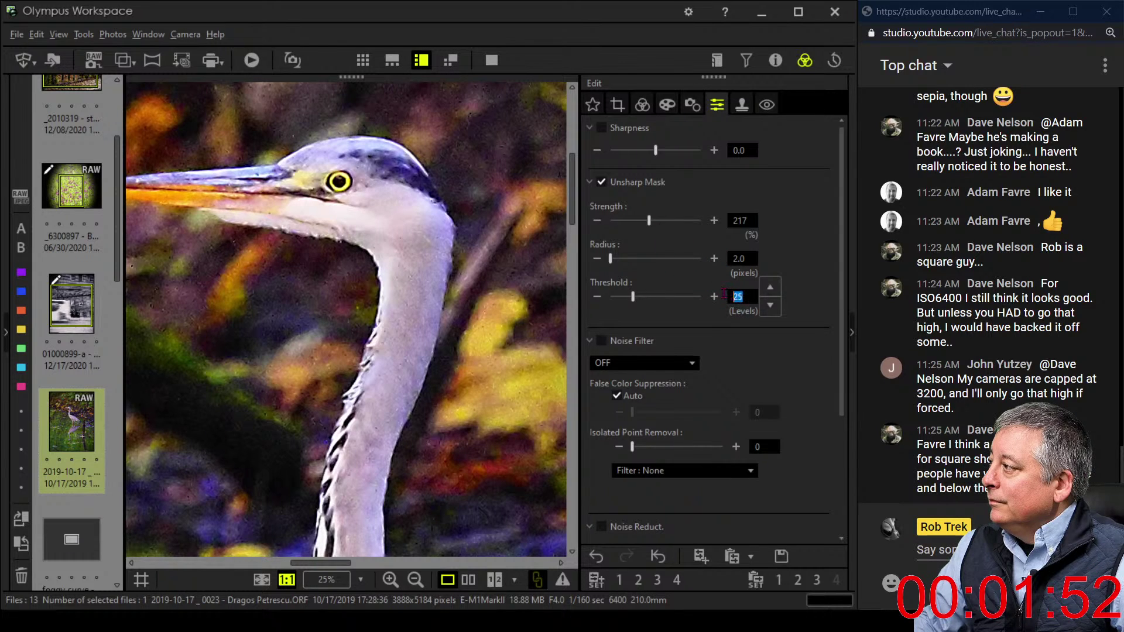
{"action": "type", "text": "30"}
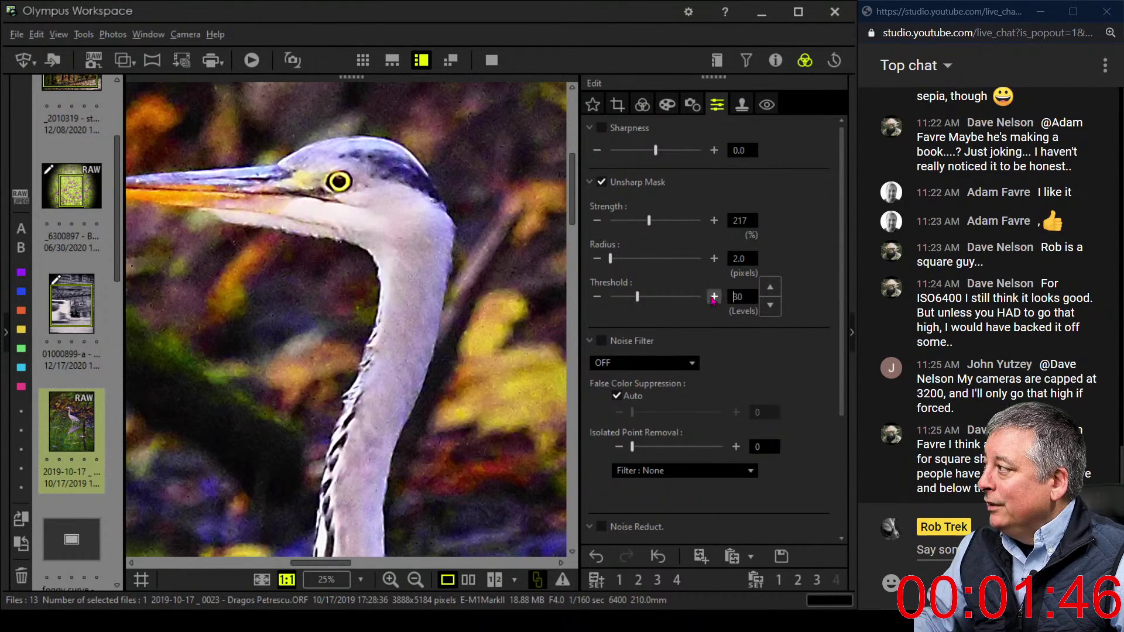
{"action": "left_click", "coordinate": [487, 299]}
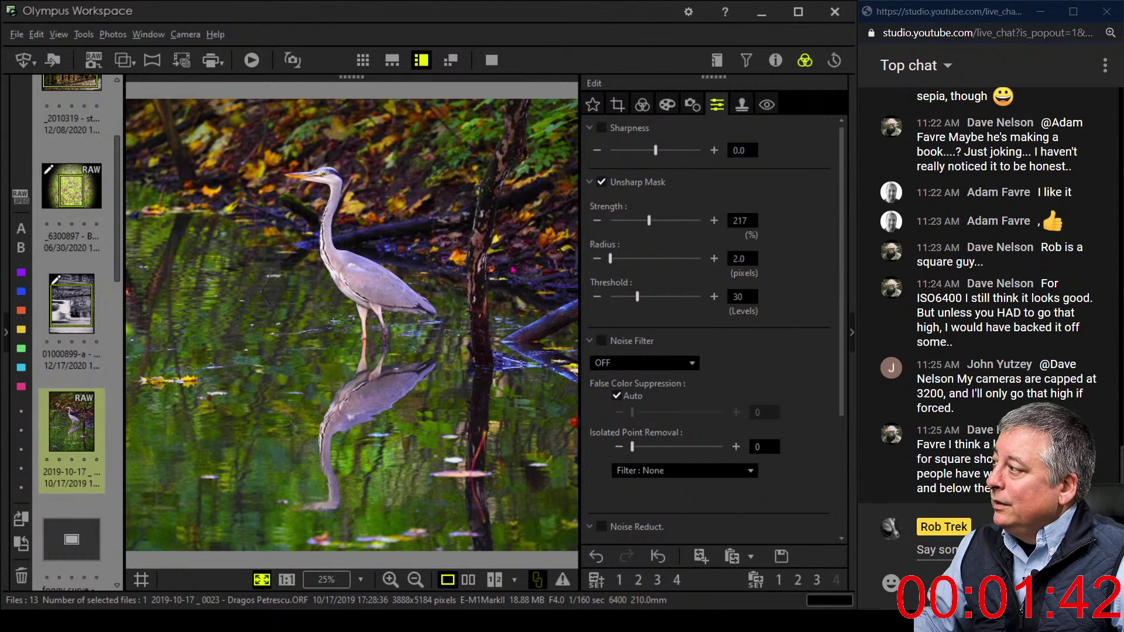
Set the heron photo's Dehaze to 100 and its Clarity to 39
{"action": "left_click", "coordinate": [642, 104]}
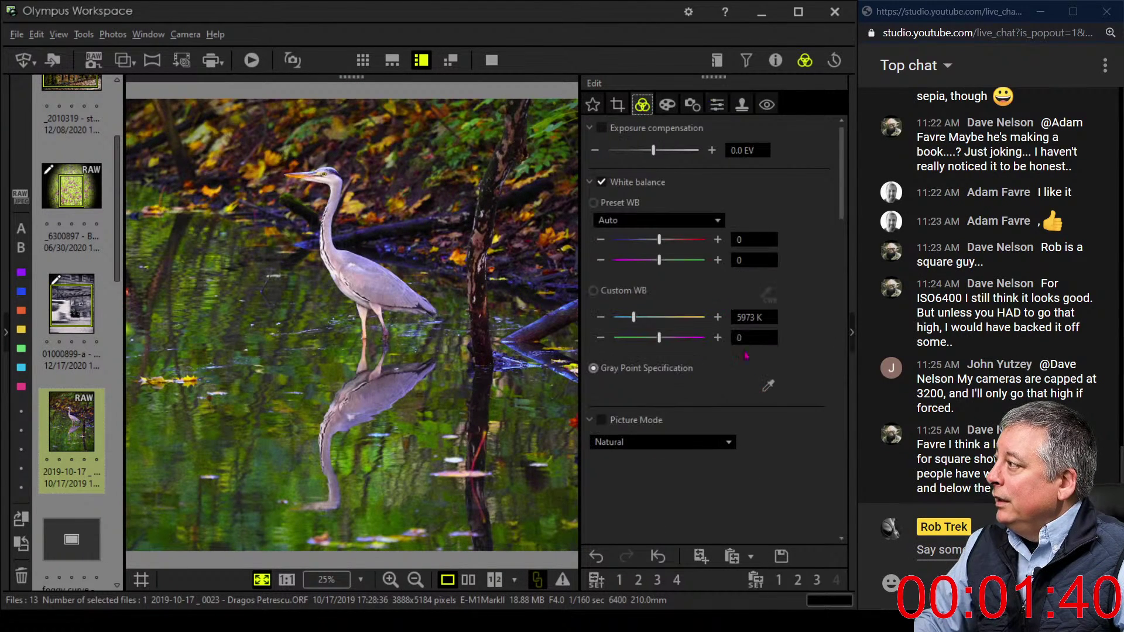
{"action": "scroll", "coordinate": [688, 451], "scroll_direction": "down", "scroll_amount": 10}
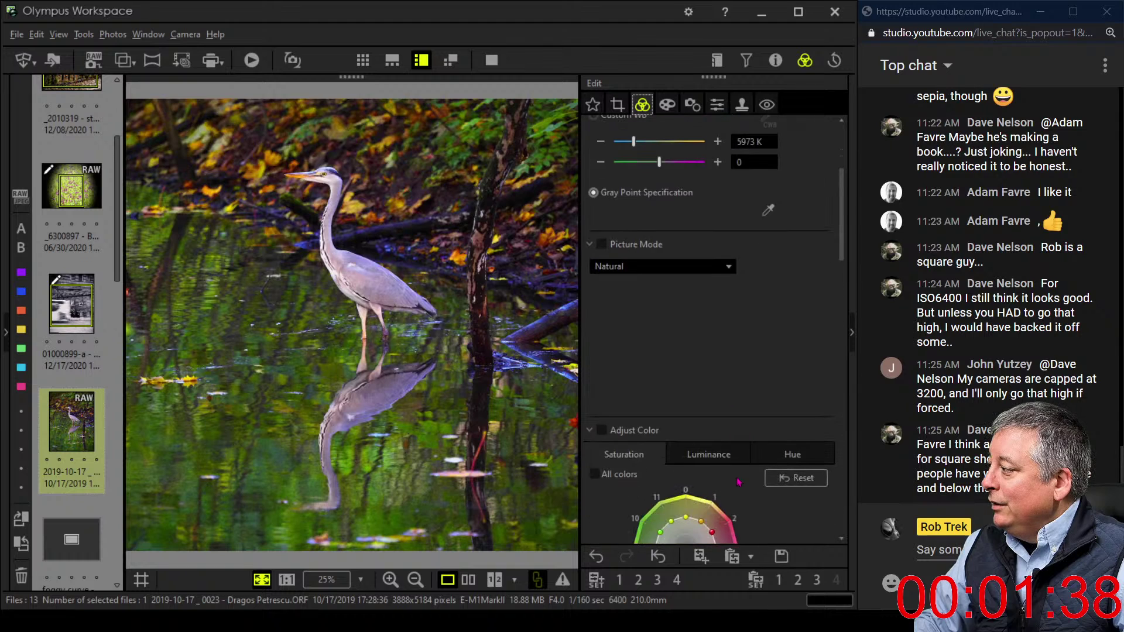
{"action": "scroll", "coordinate": [739, 477], "scroll_direction": "down", "scroll_amount": 5}
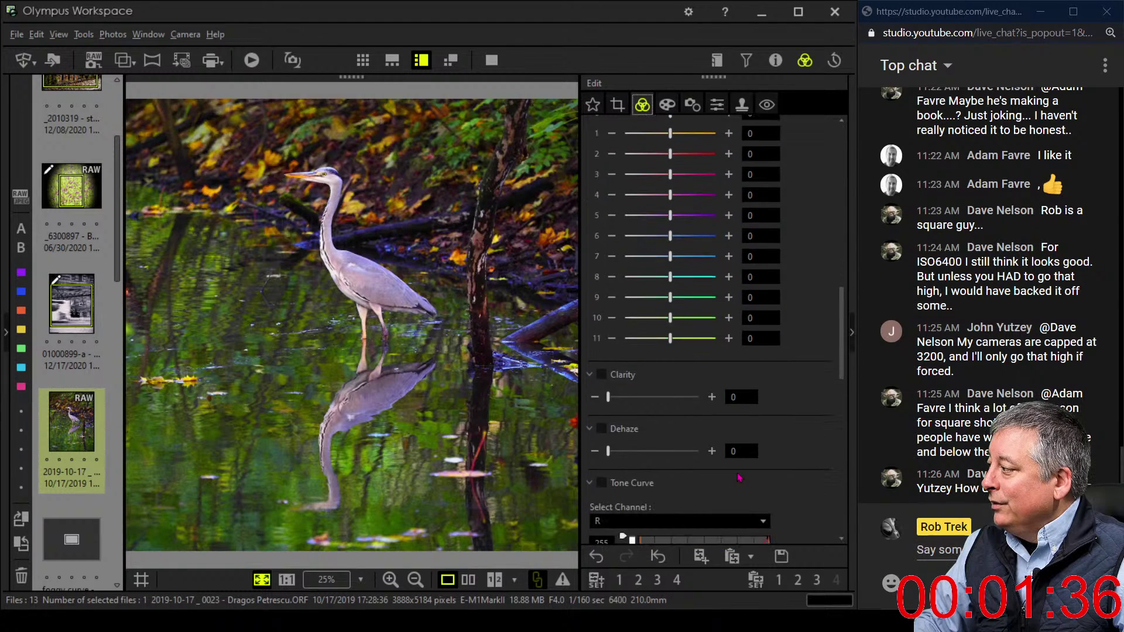
{"action": "left_click_drag", "start_coordinate": [614, 456], "coordinate": [624, 457]}
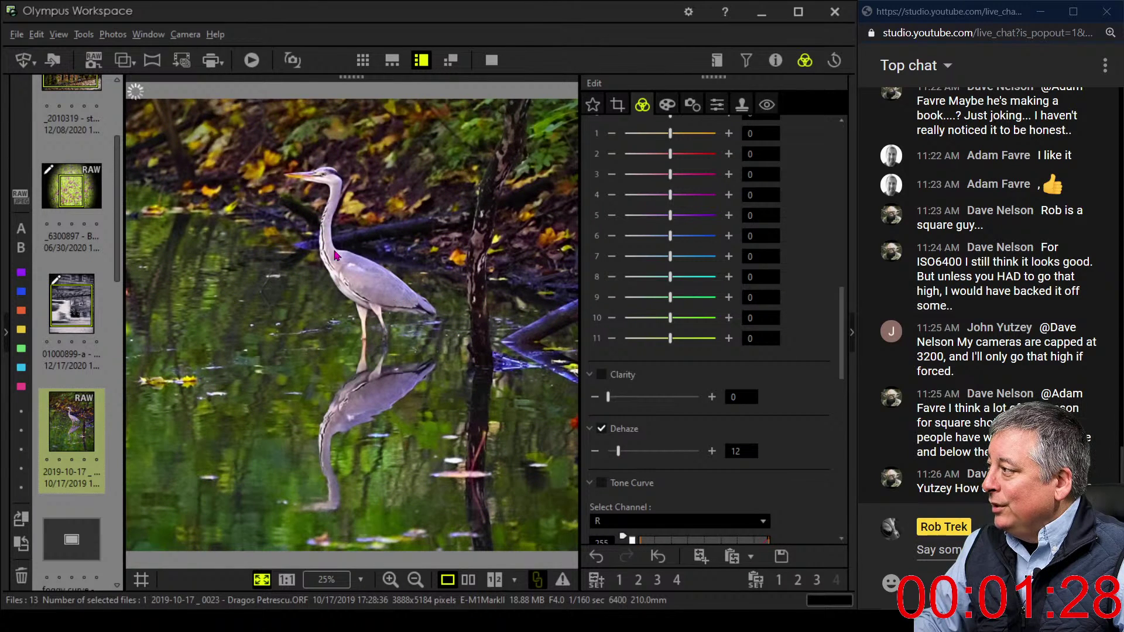
{"action": "left_click_drag", "start_coordinate": [618, 454], "coordinate": [636, 456]}
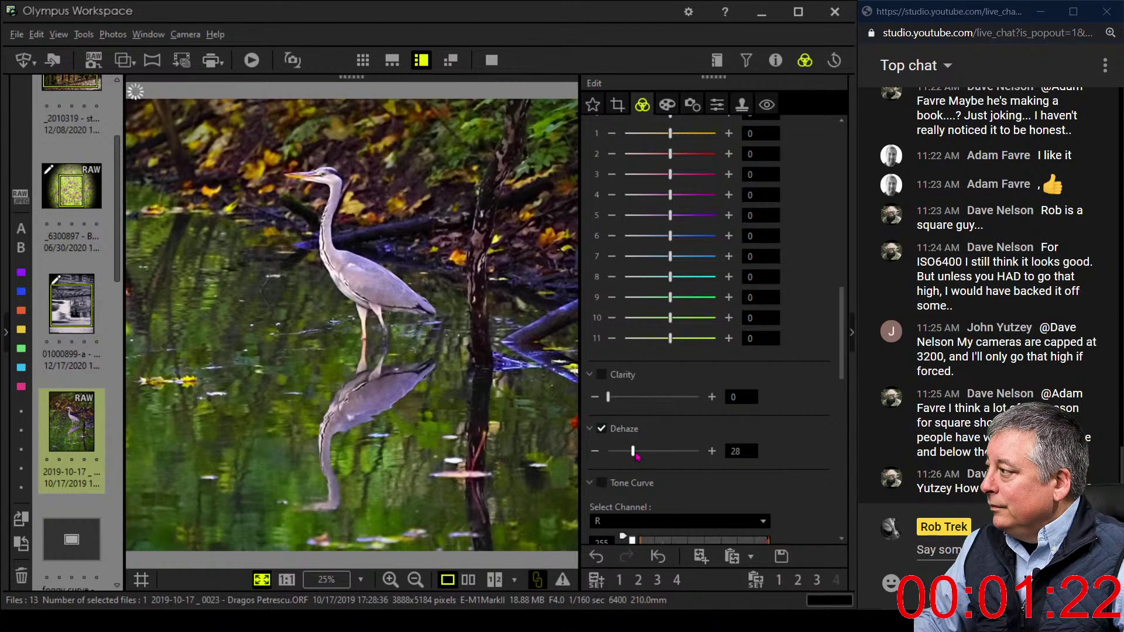
{"action": "left_click_drag", "start_coordinate": [636, 453], "coordinate": [655, 456]}
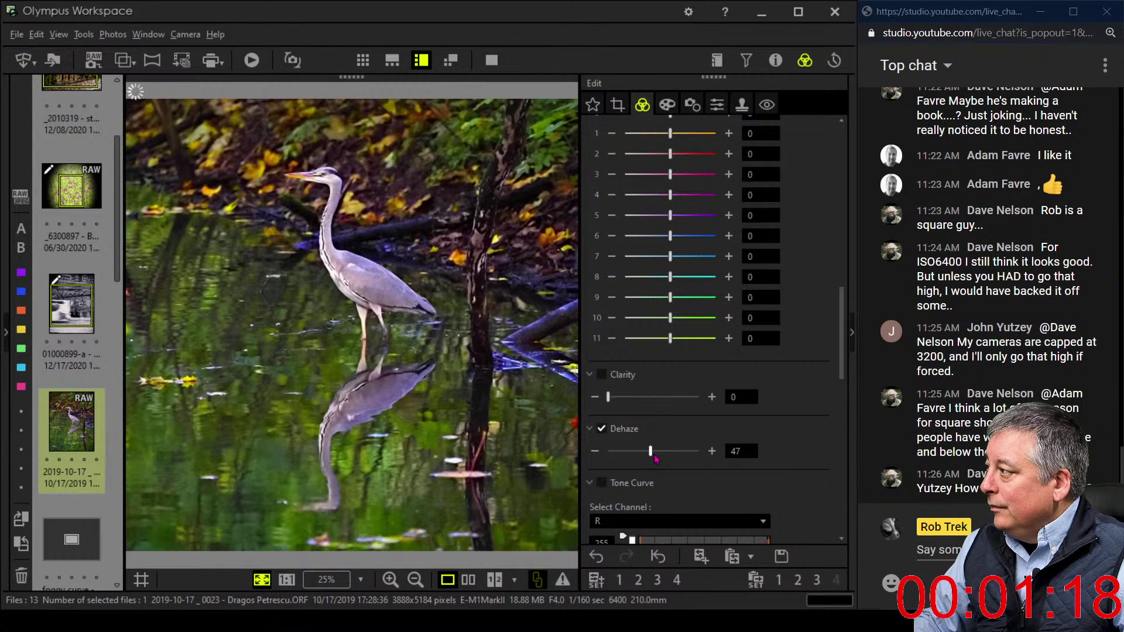
{"action": "left_click_drag", "start_coordinate": [653, 455], "coordinate": [675, 455]}
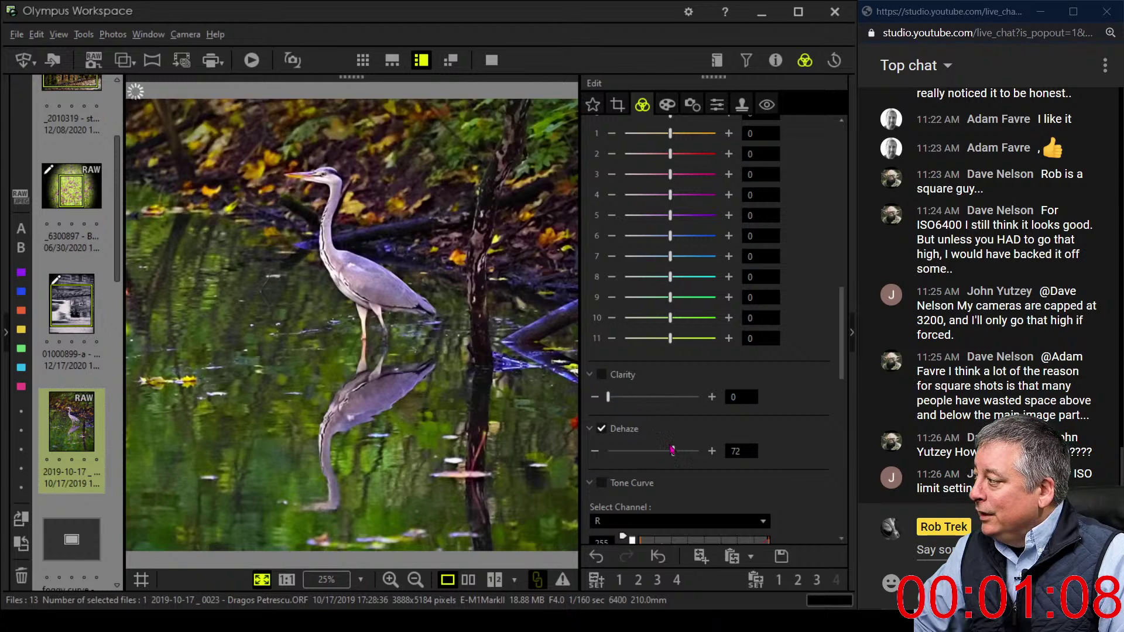
{"action": "left_click_drag", "start_coordinate": [673, 451], "coordinate": [710, 454]}
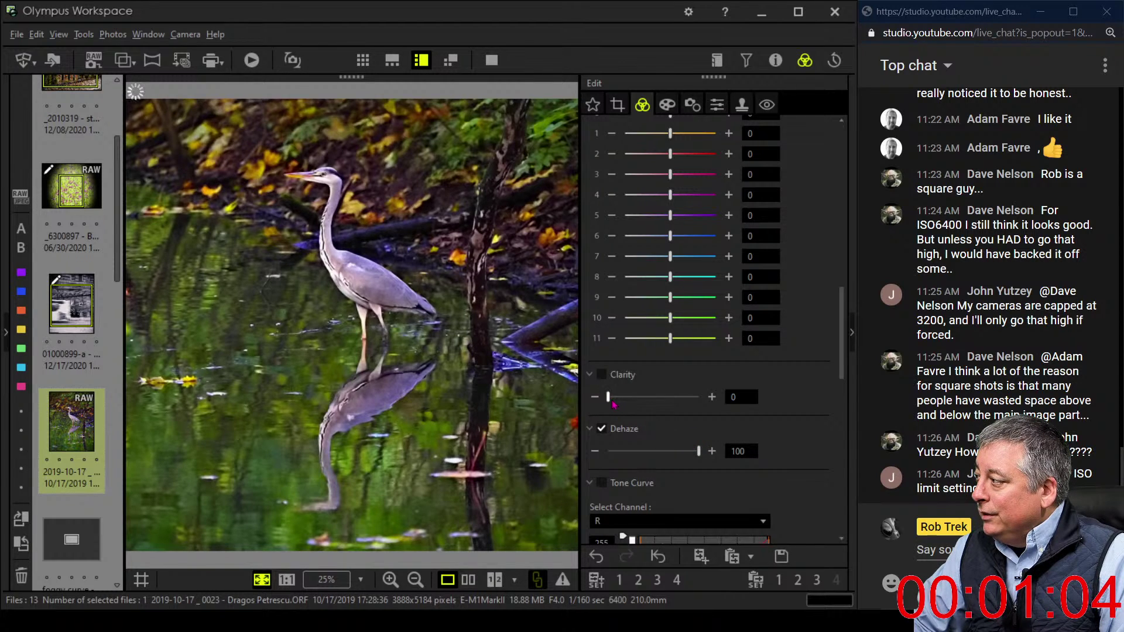
{"action": "left_click_drag", "start_coordinate": [610, 402], "coordinate": [628, 404]}
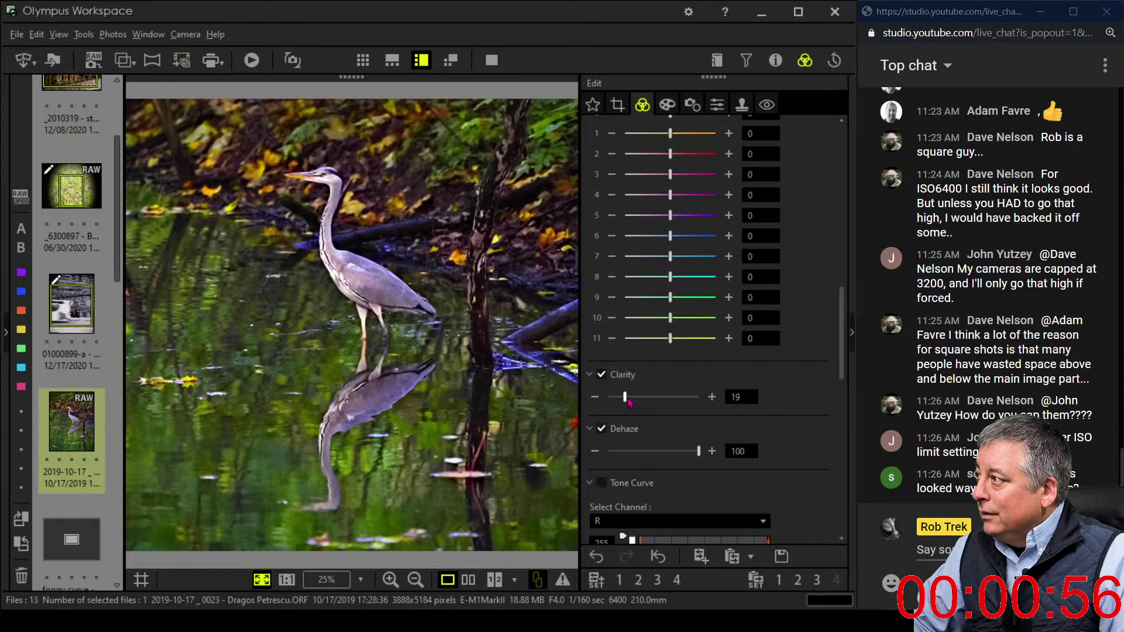
{"action": "left_click_drag", "start_coordinate": [628, 402], "coordinate": [647, 402]}
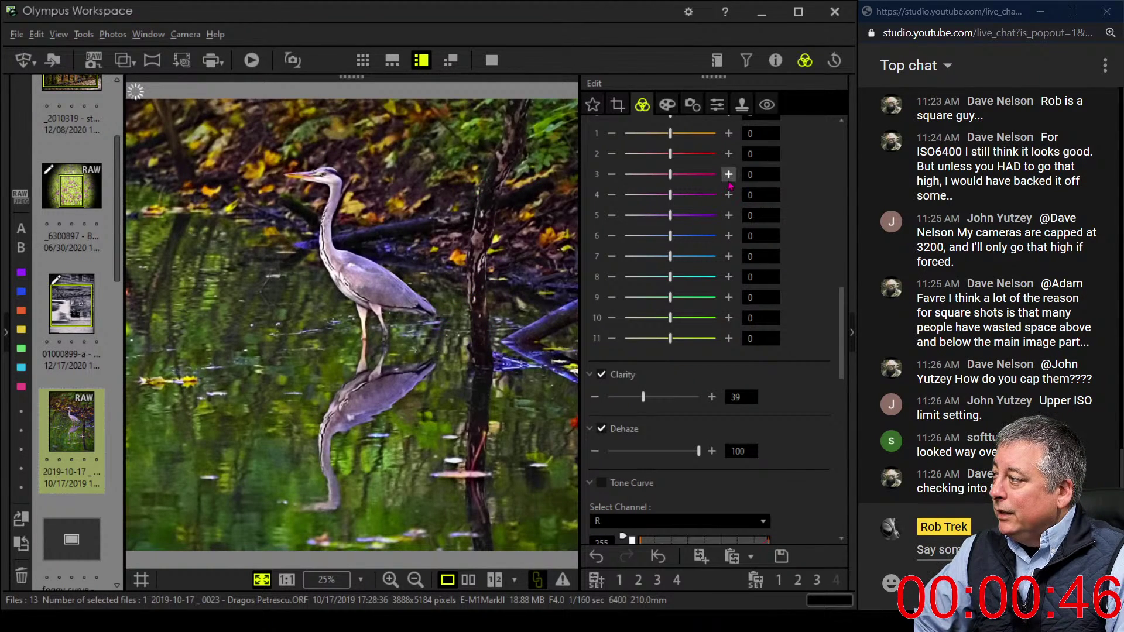
Lower the heron photo's overall saturation
{"action": "left_click_drag", "start_coordinate": [841, 321], "coordinate": [858, 481]}
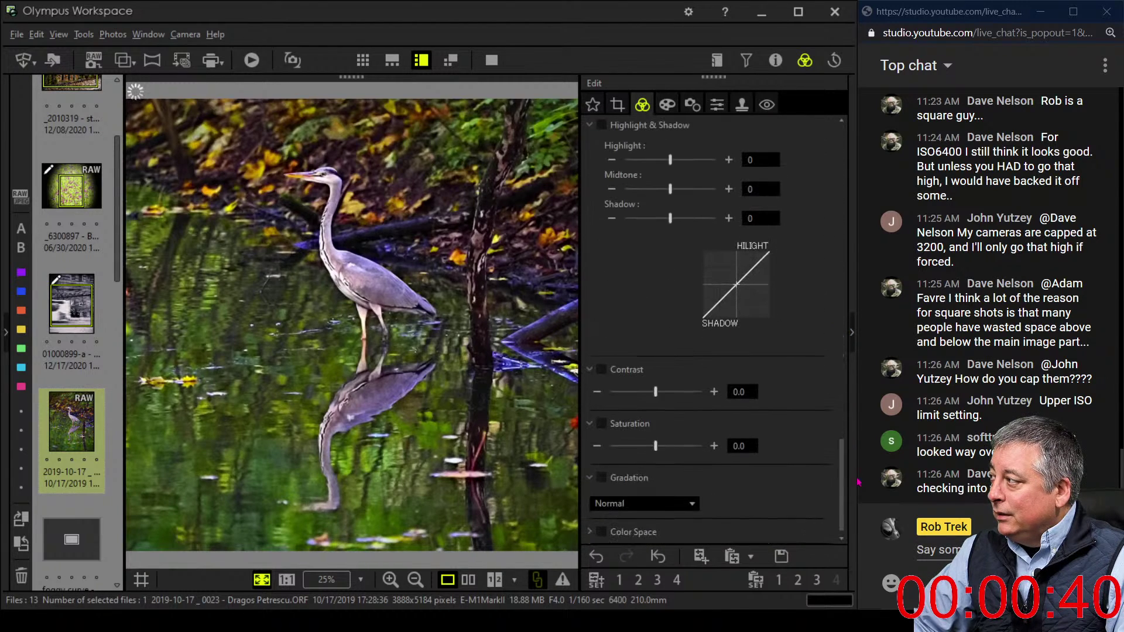
{"action": "left_click_drag", "start_coordinate": [655, 446], "coordinate": [609, 446]}
{"action": "left_click_drag", "start_coordinate": [841, 483], "coordinate": [835, 400]}
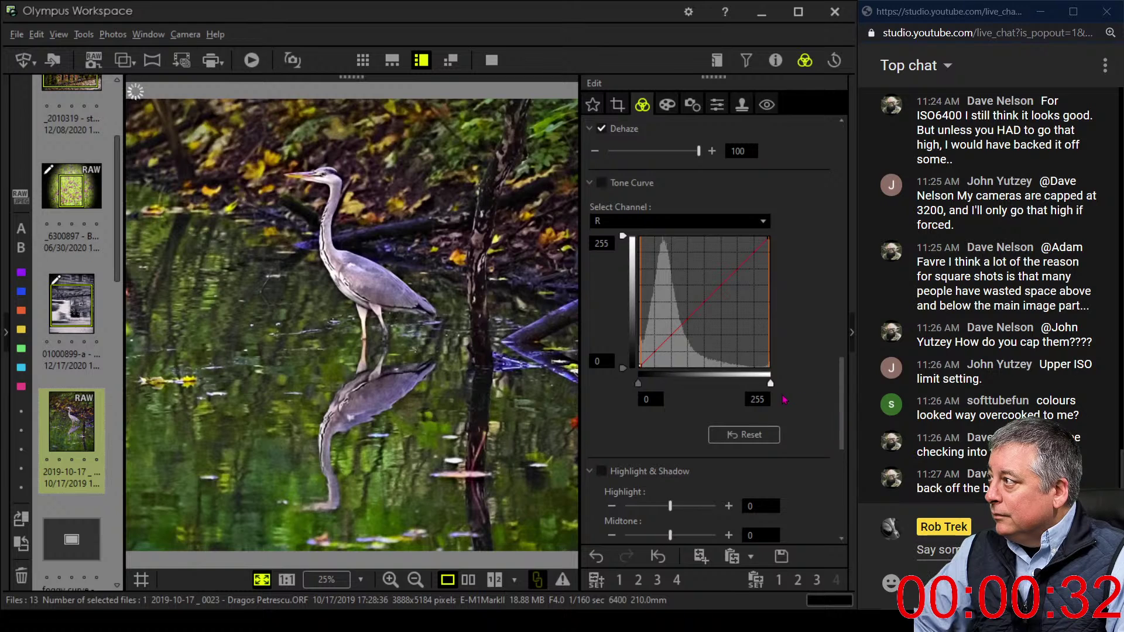
Straighten the heron photo's square crop with a tilt adjustment of -0.6
{"action": "left_click", "coordinate": [616, 106]}
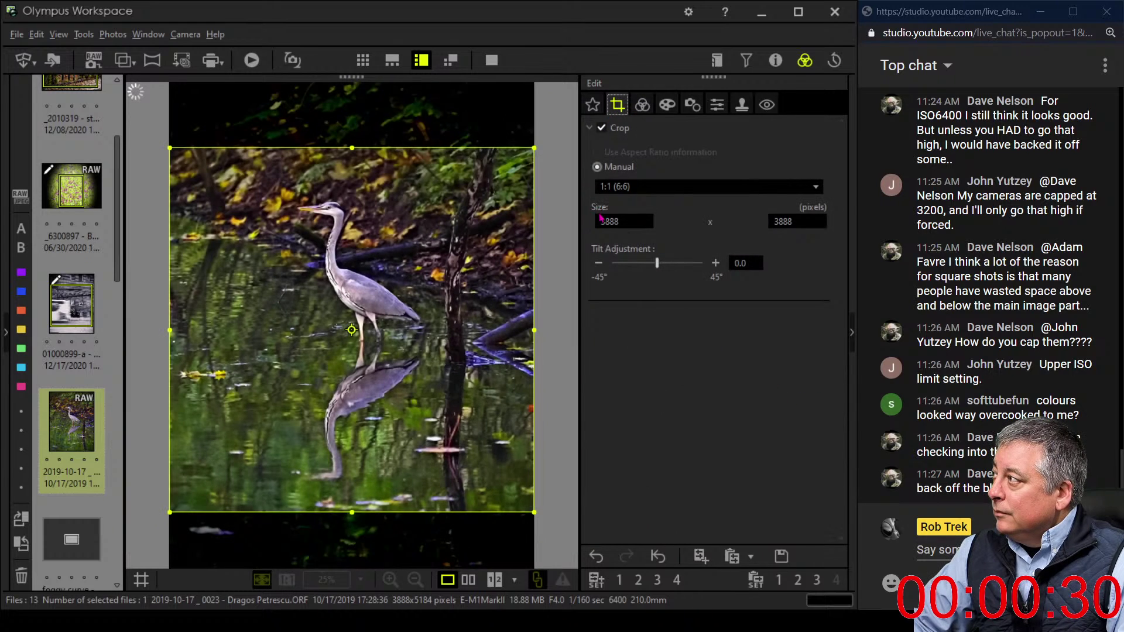
{"action": "left_click", "coordinate": [598, 262]}
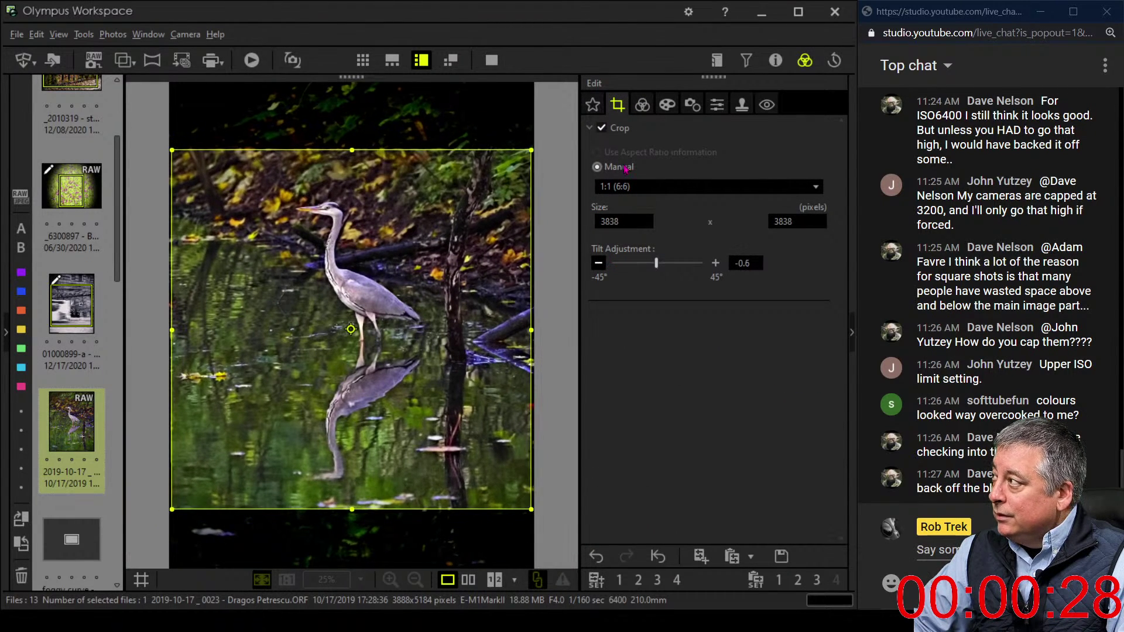
{"action": "left_click", "coordinate": [641, 106]}
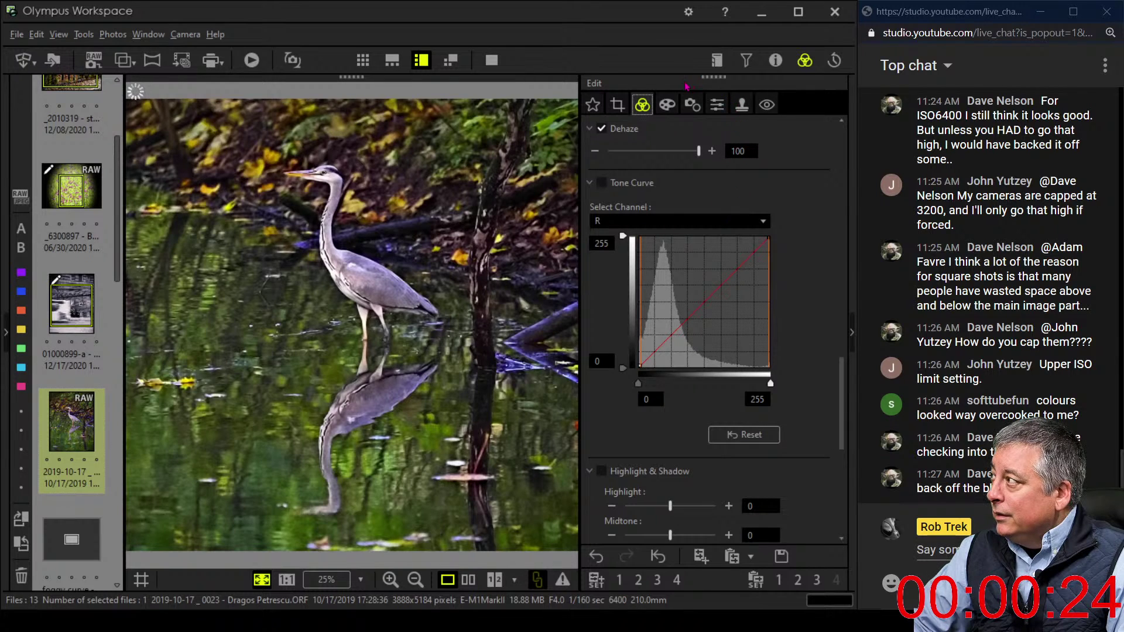
Darken the heron photo's edges further with a stronger negative vignetting adjustment
{"action": "left_click", "coordinate": [667, 105]}
{"action": "left_click_drag", "start_coordinate": [645, 406], "coordinate": [633, 406]}
{"action": "left_click", "coordinate": [642, 105]}
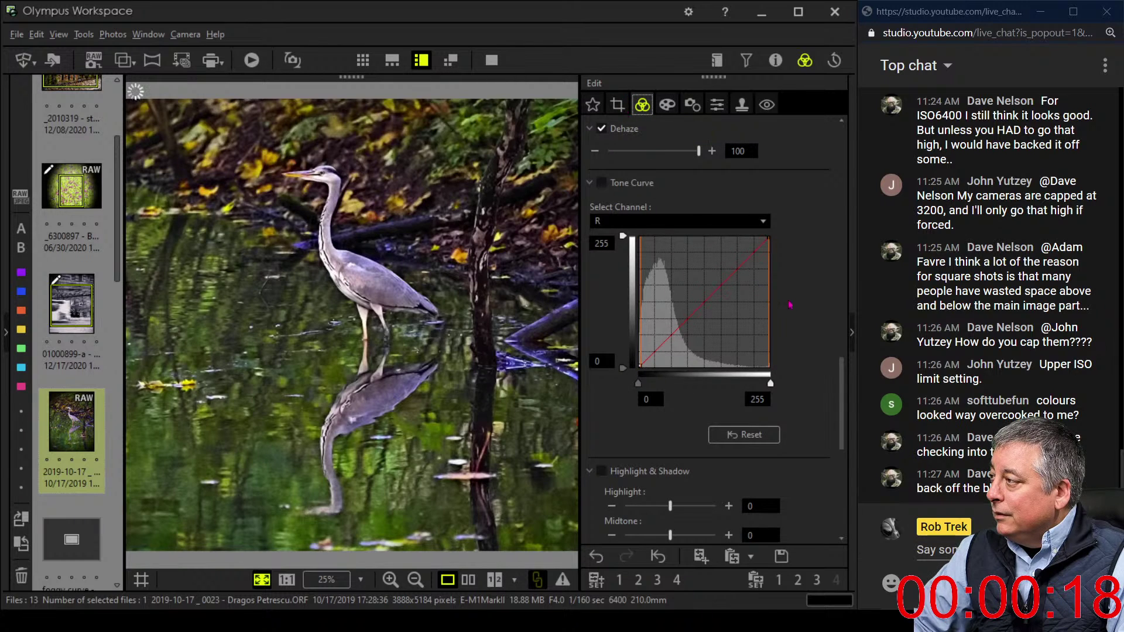
{"action": "scroll", "coordinate": [799, 305], "scroll_direction": "up", "scroll_amount": 1}
{"action": "scroll", "coordinate": [799, 305], "scroll_direction": "up", "scroll_amount": 1}
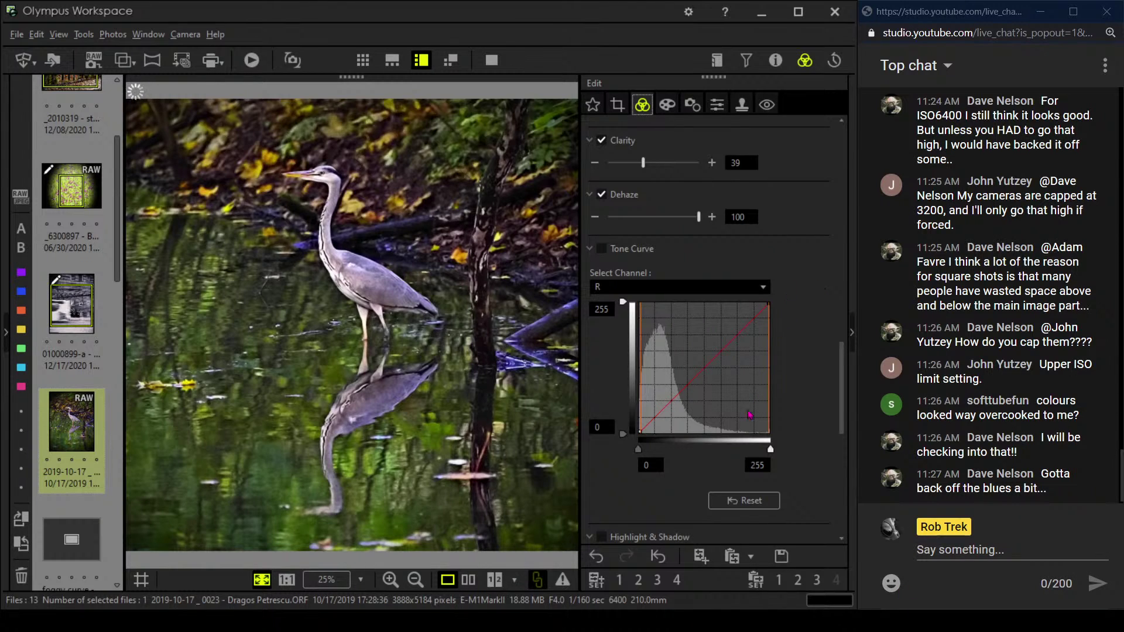
Compare the original and edited heron photo side by side, in close-up and as a whole, and return to the single view
{"action": "left_click", "coordinate": [471, 579]}
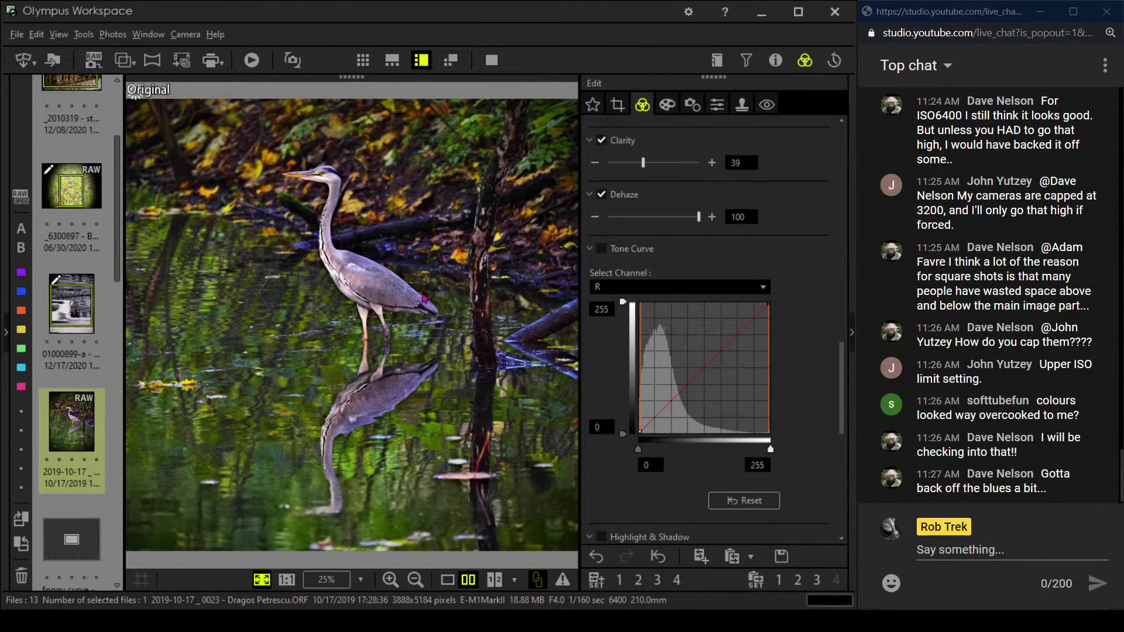
{"action": "left_click", "coordinate": [491, 60]}
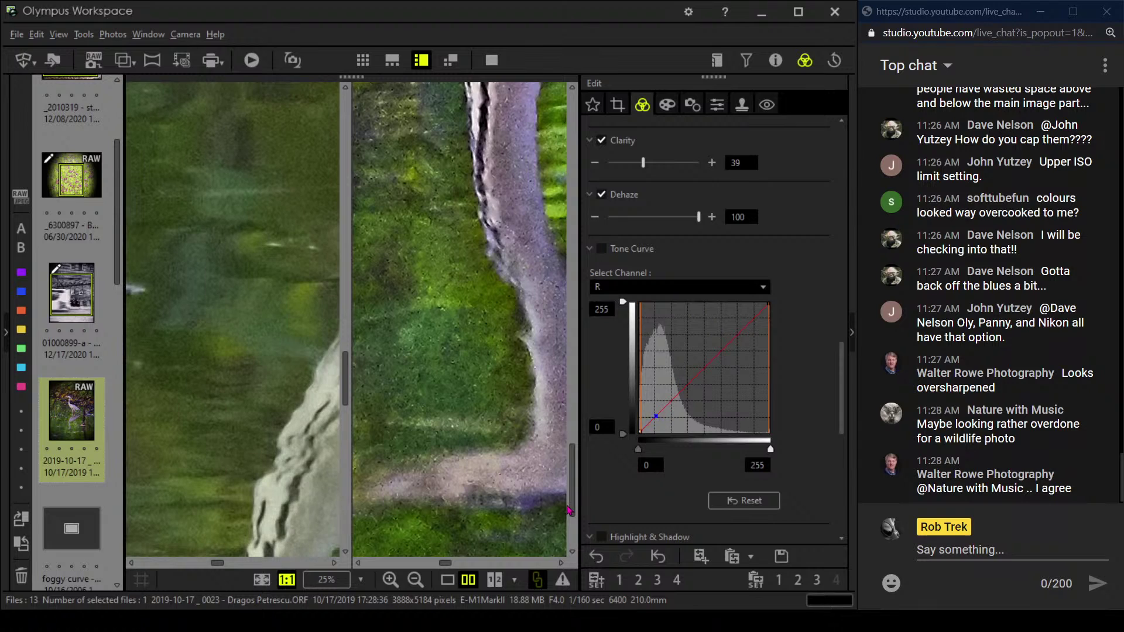
{"action": "left_click", "coordinate": [261, 579]}
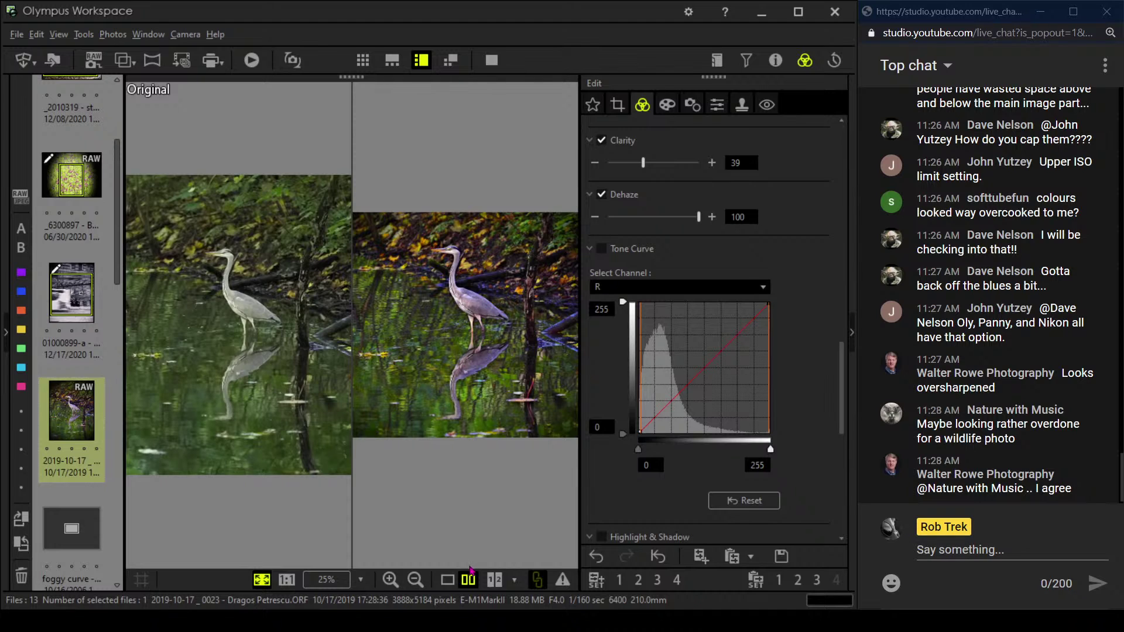
{"action": "left_click", "coordinate": [453, 581]}
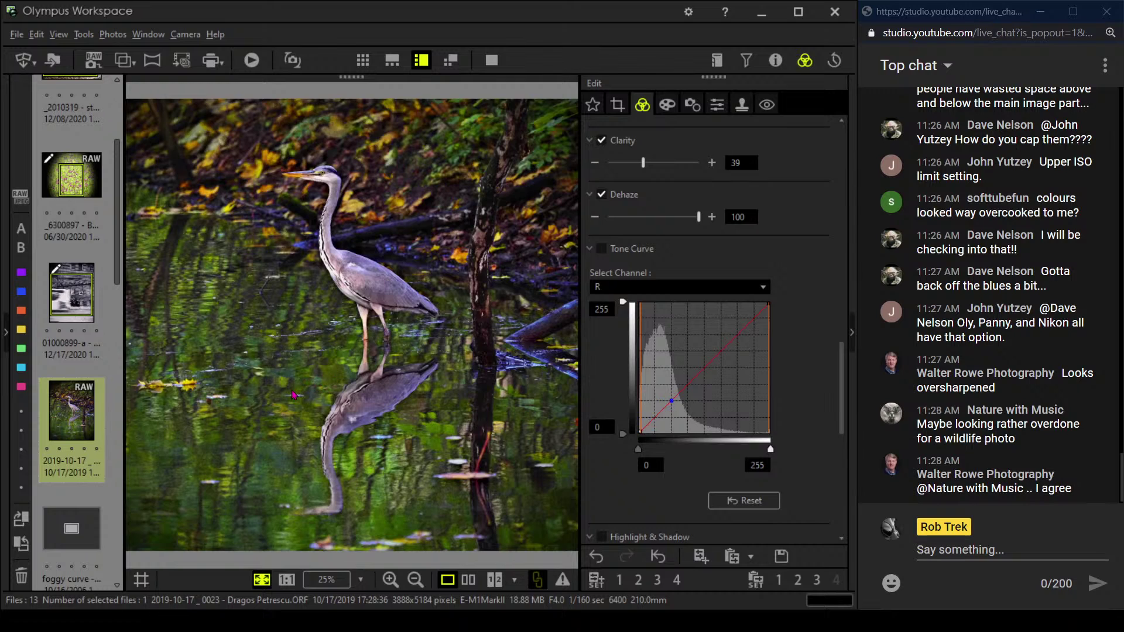
Select the foggy curve TIFF photo and rate it one star
{"action": "scroll", "coordinate": [116, 375], "scroll_direction": "down", "scroll_amount": 3}
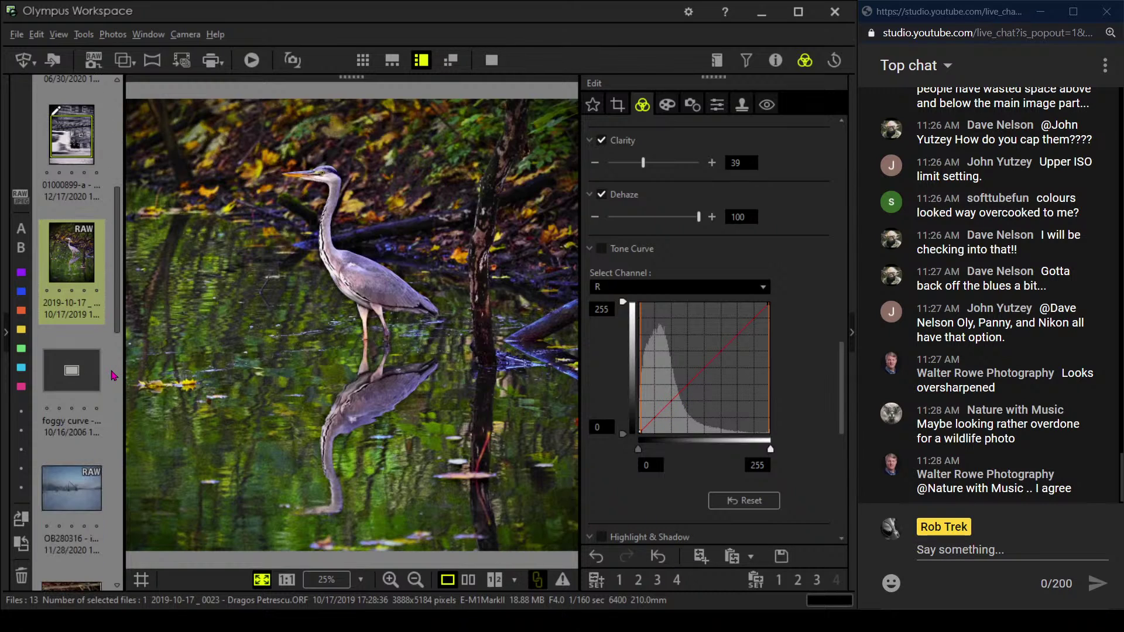
{"action": "left_click", "coordinate": [96, 375]}
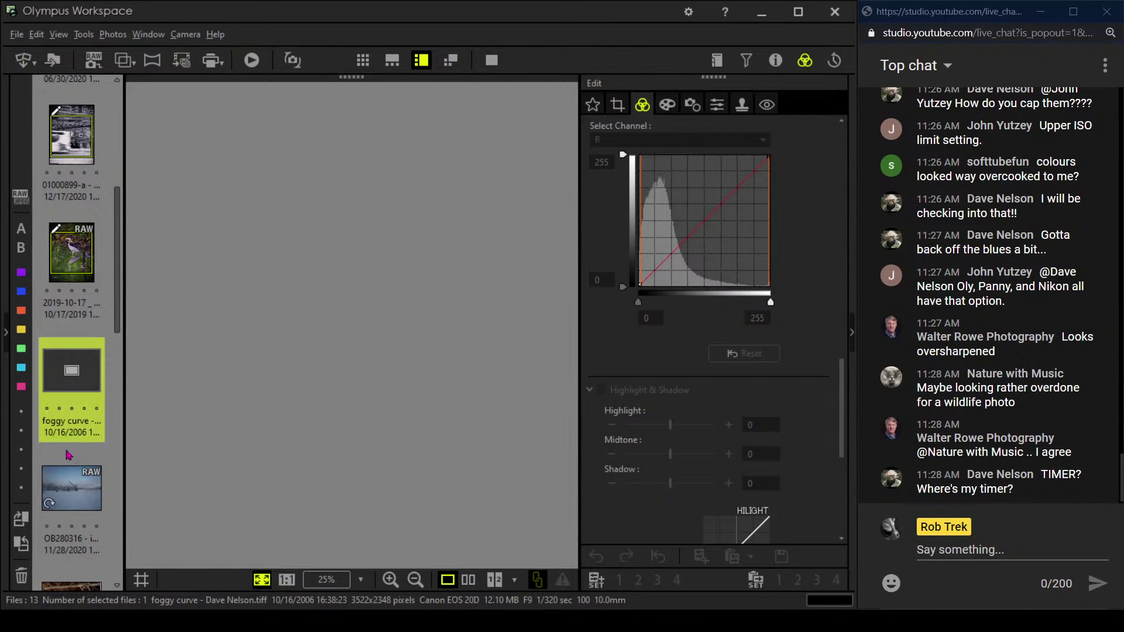
{"action": "left_click", "coordinate": [47, 408]}
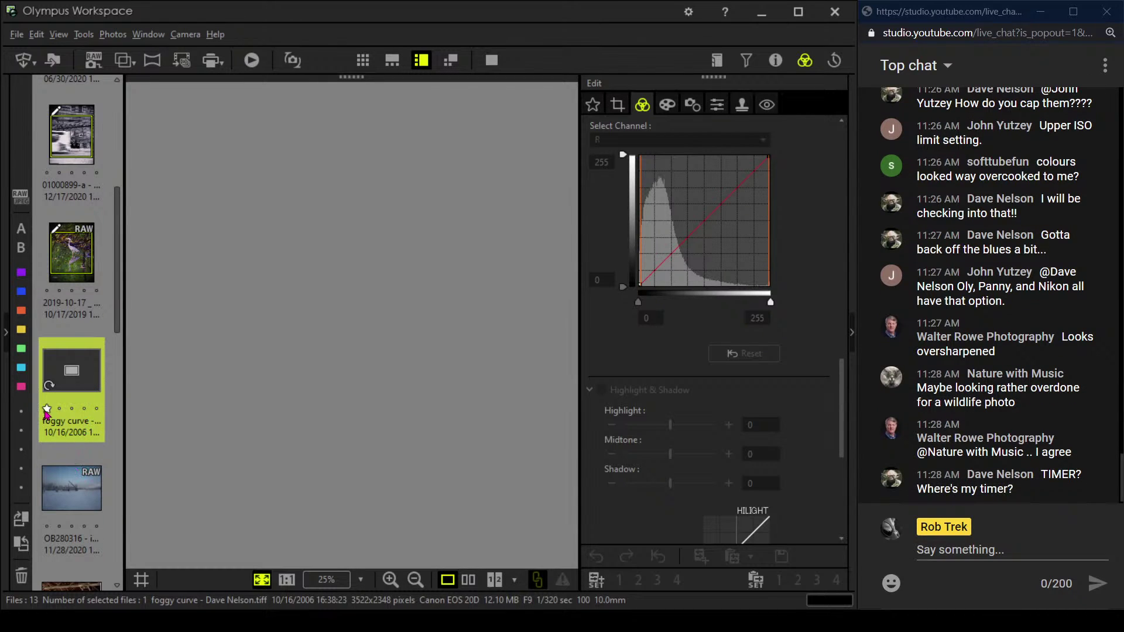
Open the RAW snowy crane photo OB280316 and review its Exif data and shooting details
{"action": "left_click", "coordinate": [98, 497]}
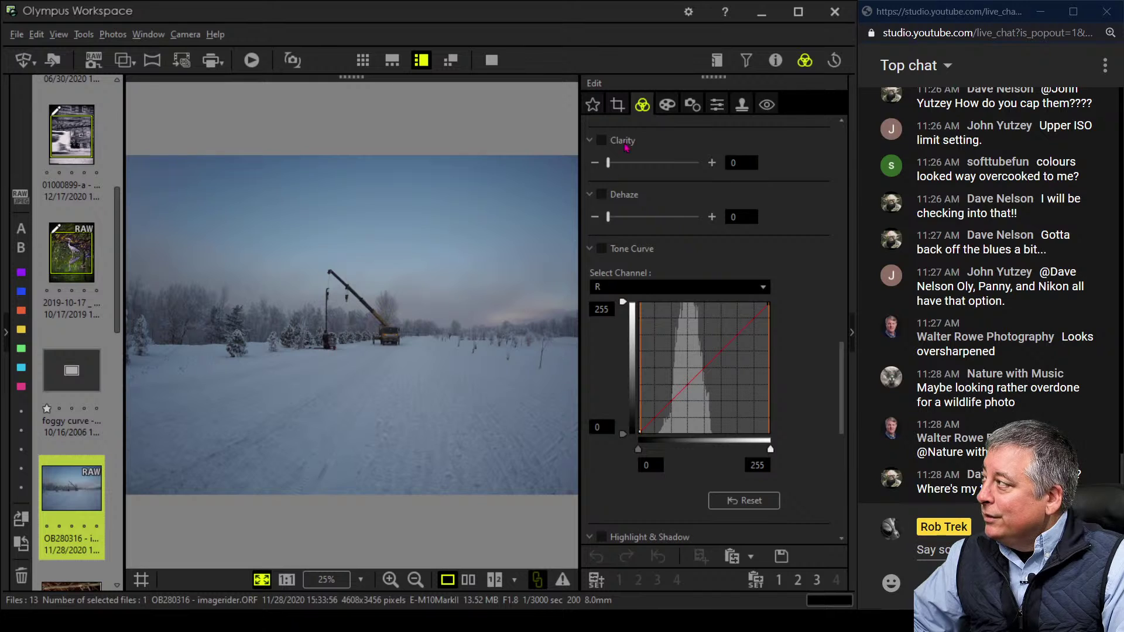
{"action": "left_click", "coordinate": [775, 60]}
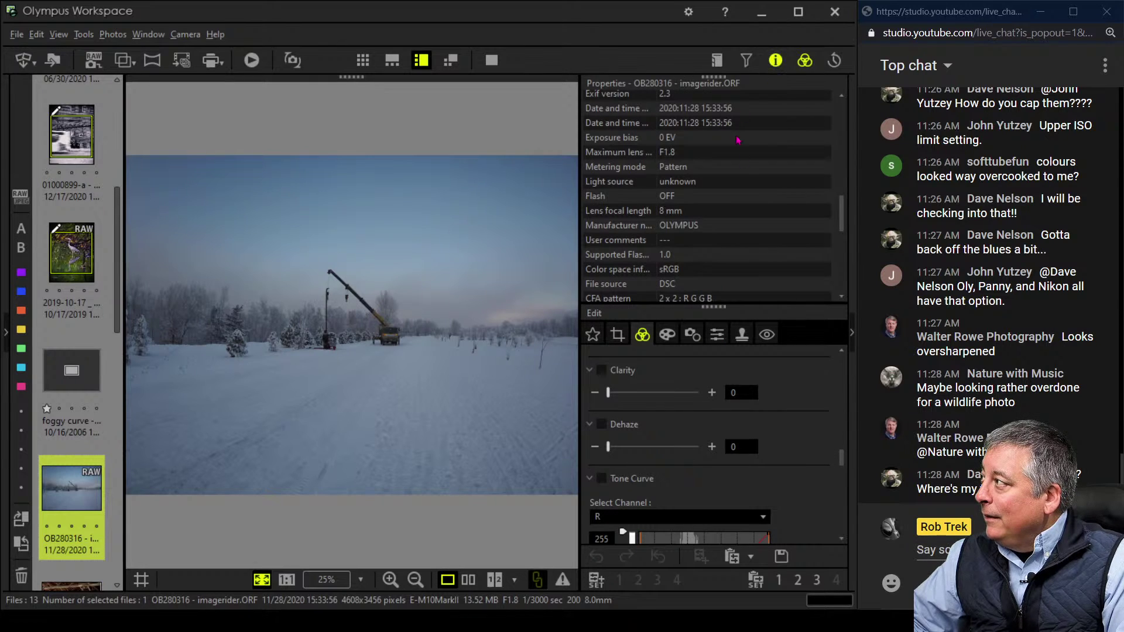
{"action": "scroll", "coordinate": [744, 164], "scroll_direction": "up", "scroll_amount": 10}
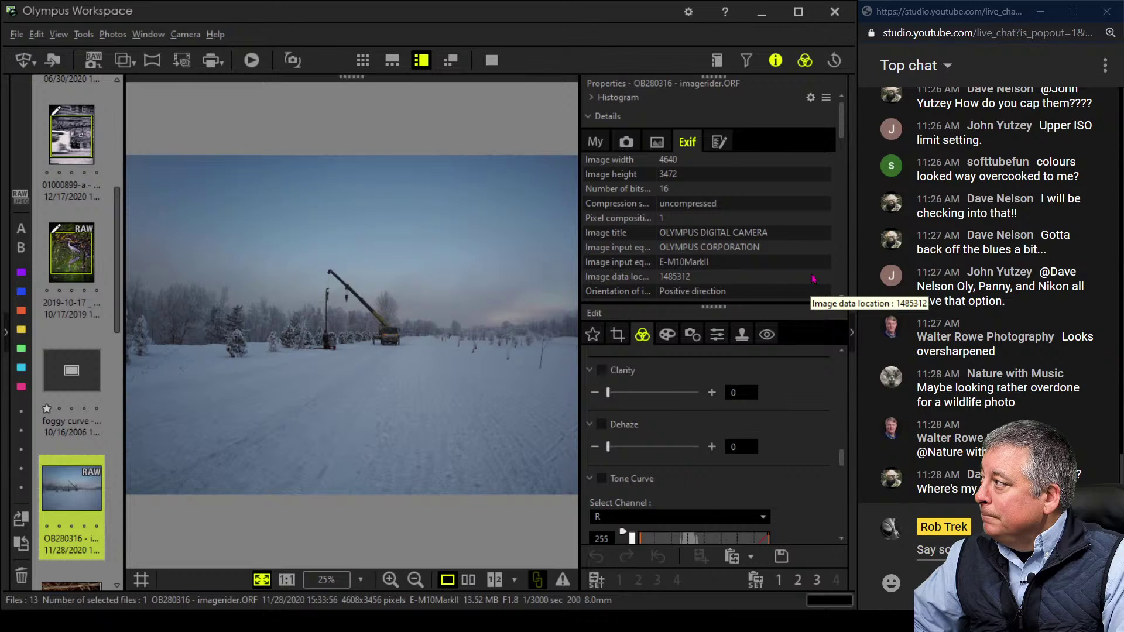
{"action": "left_click", "coordinate": [603, 143]}
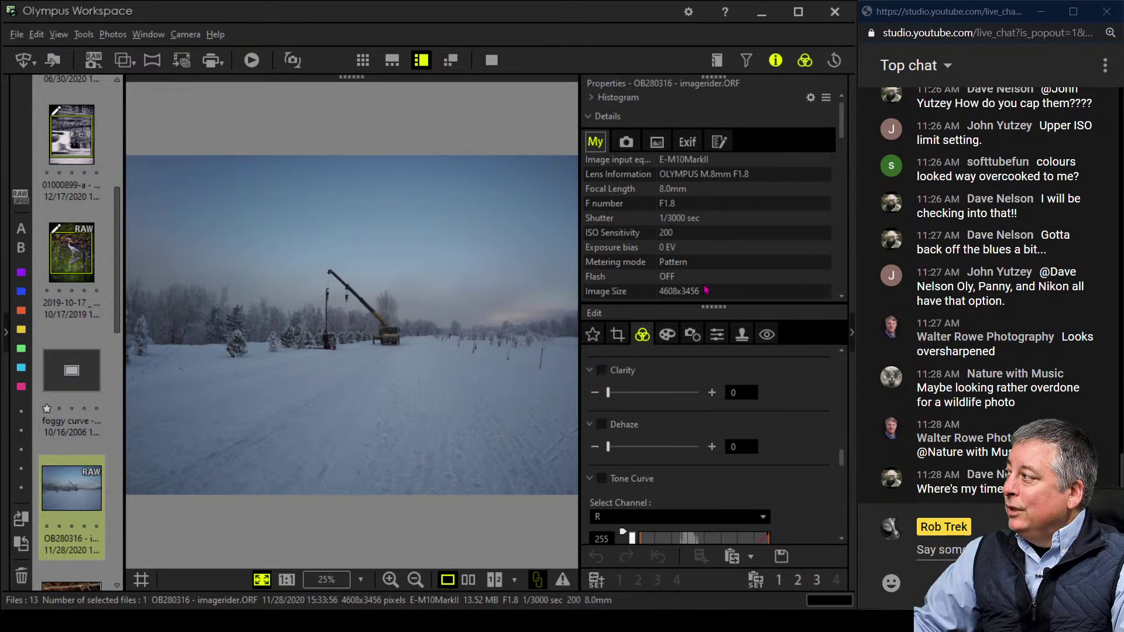
{"action": "left_click", "coordinate": [689, 142]}
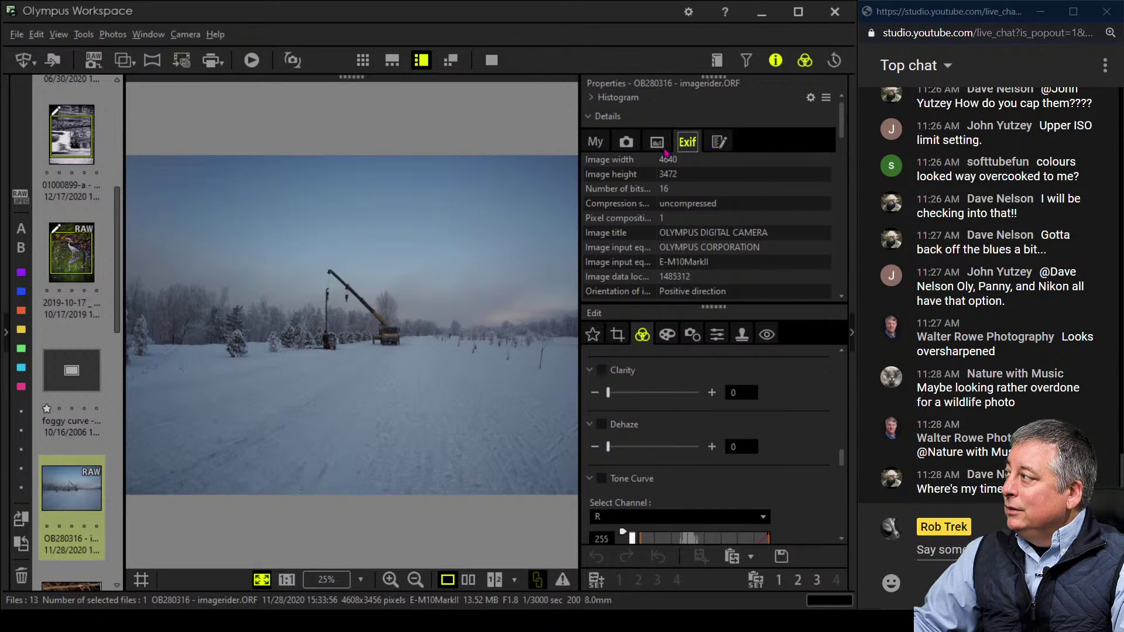
{"action": "left_click", "coordinate": [776, 60]}
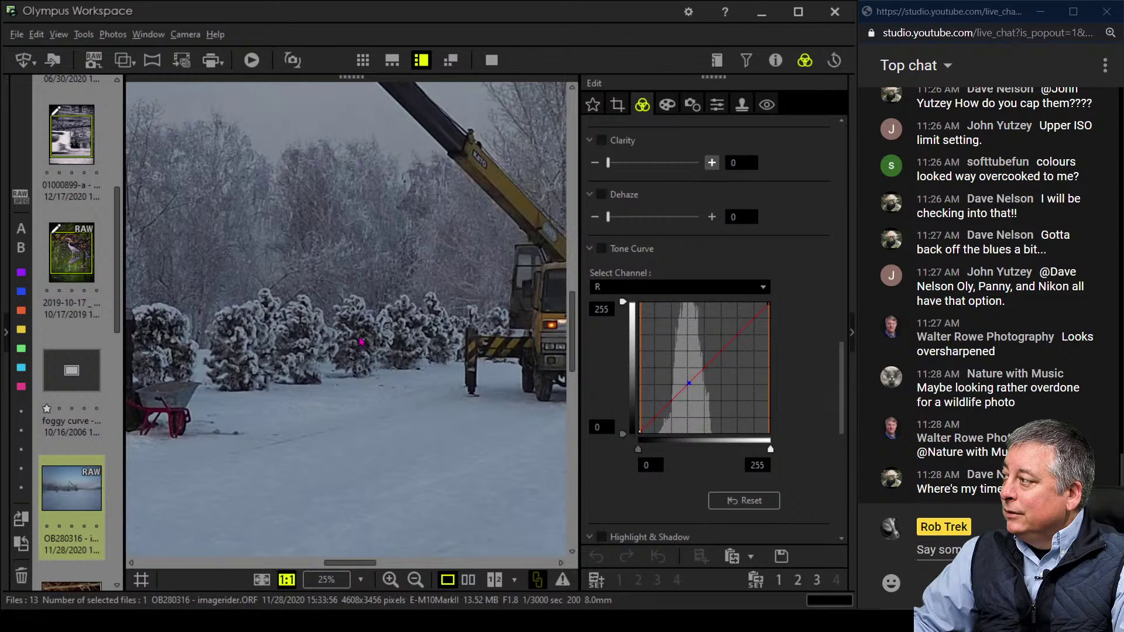
Inspect the crane truck and snowy trees at full size, and return to the whole-photo view
{"action": "left_click_drag", "start_coordinate": [360, 341], "coordinate": [311, 358]}
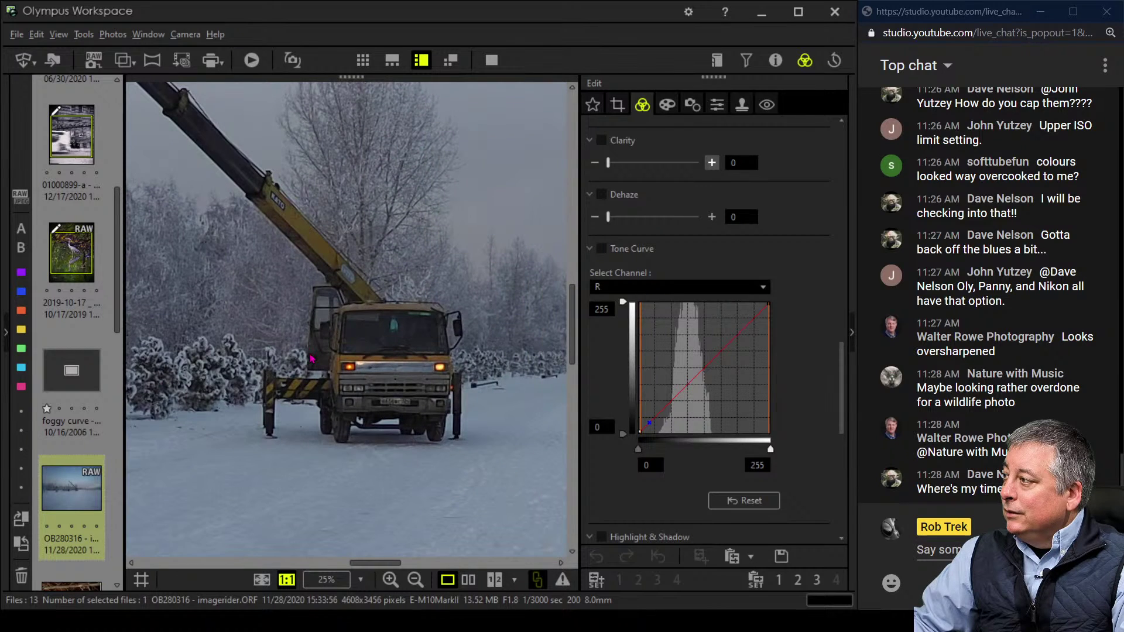
{"action": "double_click", "coordinate": [311, 358]}
{"action": "left_click_drag", "start_coordinate": [321, 351], "coordinate": [322, 351]}
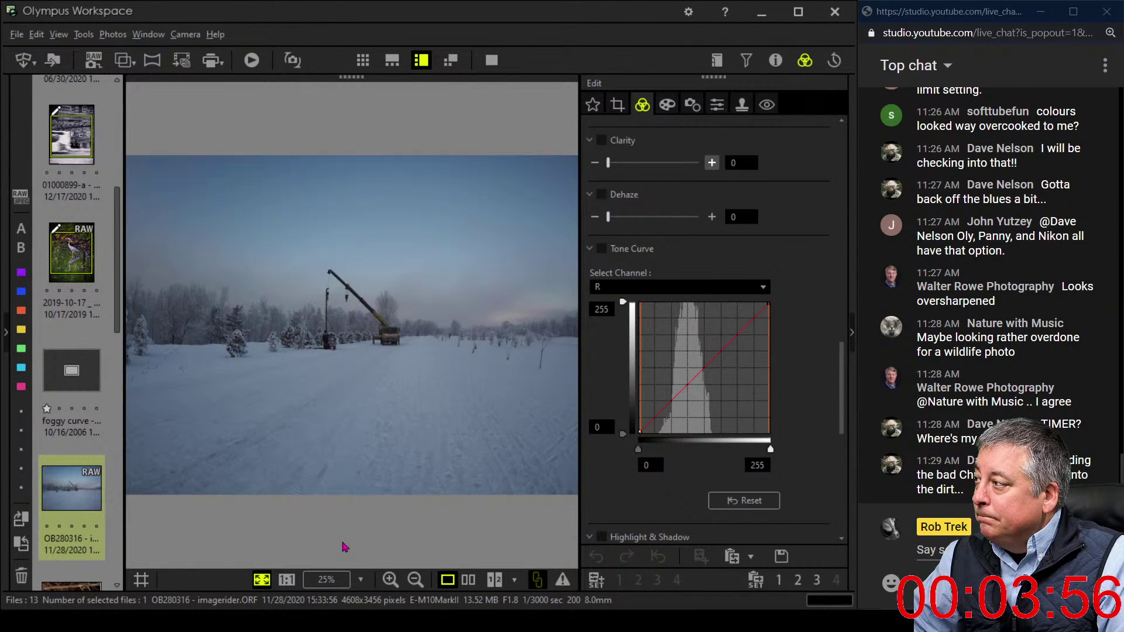
{"action": "left_click", "coordinate": [551, 316]}
{"action": "left_click", "coordinate": [499, 338]}
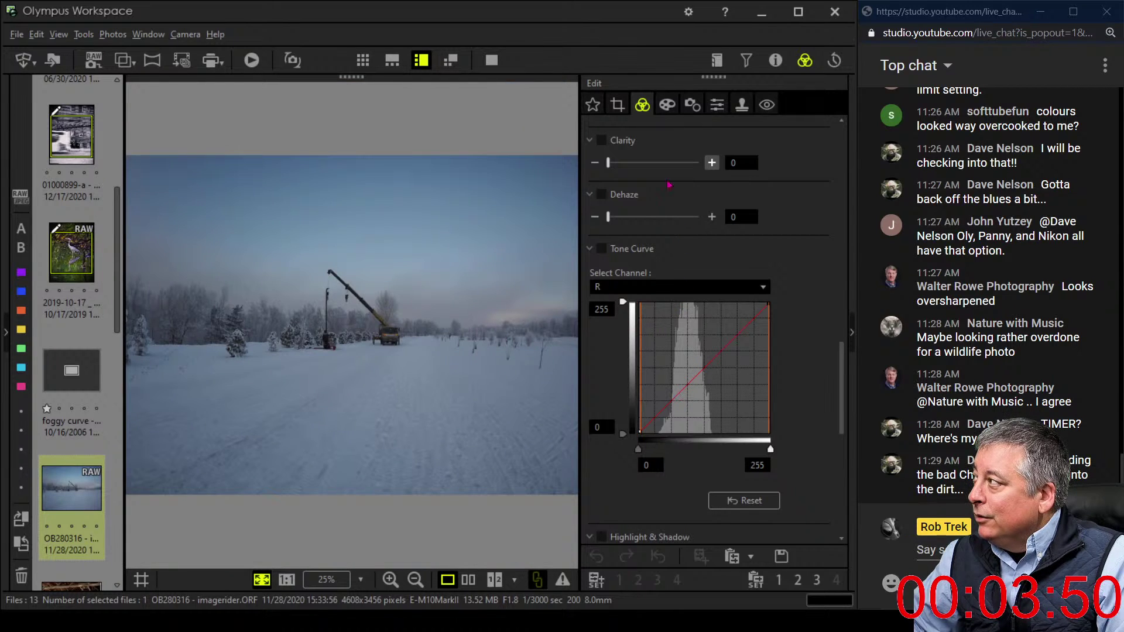
Apply the Pop Art filter to the crane photo
{"action": "left_click", "coordinate": [668, 104]}
{"action": "left_click", "coordinate": [668, 150]}
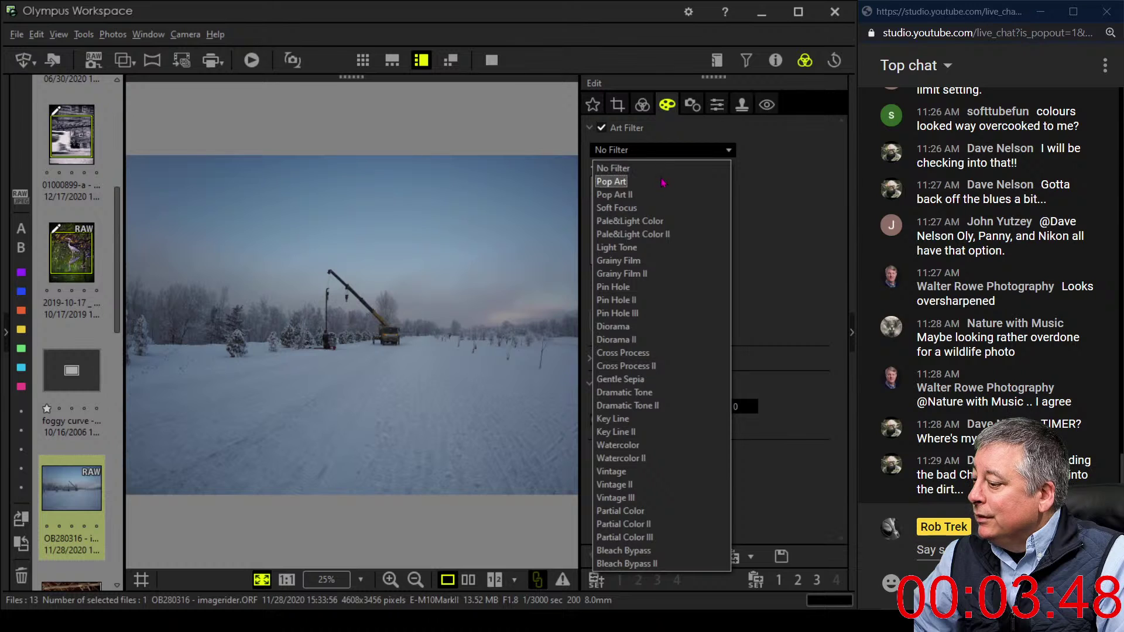
{"action": "left_click", "coordinate": [664, 183]}
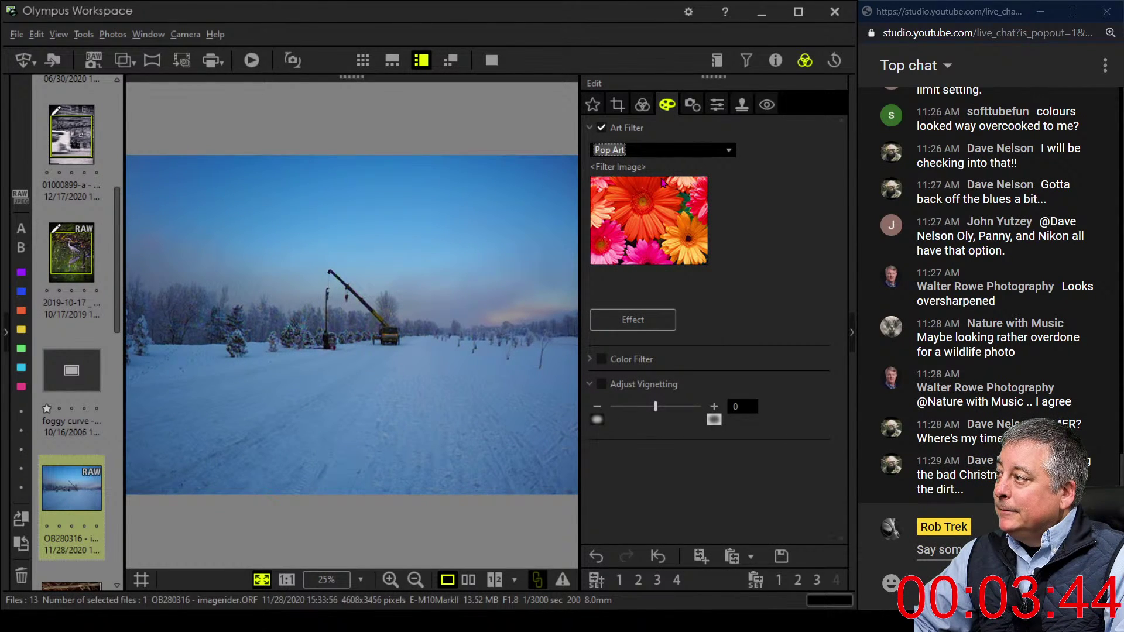
Correct the crane photo's white balance with Gray Point Specification, sampling a neutral point in the image
{"action": "left_click", "coordinate": [642, 105]}
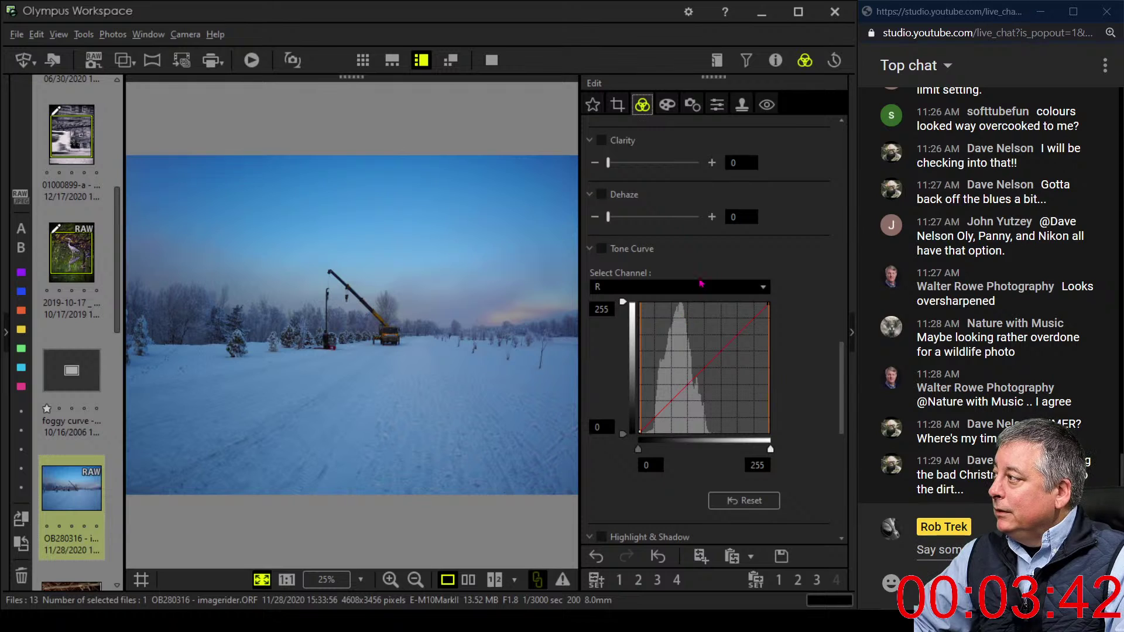
{"action": "scroll", "coordinate": [700, 283], "scroll_direction": "up", "scroll_amount": 10}
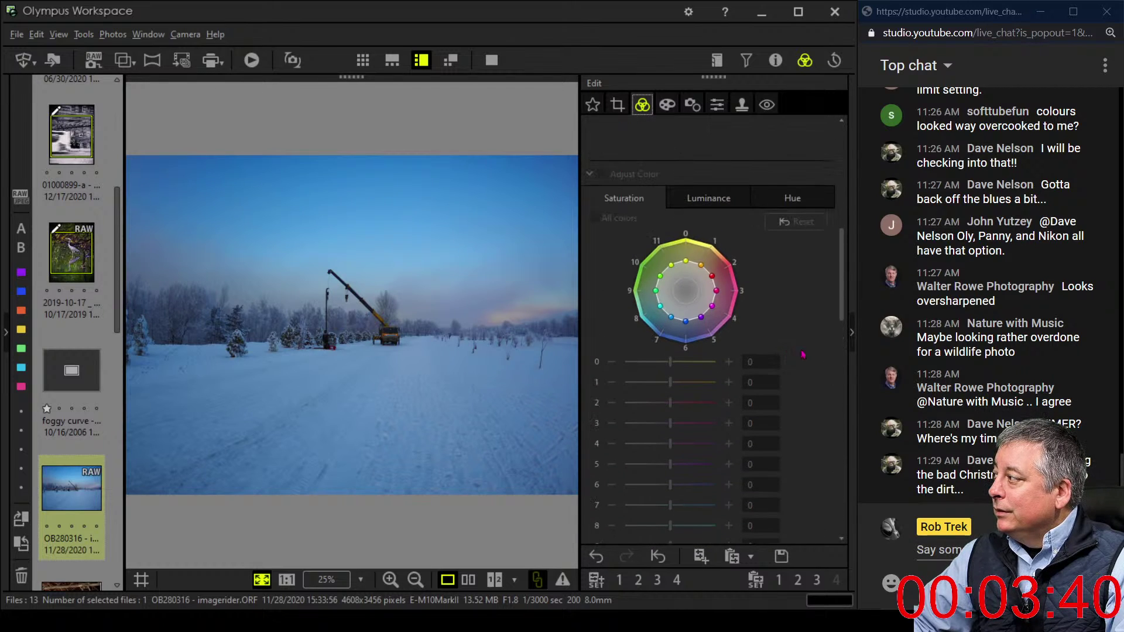
{"action": "left_click_drag", "start_coordinate": [839, 313], "coordinate": [850, 183]}
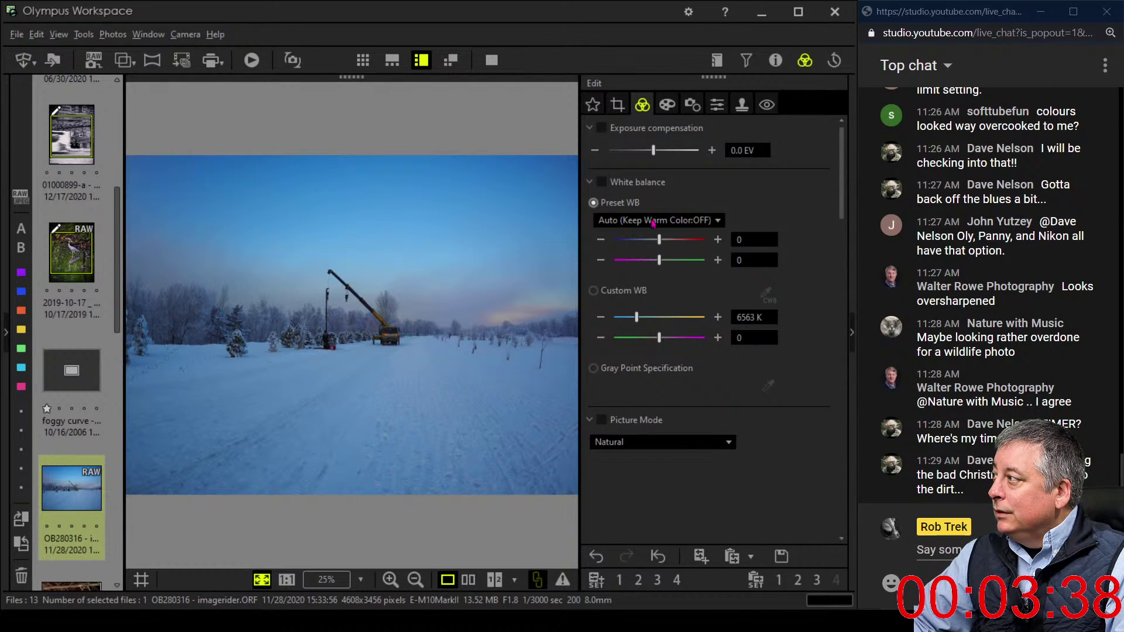
{"action": "left_click", "coordinate": [591, 373]}
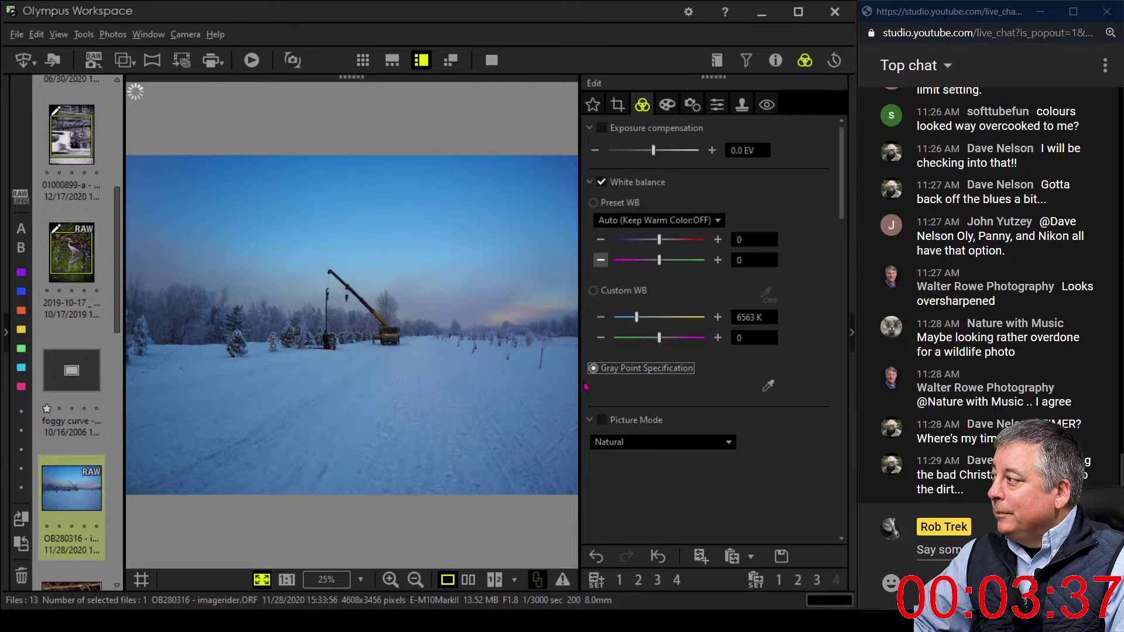
{"action": "left_click", "coordinate": [770, 393]}
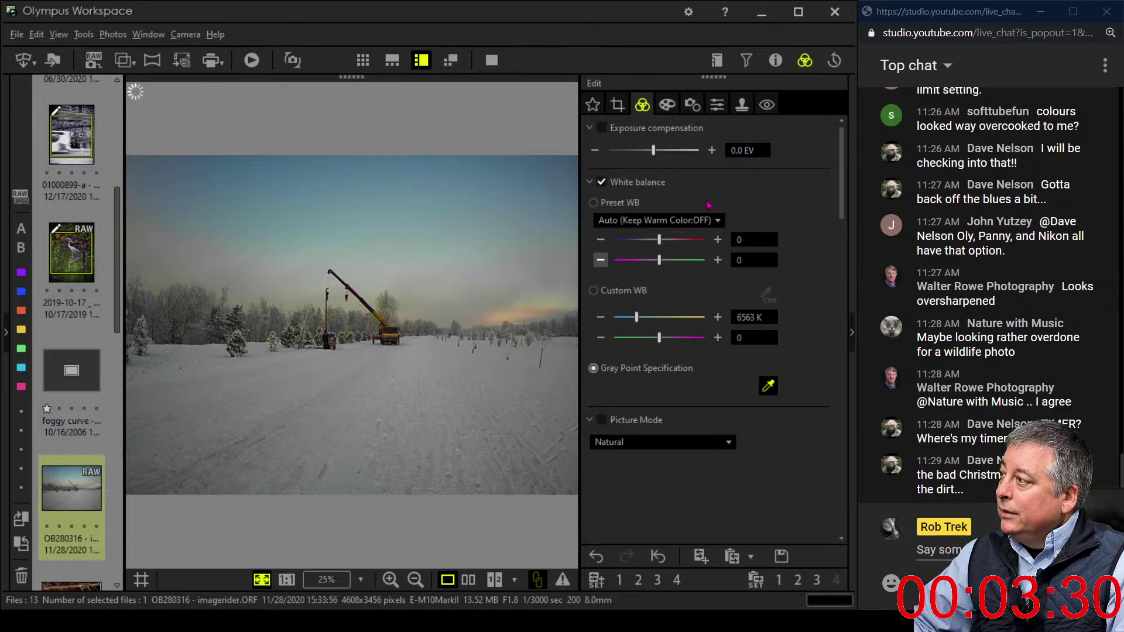
Crop the crane photo to 16:9 at about 3258 x 1832 pixels, framing the crane and the sunset glow
{"action": "left_click", "coordinate": [622, 108]}
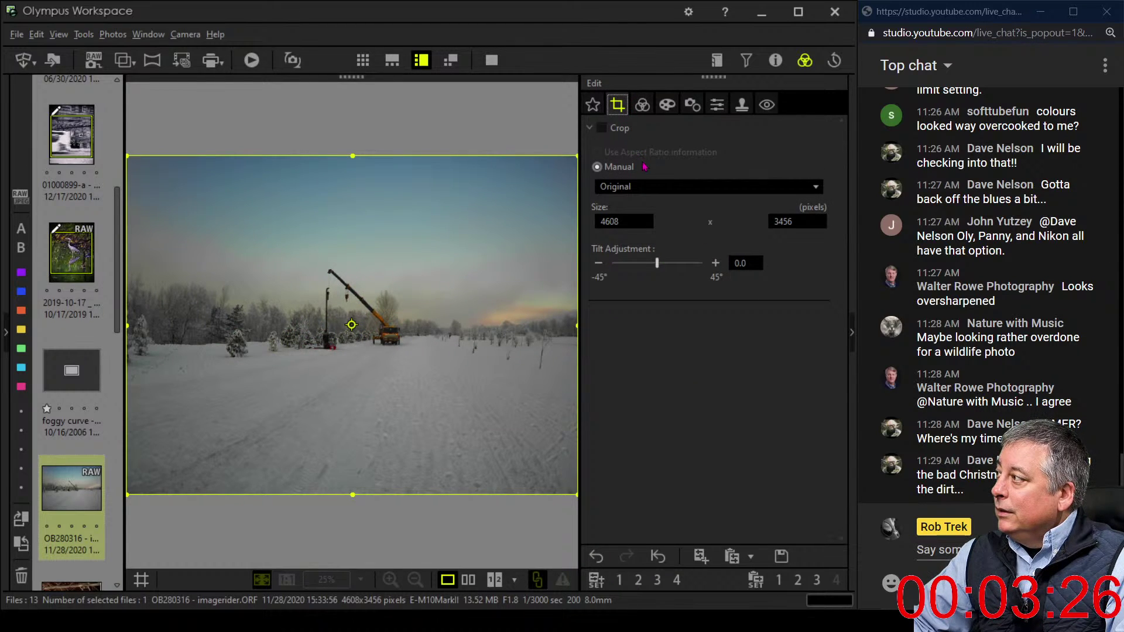
{"action": "left_click", "coordinate": [642, 186]}
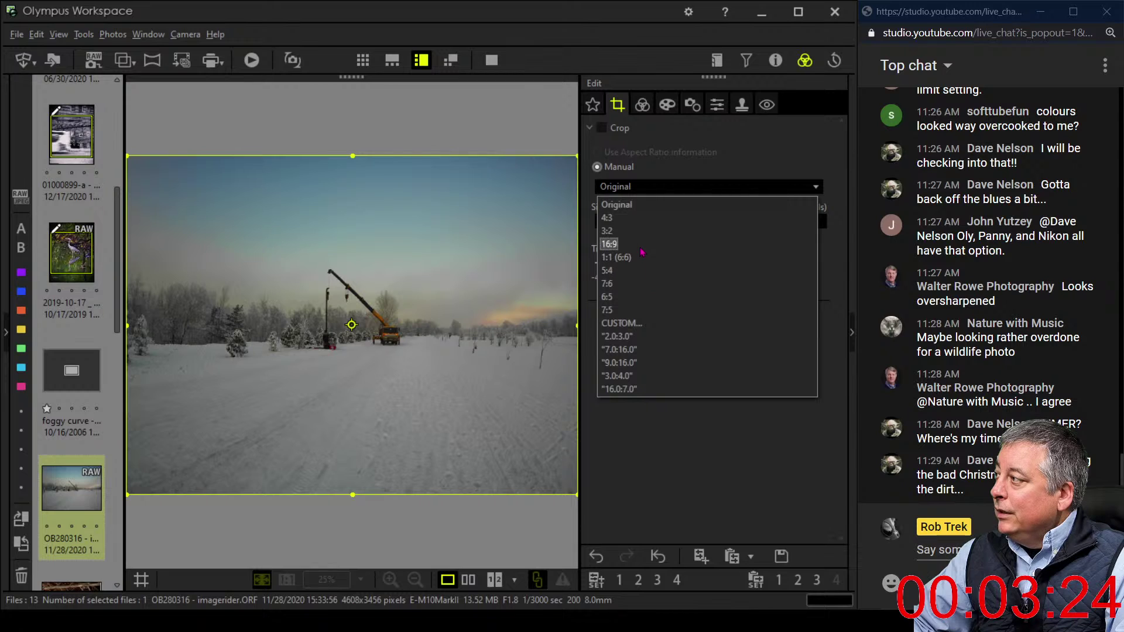
{"action": "left_click", "coordinate": [640, 246]}
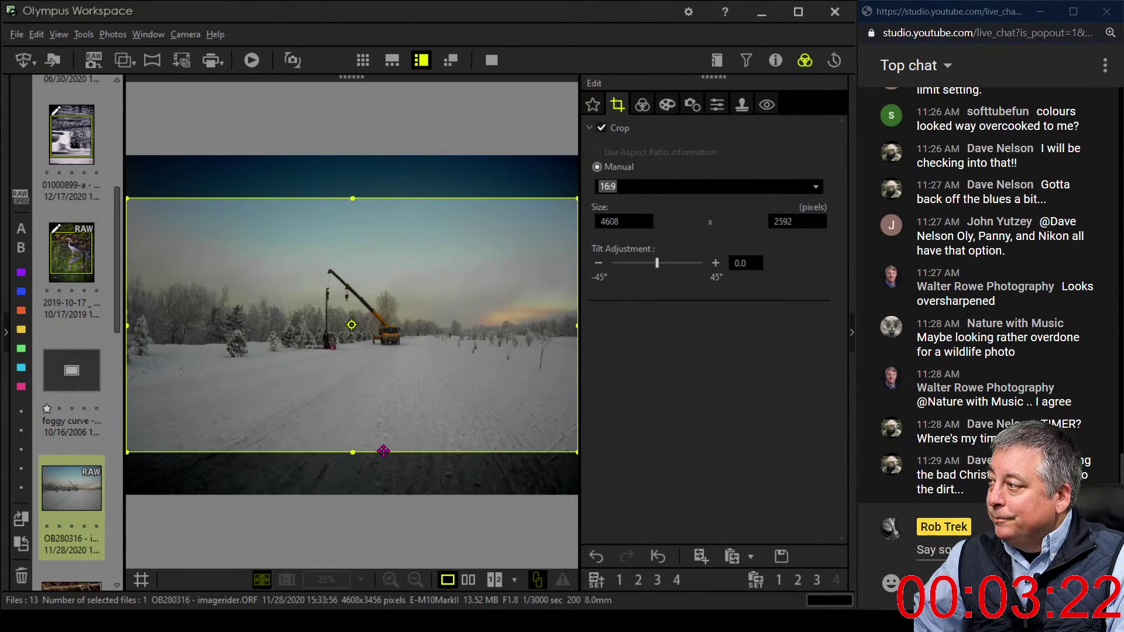
{"action": "left_click_drag", "start_coordinate": [356, 453], "coordinate": [353, 385]}
{"action": "left_click_drag", "start_coordinate": [383, 348], "coordinate": [466, 380]}
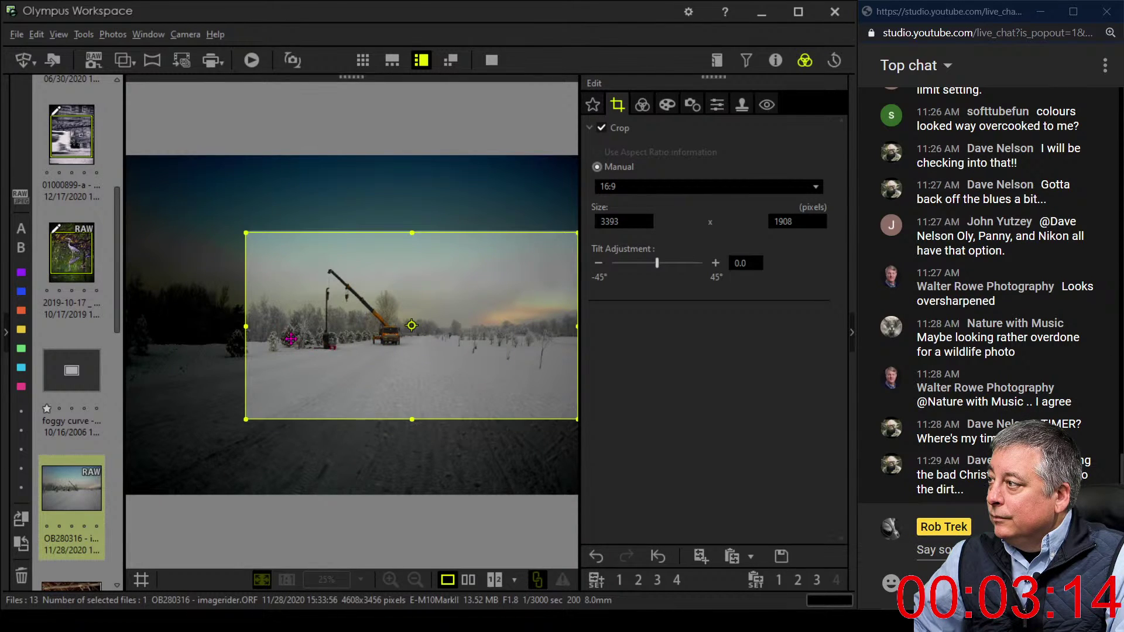
{"action": "left_click_drag", "start_coordinate": [250, 326], "coordinate": [261, 328]}
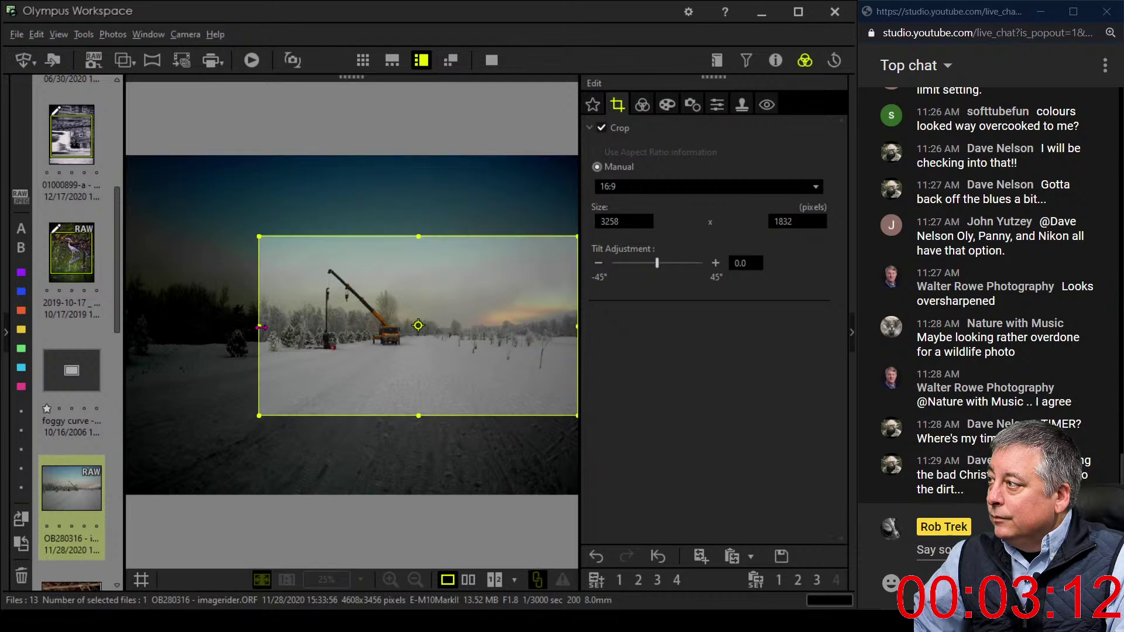
{"action": "left_click_drag", "start_coordinate": [381, 332], "coordinate": [435, 355]}
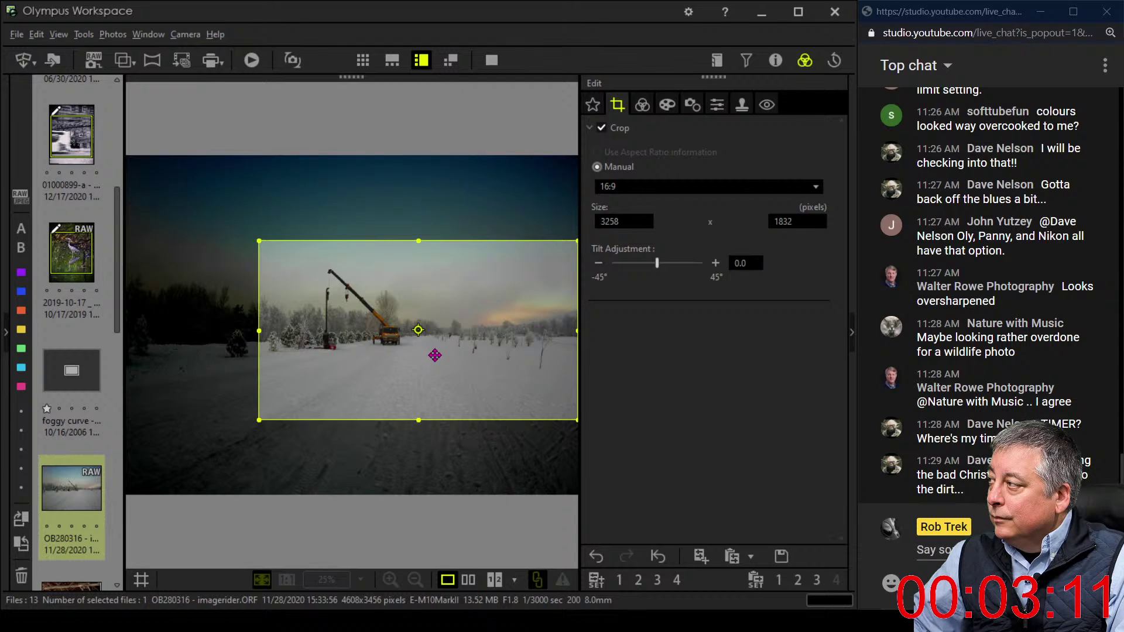
{"action": "left_click", "coordinate": [643, 107]}
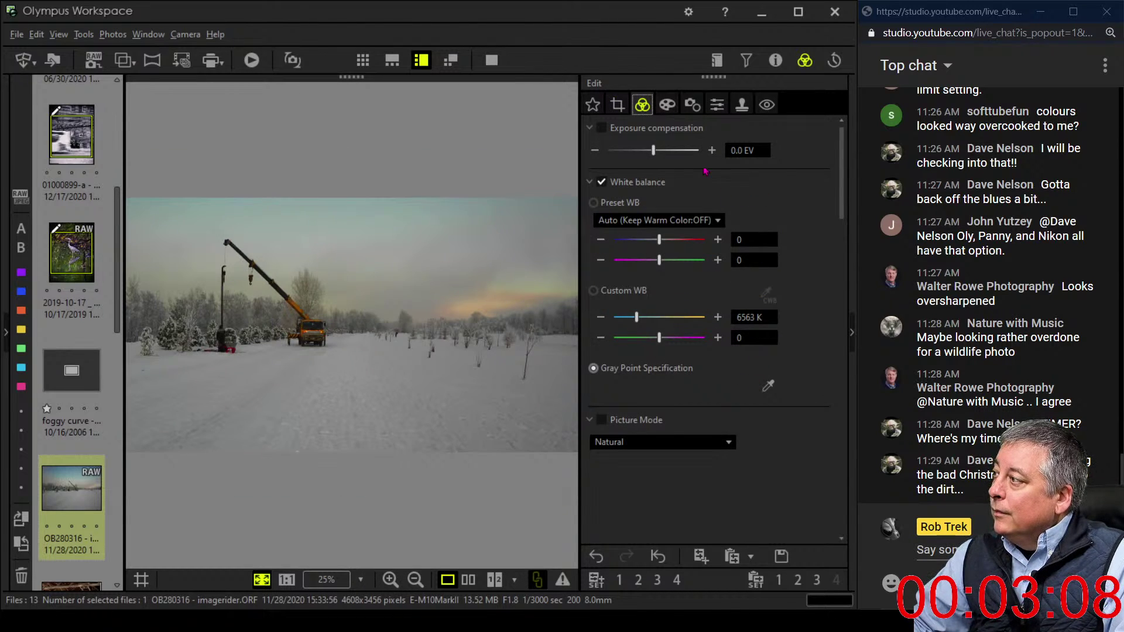
Tighten the 16:9 crop to about 3015 x 1697 pixels, without tilt, and reposition it around the crane and sunset
{"action": "left_click", "coordinate": [616, 105]}
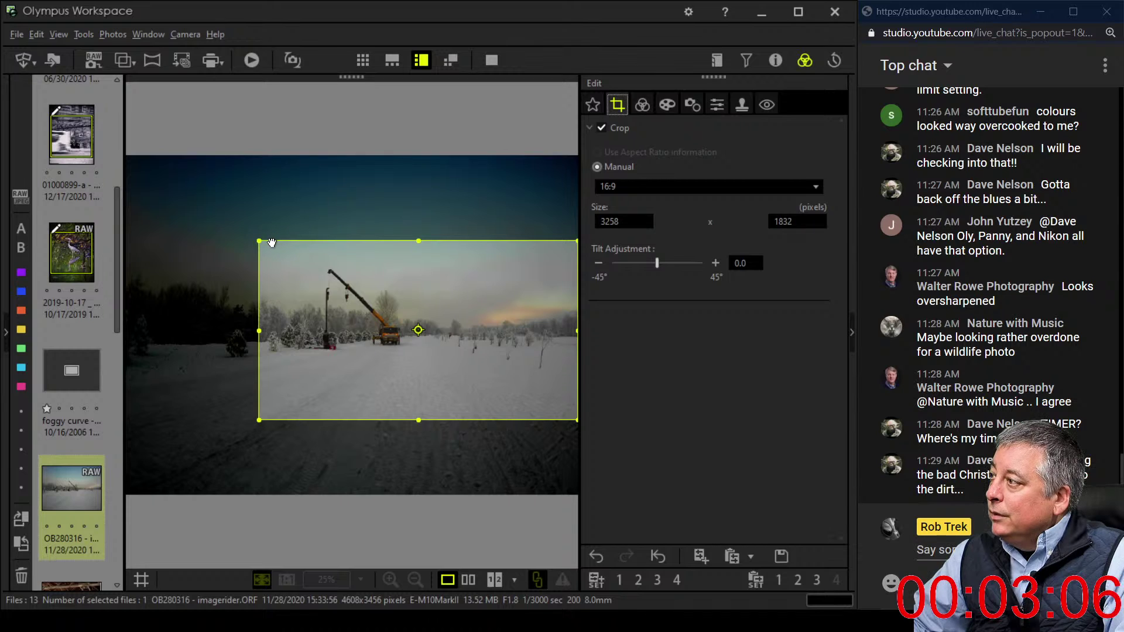
{"action": "left_click_drag", "start_coordinate": [260, 242], "coordinate": [257, 242]}
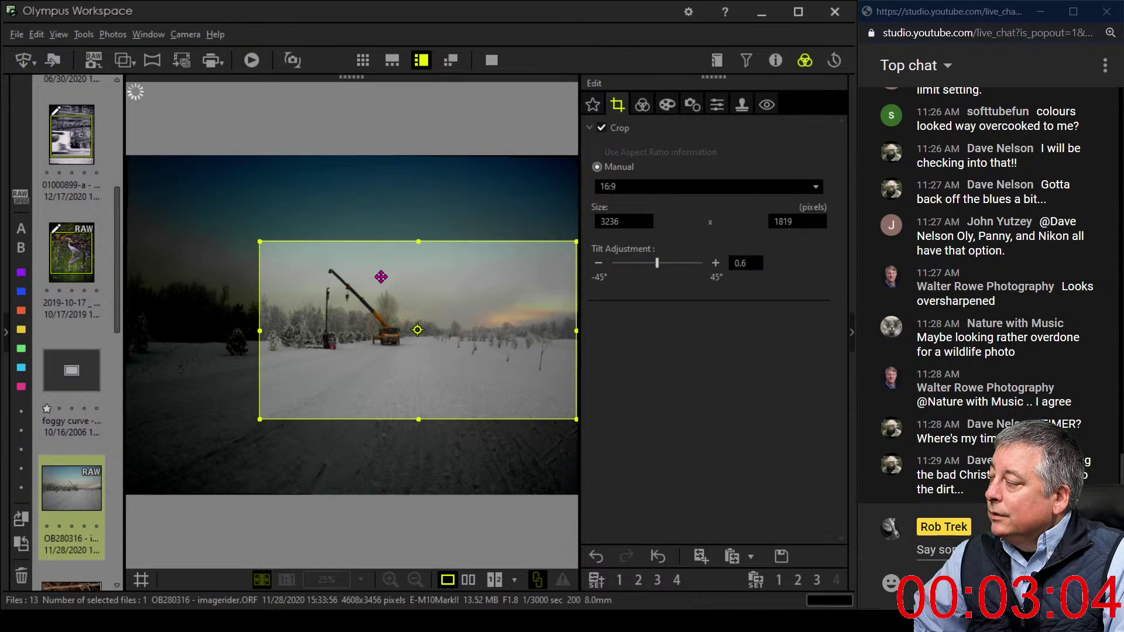
{"action": "key", "text": "ctrl+z"}
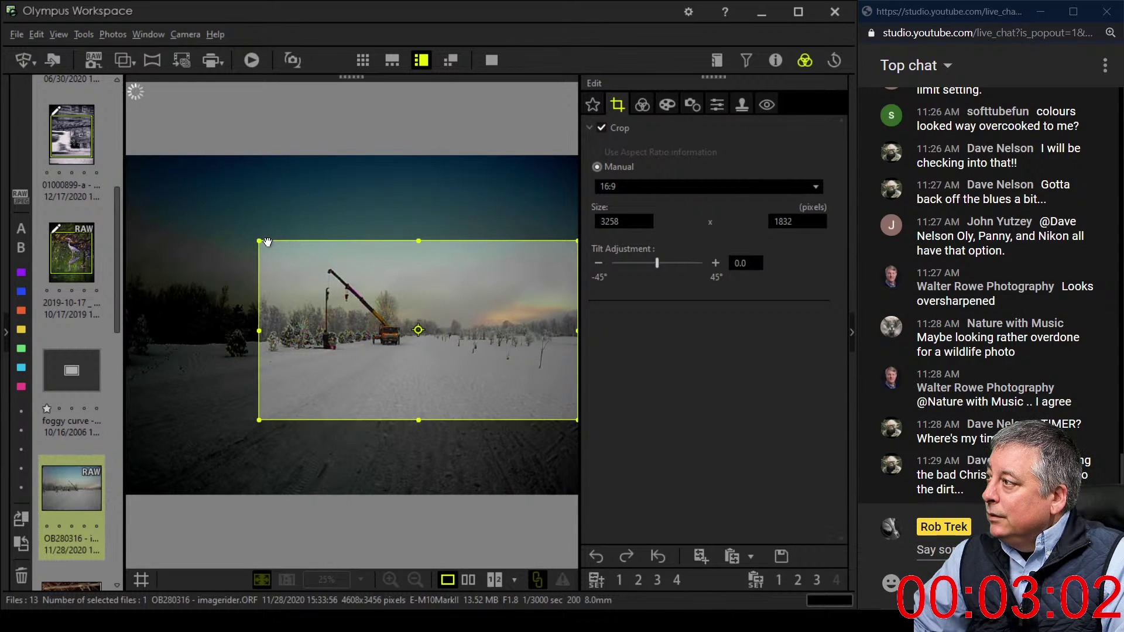
{"action": "left_click_drag", "start_coordinate": [260, 240], "coordinate": [283, 254]}
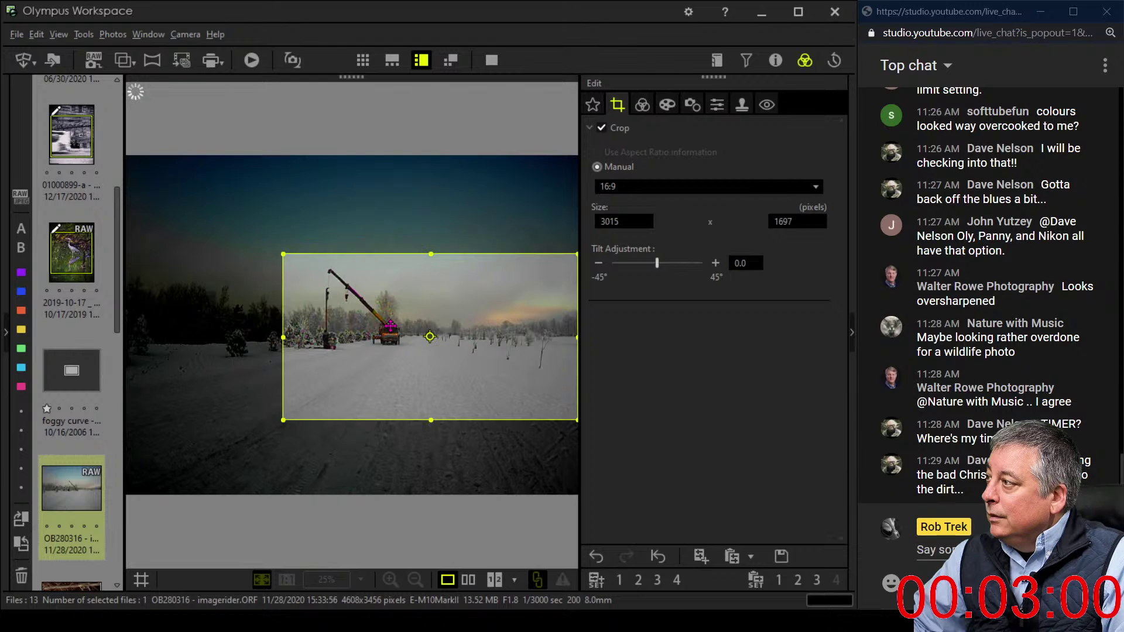
{"action": "left_click_drag", "start_coordinate": [383, 319], "coordinate": [374, 314]}
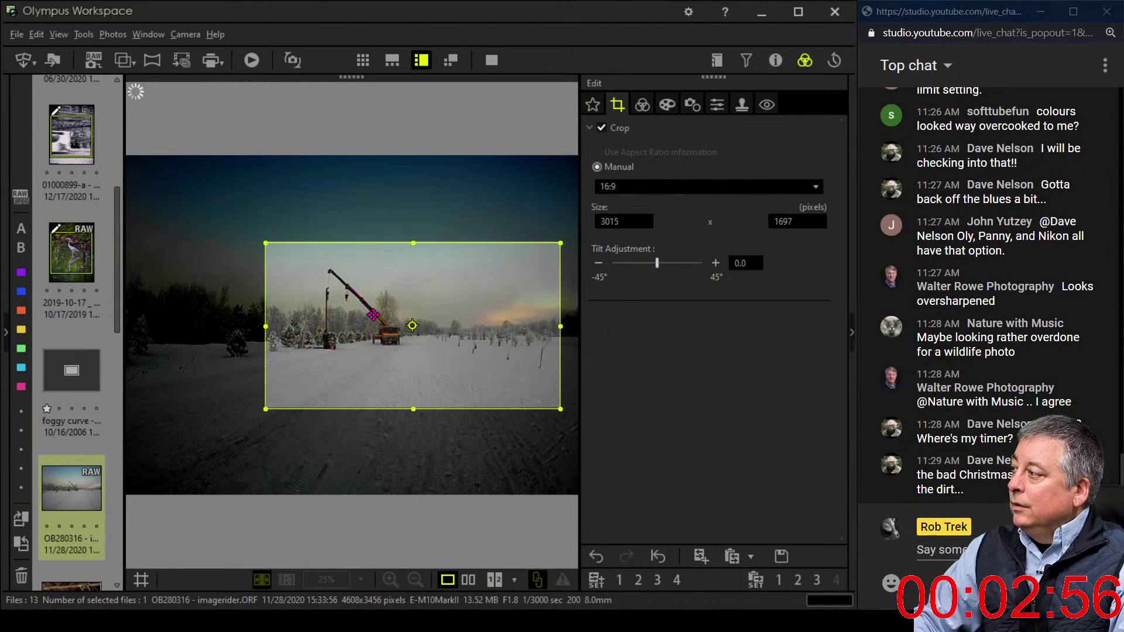
{"action": "left_click", "coordinate": [642, 105]}
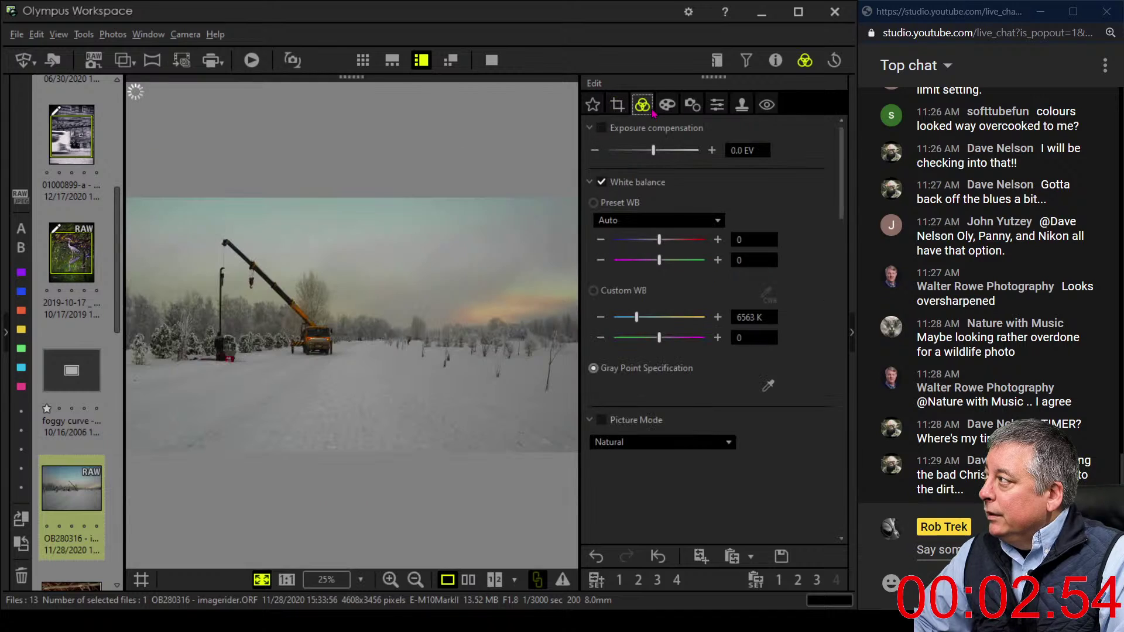
Try a higher Sharpness setting on the cropped crane photo and reset it to 0.0
{"action": "left_click", "coordinate": [717, 105]}
{"action": "left_click", "coordinate": [705, 152]}
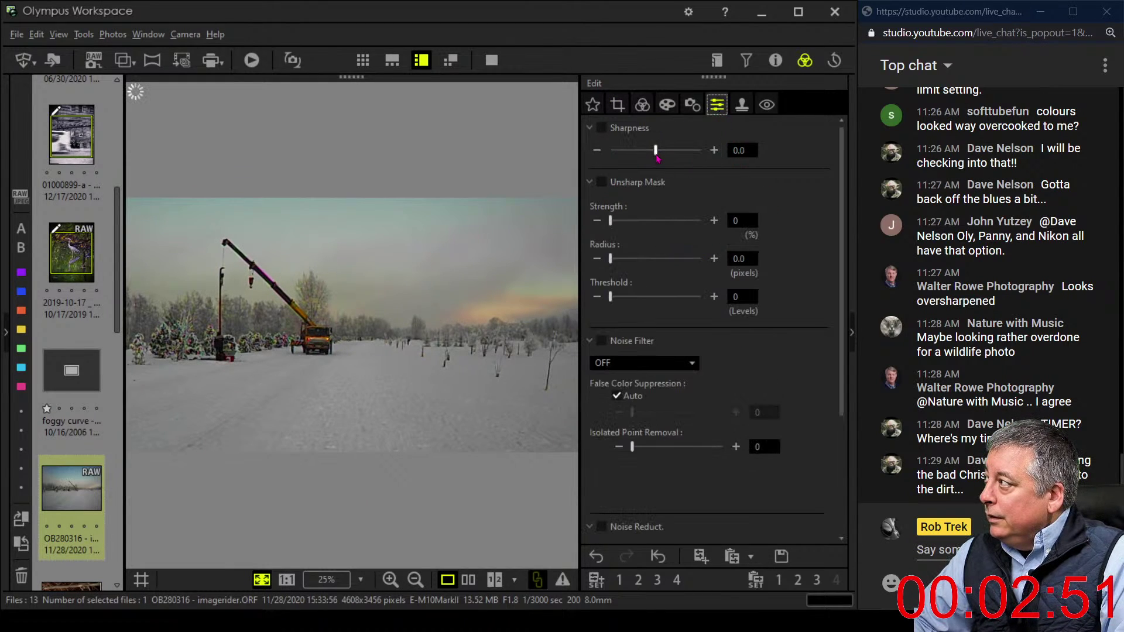
Enable Fisheye Correction for the crane photo
{"action": "left_click", "coordinate": [690, 107]}
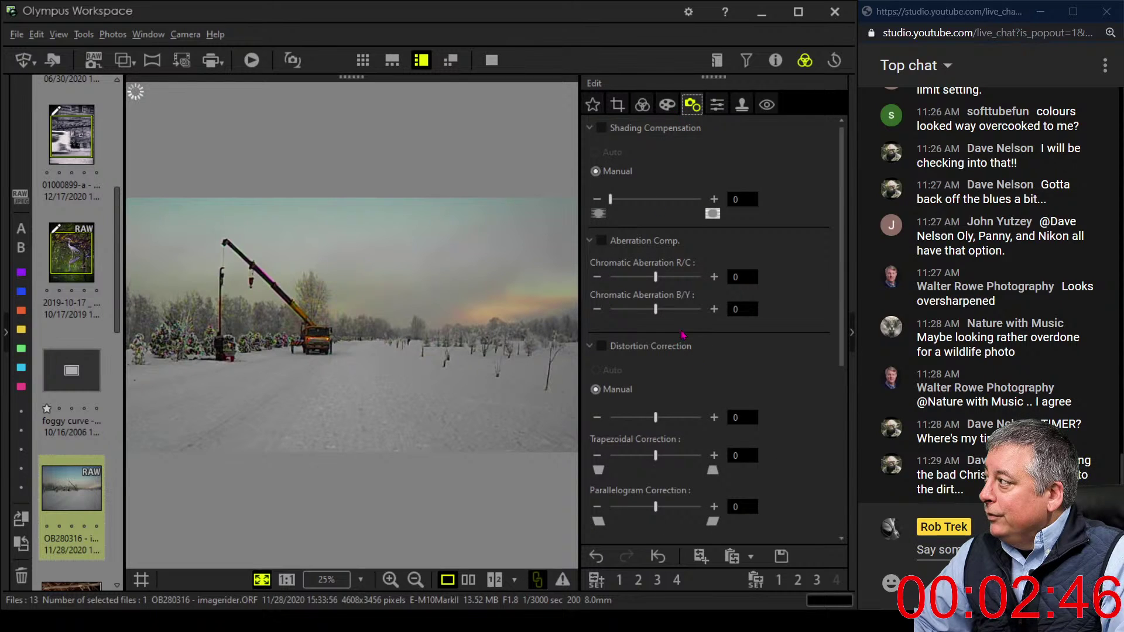
{"action": "scroll", "coordinate": [683, 335], "scroll_direction": "down", "scroll_amount": 5}
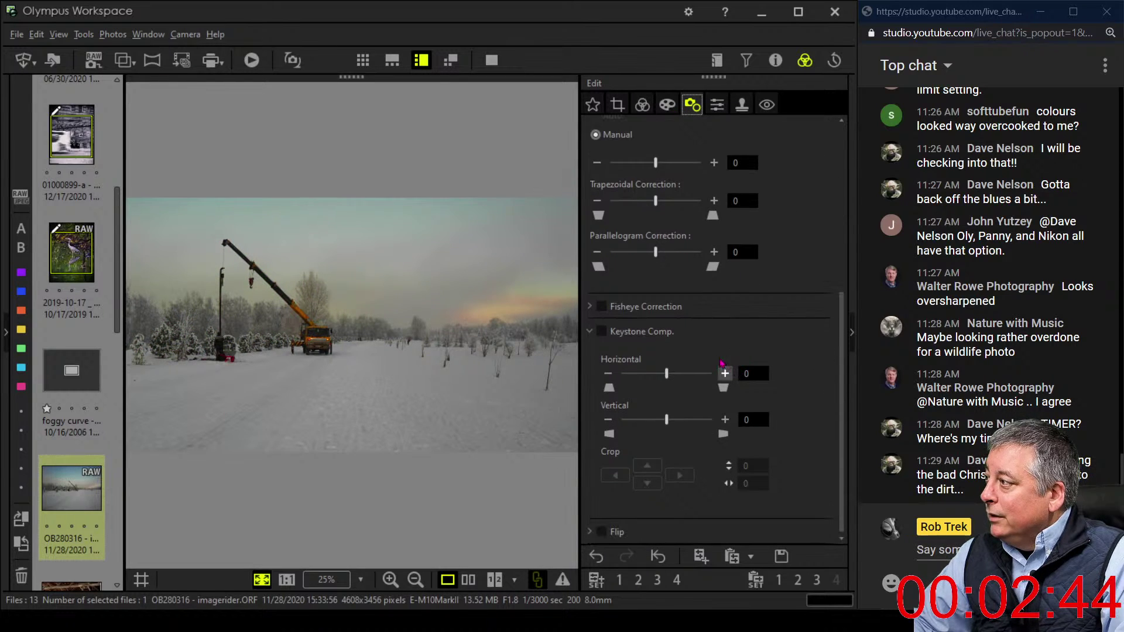
{"action": "left_click", "coordinate": [602, 307]}
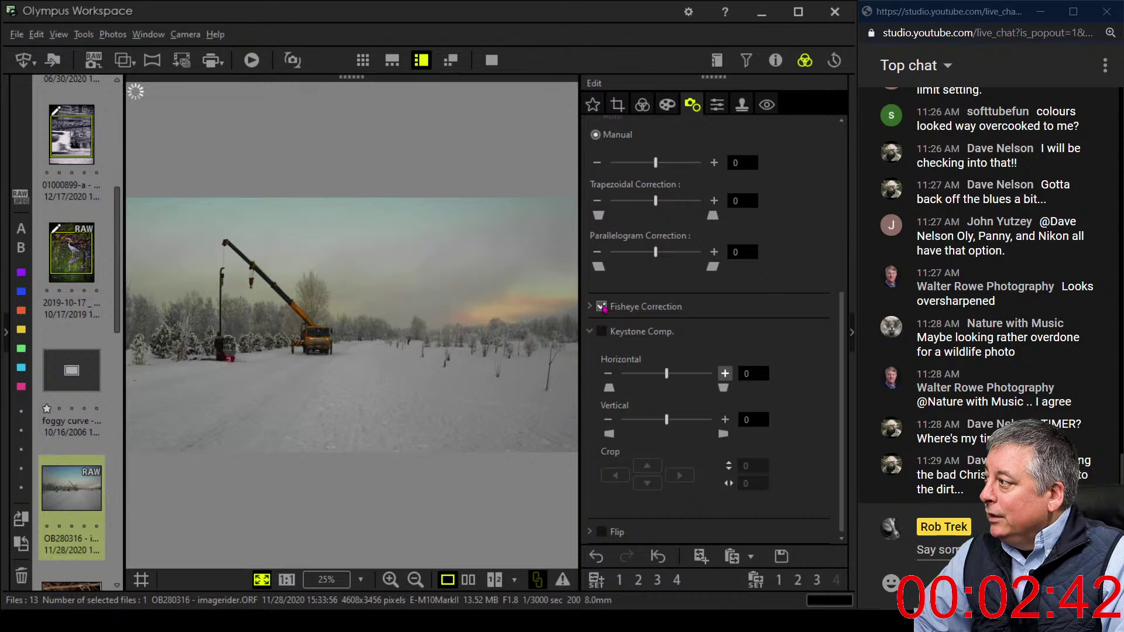
Resize and reposition the 16:9 crop to about 2975 x 1674 pixels, framing the crane, the sunset and the small tree beyond
{"action": "left_click", "coordinate": [639, 112]}
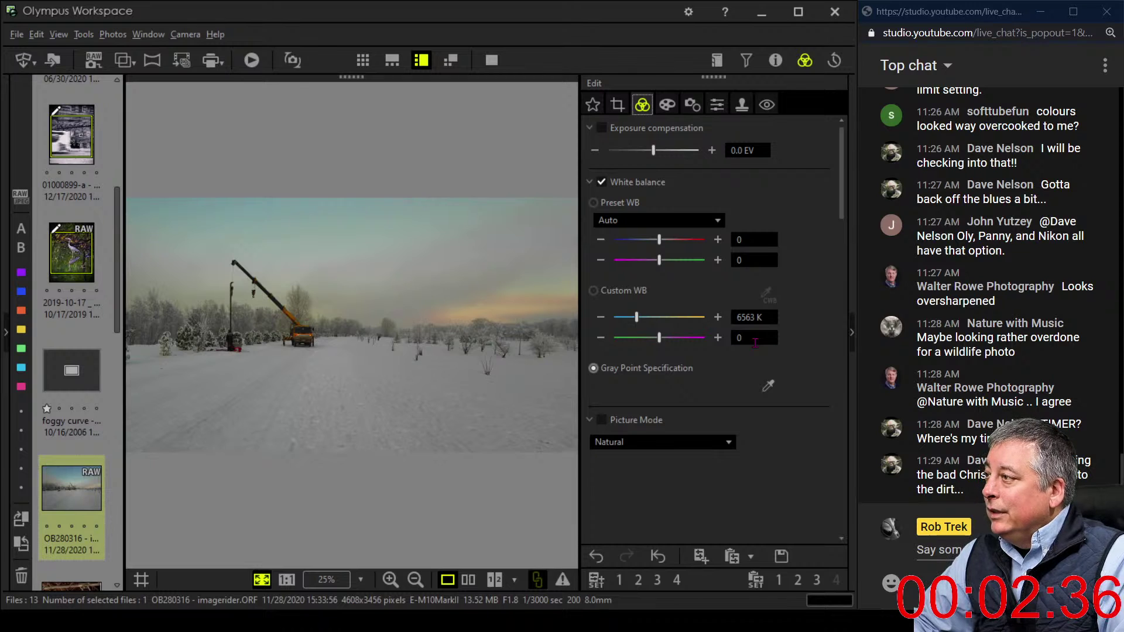
{"action": "left_click", "coordinate": [617, 107]}
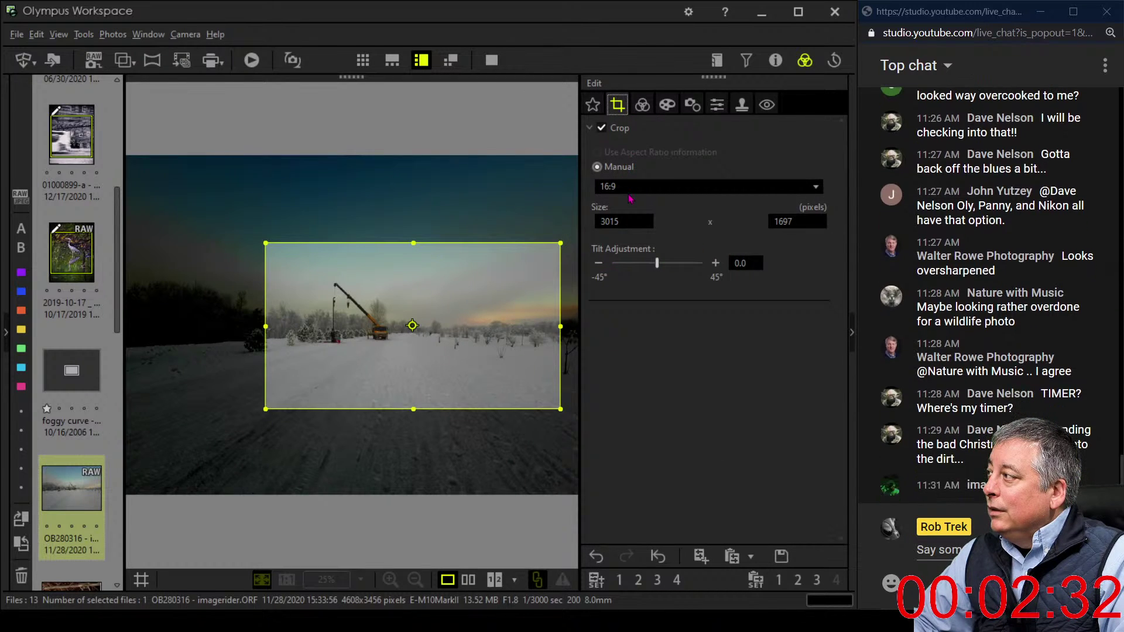
{"action": "left_click", "coordinate": [642, 104]}
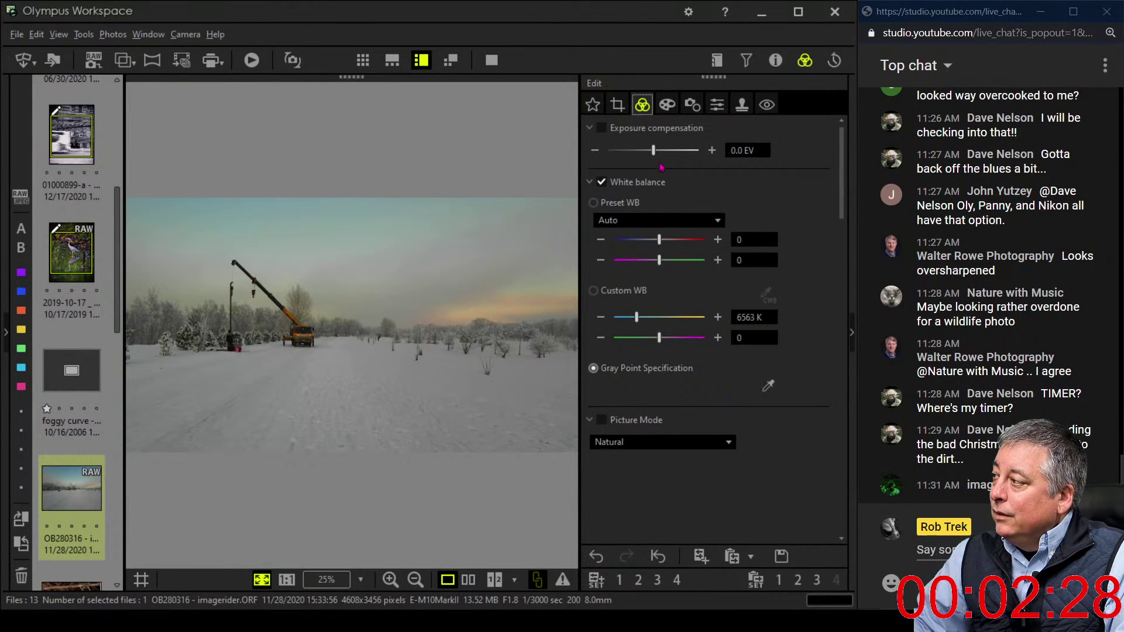
{"action": "left_click", "coordinate": [619, 109]}
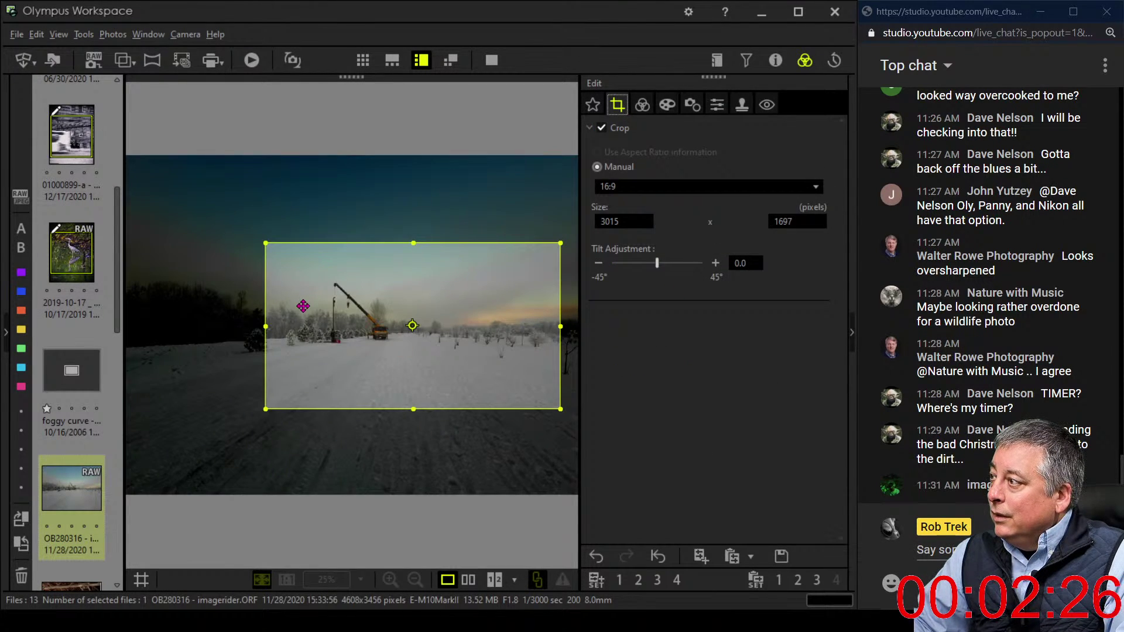
{"action": "left_click_drag", "start_coordinate": [268, 326], "coordinate": [381, 331]}
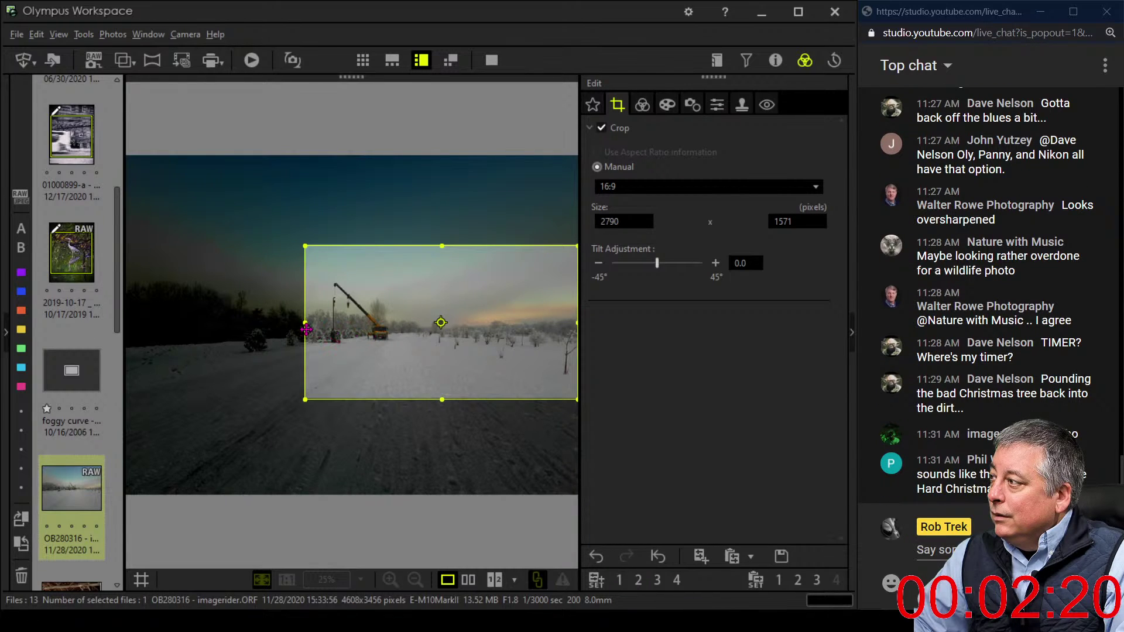
{"action": "left_click_drag", "start_coordinate": [305, 327], "coordinate": [346, 355]}
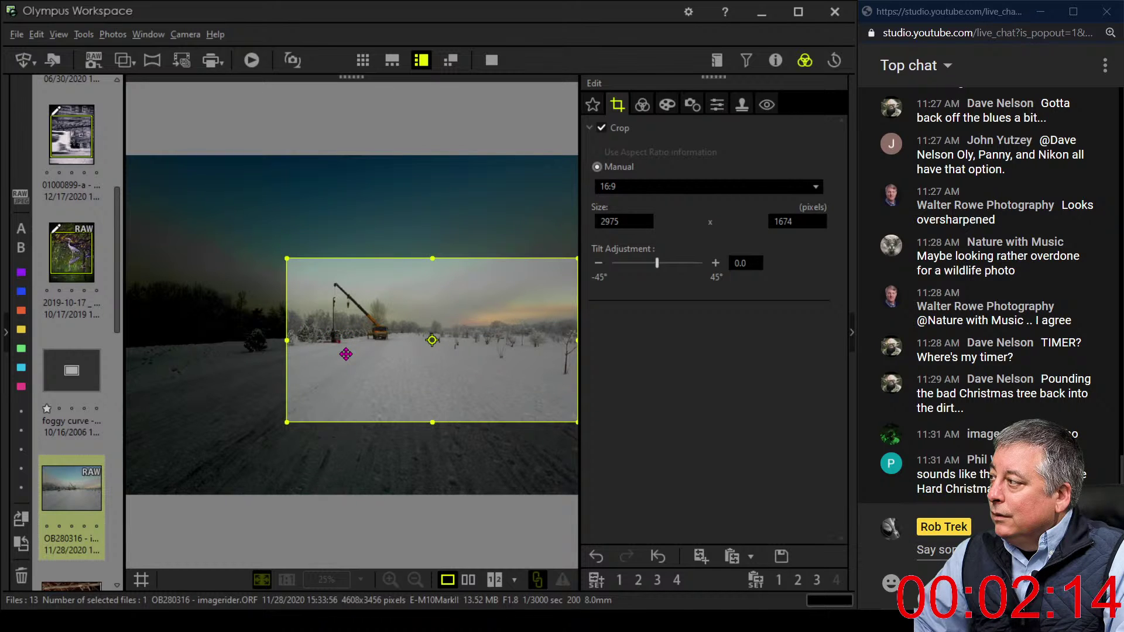
Try raising the midtones of the R channel in the Tone Curve, and reset the curve
{"action": "left_click", "coordinate": [642, 104]}
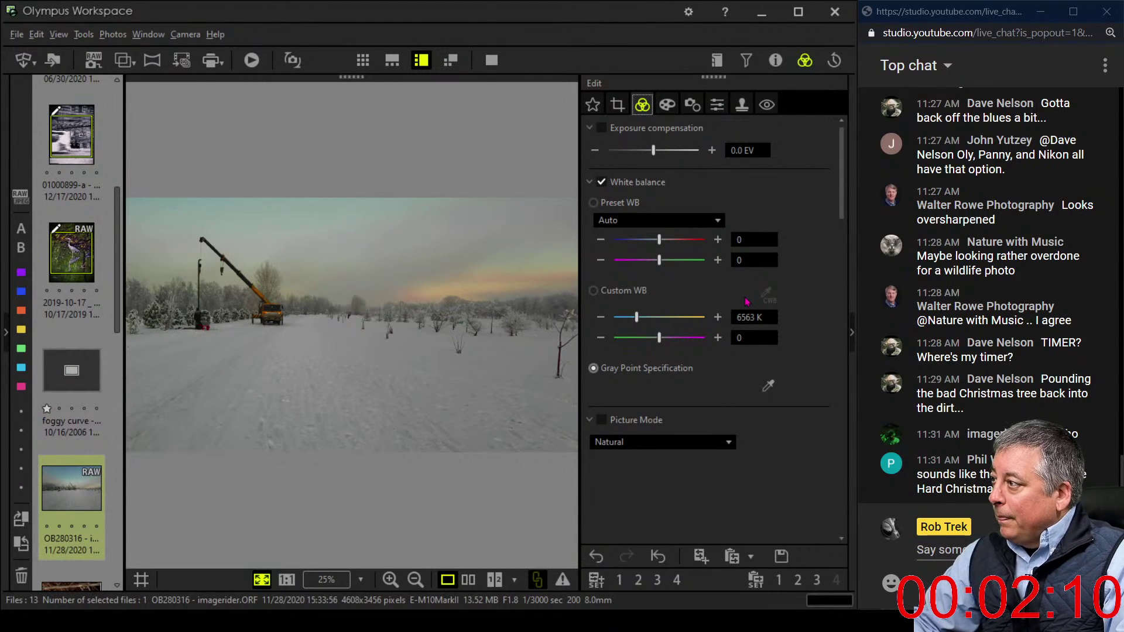
{"action": "scroll", "coordinate": [794, 459], "scroll_direction": "down", "scroll_amount": 8}
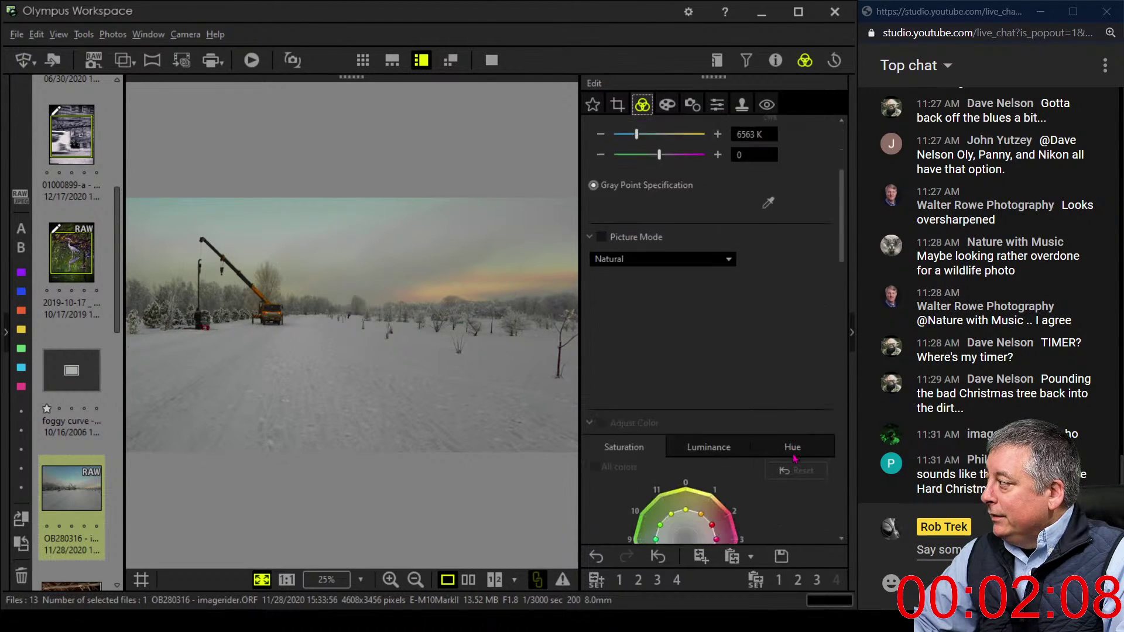
{"action": "scroll", "coordinate": [794, 458], "scroll_direction": "down", "scroll_amount": 5}
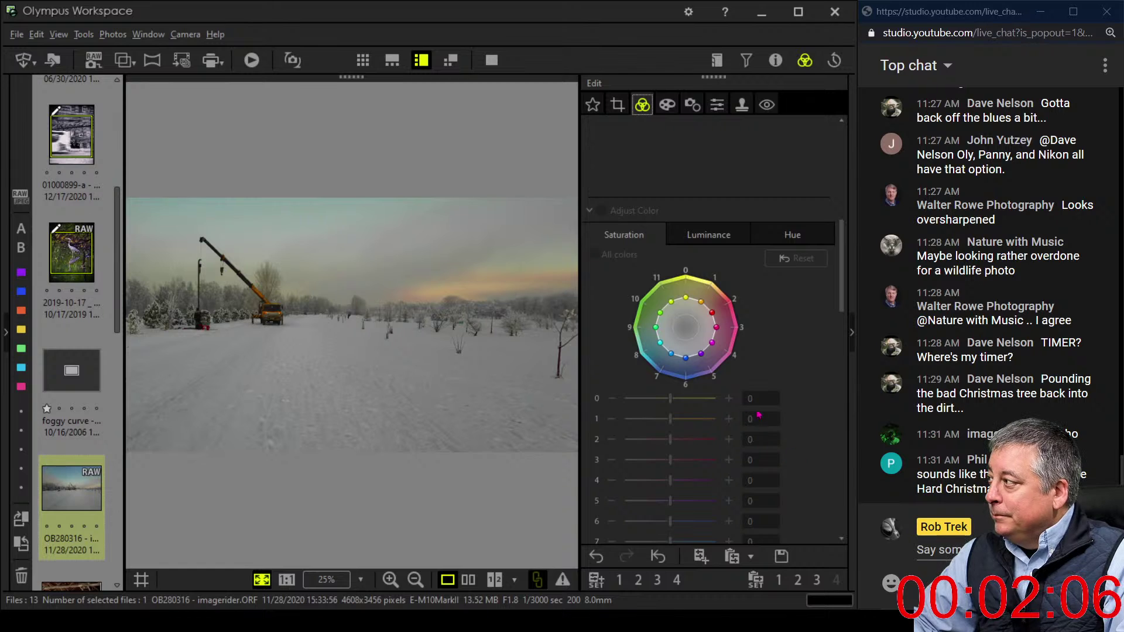
{"action": "scroll", "coordinate": [744, 421], "scroll_direction": "down", "scroll_amount": 10}
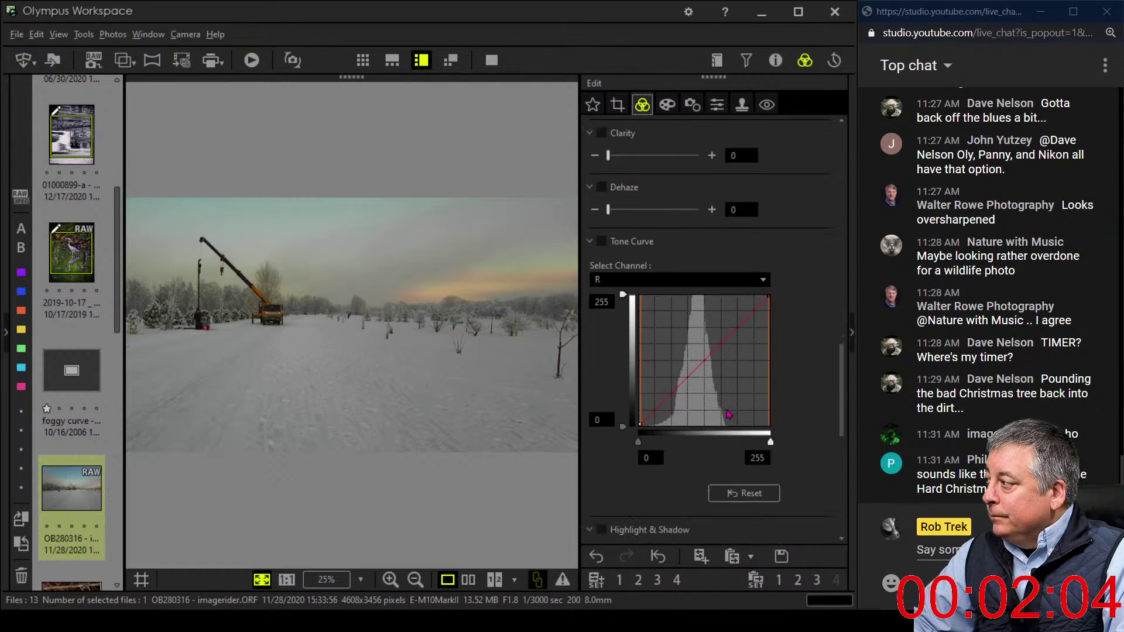
{"action": "left_click", "coordinate": [701, 359]}
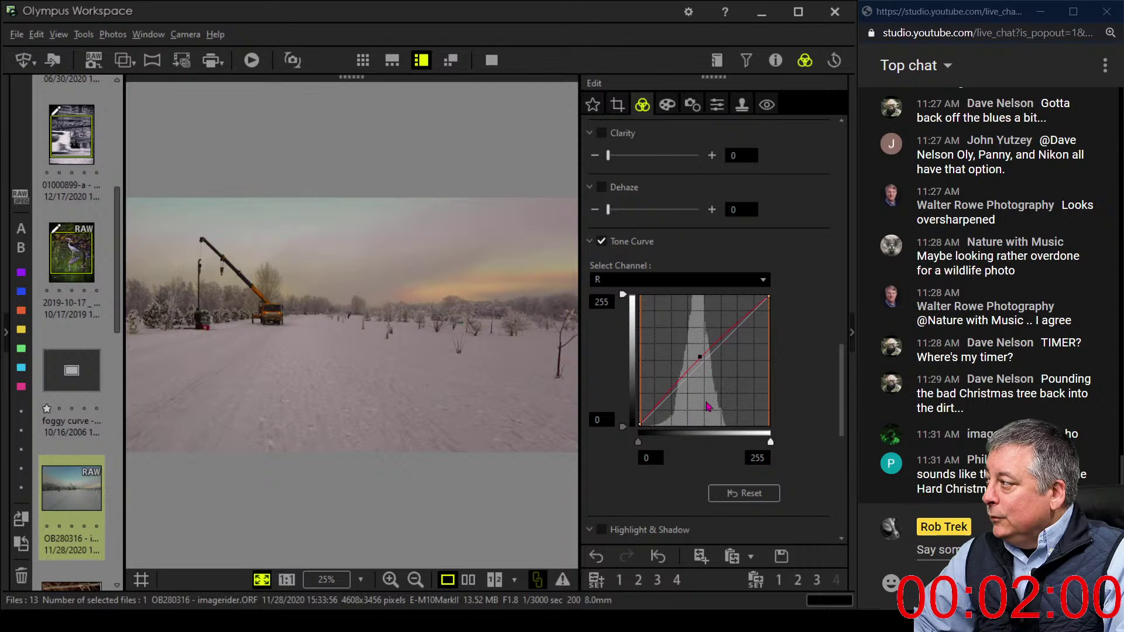
{"action": "left_click", "coordinate": [744, 492]}
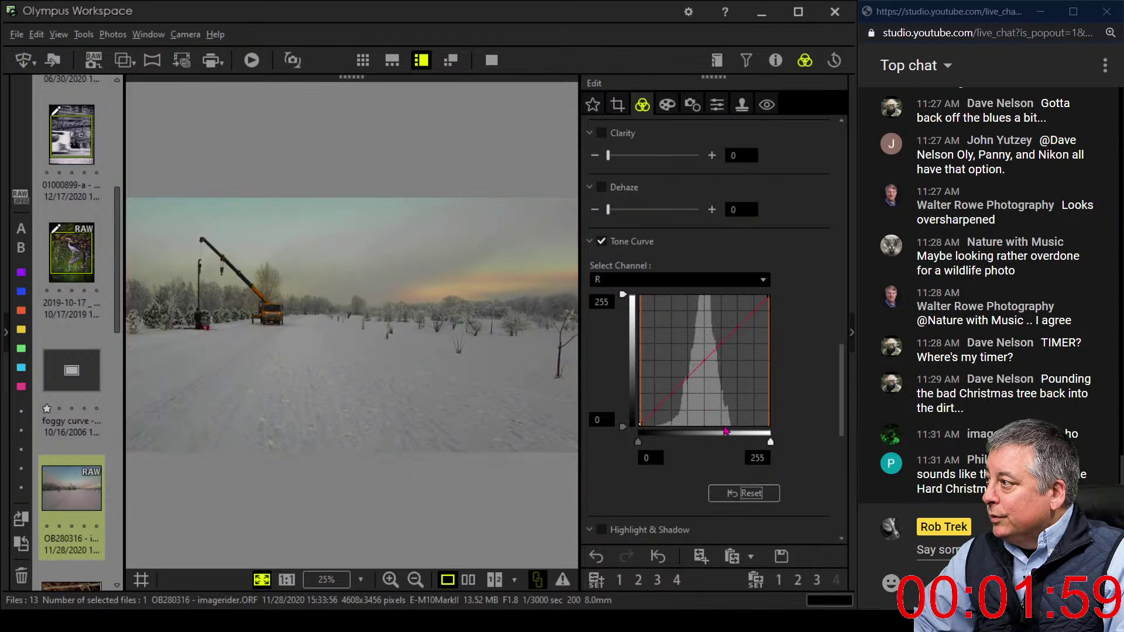
Shape the RGB tone curve with a point near the middle on the diagonal and a raised point in the highlights for more contrast
{"action": "left_click", "coordinate": [673, 280]}
{"action": "left_click", "coordinate": [669, 296]}
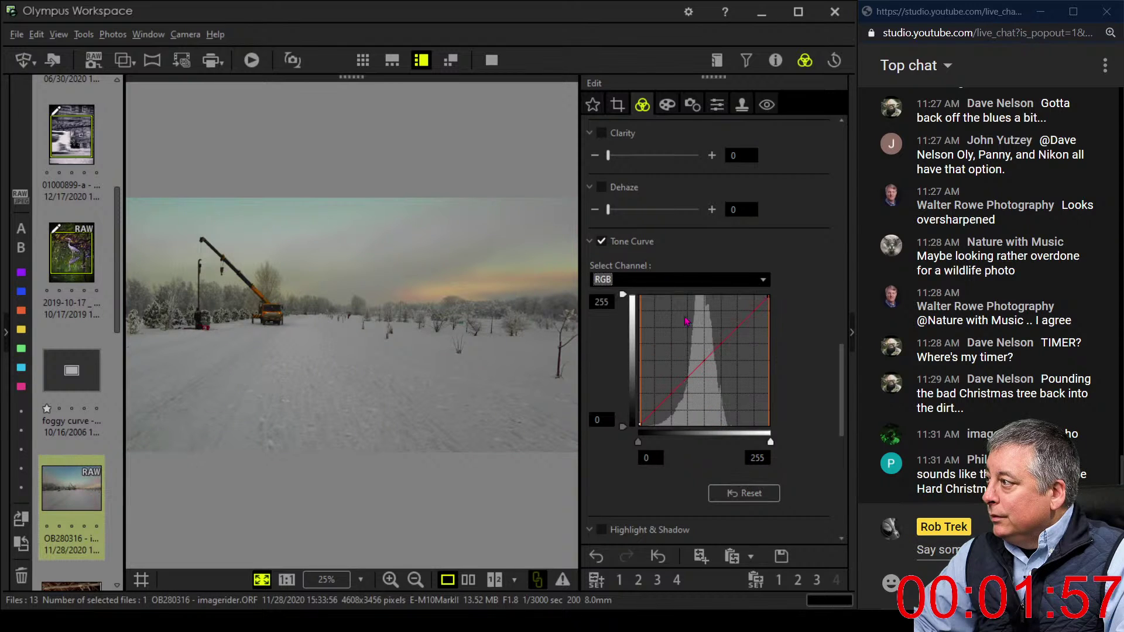
{"action": "left_click", "coordinate": [703, 359]}
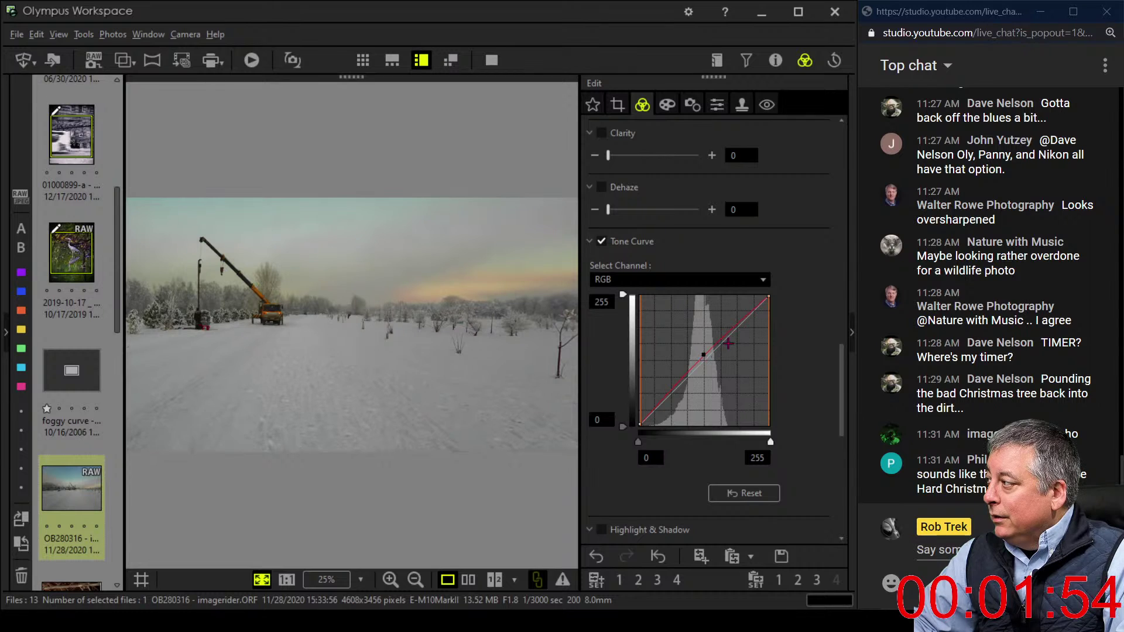
{"action": "left_click_drag", "start_coordinate": [738, 323], "coordinate": [738, 310]}
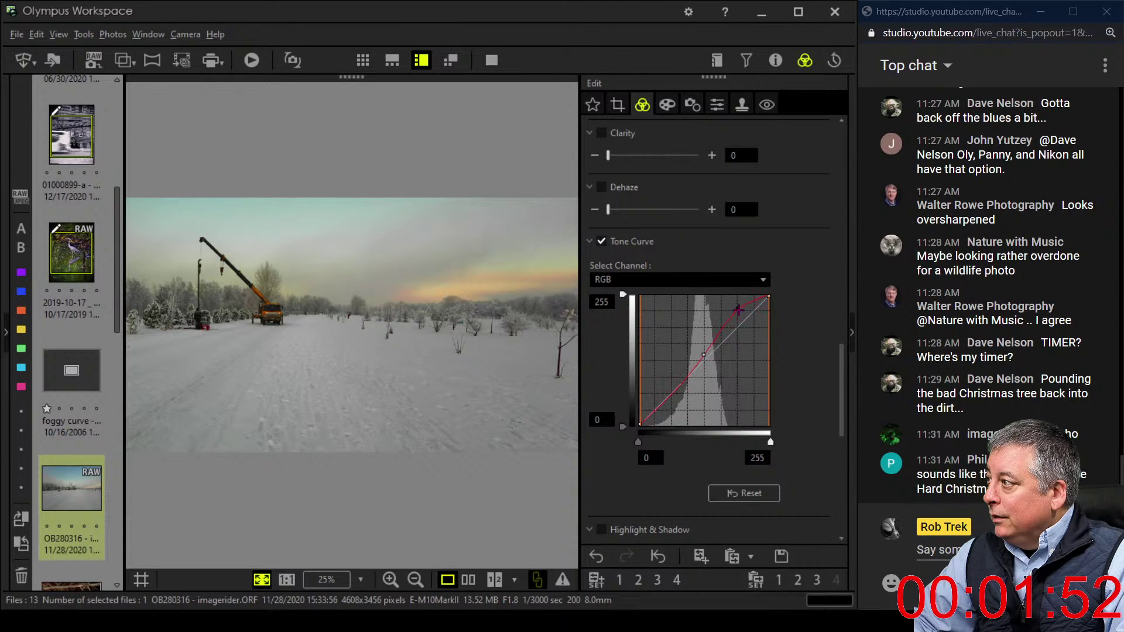
{"action": "left_click_drag", "start_coordinate": [705, 355], "coordinate": [699, 363]}
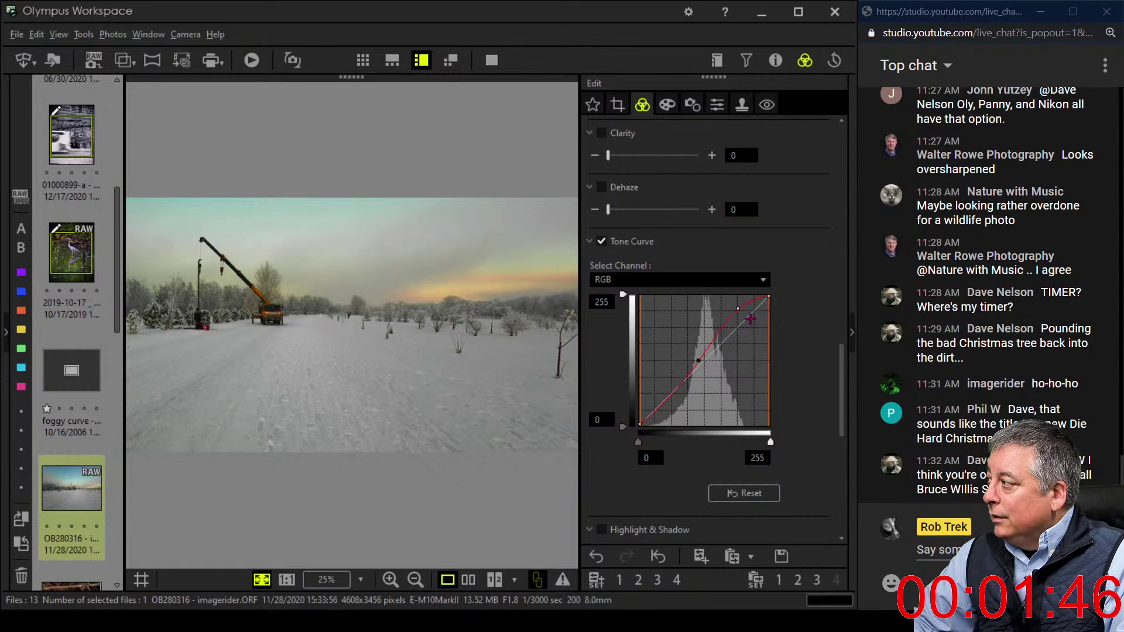
{"action": "left_click_drag", "start_coordinate": [738, 307], "coordinate": [728, 308]}
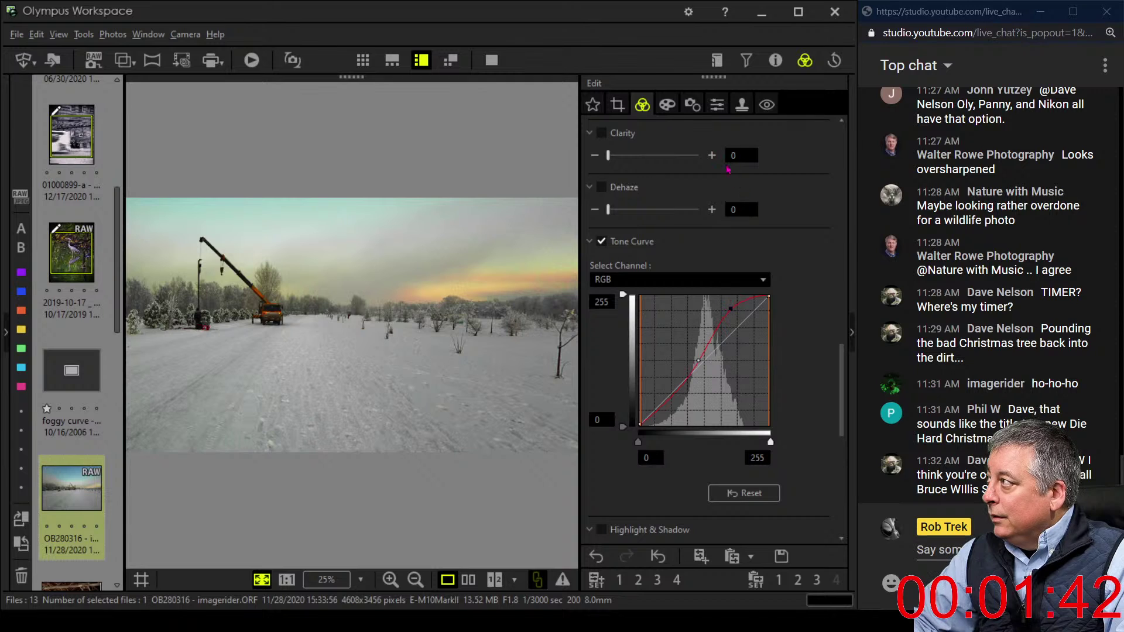
Set the crane photo's Sharpness to 2.0 and its Noise Filter to STANDARD
{"action": "left_click", "coordinate": [692, 104]}
{"action": "left_click", "coordinate": [716, 104]}
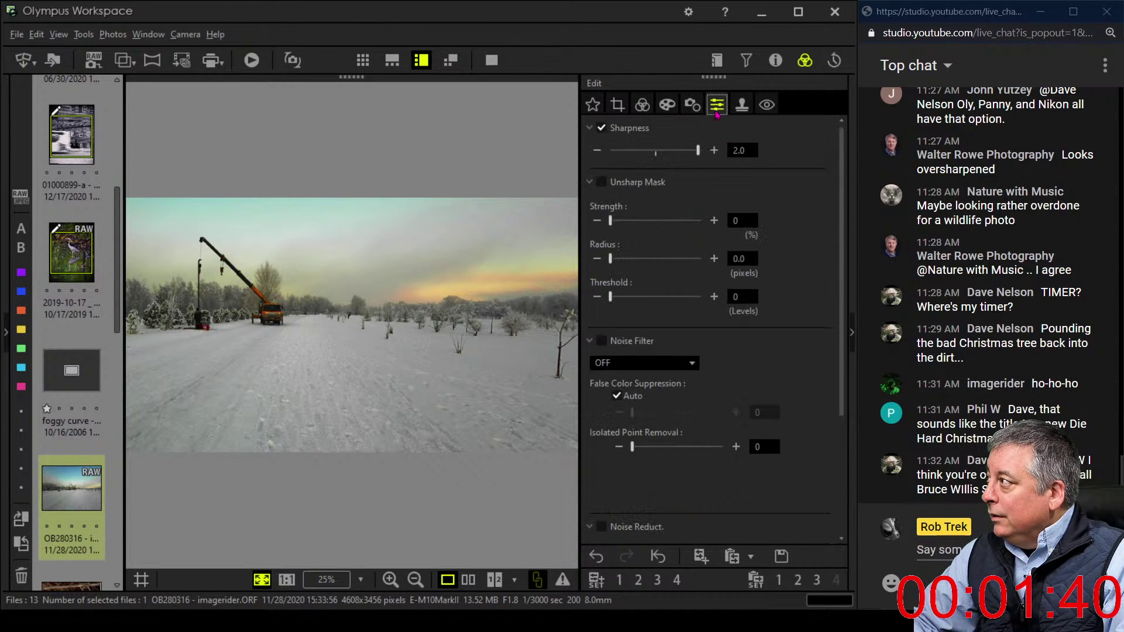
{"action": "left_click", "coordinate": [680, 367]}
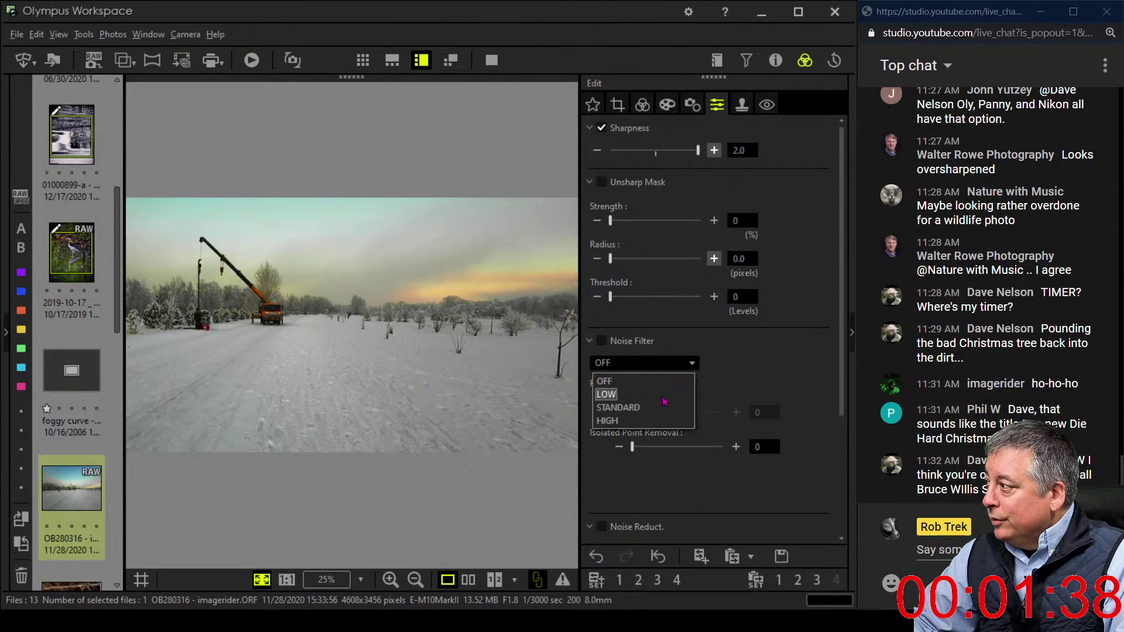
{"action": "left_click", "coordinate": [614, 404]}
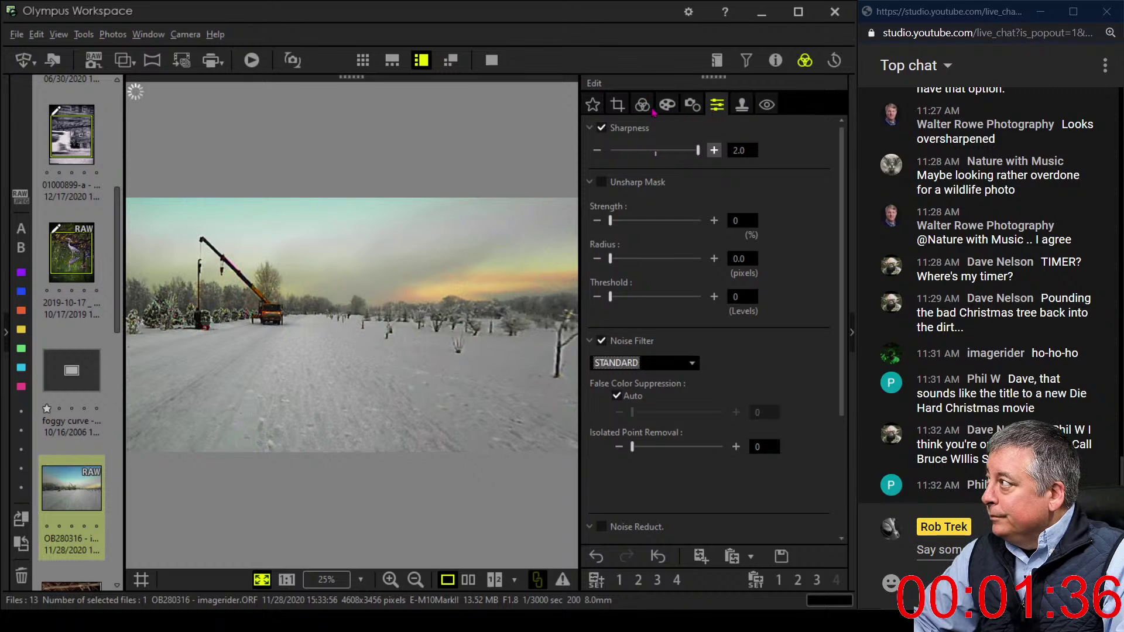
Set the crane photo's Gradation to AUTO
{"action": "left_click", "coordinate": [642, 104]}
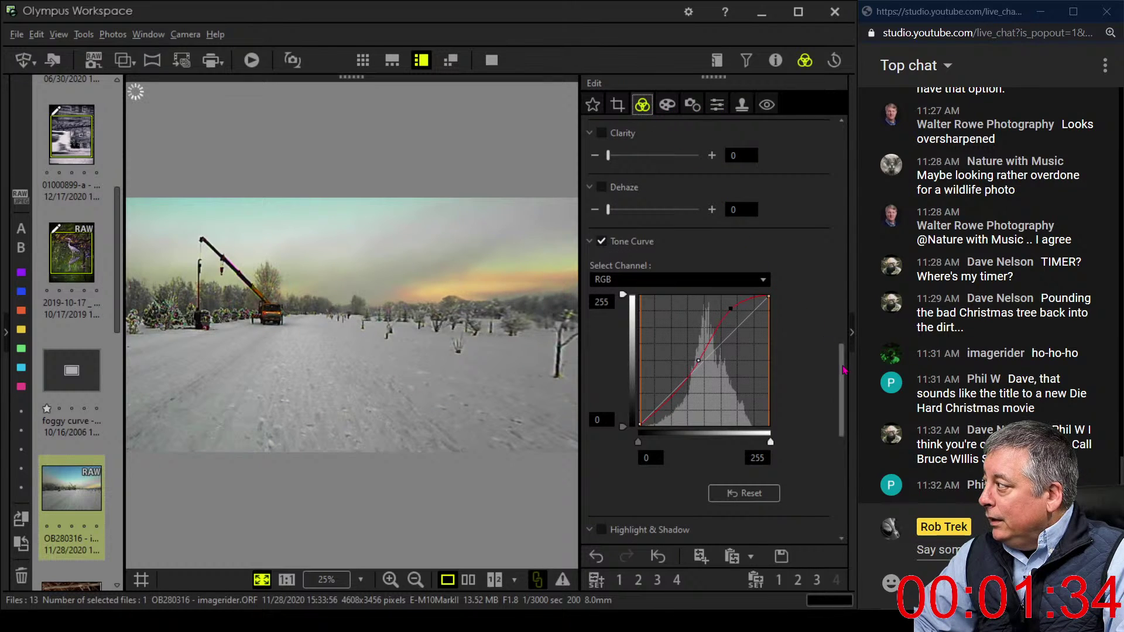
{"action": "left_click_drag", "start_coordinate": [841, 382], "coordinate": [845, 475]}
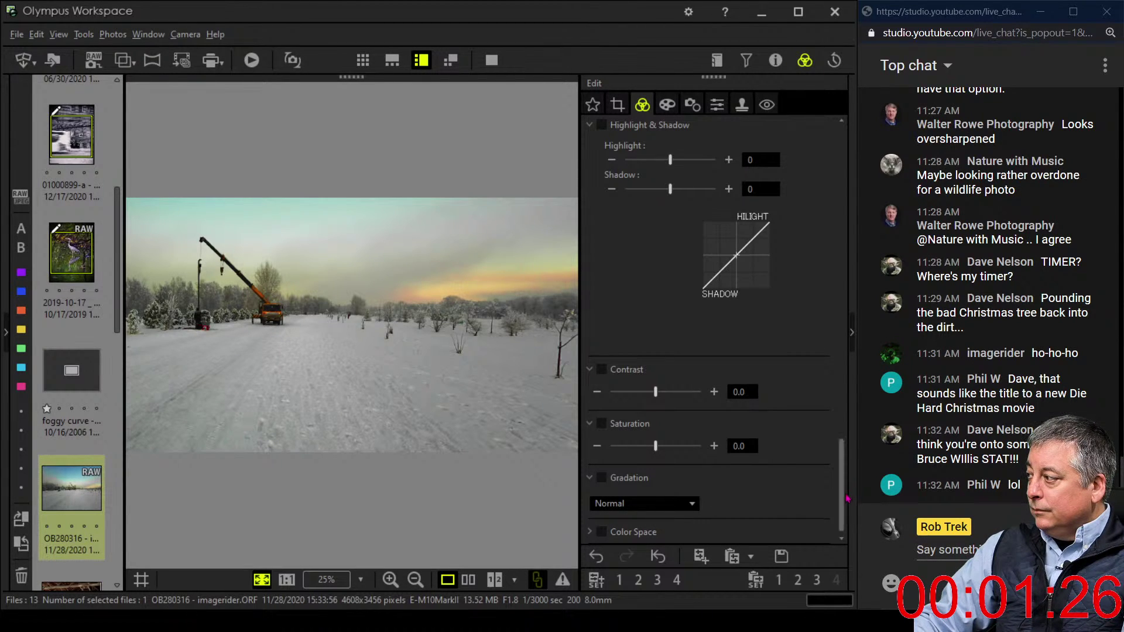
{"action": "left_click", "coordinate": [648, 511]}
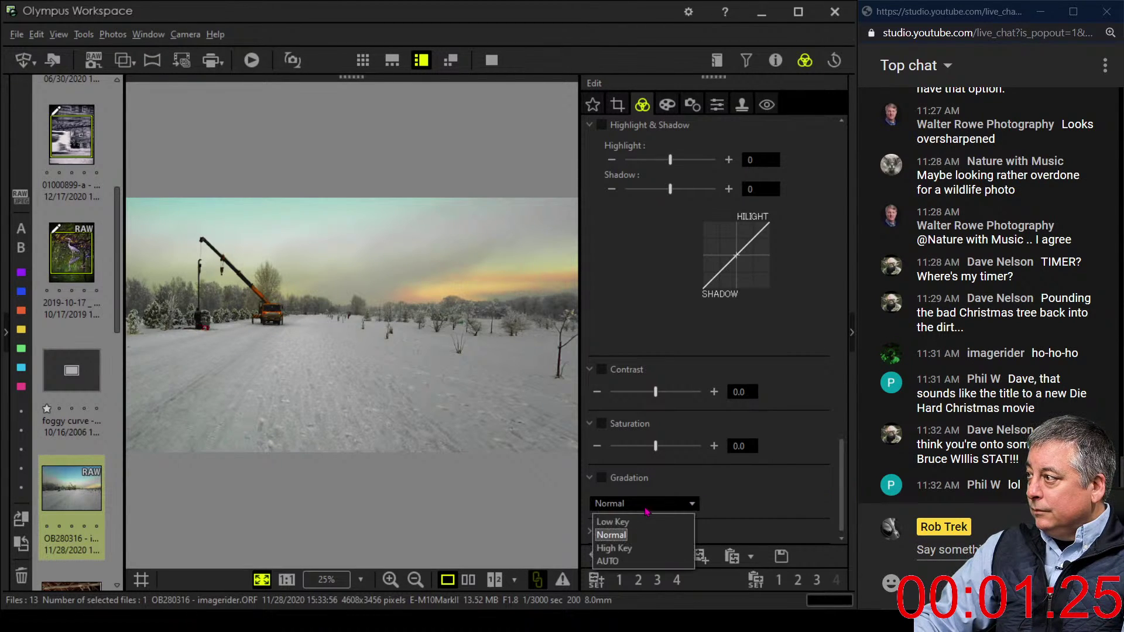
{"action": "left_click", "coordinate": [634, 561]}
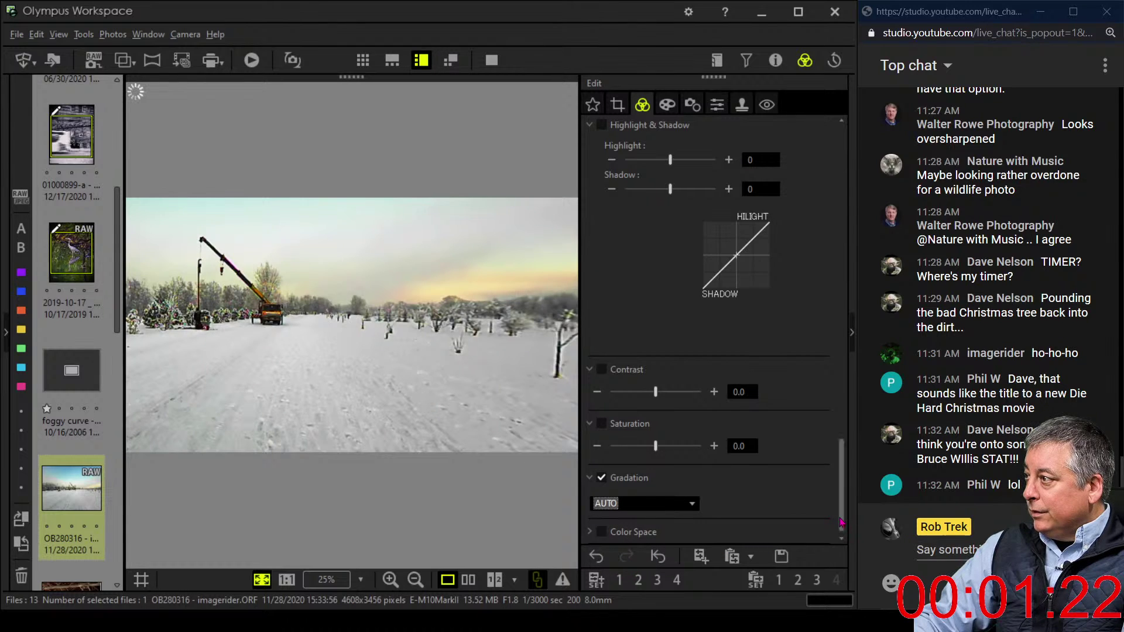
Level the cropped crane photo with a Tilt Adjustment of -0.4
{"action": "scroll", "coordinate": [848, 492], "scroll_direction": "up", "scroll_amount": 1}
{"action": "left_click_drag", "start_coordinate": [848, 492], "coordinate": [841, 178]}
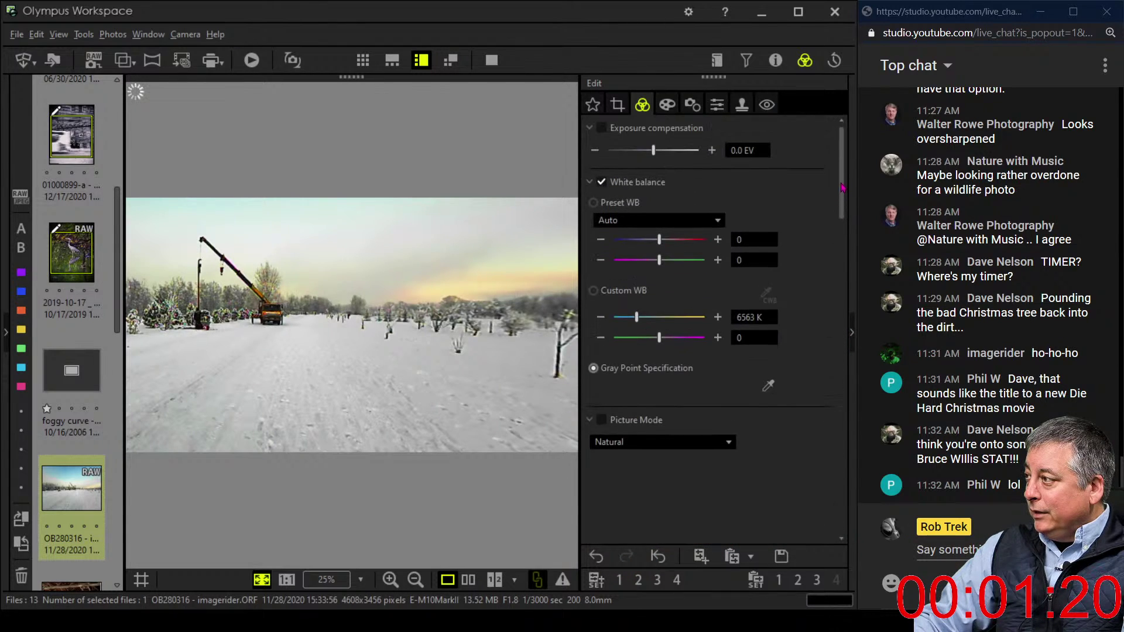
{"action": "left_click", "coordinate": [618, 106]}
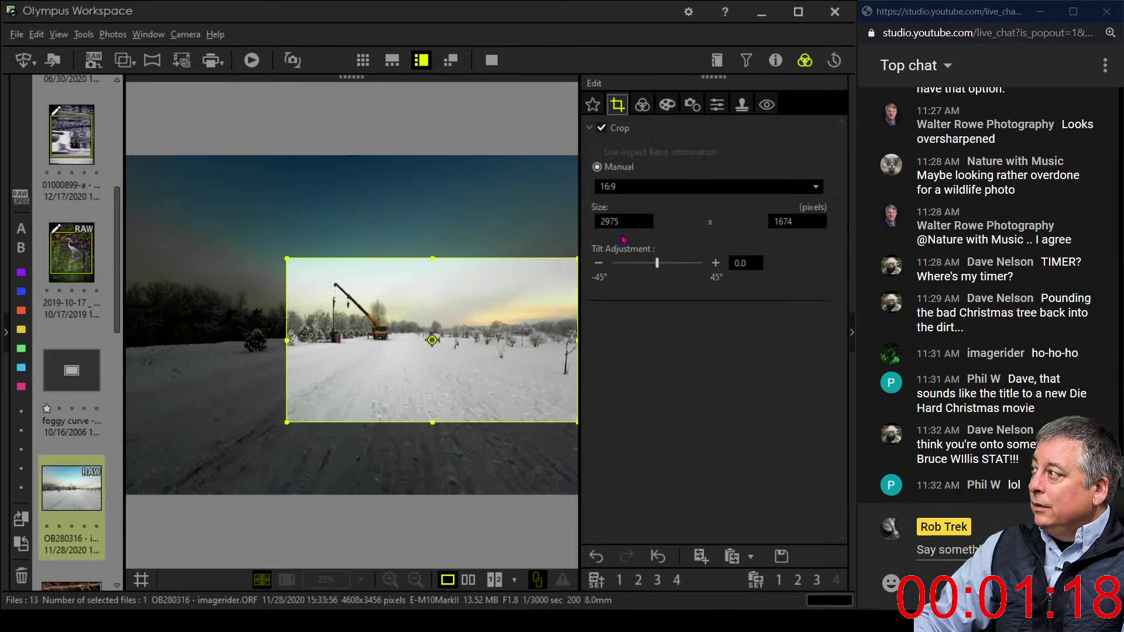
{"action": "left_click", "coordinate": [598, 263]}
{"action": "left_click", "coordinate": [598, 263]}
{"action": "left_click", "coordinate": [598, 263]}
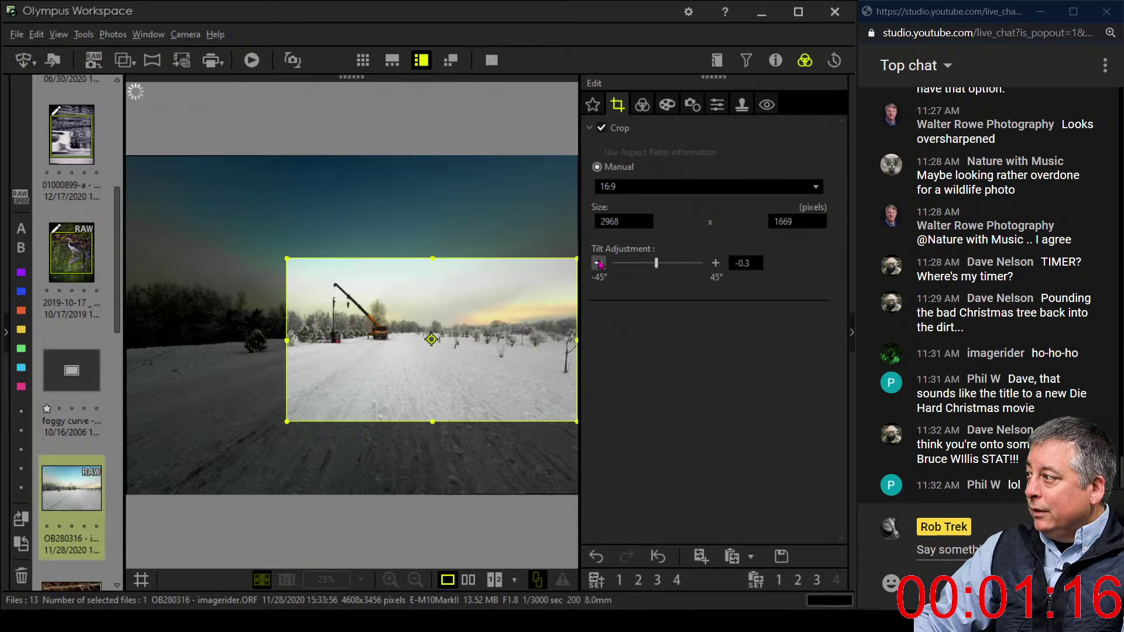
{"action": "left_click", "coordinate": [598, 264]}
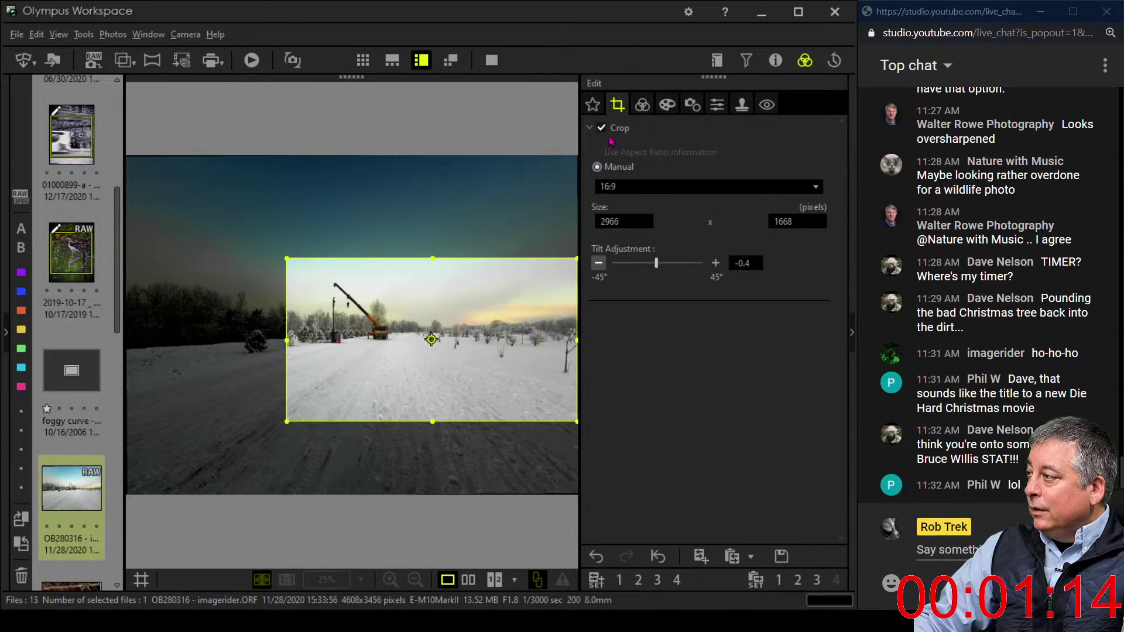
Lower the highlight point of the RGB tone curve closer to the diagonal to soften the brightening
{"action": "left_click", "coordinate": [643, 107]}
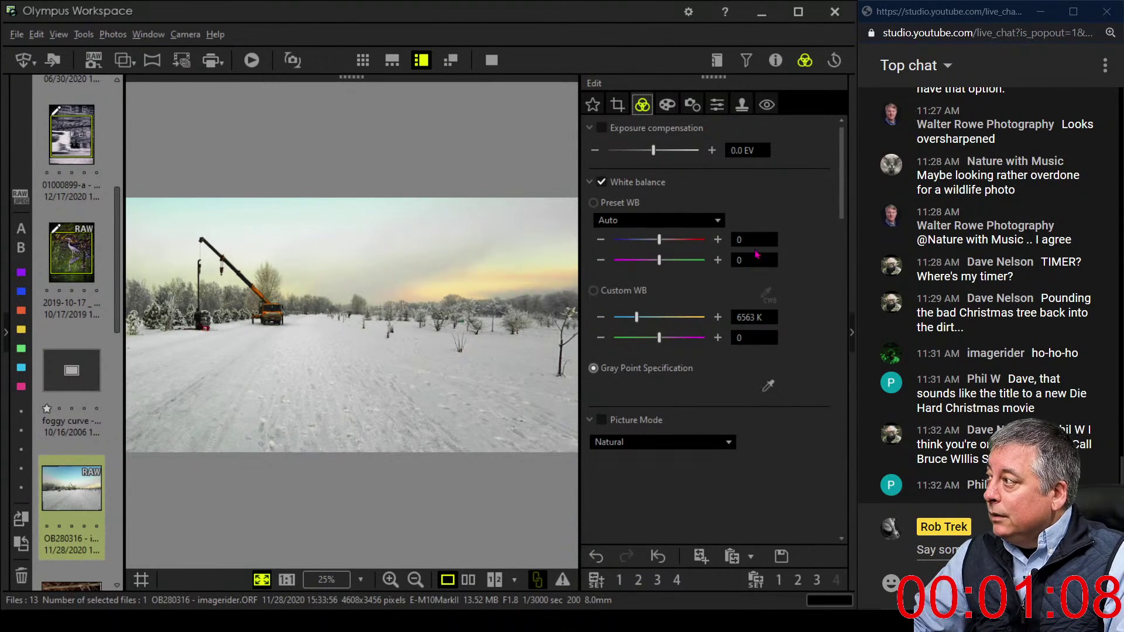
{"action": "scroll", "coordinate": [797, 344], "scroll_direction": "down", "scroll_amount": 10}
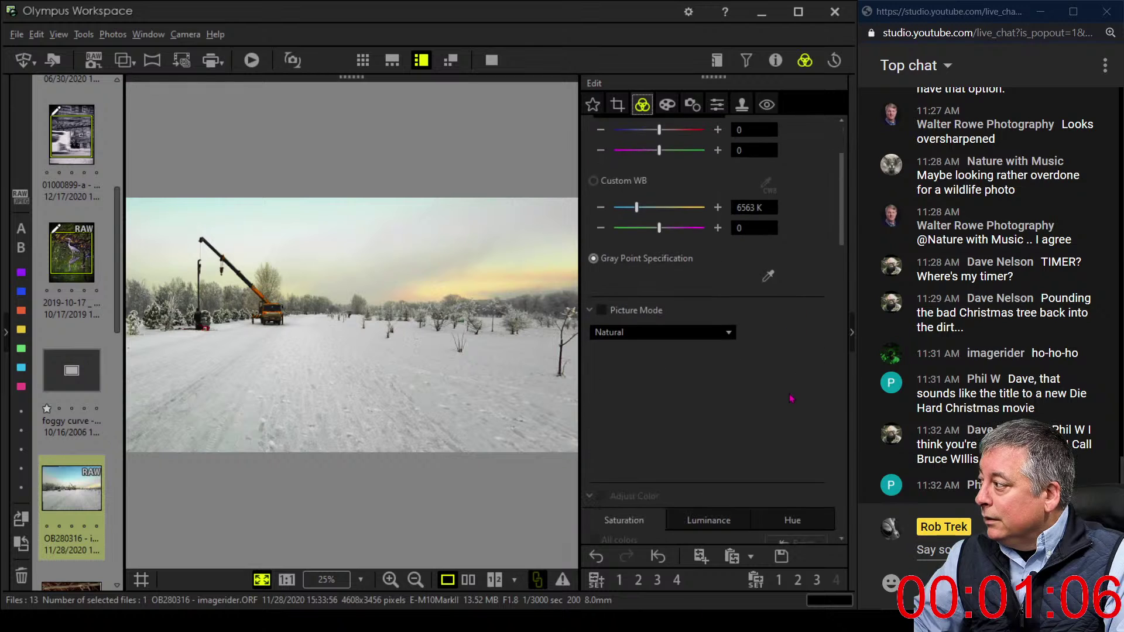
{"action": "scroll", "coordinate": [790, 392], "scroll_direction": "down", "scroll_amount": 8}
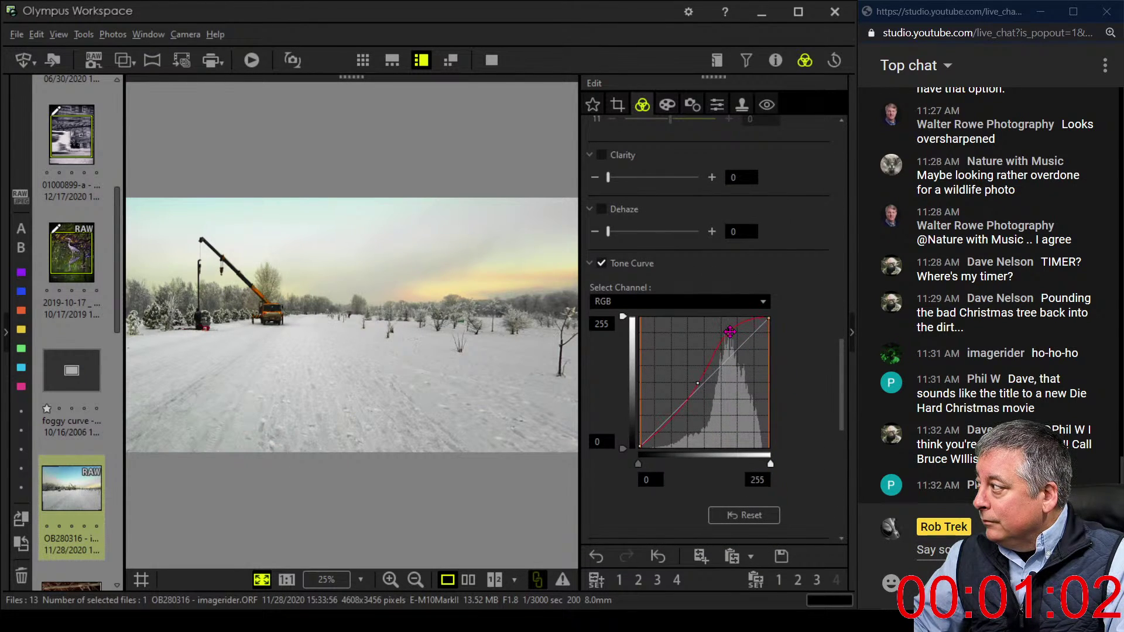
{"action": "left_click_drag", "start_coordinate": [730, 335], "coordinate": [727, 341]}
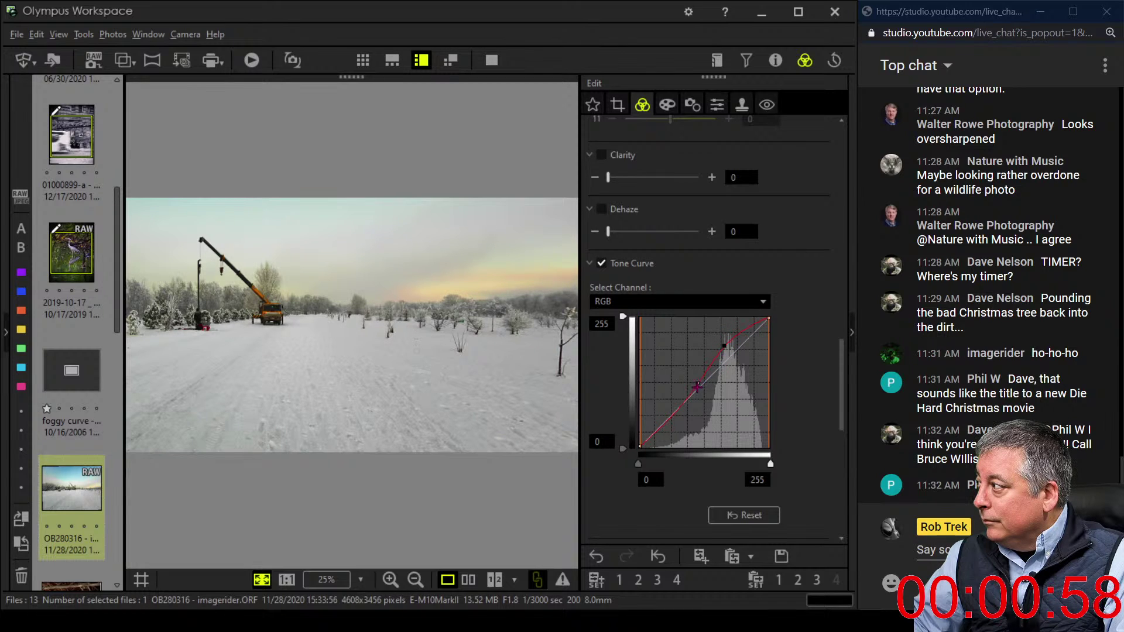
Pull the crane photo's RGB tone curve slightly below the diagonal at the midtones and fine-tune its highlight point
{"action": "left_click_drag", "start_coordinate": [698, 383], "coordinate": [695, 395]}
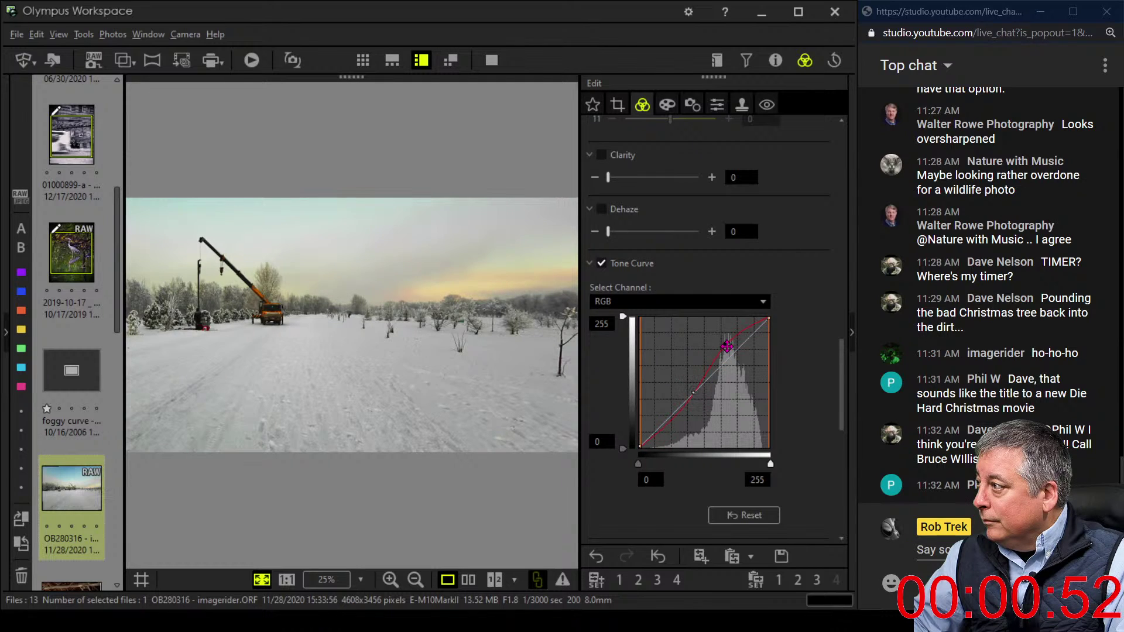
{"action": "left_click_drag", "start_coordinate": [729, 346], "coordinate": [725, 346]}
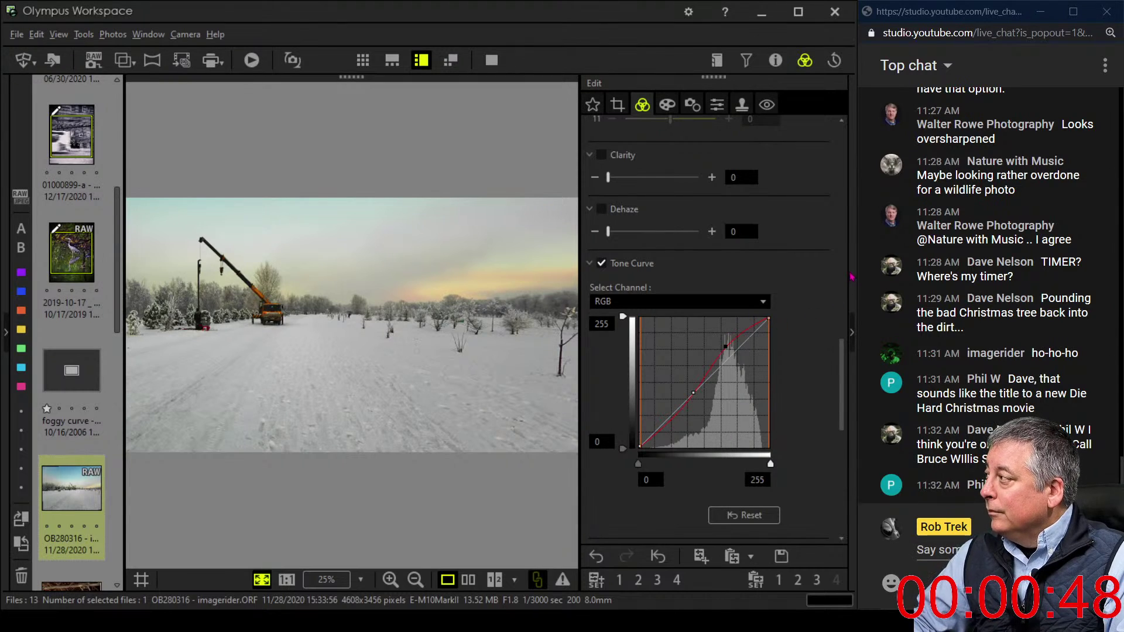
Try Dehaze at 35 and Clarity at 25 on the crane photo, and return both to 0
{"action": "left_click_drag", "start_coordinate": [609, 232], "coordinate": [641, 234]}
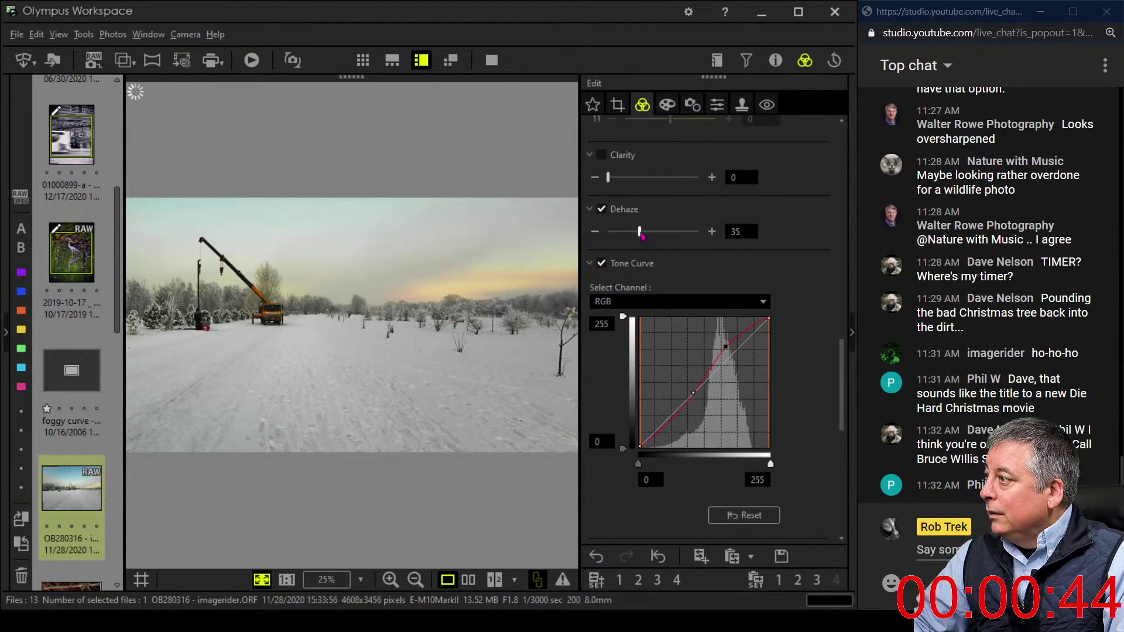
{"action": "left_click_drag", "start_coordinate": [608, 177], "coordinate": [630, 178]}
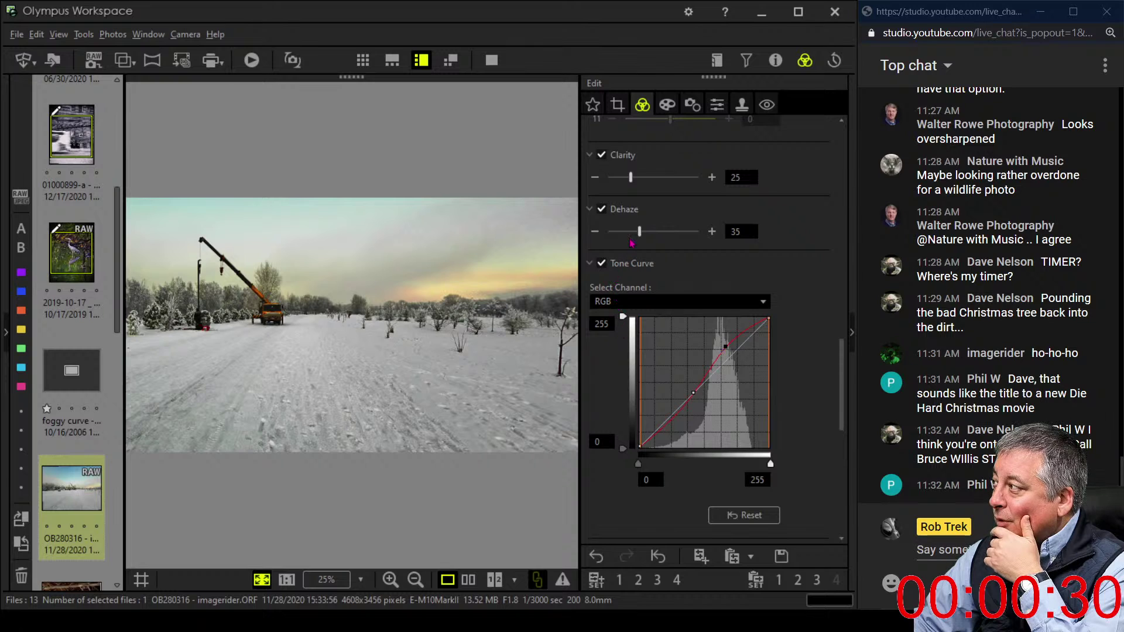
{"action": "left_click_drag", "start_coordinate": [644, 232], "coordinate": [577, 231]}
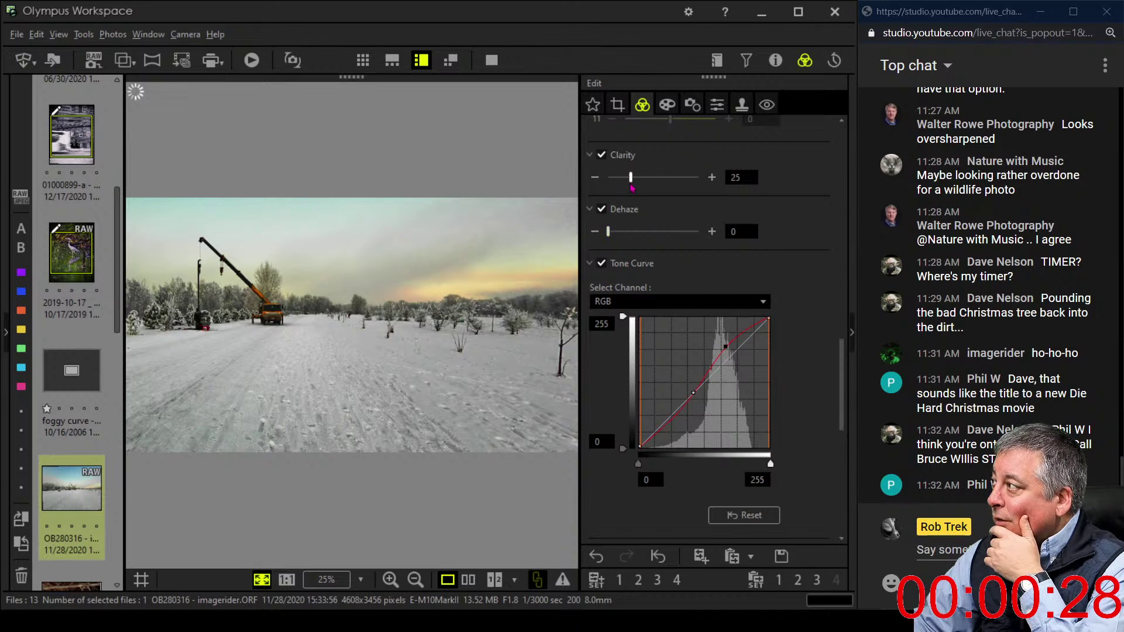
{"action": "left_click_drag", "start_coordinate": [631, 178], "coordinate": [594, 186]}
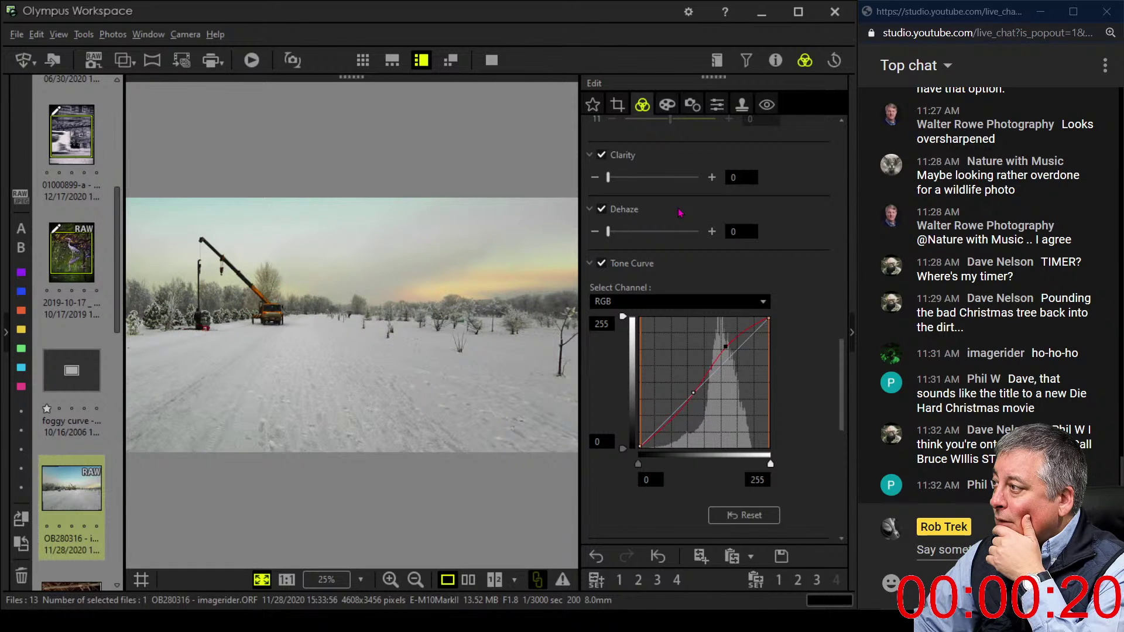
Check the crane photo at full size and full screen, and tighten its 16:9 crop to 2655 x 1494 pixels
{"action": "left_click", "coordinate": [253, 308]}
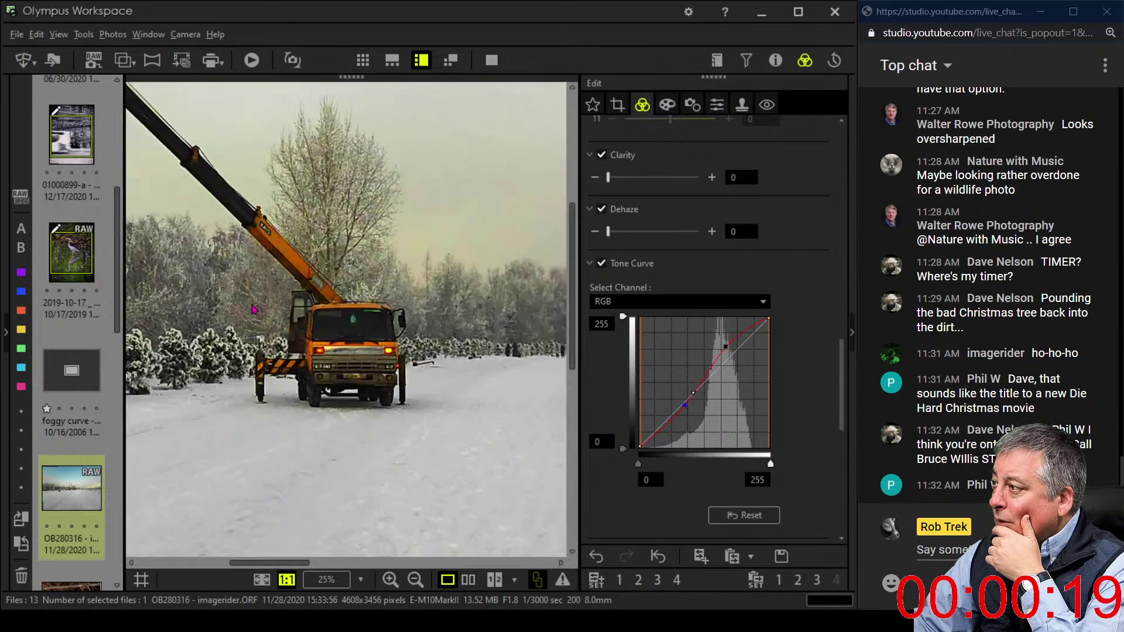
{"action": "left_click", "coordinate": [491, 59]}
{"action": "left_click", "coordinate": [517, 244]}
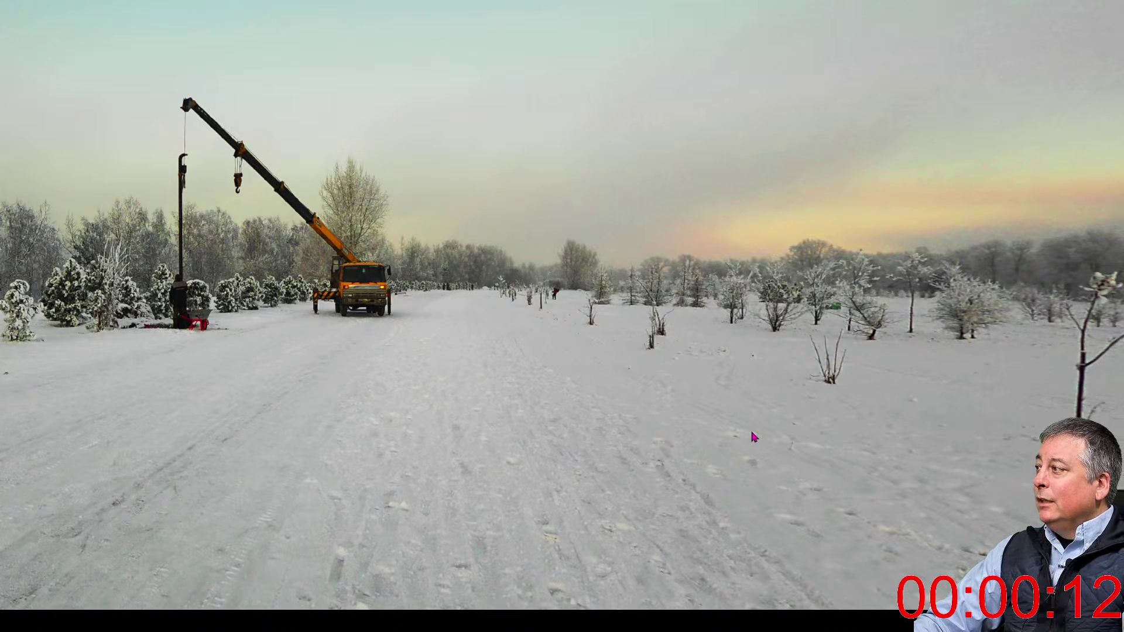
{"action": "key", "text": "Escape"}
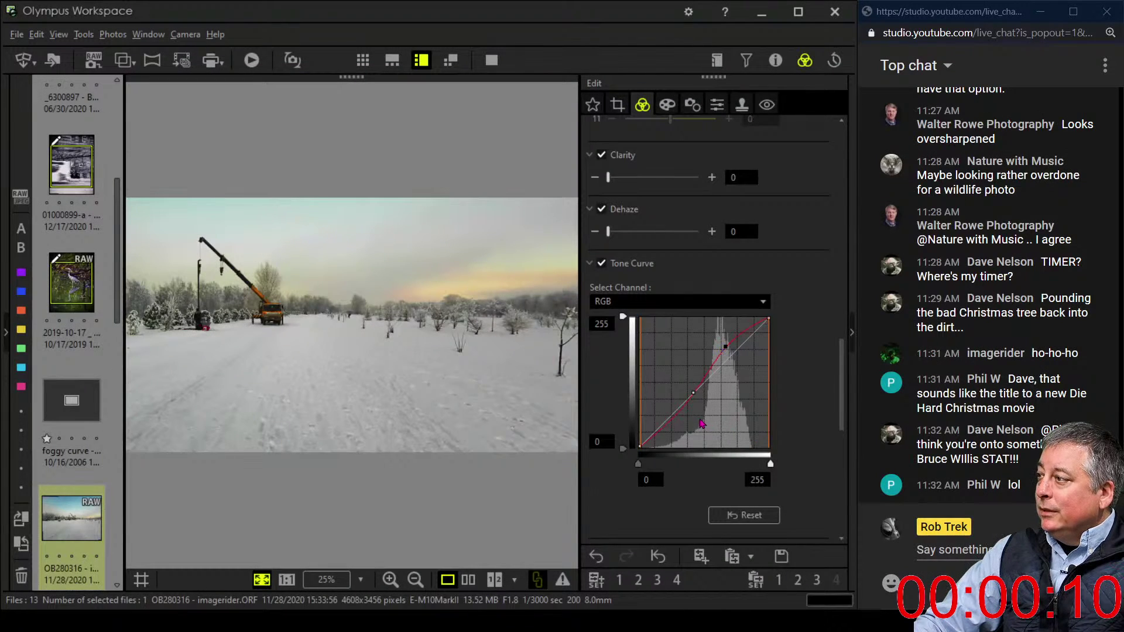
{"action": "left_click", "coordinate": [617, 105]}
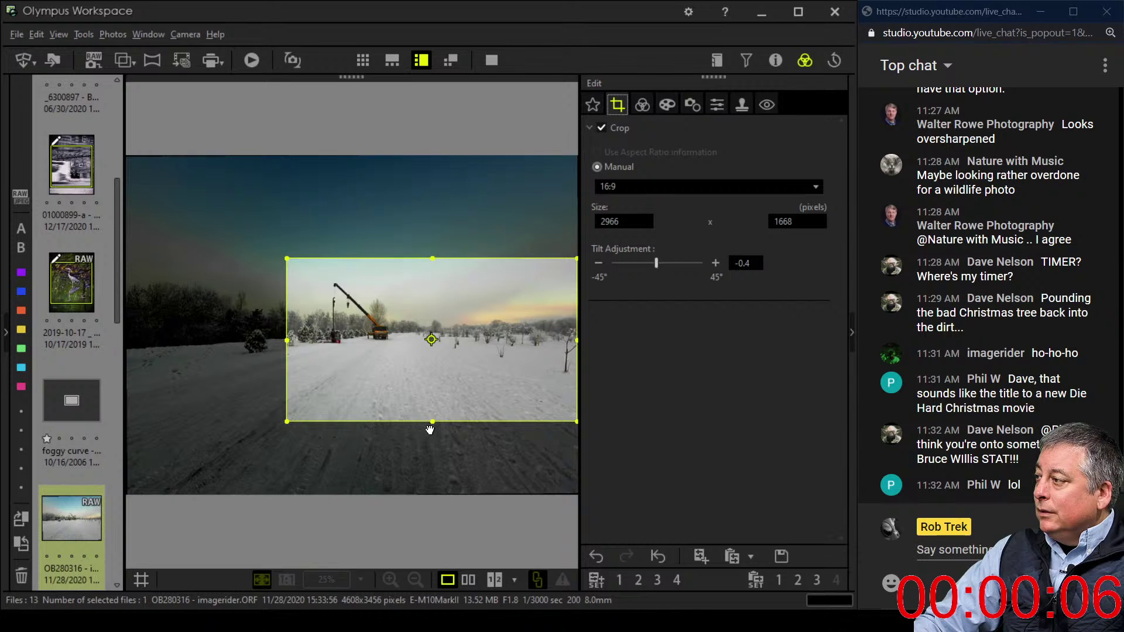
{"action": "left_click_drag", "start_coordinate": [432, 420], "coordinate": [433, 404]}
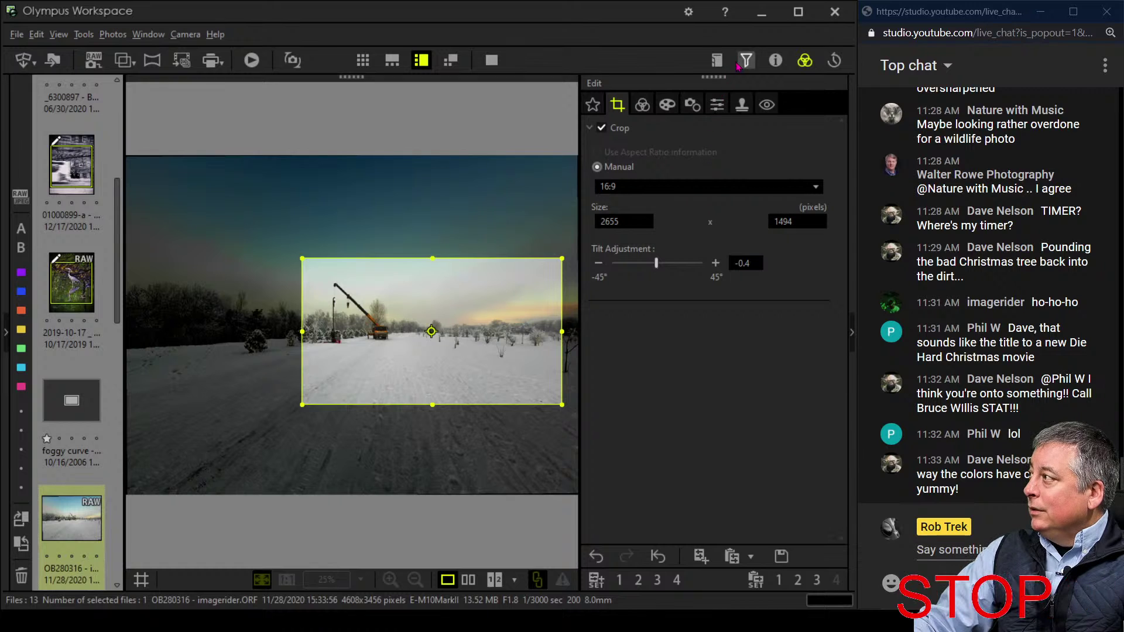
Compare the edited crane photo side by side with its original in full screen, and view the edited version alone
{"action": "left_click", "coordinate": [643, 104]}
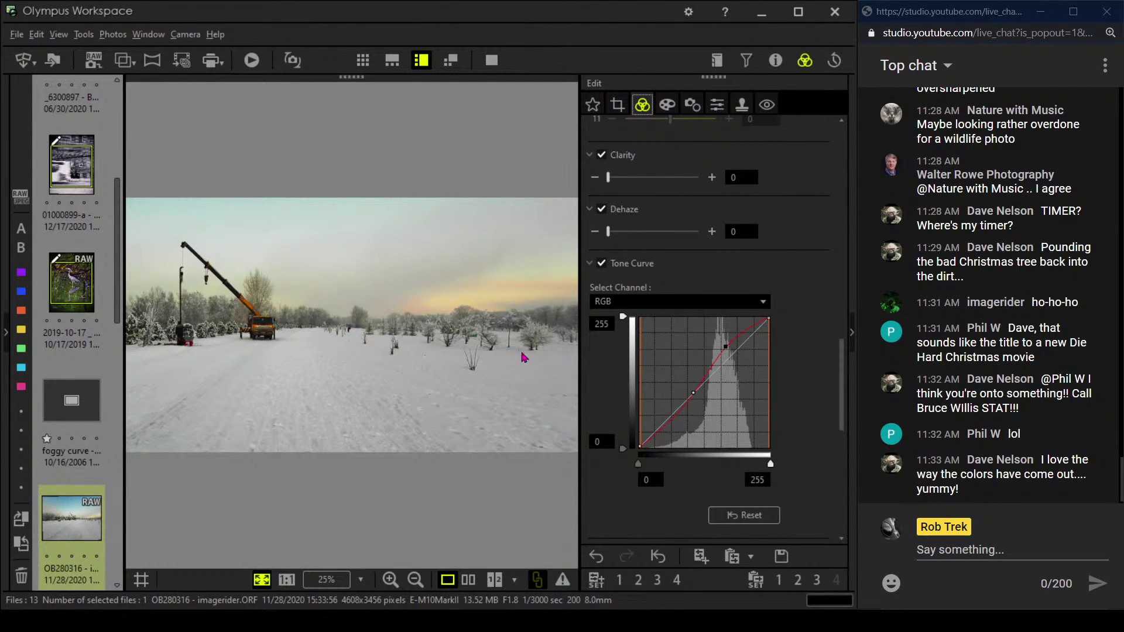
{"action": "left_click", "coordinate": [470, 578]}
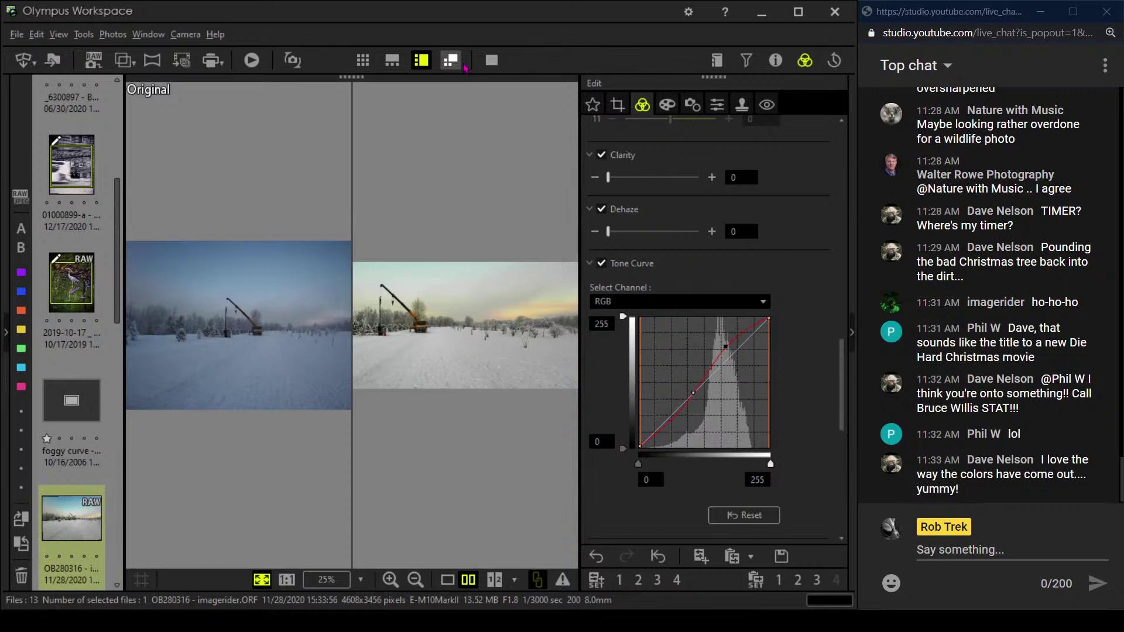
{"action": "left_click", "coordinate": [489, 61]}
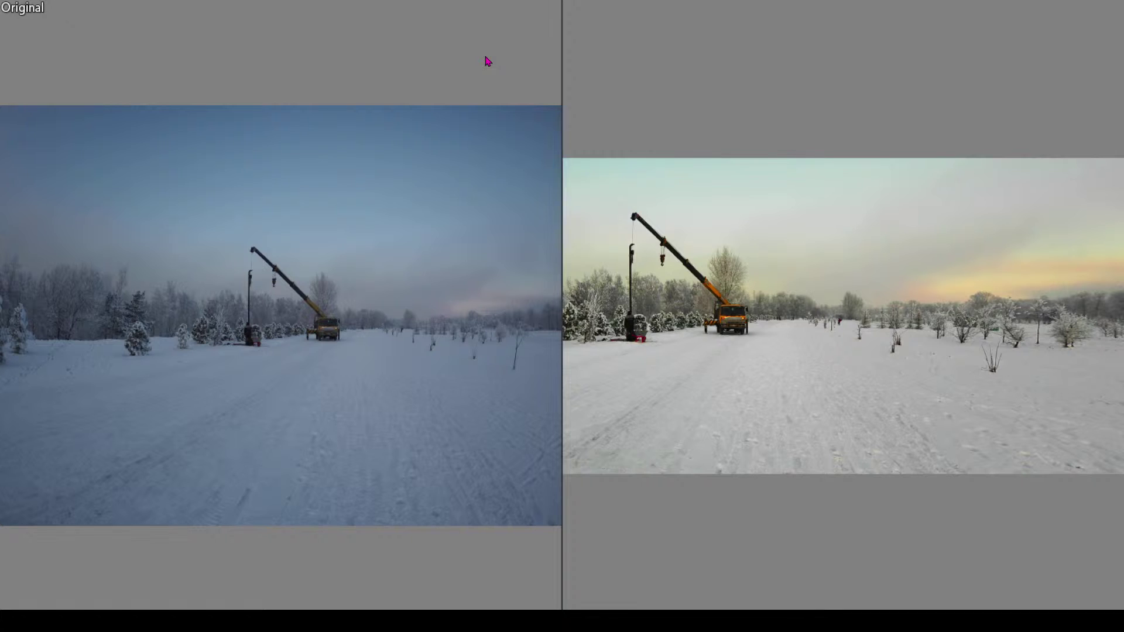
{"action": "key", "text": "Escape"}
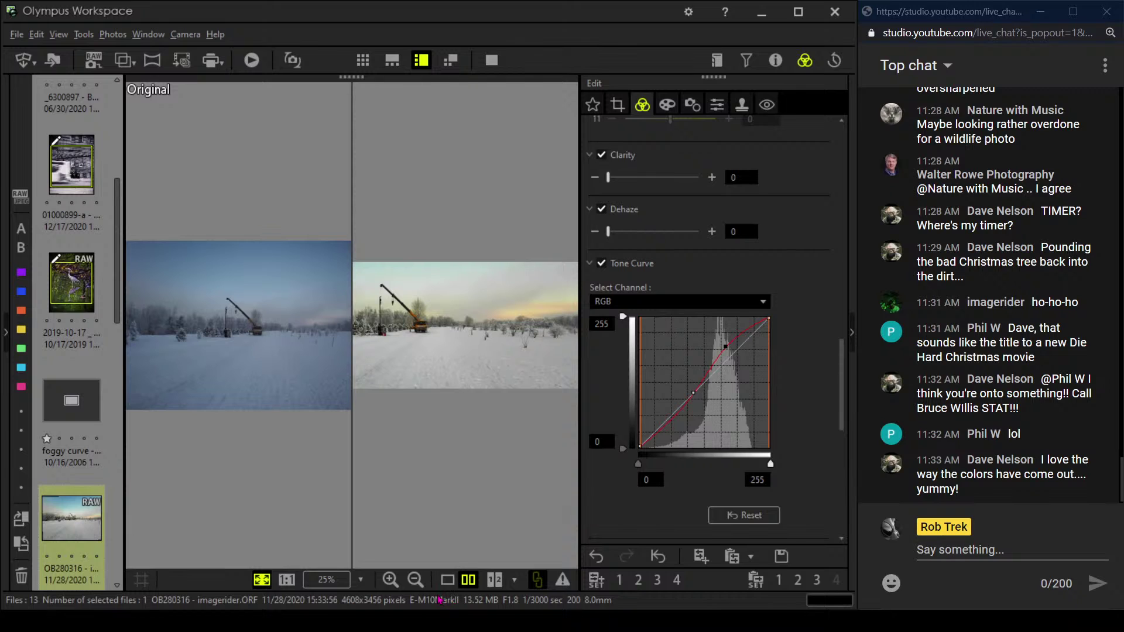
{"action": "left_click", "coordinate": [447, 580]}
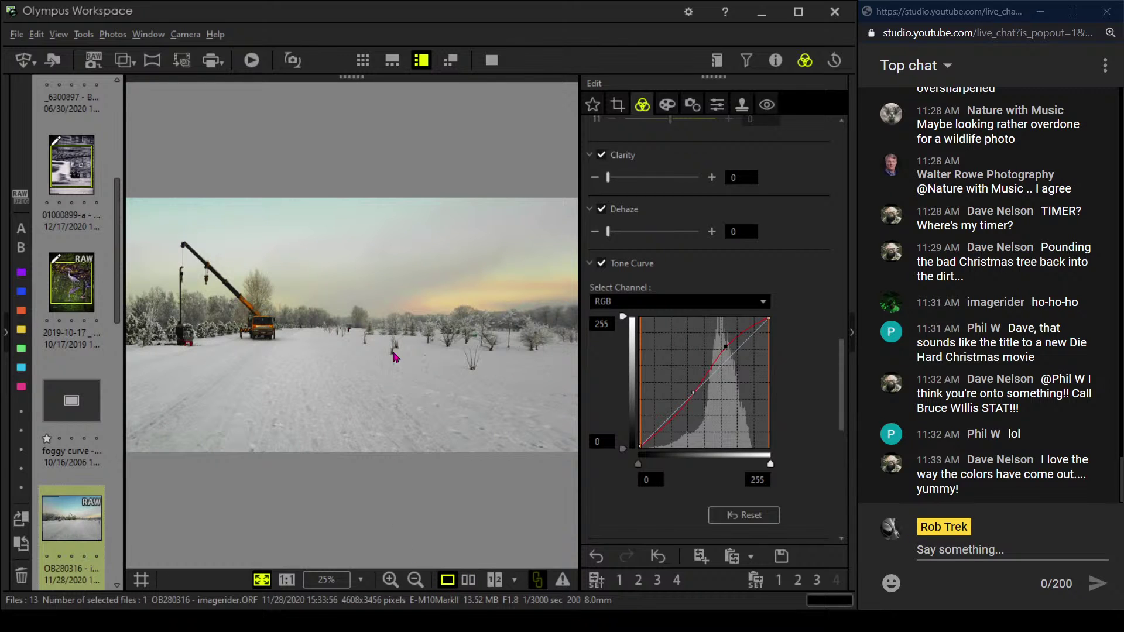
{"action": "left_click", "coordinate": [489, 64]}
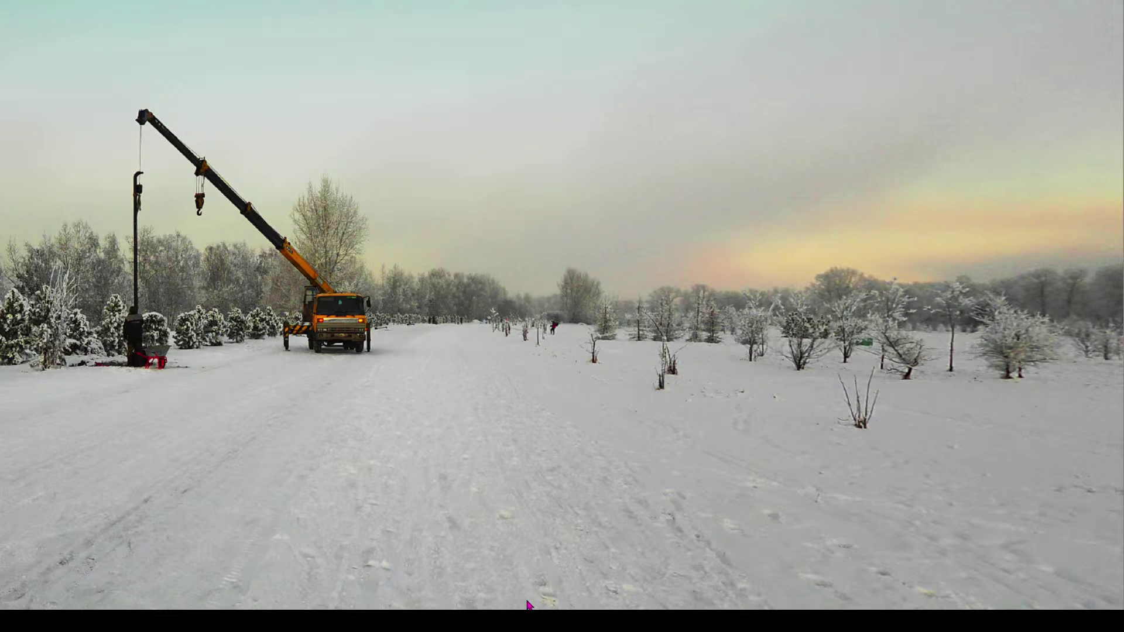
{"action": "key", "text": "Escape"}
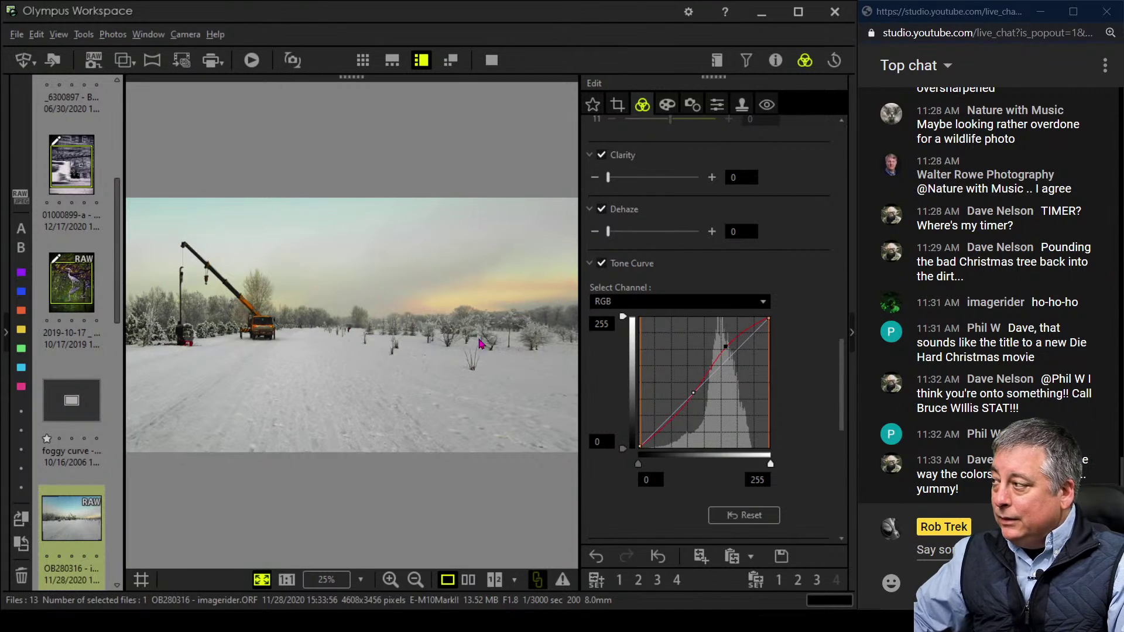
Open the photo of the covered wooden building and examine its Exif data and summarized shooting details
{"action": "scroll", "coordinate": [115, 491], "scroll_direction": "down", "scroll_amount": 3}
{"action": "left_click", "coordinate": [48, 493]}
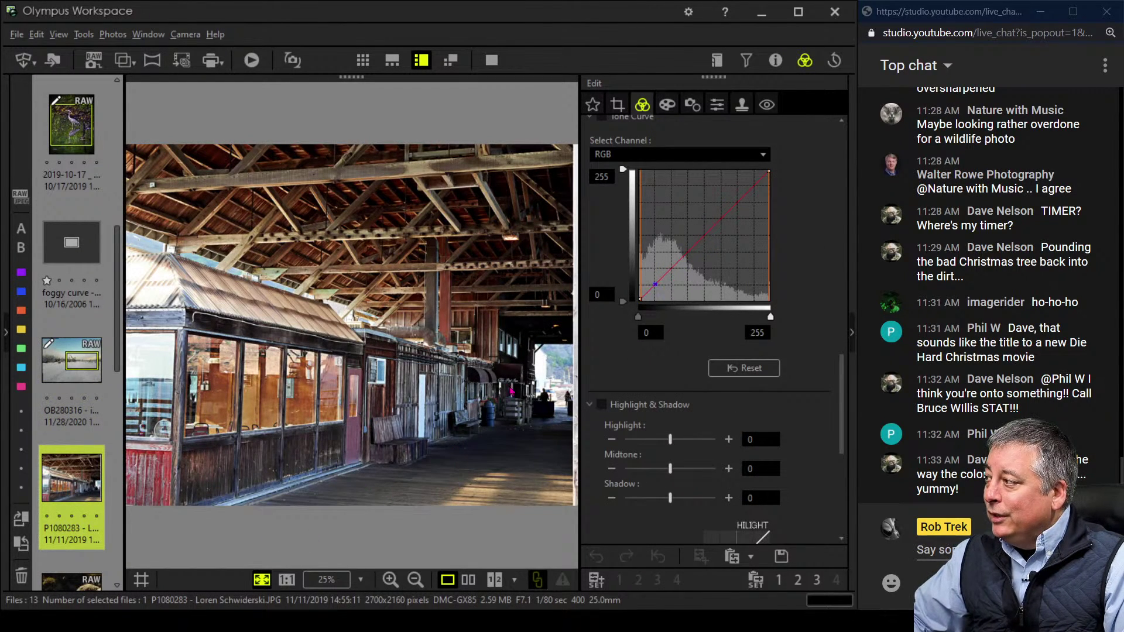
{"action": "left_click", "coordinate": [771, 64]}
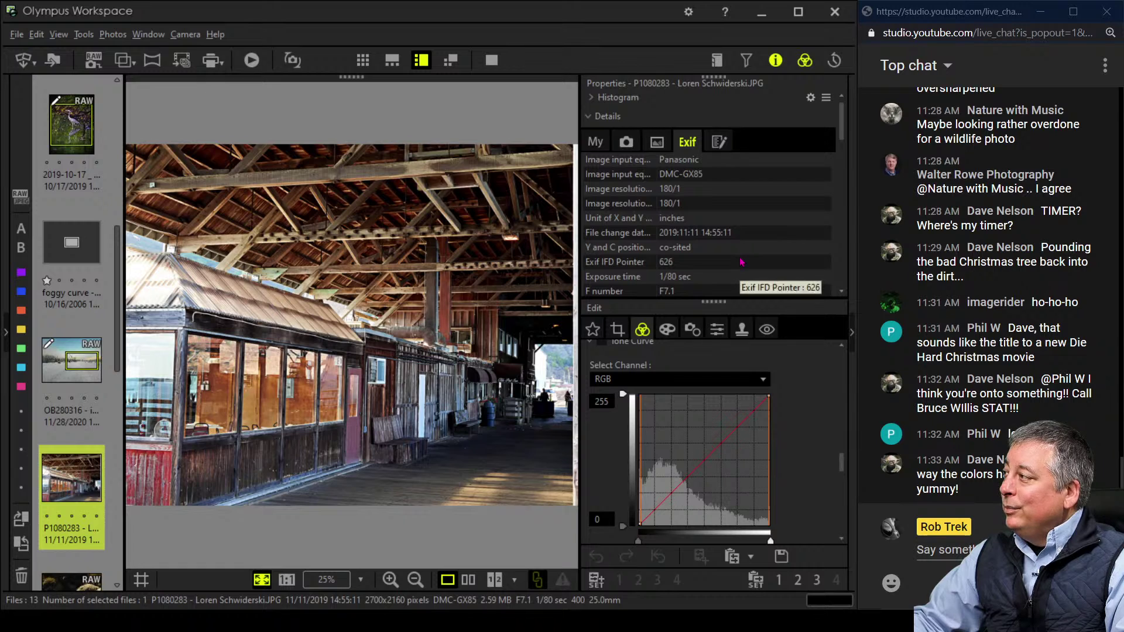
{"action": "scroll", "coordinate": [741, 262], "scroll_direction": "down", "scroll_amount": 2}
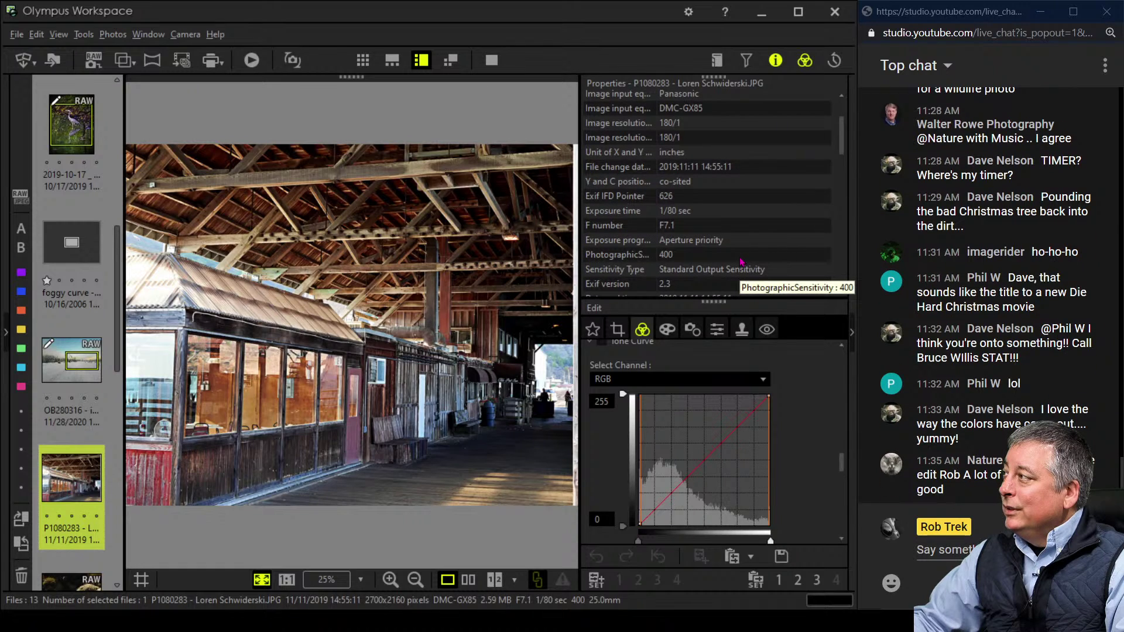
{"action": "scroll", "coordinate": [741, 262], "scroll_direction": "up", "scroll_amount": 2}
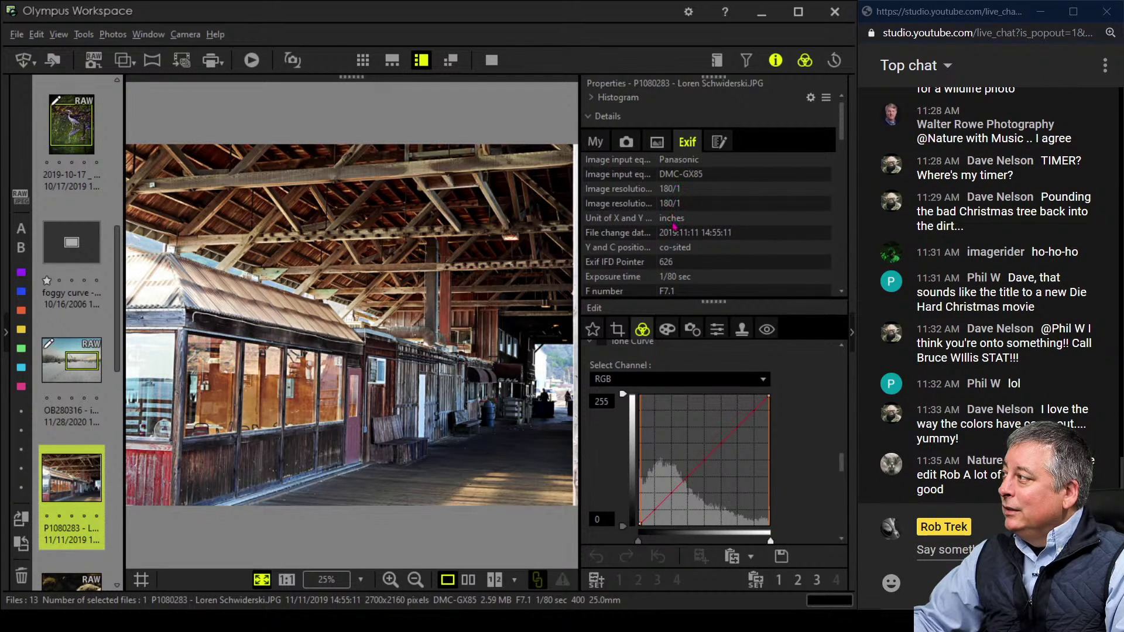
{"action": "scroll", "coordinate": [699, 267], "scroll_direction": "down", "scroll_amount": 2}
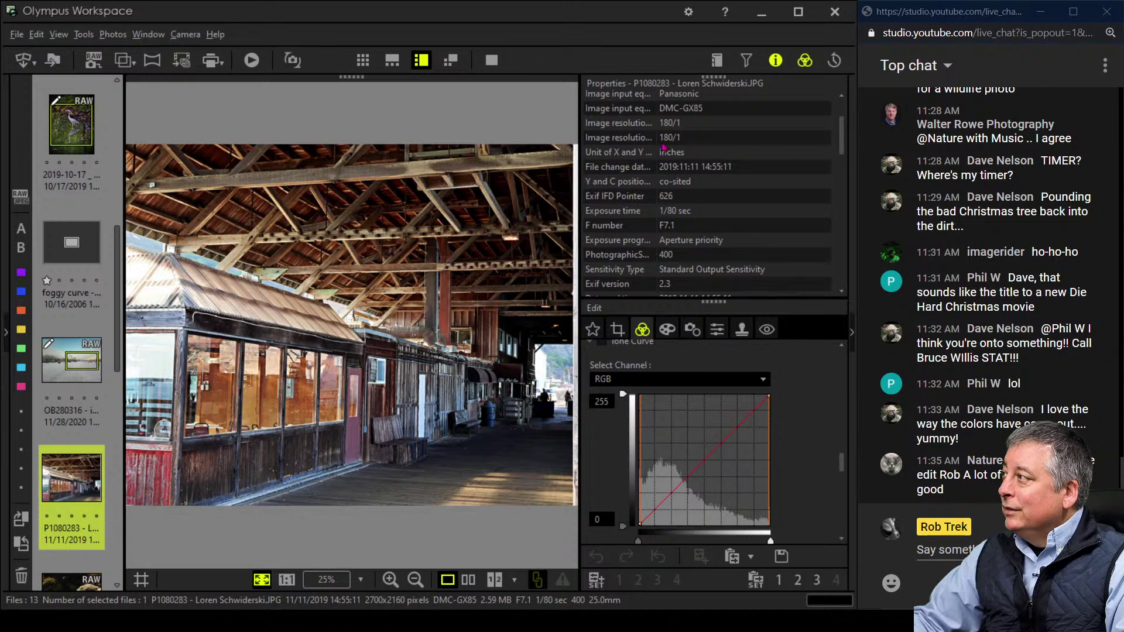
{"action": "scroll", "coordinate": [717, 216], "scroll_direction": "up", "scroll_amount": 2}
{"action": "left_click", "coordinate": [597, 143]}
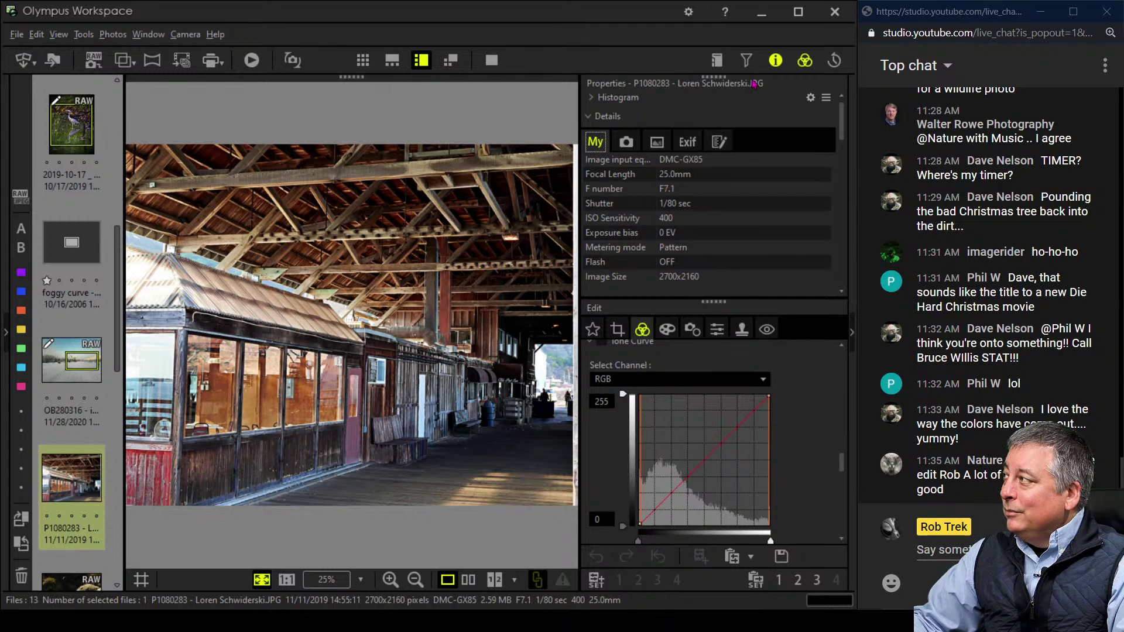
{"action": "left_click", "coordinate": [775, 60]}
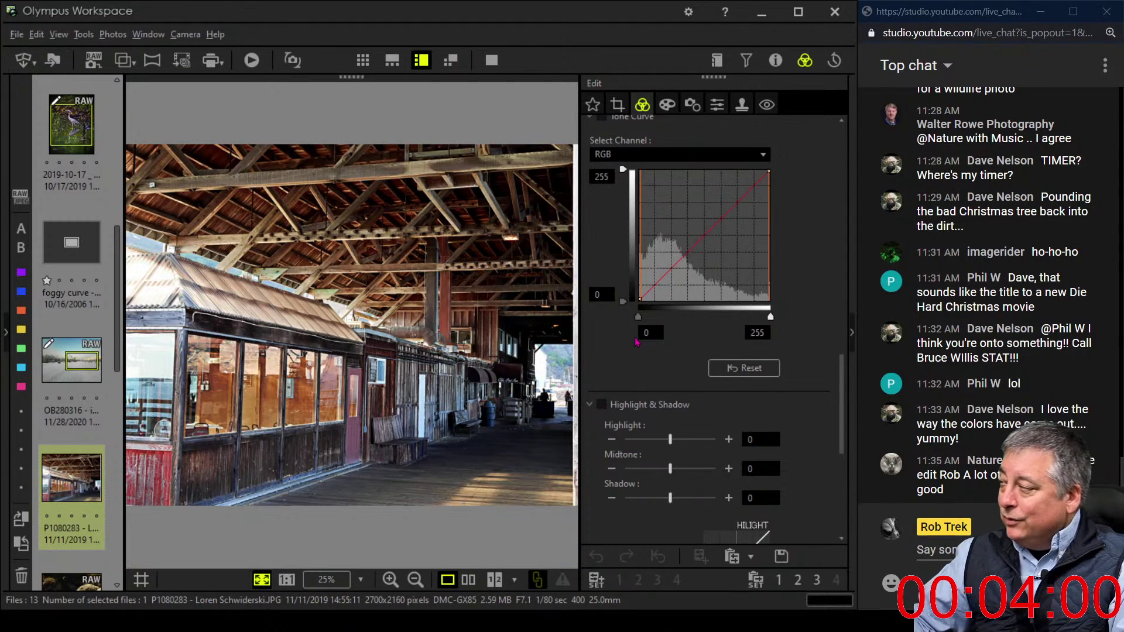
Apply a horizontal Keystone Compensation of 8 to the wooden building photo
{"action": "left_click", "coordinate": [716, 105]}
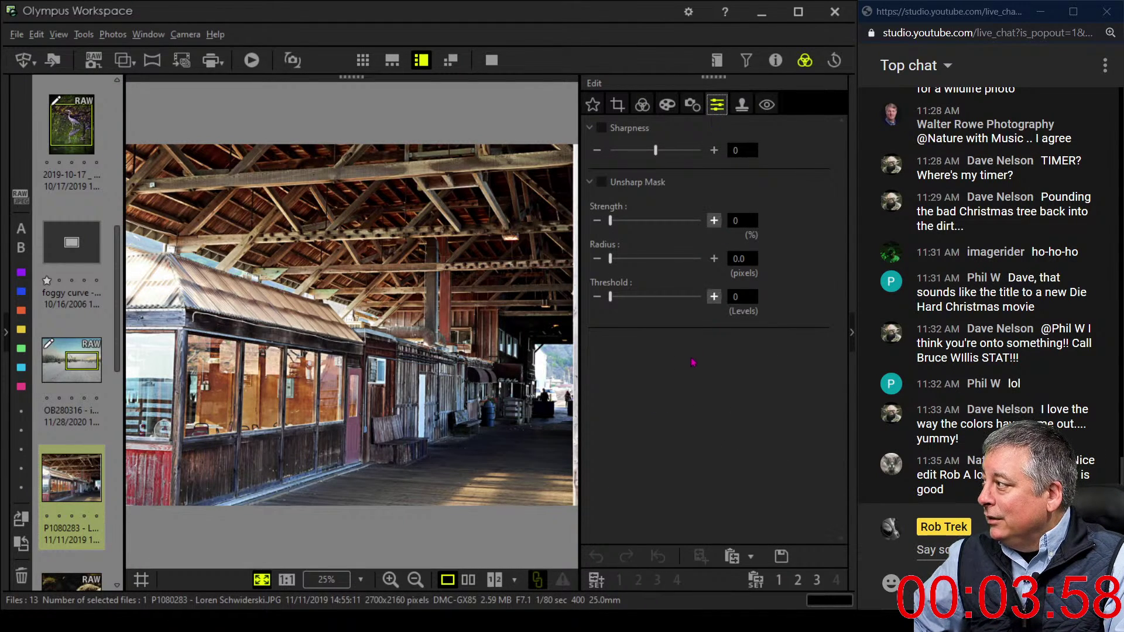
{"action": "left_click", "coordinate": [692, 105]}
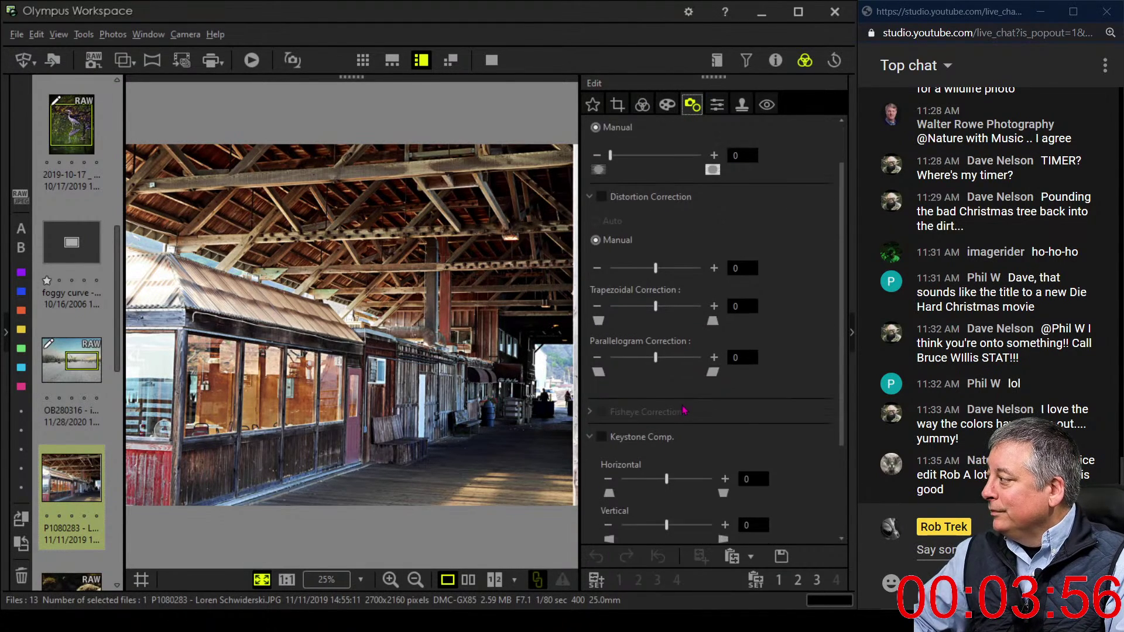
{"action": "scroll", "coordinate": [684, 411], "scroll_direction": "down", "scroll_amount": 3}
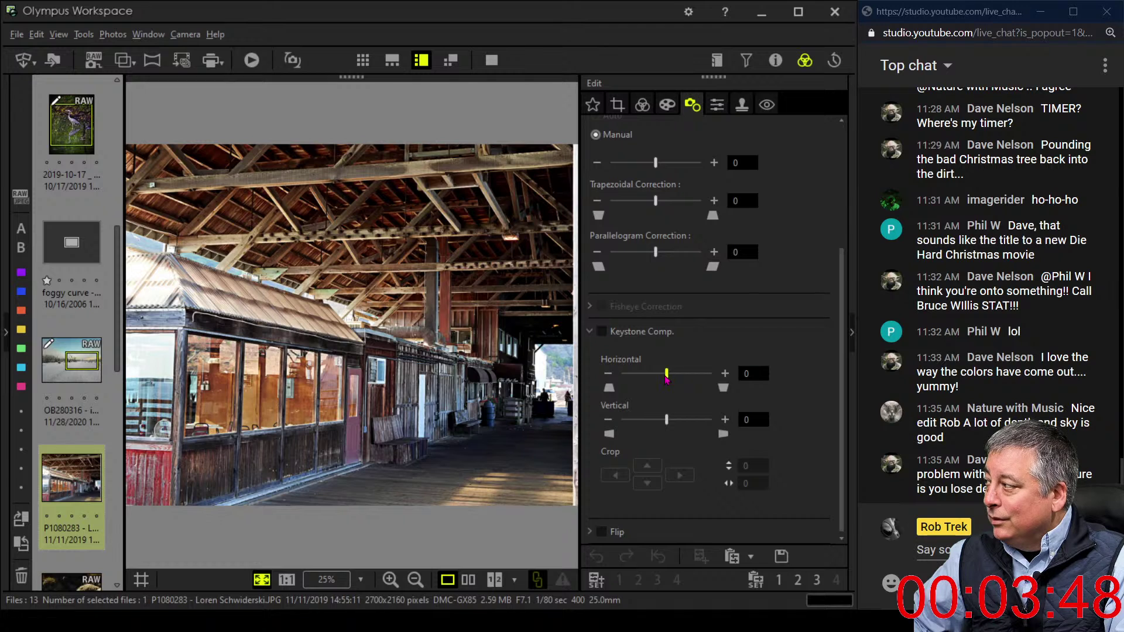
{"action": "left_click_drag", "start_coordinate": [666, 375], "coordinate": [669, 378]}
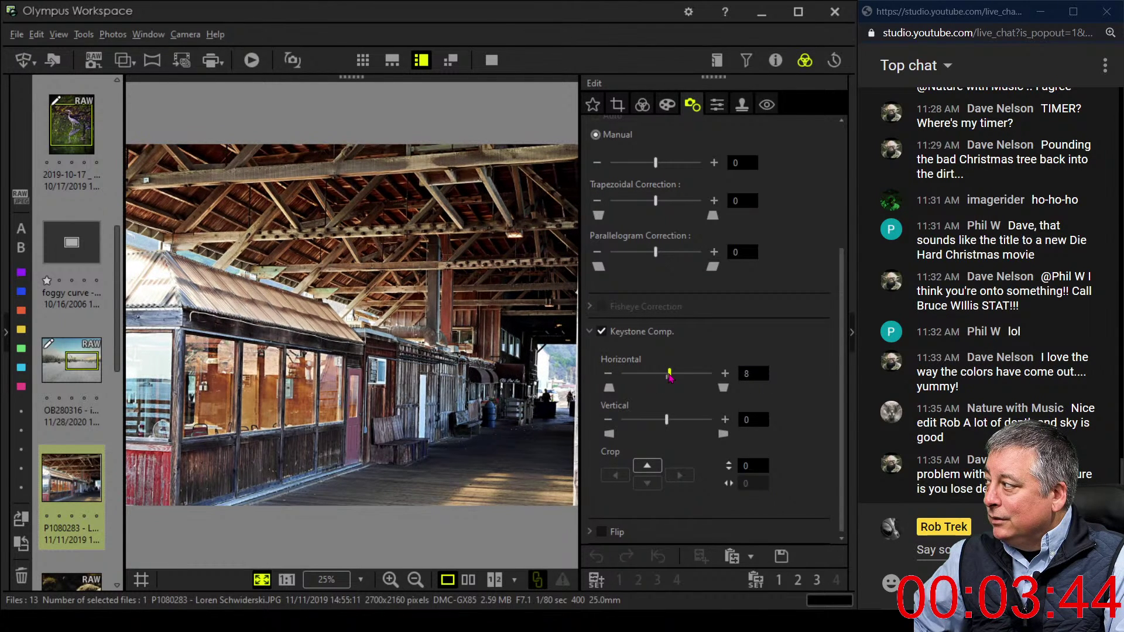
Straighten the wooden building photo with a Tilt Adjustment of -1.4 and check the cropped result
{"action": "left_click", "coordinate": [618, 105]}
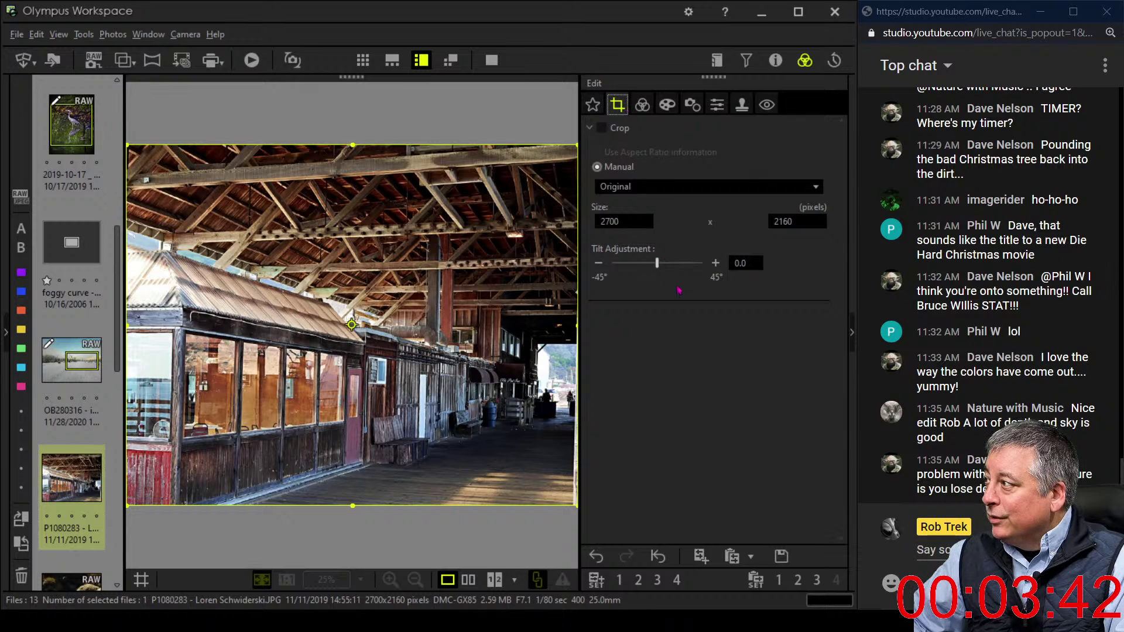
{"action": "left_click", "coordinate": [609, 266]}
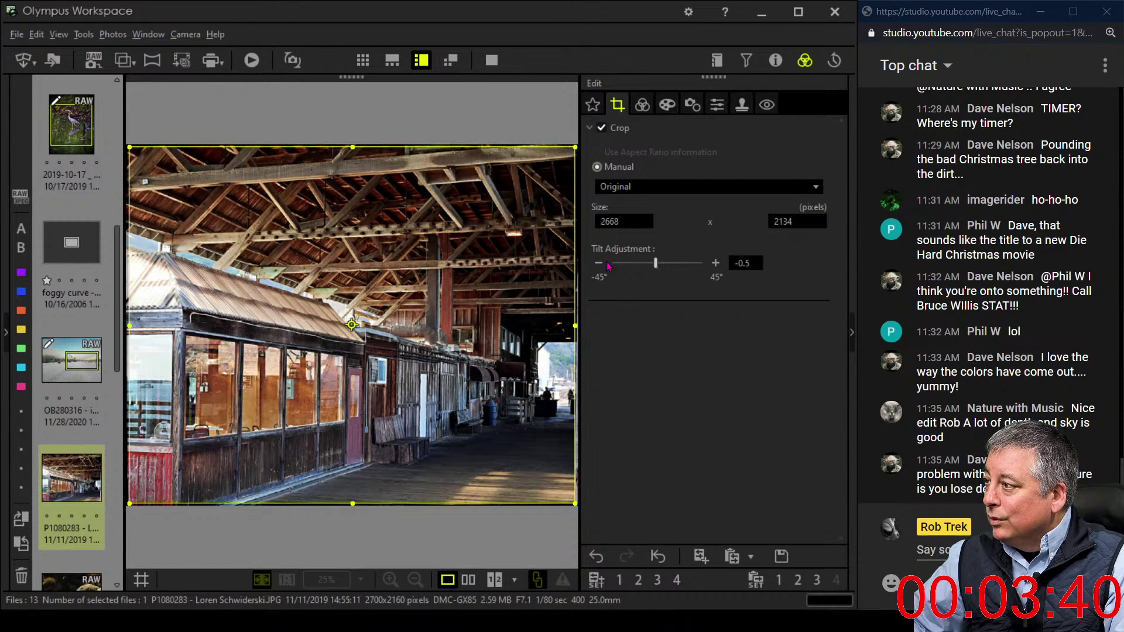
{"action": "left_click", "coordinate": [609, 266]}
{"action": "left_click", "coordinate": [609, 266]}
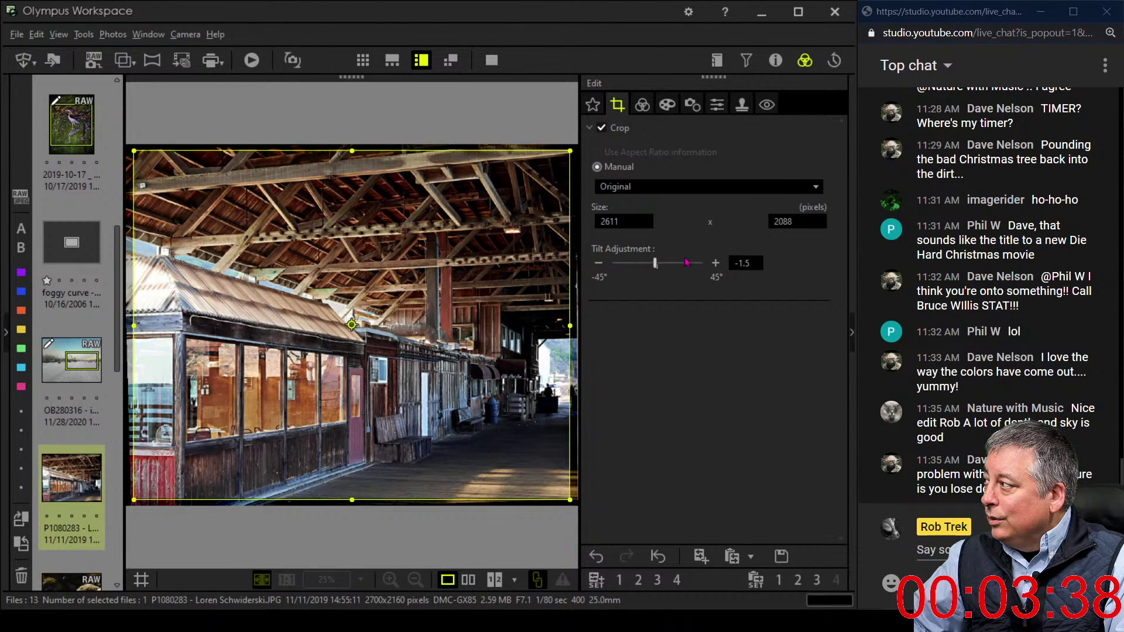
{"action": "left_click", "coordinate": [716, 263]}
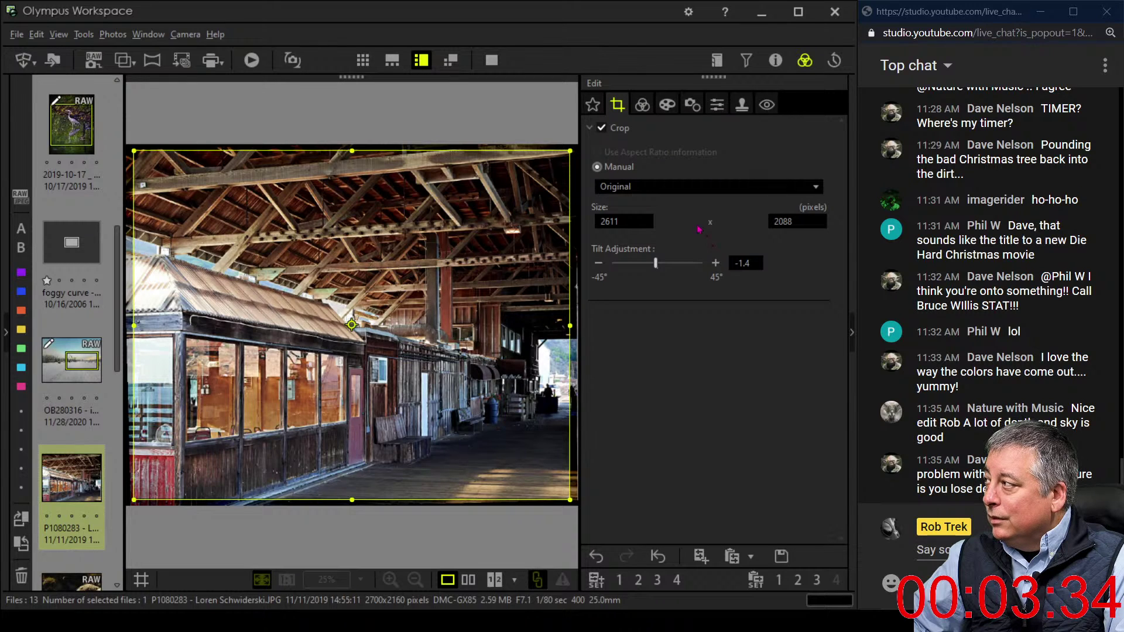
{"action": "left_click", "coordinate": [642, 105]}
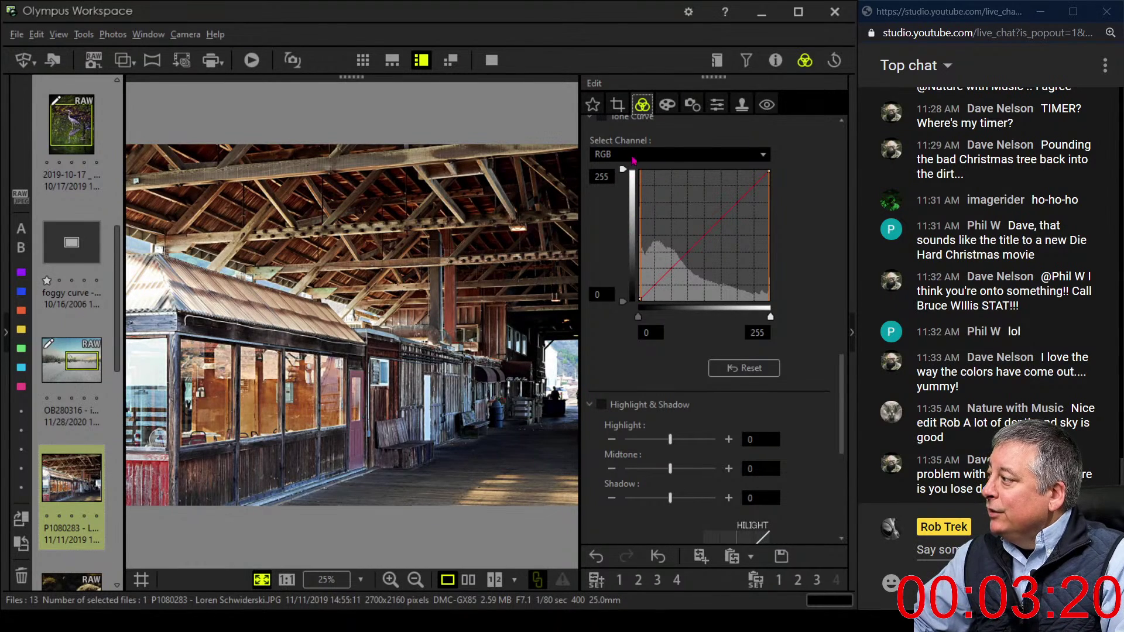
{"action": "left_click", "coordinate": [618, 105]}
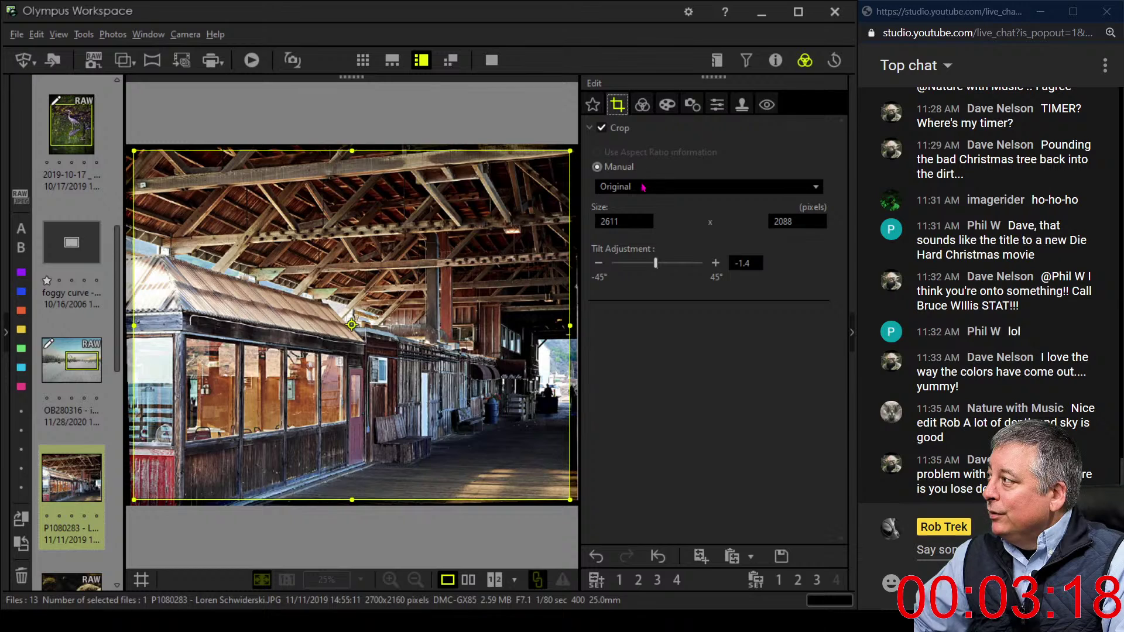
Try a portrait crop in the Original ratio, placed over the building's windows and trimmed at its upper edge
{"action": "left_click", "coordinate": [353, 332]}
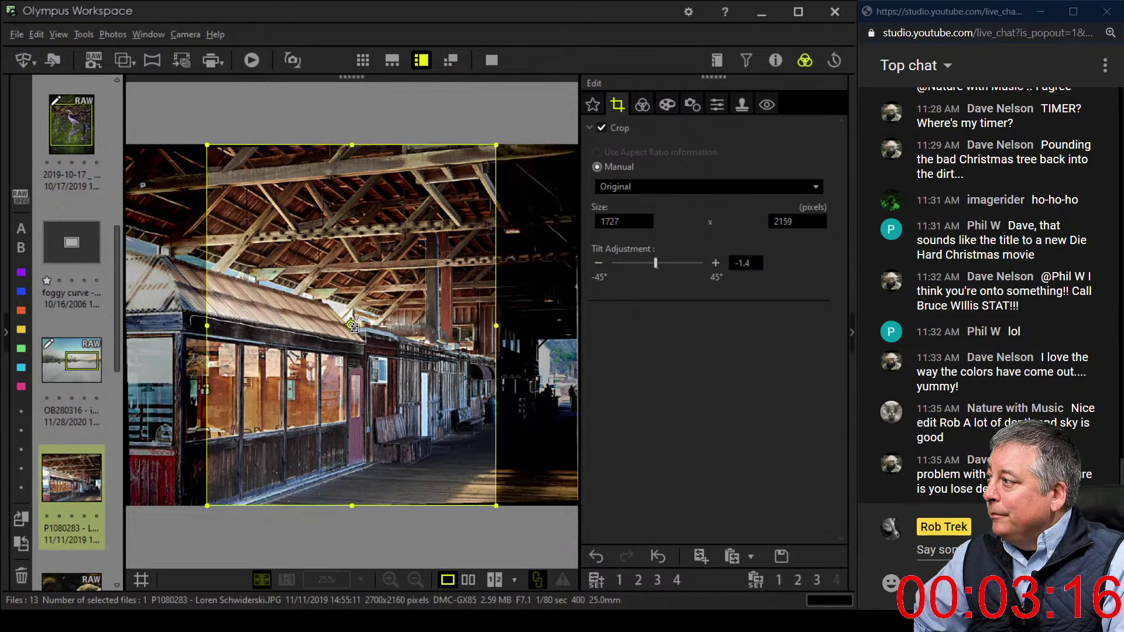
{"action": "left_click_drag", "start_coordinate": [378, 350], "coordinate": [299, 359]}
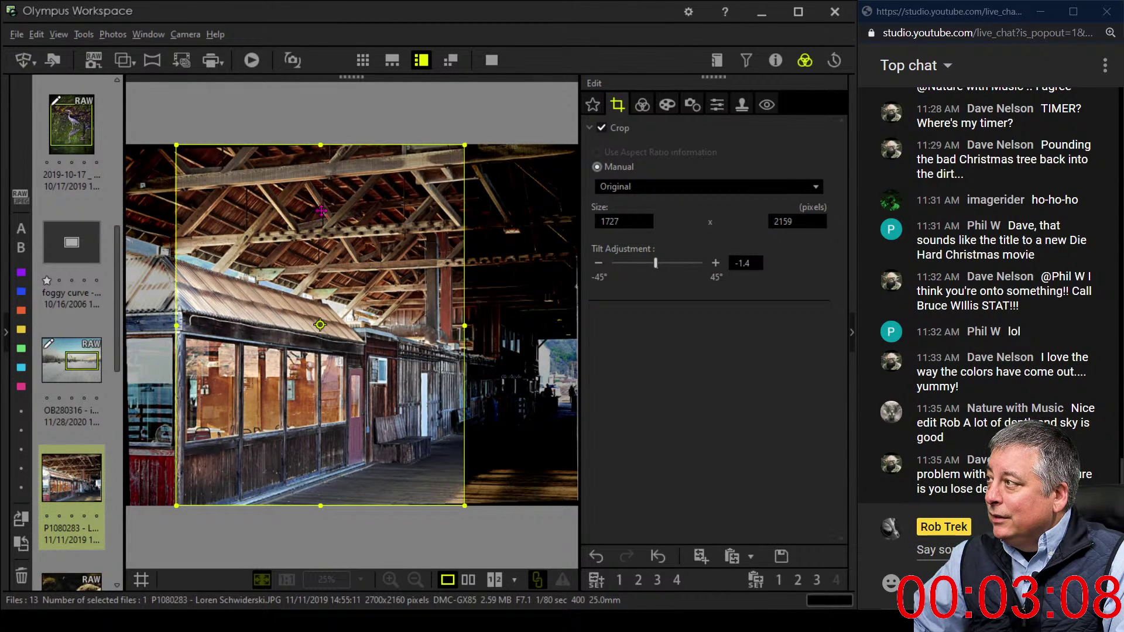
{"action": "left_click_drag", "start_coordinate": [320, 145], "coordinate": [322, 170]}
Try a portrait 4:3 crop of about 1445 x 1927 pixels over the windows and bench, and preview it
{"action": "left_click", "coordinate": [633, 191]}
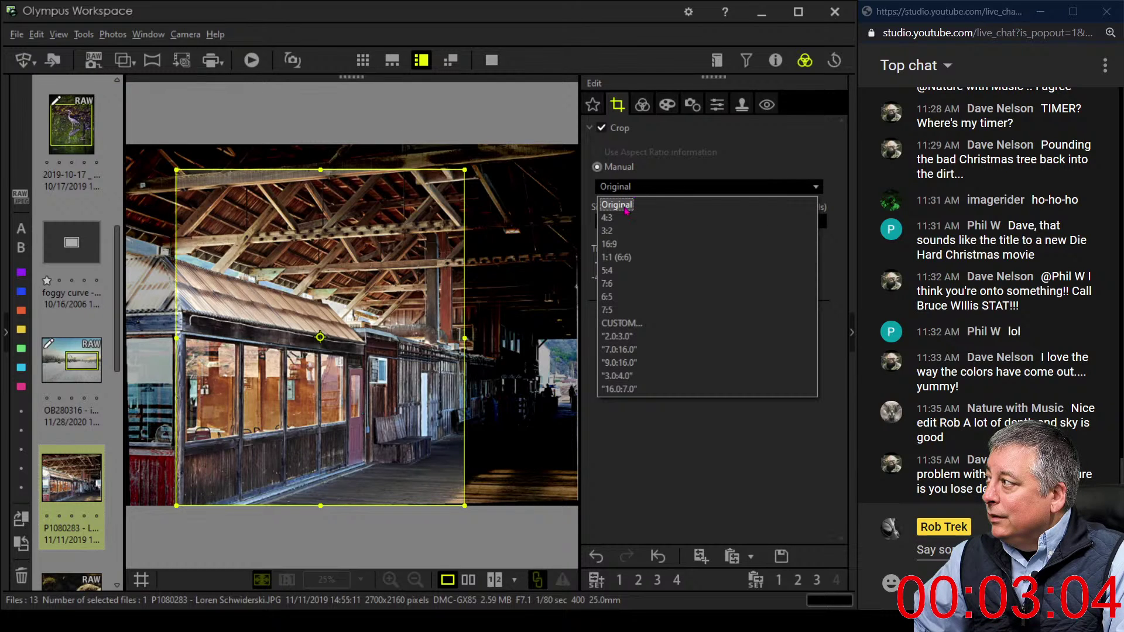
{"action": "left_click", "coordinate": [620, 218]}
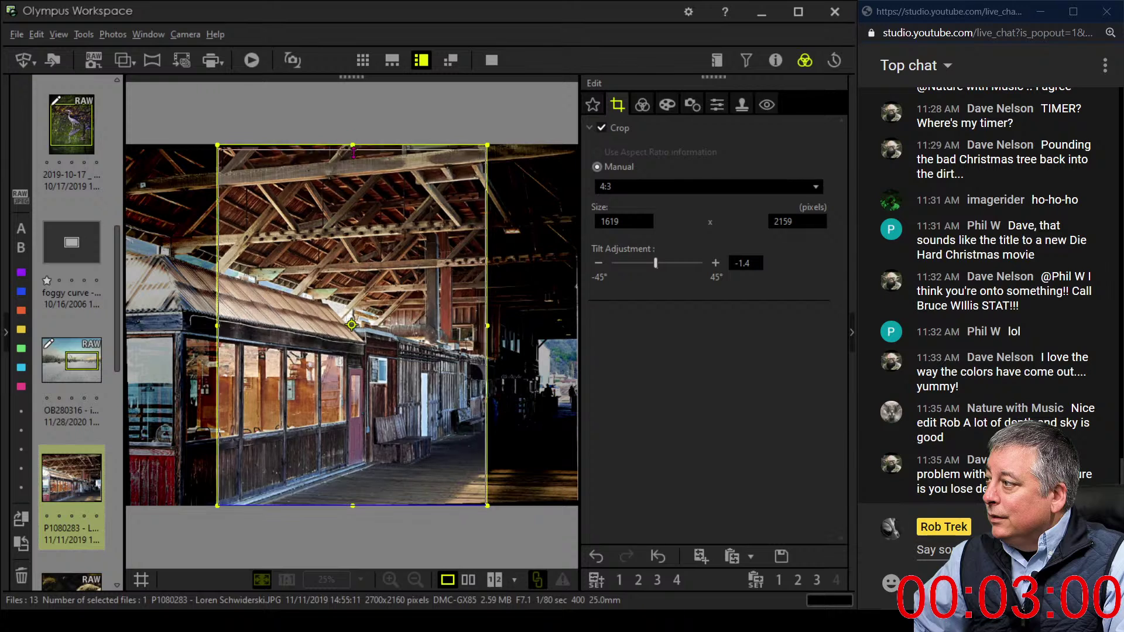
{"action": "left_click_drag", "start_coordinate": [353, 151], "coordinate": [353, 181]}
{"action": "left_click_drag", "start_coordinate": [355, 289], "coordinate": [313, 287]}
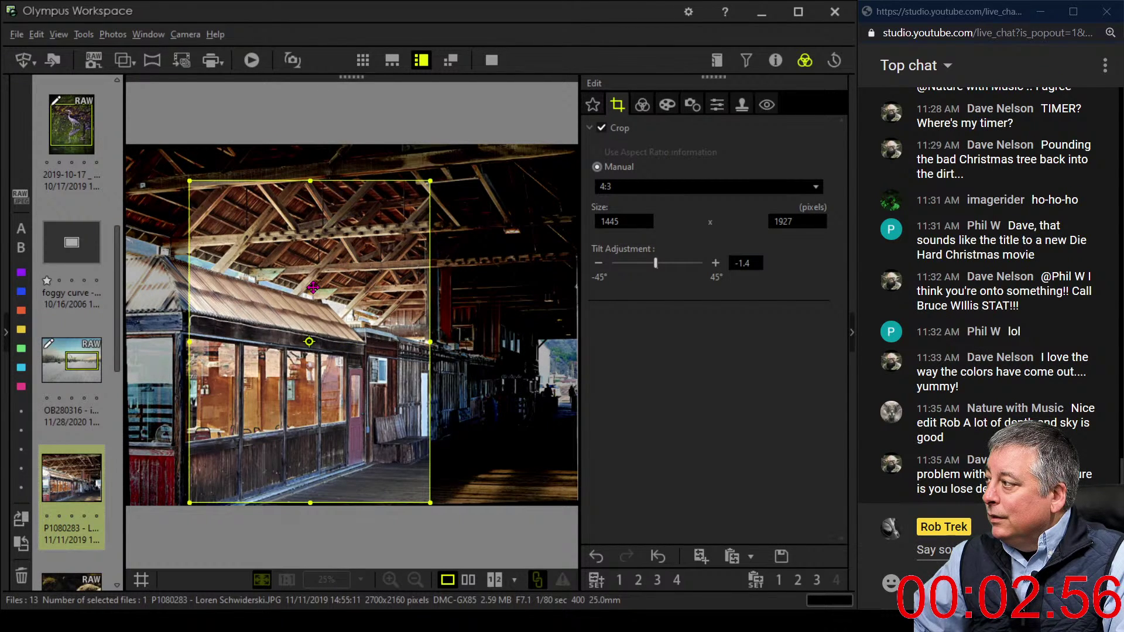
{"action": "left_click", "coordinate": [642, 106]}
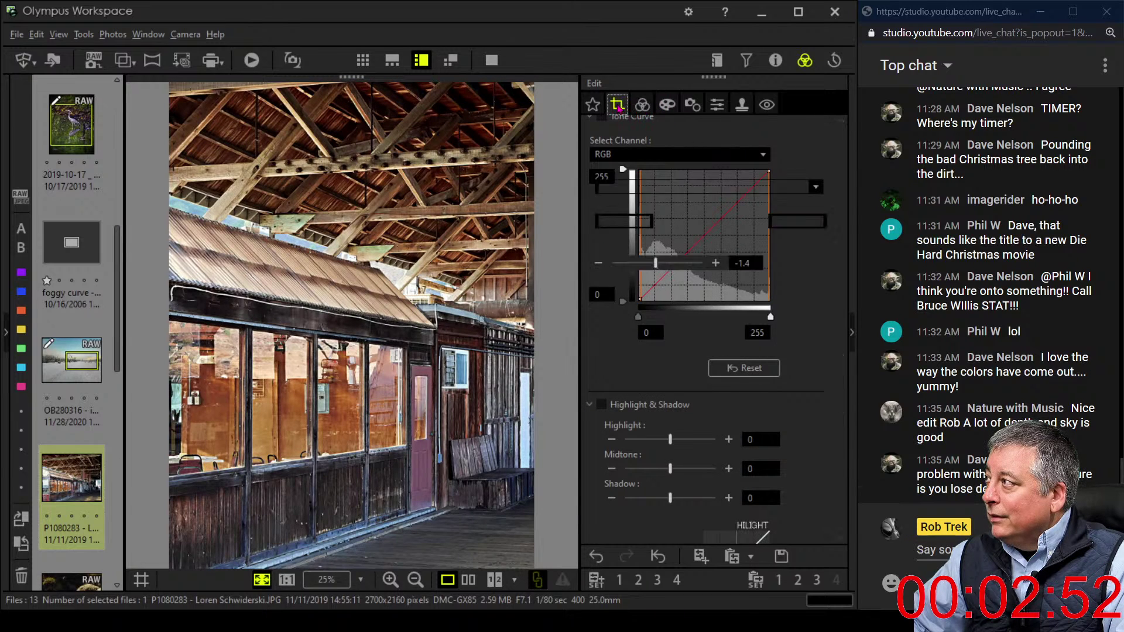
Crop the wooden building photo to a landscape 16:9 area of about 2531 x 1424 pixels, excluding most of the roof beams
{"action": "left_click", "coordinate": [617, 104]}
{"action": "left_click", "coordinate": [617, 104]}
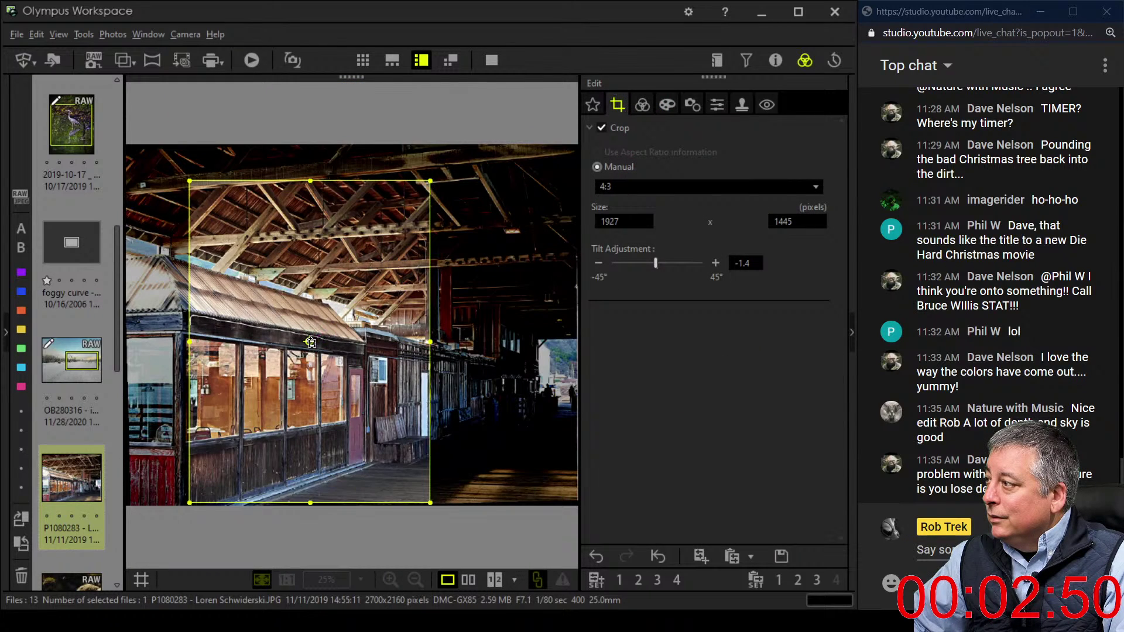
{"action": "left_click", "coordinate": [683, 186]}
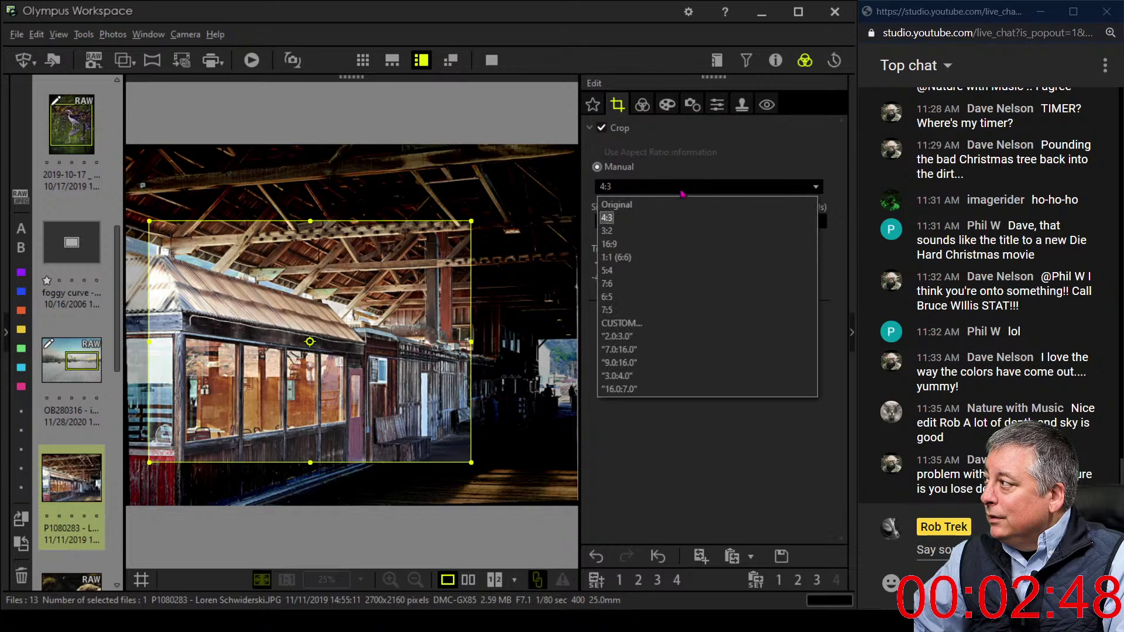
{"action": "left_click", "coordinate": [660, 250]}
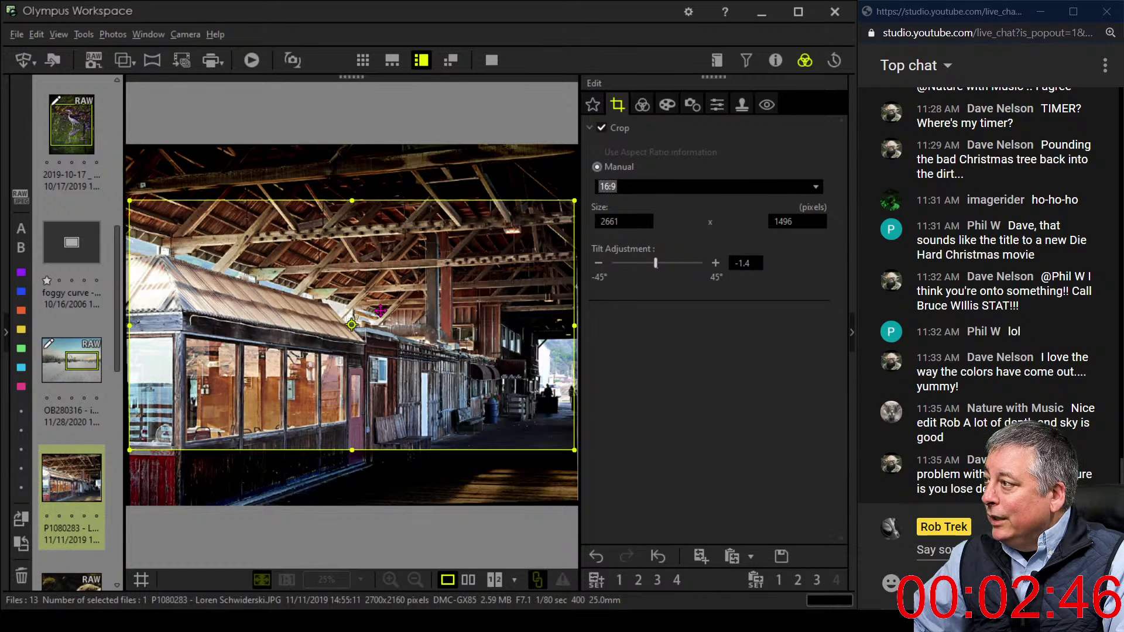
{"action": "left_click_drag", "start_coordinate": [427, 371], "coordinate": [426, 377]}
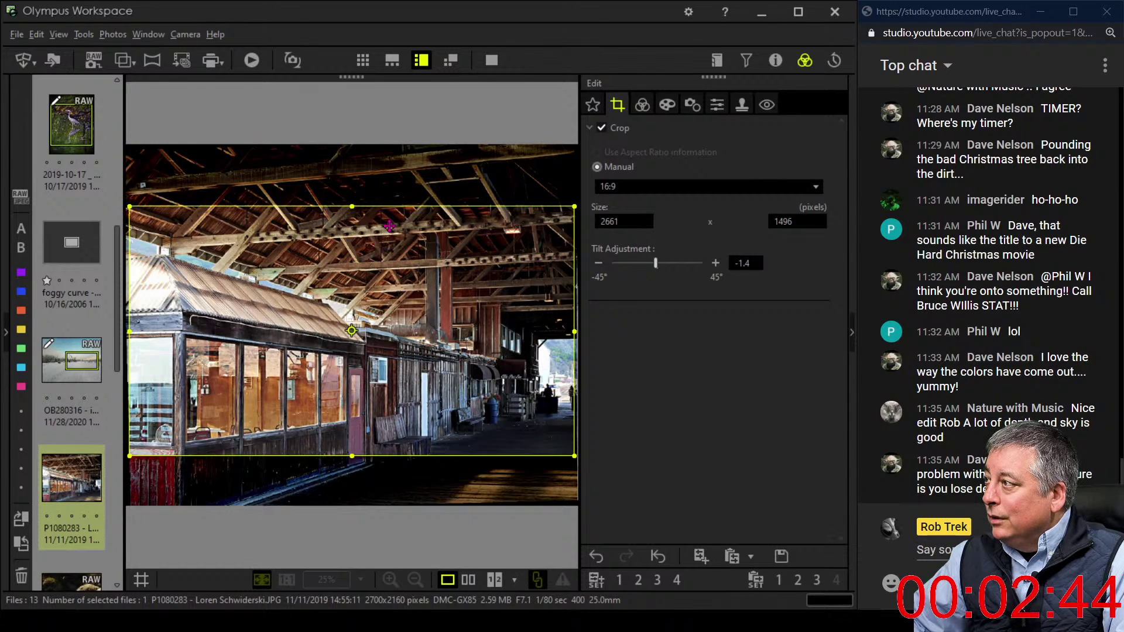
{"action": "left_click_drag", "start_coordinate": [355, 222], "coordinate": [355, 233]}
{"action": "left_click_drag", "start_coordinate": [363, 304], "coordinate": [366, 347]}
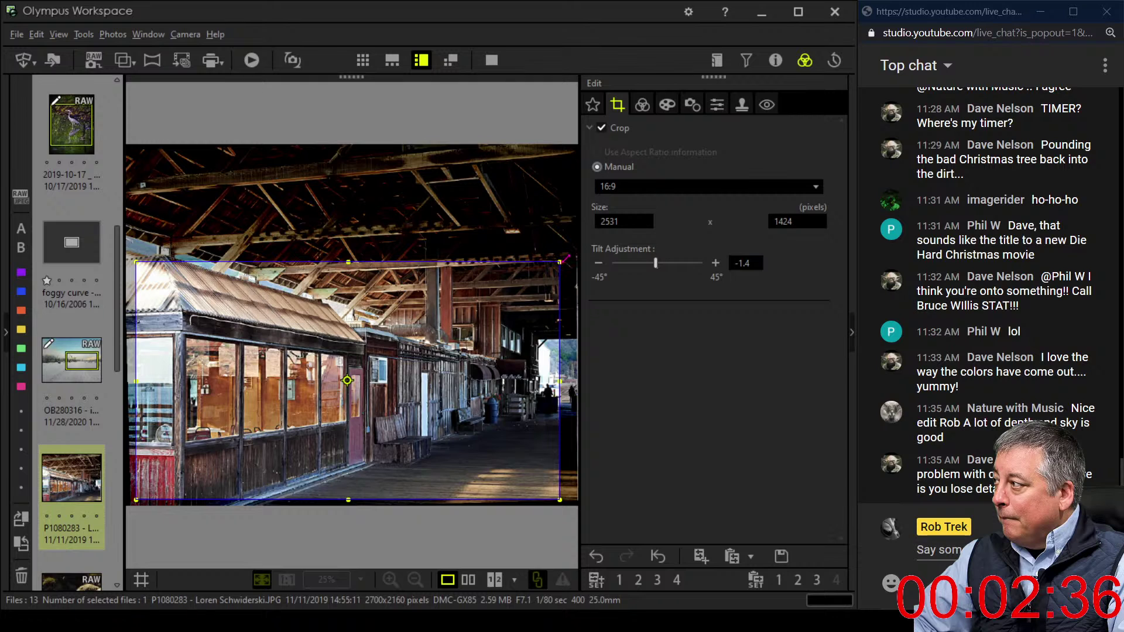
{"action": "left_click", "coordinate": [642, 109]}
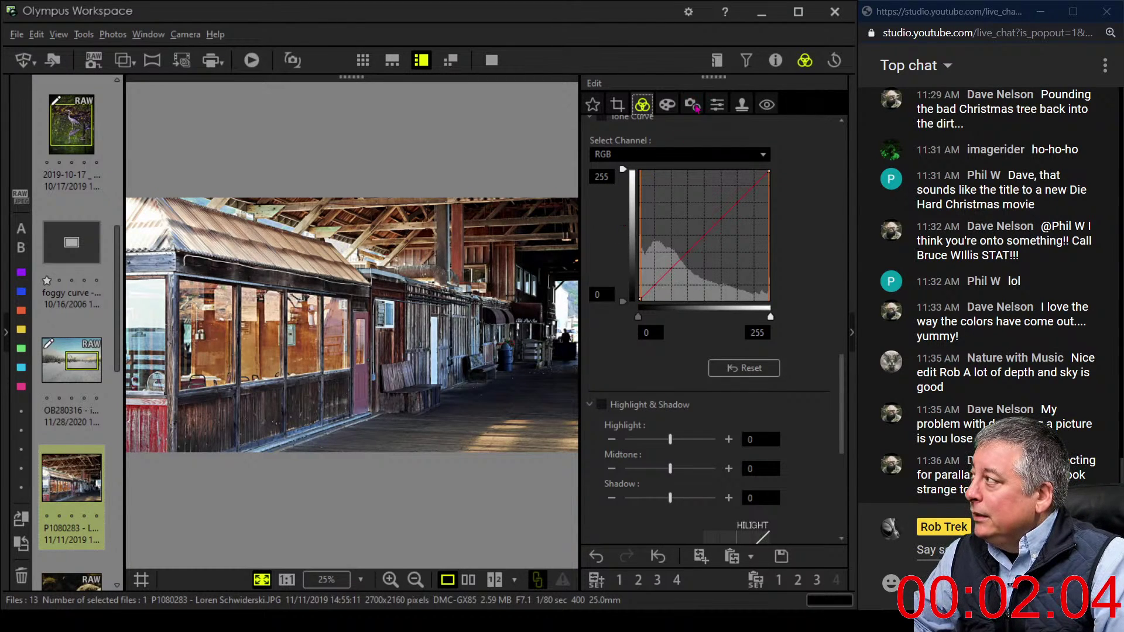
Apply the Pop Art filter to the wooden building photo and set Adjust Vignetting to -7
{"action": "left_click", "coordinate": [668, 104]}
{"action": "left_click", "coordinate": [690, 150]}
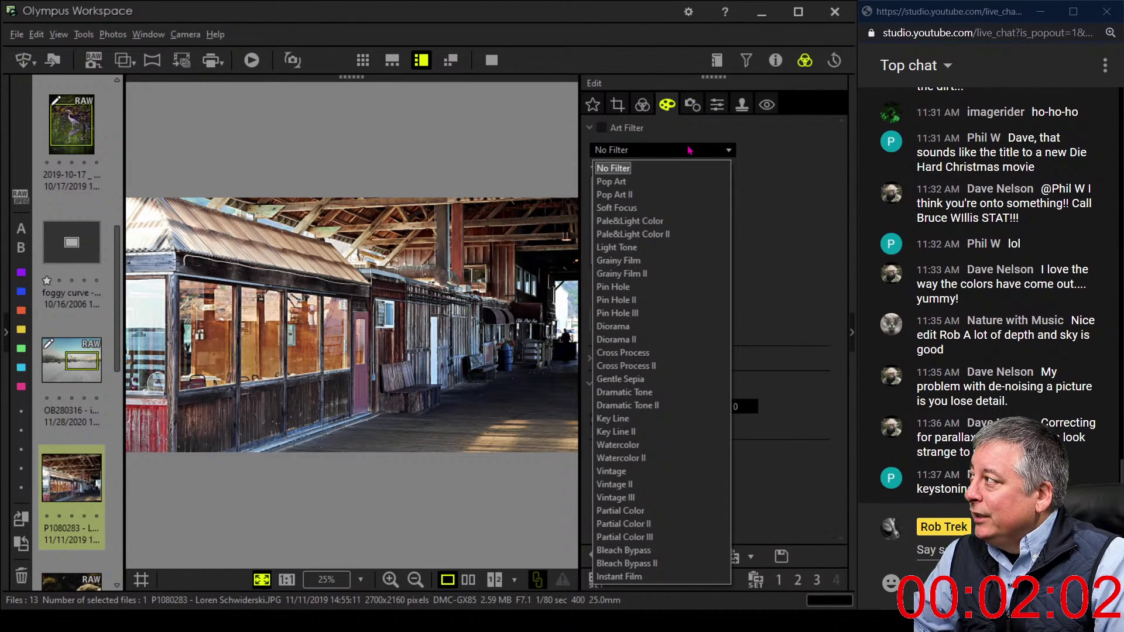
{"action": "left_click", "coordinate": [673, 181]}
{"action": "left_click", "coordinate": [648, 108]}
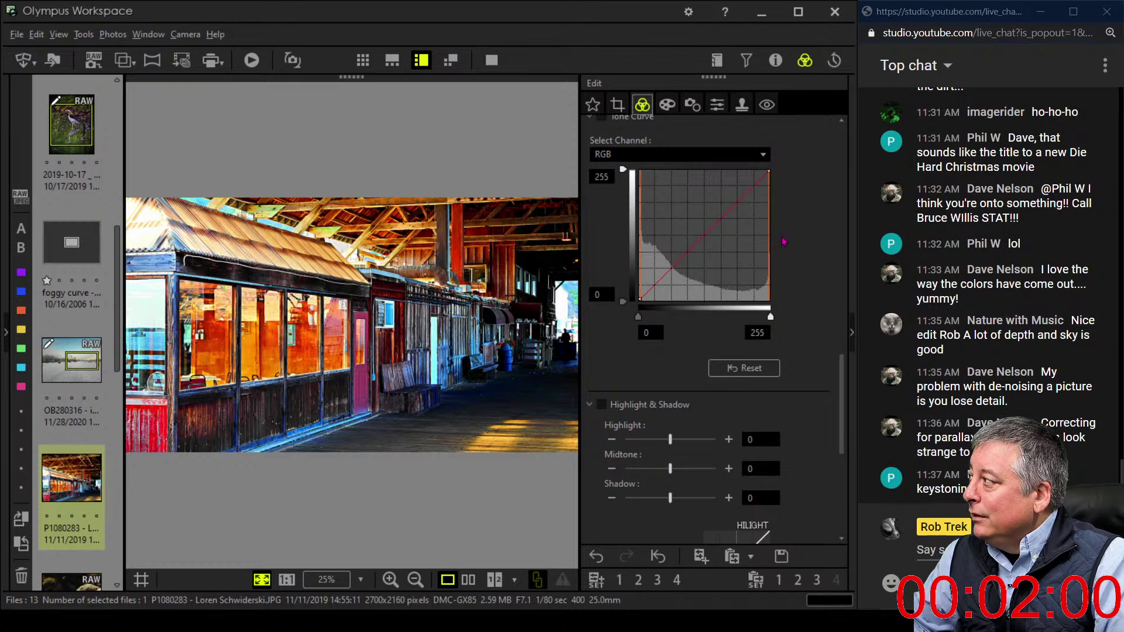
{"action": "scroll", "coordinate": [829, 361], "scroll_direction": "down", "scroll_amount": 5}
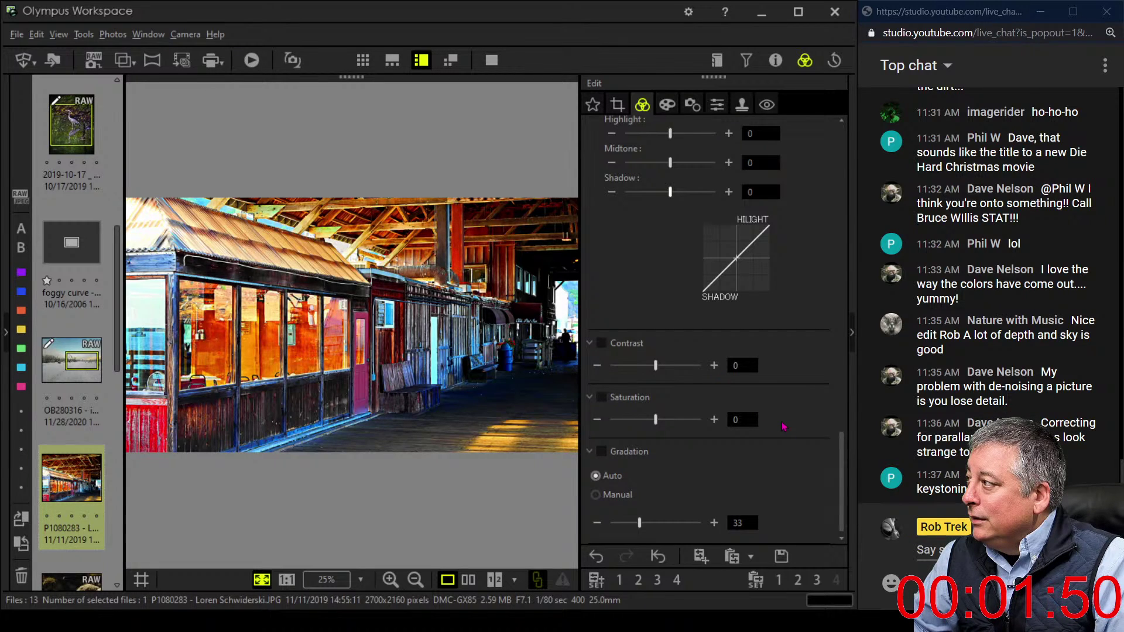
{"action": "left_click", "coordinate": [667, 106]}
{"action": "left_click_drag", "start_coordinate": [656, 407], "coordinate": [644, 409]}
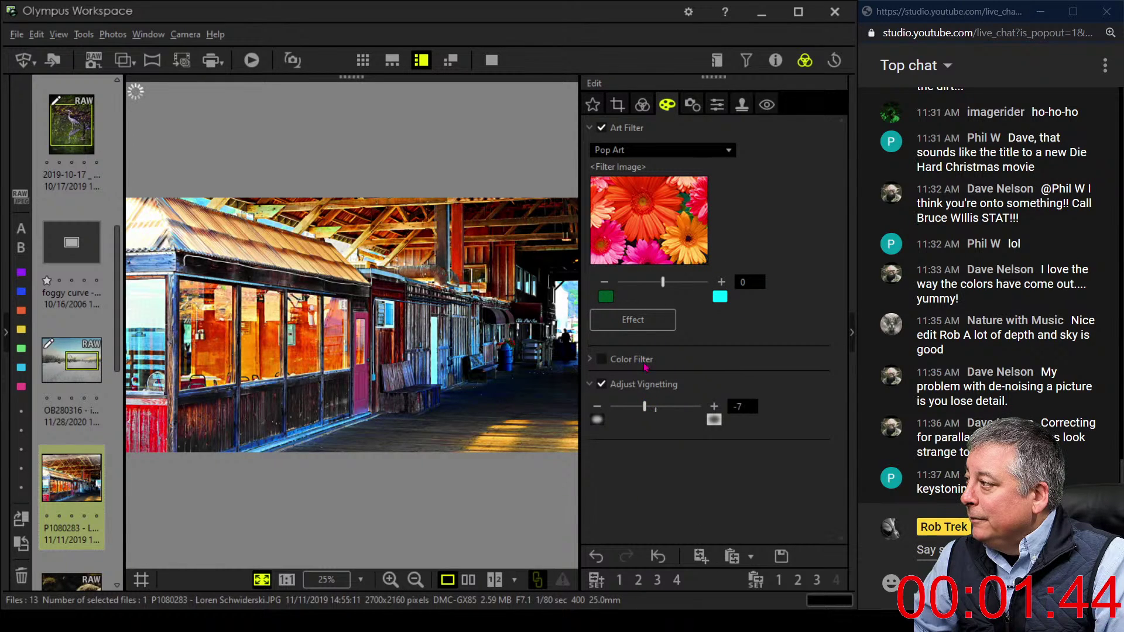
Set Dehaze to 100 for the wooden building photo
{"action": "left_click", "coordinate": [638, 108]}
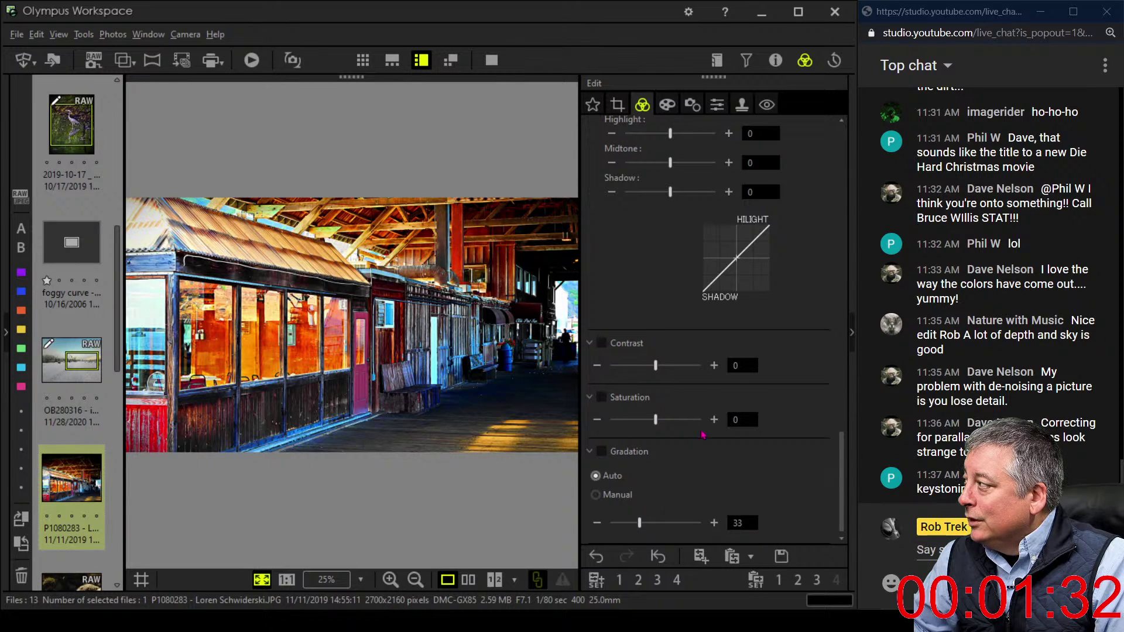
{"action": "scroll", "coordinate": [757, 468], "scroll_direction": "up", "scroll_amount": 10}
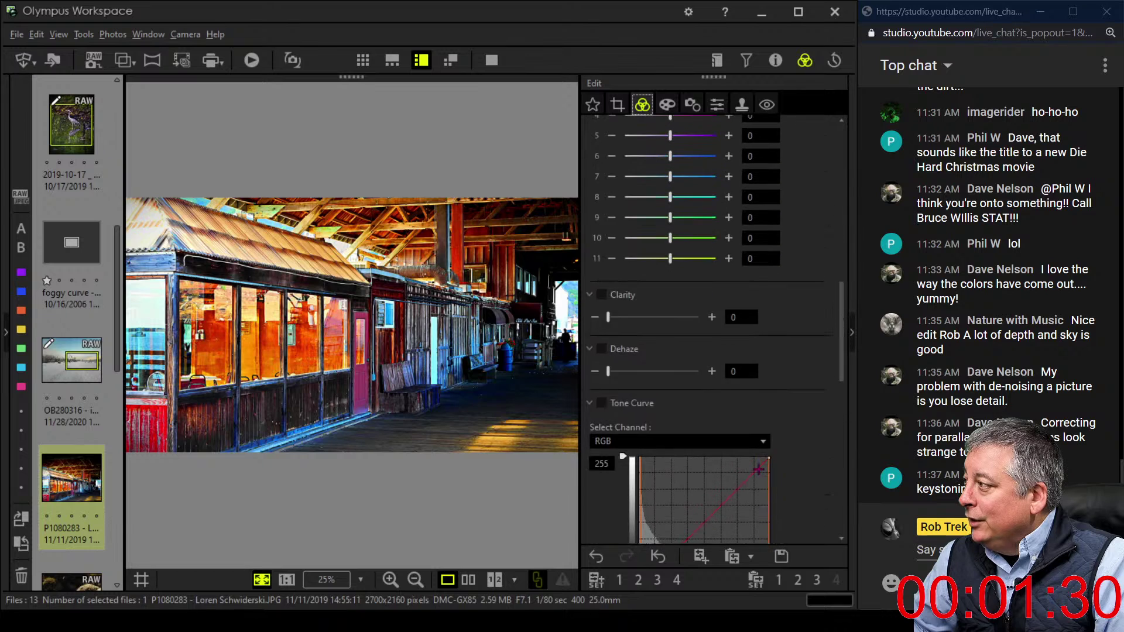
{"action": "left_click_drag", "start_coordinate": [608, 459], "coordinate": [663, 462]}
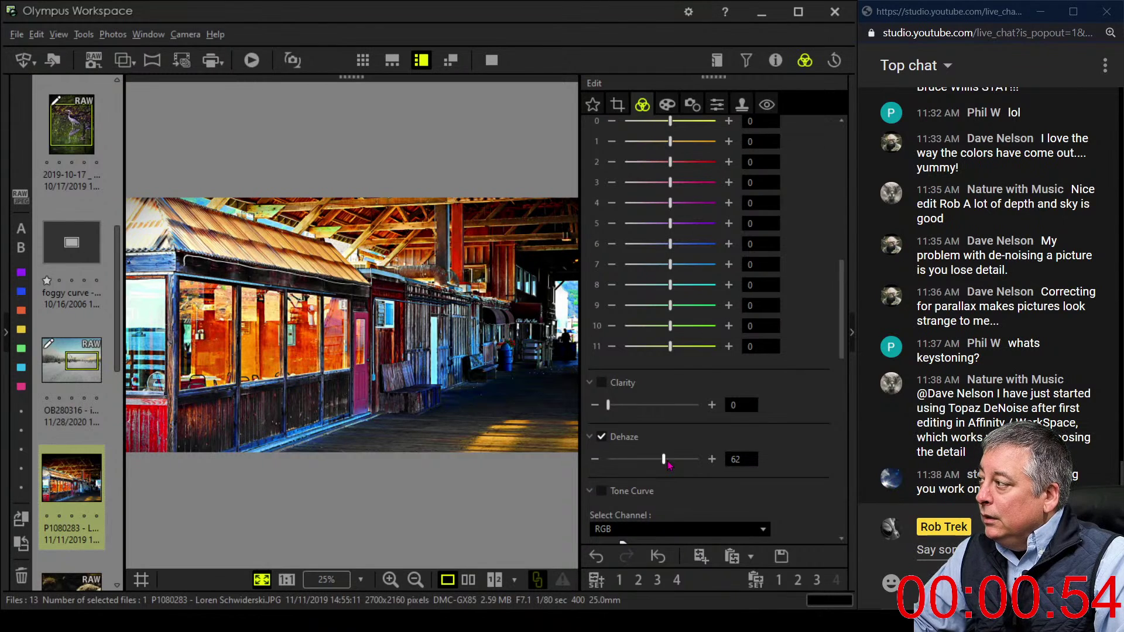
{"action": "left_click_drag", "start_coordinate": [669, 465], "coordinate": [713, 466]}
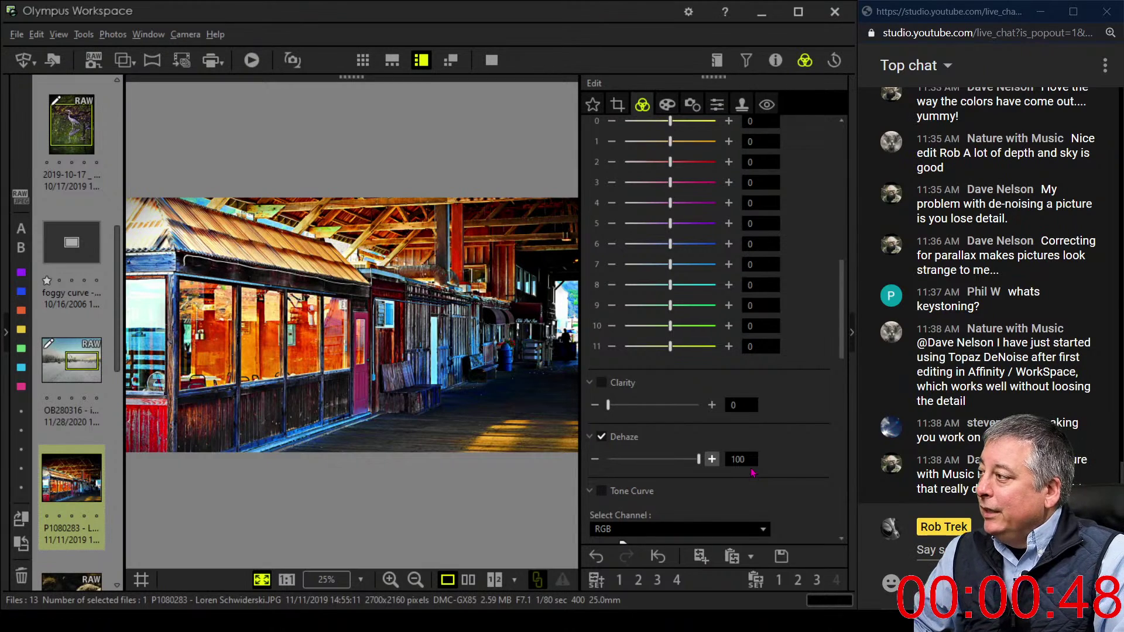
{"action": "left_click", "coordinate": [379, 329]}
{"action": "left_click", "coordinate": [380, 330]}
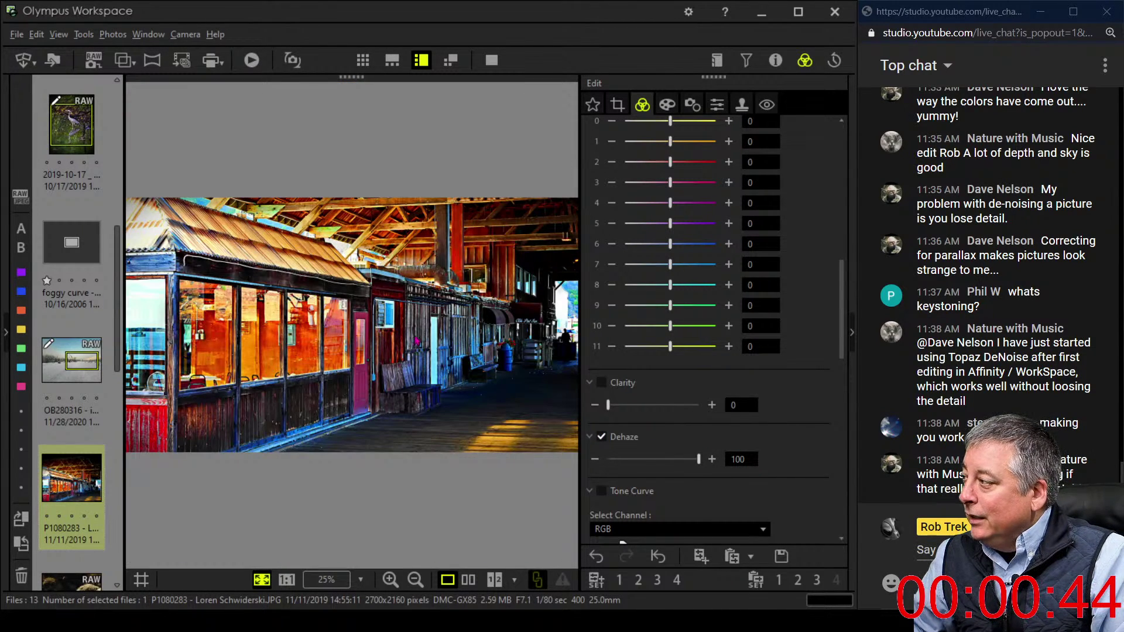
Try different colour levels for the Pop Art filter and settle on 1
{"action": "left_click", "coordinate": [666, 106]}
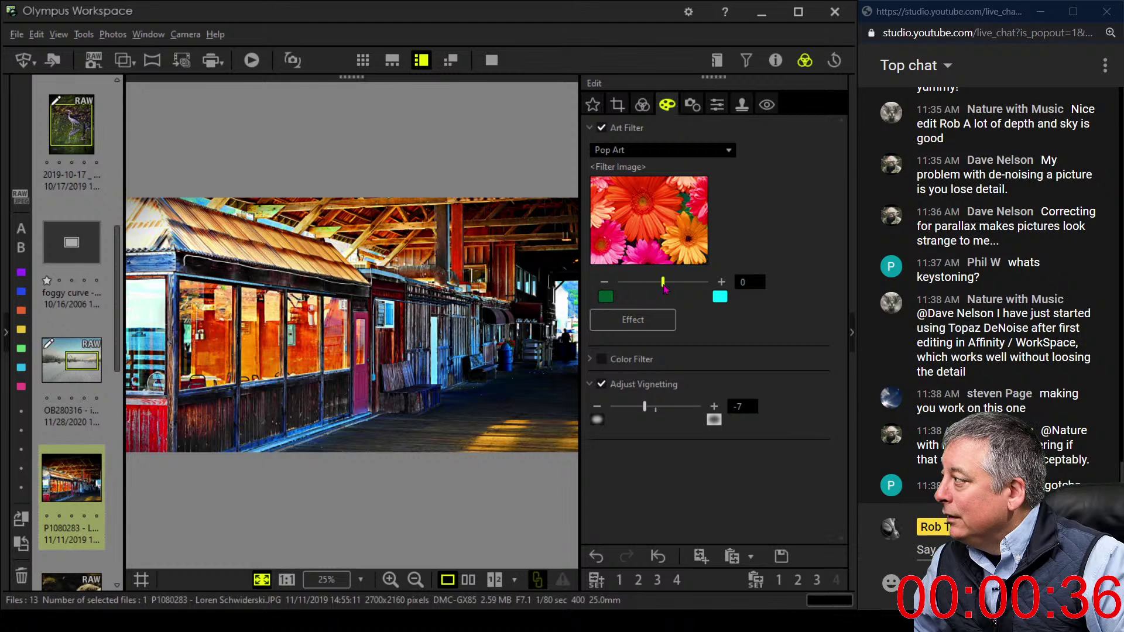
{"action": "left_click_drag", "start_coordinate": [666, 290], "coordinate": [650, 289]}
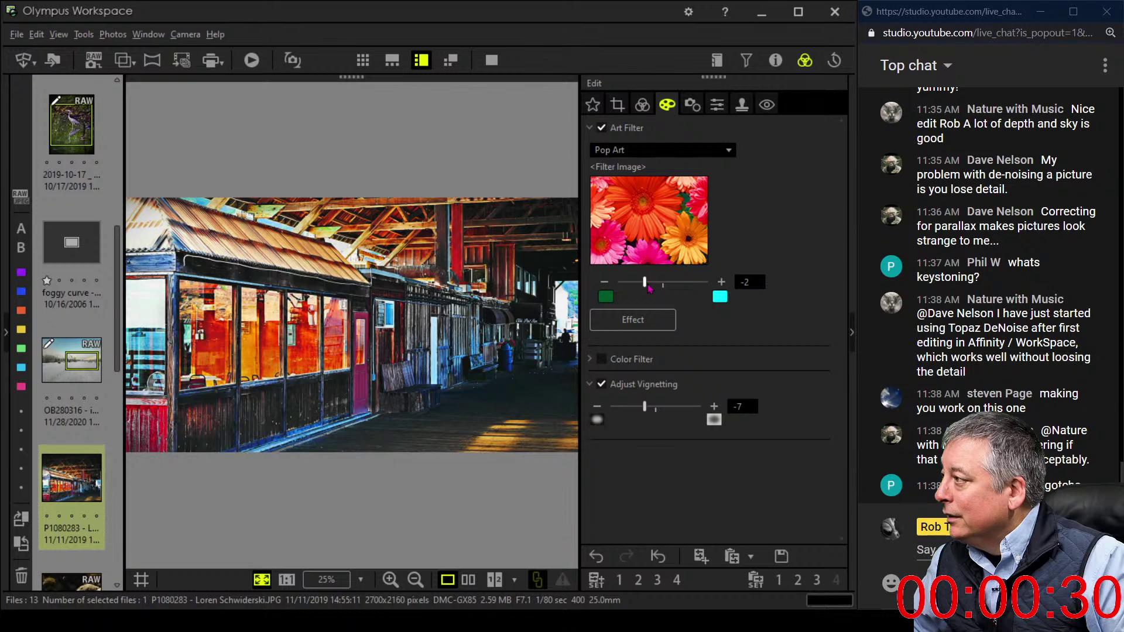
{"action": "left_click_drag", "start_coordinate": [650, 289], "coordinate": [679, 287]}
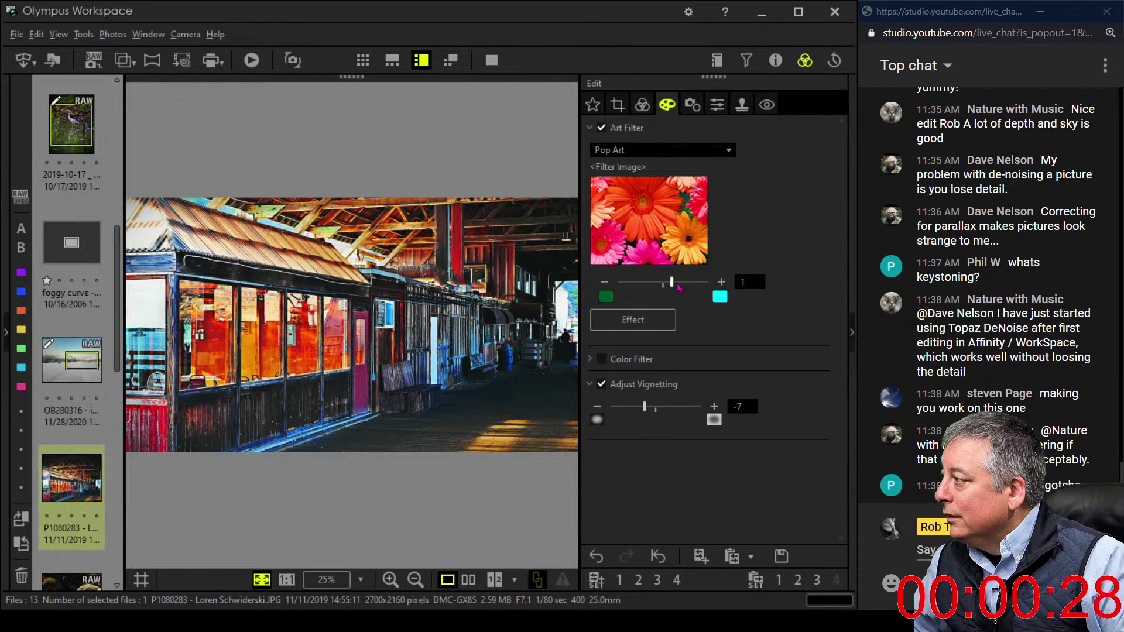
{"action": "left_click", "coordinate": [679, 287]}
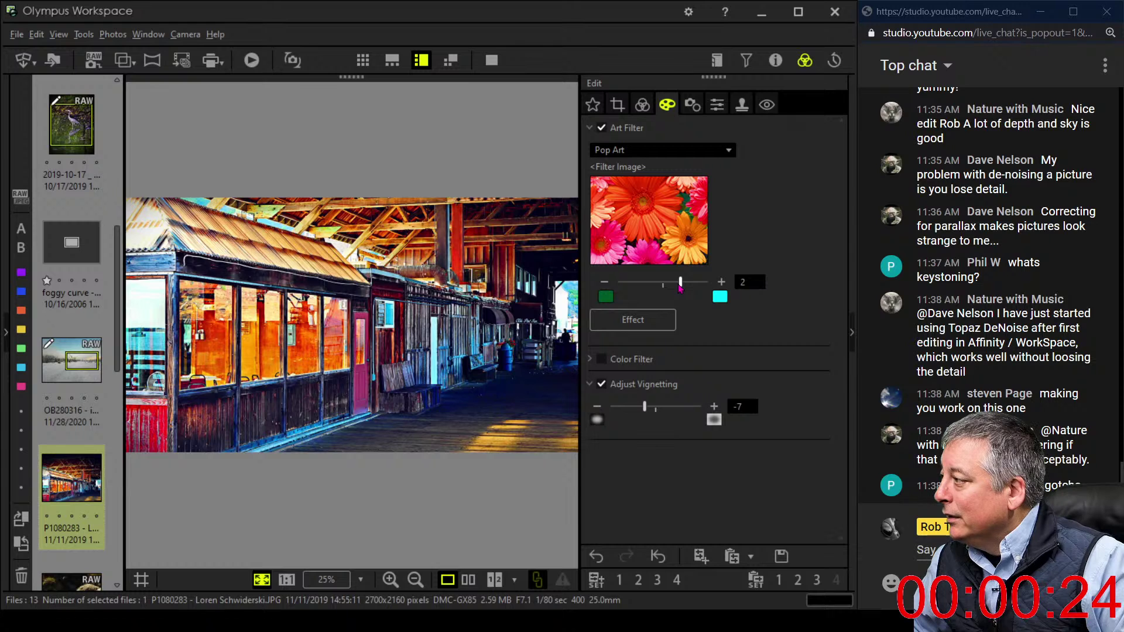
{"action": "left_click_drag", "start_coordinate": [680, 286], "coordinate": [673, 290]}
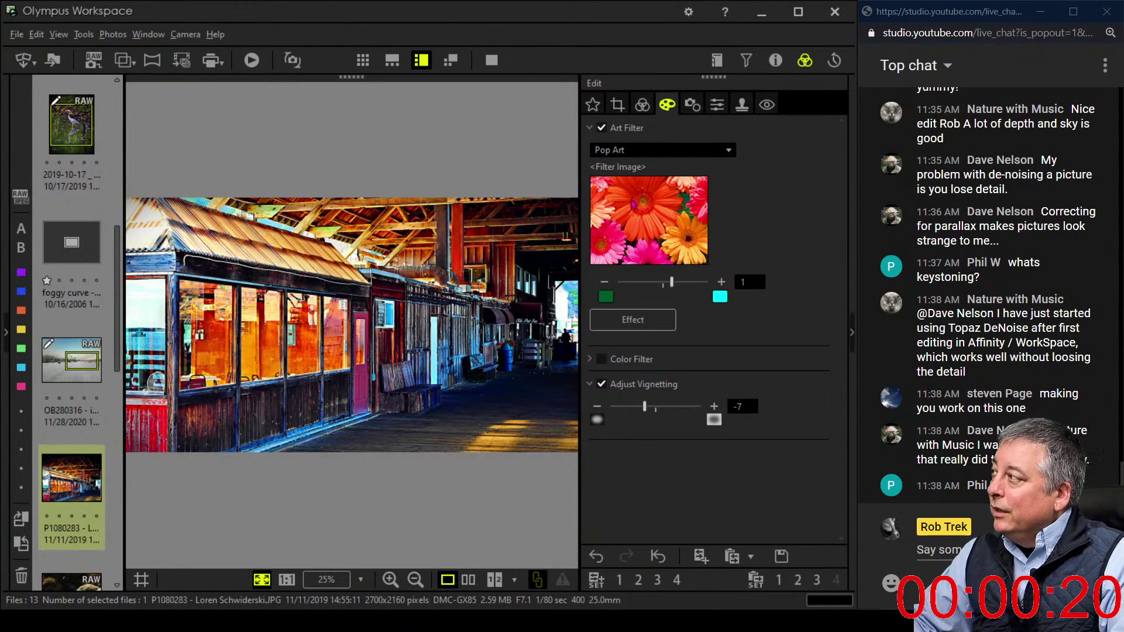
Compare the softest and sharpest Sharpness levels on the wooden building photo and set Sharpness to 7
{"action": "scroll", "coordinate": [728, 367], "scroll_direction": "up", "scroll_amount": 5}
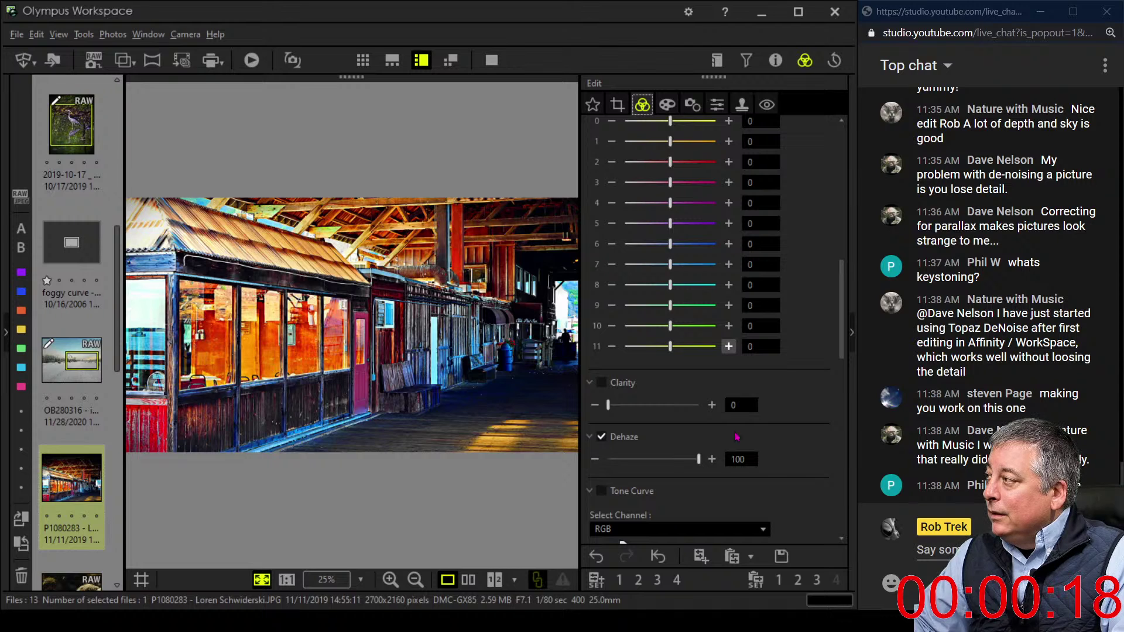
{"action": "left_click", "coordinate": [717, 104]}
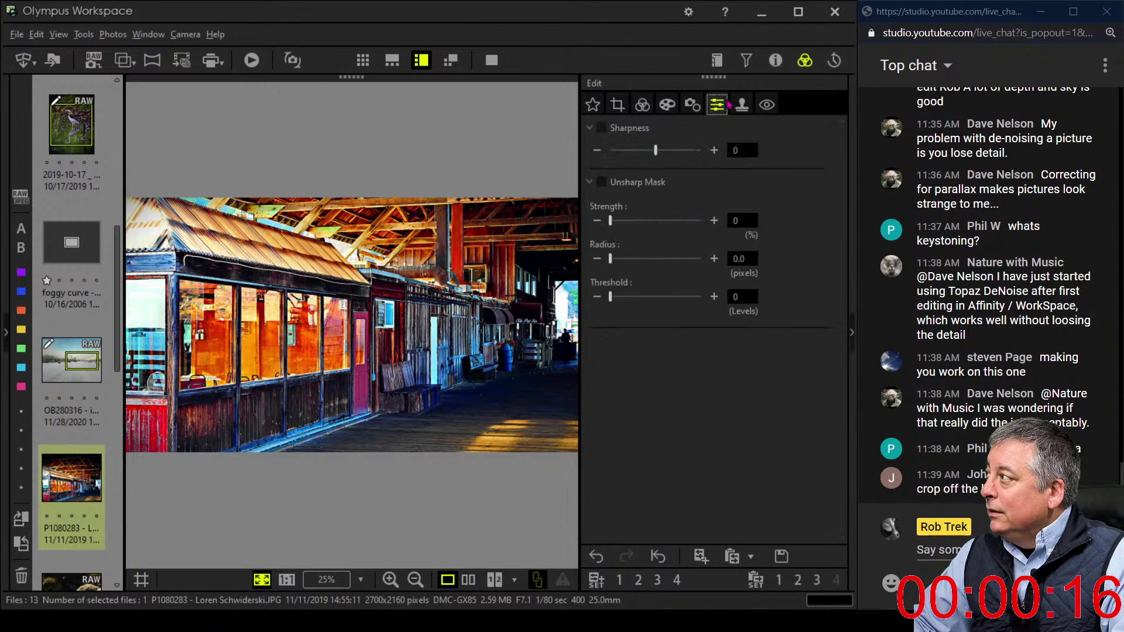
{"action": "left_click_drag", "start_coordinate": [655, 151], "coordinate": [610, 153]}
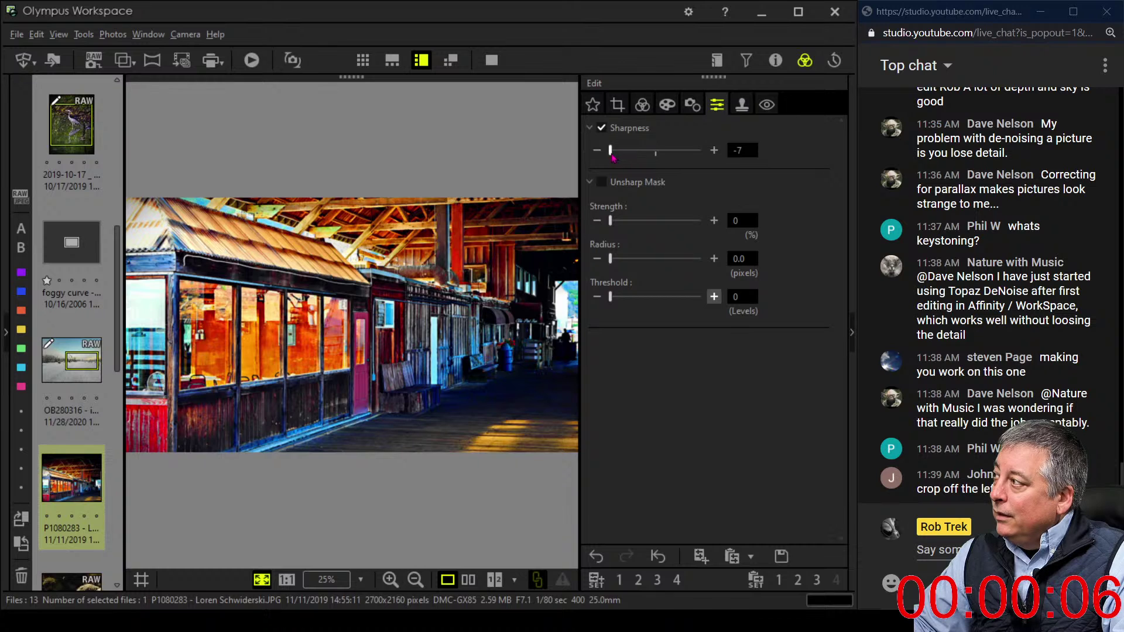
{"action": "left_click_drag", "start_coordinate": [611, 151], "coordinate": [725, 151]}
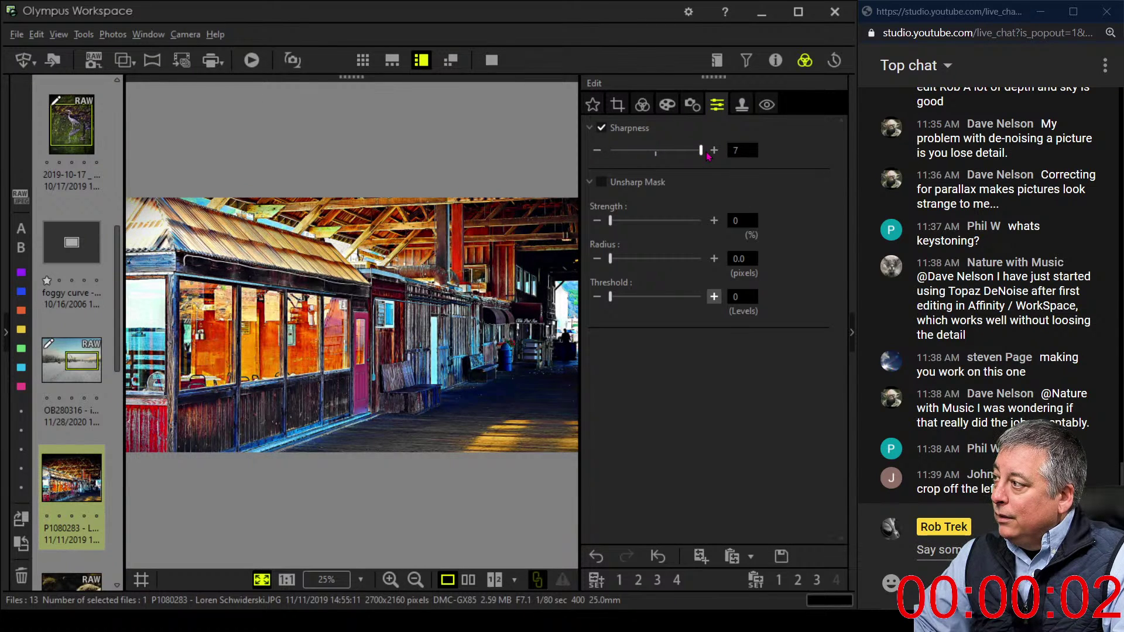
Compare the edited wooden building photo side by side with its original in full screen, and return to the single edited view
{"action": "left_click", "coordinate": [667, 105]}
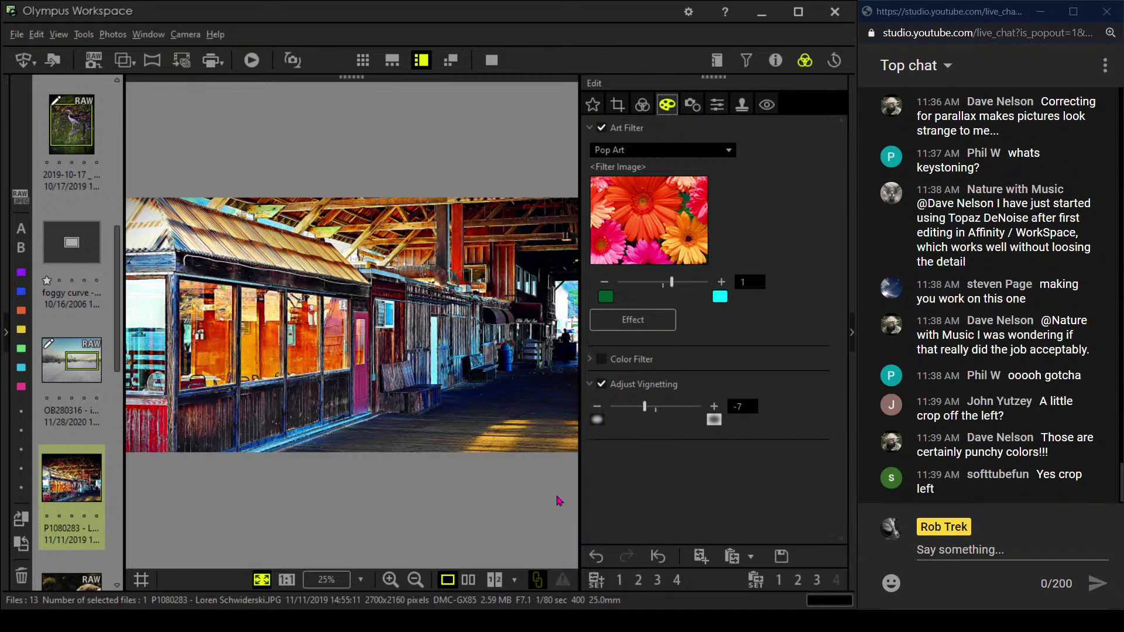
{"action": "left_click", "coordinate": [468, 579]}
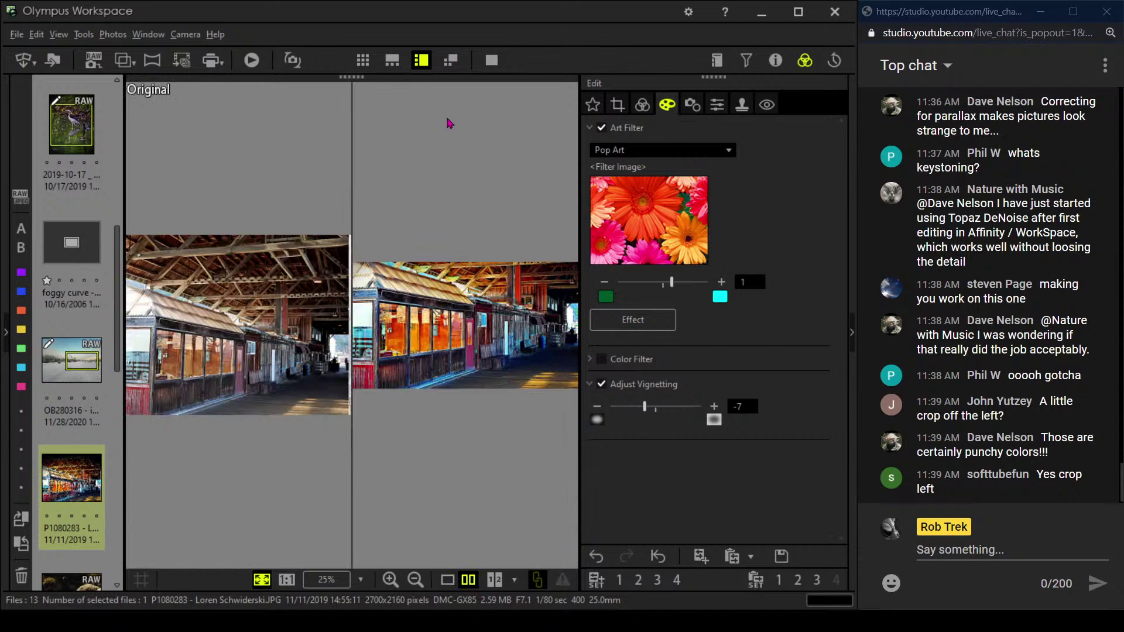
{"action": "left_click", "coordinate": [492, 59]}
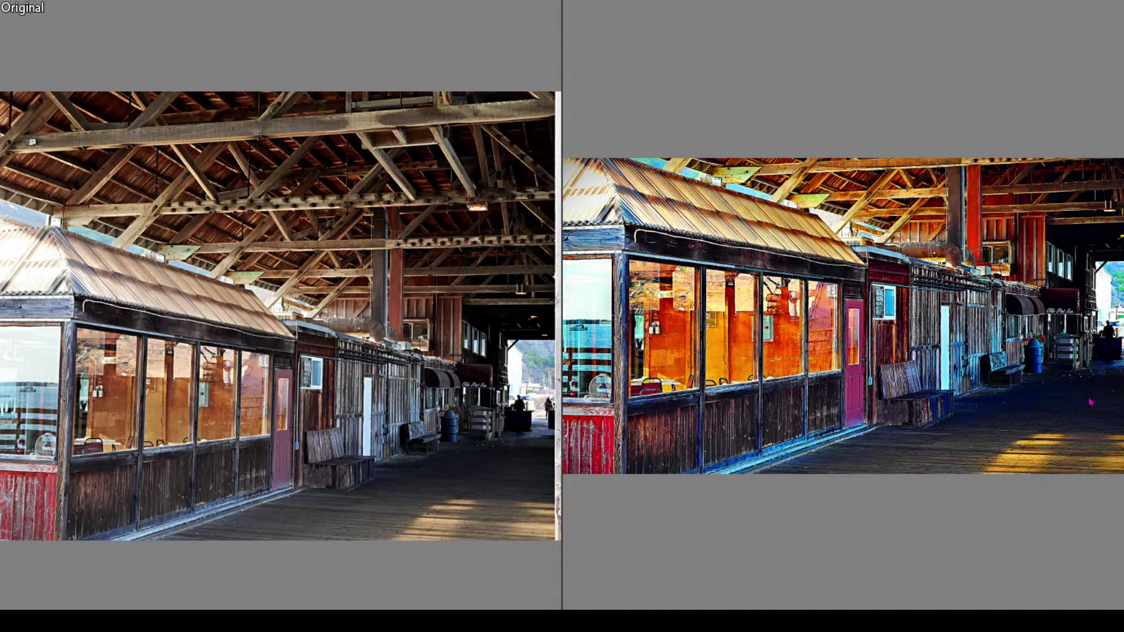
{"action": "key", "text": "Escape"}
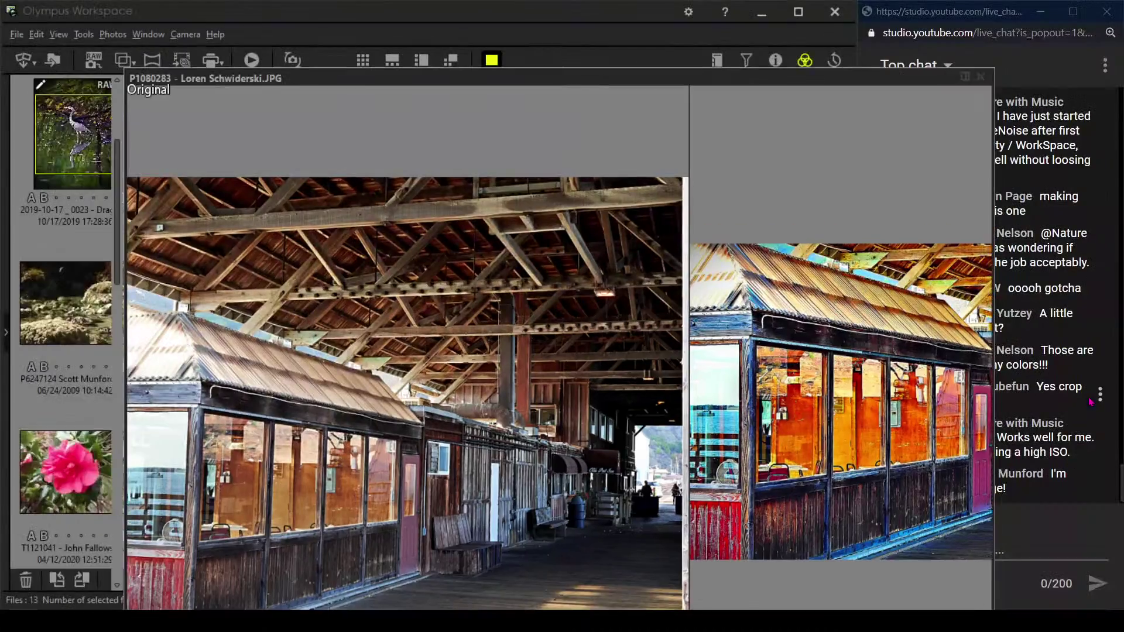
{"action": "left_click", "coordinate": [447, 579]}
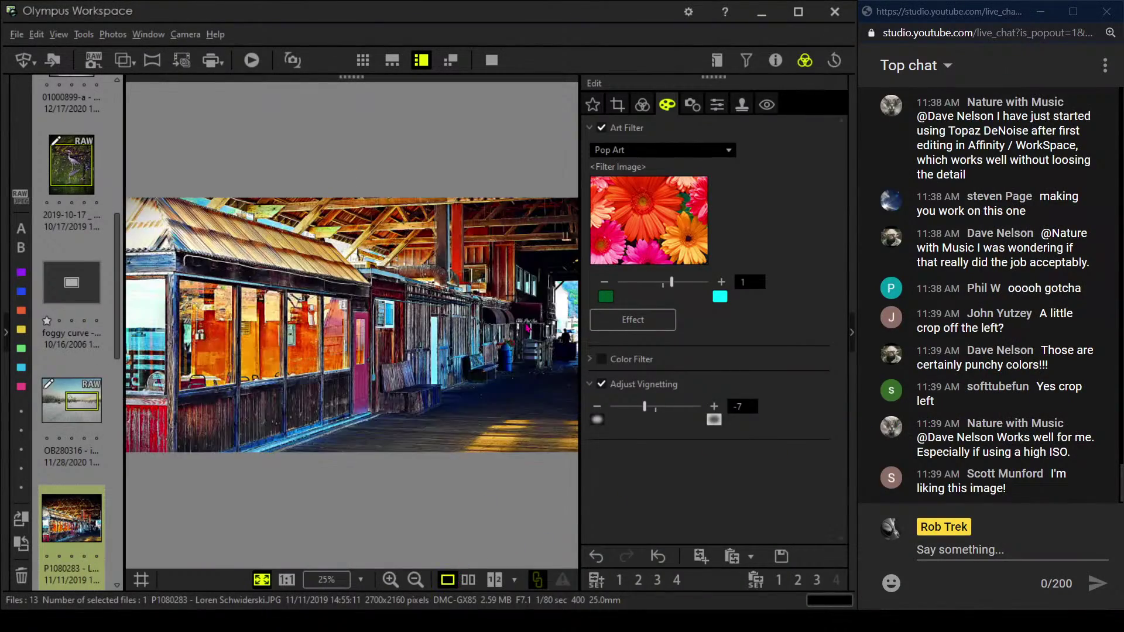
View the edited wooden building photo in full screen, return, and open the tide pool rocks photo P6247124
{"action": "left_click", "coordinate": [492, 60]}
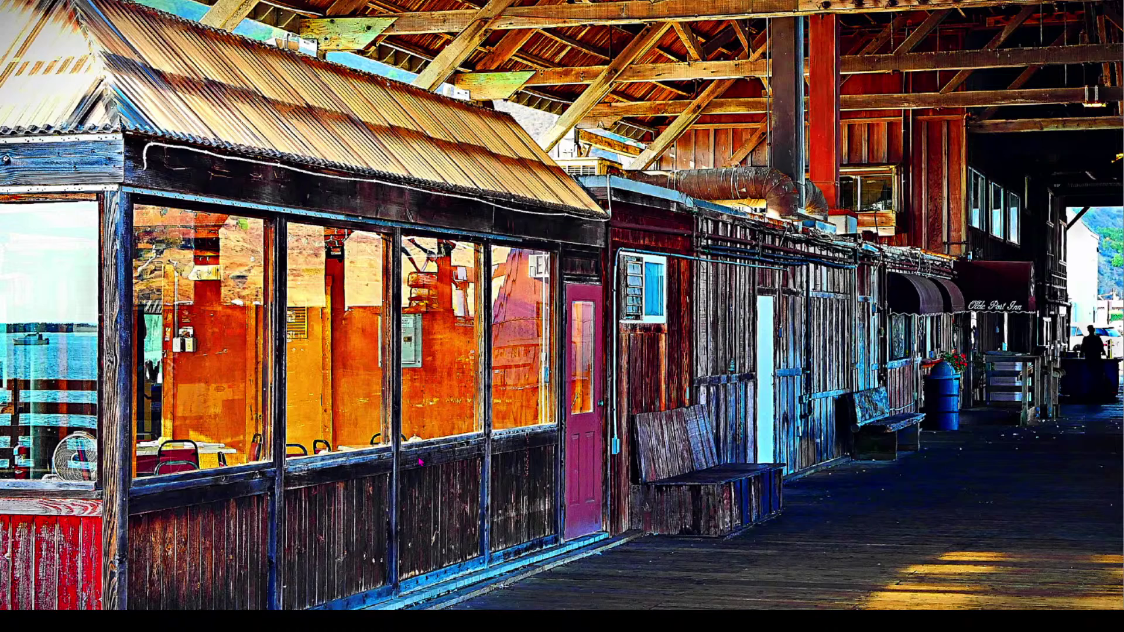
{"action": "key", "text": "Escape"}
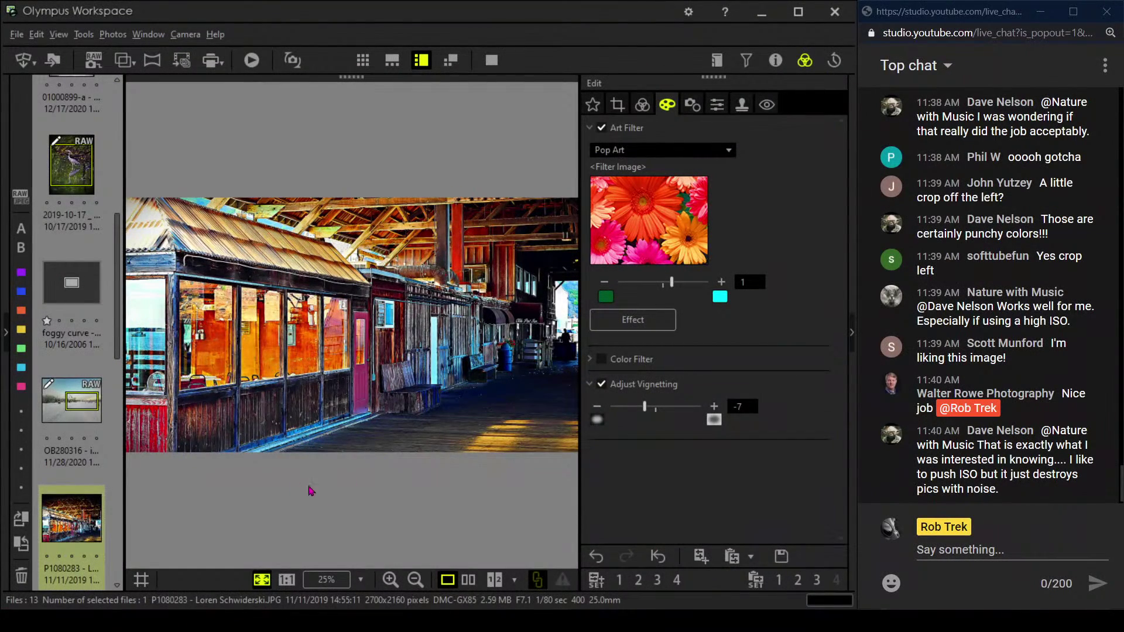
{"action": "scroll", "coordinate": [71, 457], "scroll_direction": "down", "scroll_amount": 3}
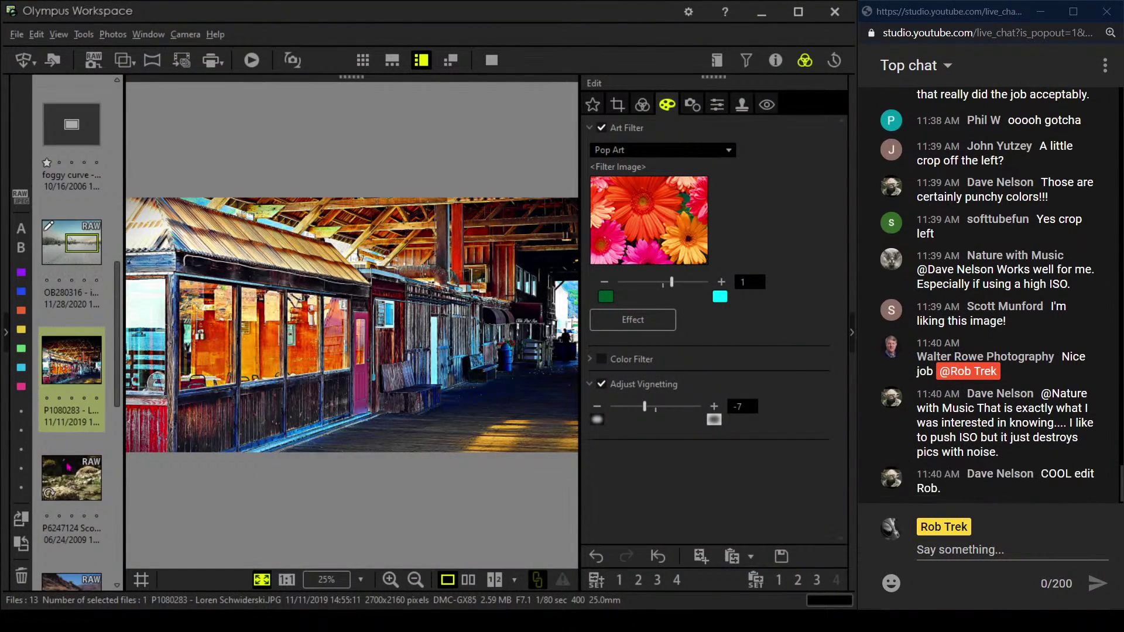
{"action": "left_click", "coordinate": [69, 468]}
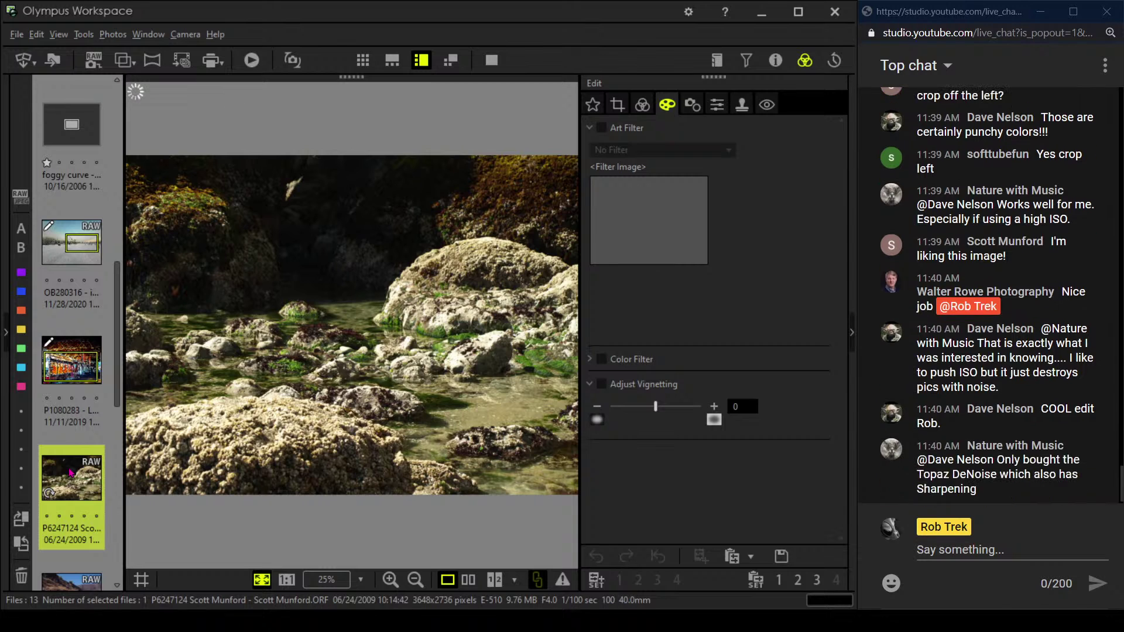
Examine the tide pool rocks photo's camera and exposure details, and view the photo in full screen
{"action": "mouse_move", "coordinate": [69, 472]}
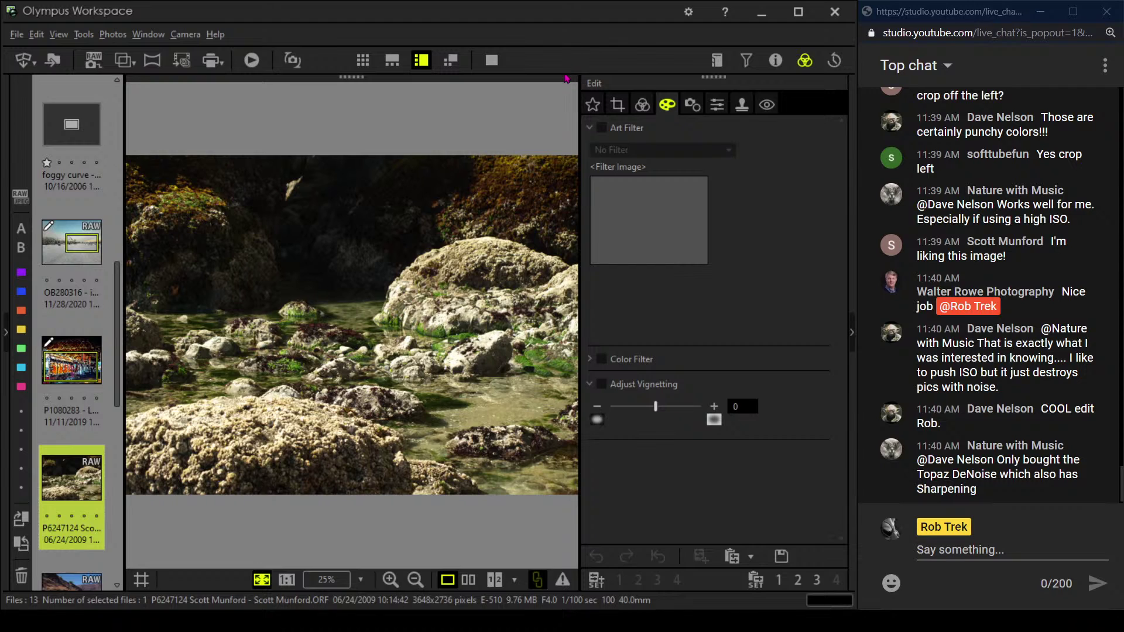
{"action": "left_click", "coordinate": [774, 62]}
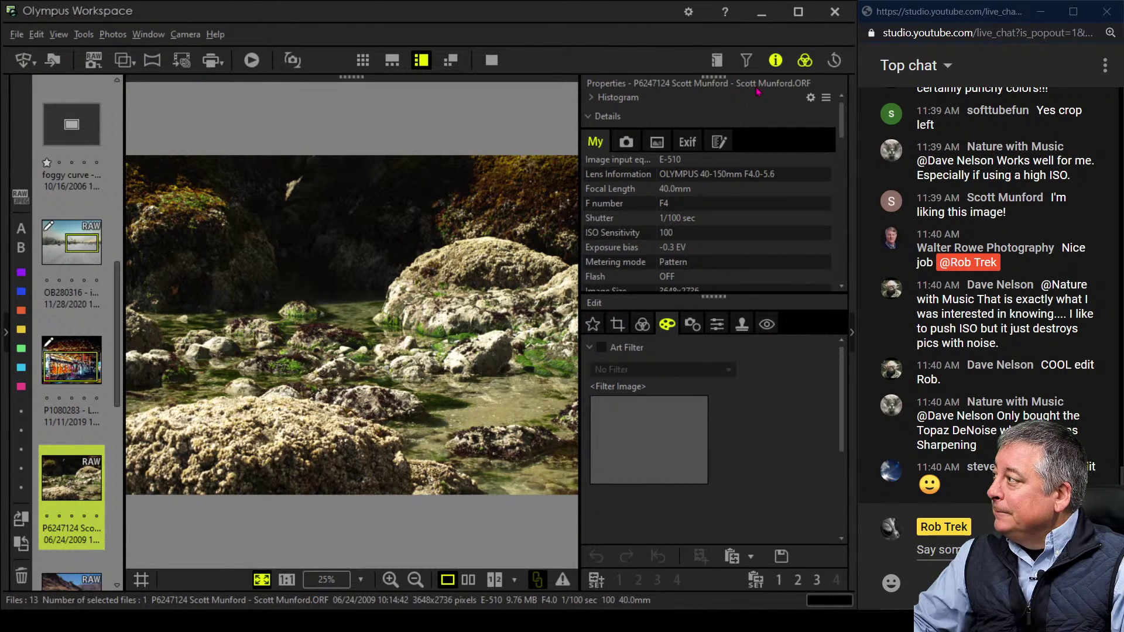
{"action": "left_click", "coordinate": [775, 60]}
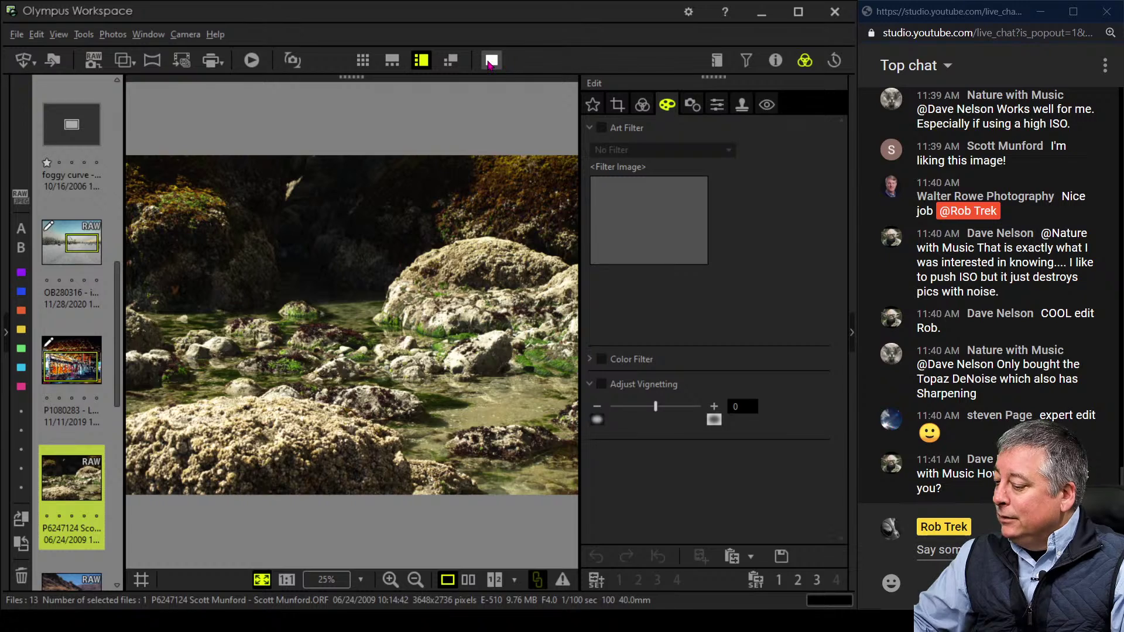
{"action": "left_click", "coordinate": [490, 61]}
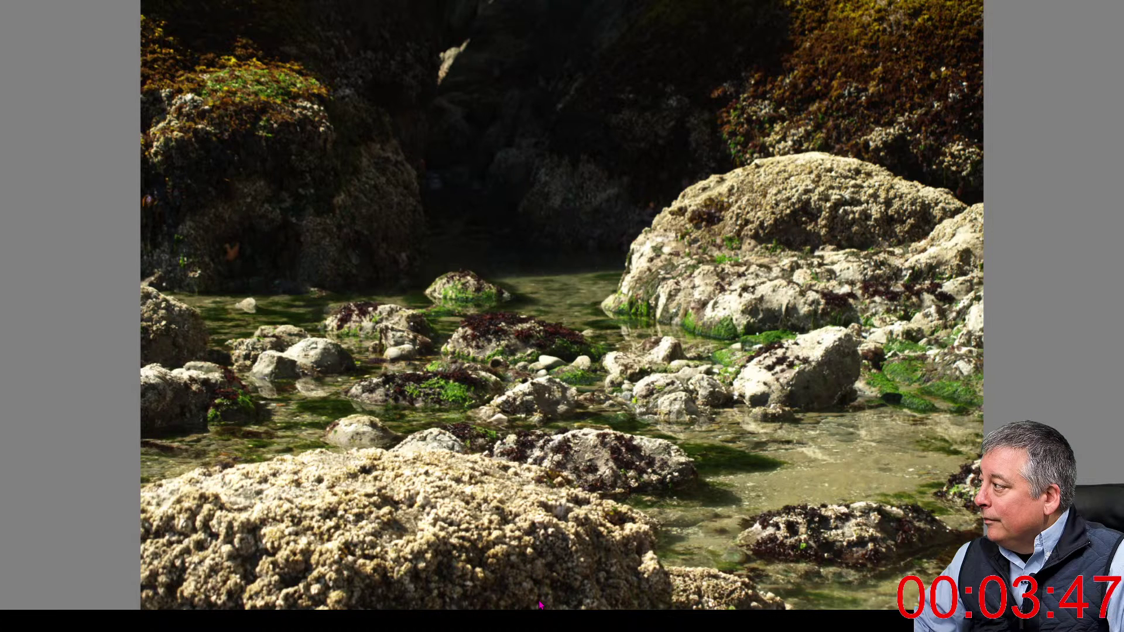
{"action": "key", "text": "Escape"}
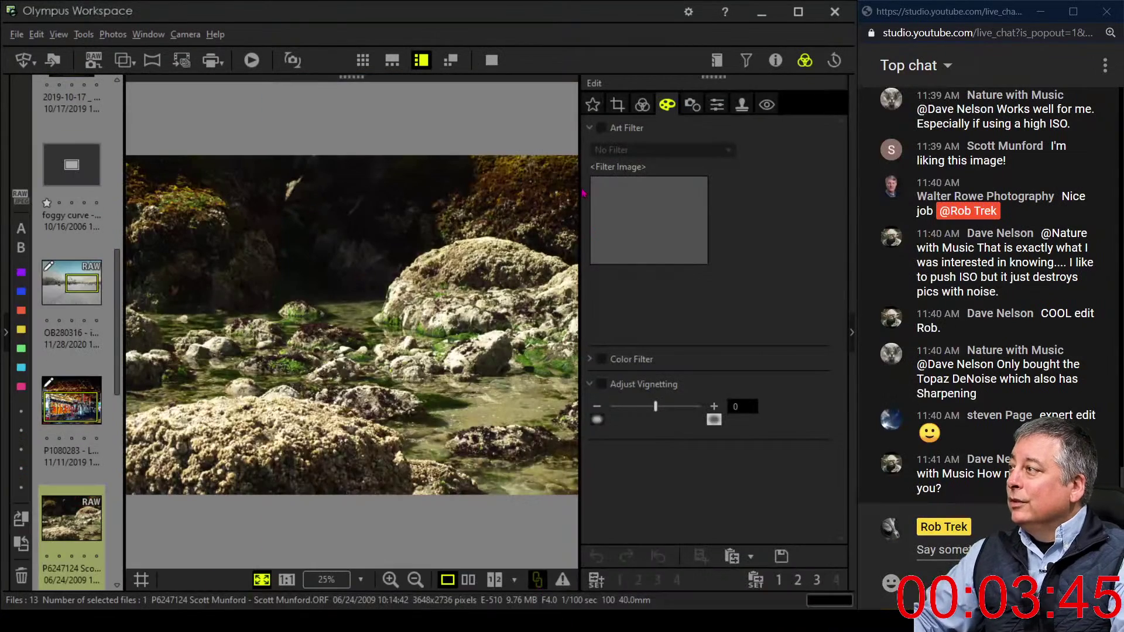
Crop the tide pool photo to a 4:3 portrait frame of about 1771 x 2362 pixels around the central pool and rocks
{"action": "left_click", "coordinate": [617, 104]}
{"action": "left_click", "coordinate": [659, 186]}
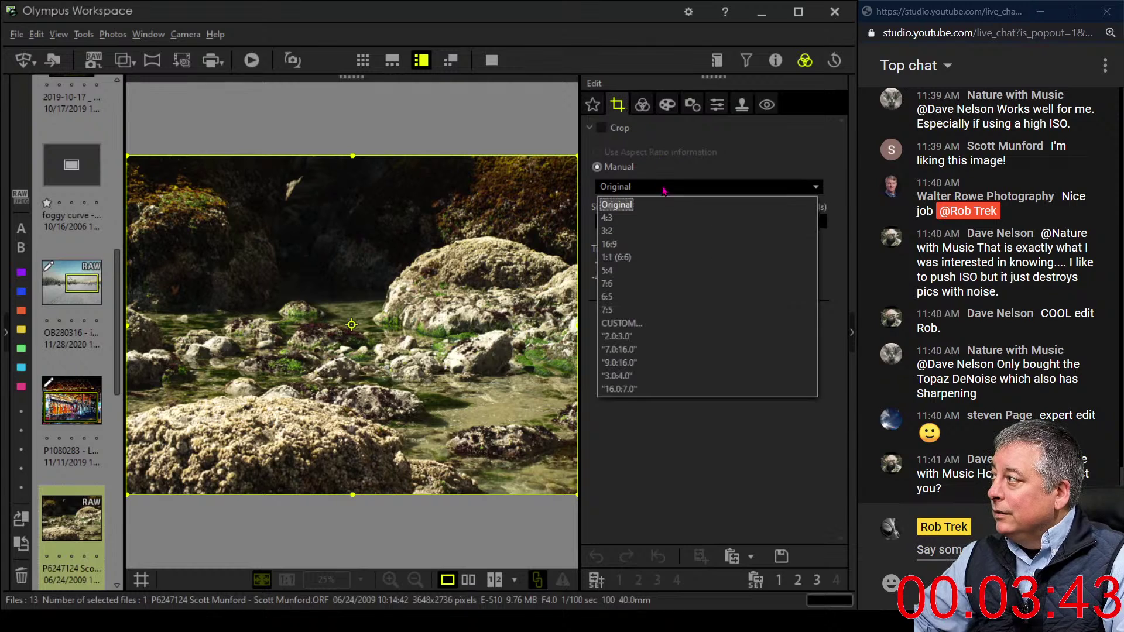
{"action": "left_click", "coordinate": [609, 217]}
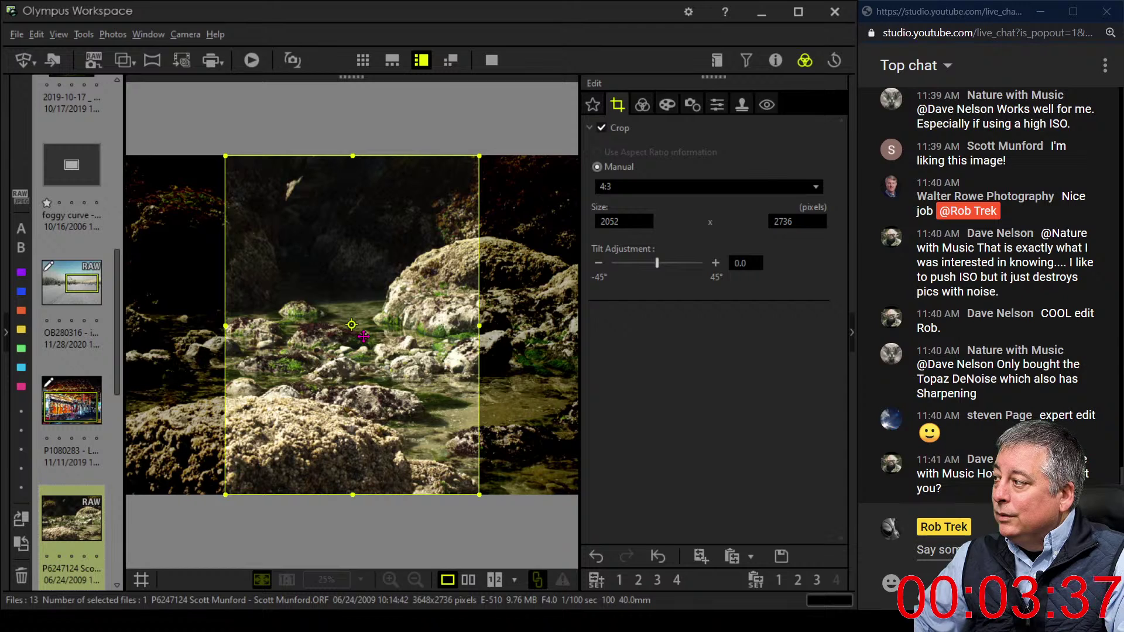
{"action": "left_click_drag", "start_coordinate": [363, 336], "coordinate": [269, 336]}
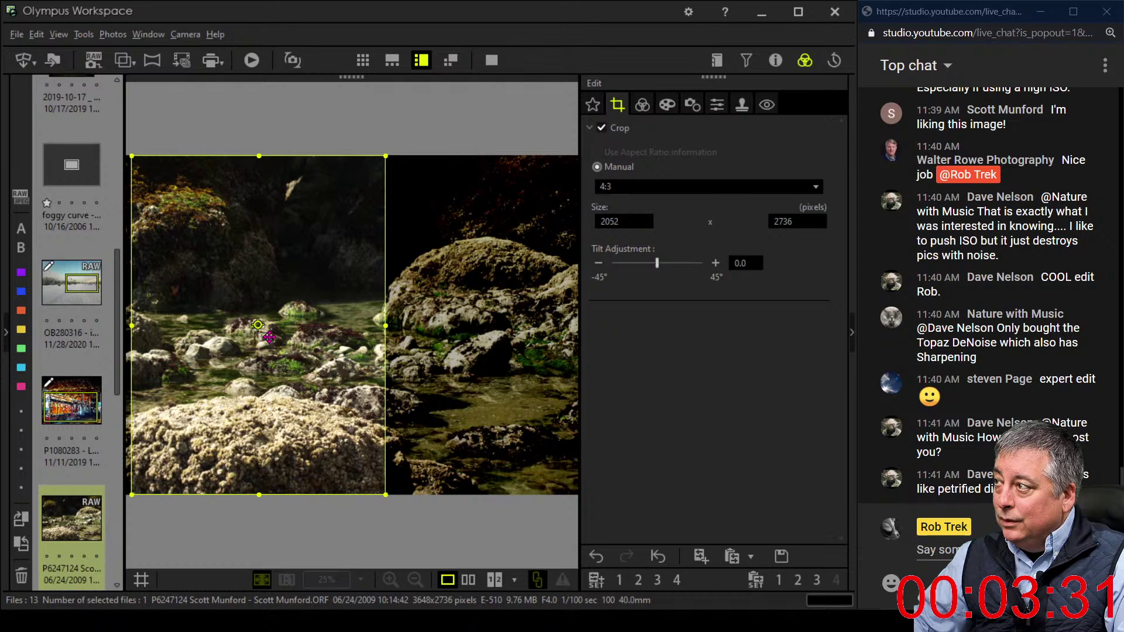
{"action": "left_click_drag", "start_coordinate": [269, 336], "coordinate": [380, 345]}
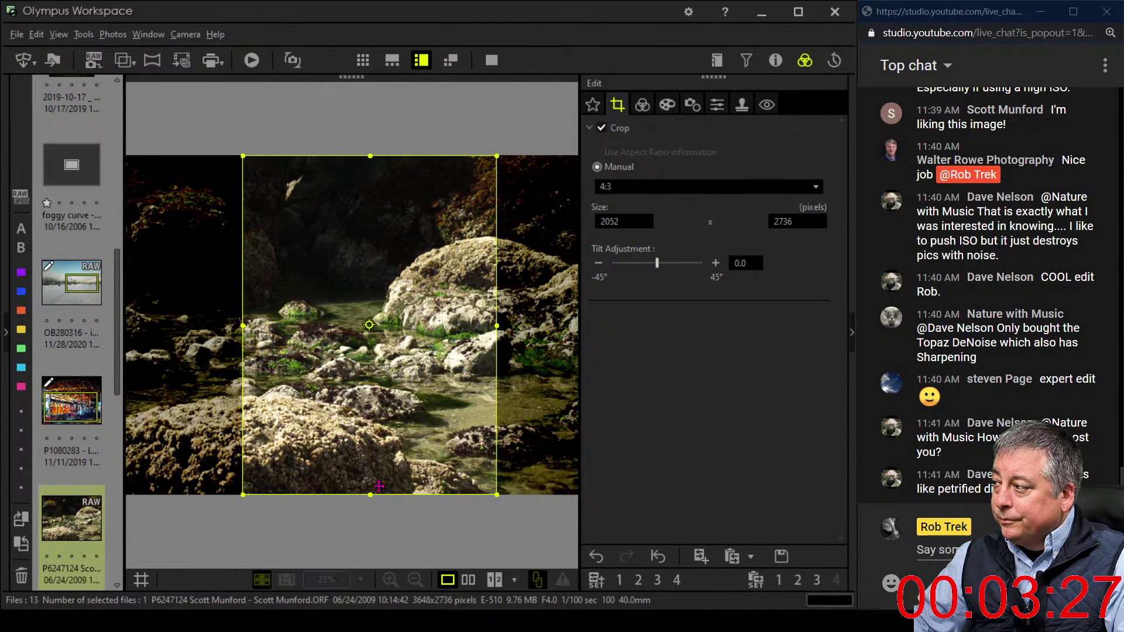
{"action": "left_click_drag", "start_coordinate": [371, 495], "coordinate": [377, 452]}
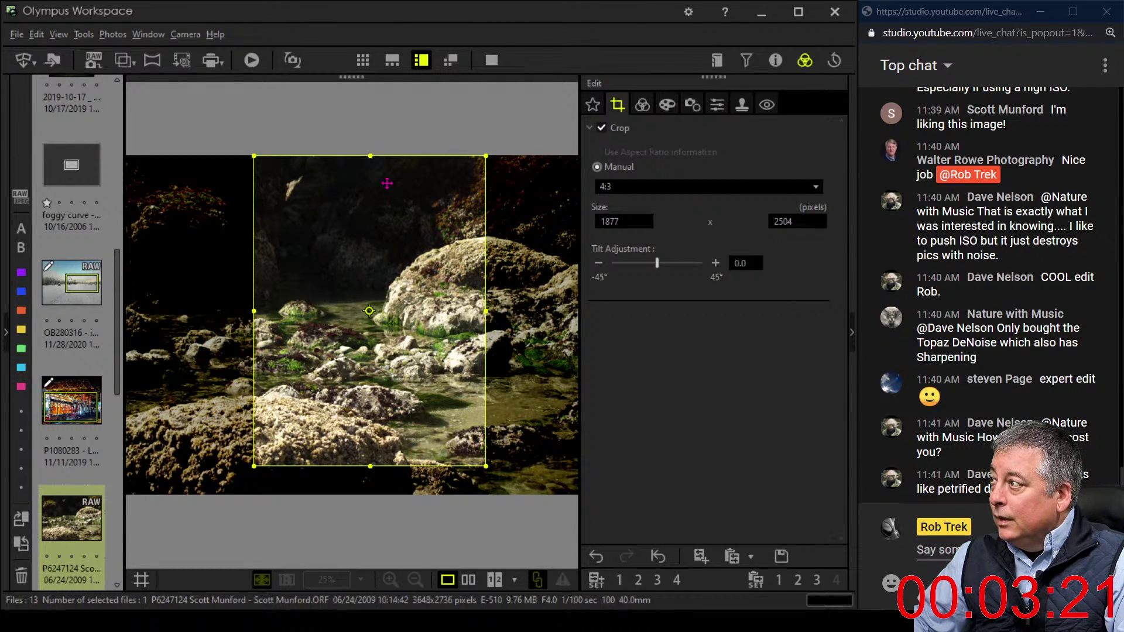
{"action": "left_click_drag", "start_coordinate": [370, 155], "coordinate": [370, 174]}
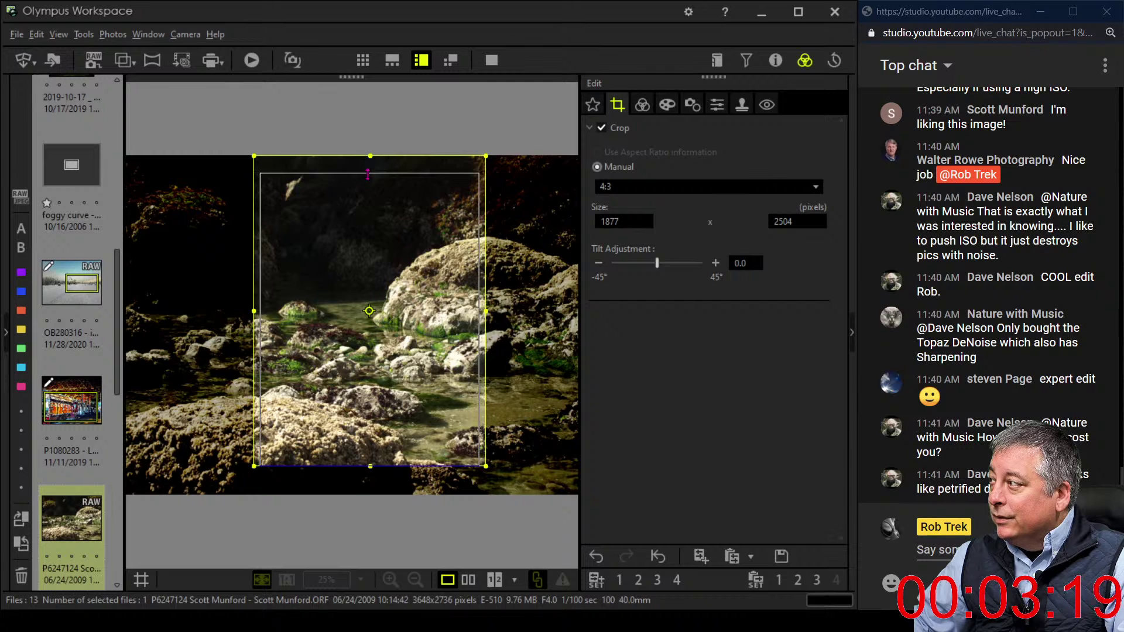
{"action": "left_click_drag", "start_coordinate": [384, 271], "coordinate": [386, 271]}
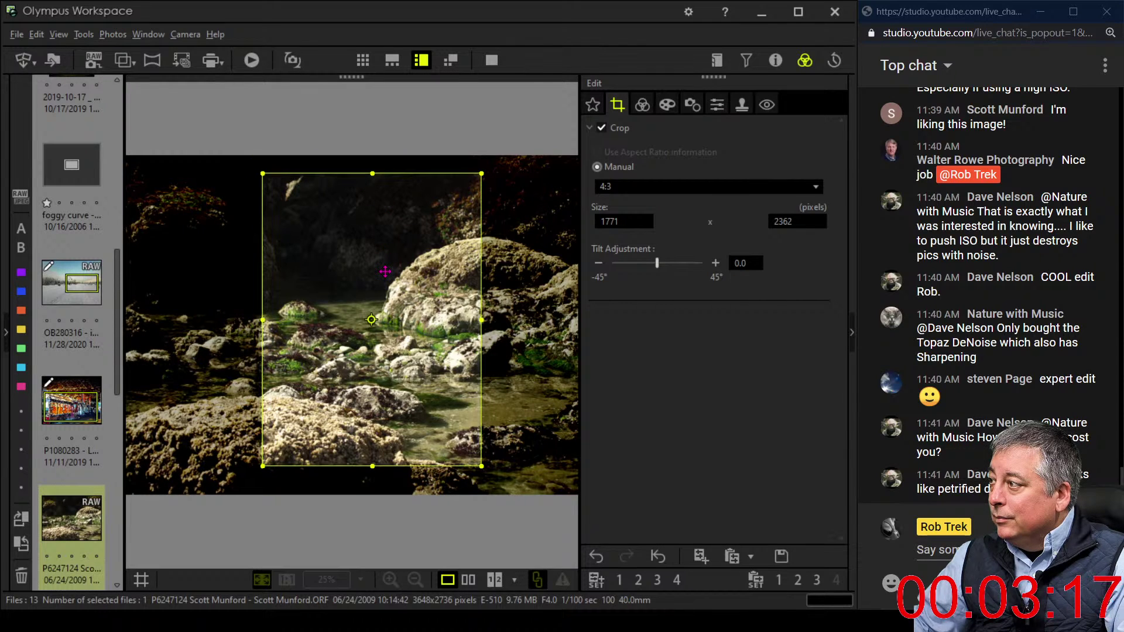
{"action": "left_click", "coordinate": [642, 105]}
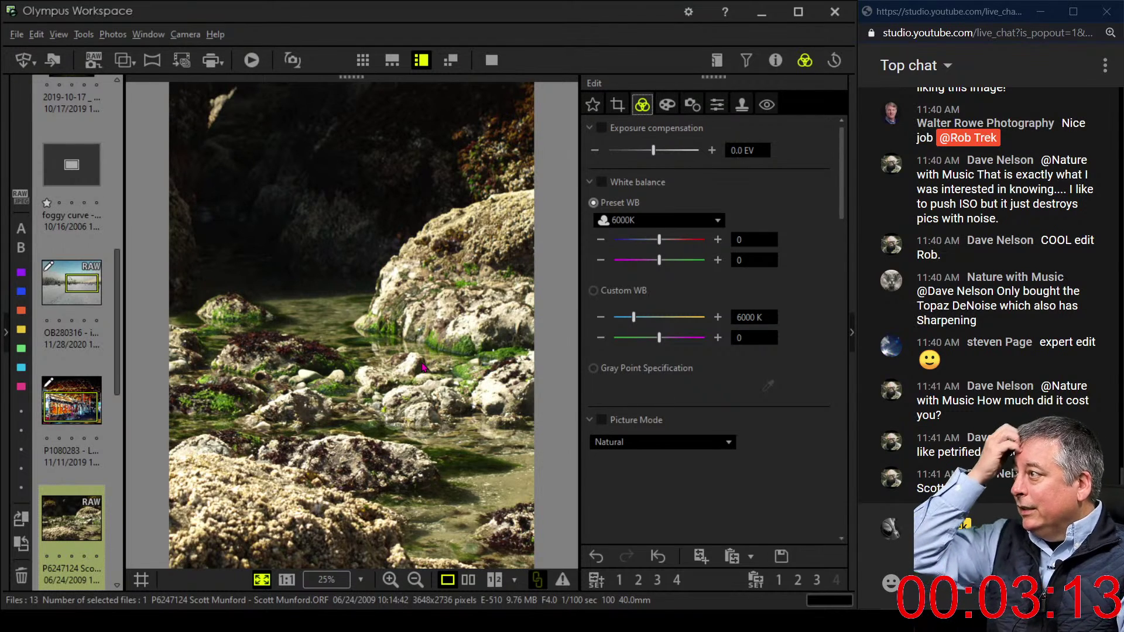
{"action": "left_click", "coordinate": [208, 127]}
{"action": "left_click", "coordinate": [222, 111]}
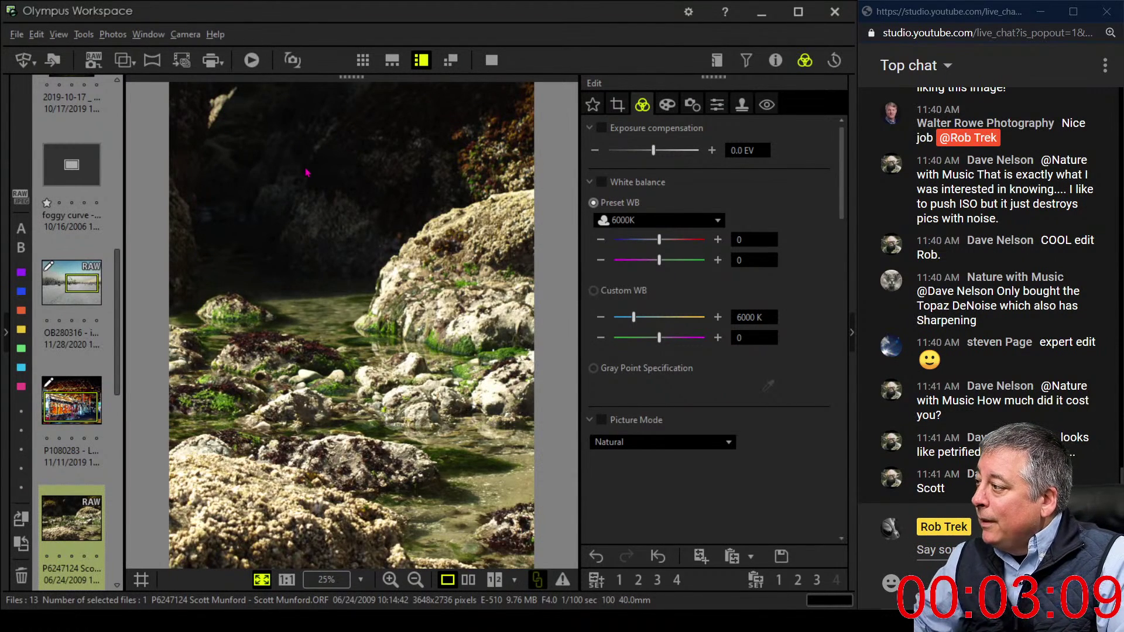
Set Sharpness to 2.0 and the Noise Filter to OFF for the tide pool photo
{"action": "left_click", "coordinate": [715, 108]}
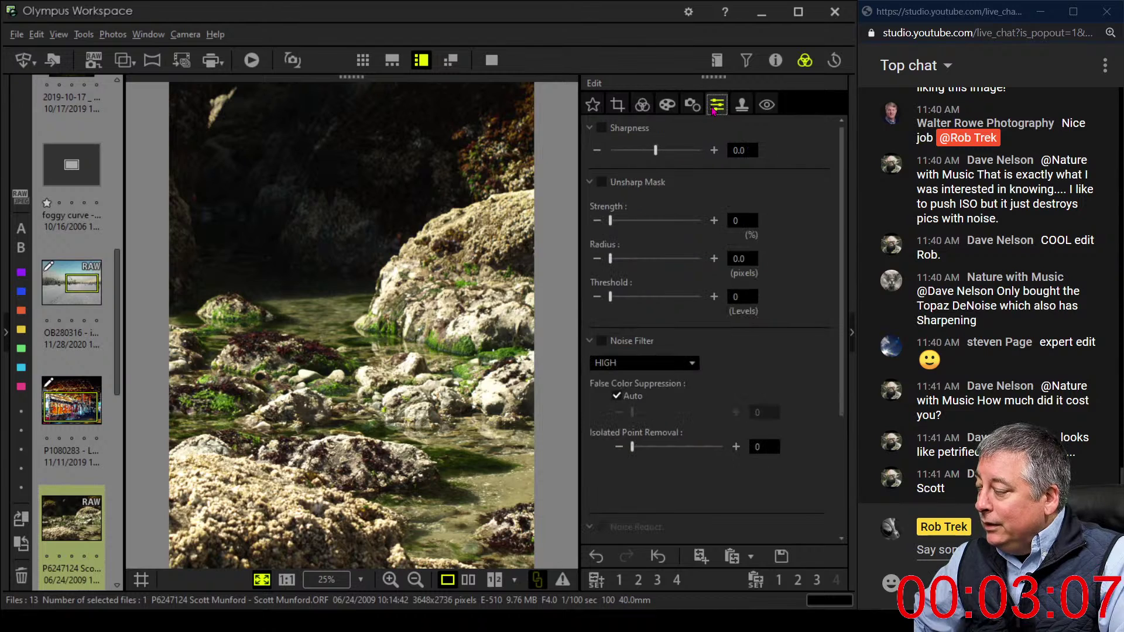
{"action": "left_click", "coordinate": [684, 151]}
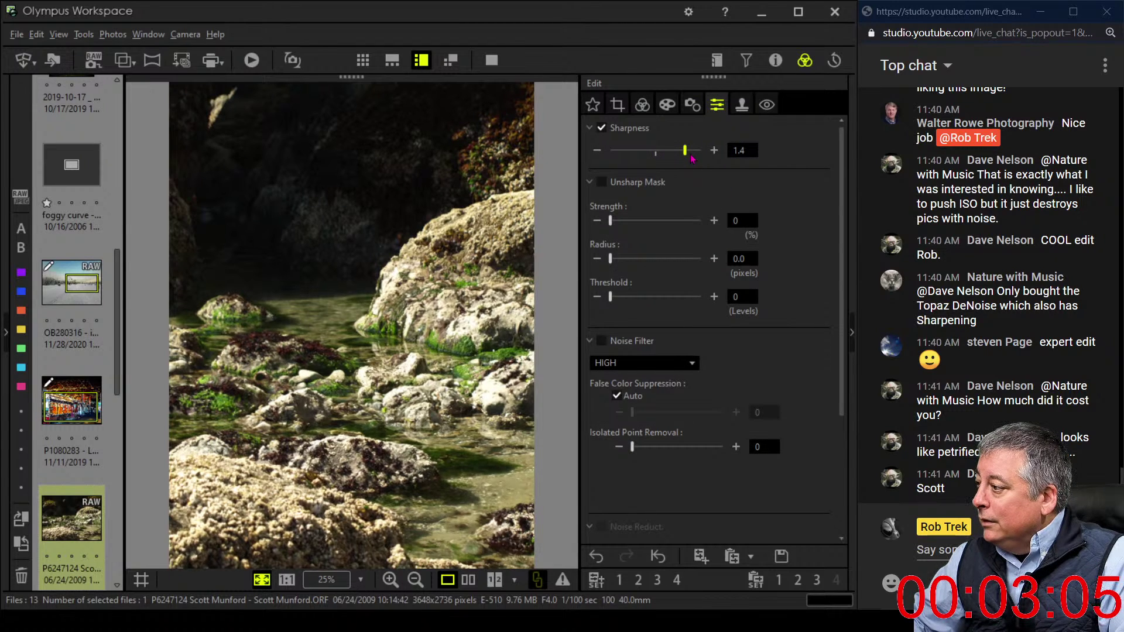
{"action": "left_click", "coordinate": [714, 150]}
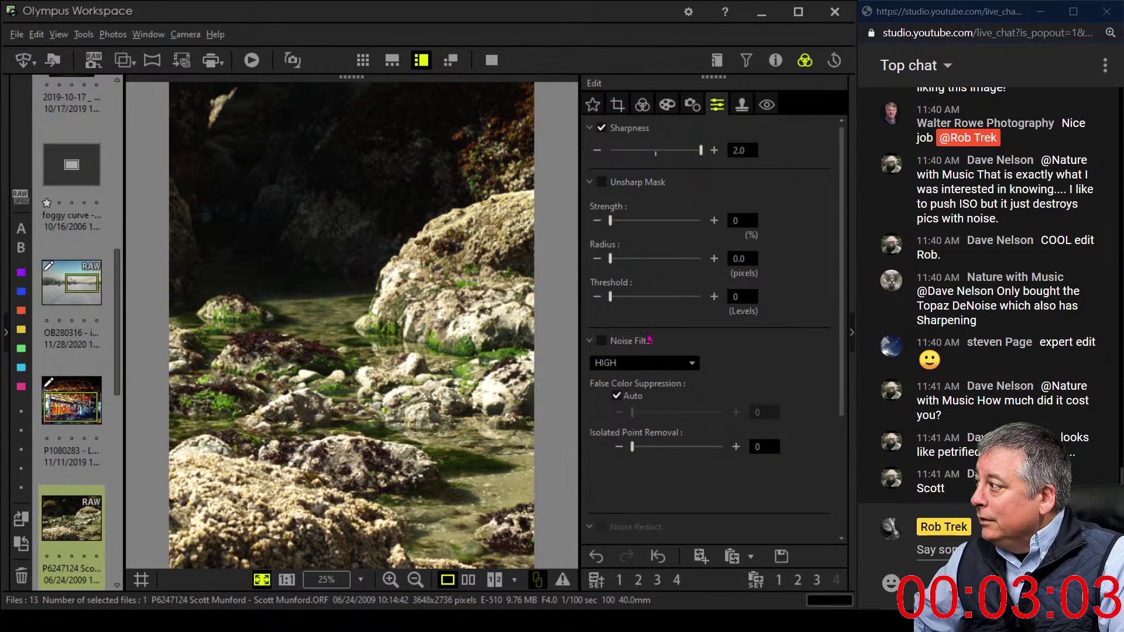
{"action": "left_click", "coordinate": [642, 367]}
{"action": "left_click", "coordinate": [641, 379]}
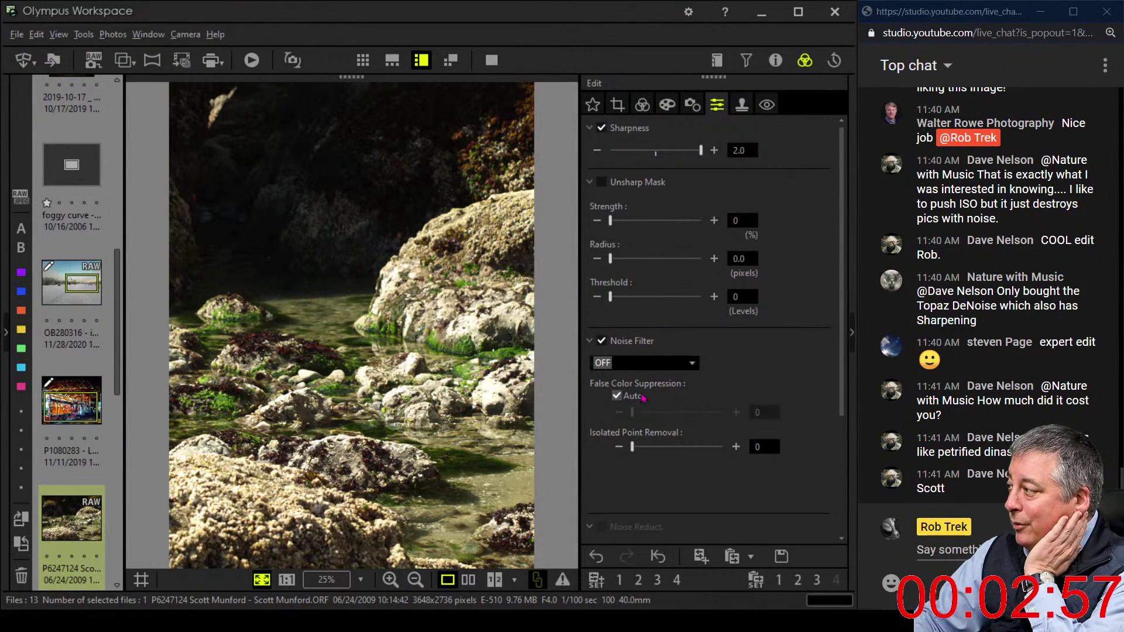
{"action": "left_click", "coordinate": [643, 108]}
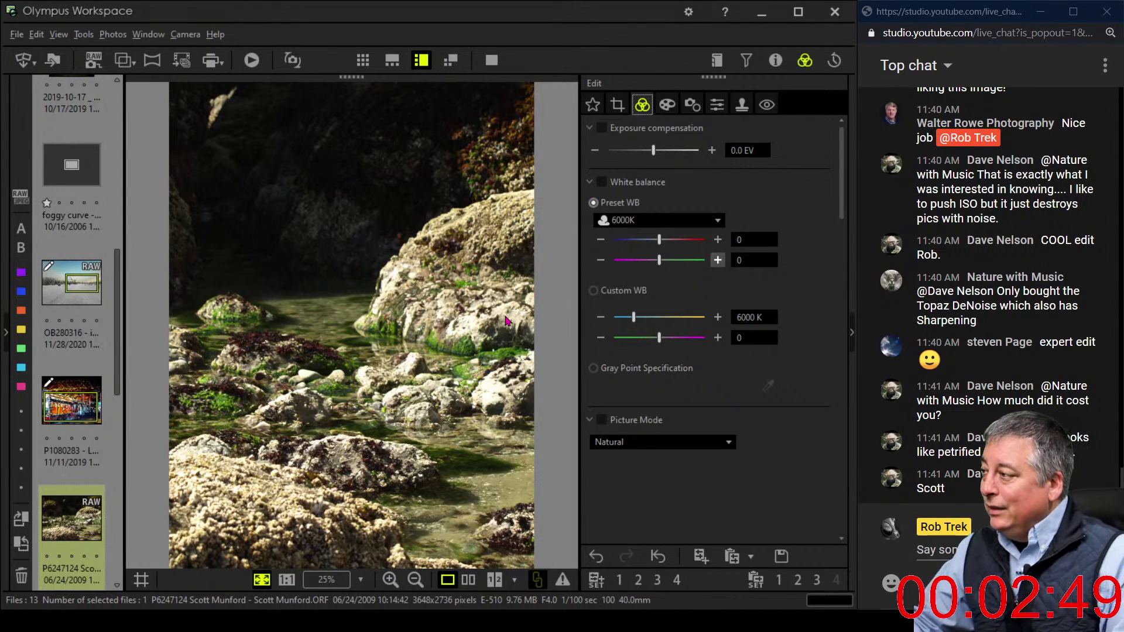
{"action": "scroll", "coordinate": [673, 492], "scroll_direction": "down", "scroll_amount": 3}
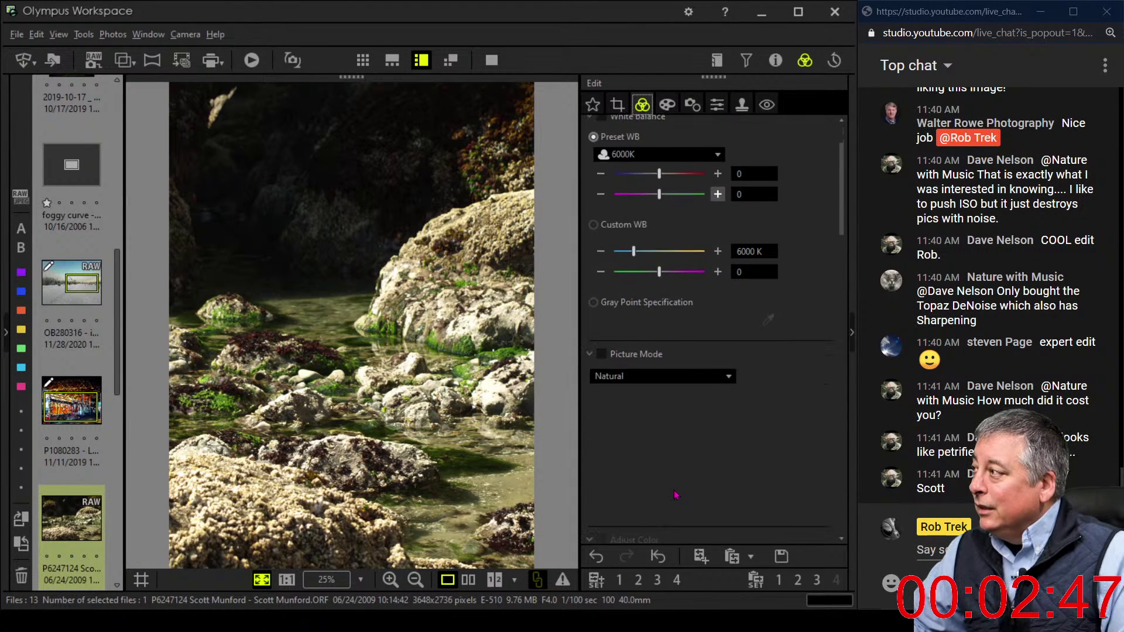
{"action": "scroll", "coordinate": [676, 494], "scroll_direction": "down", "scroll_amount": 1}
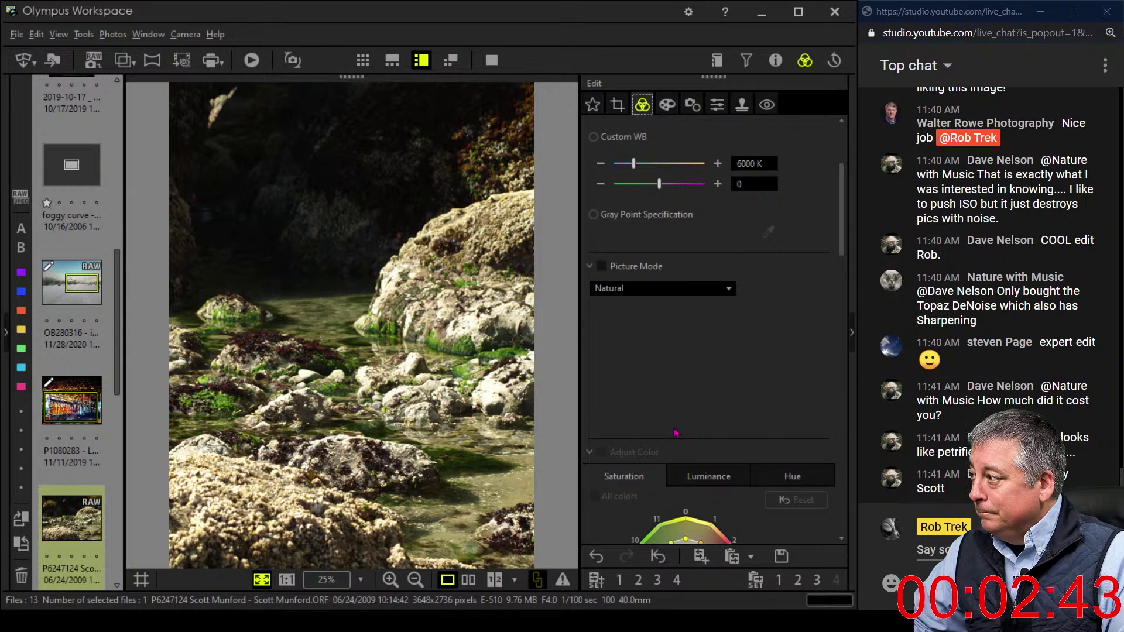
{"action": "scroll", "coordinate": [675, 433], "scroll_direction": "up", "scroll_amount": 3}
{"action": "scroll", "coordinate": [676, 433], "scroll_direction": "down", "scroll_amount": 3}
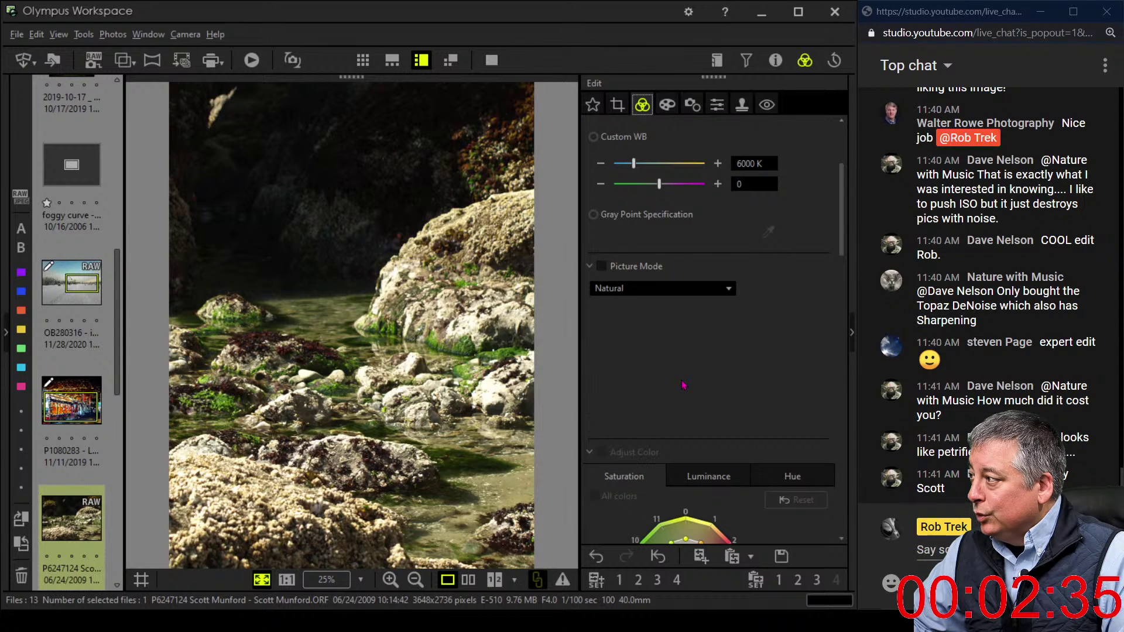
{"action": "scroll", "coordinate": [684, 385], "scroll_direction": "up", "scroll_amount": 4}
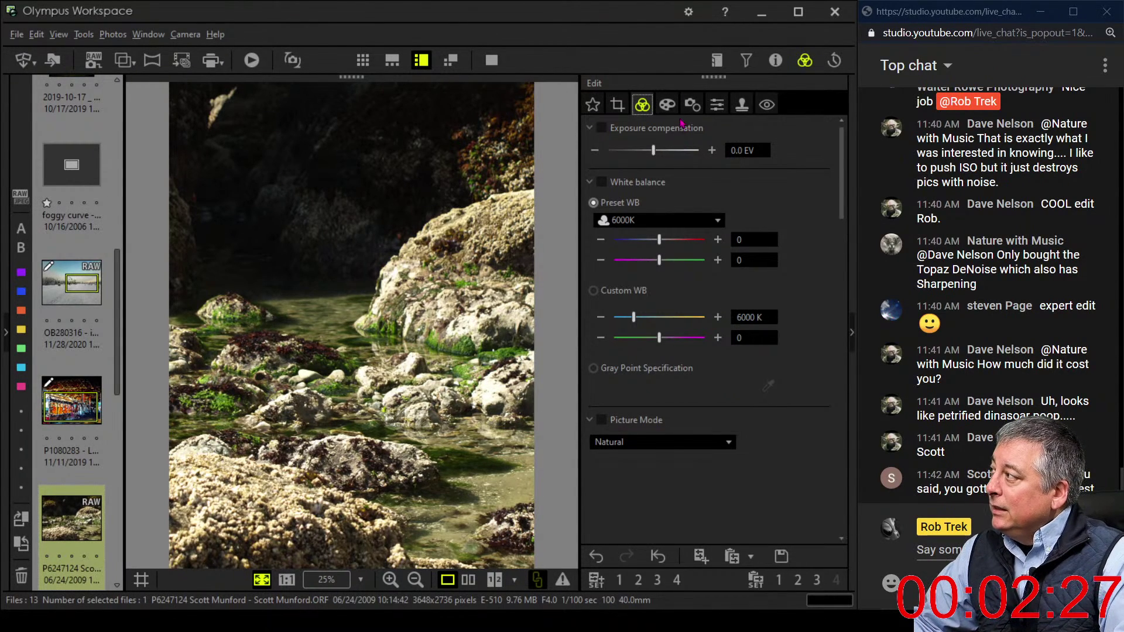
Enable Art Filter without choosing a filter, and apply negative vignetting to darken the edges of the tide pool photo
{"action": "left_click", "coordinate": [668, 105]}
{"action": "left_click", "coordinate": [601, 128]}
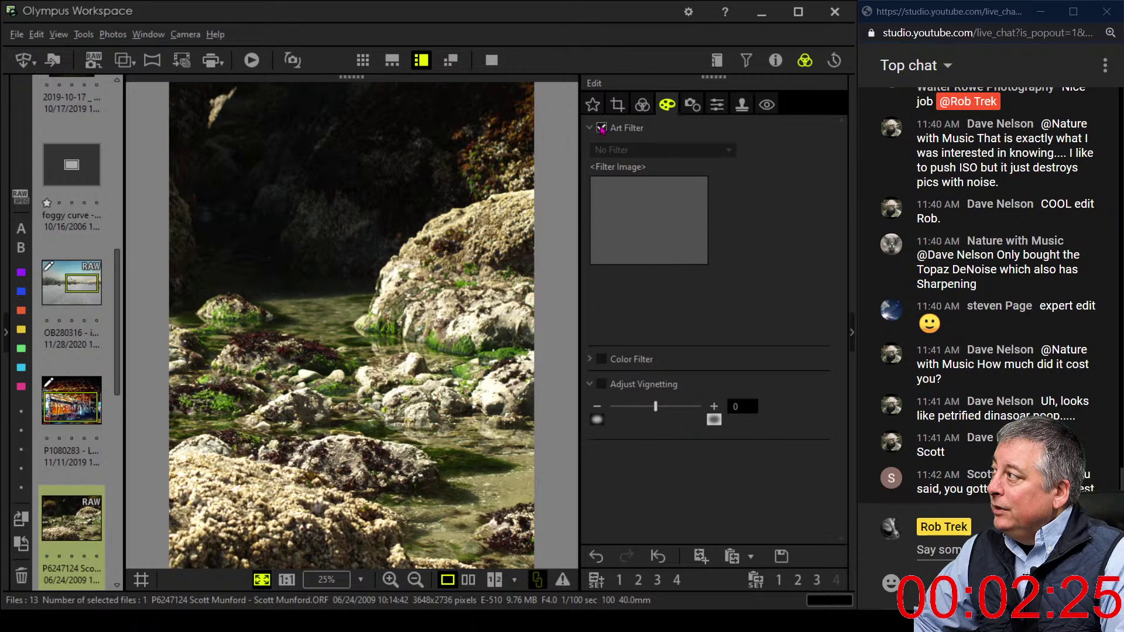
{"action": "left_click", "coordinate": [642, 105]}
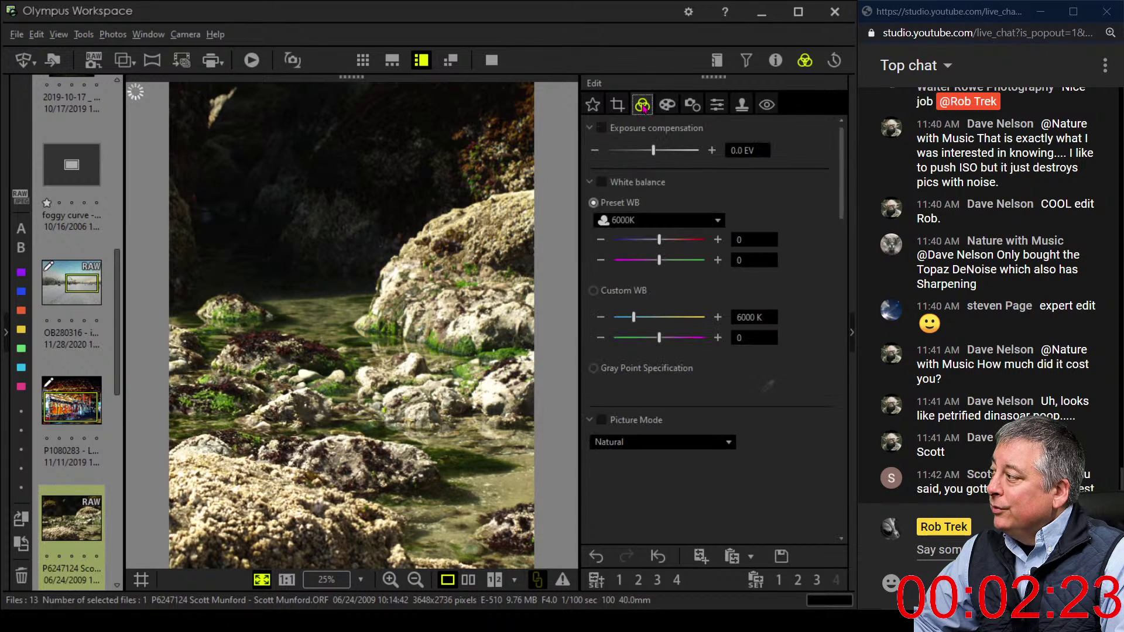
{"action": "left_click", "coordinate": [668, 104]}
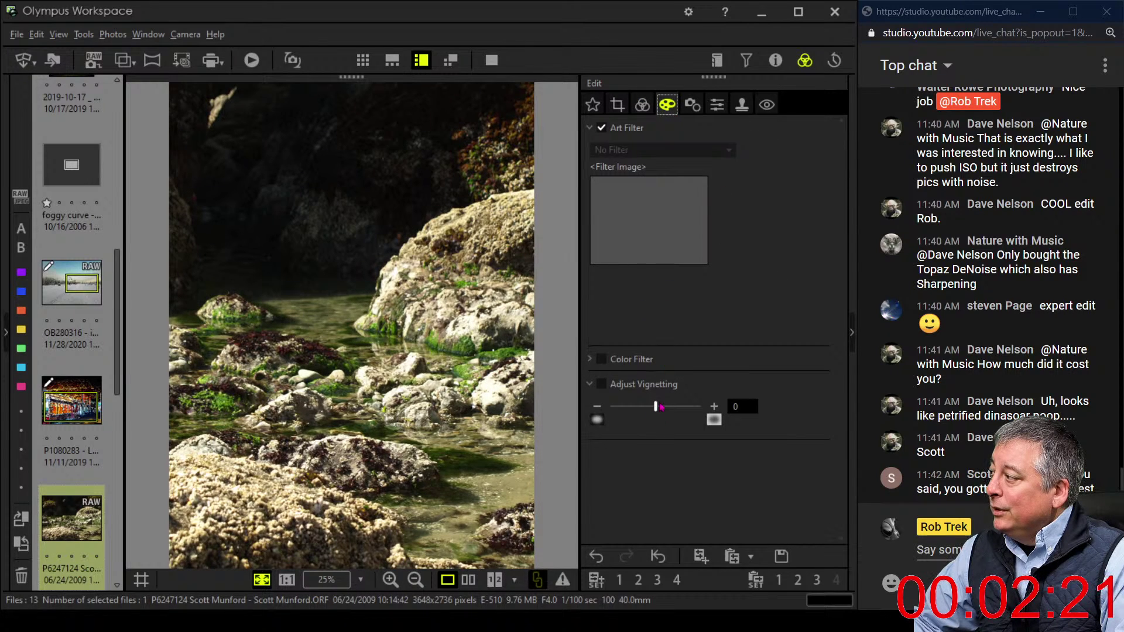
{"action": "left_click_drag", "start_coordinate": [656, 407], "coordinate": [638, 406]}
Set a custom white balance of 7000 K with a green-magenta tint of 3 for the tide pool photo
{"action": "left_click", "coordinate": [623, 105]}
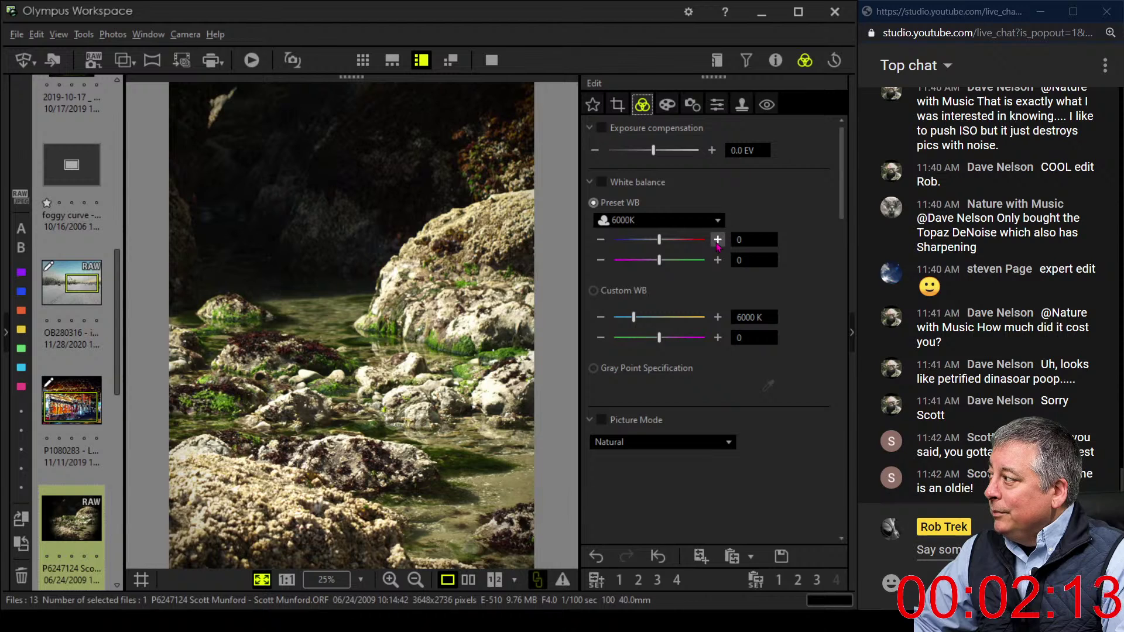
{"action": "left_click", "coordinate": [718, 318]}
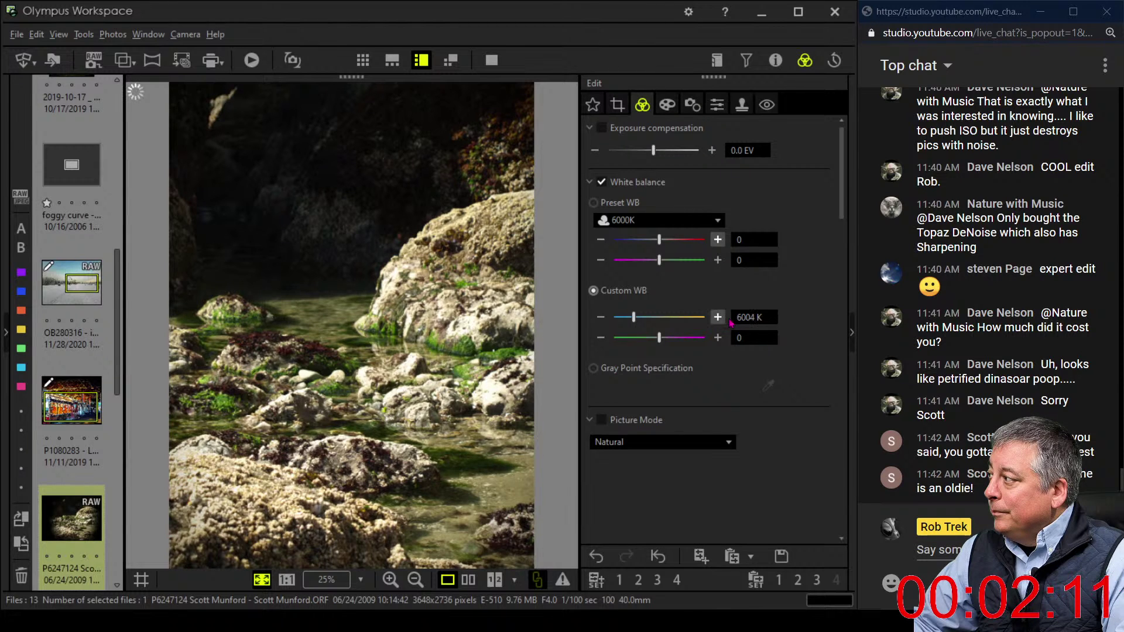
{"action": "left_click_drag", "start_coordinate": [737, 317], "coordinate": [755, 316]}
{"action": "type", "text": "7000"}
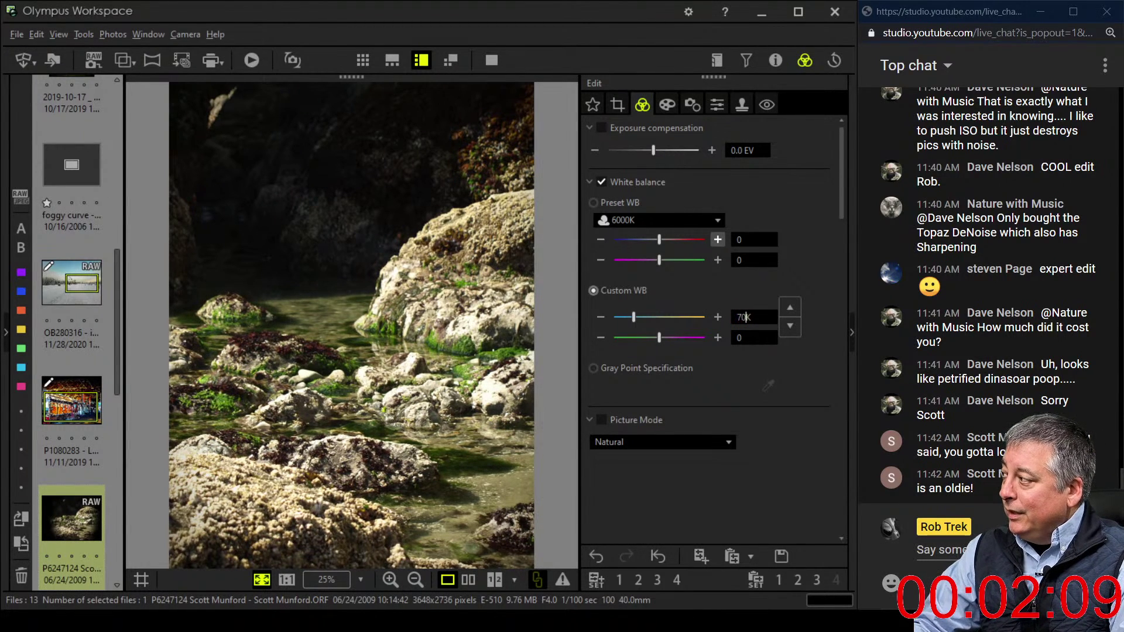
{"action": "key", "text": "Return"}
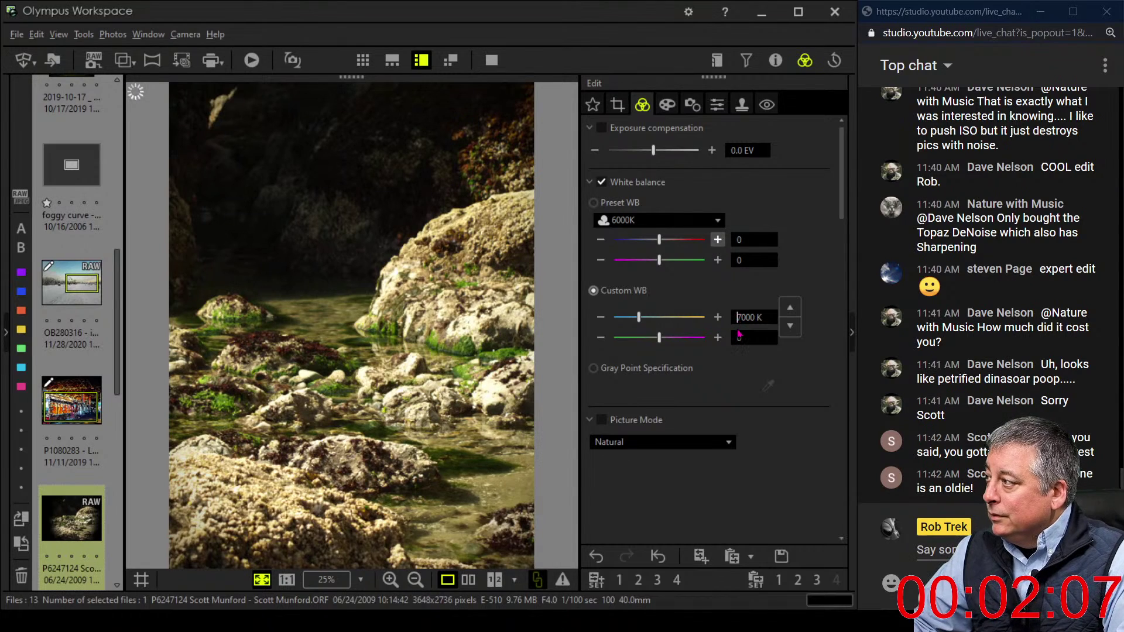
{"action": "left_click", "coordinate": [717, 337]}
{"action": "left_click", "coordinate": [717, 338]}
{"action": "left_click", "coordinate": [717, 338]}
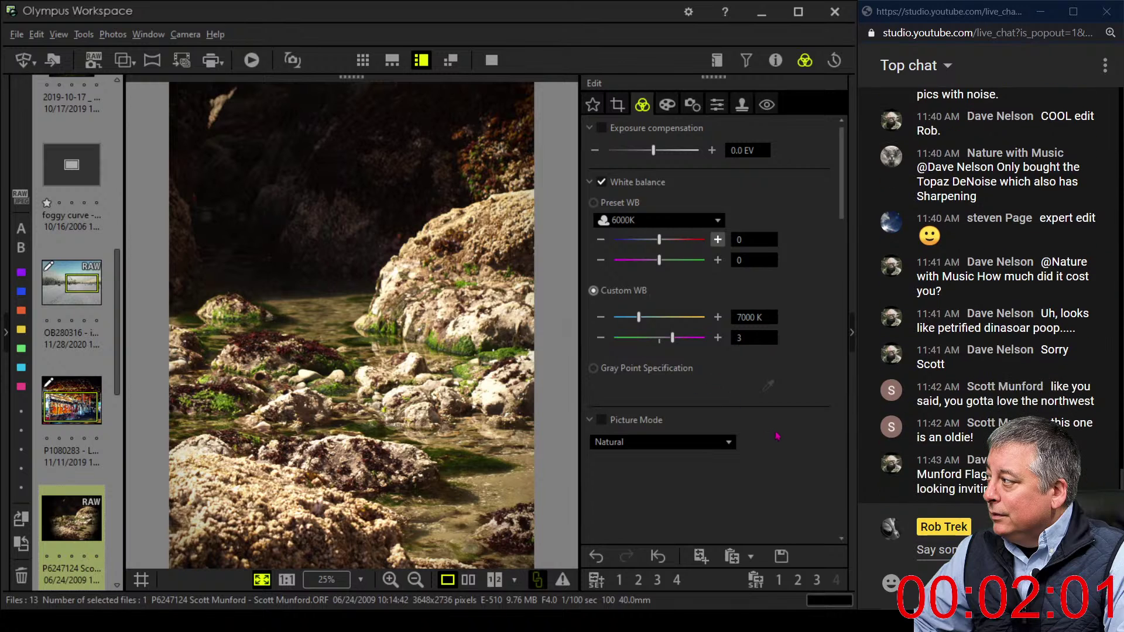
Go to the Adjust Color saturation controls for the tide pool photo
{"action": "scroll", "coordinate": [778, 435], "scroll_direction": "down", "scroll_amount": 3}
{"action": "scroll", "coordinate": [777, 434], "scroll_direction": "down", "scroll_amount": 2}
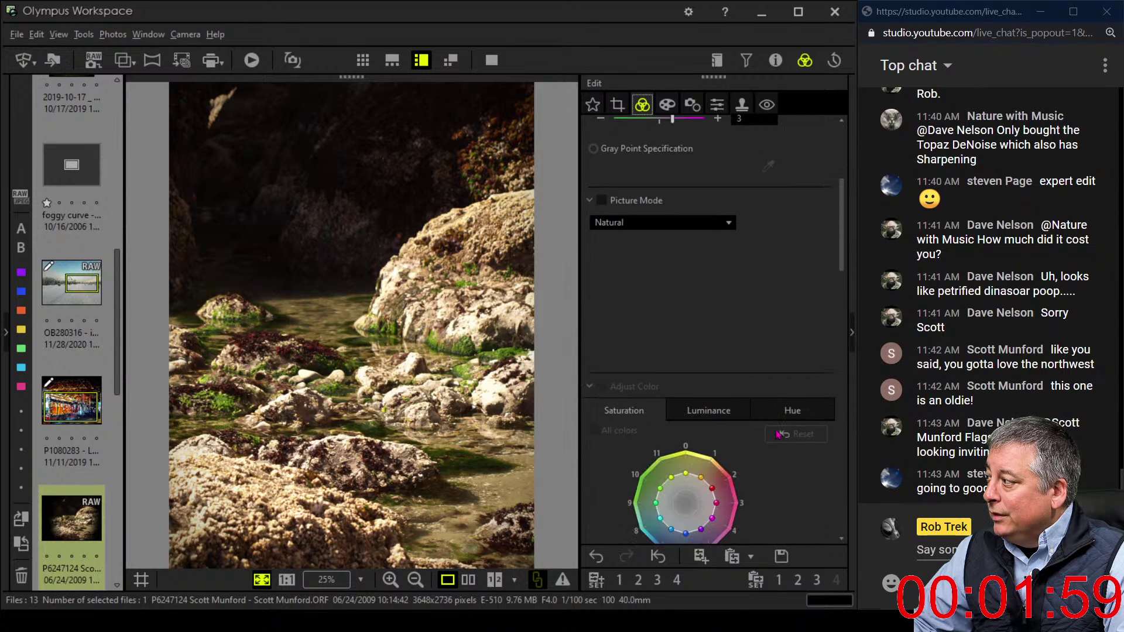
Collapse the Adjust Color settings, then set the tide pool photo's Dehaze to 51 and Clarity to 33
{"action": "scroll", "coordinate": [775, 432], "scroll_direction": "down", "scroll_amount": 5}
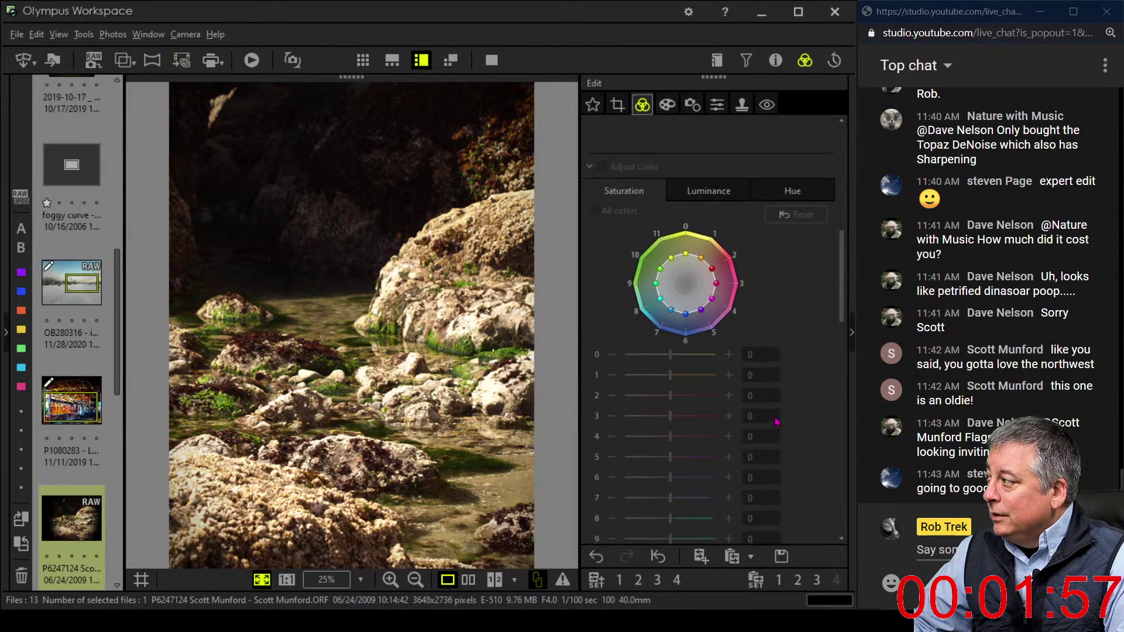
{"action": "left_click", "coordinate": [590, 166]}
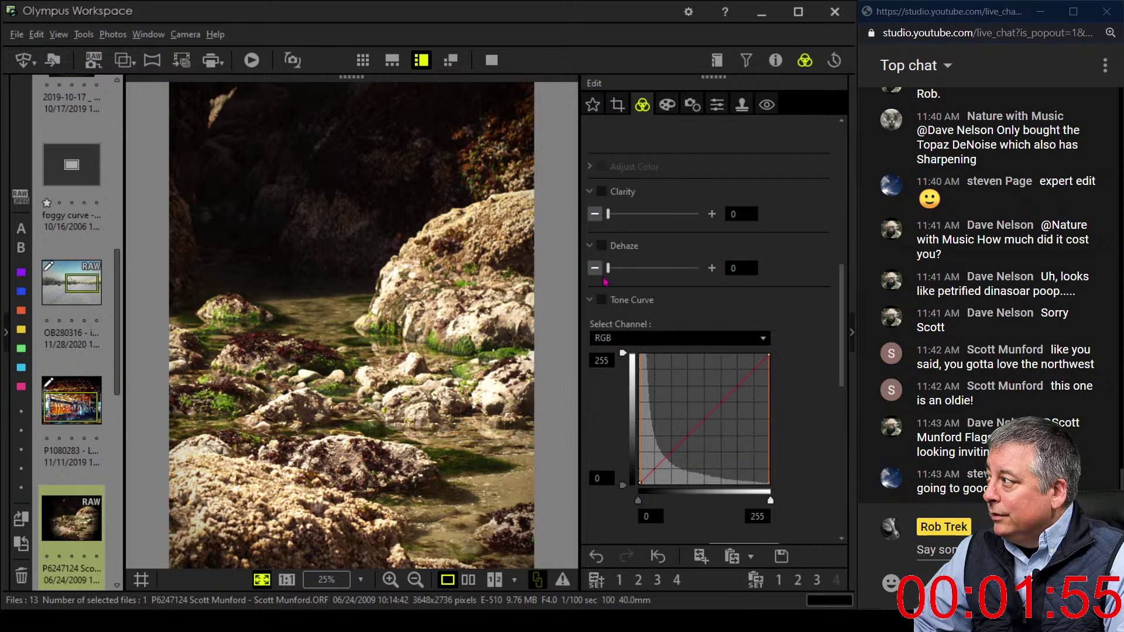
{"action": "left_click_drag", "start_coordinate": [611, 277], "coordinate": [658, 276]}
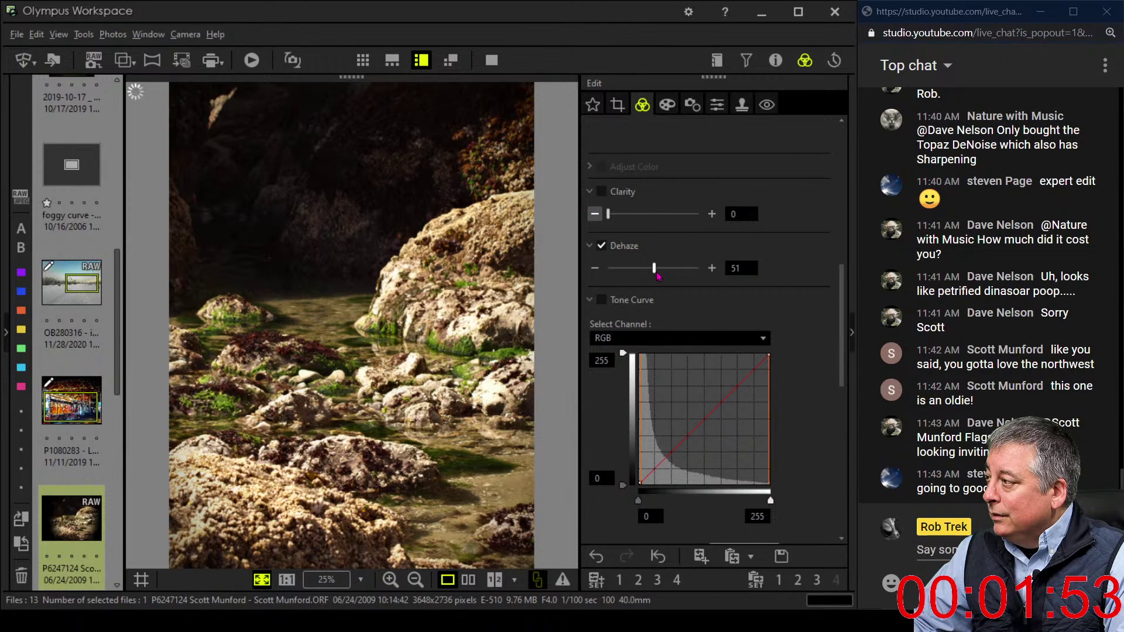
{"action": "left_click_drag", "start_coordinate": [608, 215], "coordinate": [641, 219]}
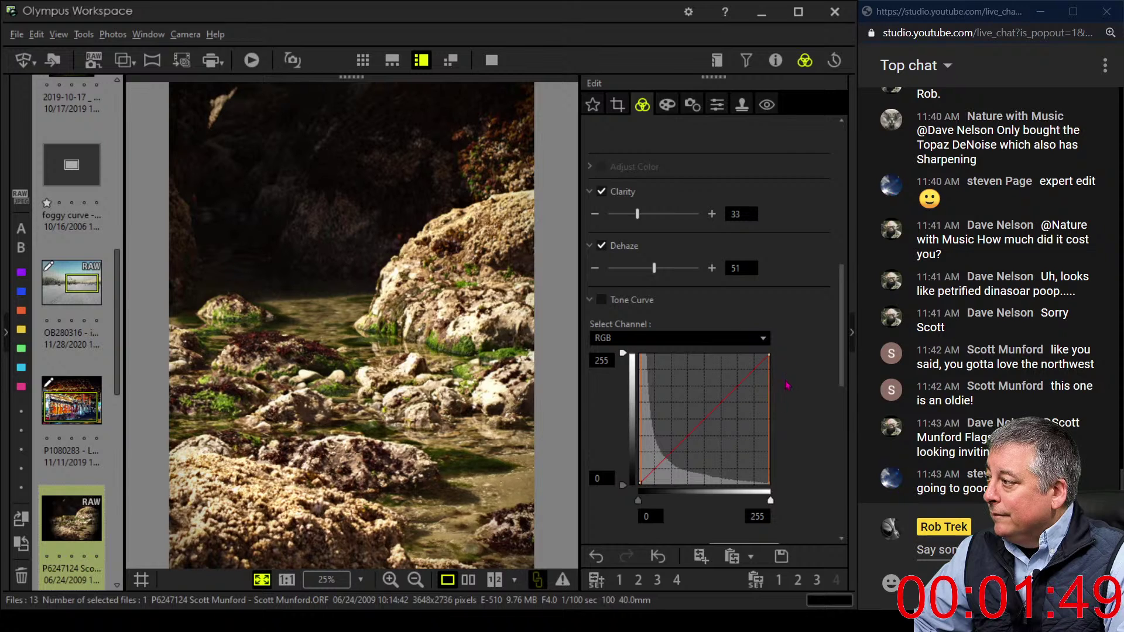
Tilt the cropped photo by 0.4° and set Dehaze to 71
{"action": "left_click", "coordinate": [618, 107]}
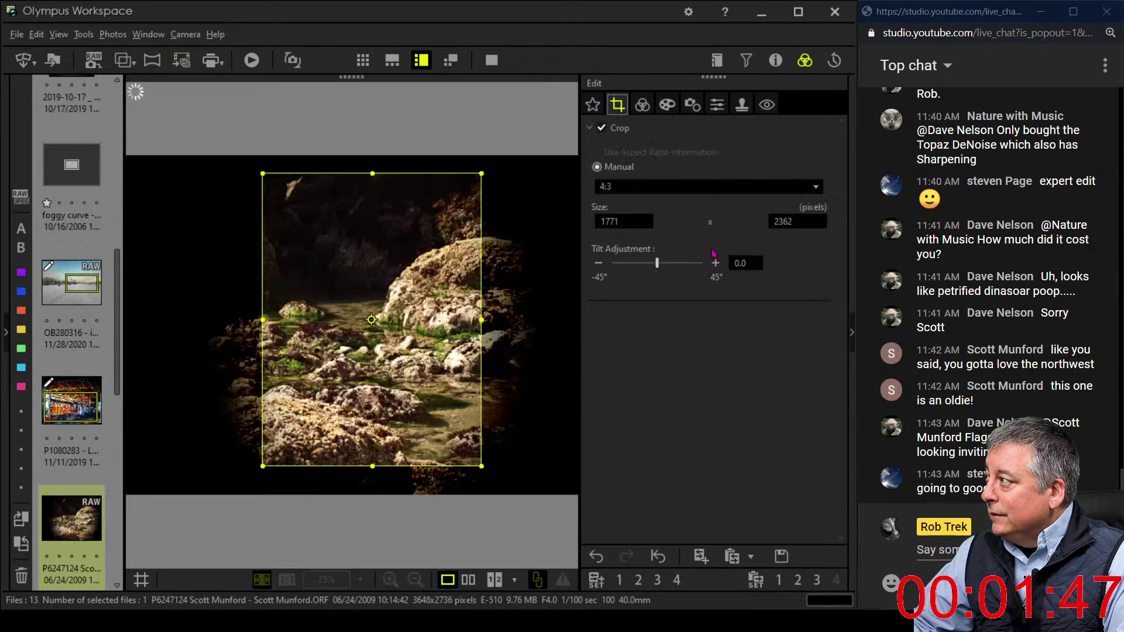
{"action": "left_click", "coordinate": [715, 263]}
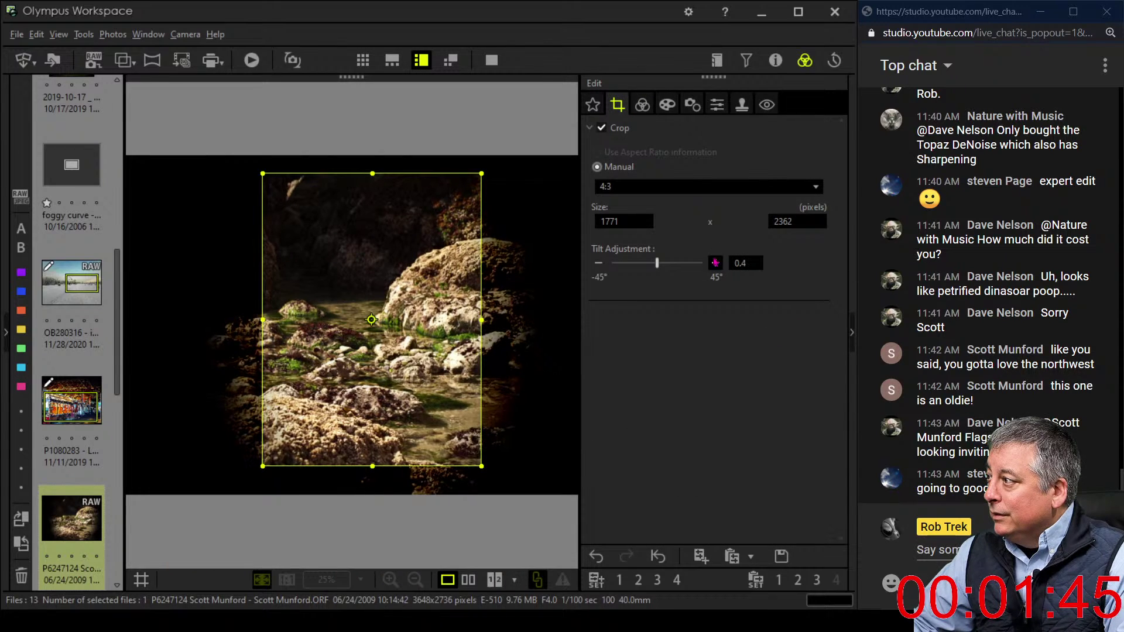
{"action": "left_click", "coordinate": [642, 105]}
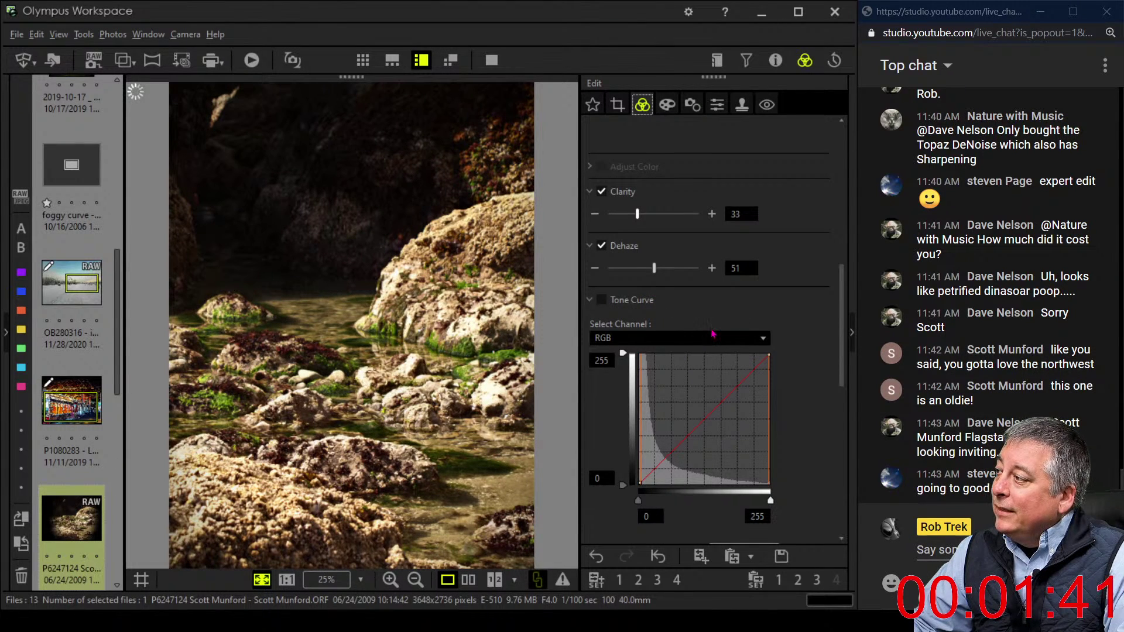
{"action": "left_click_drag", "start_coordinate": [654, 268], "coordinate": [677, 274]}
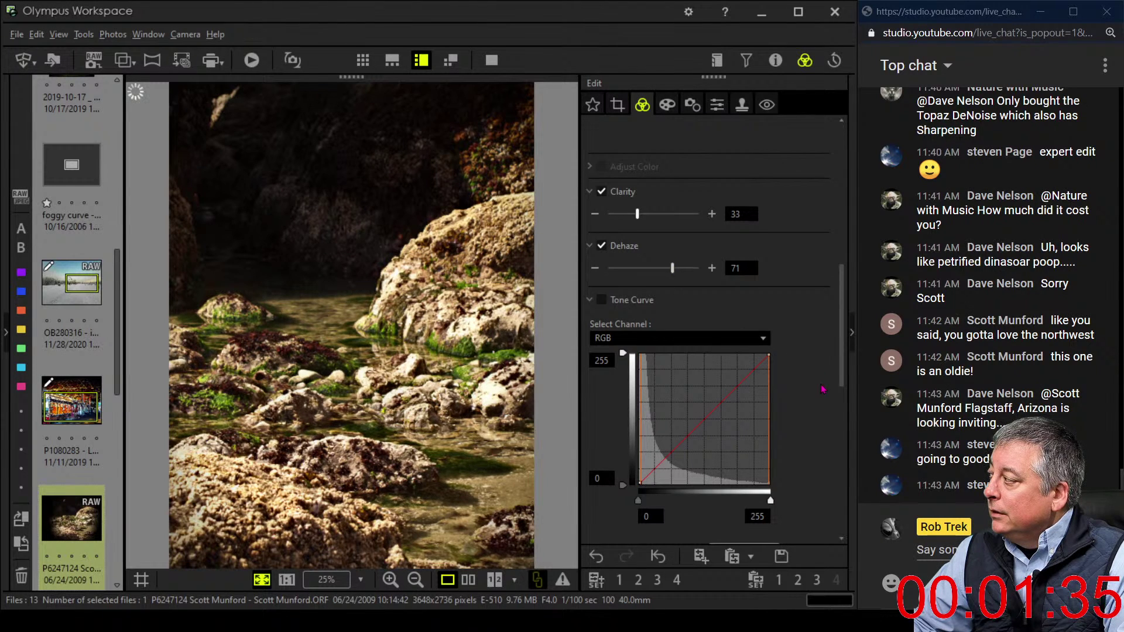
Brighten the midtones by raising the middle of the RGB tone curve slightly
{"action": "scroll", "coordinate": [823, 388], "scroll_direction": "down", "scroll_amount": 1}
{"action": "scroll", "coordinate": [822, 389], "scroll_direction": "down", "scroll_amount": 1}
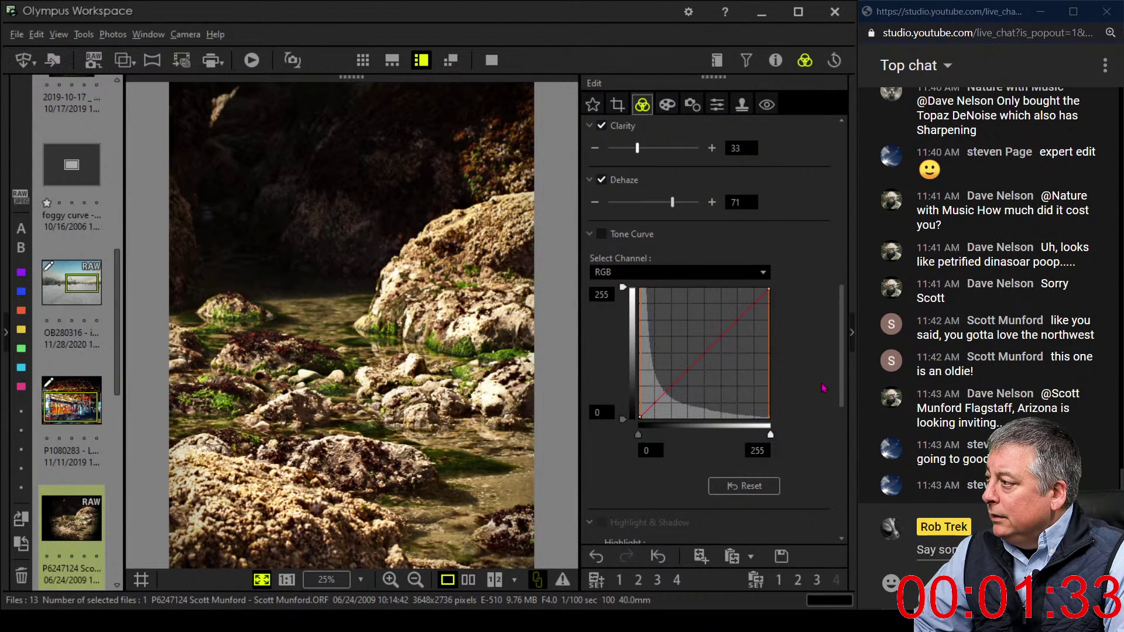
{"action": "scroll", "coordinate": [822, 388], "scroll_direction": "down", "scroll_amount": 3}
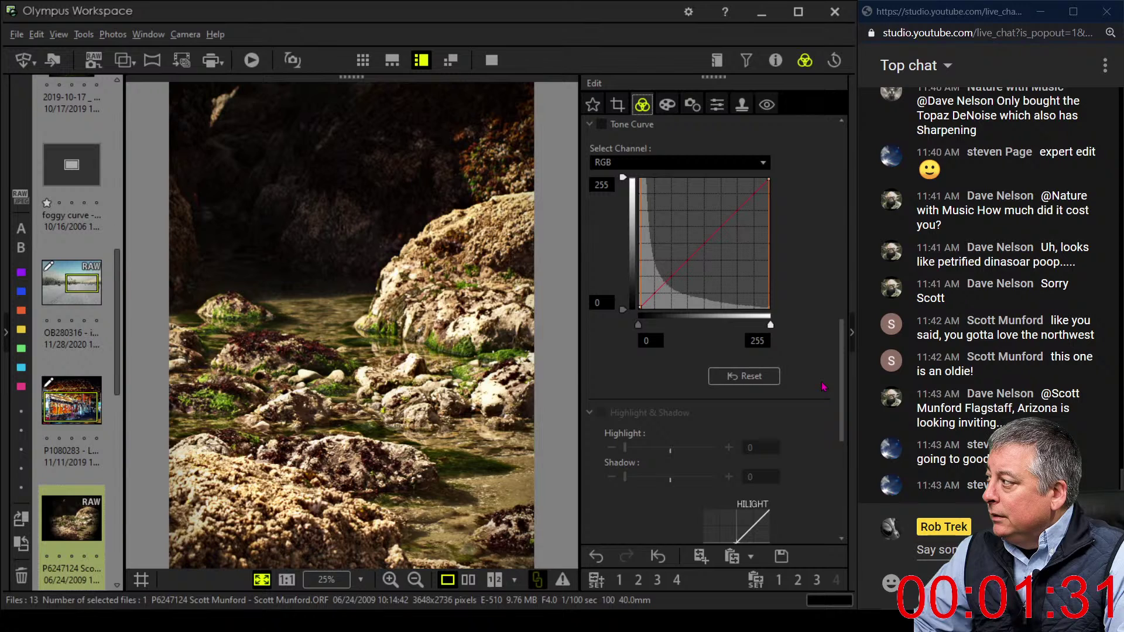
{"action": "left_click", "coordinate": [693, 252]}
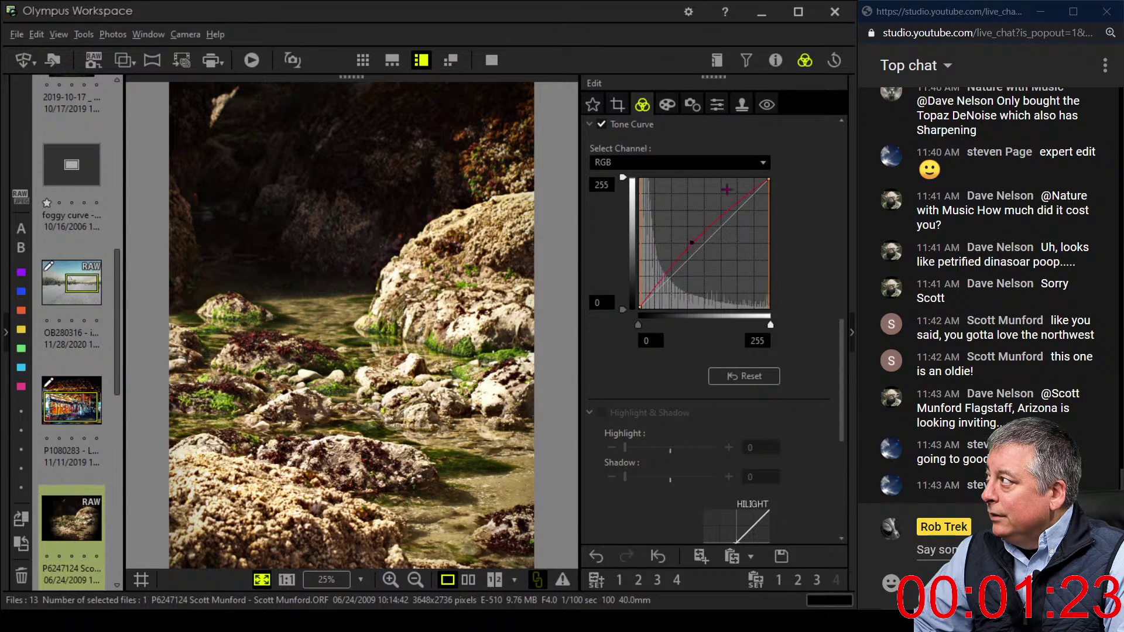
Clone out the bright leaf in the photo's dark upper-left background using Clone Stamp size 224, blur 58 and opacity 100
{"action": "left_click", "coordinate": [741, 104]}
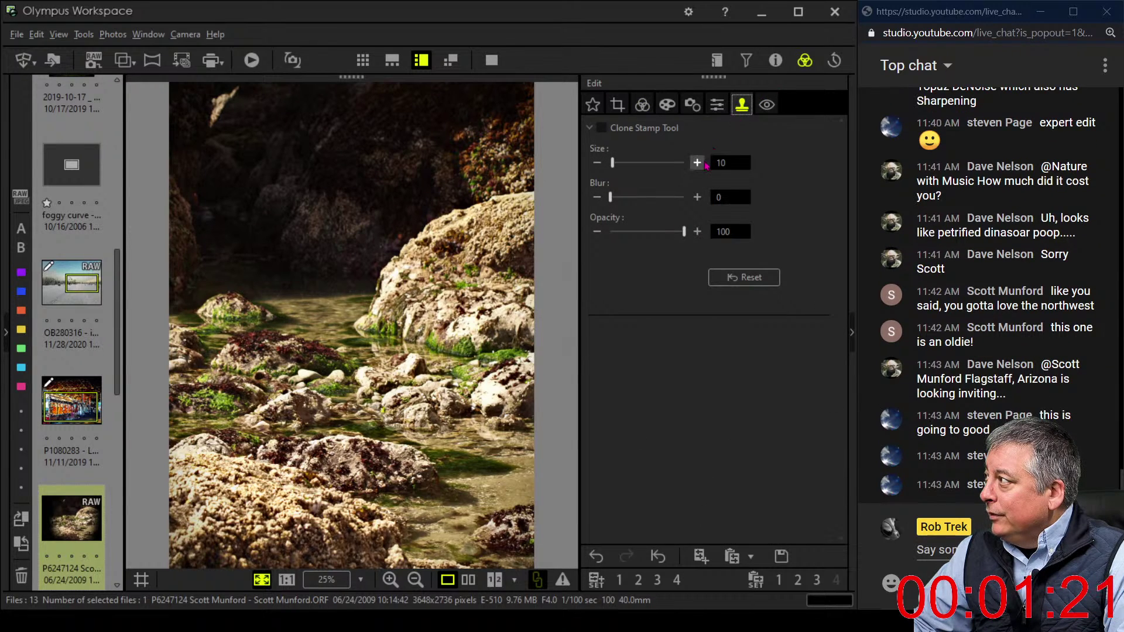
{"action": "left_click_drag", "start_coordinate": [612, 162], "coordinate": [680, 164]}
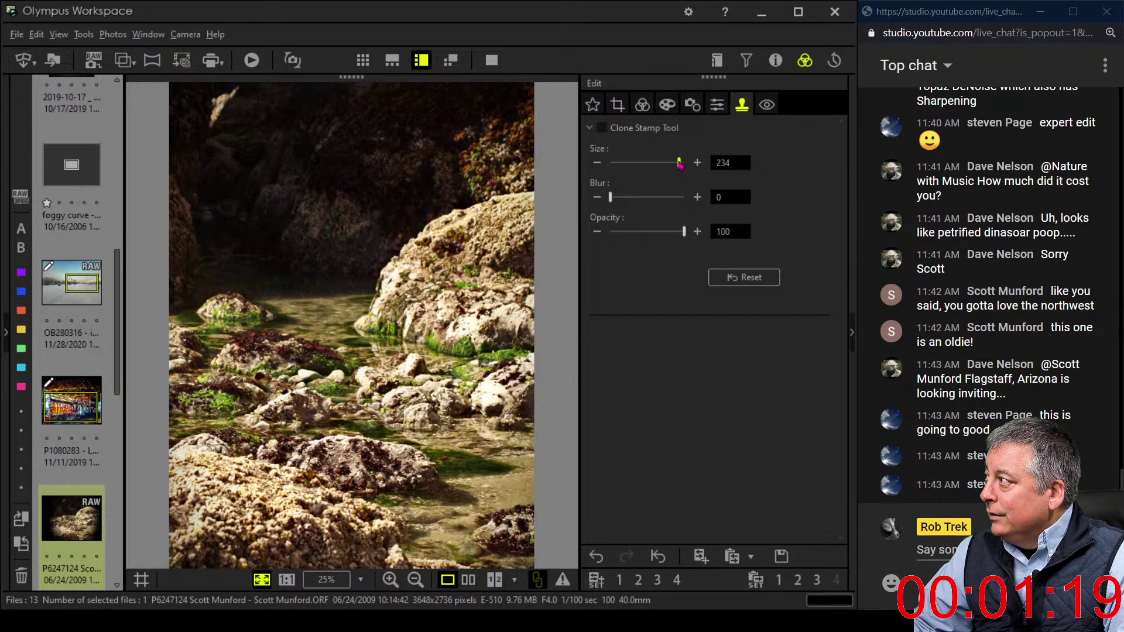
{"action": "left_click_drag", "start_coordinate": [611, 198], "coordinate": [652, 197]}
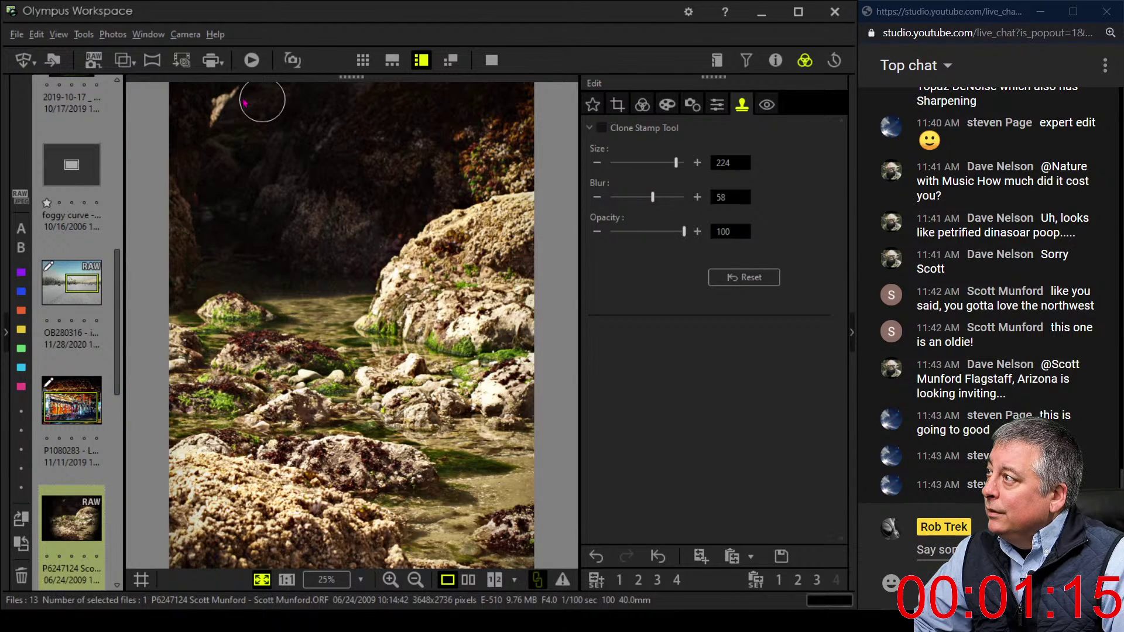
{"action": "left_click_drag", "start_coordinate": [232, 94], "coordinate": [216, 119]}
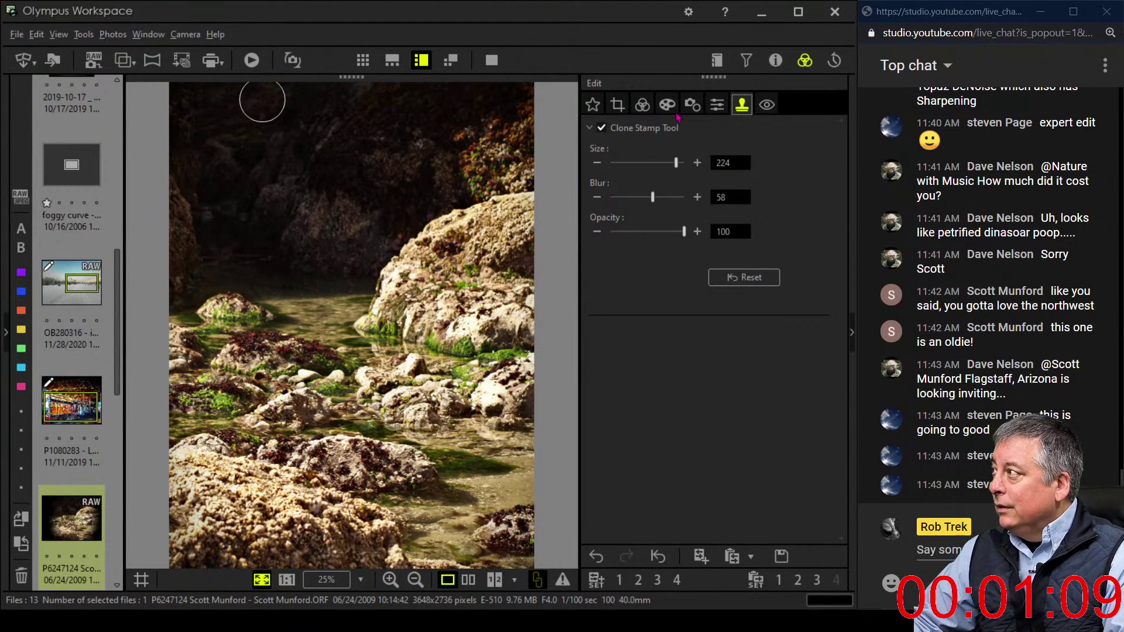
Darken the photo's edges by setting the vignetting adjustment to -20
{"action": "left_click", "coordinate": [642, 104]}
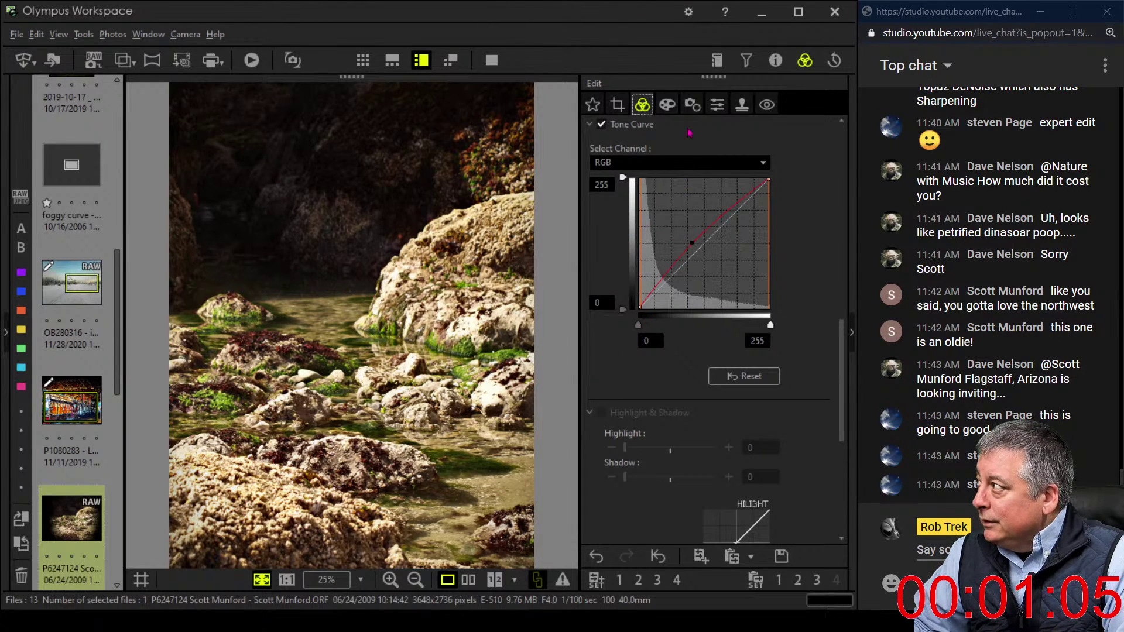
{"action": "left_click", "coordinate": [668, 104]}
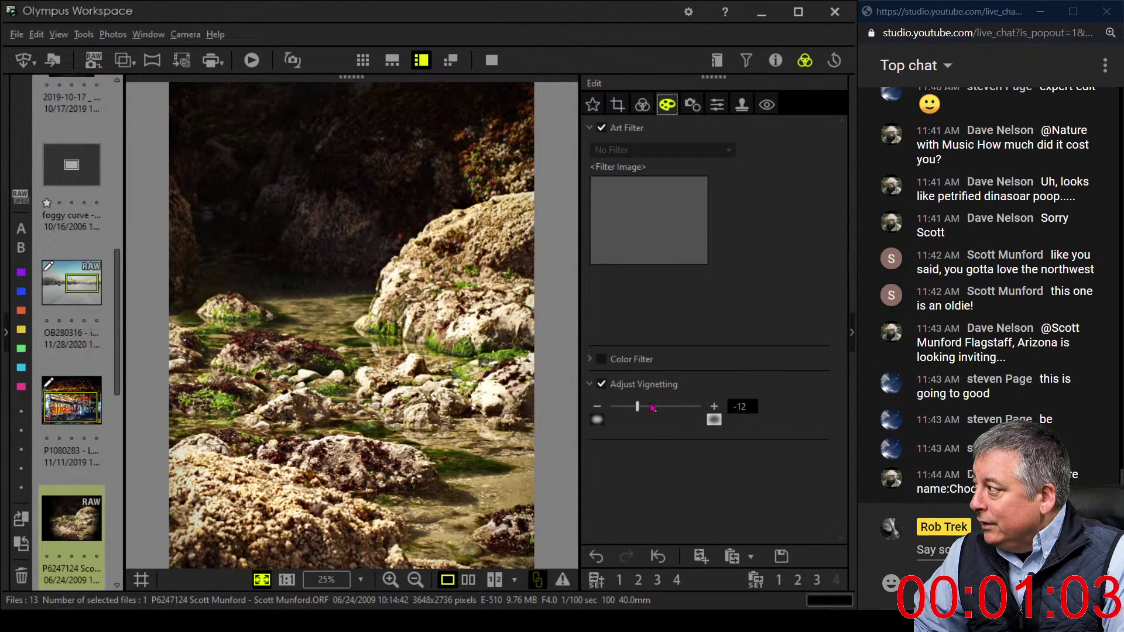
{"action": "left_click_drag", "start_coordinate": [637, 407], "coordinate": [622, 408]}
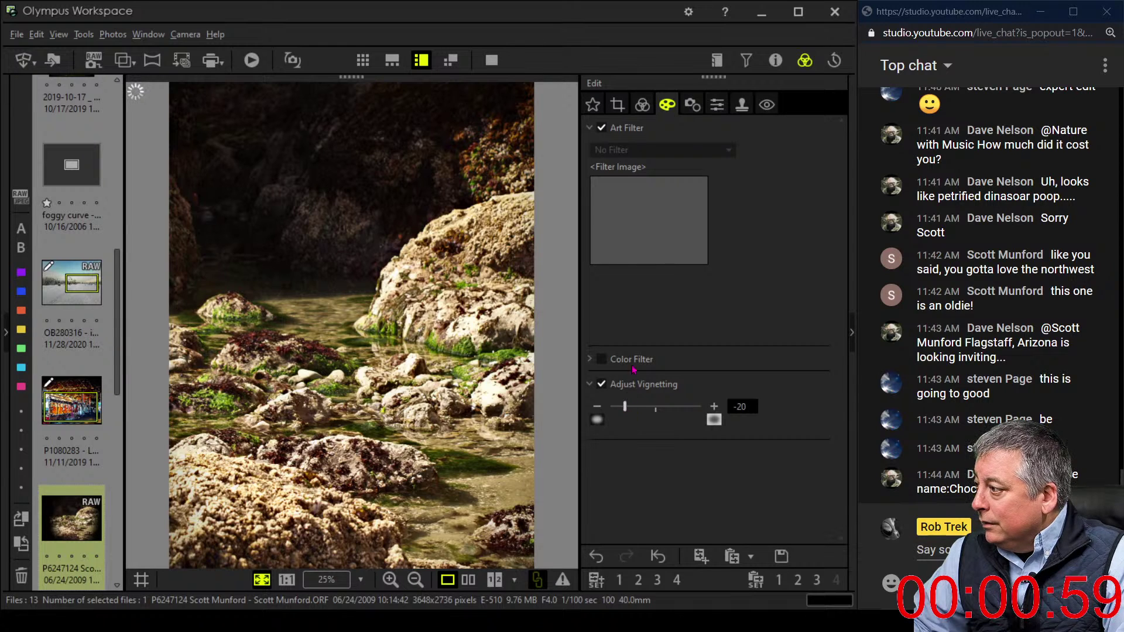
Shape the red channel's tone curve with slightly lowered shadows and raised upper midtones
{"action": "left_click", "coordinate": [643, 105]}
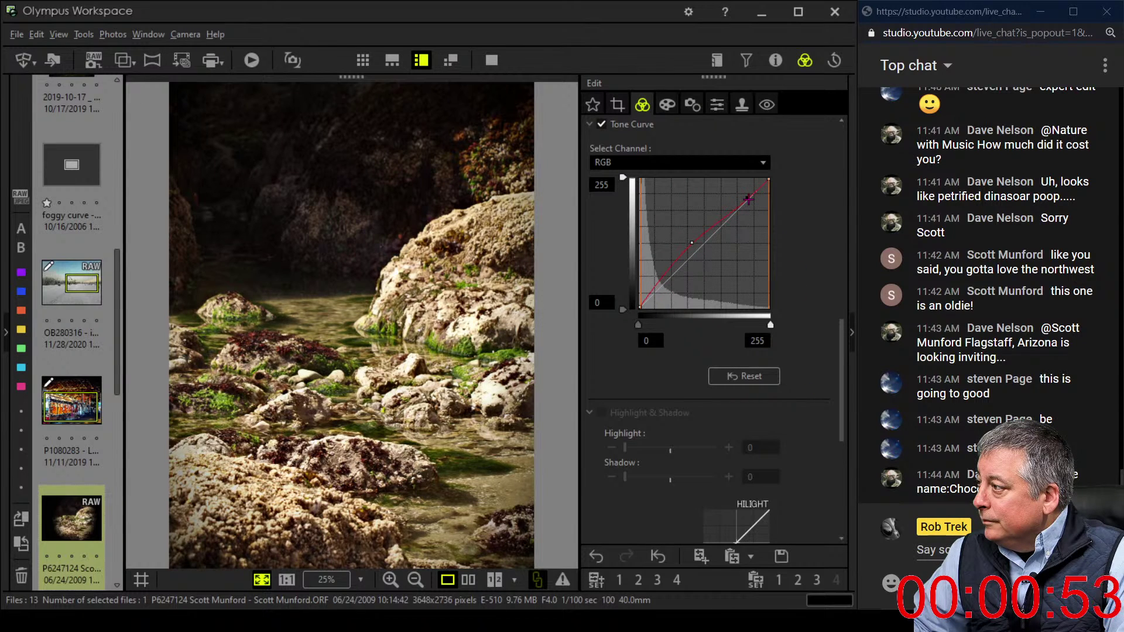
{"action": "left_click", "coordinate": [714, 165]}
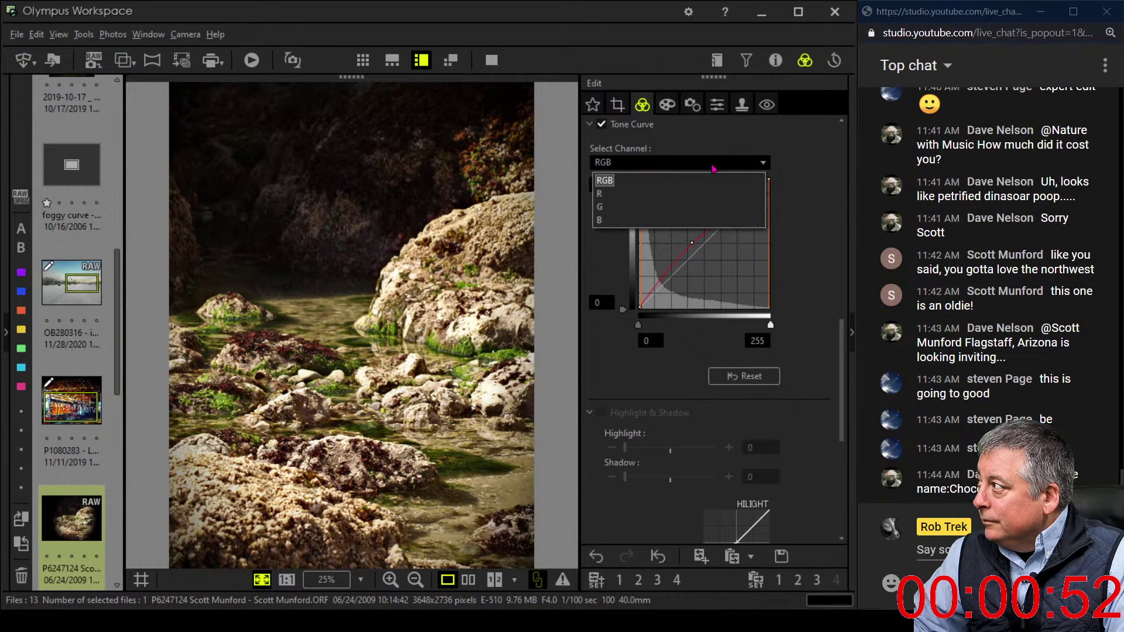
{"action": "left_click", "coordinate": [696, 195]}
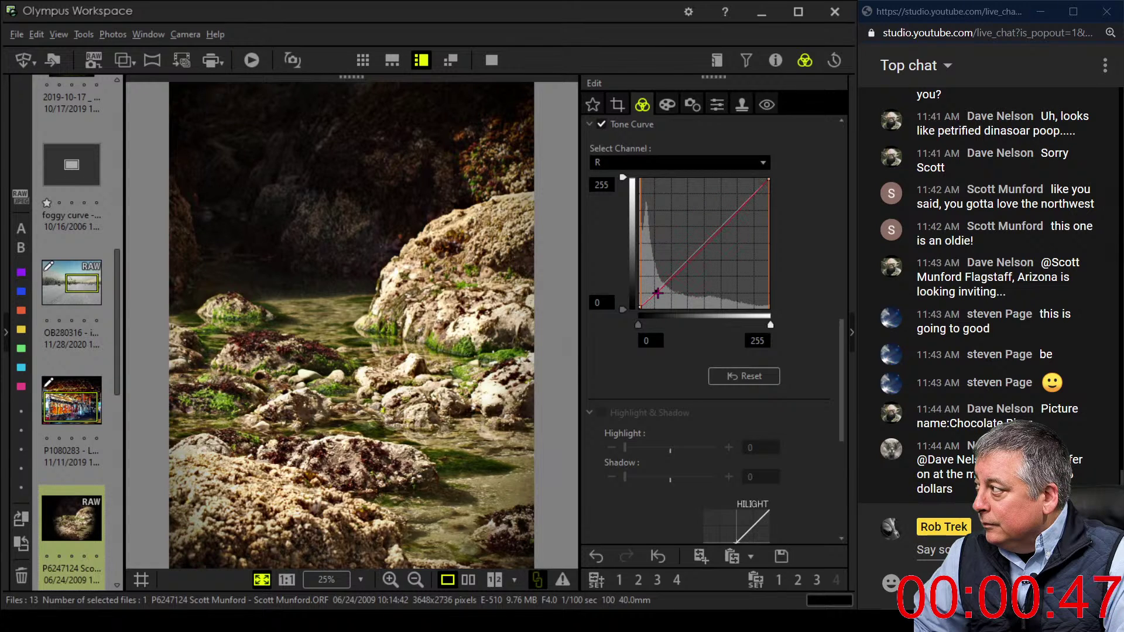
{"action": "left_click", "coordinate": [657, 293]}
{"action": "left_click_drag", "start_coordinate": [732, 221], "coordinate": [726, 207]}
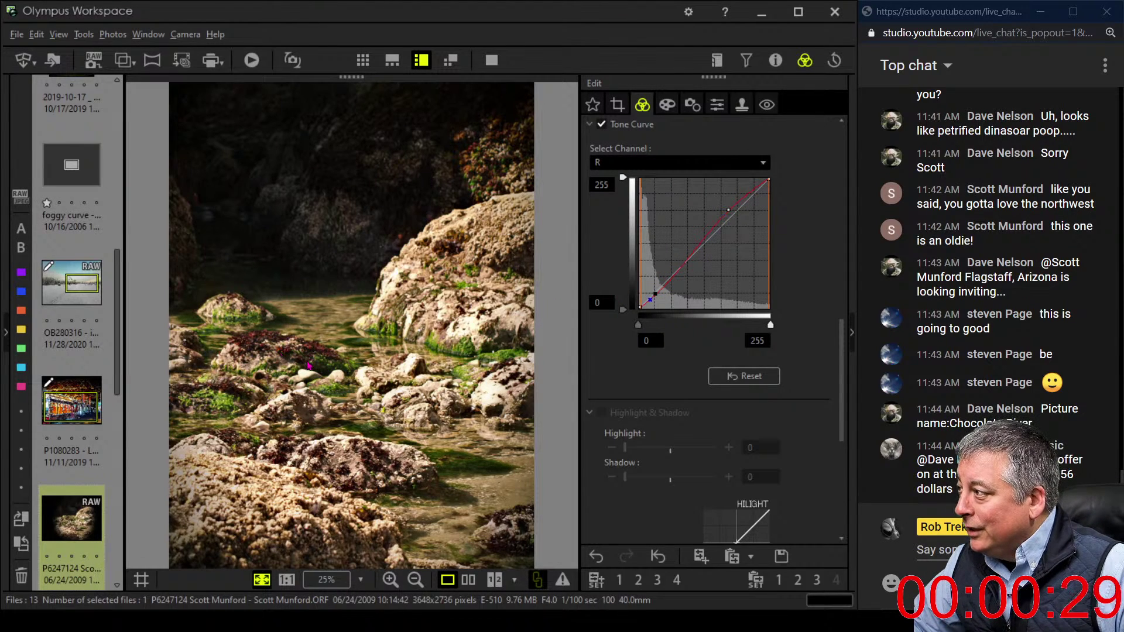
{"action": "left_click", "coordinate": [715, 227]}
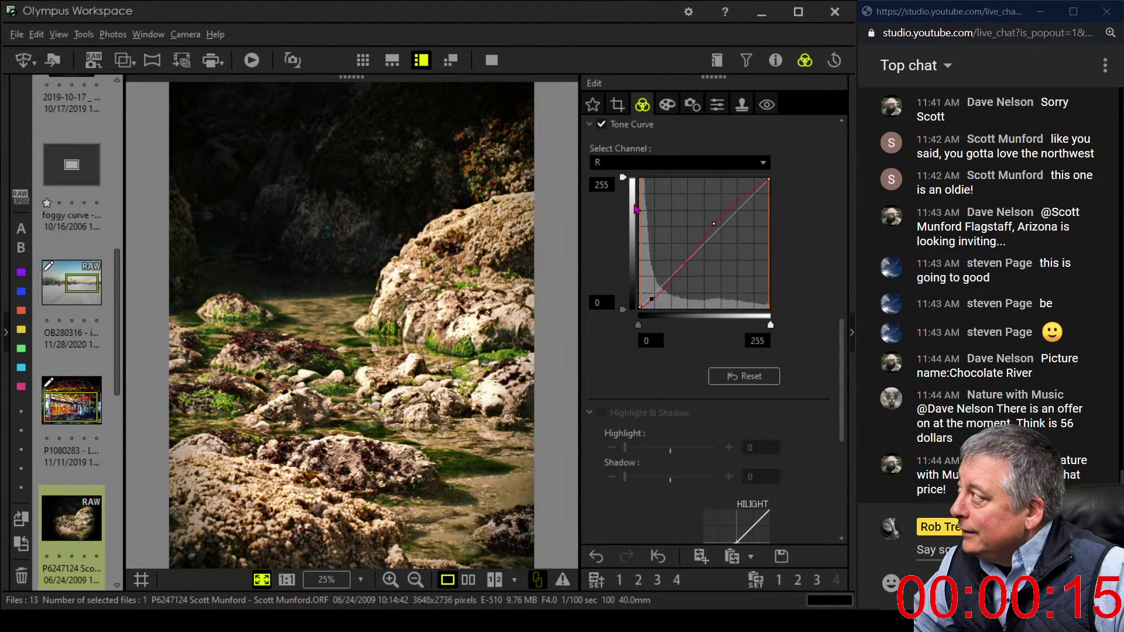
Lower the shadow end of the green channel's tone curve slightly
{"action": "left_click", "coordinate": [634, 166]}
{"action": "left_click", "coordinate": [605, 207]}
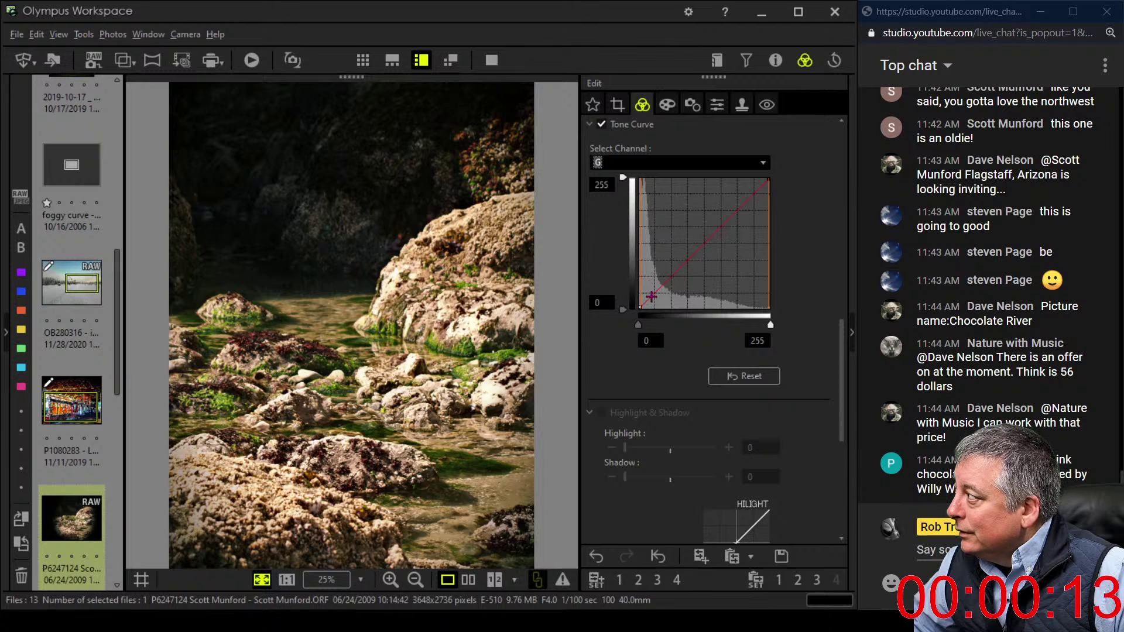
{"action": "left_click_drag", "start_coordinate": [652, 297], "coordinate": [654, 295]}
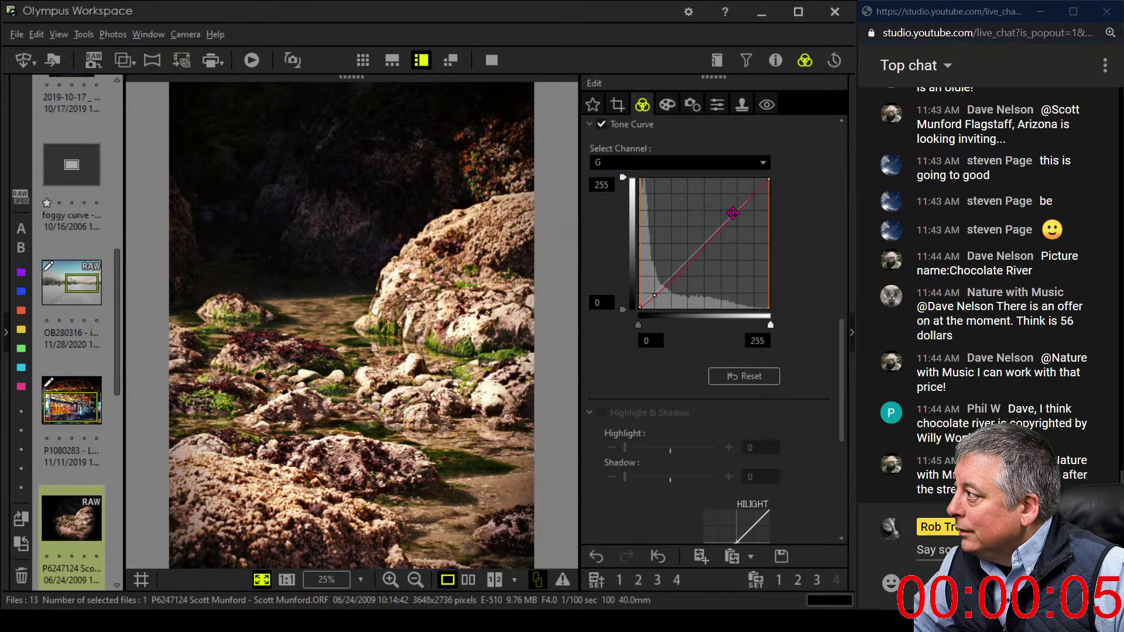
Lift the shadow end of the blue channel's tone curve slightly
{"action": "left_click", "coordinate": [696, 163]}
{"action": "left_click", "coordinate": [673, 220]}
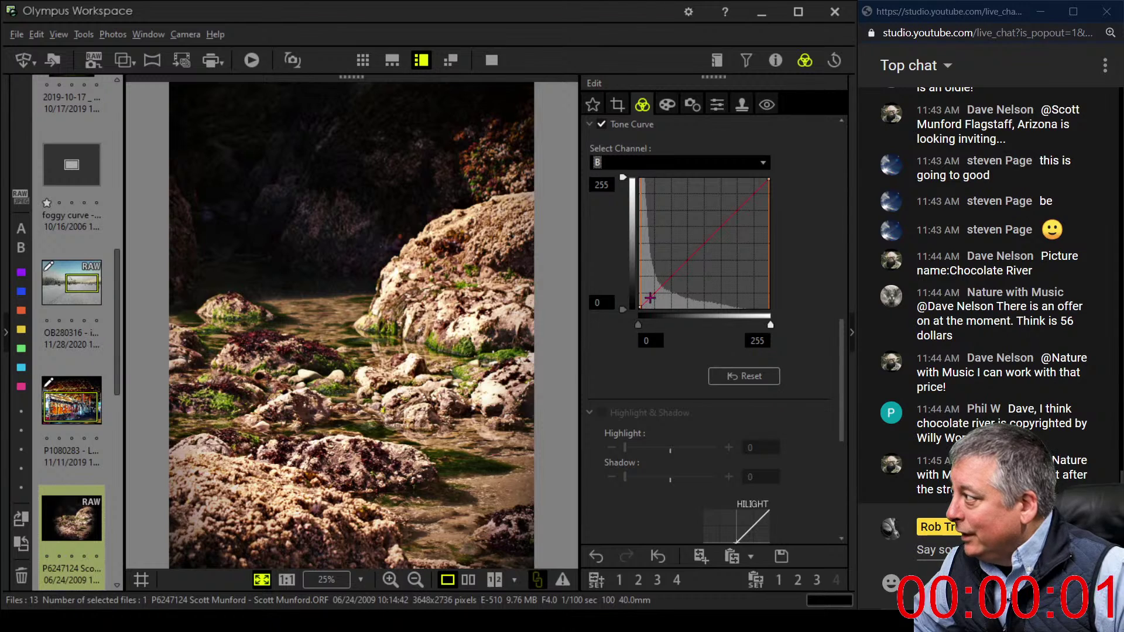
{"action": "left_click_drag", "start_coordinate": [651, 295], "coordinate": [650, 297]}
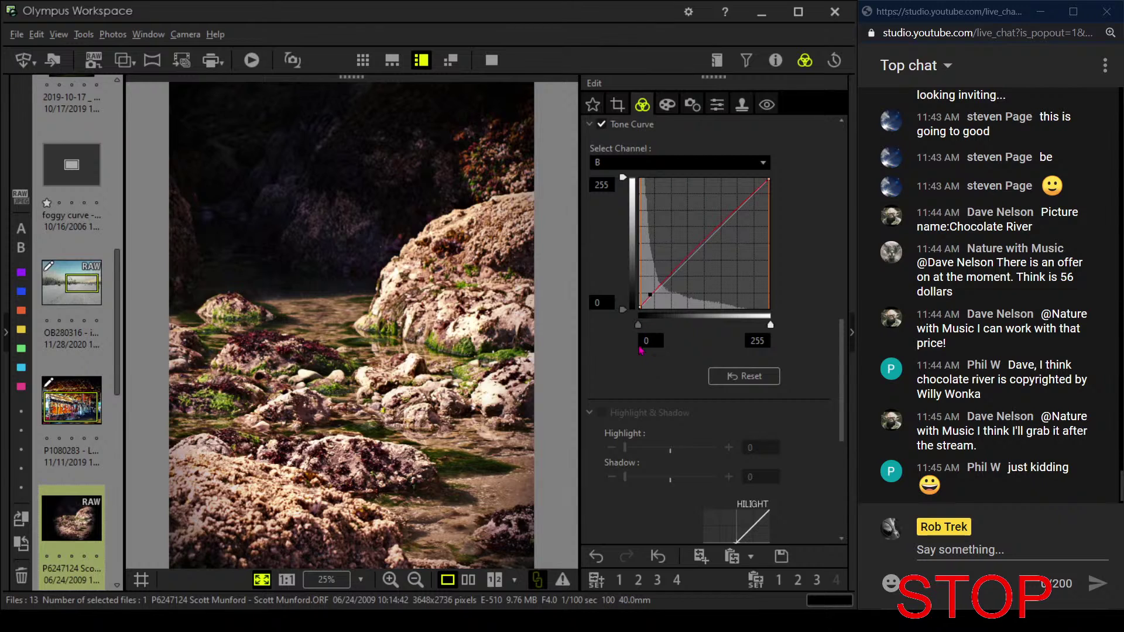
Review the edited tide pool photo full screen, alone and side by side with the original
{"action": "left_click", "coordinate": [491, 59]}
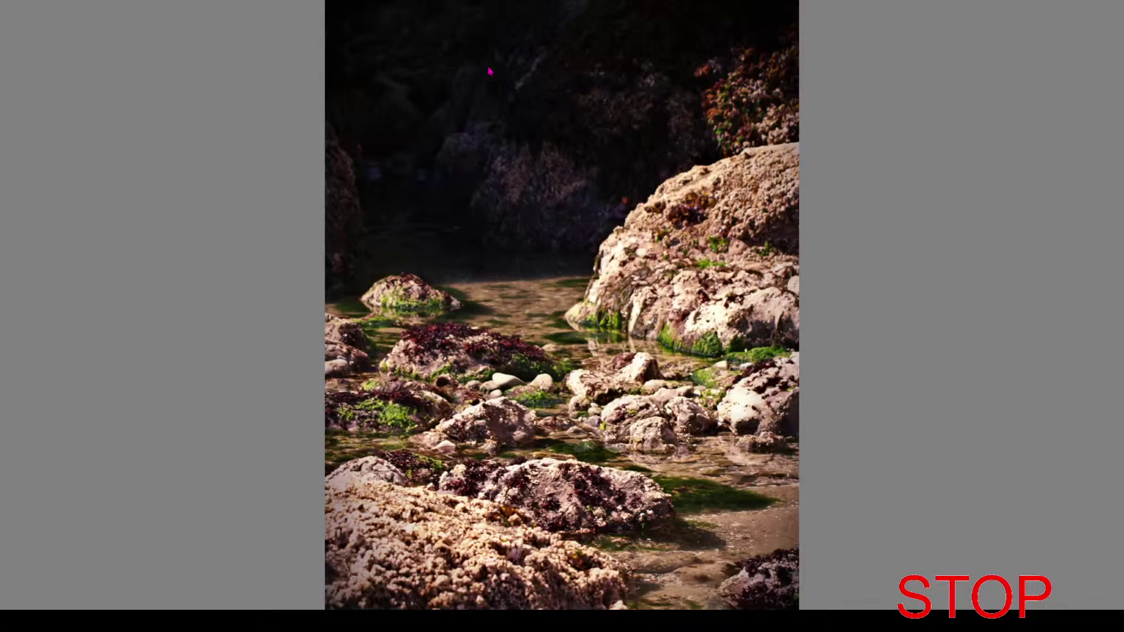
{"action": "left_click", "coordinate": [490, 71]}
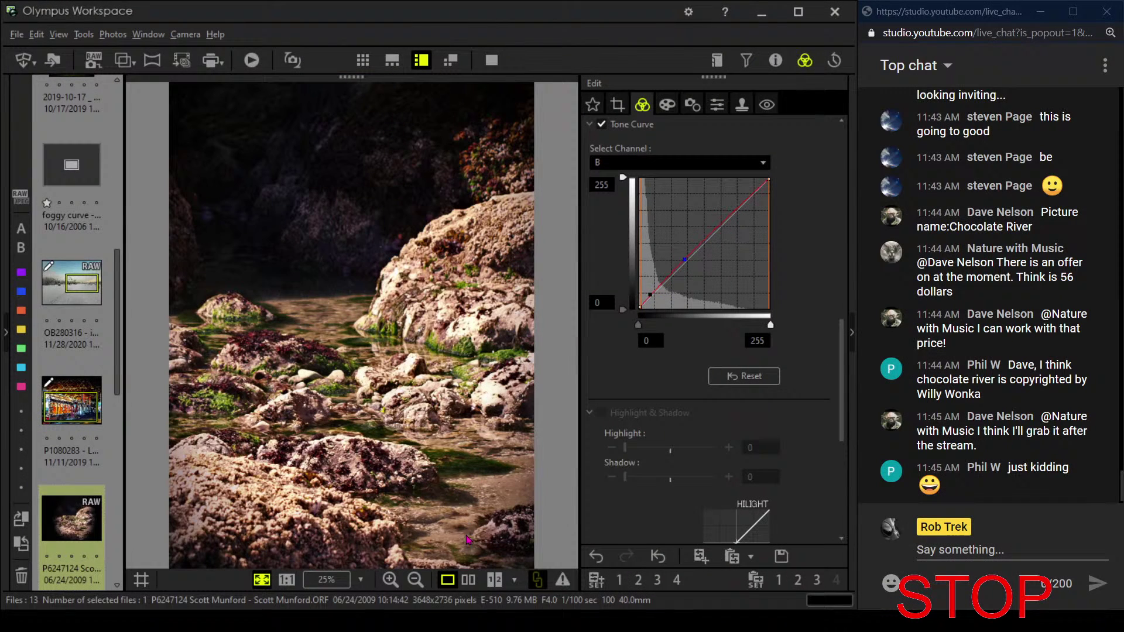
{"action": "left_click", "coordinate": [467, 580]}
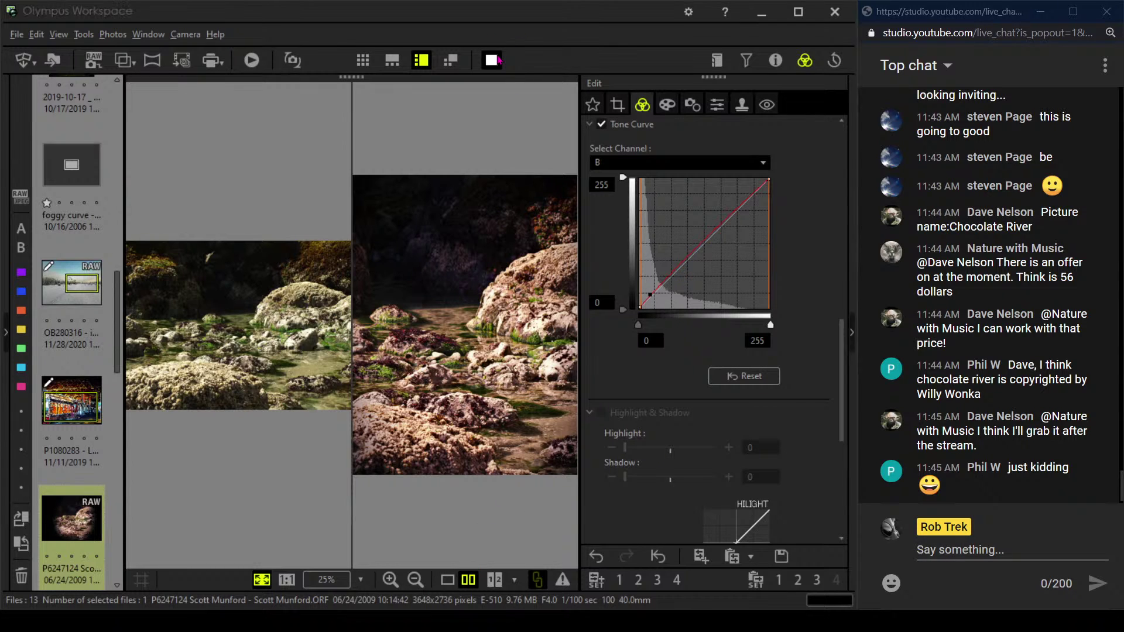
{"action": "left_click", "coordinate": [497, 61]}
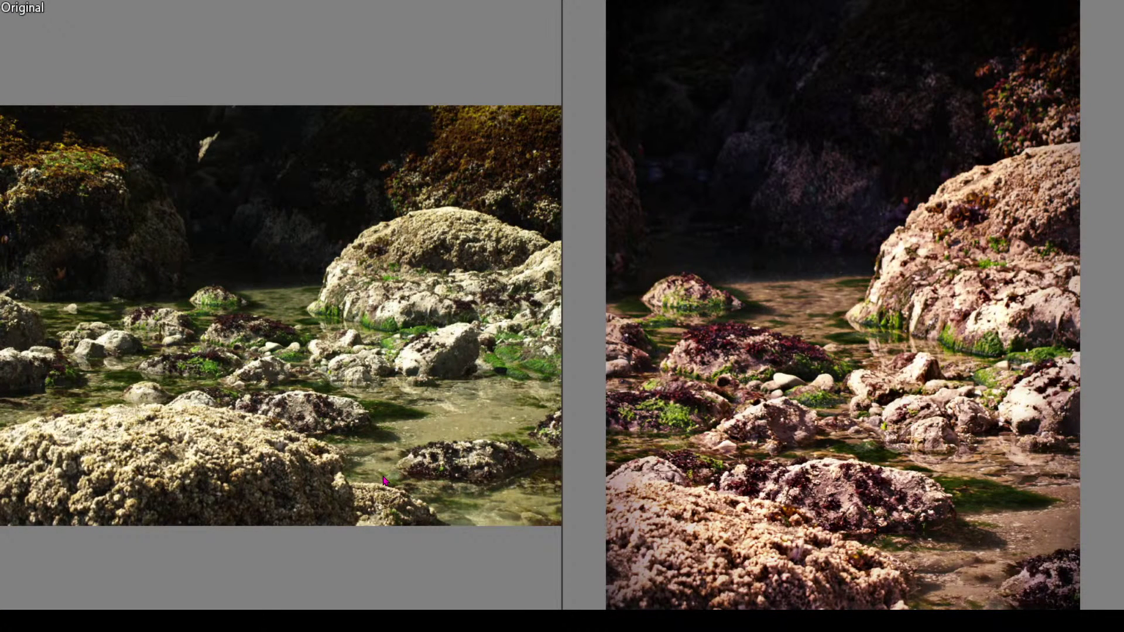
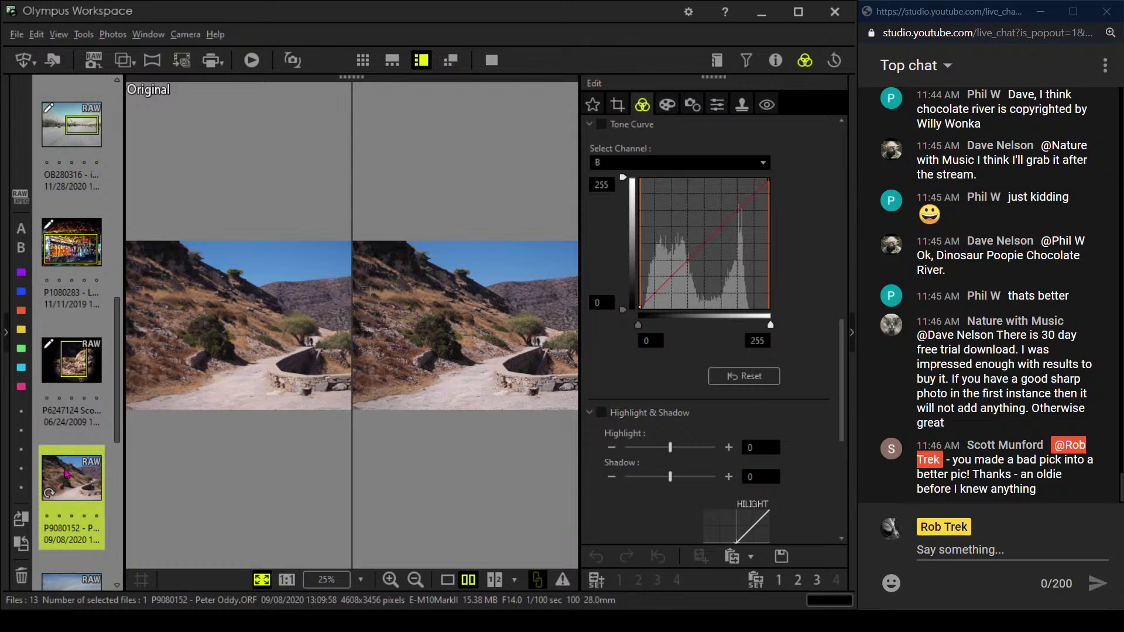
Show the mountain path photo P9080152 in single view and examine the two walkers at 1:1 magnification
{"action": "left_click", "coordinate": [447, 579]}
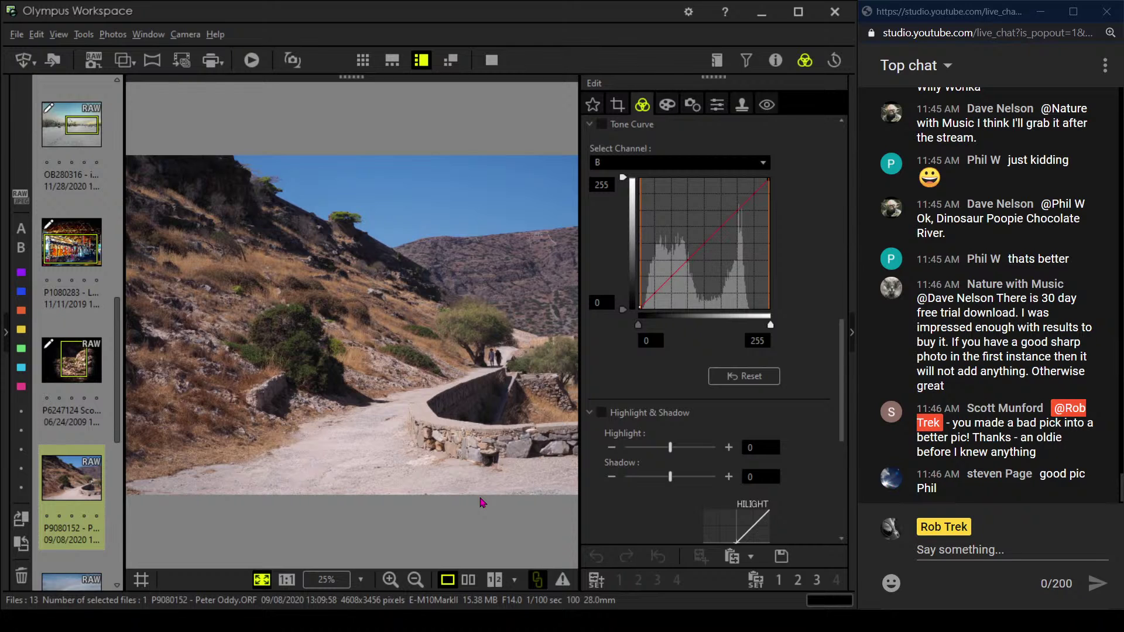
{"action": "left_click", "coordinate": [495, 368]}
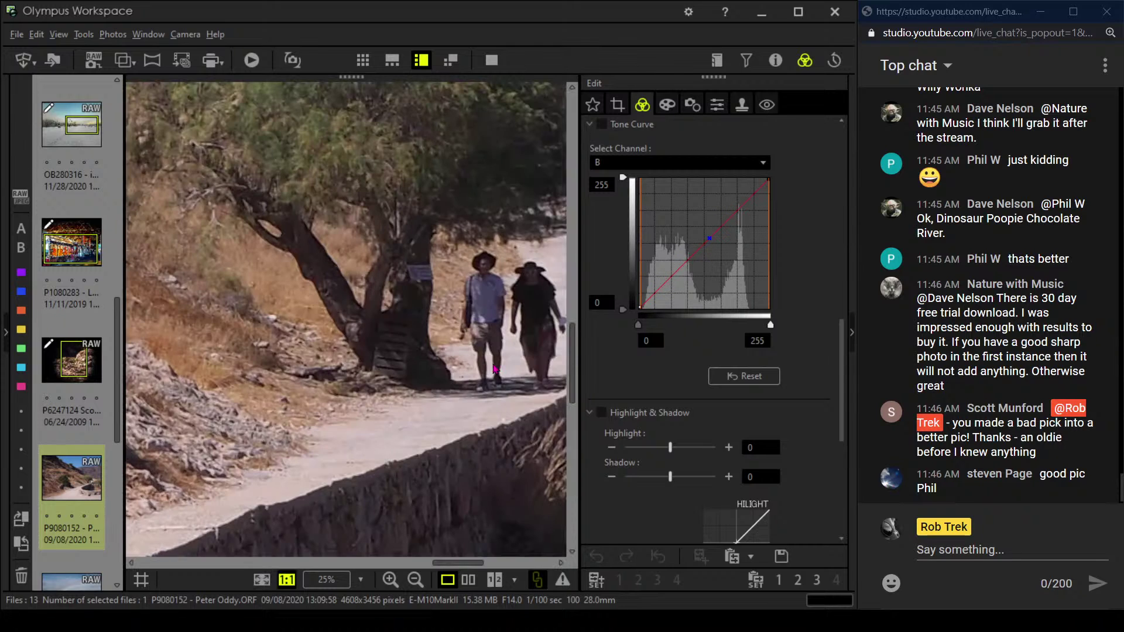
{"action": "left_click_drag", "start_coordinate": [492, 367], "coordinate": [407, 380]}
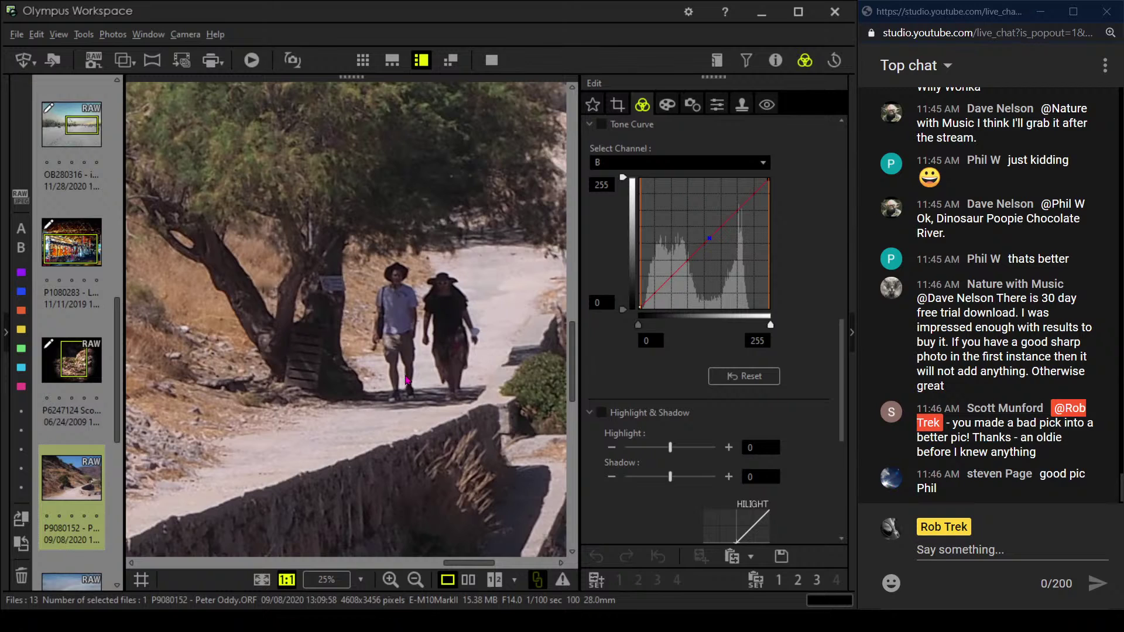
Review the mountain path photo full screen and magnify the green tree and stone wall on the hillside
{"action": "left_click", "coordinate": [406, 379]}
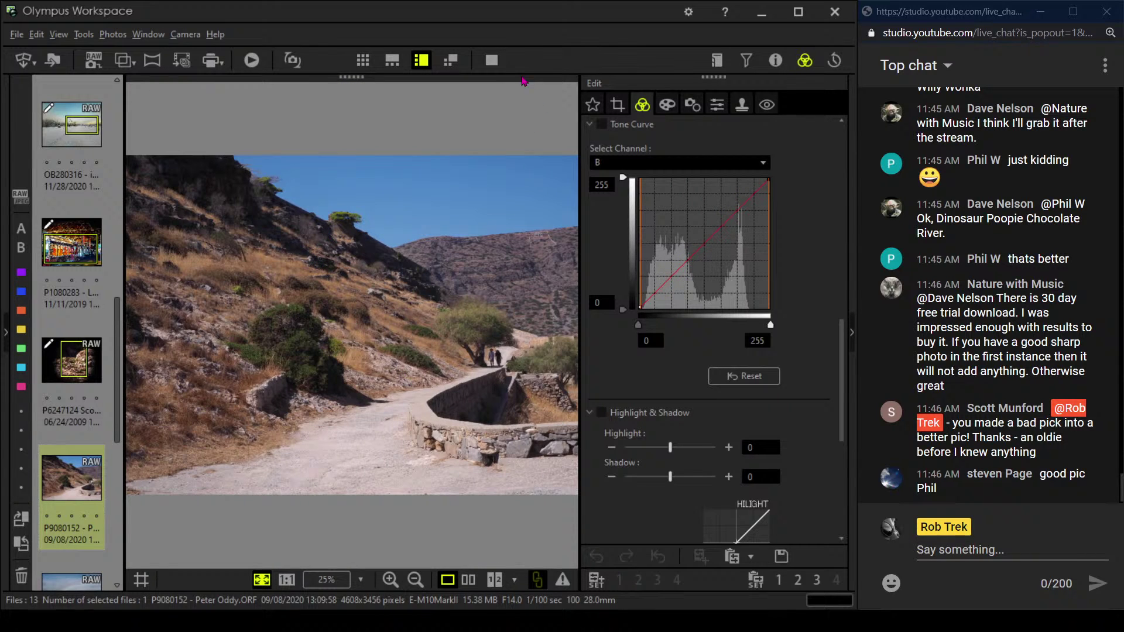
{"action": "left_click", "coordinate": [491, 60]}
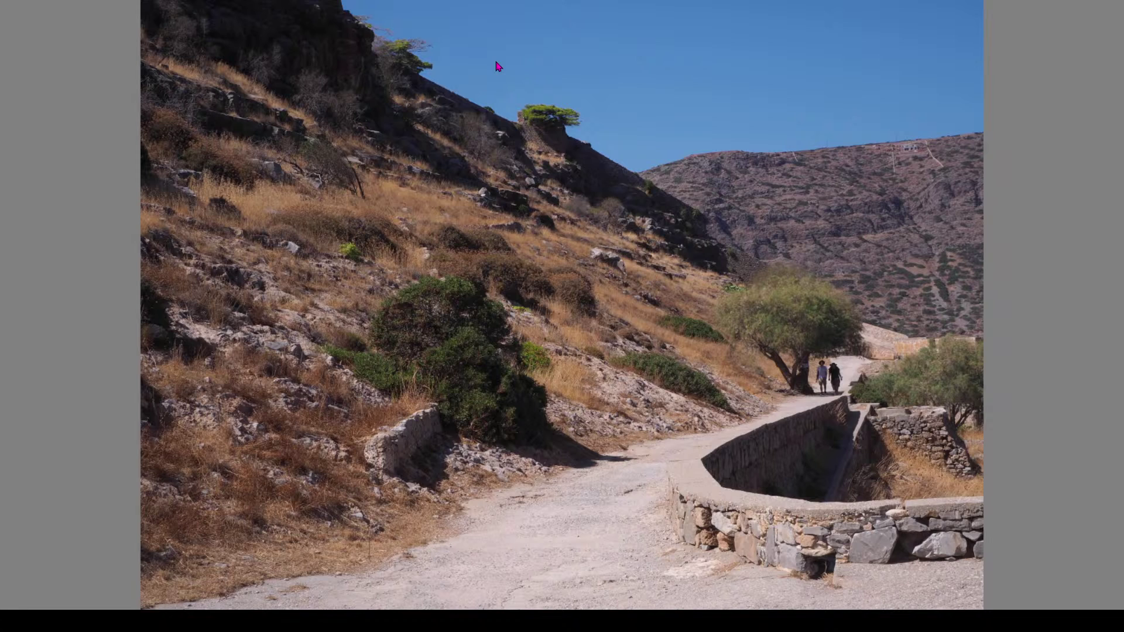
{"action": "left_click", "coordinate": [536, 138]}
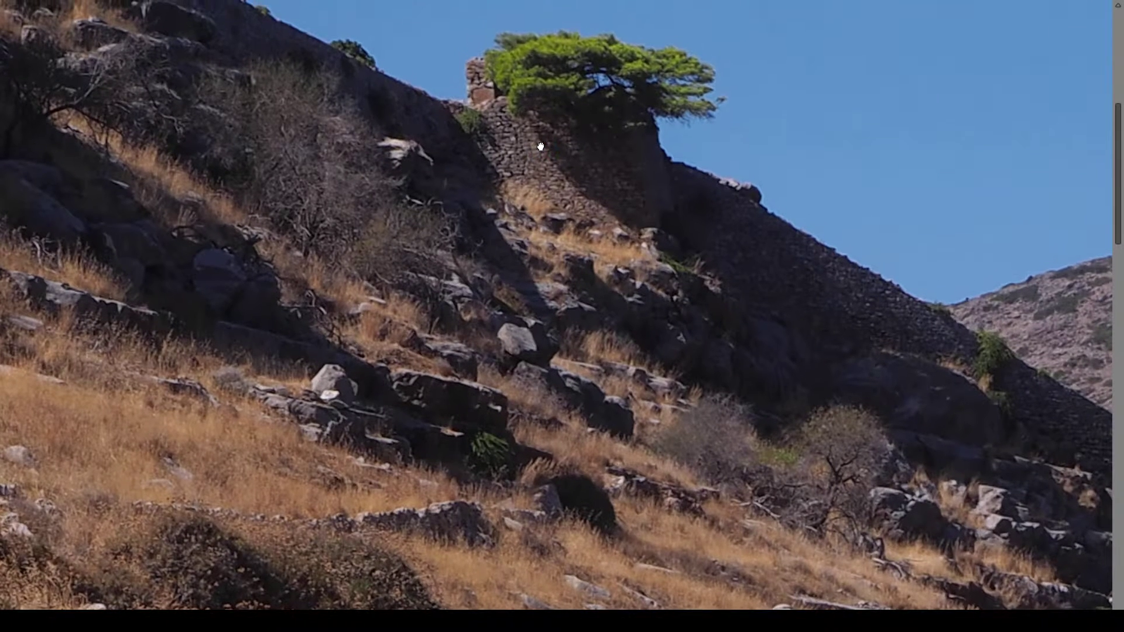
{"action": "left_click", "coordinate": [838, 283]}
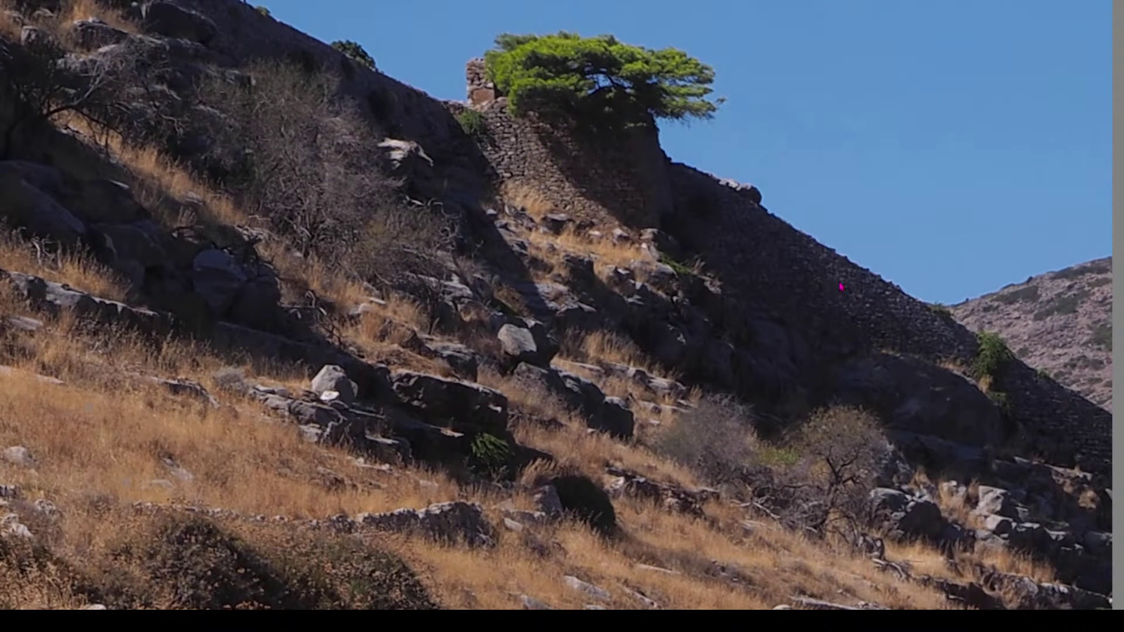
{"action": "key", "text": "Right"}
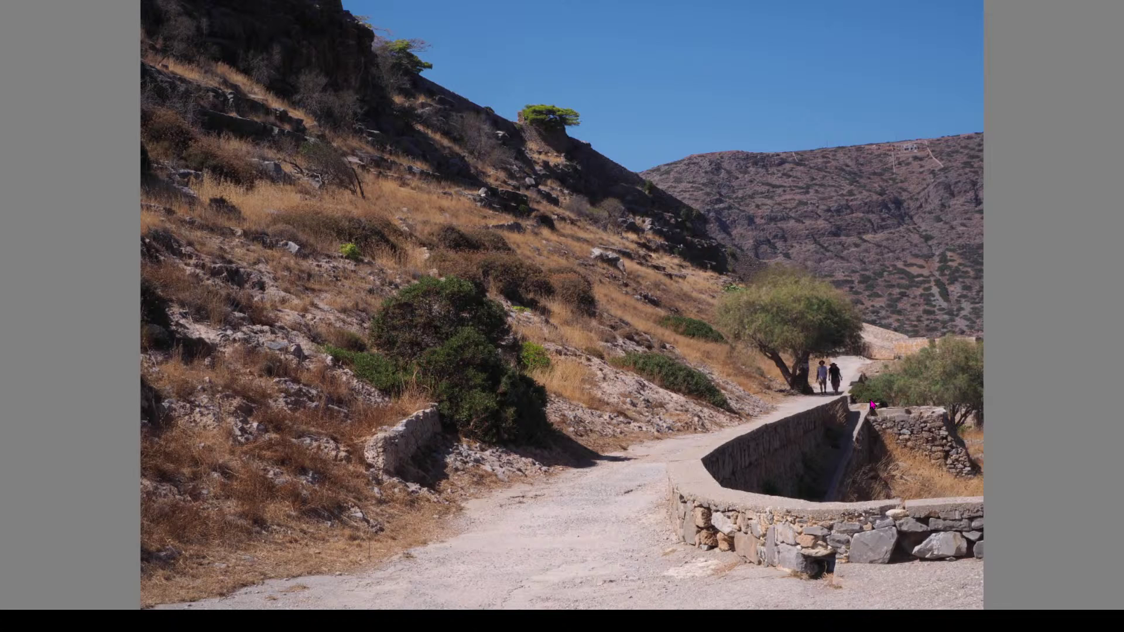
{"action": "key", "text": "Escape"}
Examine the building on the distant ridge at 1:1 magnification full screen, and return to the fitted edit view
{"action": "left_click", "coordinate": [550, 238]}
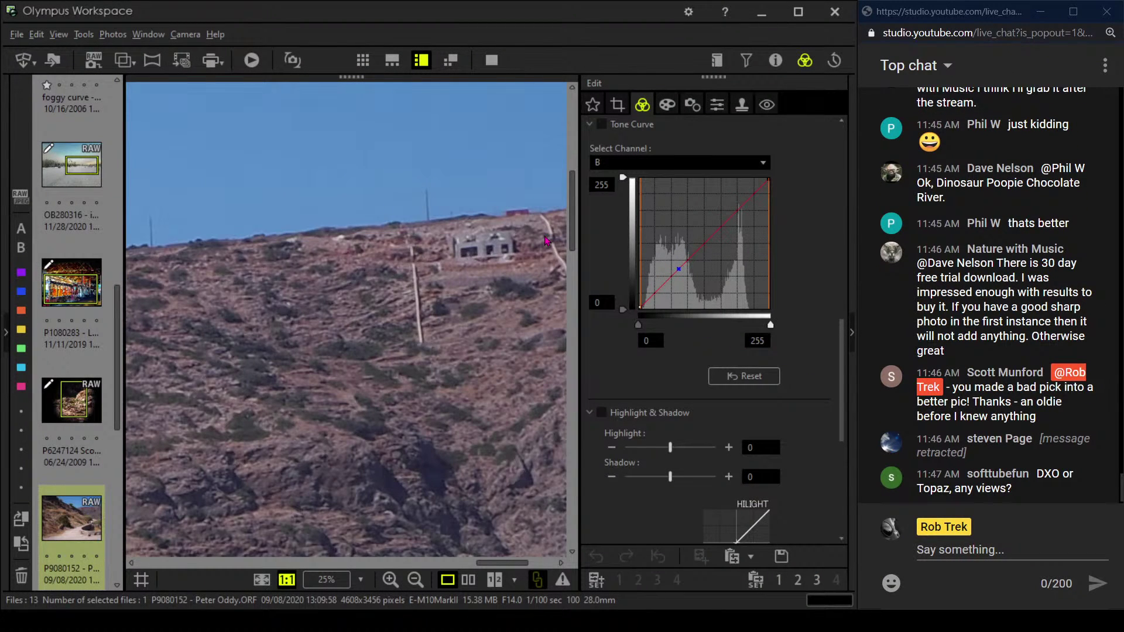
{"action": "left_click", "coordinate": [491, 65]}
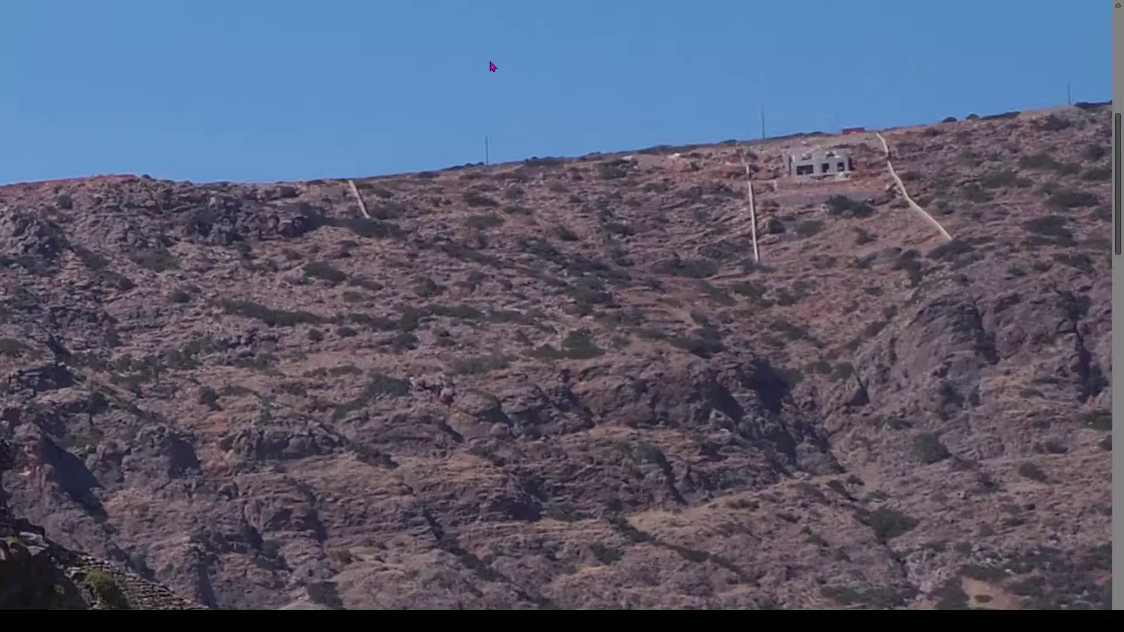
{"action": "left_click_drag", "start_coordinate": [744, 169], "coordinate": [745, 187]}
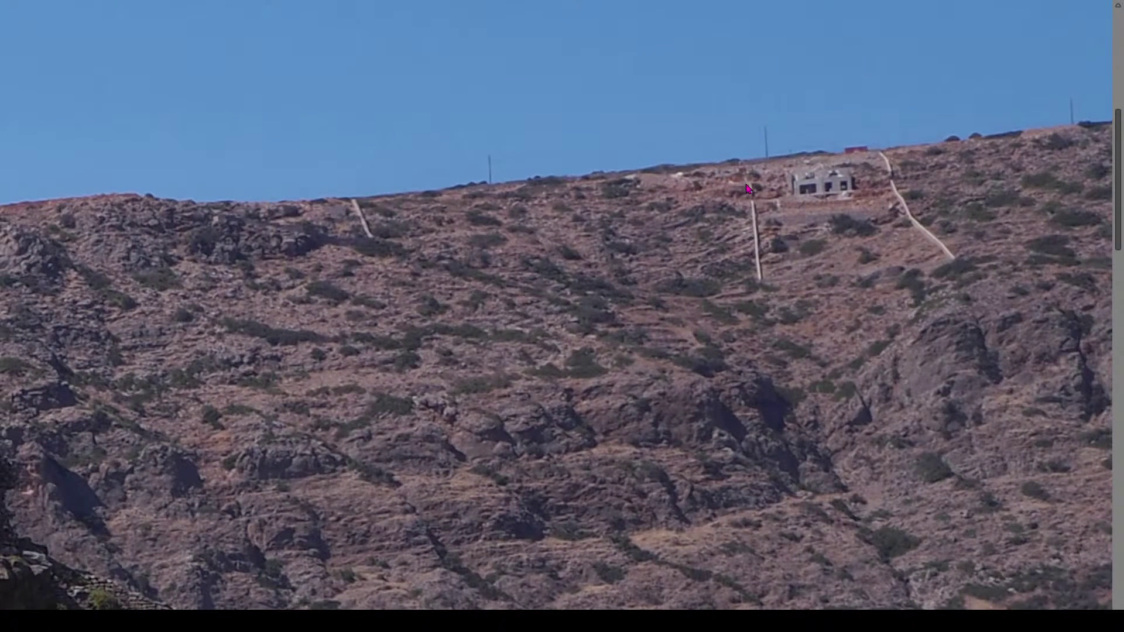
{"action": "left_click", "coordinate": [739, 190]}
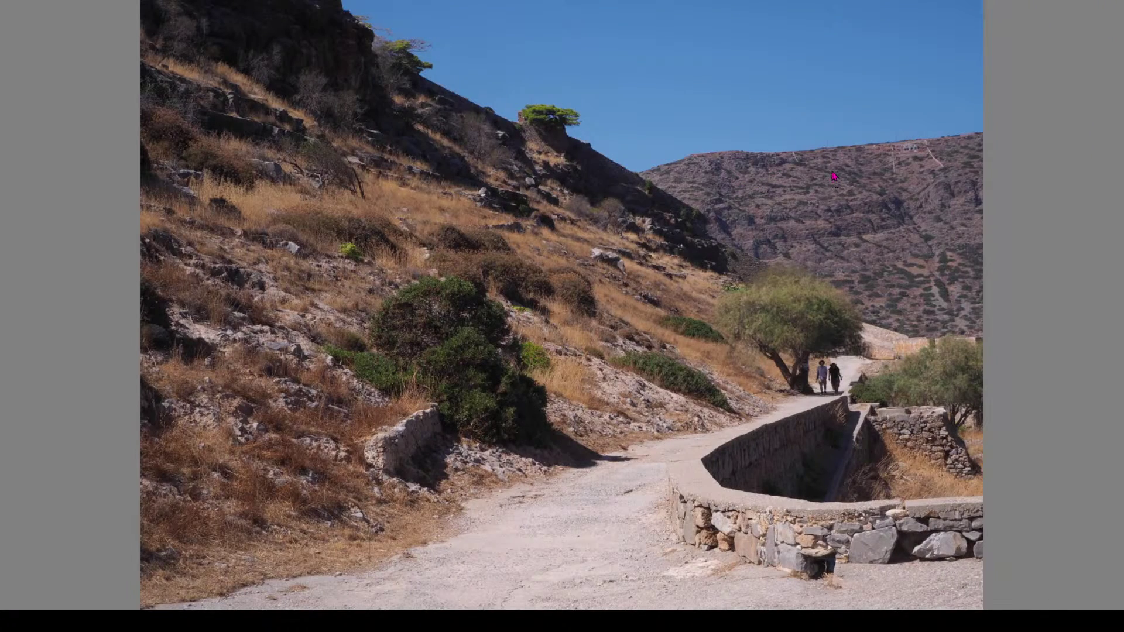
{"action": "key", "text": "Escape"}
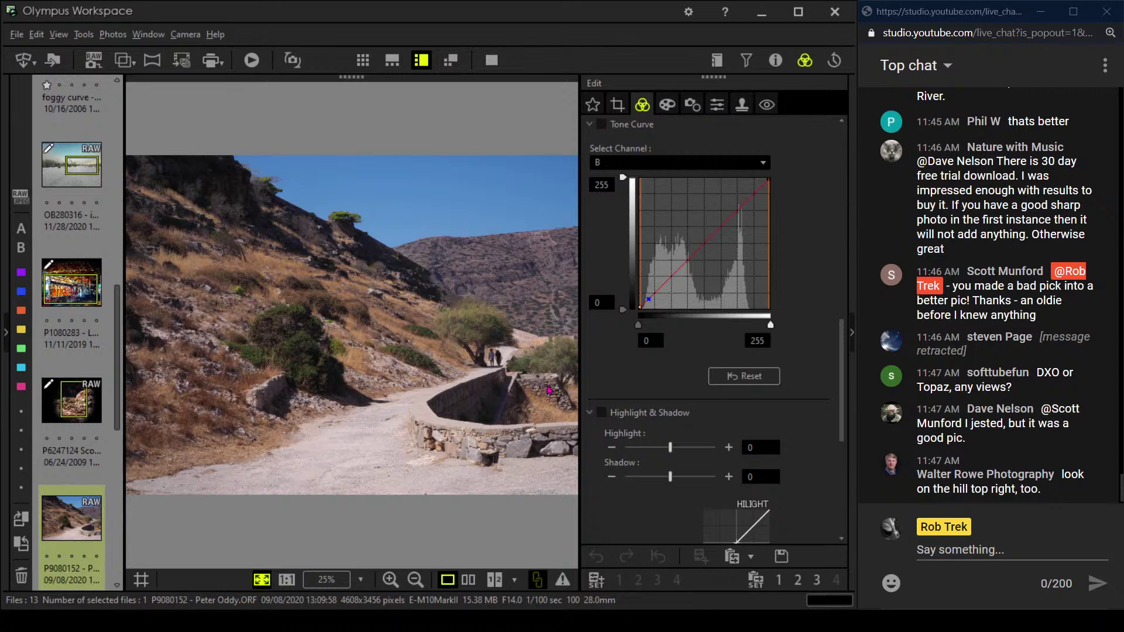
Crop the mountain path photo manually to a portrait 4:3 frame and reduce the frame to 2187 x 2916 pixels
{"action": "left_click", "coordinate": [619, 108]}
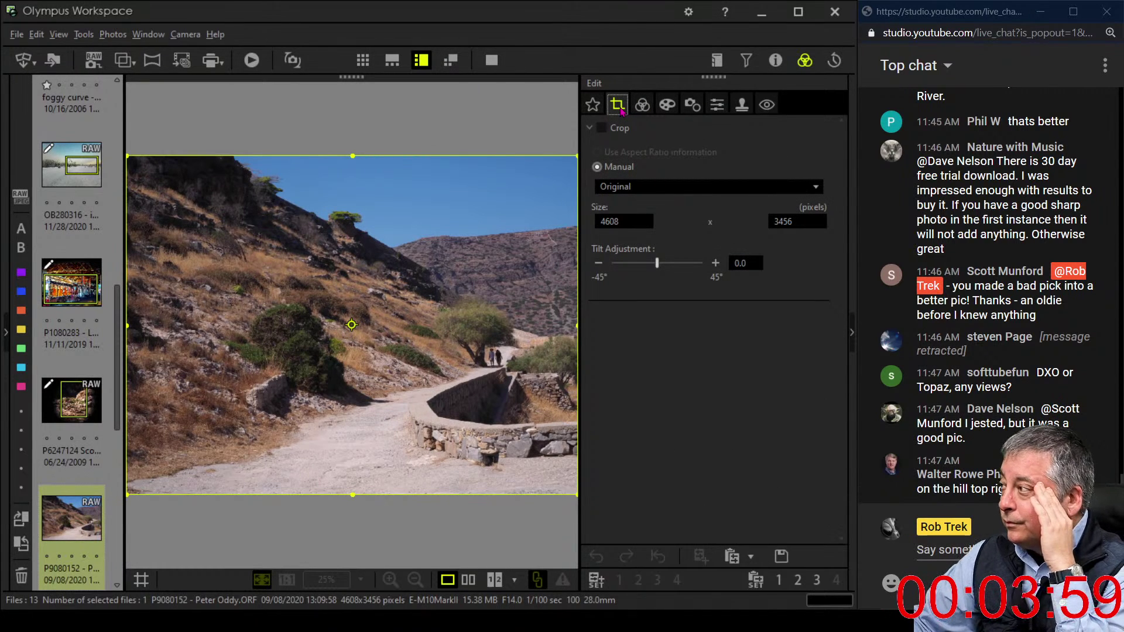
{"action": "left_click", "coordinate": [634, 186]}
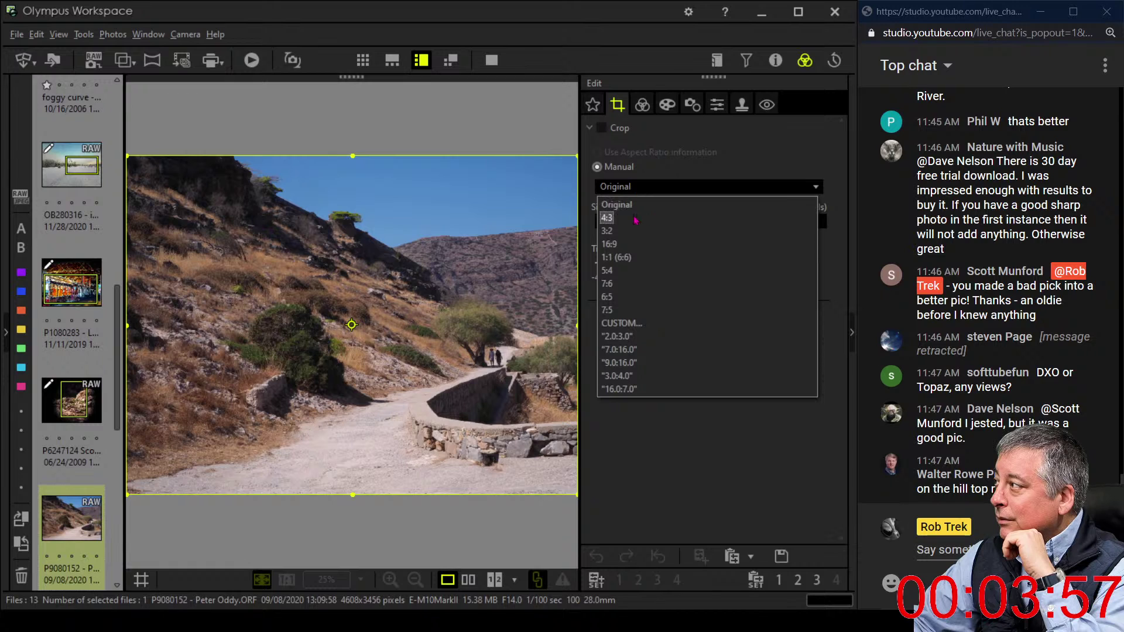
{"action": "left_click", "coordinate": [635, 220]}
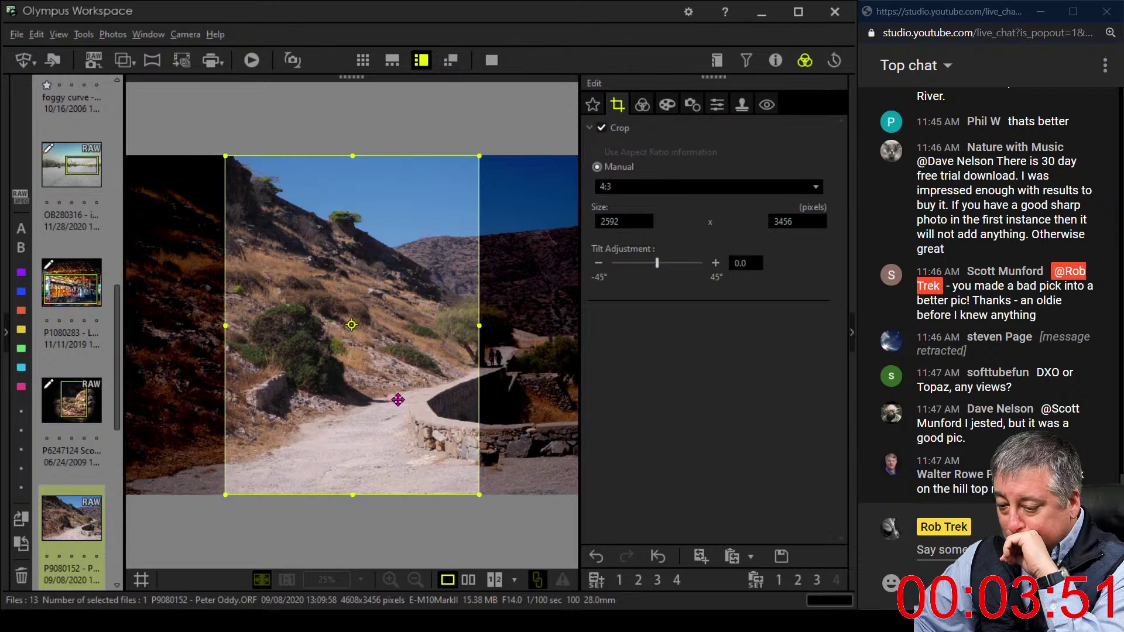
{"action": "left_click_drag", "start_coordinate": [398, 399], "coordinate": [432, 400]}
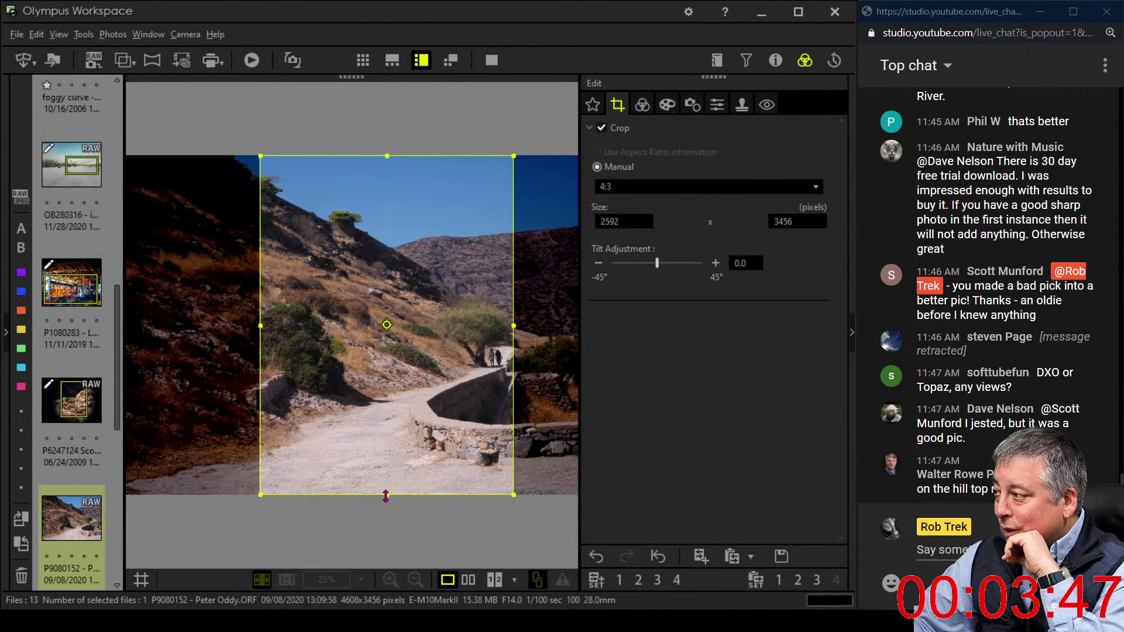
{"action": "left_click_drag", "start_coordinate": [386, 496], "coordinate": [392, 442]}
Reposition the crop frame over the walkers and the curving wall, shrink it to 2043 x 2723 pixels and preview the crop
{"action": "left_click_drag", "start_coordinate": [401, 288], "coordinate": [401, 316]}
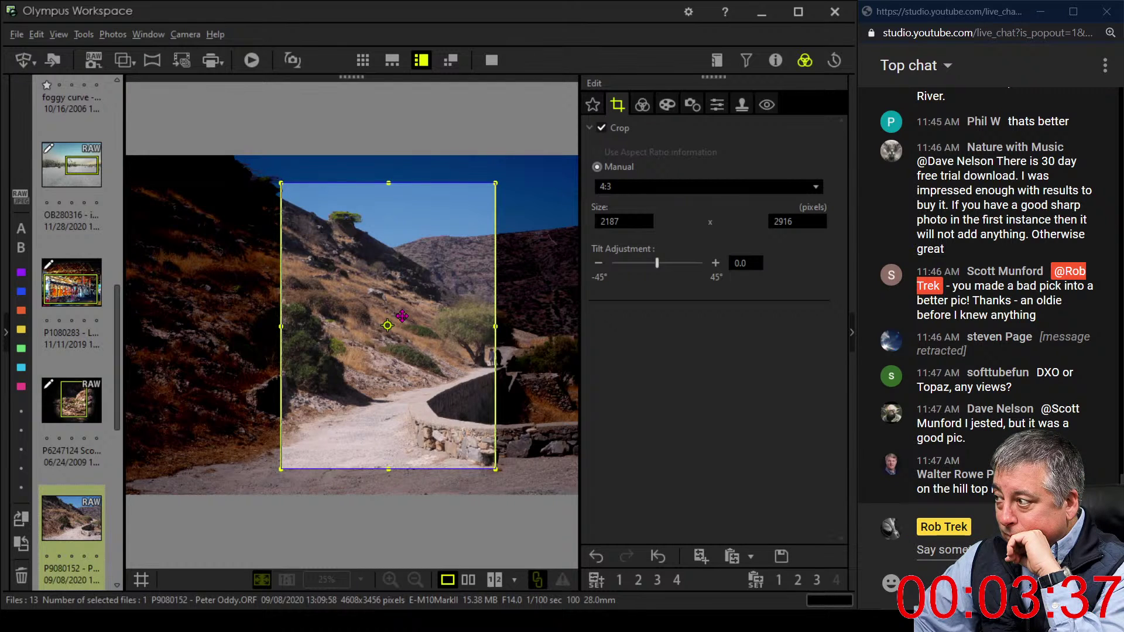
{"action": "left_click_drag", "start_coordinate": [401, 316], "coordinate": [424, 316]}
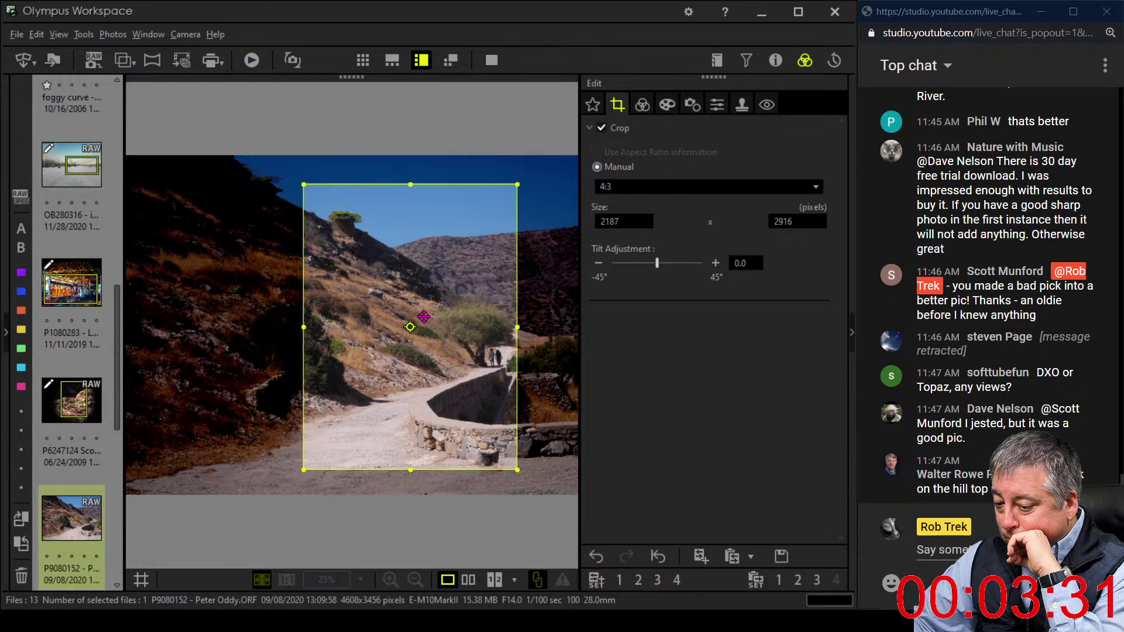
{"action": "left_click_drag", "start_coordinate": [424, 317], "coordinate": [435, 340]}
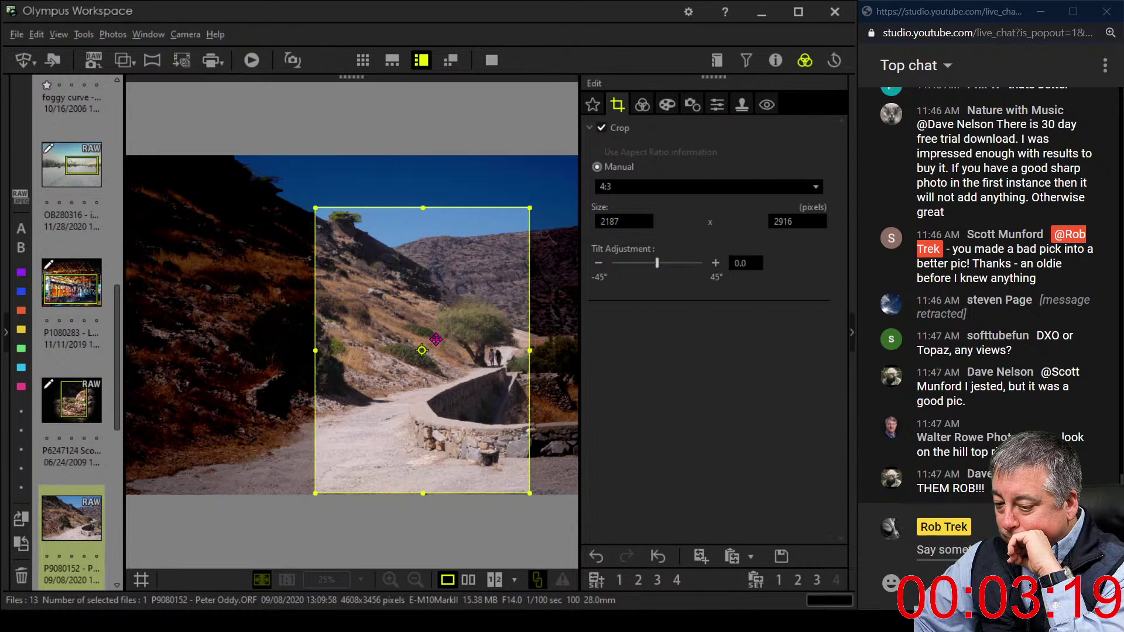
{"action": "left_click_drag", "start_coordinate": [436, 339], "coordinate": [435, 261]}
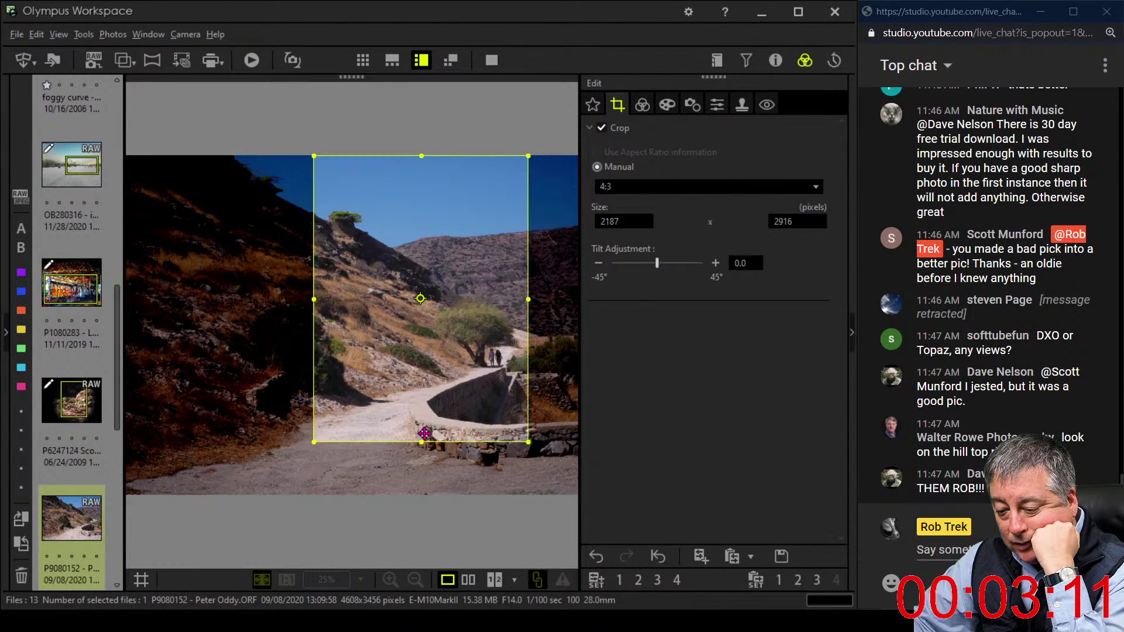
{"action": "left_click_drag", "start_coordinate": [422, 441], "coordinate": [438, 398]}
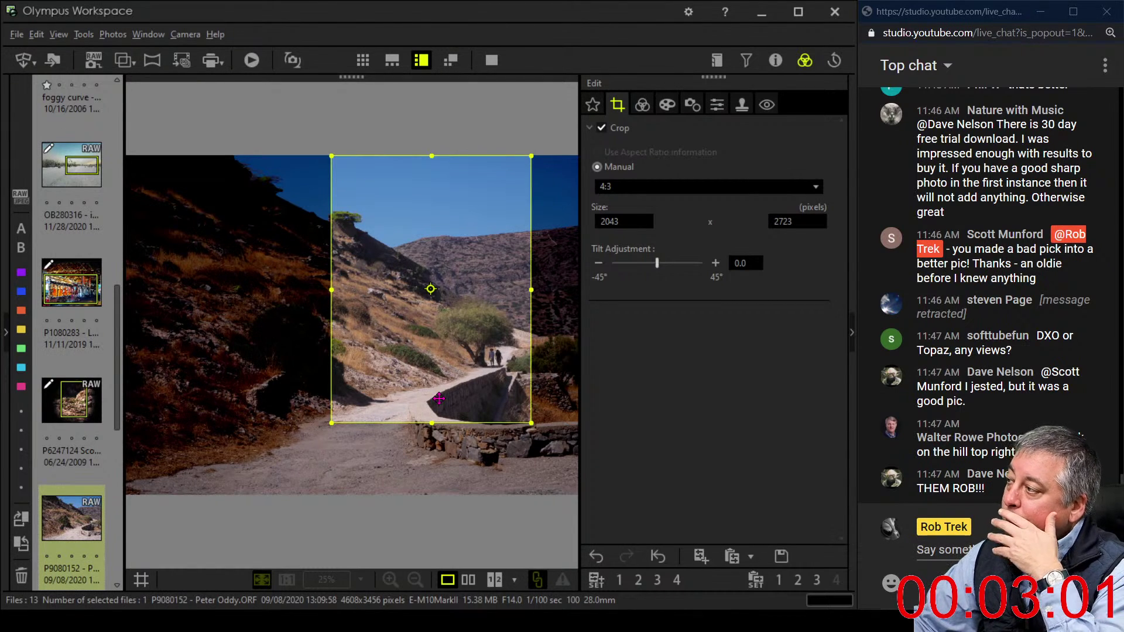
{"action": "left_click", "coordinate": [642, 104]}
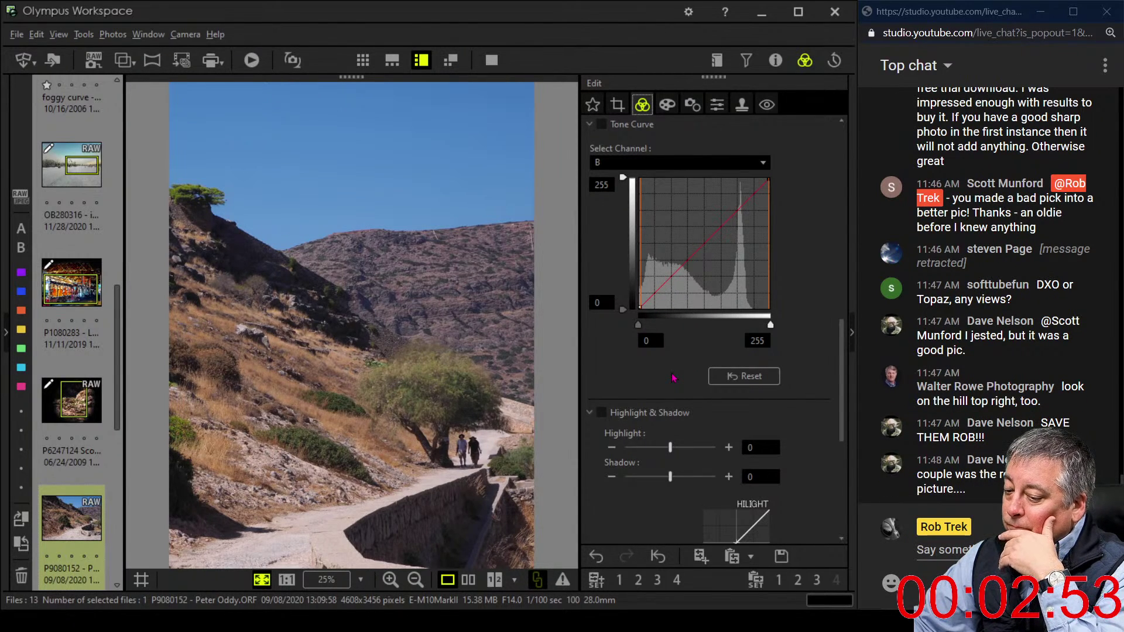
Rework the portrait crop around the walkers to 2048 x 2732 pixels, with a little more of the wall's curve, and preview it
{"action": "left_click", "coordinate": [618, 104]}
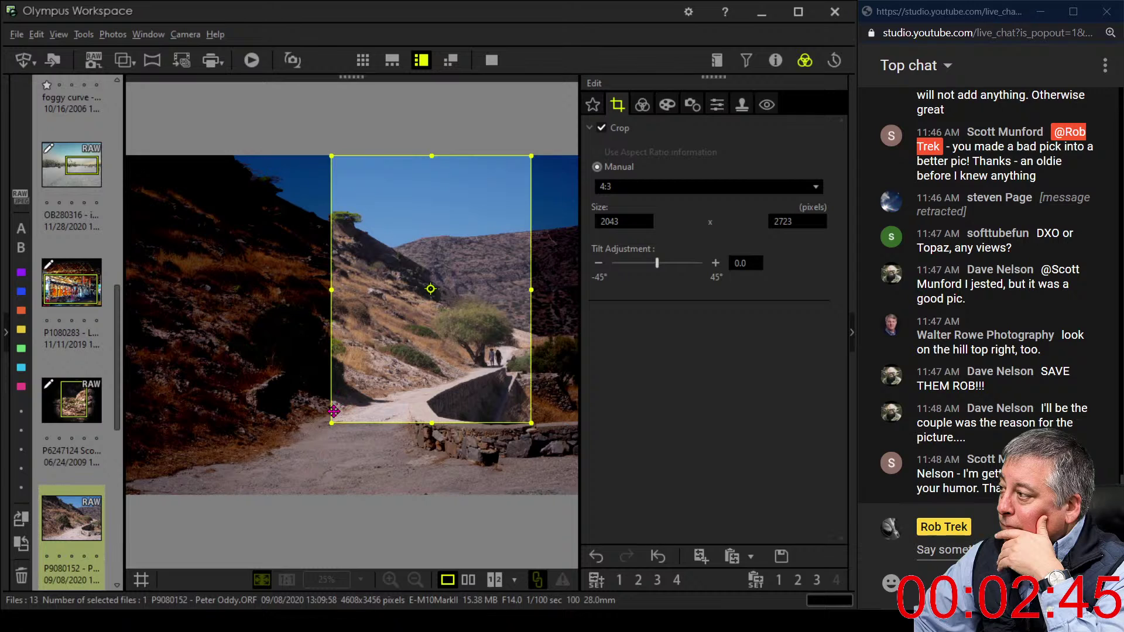
{"action": "left_click_drag", "start_coordinate": [332, 420], "coordinate": [326, 429]}
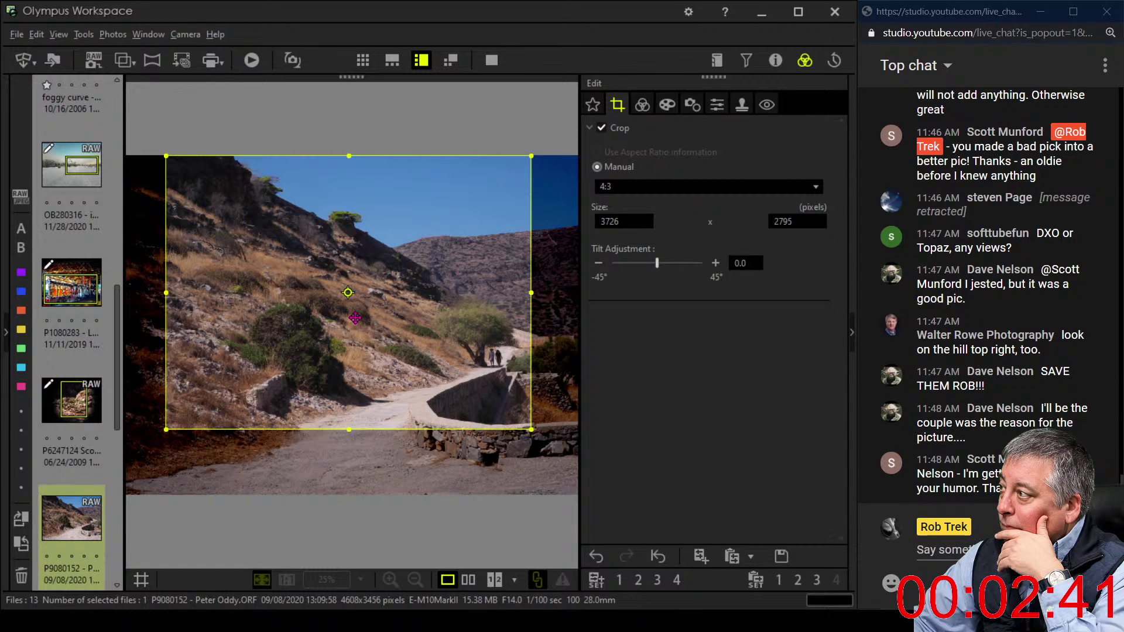
{"action": "double_click", "coordinate": [348, 292]}
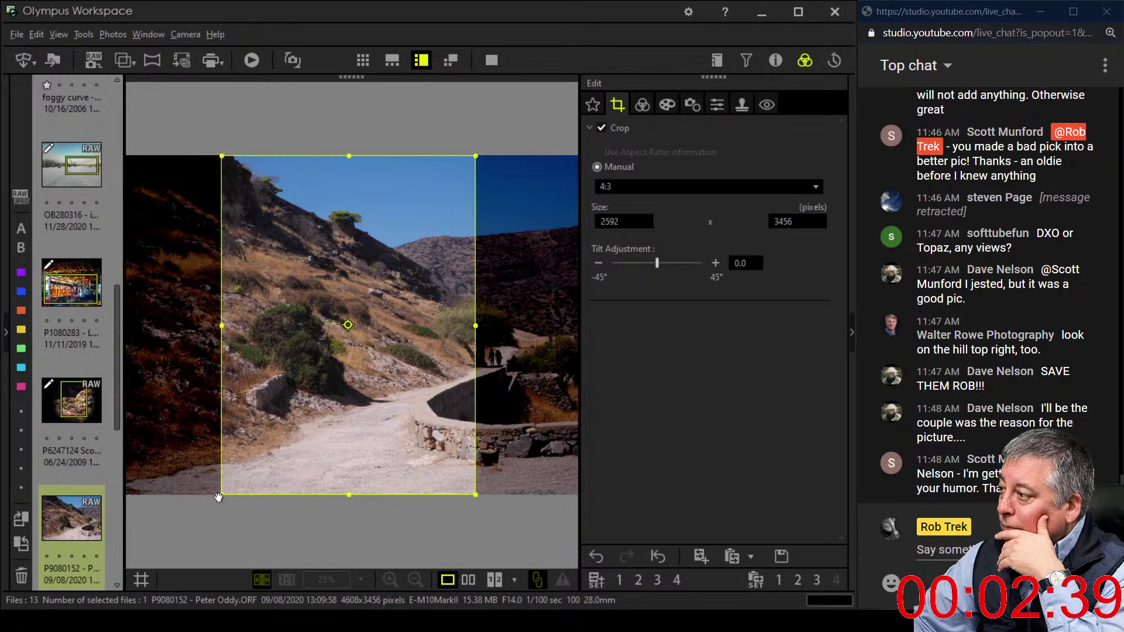
{"action": "left_click_drag", "start_coordinate": [220, 495], "coordinate": [265, 437]}
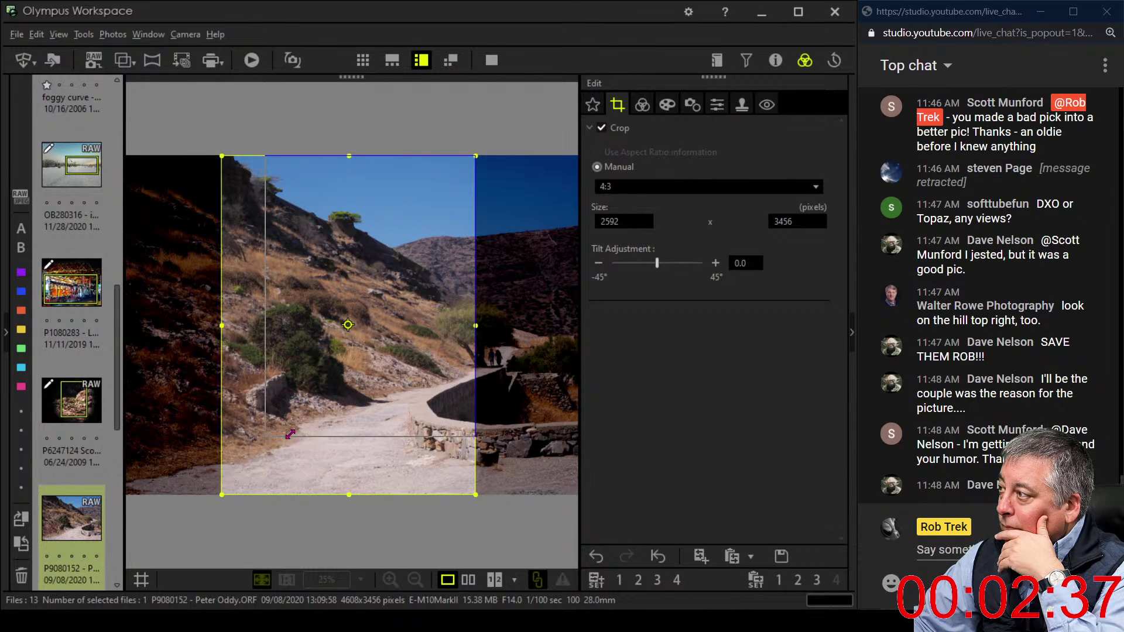
{"action": "left_click_drag", "start_coordinate": [355, 399], "coordinate": [426, 424]}
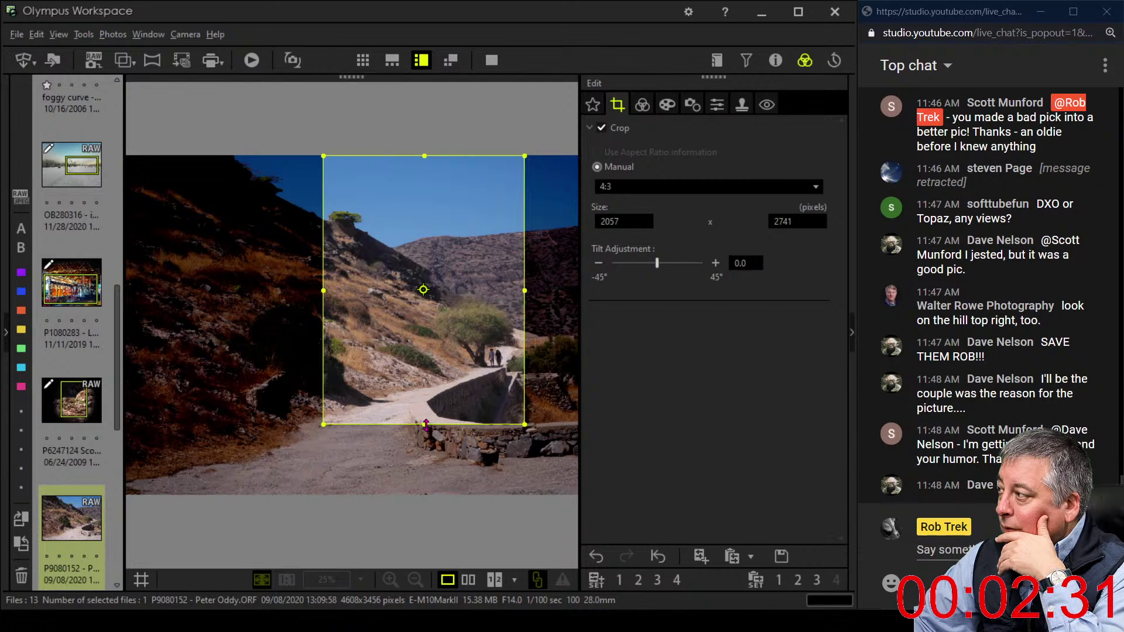
{"action": "left_click_drag", "start_coordinate": [438, 373], "coordinate": [449, 377]}
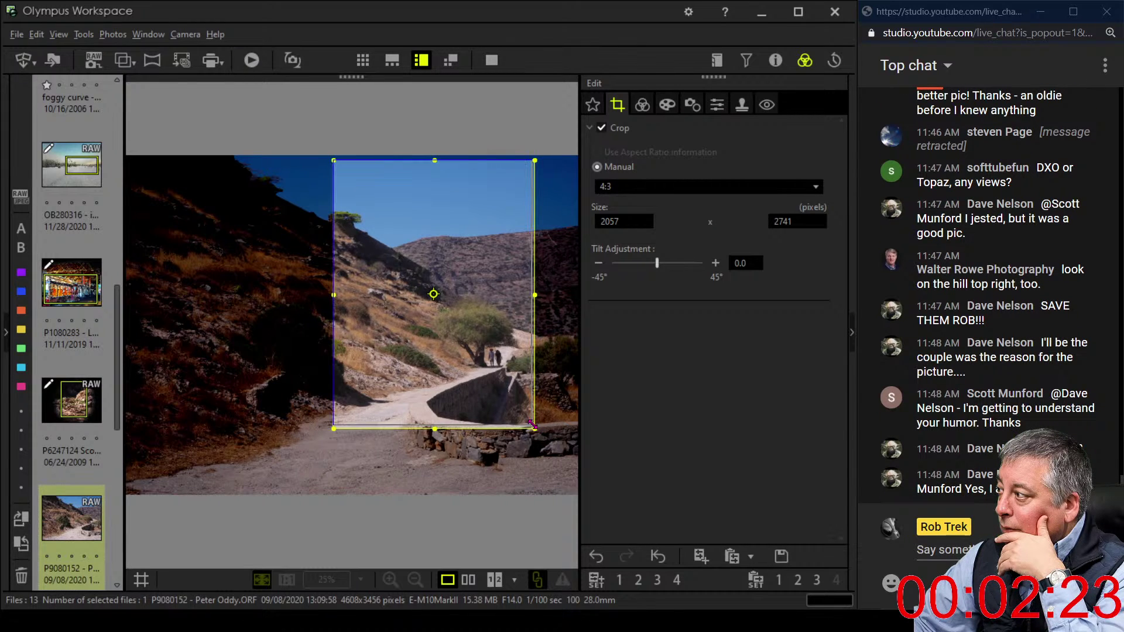
{"action": "left_click_drag", "start_coordinate": [532, 425], "coordinate": [533, 426]}
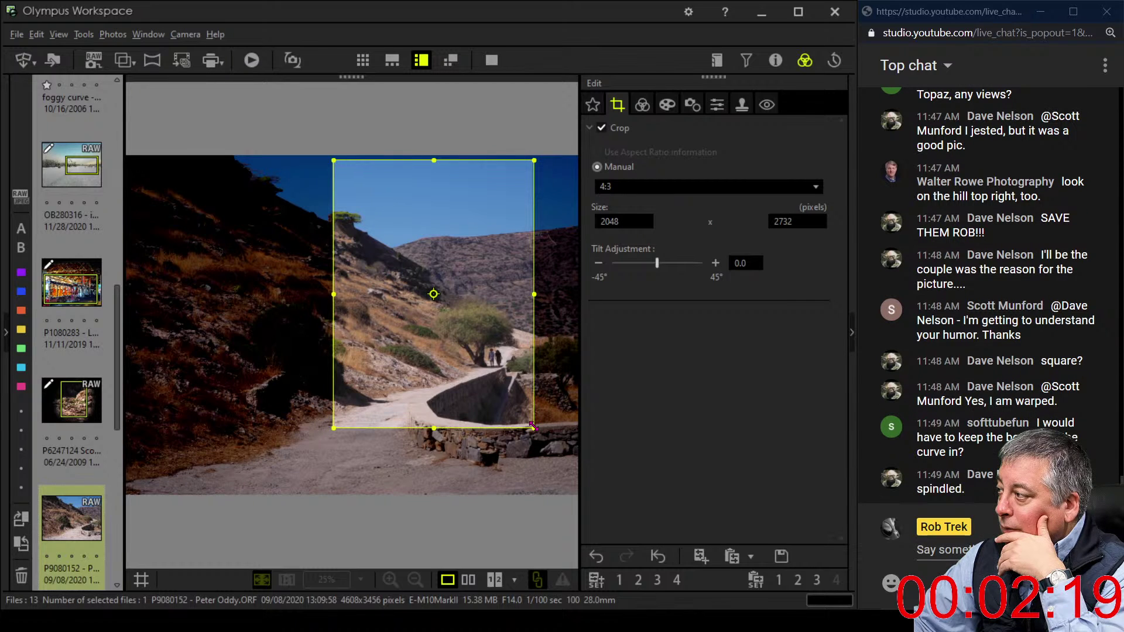
{"action": "left_click", "coordinate": [642, 104]}
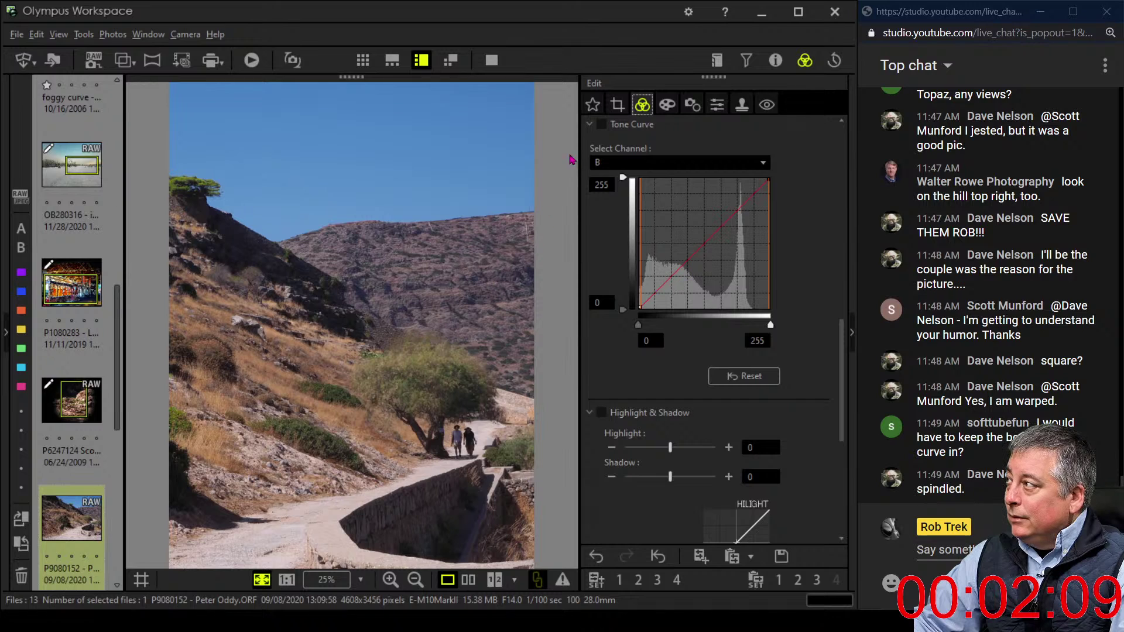
Tighten the portrait crop around the tree, walkers and wall to 1670 x 2228 pixels with less sky, and preview it
{"action": "left_click", "coordinate": [617, 108]}
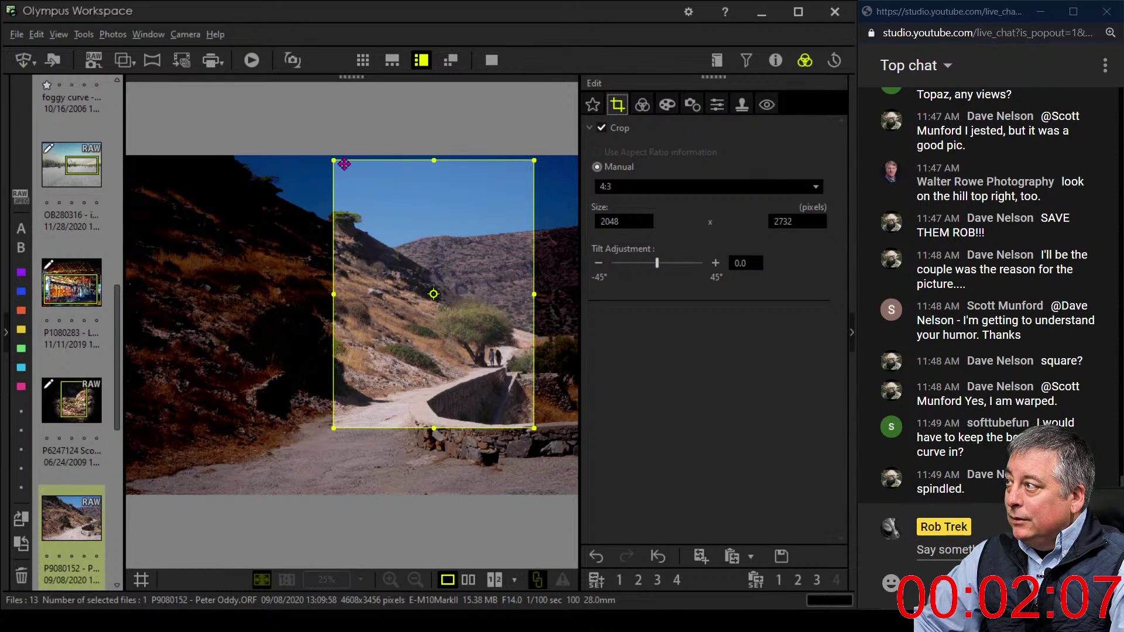
{"action": "left_click_drag", "start_coordinate": [336, 163], "coordinate": [381, 191]}
{"action": "left_click", "coordinate": [372, 308]}
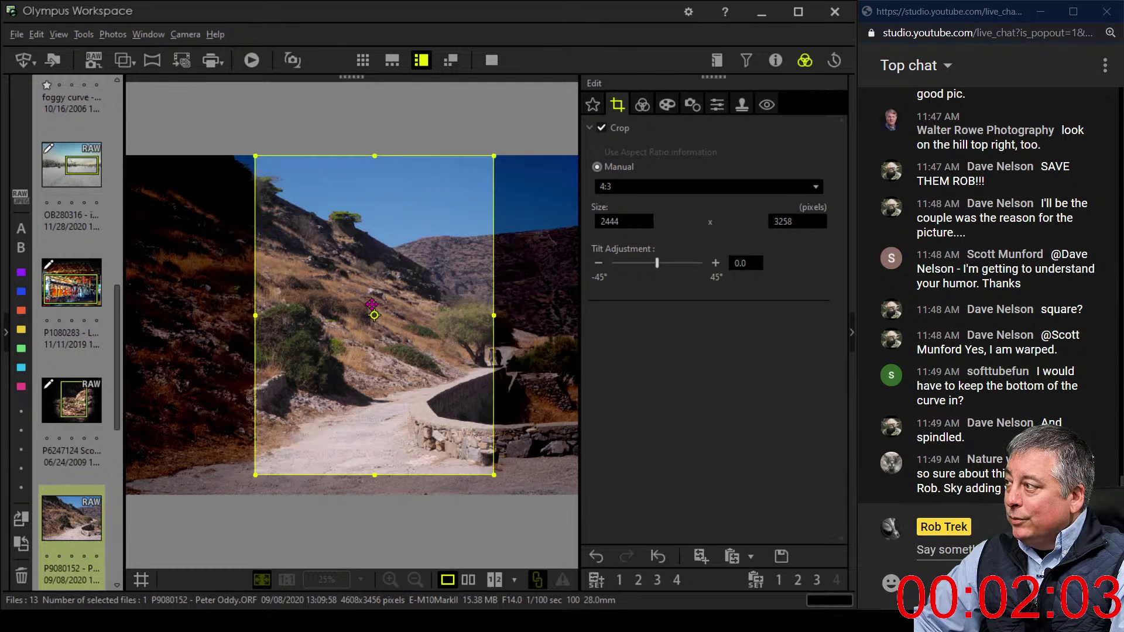
{"action": "left_click_drag", "start_coordinate": [267, 160], "coordinate": [319, 241]}
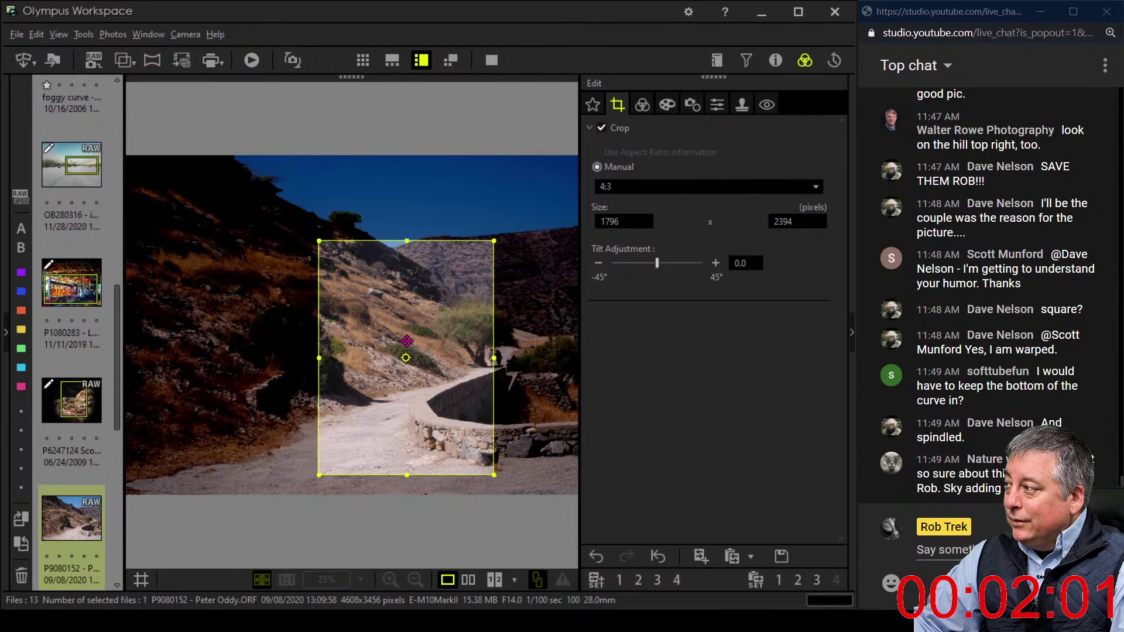
{"action": "left_click_drag", "start_coordinate": [406, 342], "coordinate": [433, 295]}
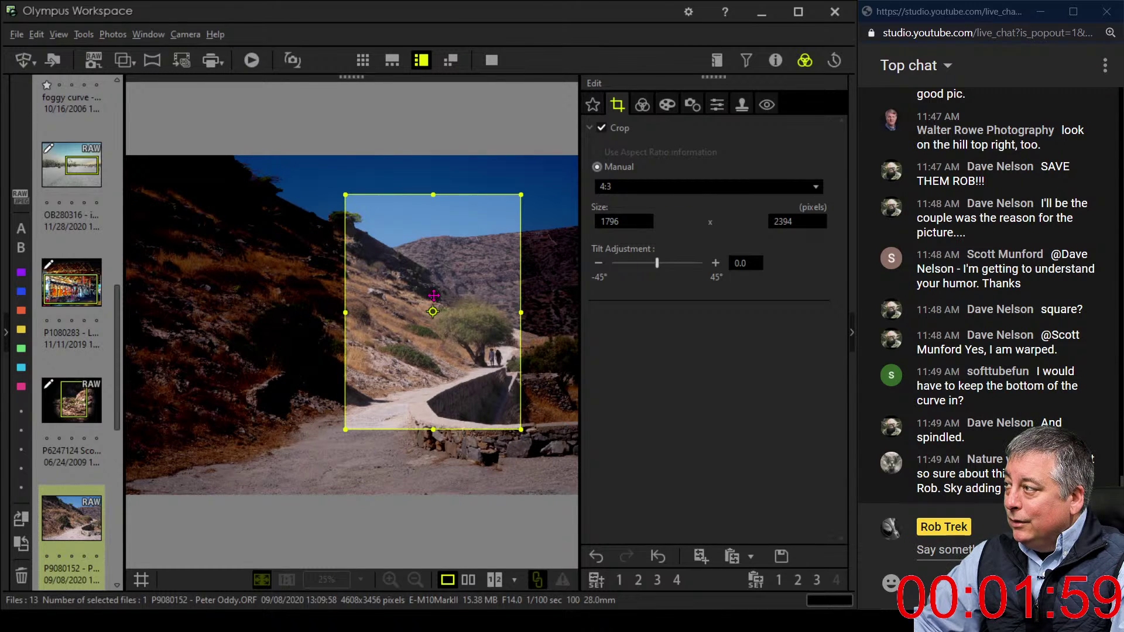
{"action": "left_click_drag", "start_coordinate": [346, 195], "coordinate": [358, 211]}
{"action": "left_click_drag", "start_coordinate": [386, 260], "coordinate": [382, 265]}
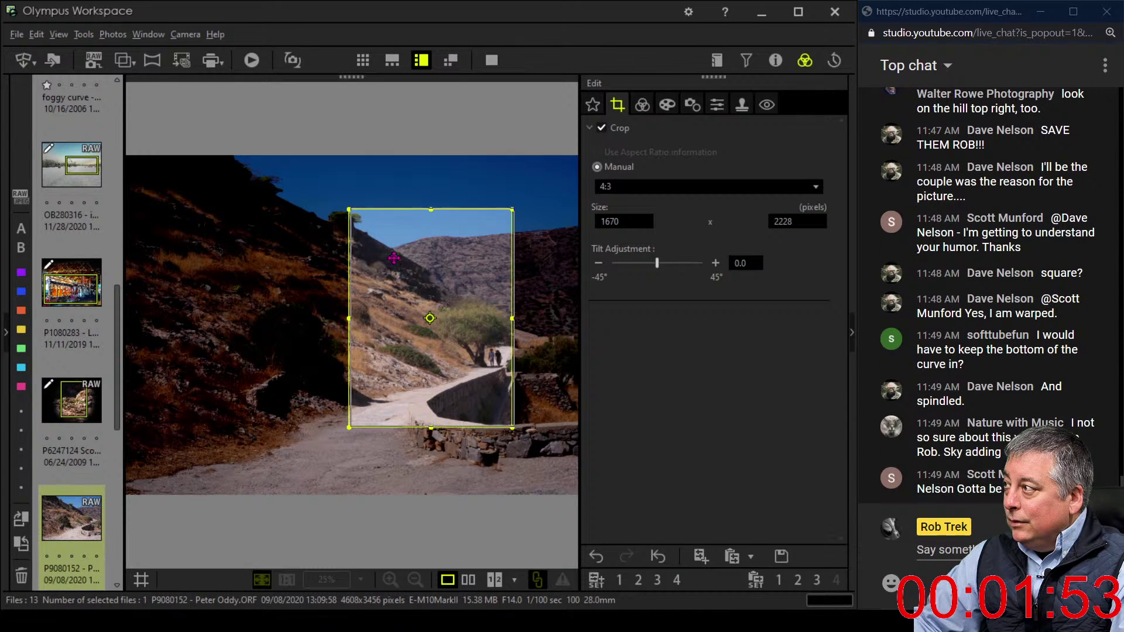
{"action": "left_click", "coordinate": [642, 104]}
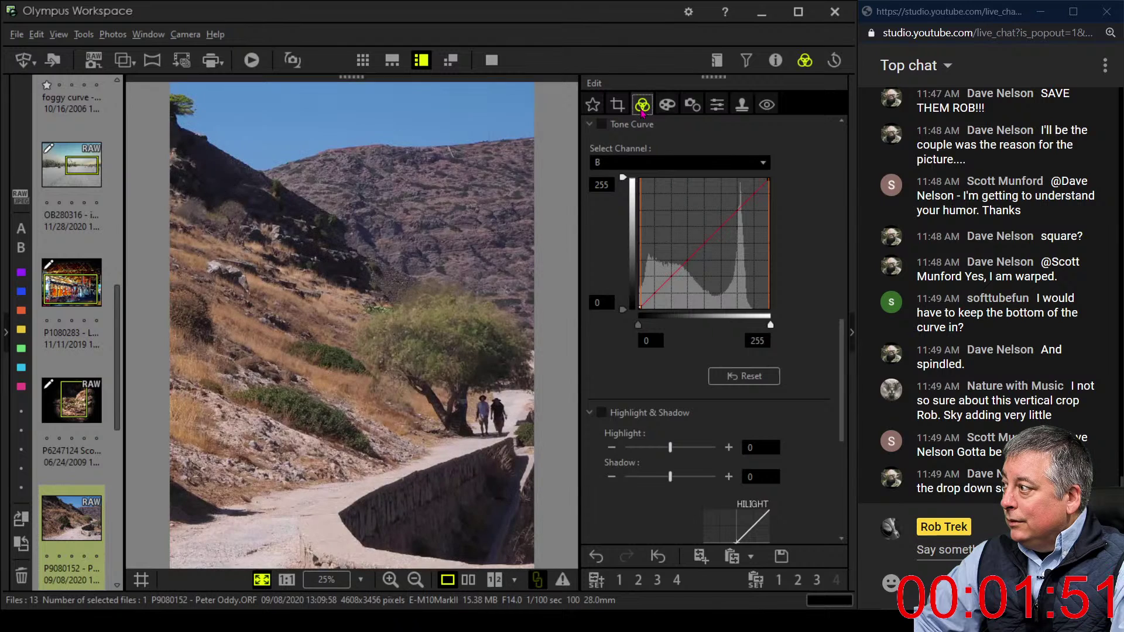
{"action": "left_click", "coordinate": [617, 105]}
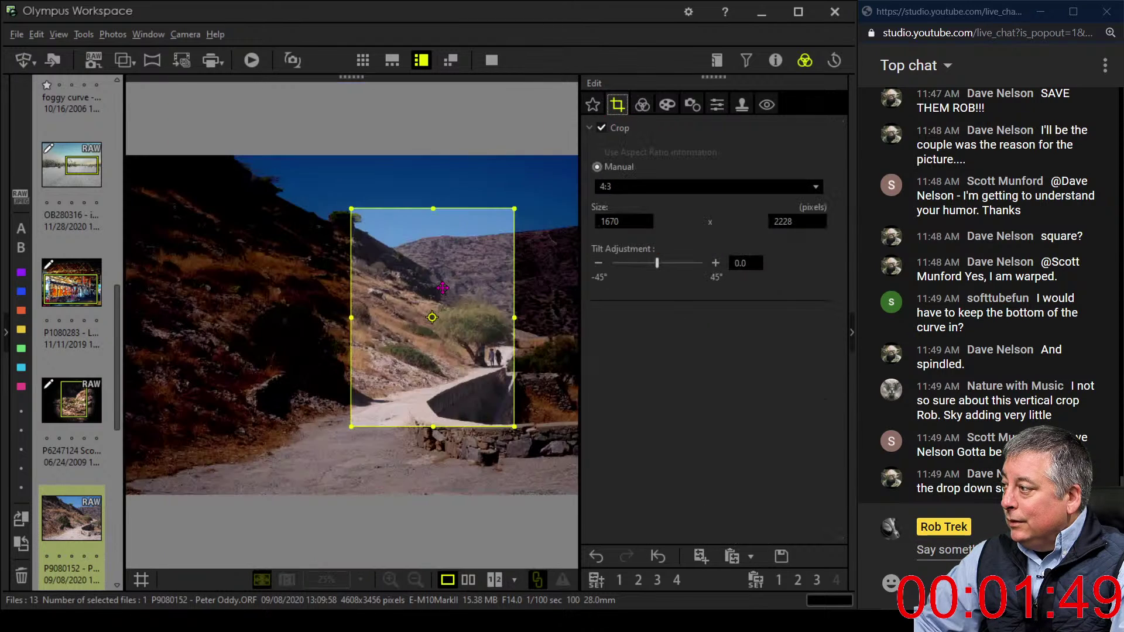
Shift the portrait crop frame slightly to the right around the tree and walkers and preview the result
{"action": "left_click_drag", "start_coordinate": [433, 338], "coordinate": [443, 340]}
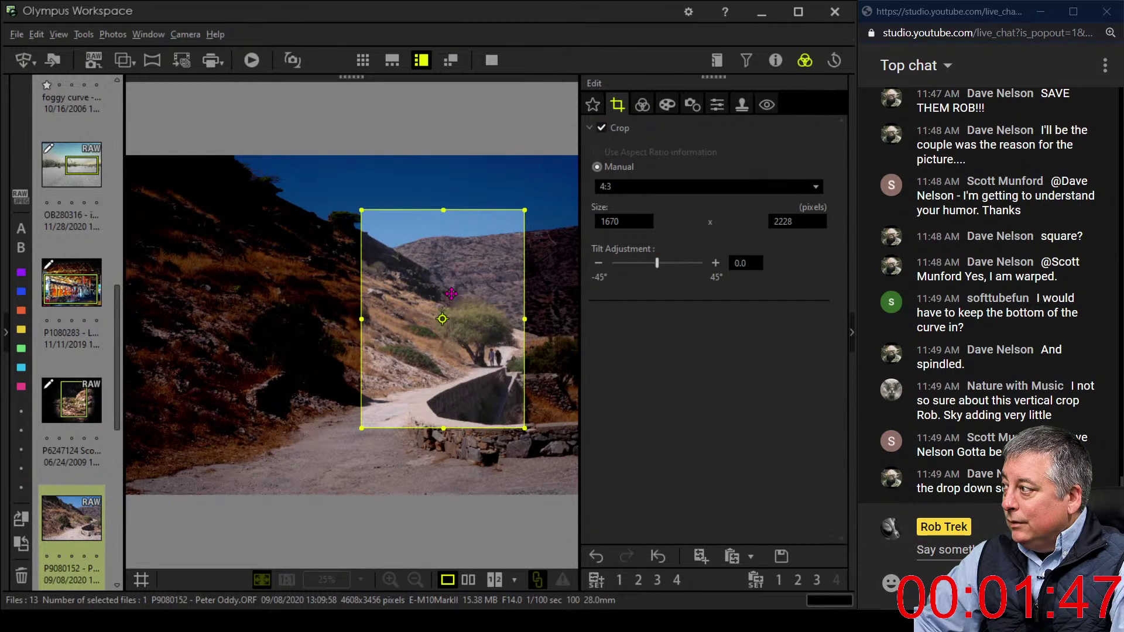
{"action": "left_click", "coordinate": [639, 112]}
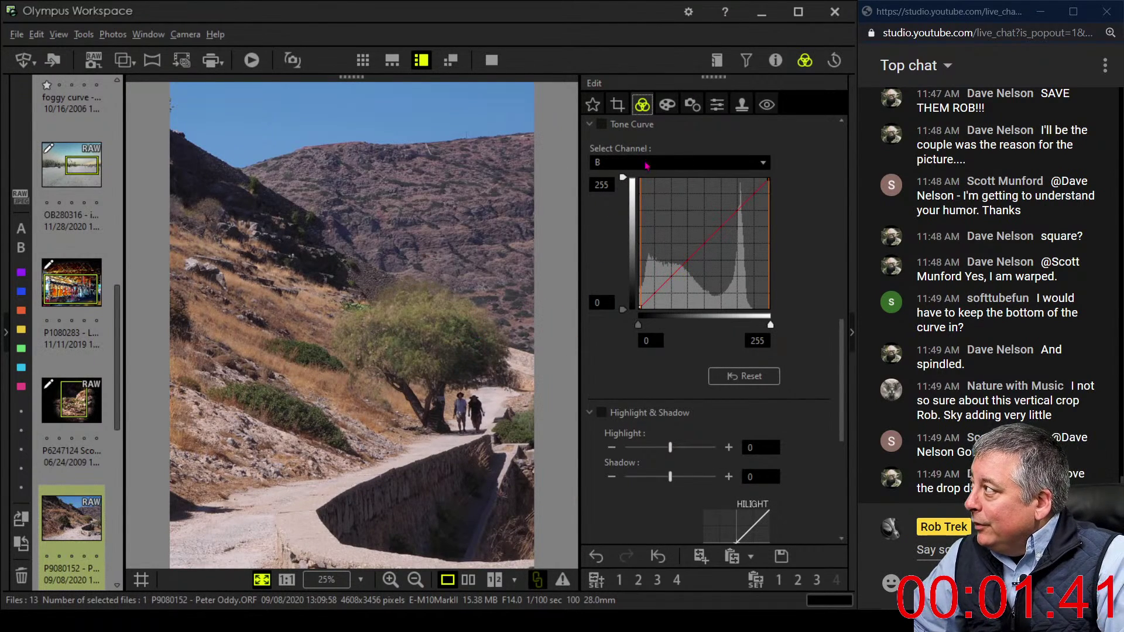
Try the Dramatic Tone art filter on the cropped path photo
{"action": "left_click", "coordinate": [667, 106]}
{"action": "left_click", "coordinate": [666, 152]}
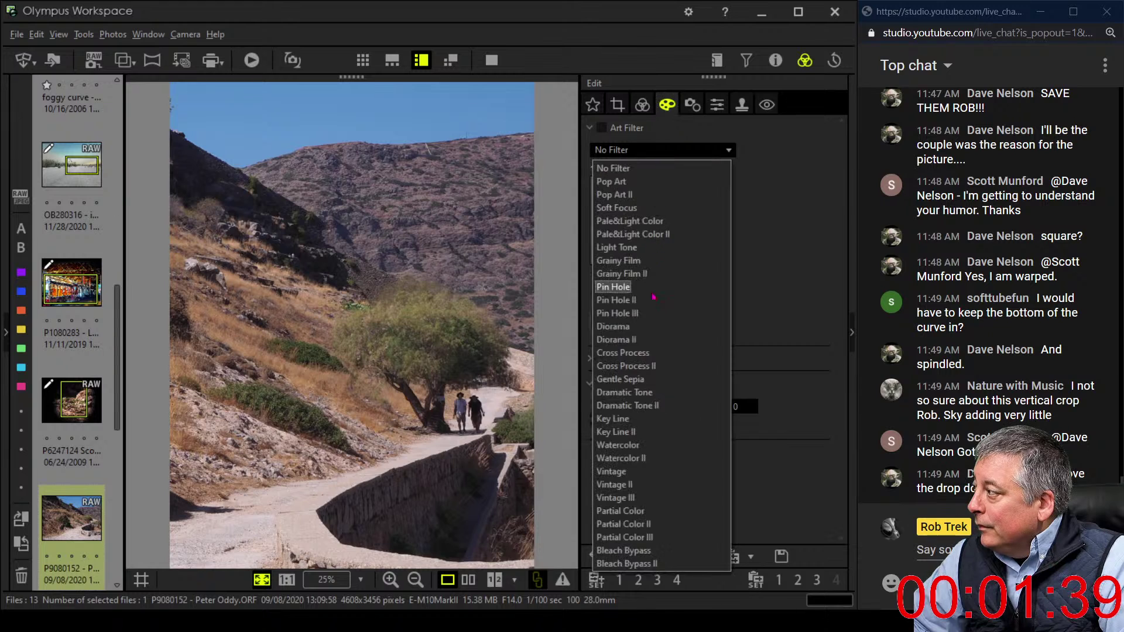
{"action": "left_click", "coordinate": [644, 394]}
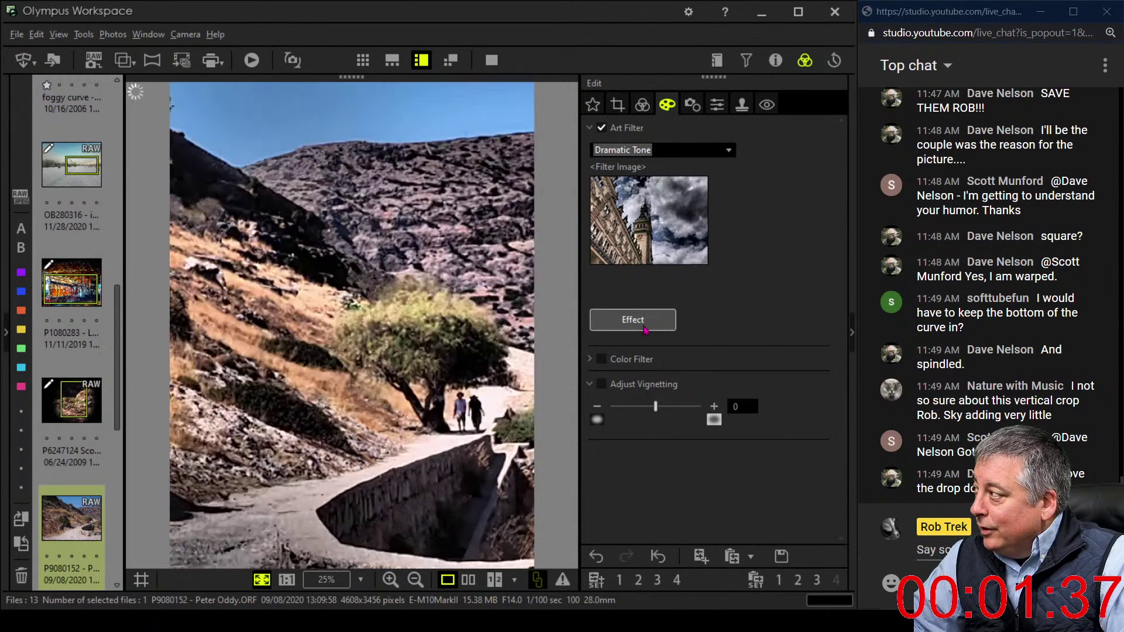
{"action": "left_click", "coordinate": [643, 125]}
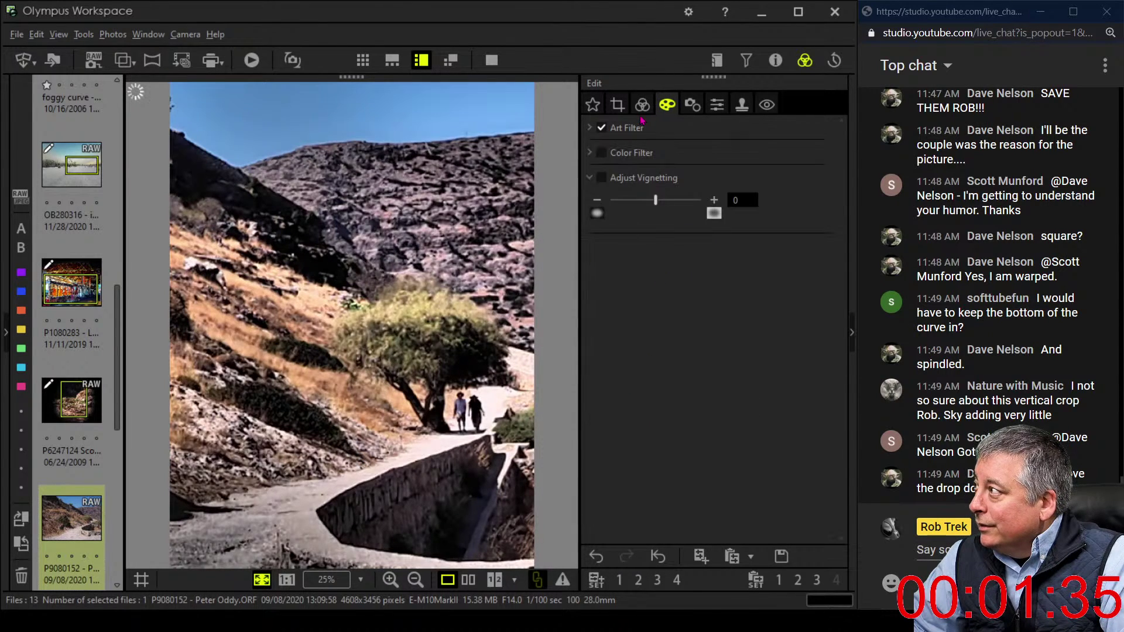
Set the photo's sharpness to 2.0 and the noise filter to OFF
{"action": "left_click", "coordinate": [716, 104]}
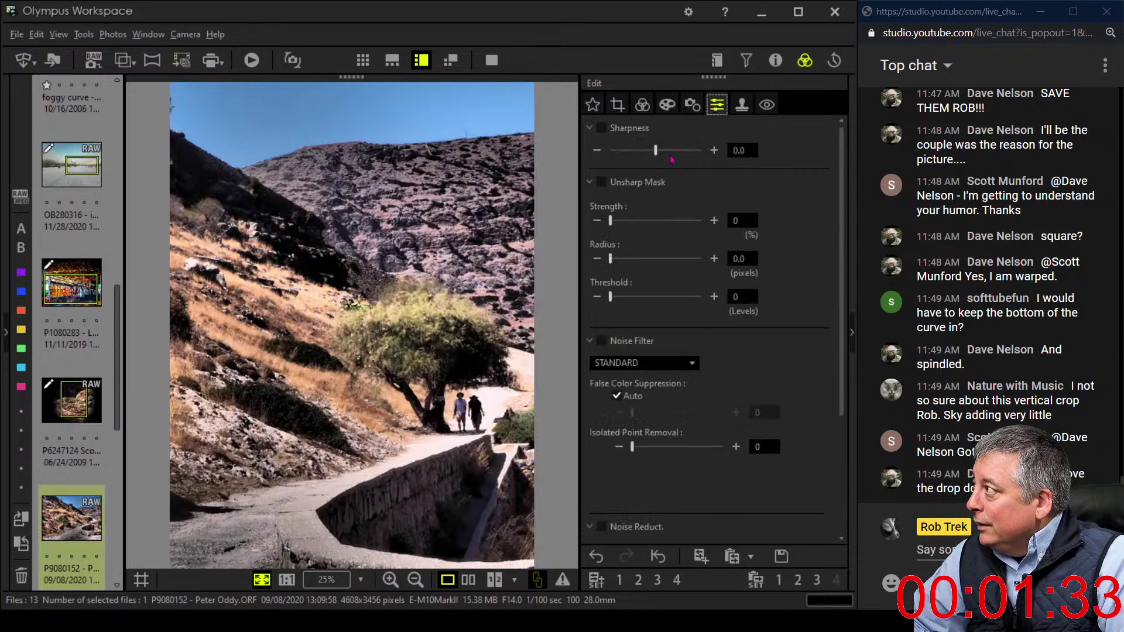
{"action": "left_click_drag", "start_coordinate": [660, 156], "coordinate": [732, 168]}
{"action": "left_click", "coordinate": [644, 363]}
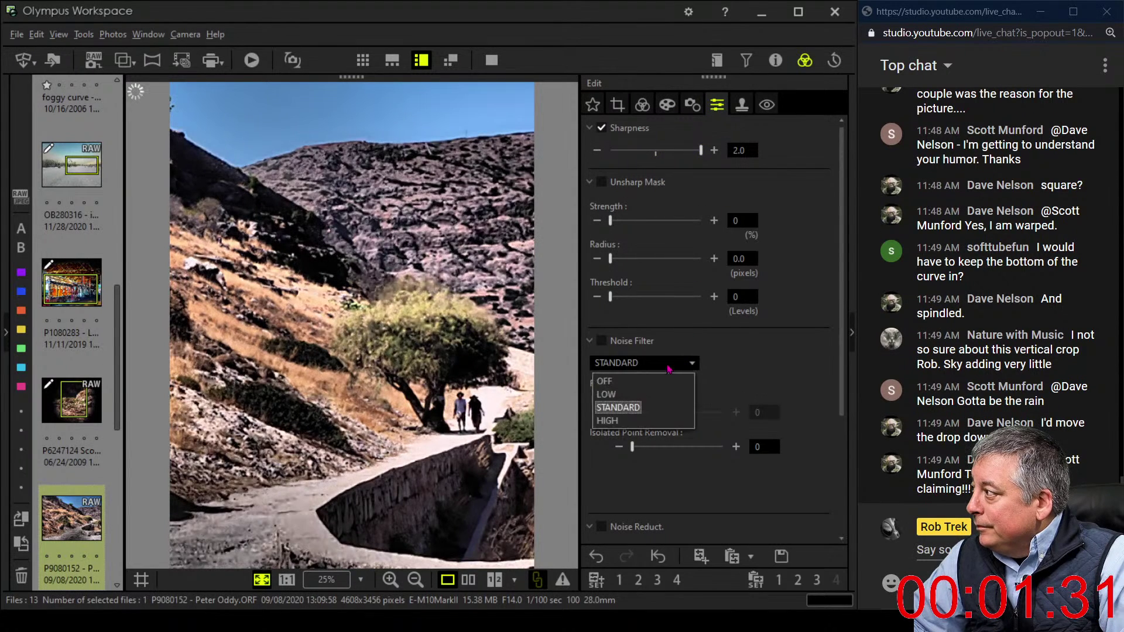
{"action": "left_click", "coordinate": [609, 384]}
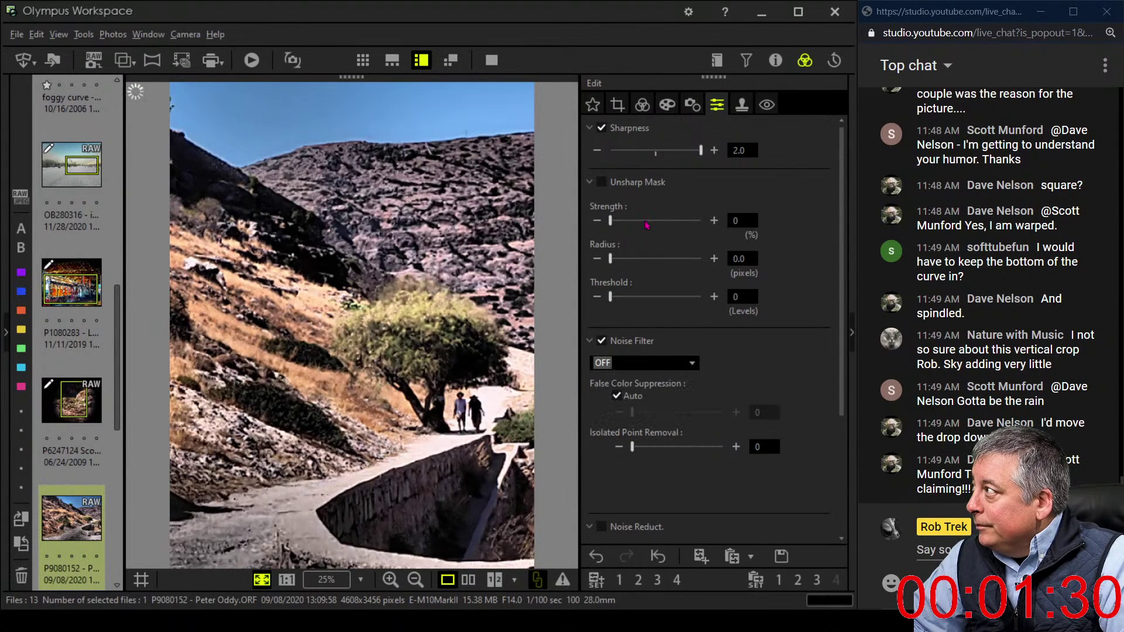
Set the path photo's saturation to 0.2
{"action": "left_click", "coordinate": [643, 105]}
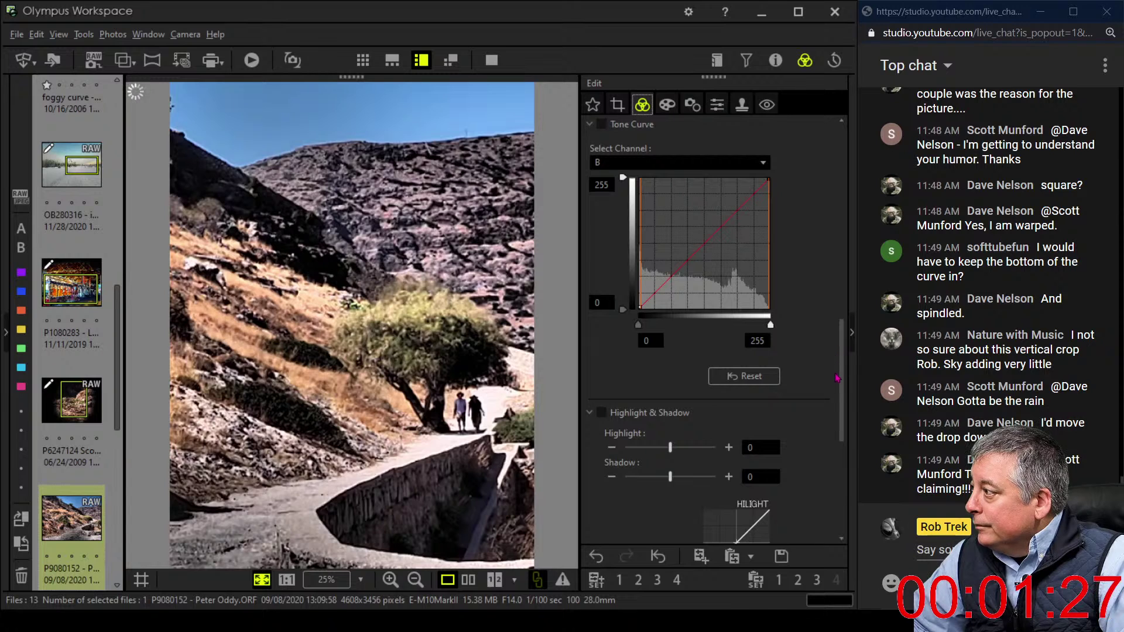
{"action": "scroll", "coordinate": [836, 397], "scroll_direction": "down", "scroll_amount": 5}
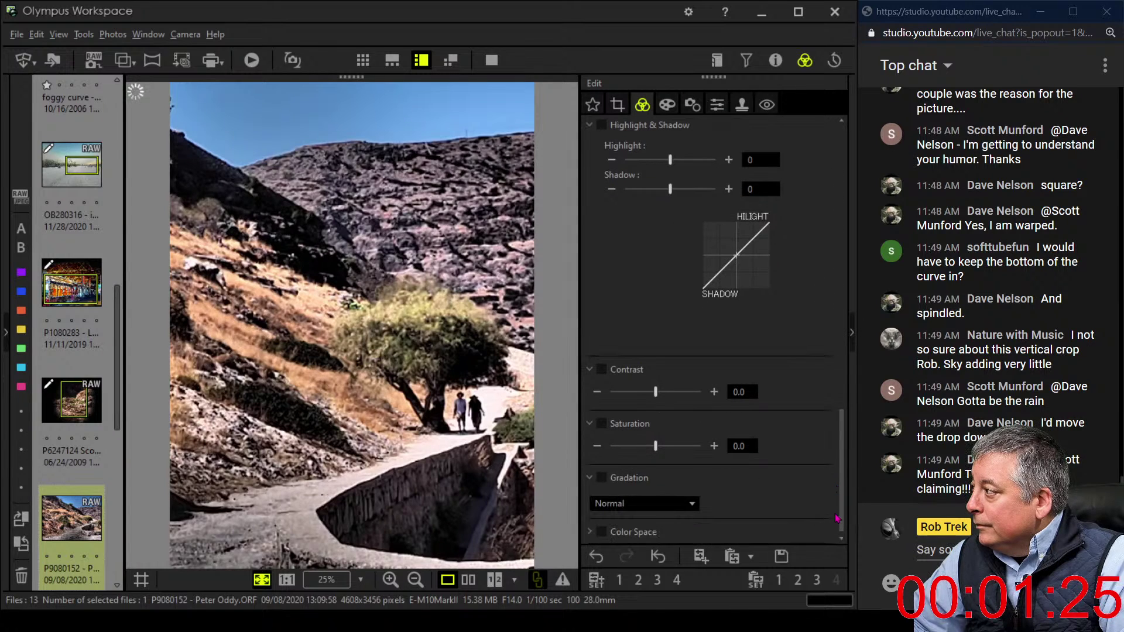
{"action": "left_click_drag", "start_coordinate": [659, 451], "coordinate": [665, 453]}
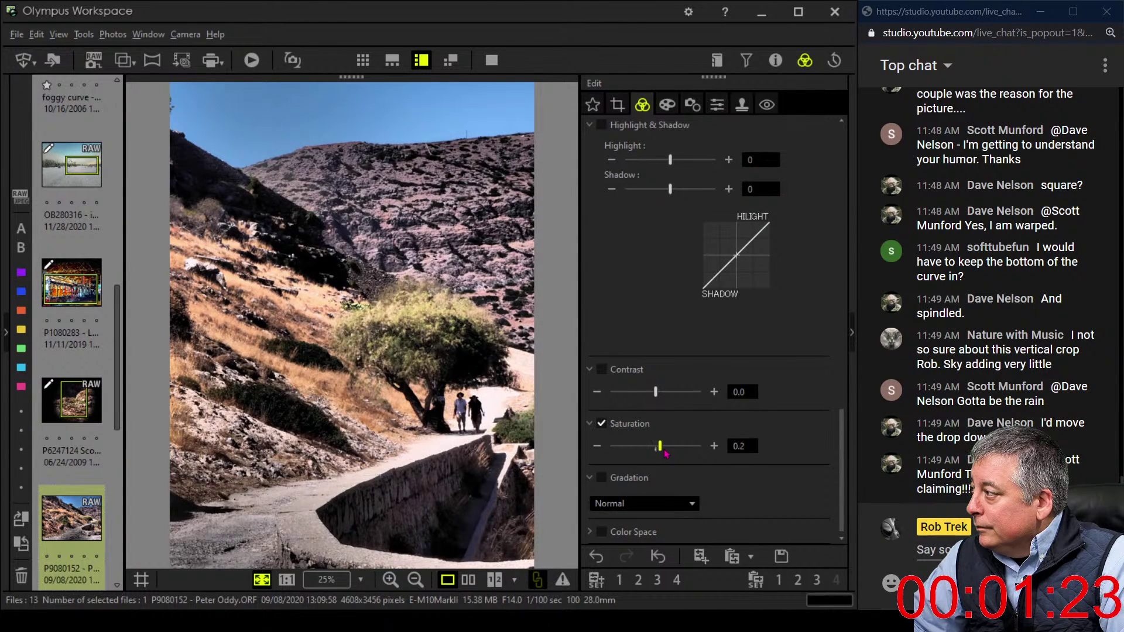
Change the photo's picture mode to Vivid
{"action": "left_click_drag", "start_coordinate": [849, 477], "coordinate": [847, 299]}
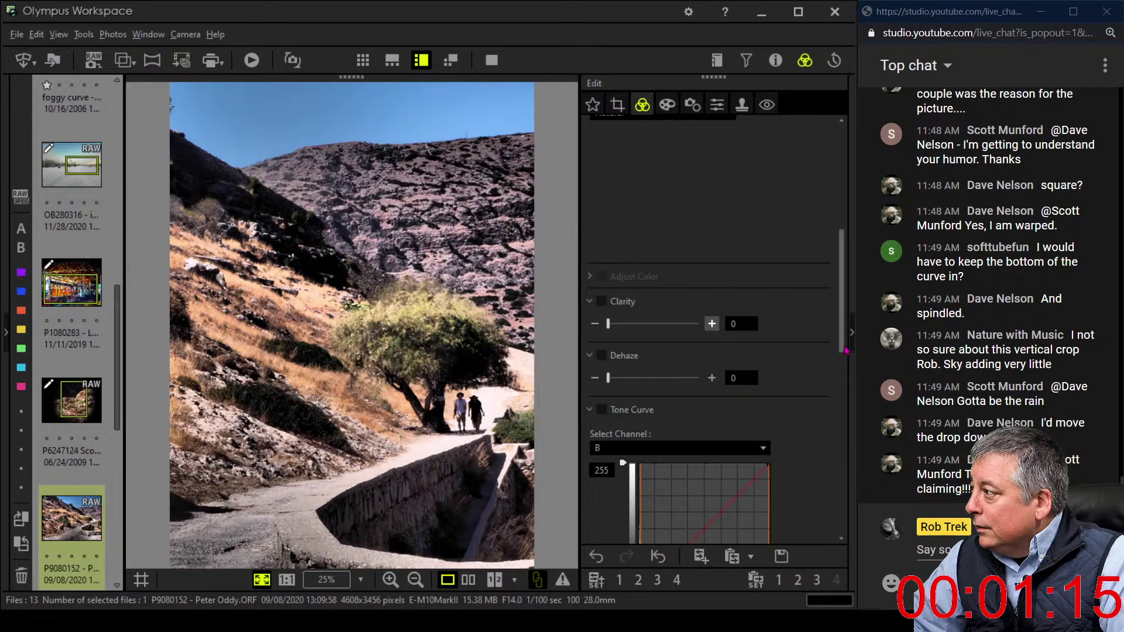
{"action": "left_click_drag", "start_coordinate": [847, 351], "coordinate": [849, 285]}
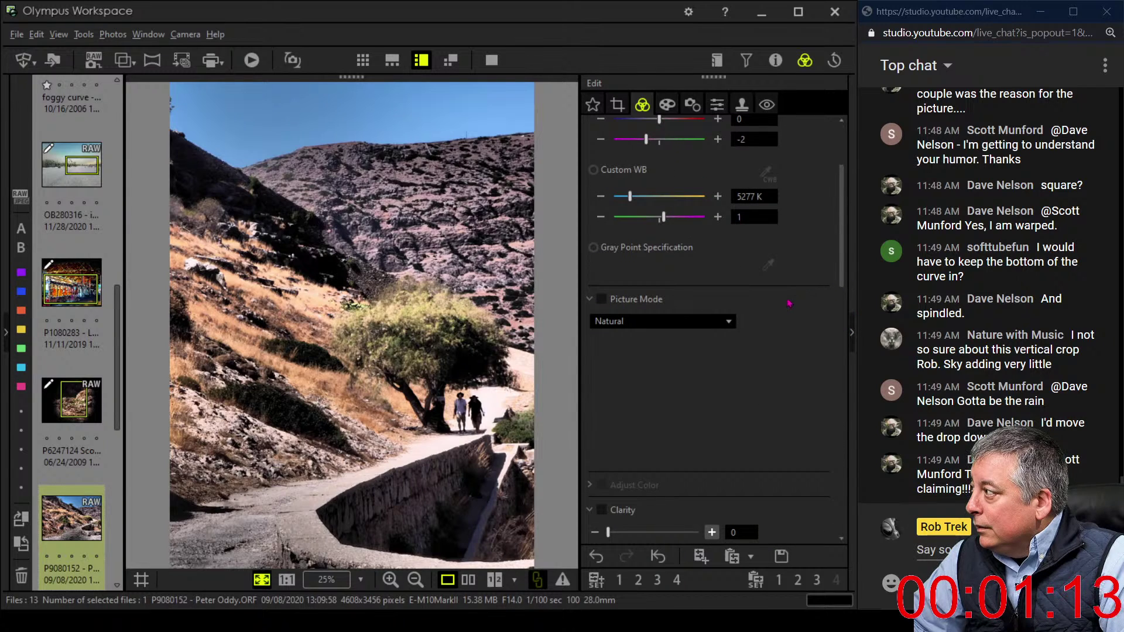
{"action": "left_click", "coordinate": [685, 326]}
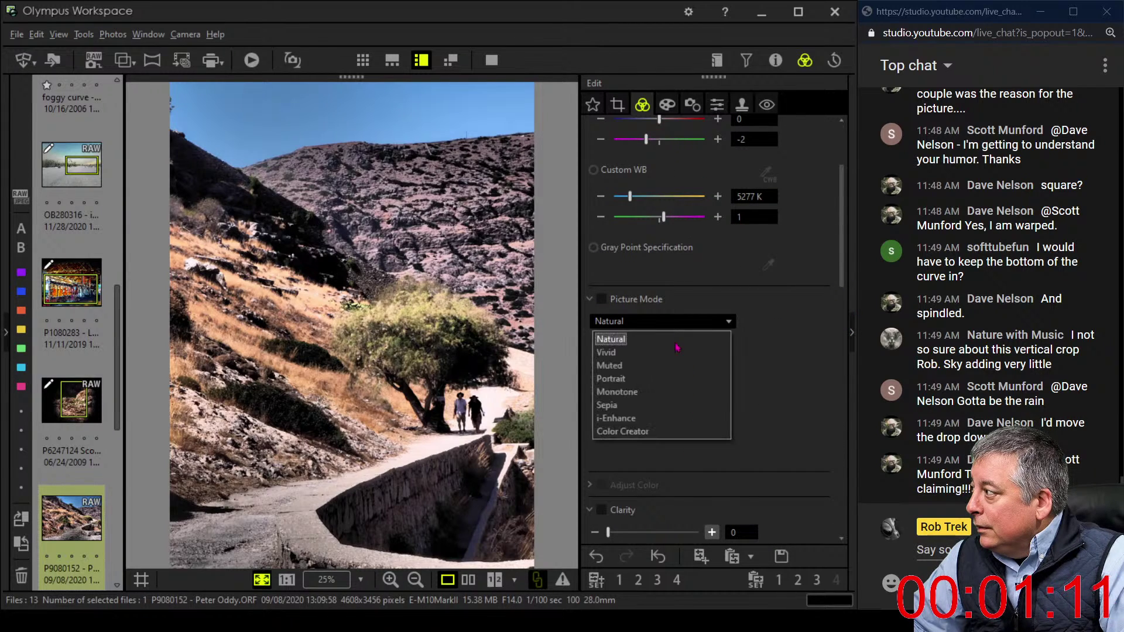
{"action": "left_click", "coordinate": [674, 351]}
Set the photo's custom white balance to 5500 K
{"action": "left_click_drag", "start_coordinate": [845, 277], "coordinate": [854, 235]}
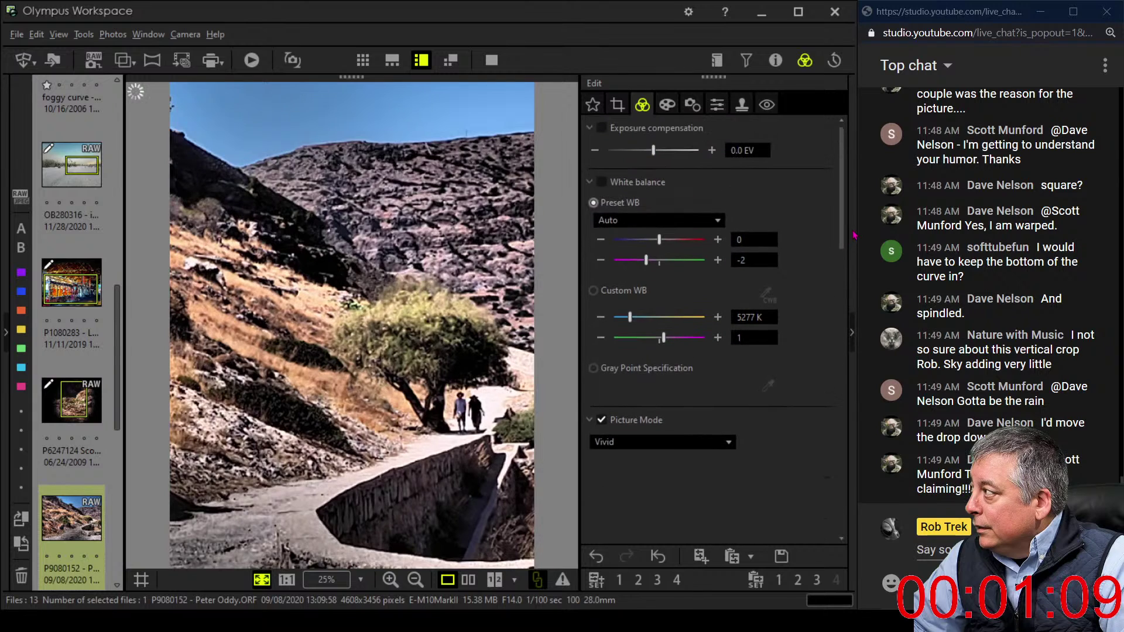
{"action": "double_click", "coordinate": [742, 317]}
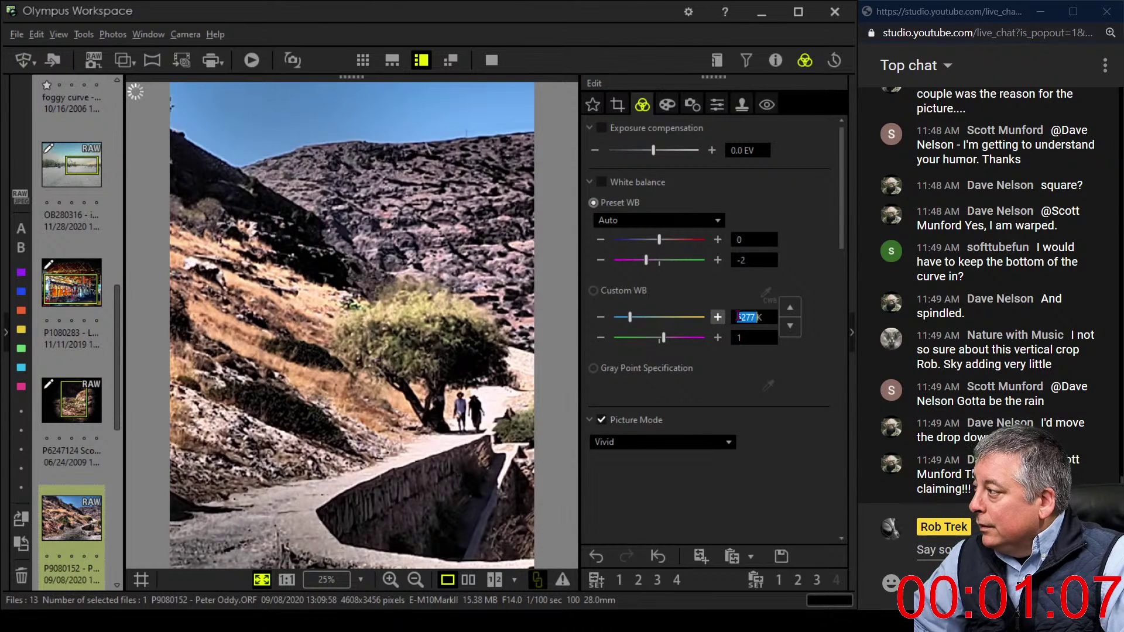
{"action": "type", "text": "5500"}
{"action": "key", "text": "Return"}
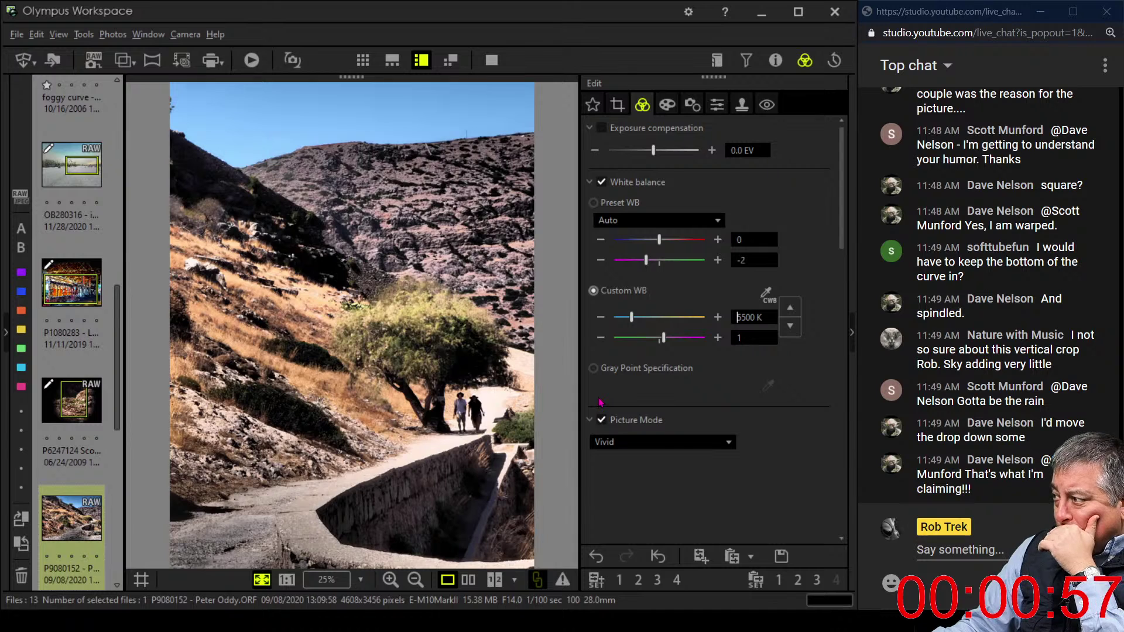
Remove the Dramatic Tone effect by setting the art filter to No Filter
{"action": "left_click", "coordinate": [666, 105]}
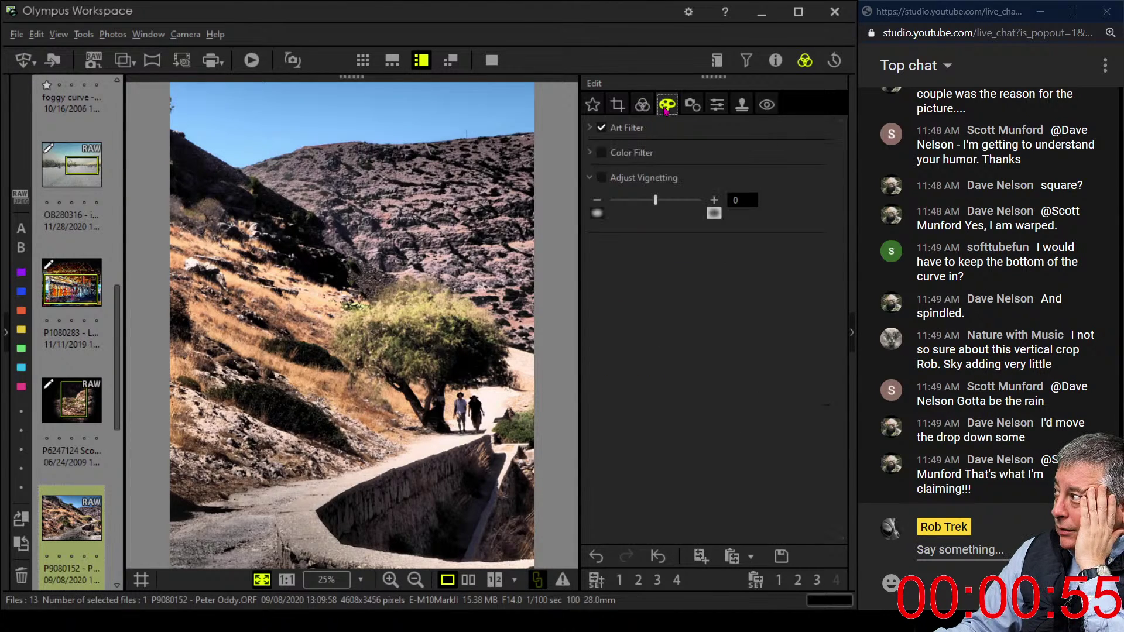
{"action": "left_click", "coordinate": [594, 129]}
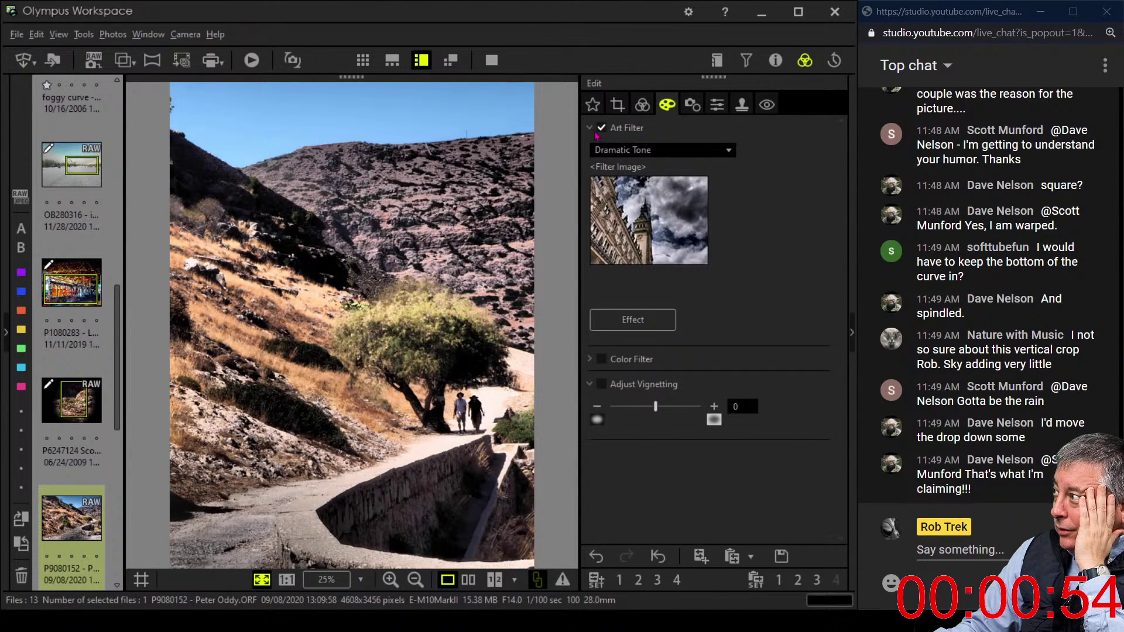
{"action": "left_click", "coordinate": [619, 153]}
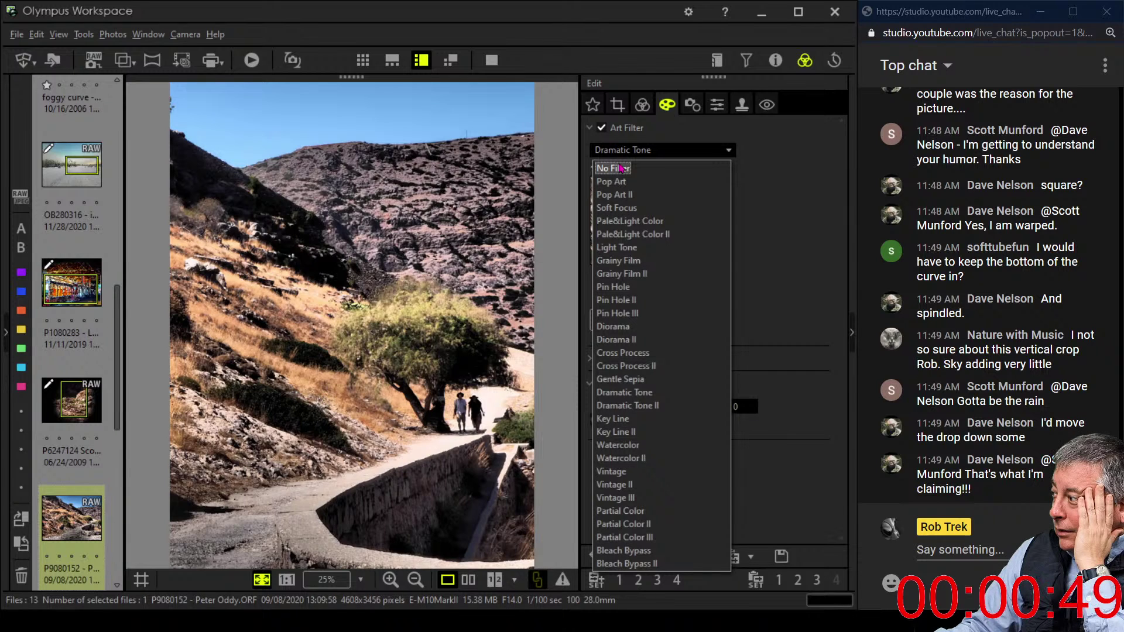
{"action": "left_click", "coordinate": [613, 168]}
Apply Dehaze to the path photo with a value of 54
{"action": "left_click", "coordinate": [642, 104]}
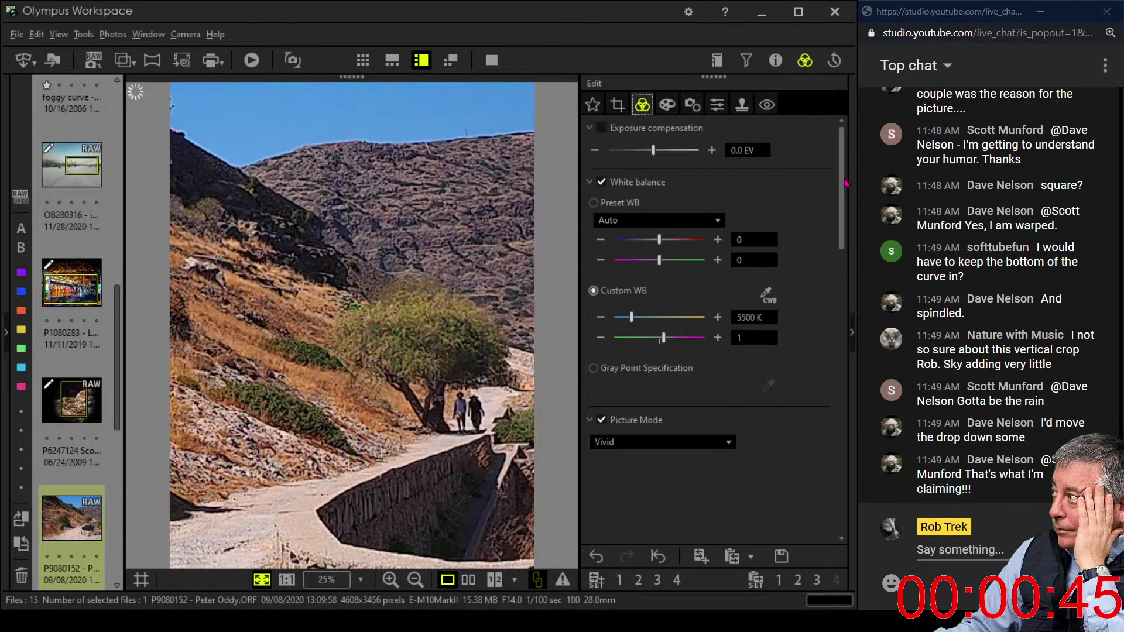
{"action": "left_click_drag", "start_coordinate": [846, 185], "coordinate": [823, 348]}
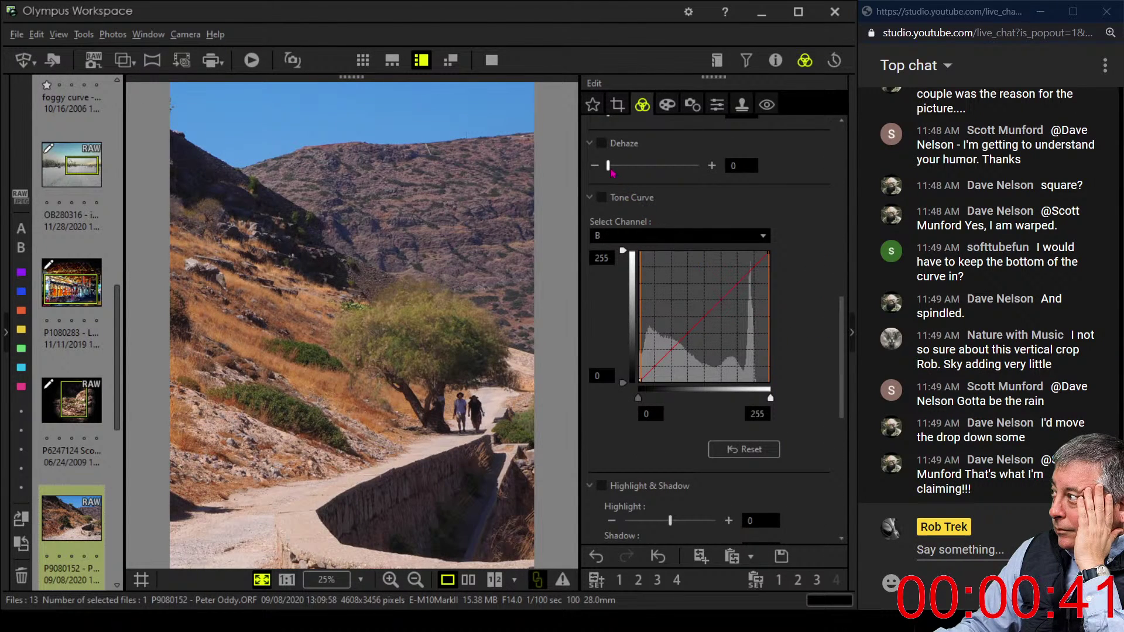
{"action": "left_click_drag", "start_coordinate": [610, 170], "coordinate": [657, 168]}
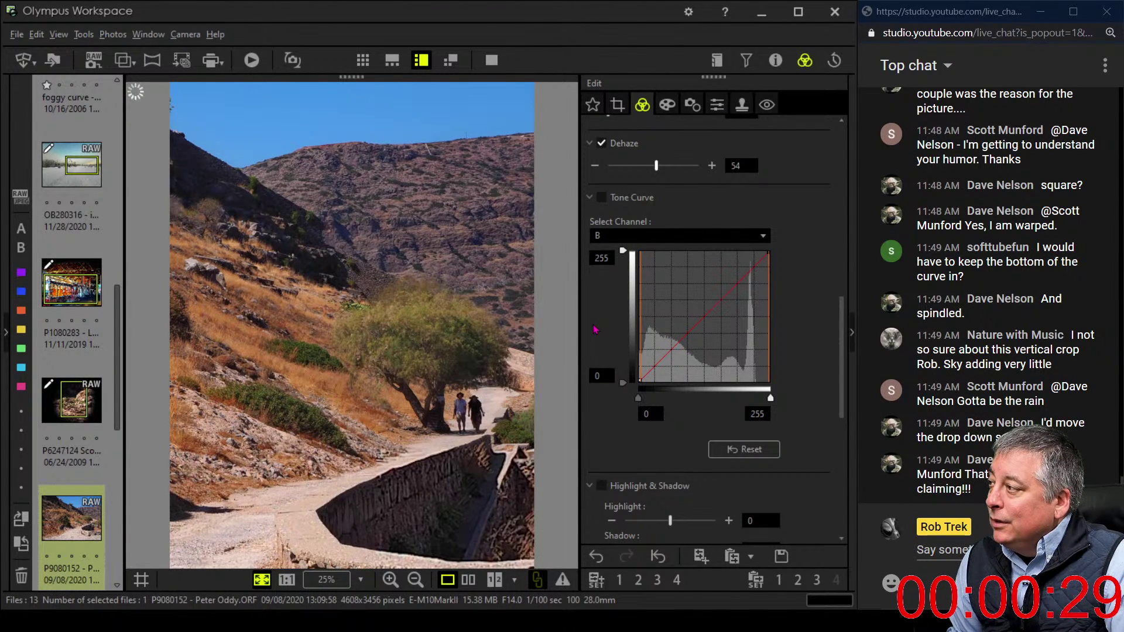
Lift the shadows with the RGB tone curve, using two points near its dark end to raise the curve slightly
{"action": "left_click", "coordinate": [645, 234]}
{"action": "left_click", "coordinate": [603, 252]}
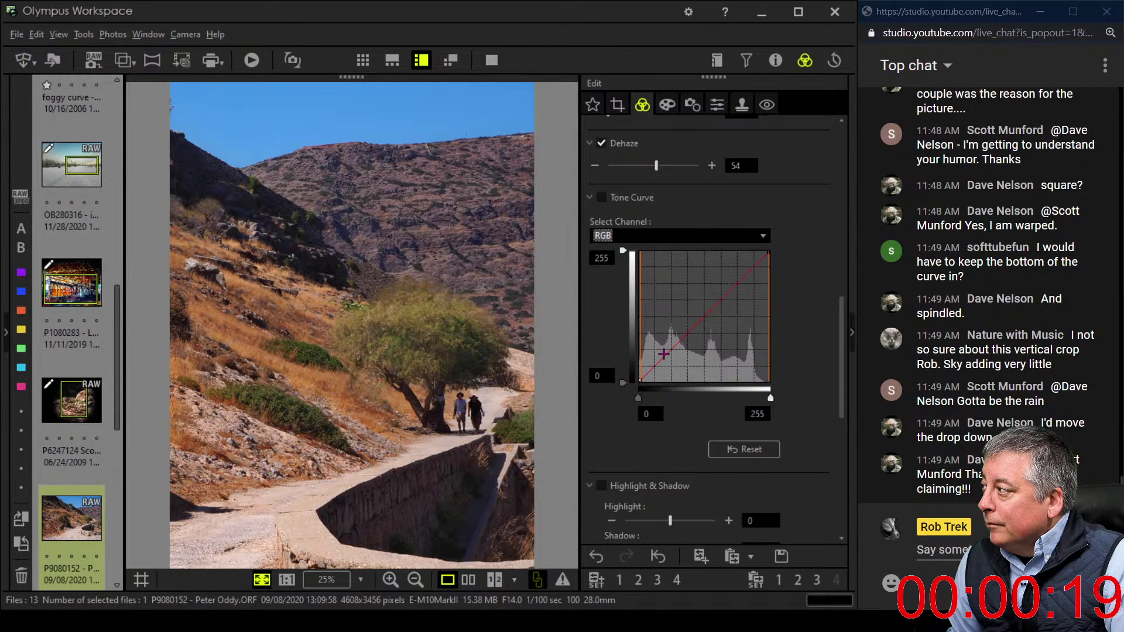
{"action": "left_click_drag", "start_coordinate": [661, 354], "coordinate": [658, 346]}
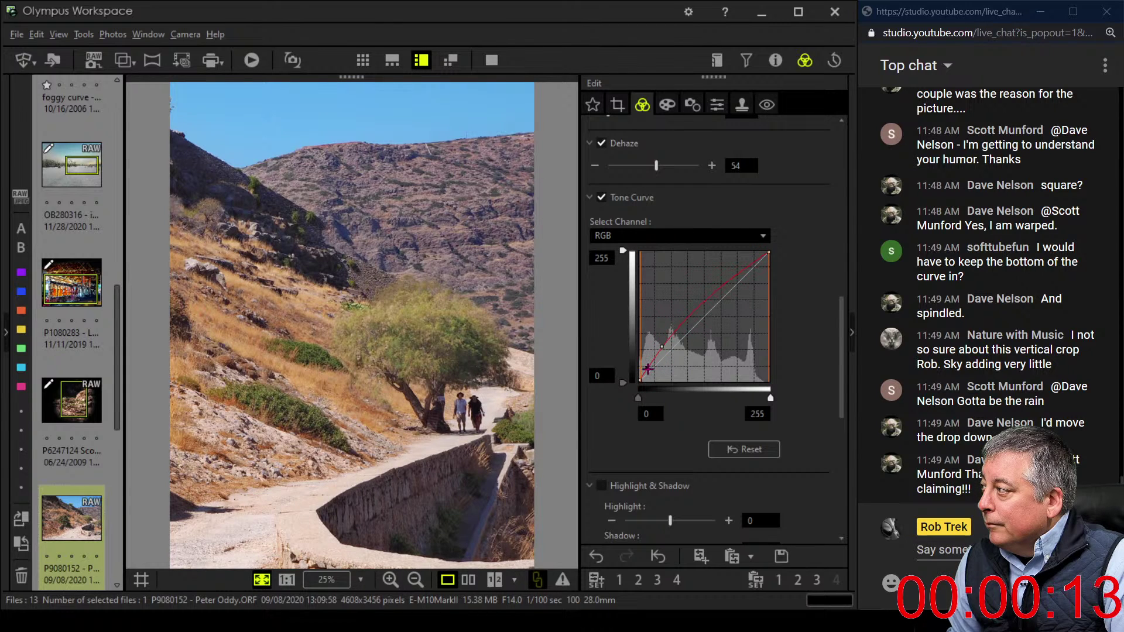
{"action": "left_click", "coordinate": [648, 372]}
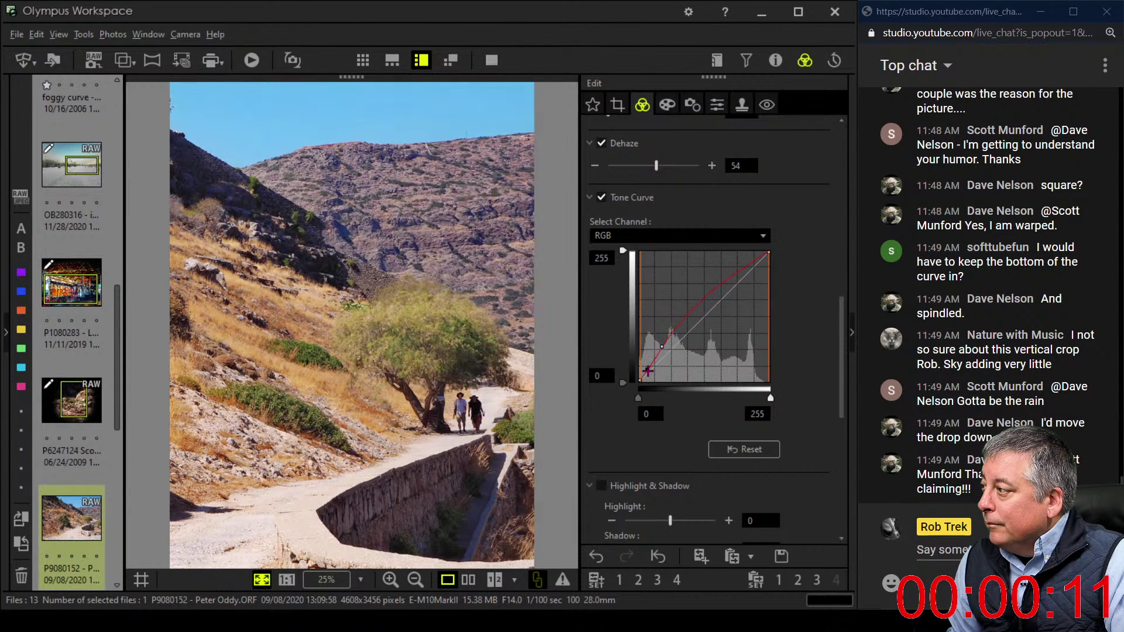
{"action": "left_click_drag", "start_coordinate": [661, 346], "coordinate": [661, 350]}
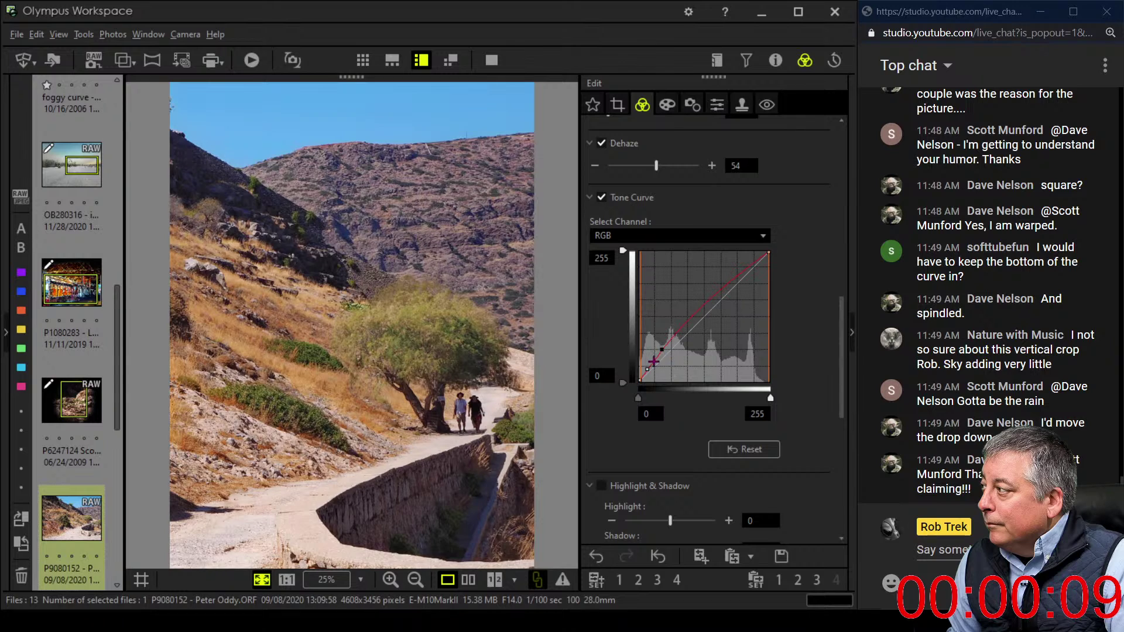
{"action": "left_click", "coordinate": [648, 367]}
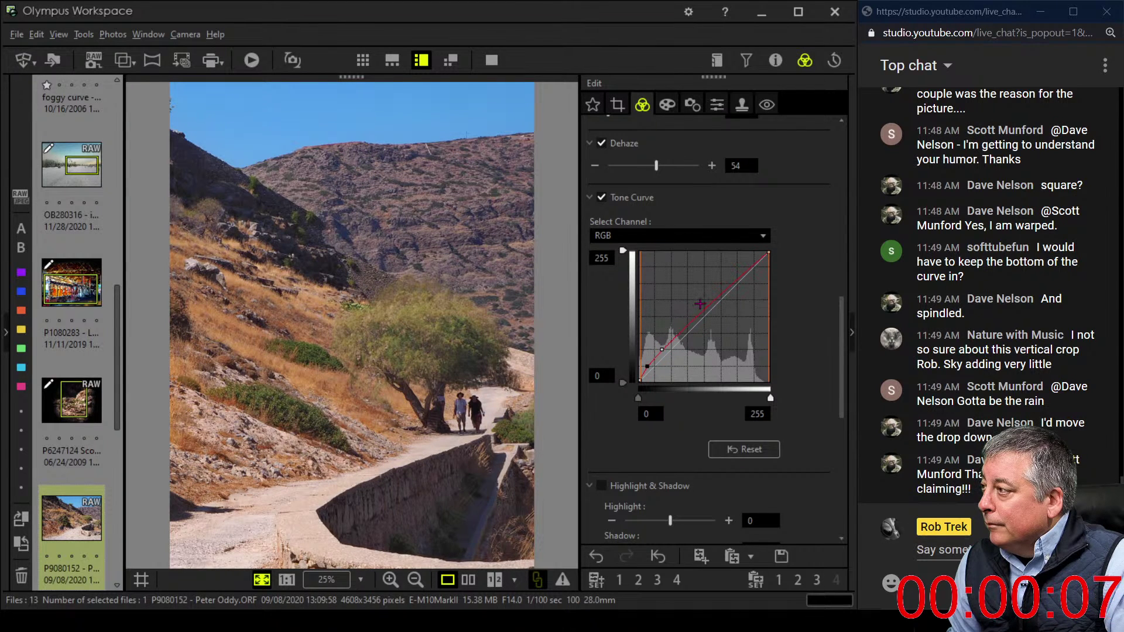
{"action": "left_click_drag", "start_coordinate": [647, 364], "coordinate": [650, 370]}
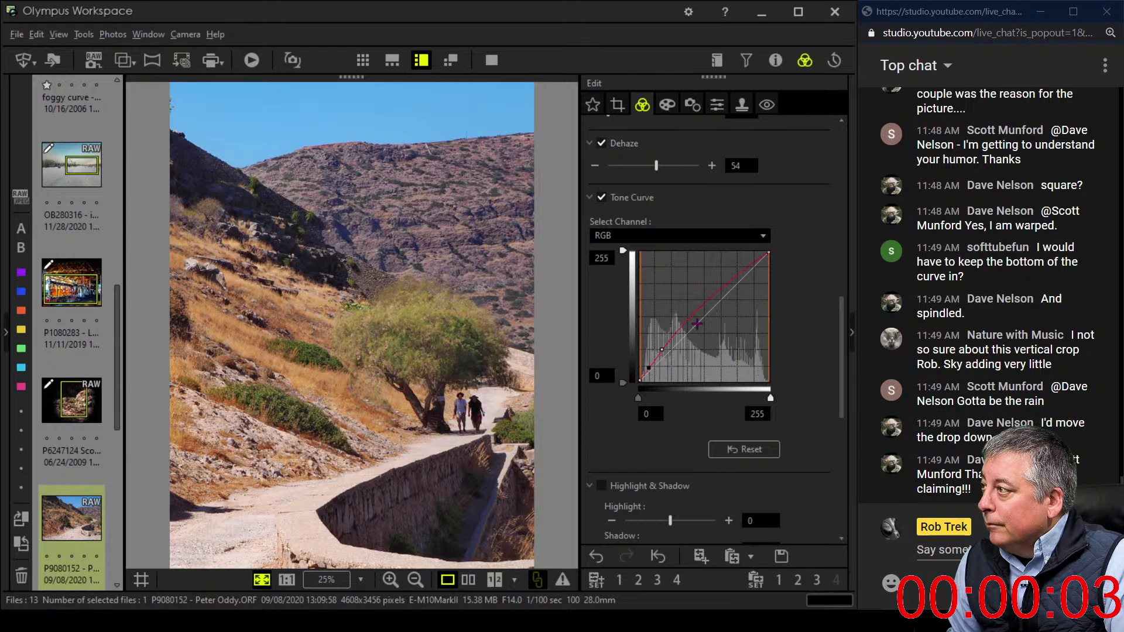
Darken the photo's edges with a moderate vignette and compare it with the original side by side in full screen
{"action": "left_click", "coordinate": [667, 101]}
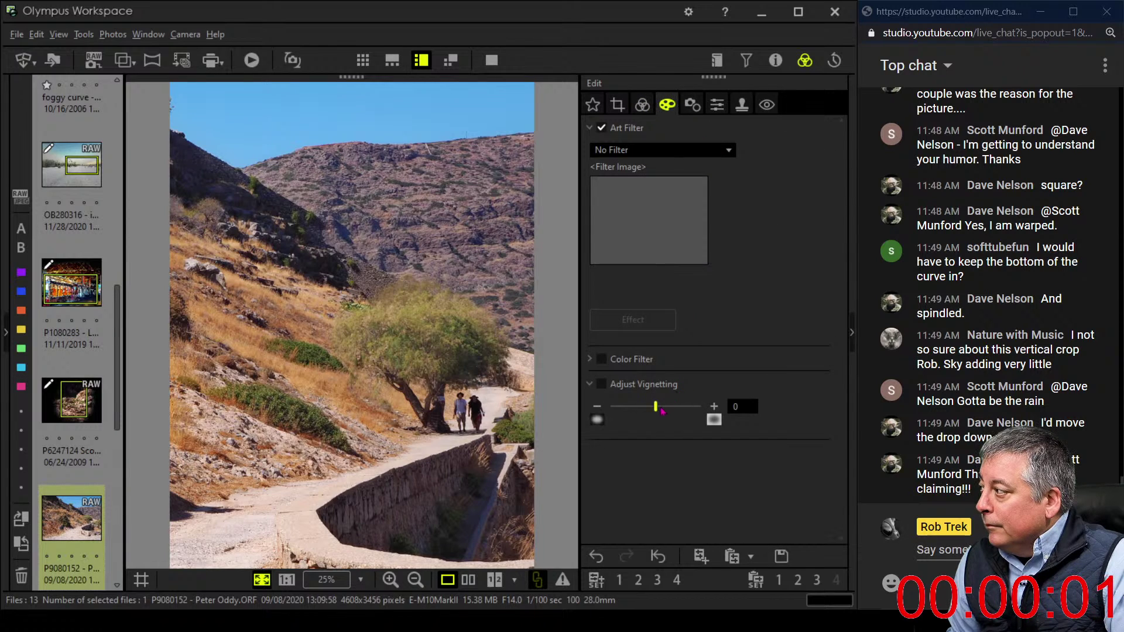
{"action": "left_click_drag", "start_coordinate": [655, 406], "coordinate": [640, 406]}
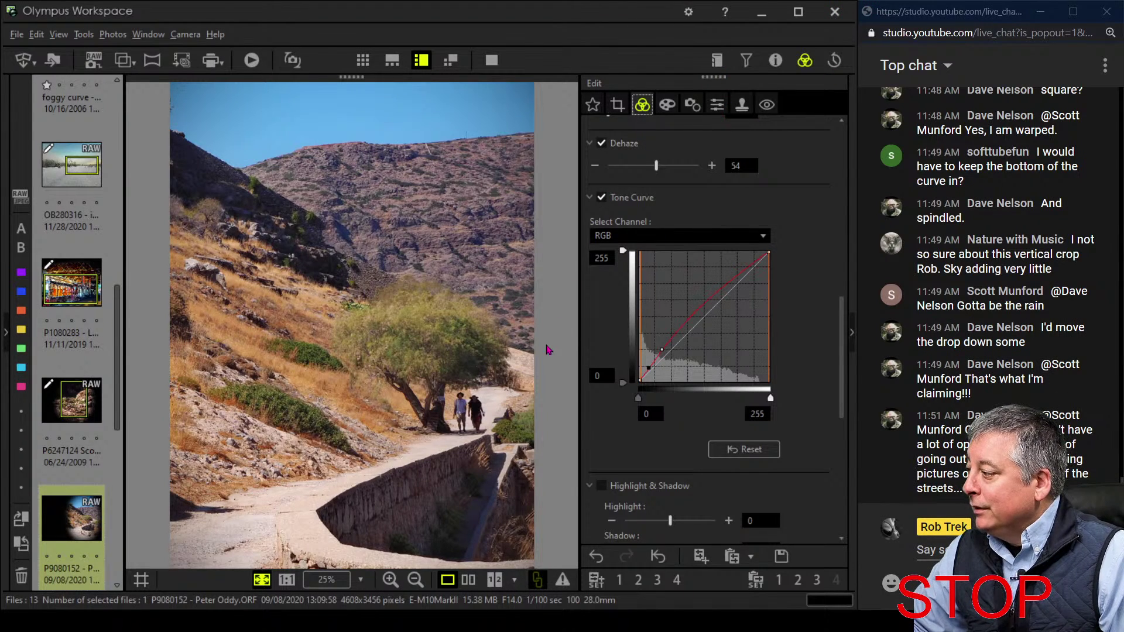
{"action": "left_click", "coordinate": [469, 579]}
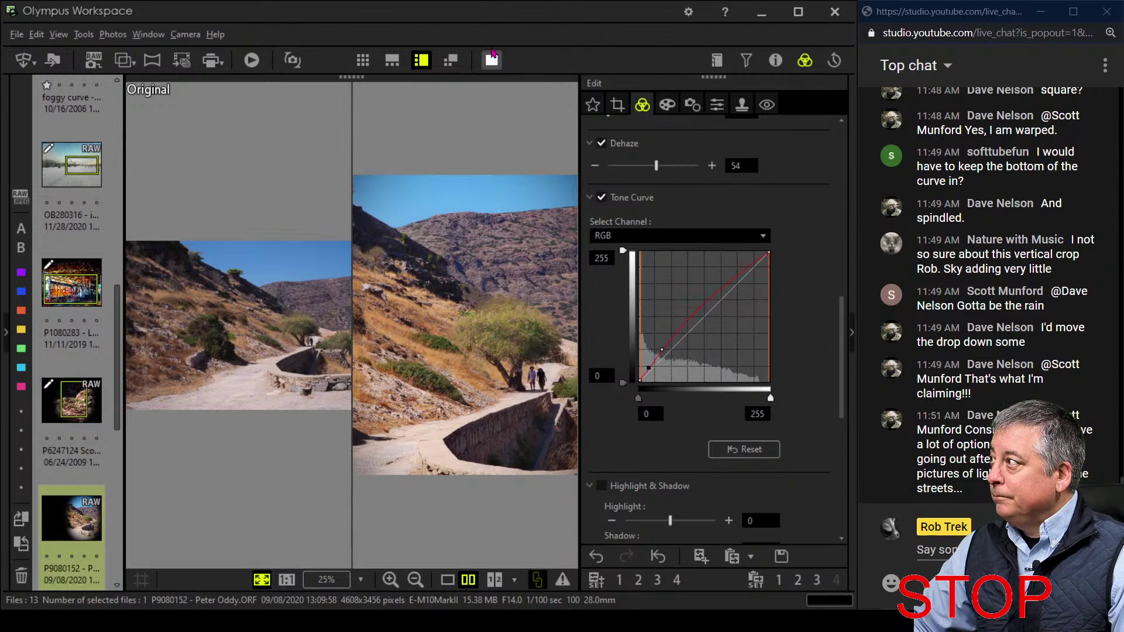
{"action": "left_click", "coordinate": [492, 59]}
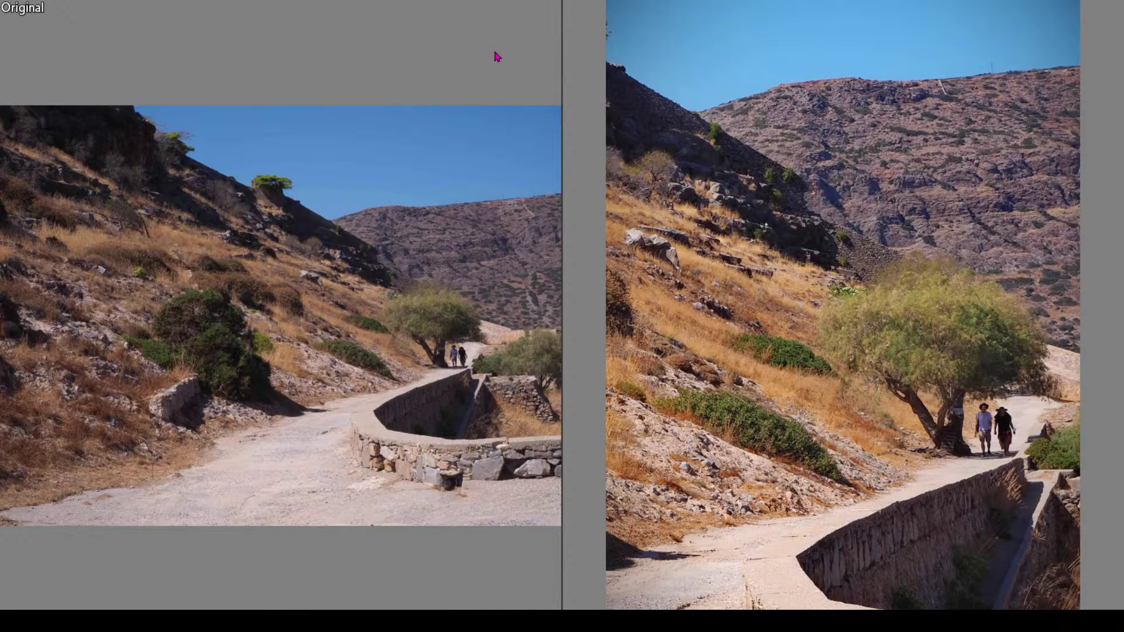
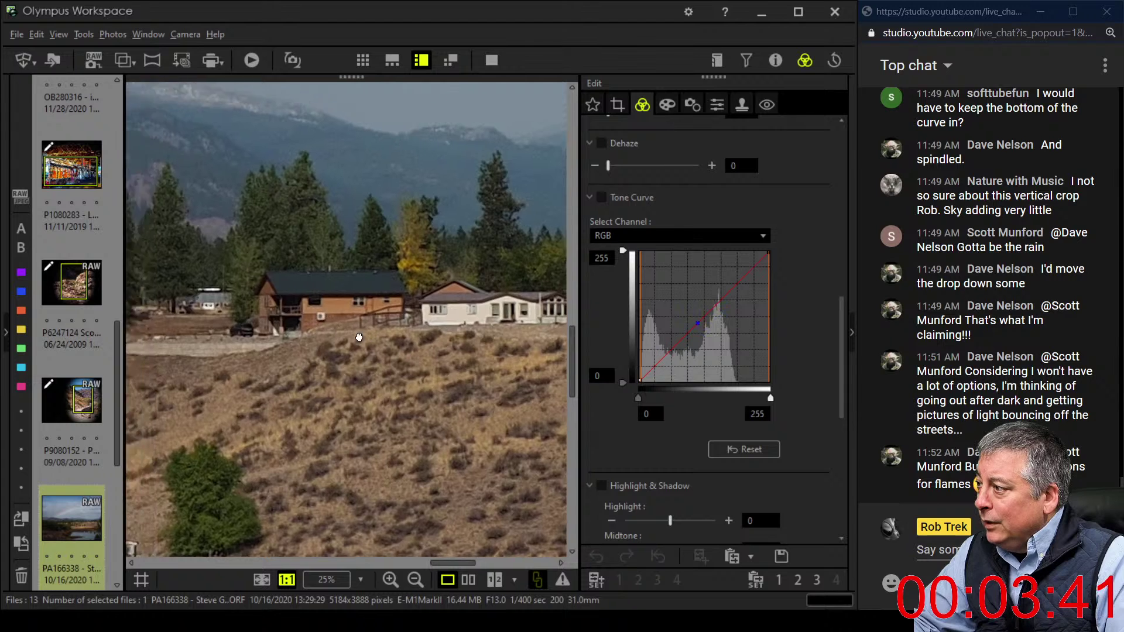
Examine the houses, trees and dry hillside of the PA166338 landscape photo at 1:1 size
{"action": "left_click_drag", "start_coordinate": [377, 347], "coordinate": [475, 358]}
{"action": "left_click_drag", "start_coordinate": [177, 349], "coordinate": [428, 344]}
{"action": "left_click_drag", "start_coordinate": [381, 433], "coordinate": [433, 332]}
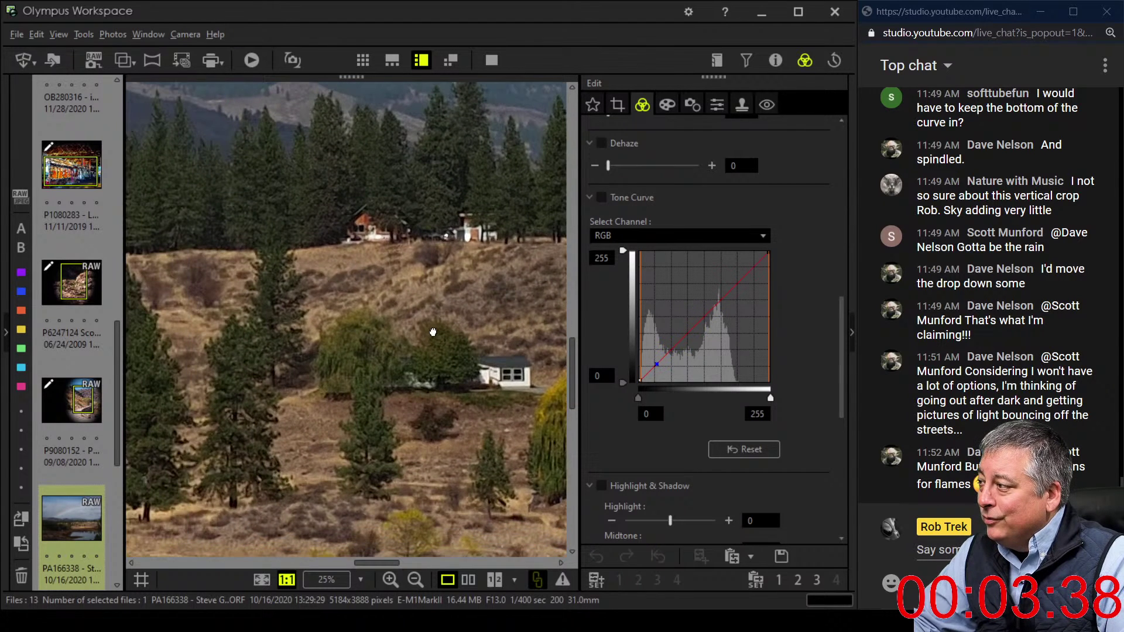
Examine the lake, its reflections and the shoreline of the rainbow landscape at 1:1 size and in the full view
{"action": "double_click", "coordinate": [329, 349]}
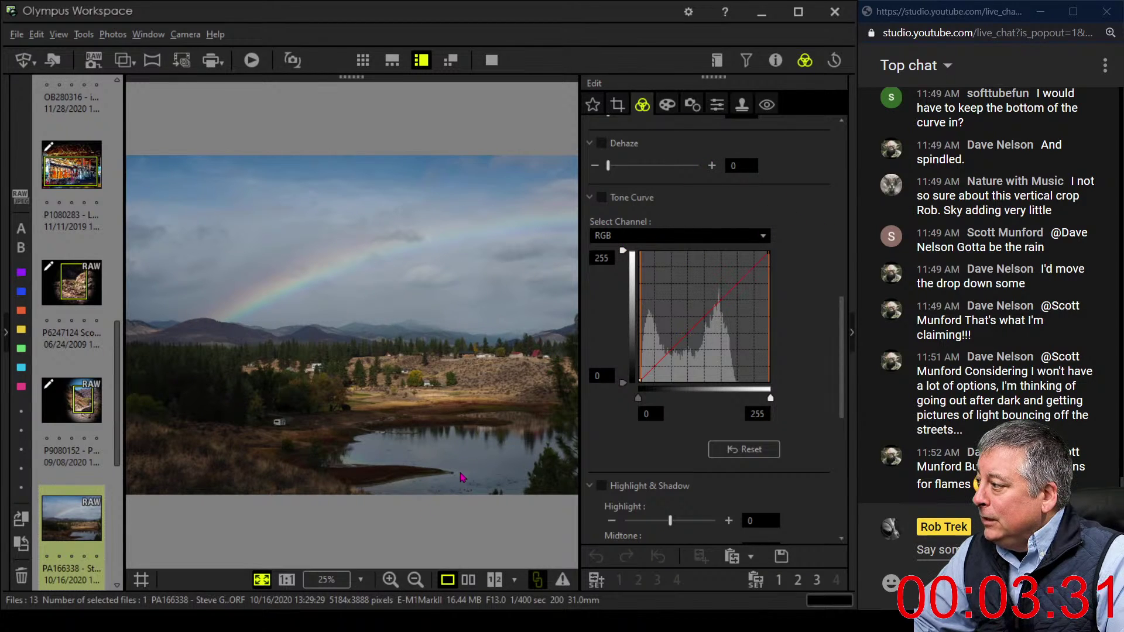
{"action": "left_click", "coordinate": [404, 481]}
{"action": "left_click_drag", "start_coordinate": [202, 302], "coordinate": [463, 377]}
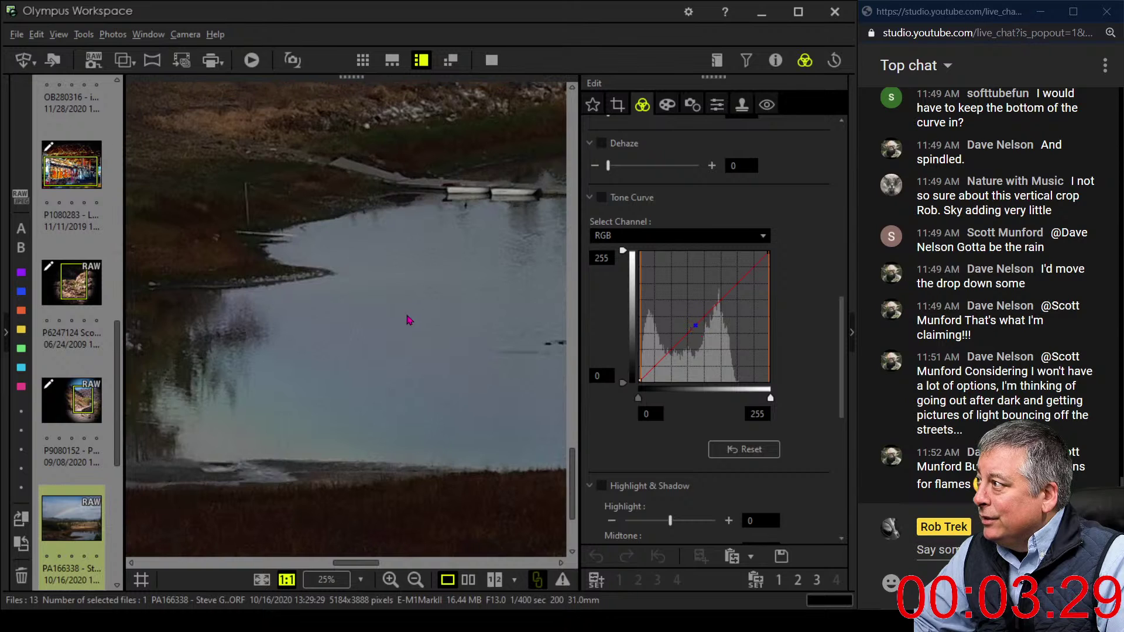
{"action": "left_click_drag", "start_coordinate": [454, 266], "coordinate": [486, 350]}
{"action": "left_click", "coordinate": [486, 350]}
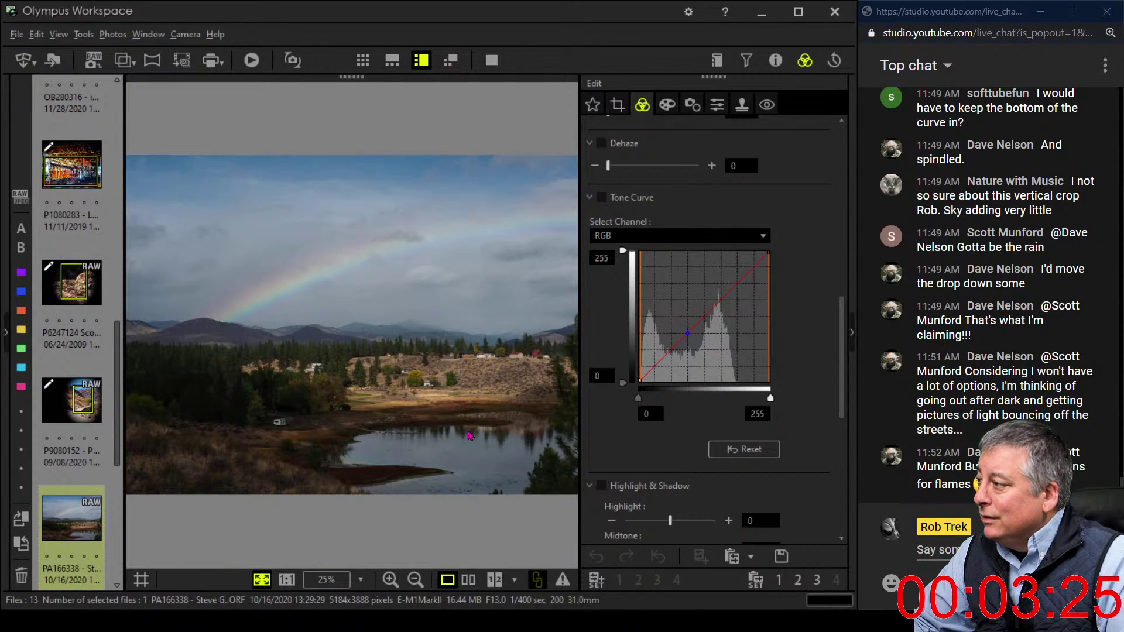
{"action": "left_click", "coordinate": [474, 455]}
{"action": "left_click", "coordinate": [475, 455]}
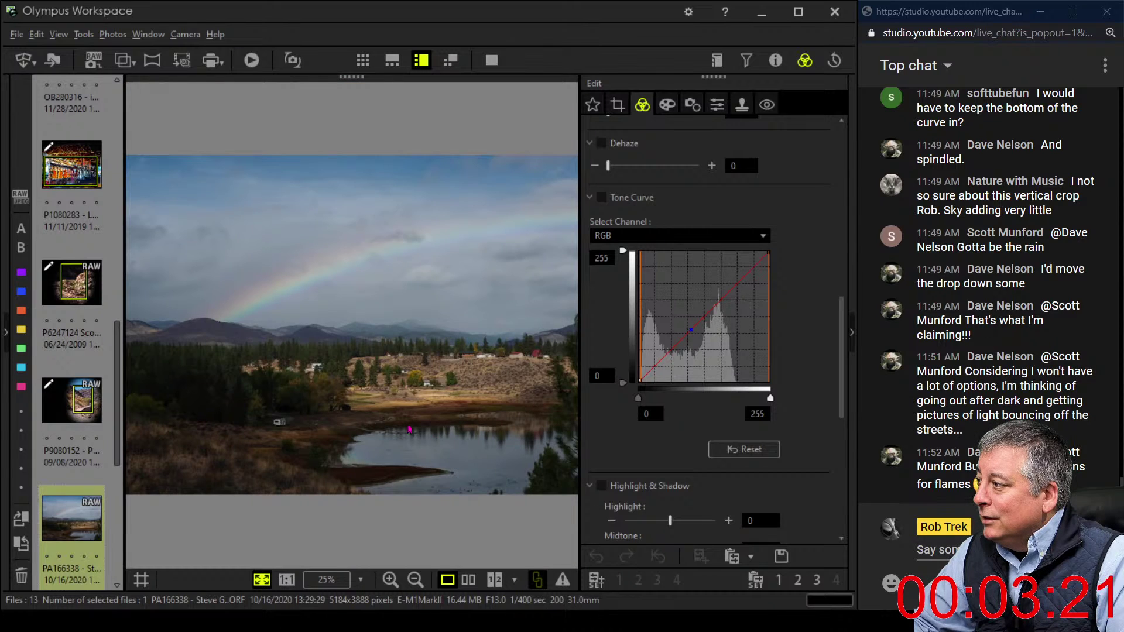
{"action": "left_click", "coordinate": [410, 430]}
{"action": "left_click_drag", "start_coordinate": [401, 446], "coordinate": [403, 404]}
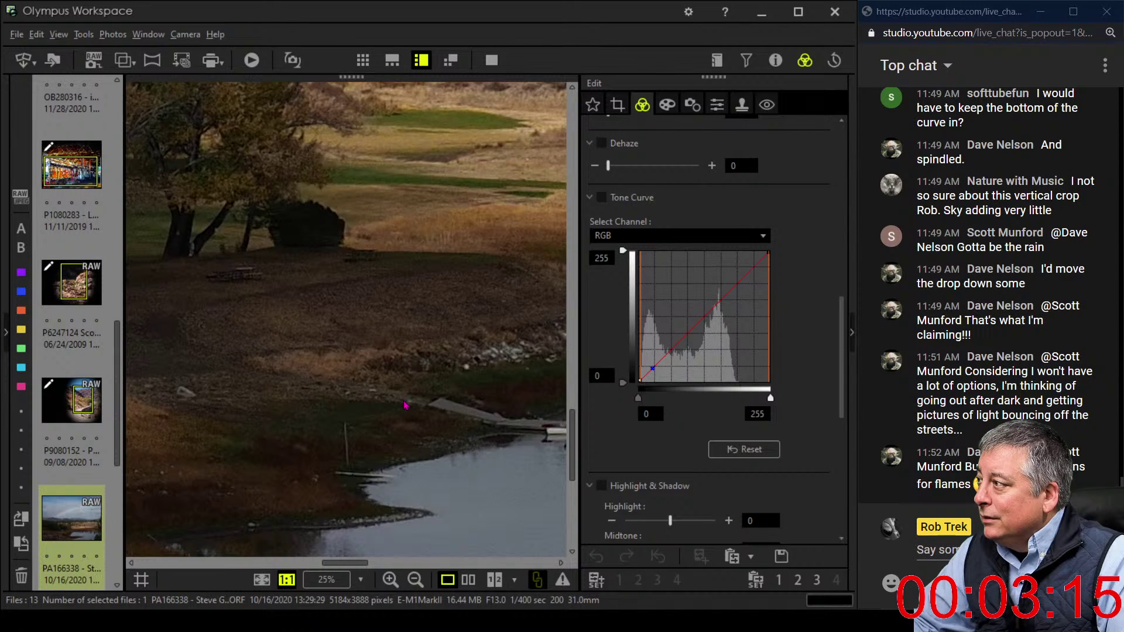
{"action": "left_click", "coordinate": [404, 405]}
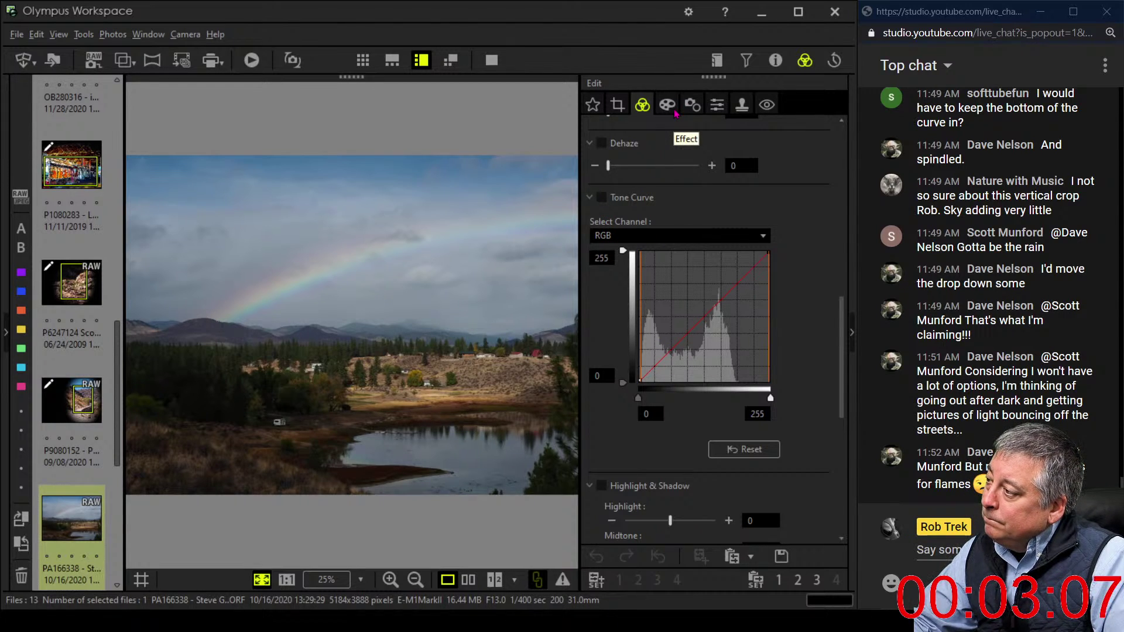
Set the landscape's gradation to AUTO and its picture mode to Vivid
{"action": "left_click_drag", "start_coordinate": [841, 316], "coordinate": [853, 509]}
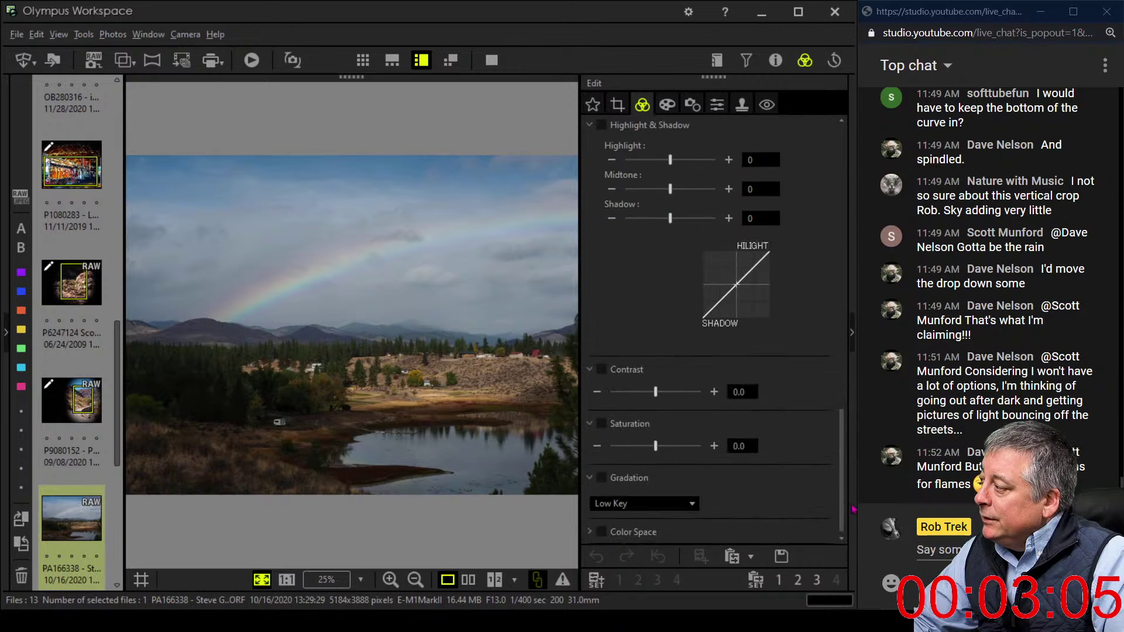
{"action": "left_click", "coordinate": [670, 504]}
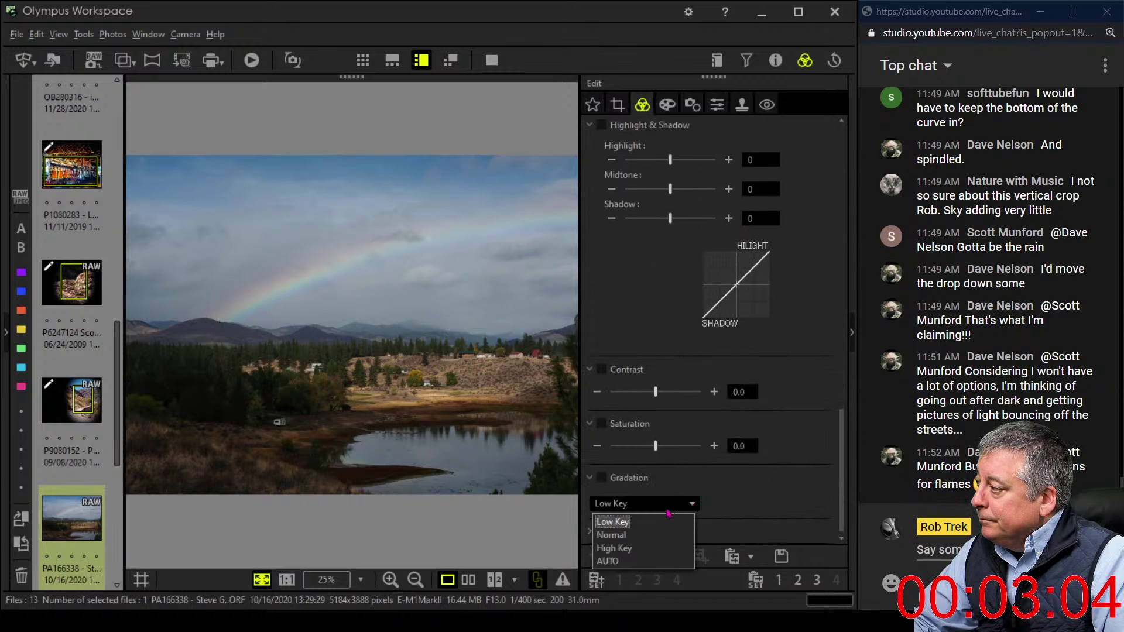
{"action": "left_click", "coordinate": [643, 557]}
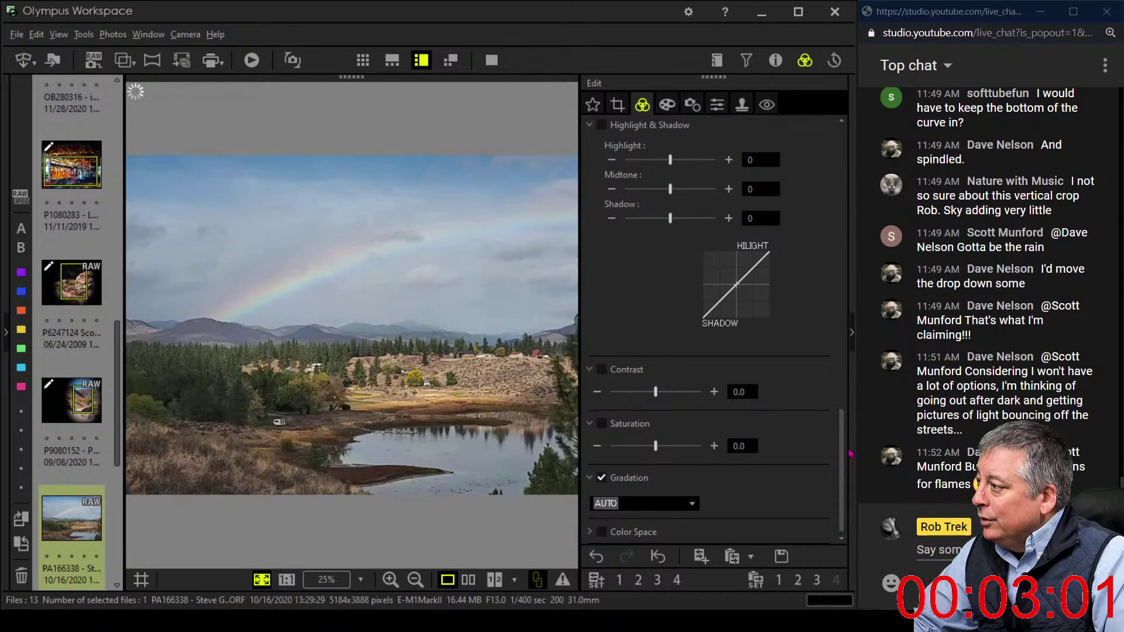
{"action": "left_click_drag", "start_coordinate": [844, 430], "coordinate": [826, 213]}
{"action": "left_click", "coordinate": [688, 272]}
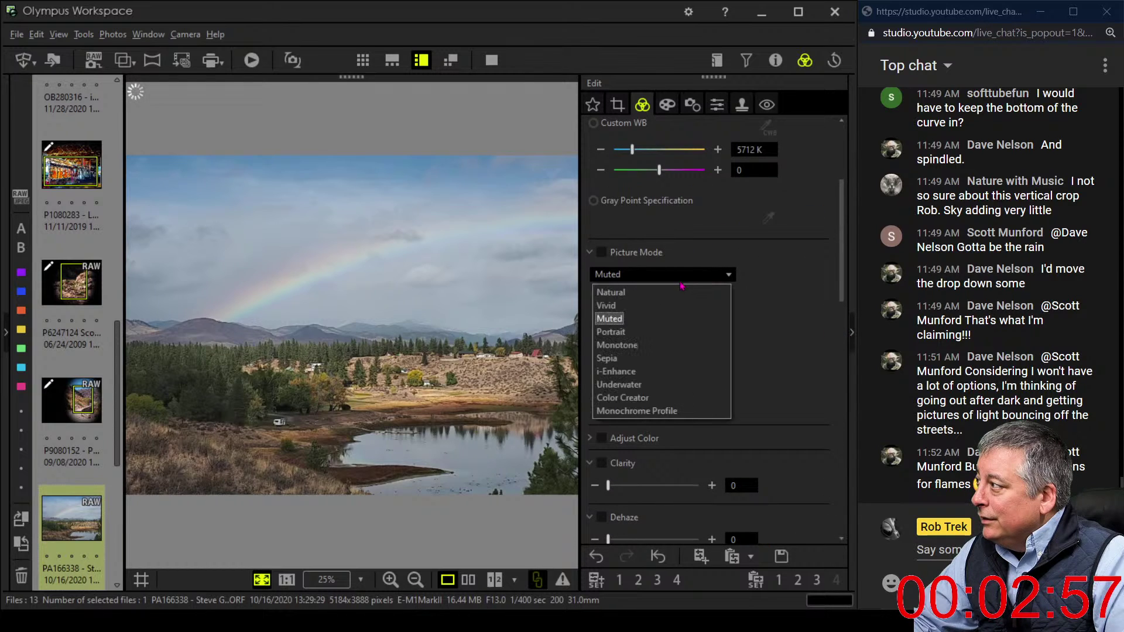
{"action": "left_click", "coordinate": [670, 305]}
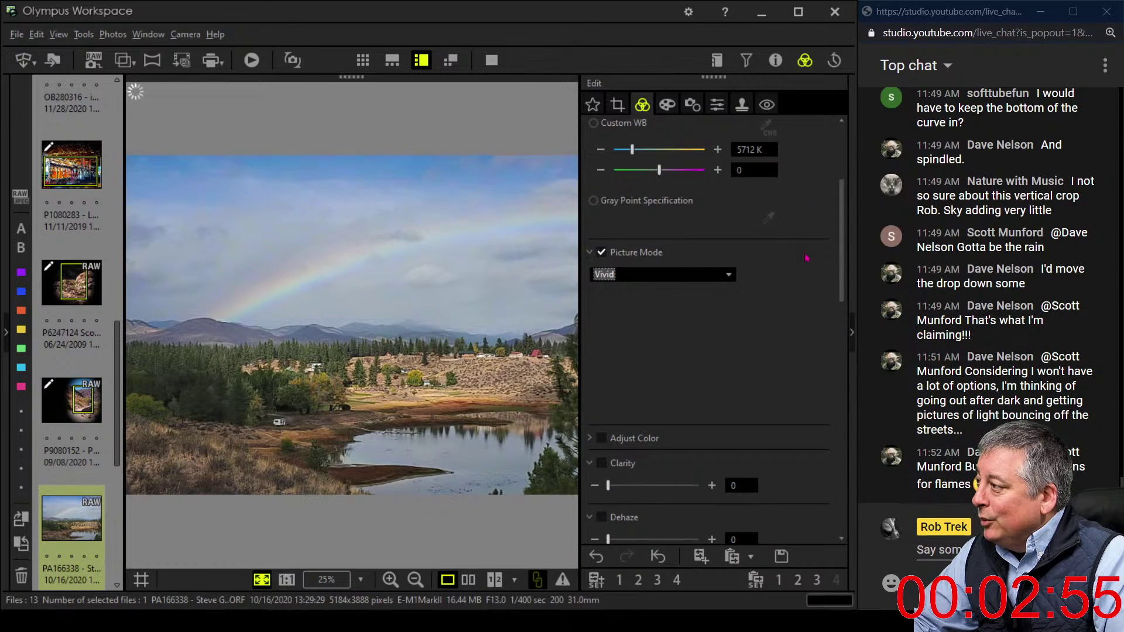
Raise the landscape's sharpness slightly above its default
{"action": "left_click", "coordinate": [716, 104]}
{"action": "left_click", "coordinate": [667, 156]}
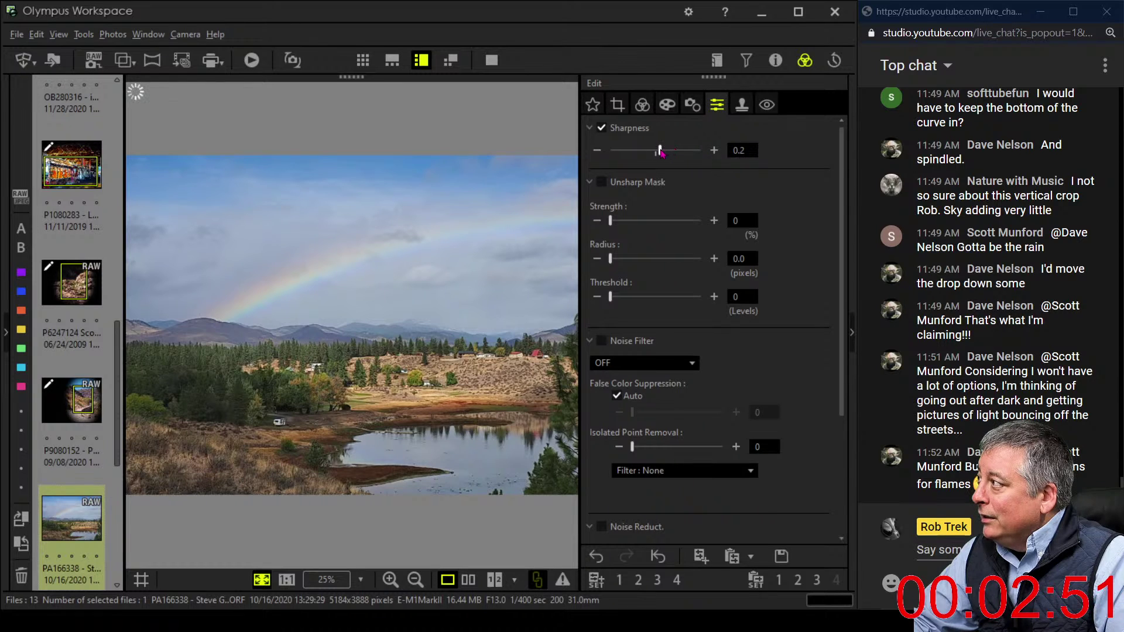
{"action": "left_click_drag", "start_coordinate": [724, 156], "coordinate": [740, 151]}
Crop the rainbow landscape to a 16:9 aspect ratio at full width
{"action": "left_click", "coordinate": [668, 109]}
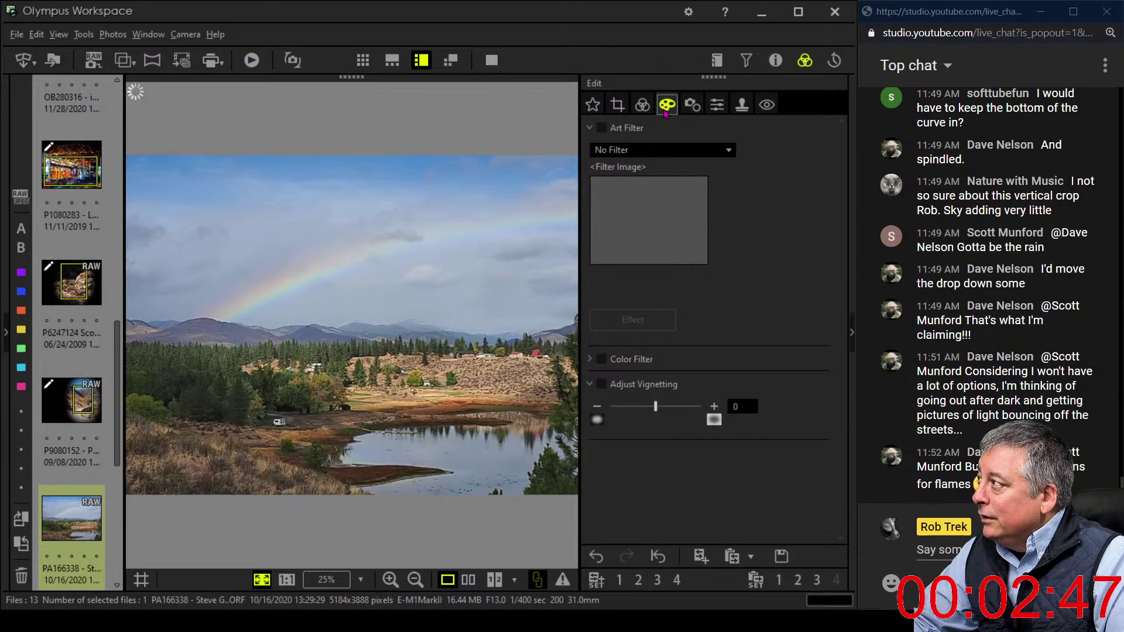
{"action": "left_click", "coordinate": [643, 108]}
{"action": "left_click_drag", "start_coordinate": [842, 293], "coordinate": [838, 230]}
{"action": "left_click", "coordinate": [624, 107]}
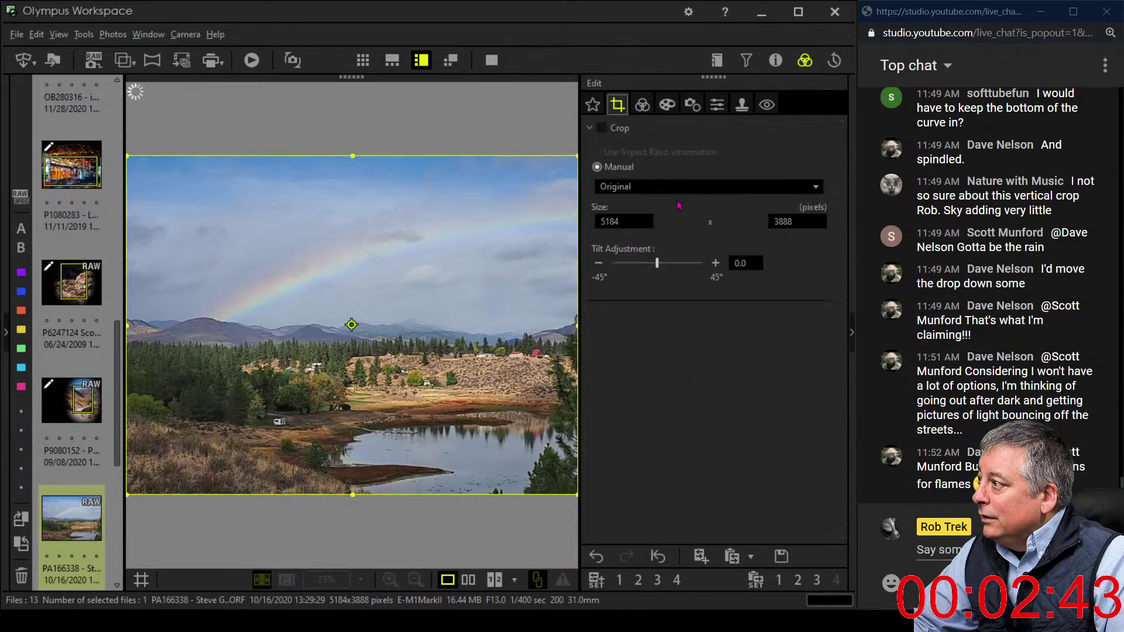
{"action": "left_click", "coordinate": [673, 186]}
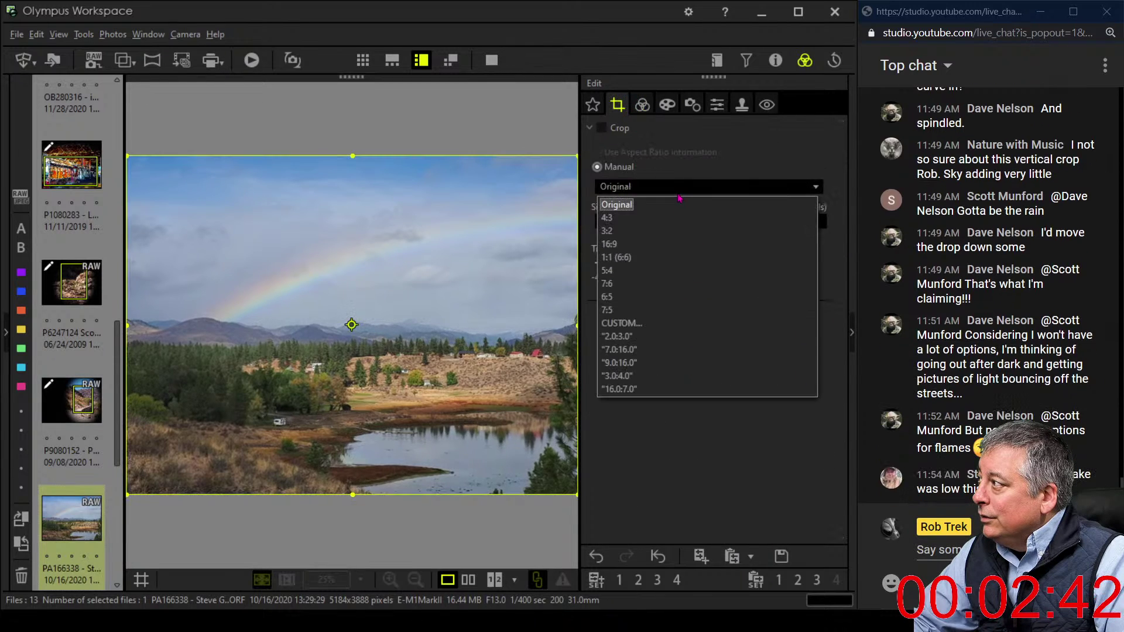
{"action": "left_click", "coordinate": [670, 243]}
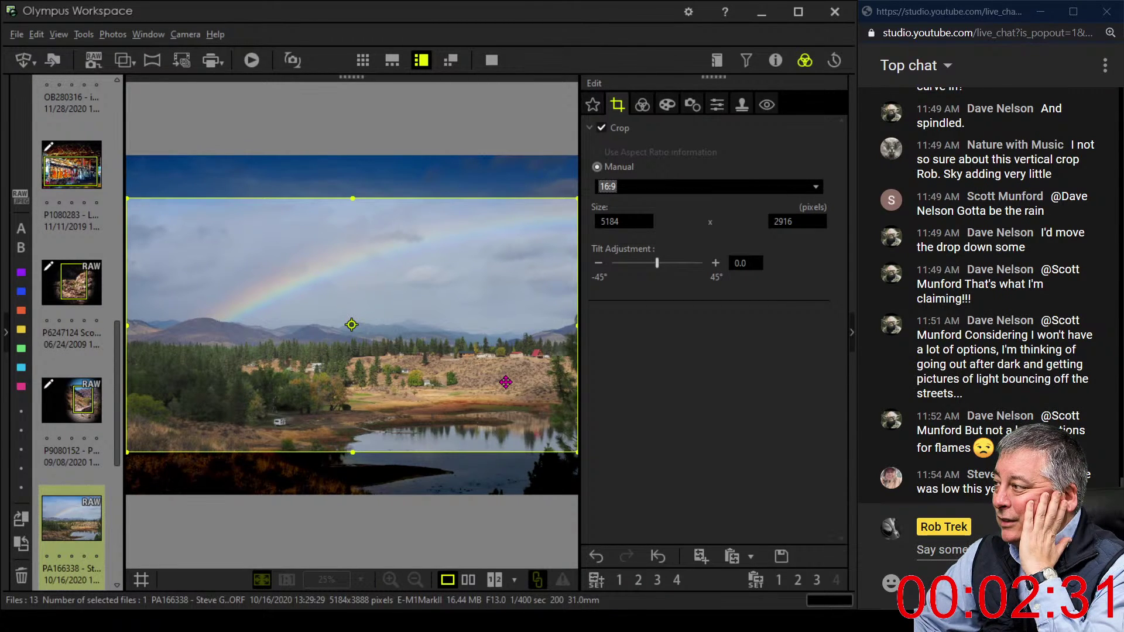
Preview the 16:9 crop, and shift its frame down slightly to include more of the lake and less sky
{"action": "left_click", "coordinate": [641, 105]}
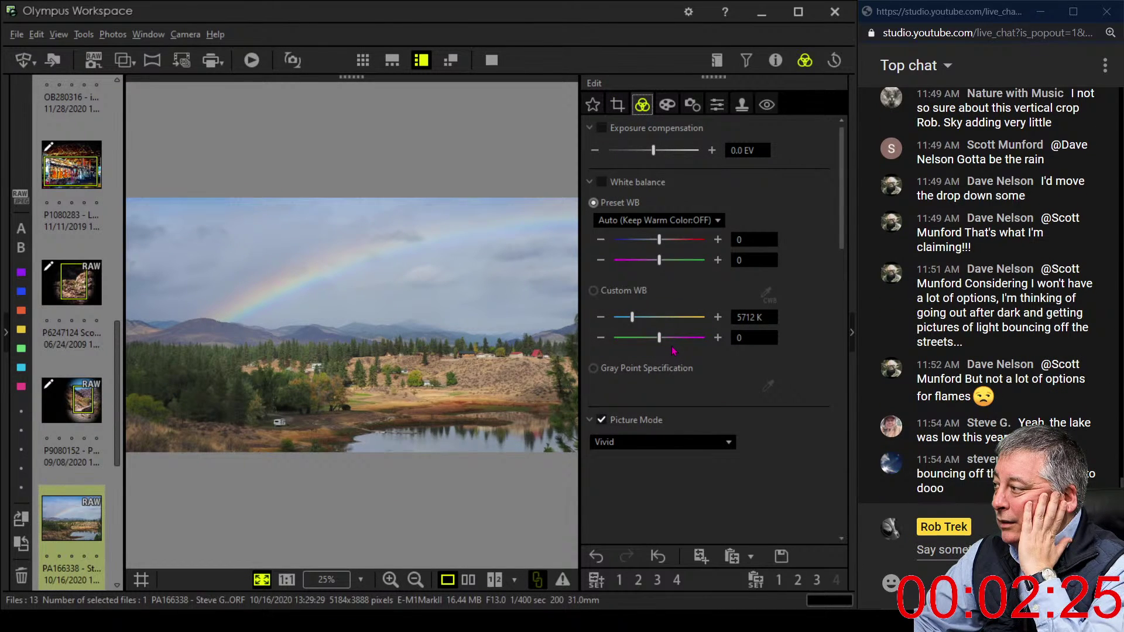
{"action": "left_click", "coordinate": [618, 105]}
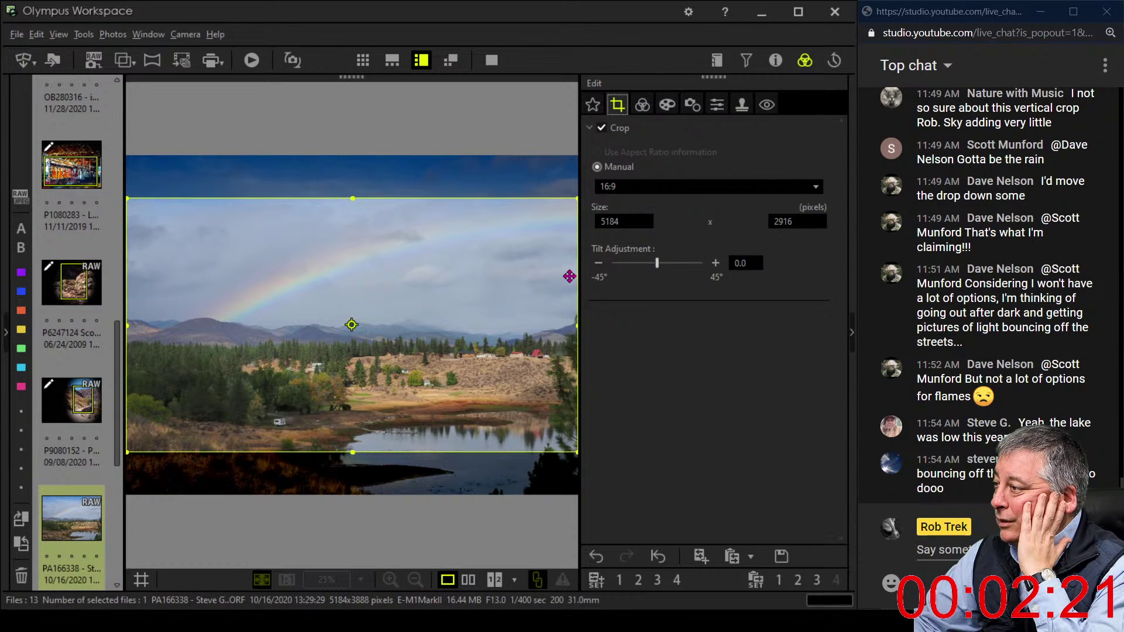
{"action": "left_click", "coordinate": [642, 106]}
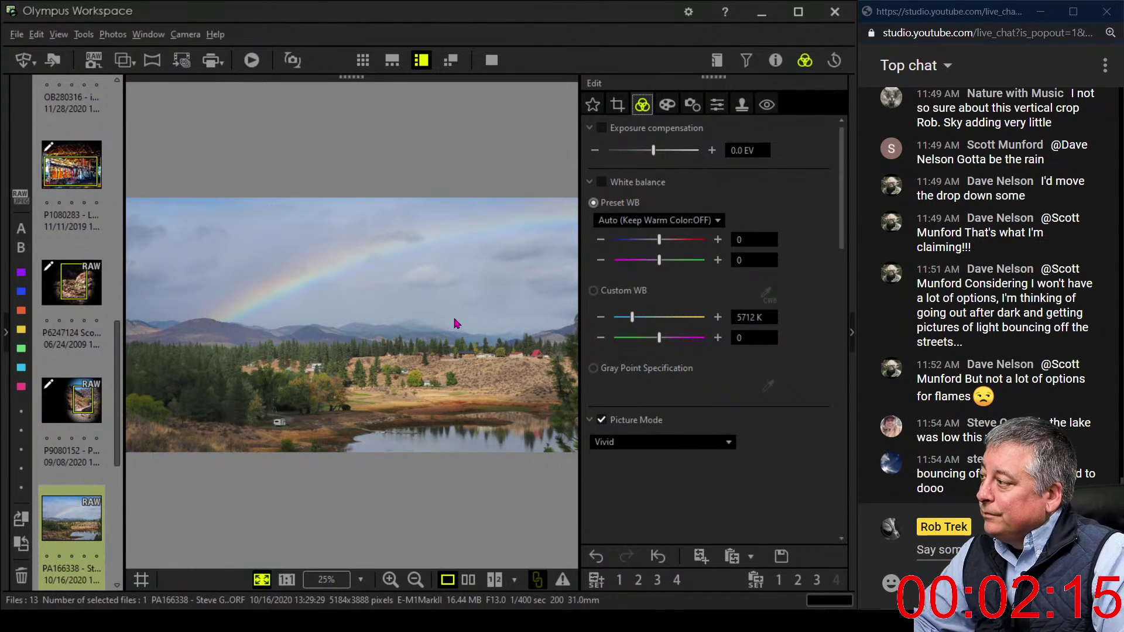
{"action": "key", "text": "c"}
{"action": "mouse_move", "coordinate": [421, 355]}
{"action": "left_mouse_down"}
{"action": "mouse_move", "coordinate": [401, 399]}
{"action": "mouse_move", "coordinate": [409, 370]}
{"action": "left_mouse_up"}
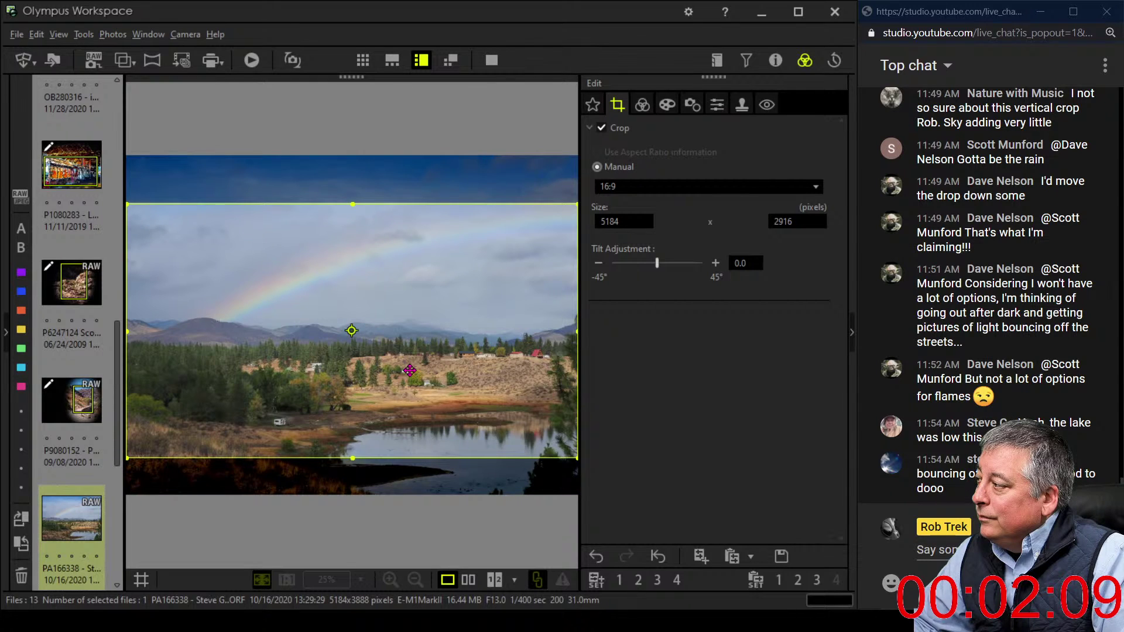
{"action": "left_click_drag", "start_coordinate": [409, 370], "coordinate": [407, 375]}
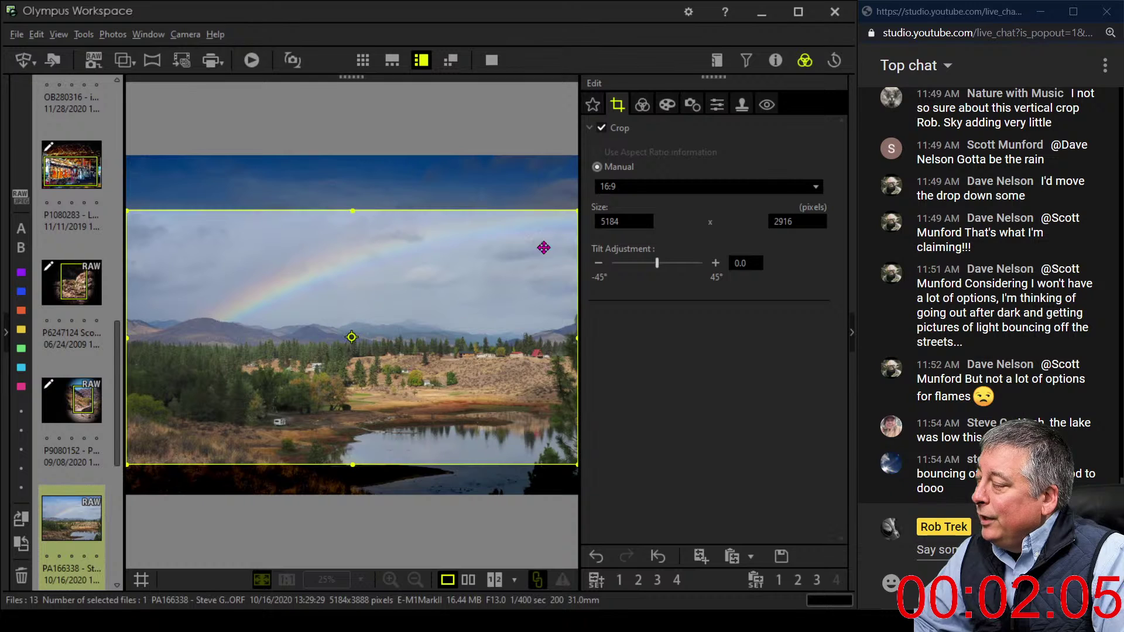
Apply Dehaze with a value of 77 and Clarity with a value of 16 to the cropped landscape
{"action": "left_click", "coordinate": [642, 104]}
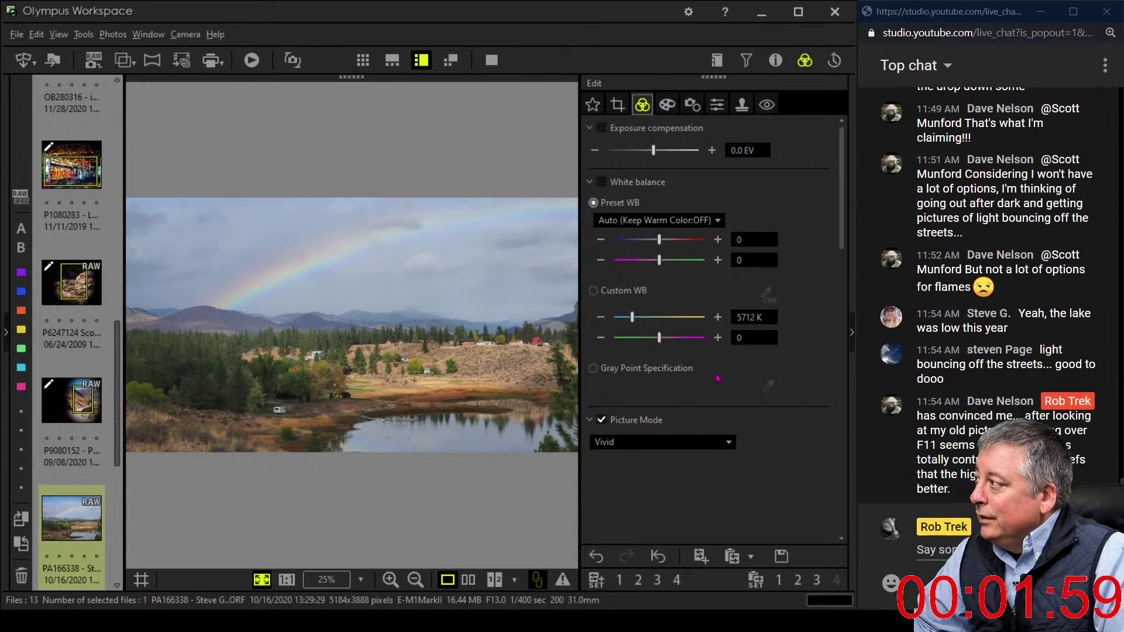
{"action": "scroll", "coordinate": [719, 374], "scroll_direction": "down", "scroll_amount": 3}
{"action": "scroll", "coordinate": [719, 374], "scroll_direction": "down", "scroll_amount": 6}
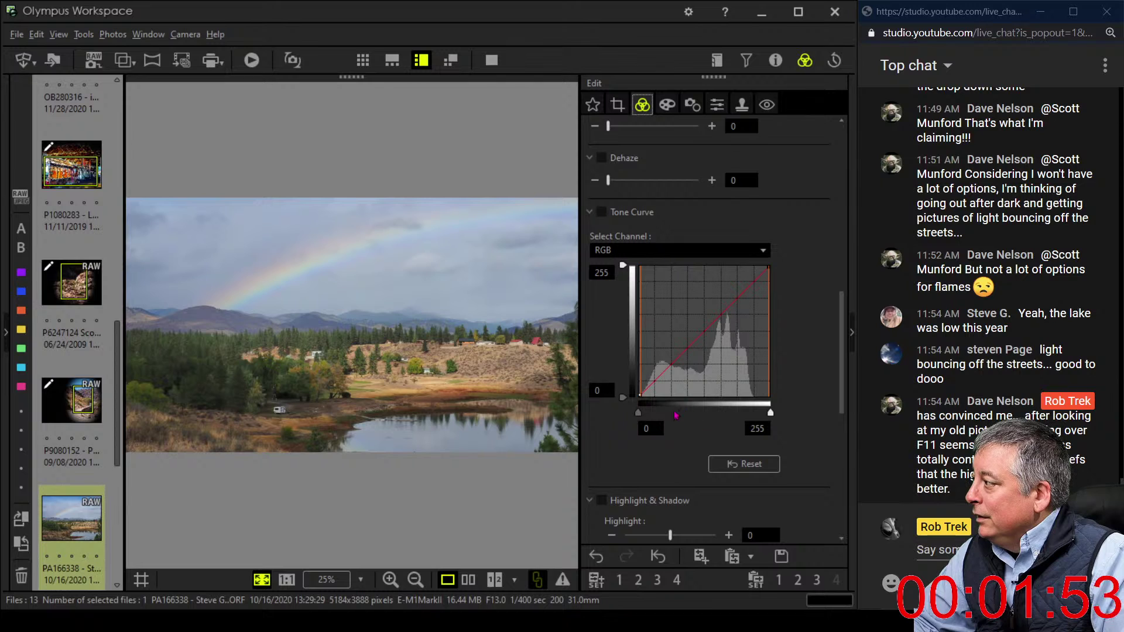
{"action": "left_click_drag", "start_coordinate": [612, 185], "coordinate": [682, 188]}
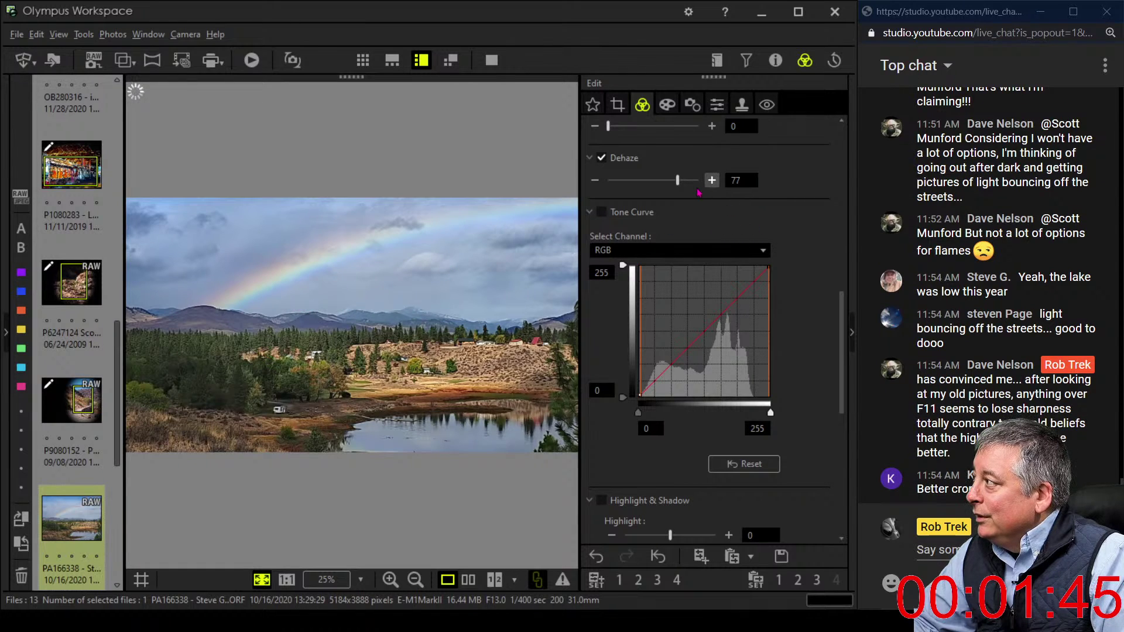
{"action": "scroll", "coordinate": [739, 328], "scroll_direction": "up", "scroll_amount": 3}
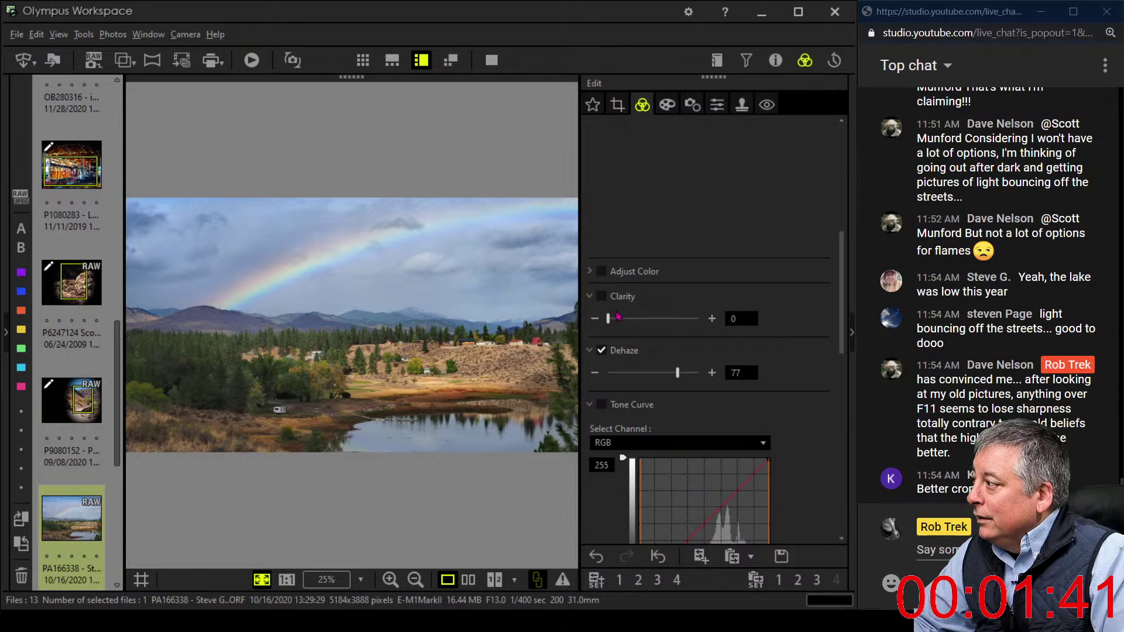
{"action": "left_click_drag", "start_coordinate": [612, 319], "coordinate": [618, 323]}
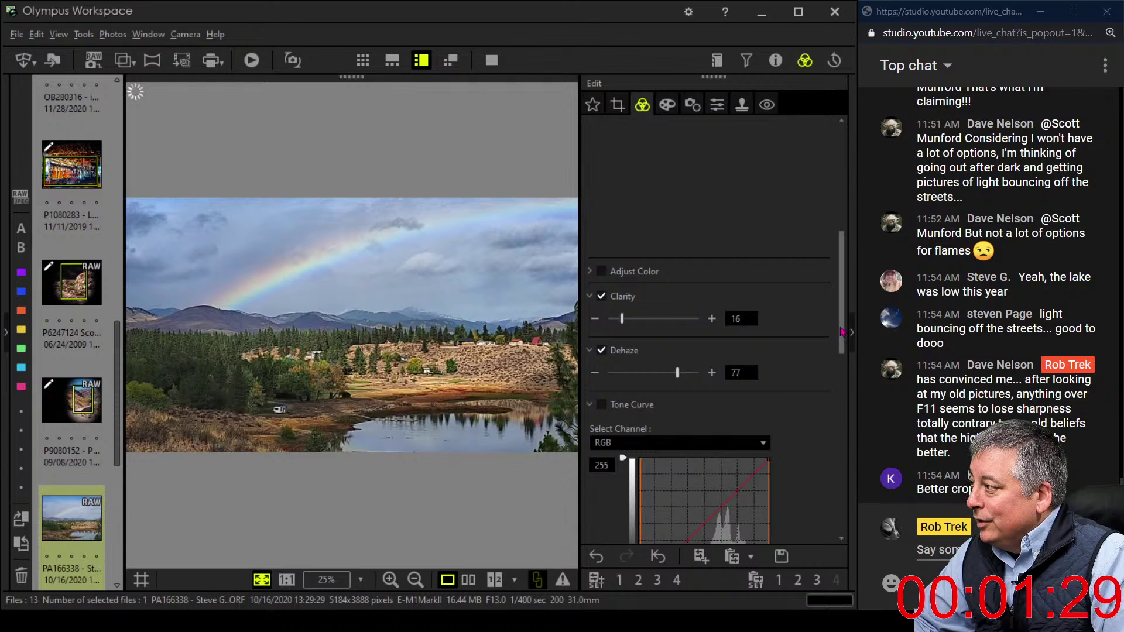
Set a custom white balance with a colour temperature of 5500 K
{"action": "left_click_drag", "start_coordinate": [839, 335], "coordinate": [852, 224]}
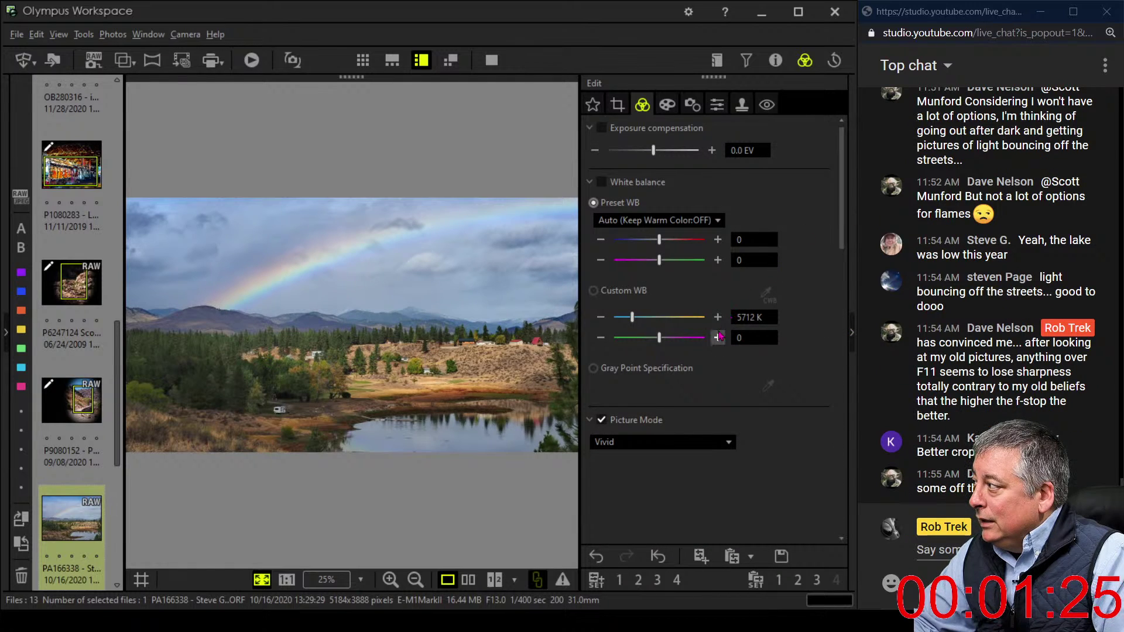
{"action": "double_click", "coordinate": [755, 317]}
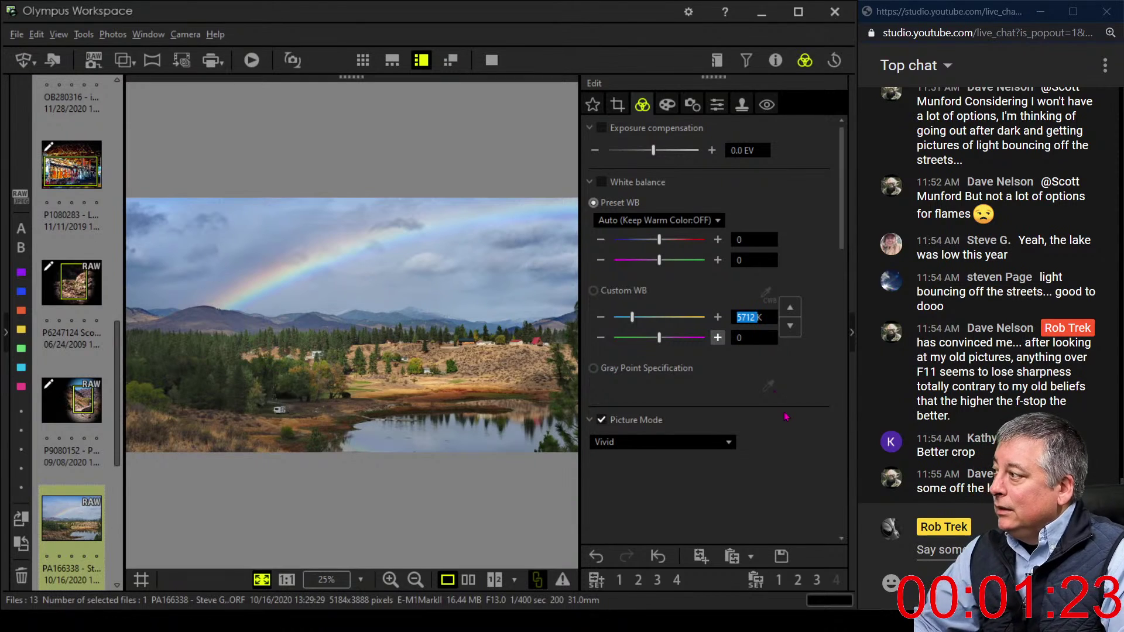
{"action": "type", "text": "5500"}
{"action": "key", "text": "Return"}
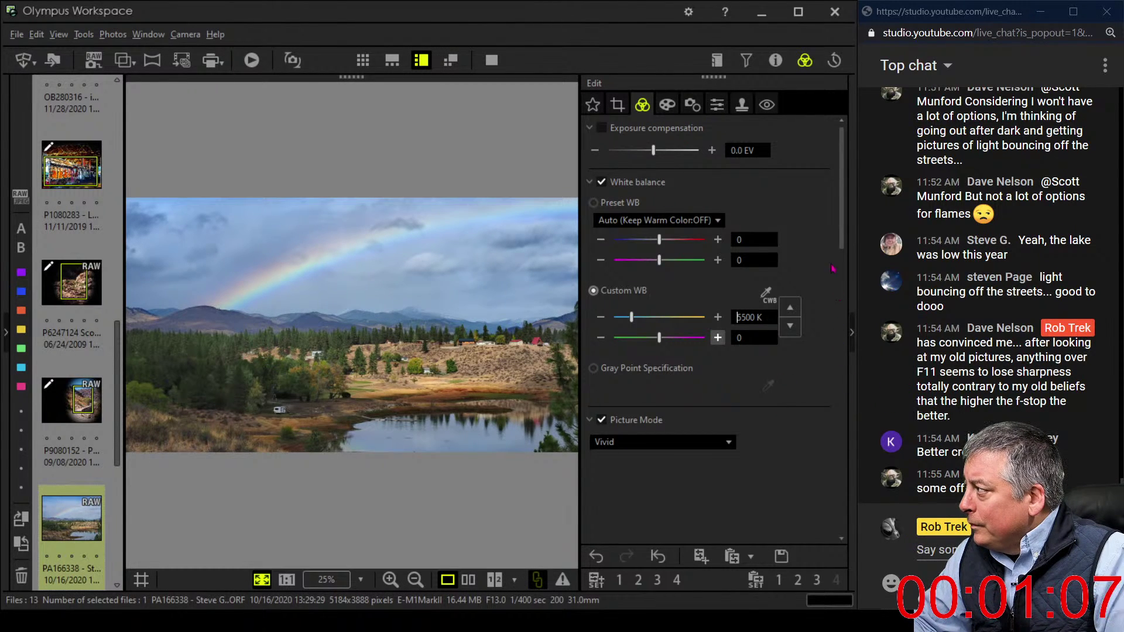
Reduce blue in the shadows with the B tone curve, anchoring a point in the highlights and pulling the dark end down
{"action": "left_click_drag", "start_coordinate": [840, 220], "coordinate": [841, 356]}
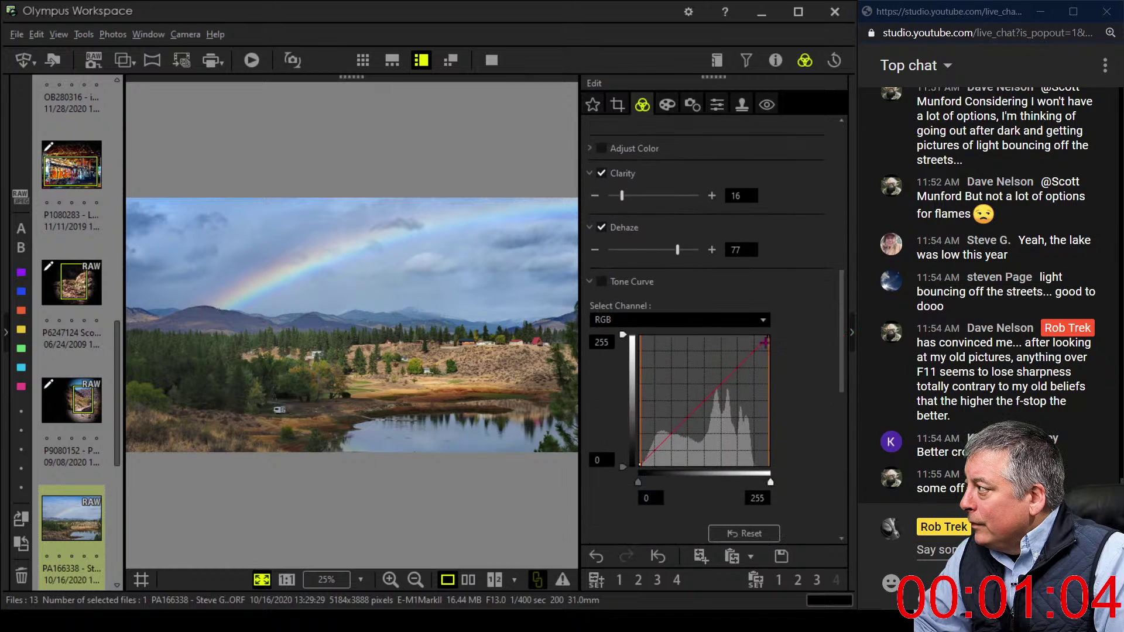
{"action": "left_click", "coordinate": [719, 321]}
{"action": "left_click", "coordinate": [710, 378]}
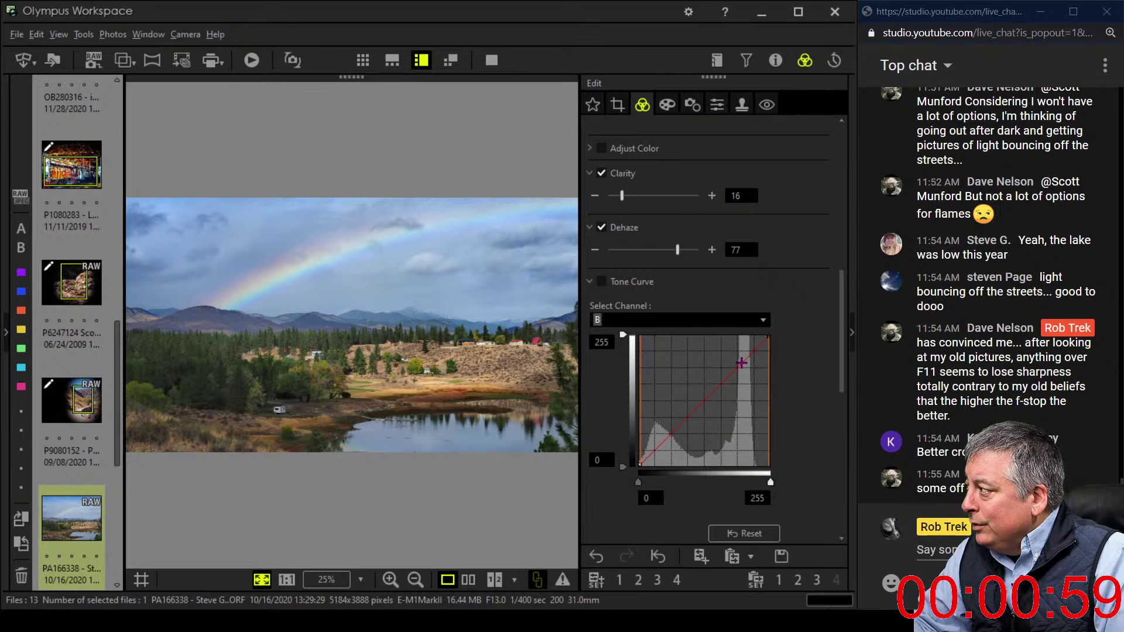
{"action": "mouse_move", "coordinate": [741, 366]}
{"action": "left_mouse_down"}
{"action": "mouse_move", "coordinate": [749, 376]}
{"action": "mouse_move", "coordinate": [743, 347]}
{"action": "mouse_move", "coordinate": [747, 364]}
{"action": "left_mouse_up"}
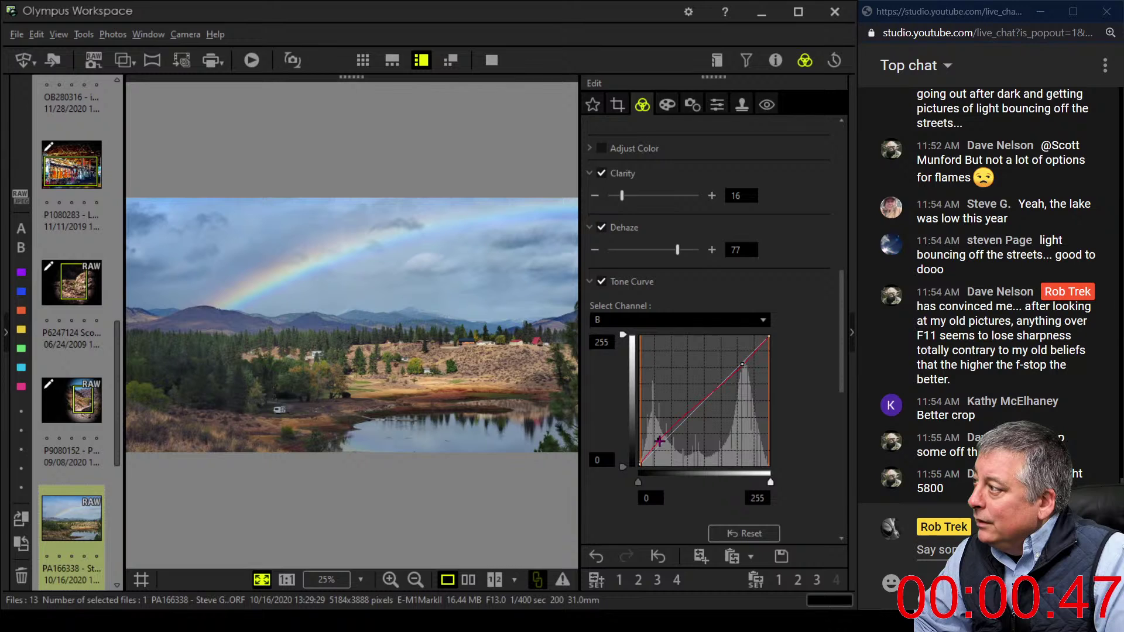
{"action": "left_click_drag", "start_coordinate": [659, 441], "coordinate": [651, 458]}
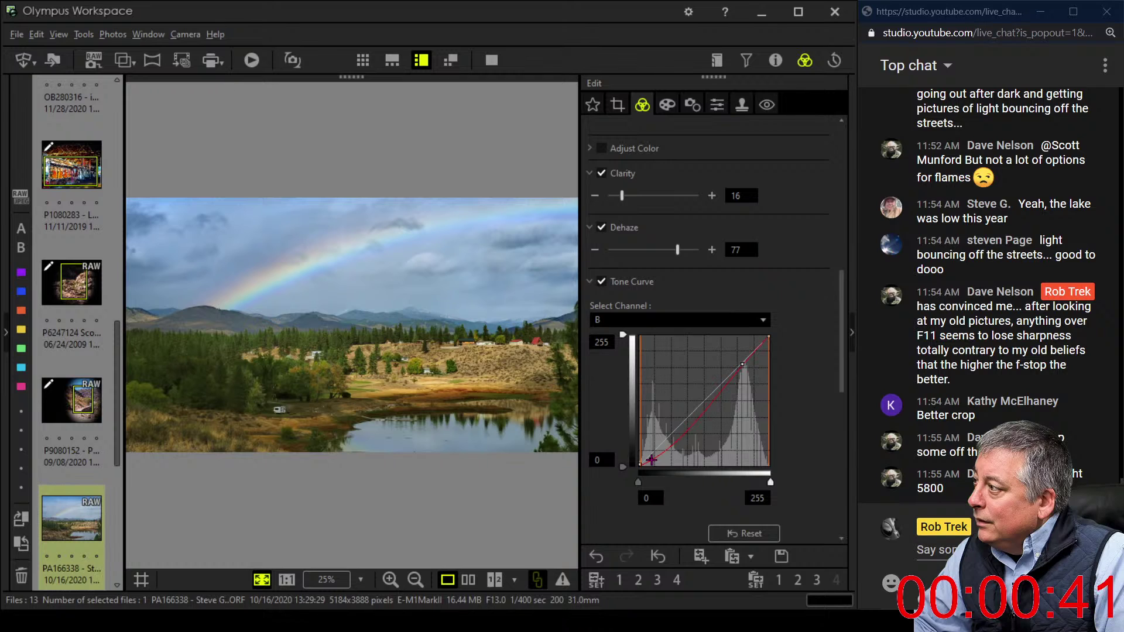
Raise red in the shadows with the R tone curve, anchoring a midtone point and lifting the dark end
{"action": "left_click", "coordinate": [717, 322]}
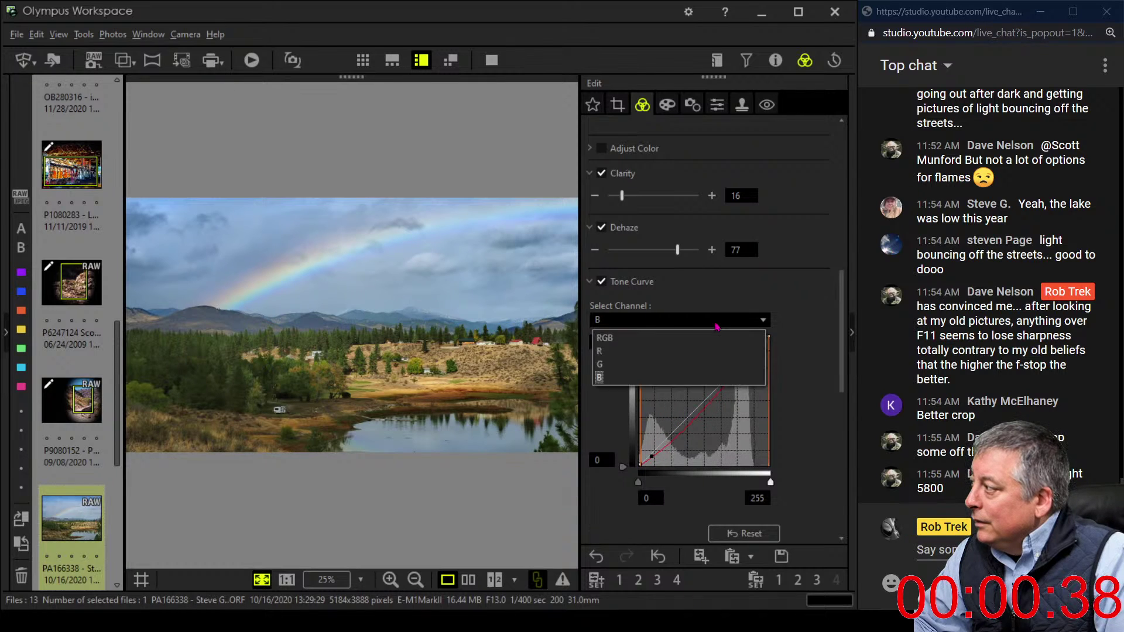
{"action": "left_click", "coordinate": [701, 352]}
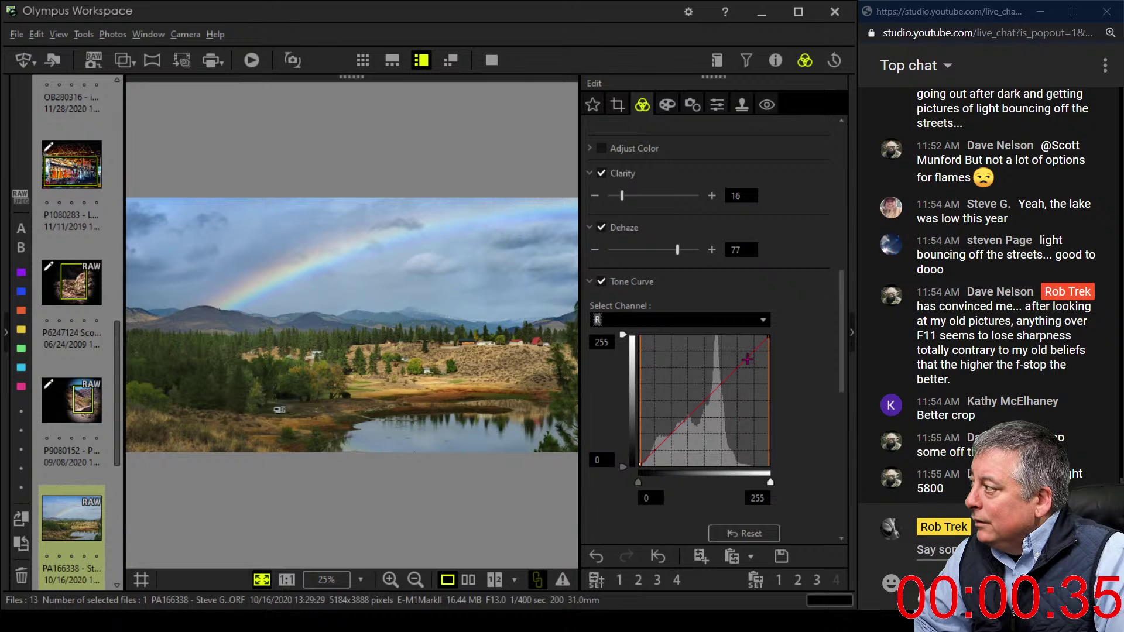
{"action": "left_click_drag", "start_coordinate": [743, 359], "coordinate": [717, 390]}
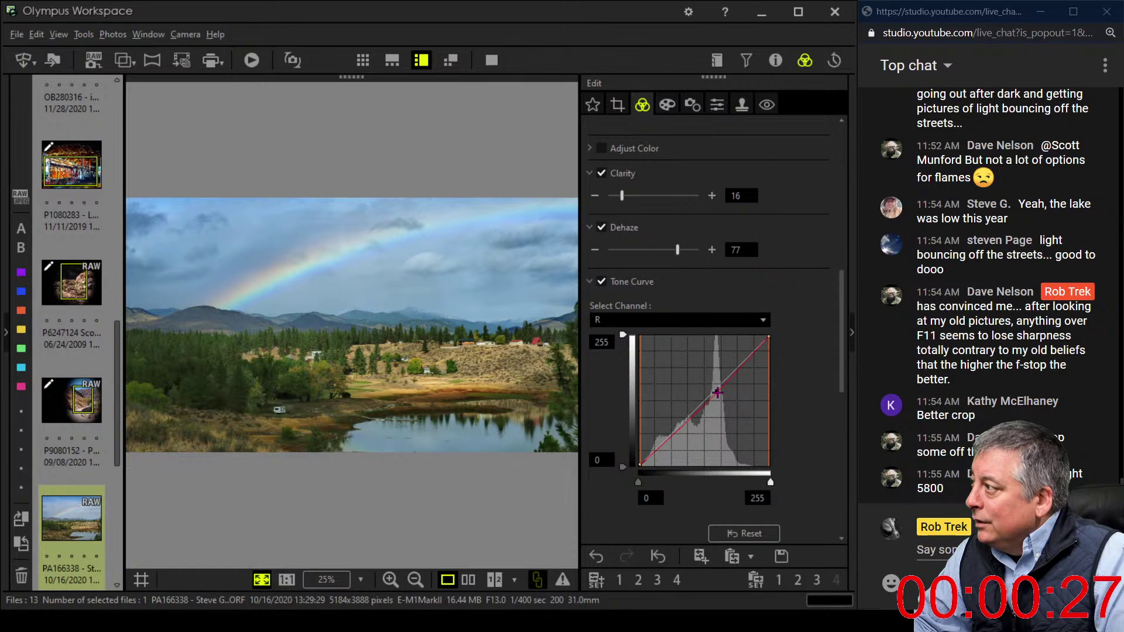
{"action": "left_click_drag", "start_coordinate": [719, 391], "coordinate": [715, 386]}
{"action": "left_click_drag", "start_coordinate": [657, 446], "coordinate": [642, 461]}
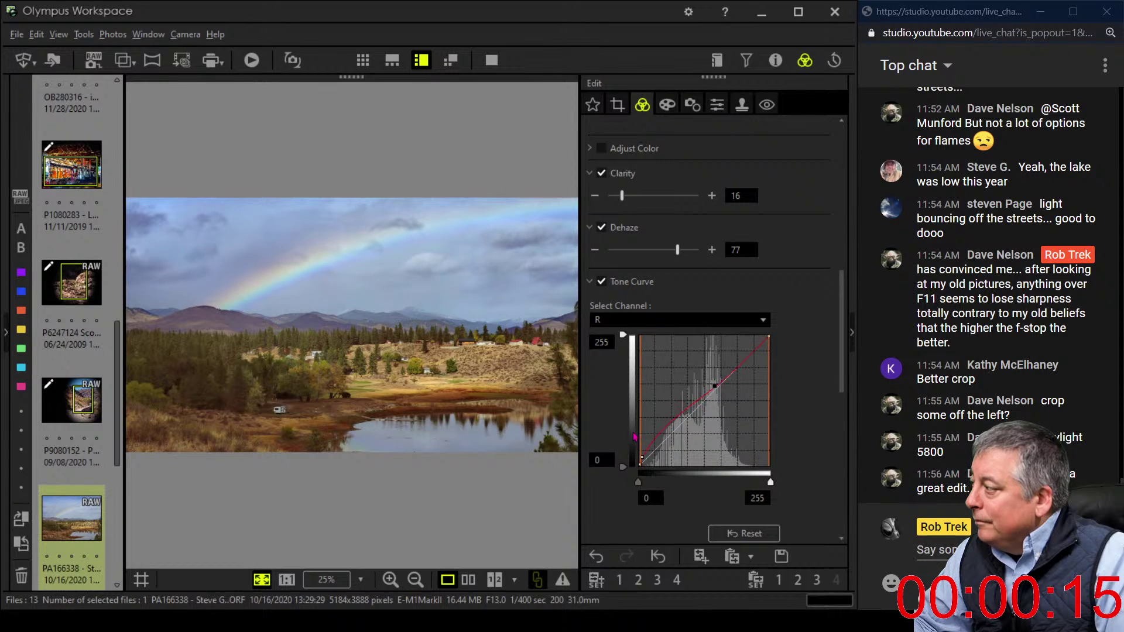
{"action": "left_click", "coordinate": [642, 451]}
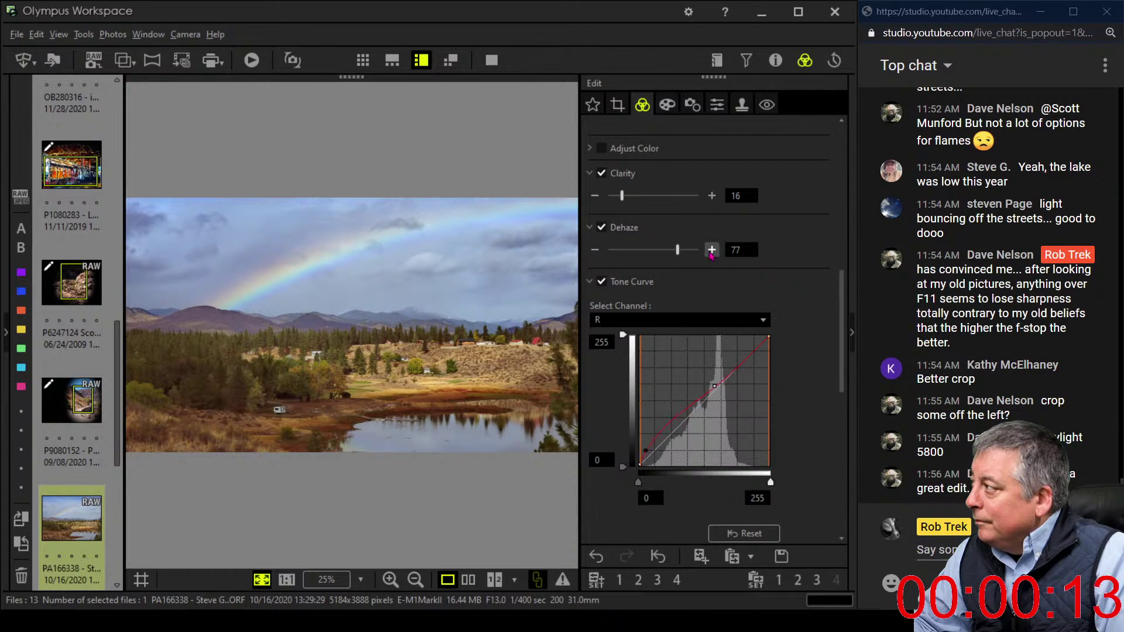
Set Dehaze to 100, and reduce the red shadow lift by moving the R curve's dark point closer to the diagonal
{"action": "left_click_drag", "start_coordinate": [679, 251], "coordinate": [720, 257]}
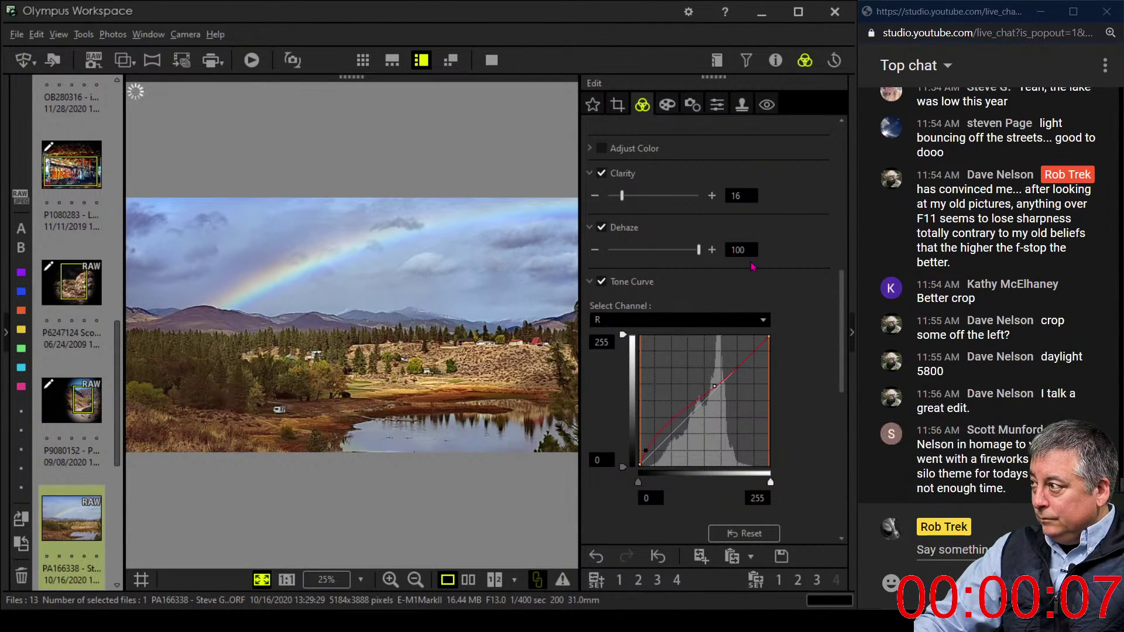
{"action": "scroll", "coordinate": [796, 315], "scroll_direction": "up", "scroll_amount": 5}
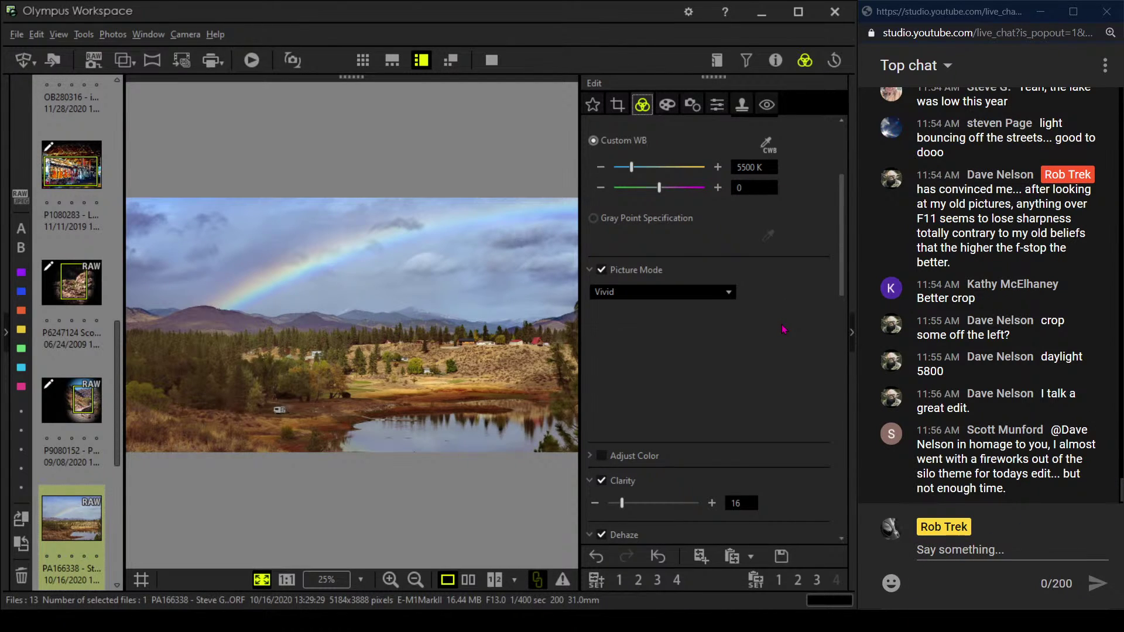
{"action": "scroll", "coordinate": [591, 406], "scroll_direction": "down", "scroll_amount": 8}
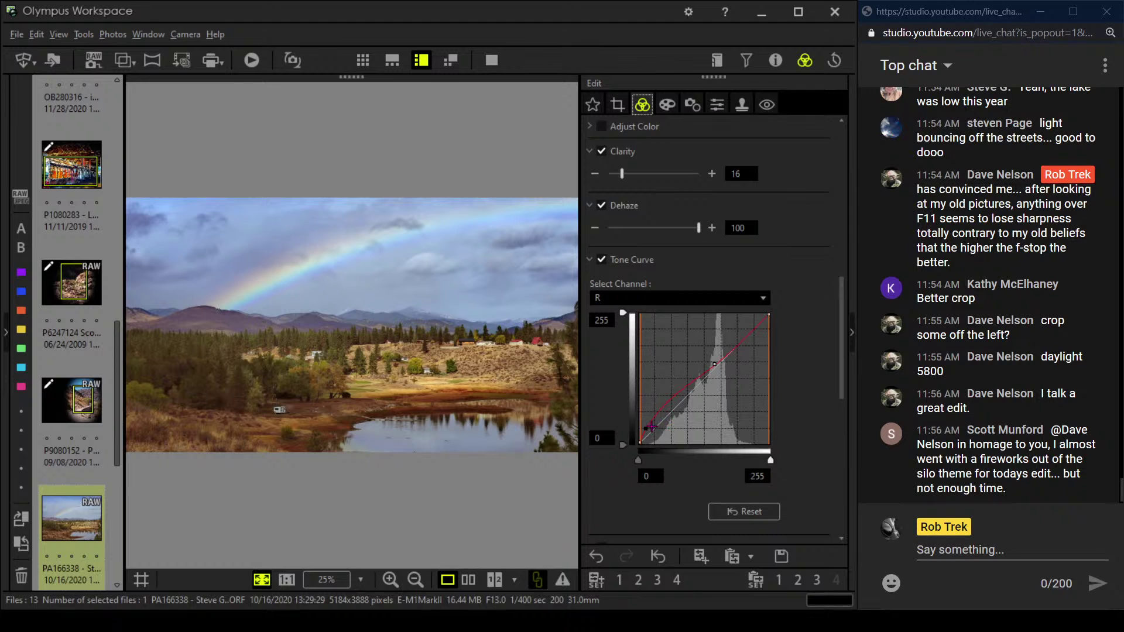
{"action": "left_click_drag", "start_coordinate": [645, 429], "coordinate": [650, 430]}
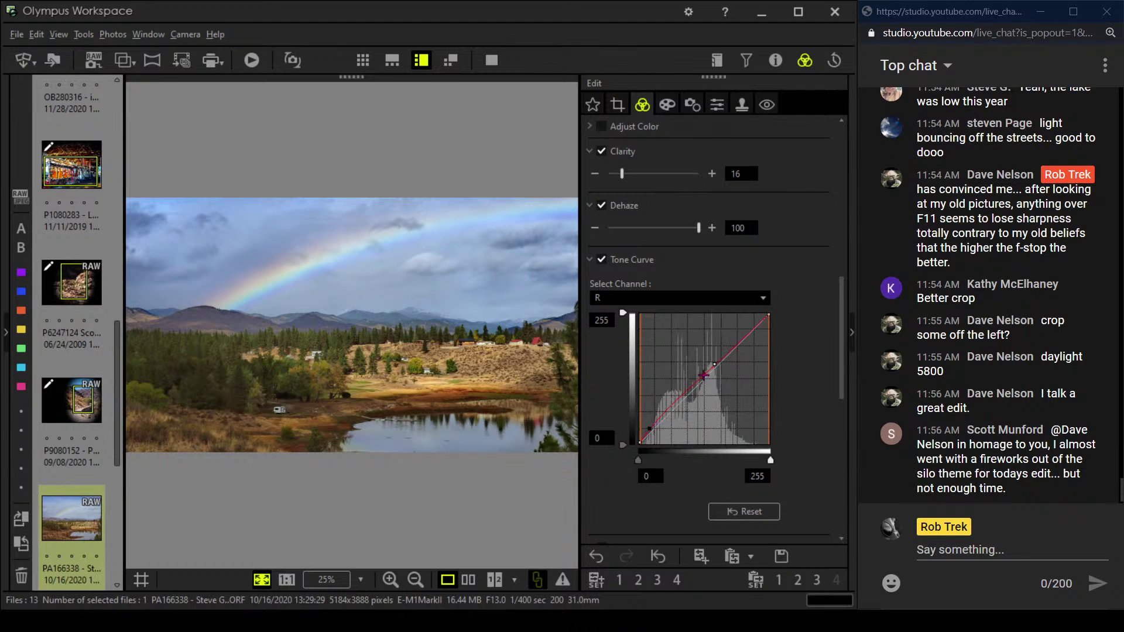
{"action": "left_click_drag", "start_coordinate": [714, 364], "coordinate": [715, 364]}
Compare the original and edited rainbow landscape side by side in full screen, and return to the single-image view
{"action": "left_click", "coordinate": [468, 579]}
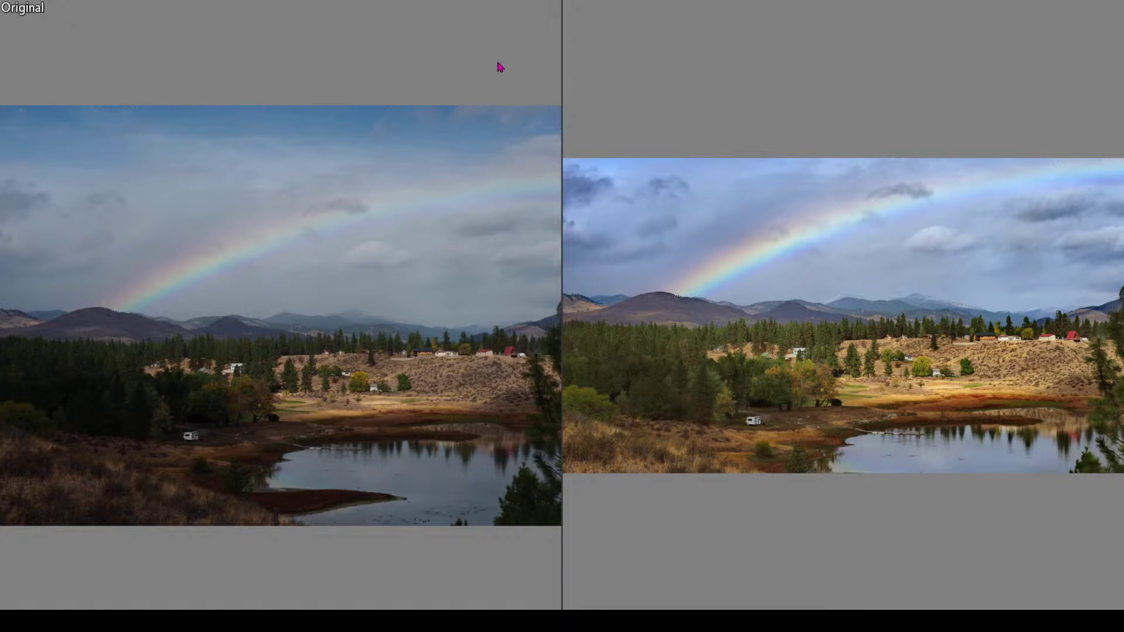
{"action": "key", "text": "Escape"}
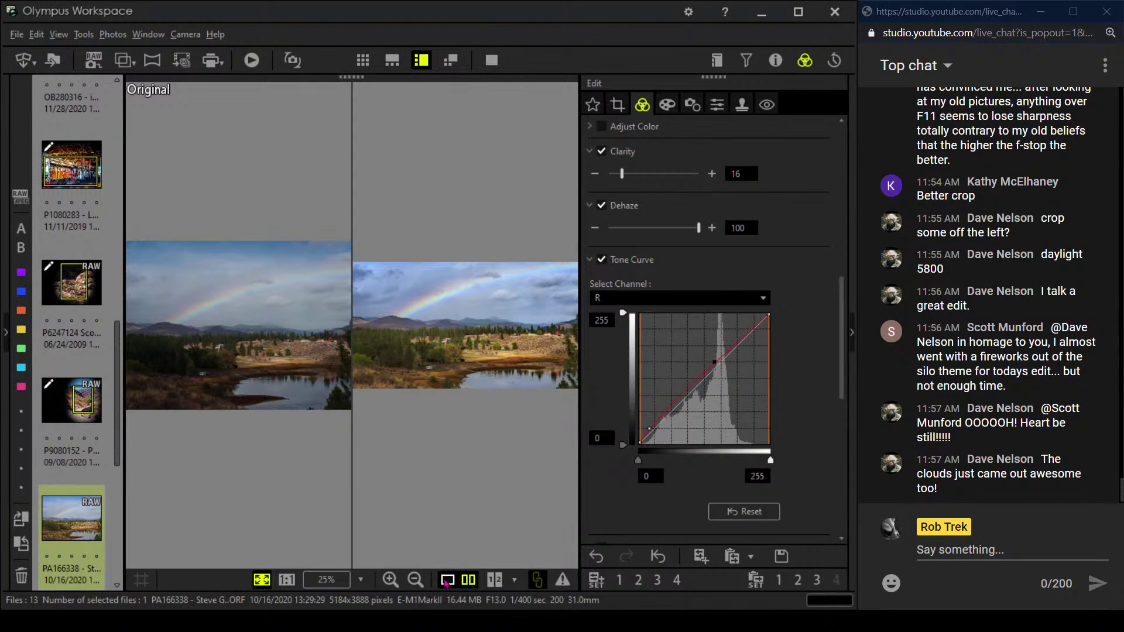
{"action": "left_click", "coordinate": [447, 580]}
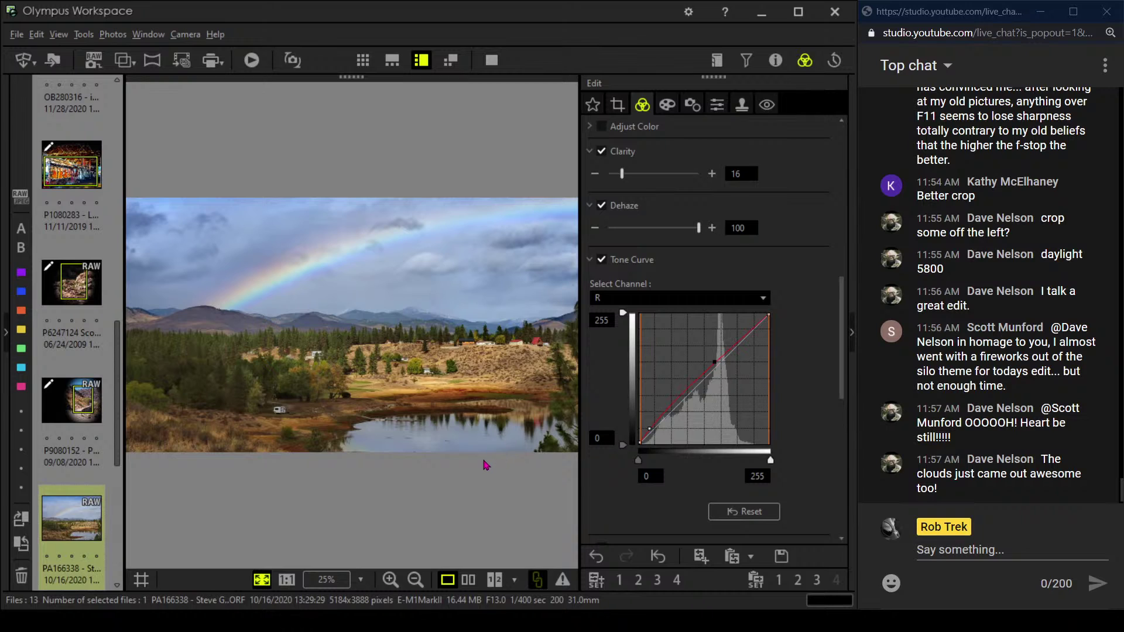
Open the foggy mountain photo for editing, and review it in full screen along with its shooting properties
{"action": "scroll", "coordinate": [50, 533], "scroll_direction": "down", "scroll_amount": 3}
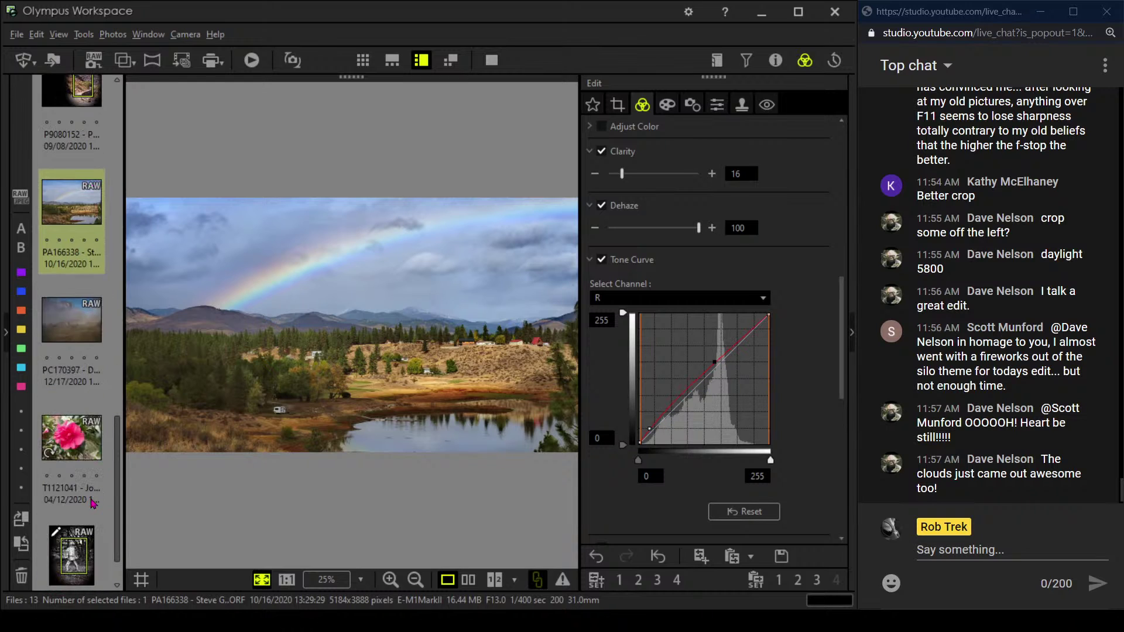
{"action": "left_click", "coordinate": [97, 349]}
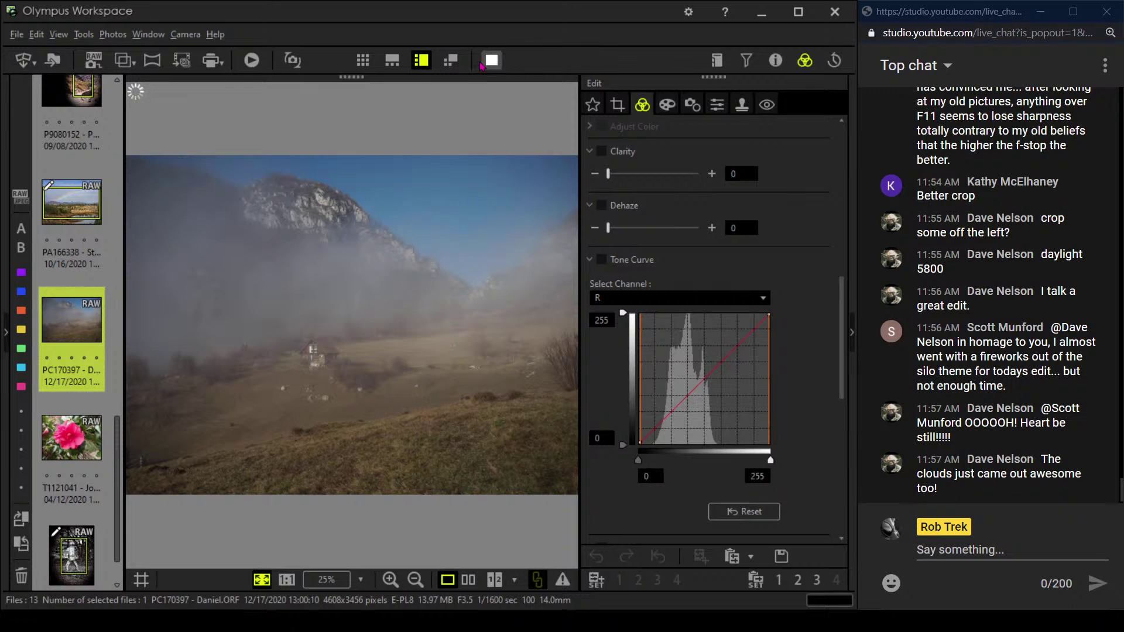
{"action": "left_click", "coordinate": [481, 66]}
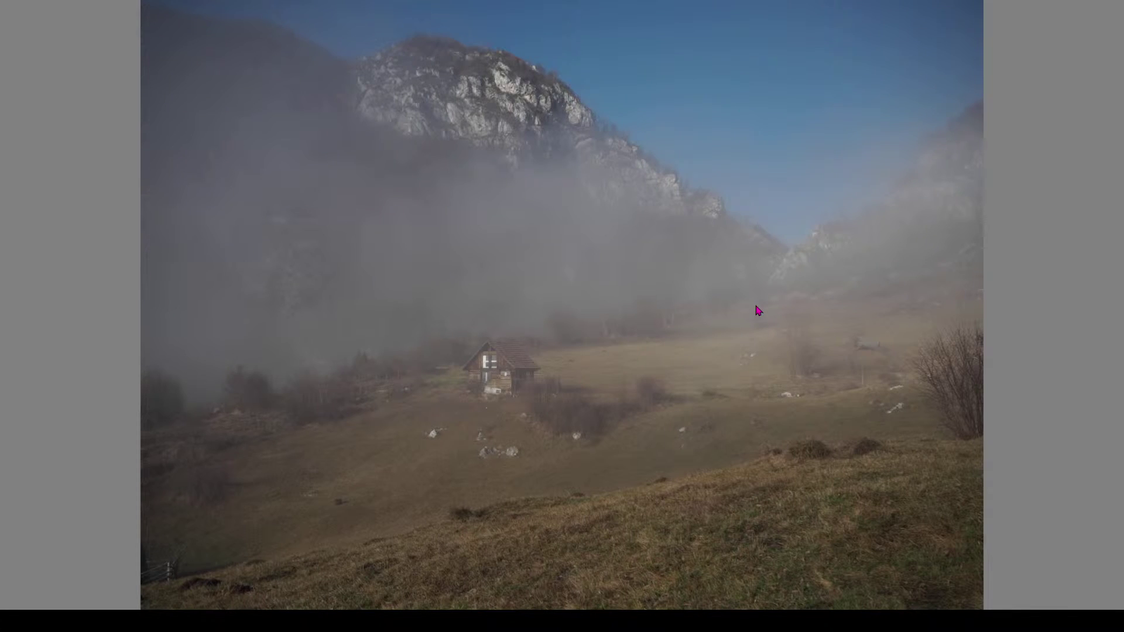
{"action": "key", "text": "Escape"}
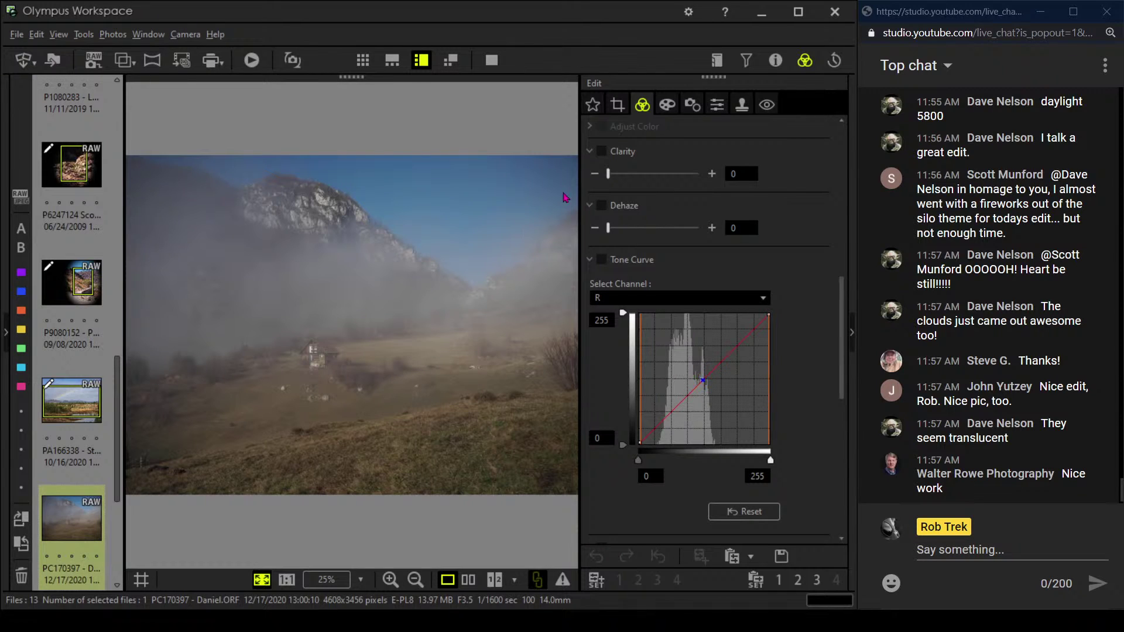
{"action": "left_click", "coordinate": [776, 60]}
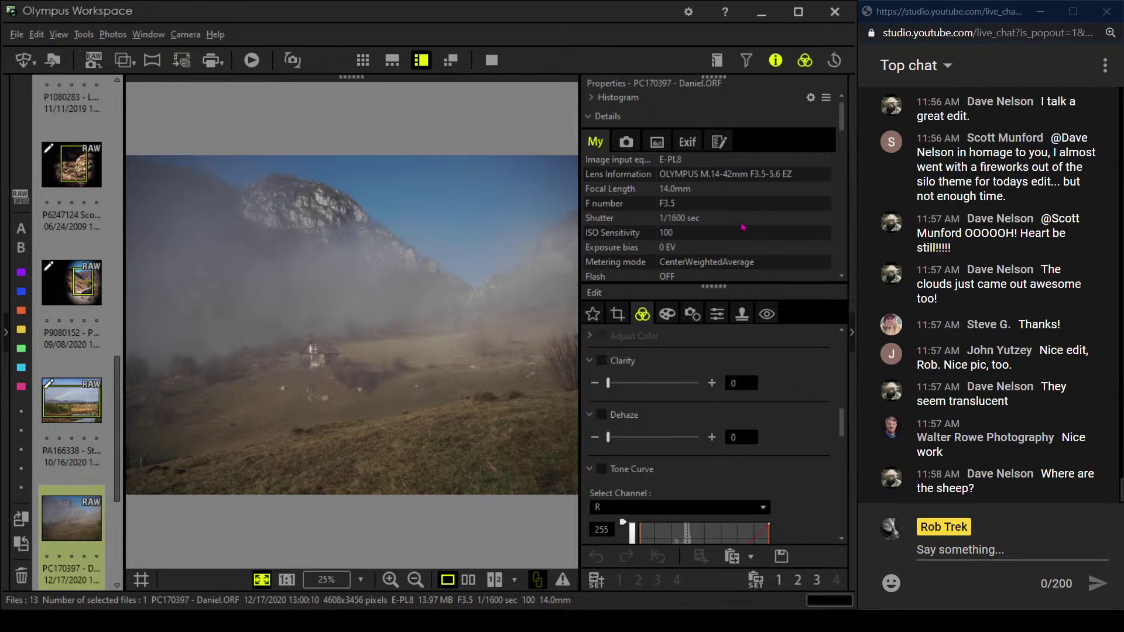
{"action": "left_click", "coordinate": [773, 62]}
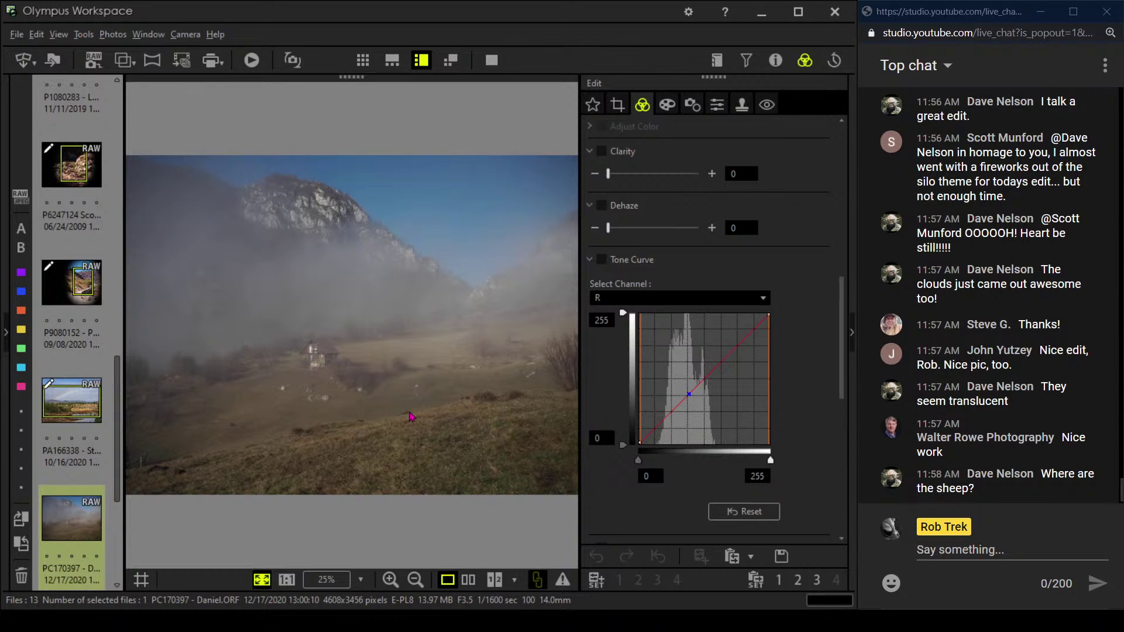
Apply Dehaze with a value of 51 and Clarity with a value of 15 to the foggy mountain photo
{"action": "scroll", "coordinate": [696, 180], "scroll_direction": "up", "scroll_amount": 3}
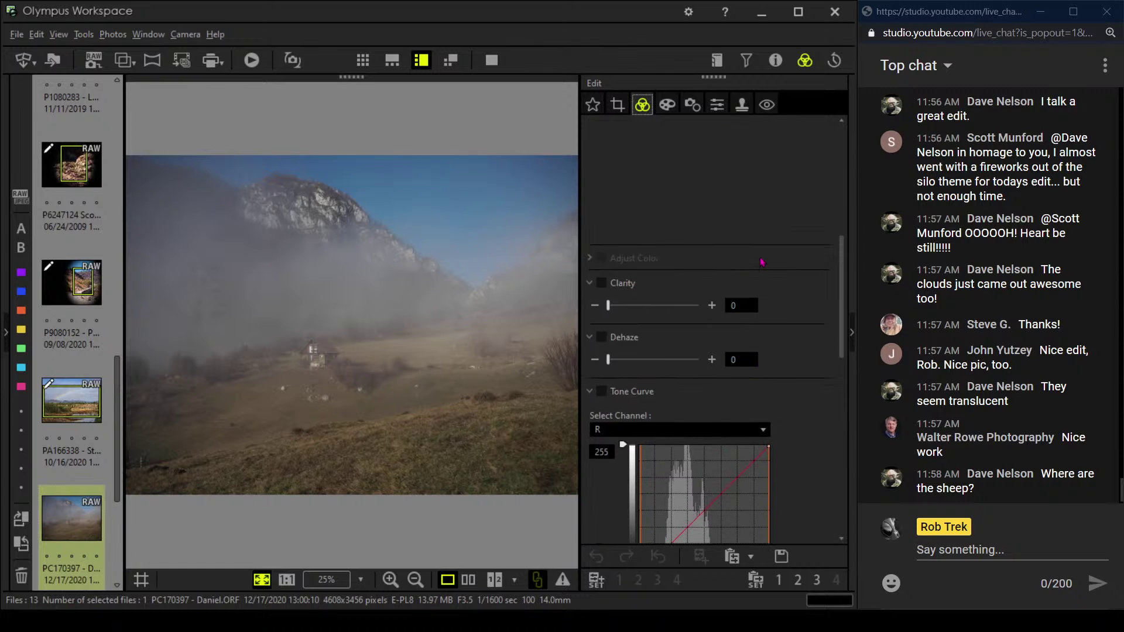
{"action": "left_click_drag", "start_coordinate": [609, 428], "coordinate": [660, 431]}
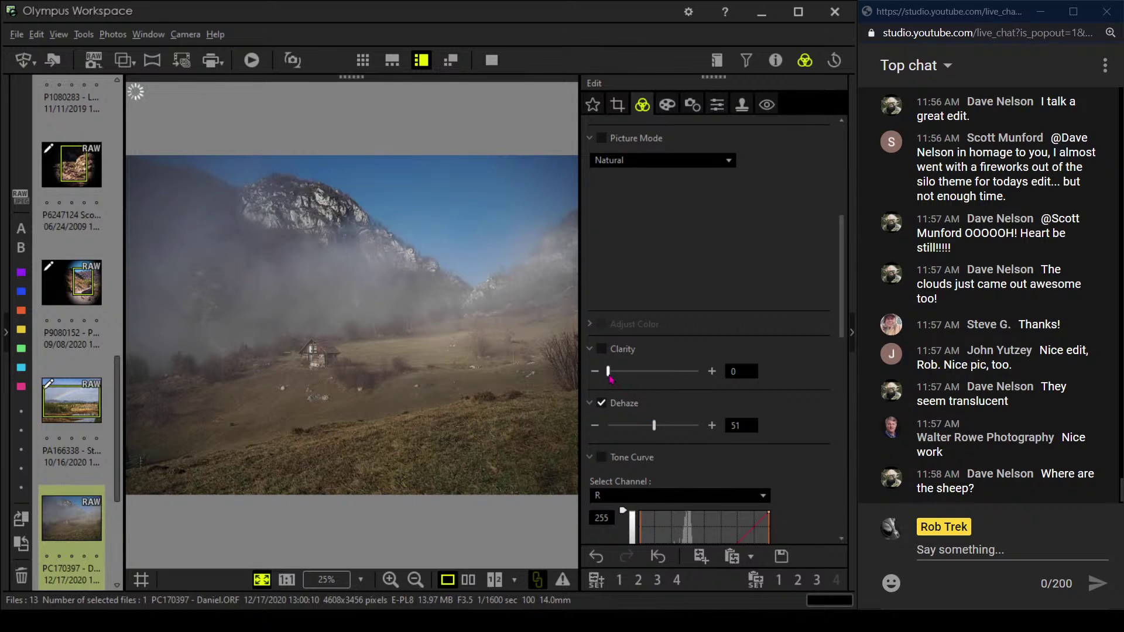
{"action": "left_click_drag", "start_coordinate": [608, 371], "coordinate": [621, 371]}
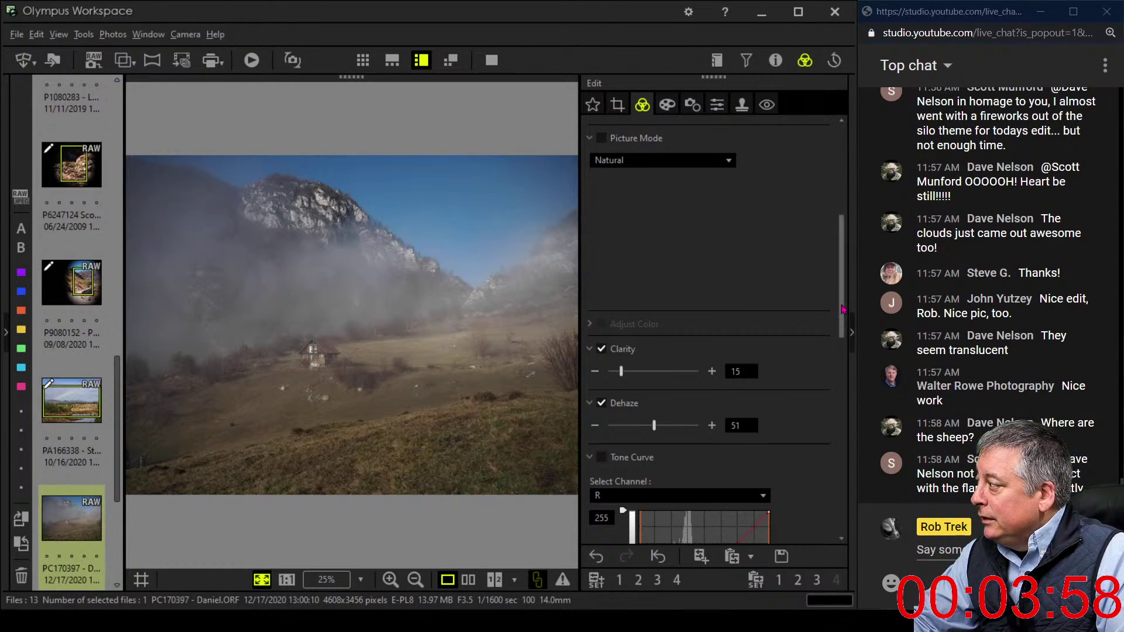
{"action": "scroll", "coordinate": [839, 310], "scroll_direction": "down", "scroll_amount": 3}
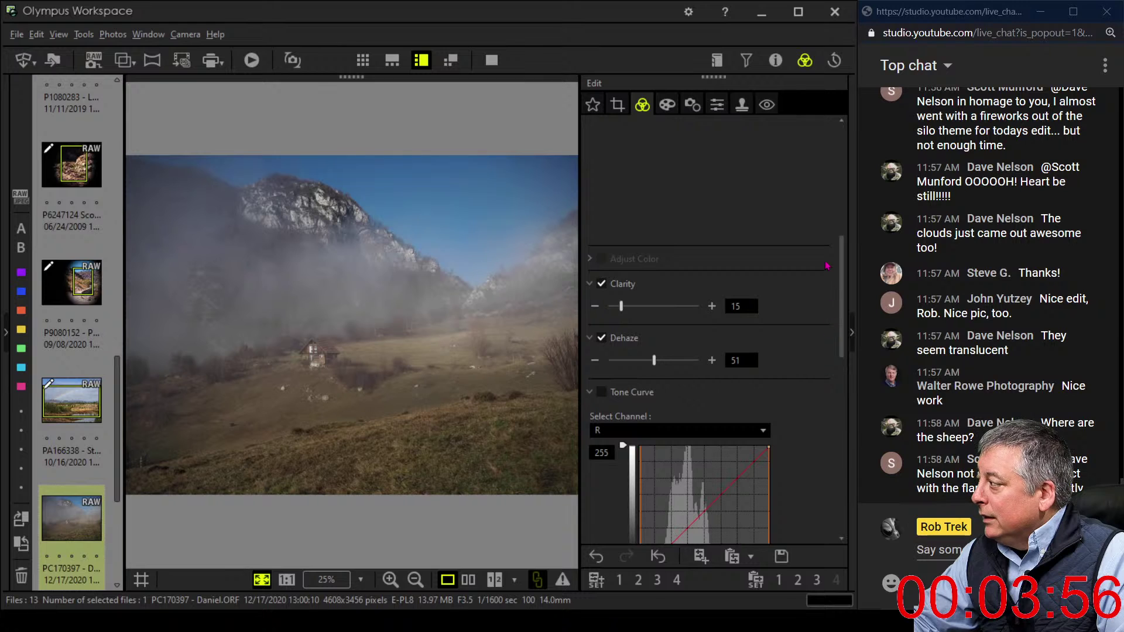
Try a 16:9 landscape crop of 3402 x 1913 pixels framing the cottage and the valley gap, and preview it
{"action": "left_click", "coordinate": [617, 104]}
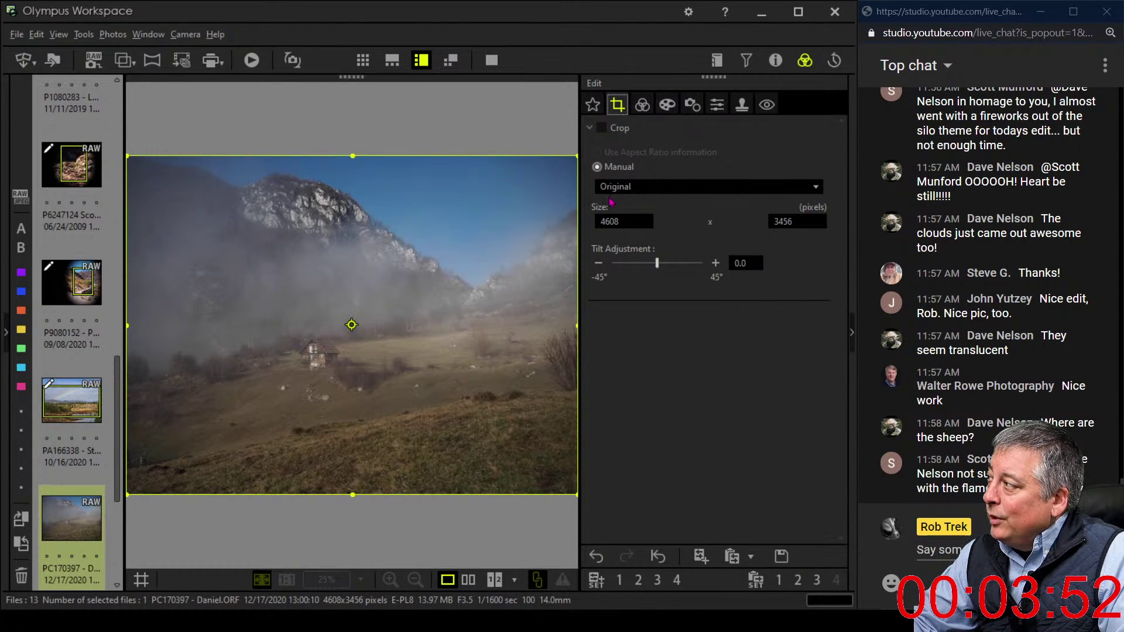
{"action": "left_click", "coordinate": [624, 190]}
{"action": "left_click", "coordinate": [626, 190]}
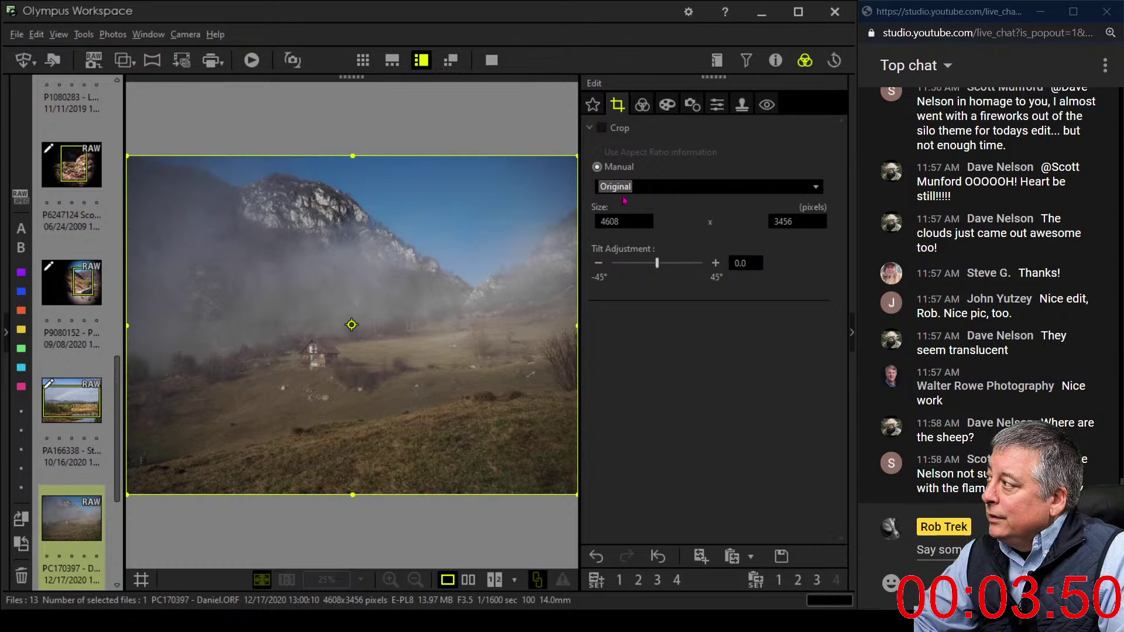
{"action": "left_click", "coordinate": [634, 195]}
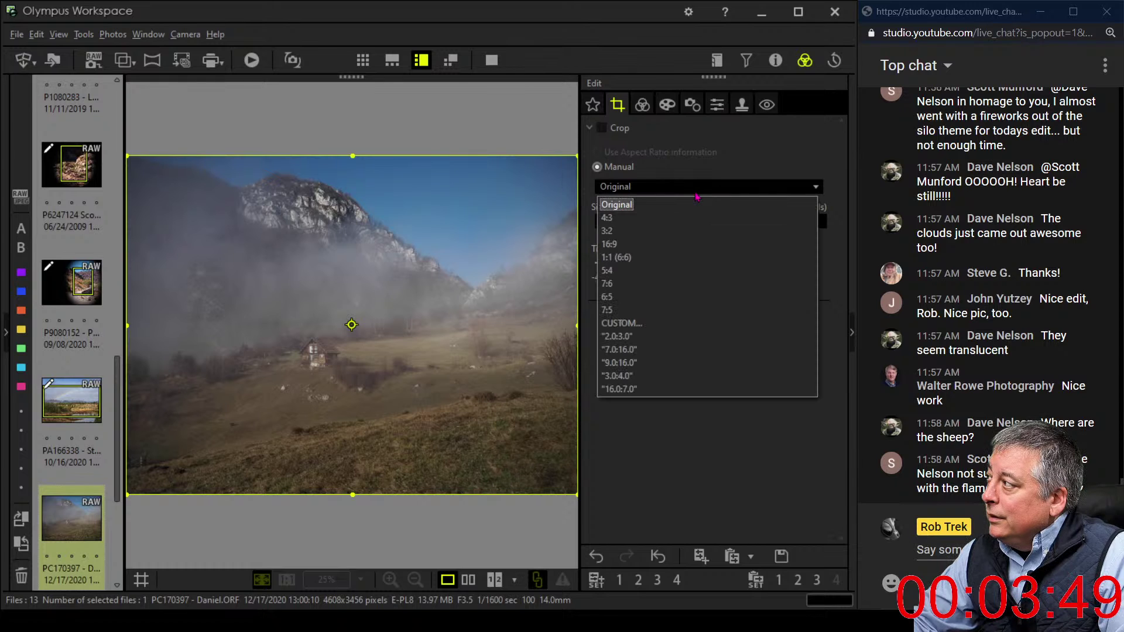
{"action": "left_click", "coordinate": [671, 244]}
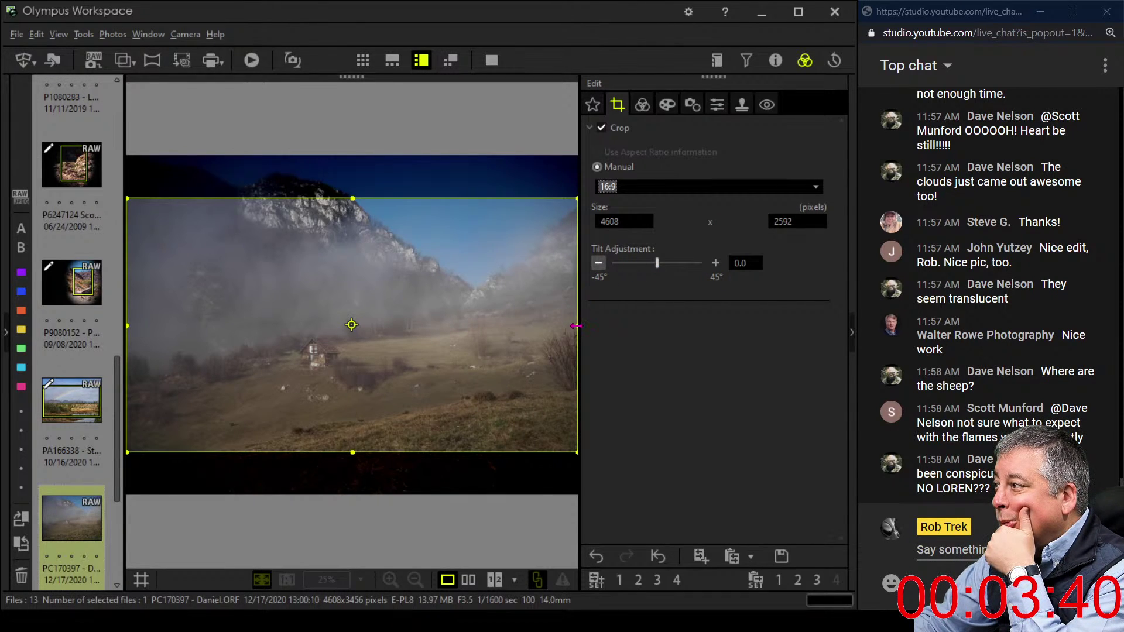
{"action": "left_click_drag", "start_coordinate": [576, 326], "coordinate": [459, 340]}
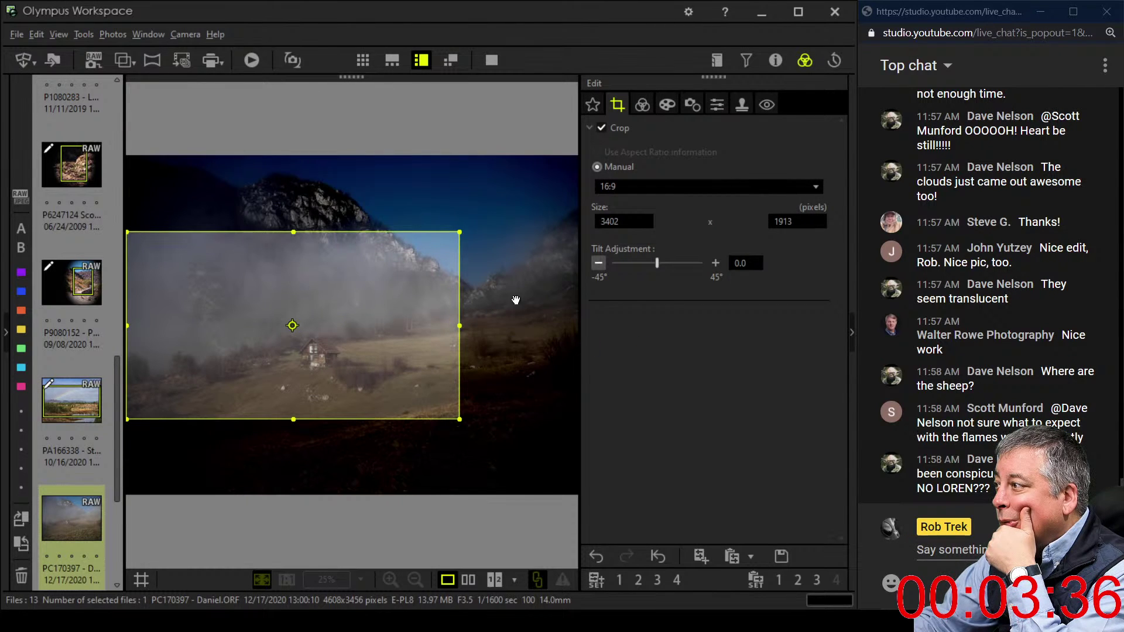
{"action": "left_click_drag", "start_coordinate": [375, 292], "coordinate": [547, 279]}
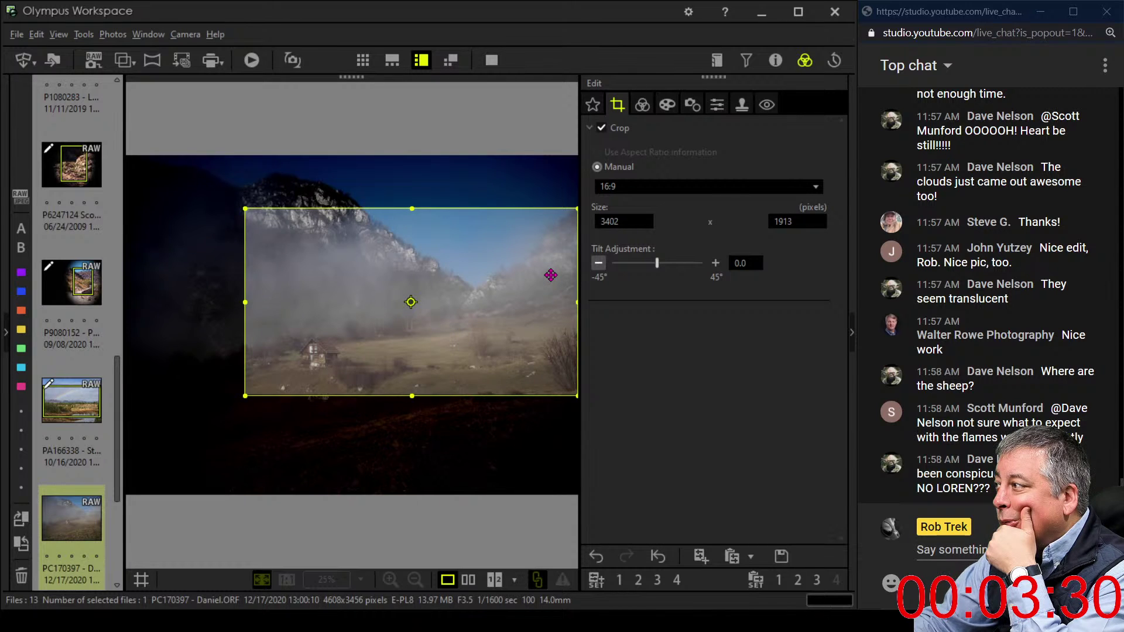
{"action": "left_click", "coordinate": [642, 104]}
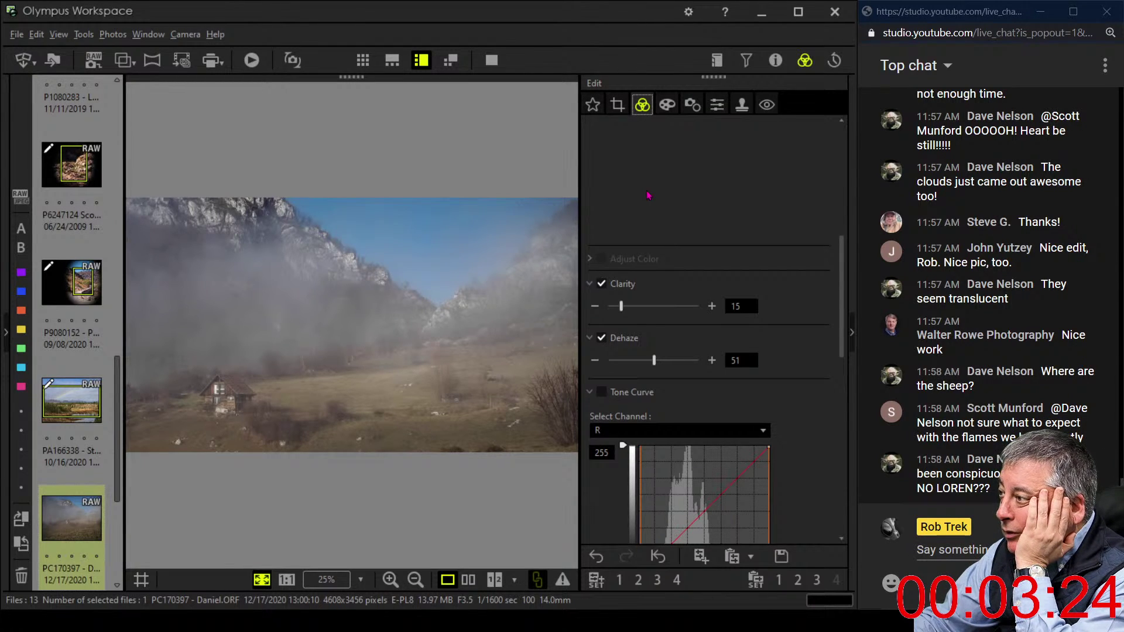
Try the 16:9 crop in portrait orientation at 1913 x 3402 pixels over the rocky peak and cottage
{"action": "left_click", "coordinate": [618, 105]}
{"action": "left_click_drag", "start_coordinate": [410, 298], "coordinate": [353, 314]}
{"action": "left_click", "coordinate": [292, 334]}
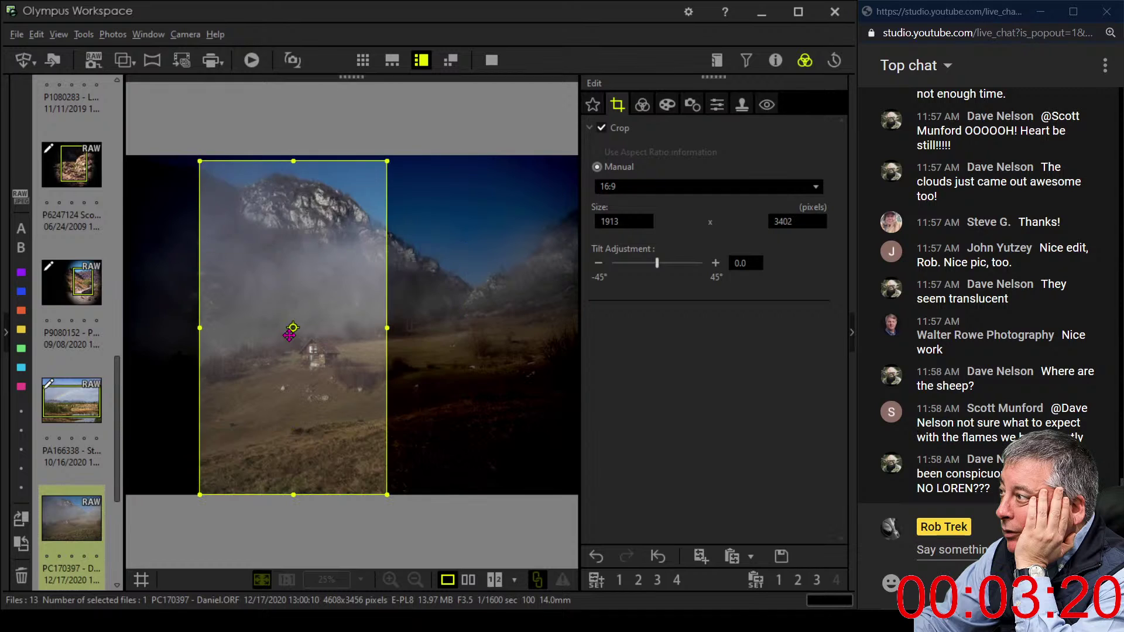
Crop to a portrait 4:3 frame of 2426 x 3236 pixels around the rocky peak and cottage, trimming some foreground grass
{"action": "left_click", "coordinate": [621, 187]}
{"action": "left_click", "coordinate": [606, 218]}
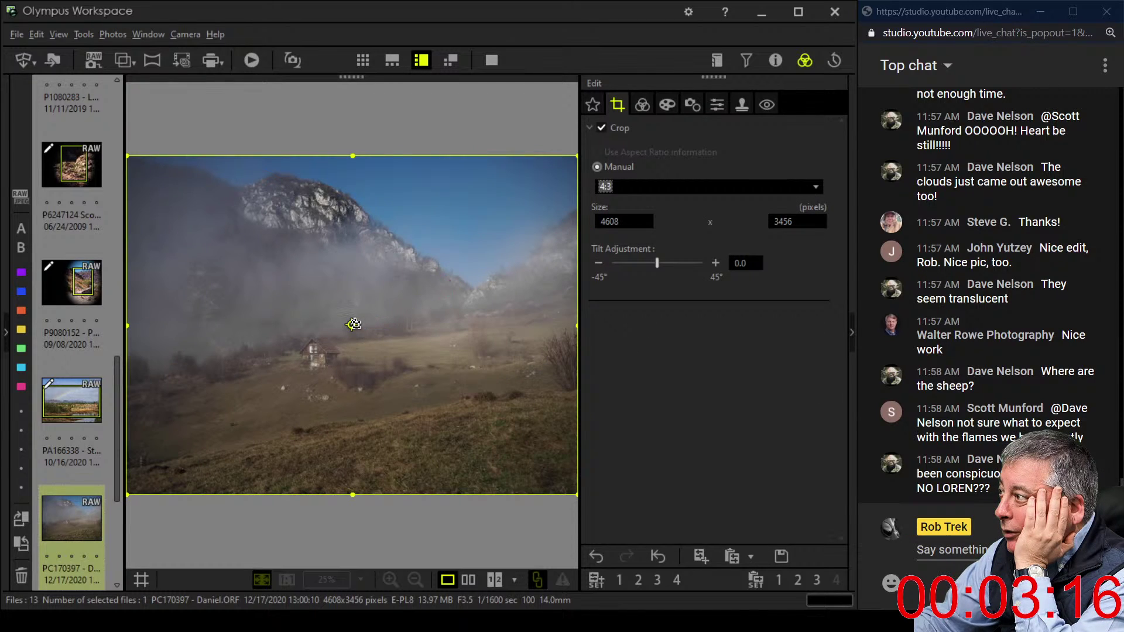
{"action": "left_click", "coordinate": [355, 323]}
{"action": "left_click_drag", "start_coordinate": [359, 318], "coordinate": [291, 319]}
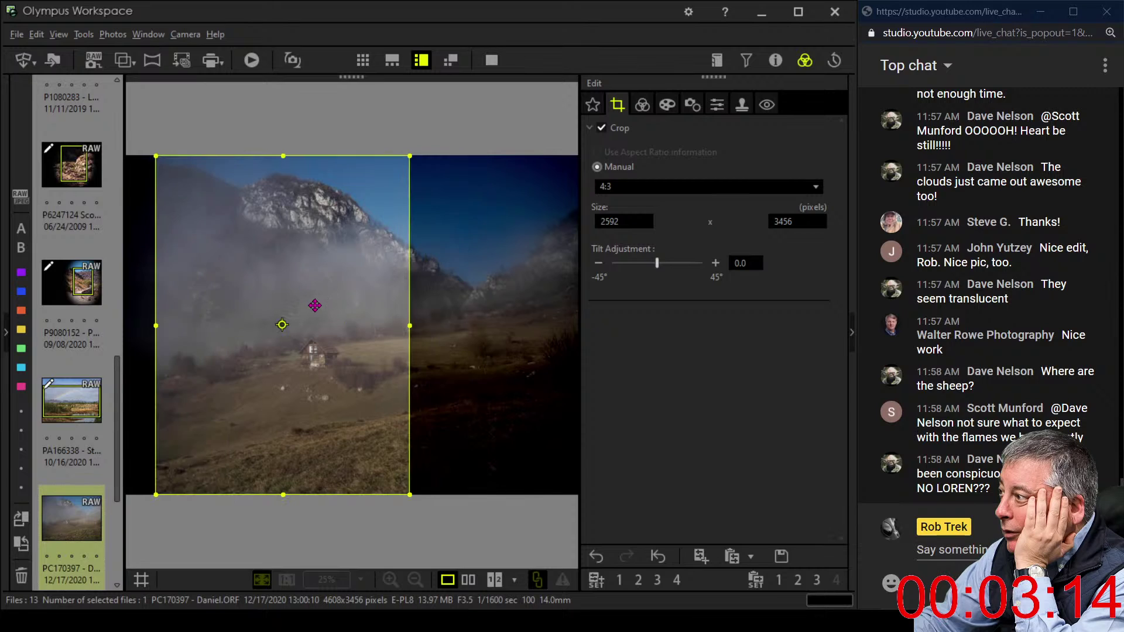
{"action": "left_click_drag", "start_coordinate": [281, 503], "coordinate": [282, 460]}
{"action": "left_click_drag", "start_coordinate": [282, 412], "coordinate": [277, 410]}
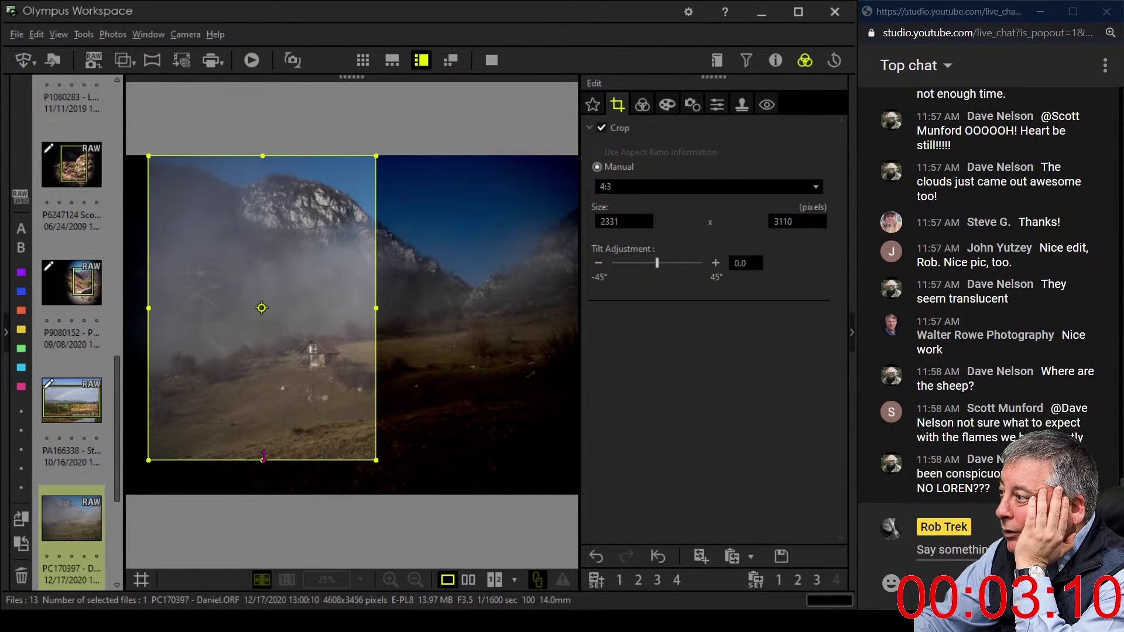
{"action": "left_click_drag", "start_coordinate": [263, 460], "coordinate": [263, 472]}
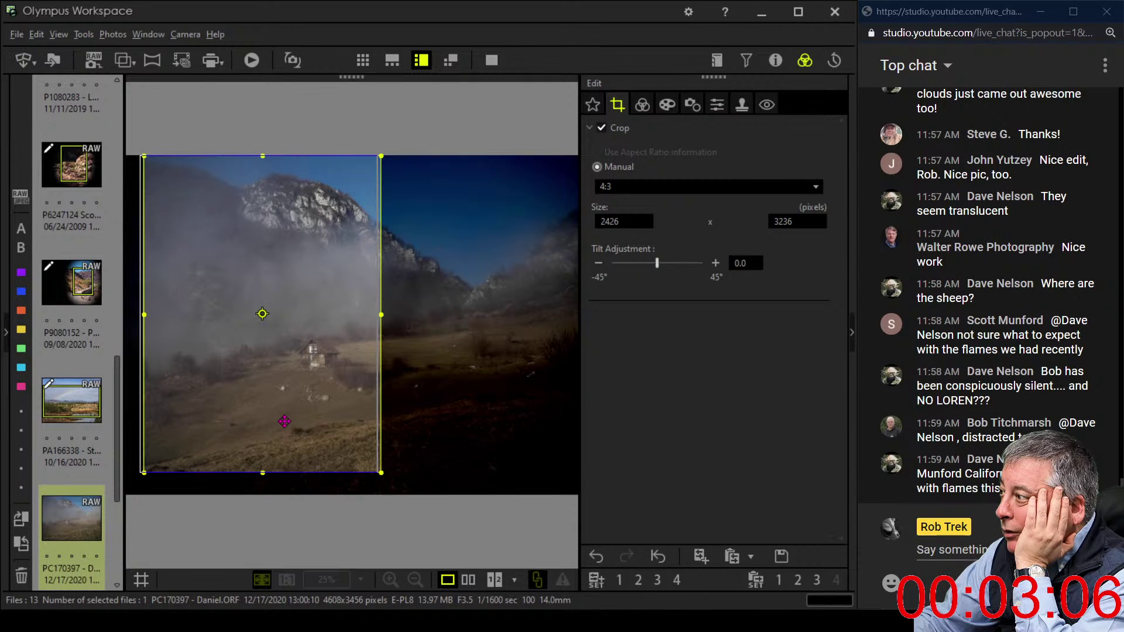
{"action": "left_click_drag", "start_coordinate": [289, 422], "coordinate": [286, 415]}
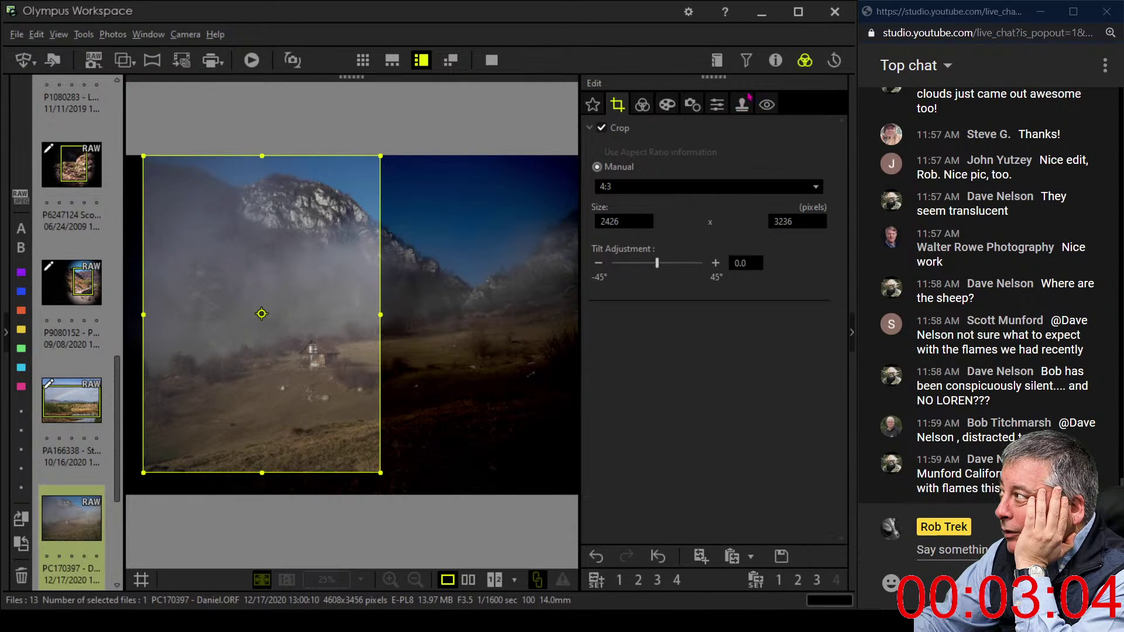
Shape the RGB tone curve into a gentle S by raising an upper-midtone point and slightly lowering a shadow point
{"action": "left_click", "coordinate": [645, 110]}
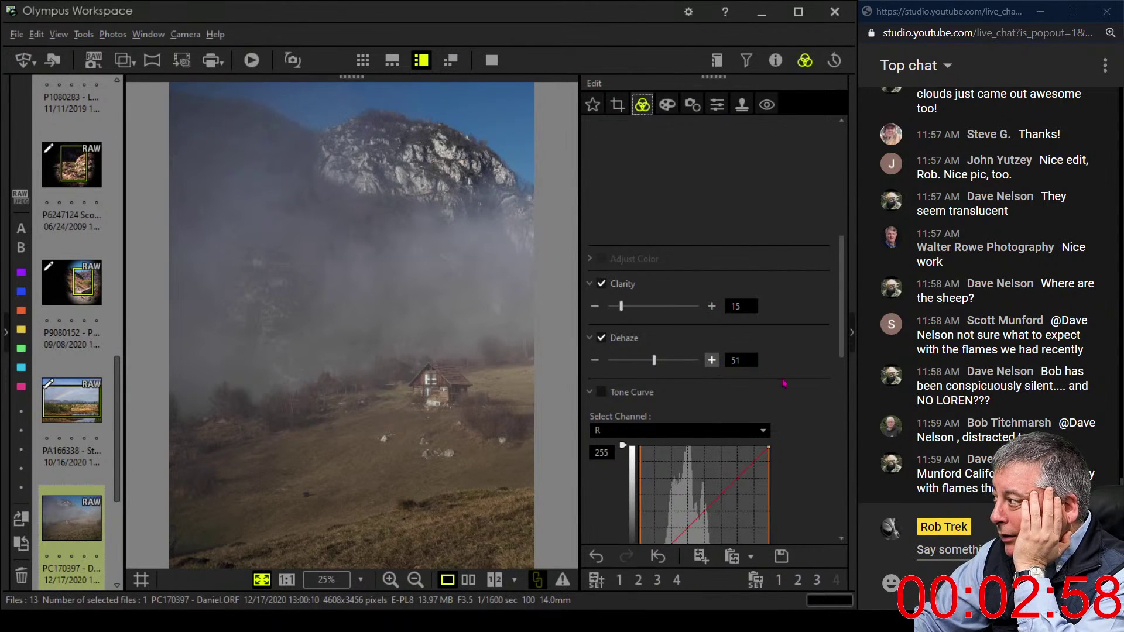
{"action": "scroll", "coordinate": [782, 379], "scroll_direction": "down", "scroll_amount": 3}
{"action": "left_click", "coordinate": [718, 300]}
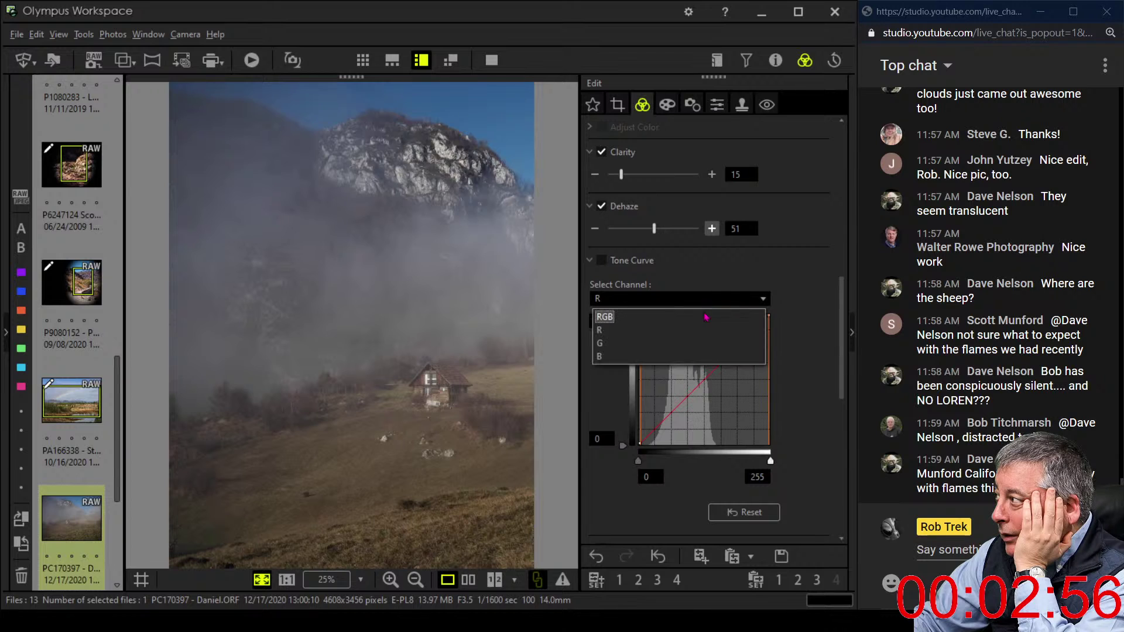
{"action": "left_click", "coordinate": [706, 318]}
{"action": "left_click_drag", "start_coordinate": [650, 430], "coordinate": [651, 433]}
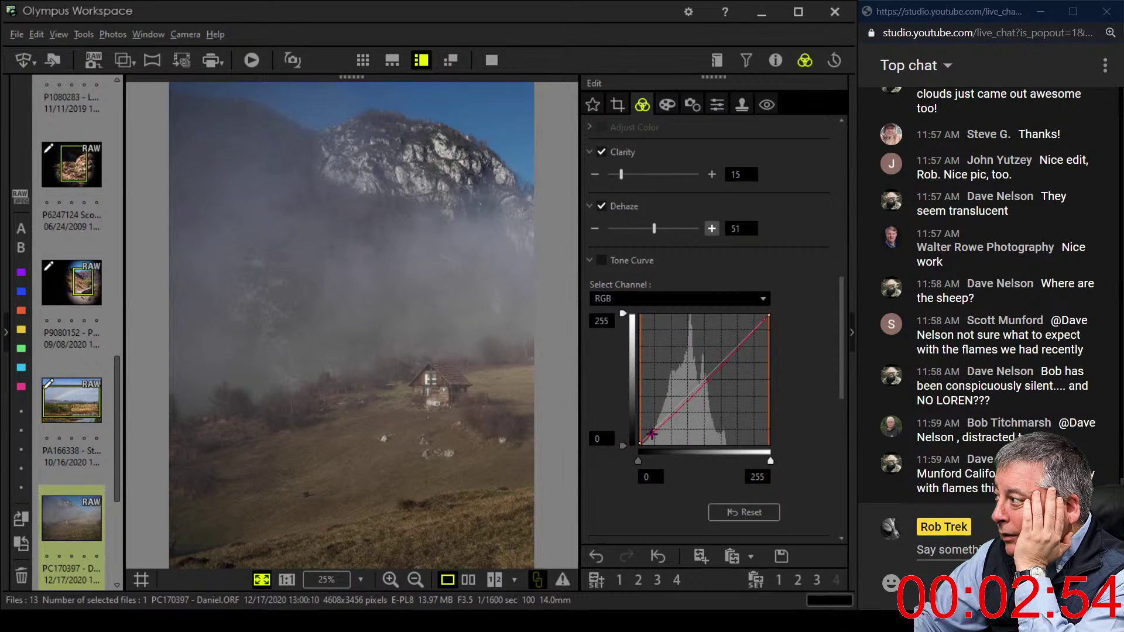
{"action": "left_click_drag", "start_coordinate": [725, 372], "coordinate": [724, 347]}
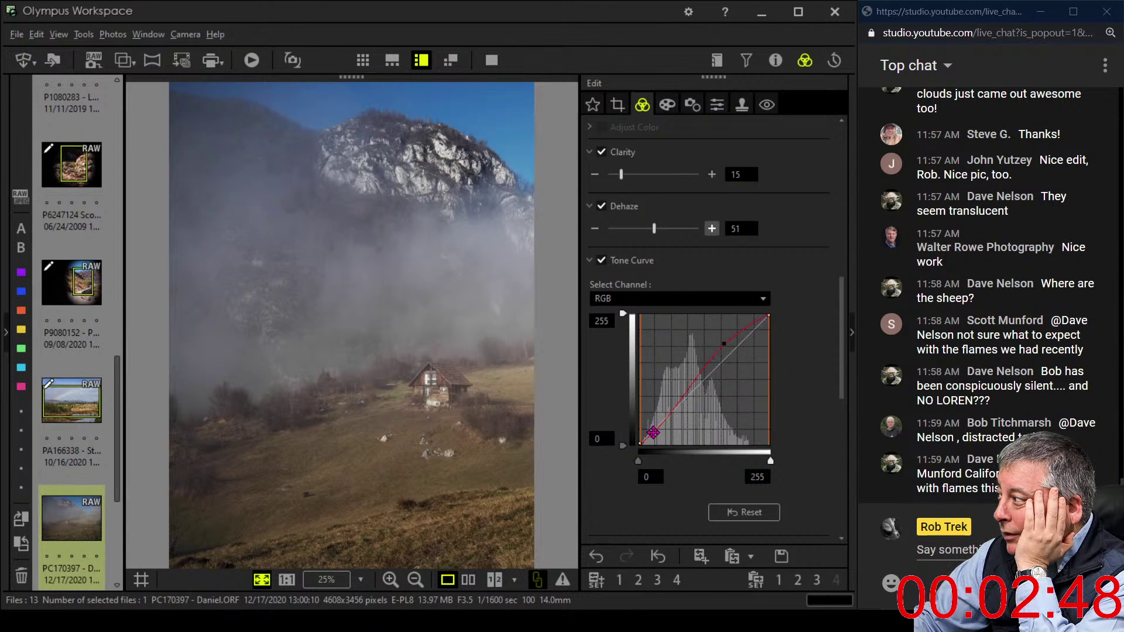
{"action": "left_click_drag", "start_coordinate": [651, 433], "coordinate": [657, 434]}
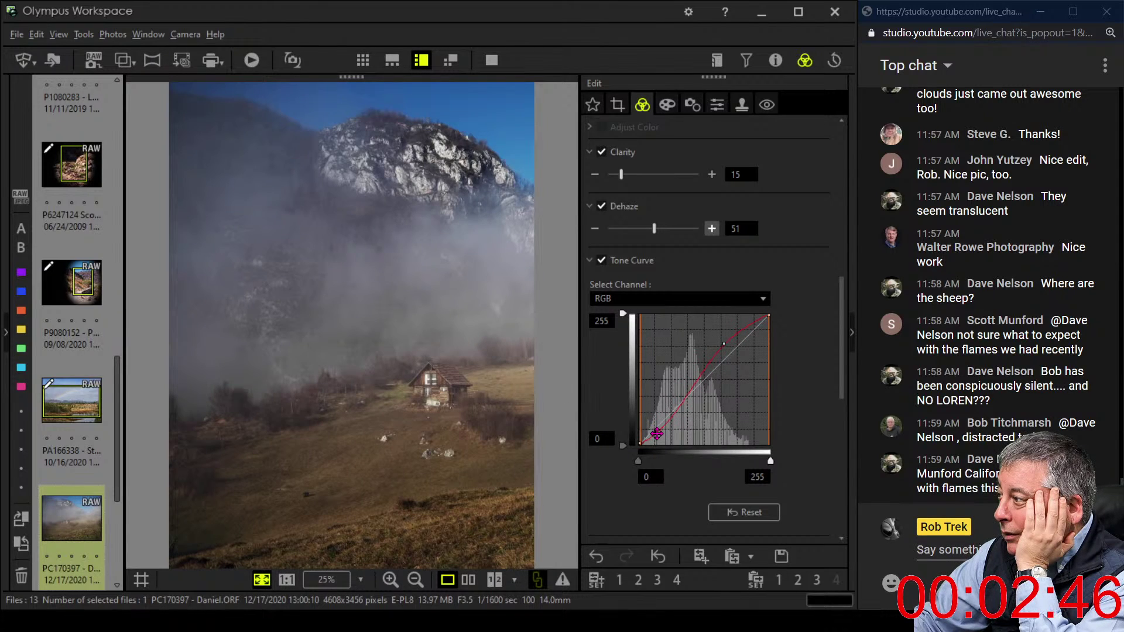
Set Saturation to 2.0 and change the Picture Mode to Vivid
{"action": "left_click_drag", "start_coordinate": [835, 348], "coordinate": [811, 489]}
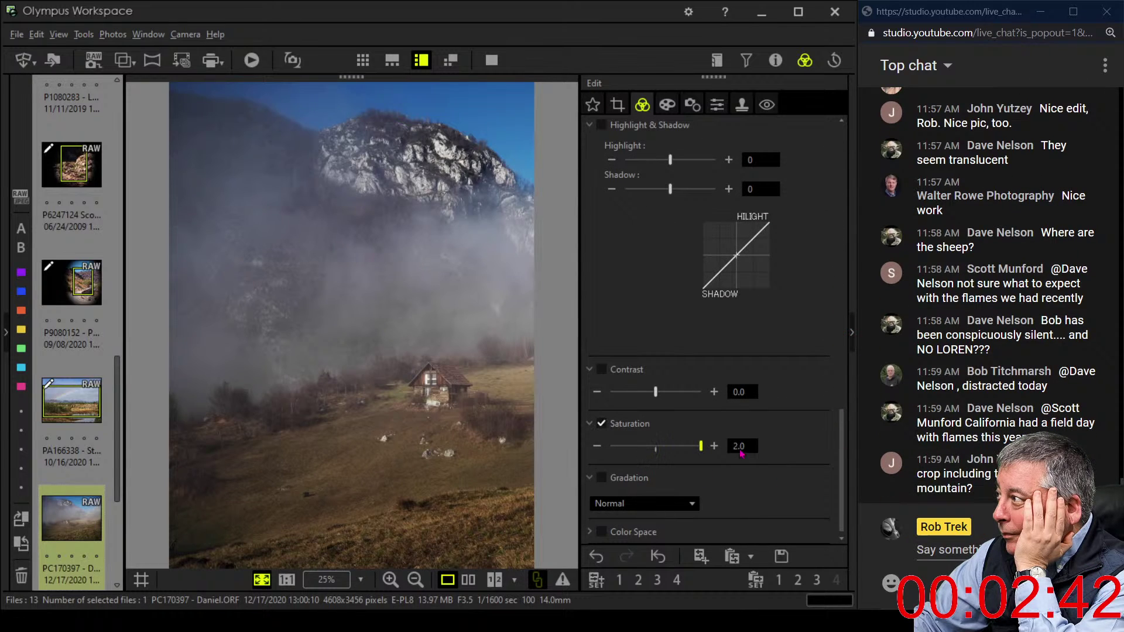
{"action": "scroll", "coordinate": [764, 454], "scroll_direction": "up", "scroll_amount": 3}
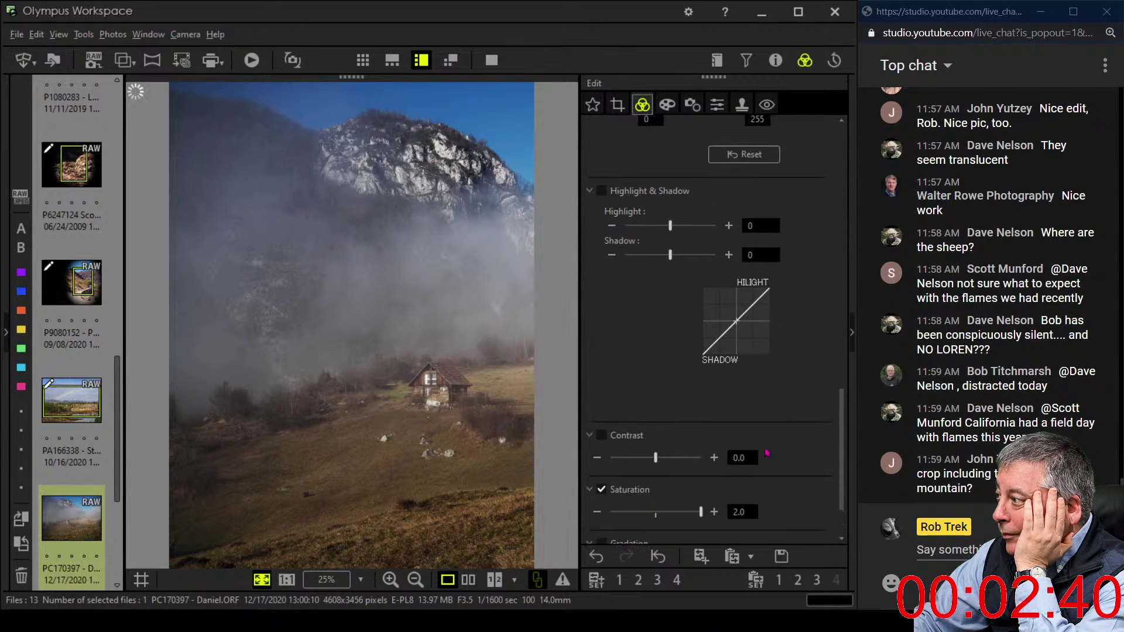
{"action": "scroll", "coordinate": [842, 427], "scroll_direction": "up", "scroll_amount": 1}
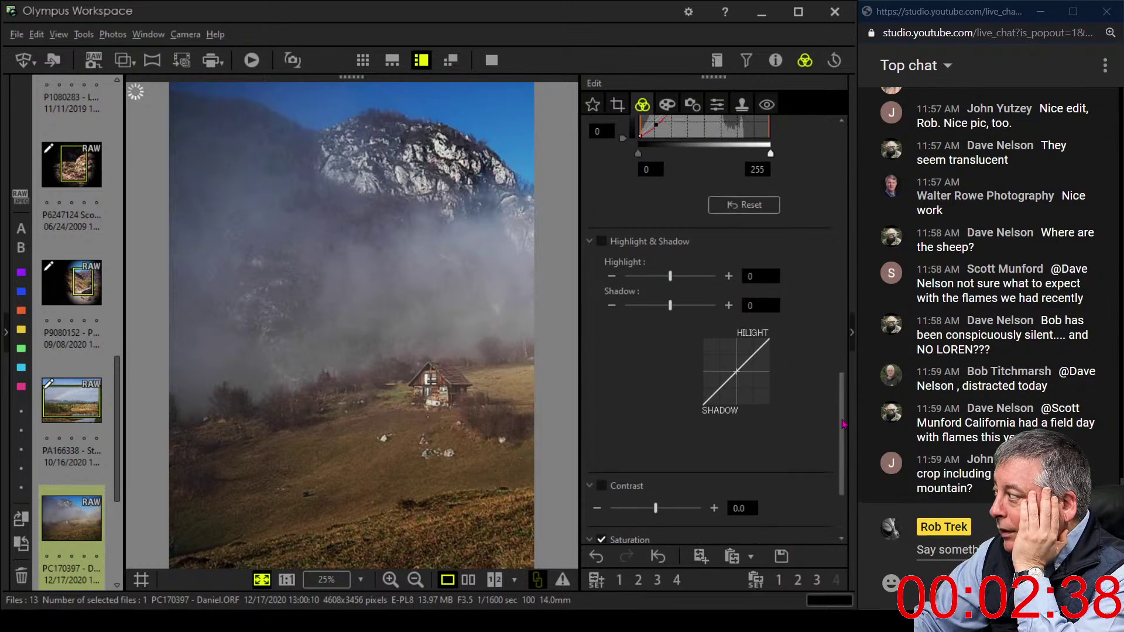
{"action": "left_click_drag", "start_coordinate": [843, 423], "coordinate": [853, 228]}
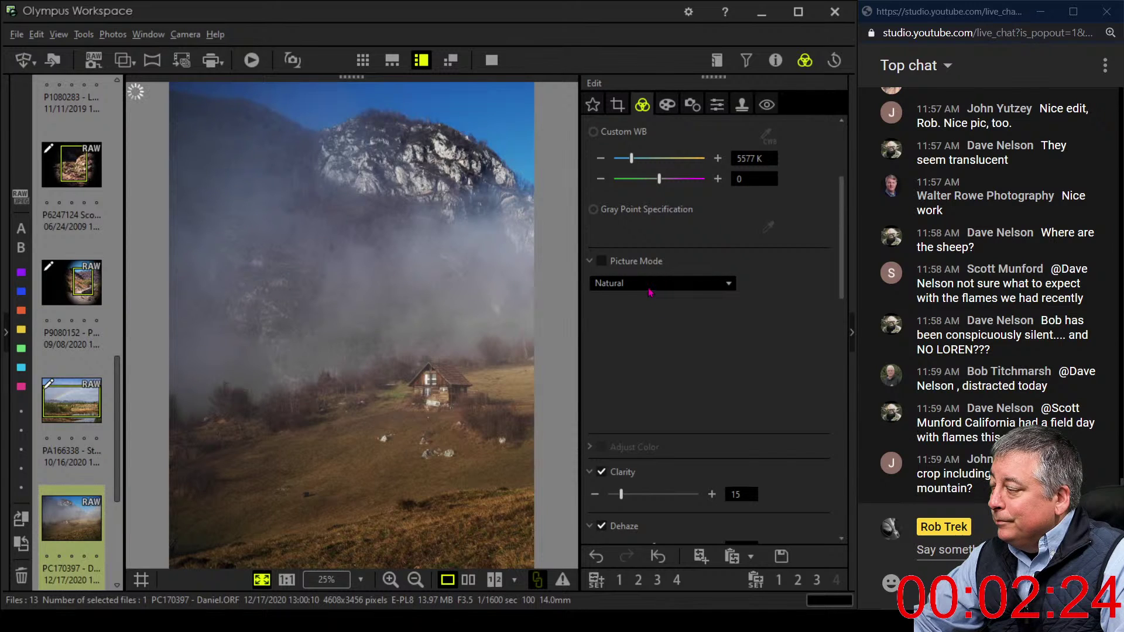
{"action": "left_click", "coordinate": [649, 286]}
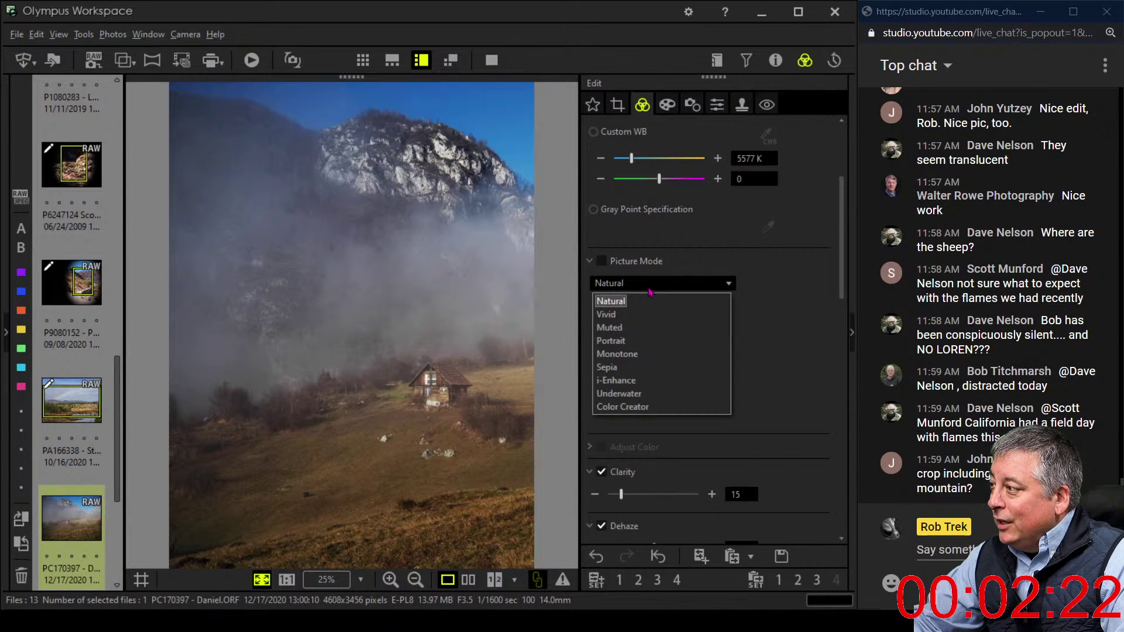
{"action": "left_click", "coordinate": [648, 314]}
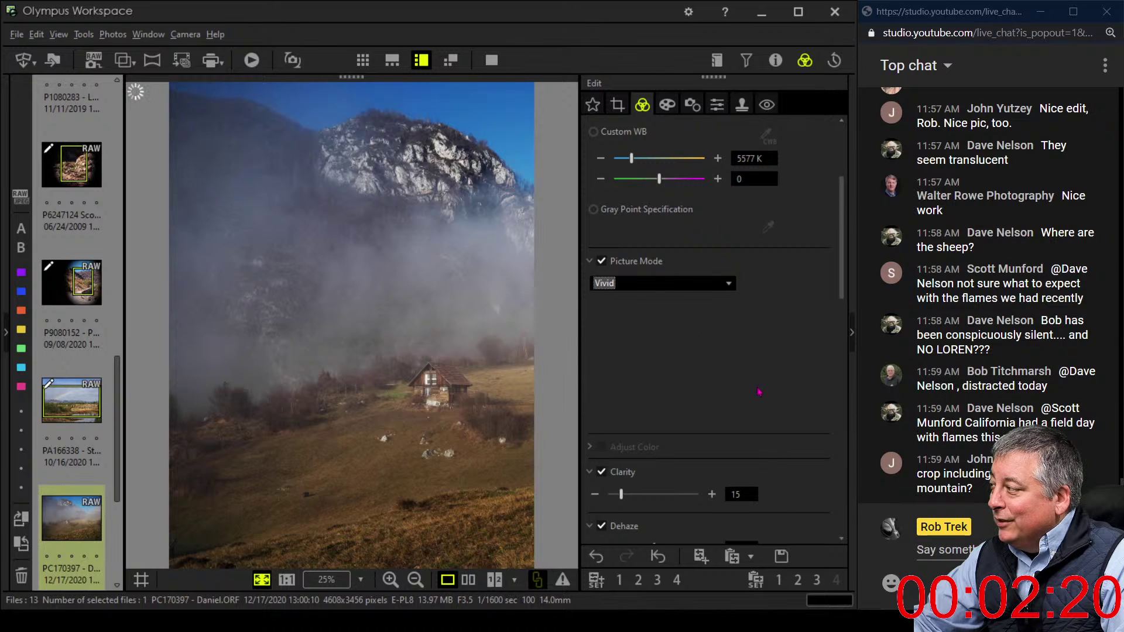
{"action": "left_click_drag", "start_coordinate": [841, 281], "coordinate": [839, 228]}
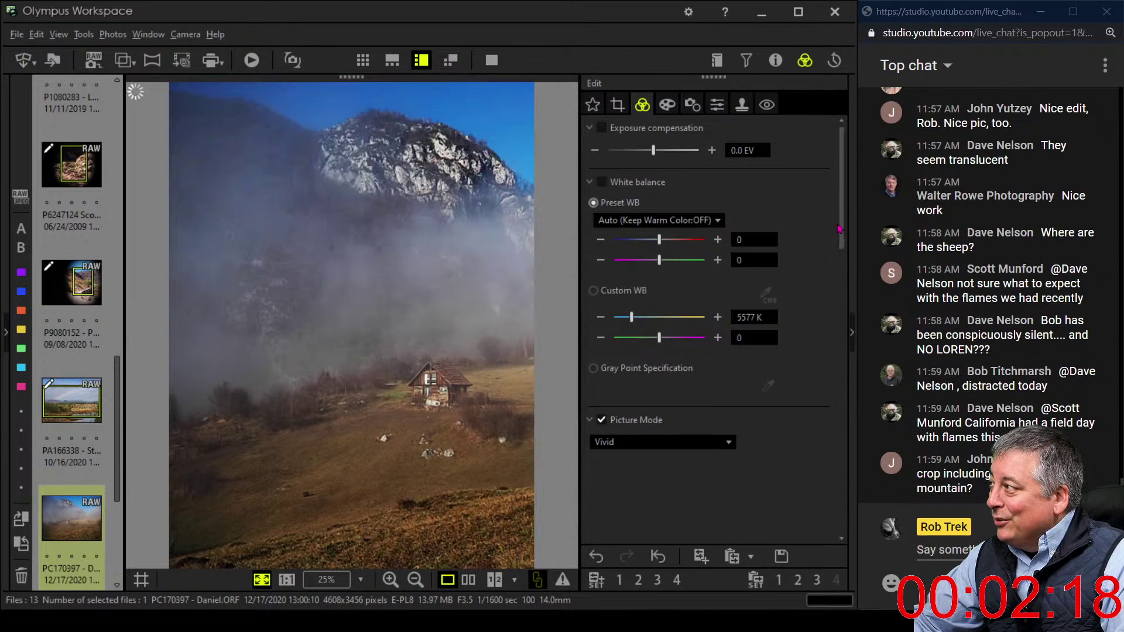
Review the crop frame on the mountain photo and inspect the cottage at 1:1 magnification
{"action": "left_click", "coordinate": [617, 107]}
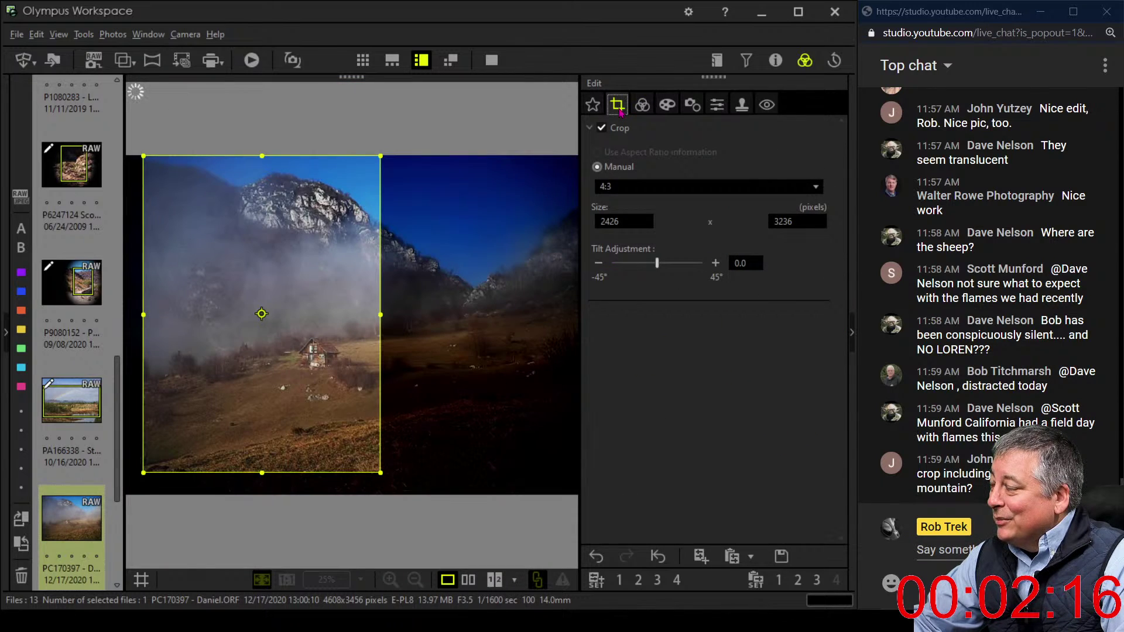
{"action": "left_click", "coordinate": [642, 106]}
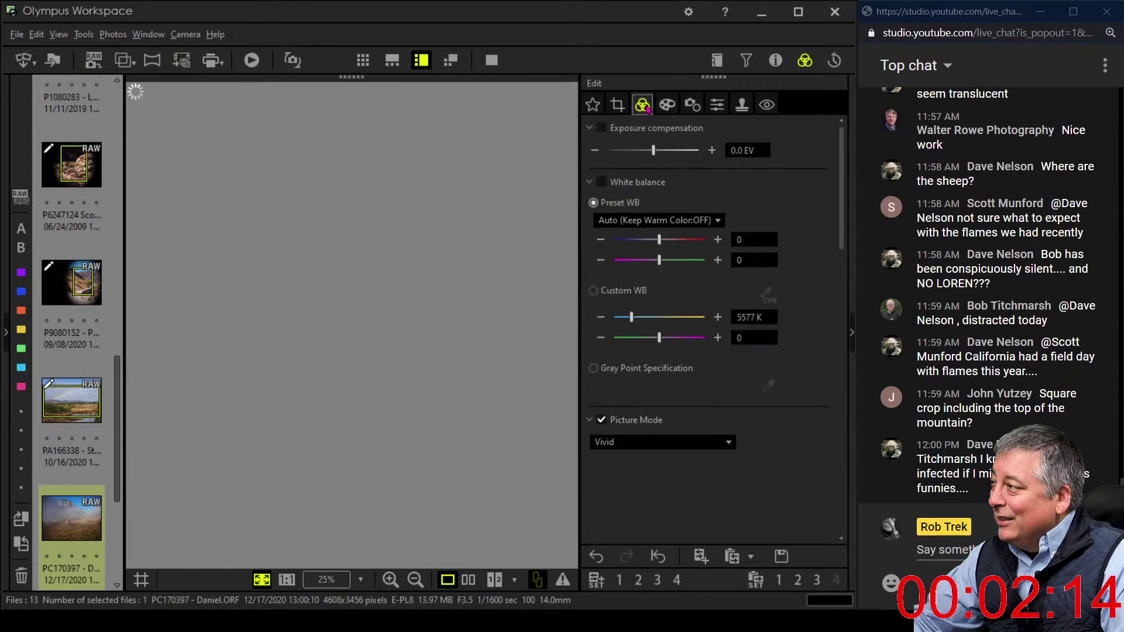
{"action": "left_click_drag", "start_coordinate": [842, 246], "coordinate": [842, 264]}
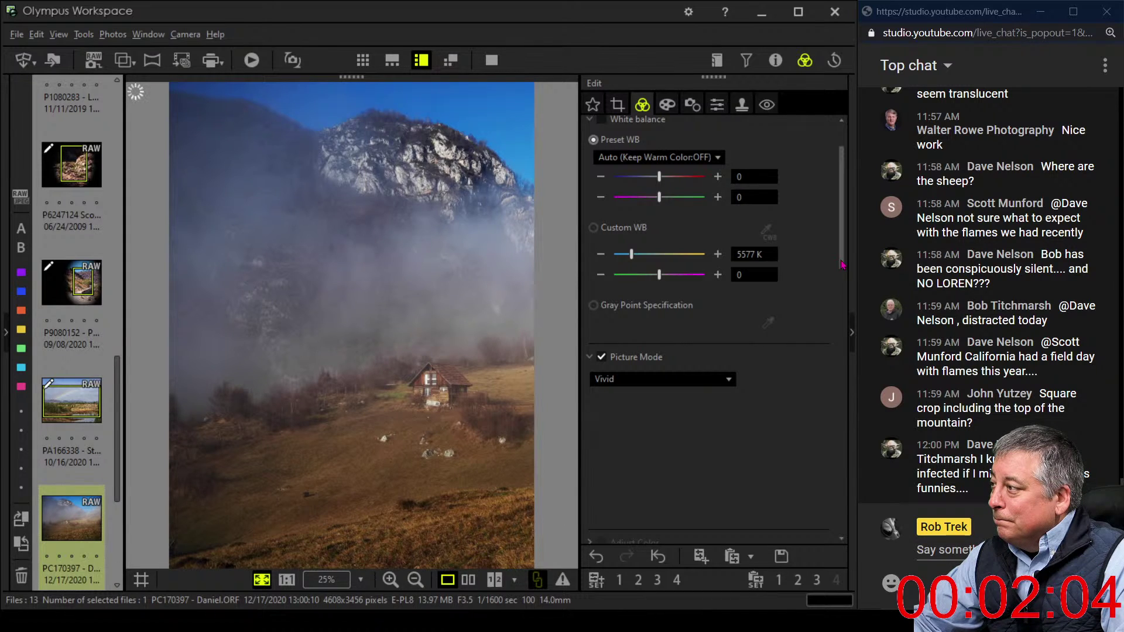
{"action": "left_click", "coordinate": [451, 393]}
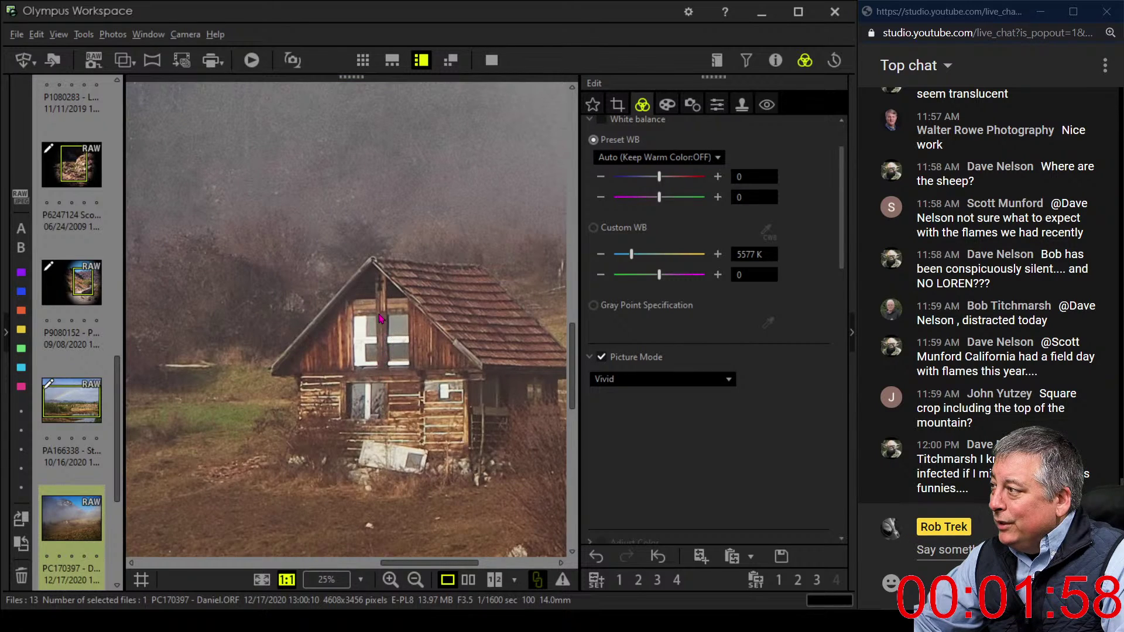
{"action": "left_click", "coordinate": [348, 413]}
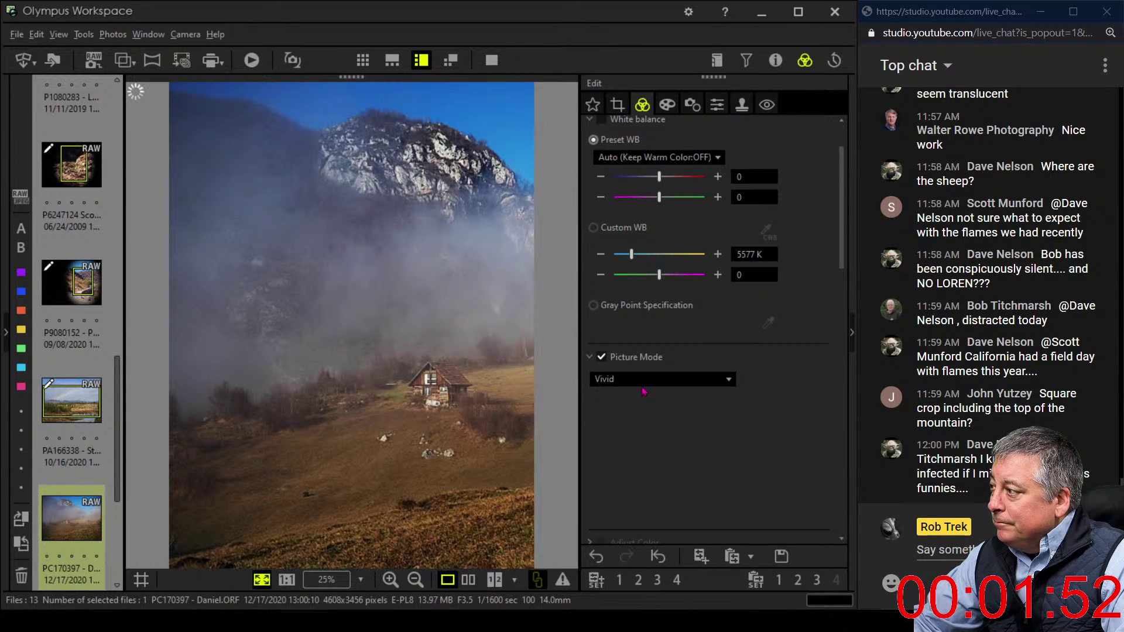
Set Sharpness to 2.0 and apply a slight darkening vignette of -4
{"action": "left_click", "coordinate": [716, 104]}
{"action": "left_click_drag", "start_coordinate": [656, 151], "coordinate": [701, 151]}
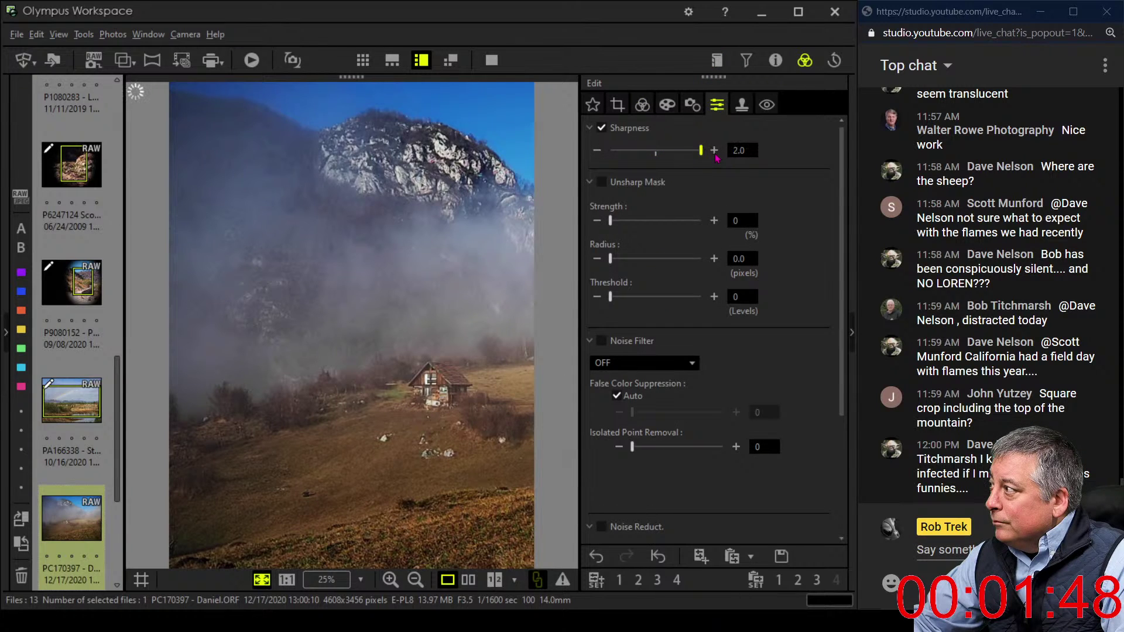
{"action": "left_click", "coordinate": [667, 105]}
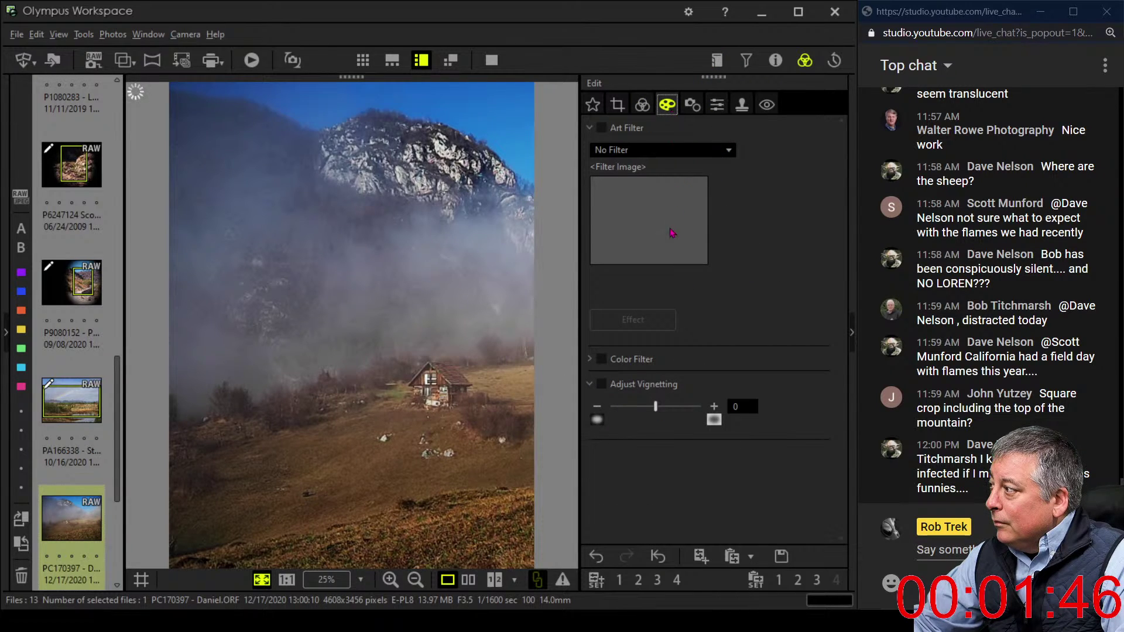
{"action": "left_click_drag", "start_coordinate": [653, 405], "coordinate": [648, 406]}
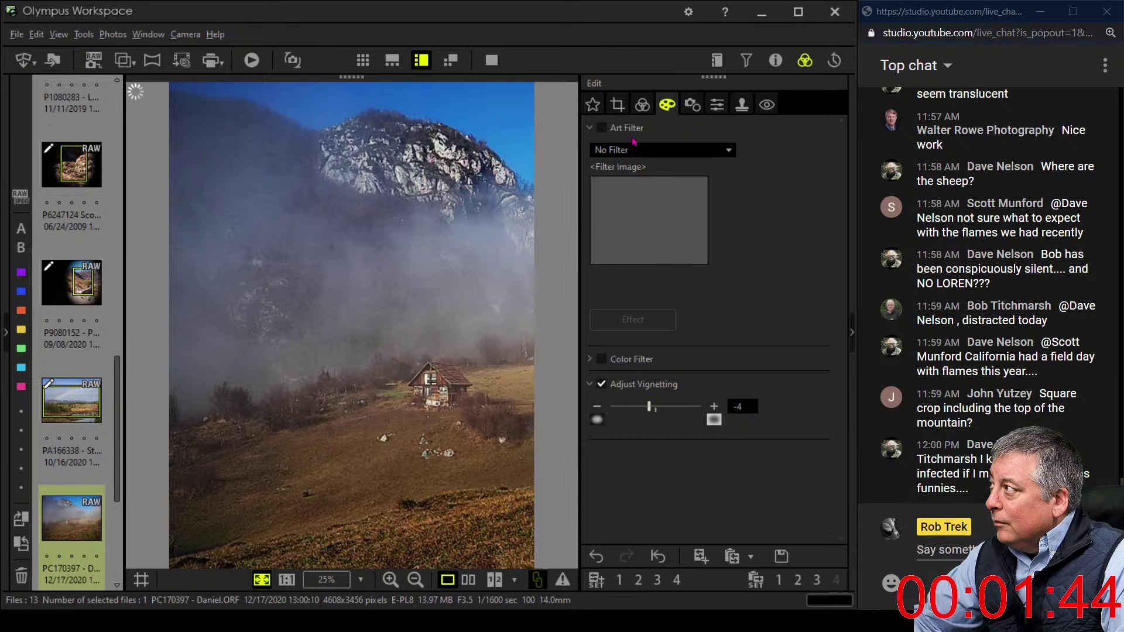
Add a midtone anchor and a slightly lowered shadow point to the blue channel's tone curve
{"action": "left_click", "coordinate": [641, 109]}
{"action": "scroll", "coordinate": [668, 431], "scroll_direction": "down", "scroll_amount": 3}
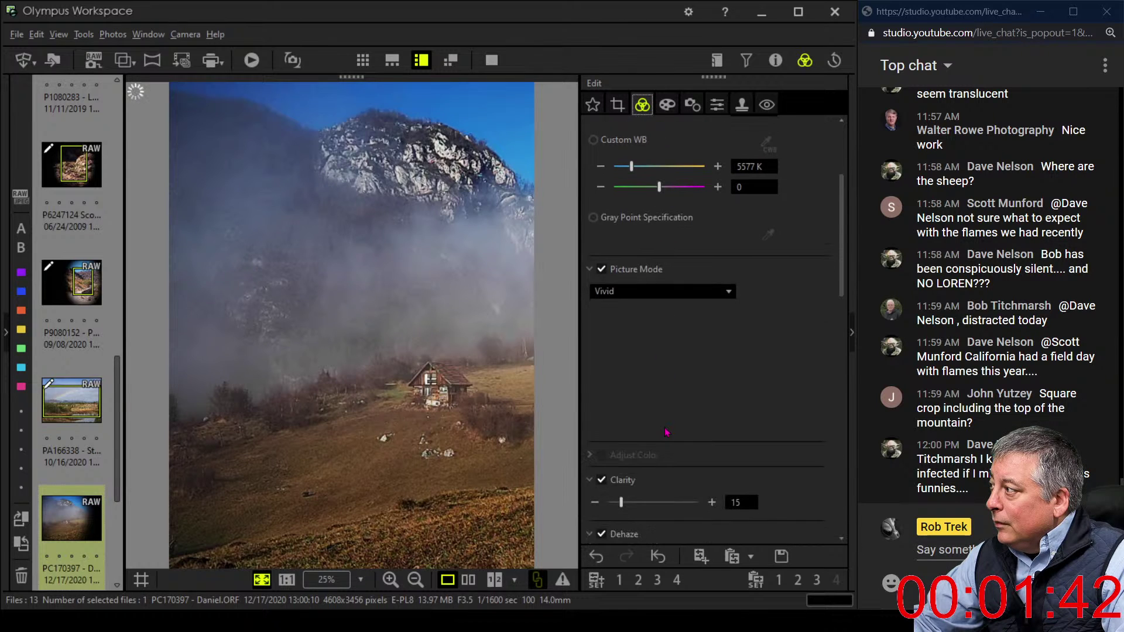
{"action": "scroll", "coordinate": [666, 432], "scroll_direction": "down", "scroll_amount": 1}
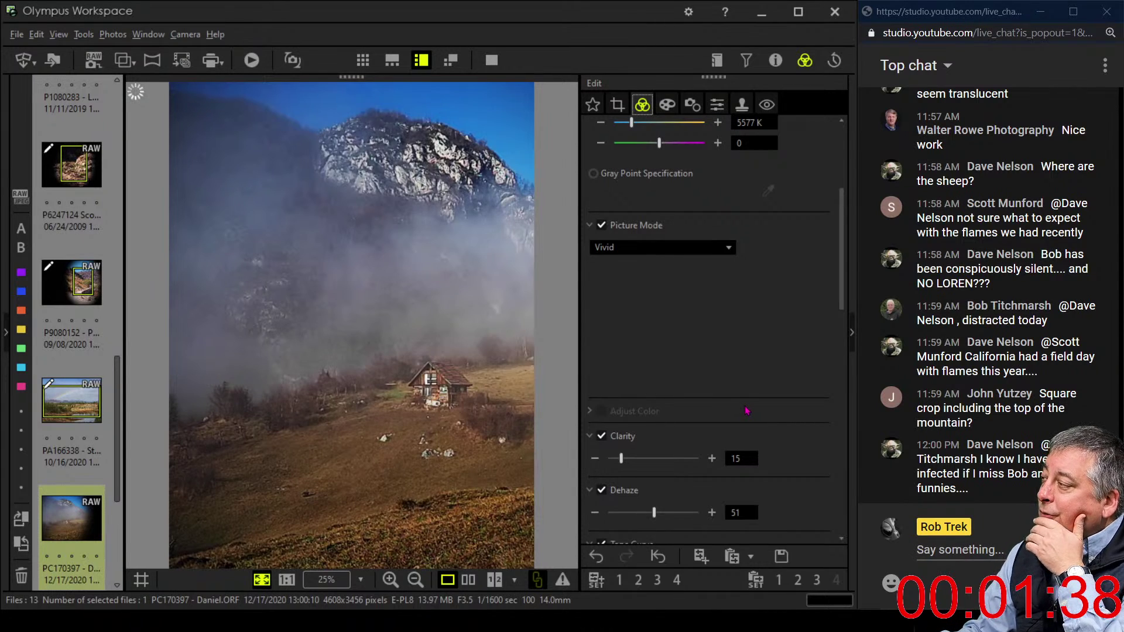
{"action": "scroll", "coordinate": [761, 392], "scroll_direction": "down", "scroll_amount": 2}
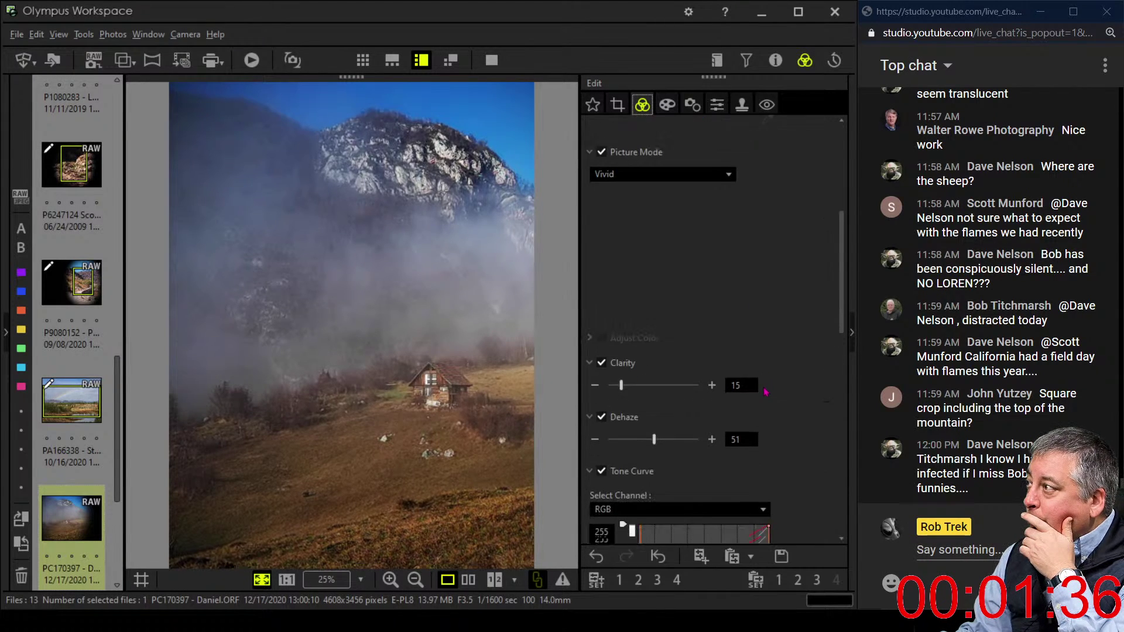
{"action": "scroll", "coordinate": [765, 392], "scroll_direction": "down", "scroll_amount": 5}
{"action": "left_click", "coordinate": [730, 301]}
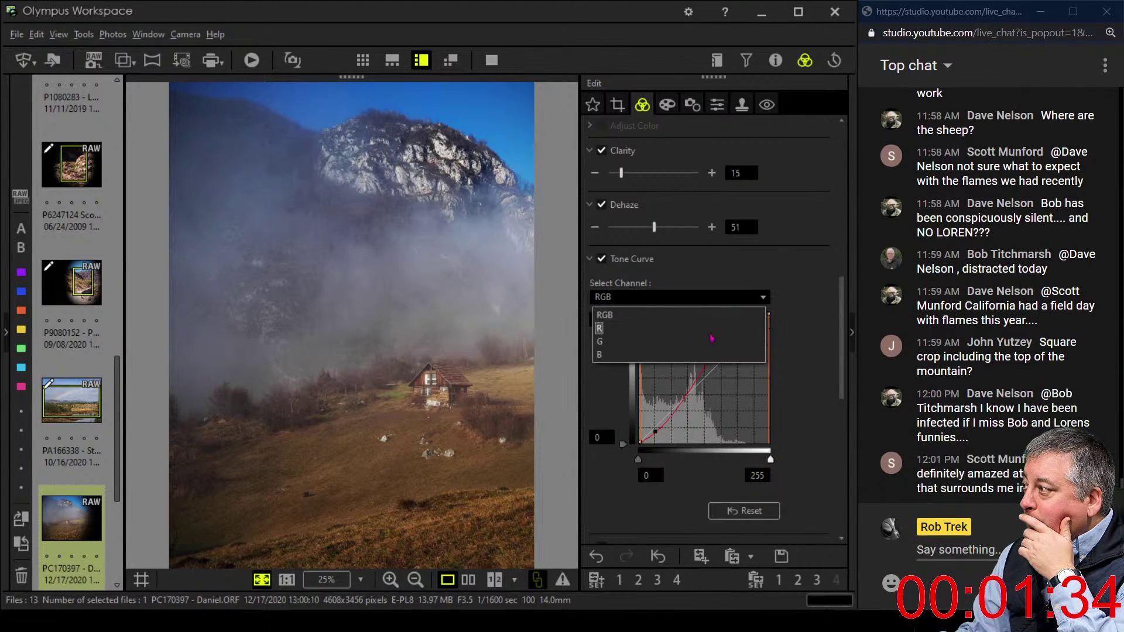
{"action": "left_click", "coordinate": [704, 357]}
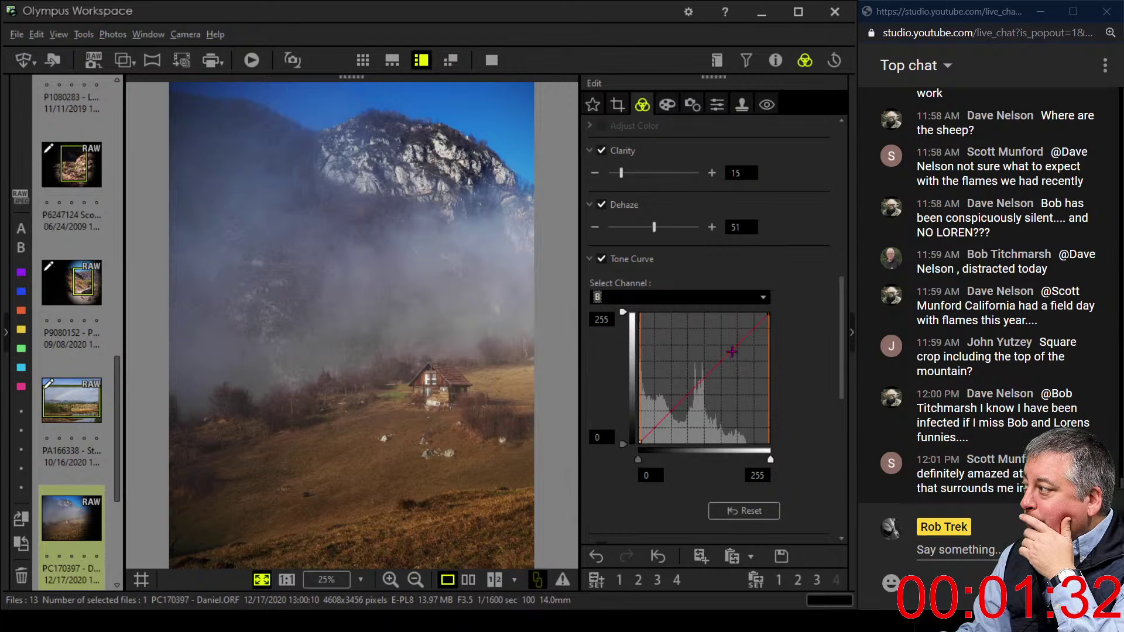
{"action": "left_click_drag", "start_coordinate": [701, 381], "coordinate": [698, 379]}
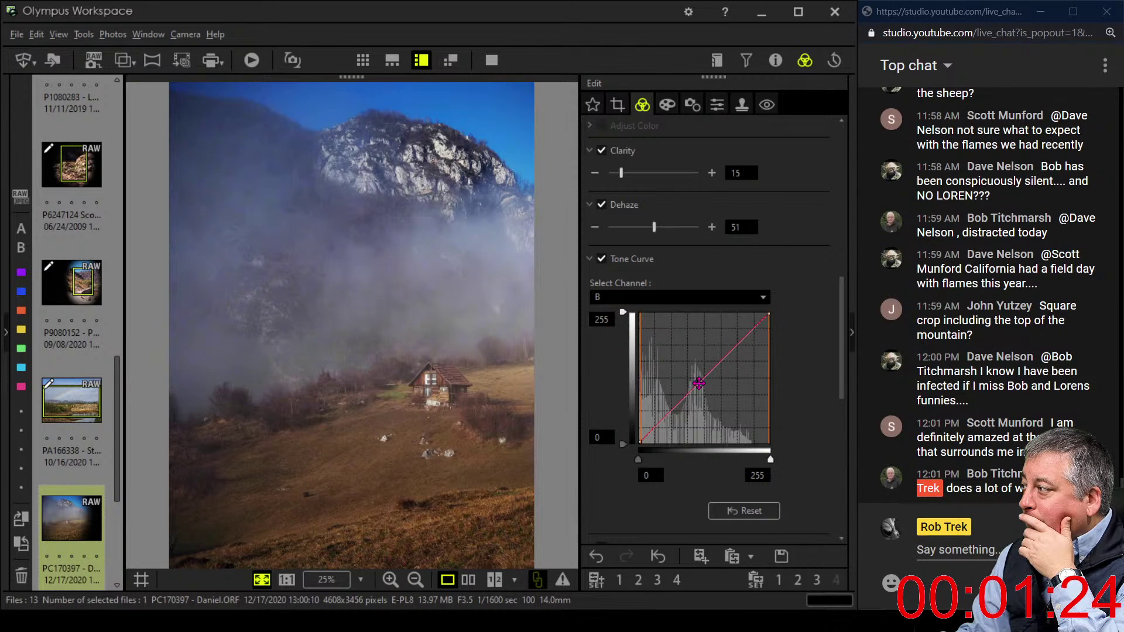
{"action": "left_click_drag", "start_coordinate": [685, 404], "coordinate": [677, 411]}
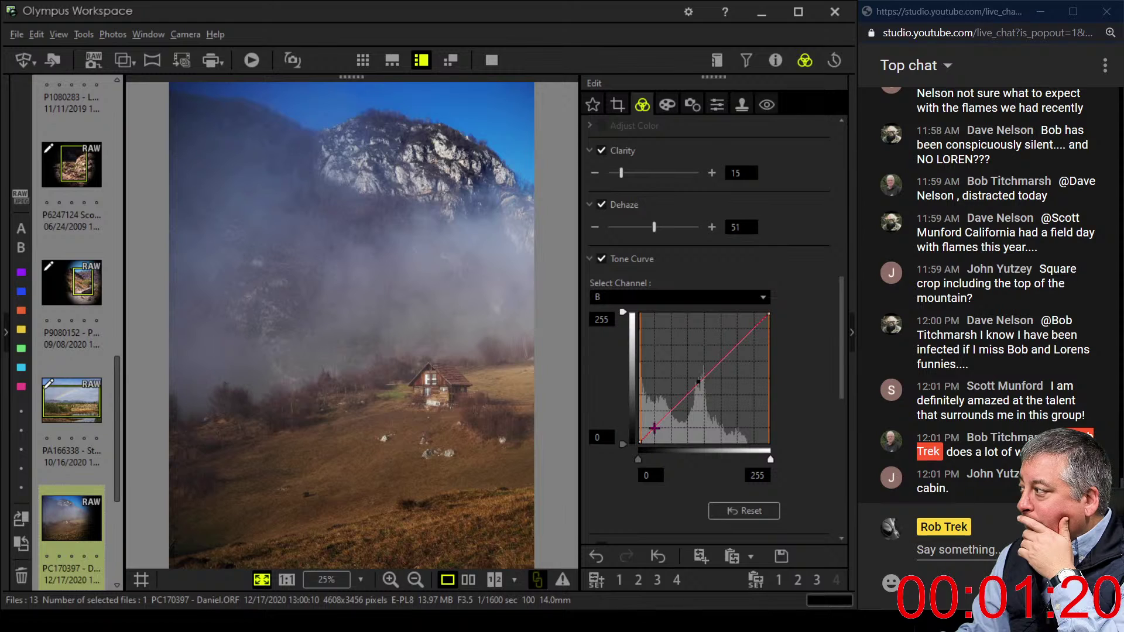
{"action": "left_click_drag", "start_coordinate": [653, 429], "coordinate": [652, 431]}
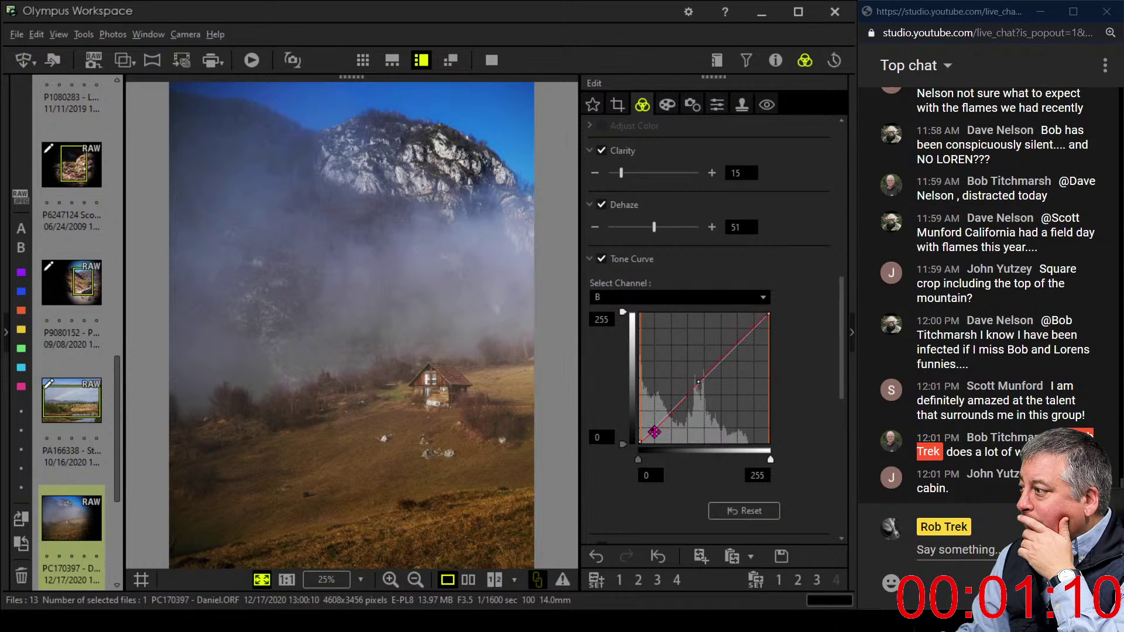
Anchor the green channel's tone curve at an upper-midtone point and fine-tune a point in its shadows
{"action": "left_click", "coordinate": [662, 299]}
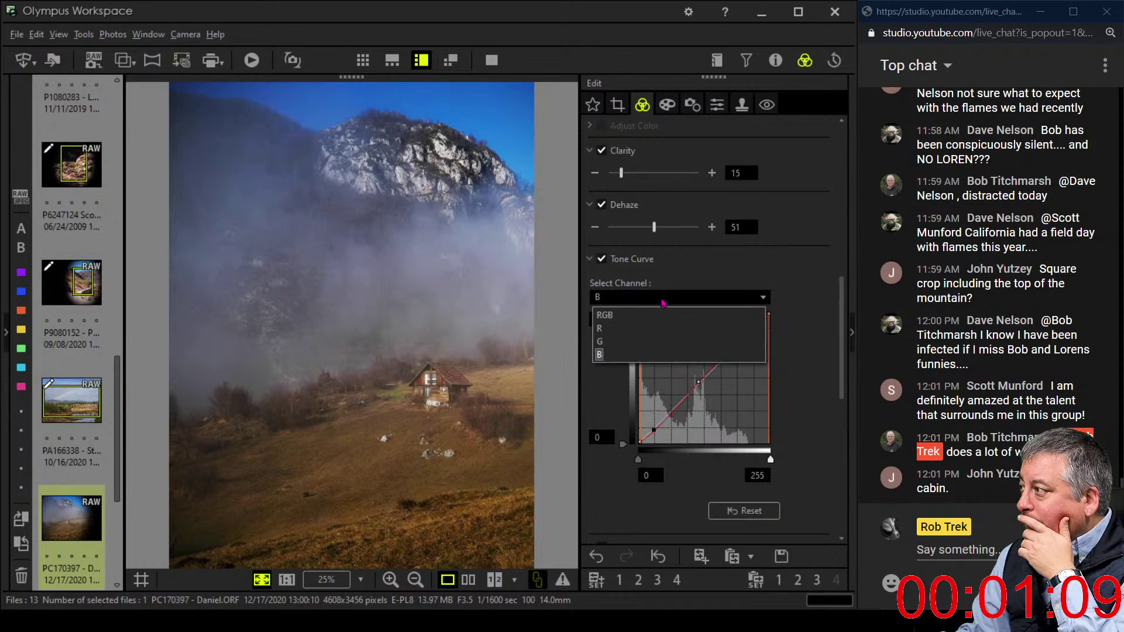
{"action": "left_click", "coordinate": [650, 342]}
{"action": "left_click", "coordinate": [651, 433]}
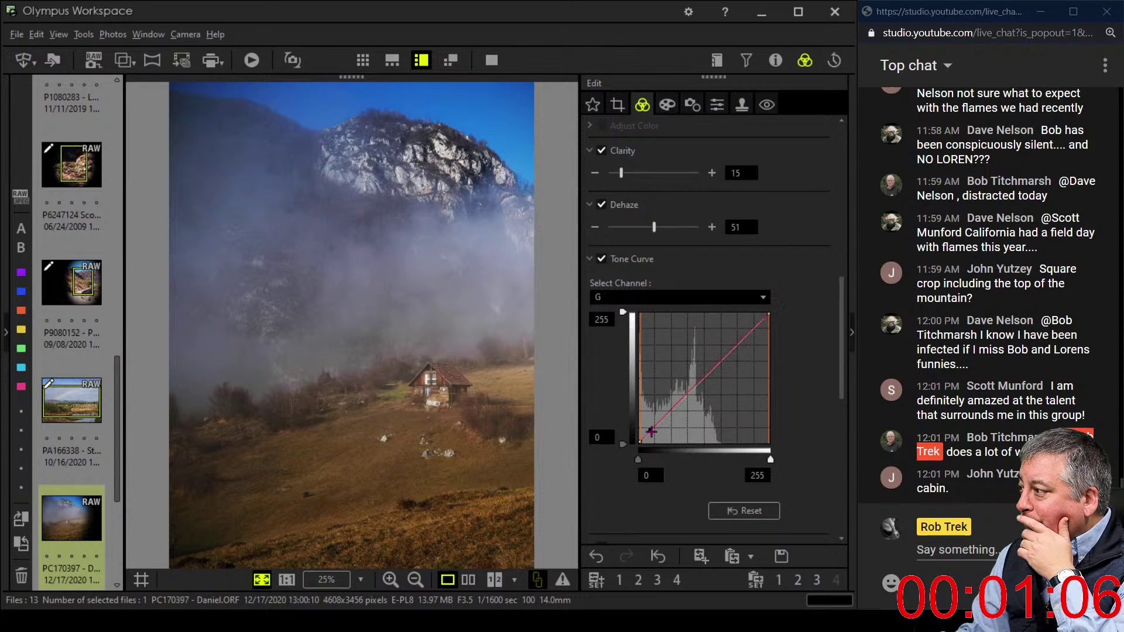
{"action": "left_click", "coordinate": [715, 366]}
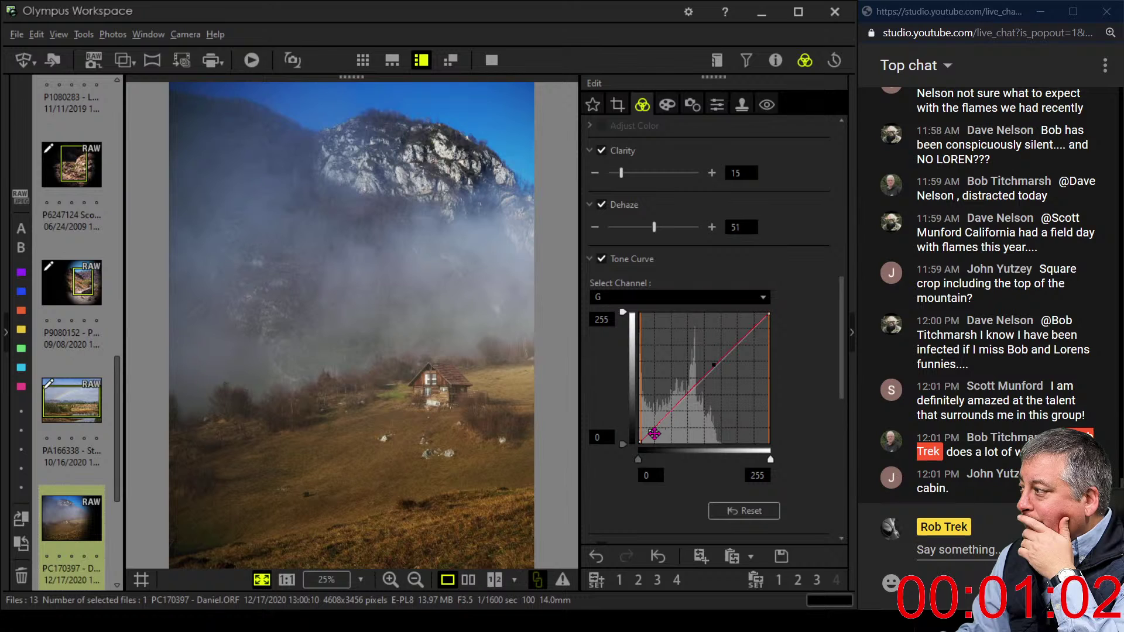
{"action": "left_click_drag", "start_coordinate": [650, 432], "coordinate": [653, 433]}
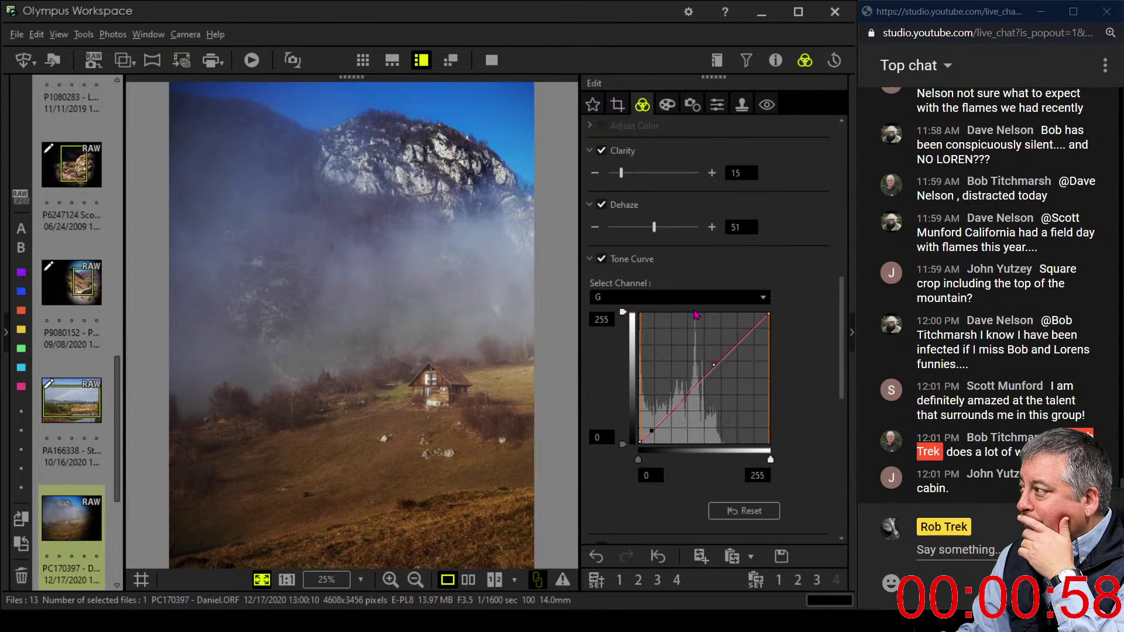
Switch the tone curve to the red channel and add a slightly adjusted point in its shadows
{"action": "key", "text": "Up"}
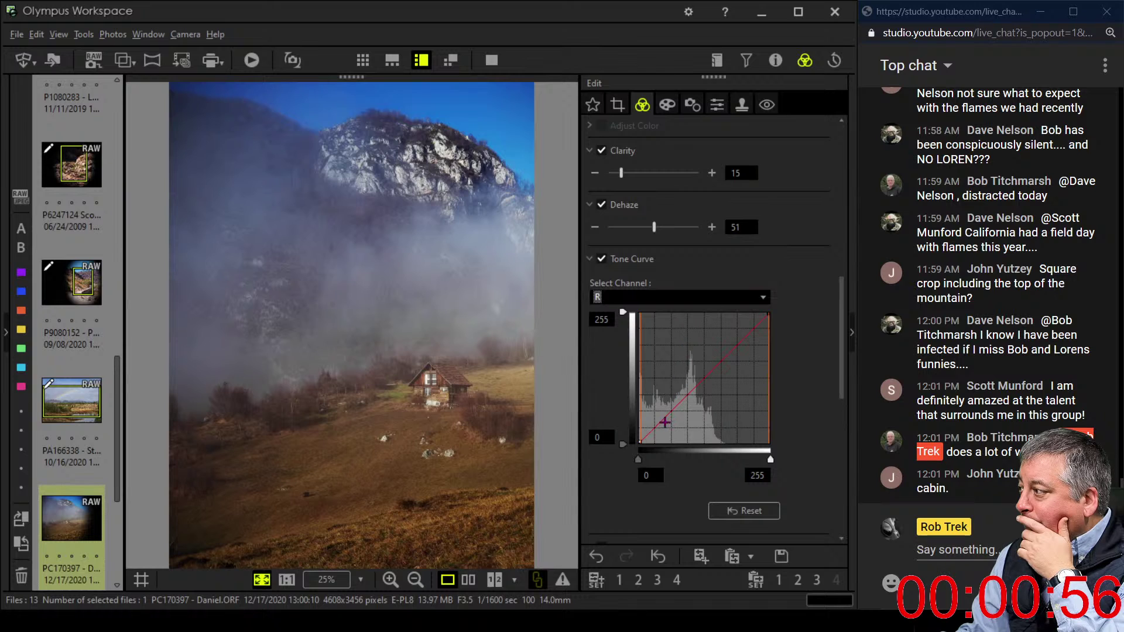
{"action": "left_click", "coordinate": [653, 428]}
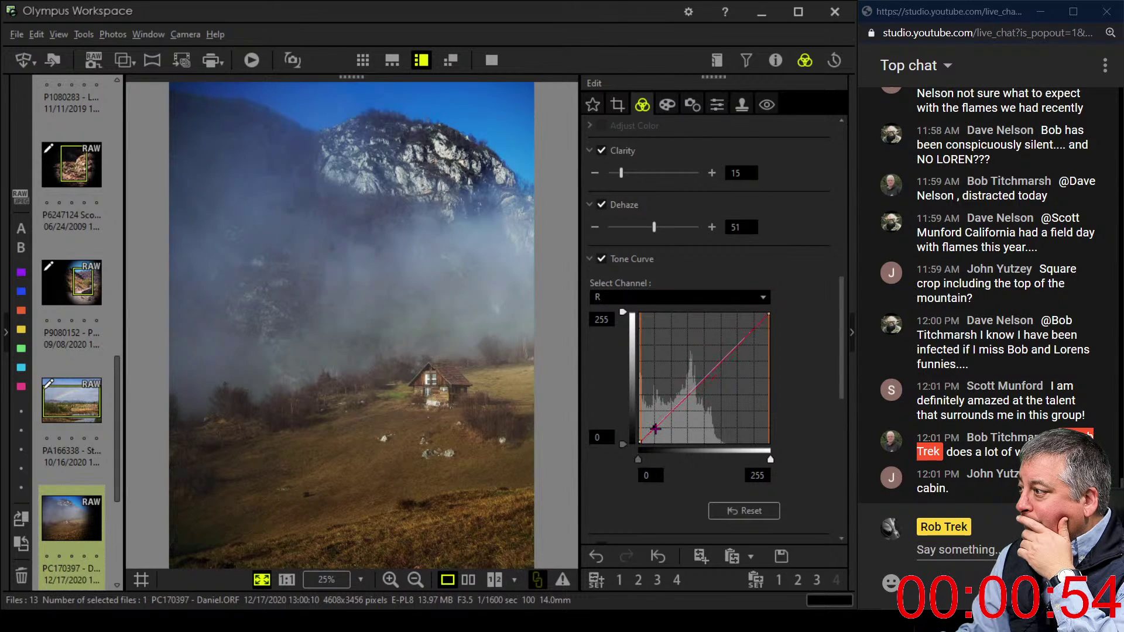
{"action": "left_click_drag", "start_coordinate": [654, 428], "coordinate": [654, 430]}
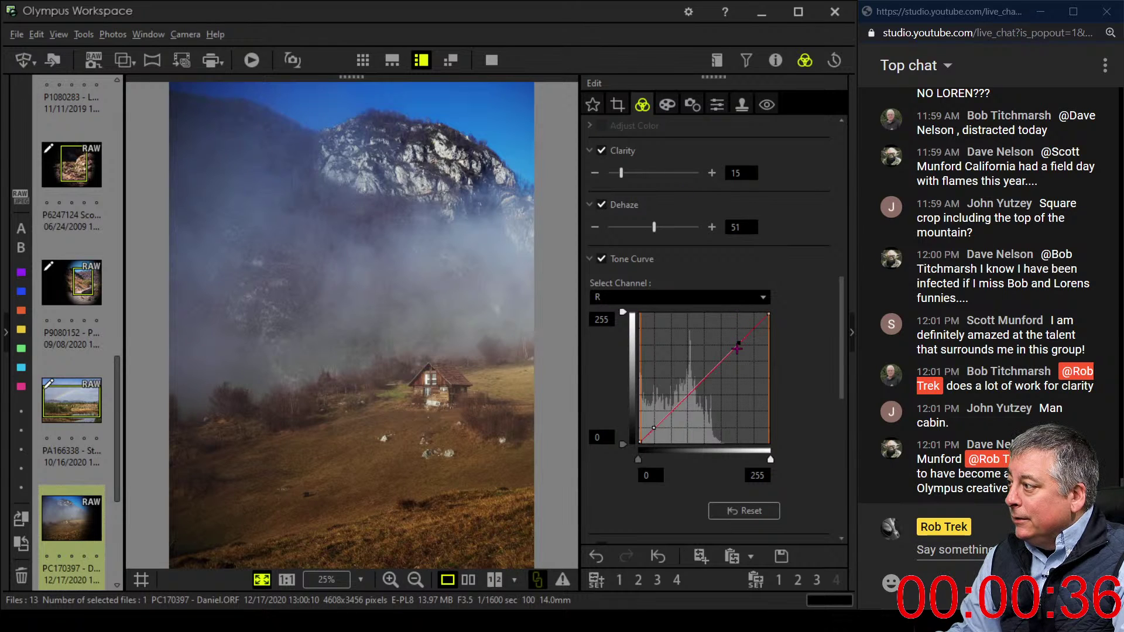
Compare the foggy mountain photo with its original and try a tighter 4:3 portrait crop of 2138 x 2849 pixels
{"action": "left_click", "coordinate": [468, 579]}
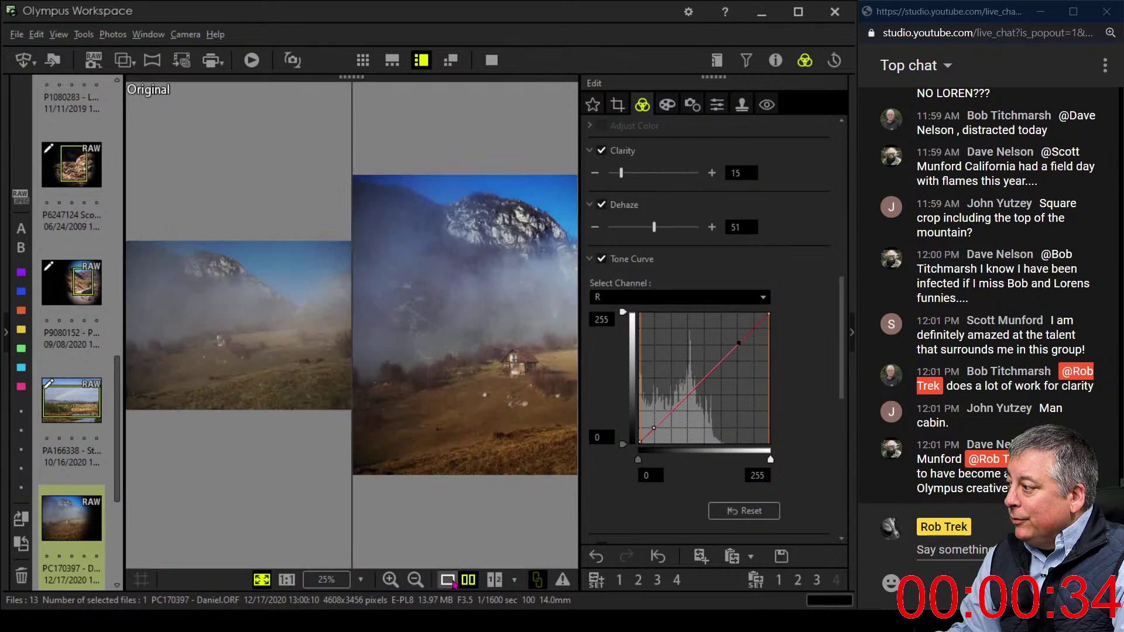
{"action": "left_click", "coordinate": [449, 581]}
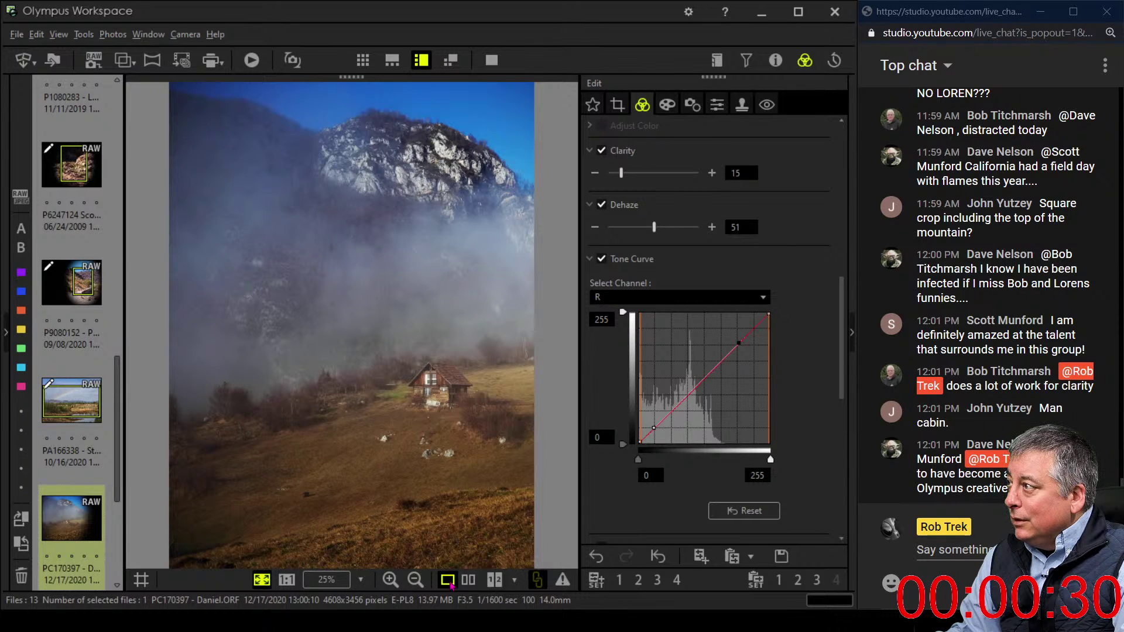
{"action": "left_click", "coordinate": [617, 105]}
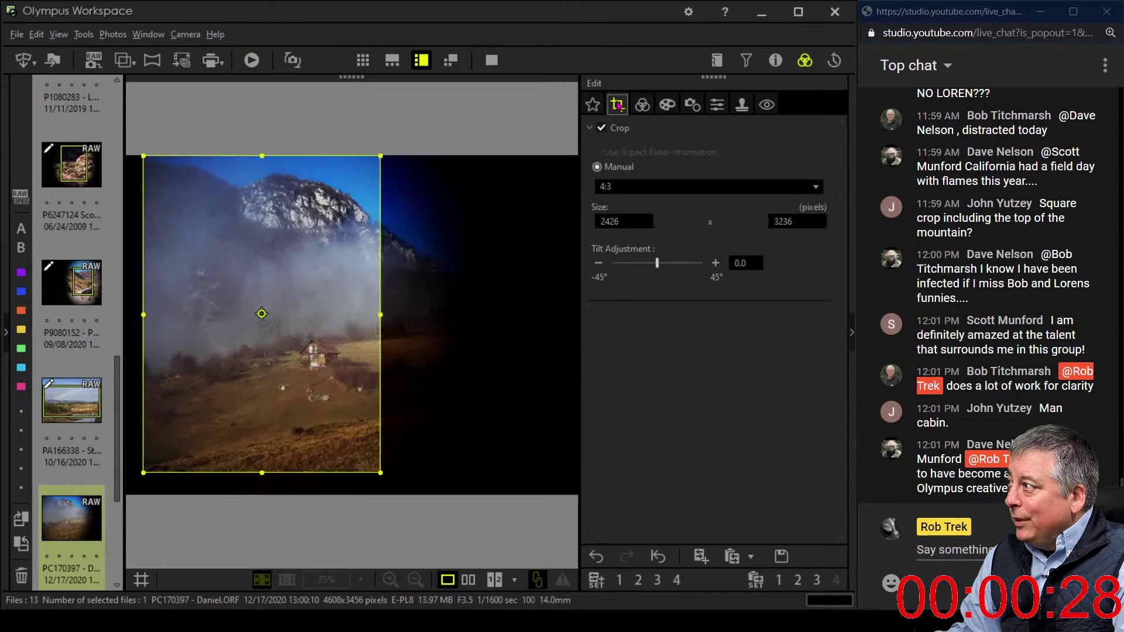
{"action": "left_click_drag", "start_coordinate": [380, 472], "coordinate": [371, 464]}
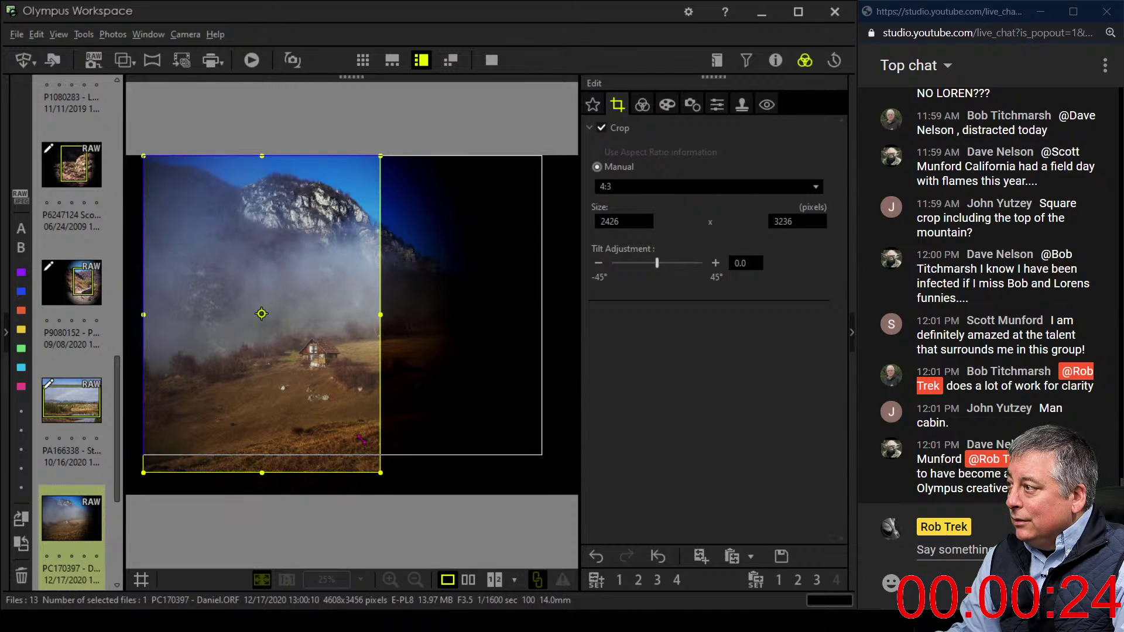
{"action": "left_click", "coordinate": [342, 304]}
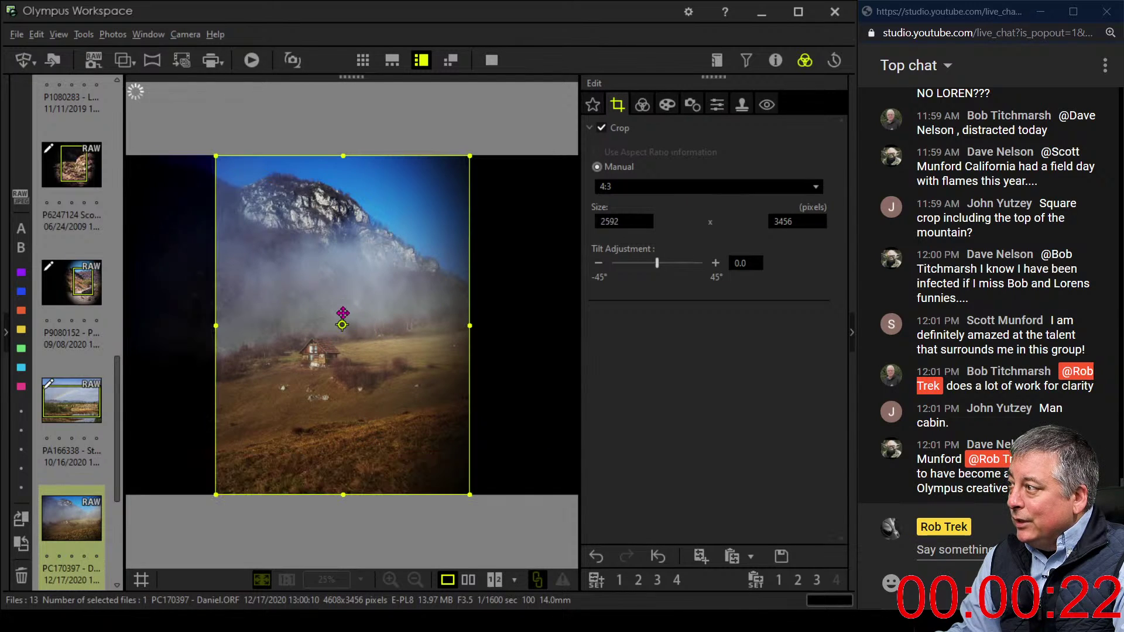
{"action": "left_click_drag", "start_coordinate": [381, 393], "coordinate": [329, 391]}
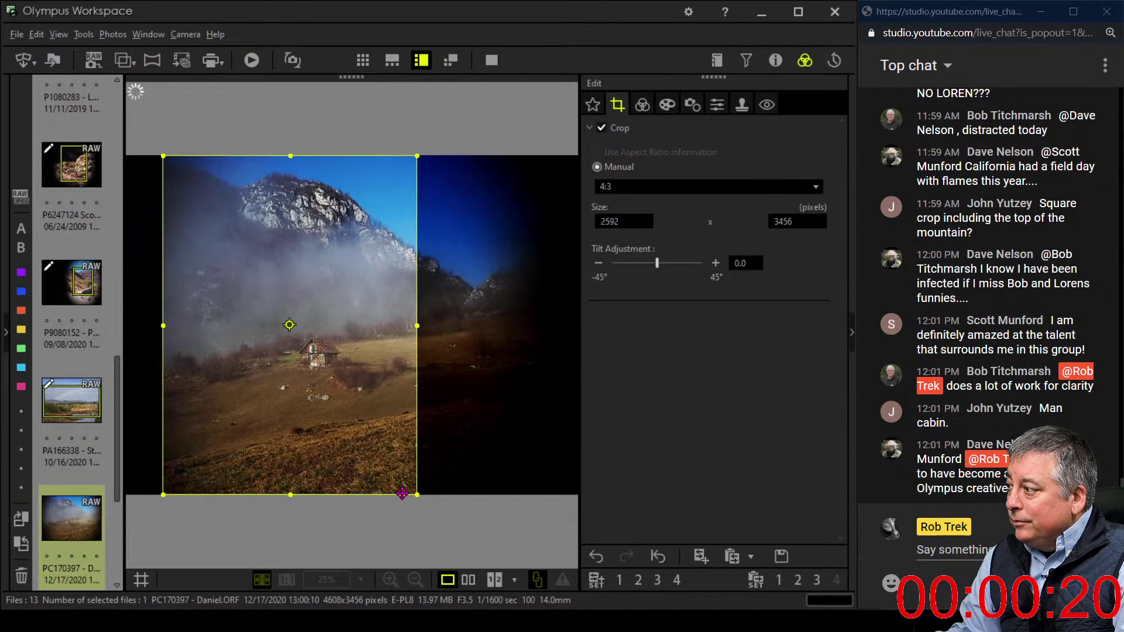
{"action": "left_click_drag", "start_coordinate": [414, 493], "coordinate": [369, 435]}
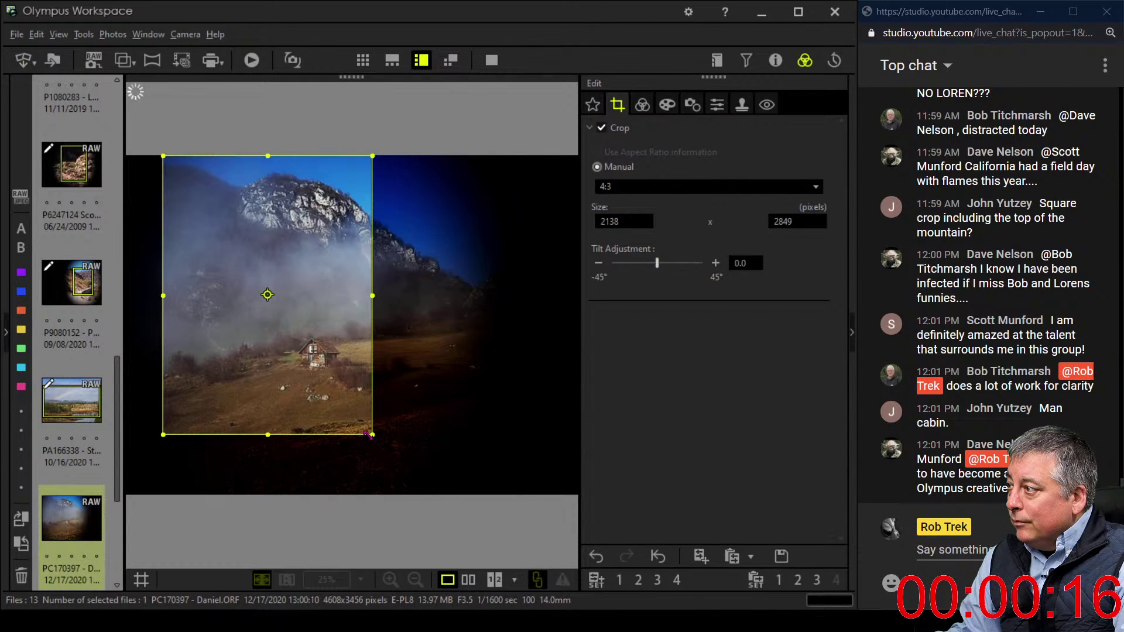
{"action": "left_click", "coordinate": [642, 105]}
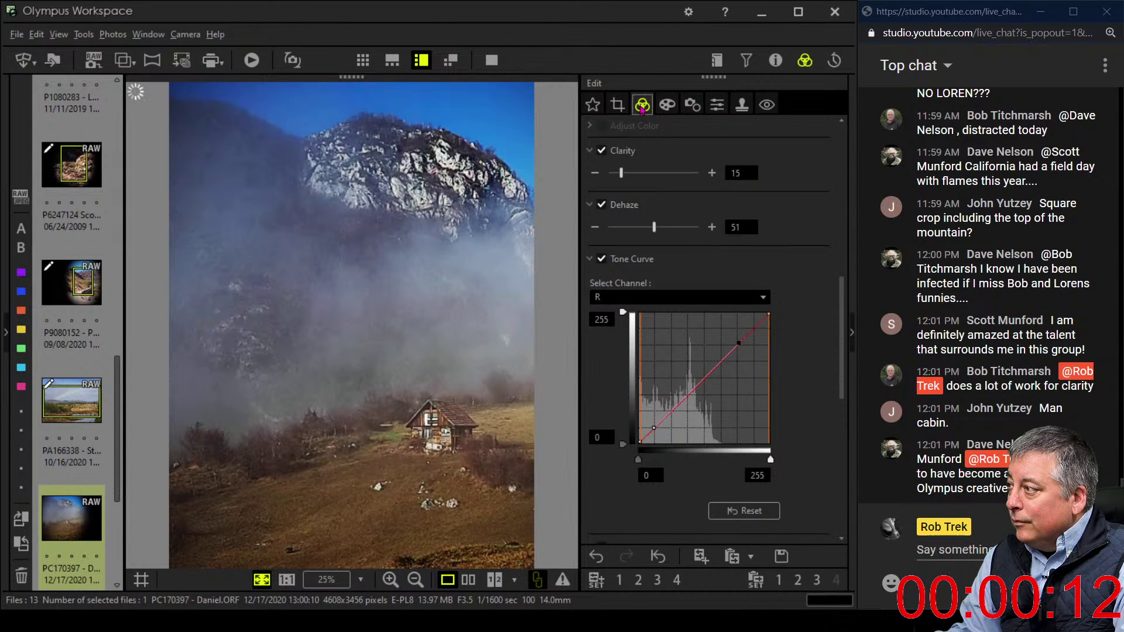
Redraw the 4:3 portrait crop at 2376 x 3168 pixels and position it around the rocky peak and the cabin
{"action": "left_click", "coordinate": [617, 104]}
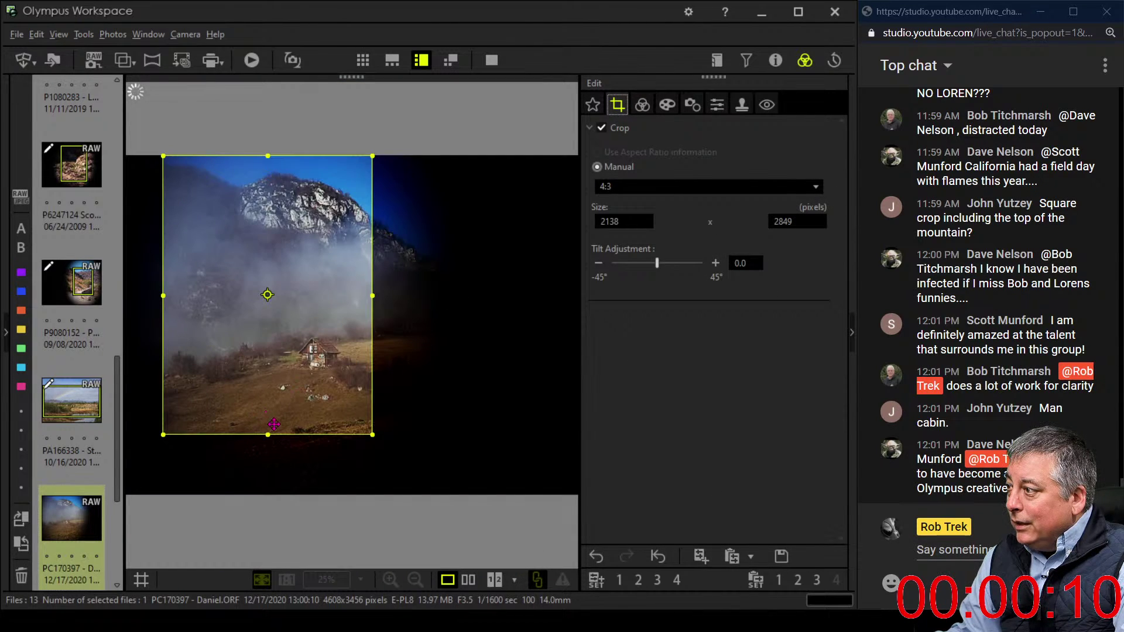
{"action": "left_click_drag", "start_coordinate": [274, 423], "coordinate": [320, 303]}
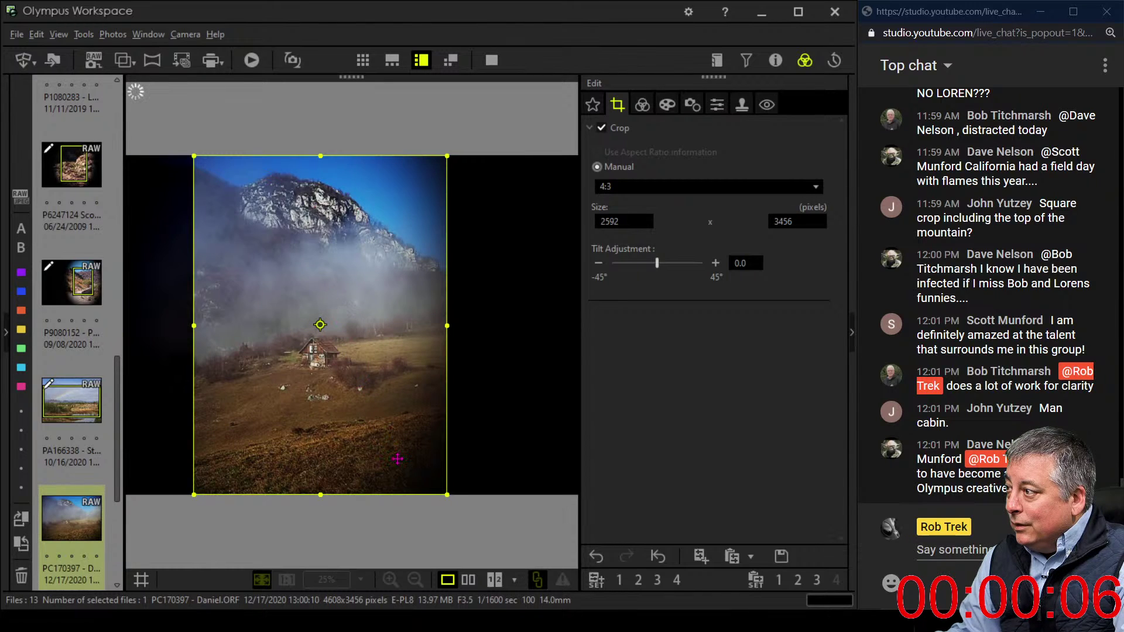
{"action": "left_click_drag", "start_coordinate": [446, 493], "coordinate": [416, 464]}
{"action": "left_click_drag", "start_coordinate": [390, 389], "coordinate": [348, 387]}
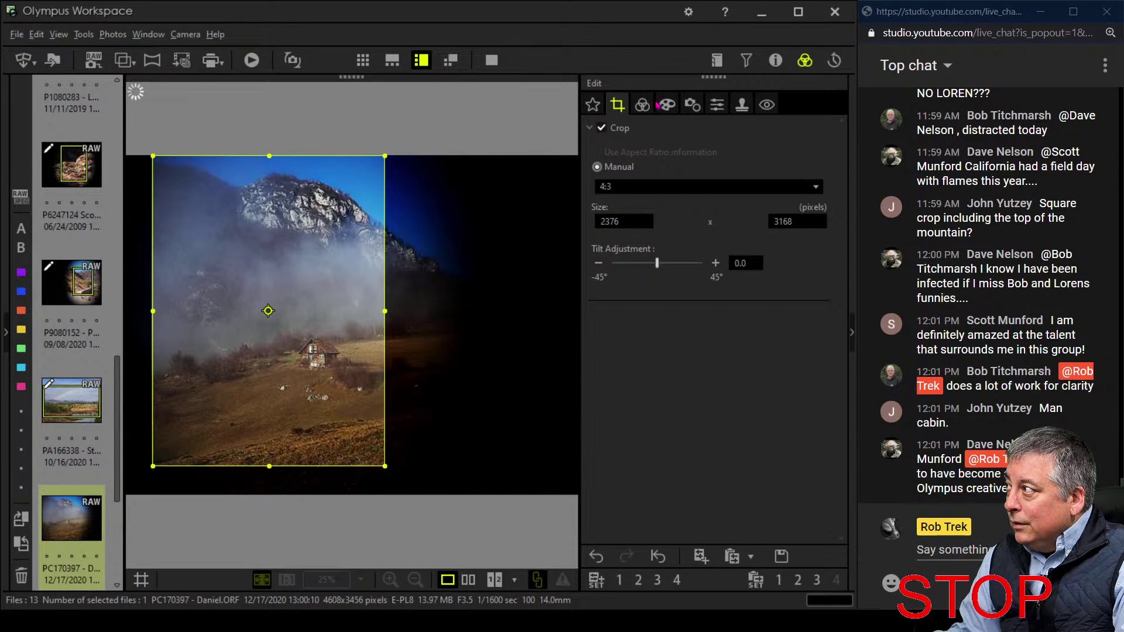
{"action": "left_click", "coordinate": [643, 106]}
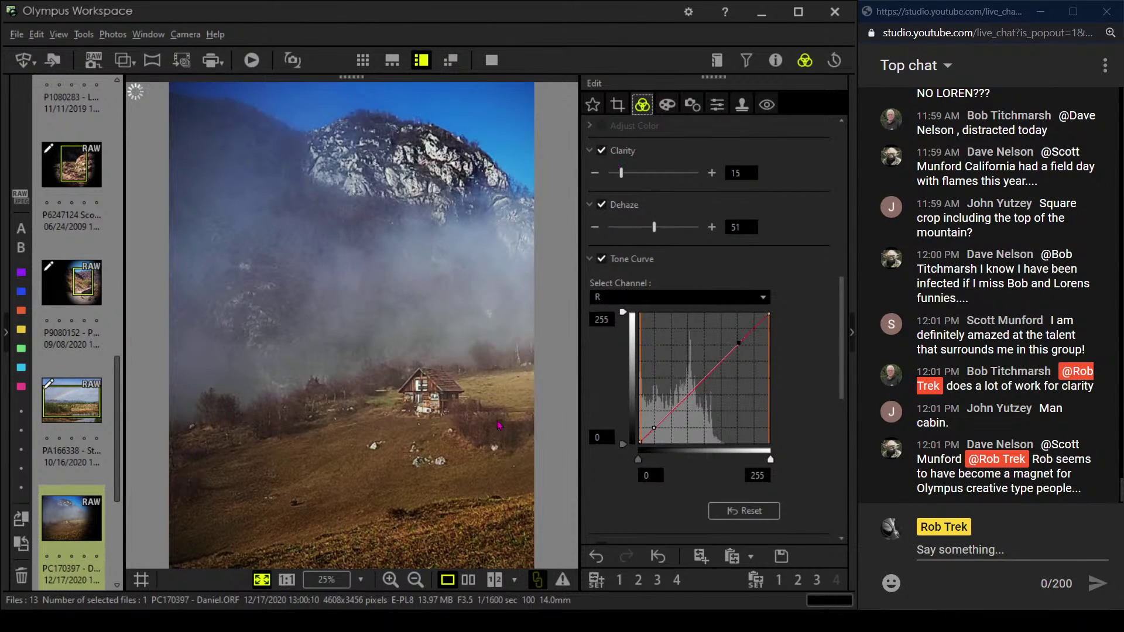
Compare the mountain edit with its original side by side in full screen, and return to the single-image view
{"action": "left_click", "coordinate": [469, 579]}
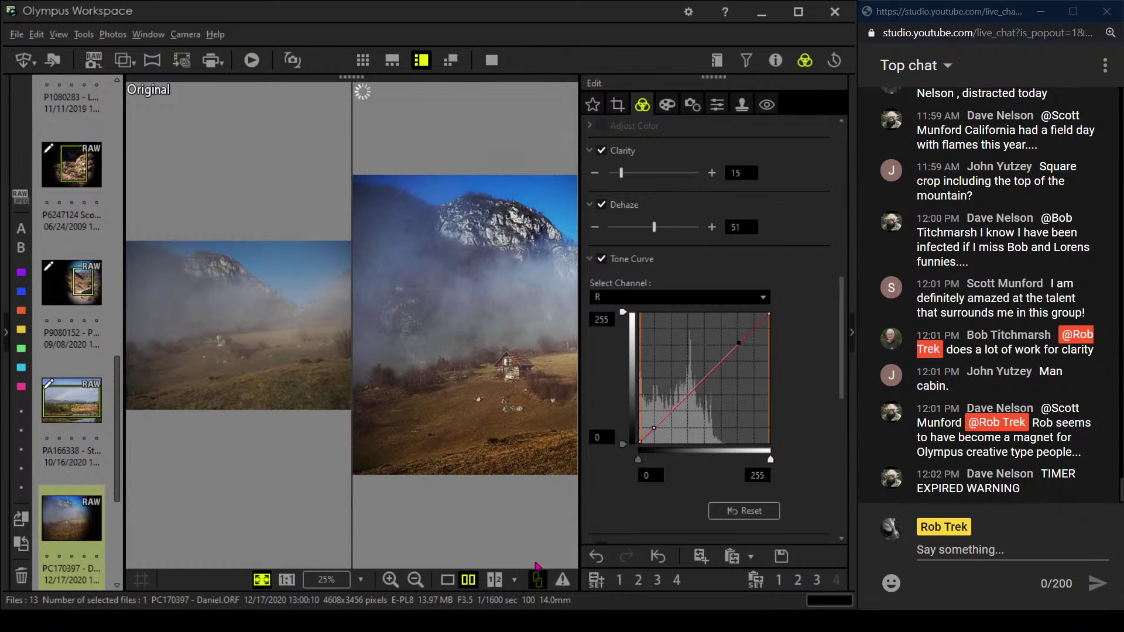
{"action": "left_click", "coordinate": [491, 60]}
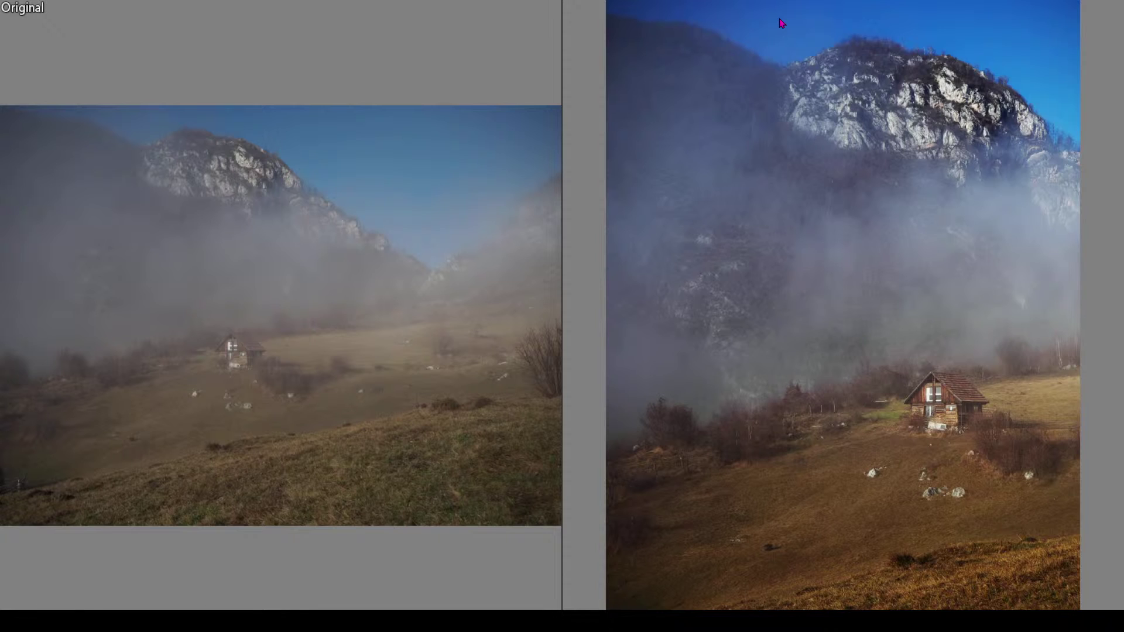
{"action": "key", "text": "Escape"}
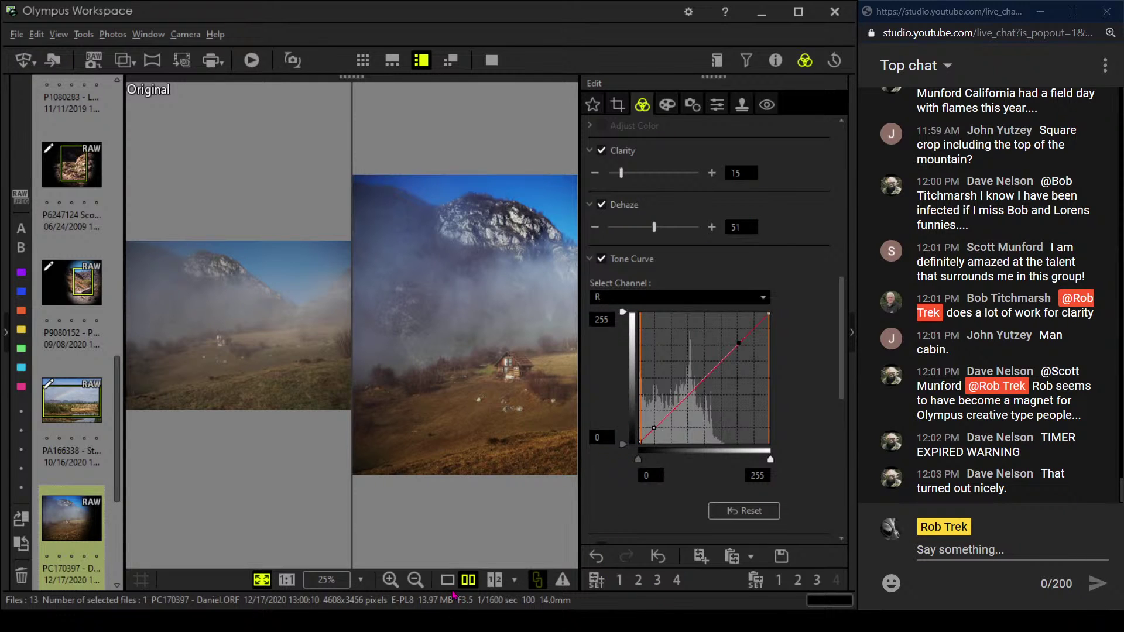
{"action": "left_click", "coordinate": [447, 580]}
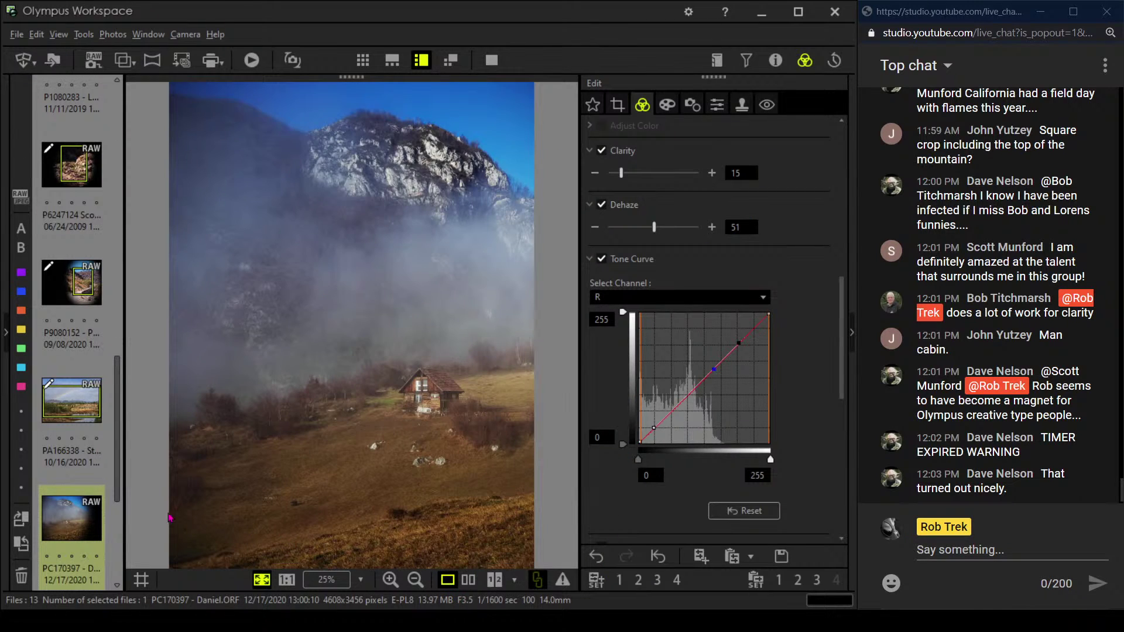
Open the pink flower photo T1121041 and review its shooting details in the image properties
{"action": "scroll", "coordinate": [73, 475], "scroll_direction": "down", "scroll_amount": 3}
{"action": "left_click", "coordinate": [80, 398]}
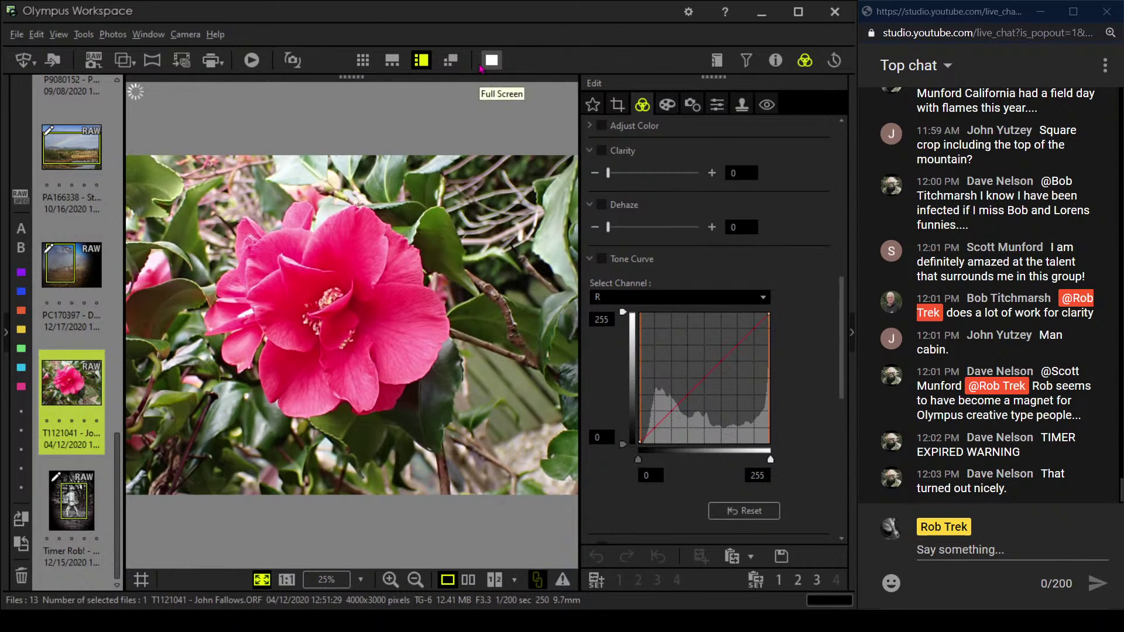
{"action": "left_click", "coordinate": [746, 60]}
{"action": "left_click", "coordinate": [775, 60]}
{"action": "left_click", "coordinate": [746, 60]}
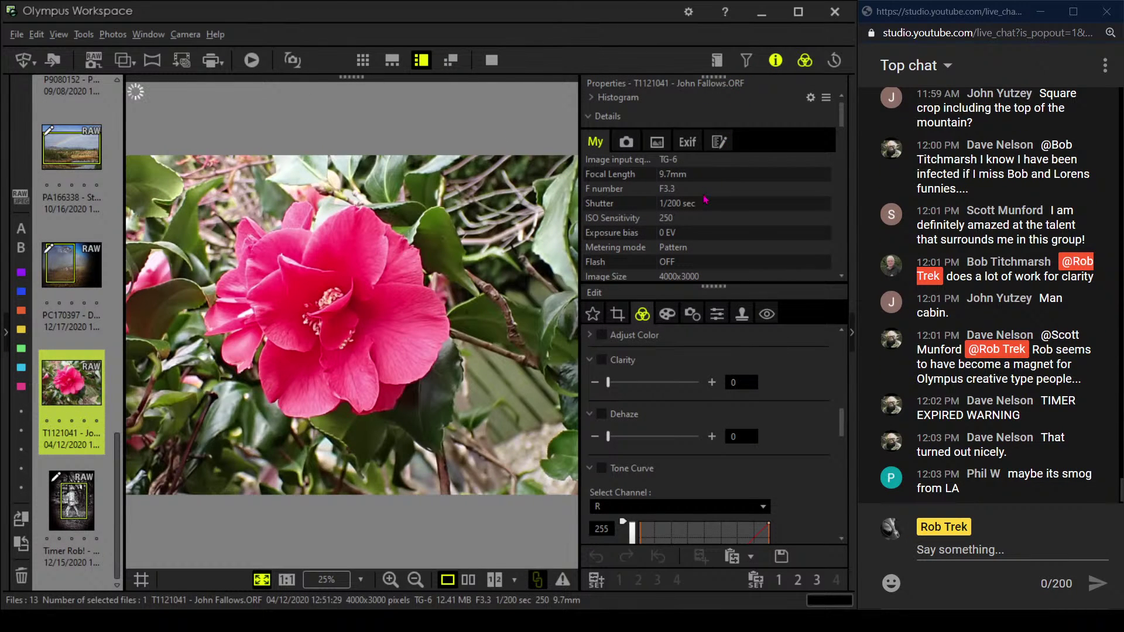
{"action": "scroll", "coordinate": [709, 225], "scroll_direction": "down", "scroll_amount": 2}
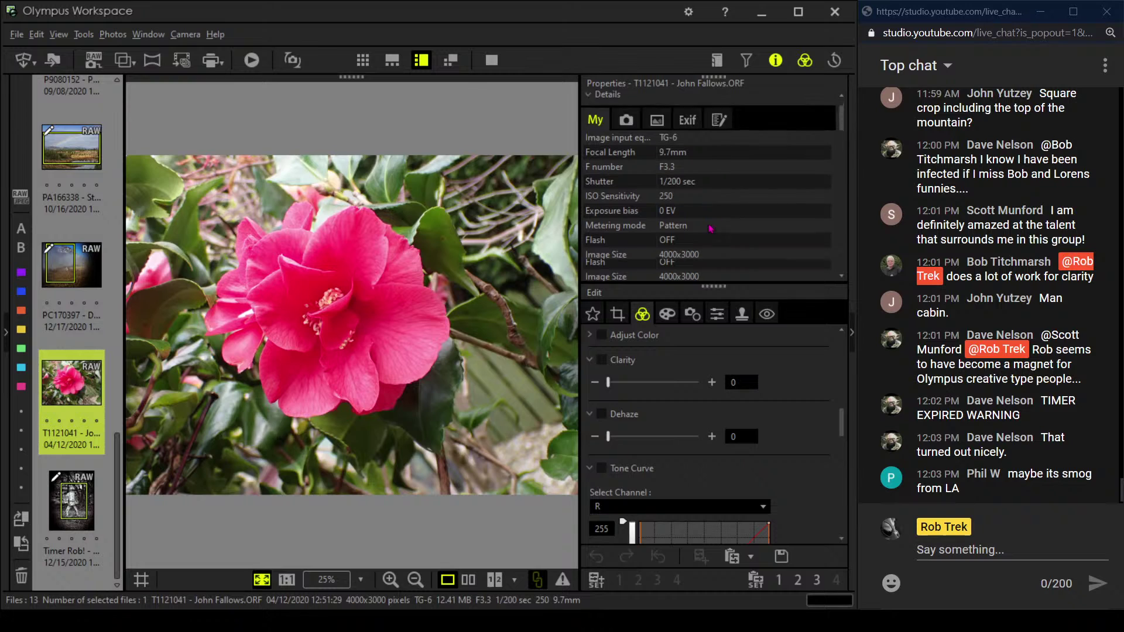
{"action": "scroll", "coordinate": [712, 228], "scroll_direction": "up", "scroll_amount": 2}
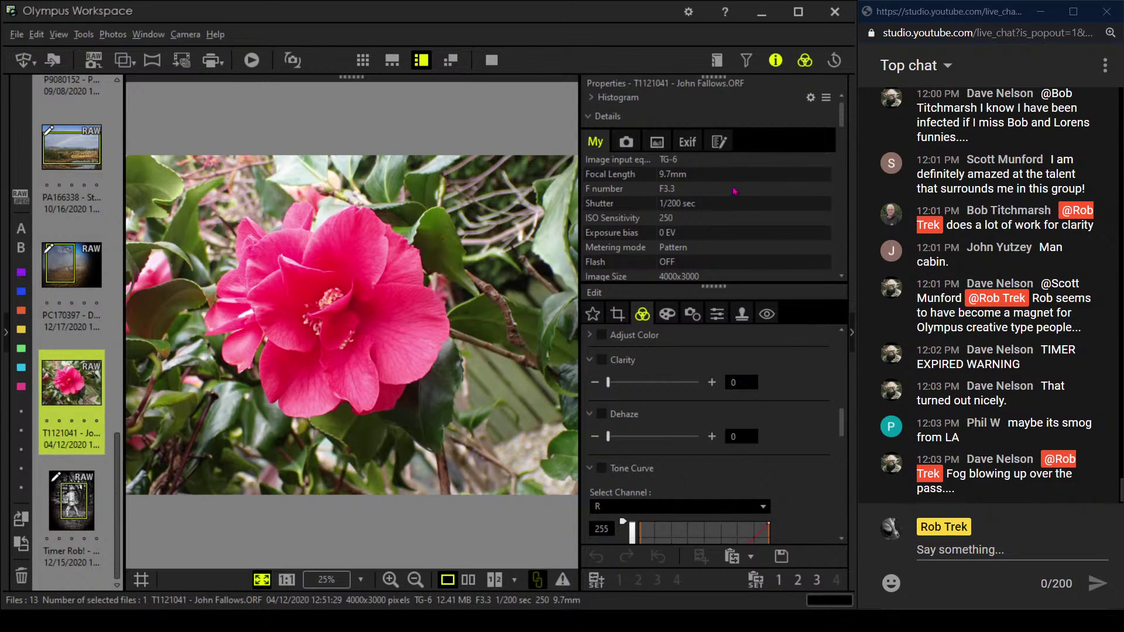
{"action": "left_click", "coordinate": [774, 63]}
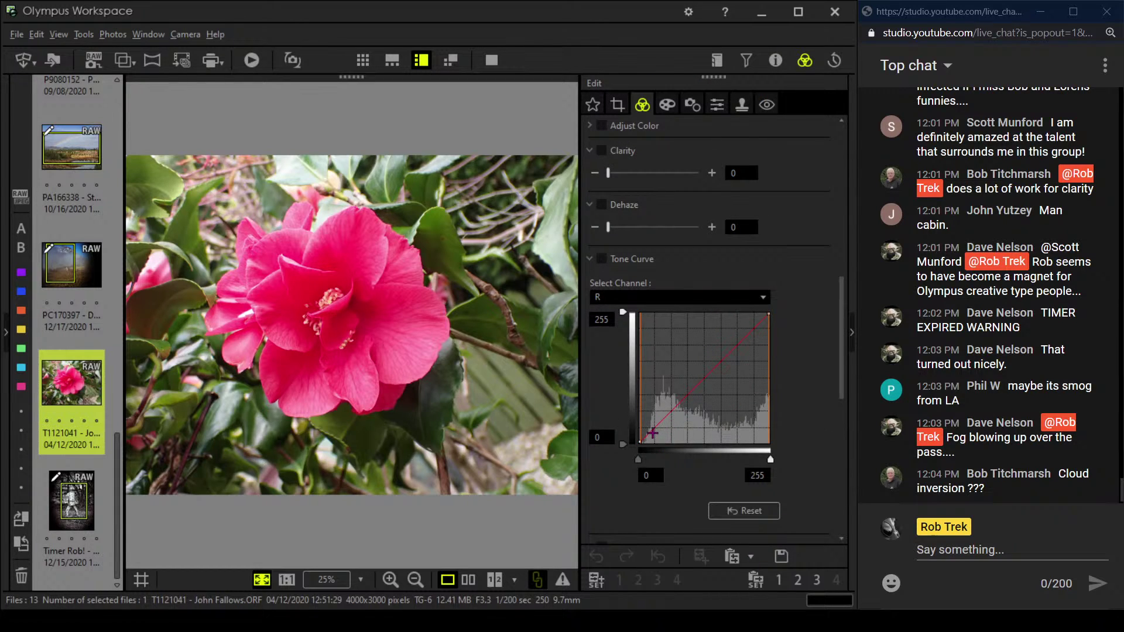
Switch the tone curve channel to RGB and crop the photo to a 1:1 square of 2828 x 2828 pixels around the flower
{"action": "left_click", "coordinate": [677, 300]}
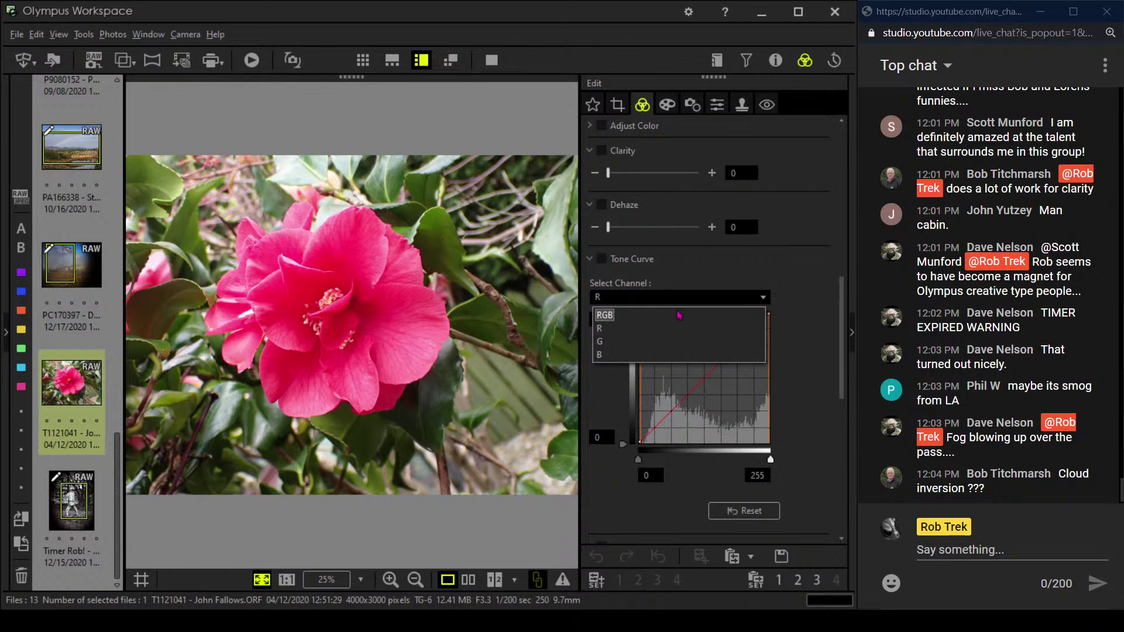
{"action": "left_click", "coordinate": [677, 310]}
{"action": "left_click", "coordinate": [616, 106]}
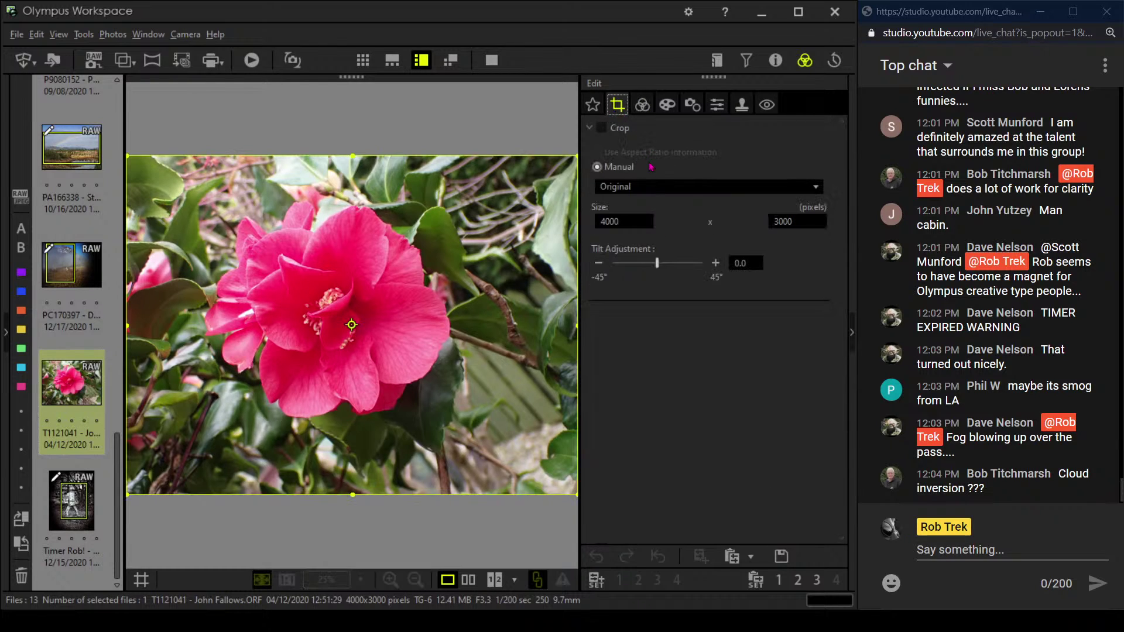
{"action": "left_click", "coordinate": [655, 188]}
{"action": "left_click", "coordinate": [644, 257]}
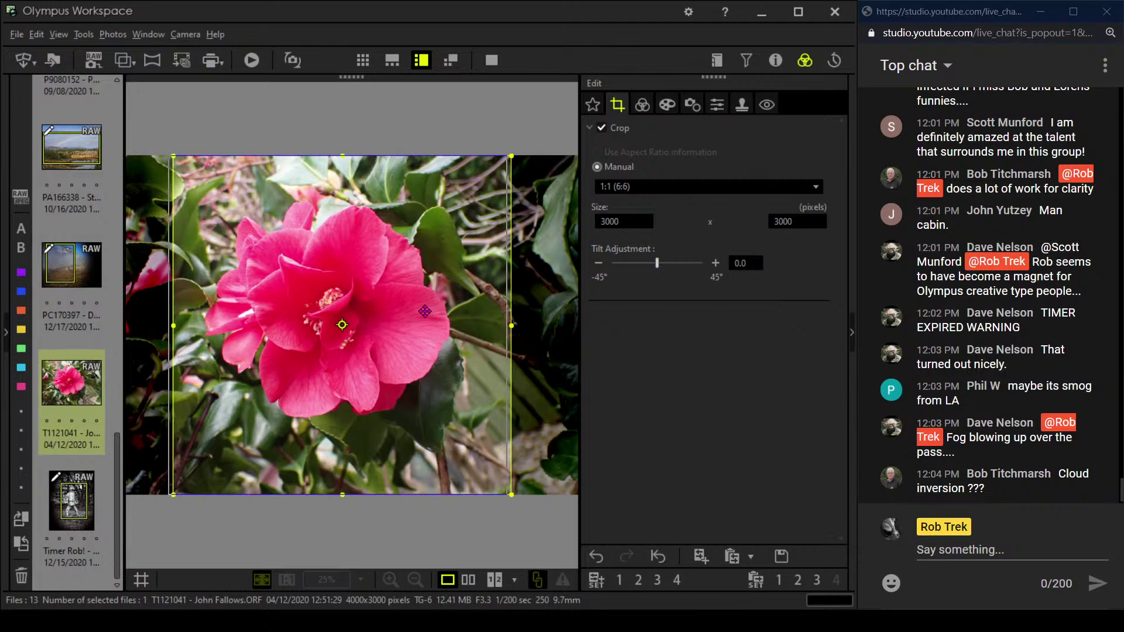
{"action": "left_click_drag", "start_coordinate": [429, 311], "coordinate": [384, 408]}
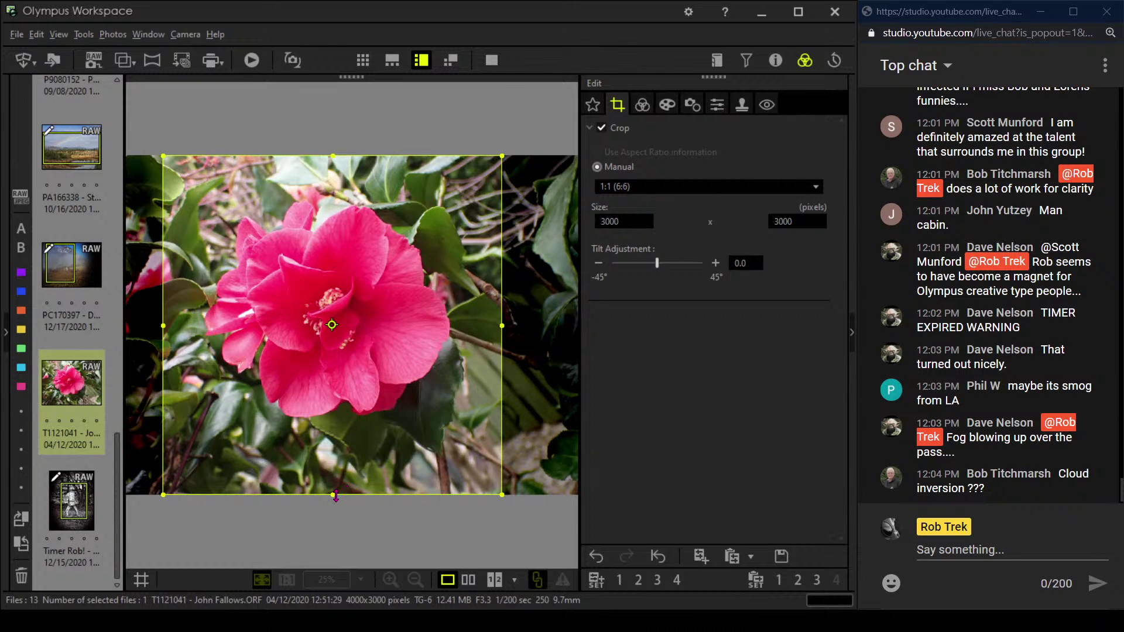
{"action": "left_click_drag", "start_coordinate": [333, 495], "coordinate": [333, 475]}
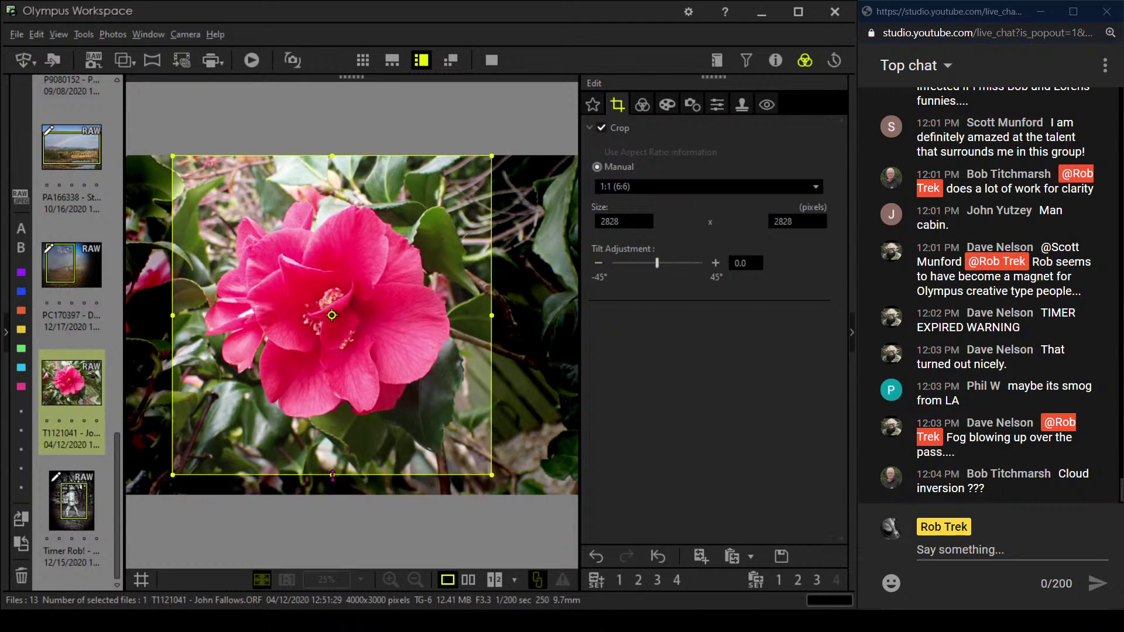
Apply a strong darkening vignette of -30 to the flower photo
{"action": "left_click", "coordinate": [667, 105]}
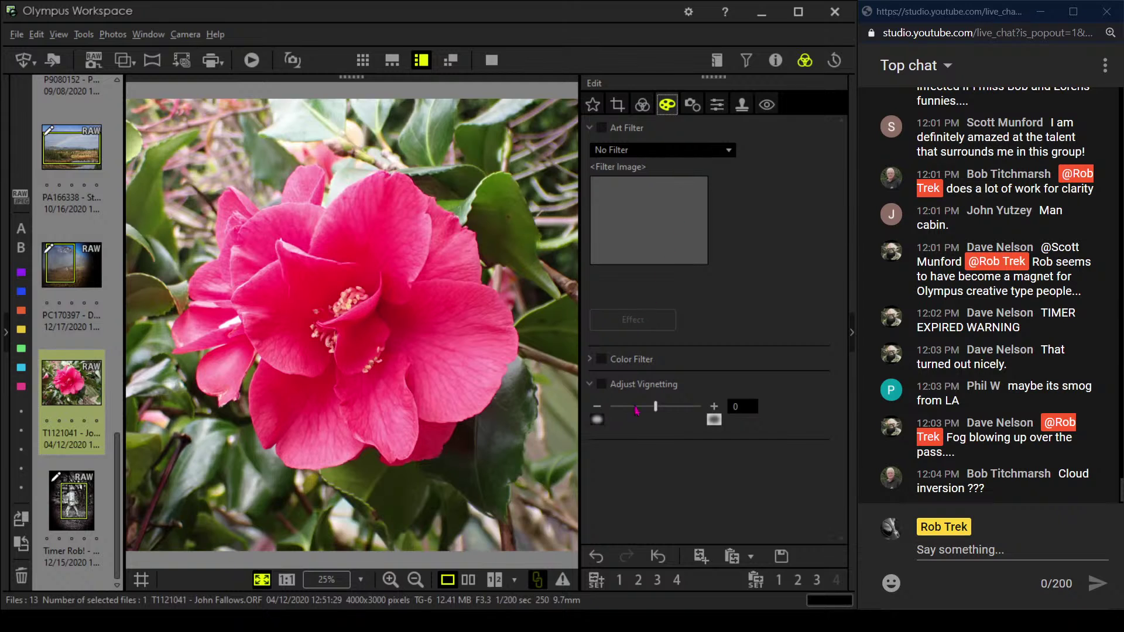
{"action": "left_click_drag", "start_coordinate": [655, 406], "coordinate": [609, 411]}
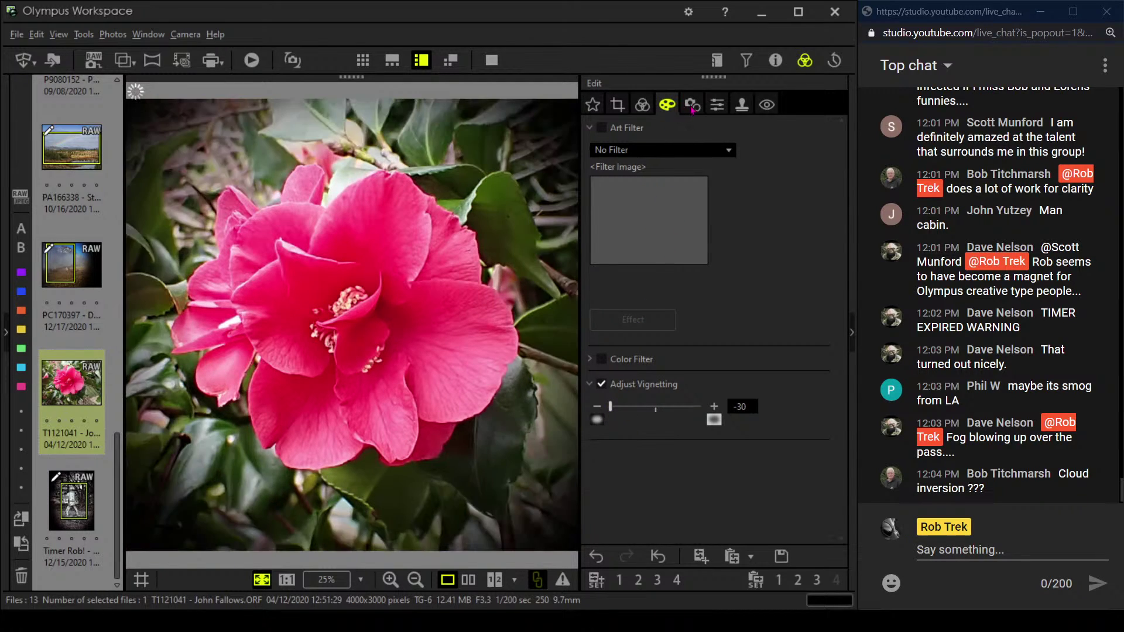
{"action": "left_click", "coordinate": [692, 105]}
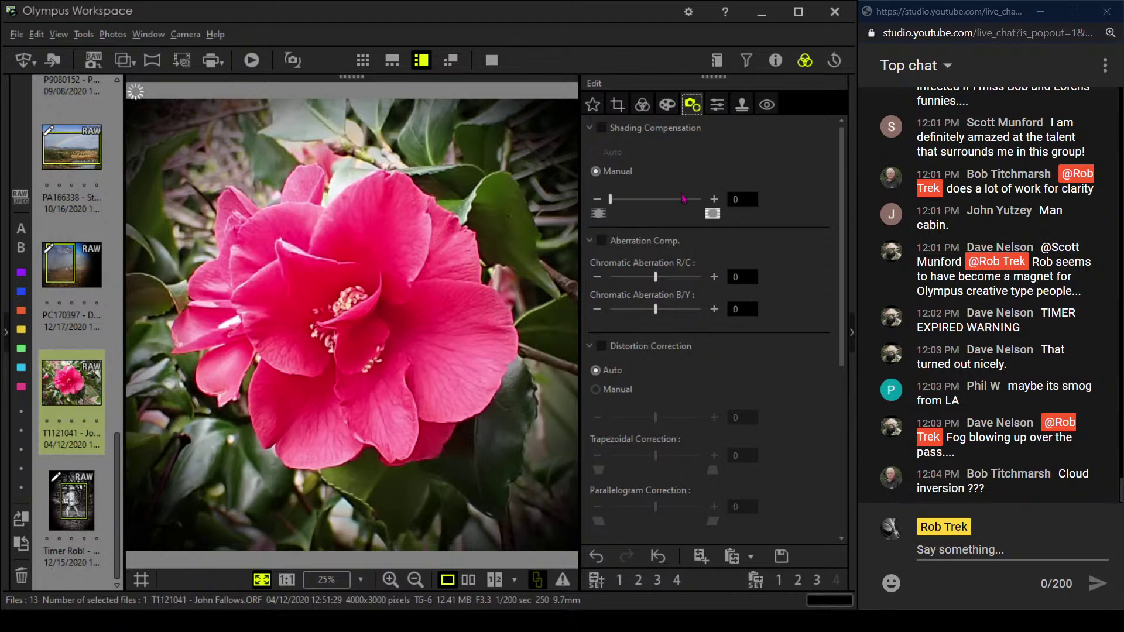
Set the flower photo's Sharpness to 2.0 and its Noise Filter to OFF
{"action": "left_click", "coordinate": [717, 105]}
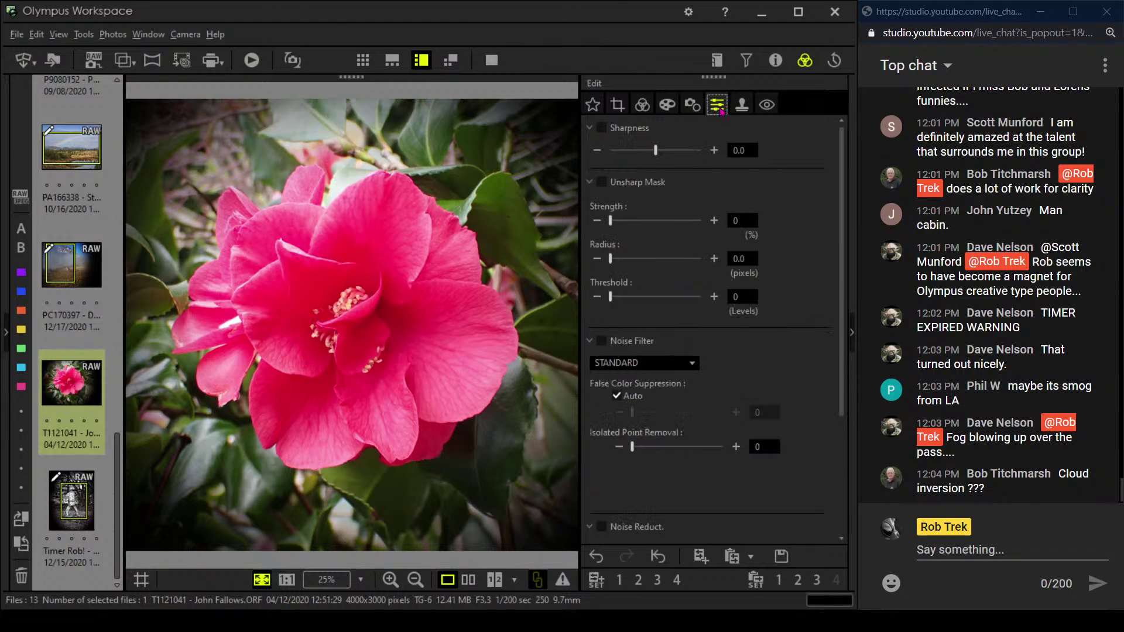
{"action": "left_click_drag", "start_coordinate": [655, 149], "coordinate": [701, 150]}
{"action": "left_click", "coordinate": [642, 364]}
{"action": "left_click", "coordinate": [604, 381]}
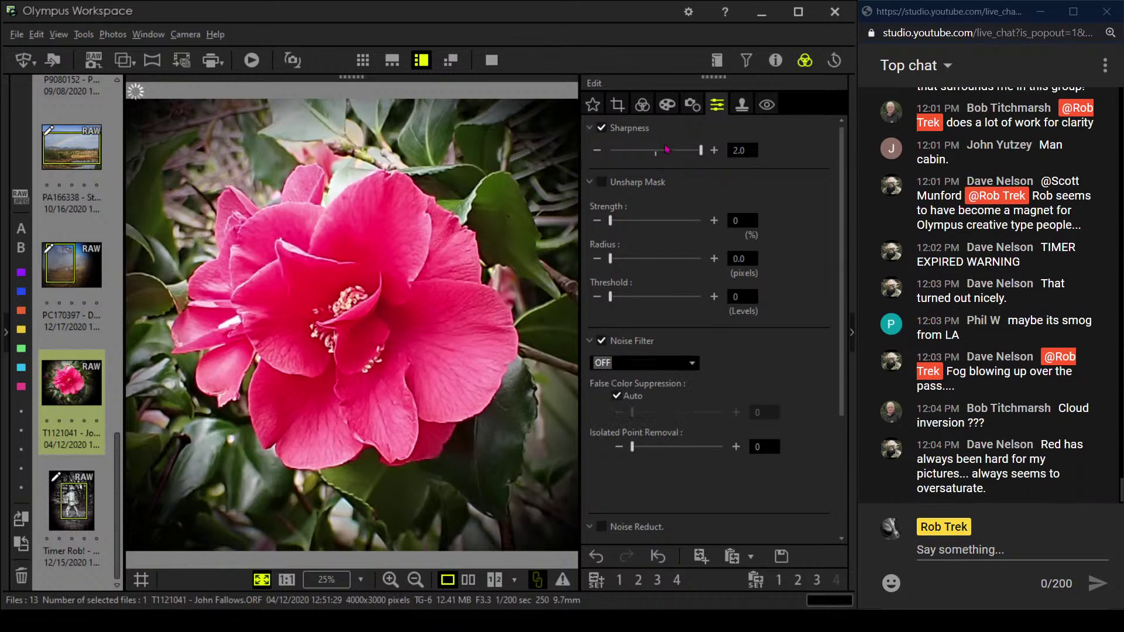
Set the flower photo's Dehaze to 20 and Clarity to 22
{"action": "left_click", "coordinate": [667, 113]}
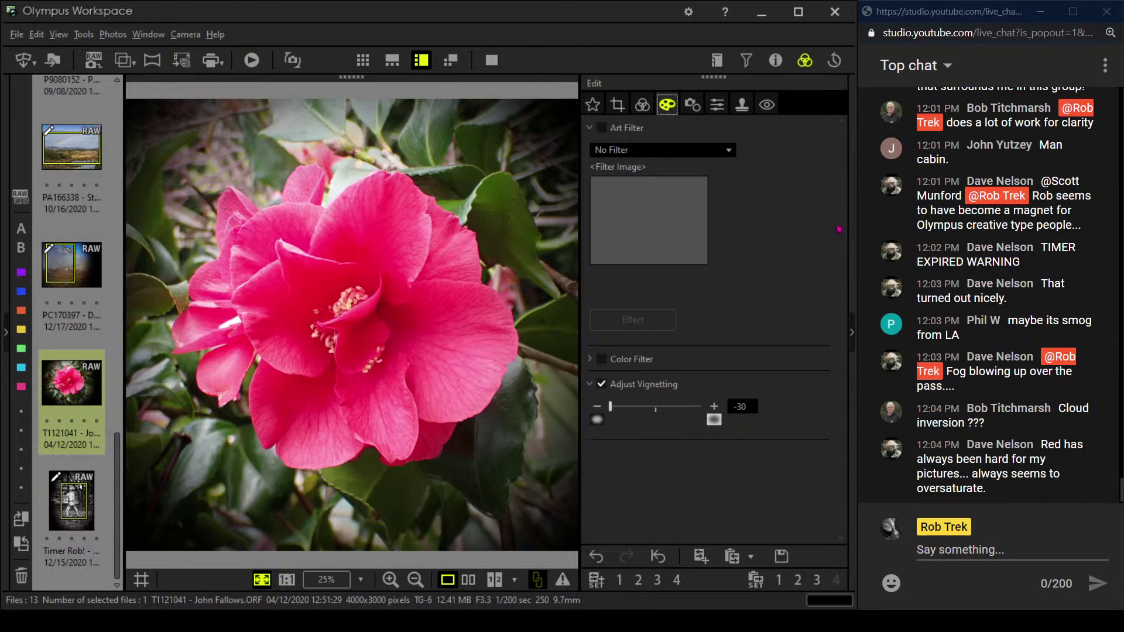
{"action": "left_click", "coordinate": [642, 105]}
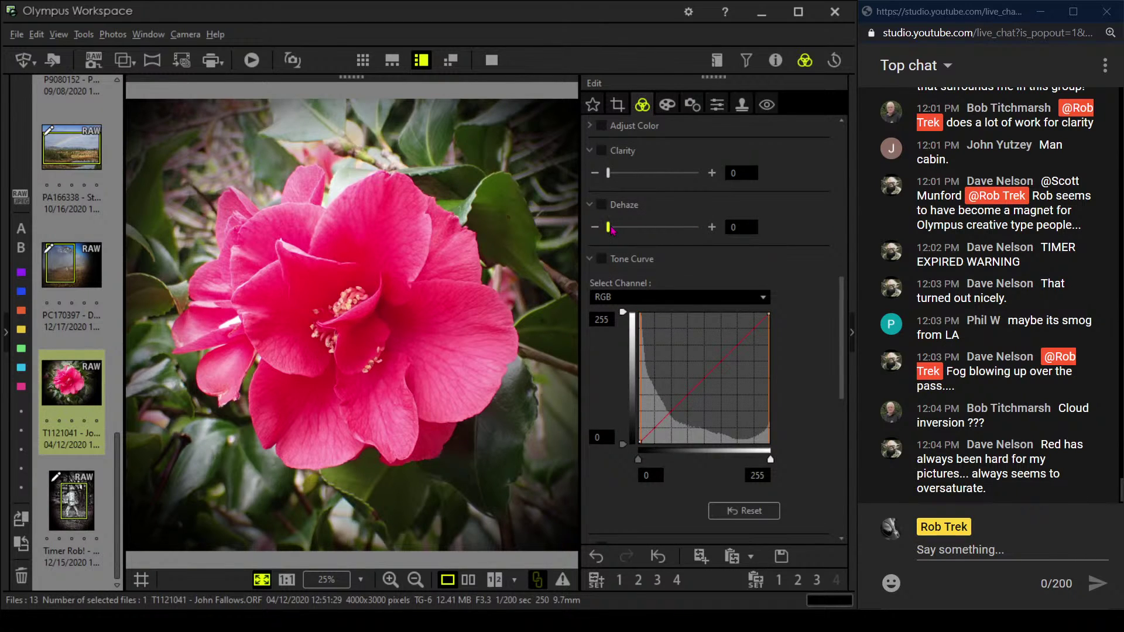
{"action": "left_click_drag", "start_coordinate": [609, 227], "coordinate": [629, 229]}
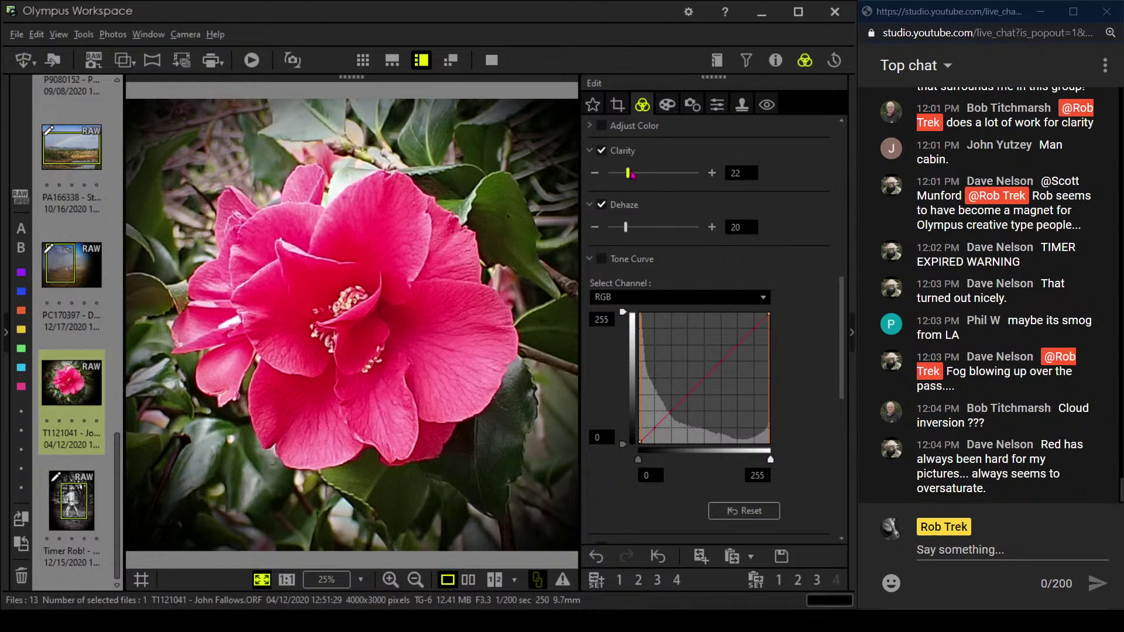
{"action": "scroll", "coordinate": [841, 342], "scroll_direction": "down", "scroll_amount": 3}
{"action": "scroll", "coordinate": [841, 342], "scroll_direction": "down", "scroll_amount": 7}
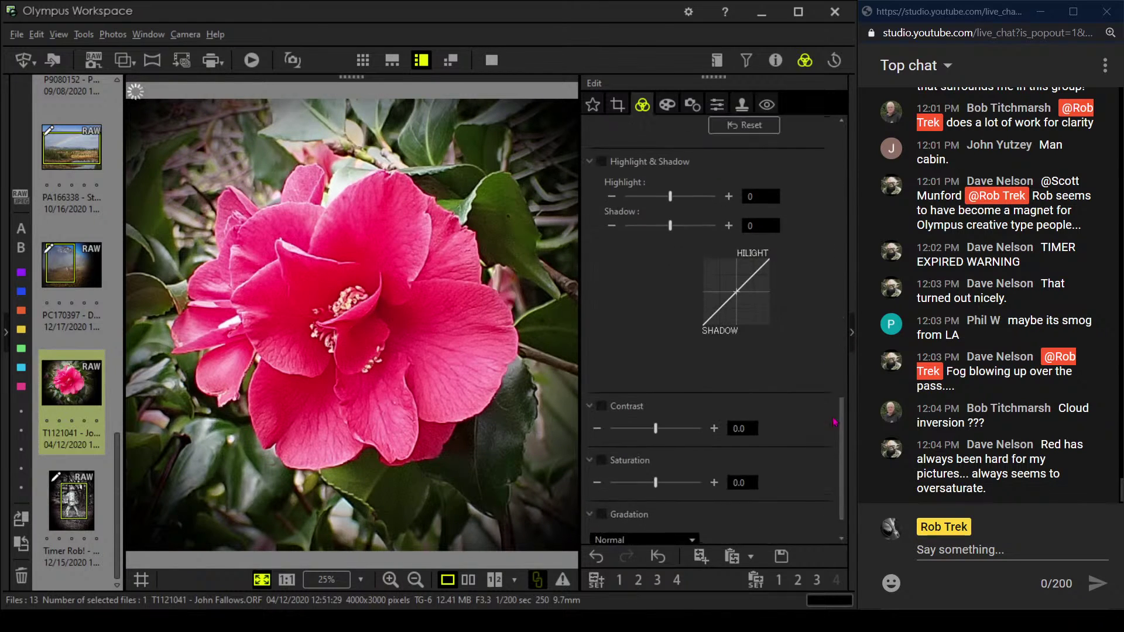
Set the flower photo's Saturation to 1.0 and its Gradation to Low Key
{"action": "left_click_drag", "start_coordinate": [663, 452], "coordinate": [686, 452]}
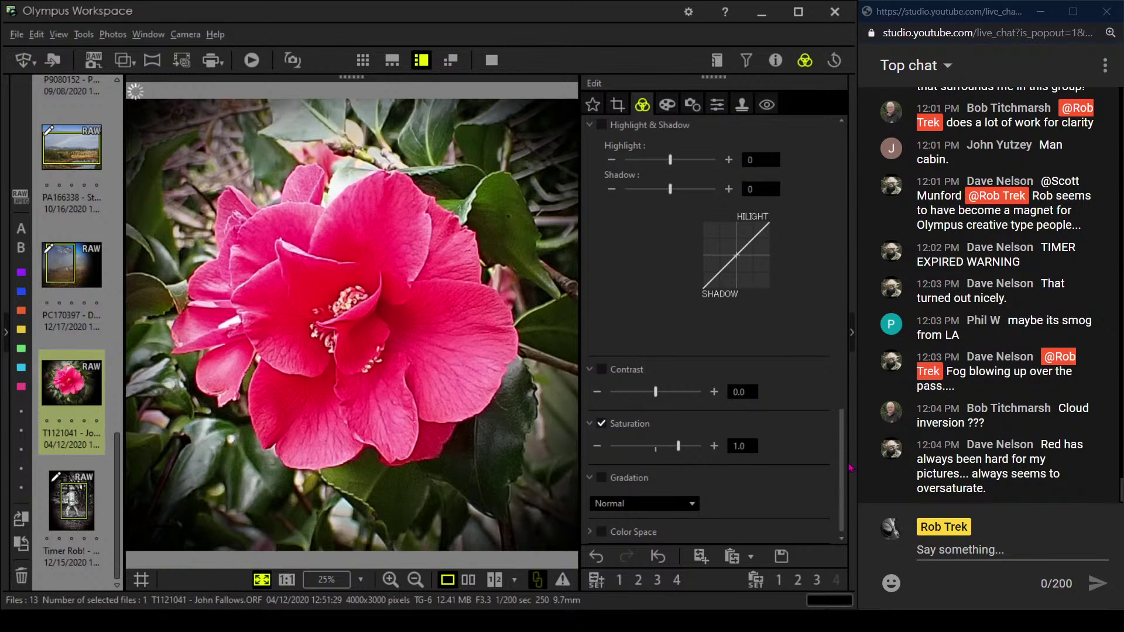
{"action": "left_click", "coordinate": [658, 504]}
{"action": "left_click", "coordinate": [612, 518]}
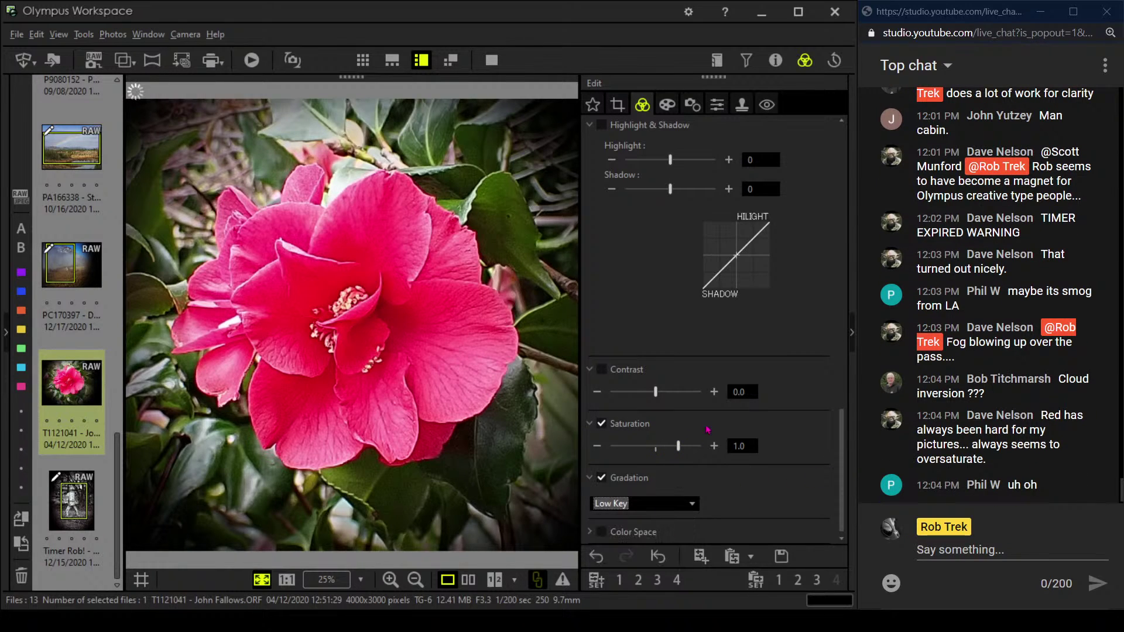
Set a custom white balance of 6000 K for the flower photo
{"action": "left_click_drag", "start_coordinate": [841, 472], "coordinate": [850, 236]}
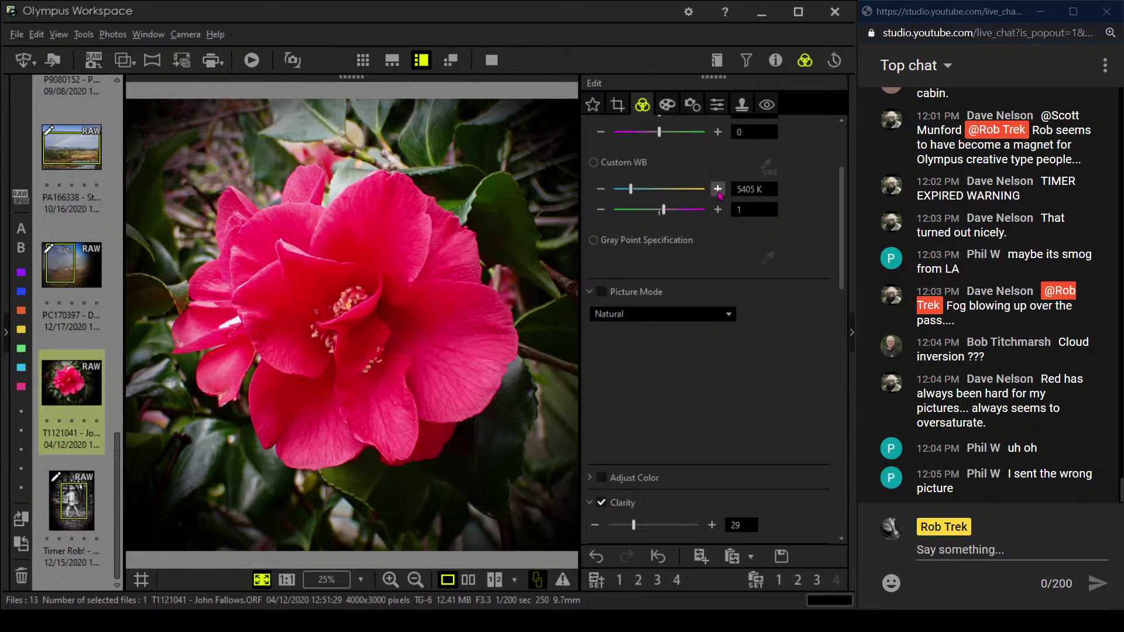
{"action": "double_click", "coordinate": [744, 189]}
{"action": "type", "text": "6000"}
{"action": "key", "text": "Return"}
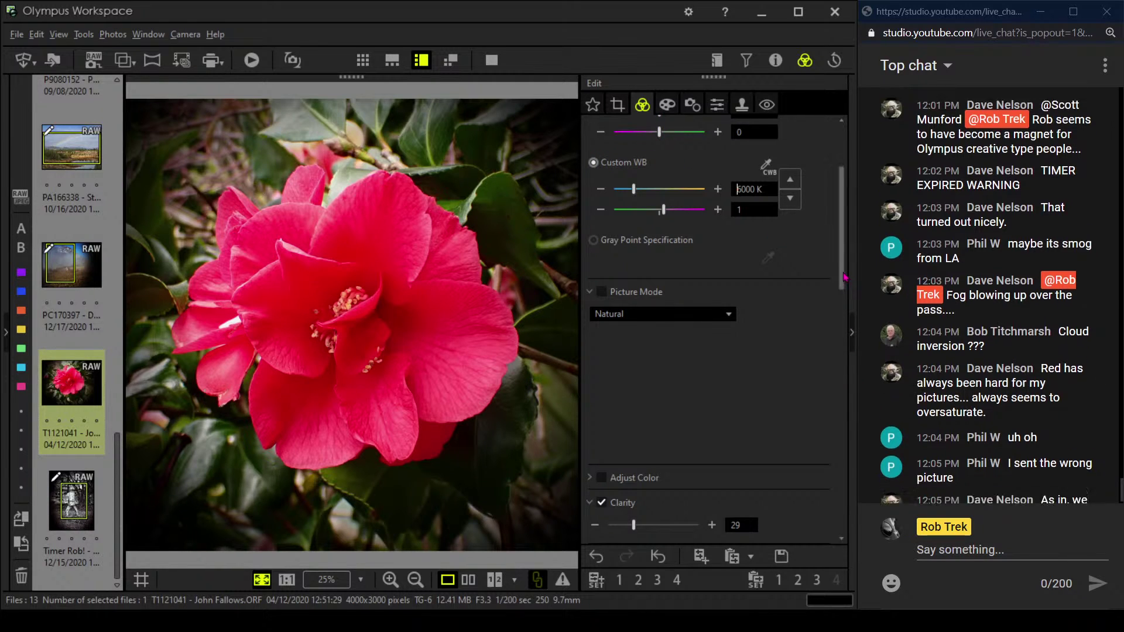
Raise the flower photo's Clarity to 86
{"action": "left_click_drag", "start_coordinate": [841, 279], "coordinate": [826, 410]}
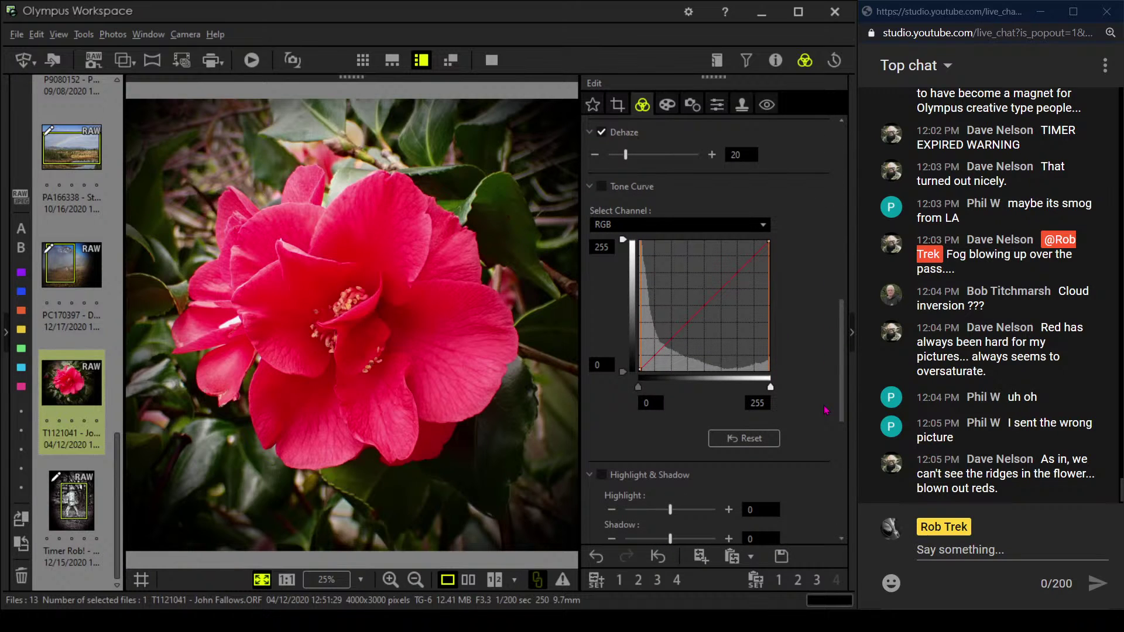
{"action": "scroll", "coordinate": [825, 410], "scroll_direction": "down", "scroll_amount": 1}
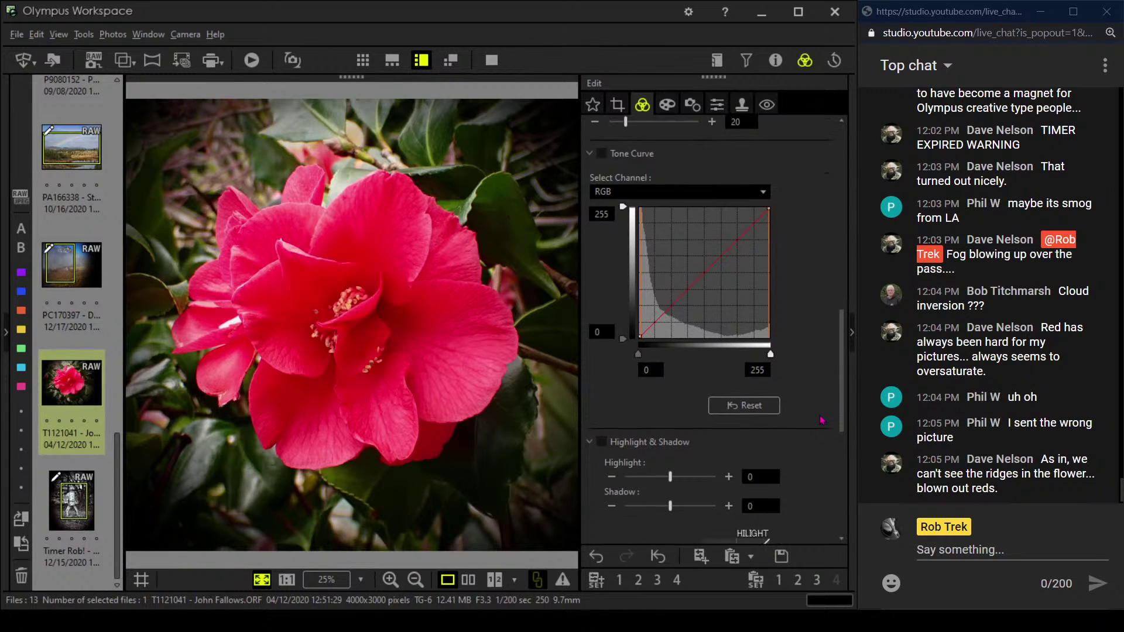
{"action": "scroll", "coordinate": [819, 380], "scroll_direction": "up", "scroll_amount": 5}
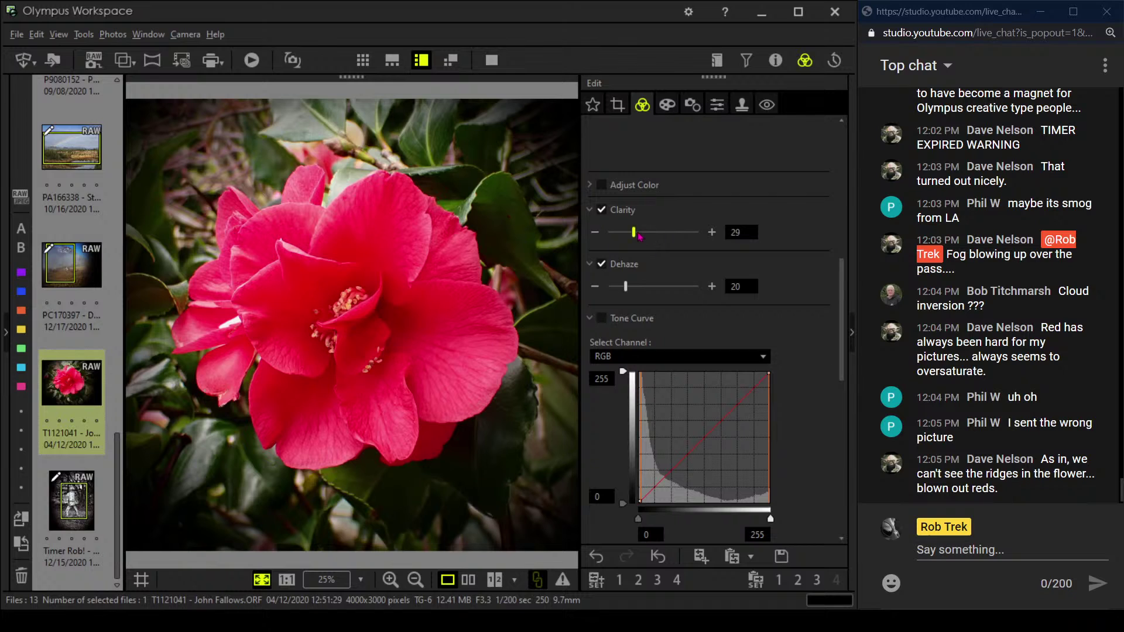
{"action": "left_click_drag", "start_coordinate": [653, 233], "coordinate": [666, 233]}
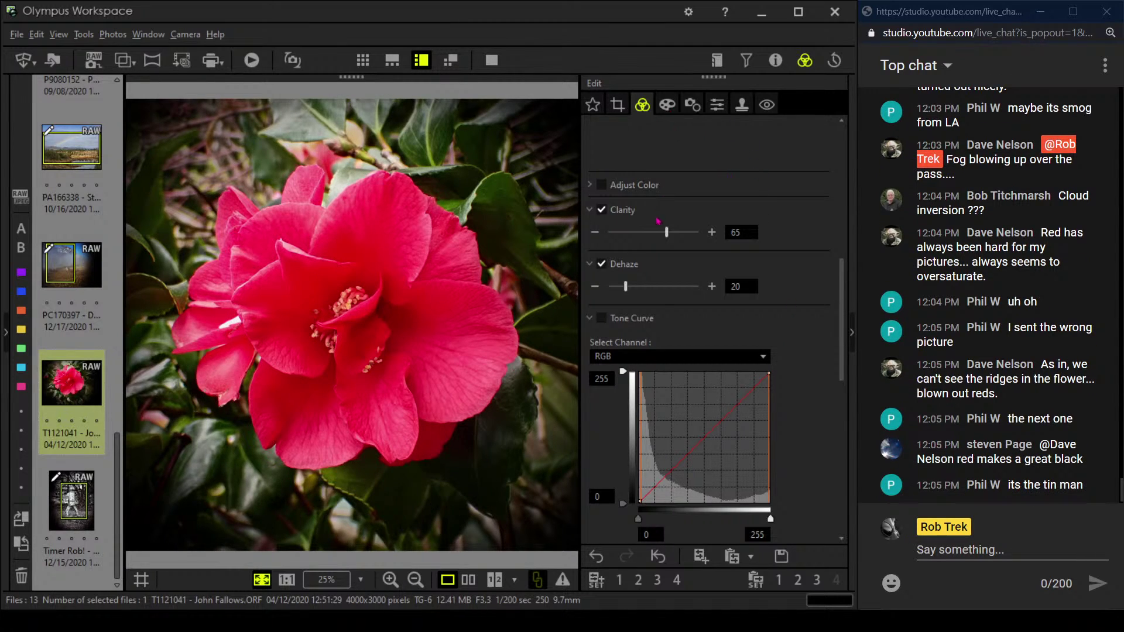
{"action": "left_click_drag", "start_coordinate": [666, 232], "coordinate": [688, 237]}
Set the flower photo's custom white balance temperature to 6500 K
{"action": "scroll", "coordinate": [778, 317], "scroll_direction": "up", "scroll_amount": 5}
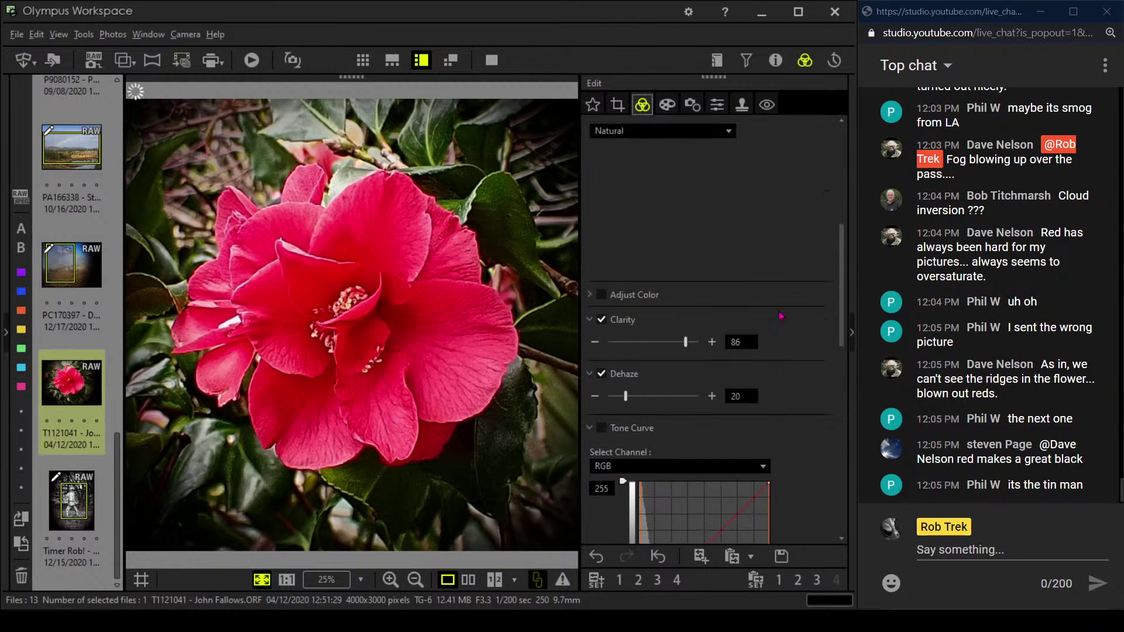
{"action": "scroll", "coordinate": [780, 314], "scroll_direction": "up", "scroll_amount": 2}
{"action": "double_click", "coordinate": [746, 248]}
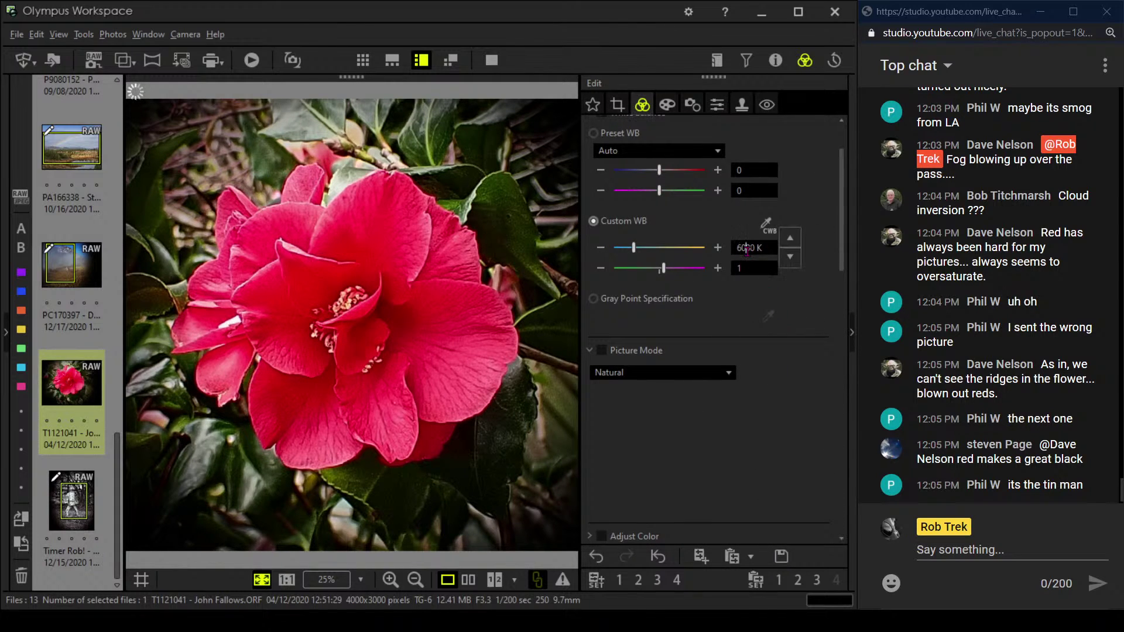
{"action": "type", "text": "6500"}
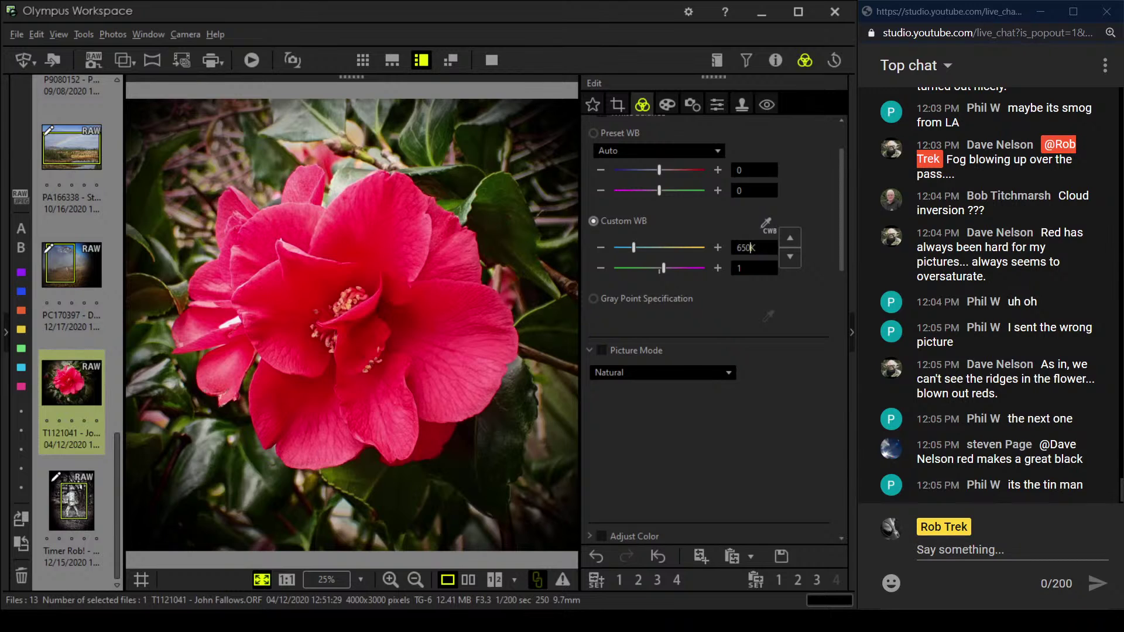
{"action": "key", "text": "Return"}
Reduce the Sharpness while checking the petals and stamens at 1:1, trying 0.0 and lower values, and return to the full view
{"action": "scroll", "coordinate": [766, 404], "scroll_direction": "down", "scroll_amount": 1}
{"action": "scroll", "coordinate": [766, 408], "scroll_direction": "down", "scroll_amount": 3}
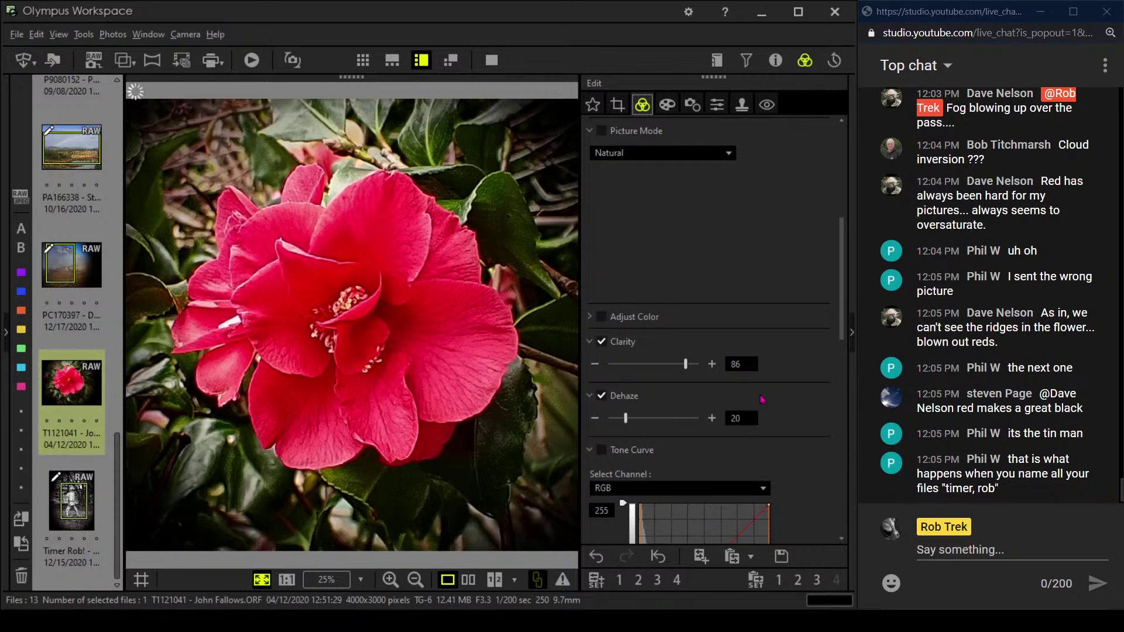
{"action": "scroll", "coordinate": [763, 403], "scroll_direction": "down", "scroll_amount": 1}
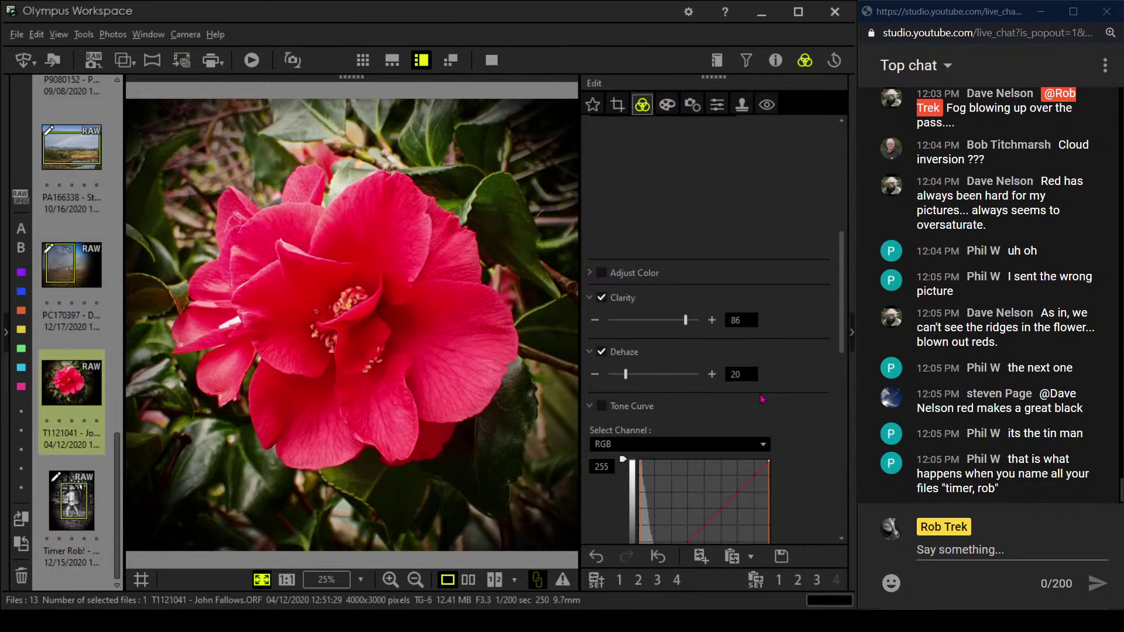
{"action": "scroll", "coordinate": [792, 469], "scroll_direction": "down", "scroll_amount": 1}
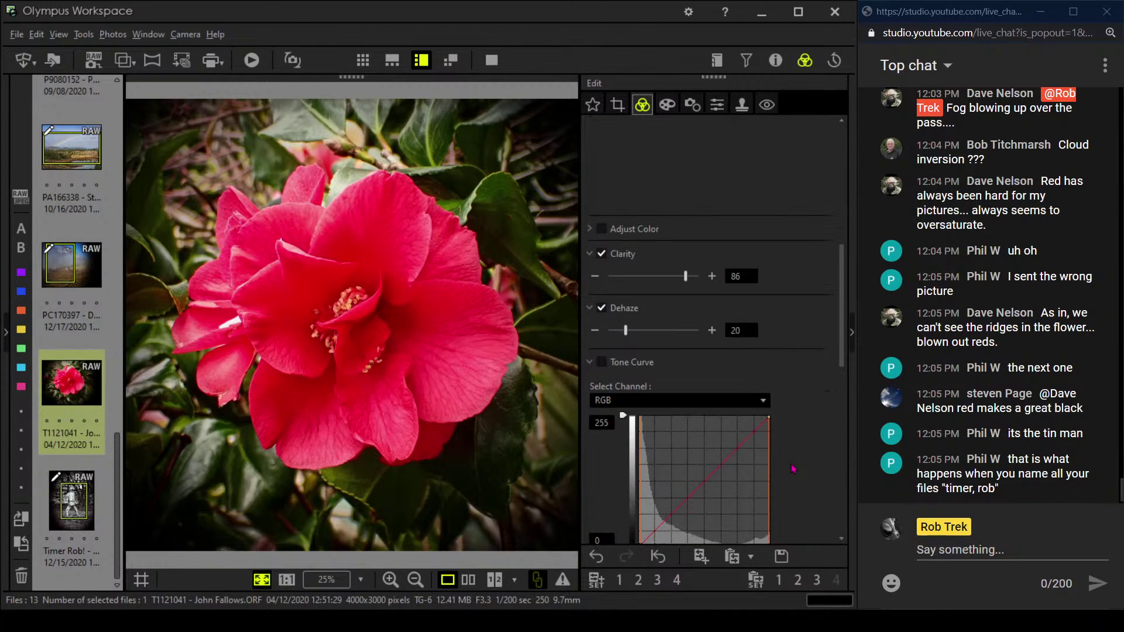
{"action": "left_click", "coordinate": [309, 303]}
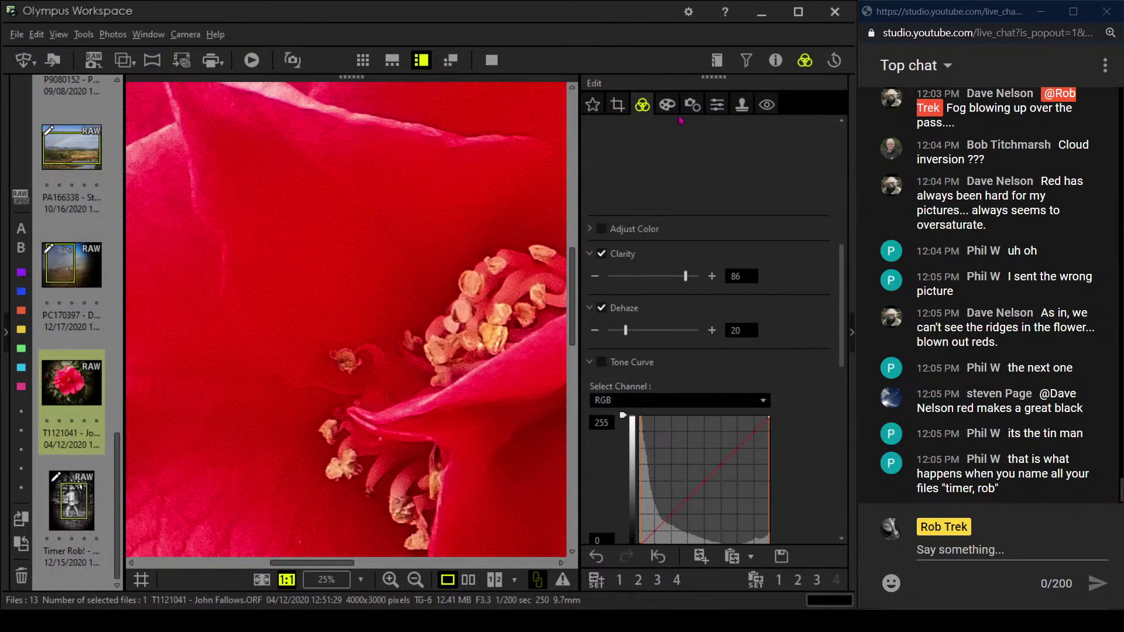
{"action": "left_click", "coordinate": [712, 111]}
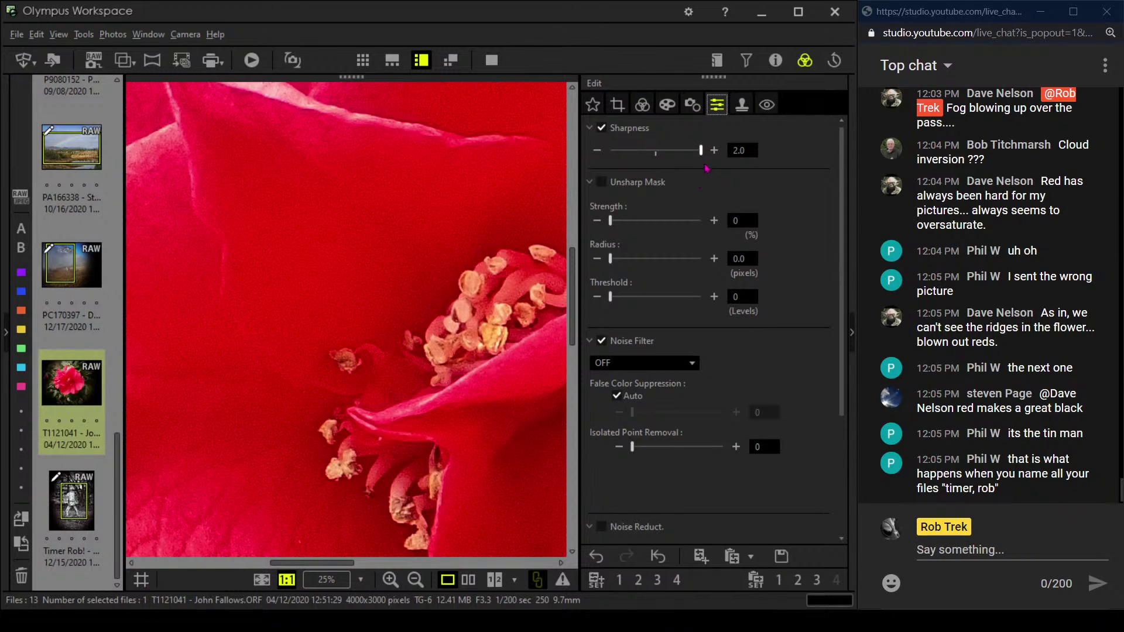
{"action": "left_click_drag", "start_coordinate": [701, 151], "coordinate": [656, 153]}
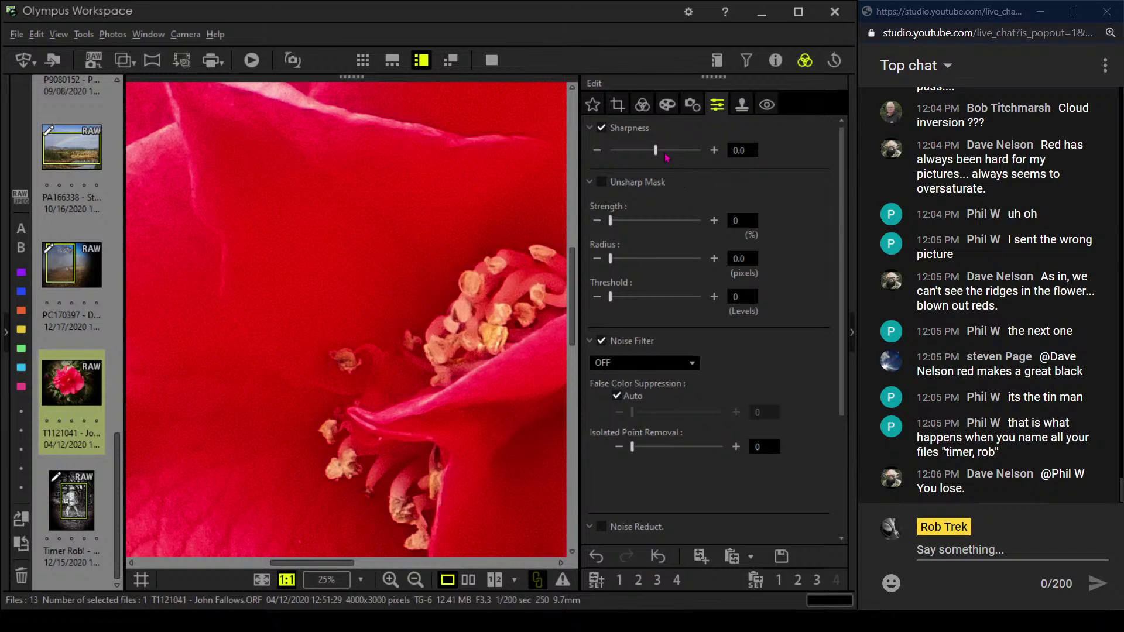
{"action": "left_click_drag", "start_coordinate": [655, 151], "coordinate": [592, 154]}
{"action": "left_click_drag", "start_coordinate": [610, 151], "coordinate": [635, 153]}
{"action": "left_click", "coordinate": [530, 227]}
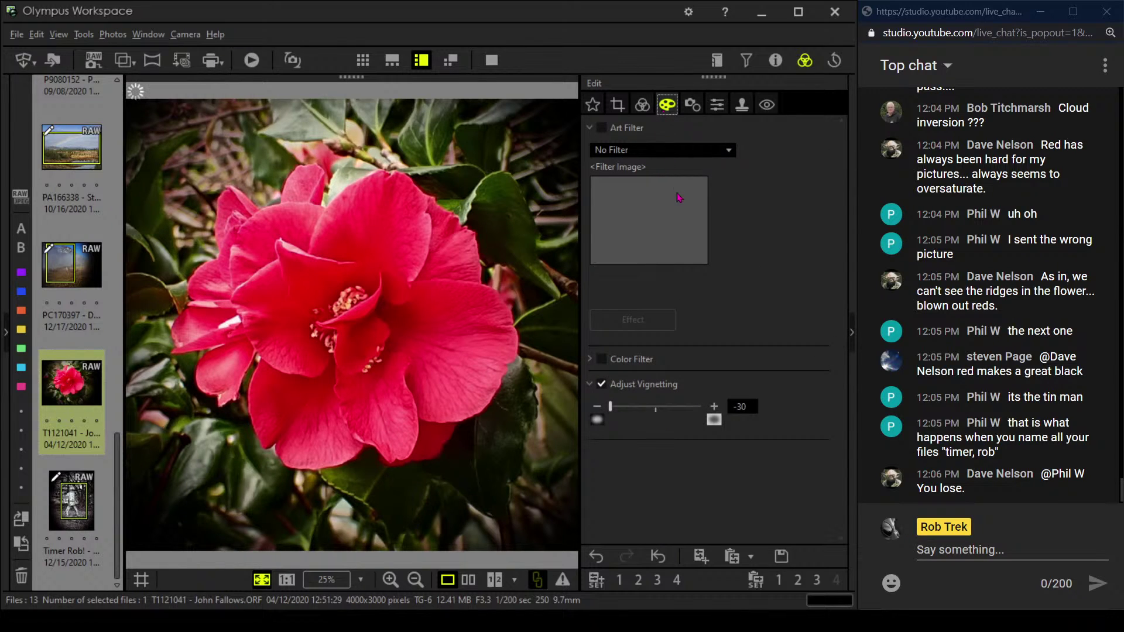
Shape the RGB tone curve by lowering a point in the shadows and placing a slightly raised point in the midtones
{"action": "left_click", "coordinate": [642, 105]}
{"action": "scroll", "coordinate": [673, 381], "scroll_direction": "down", "scroll_amount": 2}
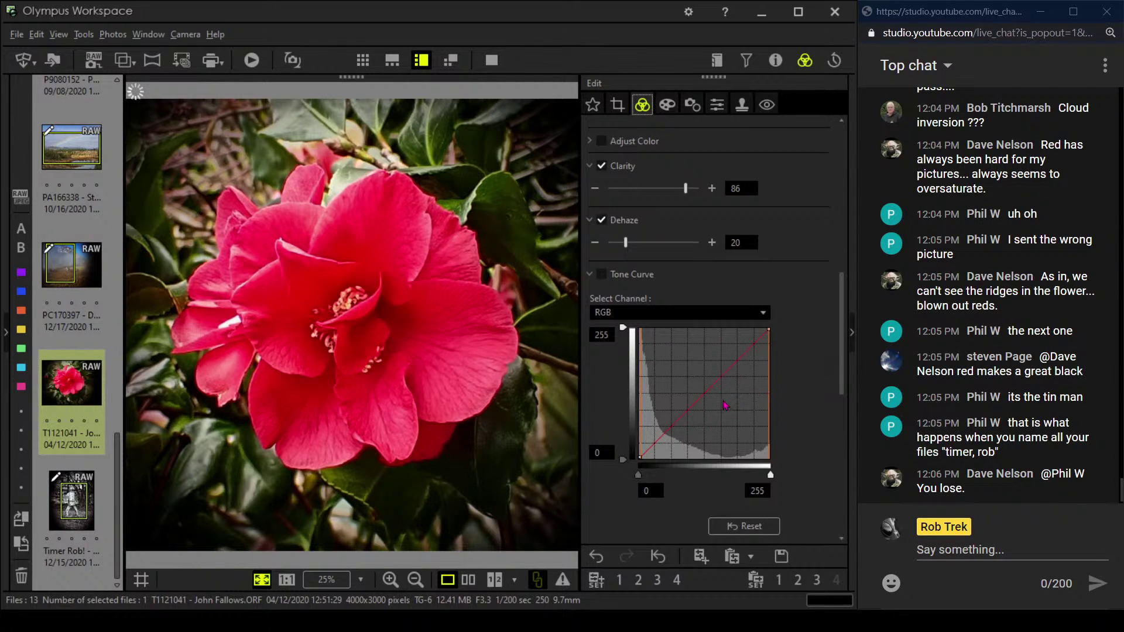
{"action": "mouse_move", "coordinate": [666, 431]}
{"action": "left_mouse_down"}
{"action": "mouse_move", "coordinate": [653, 450]}
{"action": "mouse_move", "coordinate": [660, 442]}
{"action": "left_mouse_up"}
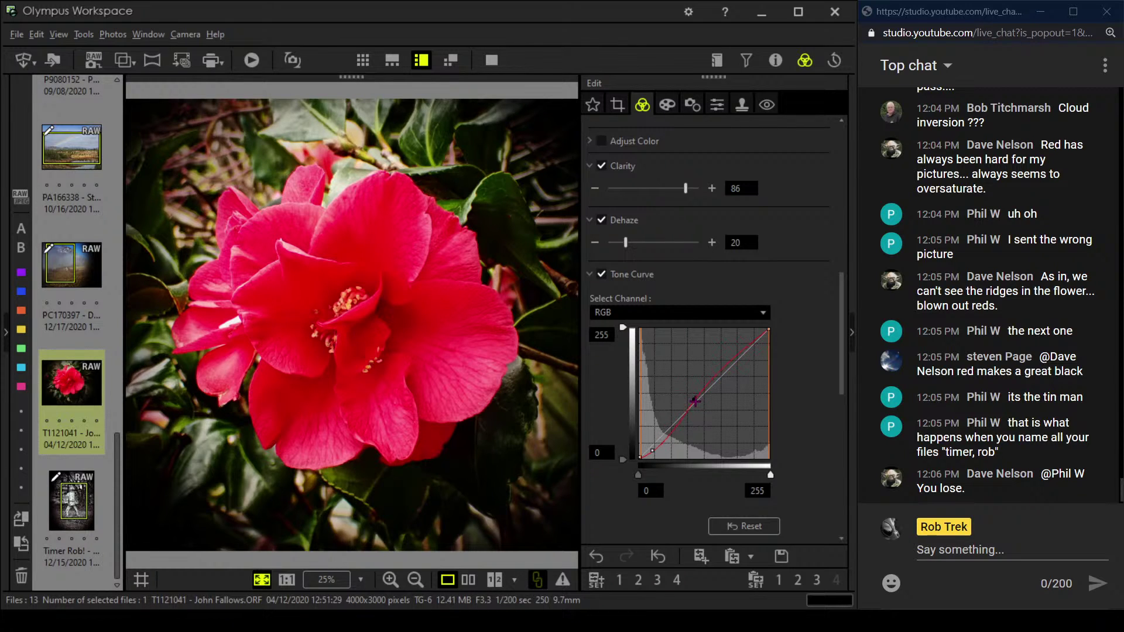
{"action": "left_click", "coordinate": [697, 398]}
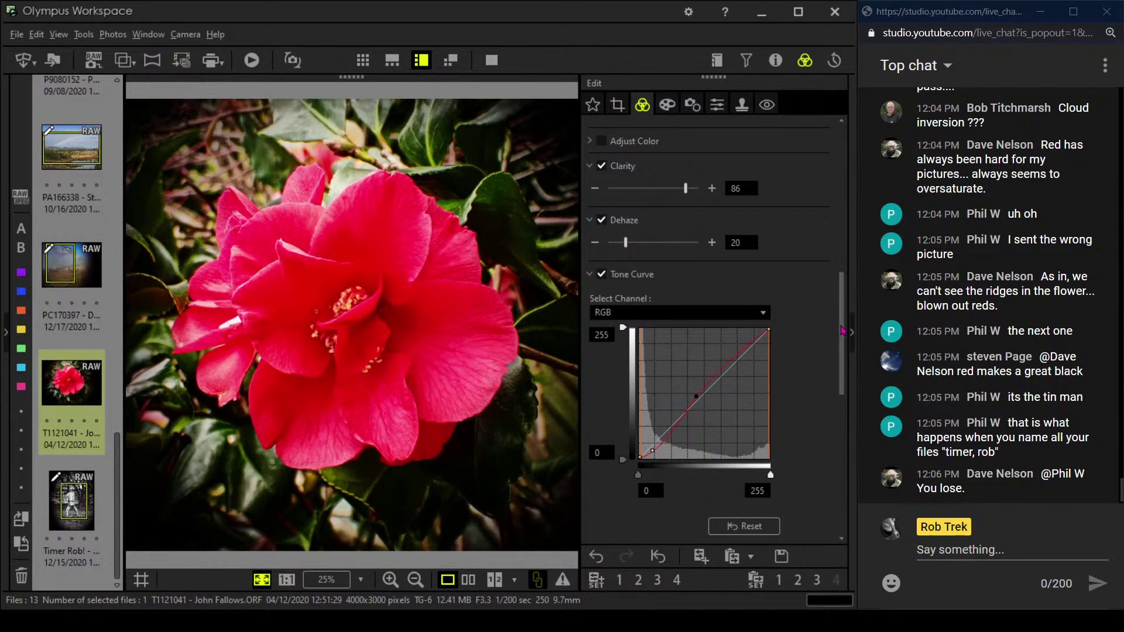
Bring the flower photo's overall Saturation back to 0.0
{"action": "scroll", "coordinate": [842, 331], "scroll_direction": "down", "scroll_amount": 1}
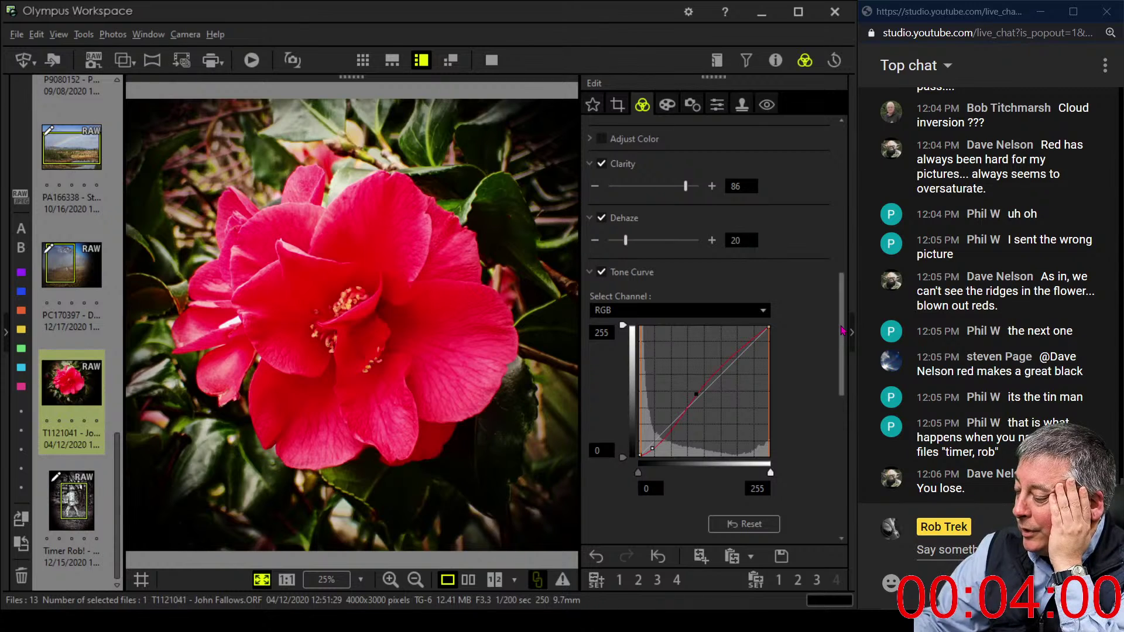
{"action": "left_click_drag", "start_coordinate": [837, 366], "coordinate": [779, 520]}
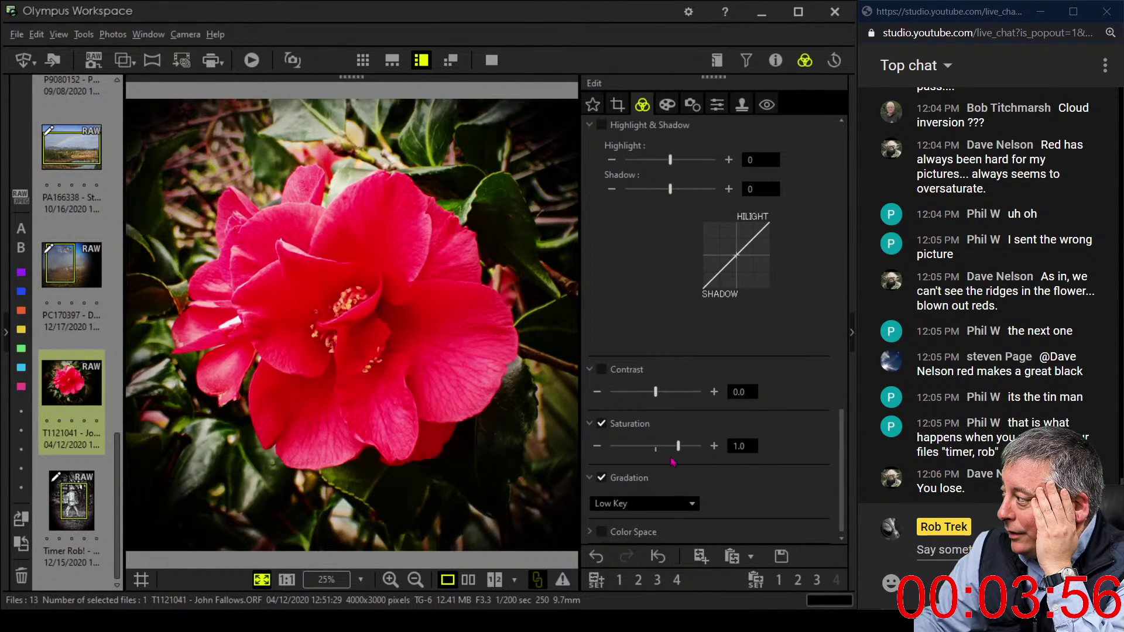
{"action": "left_click_drag", "start_coordinate": [678, 446], "coordinate": [658, 455]}
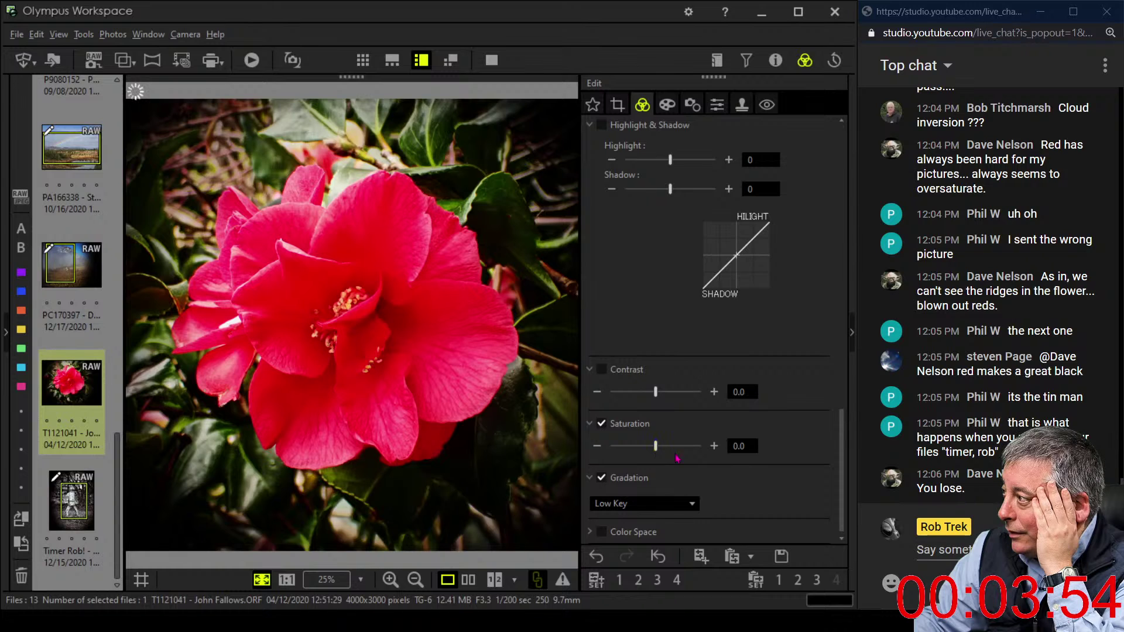
In Adjust Color, set the saturation of yellow (color 0) to 7 and of the reds (colors 2 and 3) to -1 each
{"action": "left_click_drag", "start_coordinate": [841, 471], "coordinate": [843, 275]}
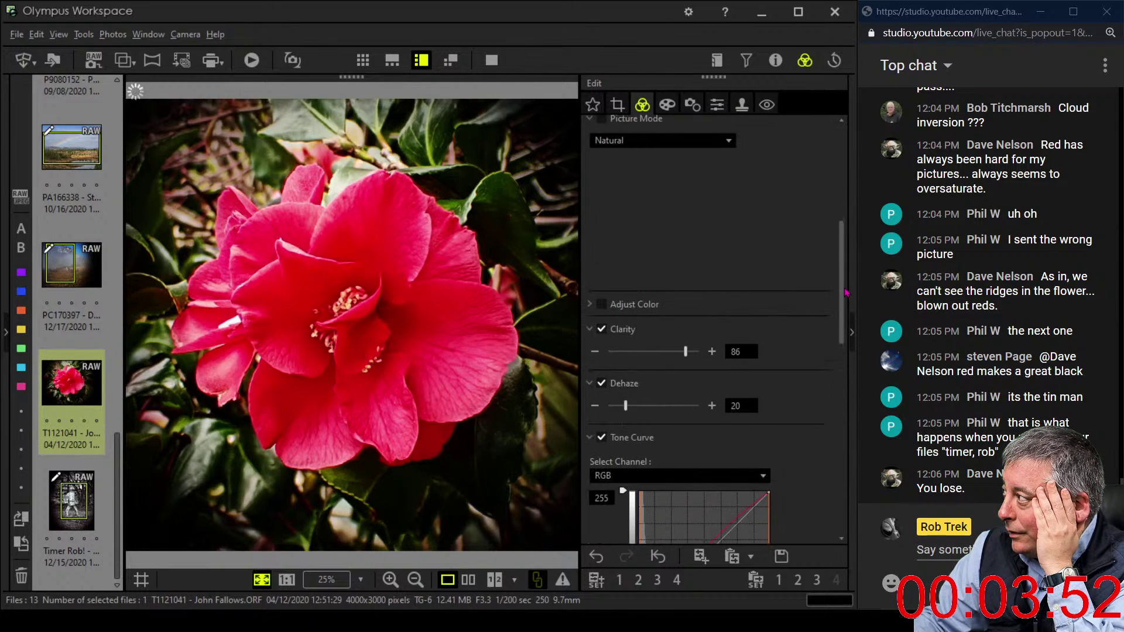
{"action": "left_click", "coordinate": [592, 341]}
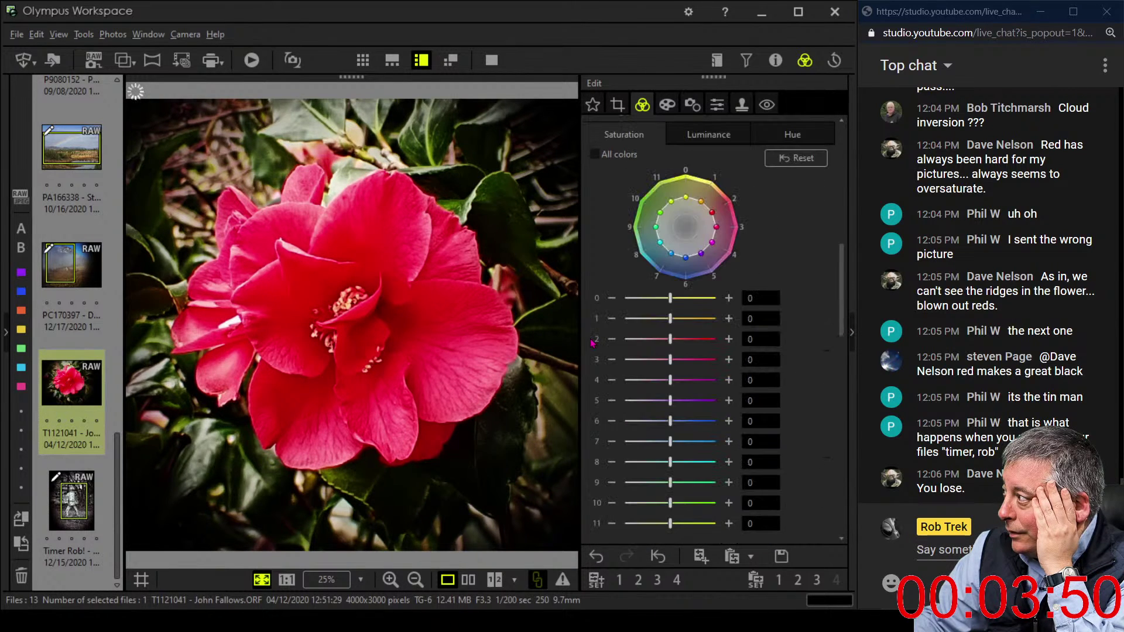
{"action": "left_click", "coordinate": [657, 343]}
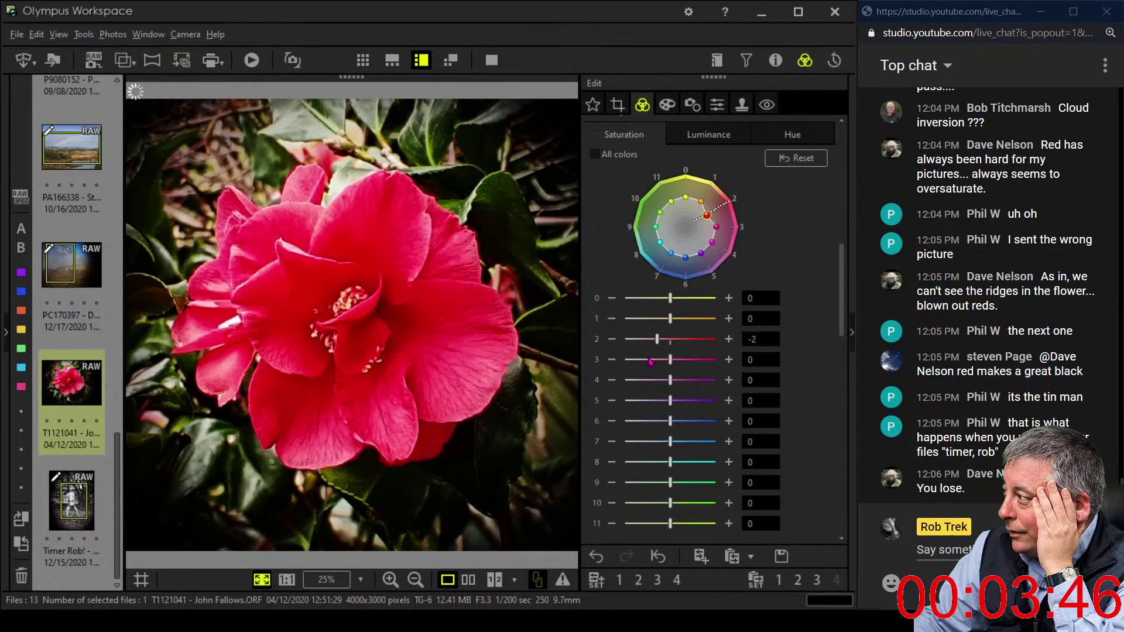
{"action": "left_click", "coordinate": [650, 361]}
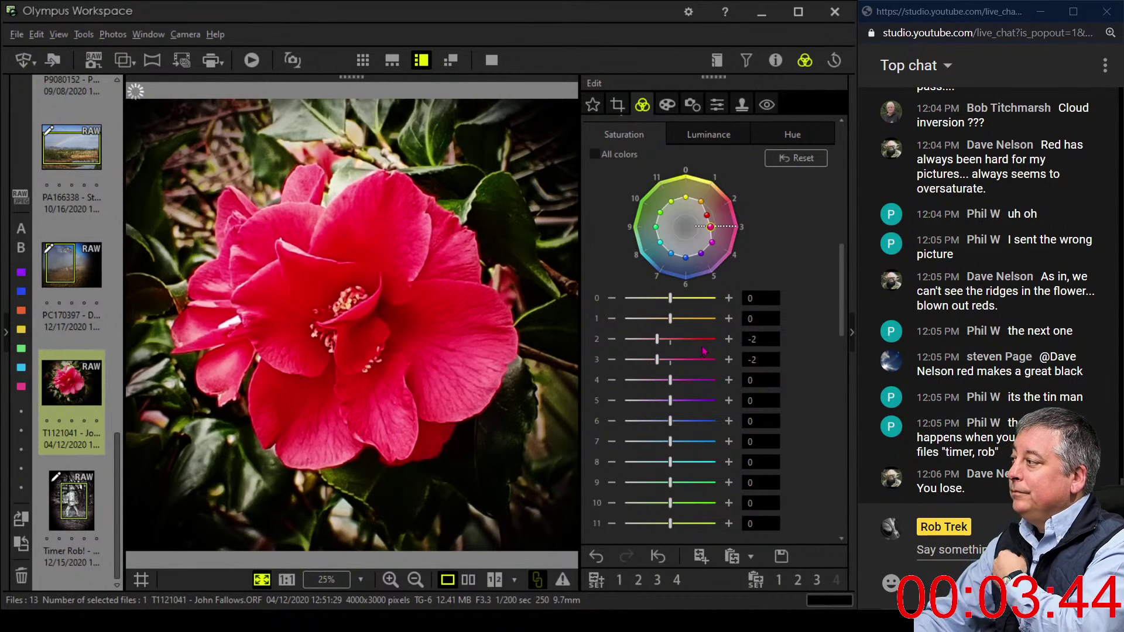
{"action": "left_click", "coordinate": [716, 298]}
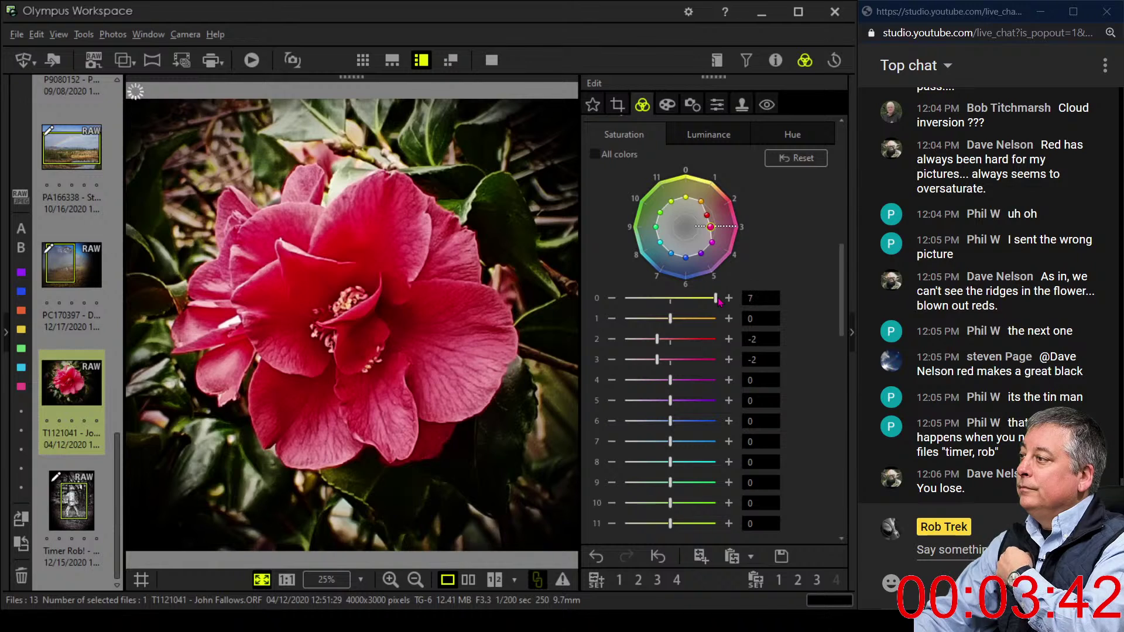
{"action": "left_click", "coordinate": [726, 339]}
{"action": "left_click", "coordinate": [728, 360]}
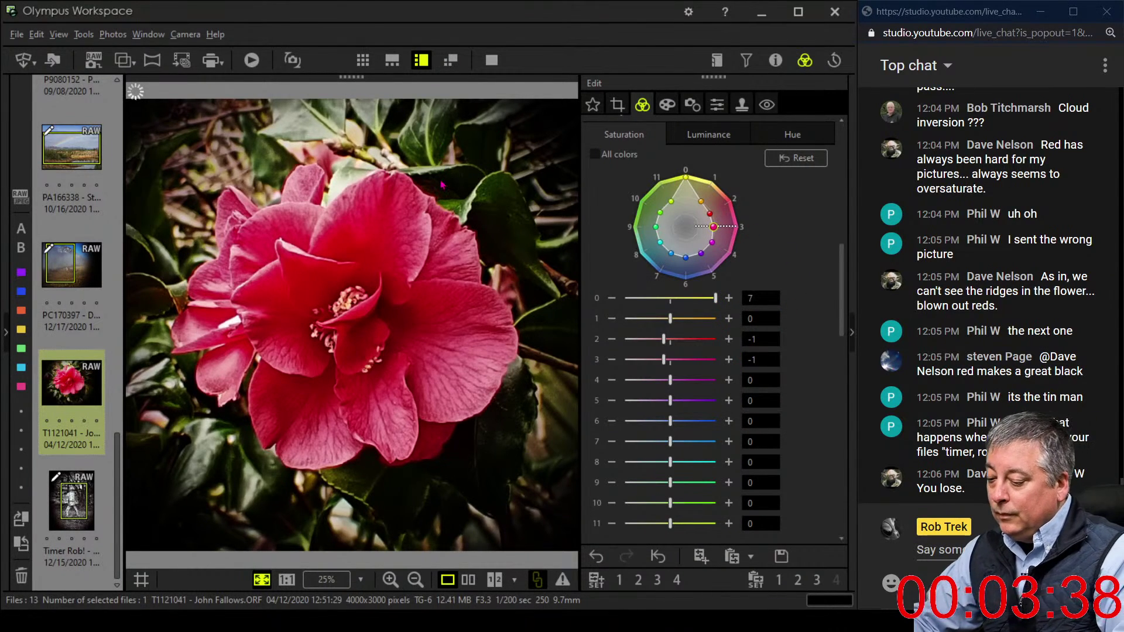
Apply the Soft Focus art filter to the flower photo and return to its per-color saturation settings
{"action": "left_click", "coordinate": [667, 106]}
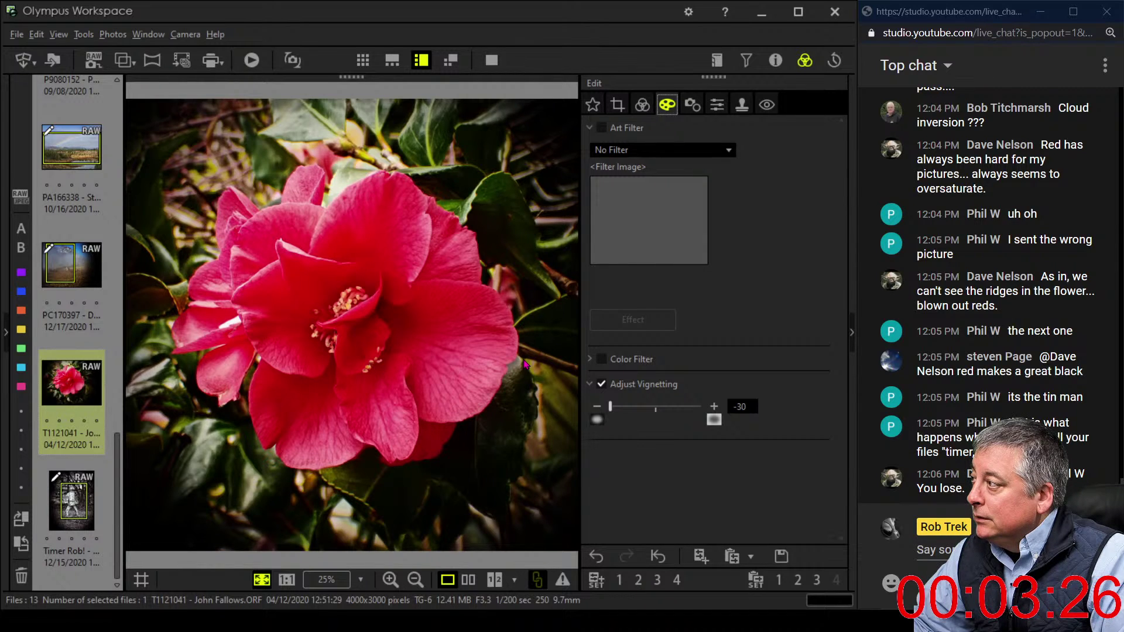
{"action": "left_click", "coordinate": [641, 105]}
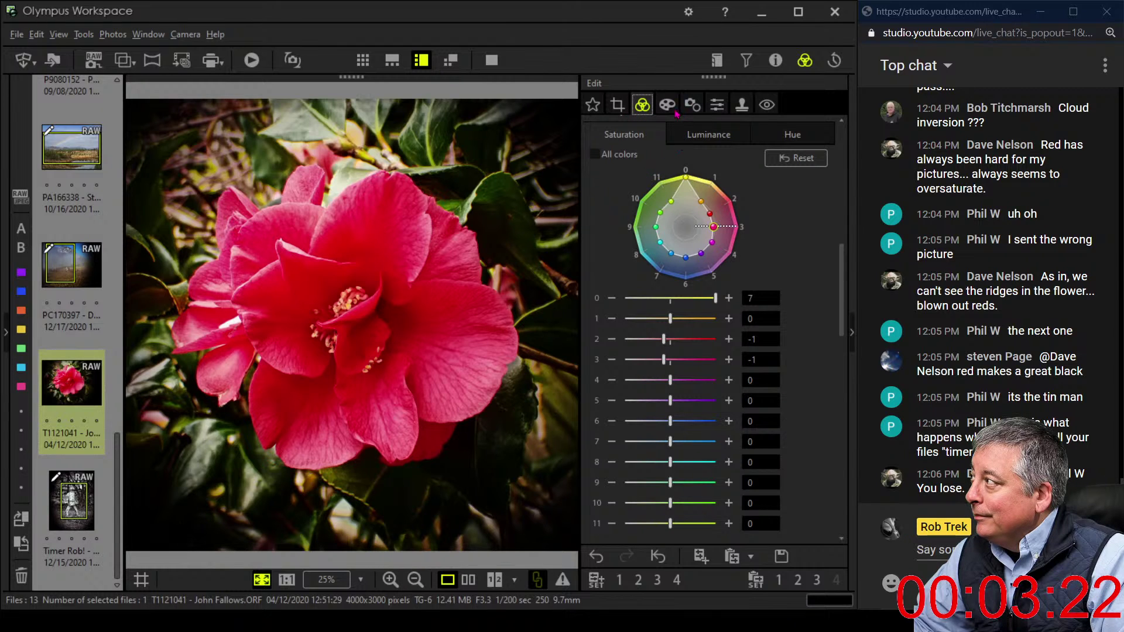
{"action": "left_click", "coordinate": [674, 110]}
{"action": "left_click", "coordinate": [678, 151]}
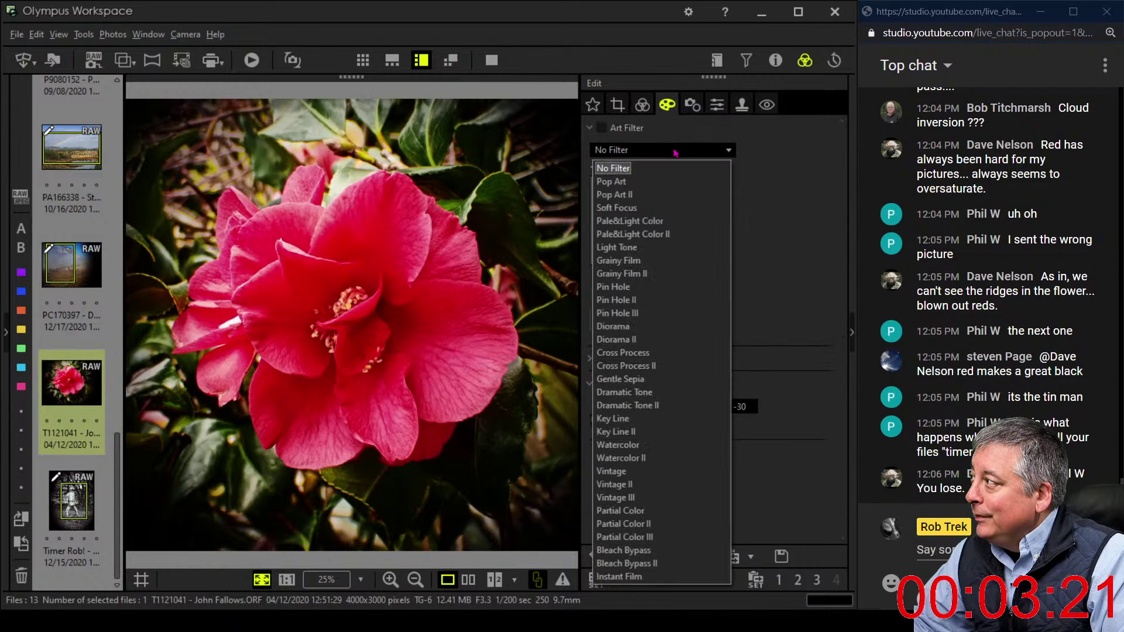
{"action": "left_click", "coordinate": [664, 210]}
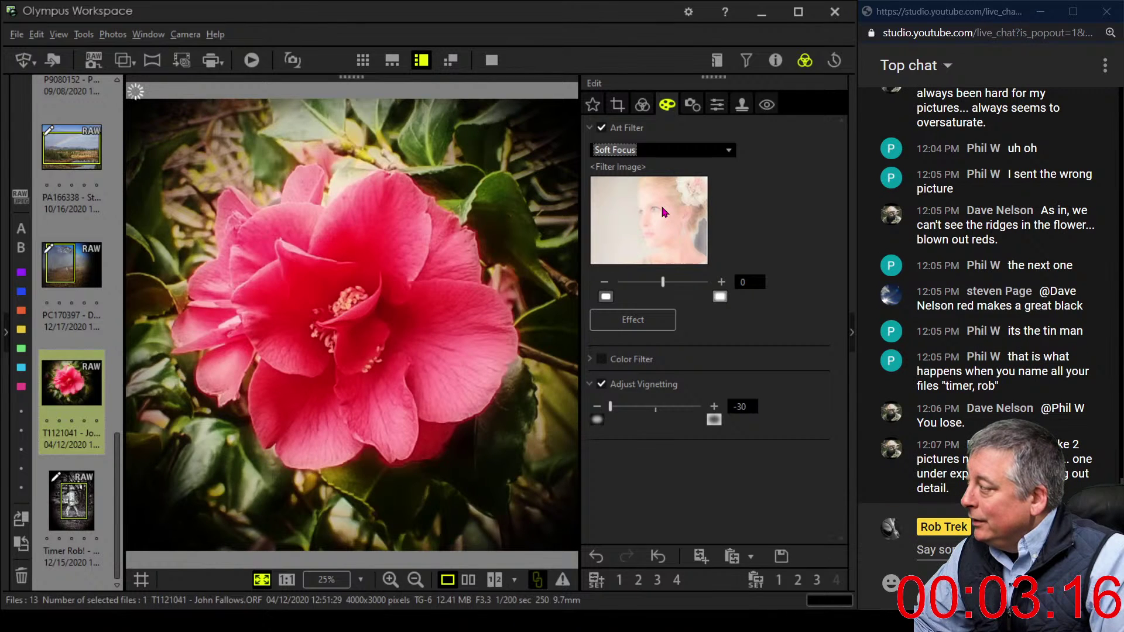
{"action": "left_click", "coordinate": [642, 106]}
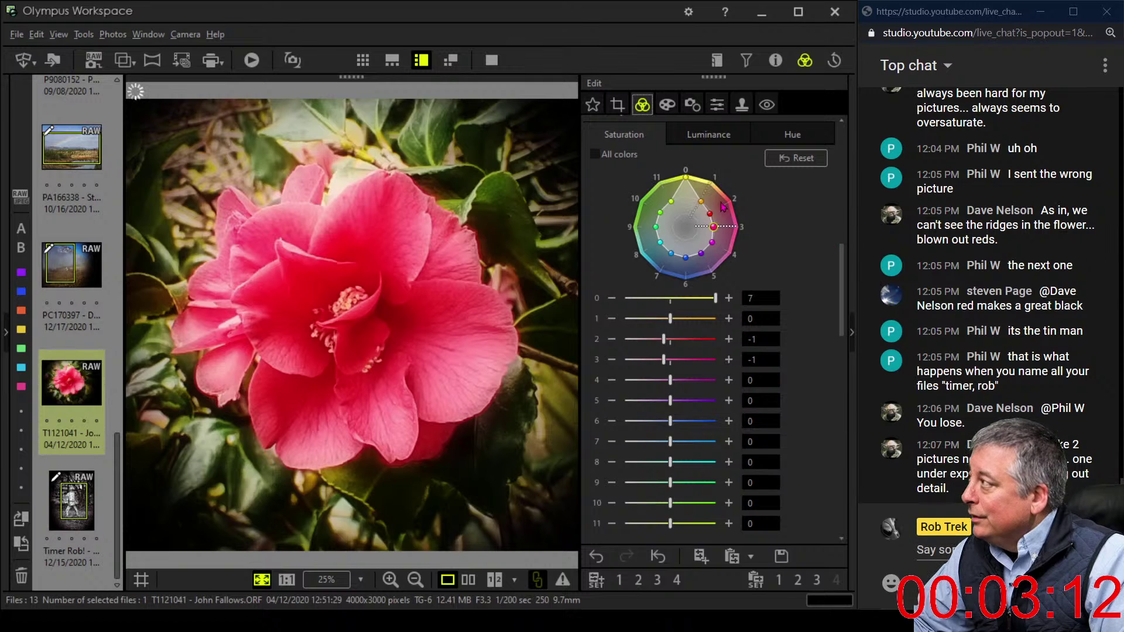
Reshape the flower photo's RGB tone curve by moving the midtone point into the highlights near the diagonal and shifting the shadow point slightly up and toward the midtones
{"action": "scroll", "coordinate": [605, 196], "scroll_direction": "up", "scroll_amount": 2}
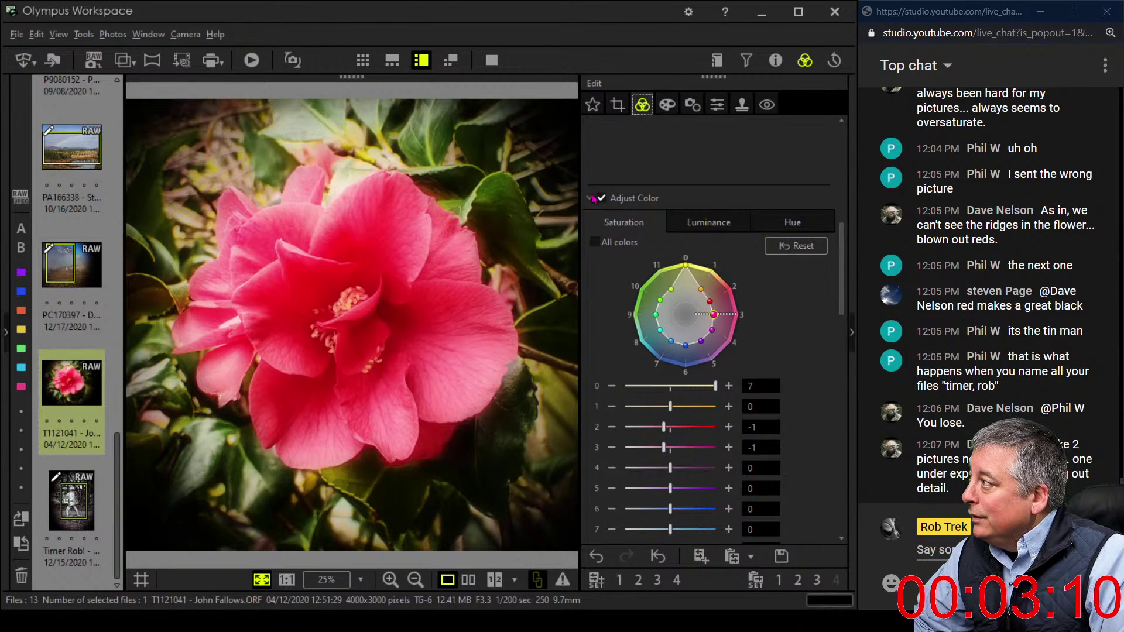
{"action": "left_click", "coordinate": [592, 197]}
{"action": "scroll", "coordinate": [644, 263], "scroll_direction": "down", "scroll_amount": 1}
{"action": "scroll", "coordinate": [672, 327], "scroll_direction": "down", "scroll_amount": 1}
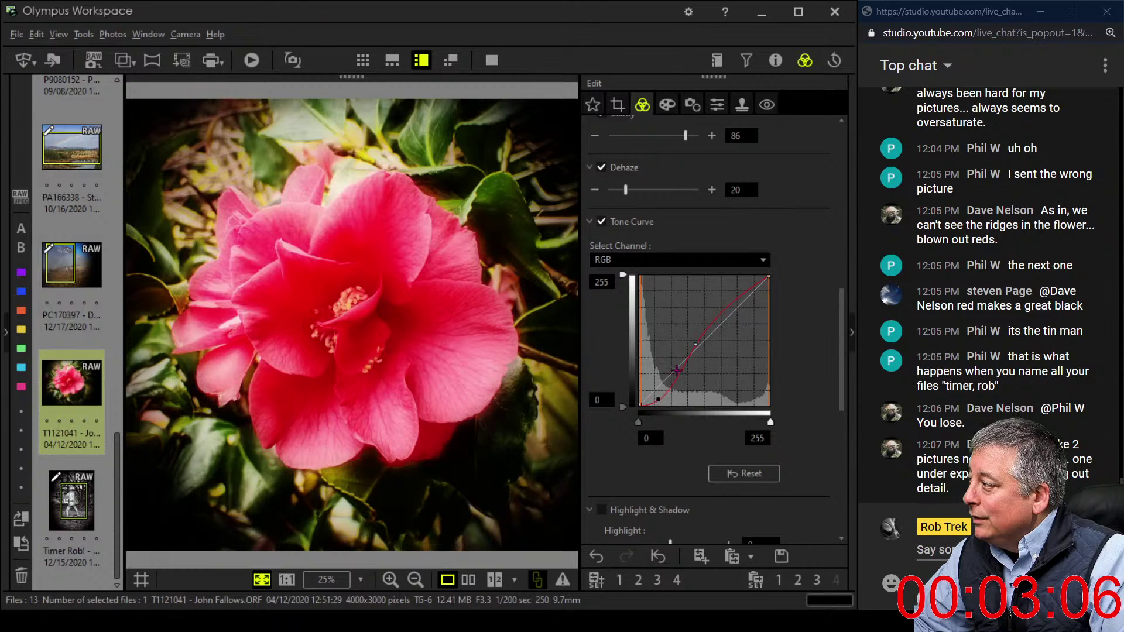
{"action": "left_click_drag", "start_coordinate": [696, 344], "coordinate": [709, 344]}
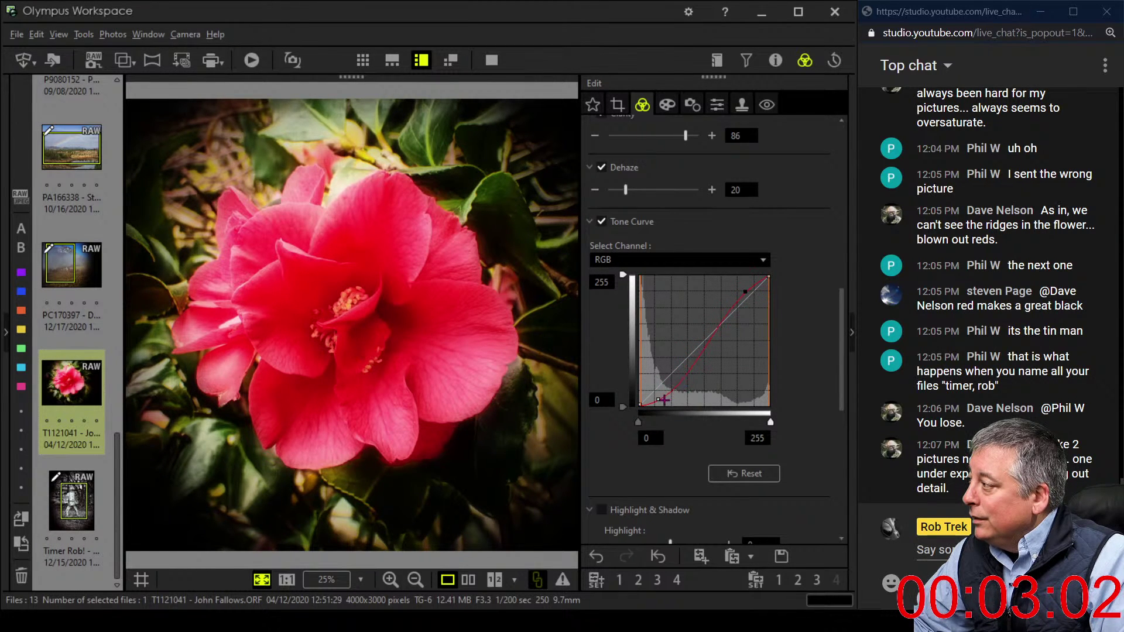
{"action": "mouse_move", "coordinate": [658, 400]}
{"action": "left_mouse_down"}
{"action": "mouse_move", "coordinate": [696, 385]}
{"action": "mouse_move", "coordinate": [674, 389]}
{"action": "left_mouse_up"}
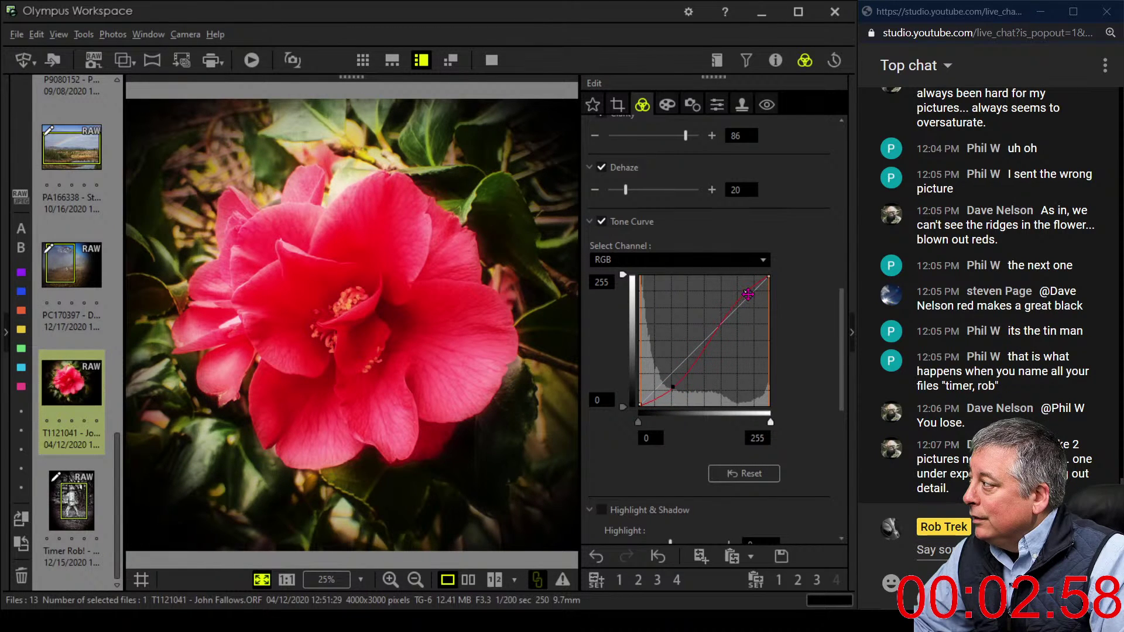
{"action": "left_click_drag", "start_coordinate": [746, 294], "coordinate": [749, 296]}
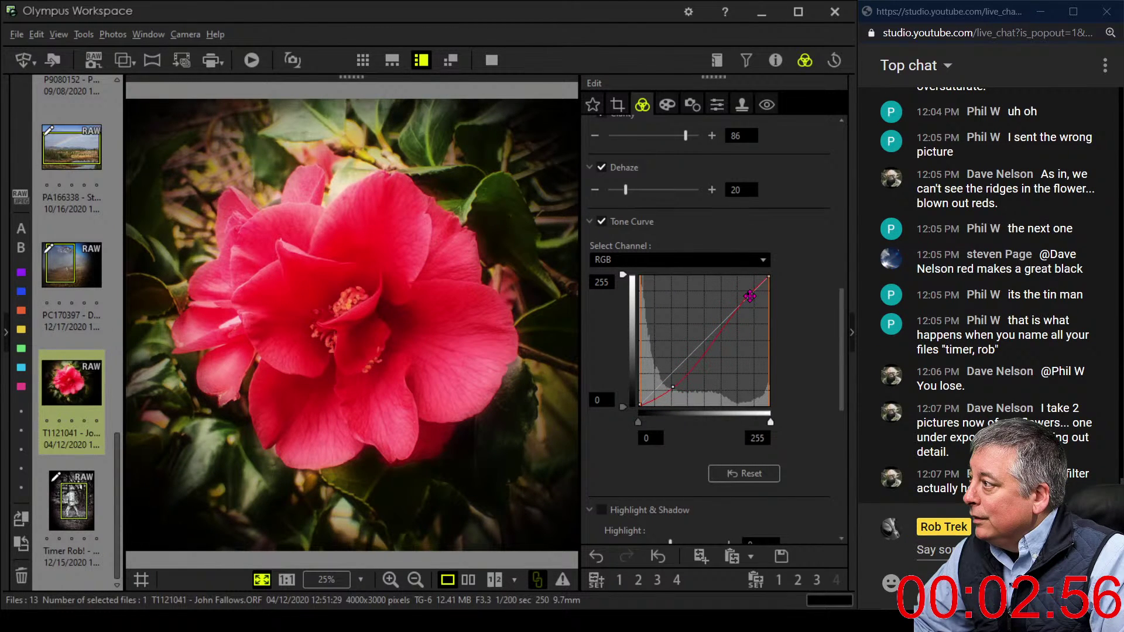
{"action": "left_click_drag", "start_coordinate": [673, 387], "coordinate": [667, 390]}
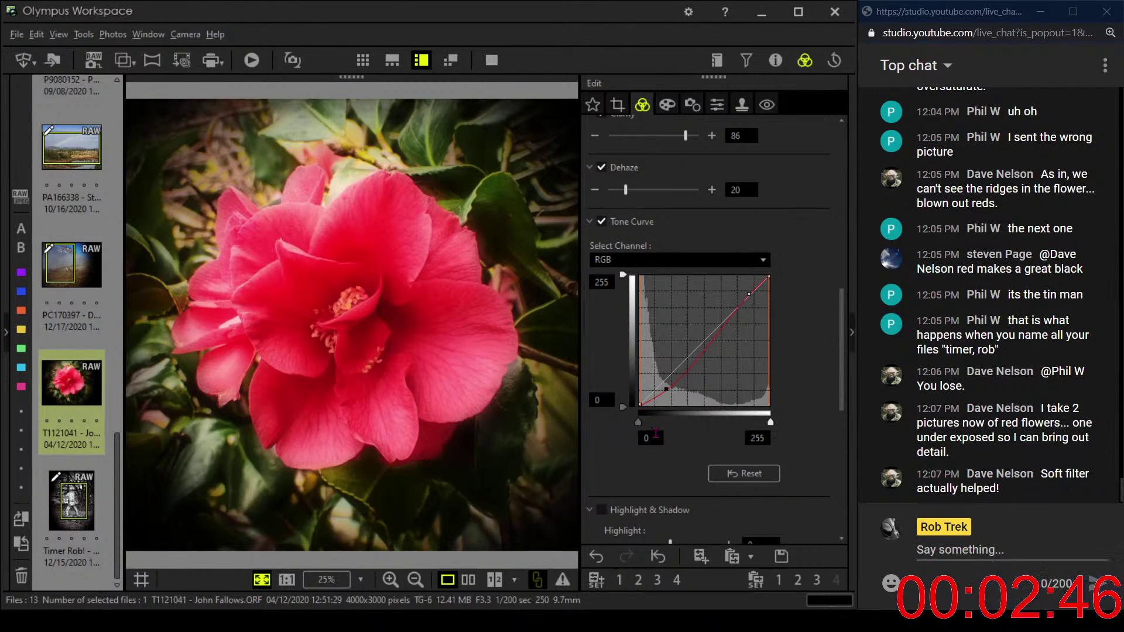
Compare the original and edited flower photo side by side in full screen
{"action": "left_click", "coordinate": [468, 580]}
{"action": "left_click", "coordinate": [492, 60]}
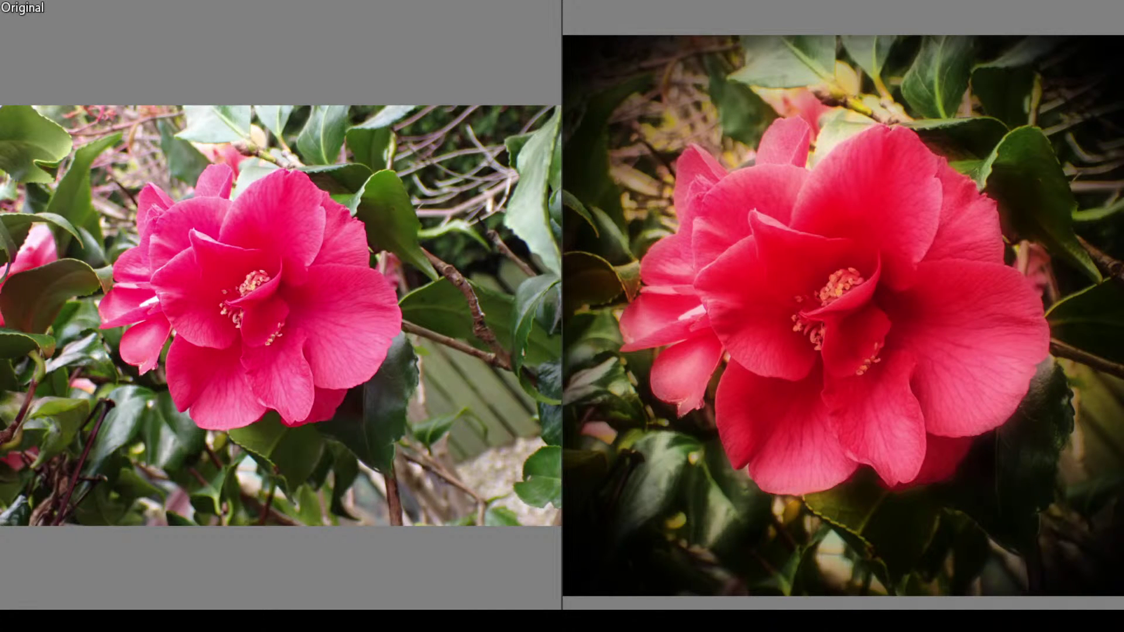
{"action": "key", "text": "Escape"}
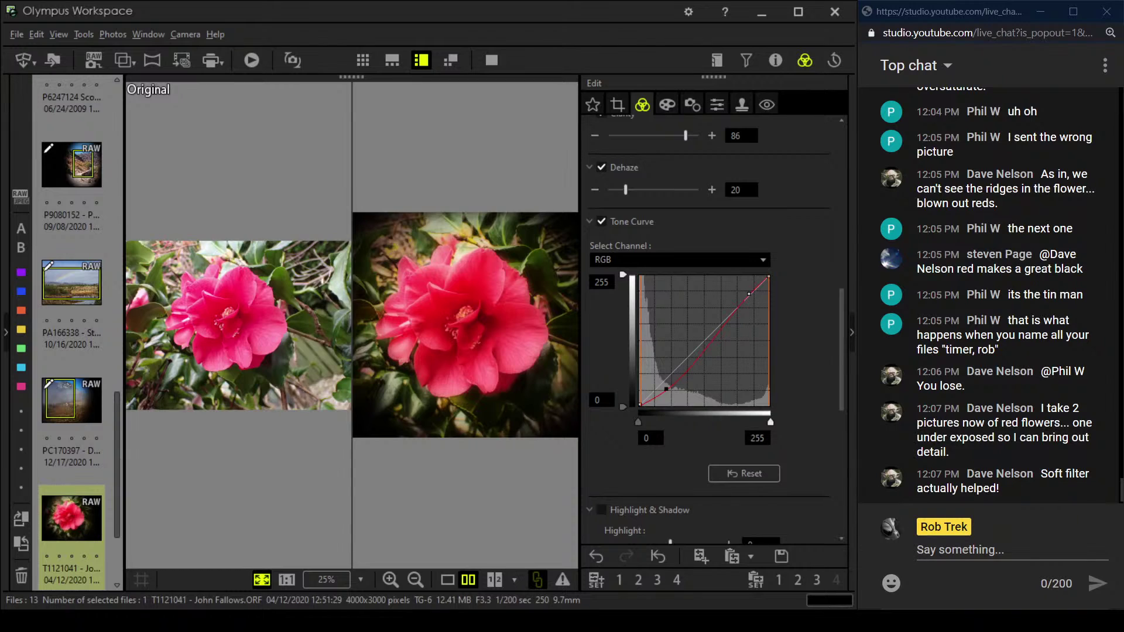
Set the flower photo's custom white balance to 5800 K and review the before-and-after comparison in full screen
{"action": "scroll", "coordinate": [722, 233], "scroll_direction": "up", "scroll_amount": 10}
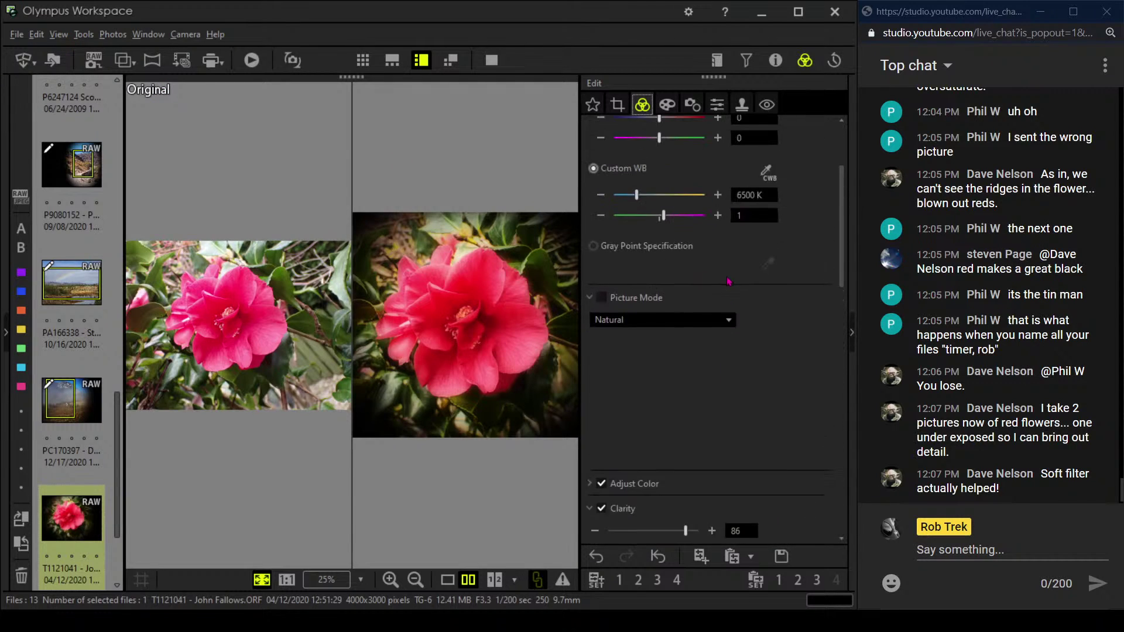
{"action": "double_click", "coordinate": [748, 315]}
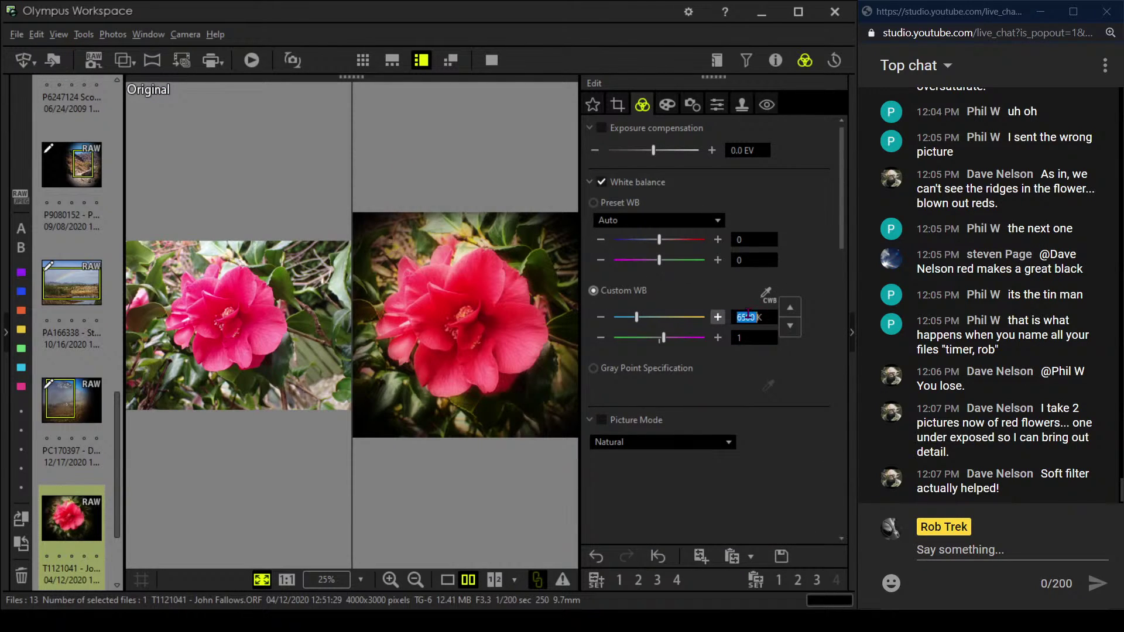
{"action": "type", "text": "5800"}
{"action": "key", "text": "Return"}
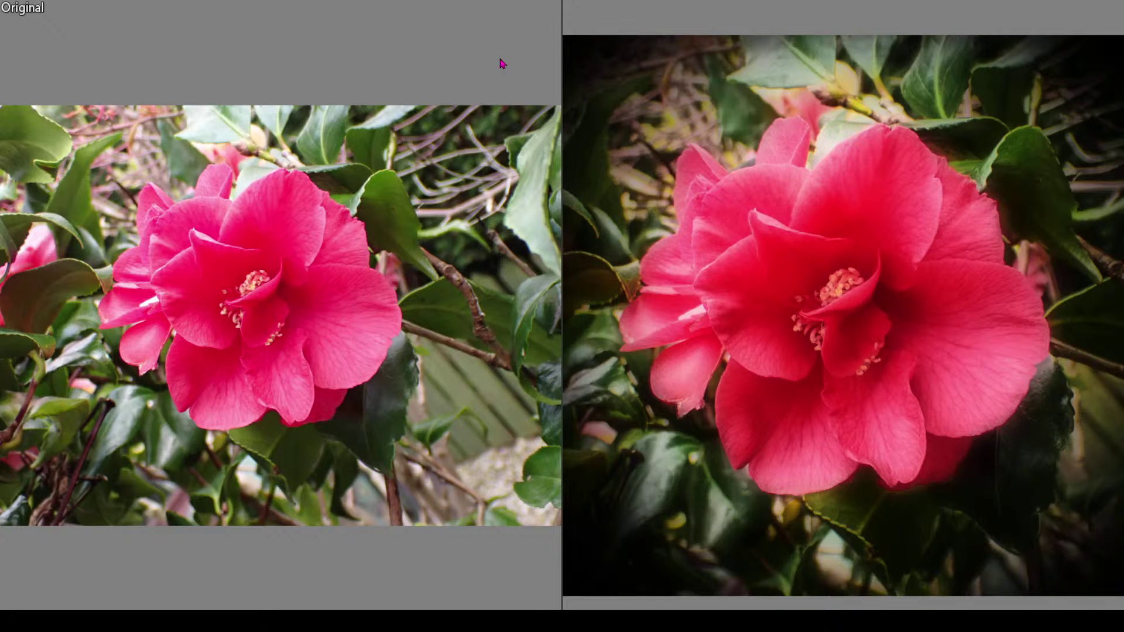
{"action": "key", "text": "Escape"}
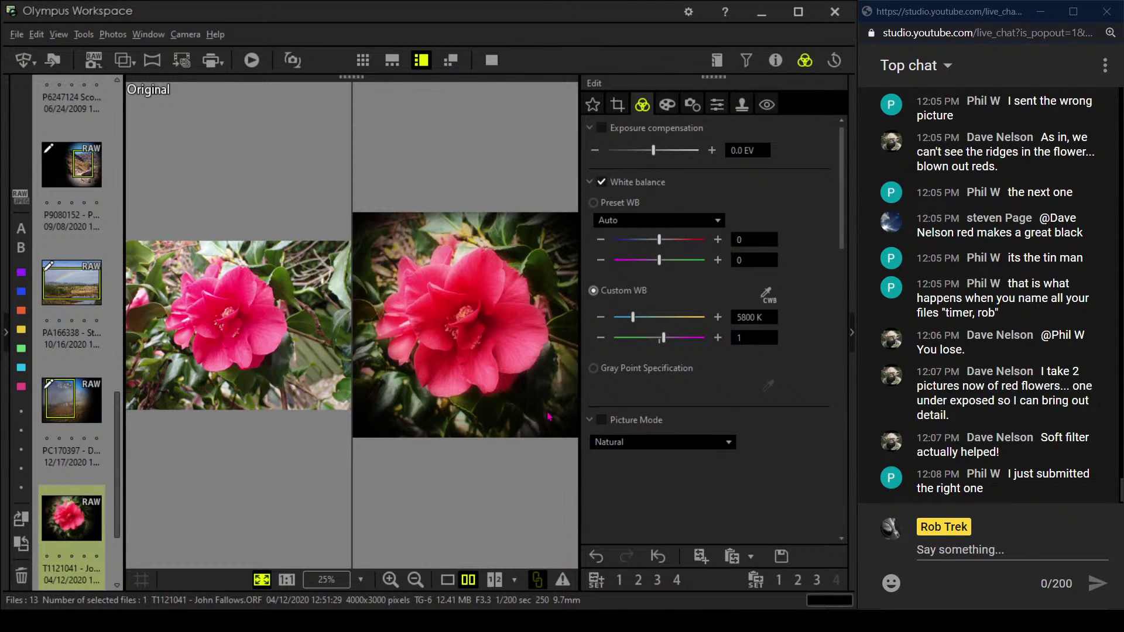
Open the black-and-white rooster statue photo, the last one in the filmstrip, in single-image view
{"action": "scroll", "coordinate": [51, 440], "scroll_direction": "down", "scroll_amount": 2}
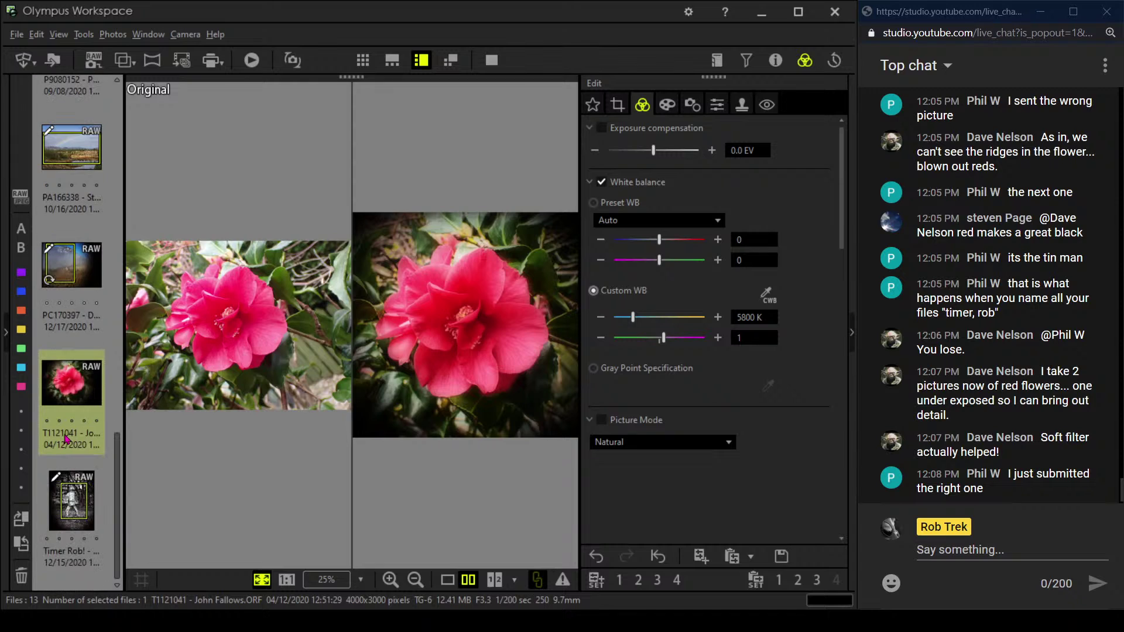
{"action": "left_click", "coordinate": [86, 527]}
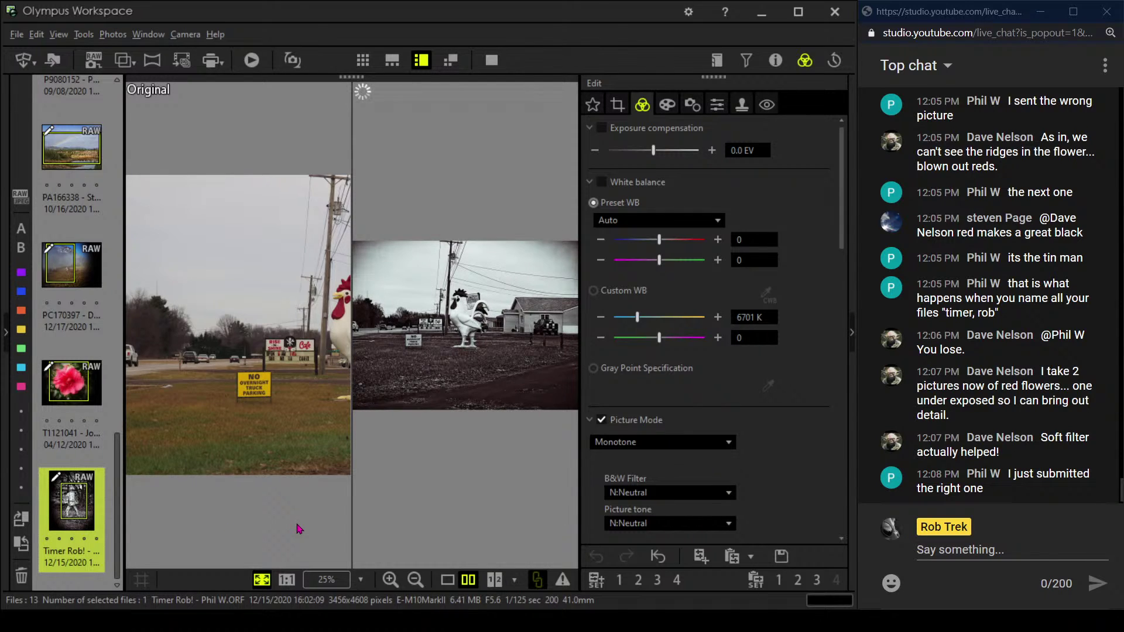
{"action": "left_click", "coordinate": [447, 579]}
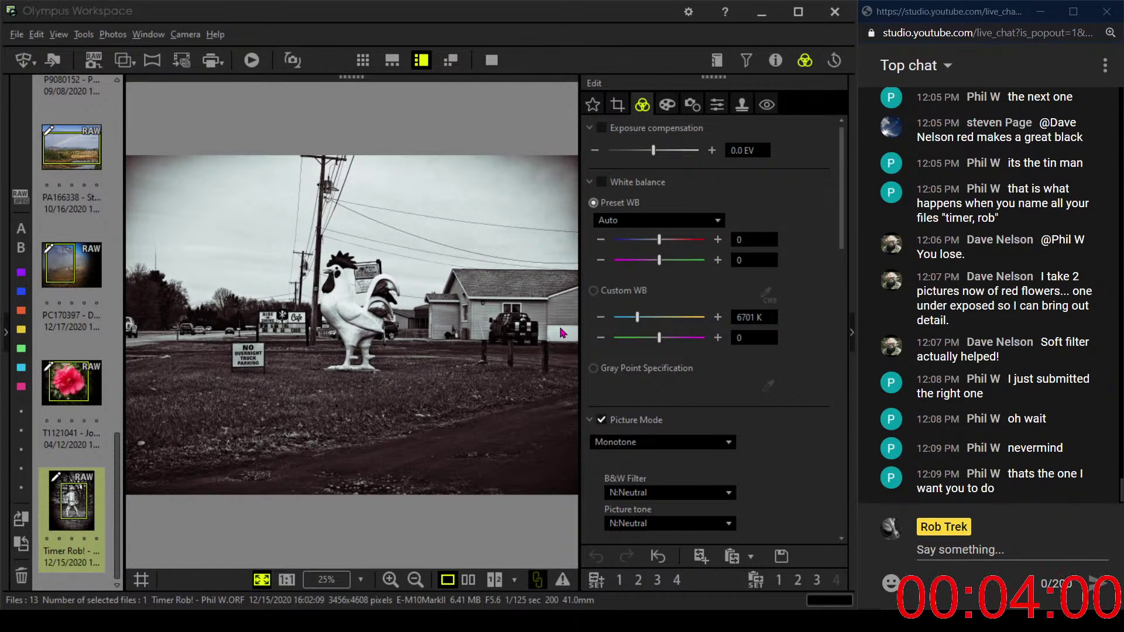
Check the rooster photo's shooting properties and change its Picture Mode to Natural
{"action": "left_click", "coordinate": [774, 62]}
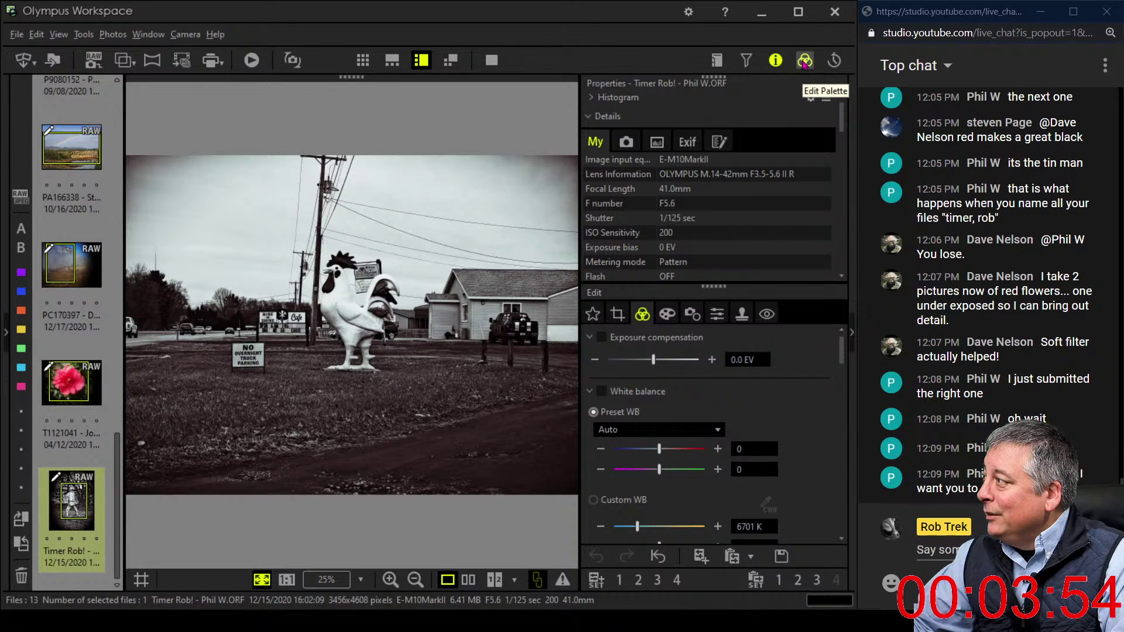
{"action": "left_click", "coordinate": [775, 60]}
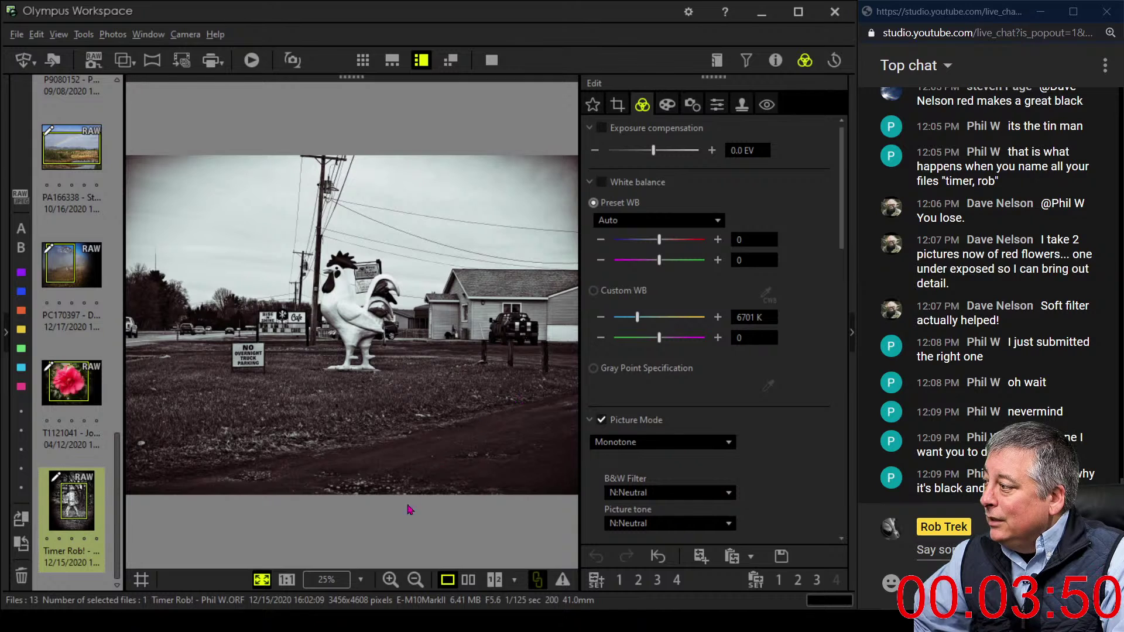
{"action": "left_click", "coordinate": [635, 445]}
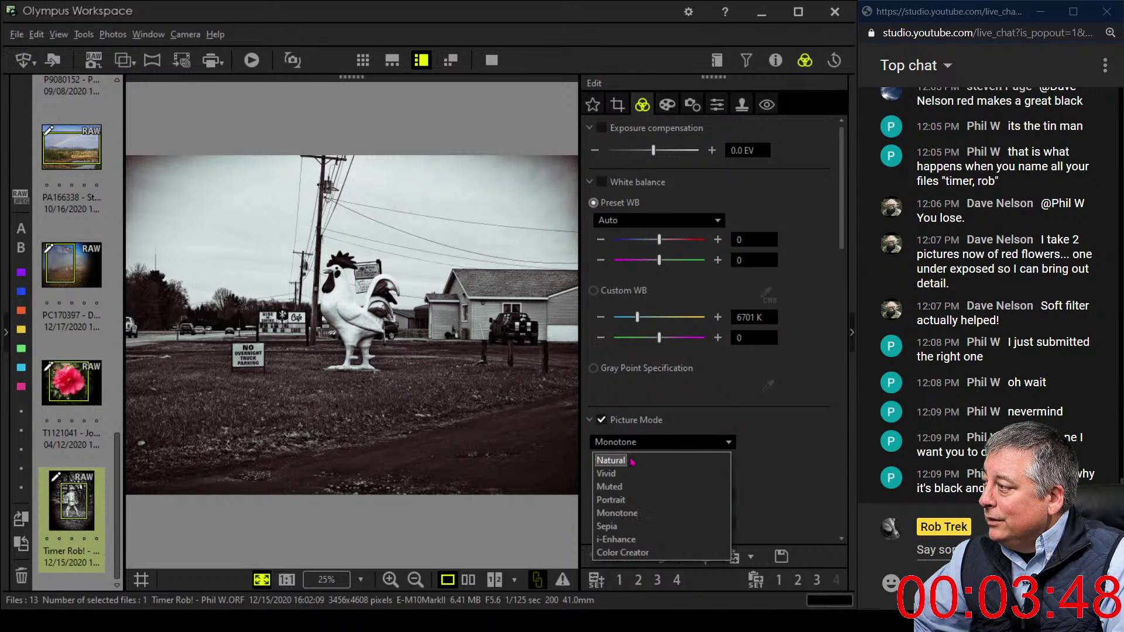
{"action": "left_click", "coordinate": [636, 460]}
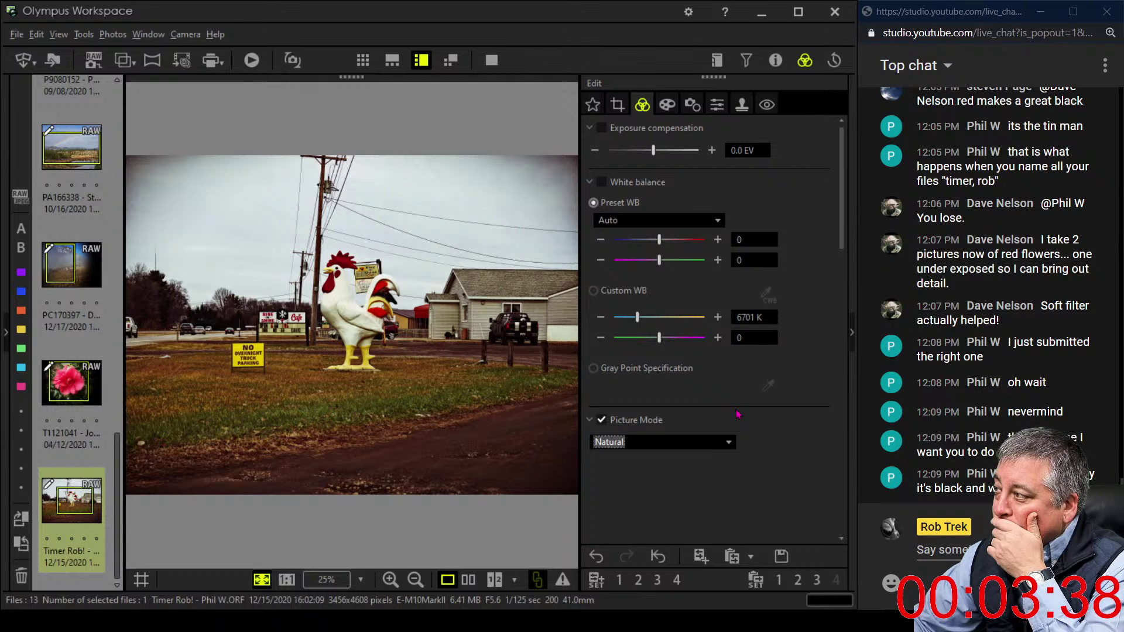
Inspect the parking sign, the café signs and the rooster's head at full magnification
{"action": "left_click", "coordinate": [255, 352]}
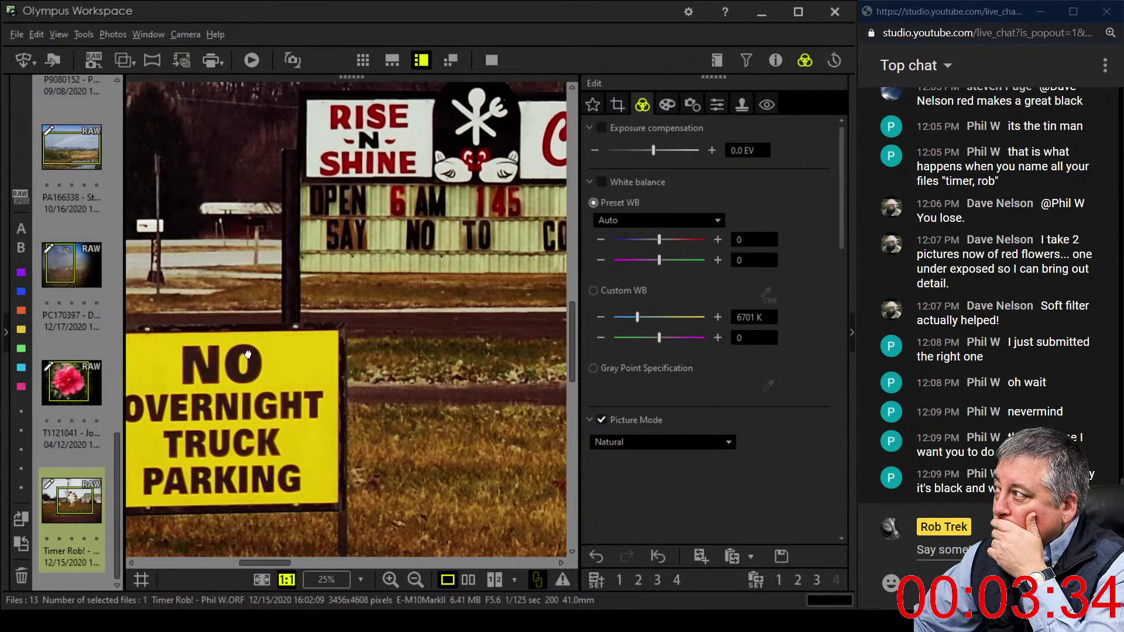
{"action": "left_click_drag", "start_coordinate": [255, 352], "coordinate": [161, 411]}
{"action": "left_click", "coordinate": [256, 377]}
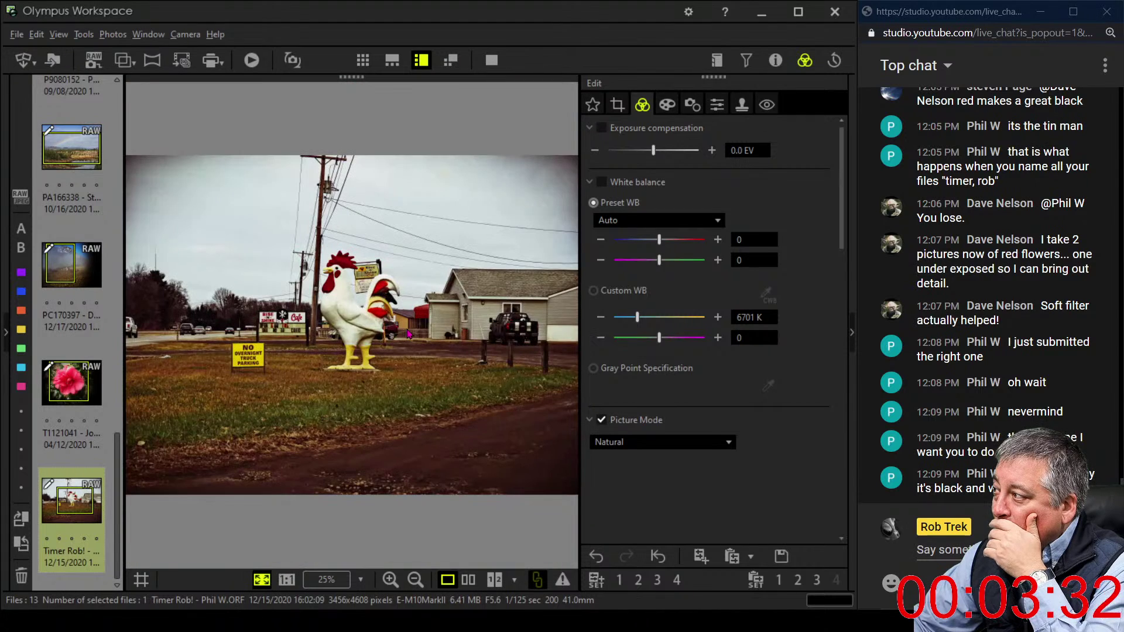
{"action": "left_click", "coordinate": [338, 312]}
{"action": "left_click_drag", "start_coordinate": [375, 230], "coordinate": [284, 417]}
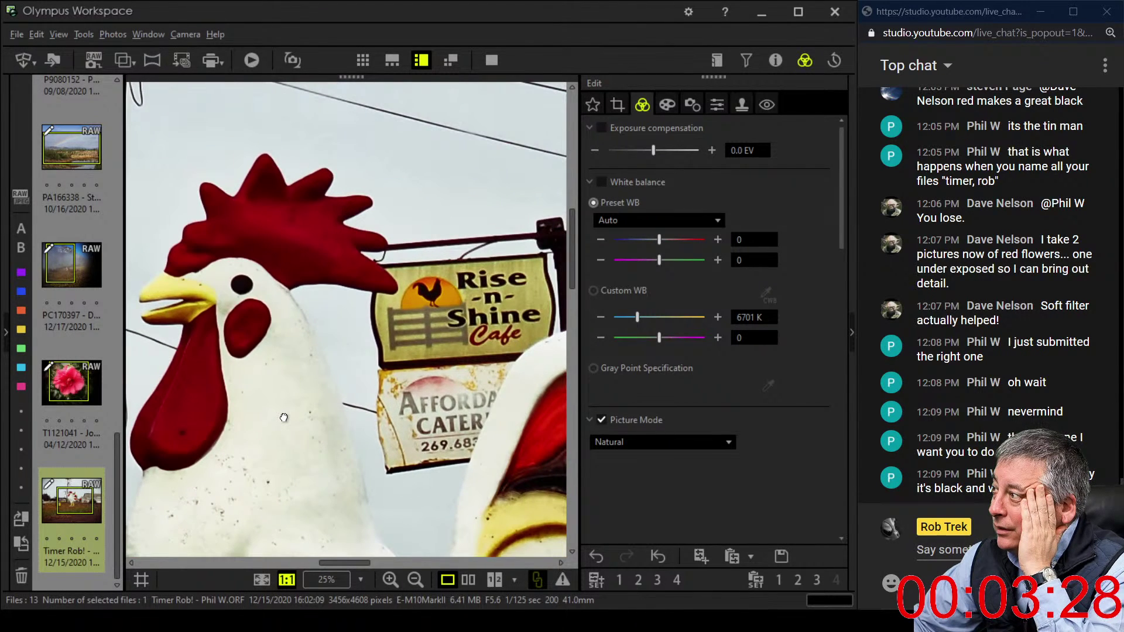
{"action": "left_click", "coordinate": [284, 418]}
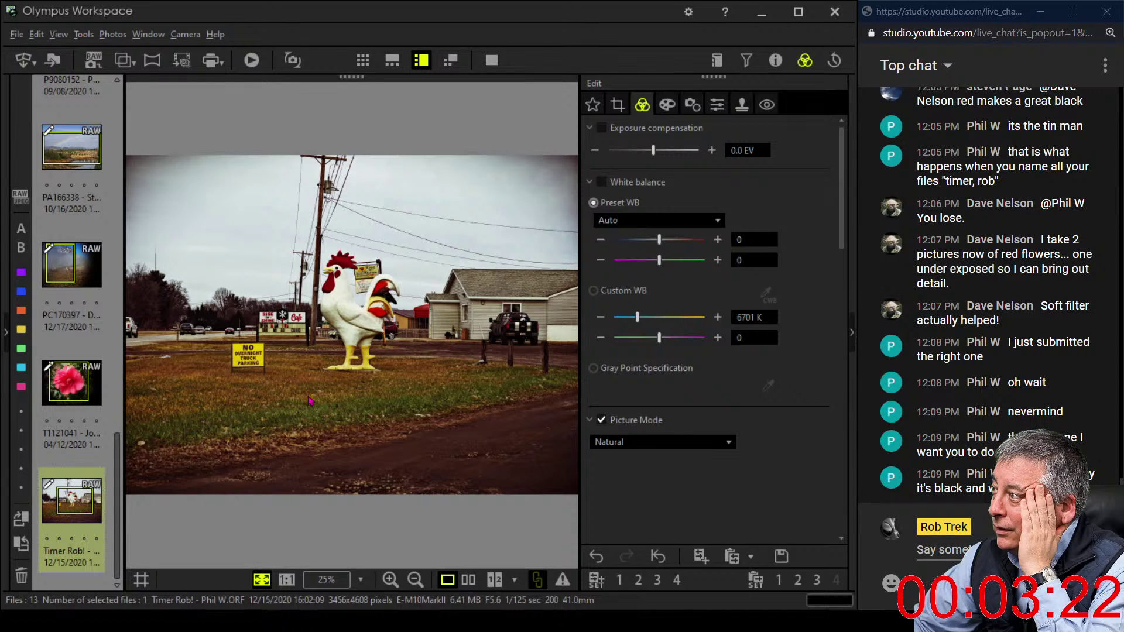
{"action": "left_click", "coordinate": [378, 284]}
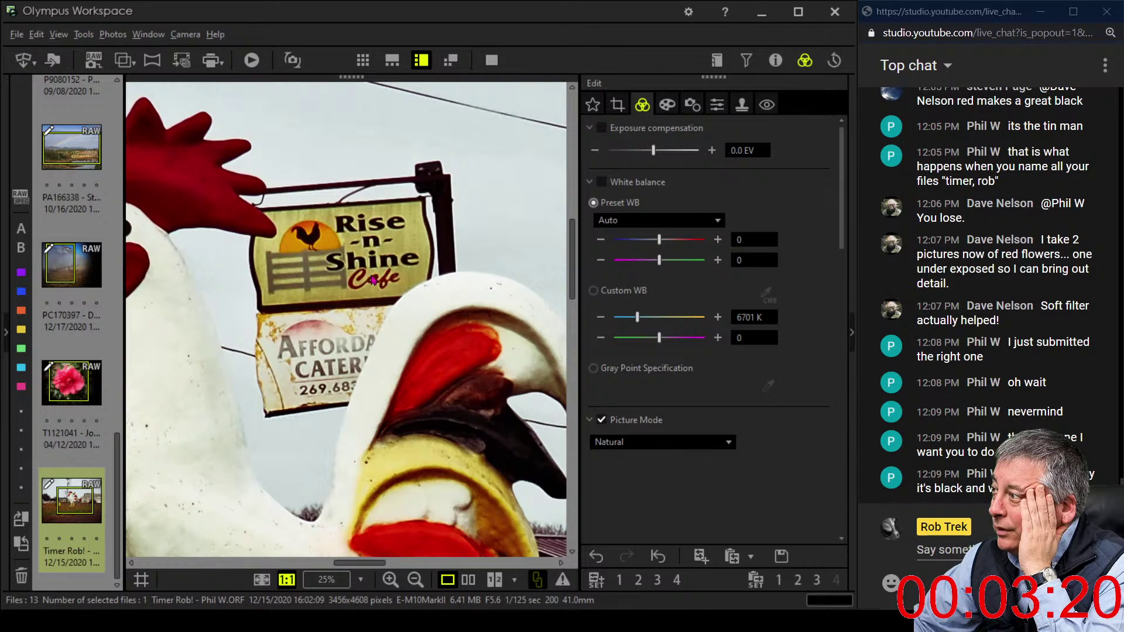
{"action": "left_click", "coordinate": [373, 279]}
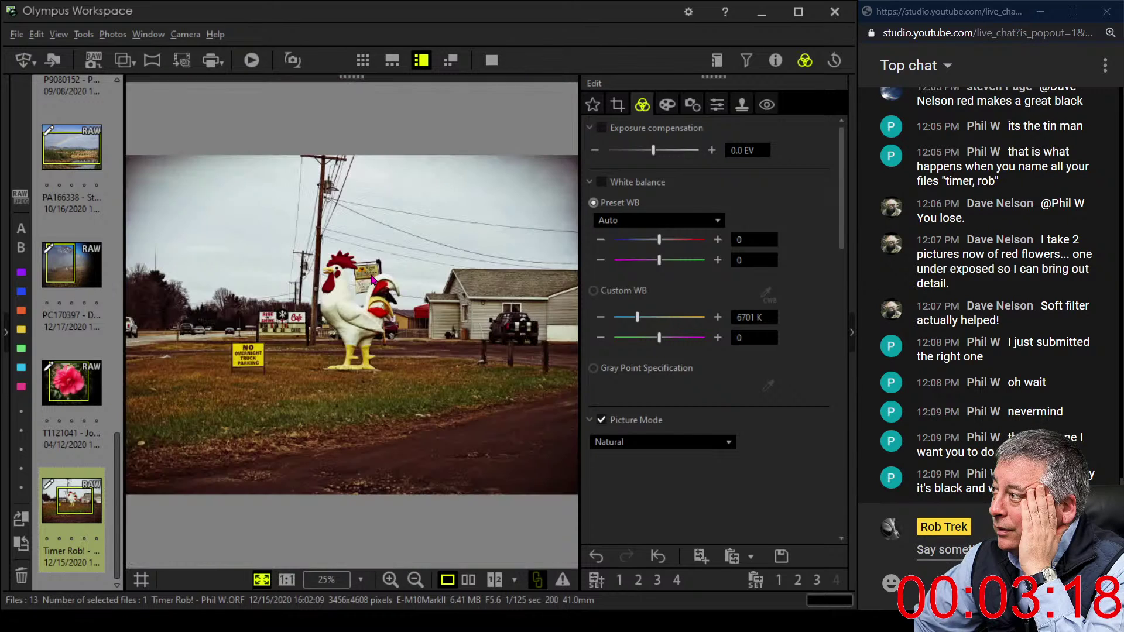
{"action": "left_click", "coordinate": [244, 338]}
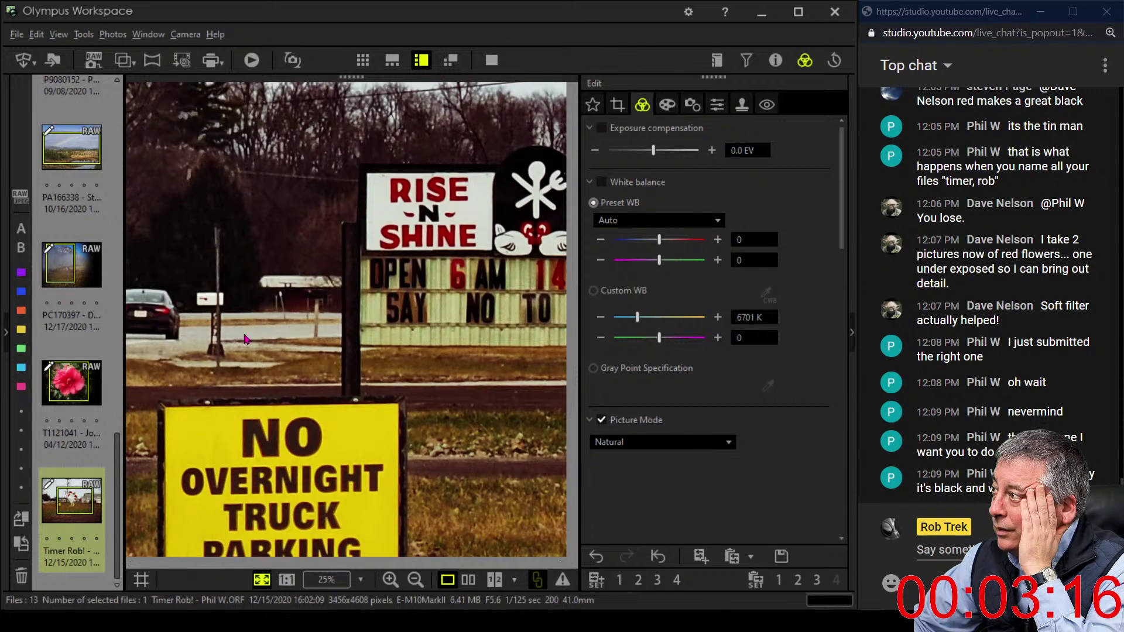
{"action": "left_click", "coordinate": [245, 338]}
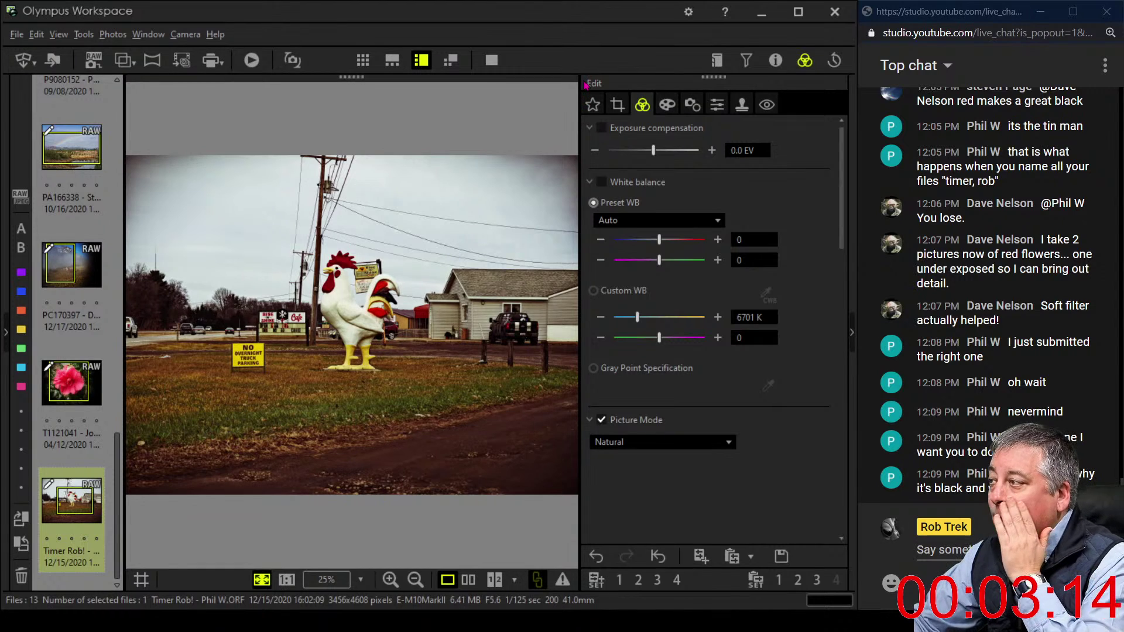
Crop the rooster photo to a vertical 4:3 frame of about 2075 x 2768 pixels around the rooster and signs
{"action": "left_click", "coordinate": [612, 104]}
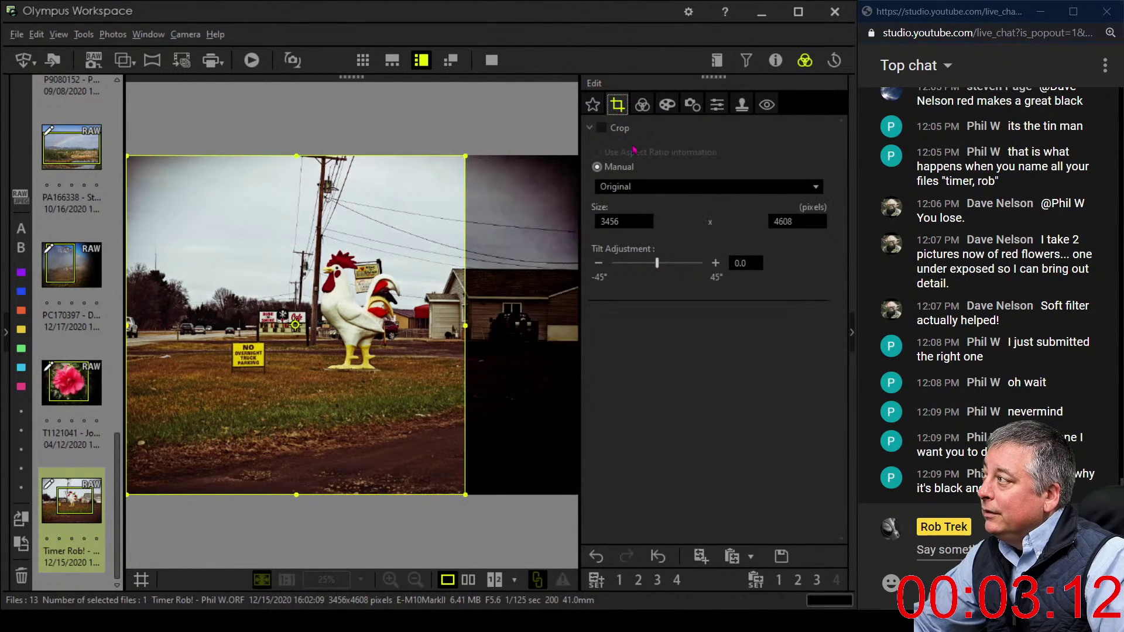
{"action": "left_click", "coordinate": [644, 186]}
{"action": "left_click", "coordinate": [644, 224]}
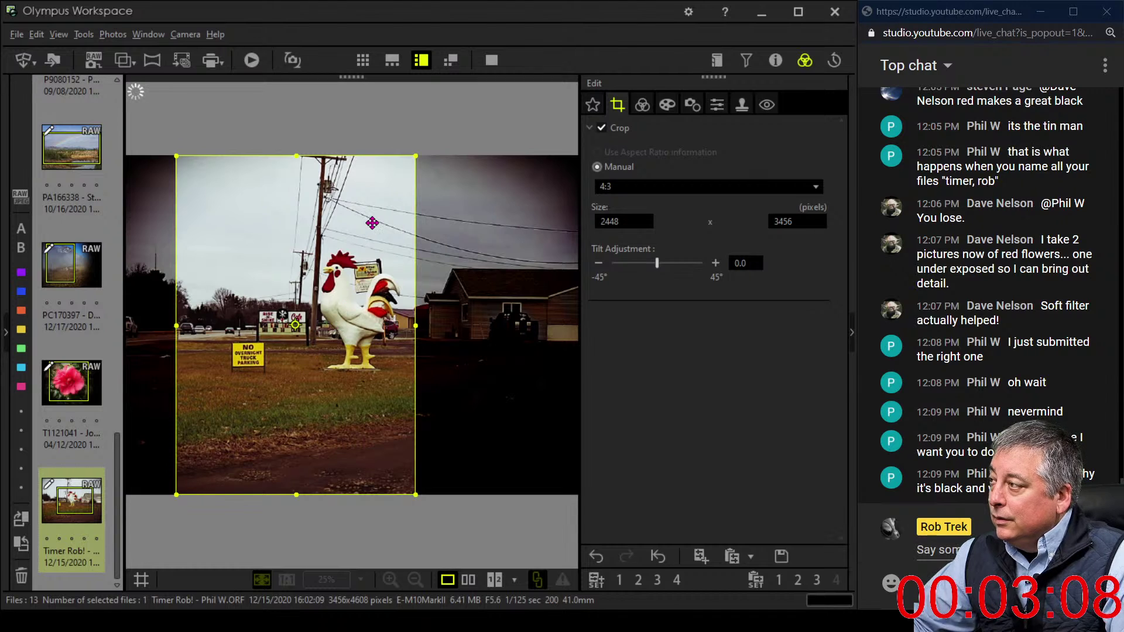
{"action": "left_click_drag", "start_coordinate": [363, 230], "coordinate": [375, 233]}
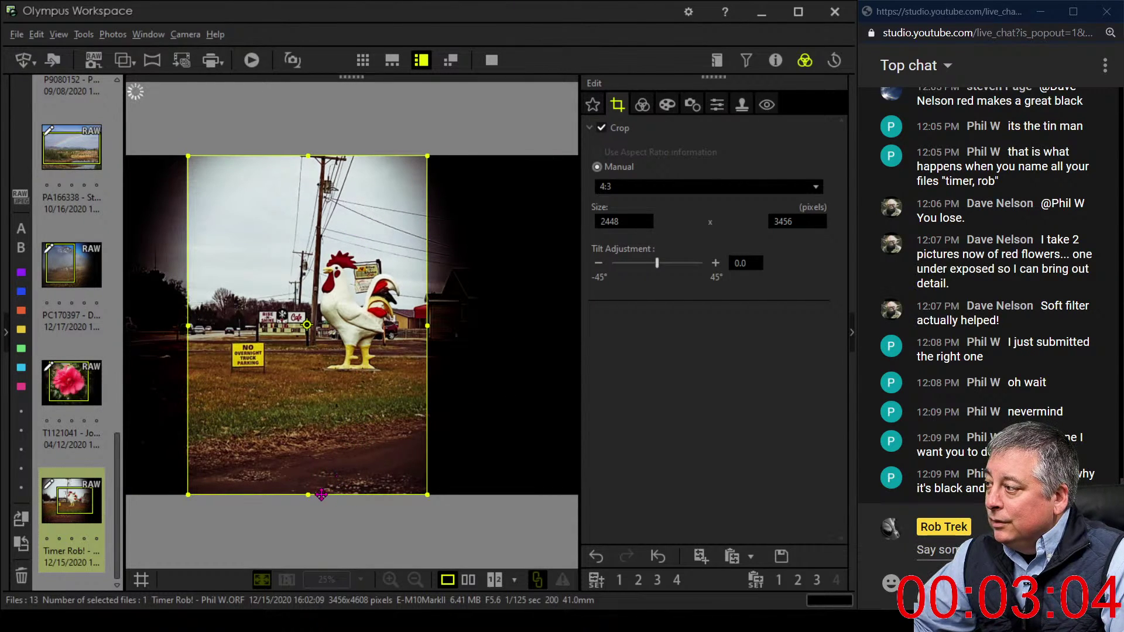
{"action": "left_click_drag", "start_coordinate": [311, 456], "coordinate": [309, 448]}
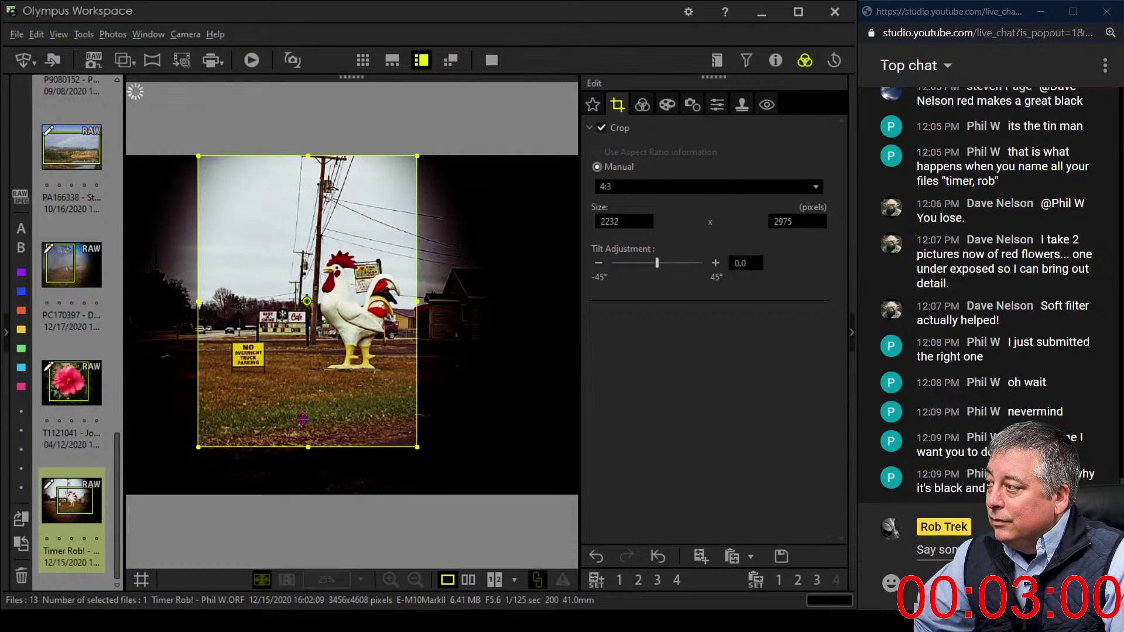
{"action": "left_click_drag", "start_coordinate": [307, 444], "coordinate": [308, 426]}
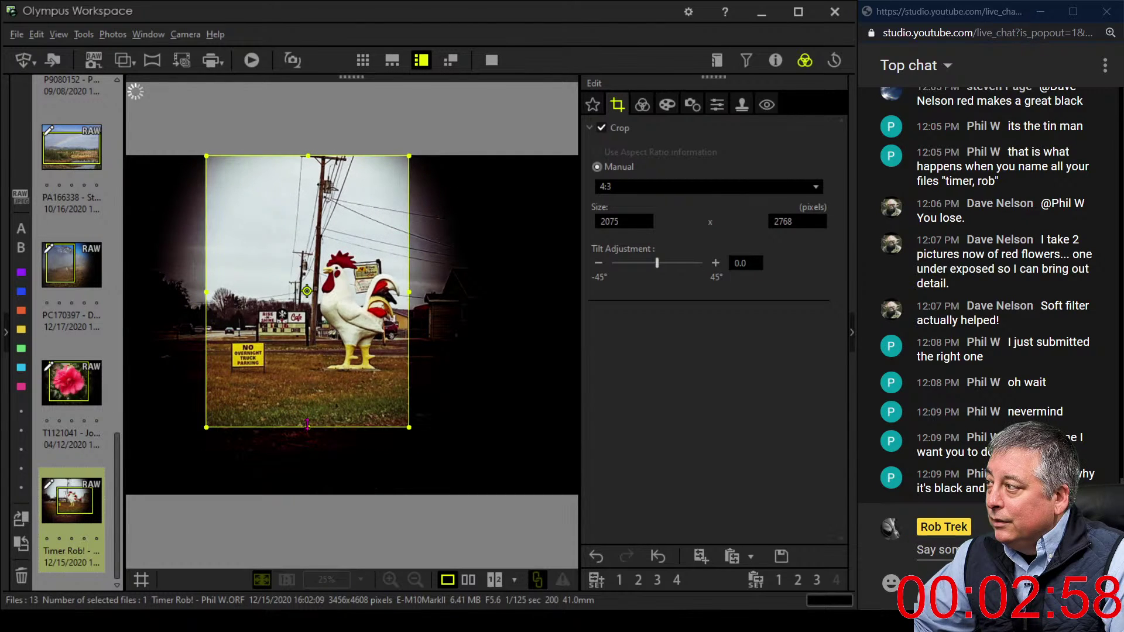
{"action": "left_click", "coordinate": [642, 104]}
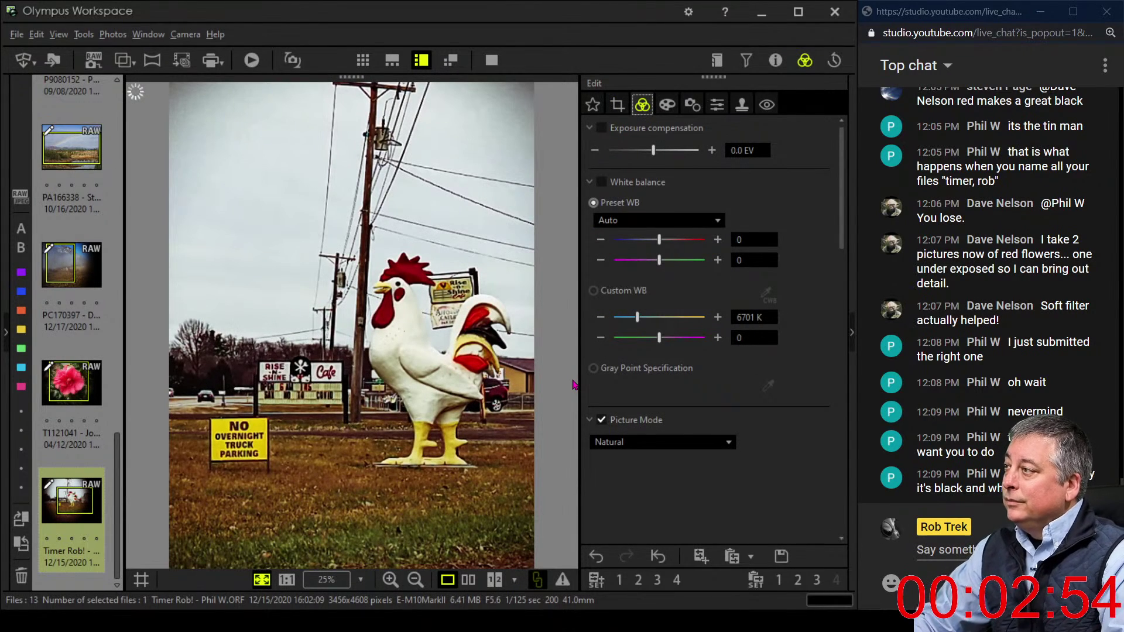
Turn off the vignetting adjustment on the rooster photo
{"action": "left_click", "coordinate": [668, 104]}
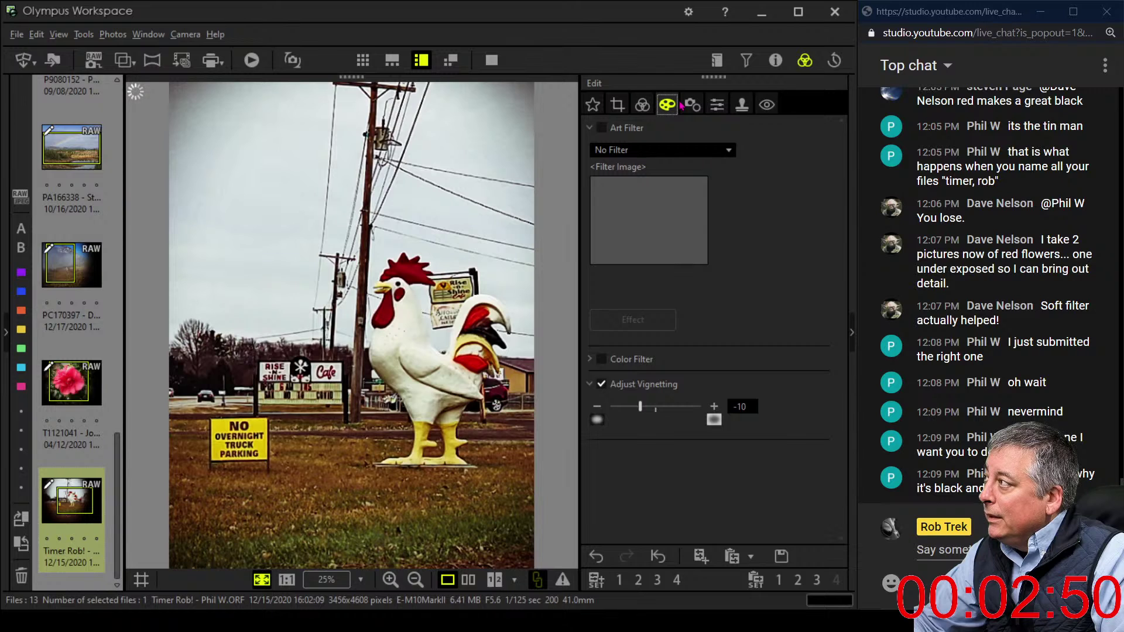
{"action": "left_click", "coordinate": [601, 384]}
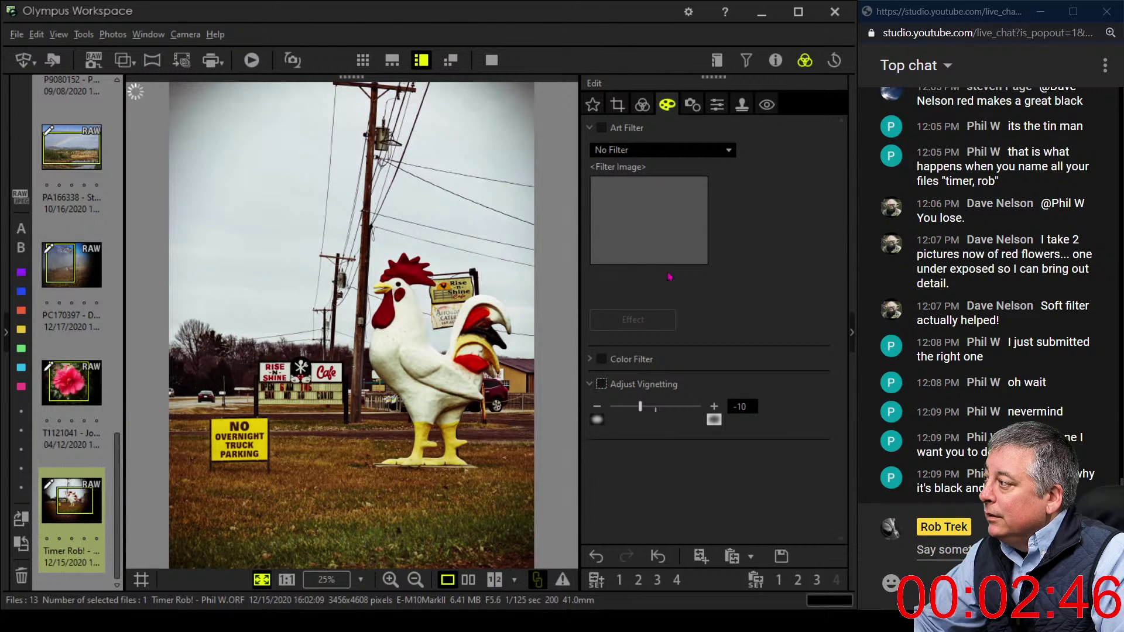
Try the Vintage art filter on the rooster photo and settle on Vintage III
{"action": "left_click", "coordinate": [681, 152]}
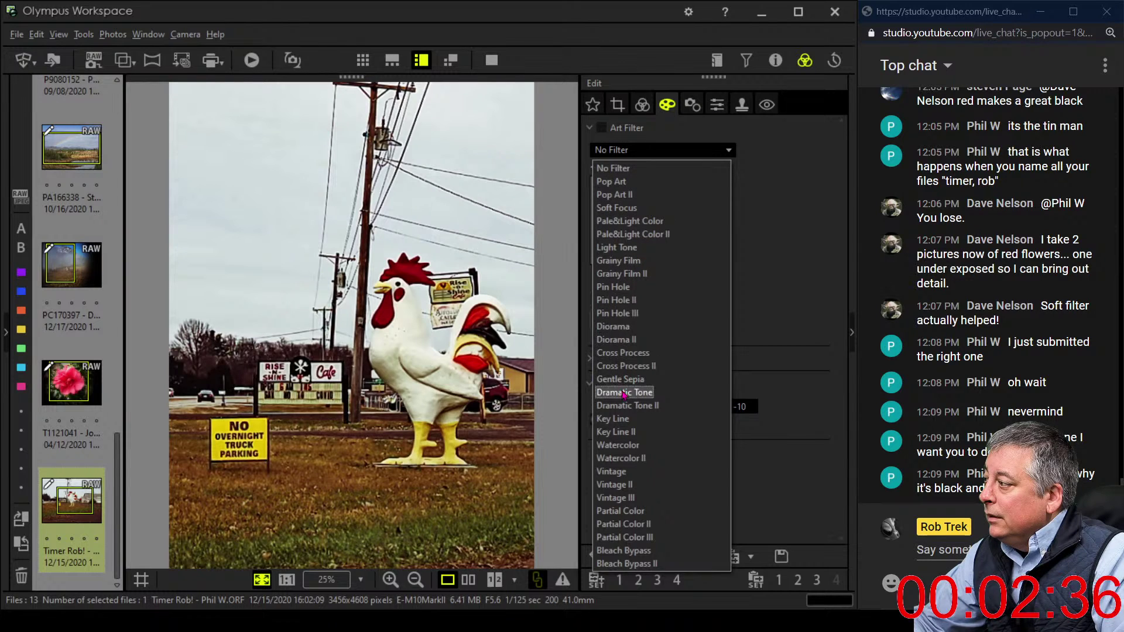
{"action": "left_click", "coordinate": [612, 472]}
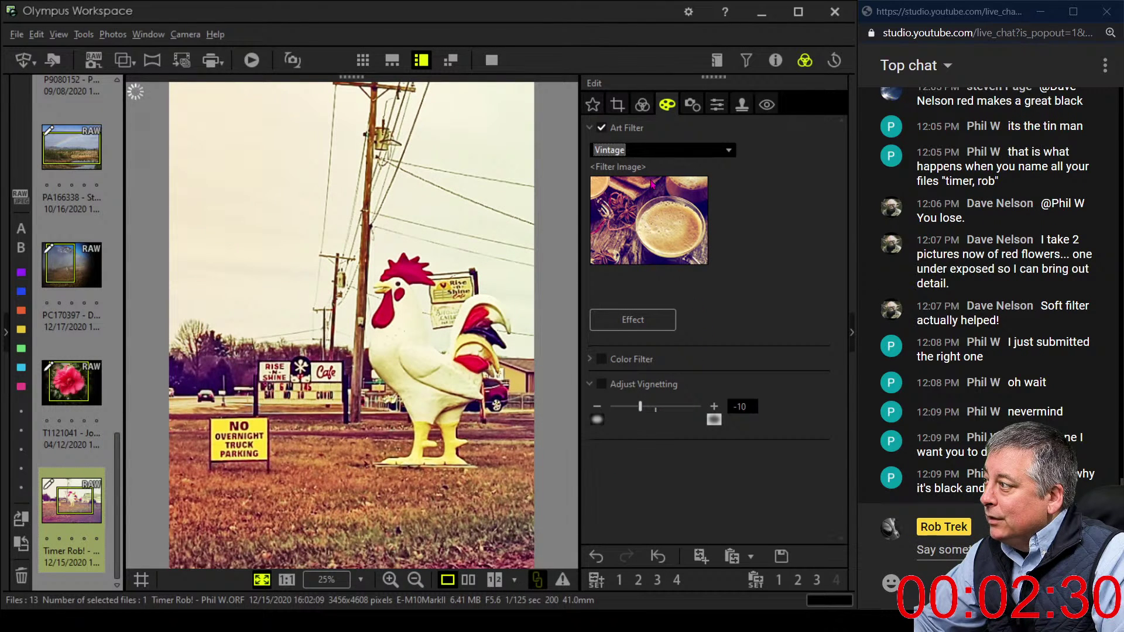
{"action": "left_click", "coordinate": [652, 153]}
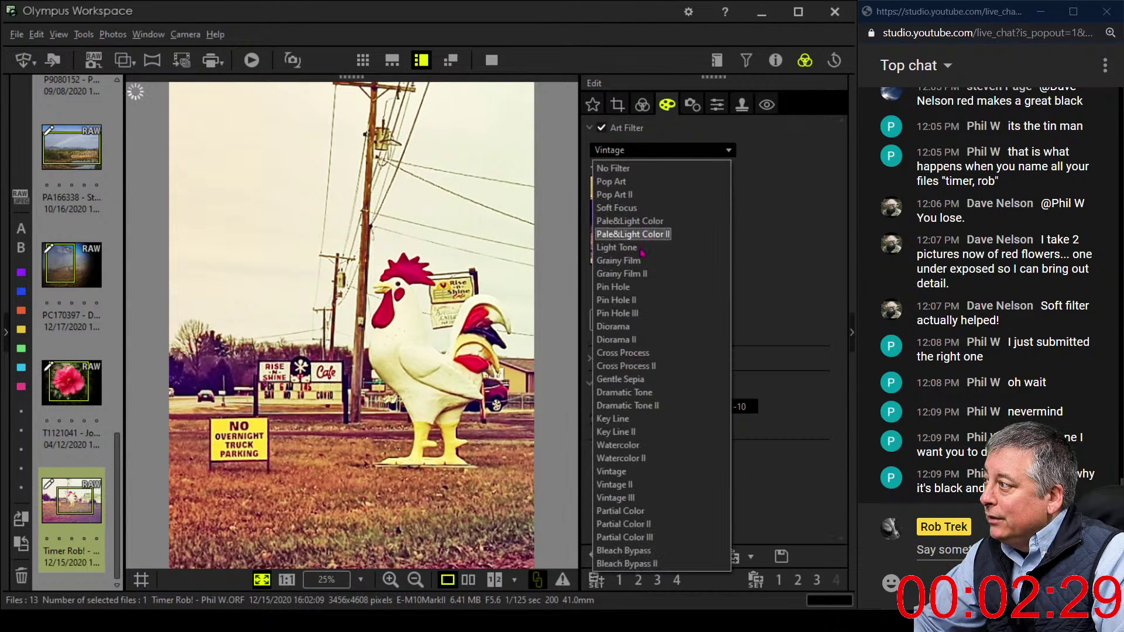
{"action": "left_click", "coordinate": [640, 511]}
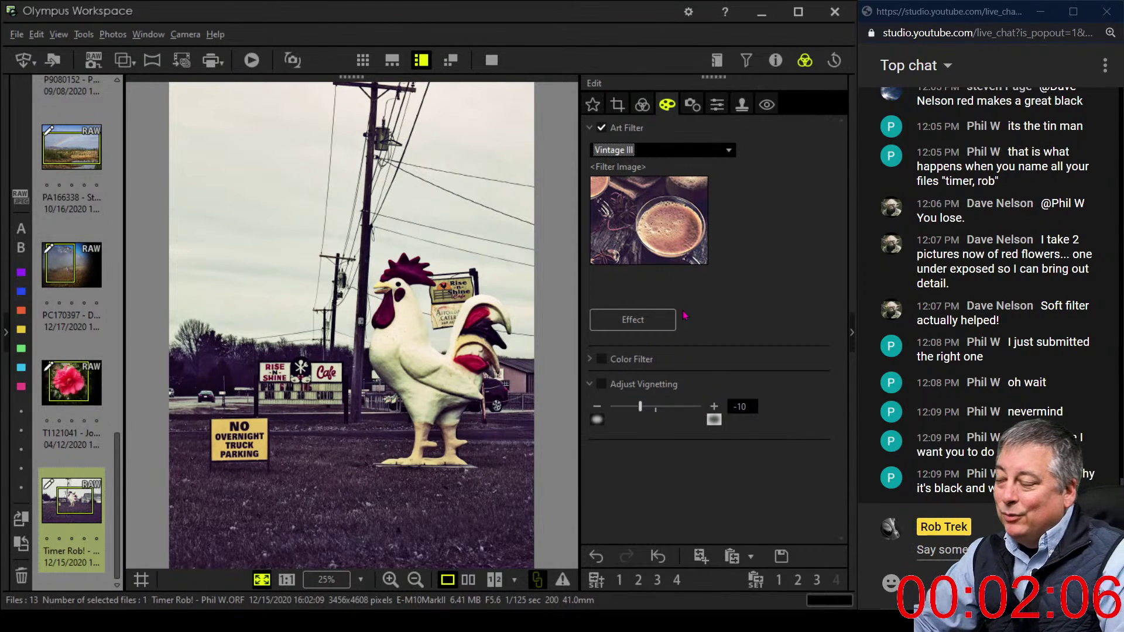
Set the rooster photo's Clarity to 22 and its Dehaze to 50
{"action": "mouse_move", "coordinate": [61, 533]}
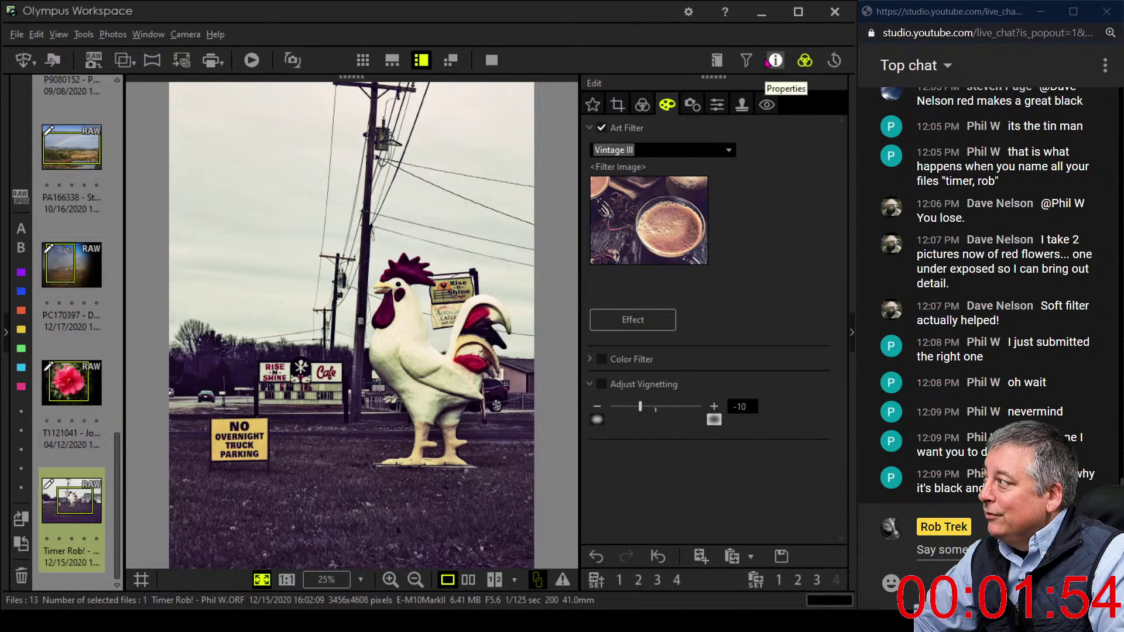
{"action": "left_click", "coordinate": [643, 105]}
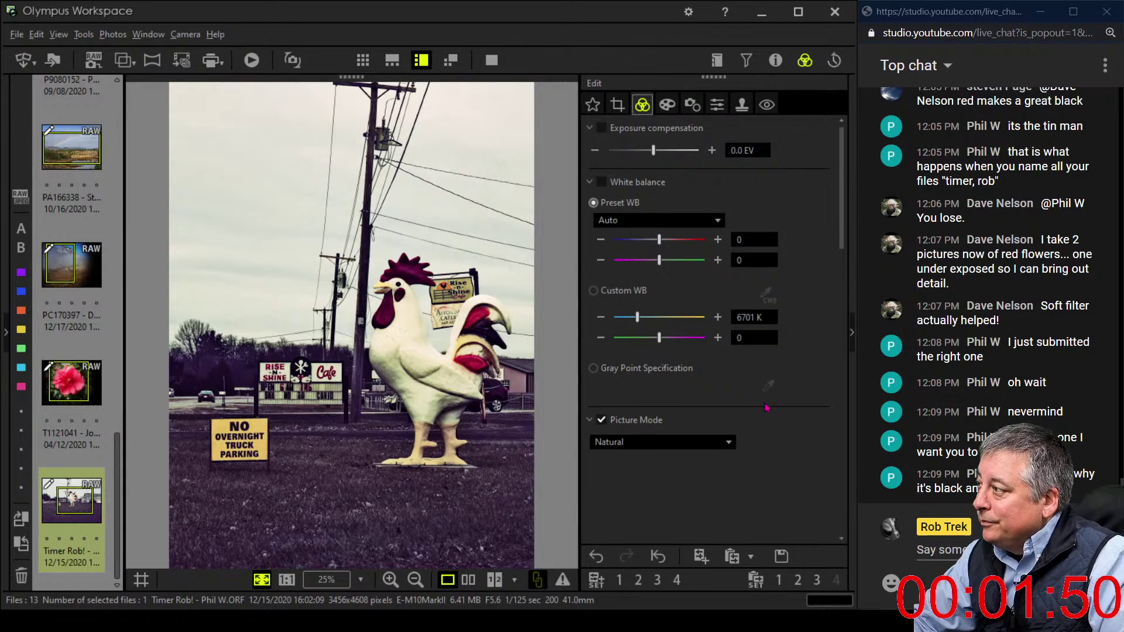
{"action": "scroll", "coordinate": [789, 464], "scroll_direction": "down", "scroll_amount": 10}
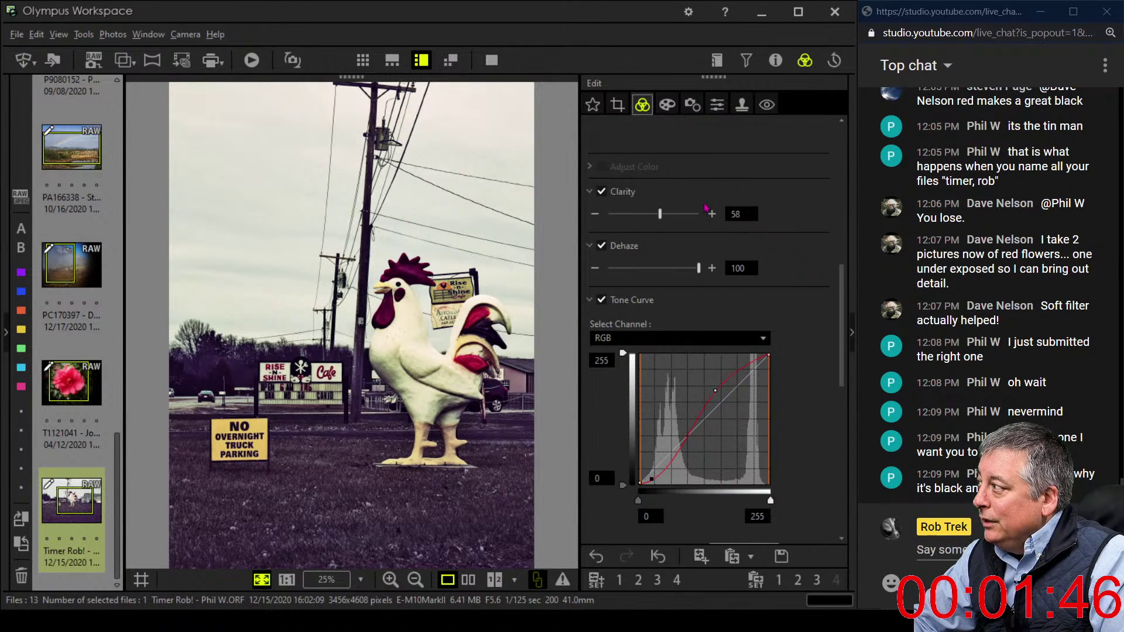
{"action": "left_click_drag", "start_coordinate": [698, 268], "coordinate": [609, 268]}
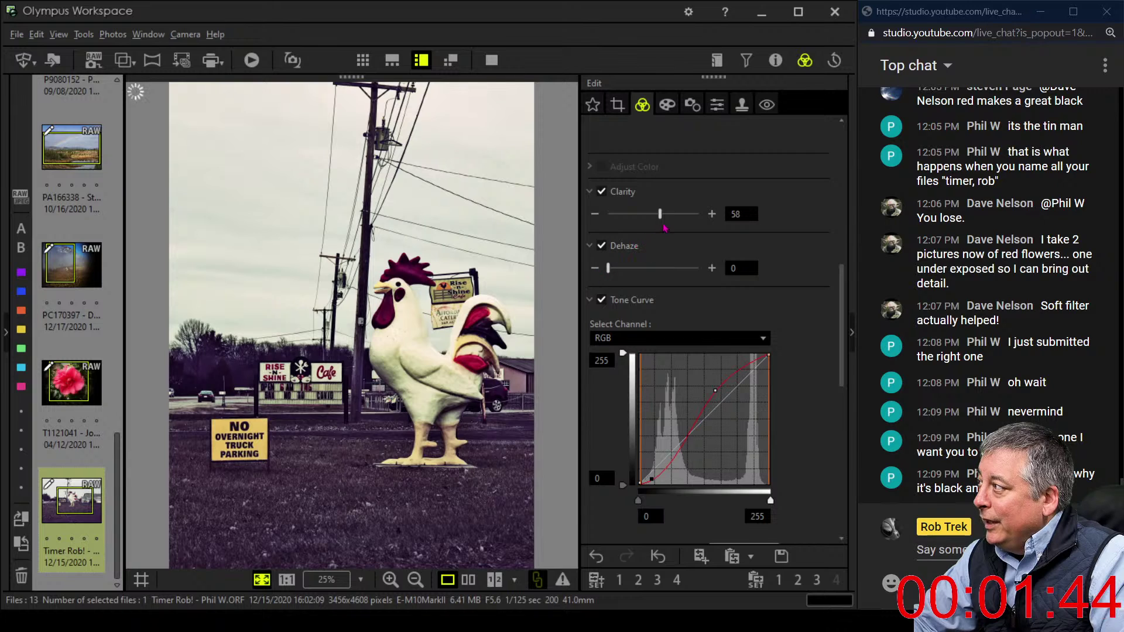
{"action": "left_click_drag", "start_coordinate": [659, 215], "coordinate": [609, 214]}
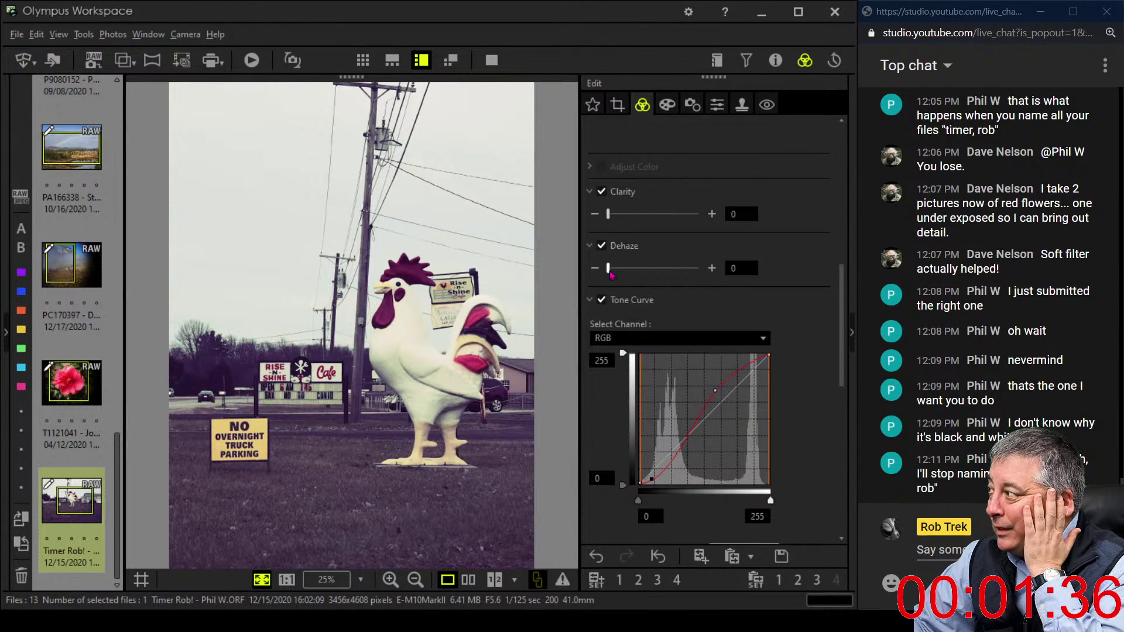
{"action": "left_click_drag", "start_coordinate": [609, 270], "coordinate": [654, 270]}
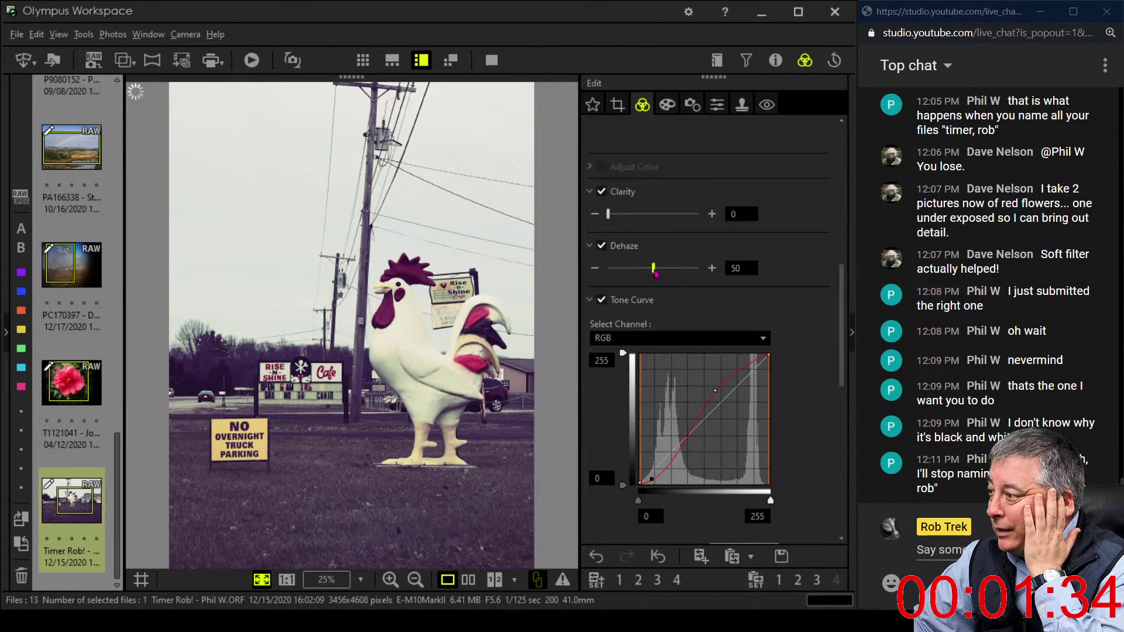
{"action": "left_click_drag", "start_coordinate": [609, 214], "coordinate": [631, 216]}
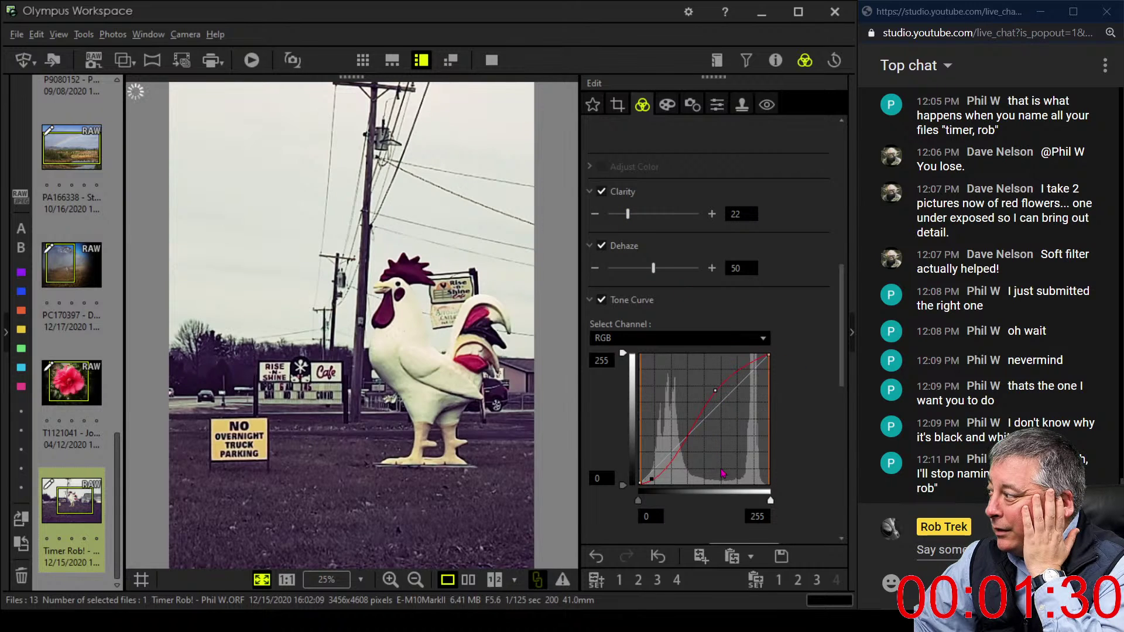
Try a fresh three-point RGB tone curve with darker shadows and slightly lifted midtones on the rooster photo
{"action": "scroll", "coordinate": [749, 444], "scroll_direction": "down", "scroll_amount": 1}
{"action": "left_click", "coordinate": [749, 530]}
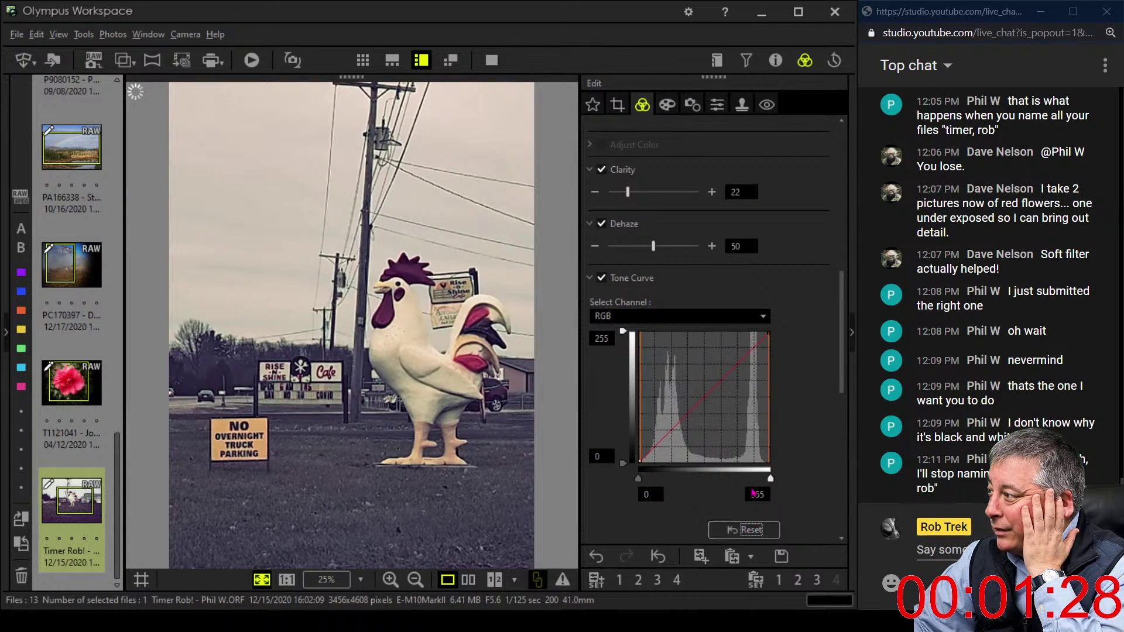
{"action": "left_click_drag", "start_coordinate": [651, 448], "coordinate": [681, 414]}
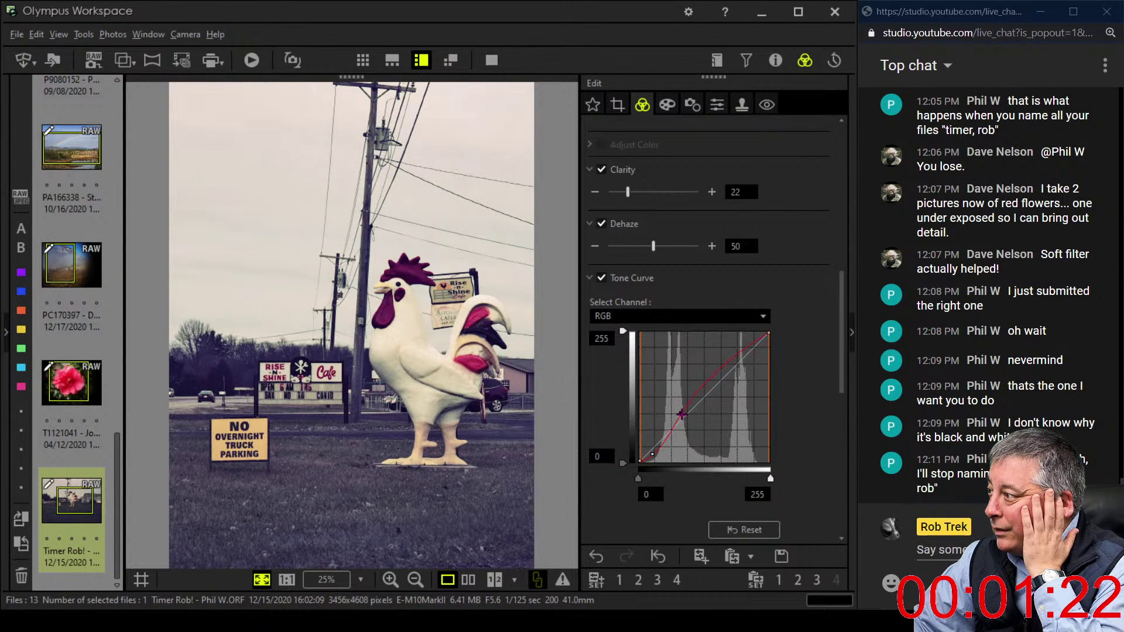
{"action": "left_click_drag", "start_coordinate": [736, 354], "coordinate": [741, 357]}
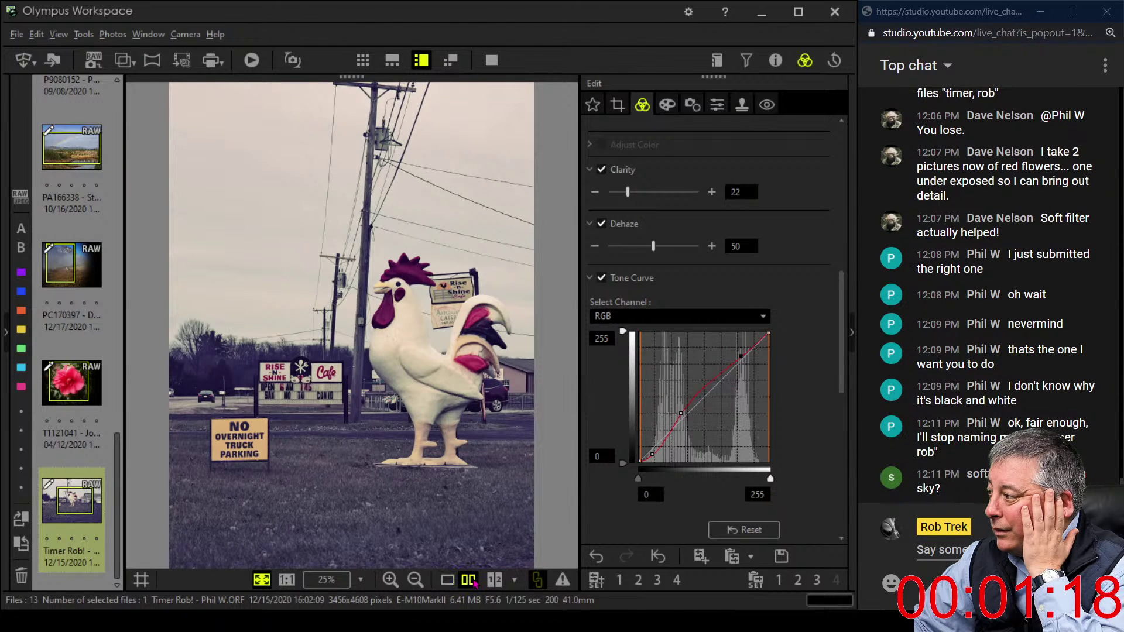
{"action": "left_click", "coordinate": [469, 579]}
{"action": "left_click", "coordinate": [447, 579]}
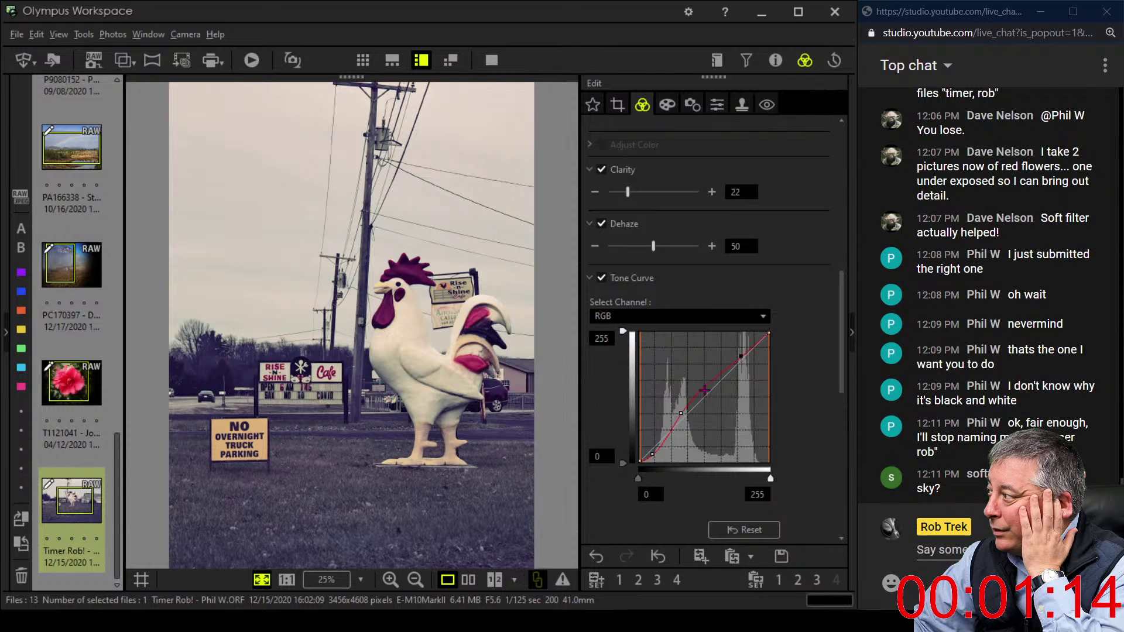
Reset the RGB tone curve, reshape it with lowered shadows and raised midtones, and set Dehaze to 100
{"action": "left_click", "coordinate": [727, 529]}
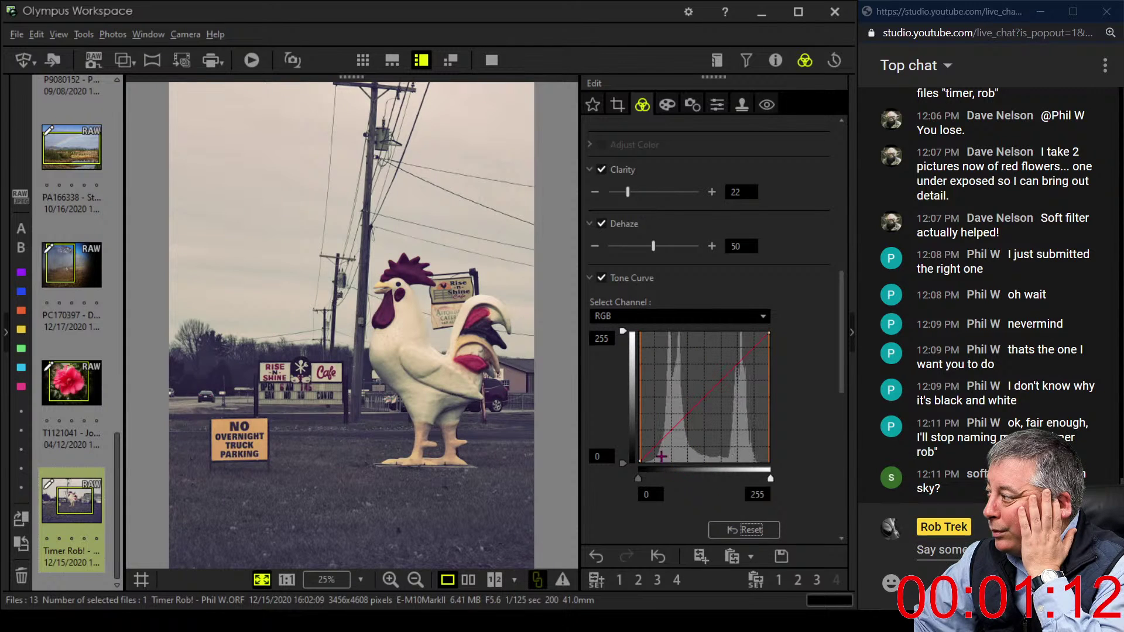
{"action": "left_click_drag", "start_coordinate": [654, 448], "coordinate": [649, 454]}
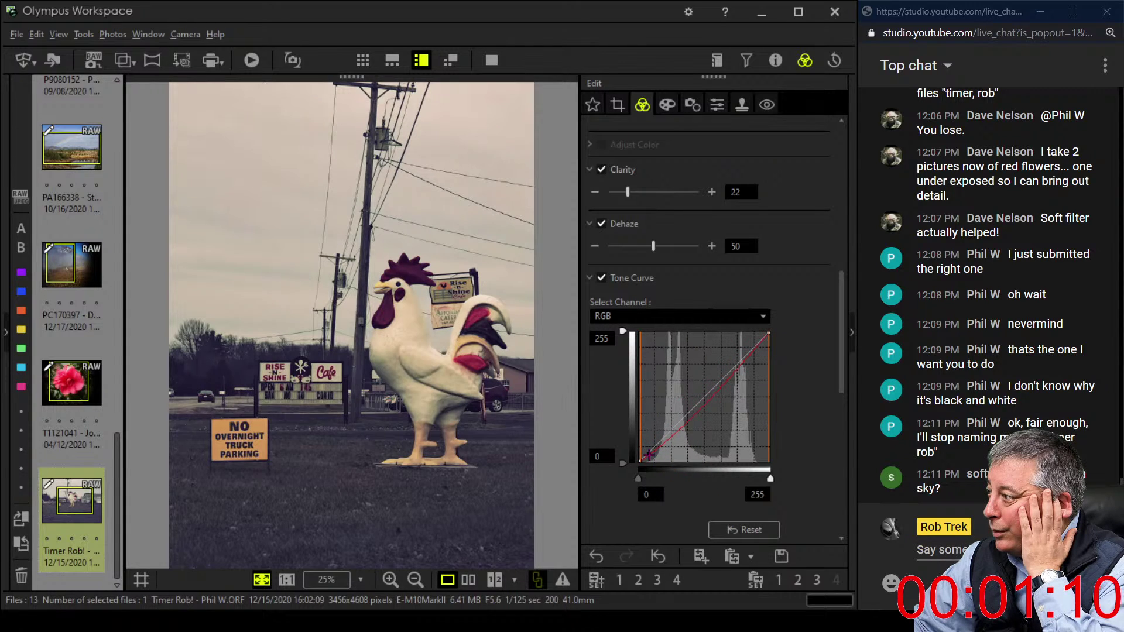
{"action": "left_click_drag", "start_coordinate": [721, 397], "coordinate": [715, 376]}
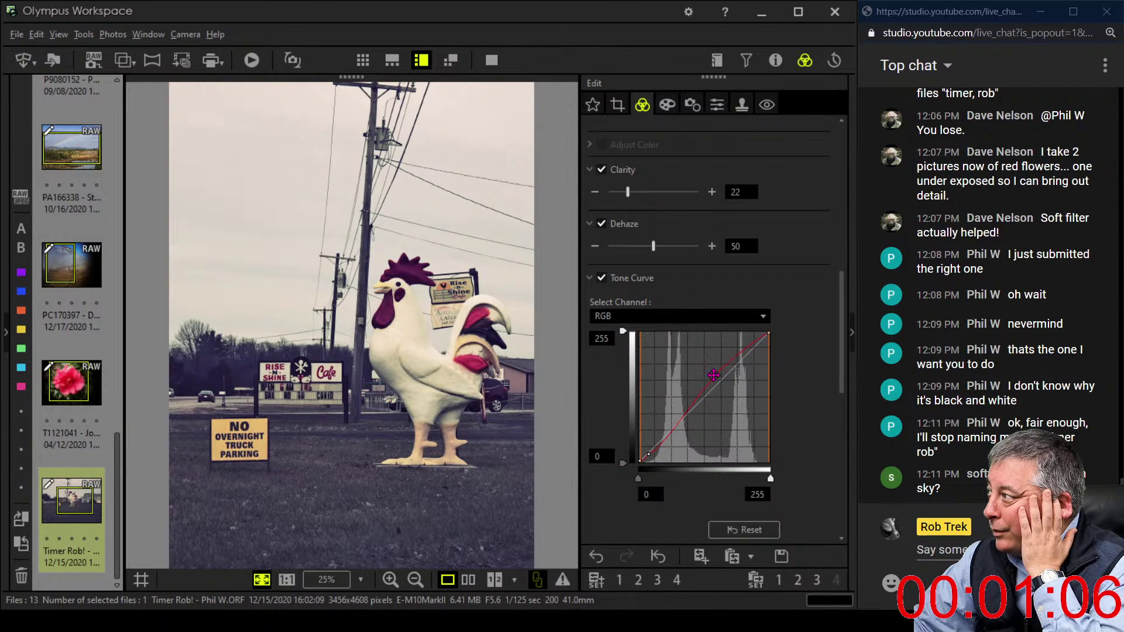
{"action": "left_click_drag", "start_coordinate": [654, 247], "coordinate": [713, 247]}
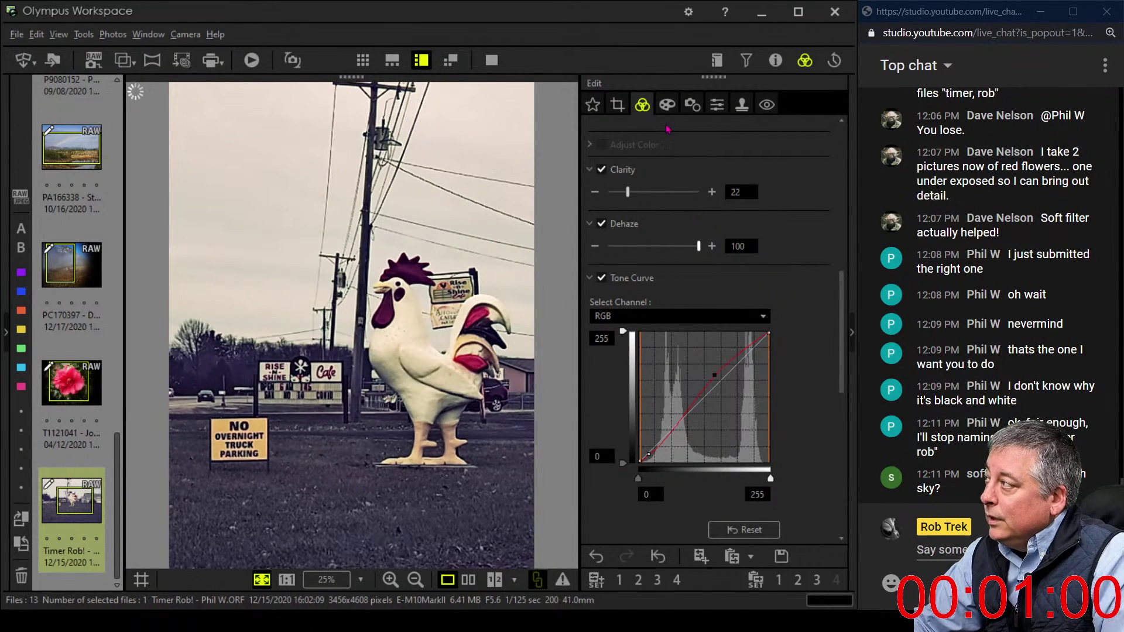
Straighten the rooster photo's crop with a tilt adjustment of -0.4
{"action": "left_click", "coordinate": [617, 105]}
{"action": "left_click", "coordinate": [598, 263]}
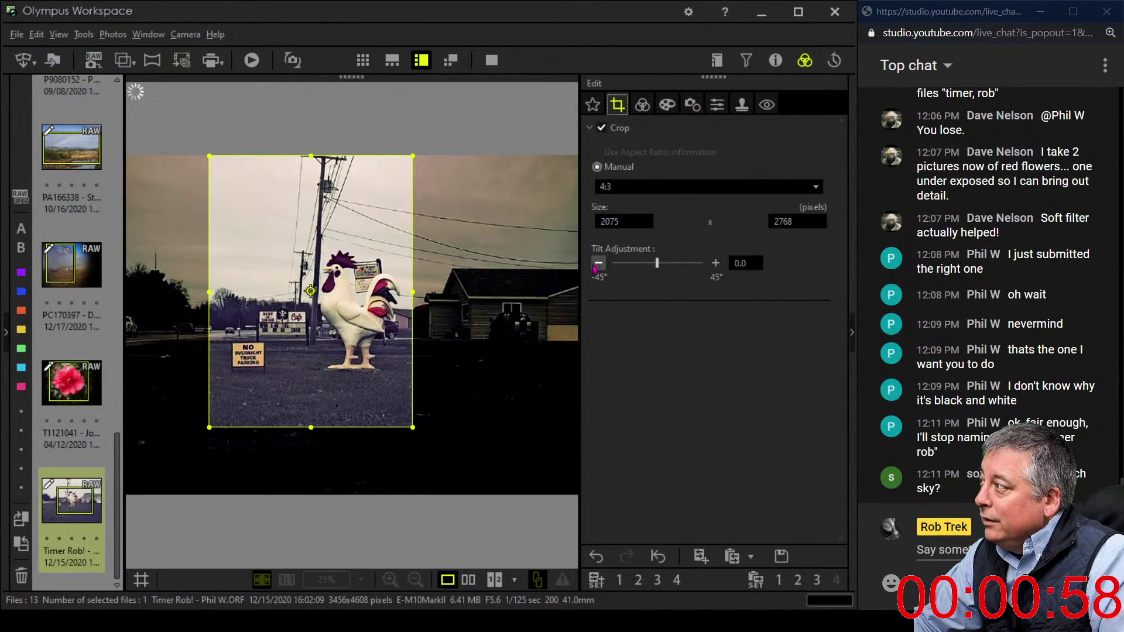
{"action": "left_click", "coordinate": [598, 263]}
{"action": "left_click", "coordinate": [598, 263]}
{"action": "left_click", "coordinate": [599, 262]}
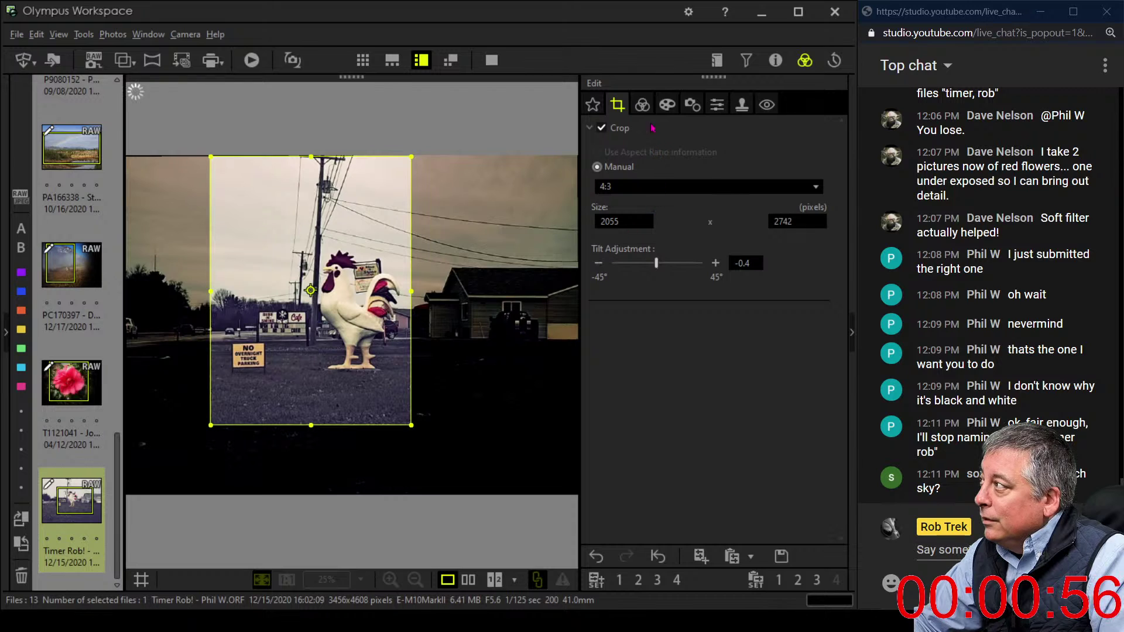
{"action": "left_click", "coordinate": [642, 104]}
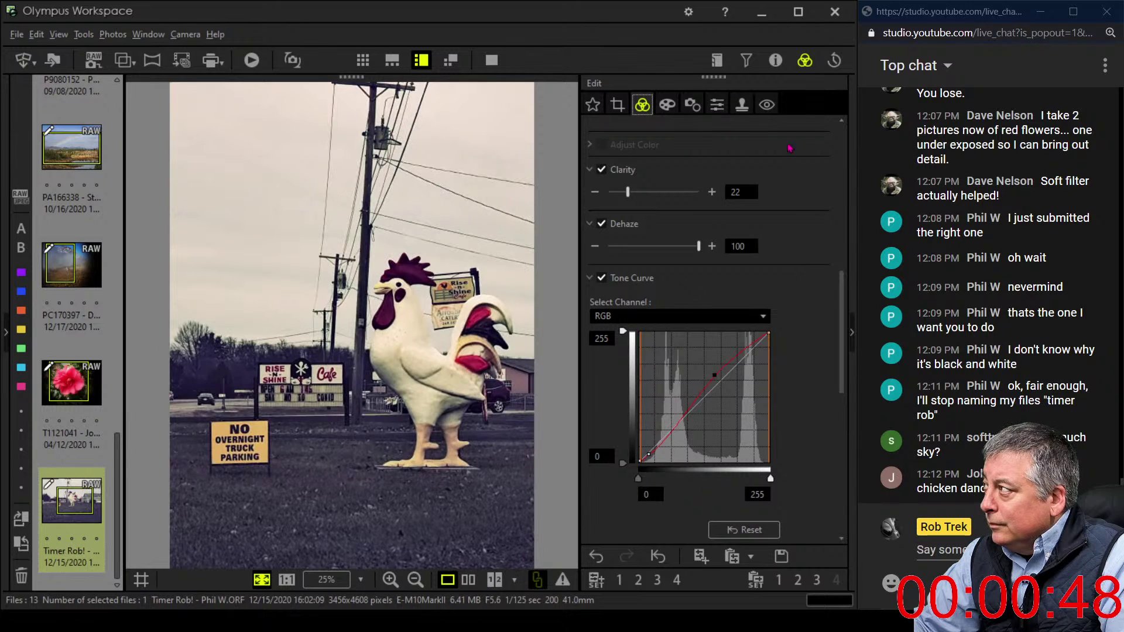
Set the rooster photo's Sharpness to 2.0 and switch its Noise Filter to OFF
{"action": "left_click", "coordinate": [718, 103]}
{"action": "left_click", "coordinate": [672, 154]}
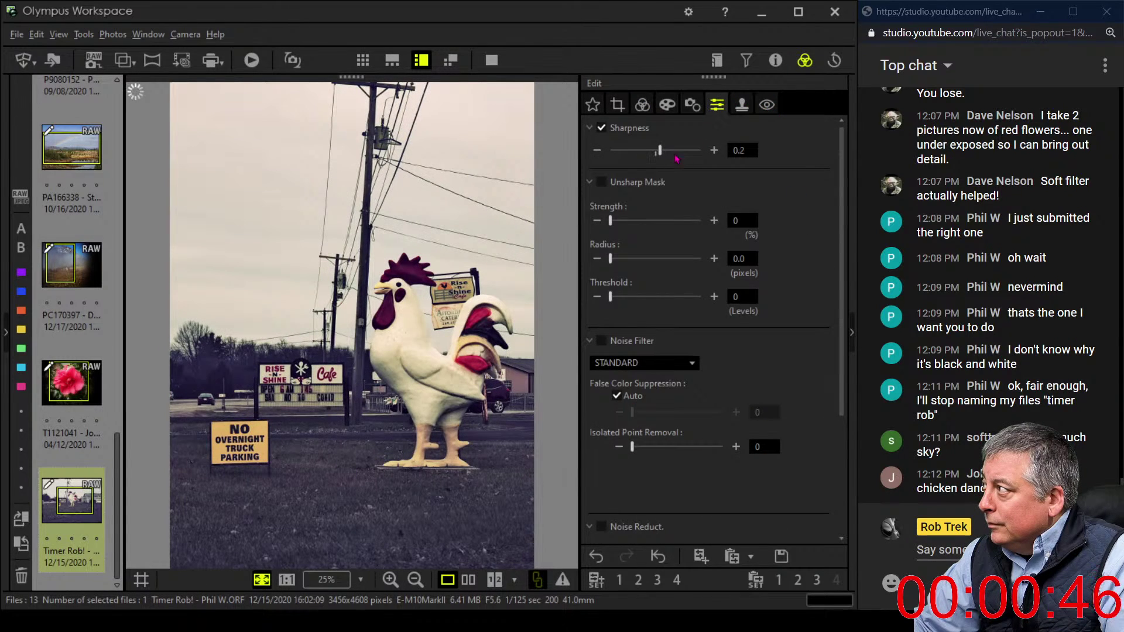
{"action": "left_click", "coordinate": [715, 152]}
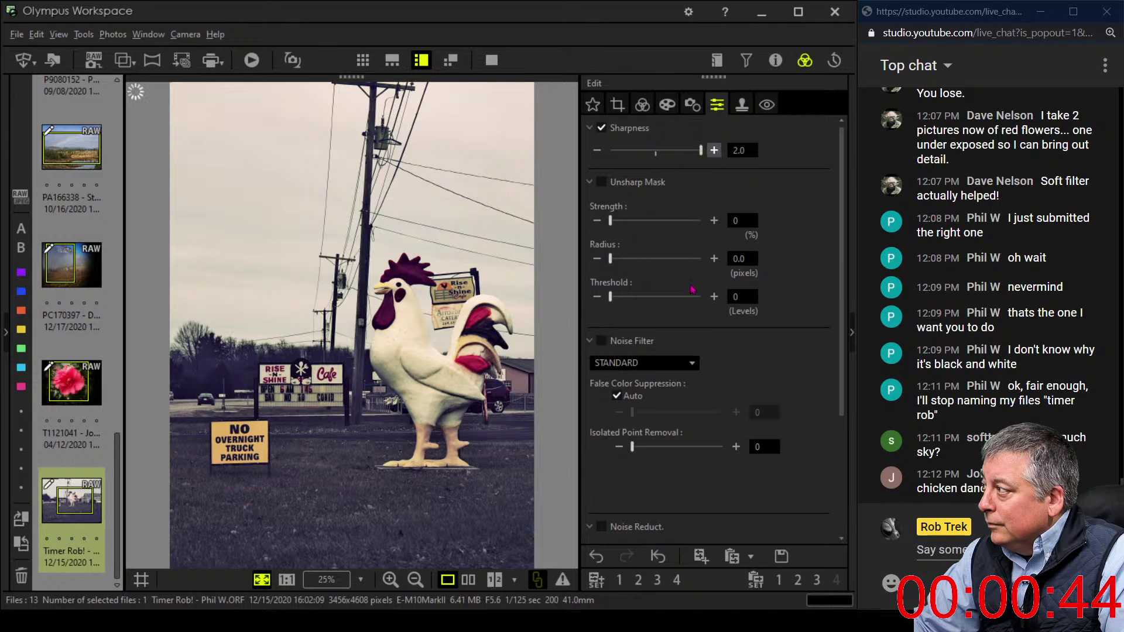
{"action": "left_click", "coordinate": [660, 364]}
{"action": "left_click", "coordinate": [656, 381]}
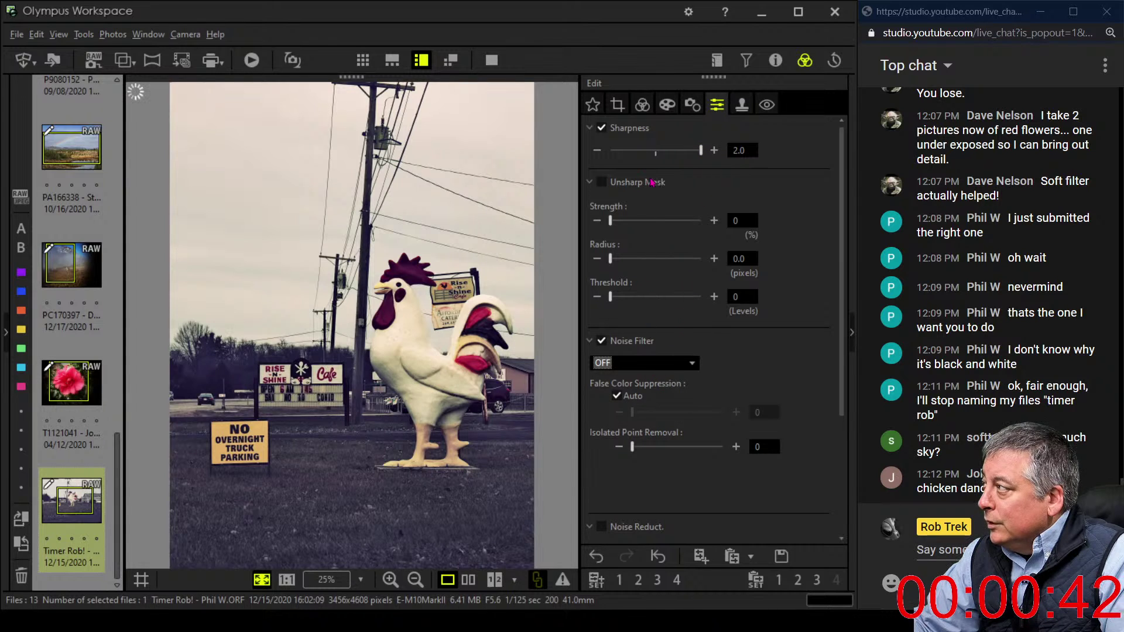
Move the shadow point of the RGB tone curve slightly up to brighten the rooster photo's dark tones
{"action": "left_click", "coordinate": [644, 113]}
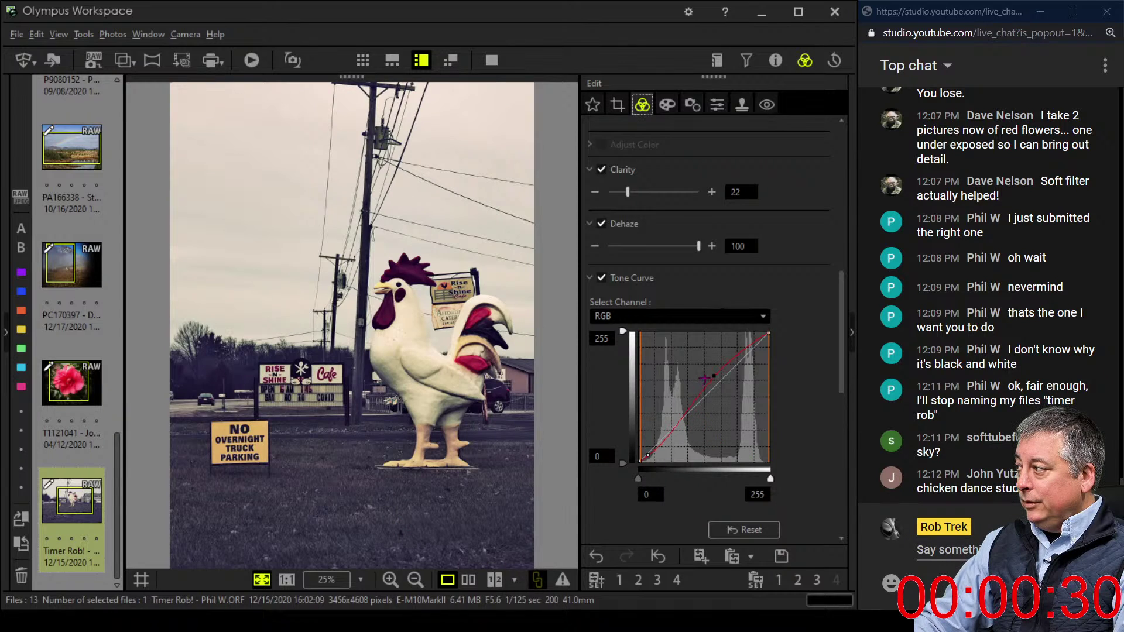
{"action": "left_click_drag", "start_coordinate": [663, 440], "coordinate": [661, 442]}
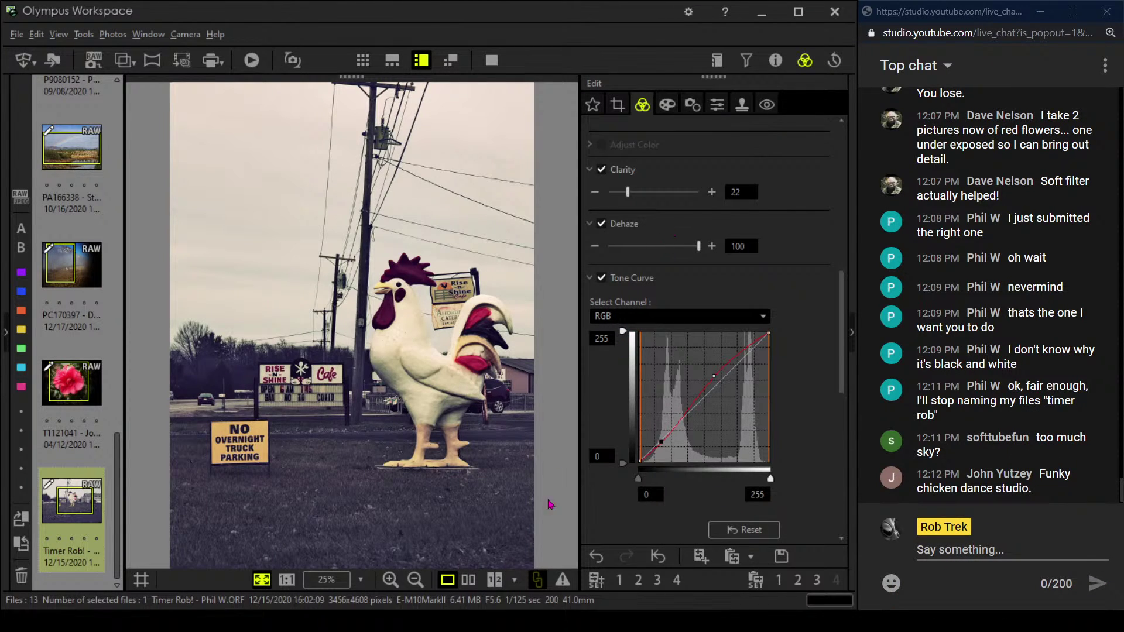
Compare the edited rooster photo side by side with its original, including in full screen, and return to the single view
{"action": "left_click", "coordinate": [467, 580]}
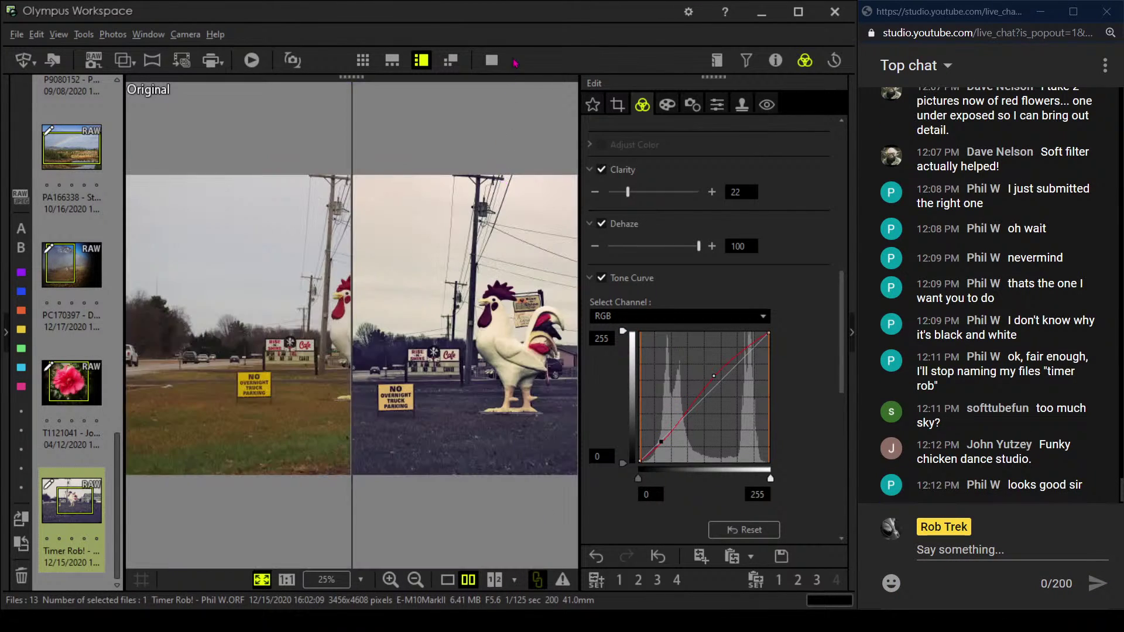
{"action": "left_click", "coordinate": [500, 61]}
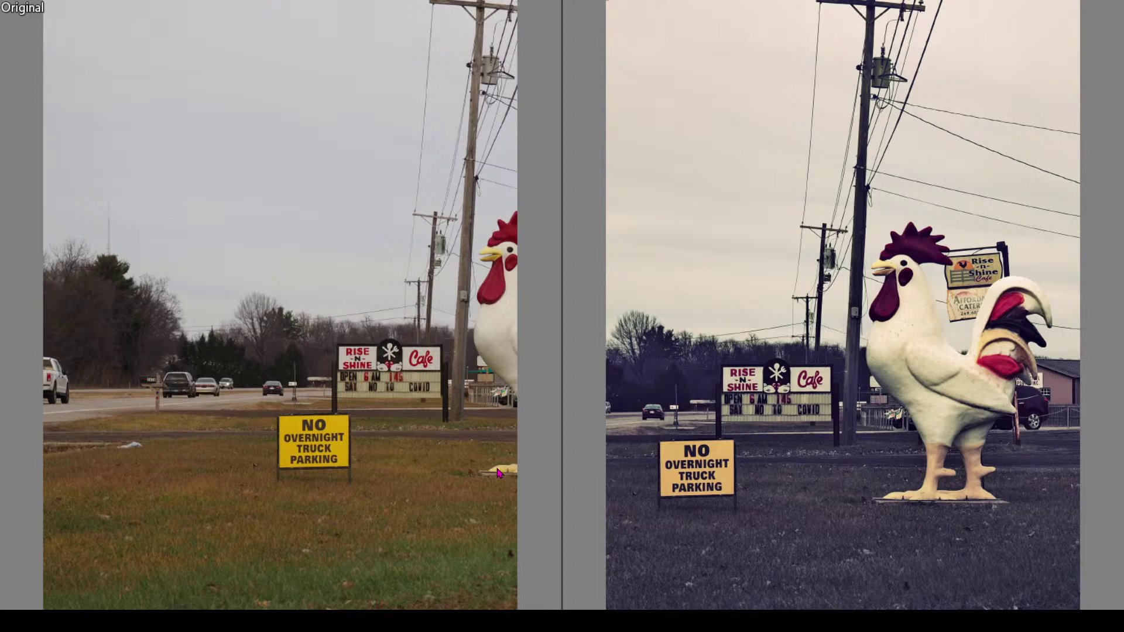
{"action": "key", "text": "Escape"}
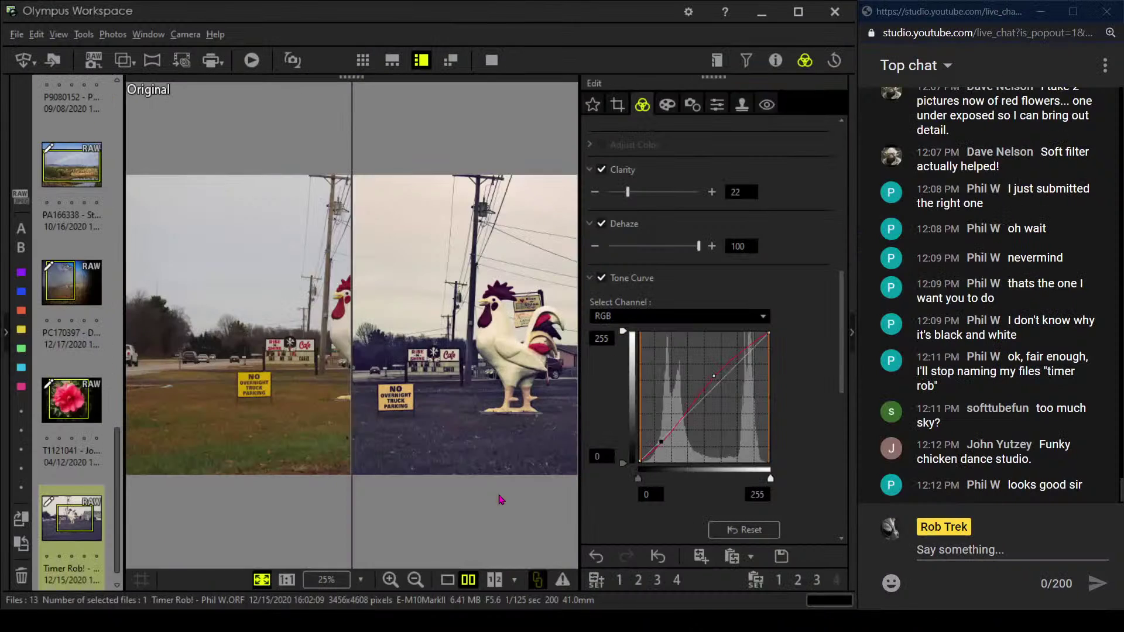
{"action": "left_click", "coordinate": [446, 580]}
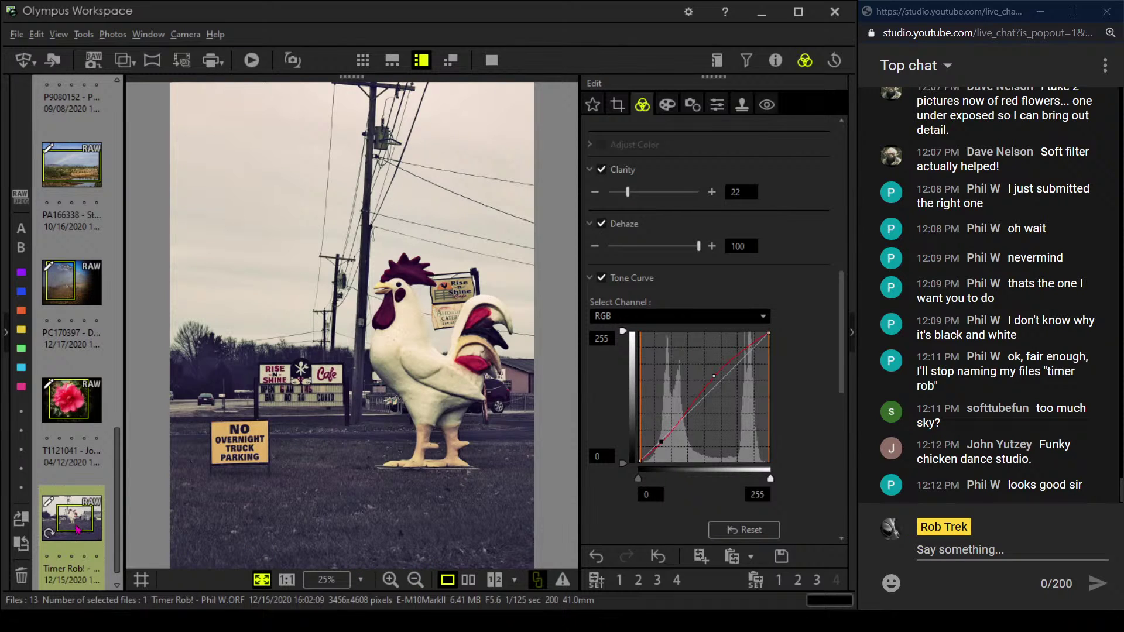
{"action": "left_click", "coordinate": [77, 528]}
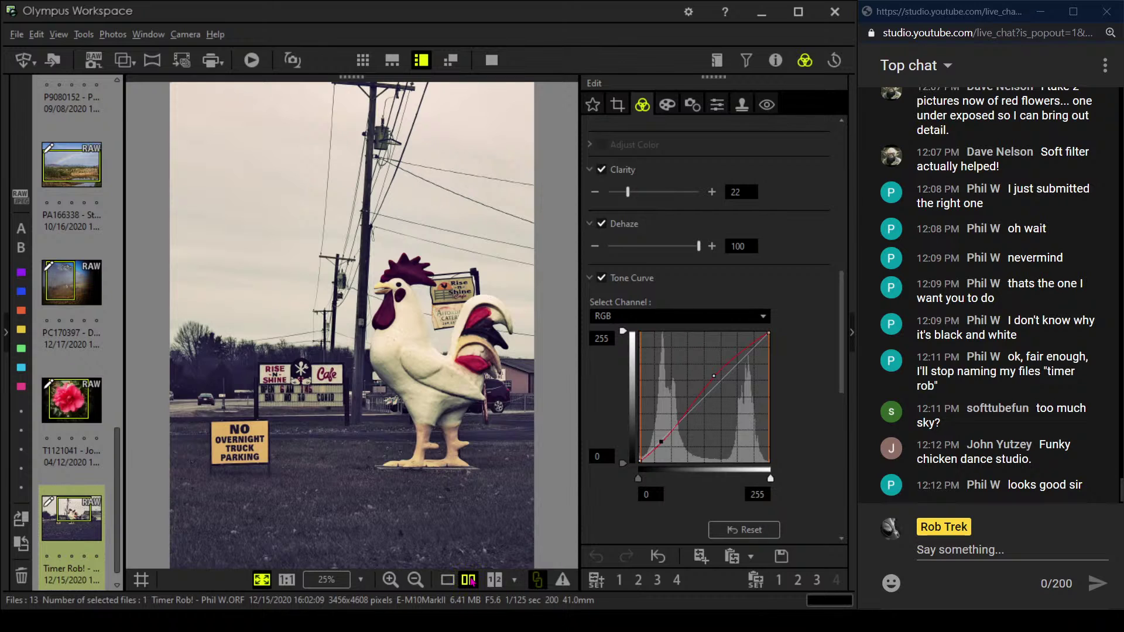
{"action": "left_click", "coordinate": [470, 579]}
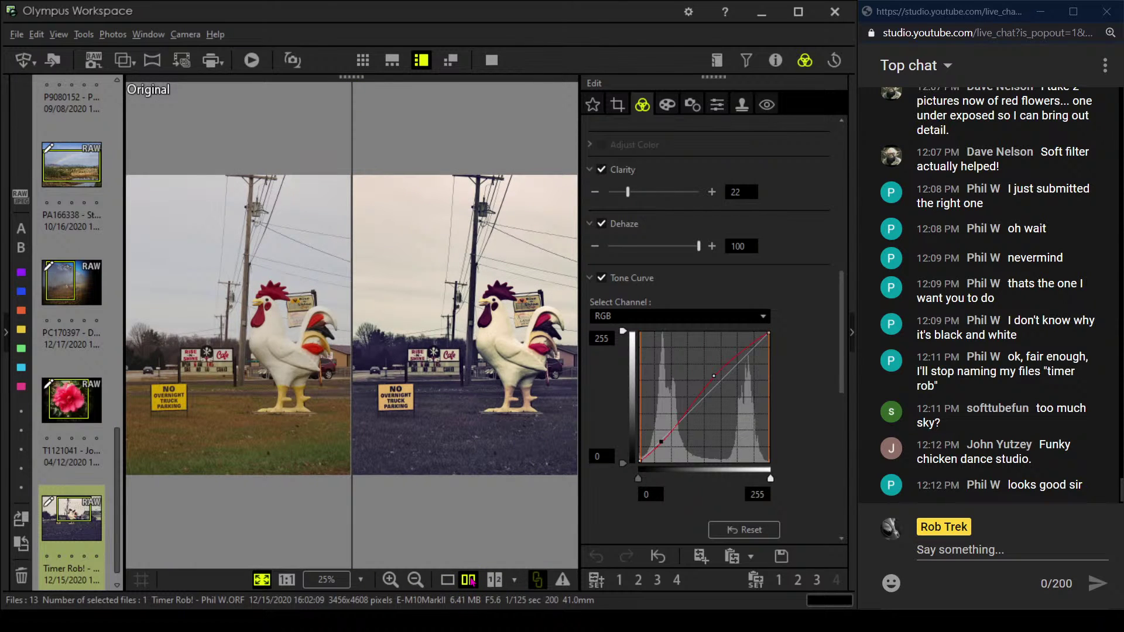
{"action": "left_click", "coordinate": [491, 60]}
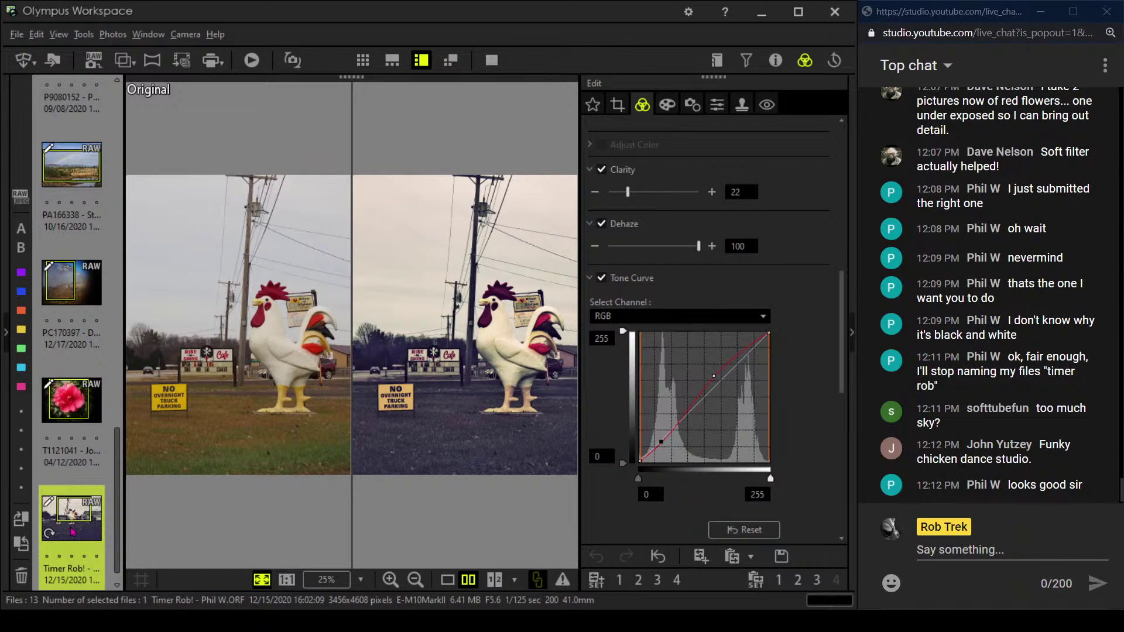
{"action": "left_click", "coordinate": [454, 580]}
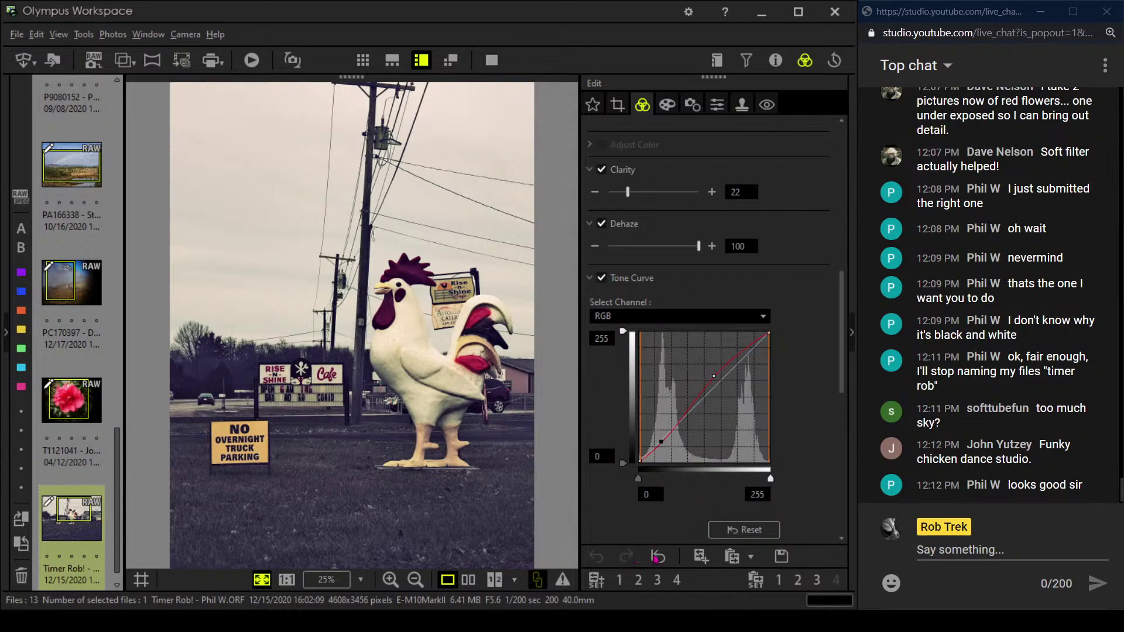
Paste the stored neutral edit settings with the Natural picture mode onto the rooster photo and check the result full screen
{"action": "left_click", "coordinate": [783, 580]}
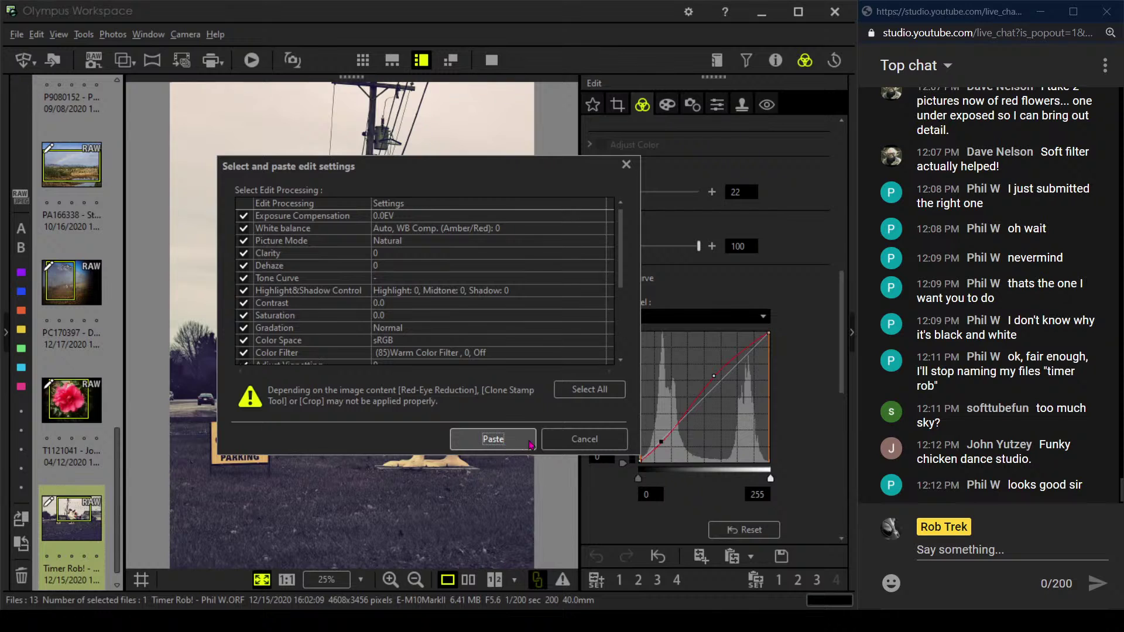
{"action": "left_click", "coordinate": [551, 445]}
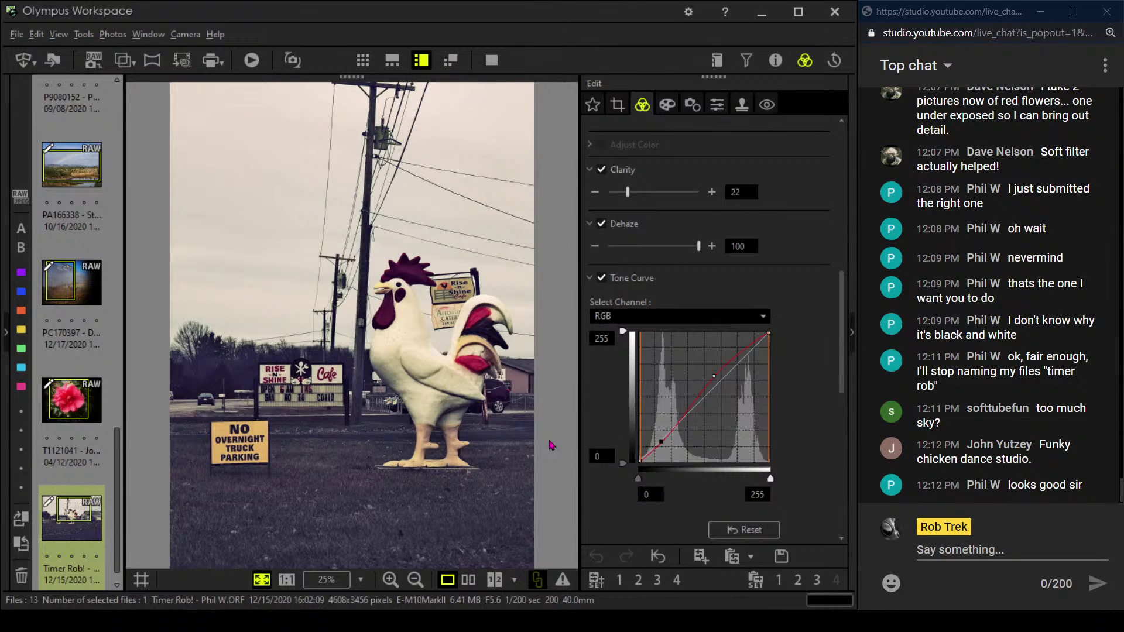
{"action": "left_click", "coordinate": [782, 586]}
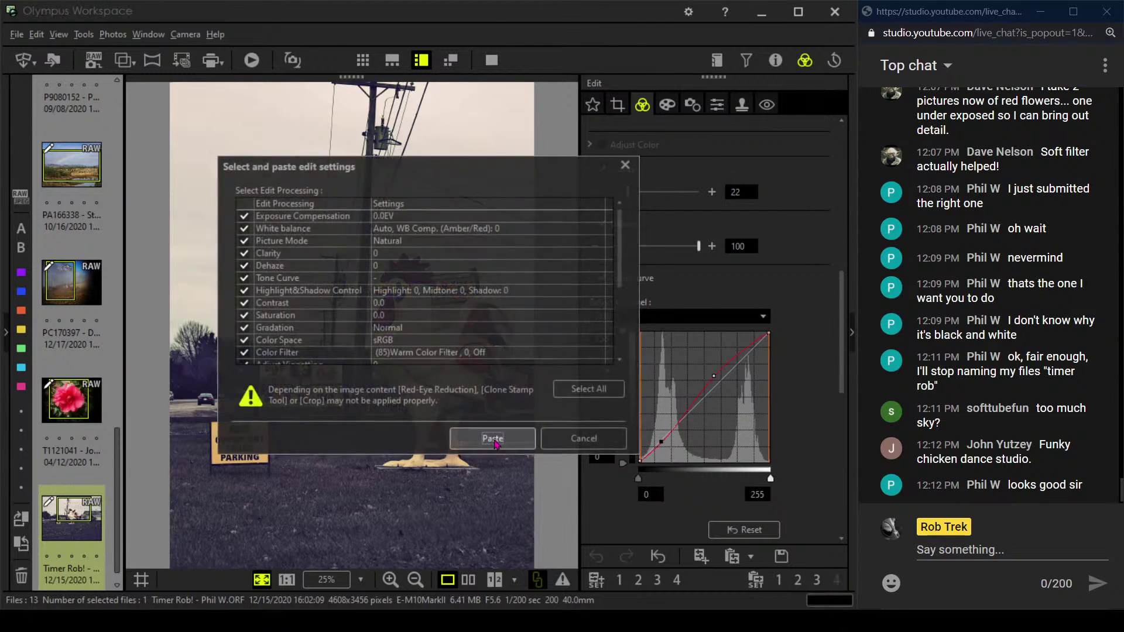
{"action": "left_click", "coordinate": [494, 443]}
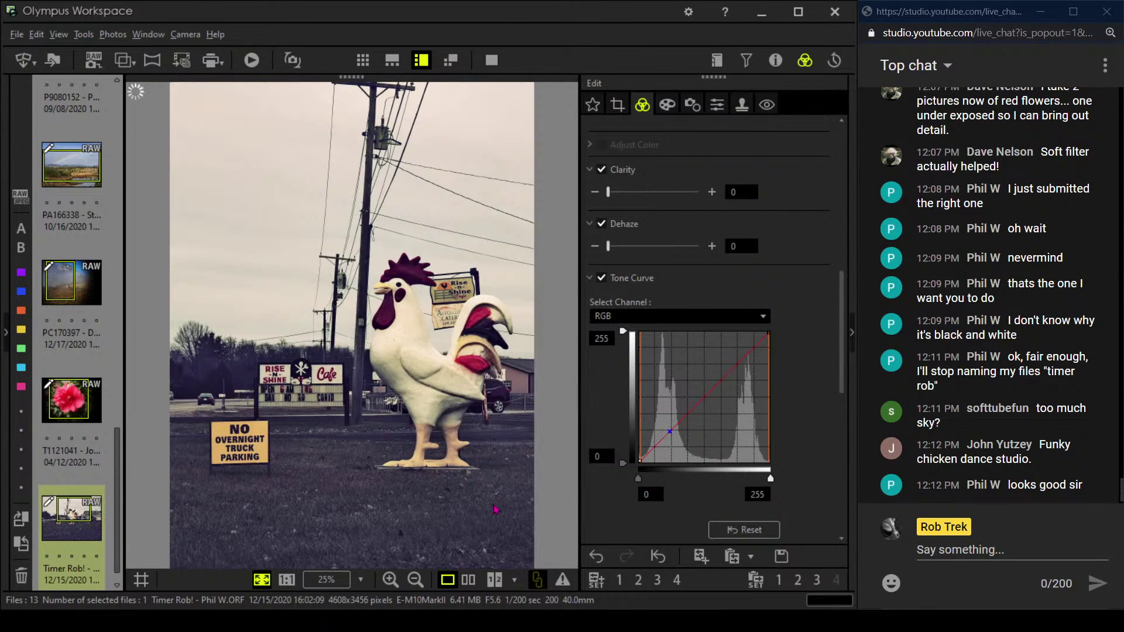
{"action": "left_click", "coordinate": [491, 61]}
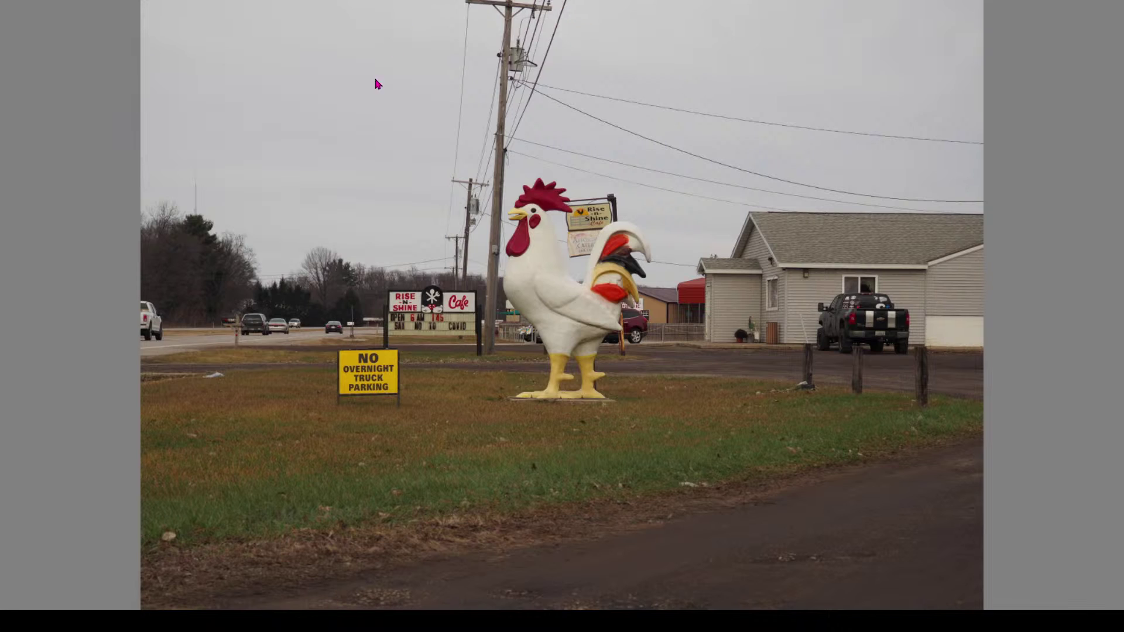
{"action": "key", "text": "Escape"}
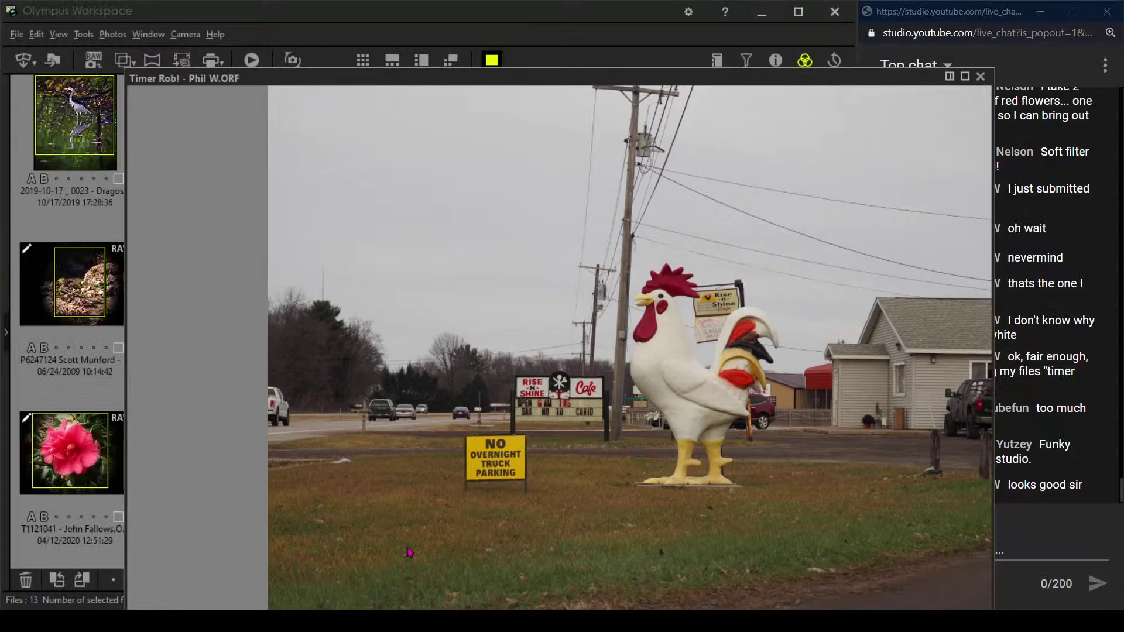
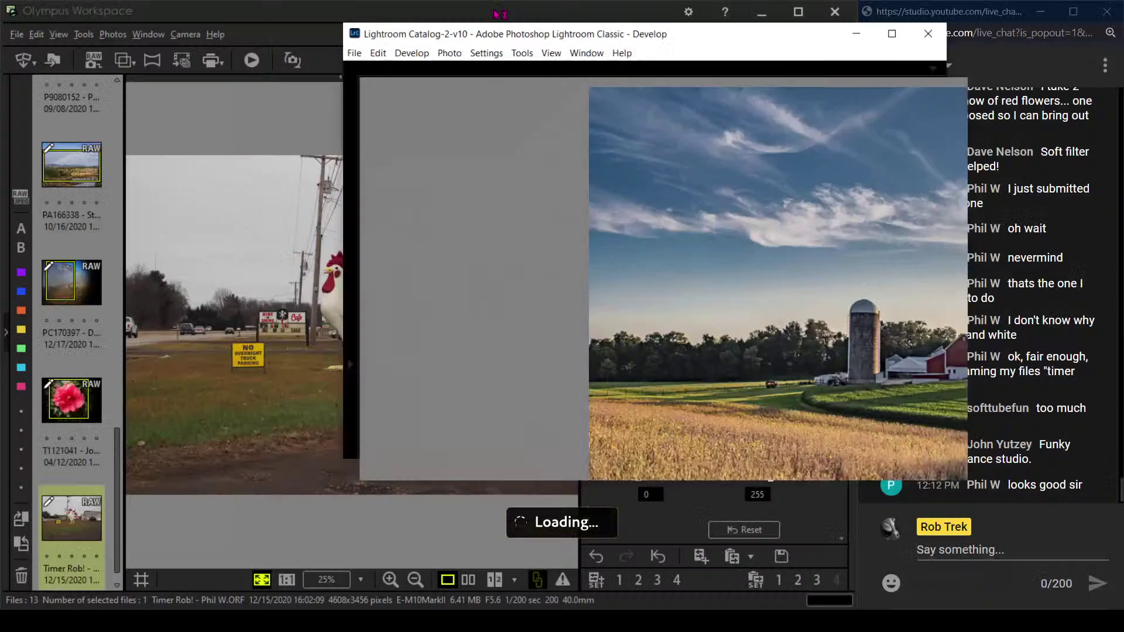
Close Olympus Workspace and switch to Lightroom Classic in a maximized window
{"action": "double_click", "coordinate": [498, 14]}
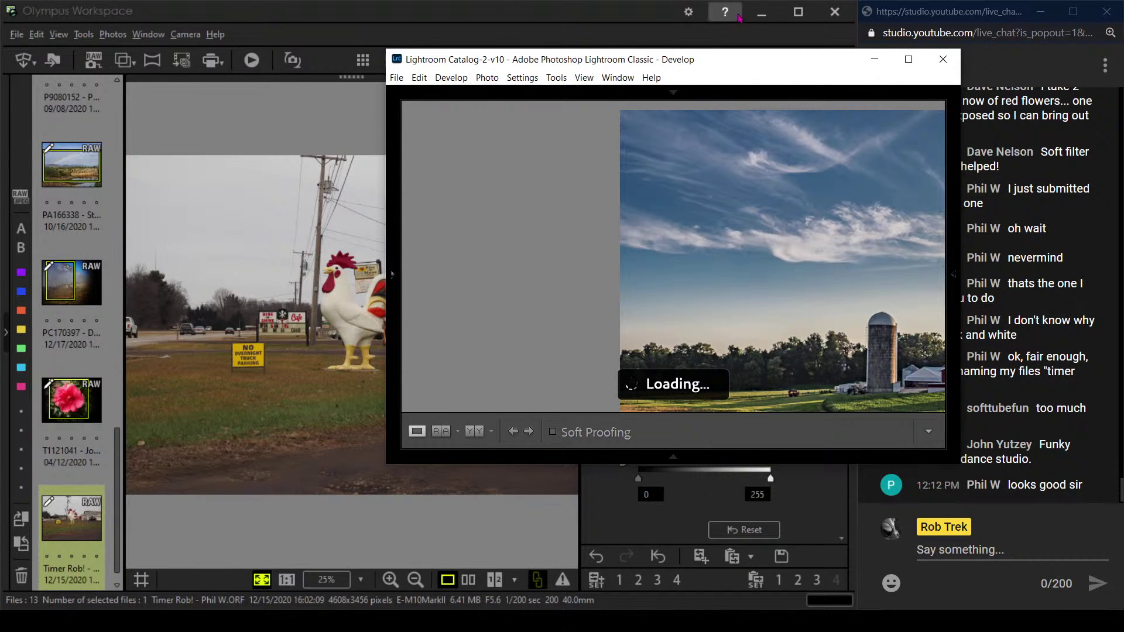
{"action": "left_click", "coordinate": [831, 16]}
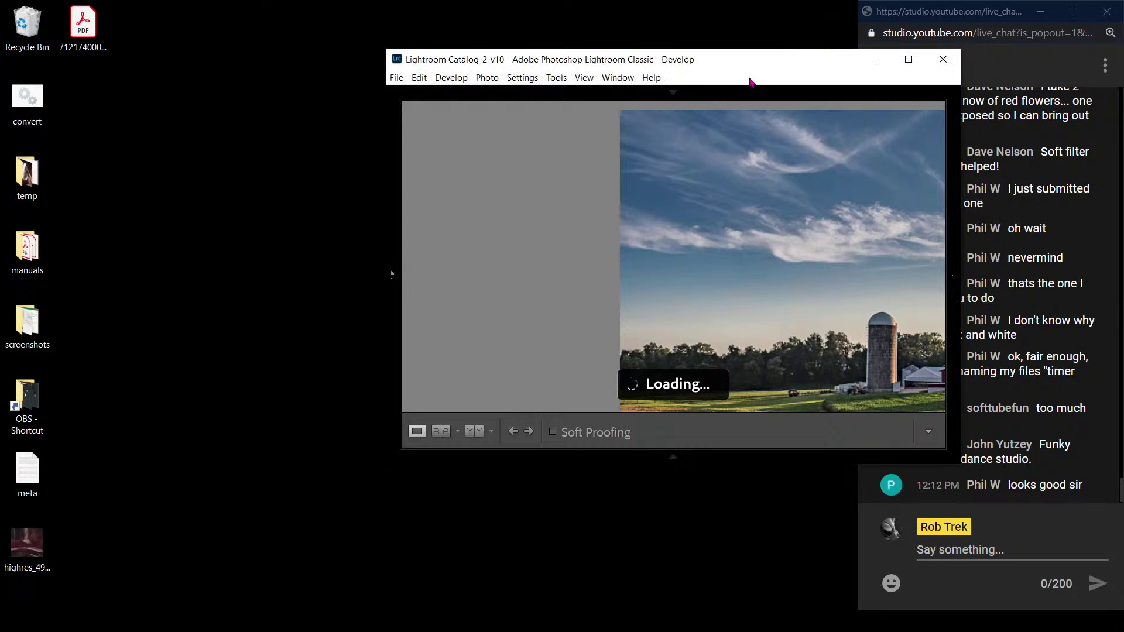
{"action": "left_click_drag", "start_coordinate": [745, 62], "coordinate": [421, 33]}
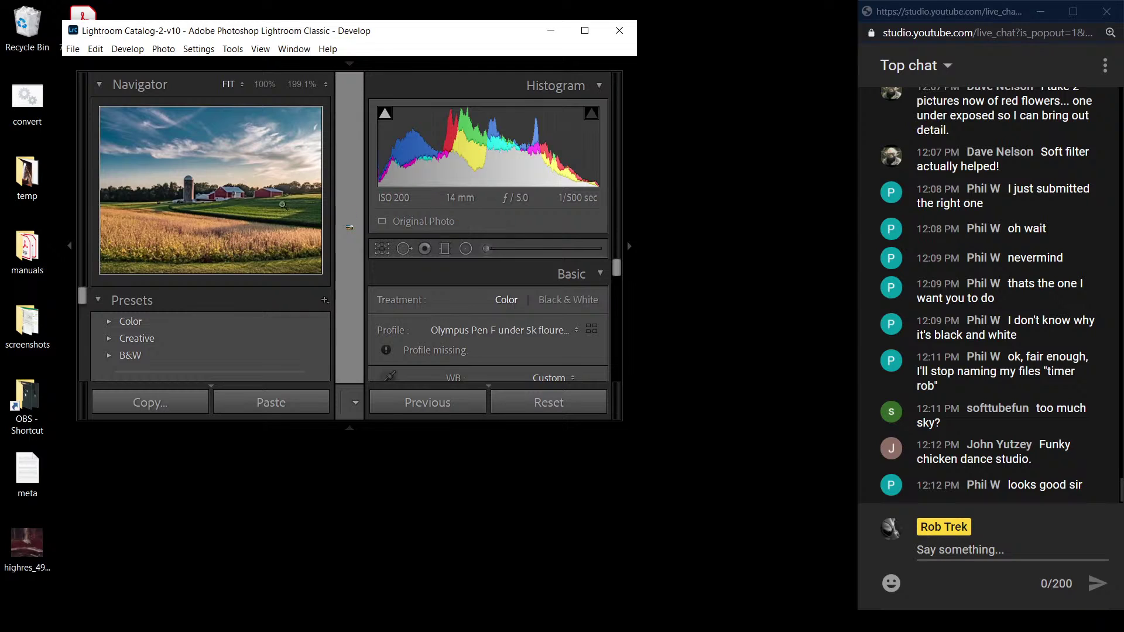
{"action": "double_click", "coordinate": [332, 39]}
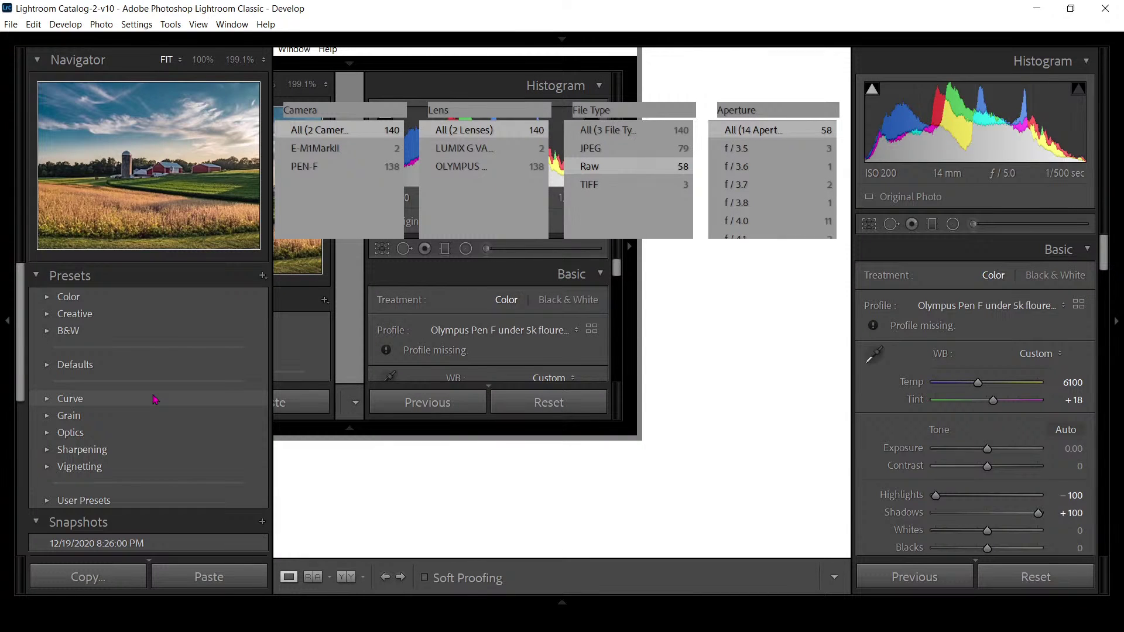
Synchronize the 4 Live Photo Edits folder in the Library, importing new photos and scanning for metadata updates
{"action": "key", "text": "g"}
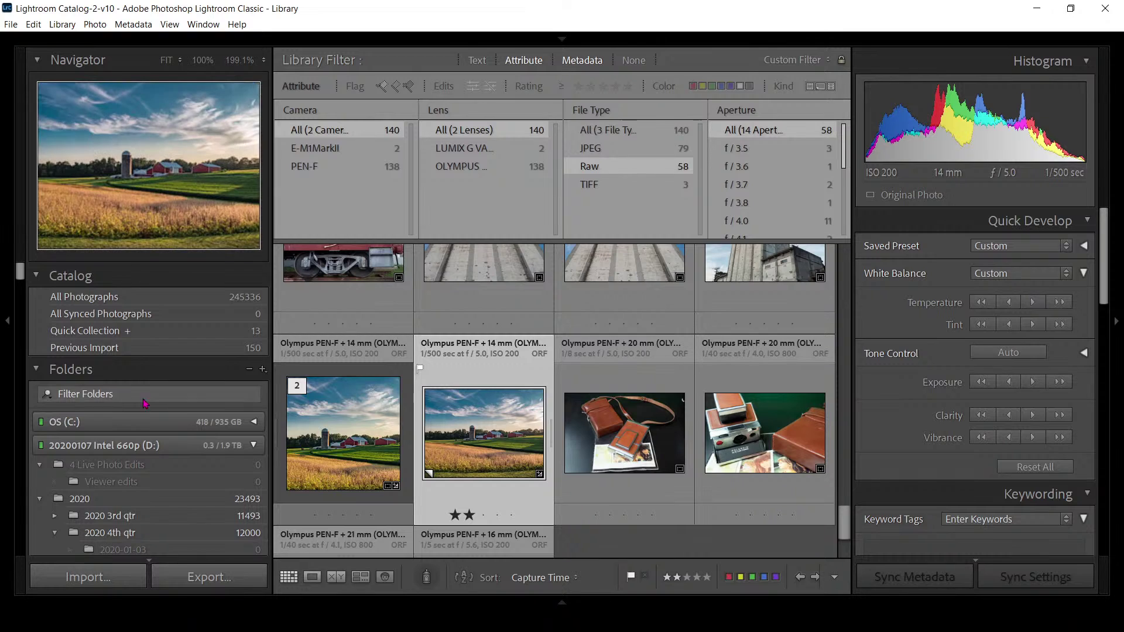
{"action": "left_click", "coordinate": [162, 465]}
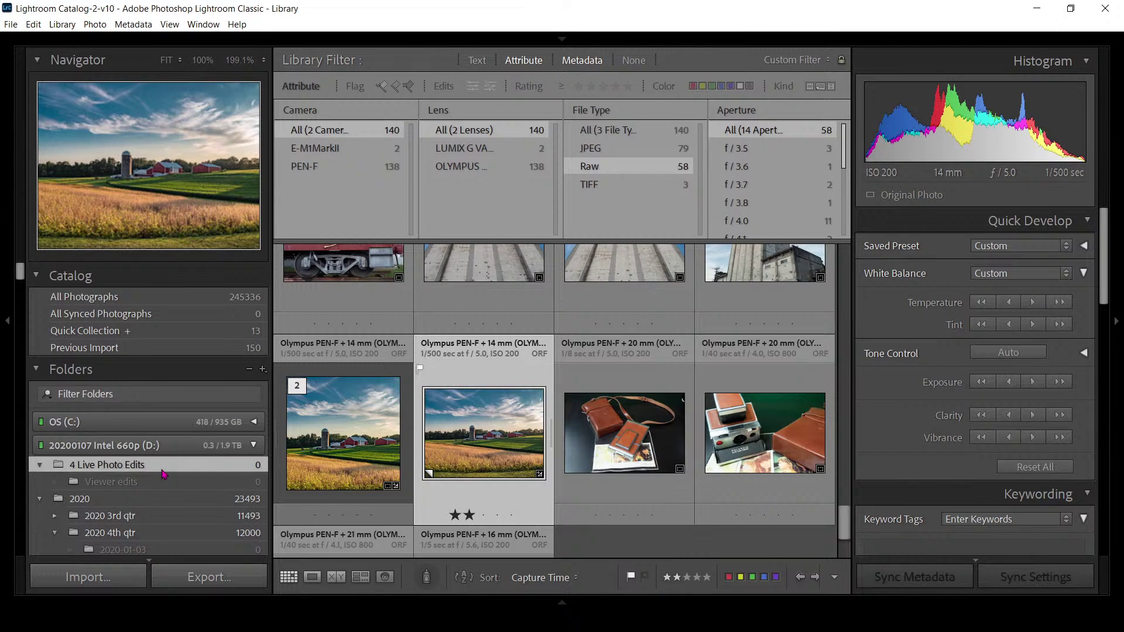
{"action": "right_click", "coordinate": [161, 466]}
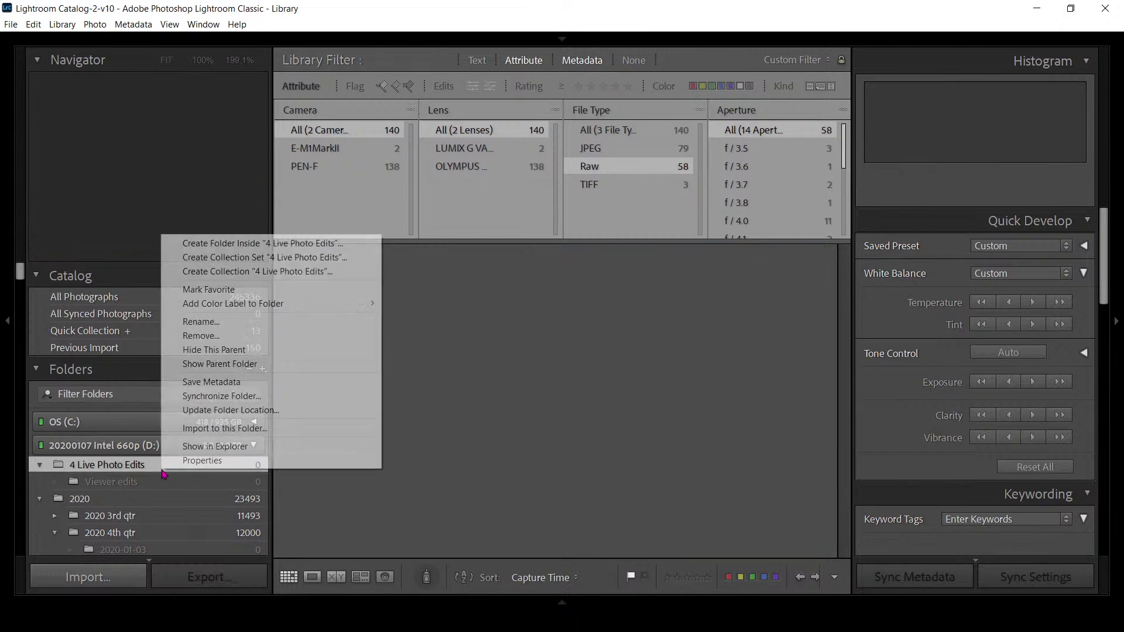
{"action": "left_click", "coordinate": [202, 397]}
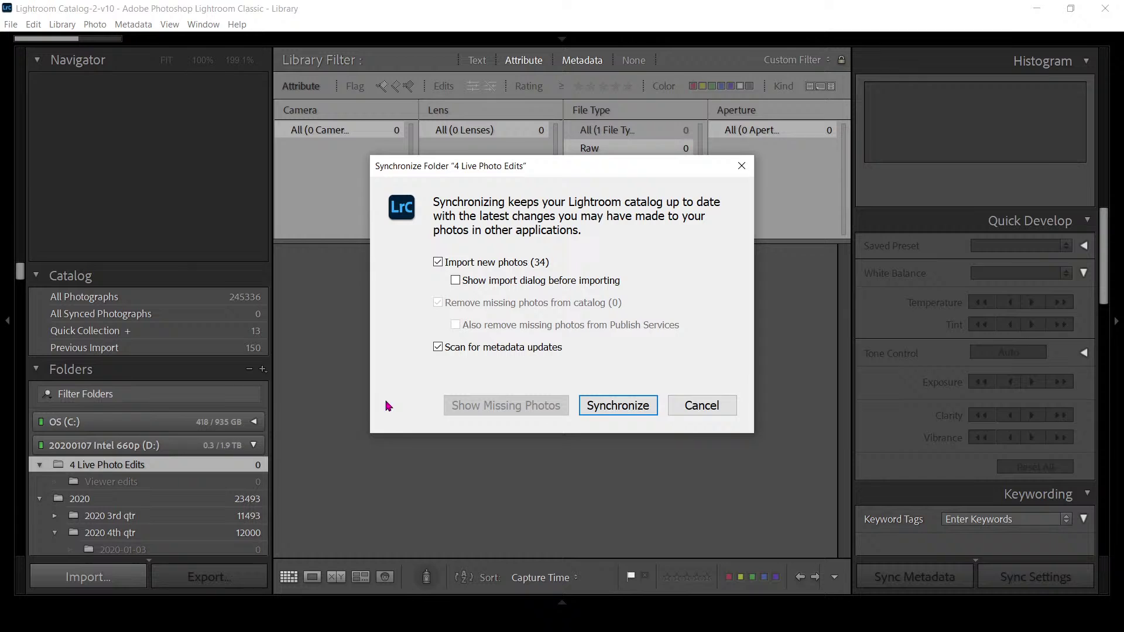
{"action": "left_click", "coordinate": [618, 405]}
Fit the Lightroom window beside the live chat and show the 4 Live Photo Edits folder with the navigation and folder panels hidden
{"action": "left_click", "coordinate": [1070, 9]}
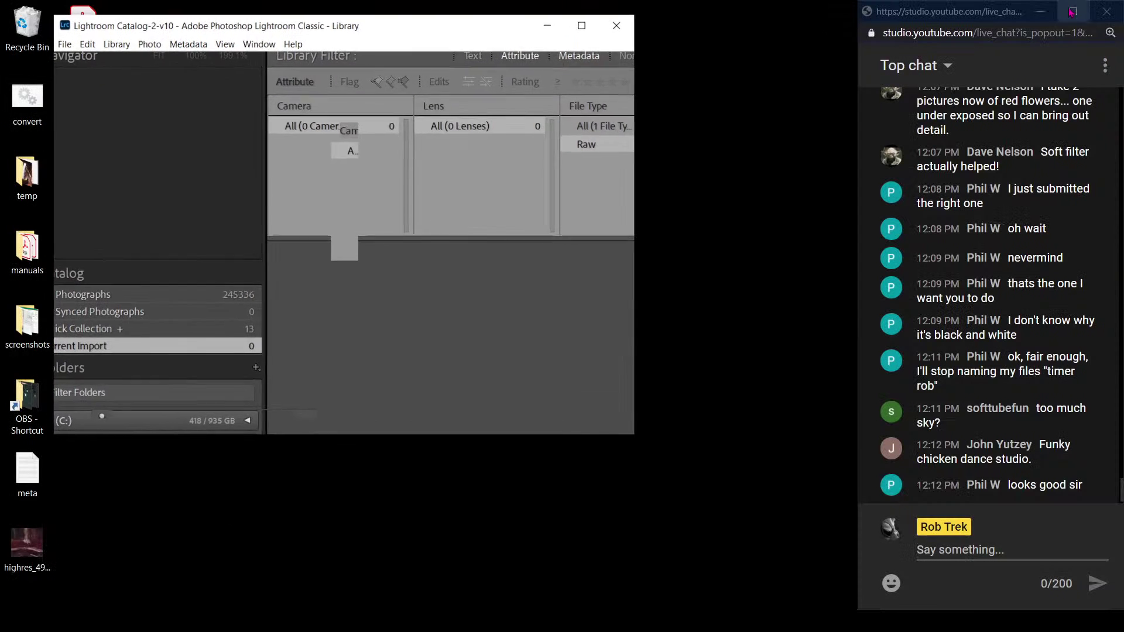
{"action": "left_click_drag", "start_coordinate": [425, 43], "coordinate": [2, 4]}
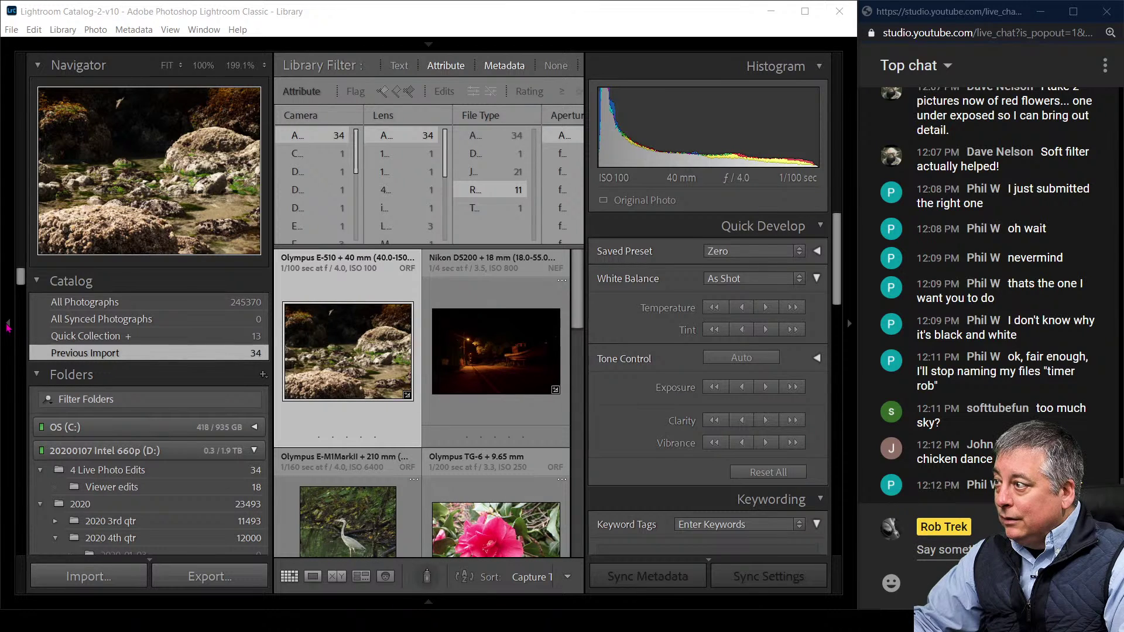
{"action": "left_click", "coordinate": [139, 475]}
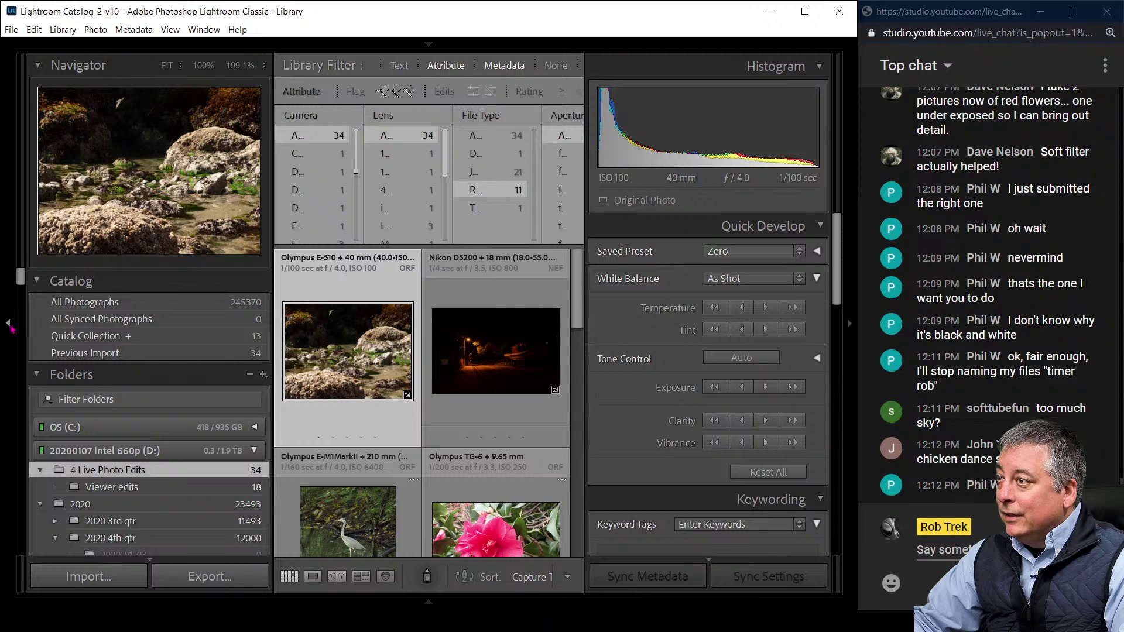
{"action": "left_click", "coordinate": [9, 322]}
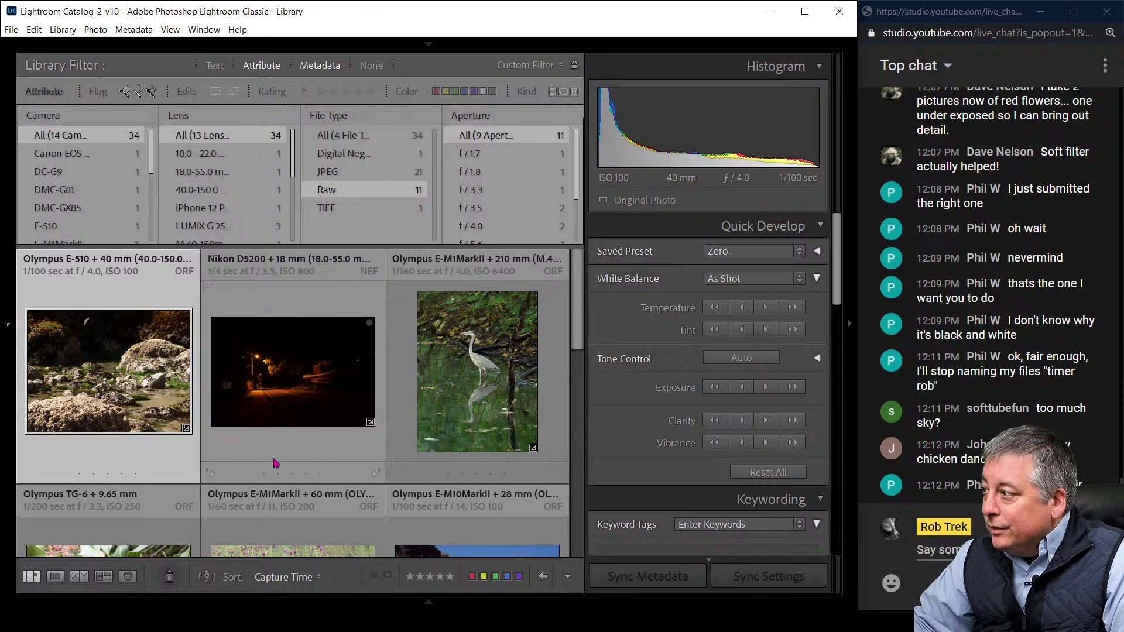
Give the Nikon D5200 night street photo a one-star rating and look through the folder's RAW photos
{"action": "left_click", "coordinate": [264, 473]}
{"action": "scroll", "coordinate": [347, 466], "scroll_direction": "down", "scroll_amount": 5}
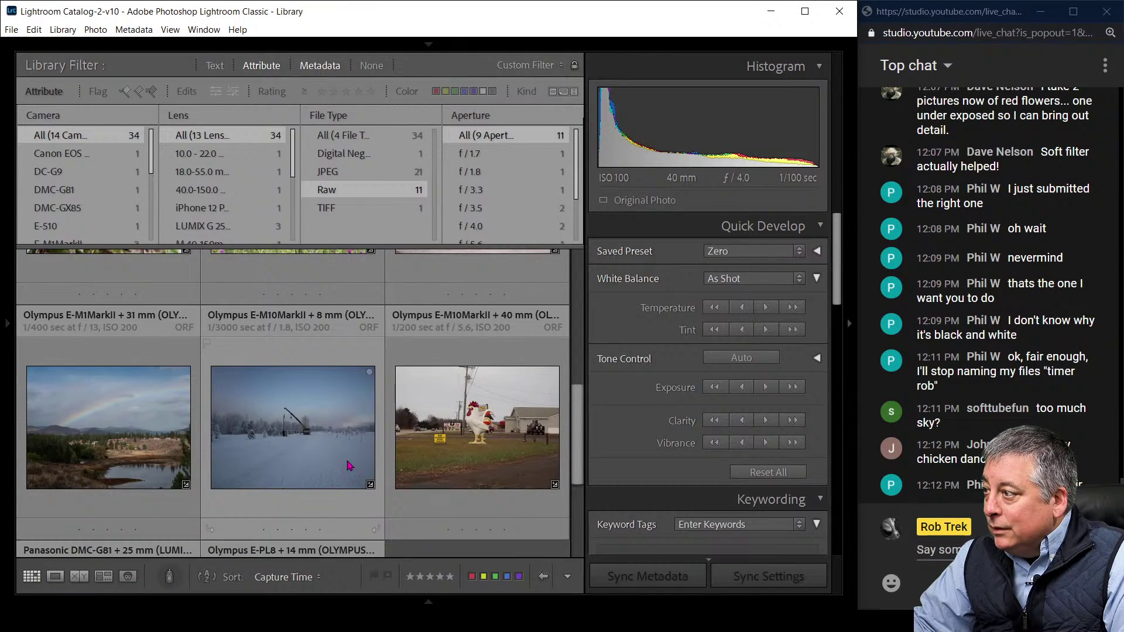
{"action": "scroll", "coordinate": [347, 465], "scroll_direction": "down", "scroll_amount": 4}
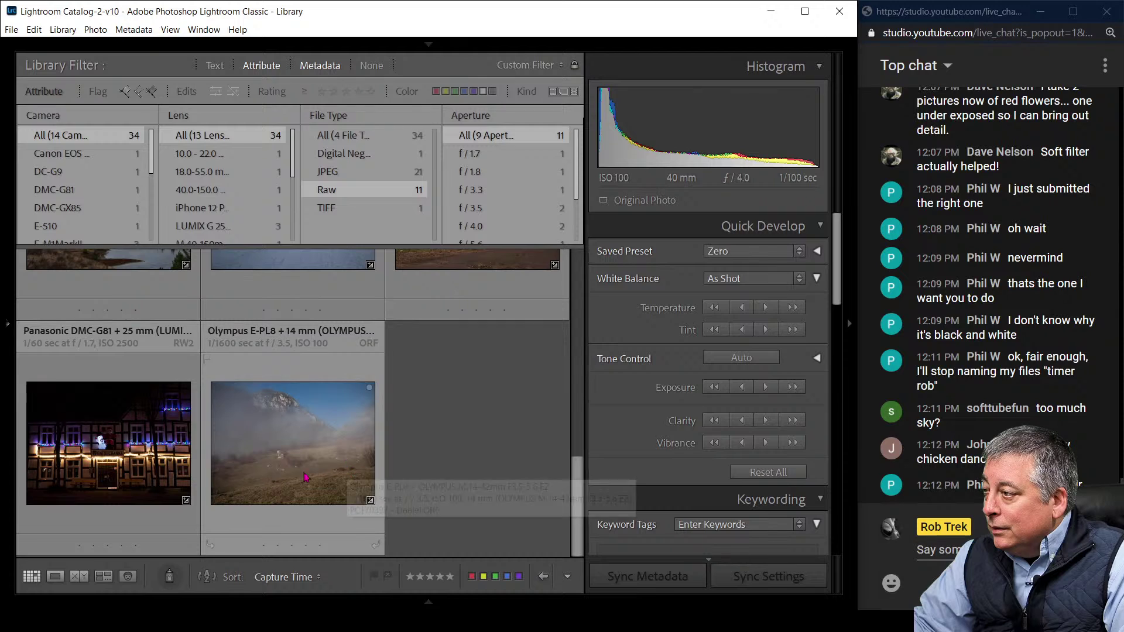
{"action": "scroll", "coordinate": [342, 500], "scroll_direction": "up", "scroll_amount": 5}
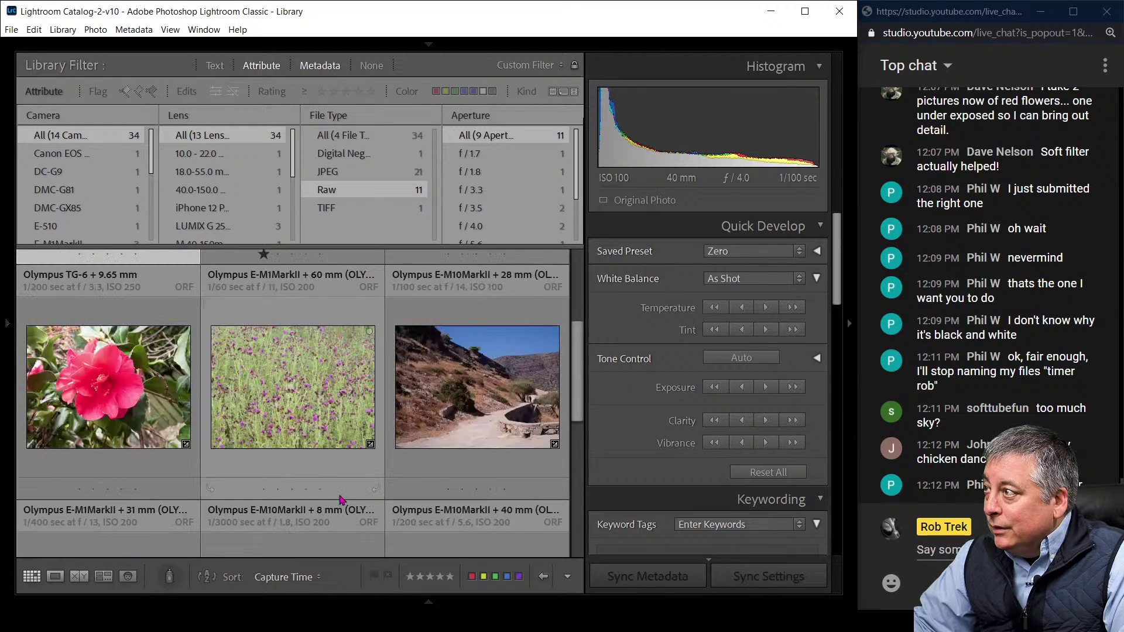
{"action": "scroll", "coordinate": [341, 499], "scroll_direction": "up", "scroll_amount": 3}
{"action": "scroll", "coordinate": [341, 499], "scroll_direction": "down", "scroll_amount": 1}
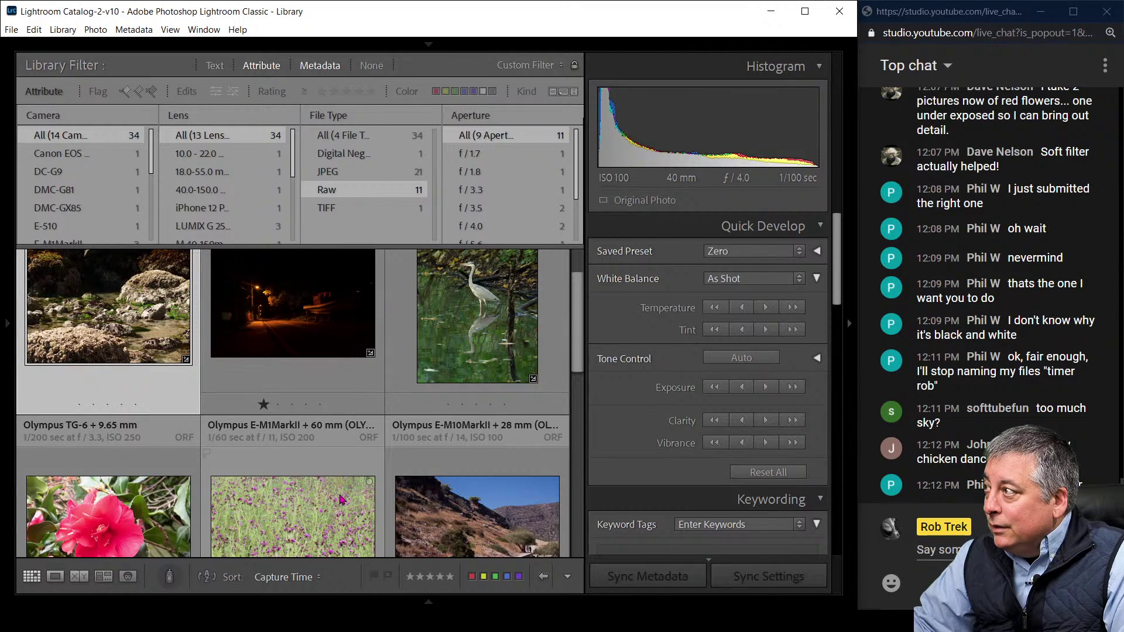
Widen the file type filter from Raw to all file types and browse the folder's photos
{"action": "left_click", "coordinate": [342, 136]}
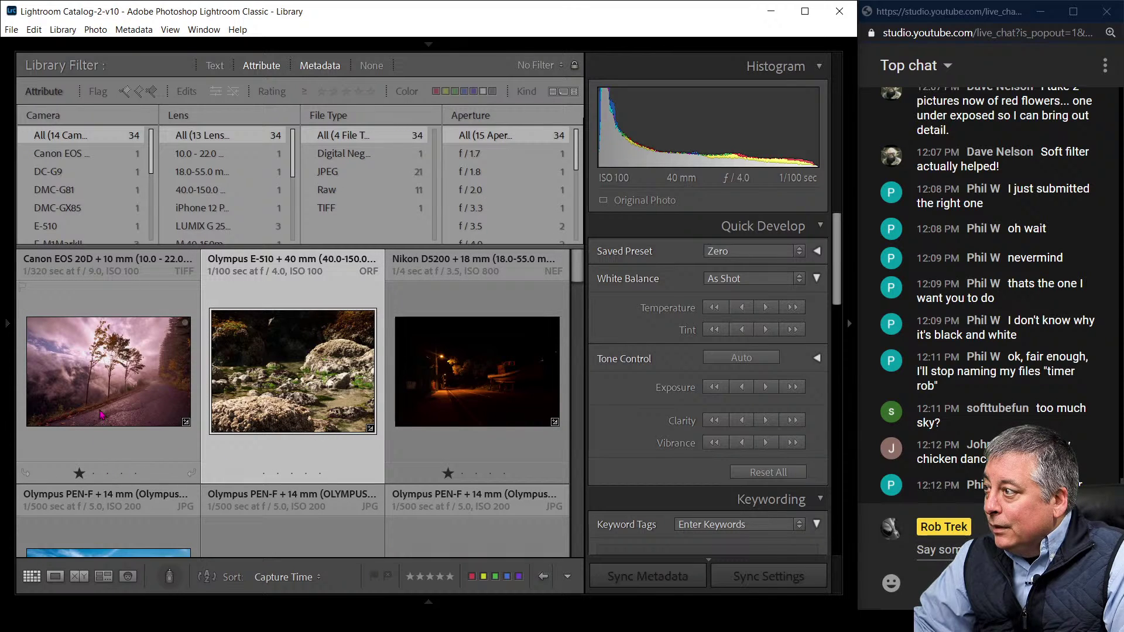
{"action": "scroll", "coordinate": [433, 446], "scroll_direction": "down", "scroll_amount": 5}
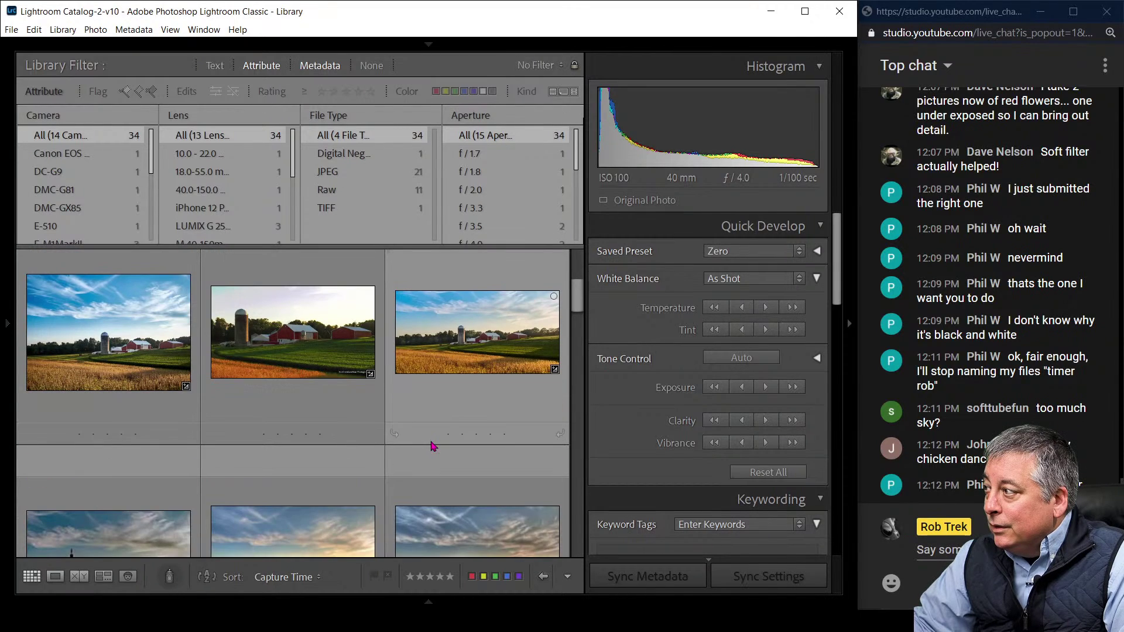
{"action": "scroll", "coordinate": [433, 447], "scroll_direction": "down", "scroll_amount": 5}
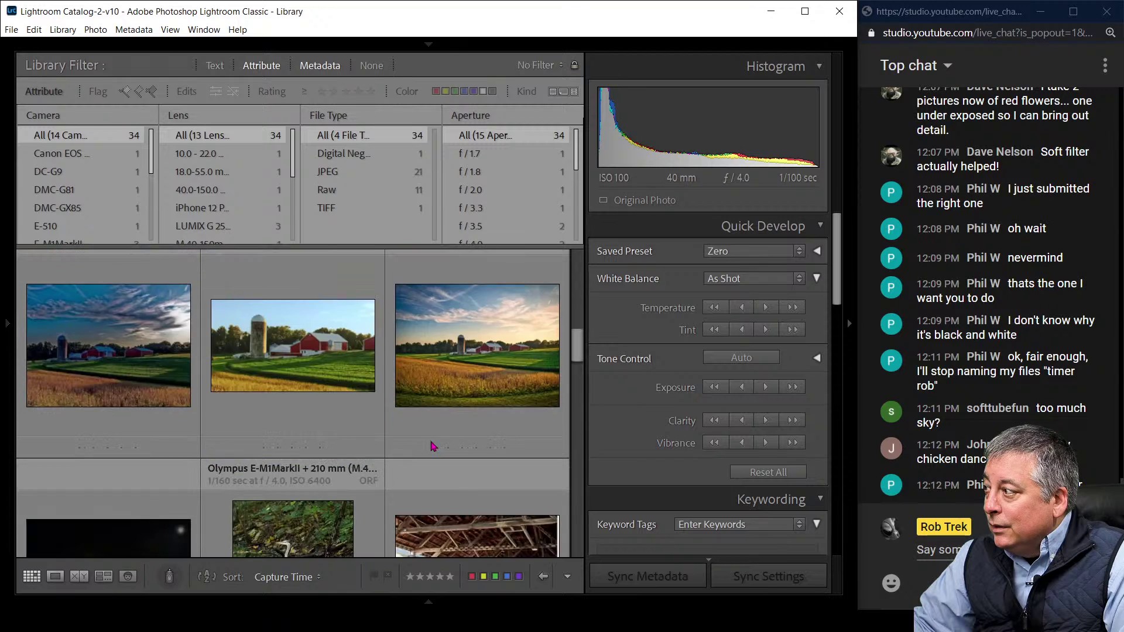
{"action": "scroll", "coordinate": [433, 446], "scroll_direction": "down", "scroll_amount": 3}
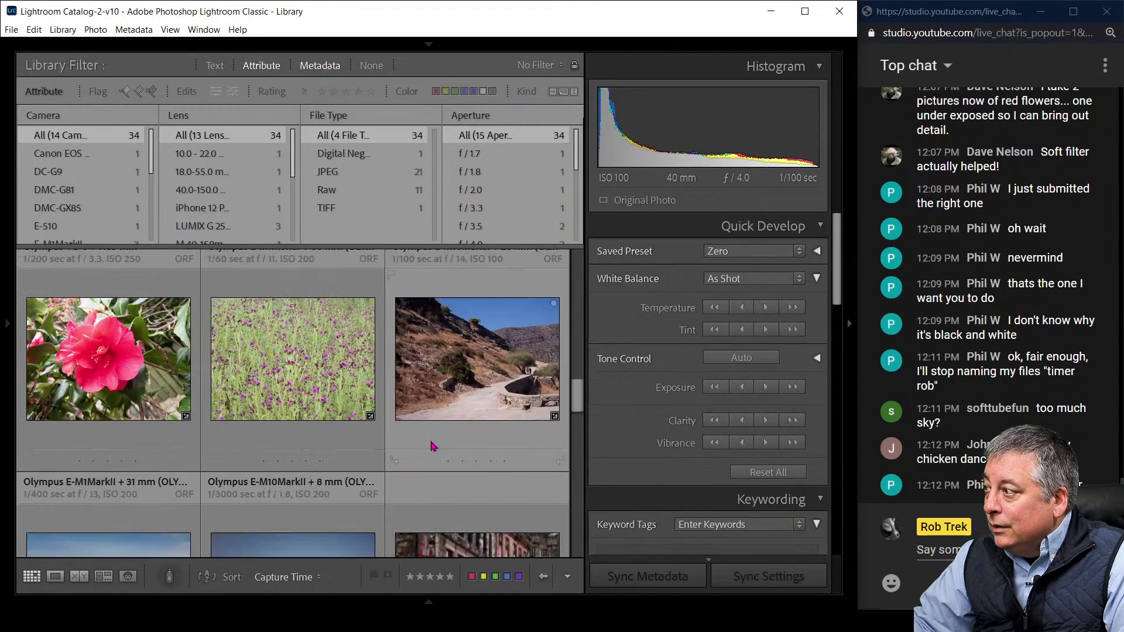
{"action": "scroll", "coordinate": [433, 447], "scroll_direction": "down", "scroll_amount": 3}
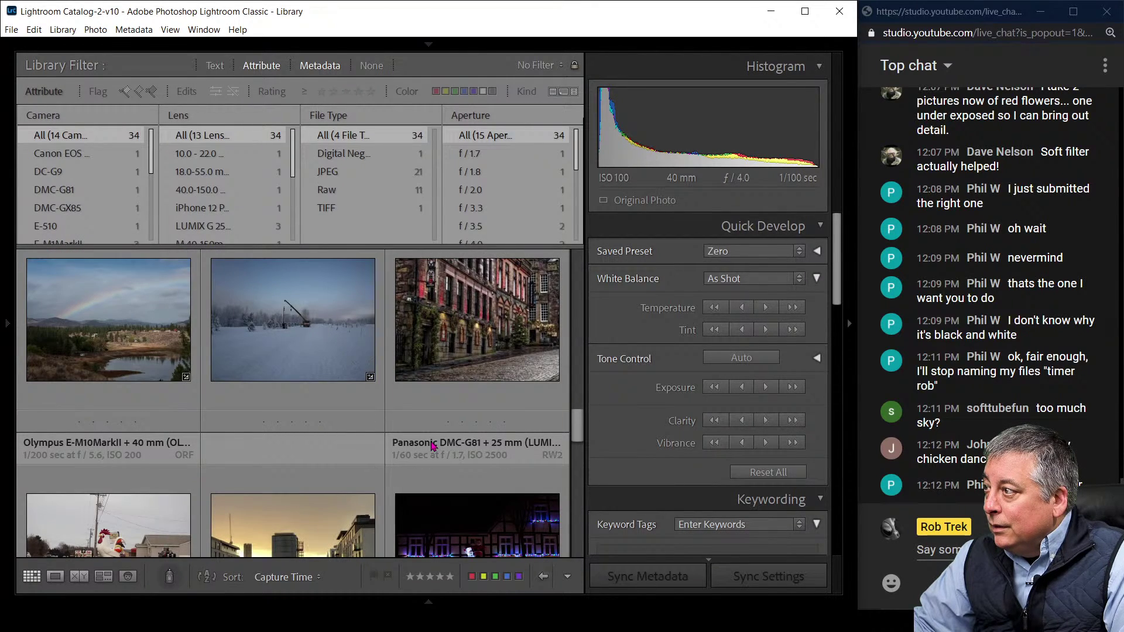
{"action": "scroll", "coordinate": [433, 447], "scroll_direction": "down", "scroll_amount": 3}
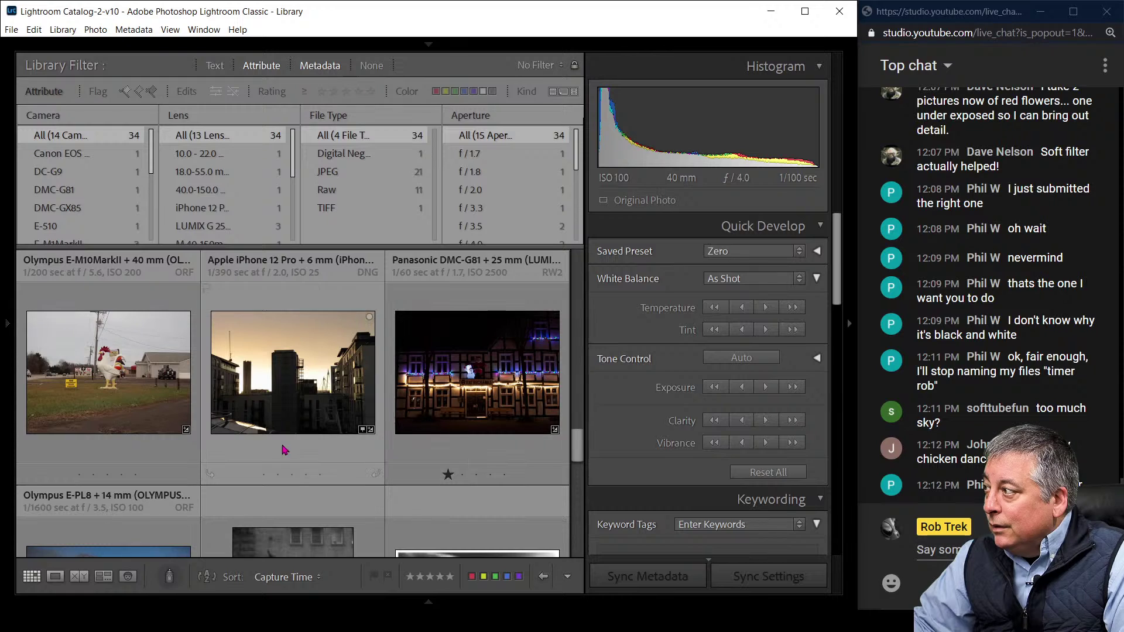
{"action": "scroll", "coordinate": [367, 422], "scroll_direction": "down", "scroll_amount": 4}
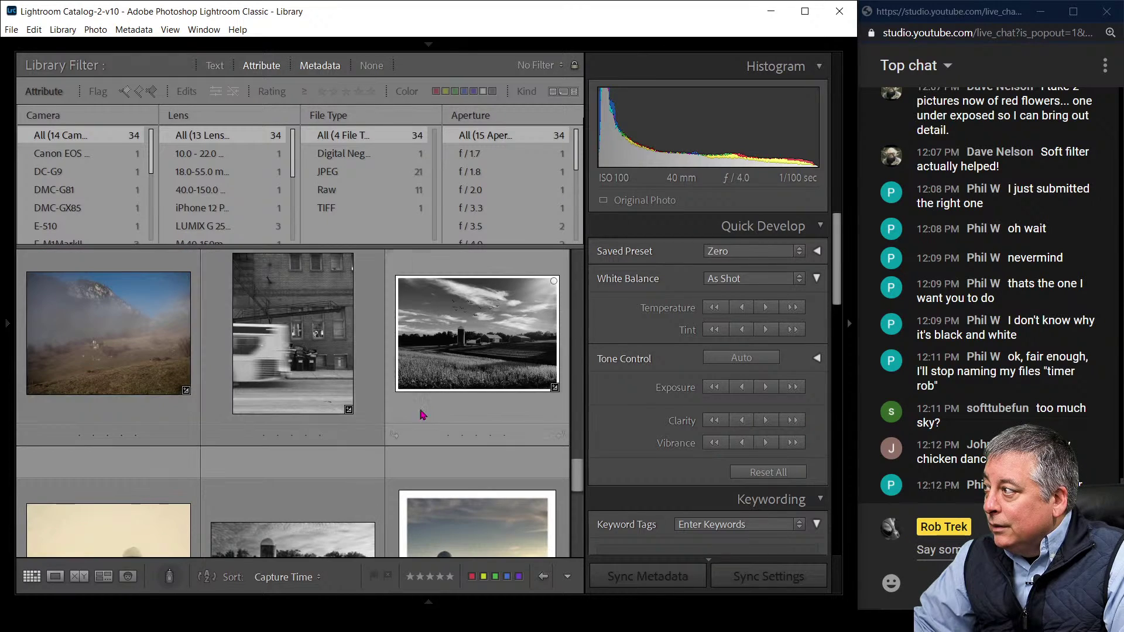
Filter the library to photos rated one star and higher, and open the foggy road photo in the single-image view
{"action": "scroll", "coordinate": [425, 414], "scroll_direction": "down", "scroll_amount": 3}
{"action": "scroll", "coordinate": [409, 427], "scroll_direction": "down", "scroll_amount": 4}
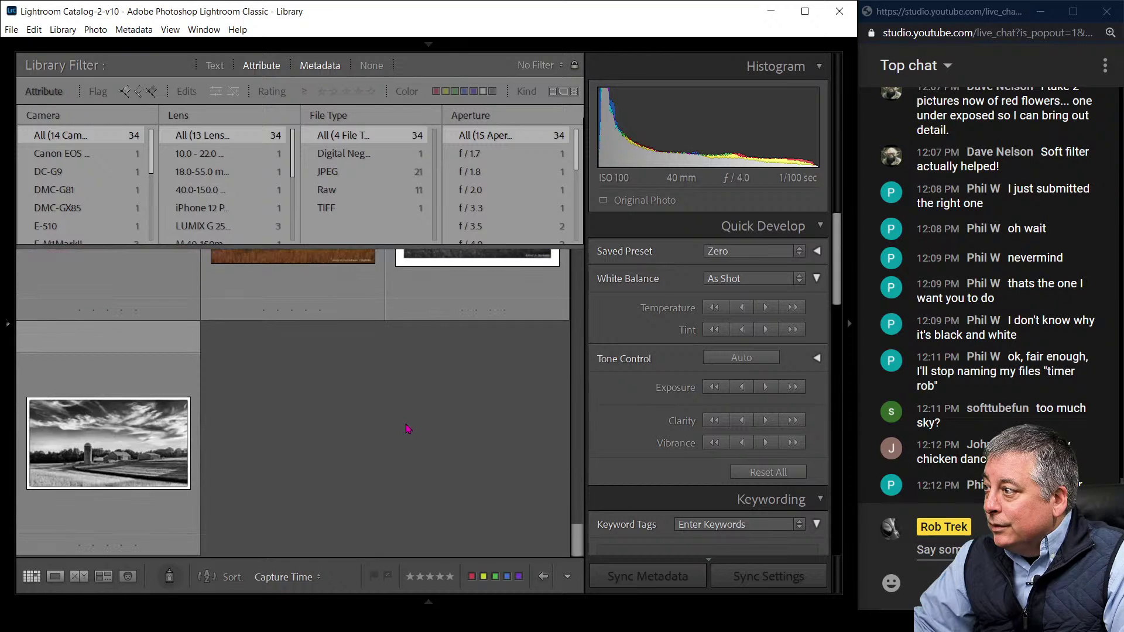
{"action": "scroll", "coordinate": [407, 428], "scroll_direction": "up", "scroll_amount": 12}
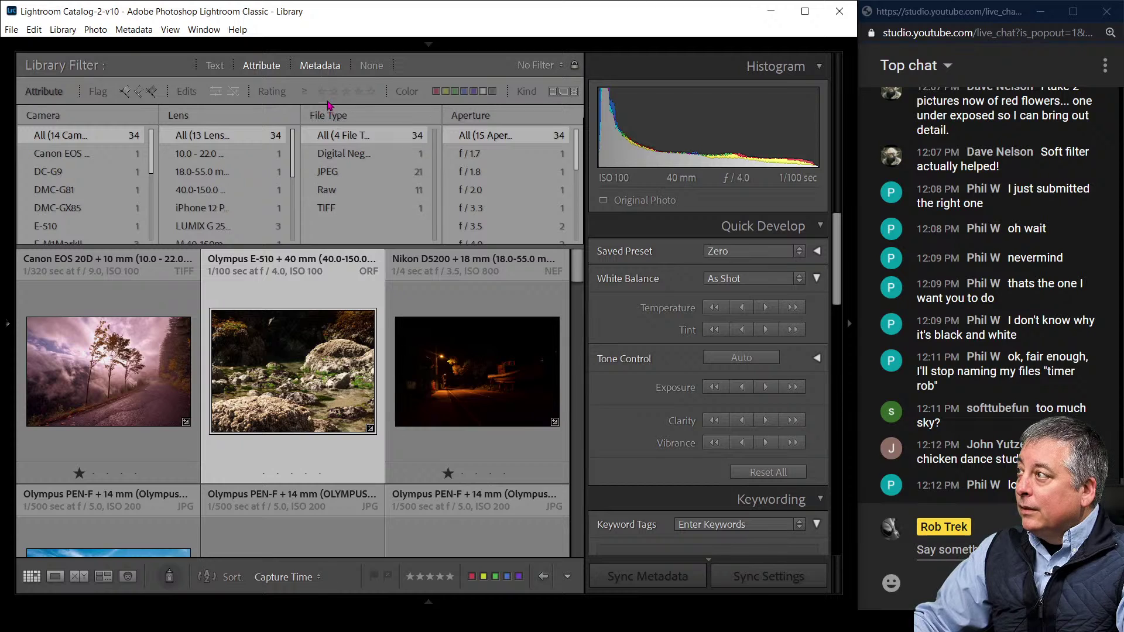
{"action": "left_click", "coordinate": [322, 92]}
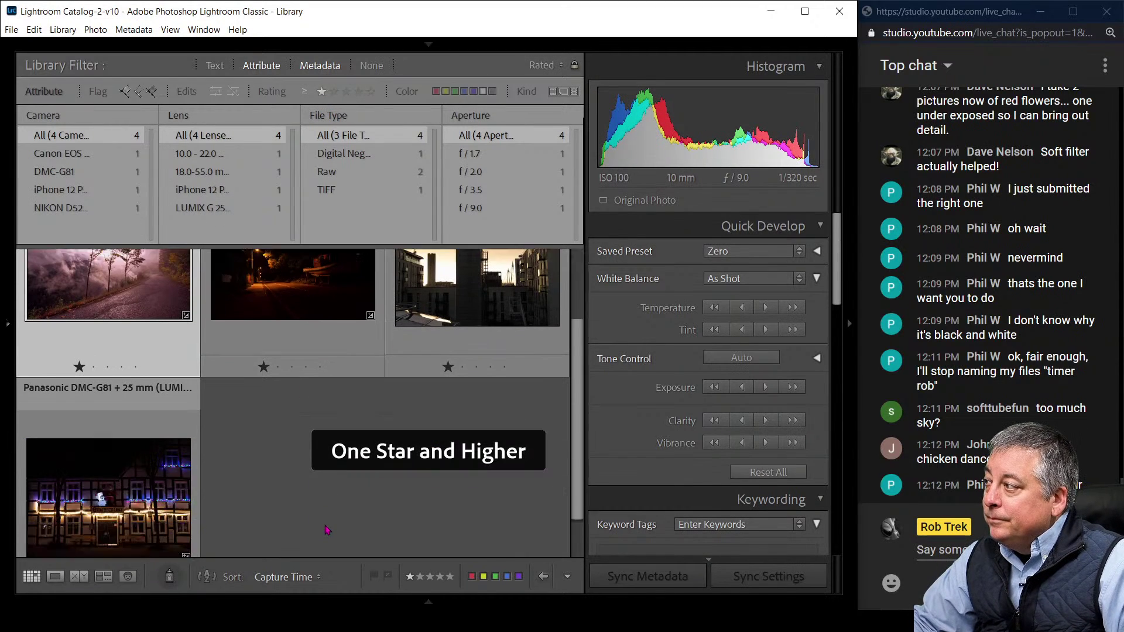
{"action": "double_click", "coordinate": [134, 412]}
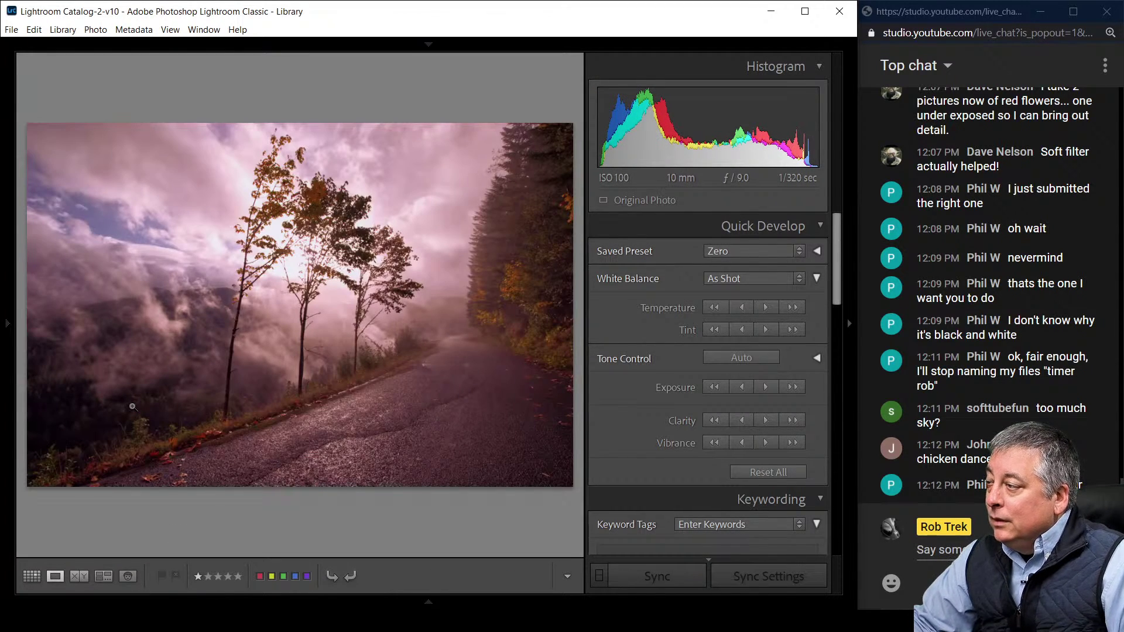
Examine the foggy road photo's camera information, and inspect the haze beside the trees and the clouds close up
{"action": "key", "text": "i"}
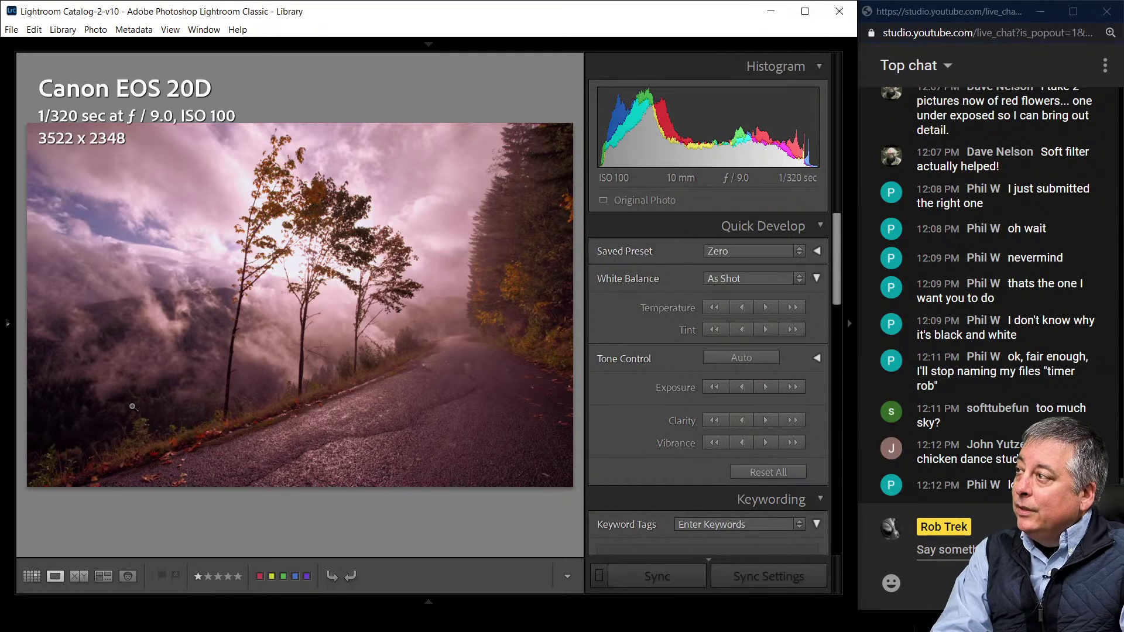
{"action": "key", "text": "i"}
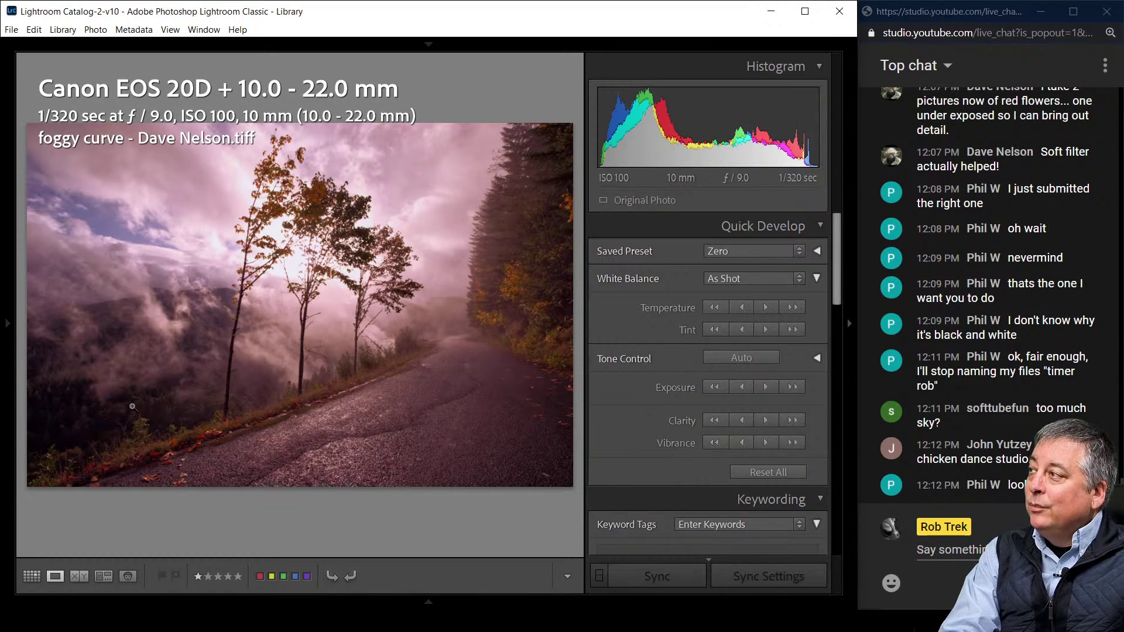
{"action": "key", "text": "i"}
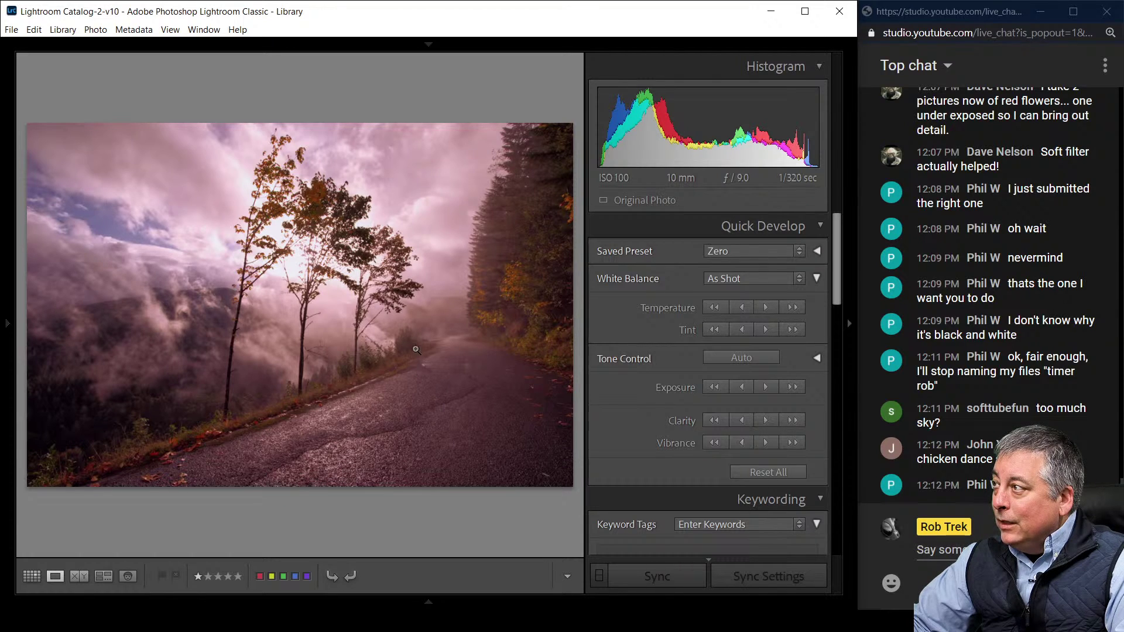
{"action": "left_click", "coordinate": [443, 302]}
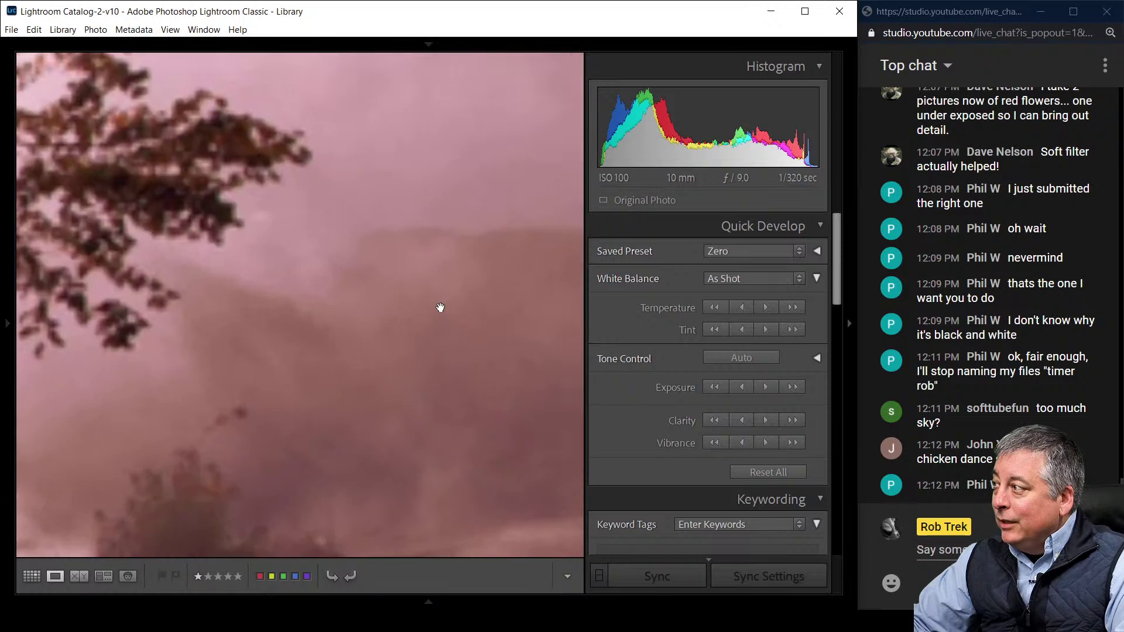
{"action": "left_click", "coordinate": [442, 315]}
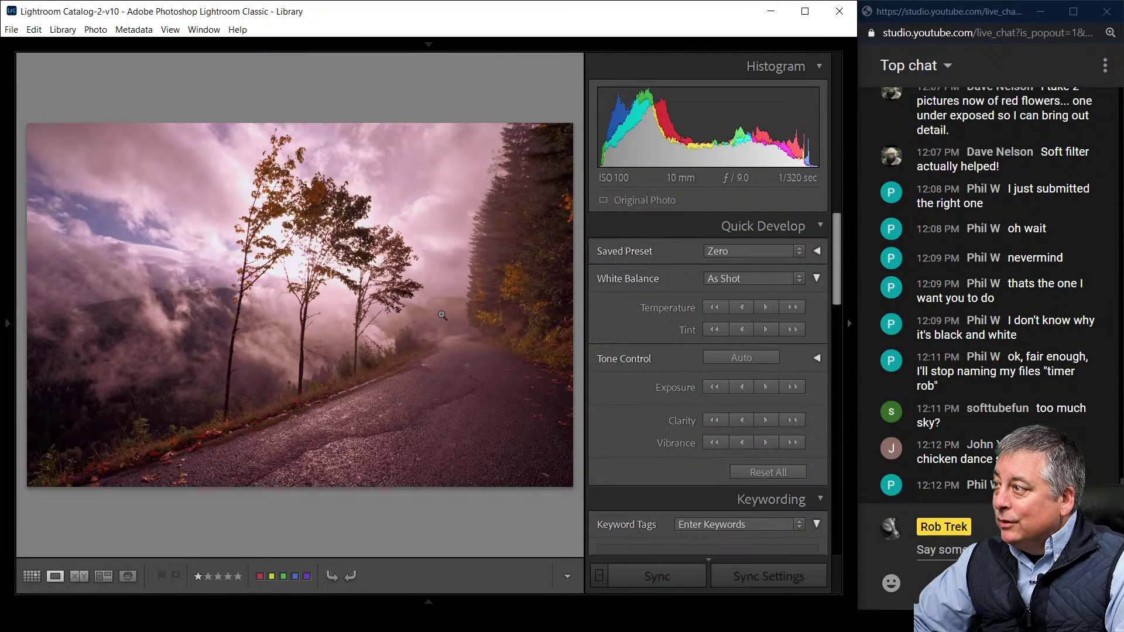
{"action": "left_click", "coordinate": [158, 259]}
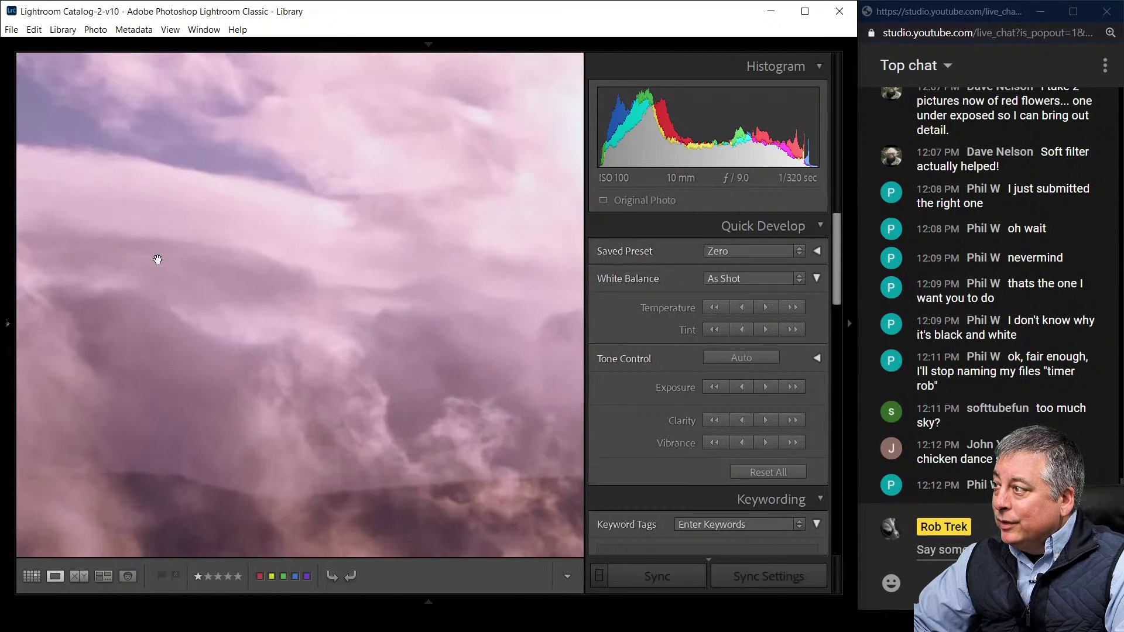
{"action": "left_click", "coordinate": [158, 260]}
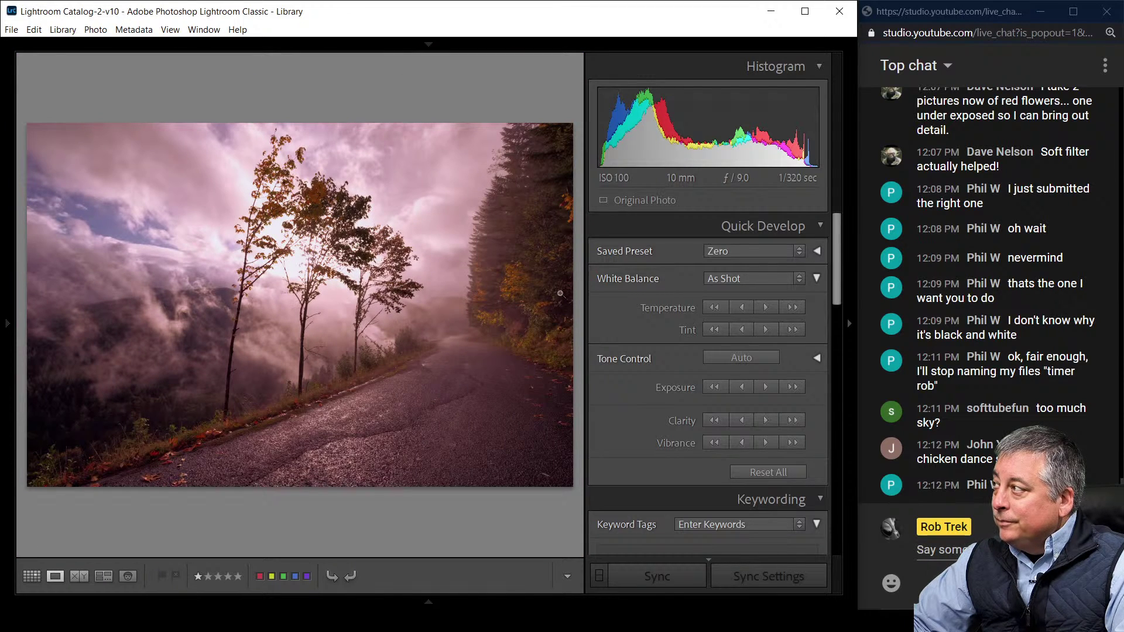
Try a portrait crop at the original aspect ratio around the trees
{"action": "key", "text": "r"}
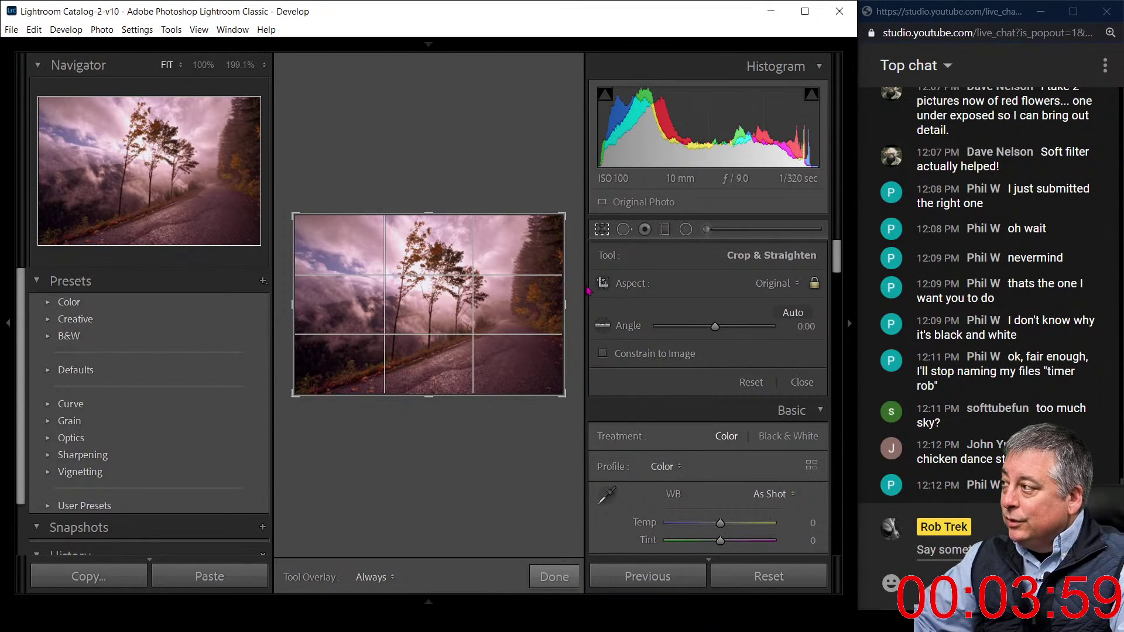
{"action": "left_click_drag", "start_coordinate": [562, 215], "coordinate": [489, 217]}
{"action": "left_click_drag", "start_coordinate": [445, 304], "coordinate": [367, 307]}
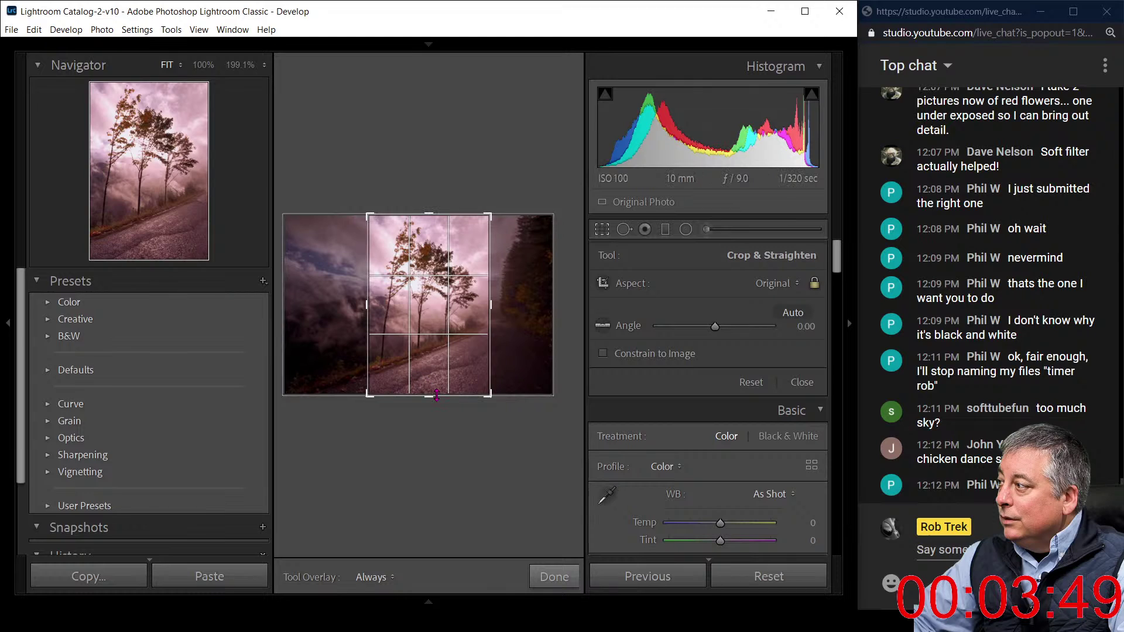
{"action": "left_click_drag", "start_coordinate": [430, 396], "coordinate": [467, 345]}
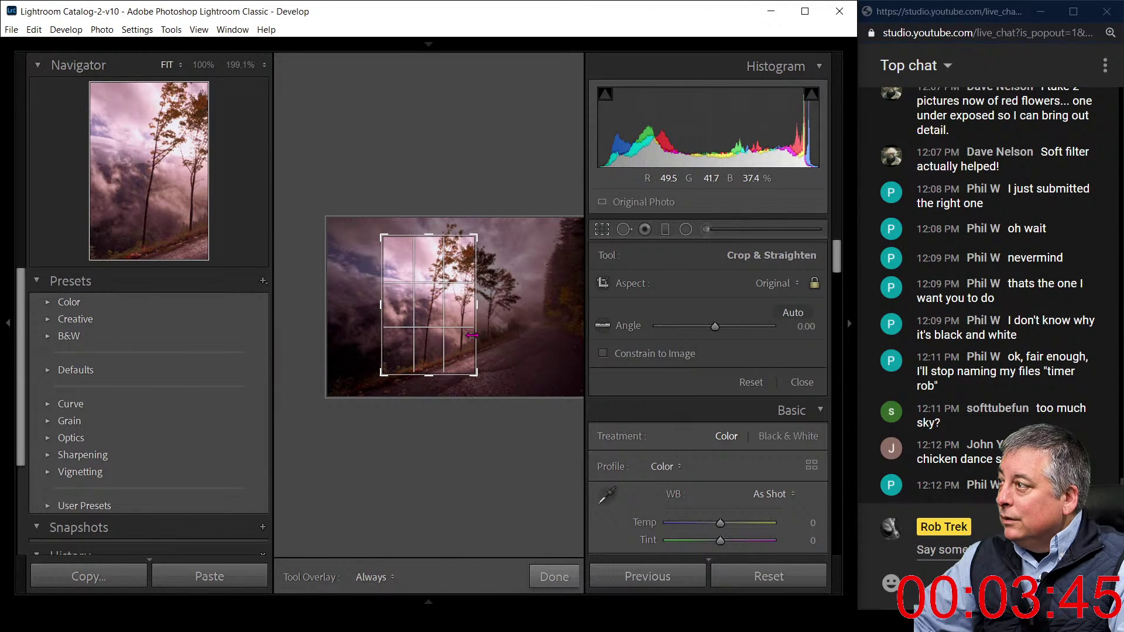
Crop the photo to a 1 x 1 square framing the three trees and the curving road, and apply the crop
{"action": "left_click", "coordinate": [775, 287]}
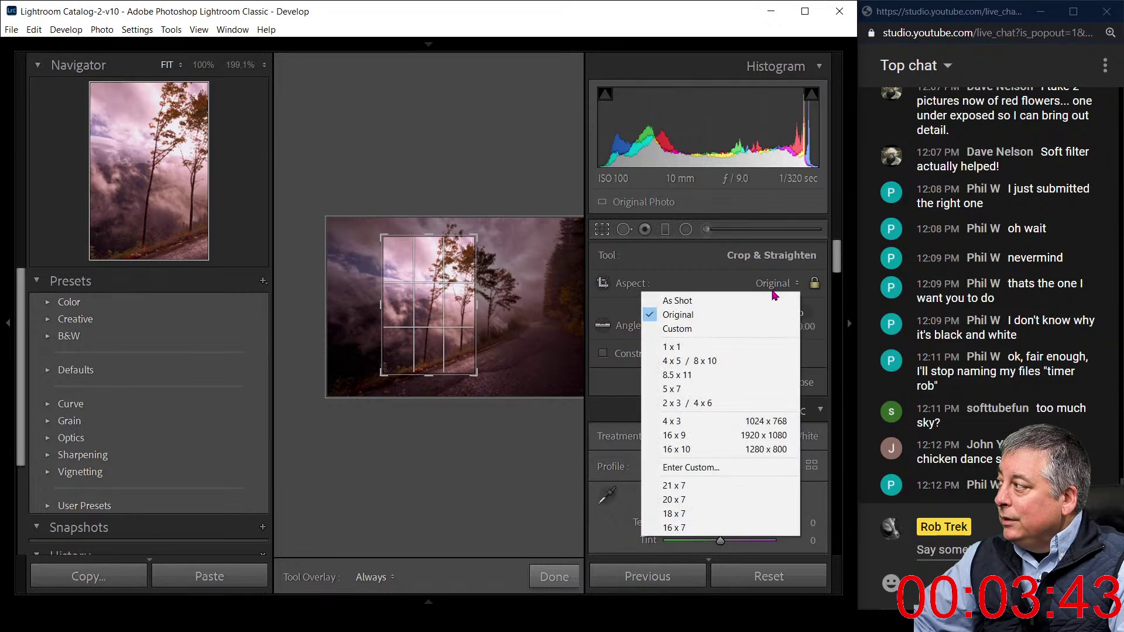
{"action": "left_click", "coordinate": [740, 345]}
{"action": "left_click_drag", "start_coordinate": [429, 351], "coordinate": [435, 391]}
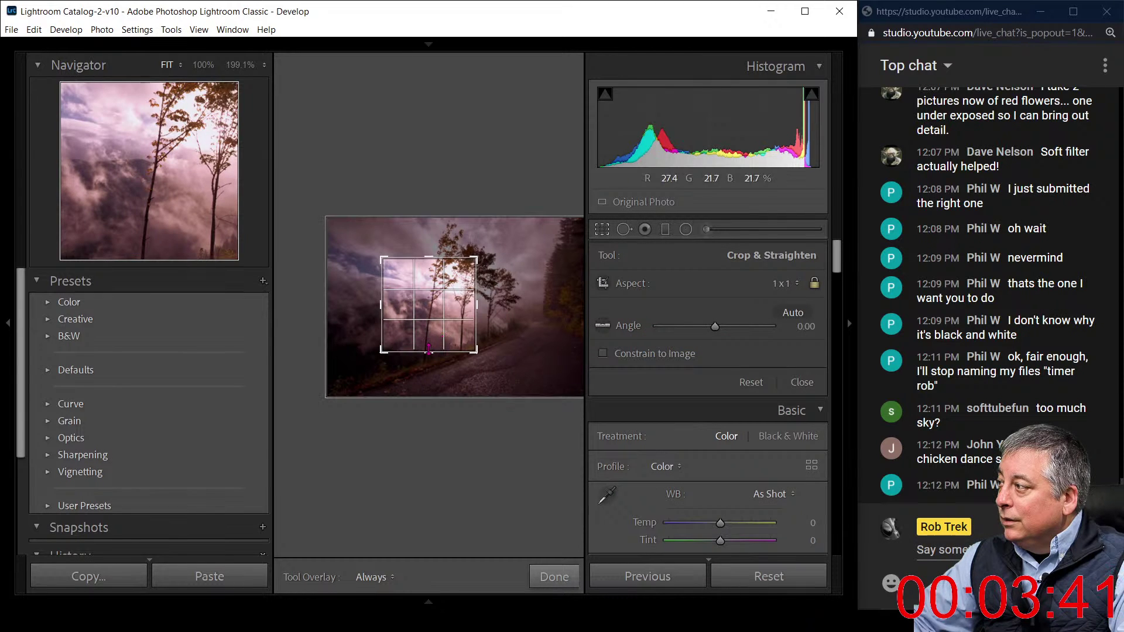
{"action": "left_click_drag", "start_coordinate": [433, 235], "coordinate": [427, 219]}
{"action": "left_click_drag", "start_coordinate": [451, 271], "coordinate": [396, 271]}
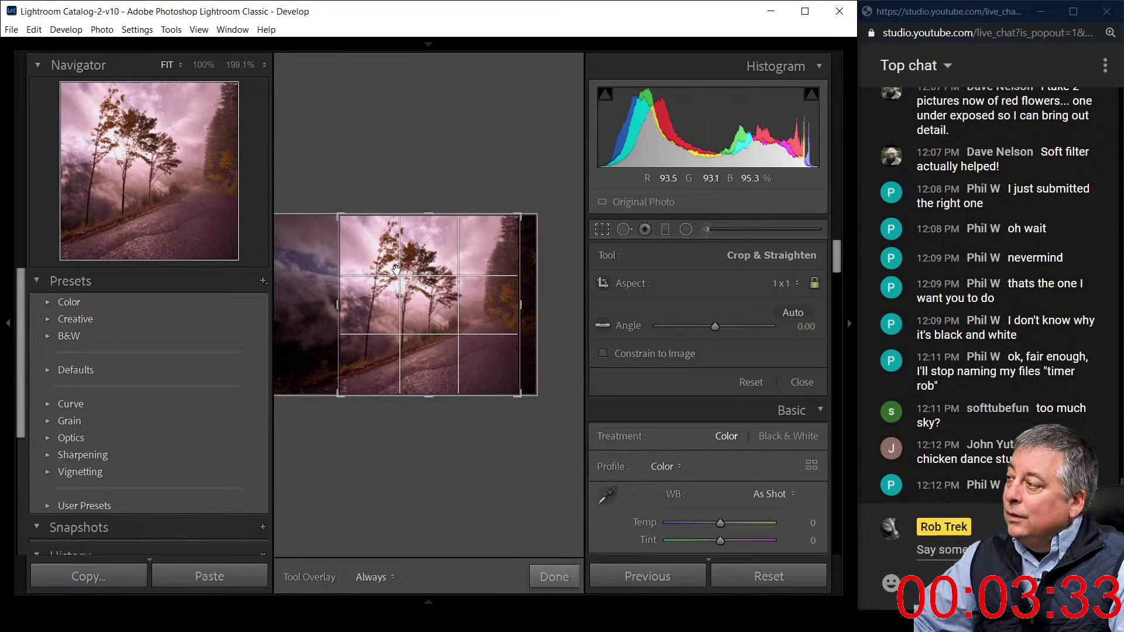
{"action": "left_click_drag", "start_coordinate": [426, 400], "coordinate": [437, 367]}
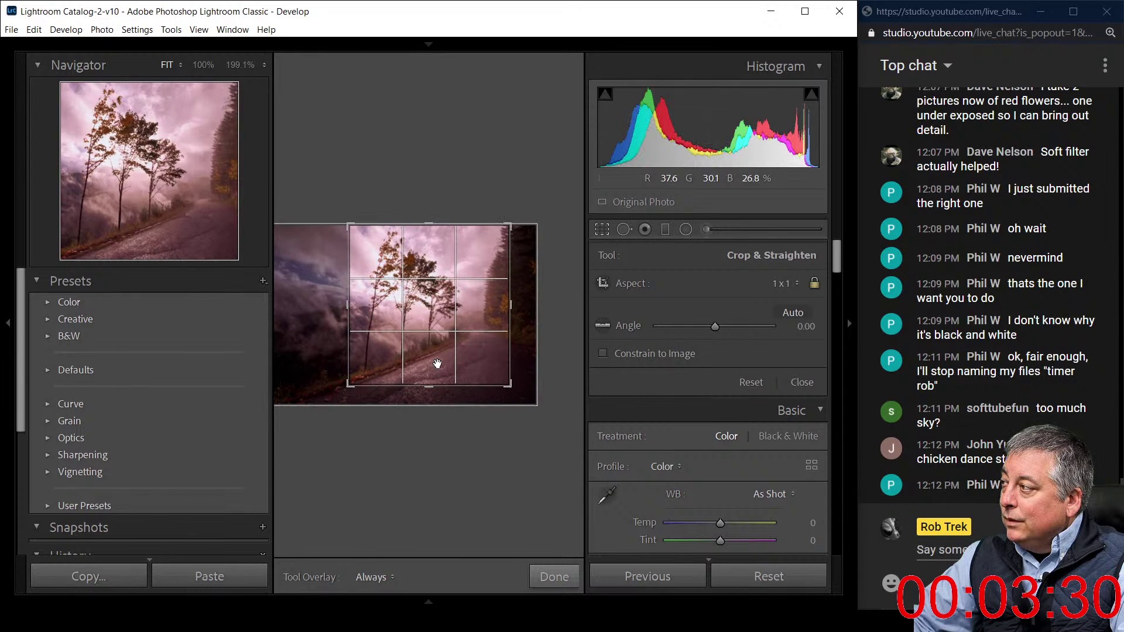
{"action": "left_click", "coordinate": [603, 229]}
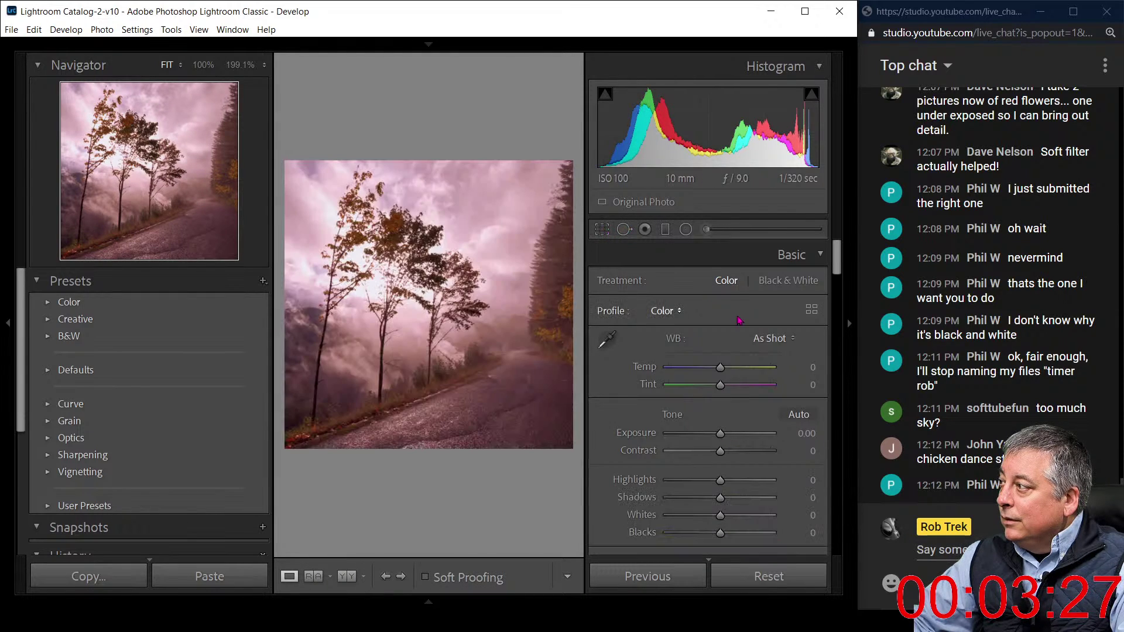
Hide the navigator and presets to enlarge the photo, and apply automatic tone and Auto white balance
{"action": "left_click", "coordinate": [7, 323]}
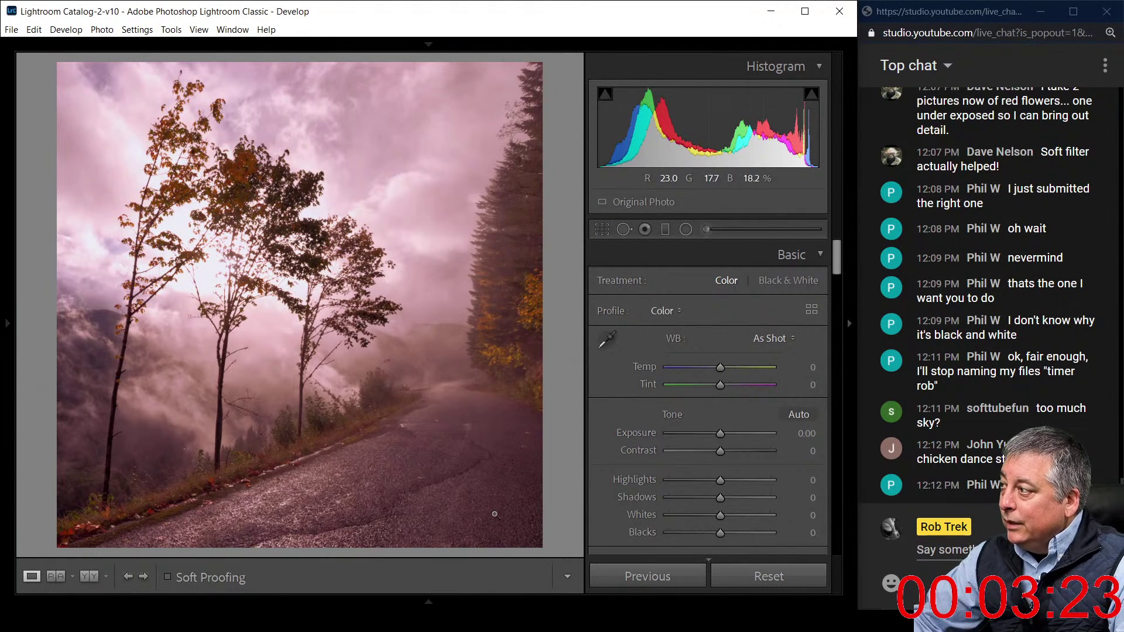
{"action": "left_click", "coordinate": [799, 414]}
{"action": "left_click", "coordinate": [772, 339]}
{"action": "left_click", "coordinate": [769, 367]}
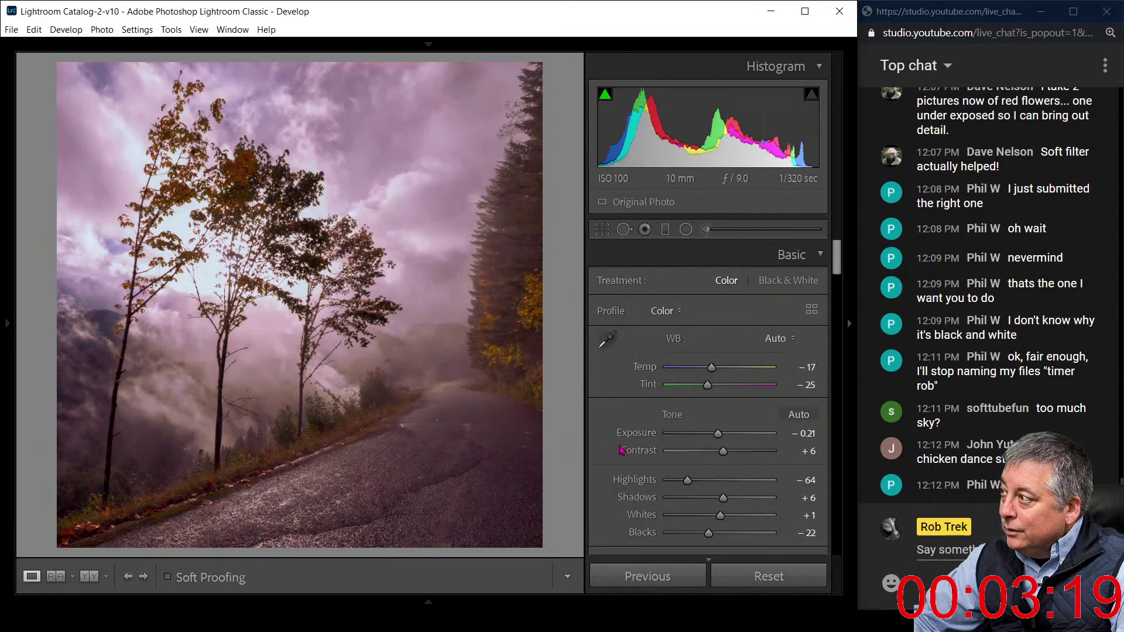
Set Vibrance to -44 and Saturation to +42
{"action": "scroll", "coordinate": [699, 422], "scroll_direction": "down", "scroll_amount": 2}
{"action": "scroll", "coordinate": [703, 423], "scroll_direction": "down", "scroll_amount": 3}
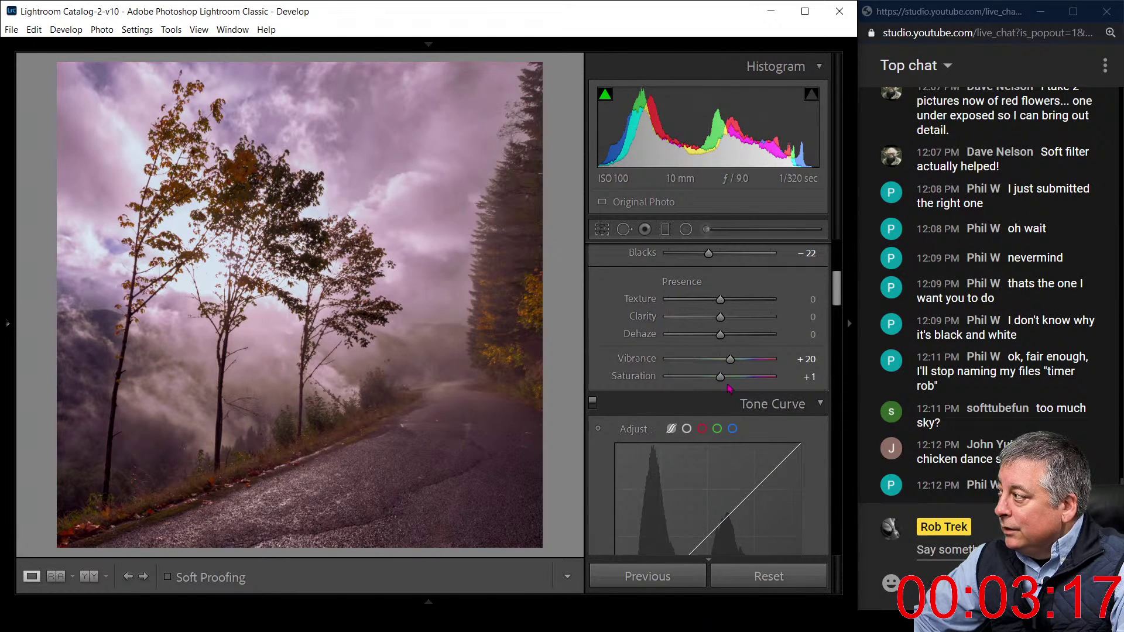
{"action": "left_click", "coordinate": [707, 362]}
{"action": "left_click_drag", "start_coordinate": [707, 363], "coordinate": [750, 382]}
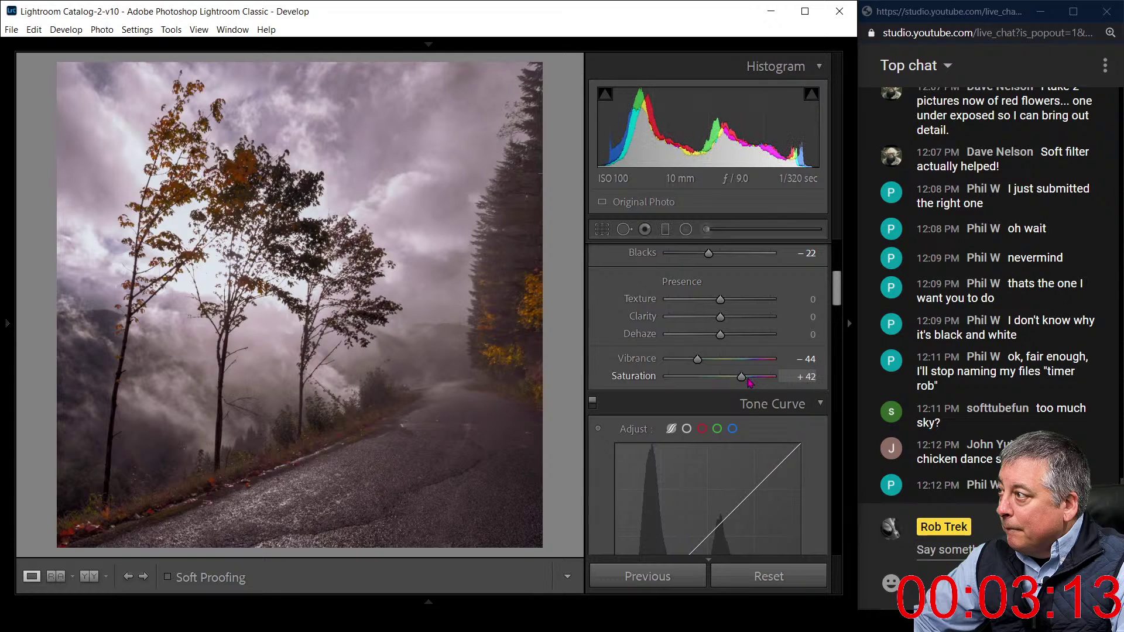
Set Highlights to -100 and Shadows to +100
{"action": "scroll", "coordinate": [641, 345], "scroll_direction": "up", "scroll_amount": 3}
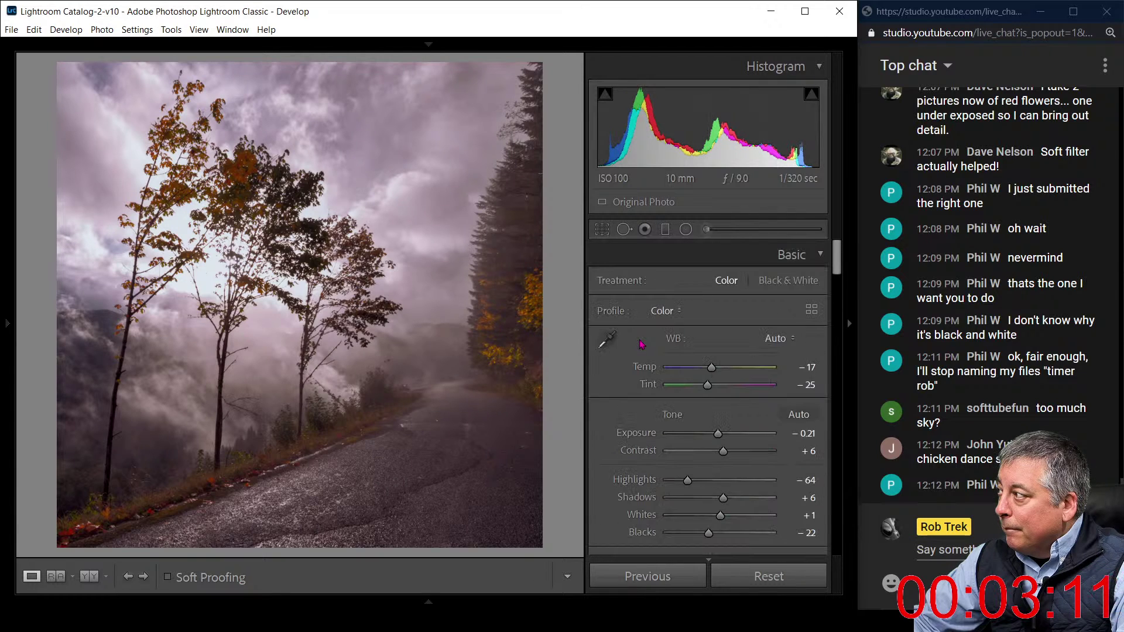
{"action": "left_click_drag", "start_coordinate": [687, 480], "coordinate": [644, 477]}
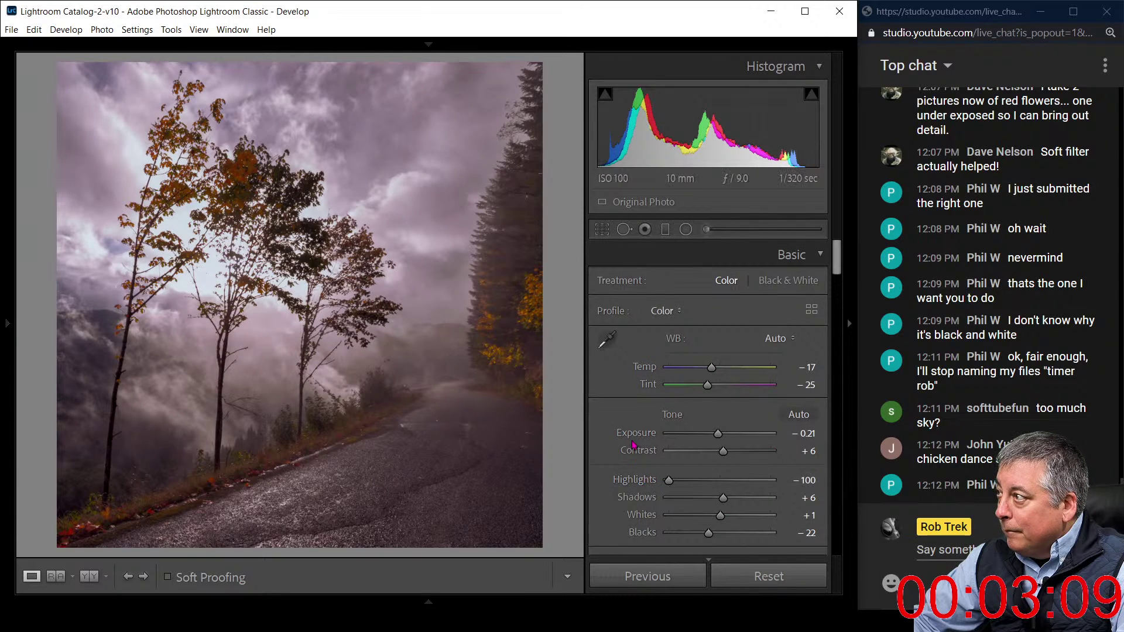
{"action": "scroll", "coordinate": [636, 450], "scroll_direction": "down", "scroll_amount": 3}
{"action": "left_click_drag", "start_coordinate": [724, 310], "coordinate": [785, 320]}
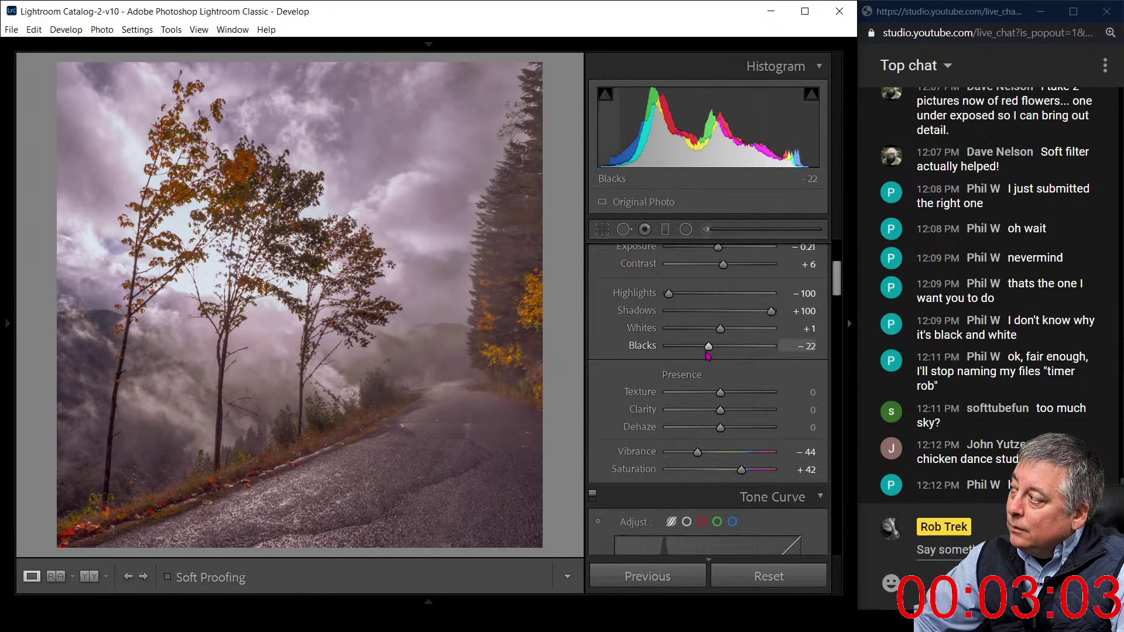
Set Blacks to -60, the white balance Temp to -13 and Exposure to +0.43
{"action": "left_click_drag", "start_coordinate": [708, 347], "coordinate": [712, 375]}
{"action": "scroll", "coordinate": [689, 345], "scroll_direction": "up", "scroll_amount": 5}
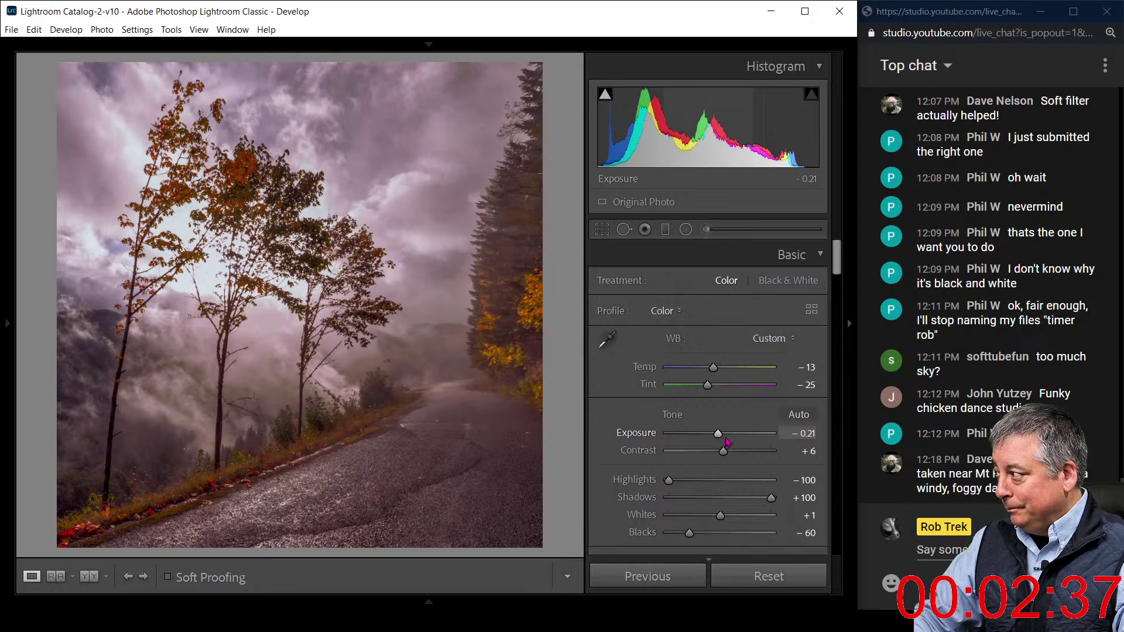
{"action": "mouse_move", "coordinate": [716, 438]}
{"action": "left_mouse_down"}
{"action": "mouse_move", "coordinate": [676, 436]}
{"action": "mouse_move", "coordinate": [725, 435]}
{"action": "left_mouse_up"}
Compare the black-and-white and color treatments, and leave the photo in black and white
{"action": "key", "text": "v"}
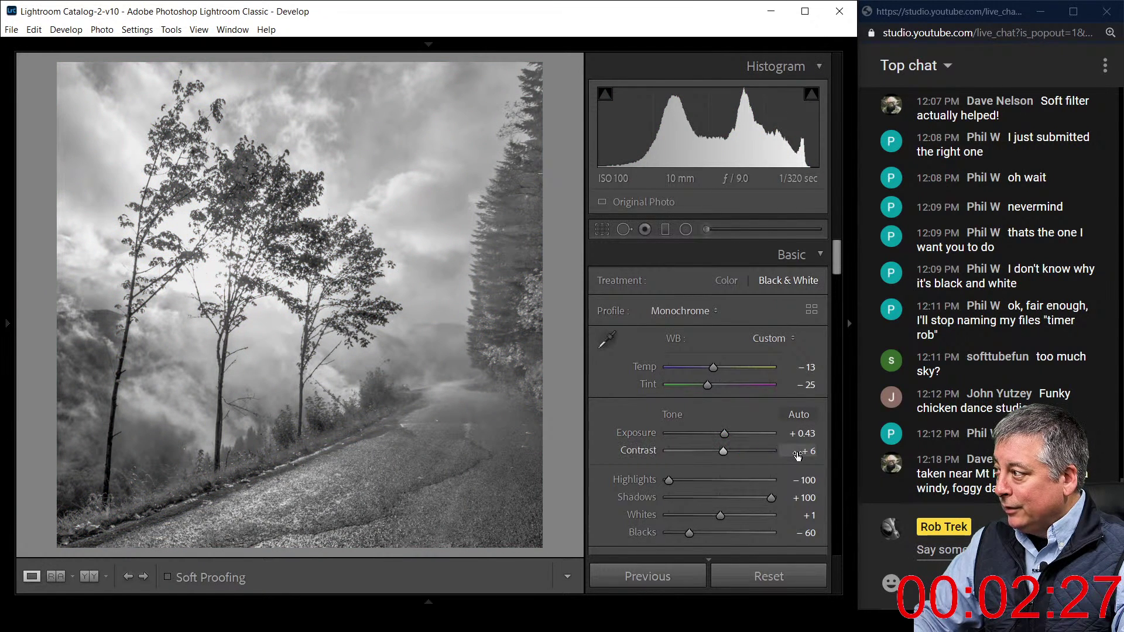
{"action": "key", "text": "v"}
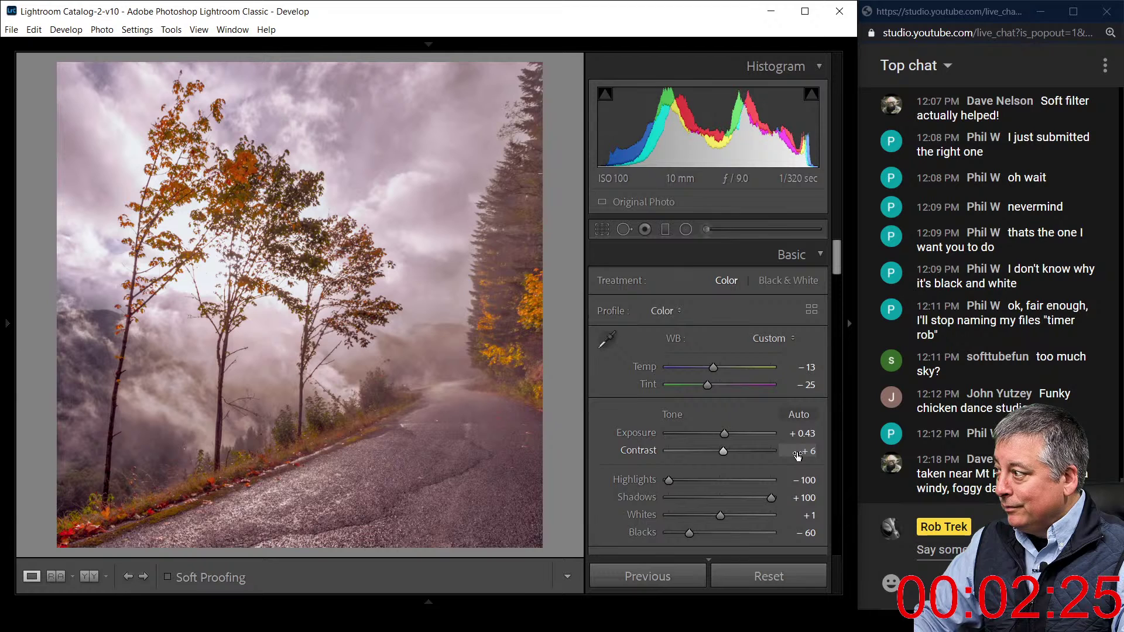
{"action": "key", "text": "v"}
Set Dehaze to +90, Clarity to +27 and Texture to -45
{"action": "scroll", "coordinate": [779, 459], "scroll_direction": "down", "scroll_amount": 3}
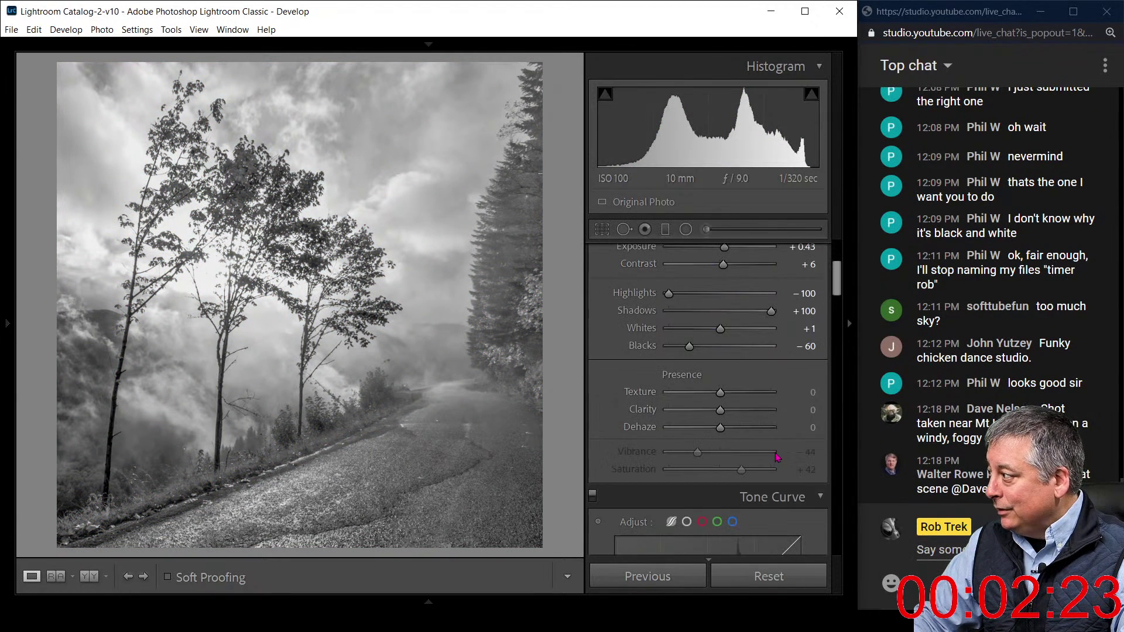
{"action": "scroll", "coordinate": [777, 458], "scroll_direction": "up", "scroll_amount": 2}
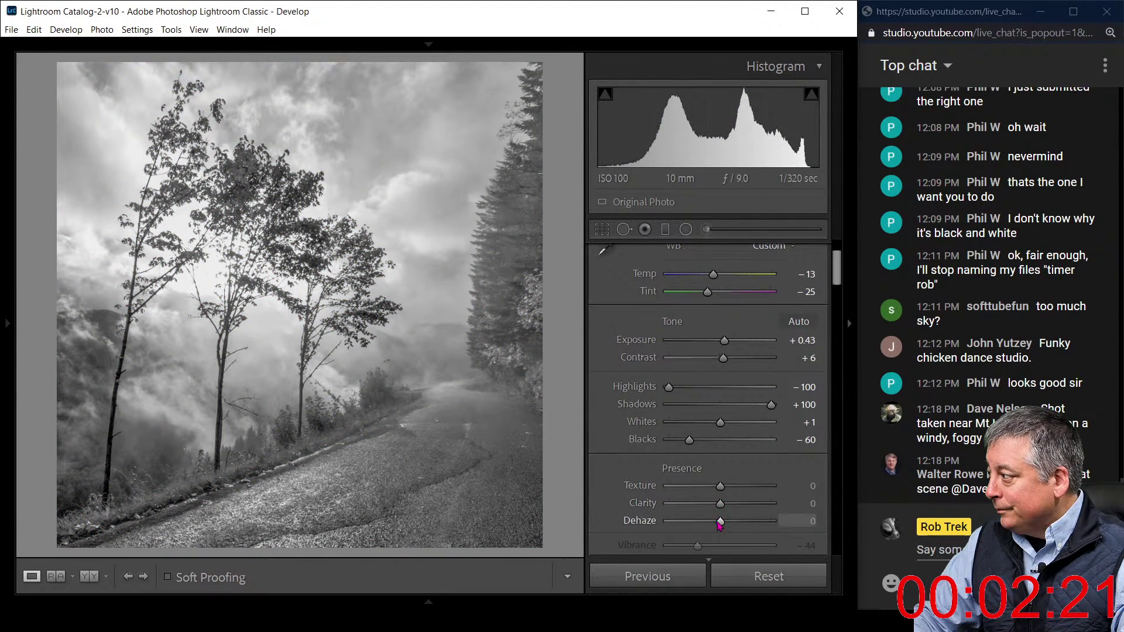
{"action": "left_click_drag", "start_coordinate": [751, 529], "coordinate": [698, 487]}
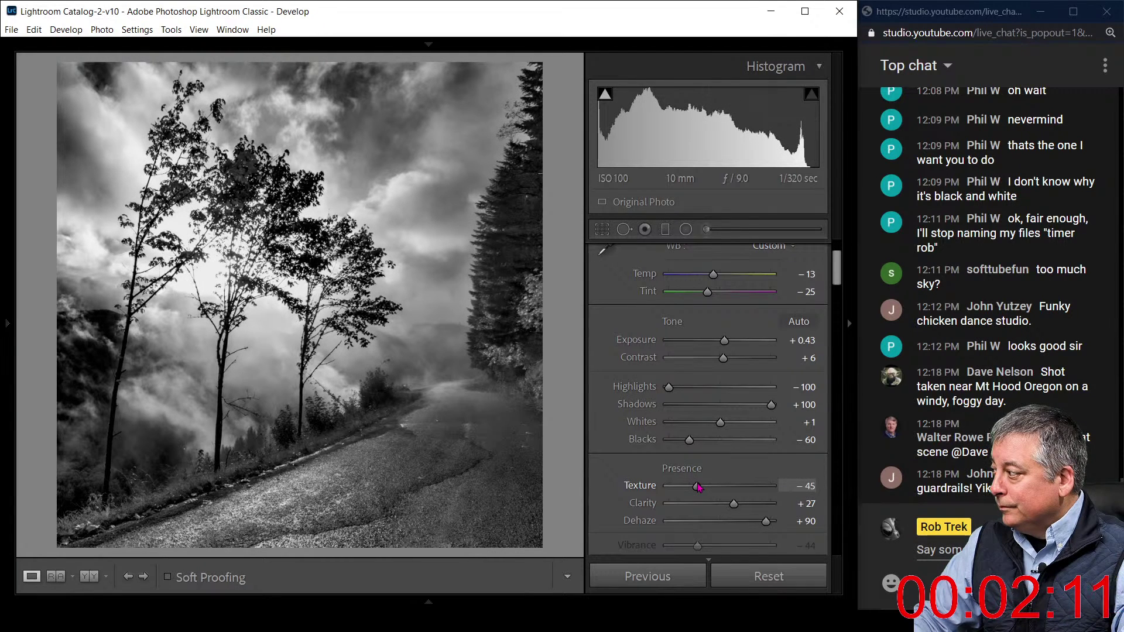
Set Blacks to -36 and Whites to -10
{"action": "scroll", "coordinate": [836, 287], "scroll_direction": "down", "scroll_amount": 2}
{"action": "left_click_drag", "start_coordinate": [836, 287], "coordinate": [836, 302]}
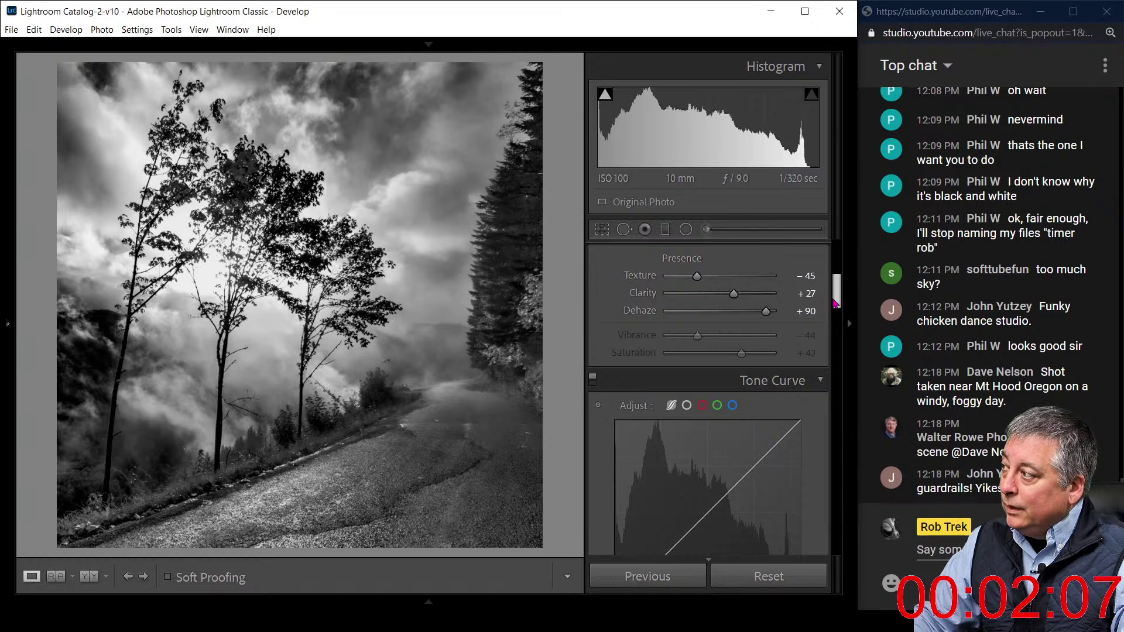
{"action": "left_click_drag", "start_coordinate": [835, 301], "coordinate": [840, 268]}
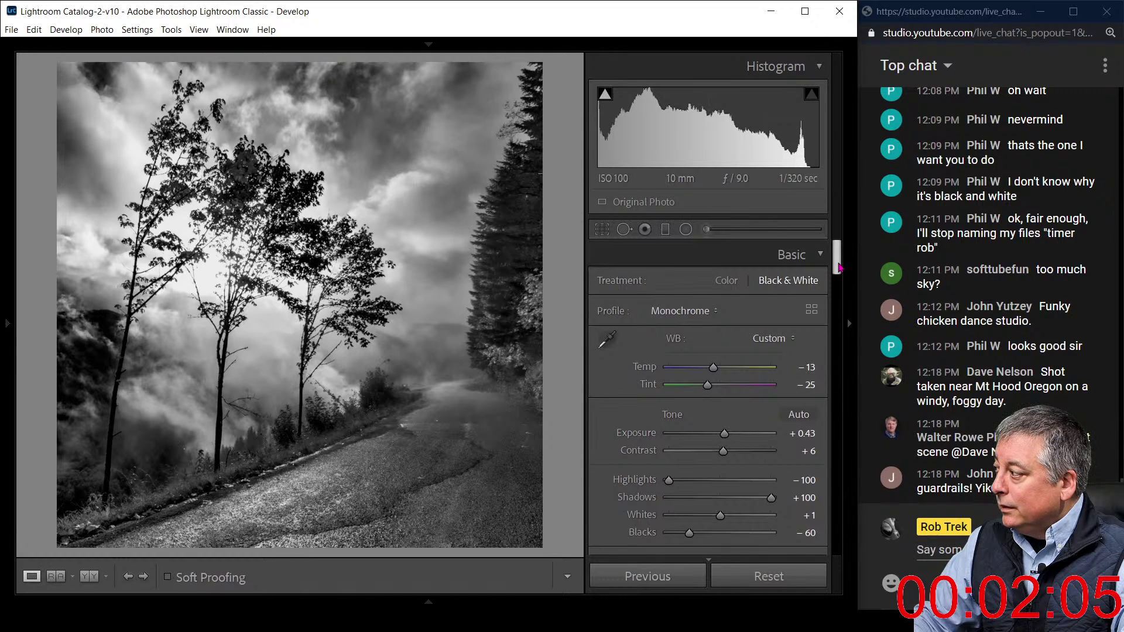
{"action": "left_click_drag", "start_coordinate": [690, 534], "coordinate": [780, 505]}
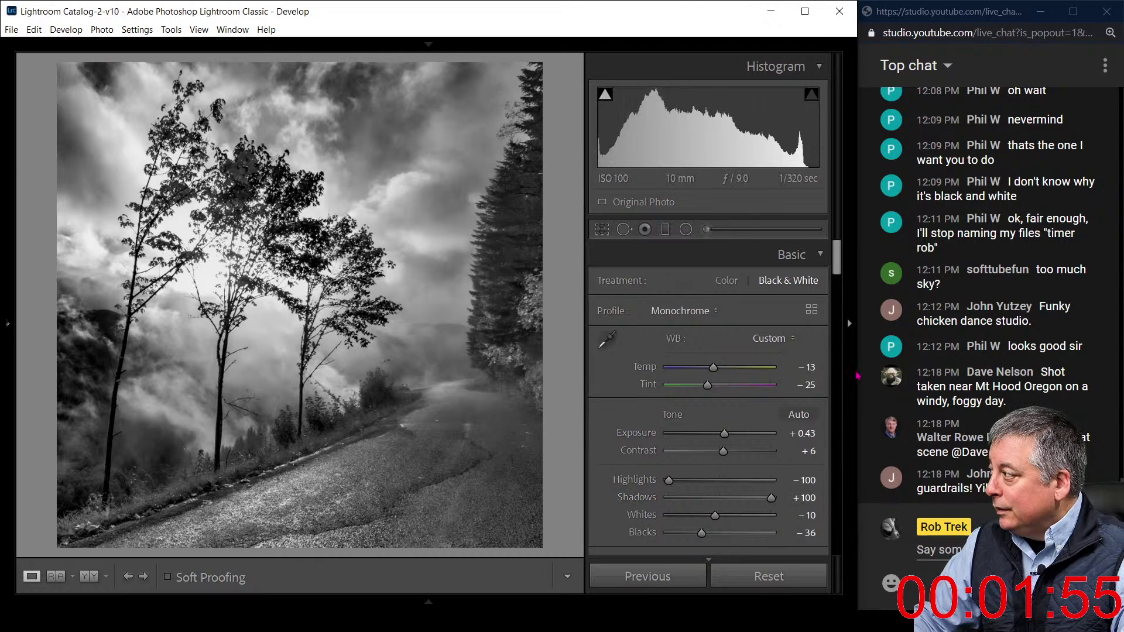
Add a post-crop vignette with Amount -17, Midpoint 42, Feather 85 and Highlights 2
{"action": "left_click_drag", "start_coordinate": [836, 274], "coordinate": [831, 562]}
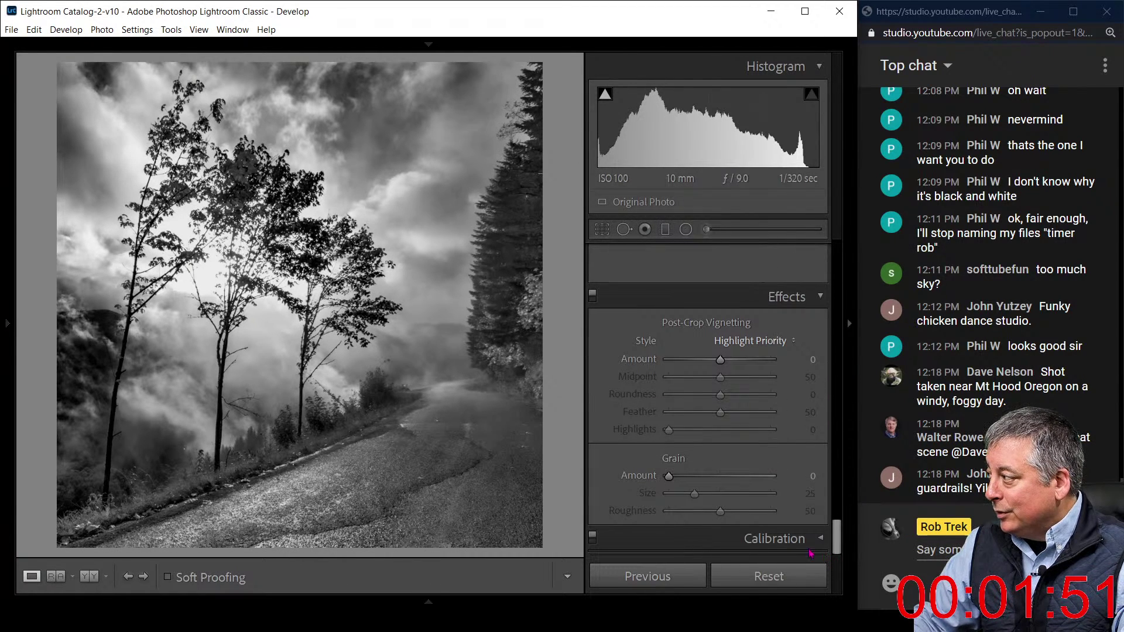
{"action": "left_click_drag", "start_coordinate": [719, 360], "coordinate": [757, 417]}
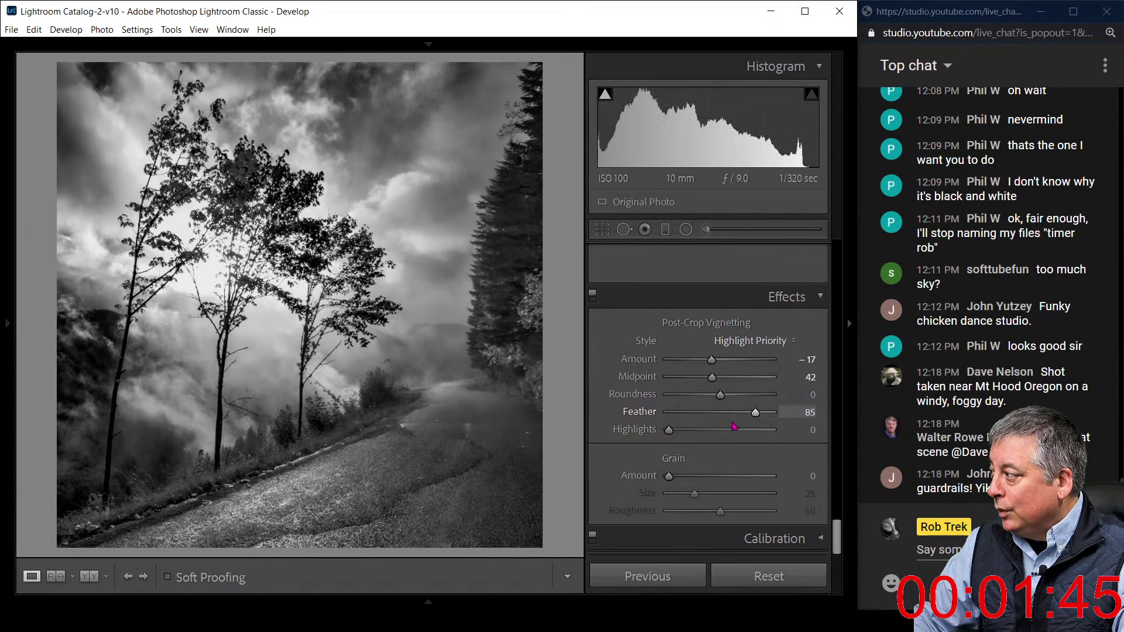
{"action": "left_click_drag", "start_coordinate": [668, 430], "coordinate": [672, 430]}
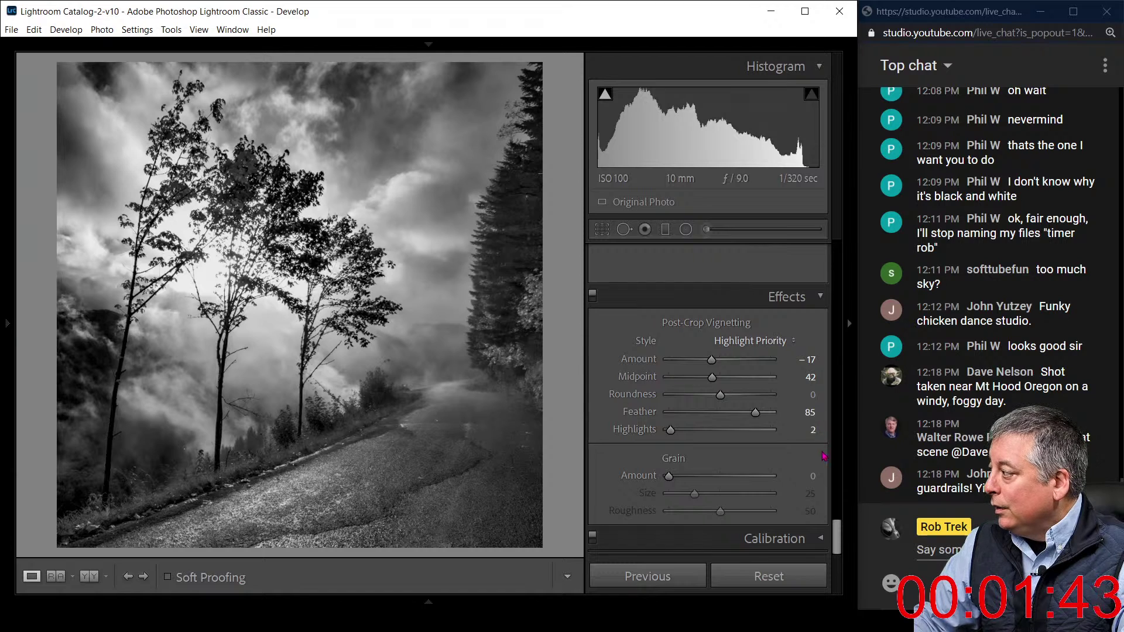
Color grade the photo with warm yellow shadows at hue 47 and saturation 35, warm yellow midtones and blue highlights
{"action": "left_click_drag", "start_coordinate": [838, 542], "coordinate": [839, 377]}
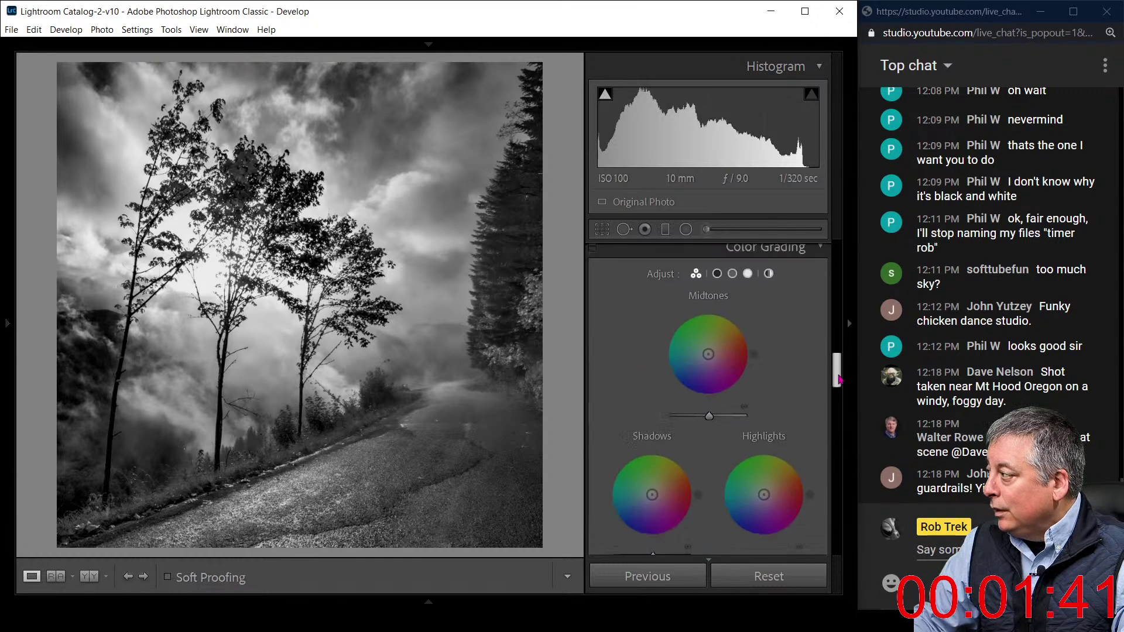
{"action": "scroll", "coordinate": [839, 379], "scroll_direction": "down", "scroll_amount": 1}
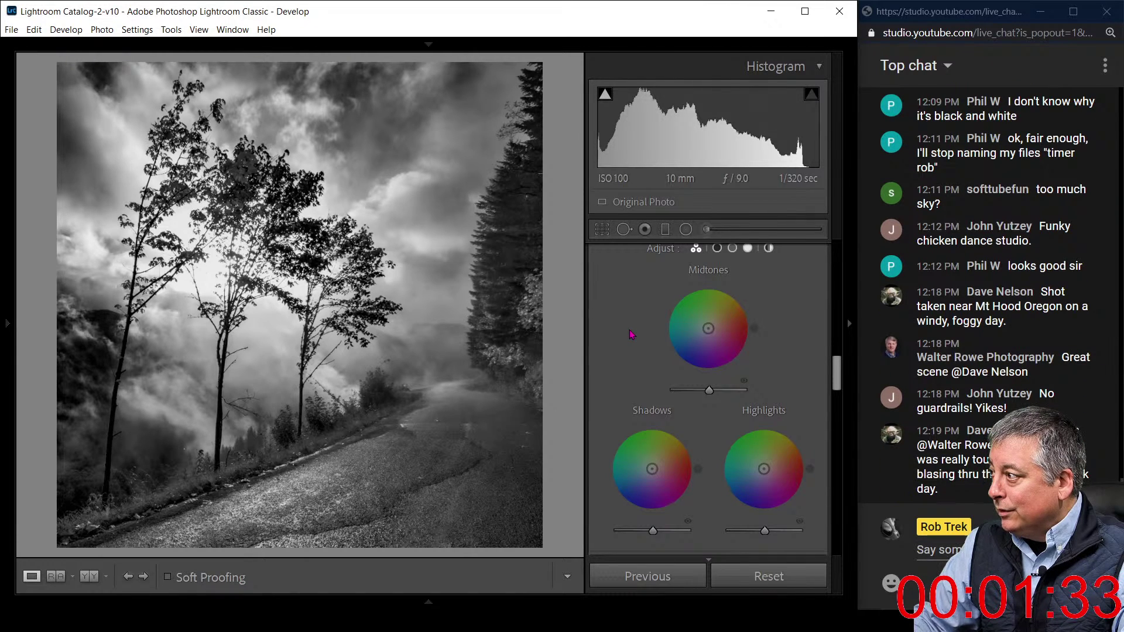
{"action": "left_click_drag", "start_coordinate": [652, 468], "coordinate": [661, 461]}
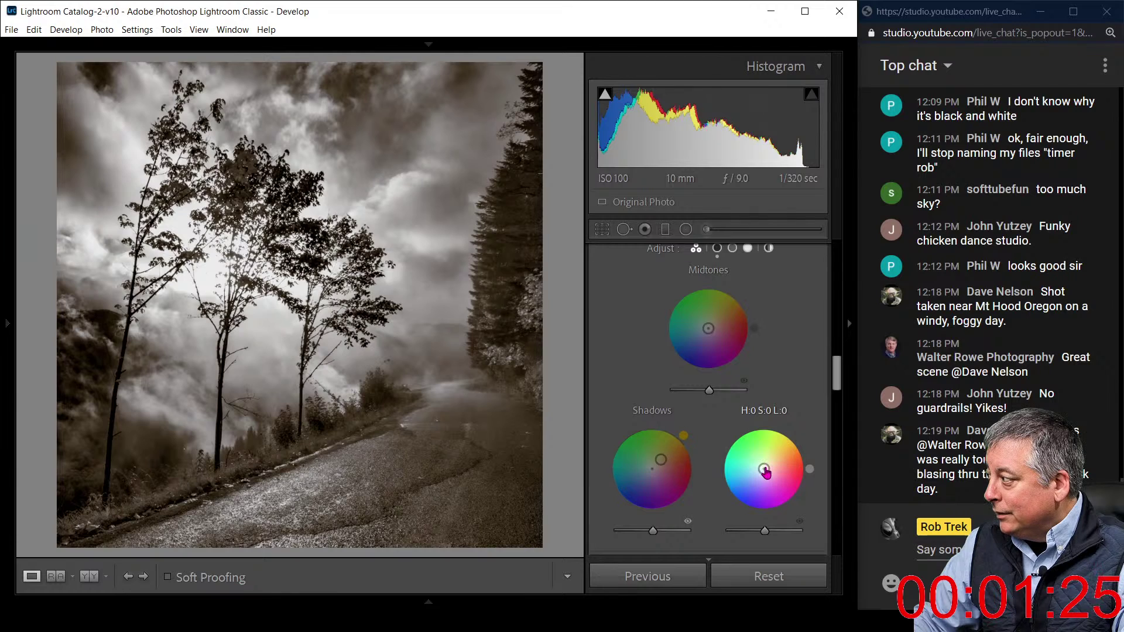
{"action": "left_click_drag", "start_coordinate": [763, 468], "coordinate": [758, 472]}
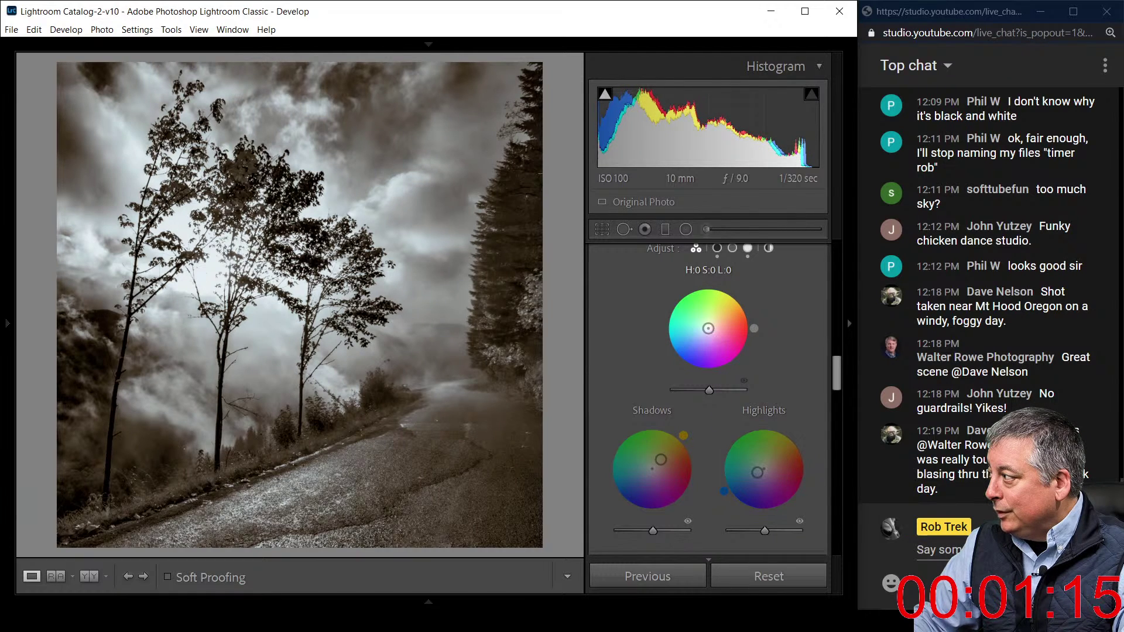
{"action": "left_click_drag", "start_coordinate": [710, 335], "coordinate": [713, 323]}
{"action": "left_click_drag", "start_coordinate": [757, 472], "coordinate": [751, 477]}
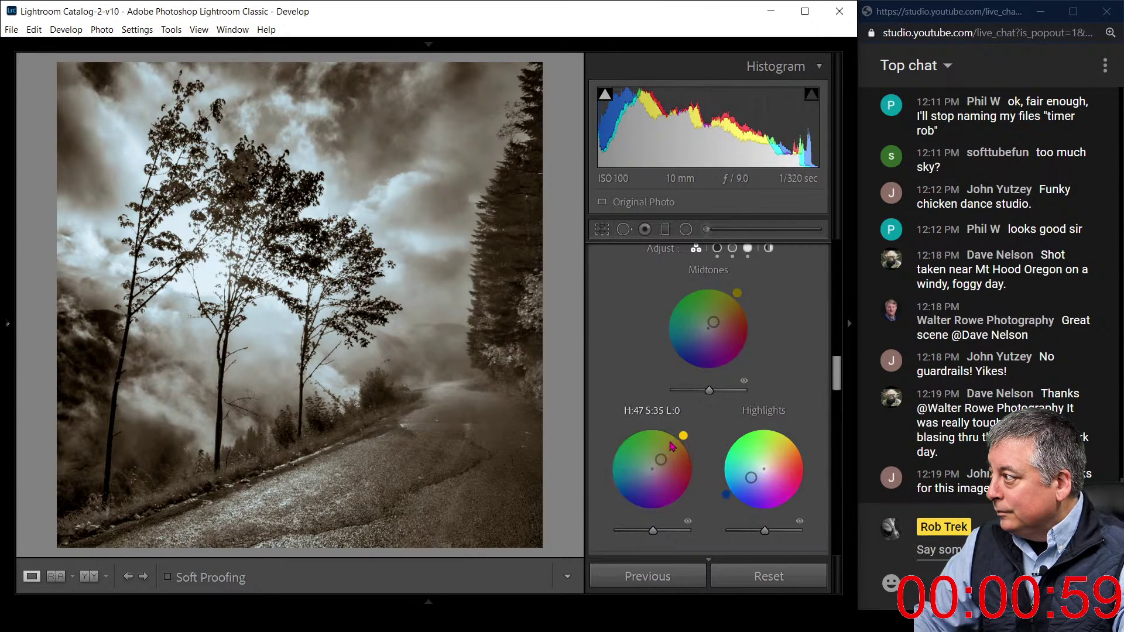
Set Exposure to +0.66, Texture to -34, Clarity to +46 and Dehaze to +97
{"action": "scroll", "coordinate": [638, 388], "scroll_direction": "up", "scroll_amount": 15}
{"action": "scroll", "coordinate": [637, 388], "scroll_direction": "up", "scroll_amount": 3}
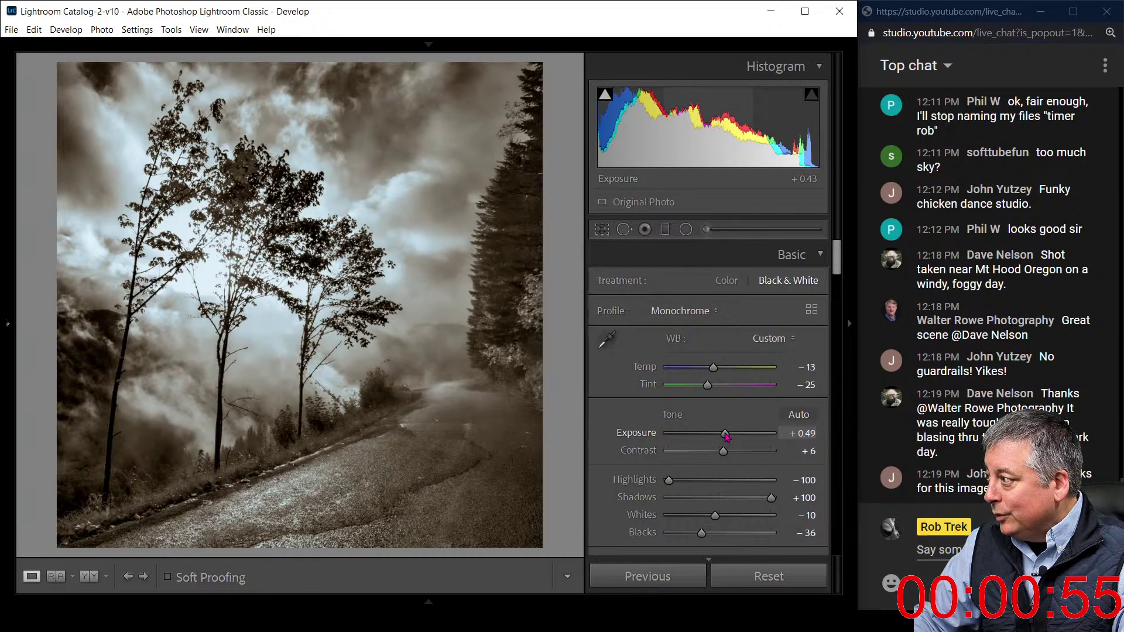
{"action": "left_click_drag", "start_coordinate": [724, 434], "coordinate": [727, 435]}
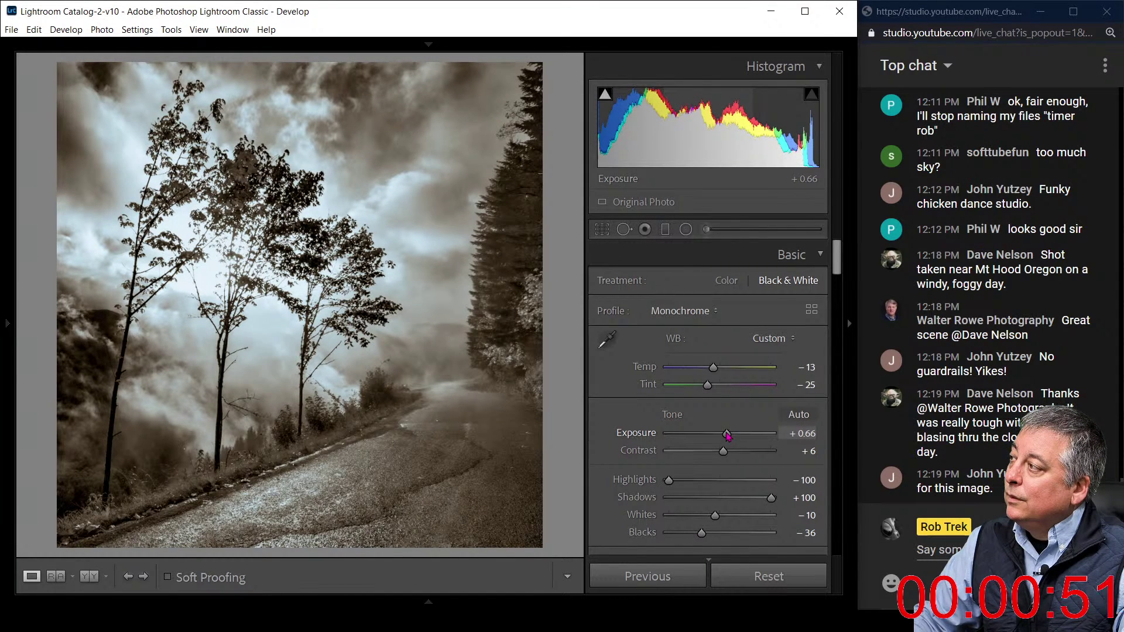
{"action": "scroll", "coordinate": [673, 445], "scroll_direction": "down", "scroll_amount": 4}
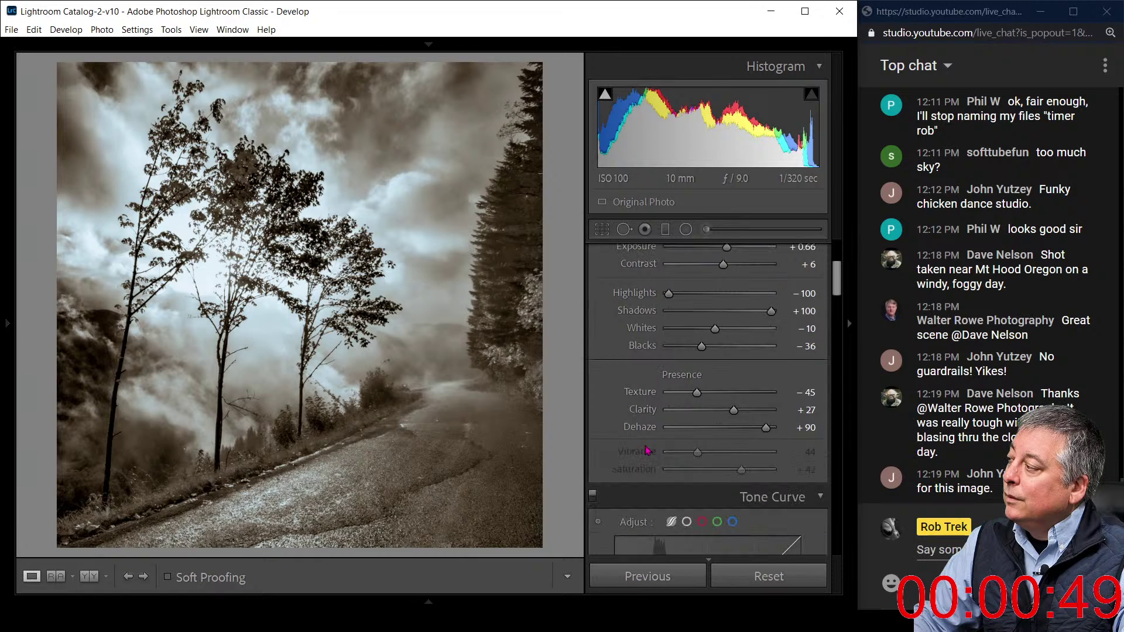
{"action": "left_click_drag", "start_coordinate": [696, 392], "coordinate": [707, 399]}
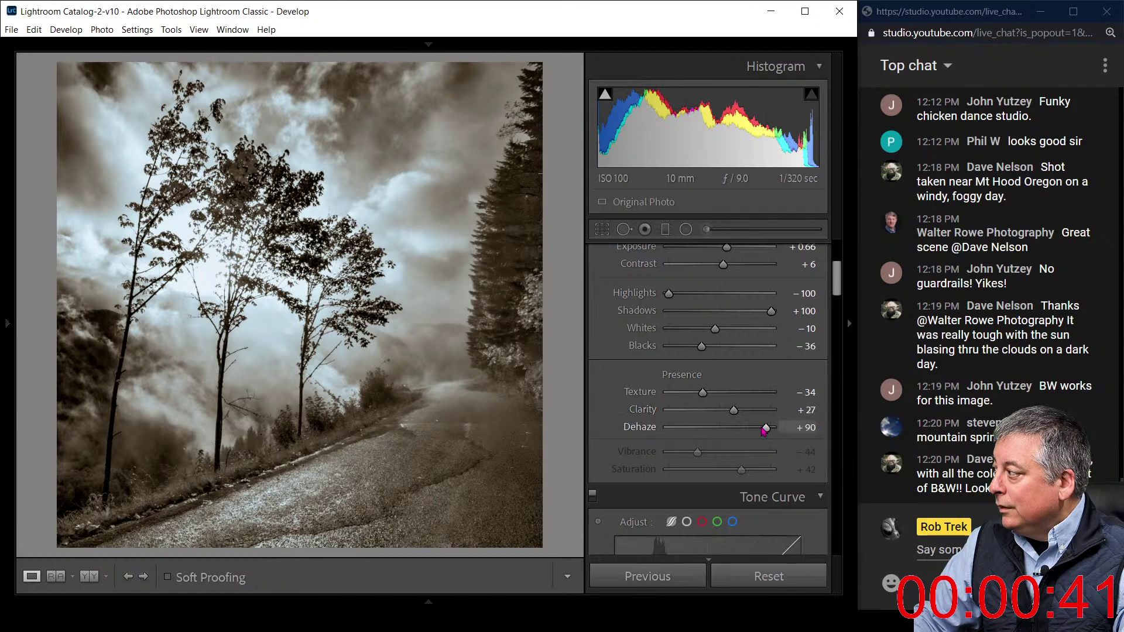
{"action": "mouse_move", "coordinate": [766, 428]}
{"action": "left_mouse_down"}
{"action": "mouse_move", "coordinate": [742, 415]}
{"action": "mouse_move", "coordinate": [769, 427]}
{"action": "left_mouse_up"}
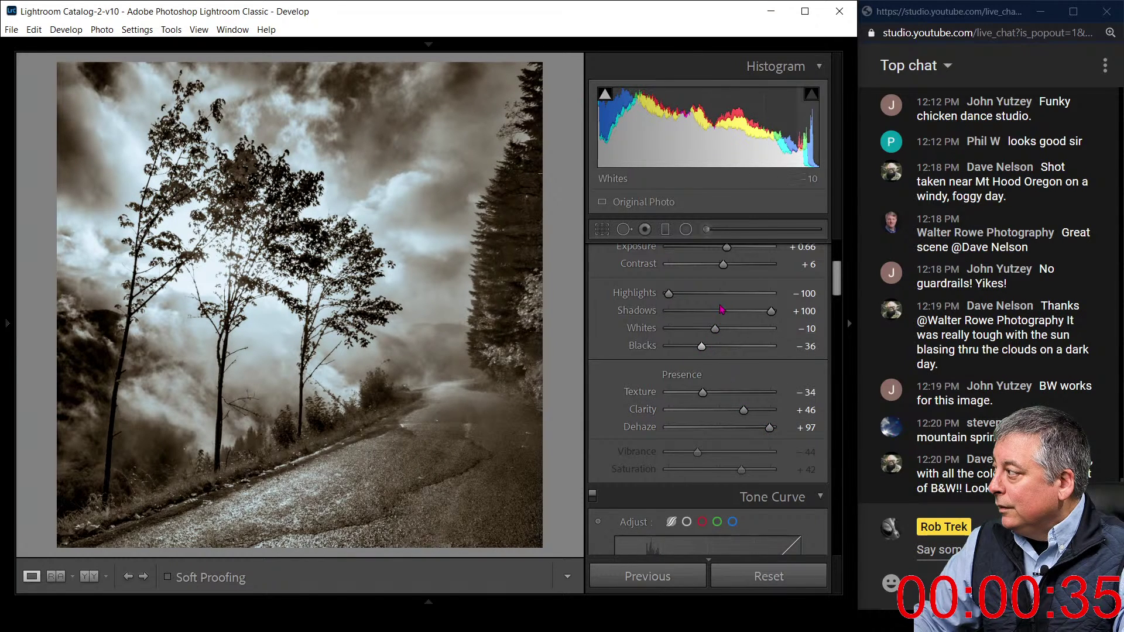
Set Exposure to +0.60 and Dehaze to +74
{"action": "scroll", "coordinate": [729, 381], "scroll_direction": "up", "scroll_amount": 3}
{"action": "left_click_drag", "start_coordinate": [727, 340], "coordinate": [730, 341]}
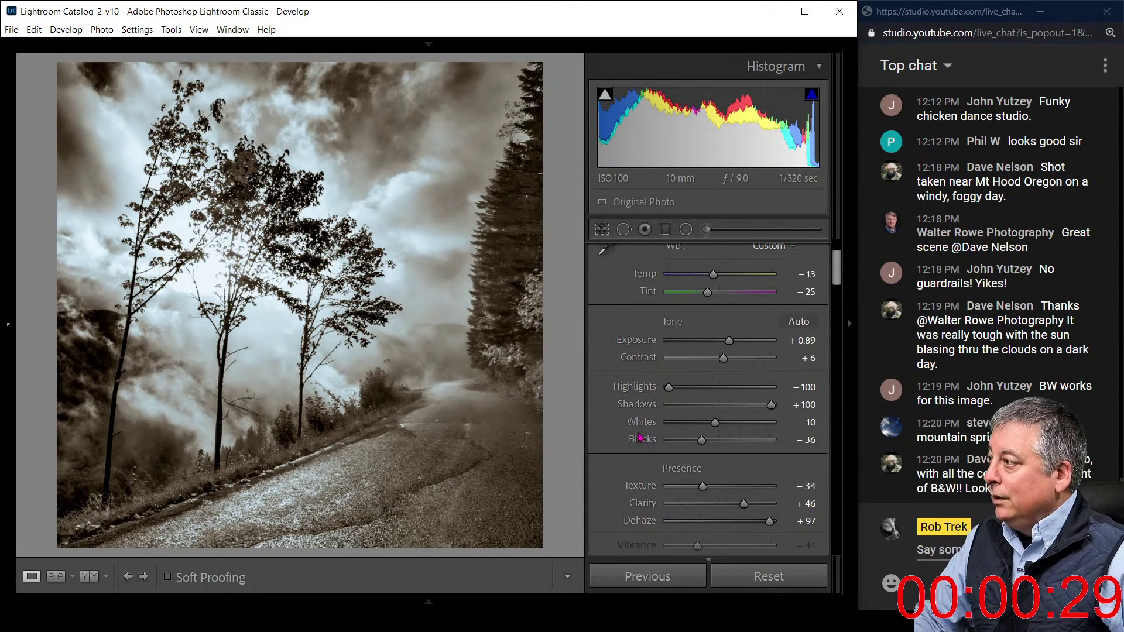
{"action": "left_click_drag", "start_coordinate": [727, 339], "coordinate": [727, 344]}
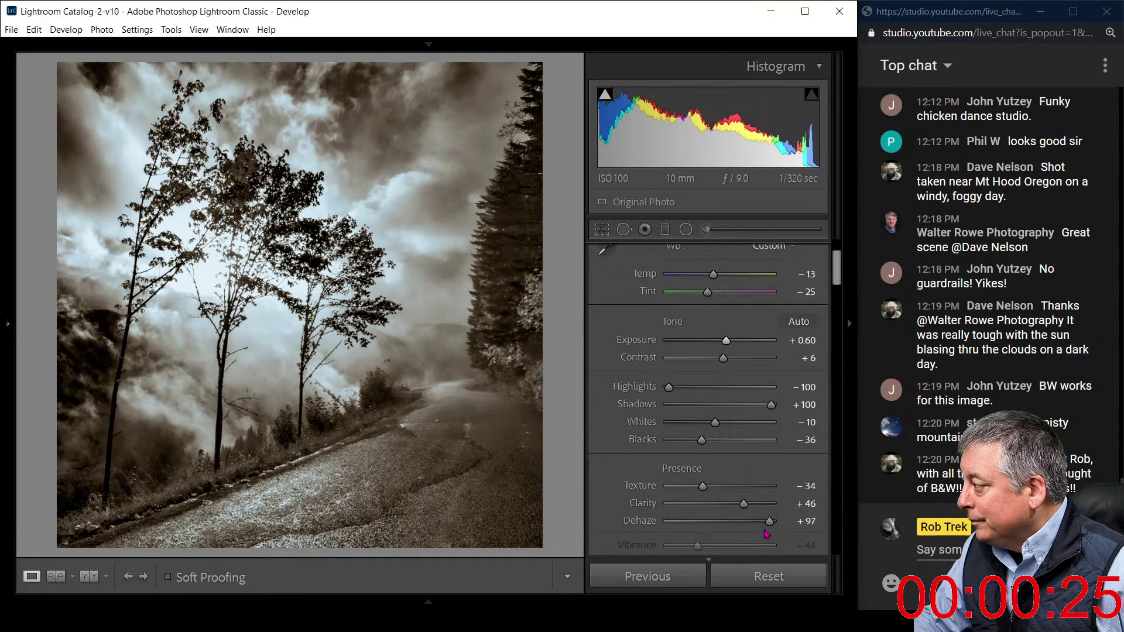
{"action": "mouse_move", "coordinate": [768, 529]}
{"action": "left_mouse_down"}
{"action": "mouse_move", "coordinate": [742, 527]}
{"action": "mouse_move", "coordinate": [755, 526]}
{"action": "left_mouse_up"}
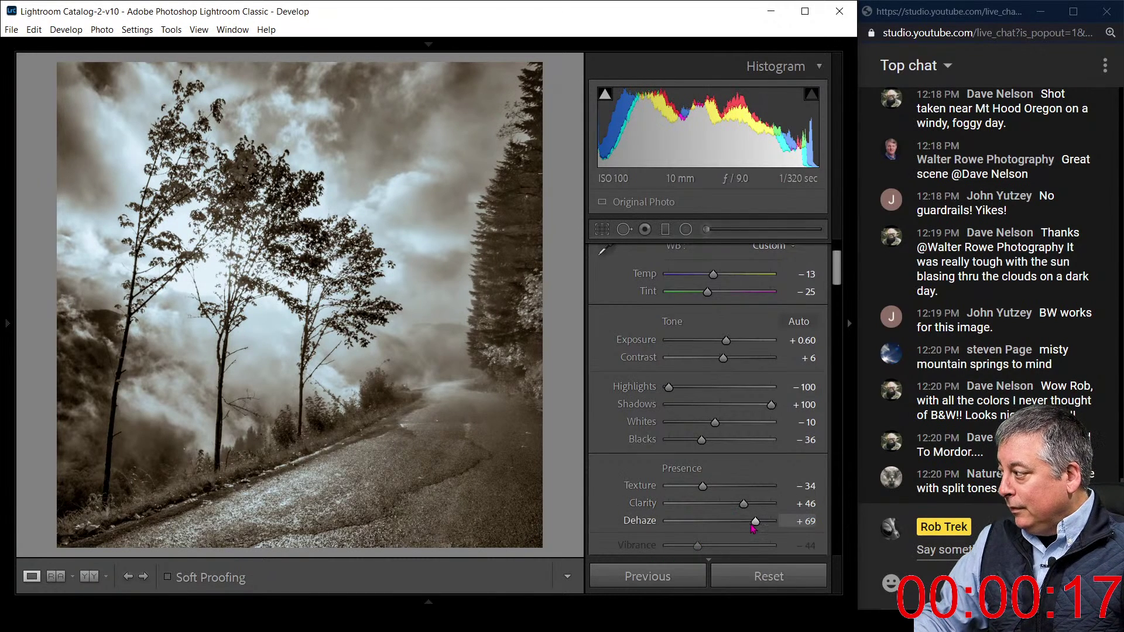
{"action": "left_click_drag", "start_coordinate": [755, 529], "coordinate": [757, 527]}
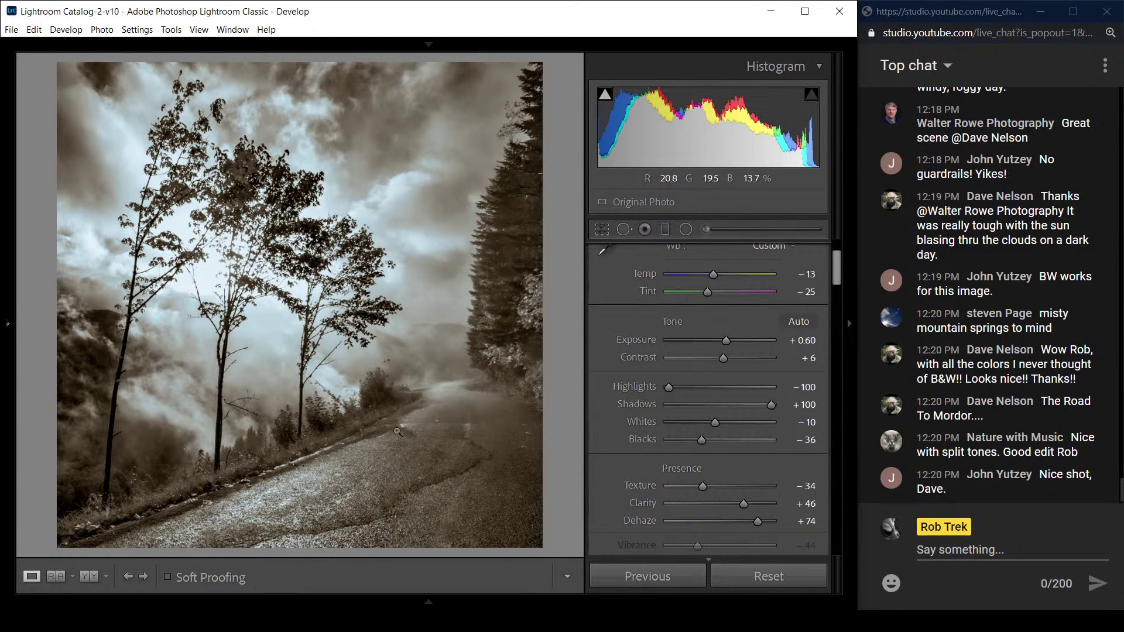
Create a virtual copy of the edited foggy road photo and reset the copy to its unedited state
{"action": "right_click", "coordinate": [364, 408]}
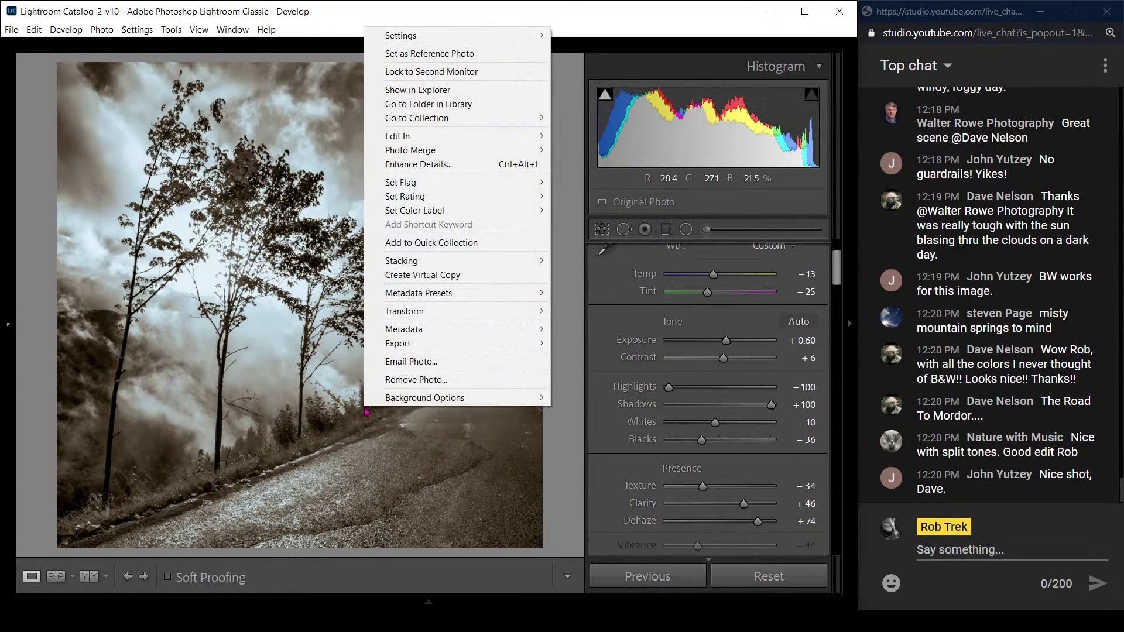
{"action": "left_click", "coordinate": [422, 280]}
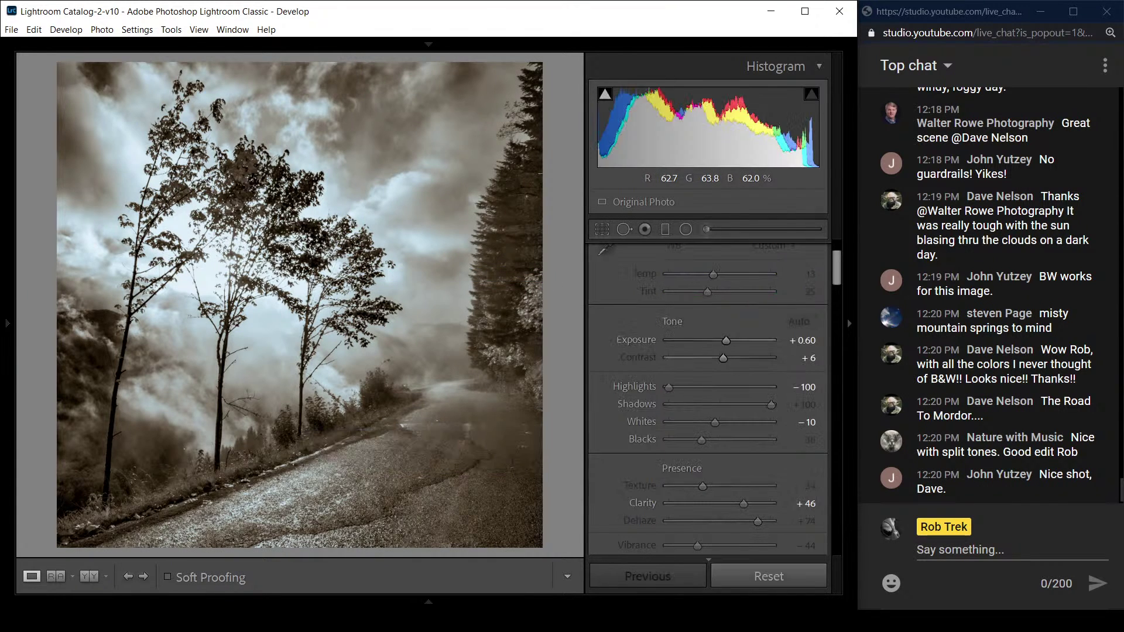
{"action": "left_click", "coordinate": [758, 587]}
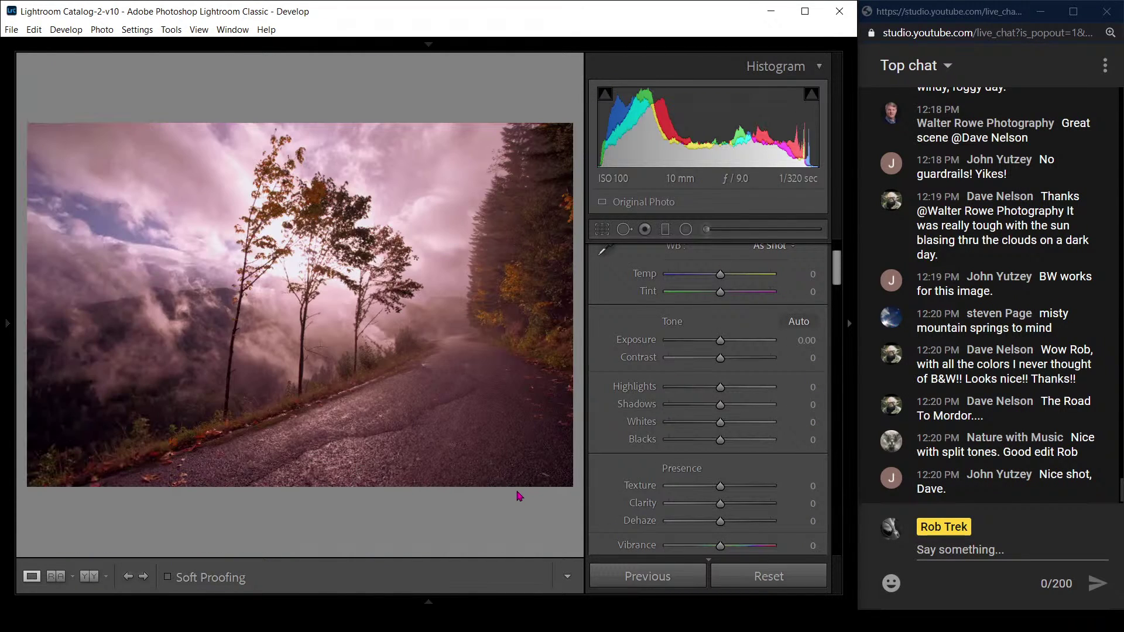
Compare the unedited copy side by side with the split-toned edit in an enlarged Compare view
{"action": "key", "text": "c"}
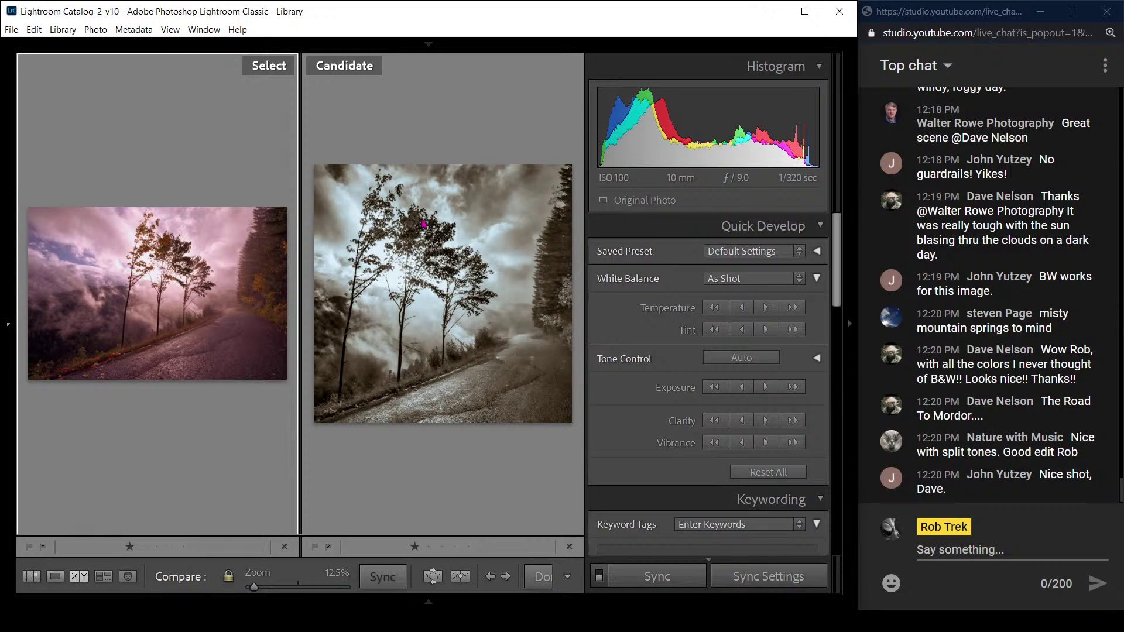
{"action": "key", "text": "F7"}
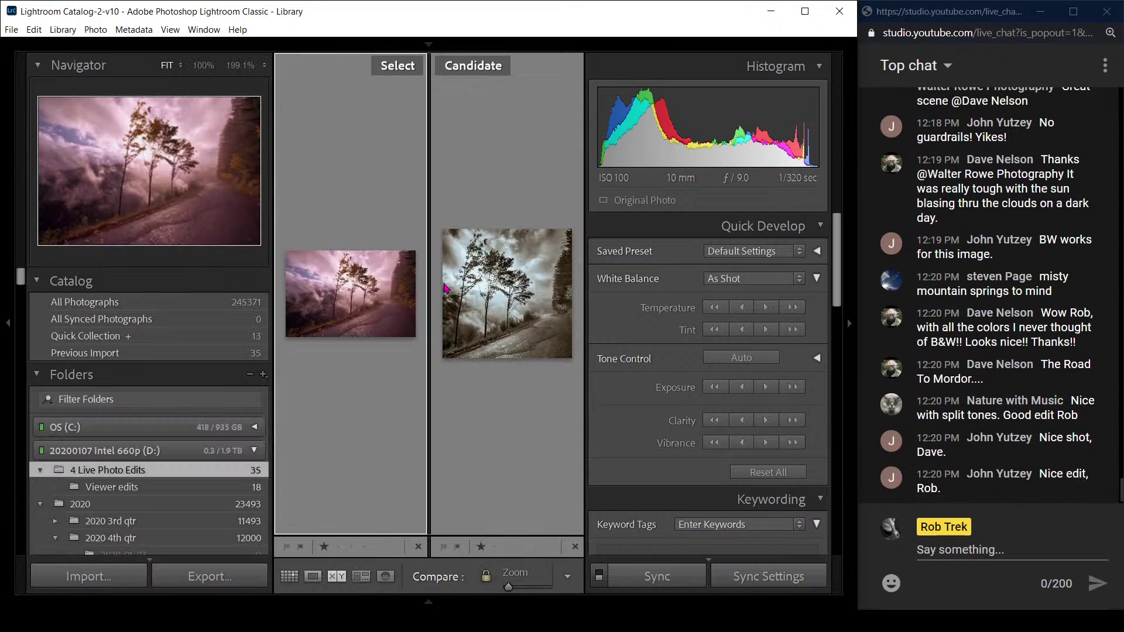
{"action": "key", "text": "Tab"}
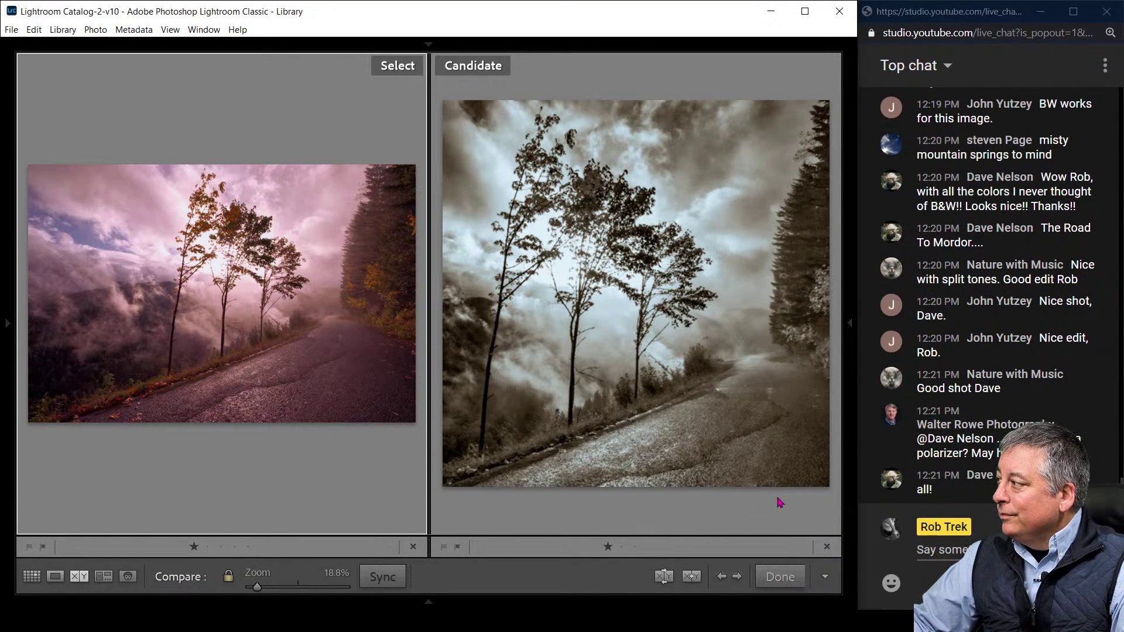
{"action": "mouse_move", "coordinate": [848, 357]}
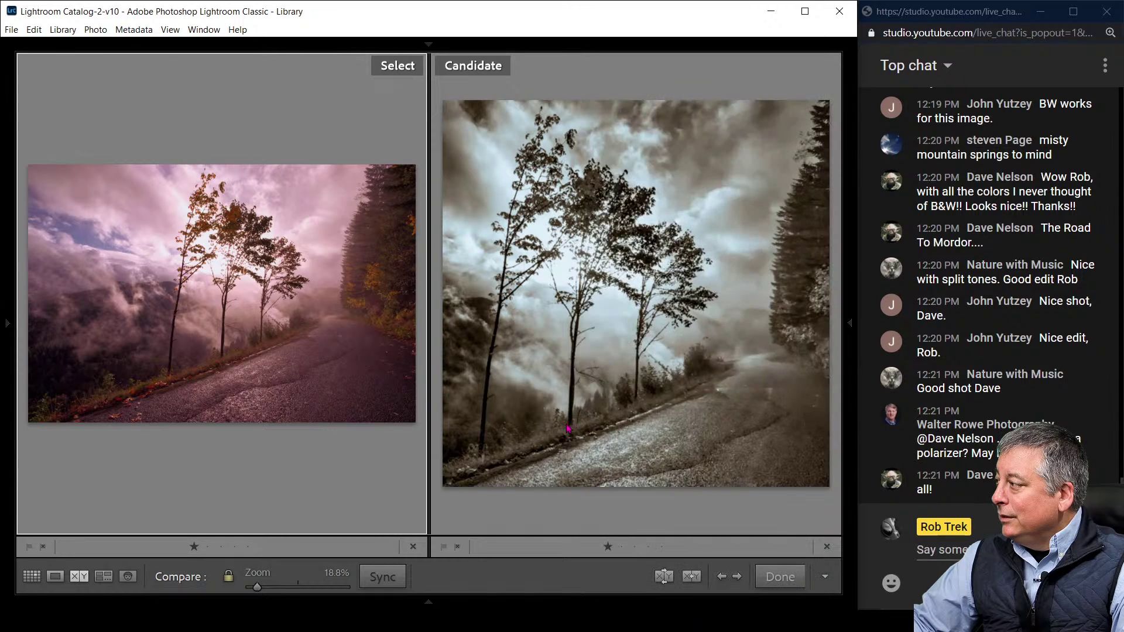
{"action": "left_click", "coordinate": [677, 305]}
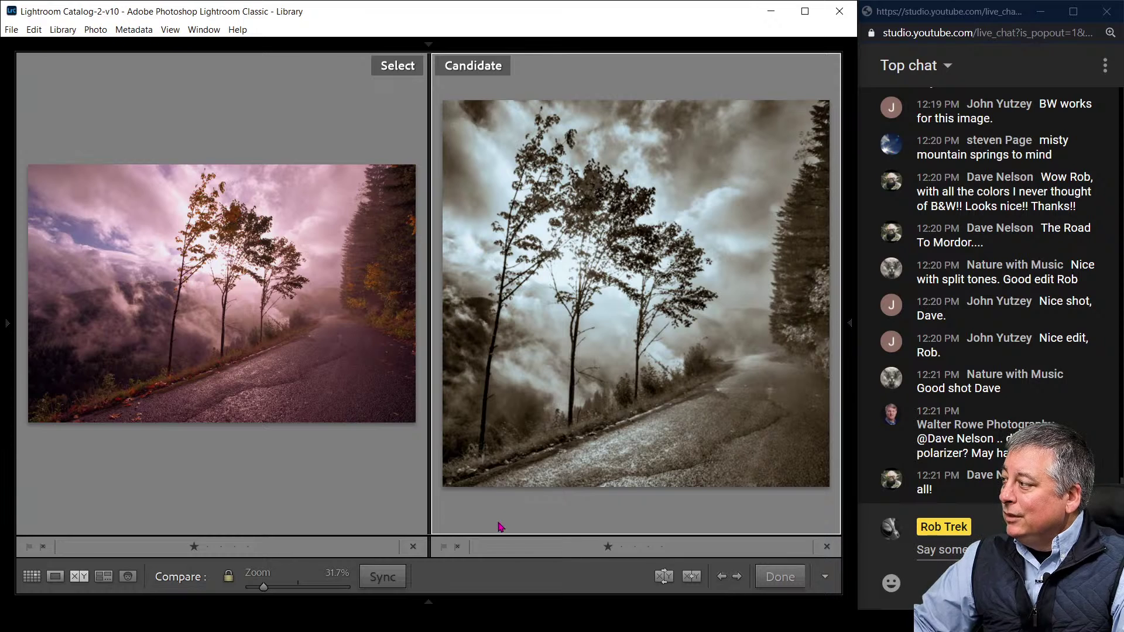
Open the dark Nikon night street photo with the boat in the Develop module
{"action": "key", "text": "g"}
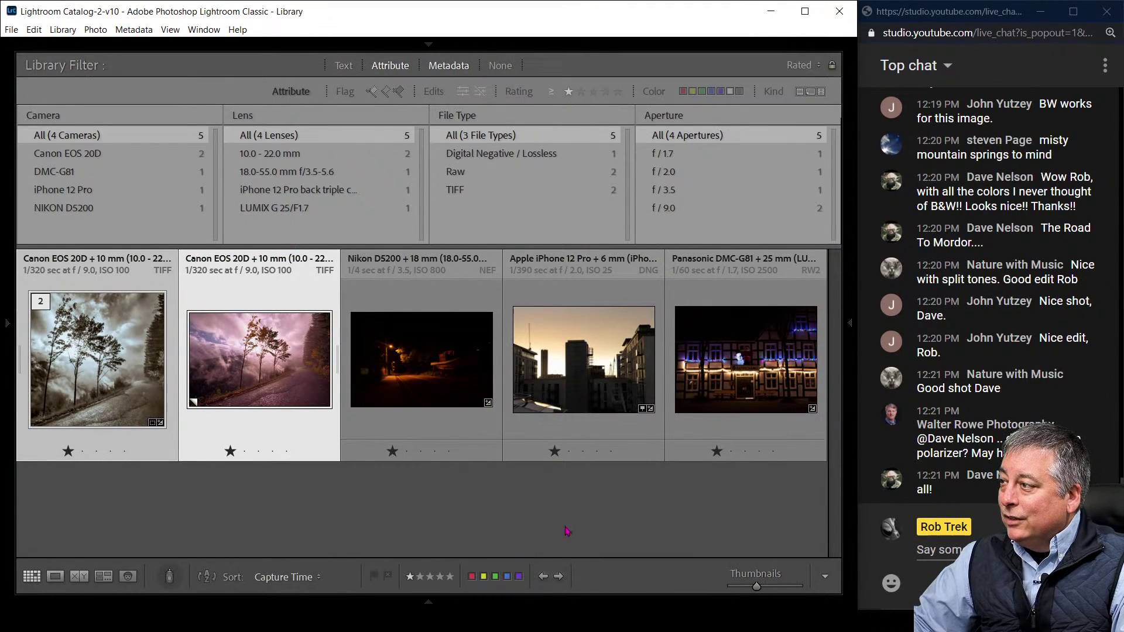
{"action": "left_click", "coordinate": [421, 412]}
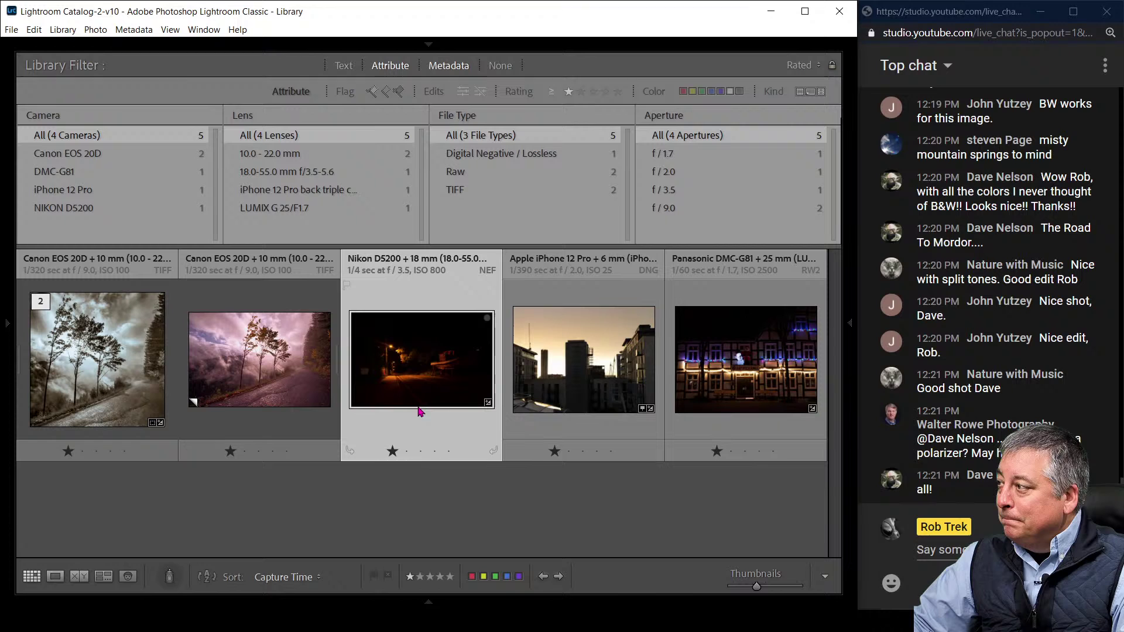
{"action": "double_click", "coordinate": [419, 367]}
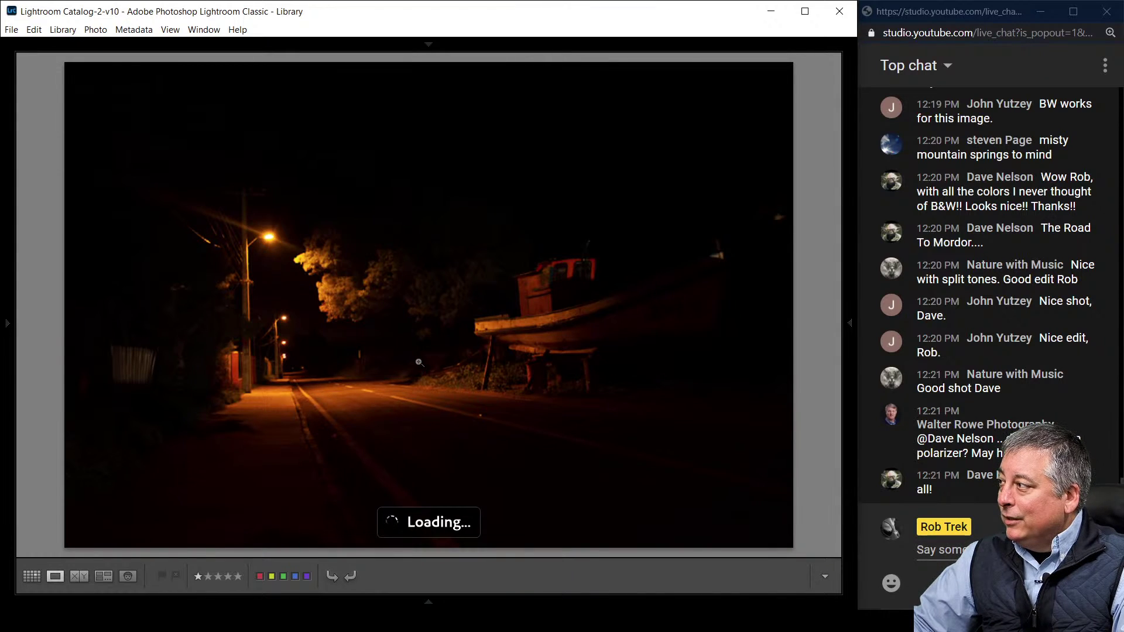
{"action": "left_click", "coordinate": [850, 321]}
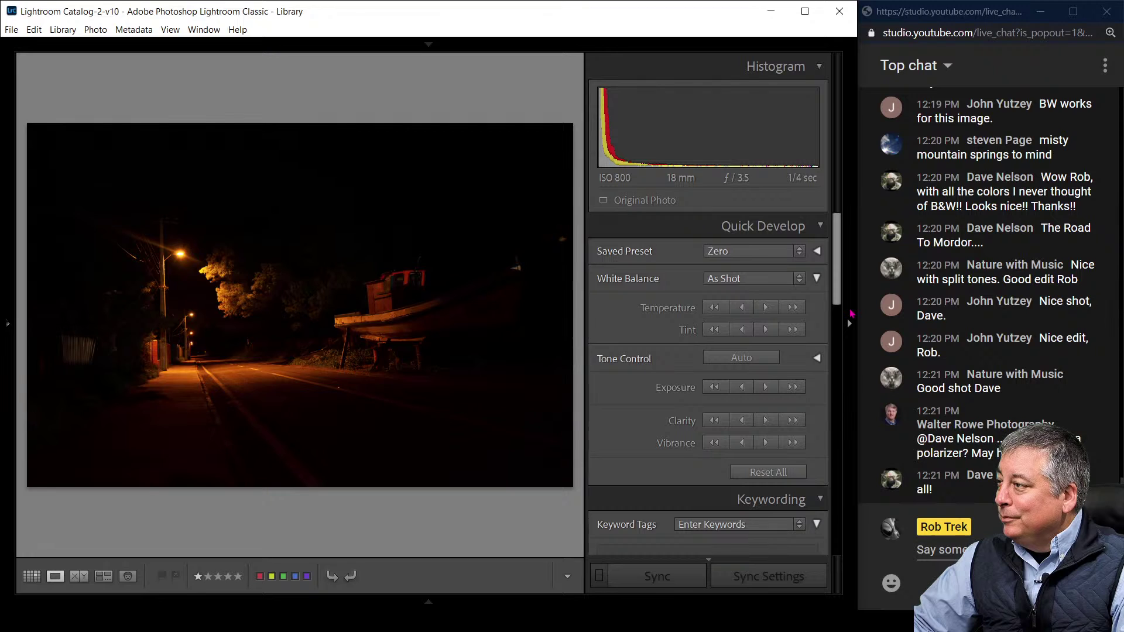
{"action": "key", "text": "d"}
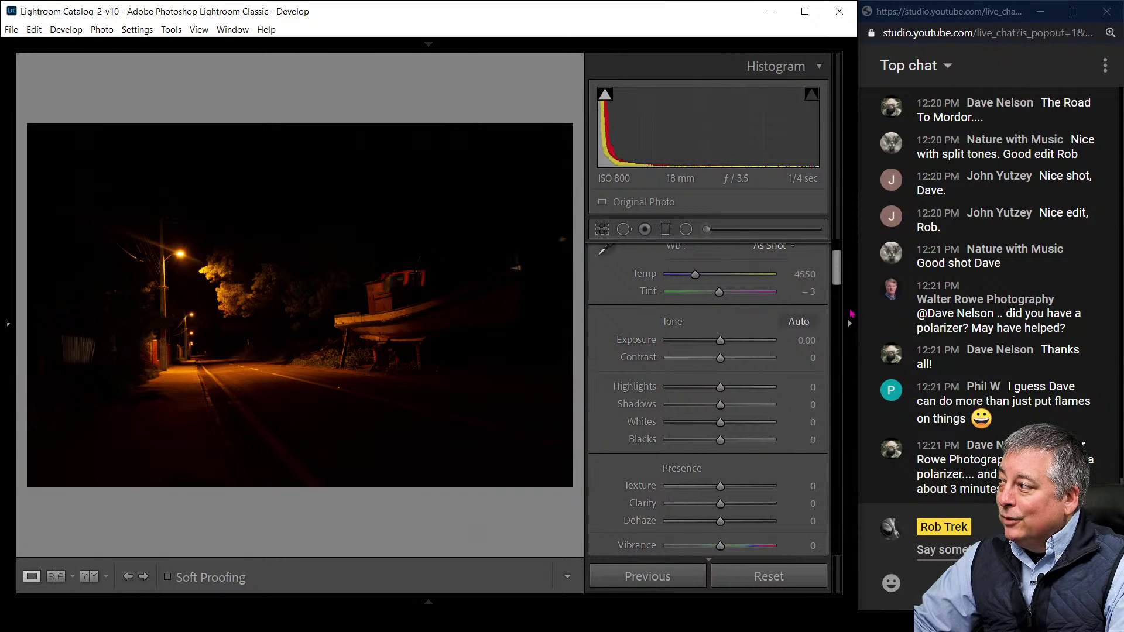
Set the white balance by sampling a neutral on the boat, and raise Exposure to +4.83
{"action": "left_click", "coordinate": [390, 323]}
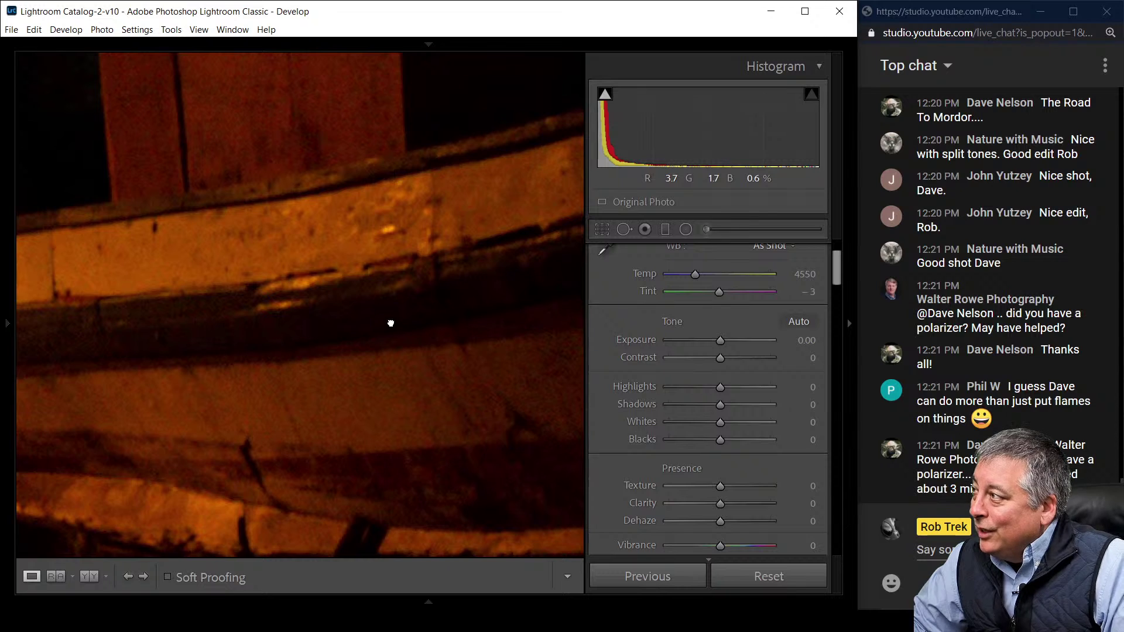
{"action": "left_click", "coordinate": [391, 323]}
{"action": "scroll", "coordinate": [747, 354], "scroll_direction": "up", "scroll_amount": 2}
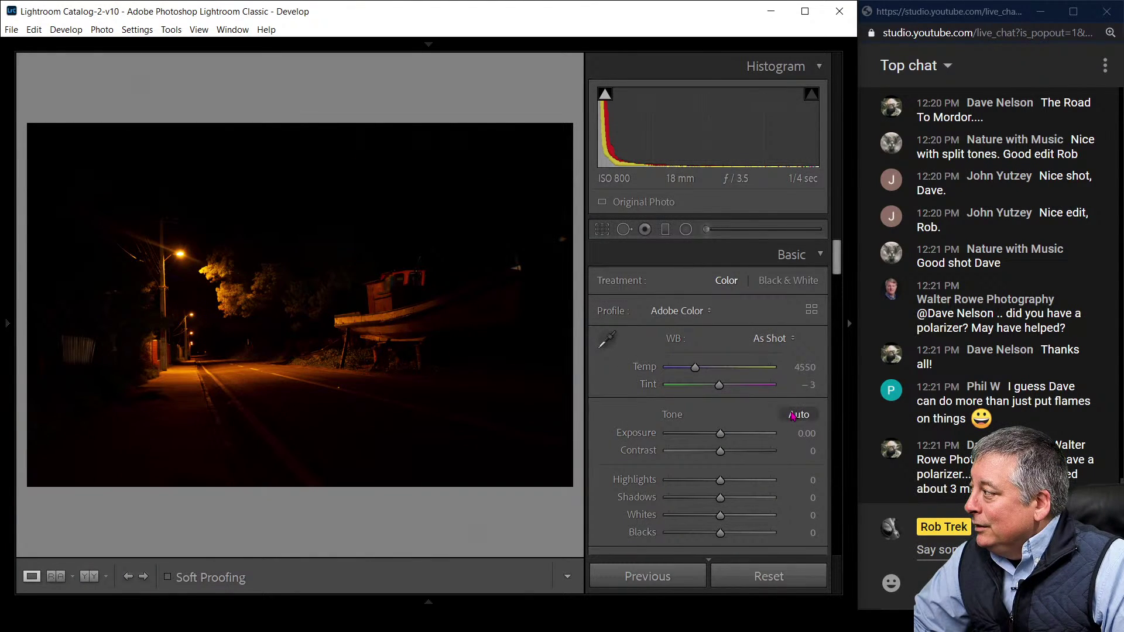
{"action": "key", "text": "w"}
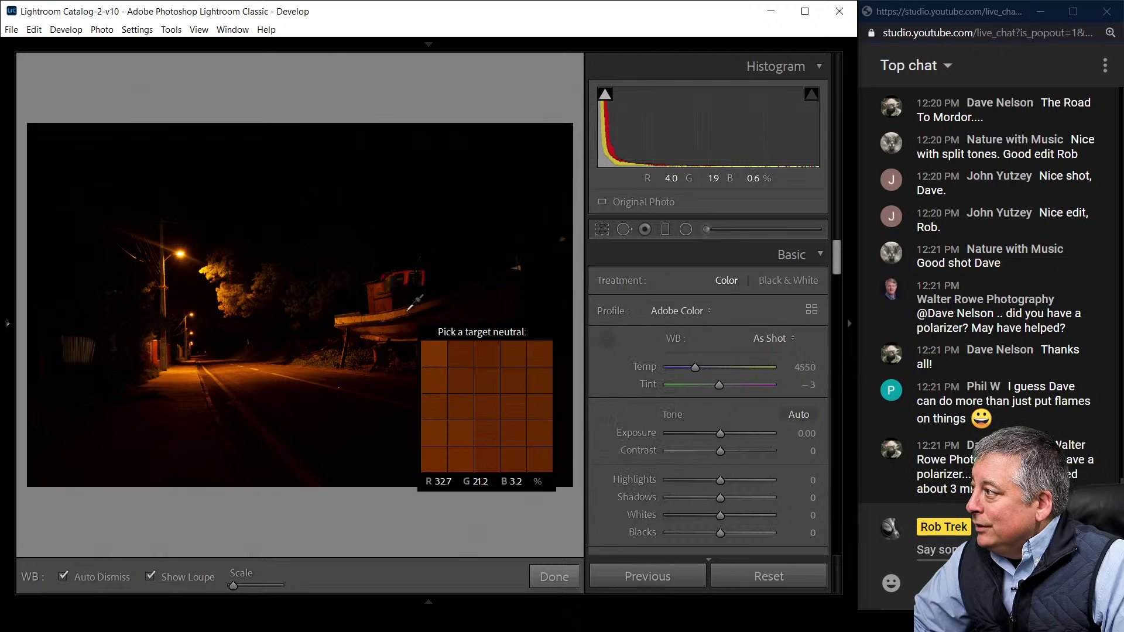
{"action": "left_click", "coordinate": [411, 336]}
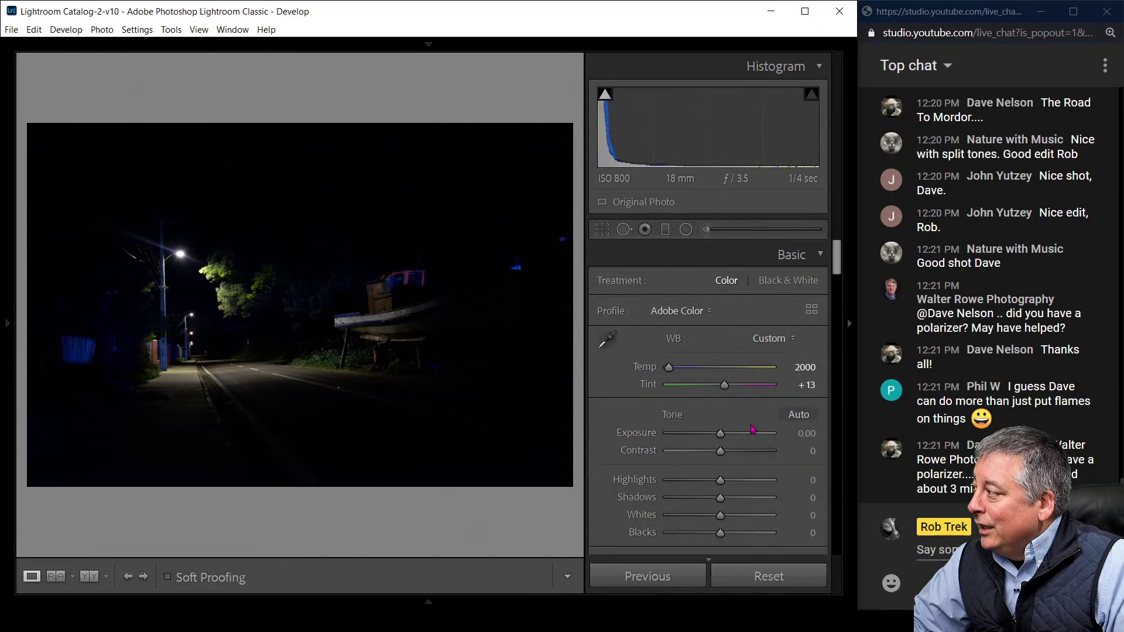
{"action": "left_click_drag", "start_coordinate": [720, 434], "coordinate": [772, 438]}
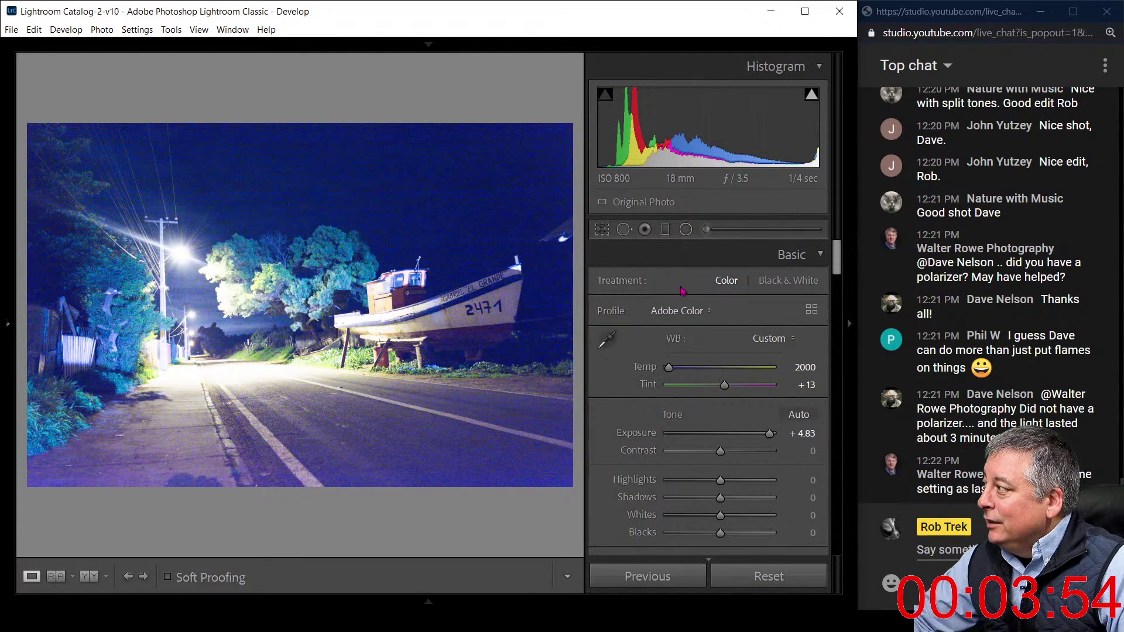
Straighten the night street photo with a crop angle of 0.90 and set the crop aspect ratio to 4 x 5 / 8 x 10
{"action": "left_click", "coordinate": [602, 230]}
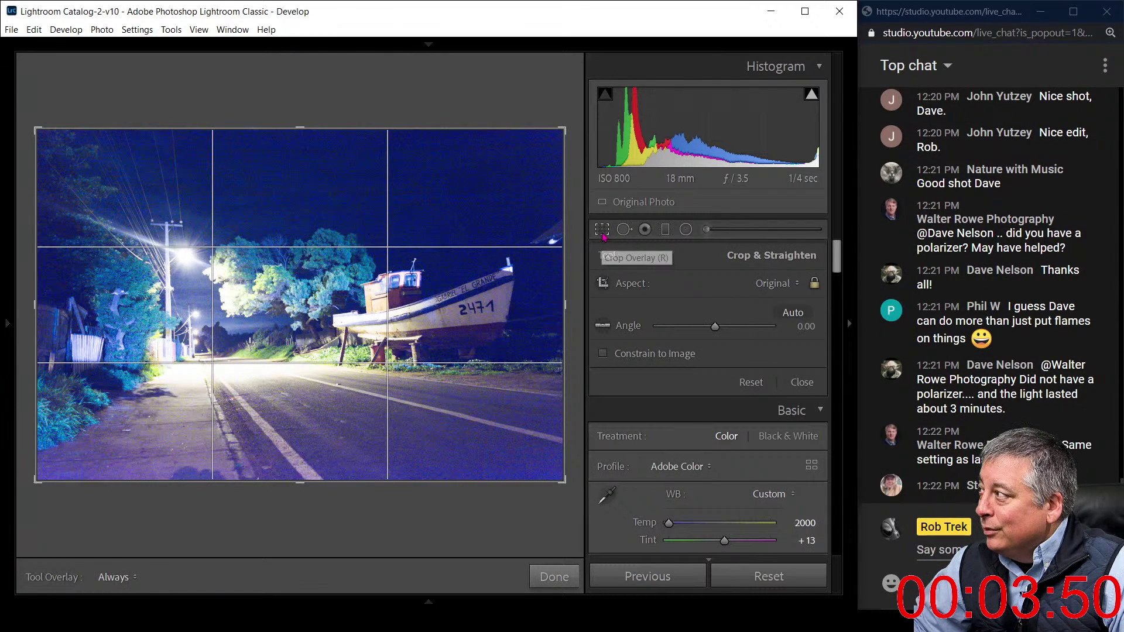
{"action": "left_click", "coordinate": [603, 230]}
{"action": "left_click", "coordinate": [603, 230]}
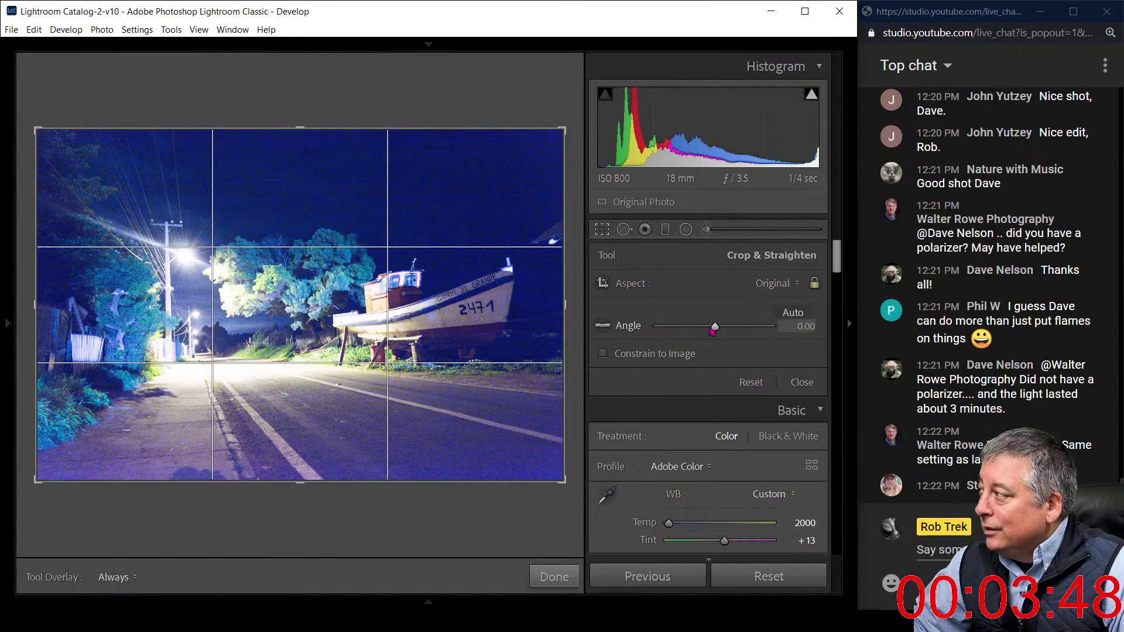
{"action": "left_click_drag", "start_coordinate": [714, 326], "coordinate": [715, 328]}
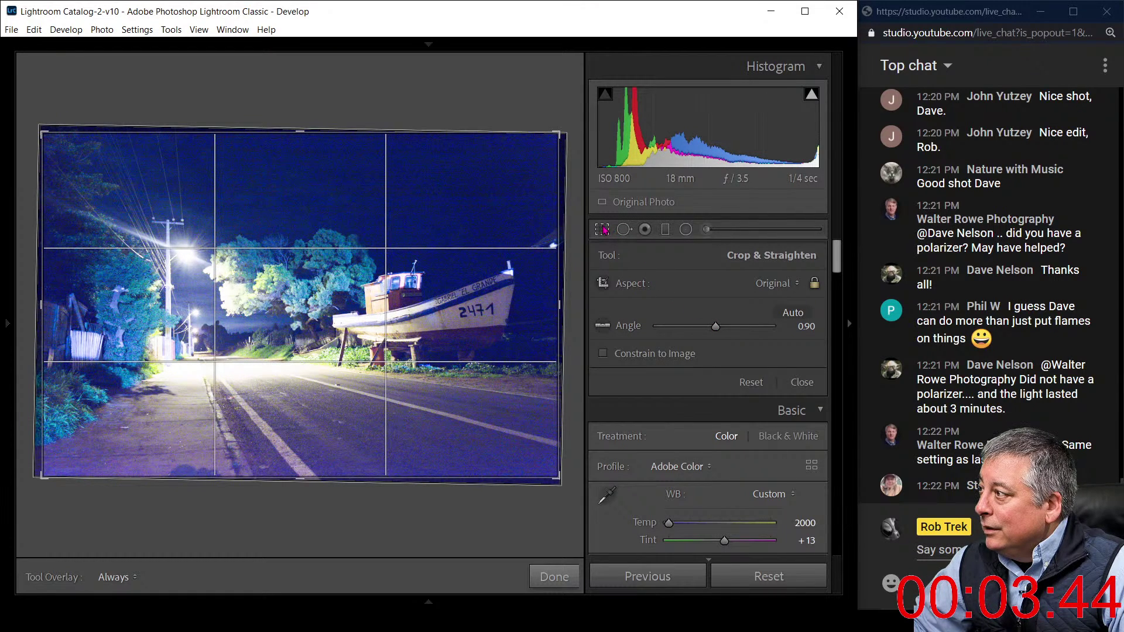
{"action": "left_click", "coordinate": [772, 285]}
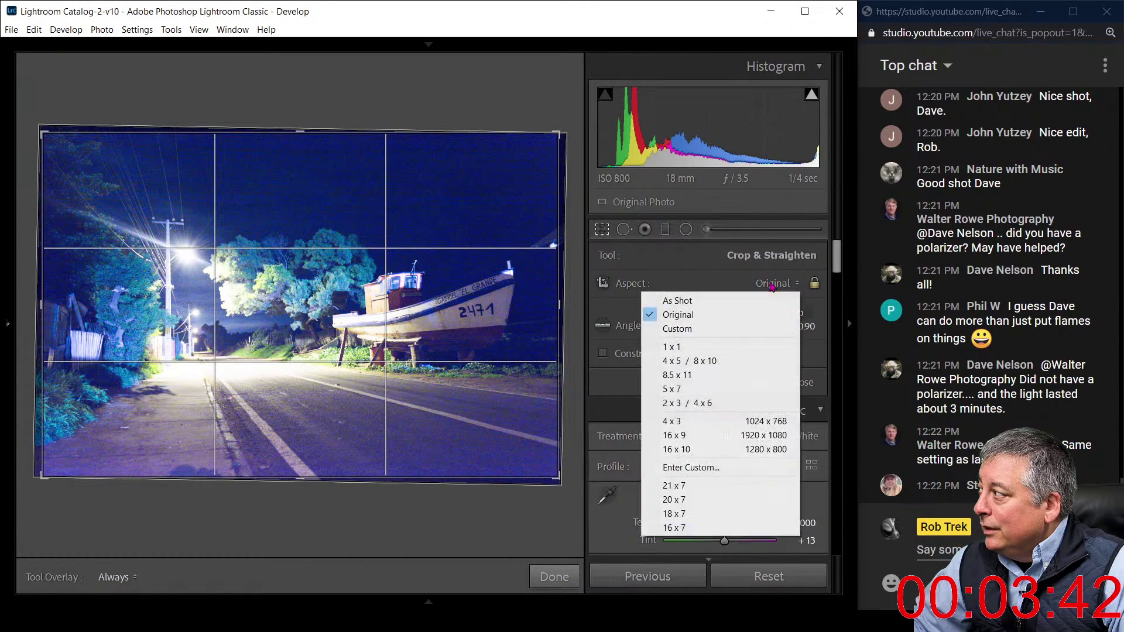
{"action": "left_click", "coordinate": [753, 367]}
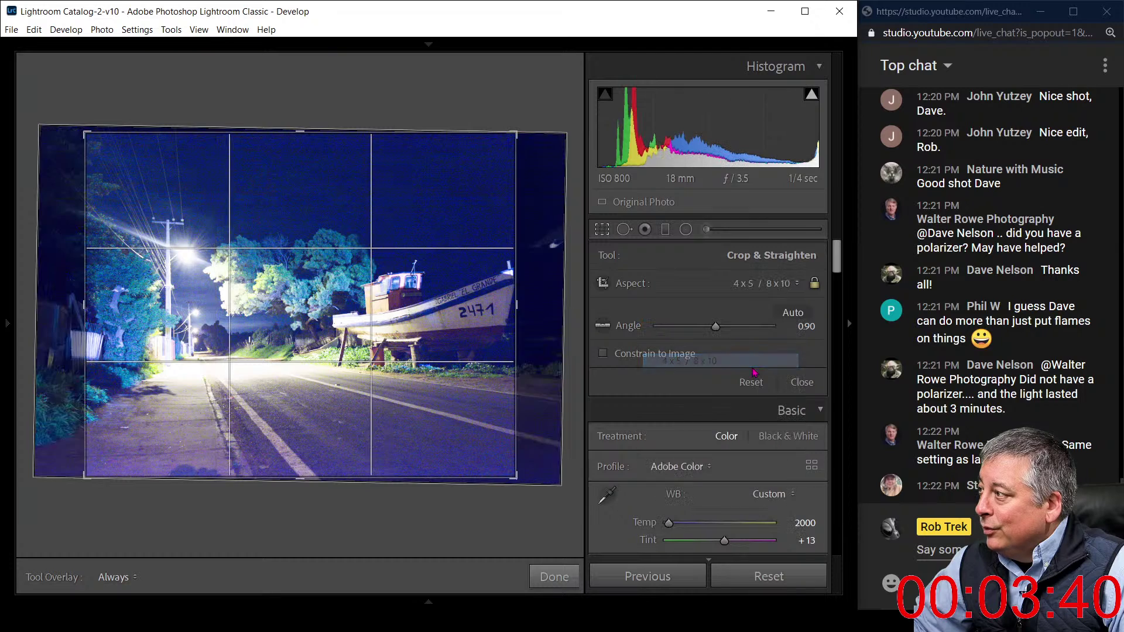
Tighten the crop around the boat, leaving out the street lamps but keeping the tree and lit road, and apply it
{"action": "left_click_drag", "start_coordinate": [411, 344], "coordinate": [315, 336]}
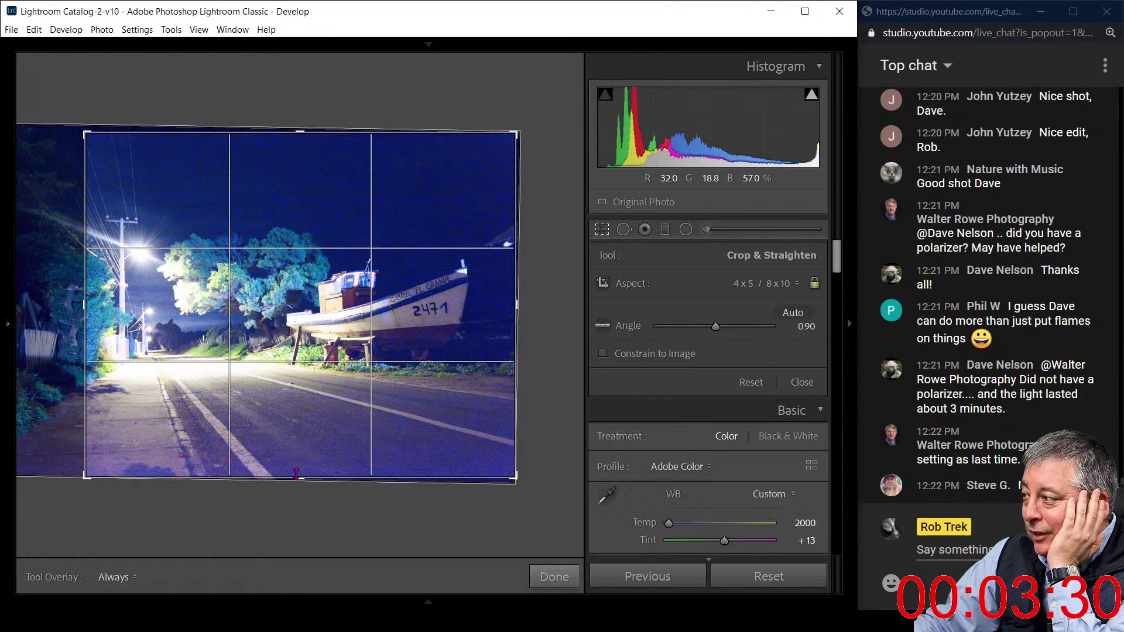
{"action": "left_click_drag", "start_coordinate": [302, 469], "coordinate": [290, 435]}
{"action": "left_click_drag", "start_coordinate": [281, 381], "coordinate": [263, 364]}
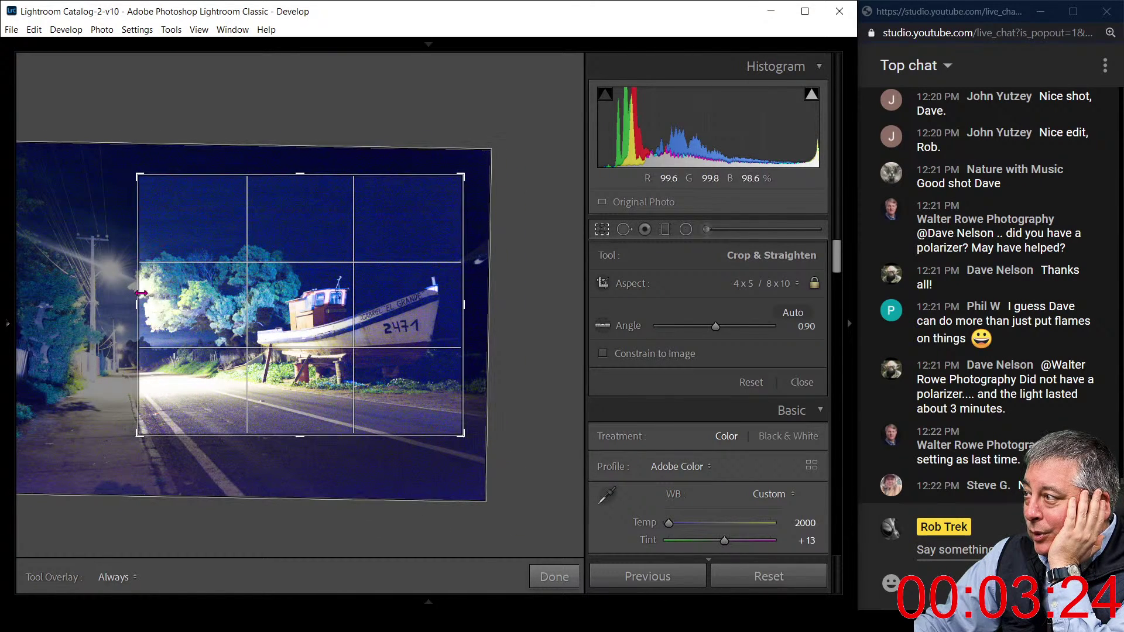
{"action": "left_click_drag", "start_coordinate": [141, 293], "coordinate": [142, 319]}
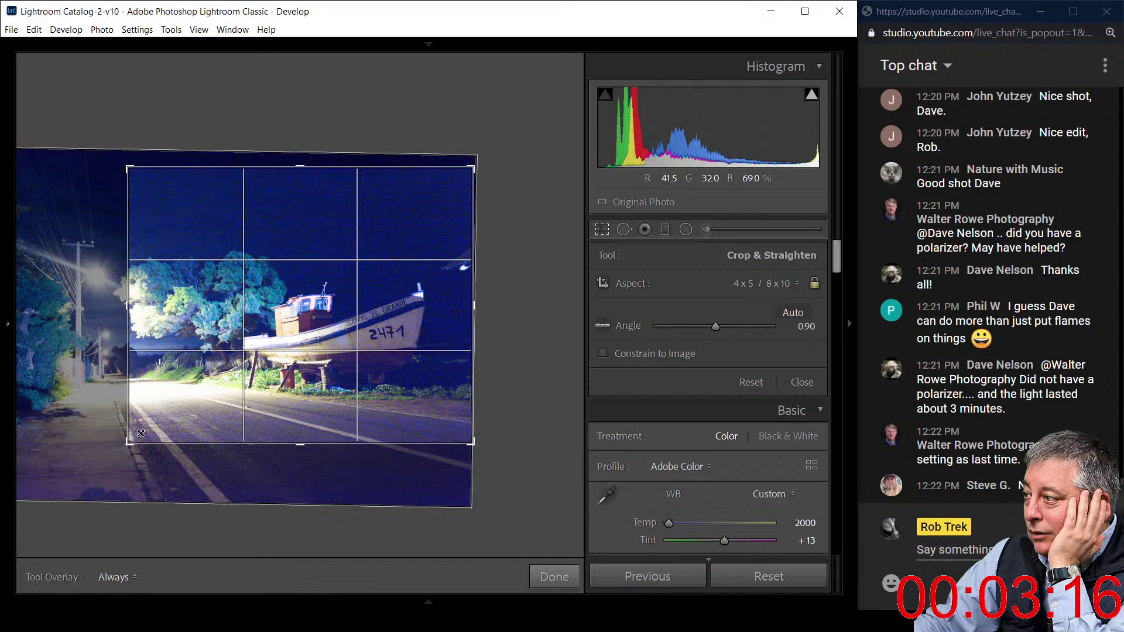
{"action": "left_click_drag", "start_coordinate": [128, 443], "coordinate": [139, 439]}
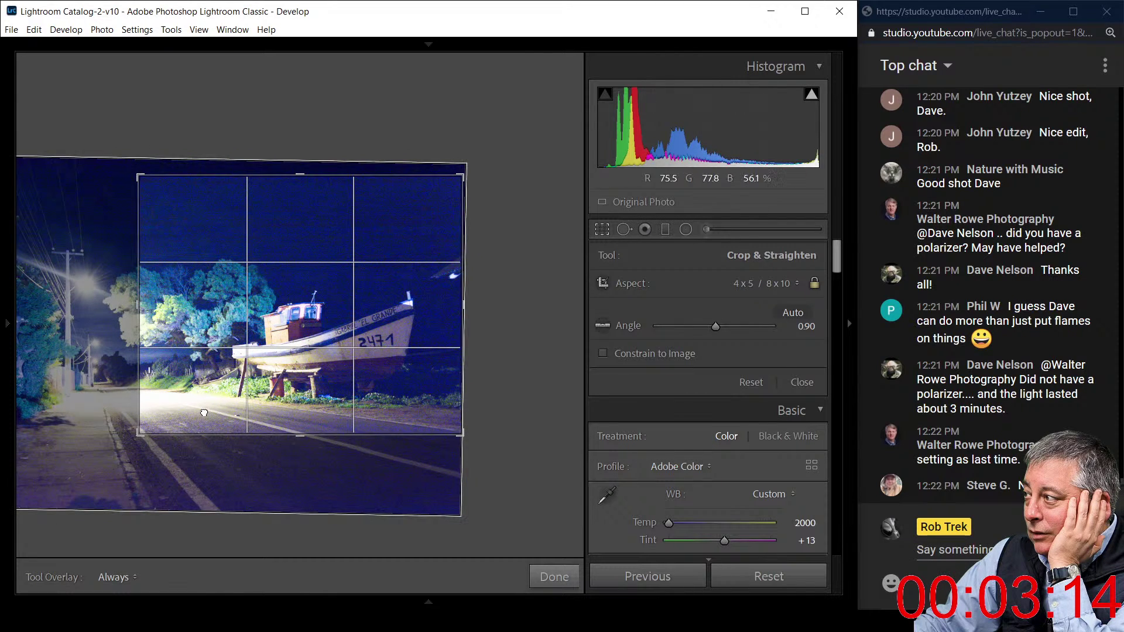
{"action": "left_click_drag", "start_coordinate": [202, 411], "coordinate": [203, 364]}
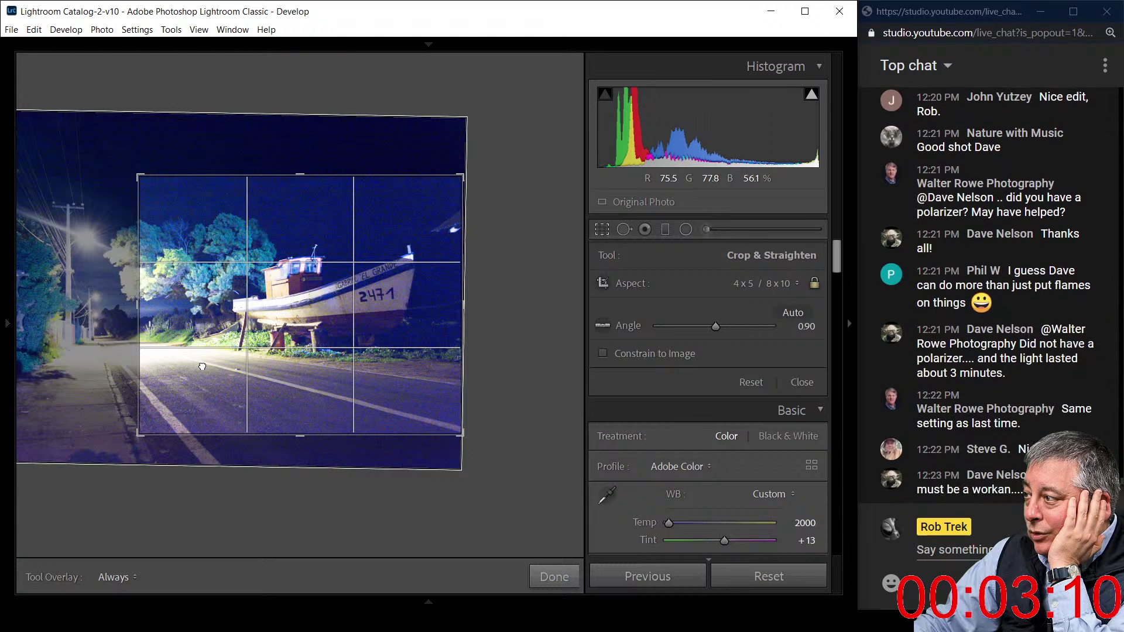
{"action": "left_click", "coordinate": [609, 237]}
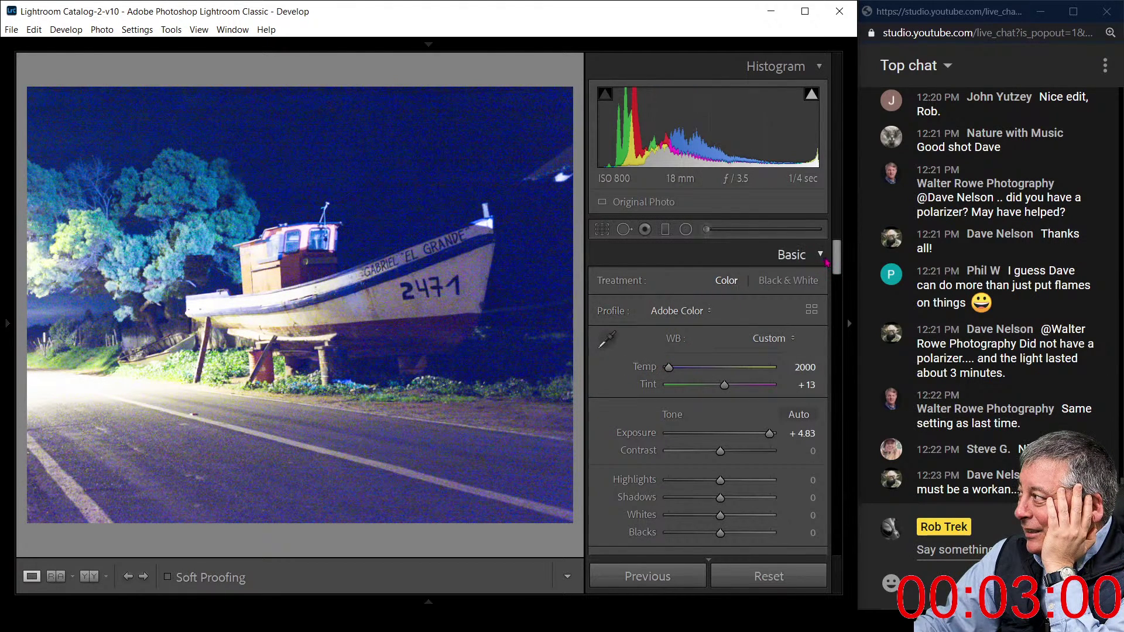
Set color noise reduction to 18 and convert the boat photo to black and white
{"action": "left_click_drag", "start_coordinate": [835, 259], "coordinate": [820, 434]}
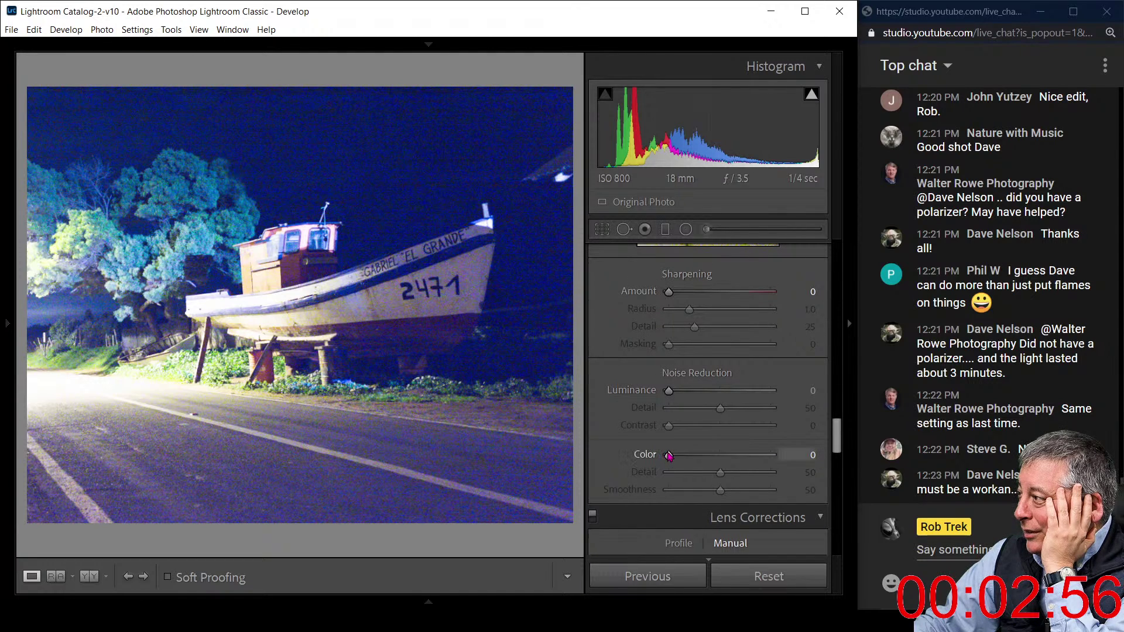
{"action": "left_click_drag", "start_coordinate": [668, 455], "coordinate": [686, 456]}
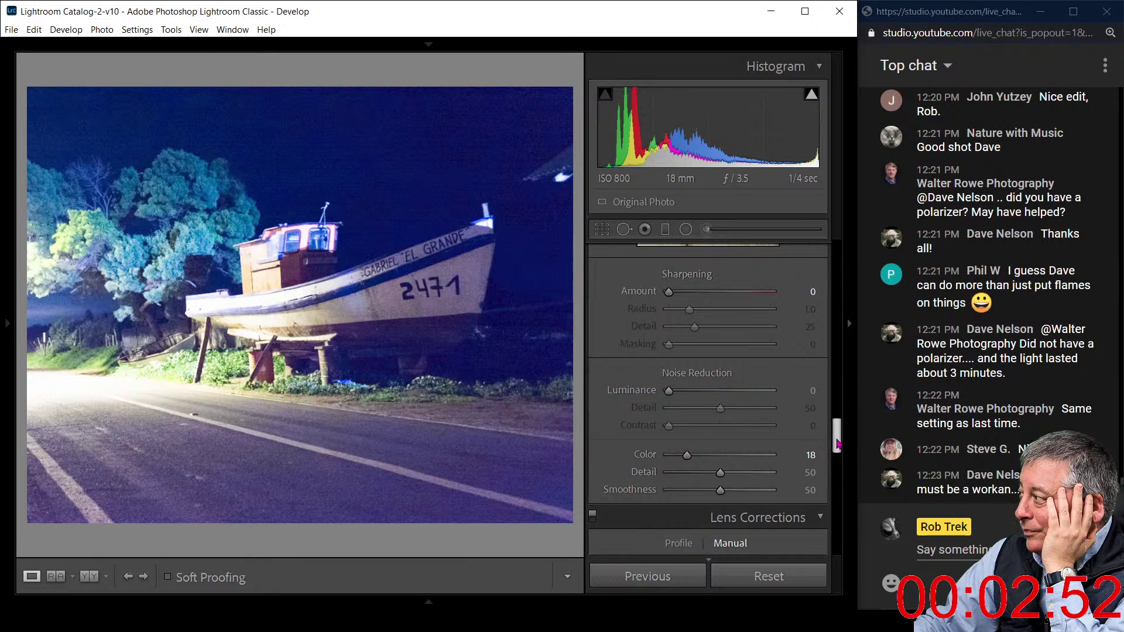
{"action": "left_click_drag", "start_coordinate": [837, 443], "coordinate": [837, 294]}
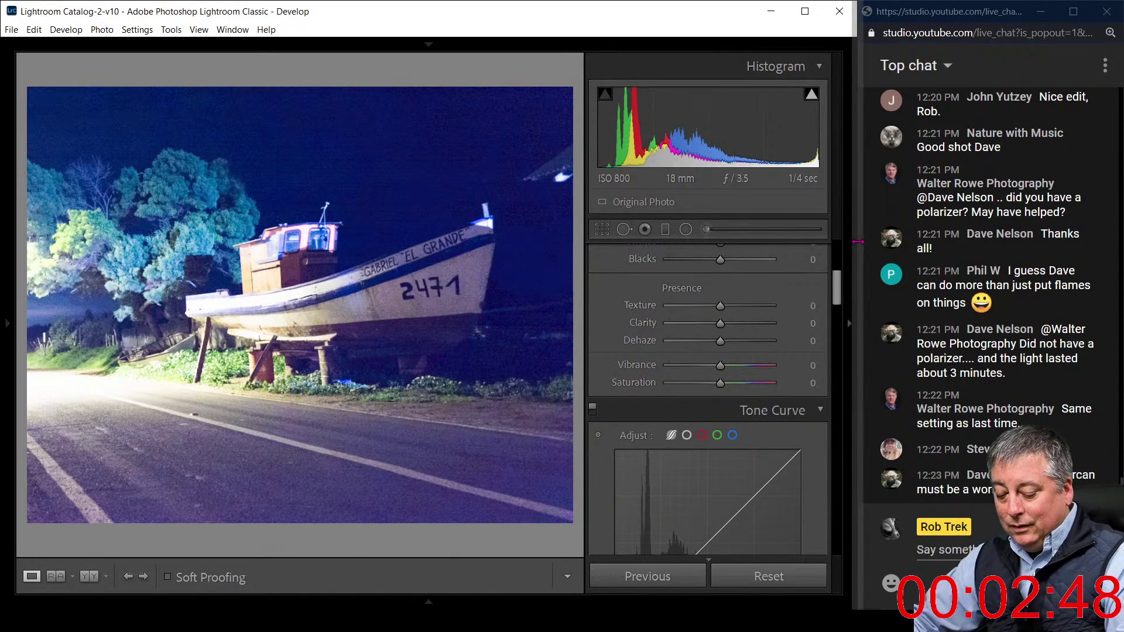
{"action": "key", "text": "v"}
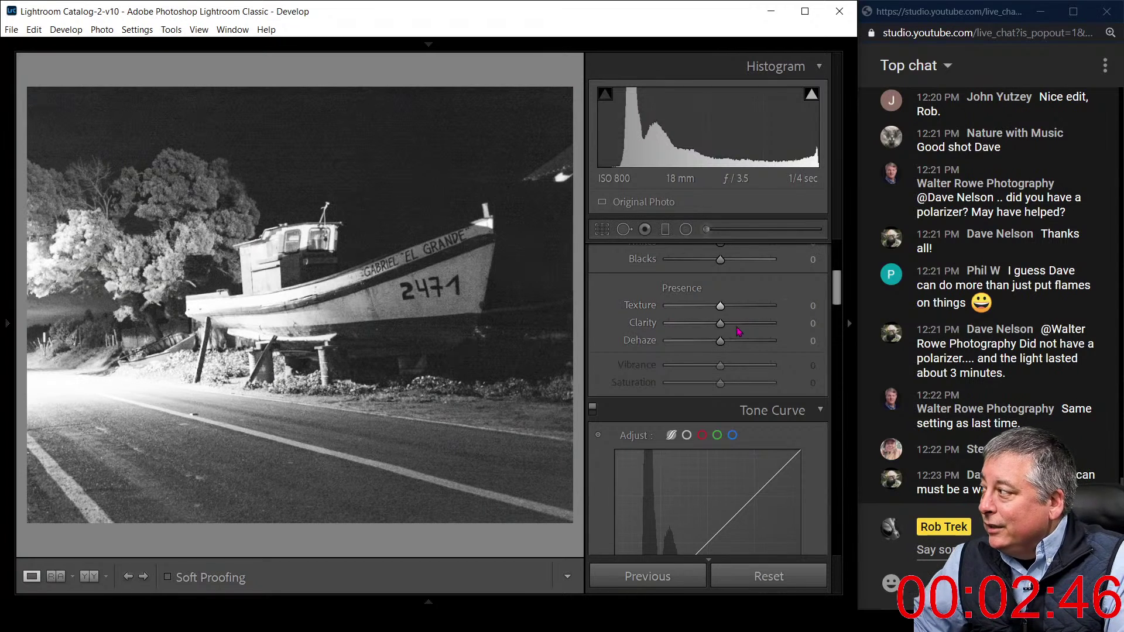
Set Dehaze to +100, Highlights to -55, Shadows to +44 and Blacks to -67, and inspect the hull up close
{"action": "scroll", "coordinate": [739, 332], "scroll_direction": "up", "scroll_amount": 2}
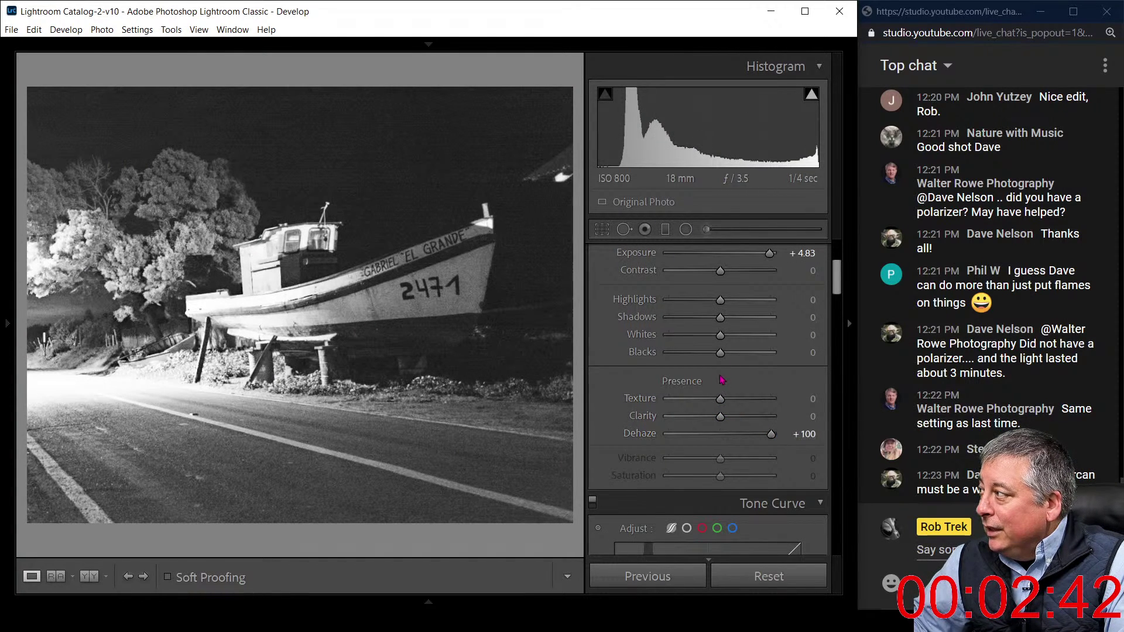
{"action": "left_click_drag", "start_coordinate": [720, 300], "coordinate": [693, 302]}
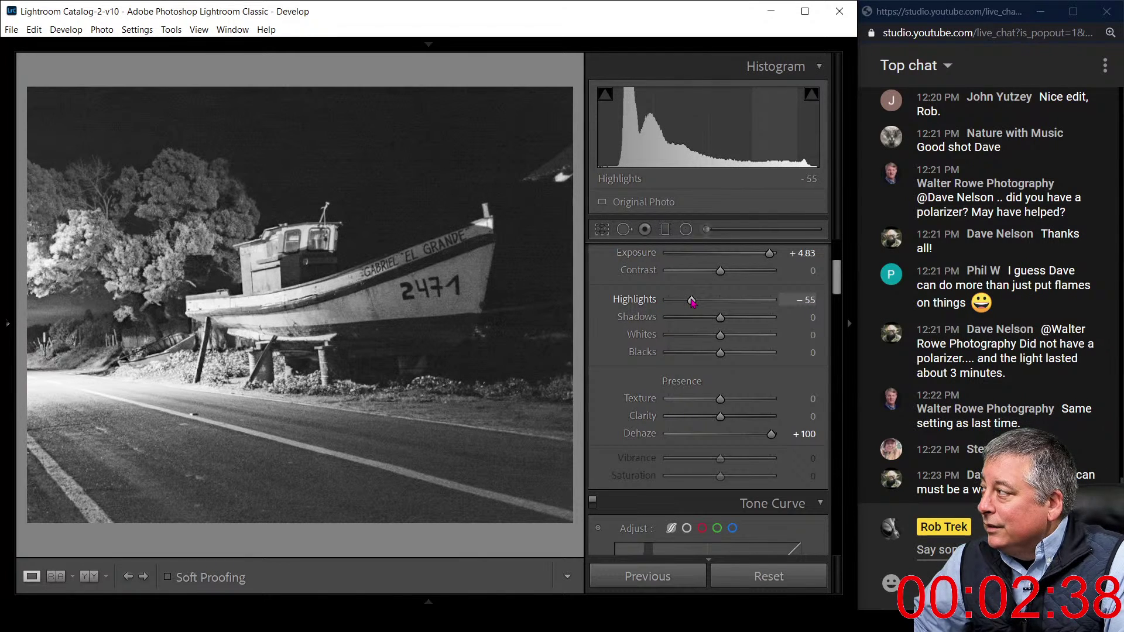
{"action": "scroll", "coordinate": [760, 388], "scroll_direction": "up", "scroll_amount": 2}
{"action": "scroll", "coordinate": [765, 410], "scroll_direction": "down", "scroll_amount": 6}
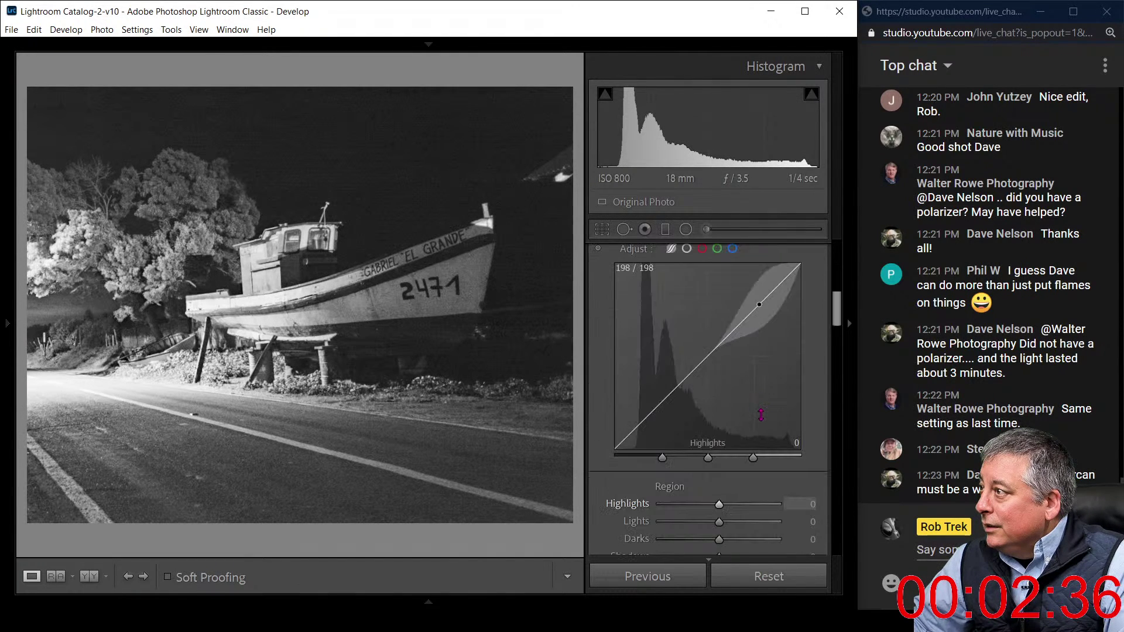
{"action": "scroll", "coordinate": [762, 416], "scroll_direction": "up", "scroll_amount": 6}
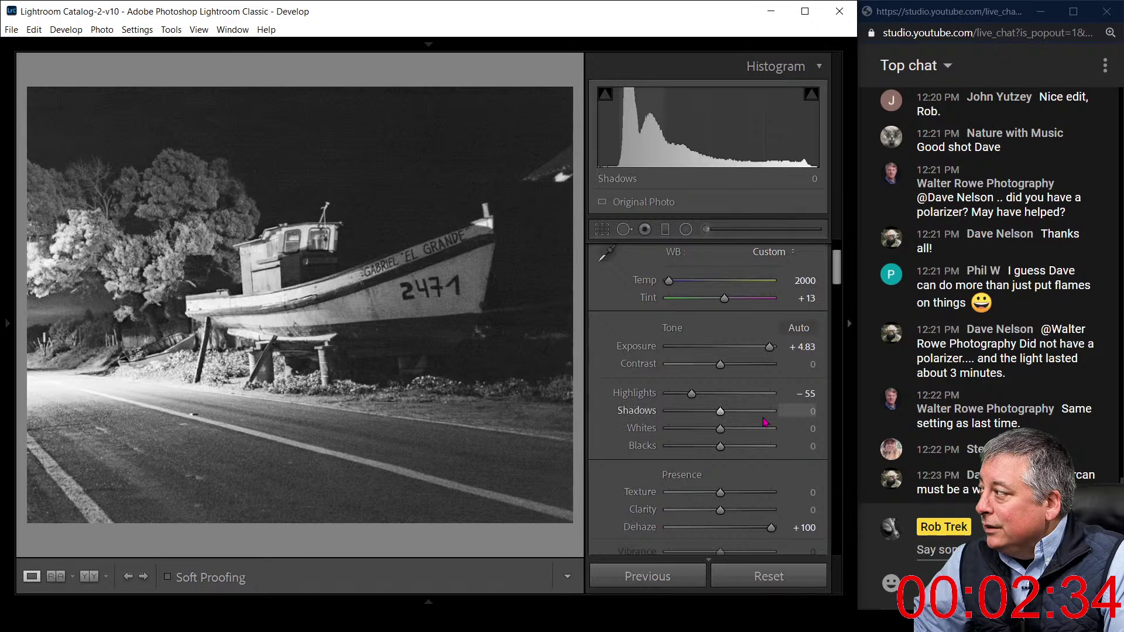
{"action": "left_click_drag", "start_coordinate": [721, 451], "coordinate": [690, 448]}
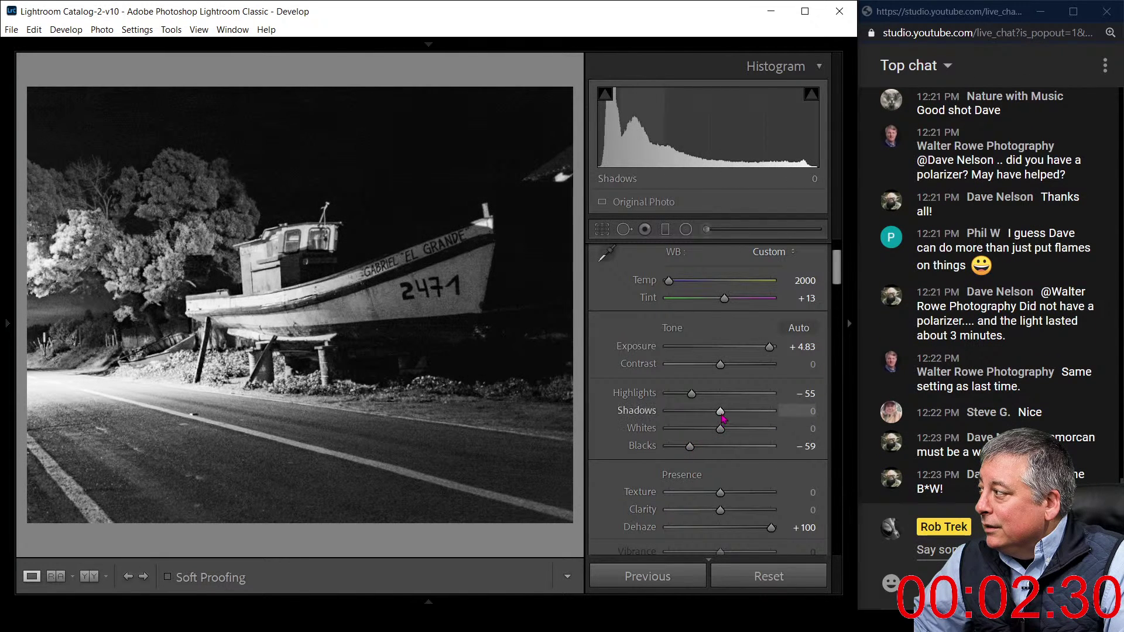
{"action": "left_click_drag", "start_coordinate": [720, 412], "coordinate": [743, 414]}
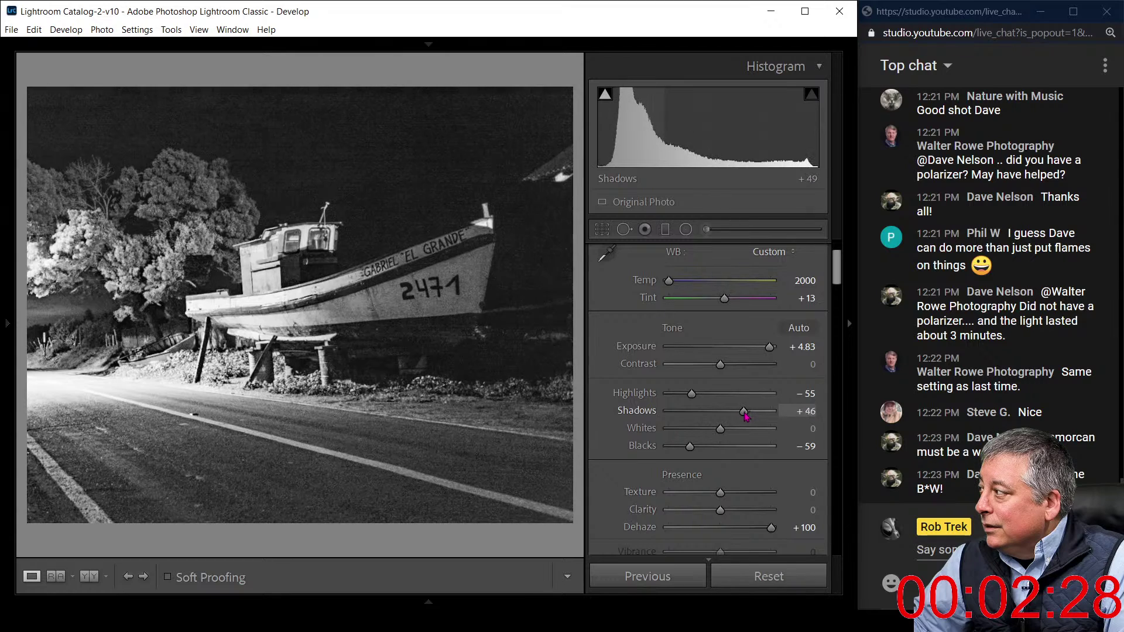
{"action": "left_click_drag", "start_coordinate": [690, 448], "coordinate": [685, 448]}
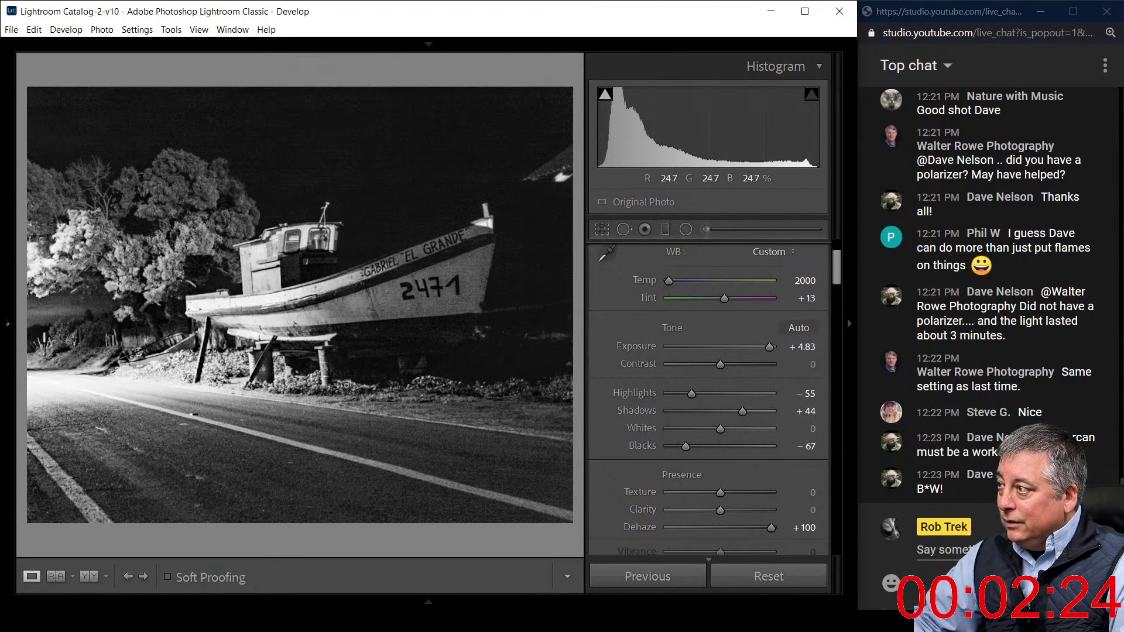
{"action": "left_click", "coordinate": [276, 310]}
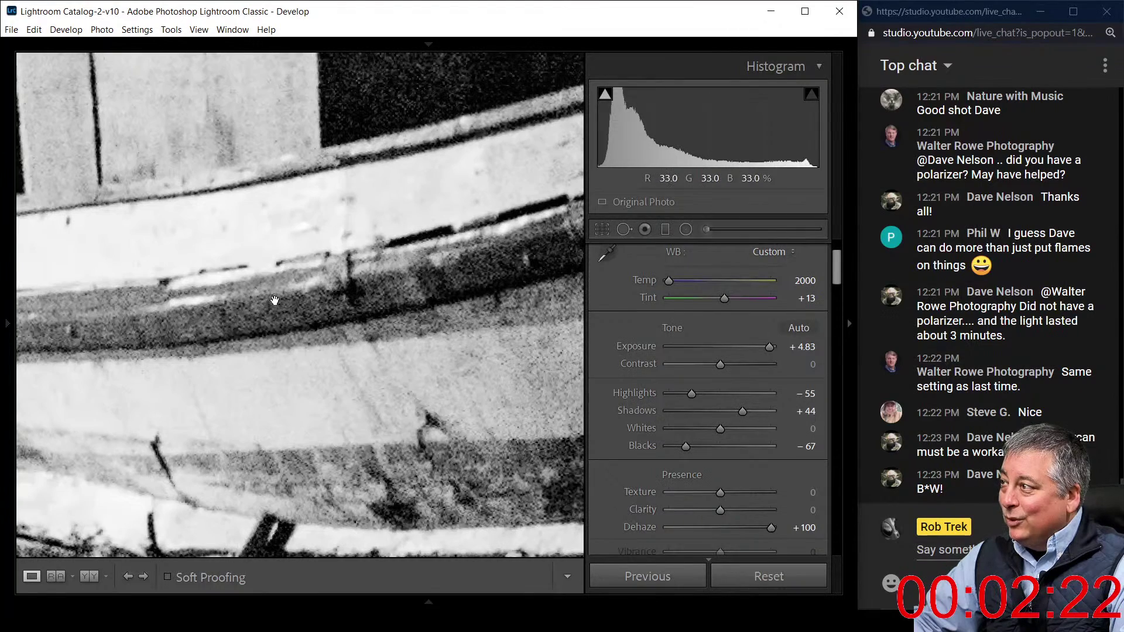
{"action": "key", "text": "z"}
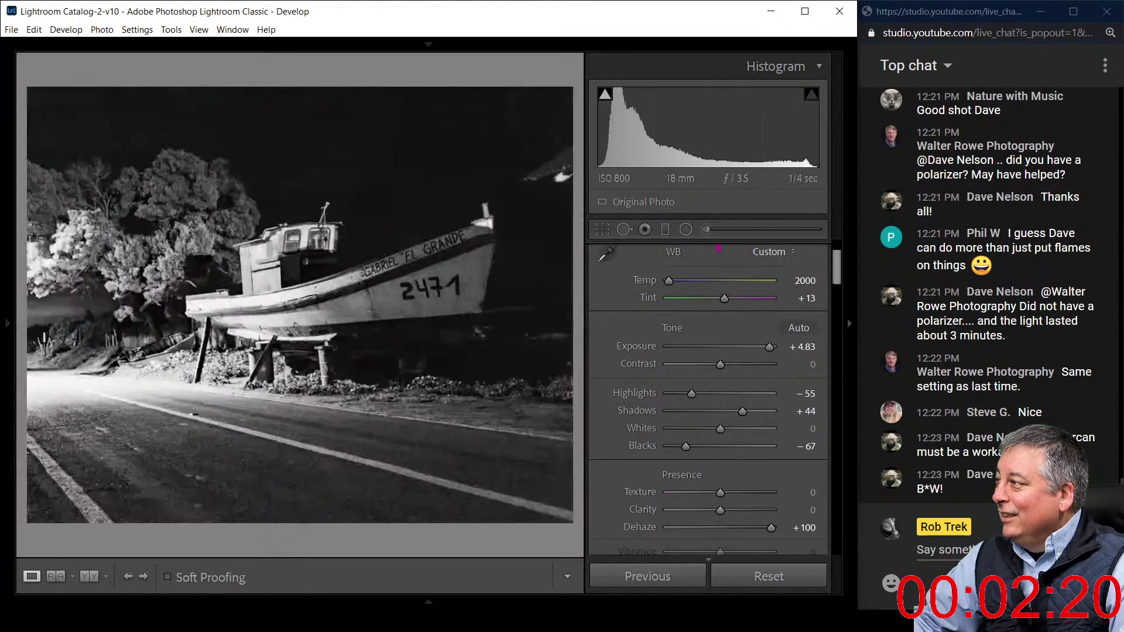
Try a white balance Temp of 50000 on the black-and-white photo, and return it to 2000
{"action": "mouse_move", "coordinate": [841, 278]}
{"action": "left_mouse_down"}
{"action": "mouse_move", "coordinate": [822, 514]}
{"action": "mouse_move", "coordinate": [840, 266]}
{"action": "left_mouse_up"}
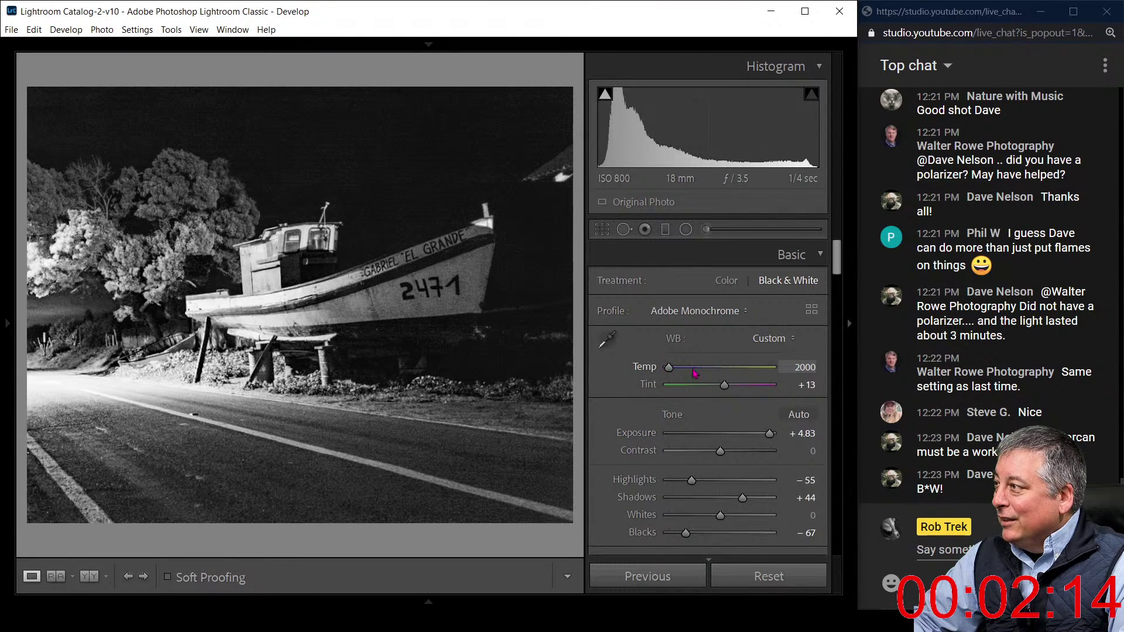
{"action": "left_click", "coordinate": [771, 375]}
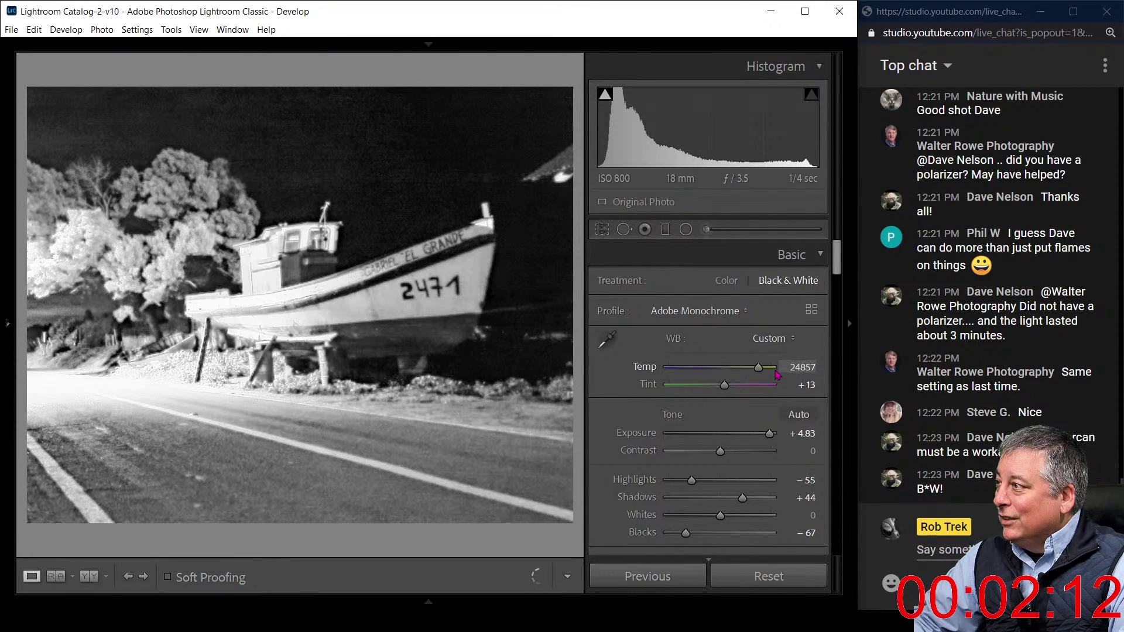
{"action": "left_click", "coordinate": [778, 374]}
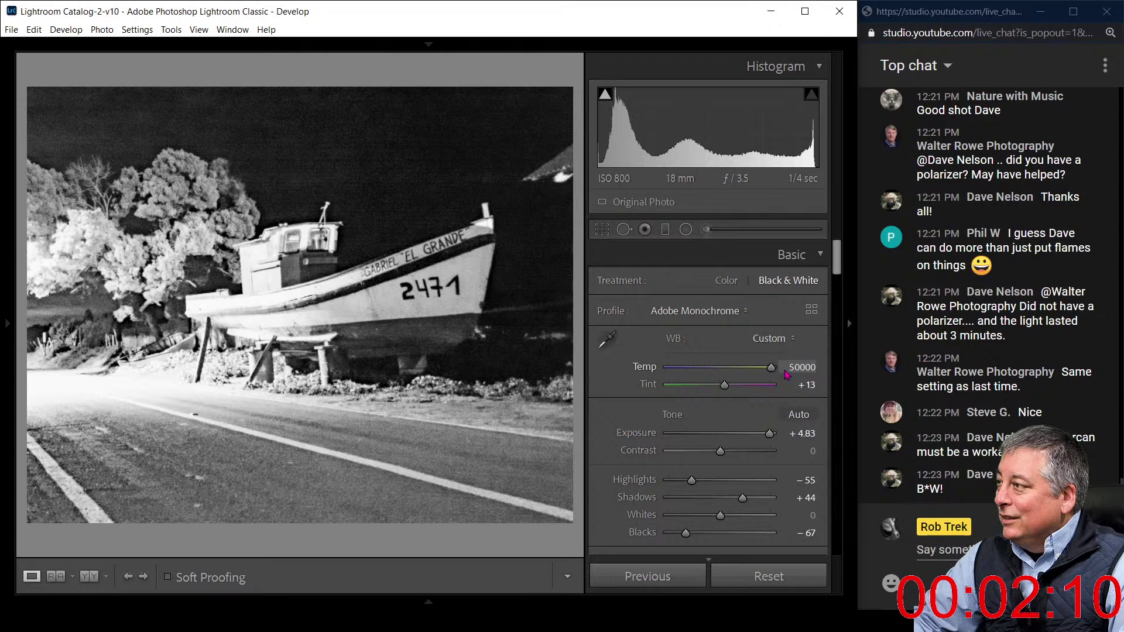
{"action": "left_click_drag", "start_coordinate": [786, 375], "coordinate": [625, 375]}
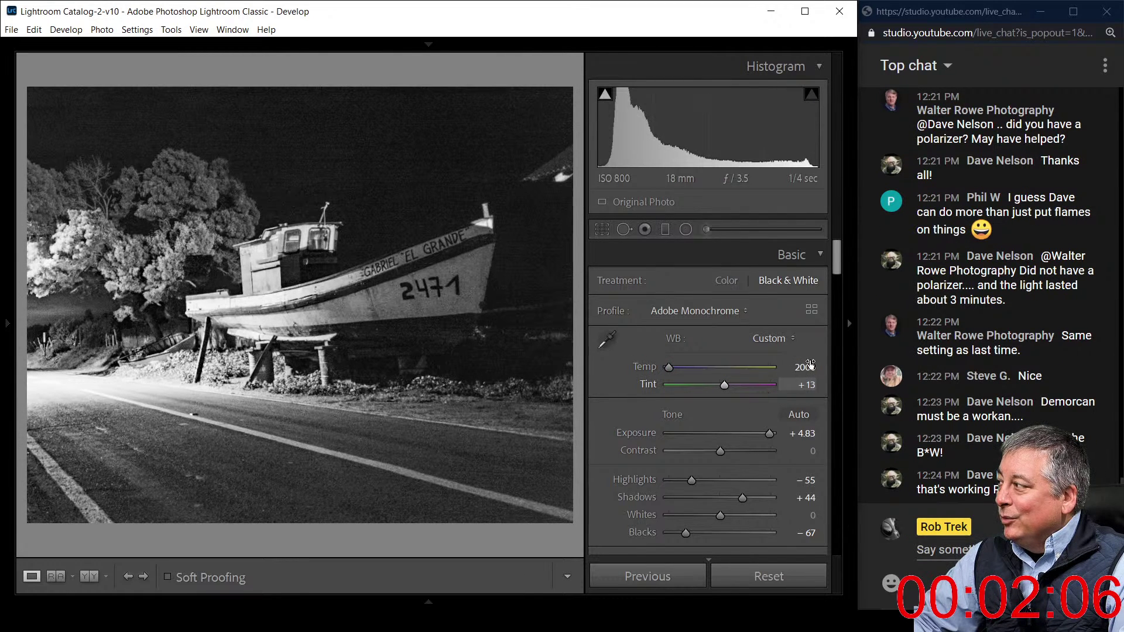
Set luminance noise reduction to 14 for the boat photo
{"action": "left_click_drag", "start_coordinate": [837, 258], "coordinate": [838, 414]}
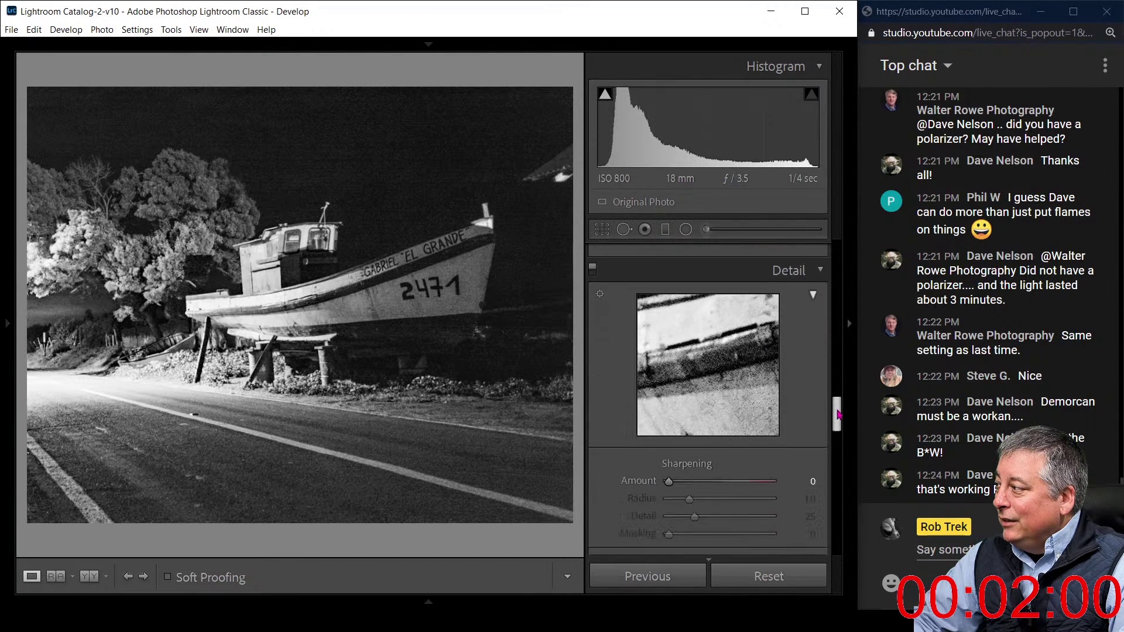
{"action": "scroll", "coordinate": [751, 482], "scroll_direction": "down", "scroll_amount": 5}
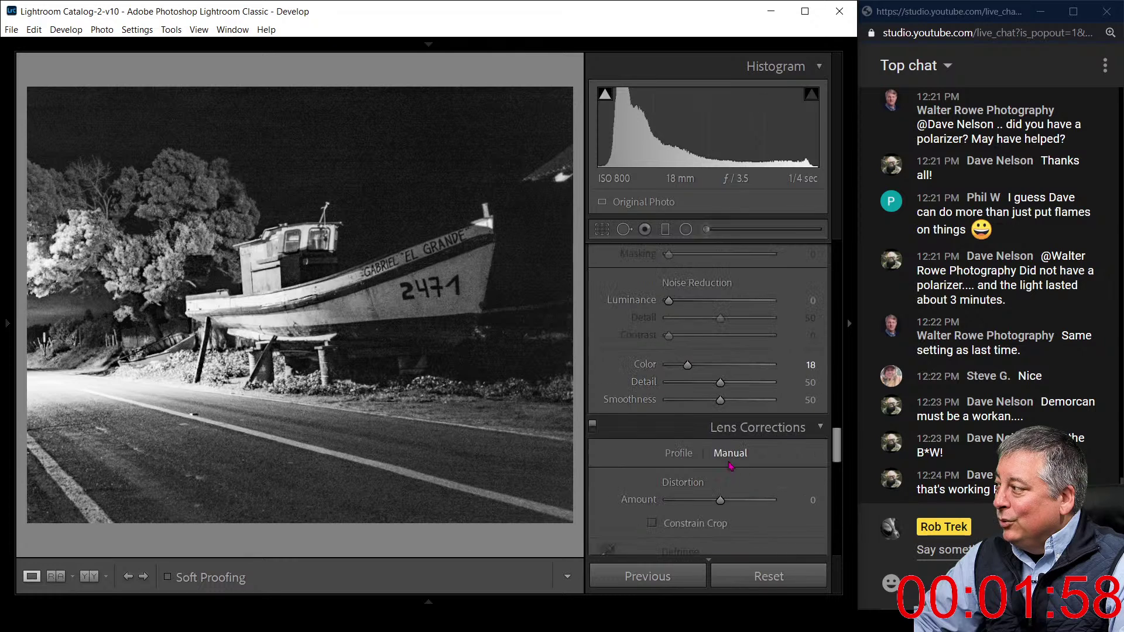
{"action": "left_click_drag", "start_coordinate": [667, 307], "coordinate": [683, 304]}
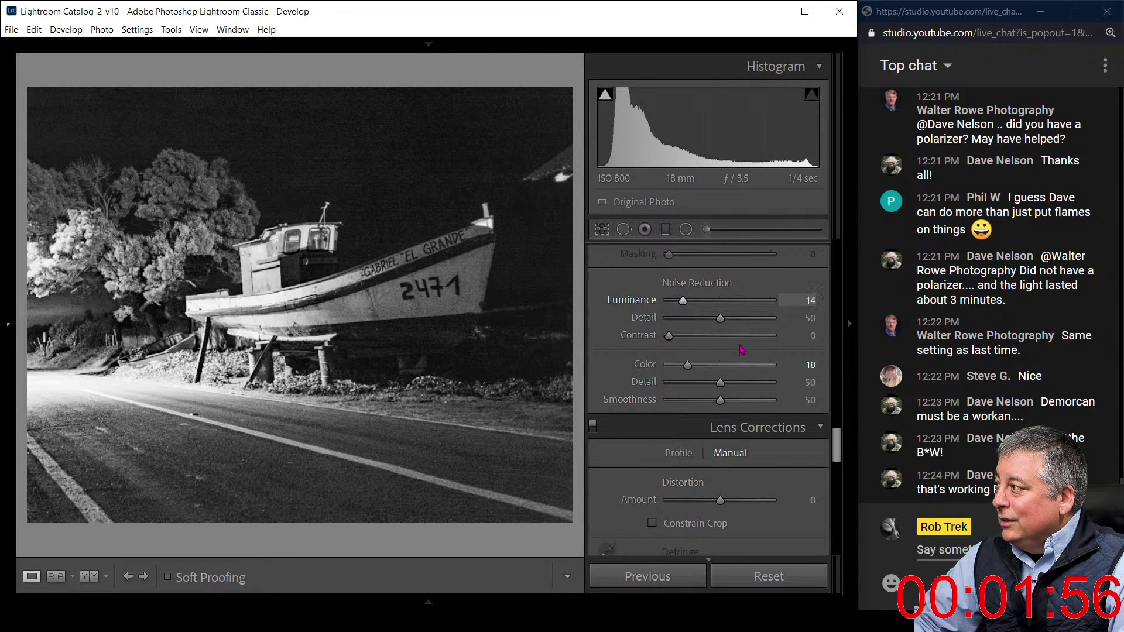
Set Clarity to +20 and Texture to -43, and lower Exposure to +4.31
{"action": "scroll", "coordinate": [742, 349], "scroll_direction": "up", "scroll_amount": 4}
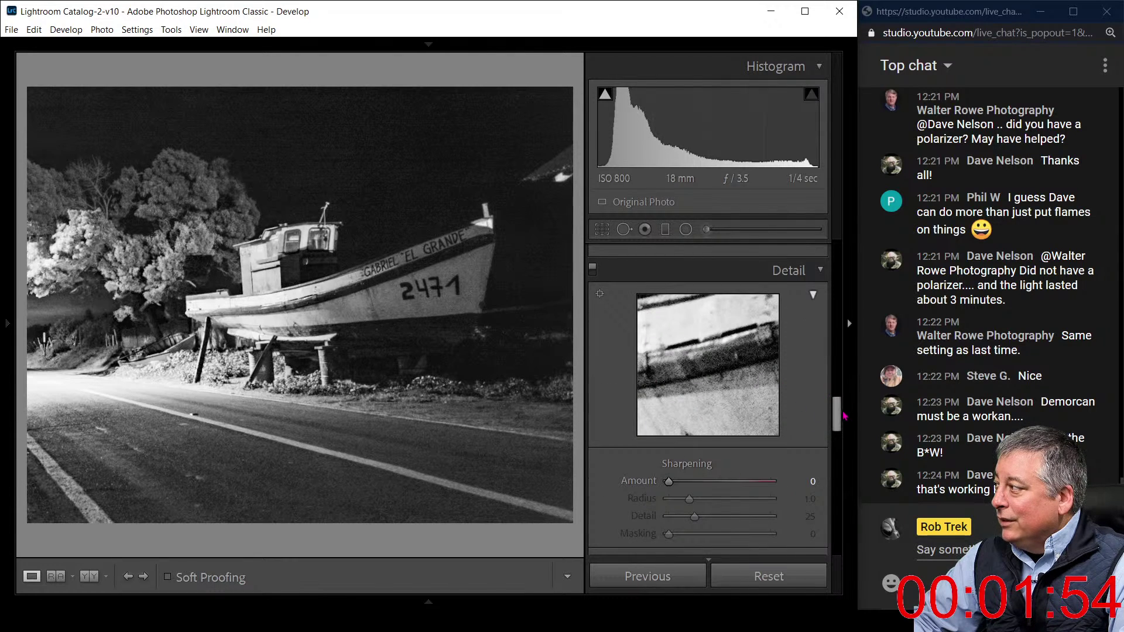
{"action": "left_click_drag", "start_coordinate": [837, 416], "coordinate": [837, 282]}
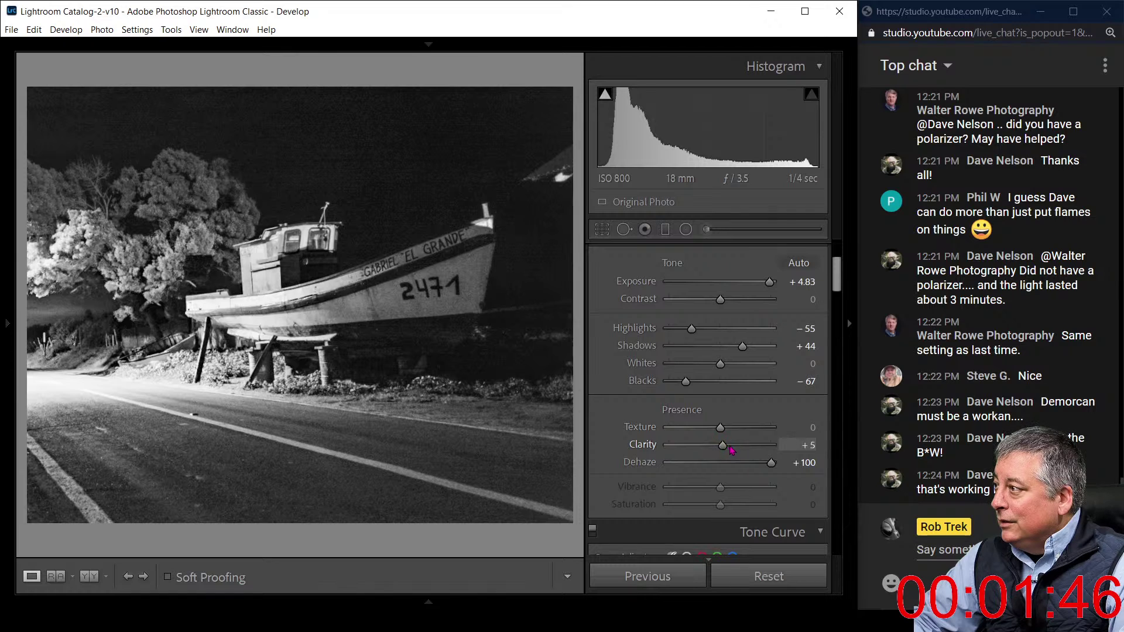
{"action": "left_click_drag", "start_coordinate": [730, 450], "coordinate": [701, 430]}
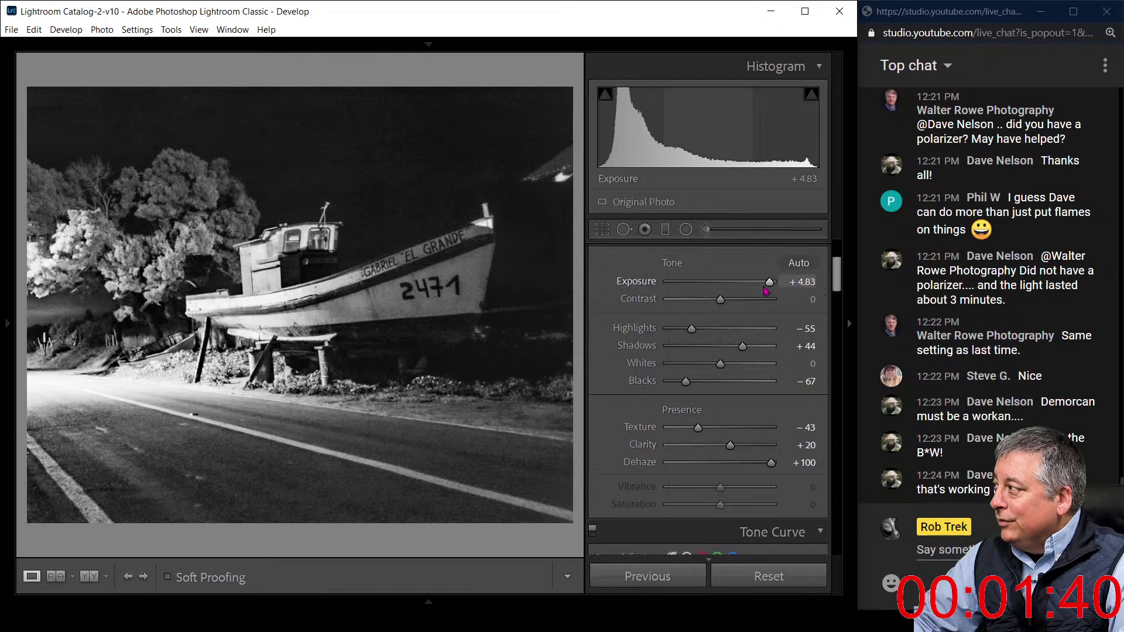
{"action": "left_click_drag", "start_coordinate": [770, 285], "coordinate": [766, 287]}
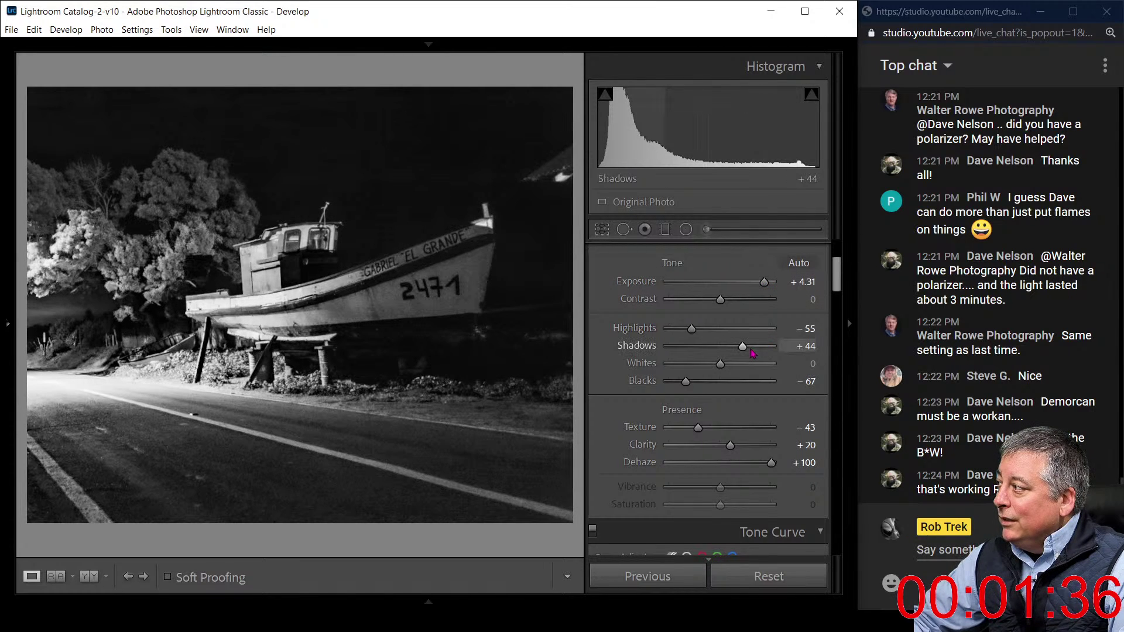
Set Shadows to +54, Whites to +23, Highlights to -94 and Exposure to +4.54 on the boat photo
{"action": "left_click_drag", "start_coordinate": [752, 352], "coordinate": [761, 349]}
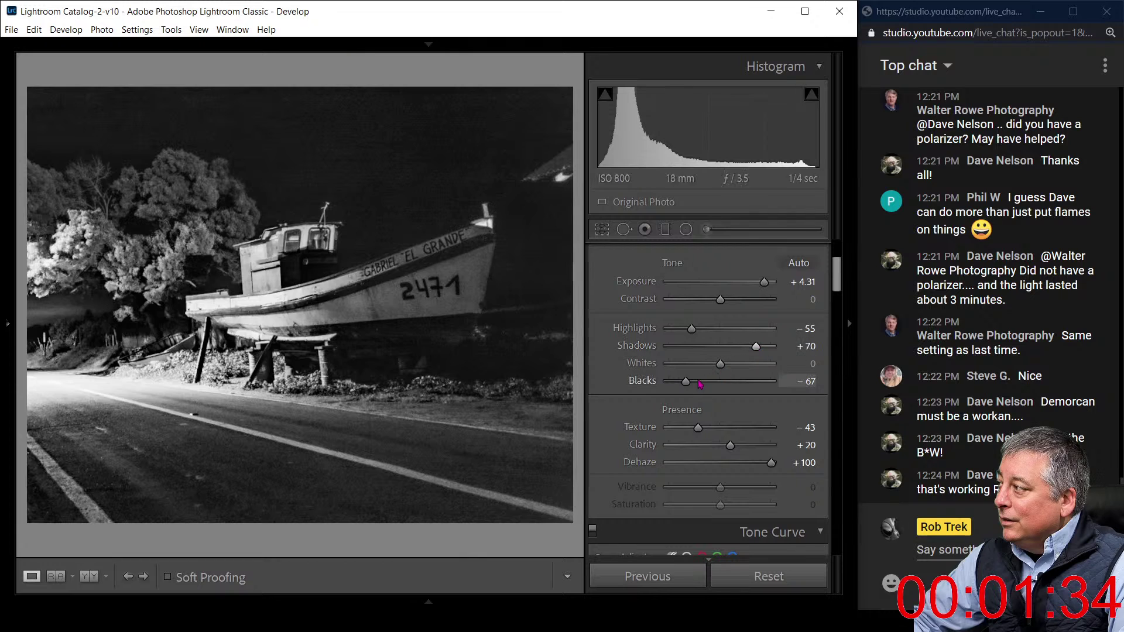
{"action": "left_click_drag", "start_coordinate": [721, 364], "coordinate": [672, 329]}
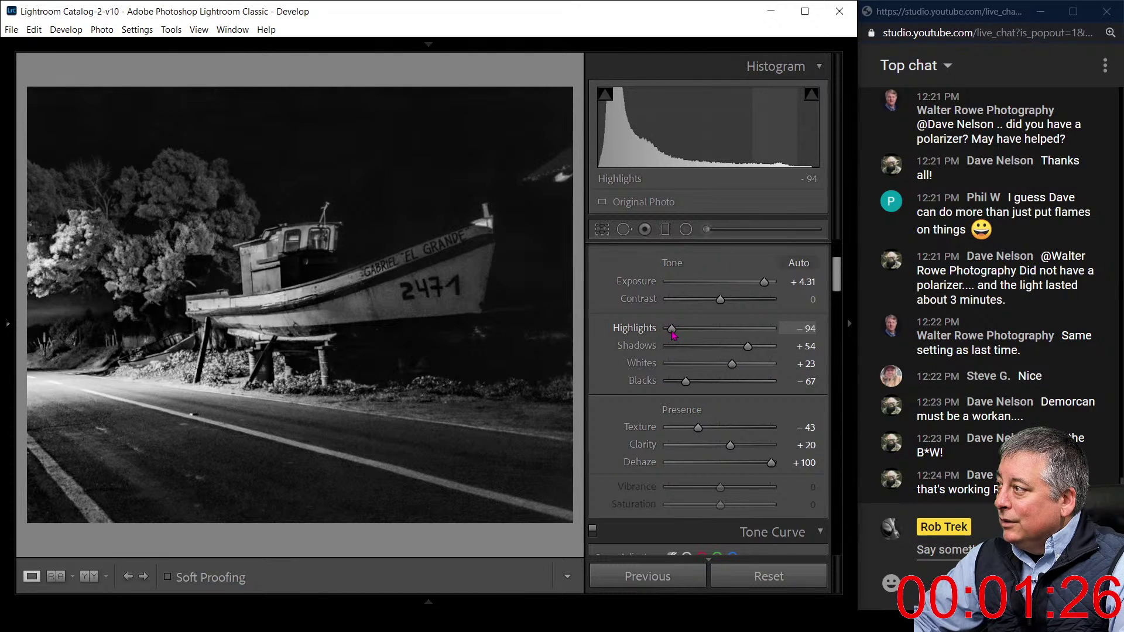
{"action": "left_click_drag", "start_coordinate": [764, 282], "coordinate": [769, 284]}
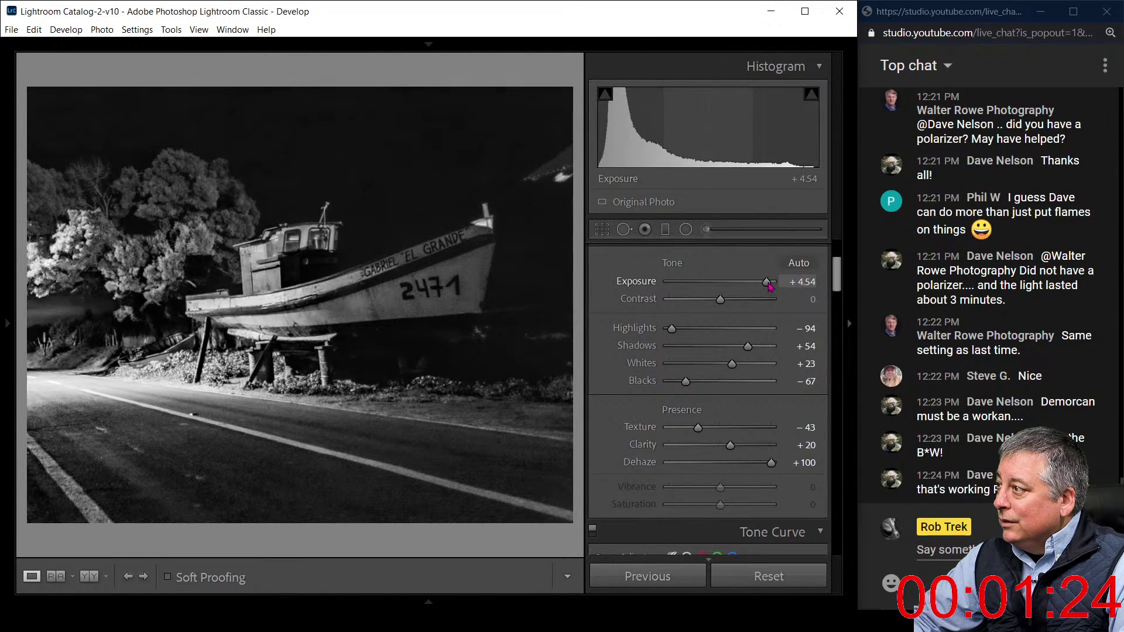
Apply the automatic Black & White Mix to the boat photo, undoing and reapplying it to judge its effect
{"action": "left_click_drag", "start_coordinate": [838, 290], "coordinate": [839, 333]}
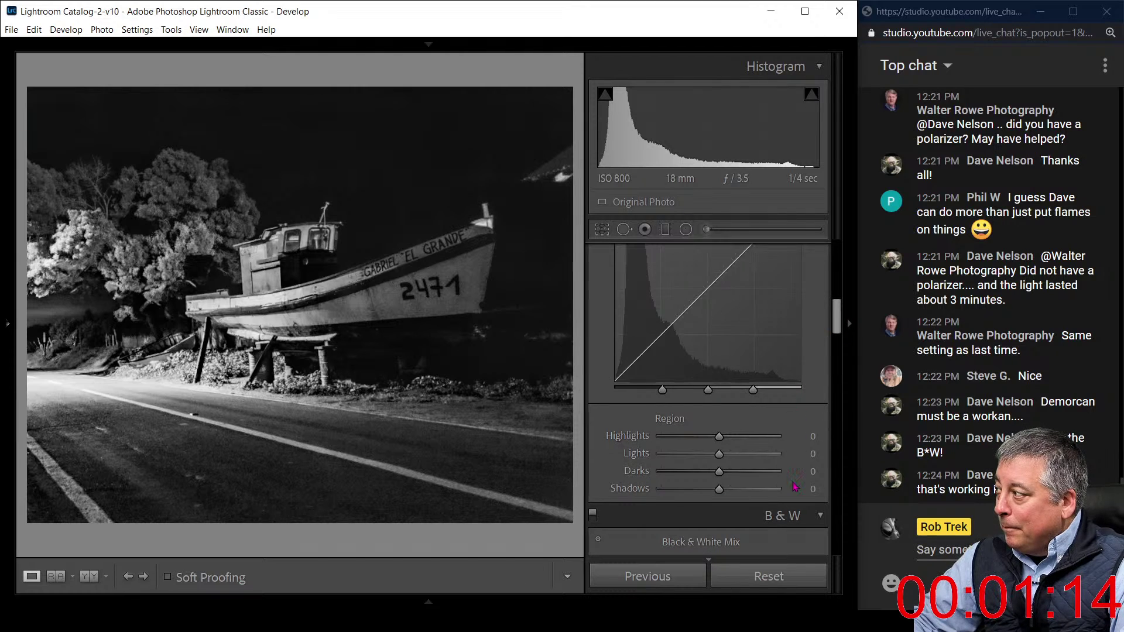
{"action": "scroll", "coordinate": [795, 484], "scroll_direction": "down", "scroll_amount": 2}
{"action": "scroll", "coordinate": [793, 482], "scroll_direction": "up", "scroll_amount": 5}
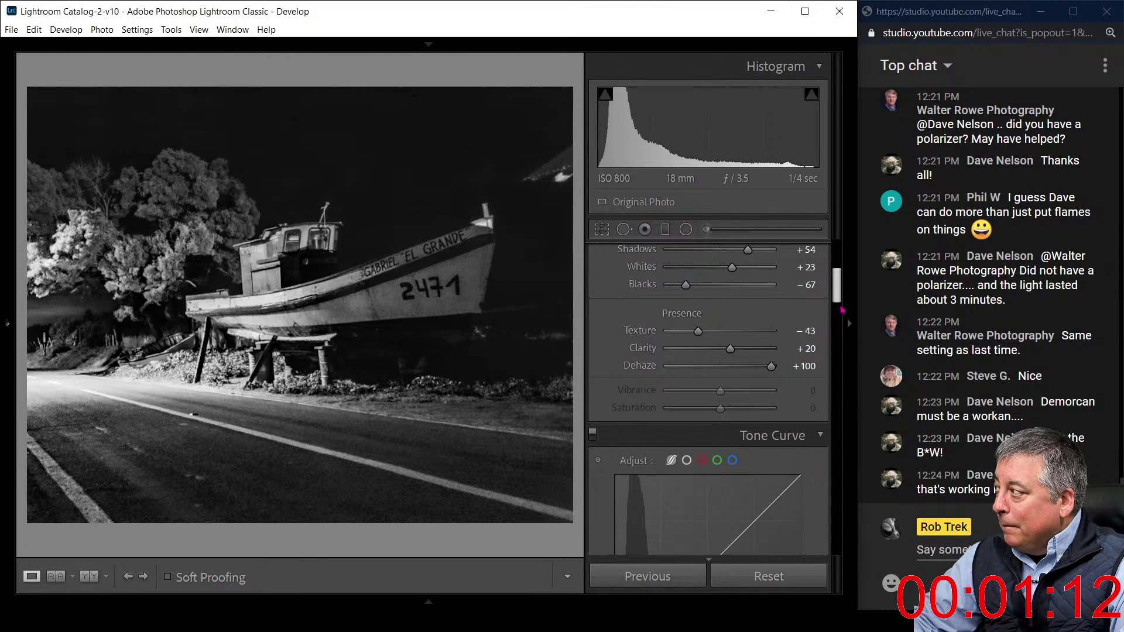
{"action": "left_click_drag", "start_coordinate": [842, 310], "coordinate": [839, 359]}
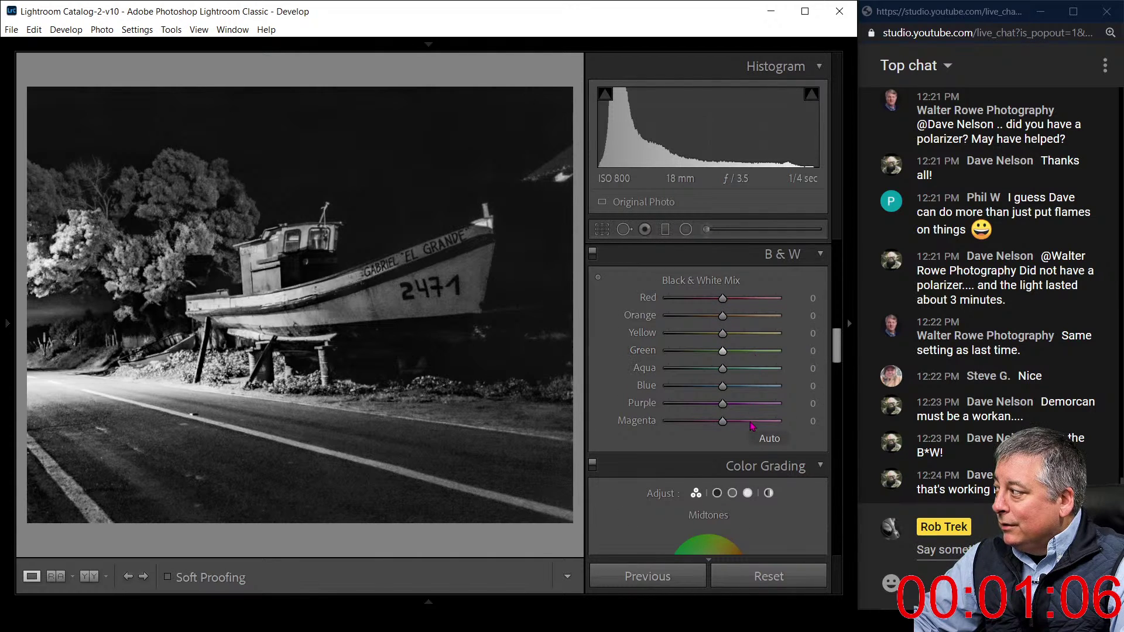
{"action": "left_click", "coordinate": [759, 439]}
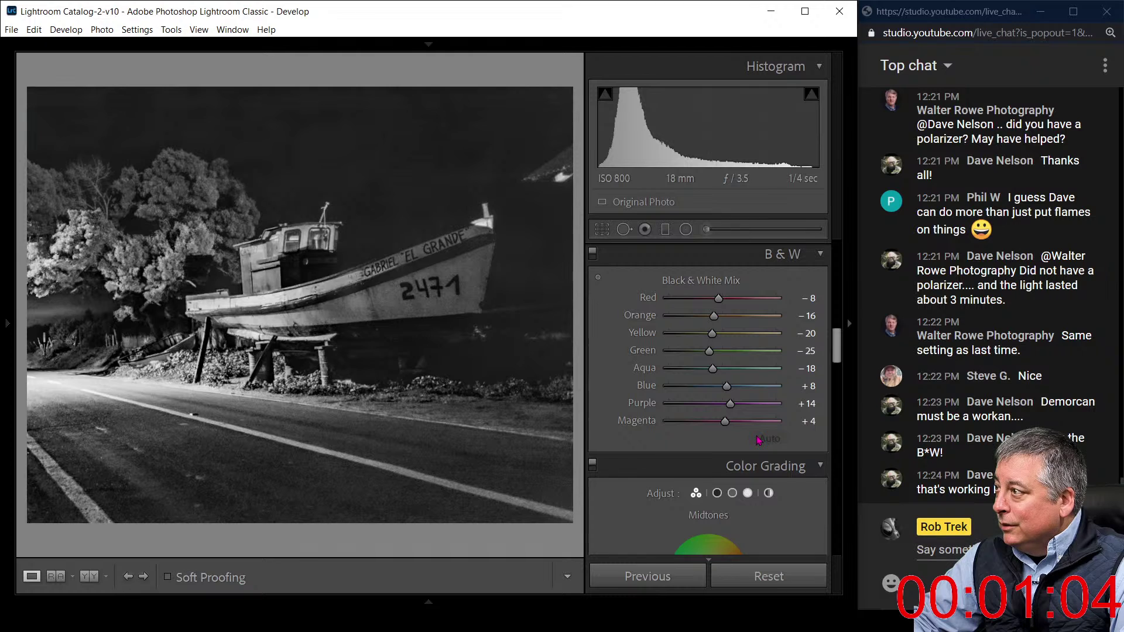
{"action": "key", "text": "ctrl+z"}
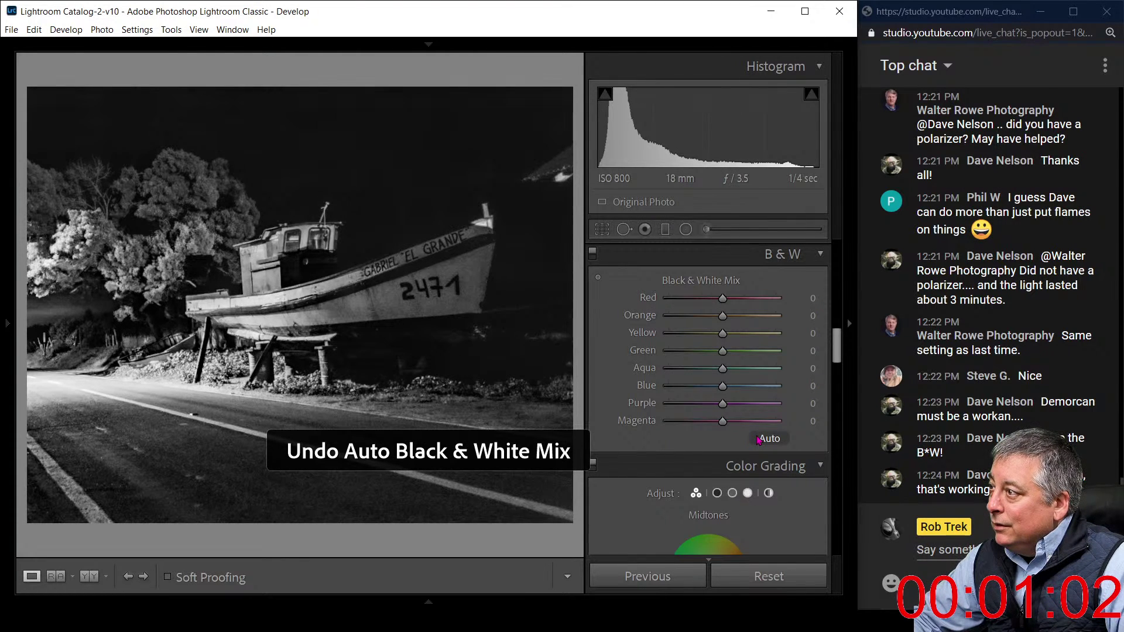
{"action": "left_click", "coordinate": [759, 439]}
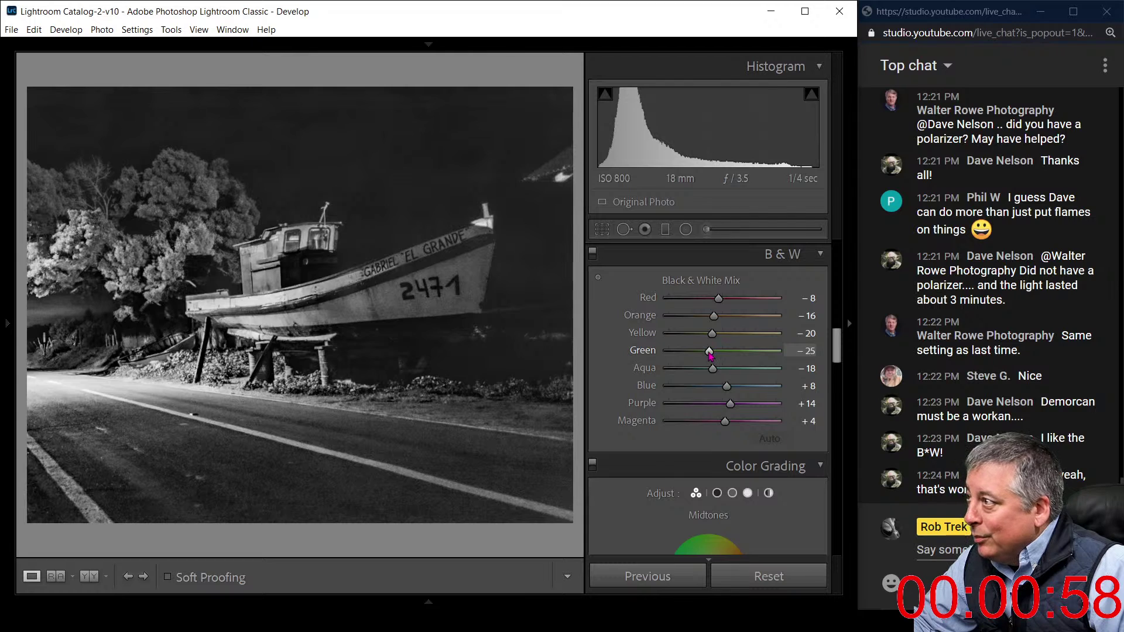
Adjust the Black & White Mix to Red +33, Orange -21, Yellow +20, Green -63, Aqua -38 and Magenta +48
{"action": "left_click_drag", "start_coordinate": [710, 354], "coordinate": [698, 375]}
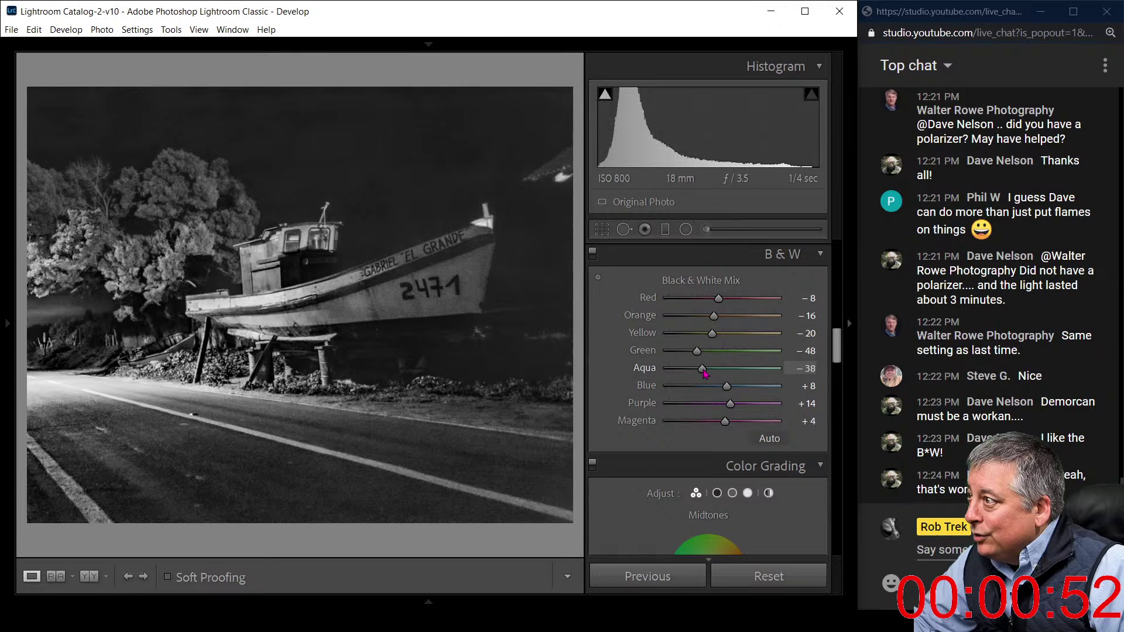
{"action": "left_click", "coordinate": [712, 352]}
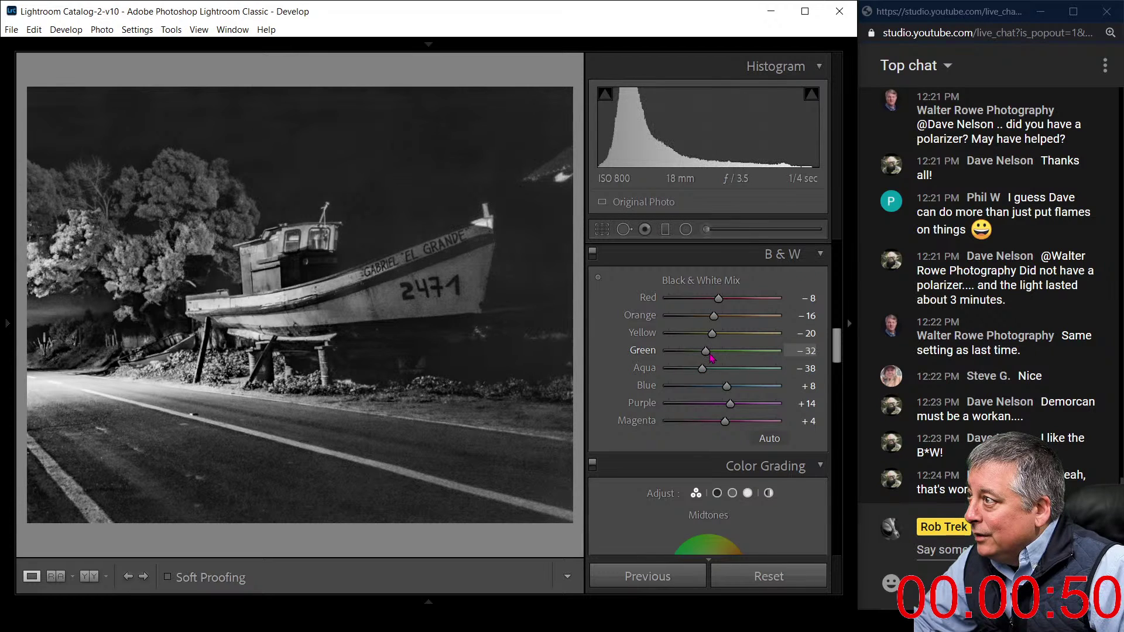
{"action": "left_click_drag", "start_coordinate": [710, 357], "coordinate": [693, 355]}
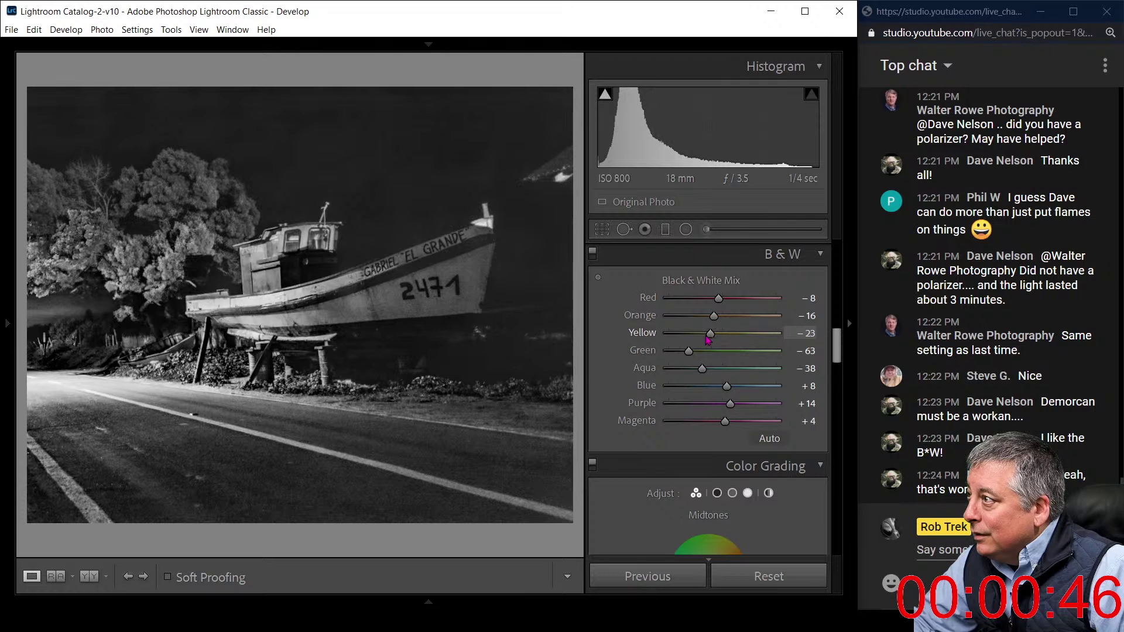
{"action": "left_click_drag", "start_coordinate": [707, 337], "coordinate": [746, 304]}
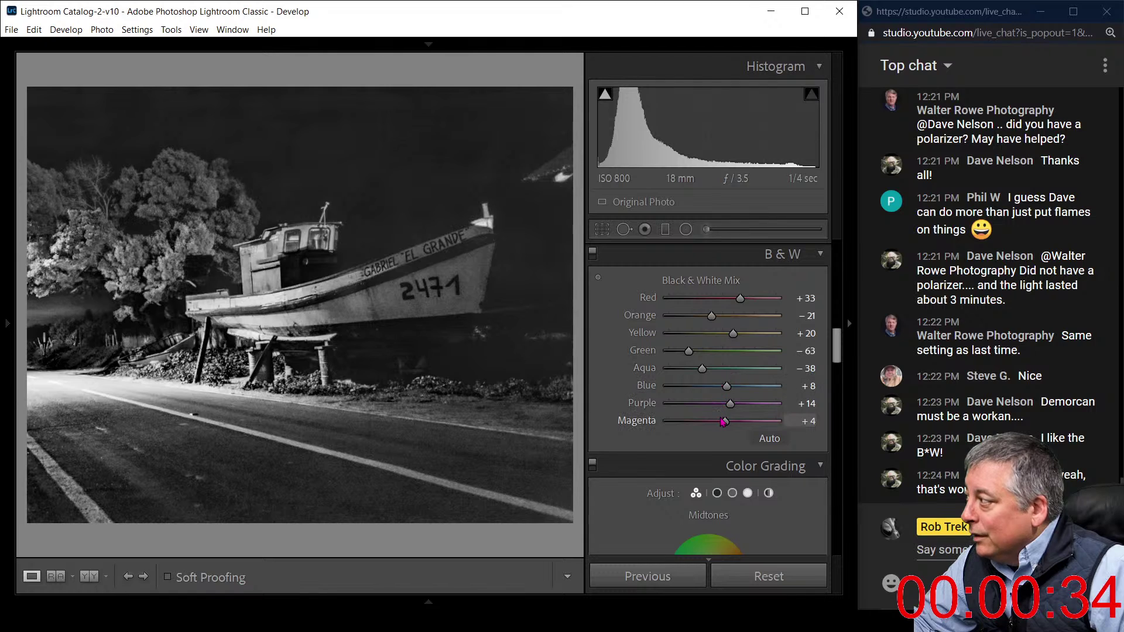
{"action": "left_click_drag", "start_coordinate": [725, 422], "coordinate": [760, 422]}
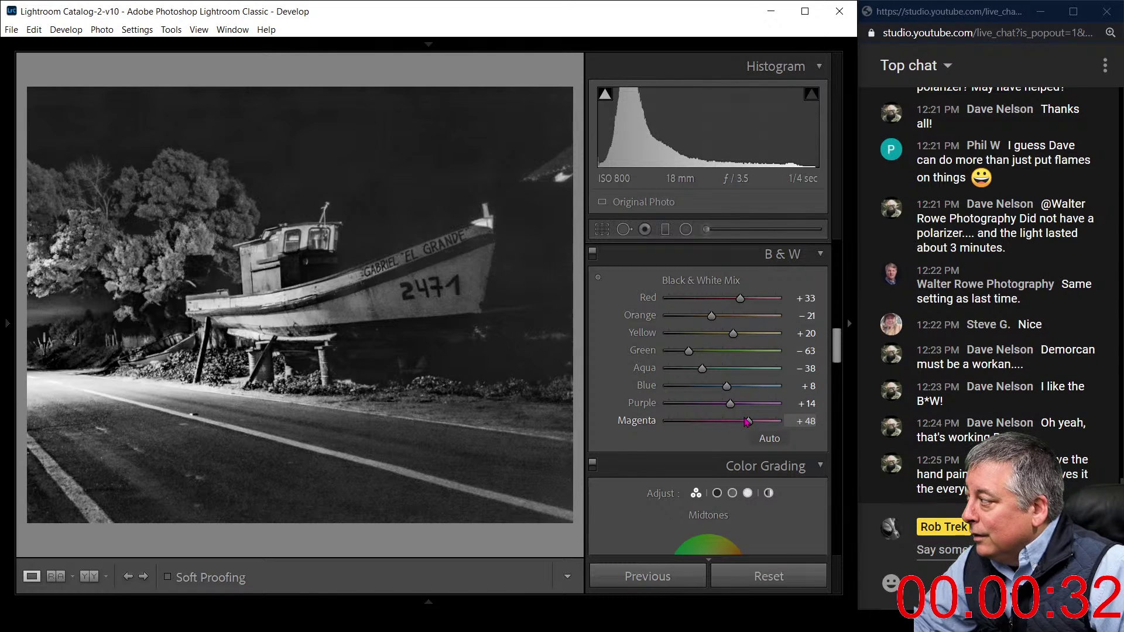
Color-grade the shadows blue, the highlights to hue 51 and saturation 31, and the midtones to hue 212 and saturation 14
{"action": "scroll", "coordinate": [702, 436], "scroll_direction": "down", "scroll_amount": 2}
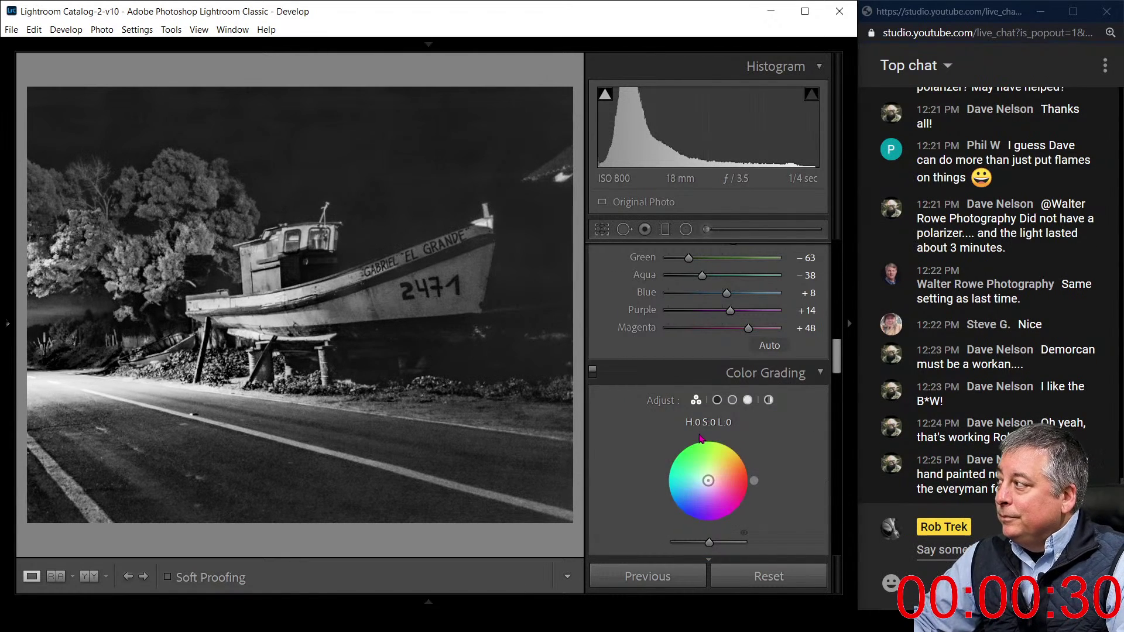
{"action": "left_click", "coordinate": [695, 400]}
{"action": "scroll", "coordinate": [708, 409], "scroll_direction": "down", "scroll_amount": 2}
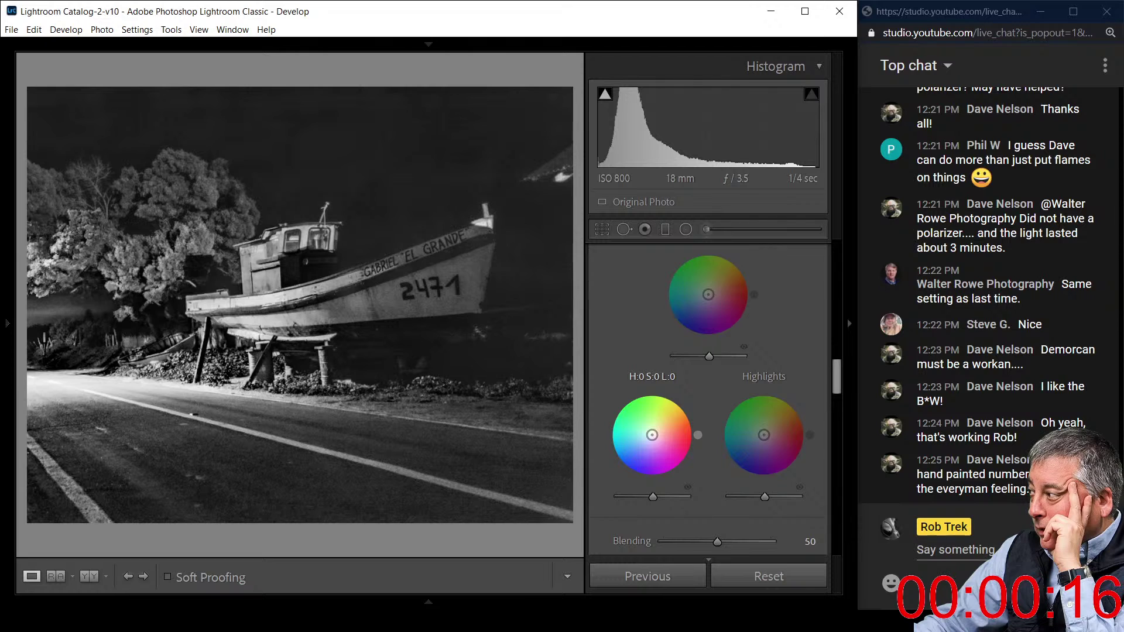
{"action": "left_click_drag", "start_coordinate": [652, 435], "coordinate": [645, 439]}
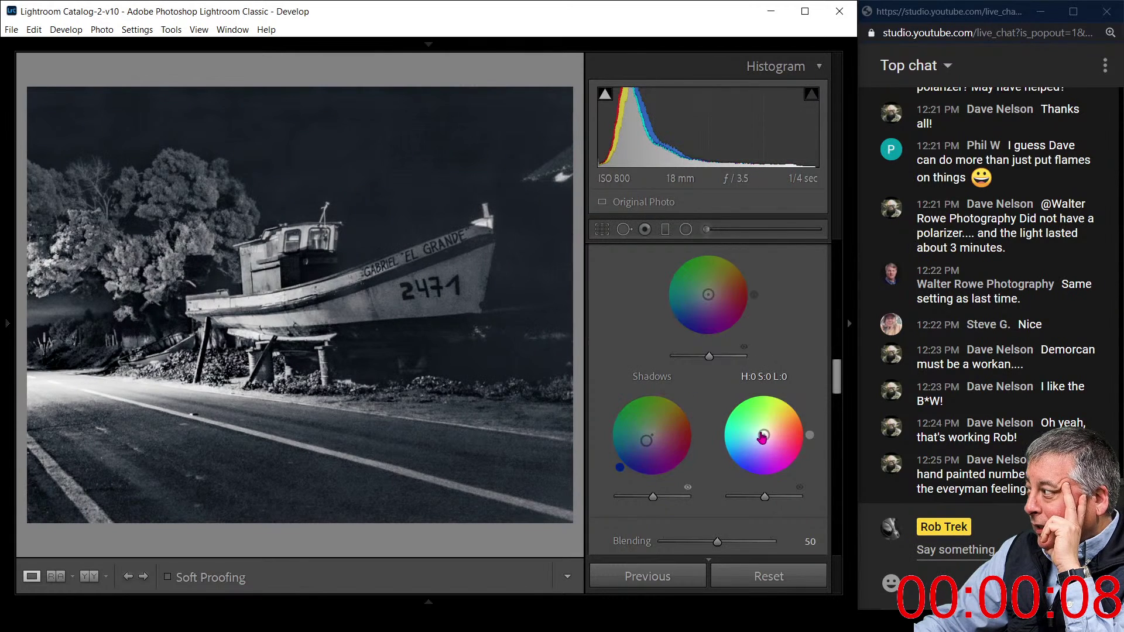
{"action": "left_click_drag", "start_coordinate": [764, 435], "coordinate": [771, 426]}
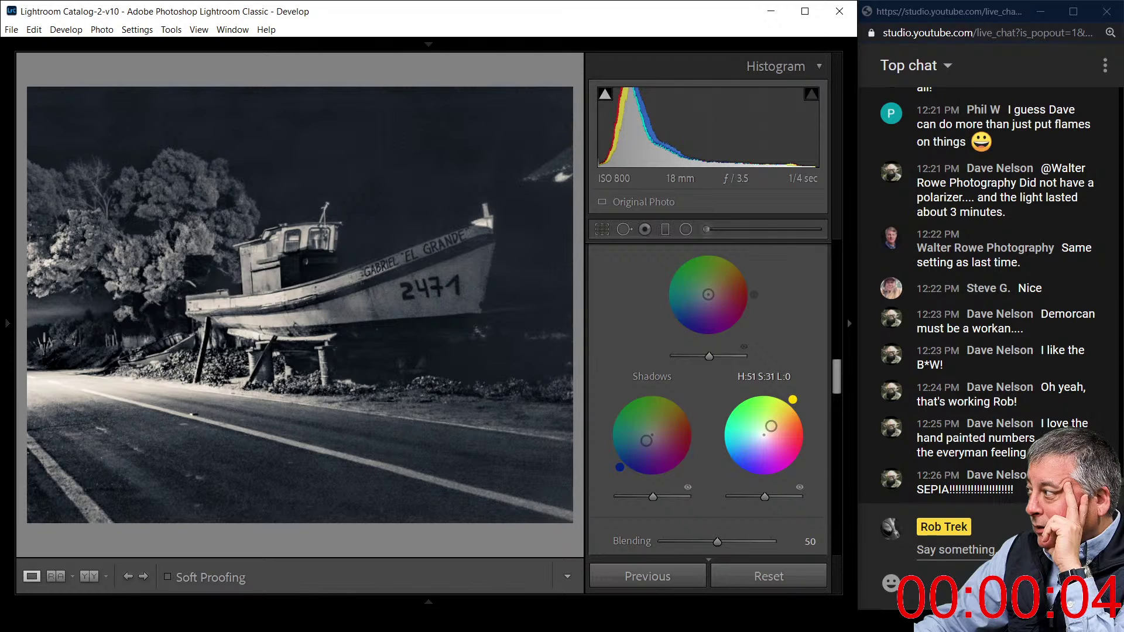
{"action": "scroll", "coordinate": [752, 410], "scroll_direction": "up", "scroll_amount": 2}
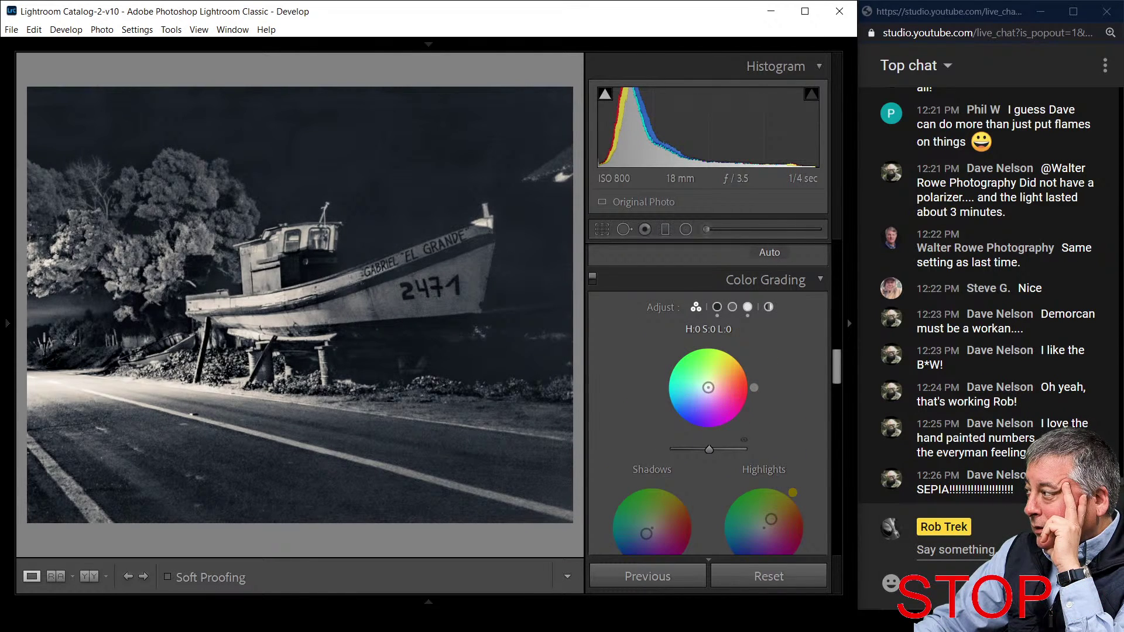
{"action": "left_click_drag", "start_coordinate": [708, 388], "coordinate": [703, 390]}
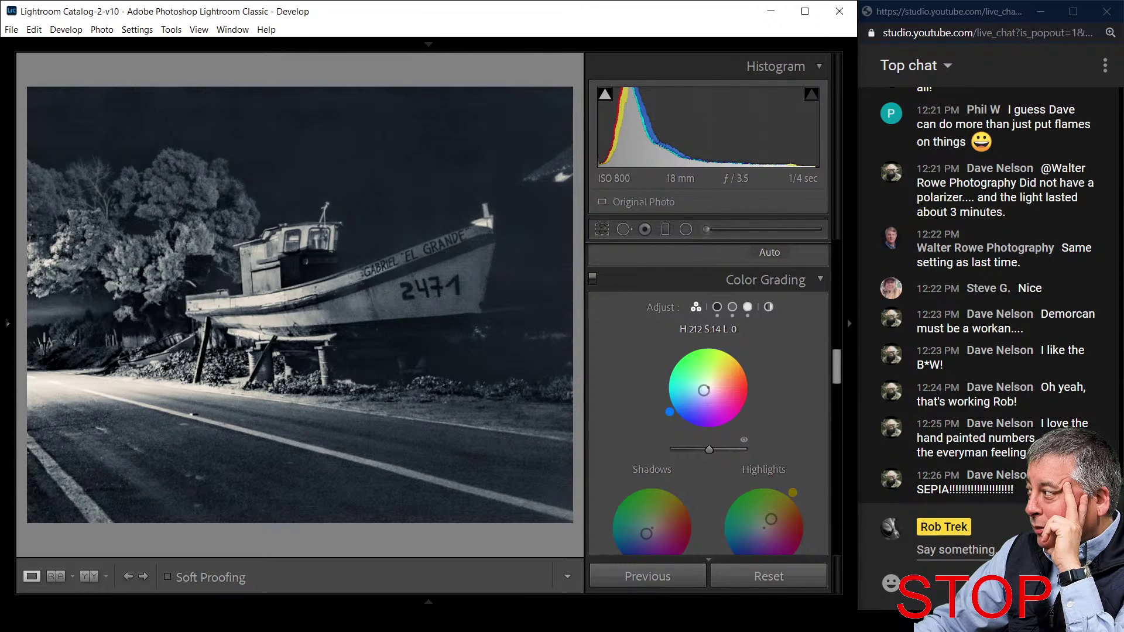
Strengthen the split toning by setting highlights to hue 59 and saturation 58 and increasing the blue in shadows and midtones
{"action": "scroll", "coordinate": [785, 434], "scroll_direction": "down", "scroll_amount": 4}
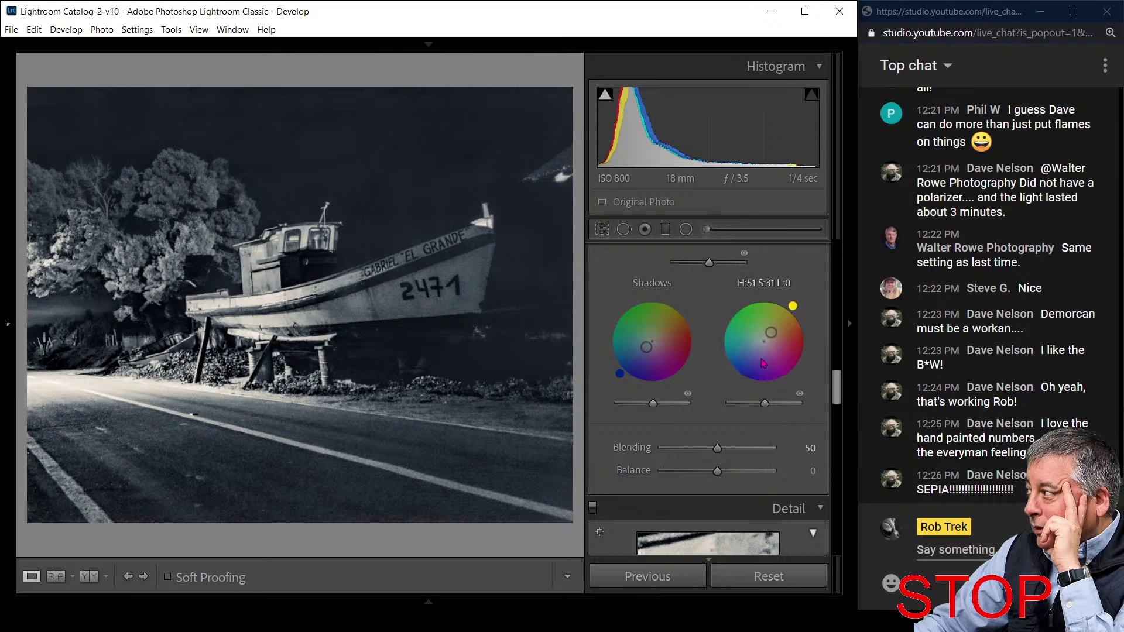
{"action": "mouse_move", "coordinate": [771, 333]}
{"action": "left_mouse_down"}
{"action": "mouse_move", "coordinate": [748, 338]}
{"action": "mouse_move", "coordinate": [772, 326]}
{"action": "left_mouse_up"}
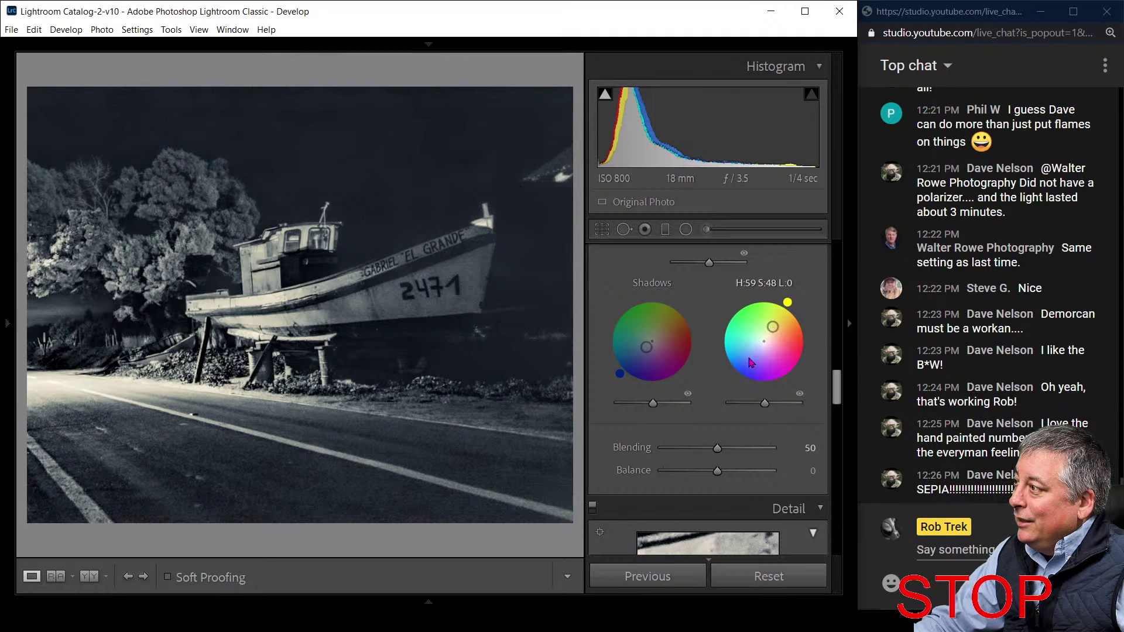
{"action": "left_click_drag", "start_coordinate": [647, 347], "coordinate": [644, 350]}
{"action": "scroll", "coordinate": [694, 386], "scroll_direction": "up", "scroll_amount": 3}
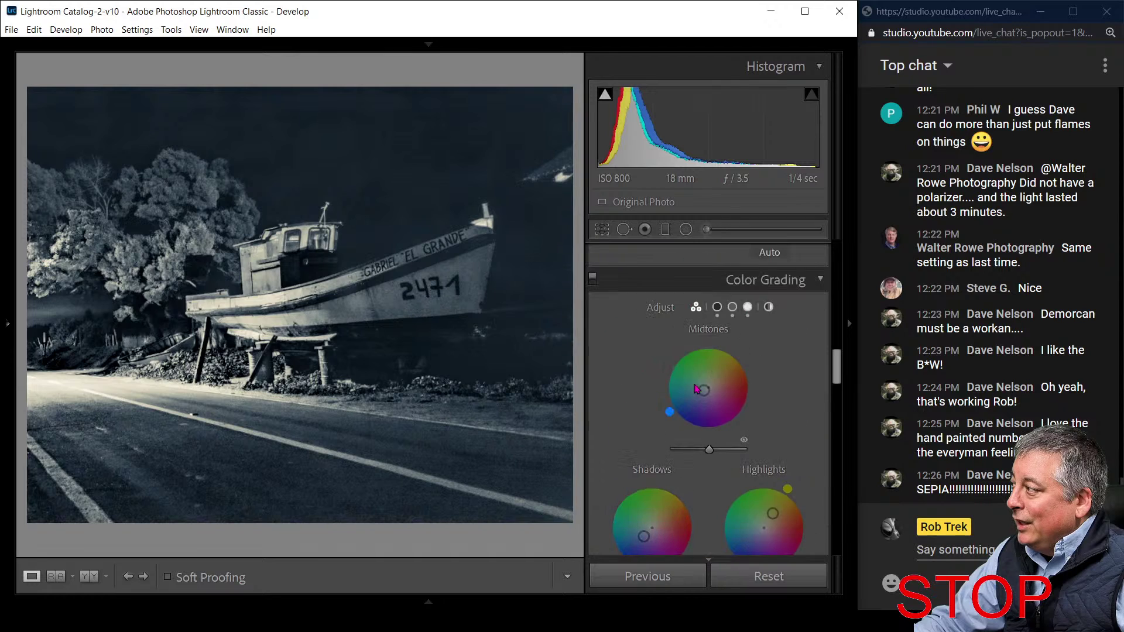
{"action": "left_click_drag", "start_coordinate": [703, 391], "coordinate": [698, 394]}
{"action": "double_click", "coordinate": [701, 392]}
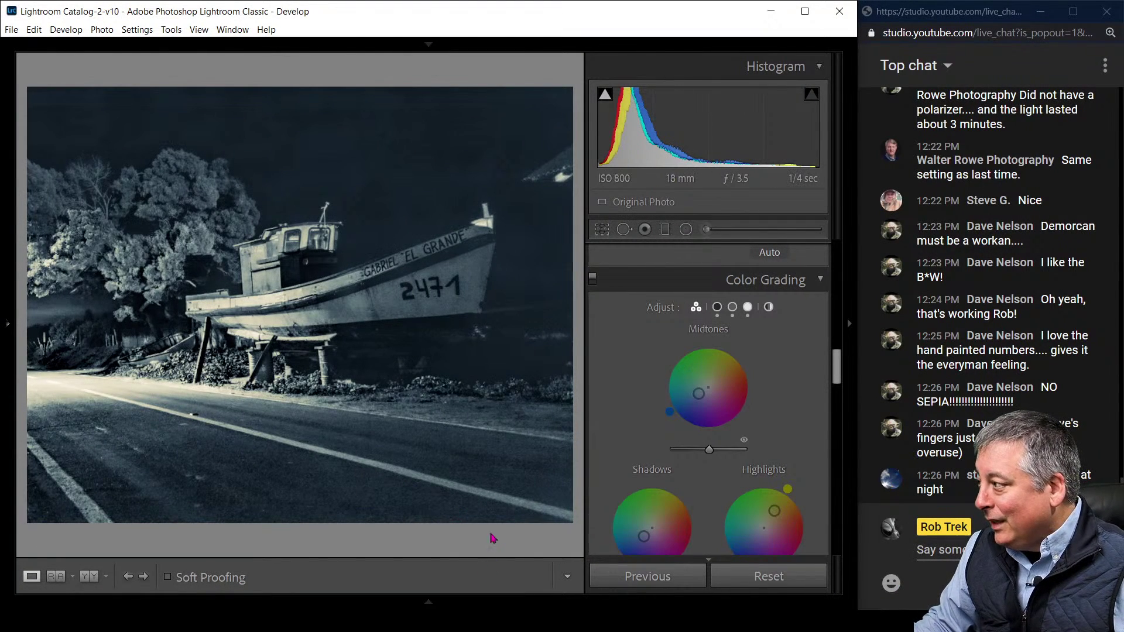
Create a virtual copy of the toned boat photo and reset the copy to its unedited state
{"action": "right_click", "coordinate": [494, 535]}
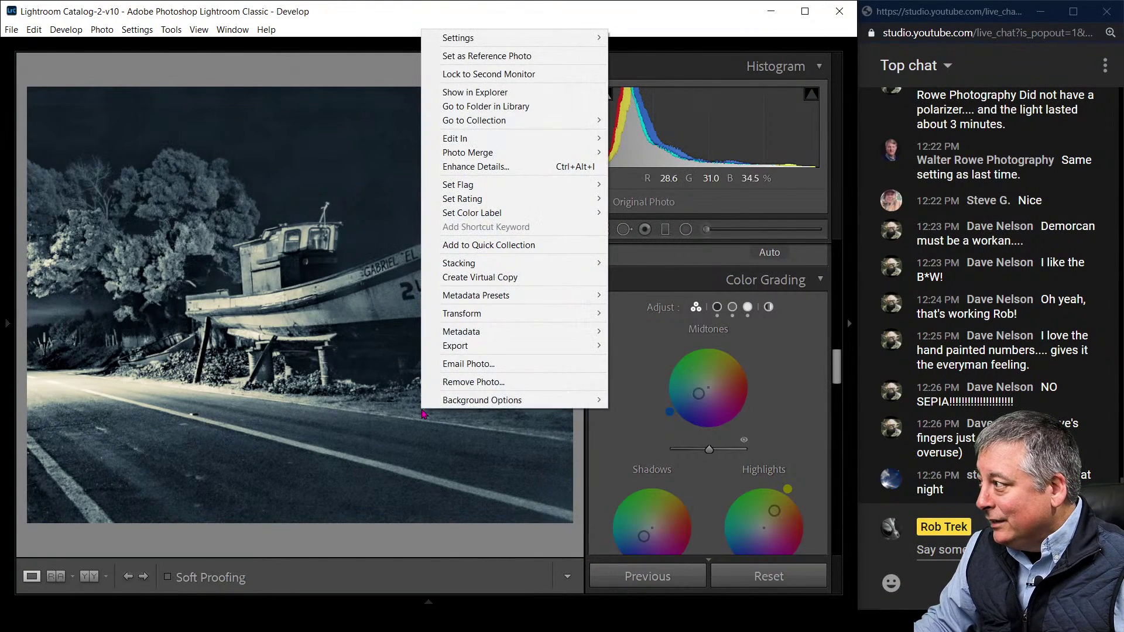
{"action": "left_click", "coordinate": [486, 278]}
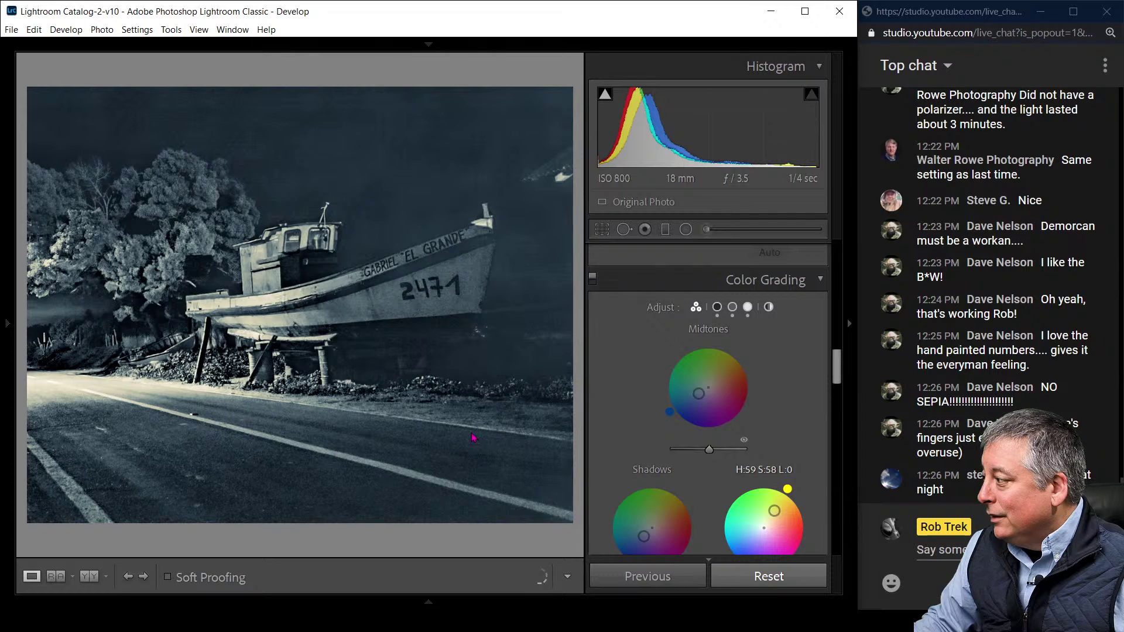
{"action": "left_click", "coordinate": [730, 576]}
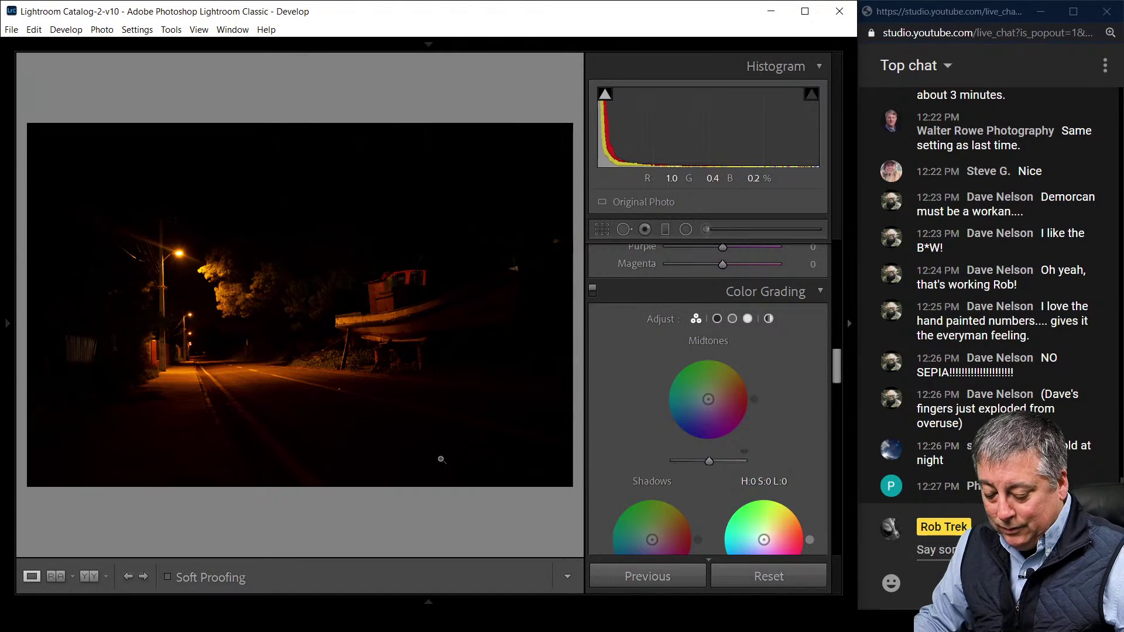
Compare the unedited copy with the toned boat photo side by side without side panels, and inspect the hull up close
{"action": "key", "text": "c"}
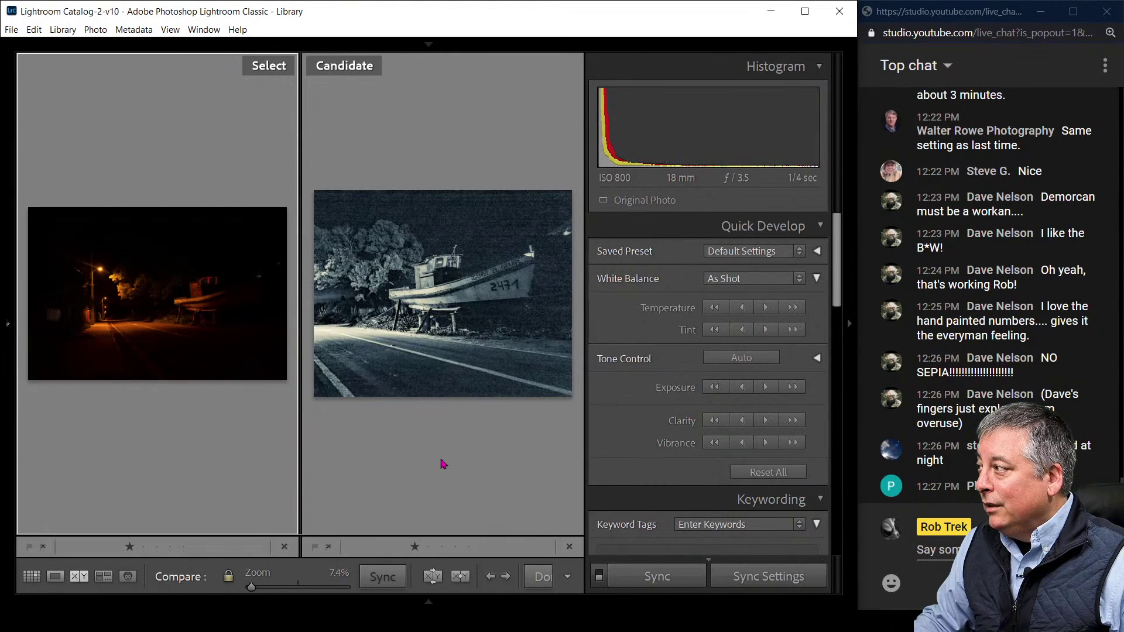
{"action": "key", "text": "Tab"}
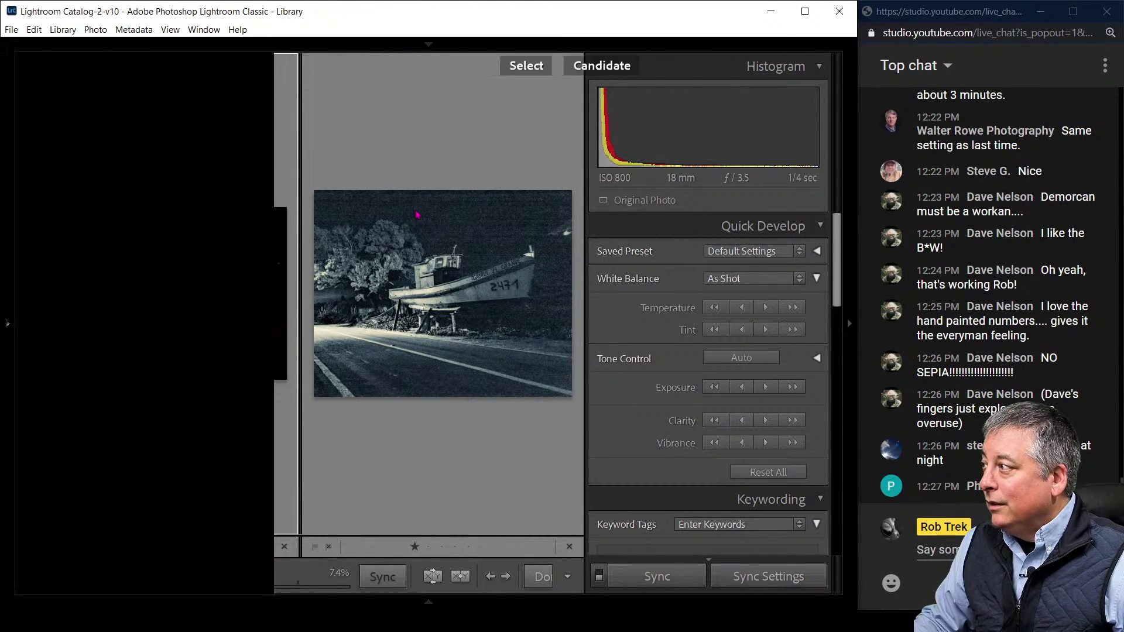
{"action": "key", "text": "Tab"}
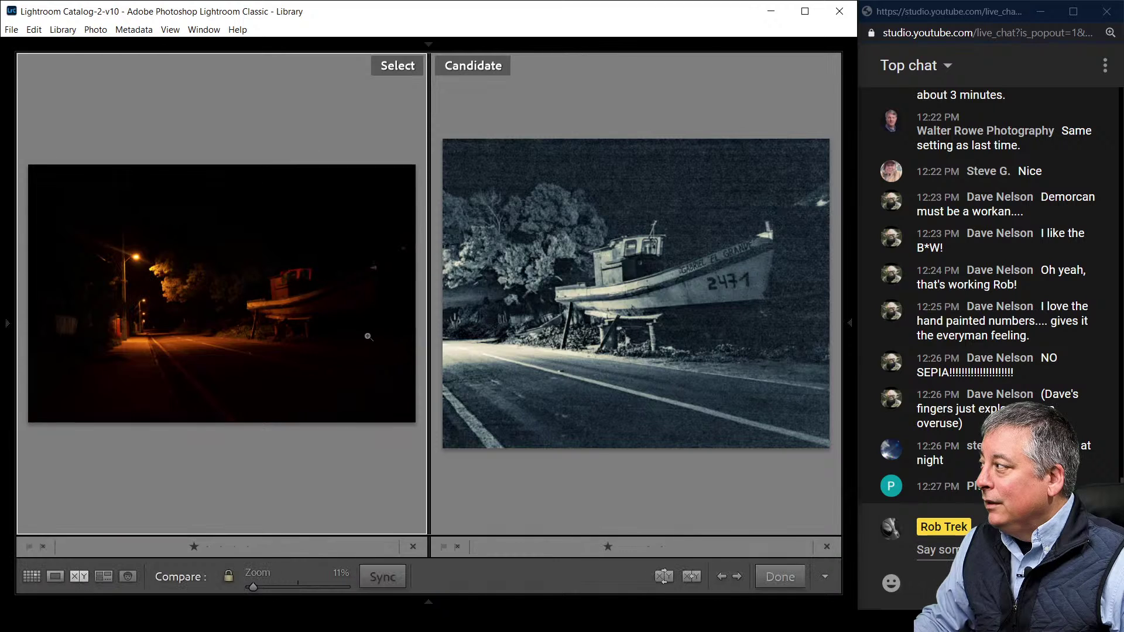
{"action": "left_click", "coordinate": [643, 284]}
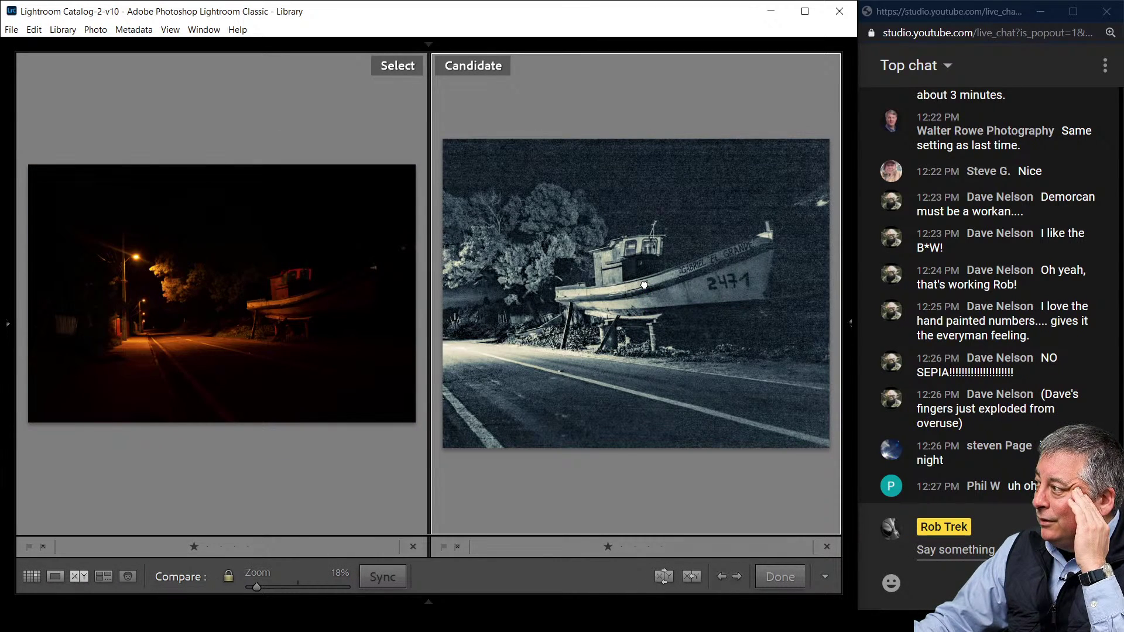
{"action": "left_click", "coordinate": [644, 285]}
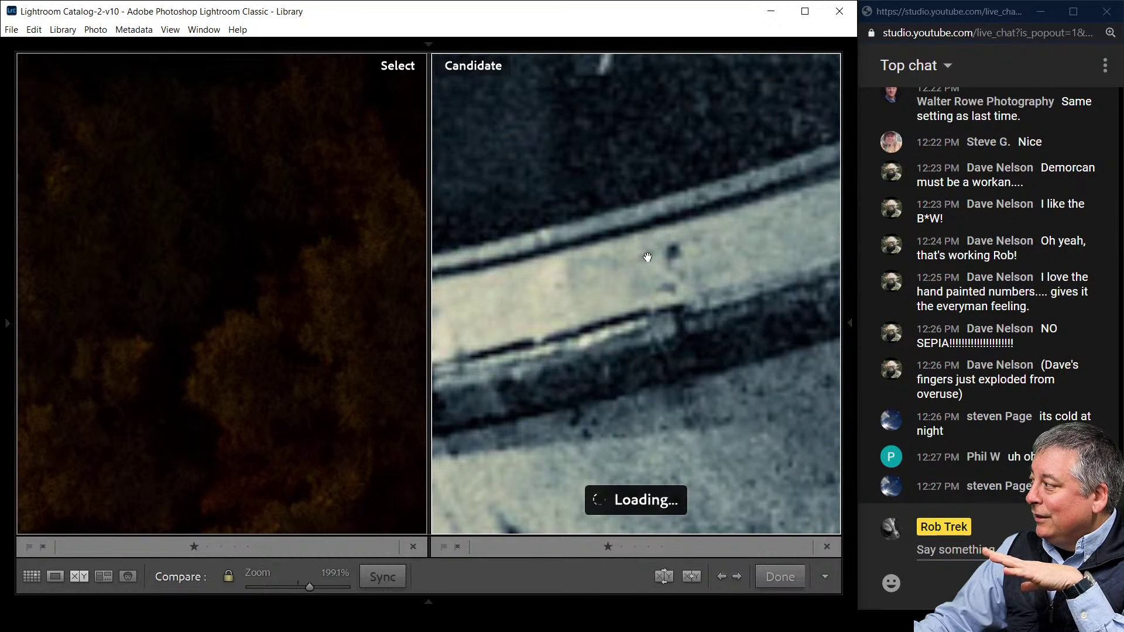
{"action": "left_click", "coordinate": [647, 257]}
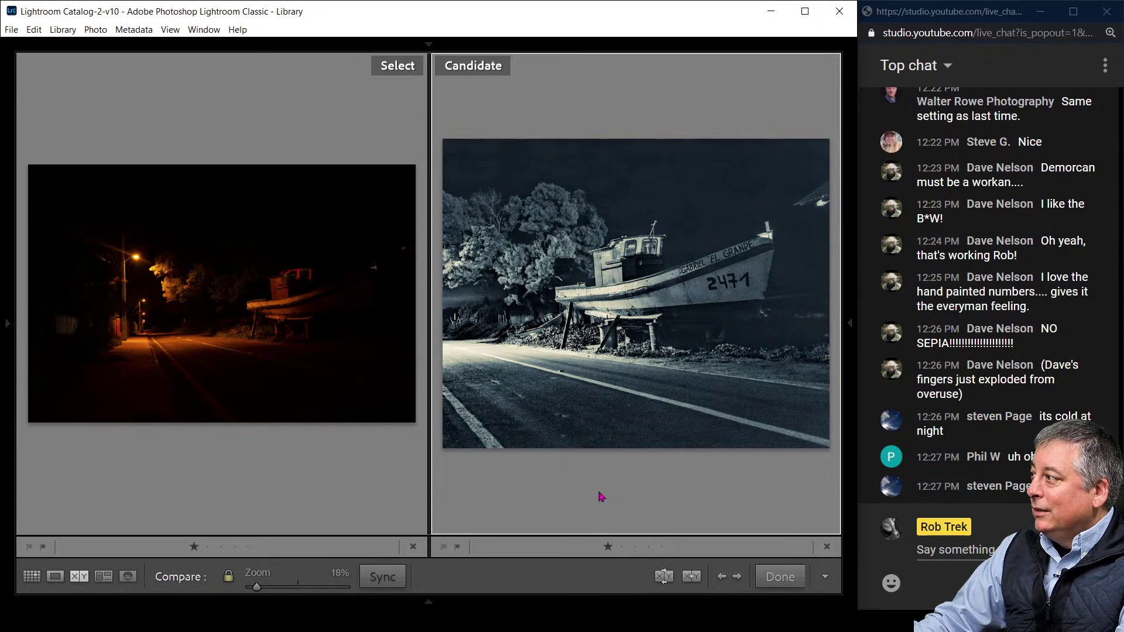
{"action": "key", "text": "g"}
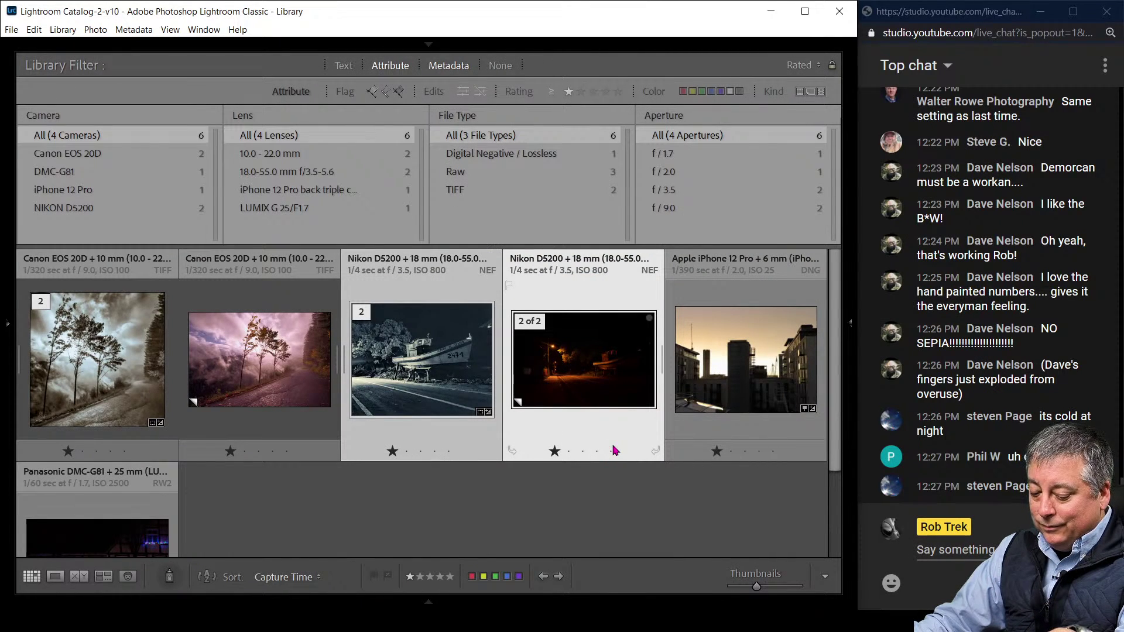
{"action": "key", "text": "c"}
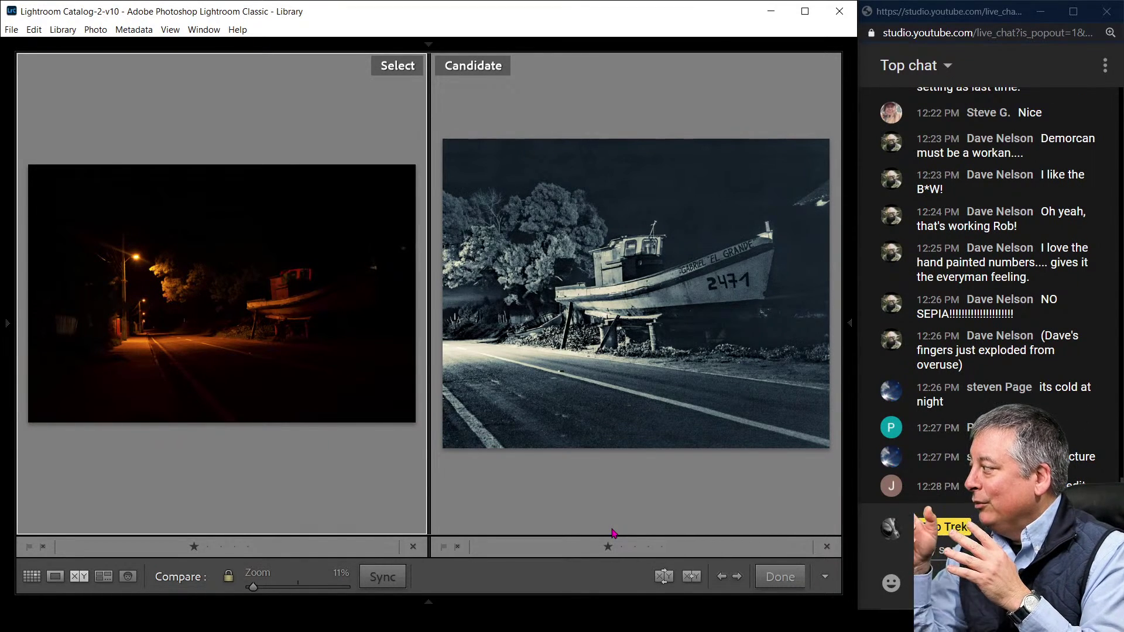
Open the iPhone 12 Pro photo of the sunset buildings for developing and cycle through its photo info overlays
{"action": "key", "text": "g"}
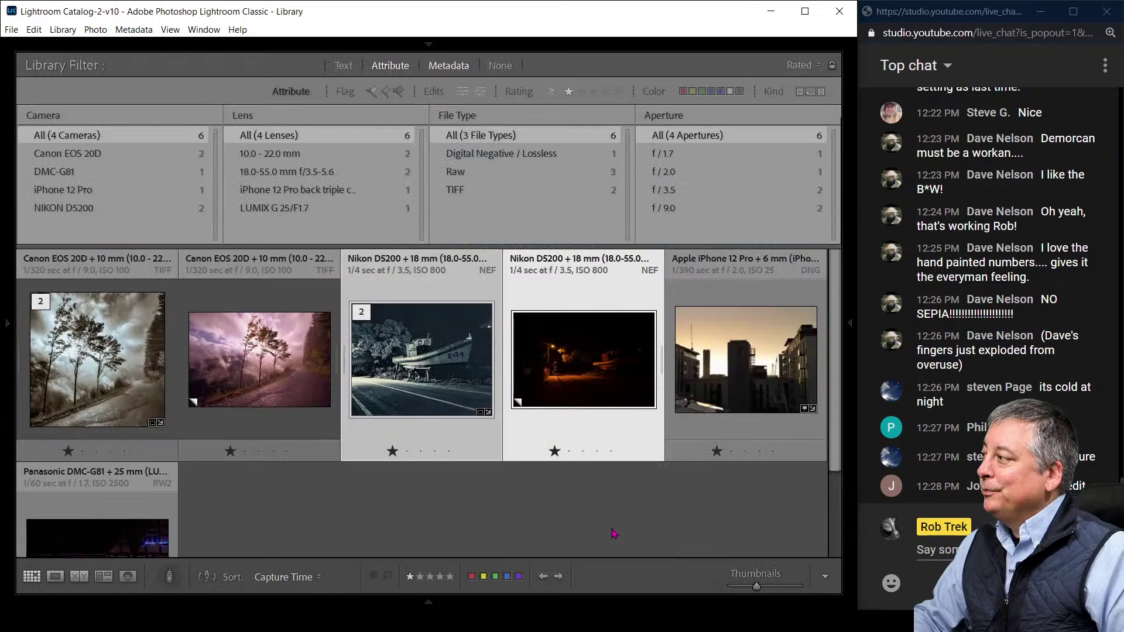
{"action": "left_click", "coordinate": [765, 402]}
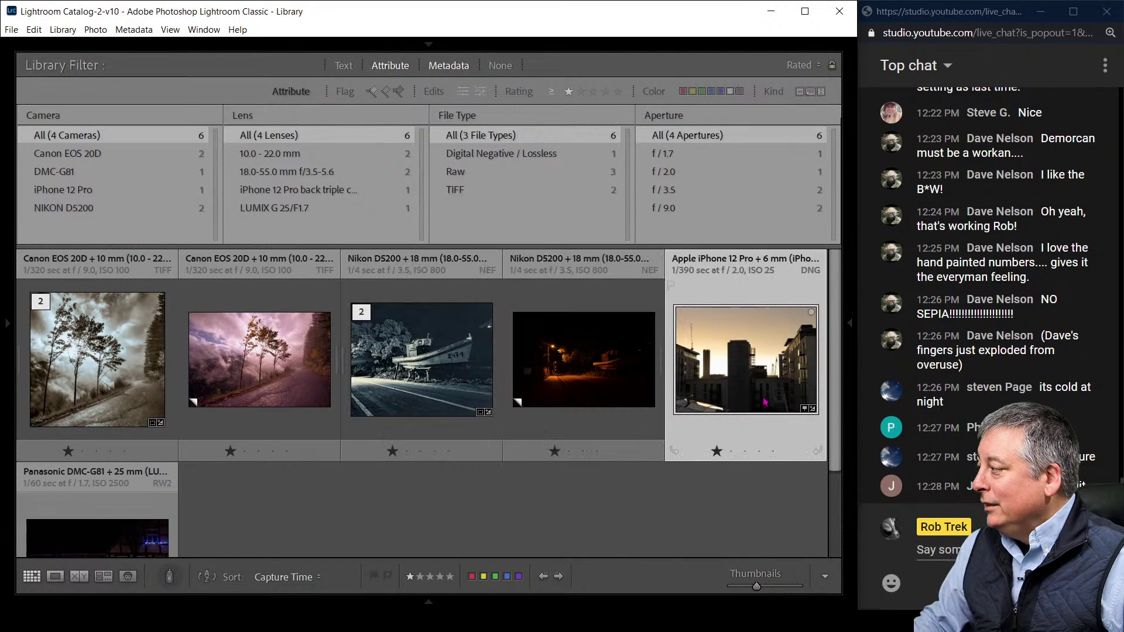
{"action": "key", "text": "d"}
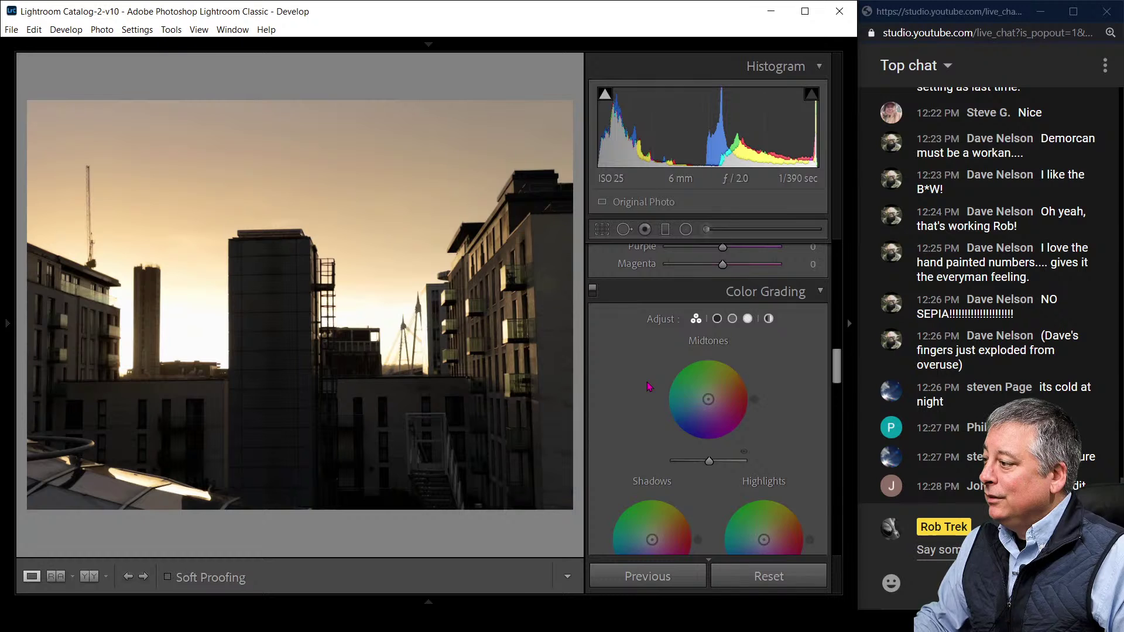
{"action": "key", "text": "i"}
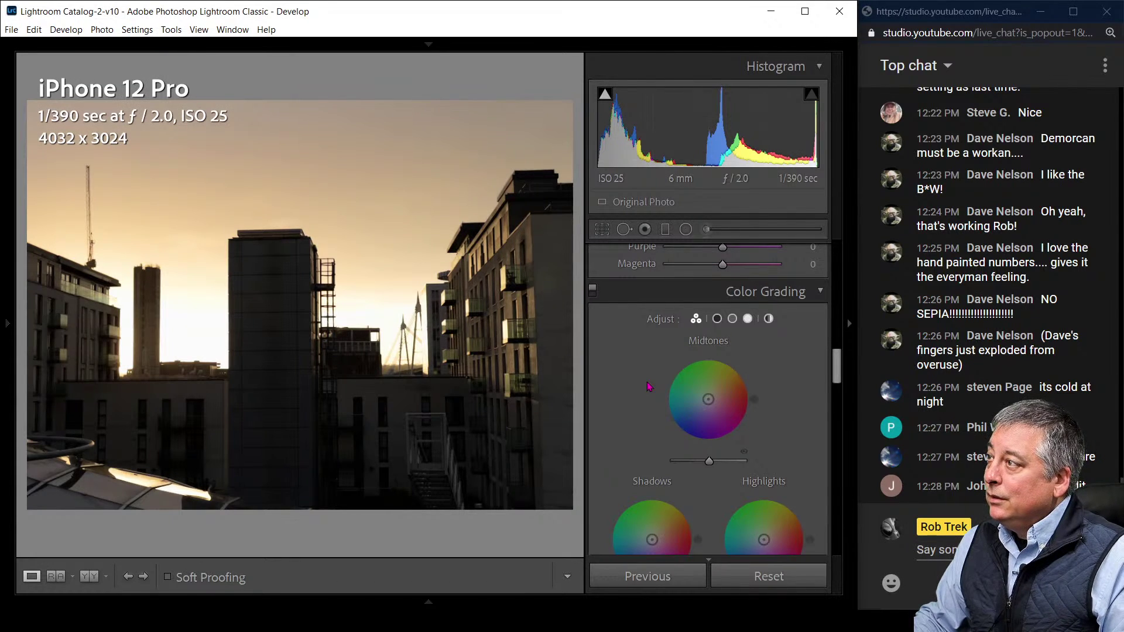
{"action": "key", "text": "i"}
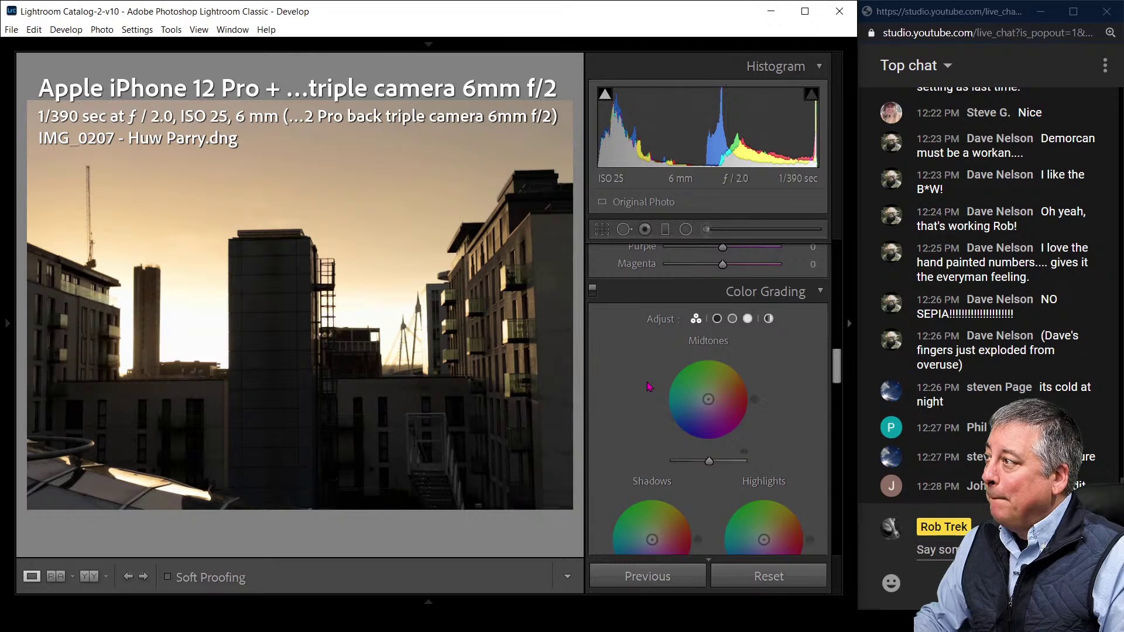
{"action": "key", "text": "i"}
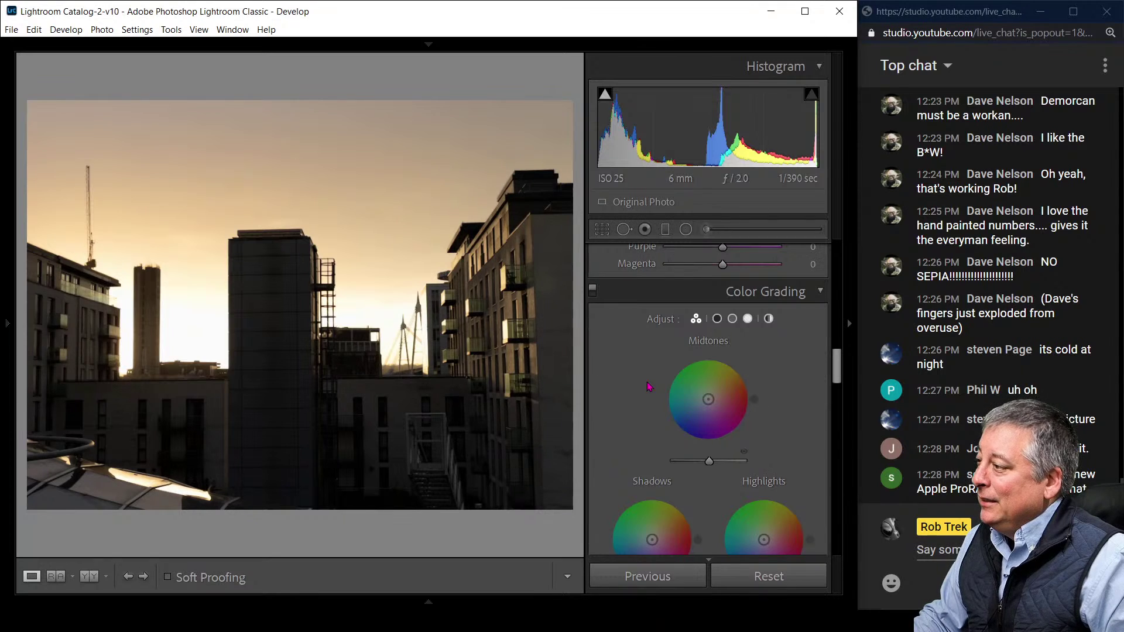
Apply automatic tone and Auto white balance to the sunset buildings photo
{"action": "scroll", "coordinate": [648, 386], "scroll_direction": "up", "scroll_amount": 10}
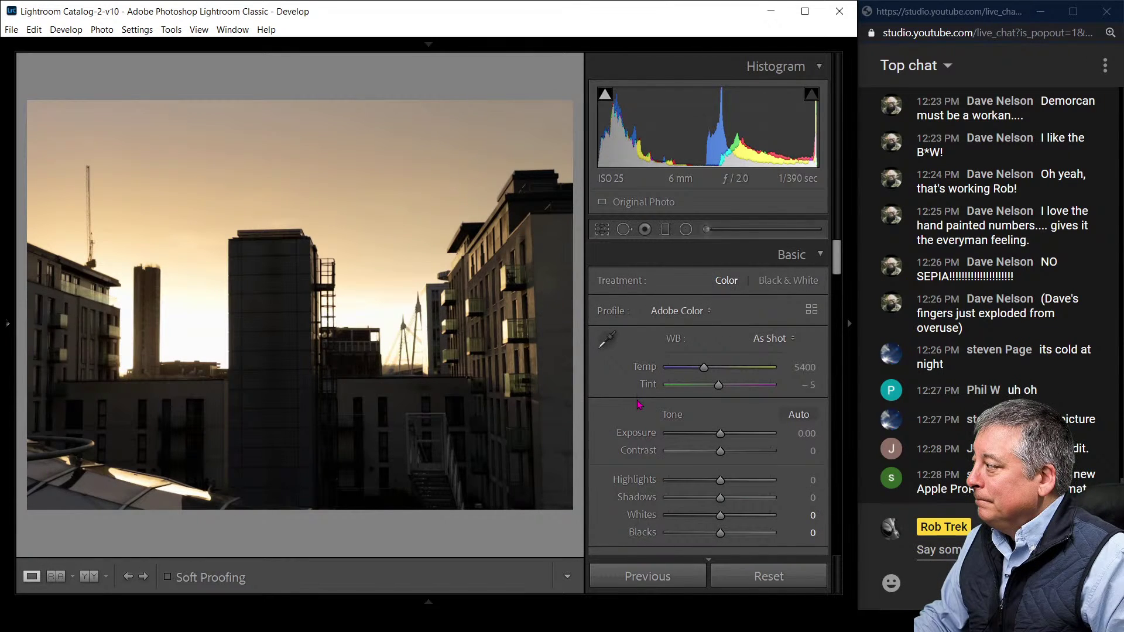
{"action": "left_click", "coordinate": [798, 414]}
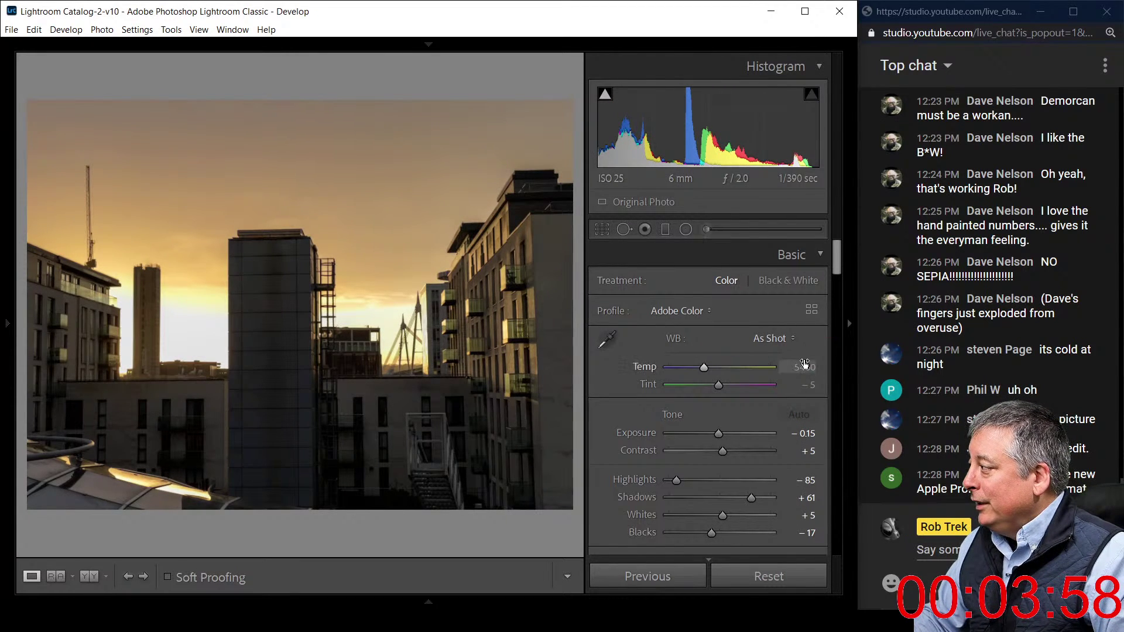
{"action": "left_click", "coordinate": [787, 341]}
{"action": "left_click", "coordinate": [782, 369]}
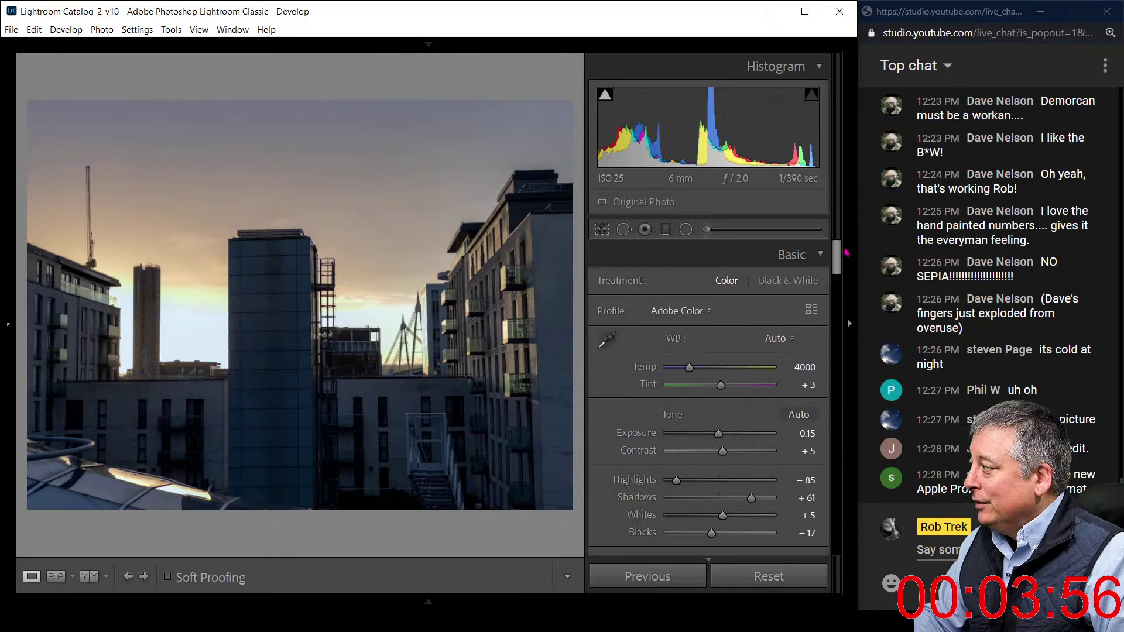
Straighten the buildings' perspective with the Auto Upright correction
{"action": "left_click_drag", "start_coordinate": [837, 260], "coordinate": [839, 495]}
{"action": "scroll", "coordinate": [745, 445], "scroll_direction": "up", "scroll_amount": 1}
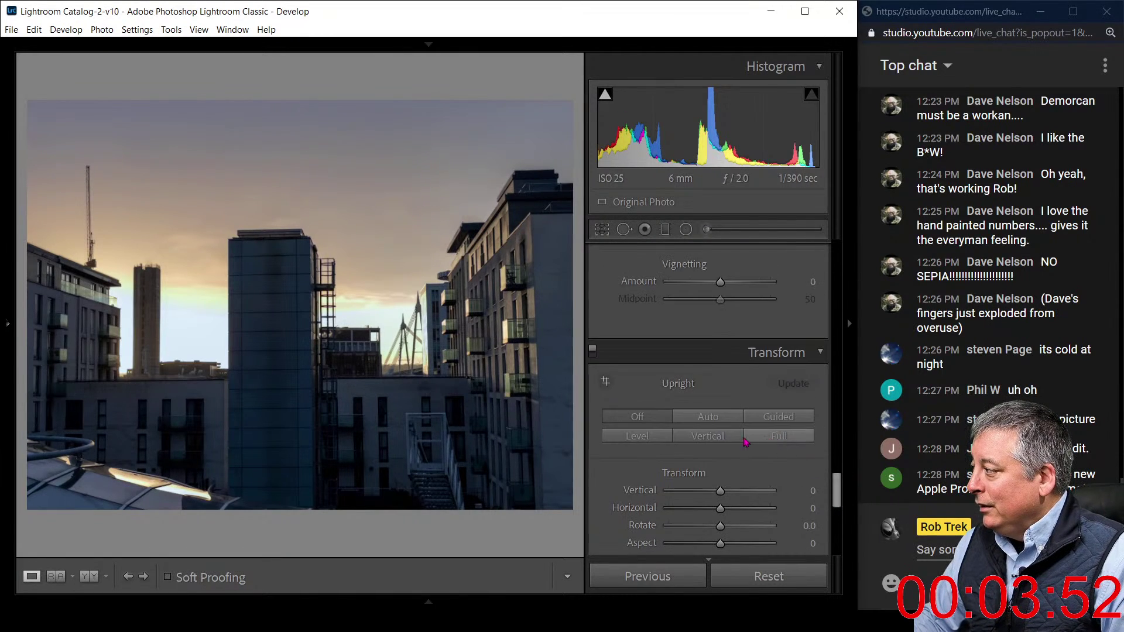
{"action": "left_click", "coordinate": [720, 426]}
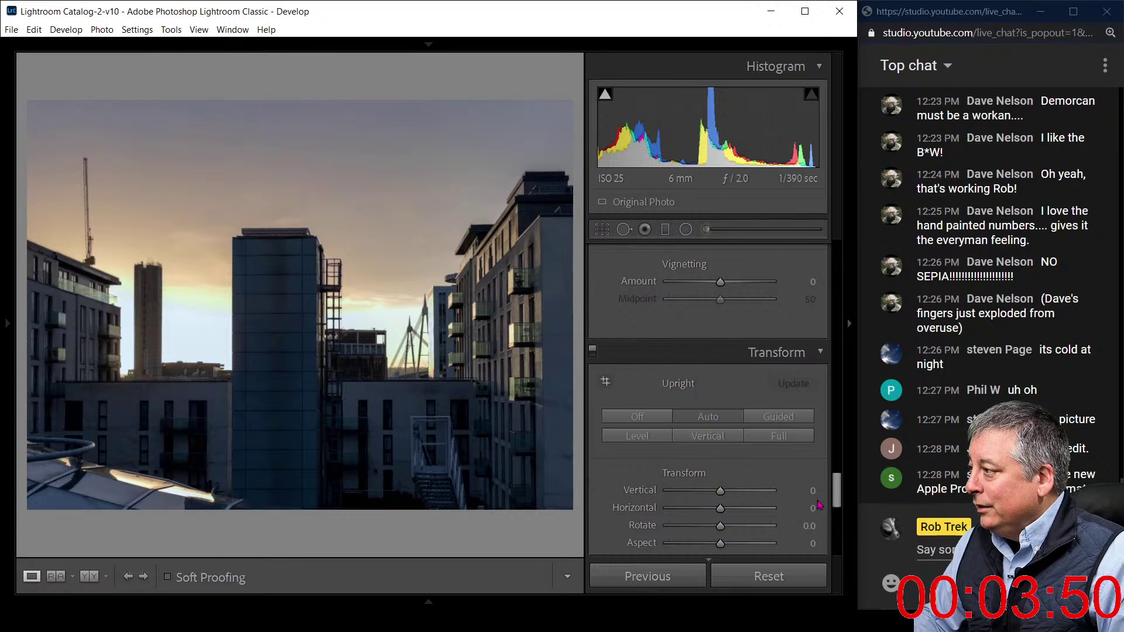
Brighten and warm the photo with exposure +0.50, shadows +87, temperature 6286 and tint +13
{"action": "left_click_drag", "start_coordinate": [837, 496], "coordinate": [836, 260]}
{"action": "mouse_move", "coordinate": [718, 433]}
{"action": "left_mouse_down"}
{"action": "mouse_move", "coordinate": [676, 436]}
{"action": "mouse_move", "coordinate": [724, 436]}
{"action": "left_mouse_up"}
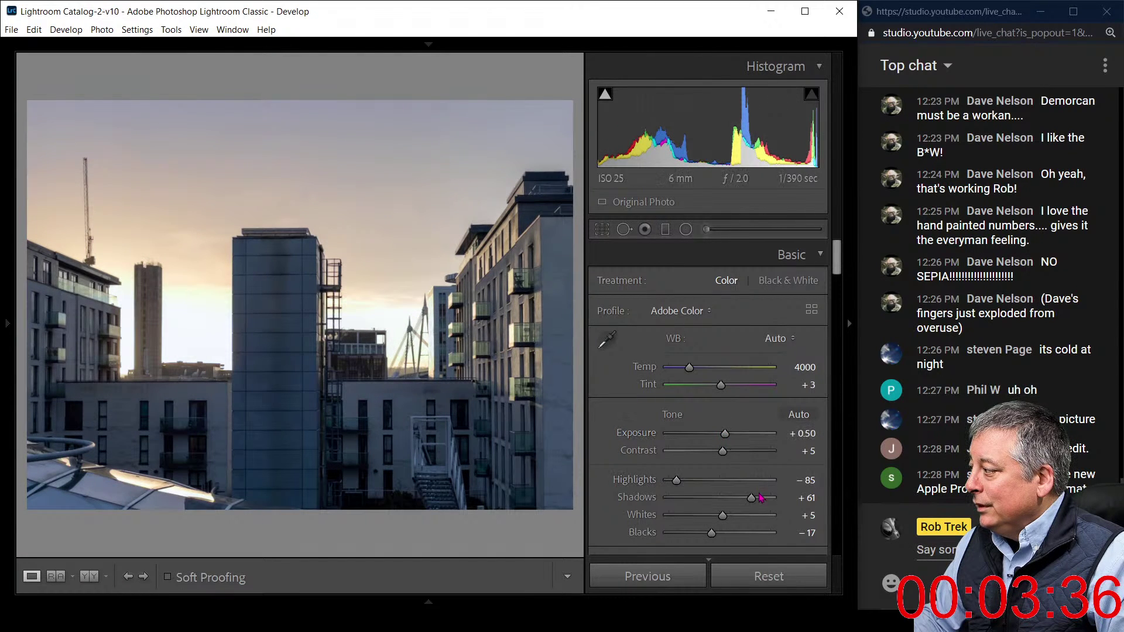
{"action": "left_click_drag", "start_coordinate": [760, 498], "coordinate": [771, 499]}
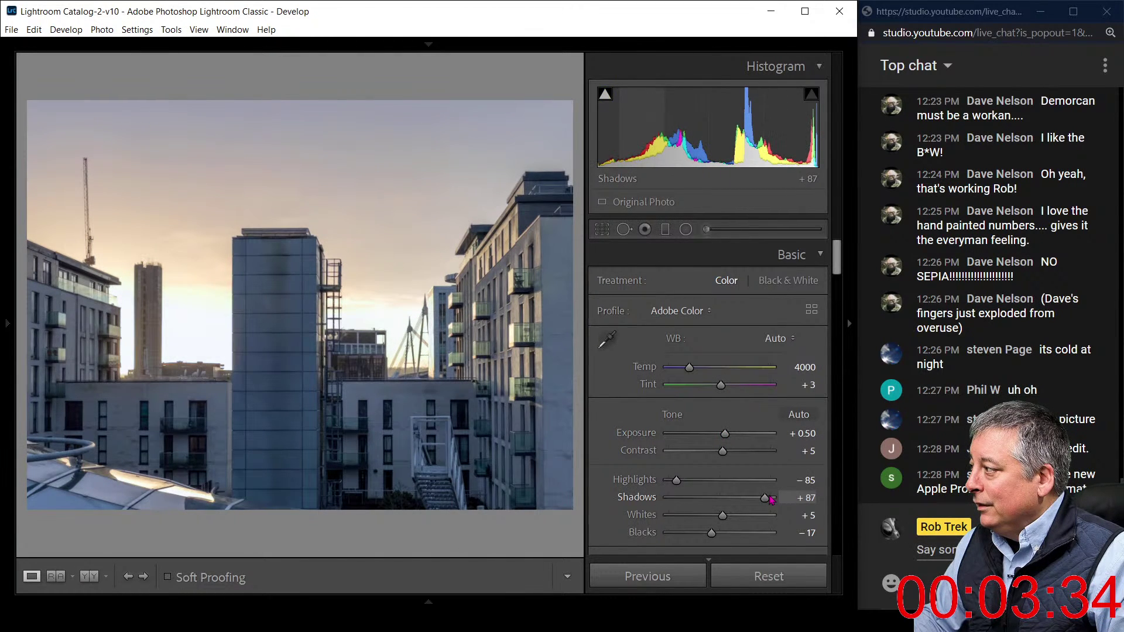
{"action": "left_click_drag", "start_coordinate": [688, 368], "coordinate": [719, 375]}
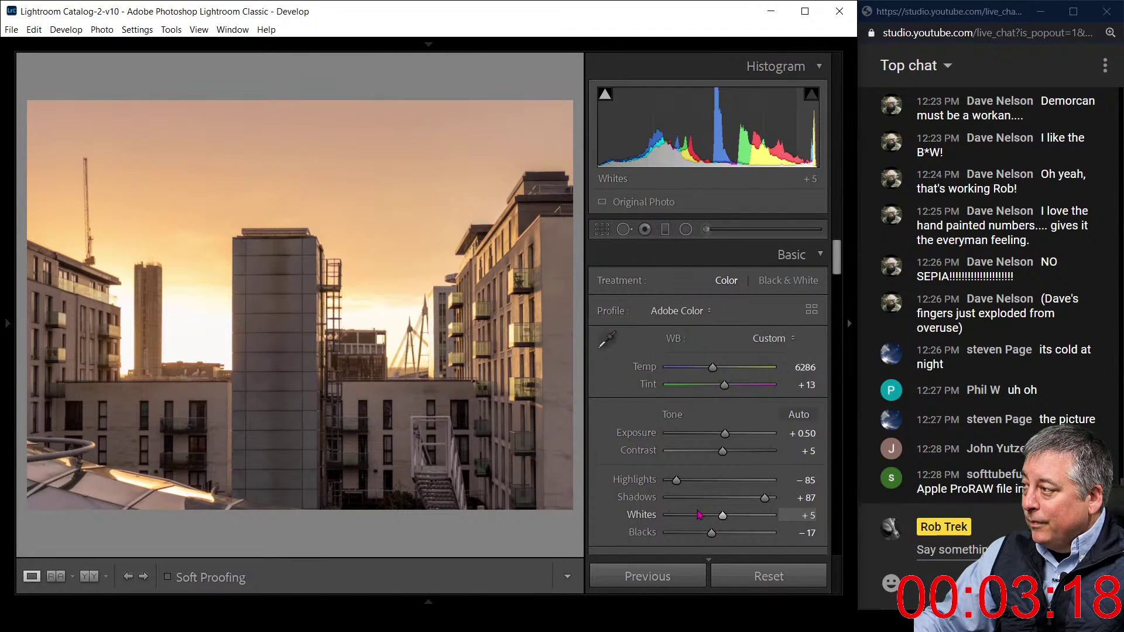
Crop the photo to a portrait frame around the balconied building, the stairs and the distant masts
{"action": "left_click", "coordinate": [602, 230]}
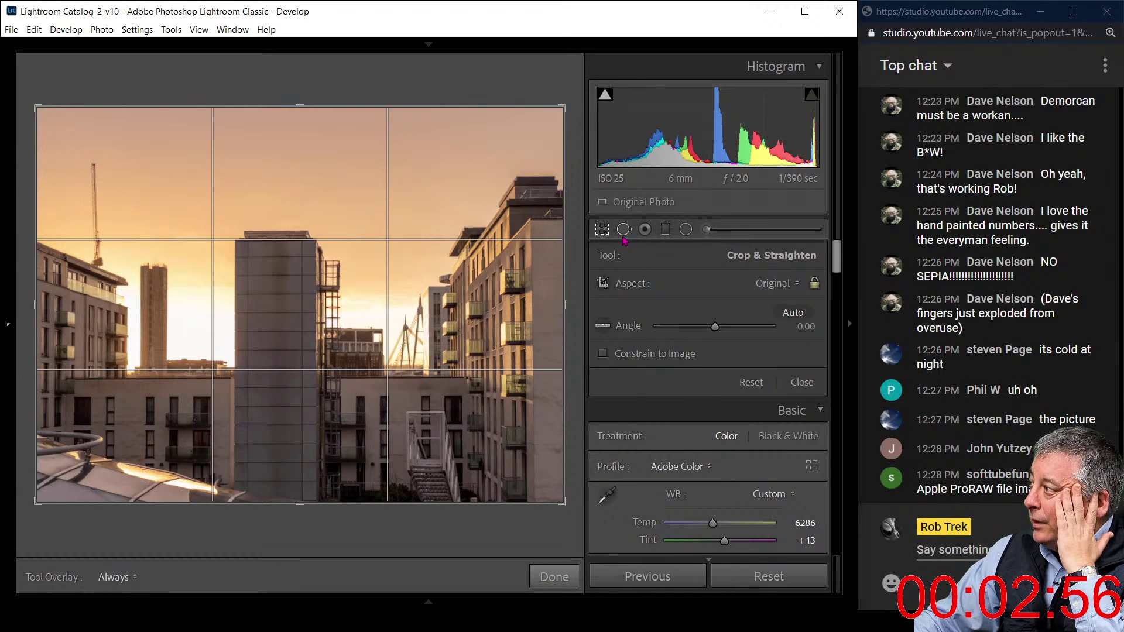
{"action": "left_click", "coordinate": [787, 285]}
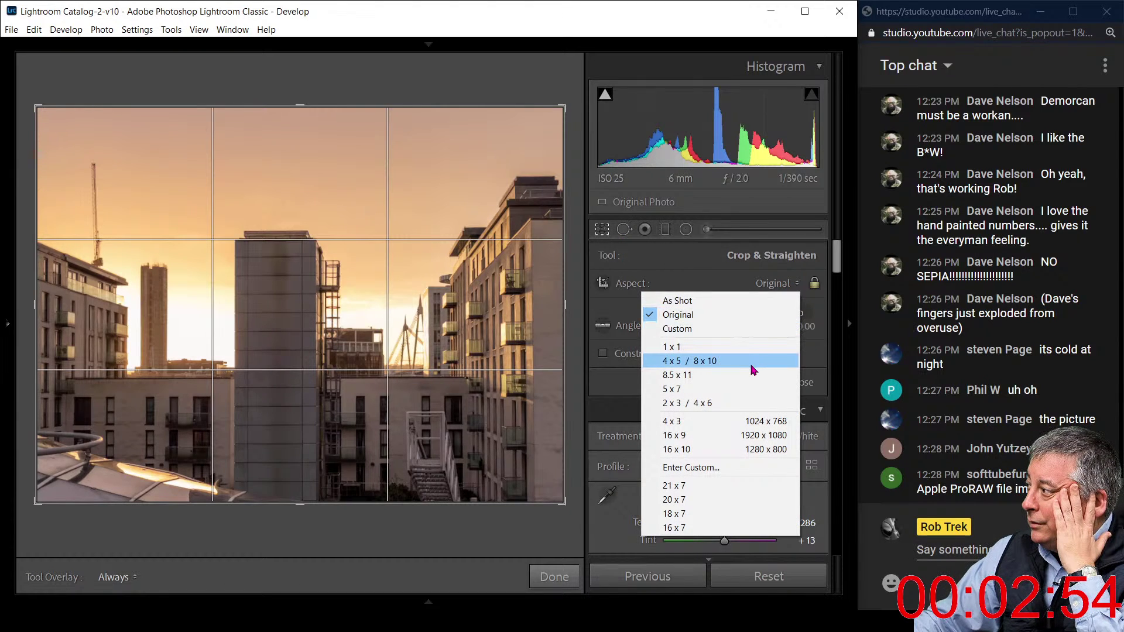
{"action": "left_click", "coordinate": [748, 421]}
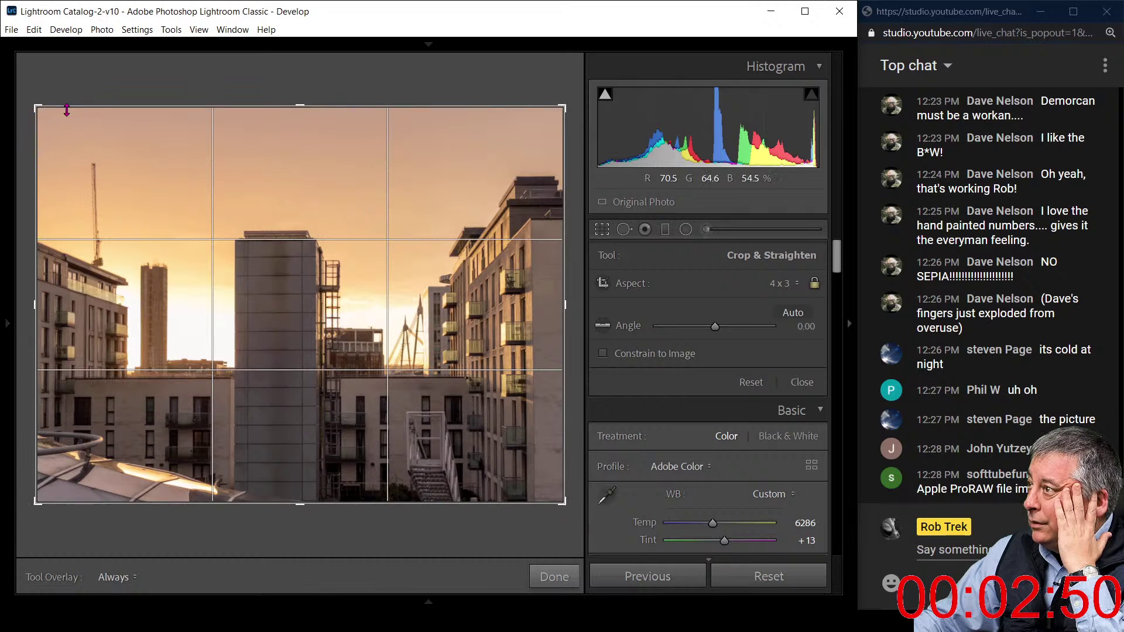
{"action": "left_click_drag", "start_coordinate": [48, 109], "coordinate": [159, 116]}
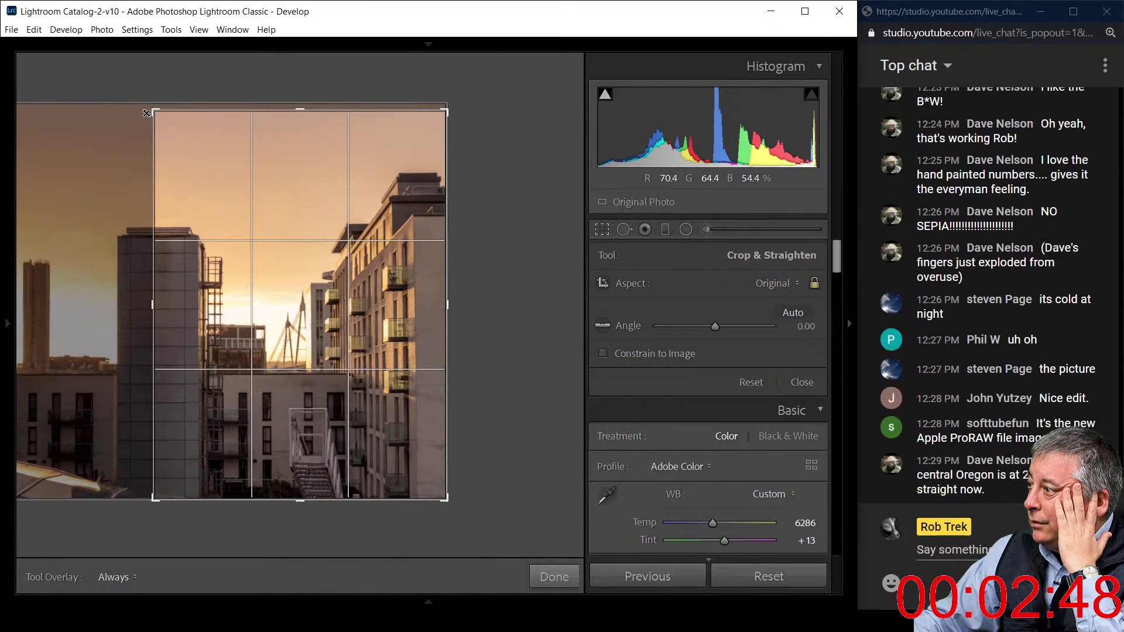
{"action": "left_click_drag", "start_coordinate": [315, 256], "coordinate": [333, 256]}
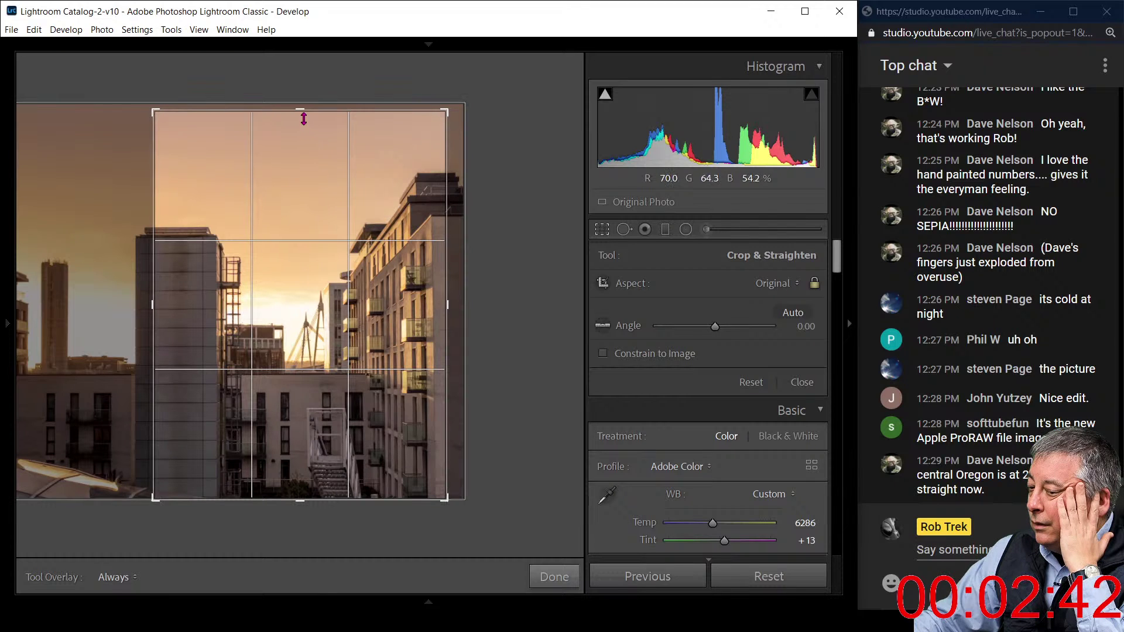
{"action": "left_click_drag", "start_coordinate": [301, 114], "coordinate": [301, 126]}
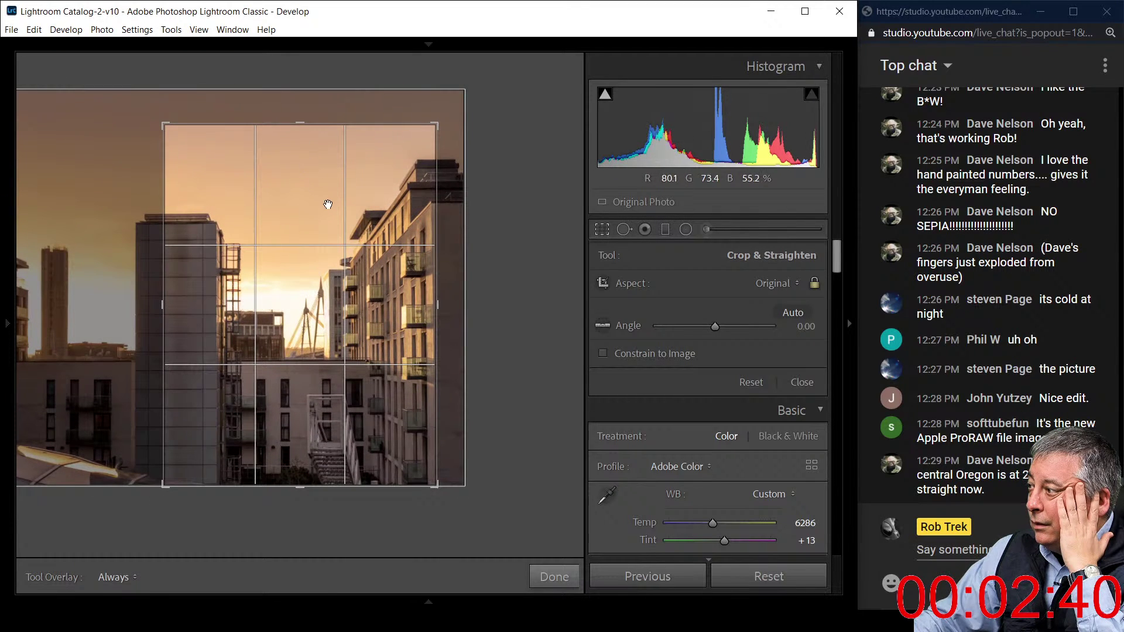
{"action": "left_click_drag", "start_coordinate": [327, 204], "coordinate": [312, 203]}
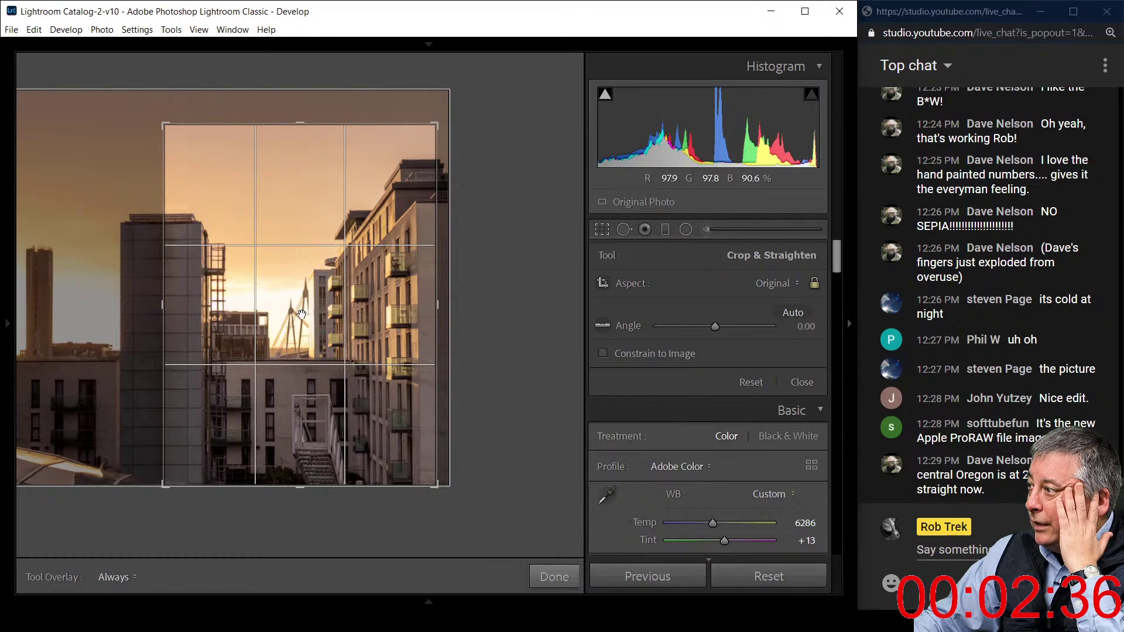
{"action": "left_click", "coordinate": [607, 232]}
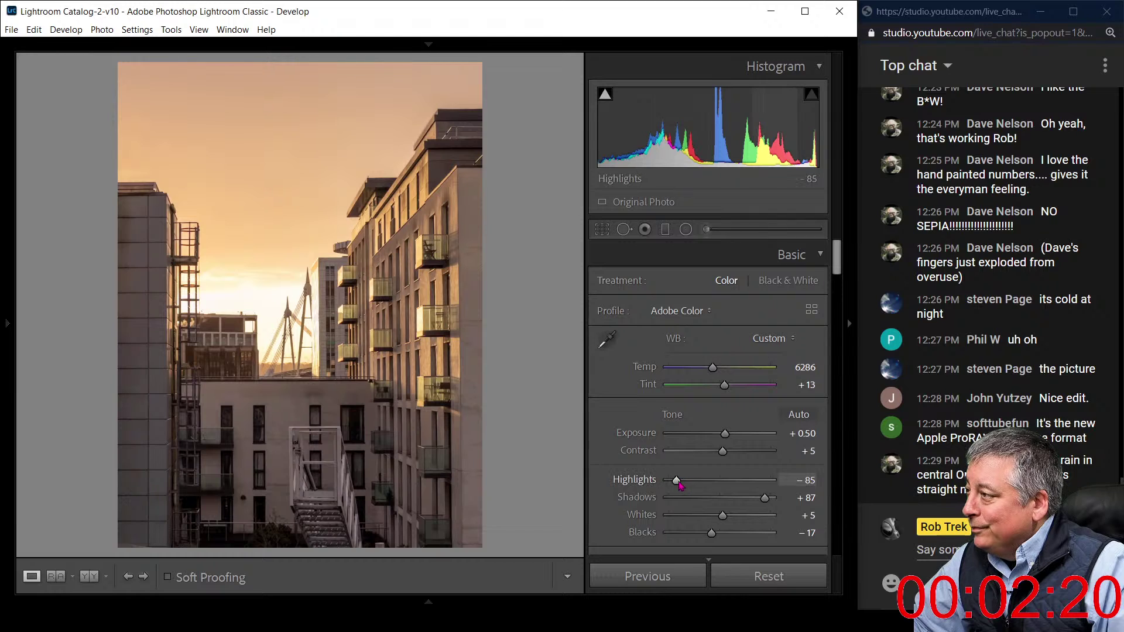
Increase the tonal contrast with highlights -100, shadows +100, whites +58 and blacks -98, and set exposure to +0.89
{"action": "left_click_drag", "start_coordinate": [677, 481], "coordinate": [661, 486]}
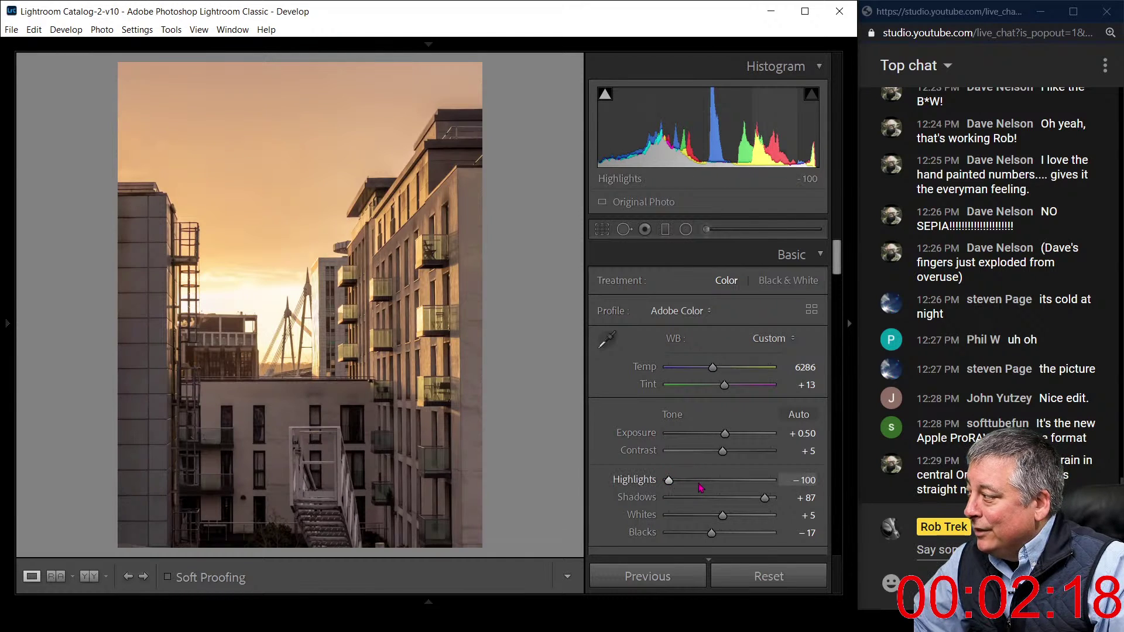
{"action": "left_click_drag", "start_coordinate": [711, 533], "coordinate": [753, 520]}
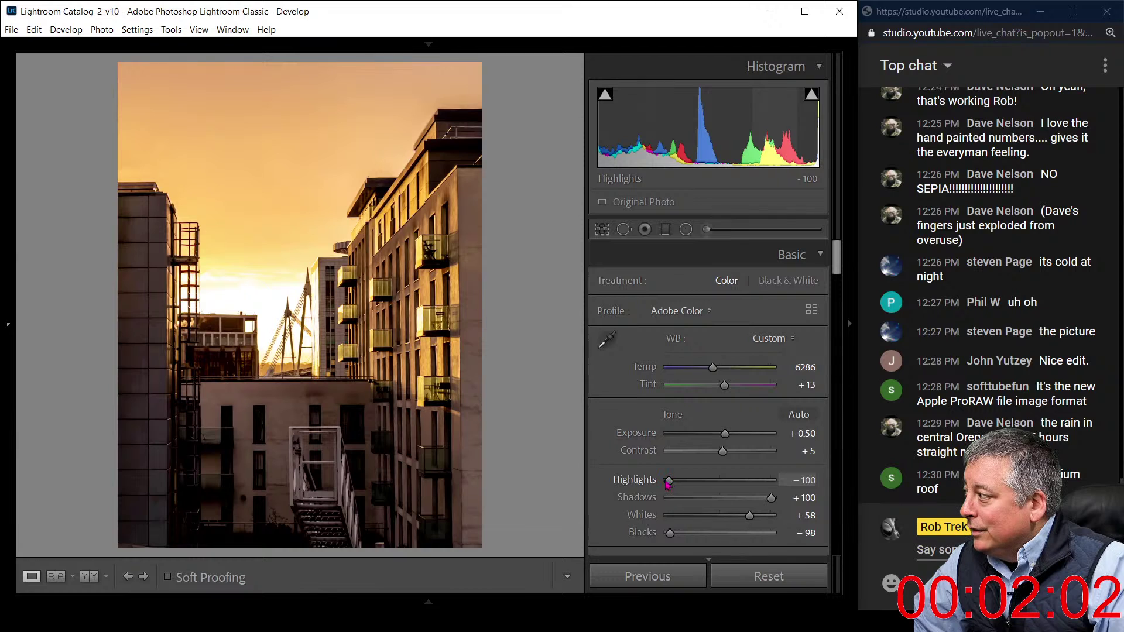
{"action": "left_click_drag", "start_coordinate": [728, 436], "coordinate": [729, 436]}
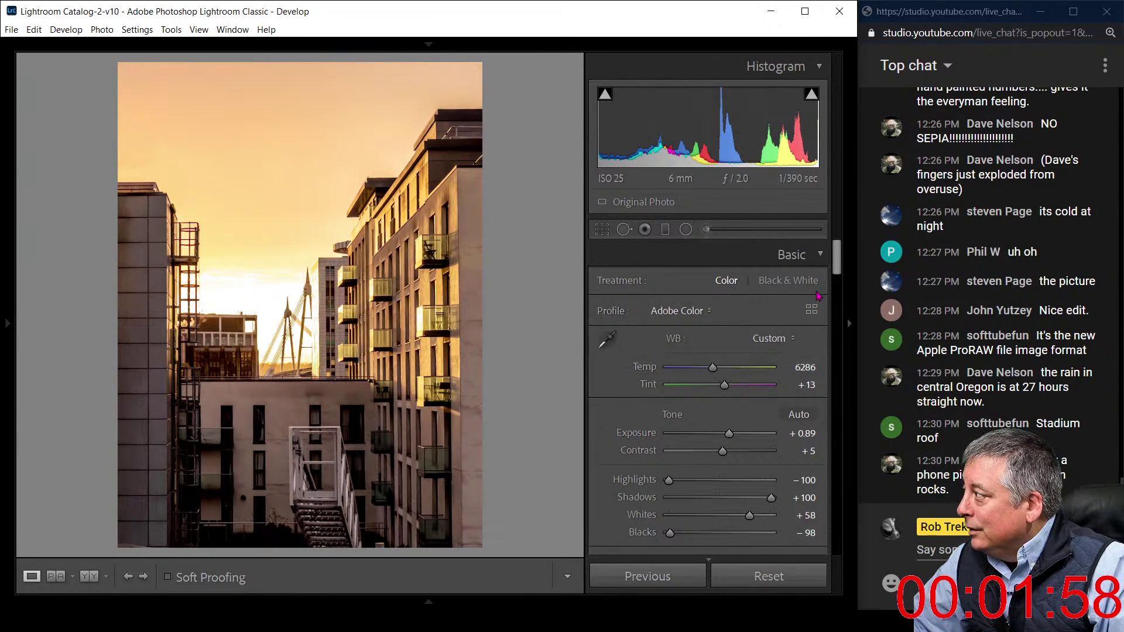
Add a subtle dark post-crop vignette with amount -15, midpoint 37, feather 100 and highlights 100
{"action": "left_click_drag", "start_coordinate": [841, 280], "coordinate": [810, 540]}
{"action": "scroll", "coordinate": [810, 539], "scroll_direction": "down", "scroll_amount": 3}
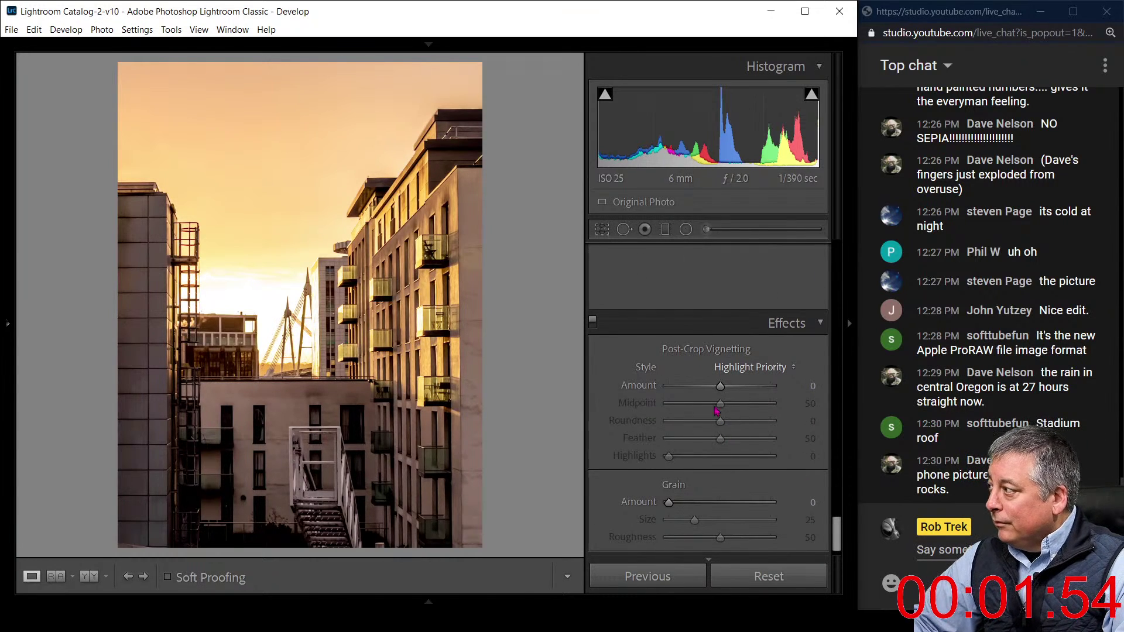
{"action": "left_click_drag", "start_coordinate": [721, 386], "coordinate": [698, 386]}
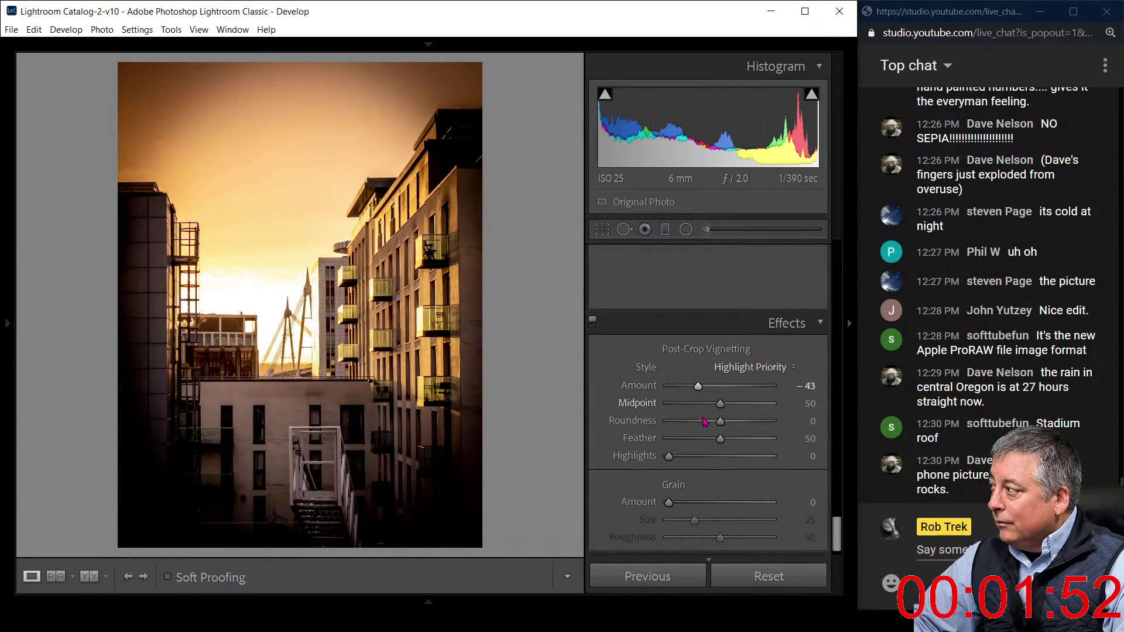
{"action": "left_click_drag", "start_coordinate": [720, 439], "coordinate": [772, 439]}
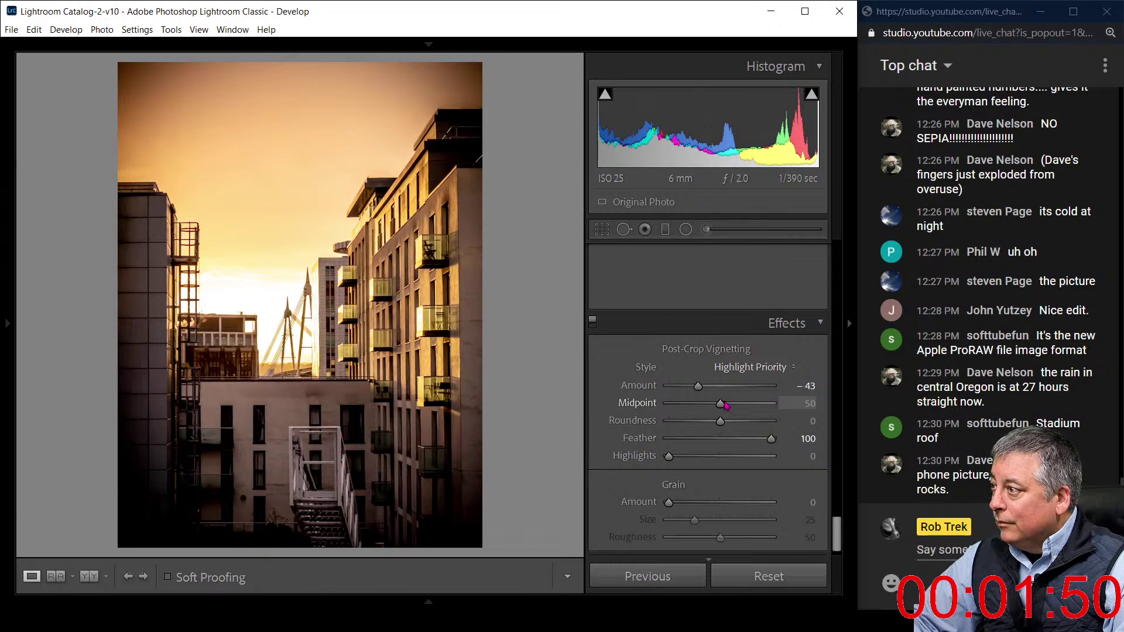
{"action": "mouse_move", "coordinate": [724, 404]}
{"action": "left_mouse_down"}
{"action": "mouse_move", "coordinate": [755, 404]}
{"action": "mouse_move", "coordinate": [708, 388]}
{"action": "mouse_move", "coordinate": [707, 404]}
{"action": "left_mouse_up"}
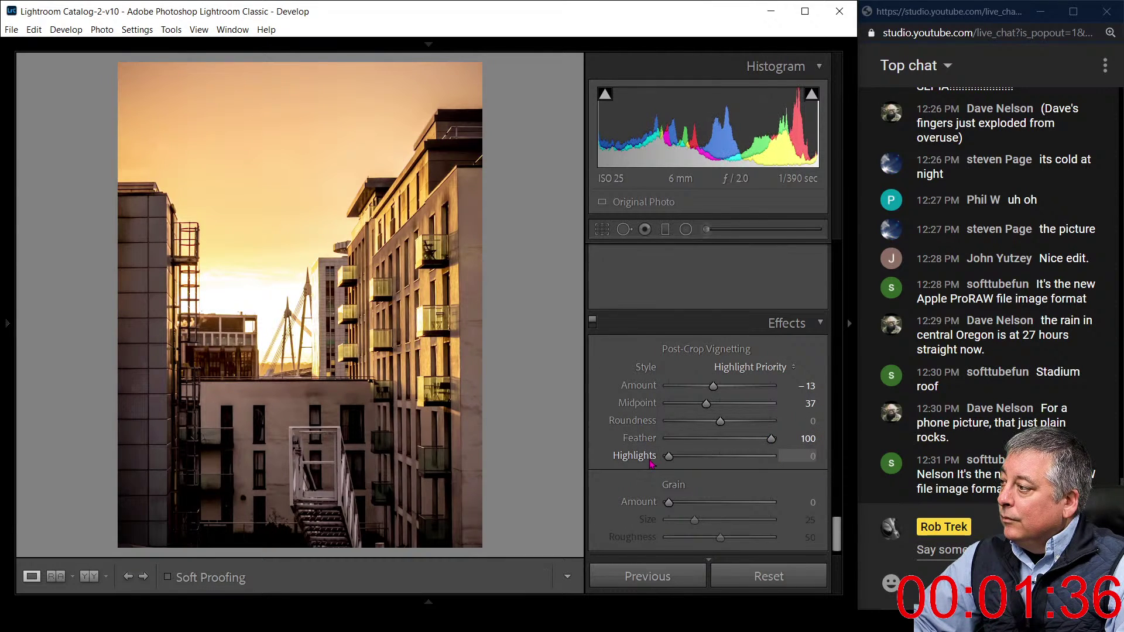
{"action": "left_click_drag", "start_coordinate": [784, 474], "coordinate": [789, 455]}
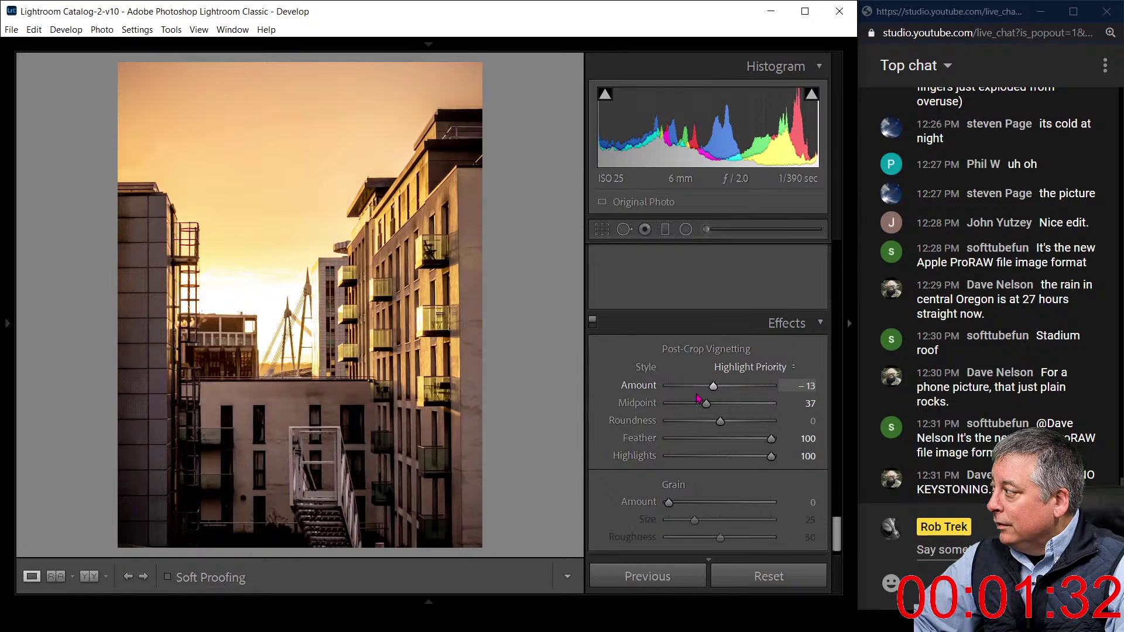
{"action": "left_click_drag", "start_coordinate": [712, 391], "coordinate": [713, 391]}
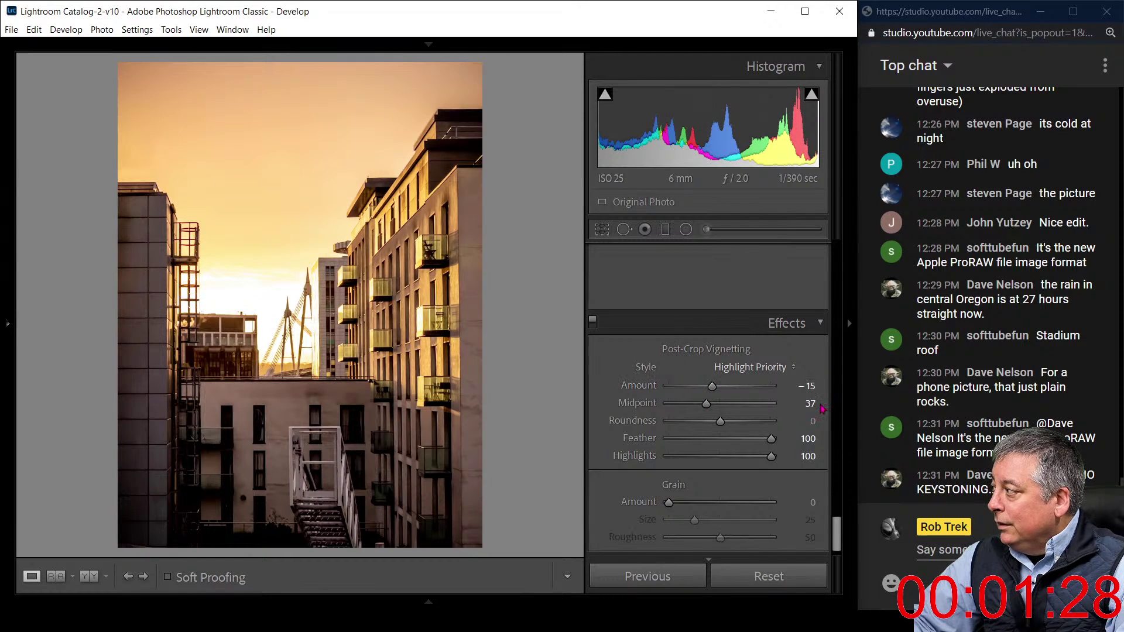
Color-grade the highlights golden with hue 43 and saturation 62, and tint the shadows teal-blue
{"action": "left_click_drag", "start_coordinate": [836, 545], "coordinate": [837, 378]}
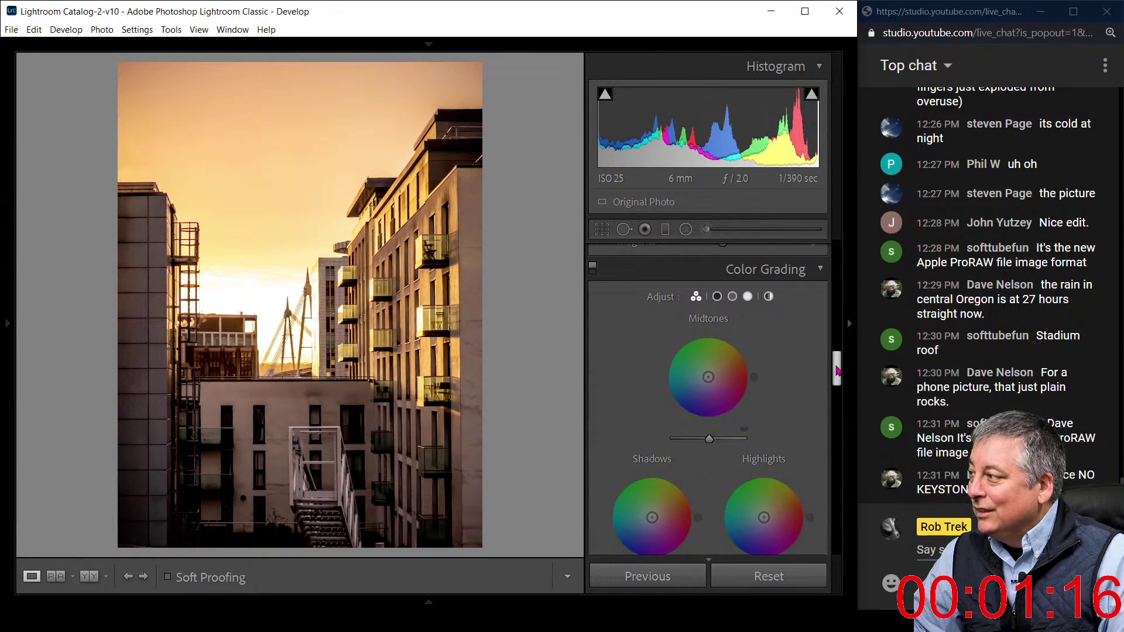
{"action": "left_click_drag", "start_coordinate": [837, 370], "coordinate": [839, 375]}
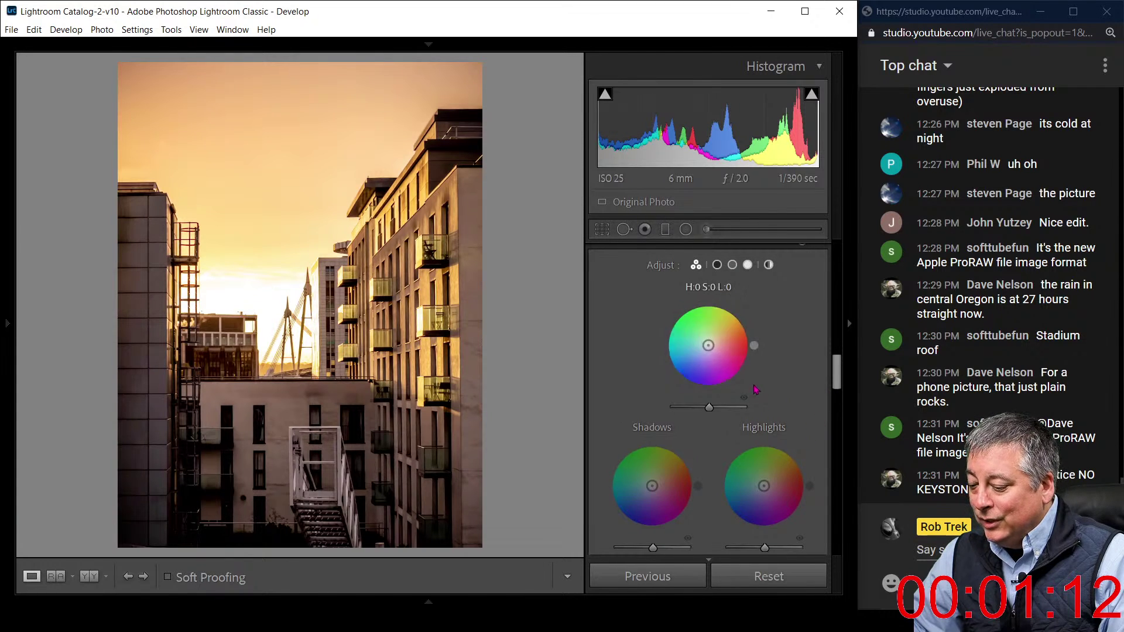
{"action": "left_click_drag", "start_coordinate": [764, 486], "coordinate": [779, 471]}
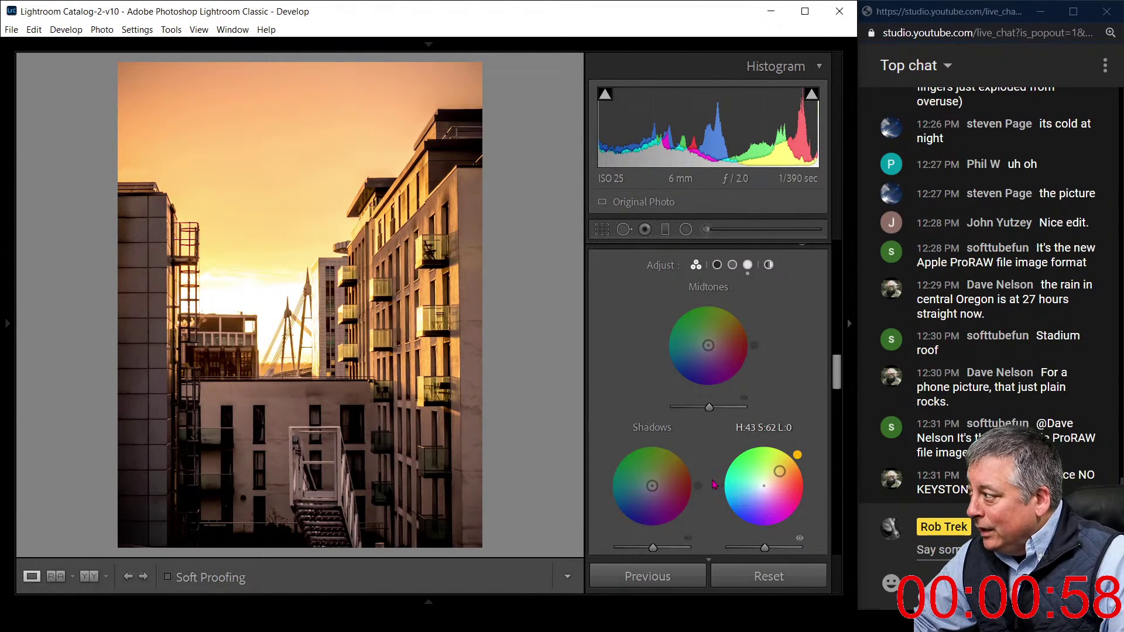
{"action": "left_click_drag", "start_coordinate": [652, 490], "coordinate": [632, 492]}
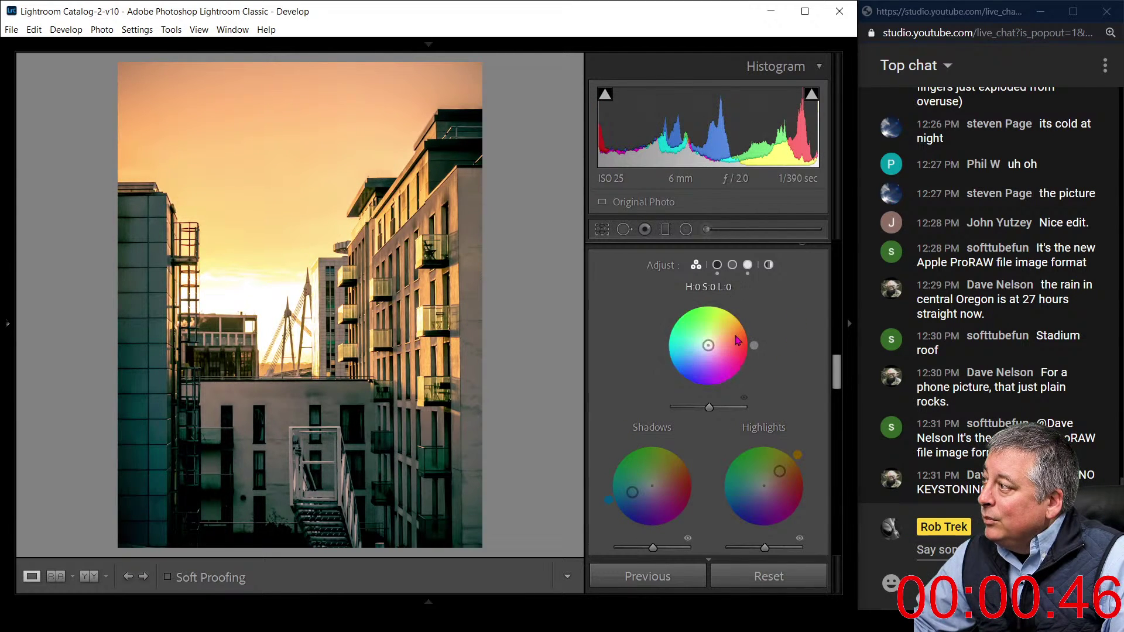
{"action": "left_click_drag", "start_coordinate": [710, 348], "coordinate": [711, 338]}
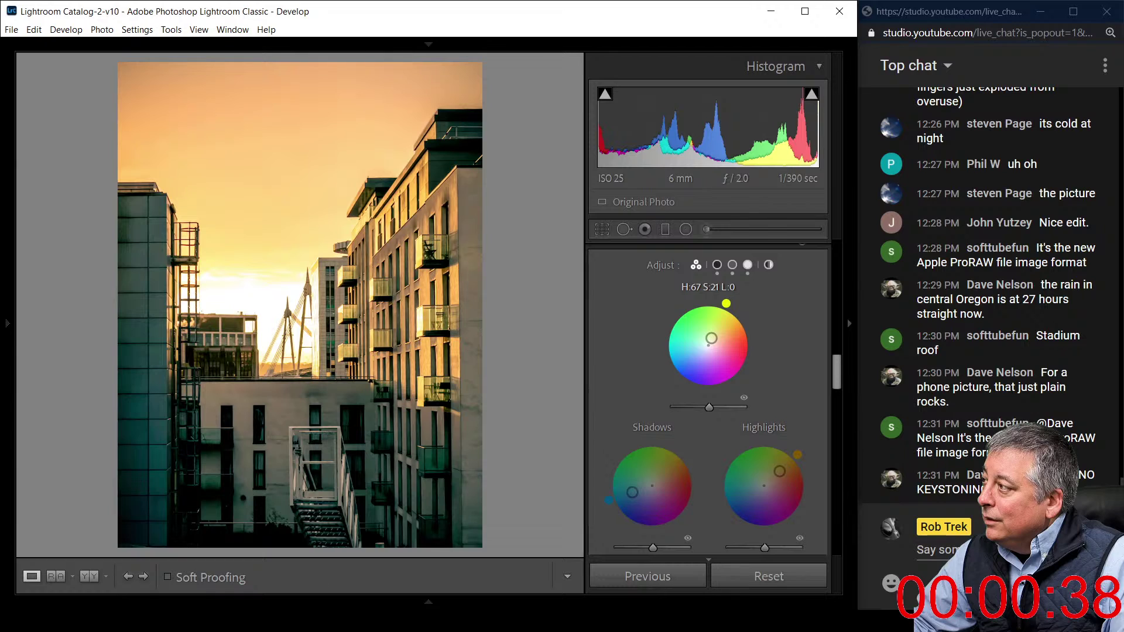
{"action": "left_click_drag", "start_coordinate": [711, 338], "coordinate": [710, 341]}
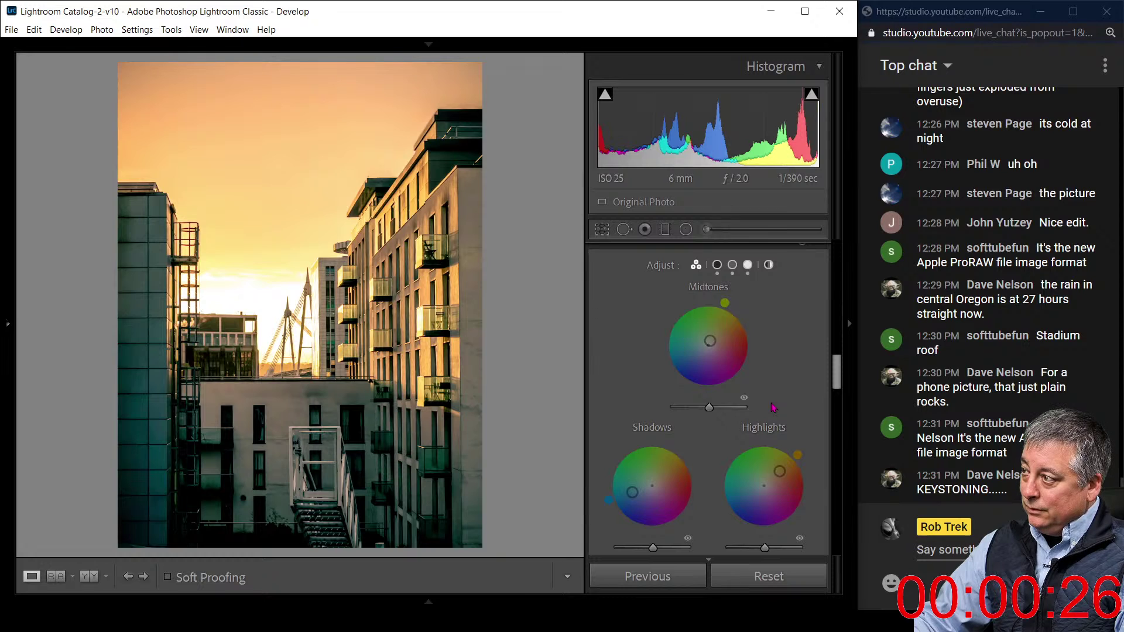
{"action": "left_click_drag", "start_coordinate": [710, 341], "coordinate": [708, 345]}
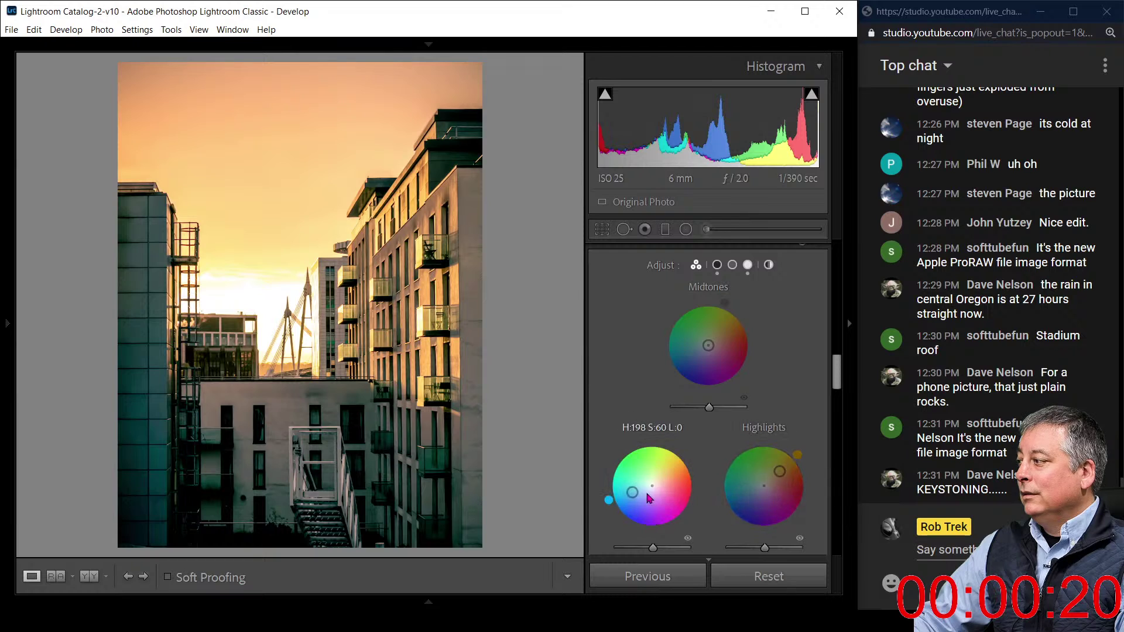
Shift the shadow tint to hue 207 and saturation 78, and create a virtual copy of the photo reset to its unedited state
{"action": "left_click_drag", "start_coordinate": [633, 492], "coordinate": [629, 497]}
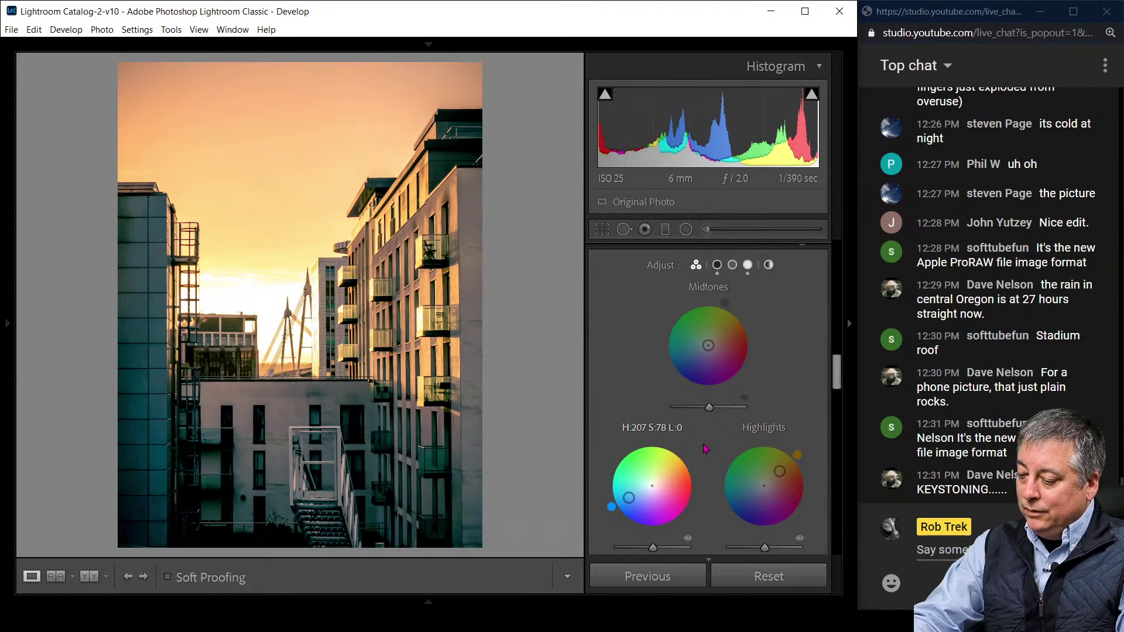
{"action": "right_click", "coordinate": [332, 445]}
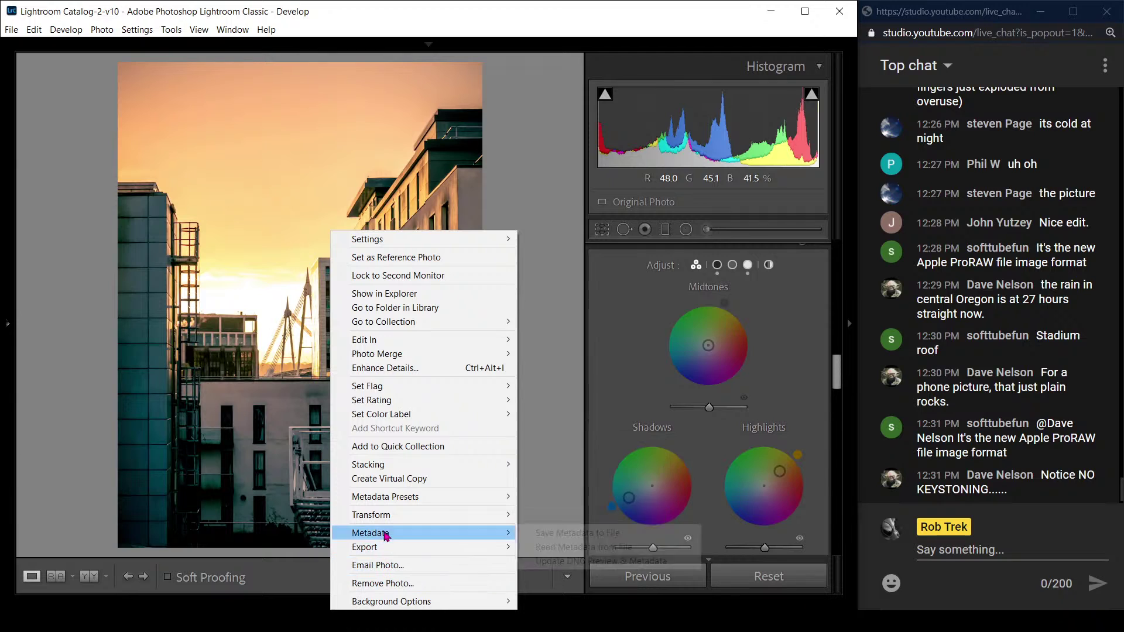
{"action": "left_click", "coordinate": [388, 478]}
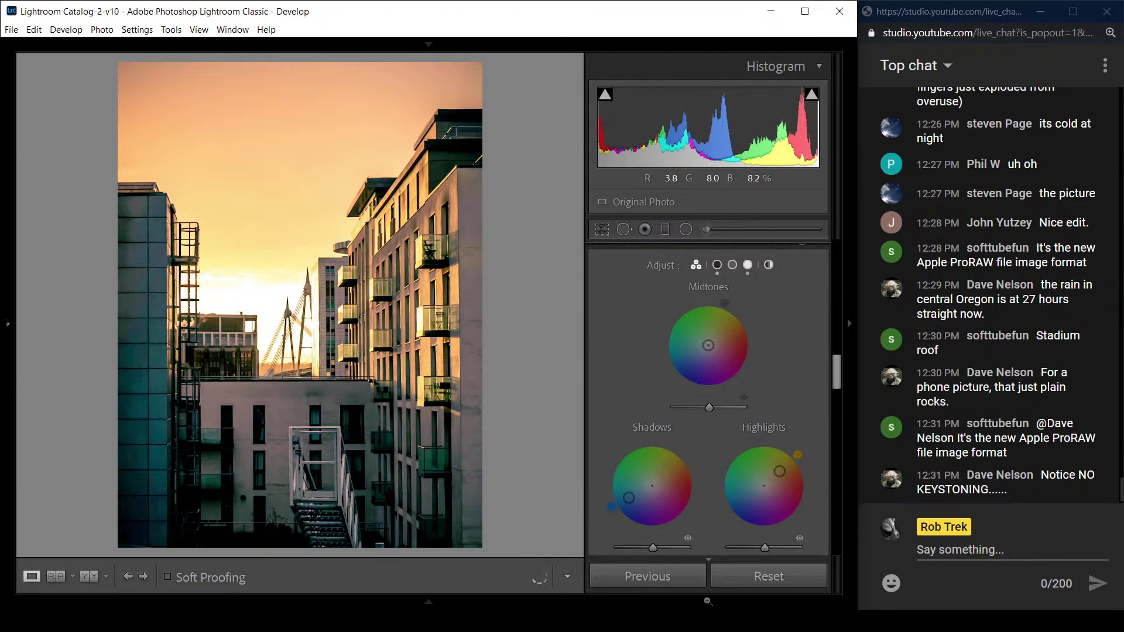
{"action": "mouse_move", "coordinate": [764, 582]}
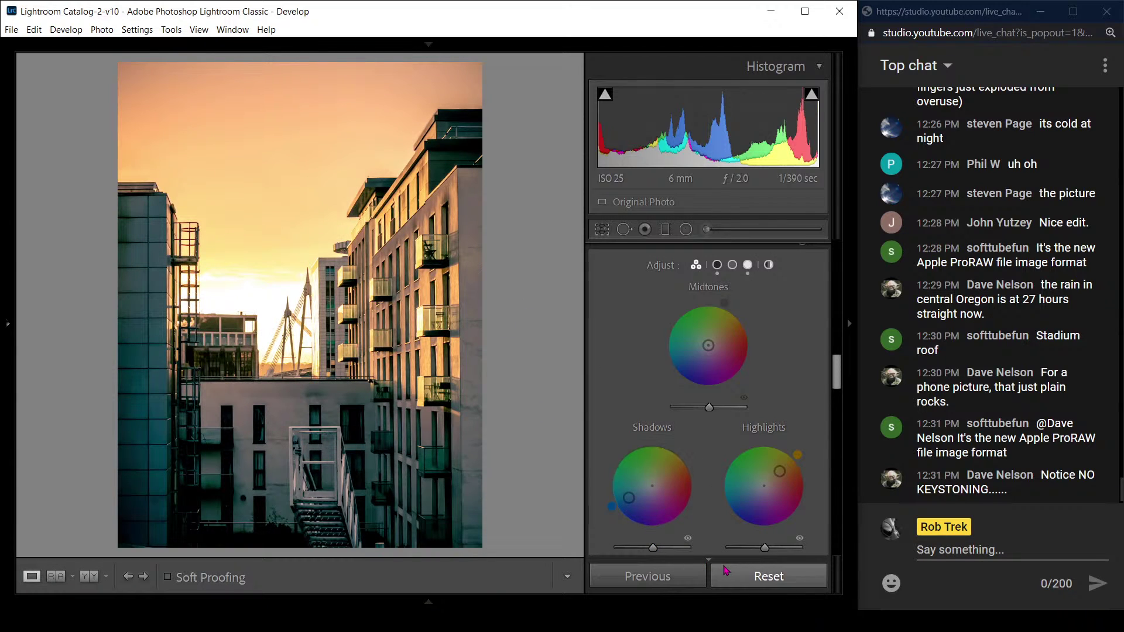
{"action": "left_click", "coordinate": [725, 571]}
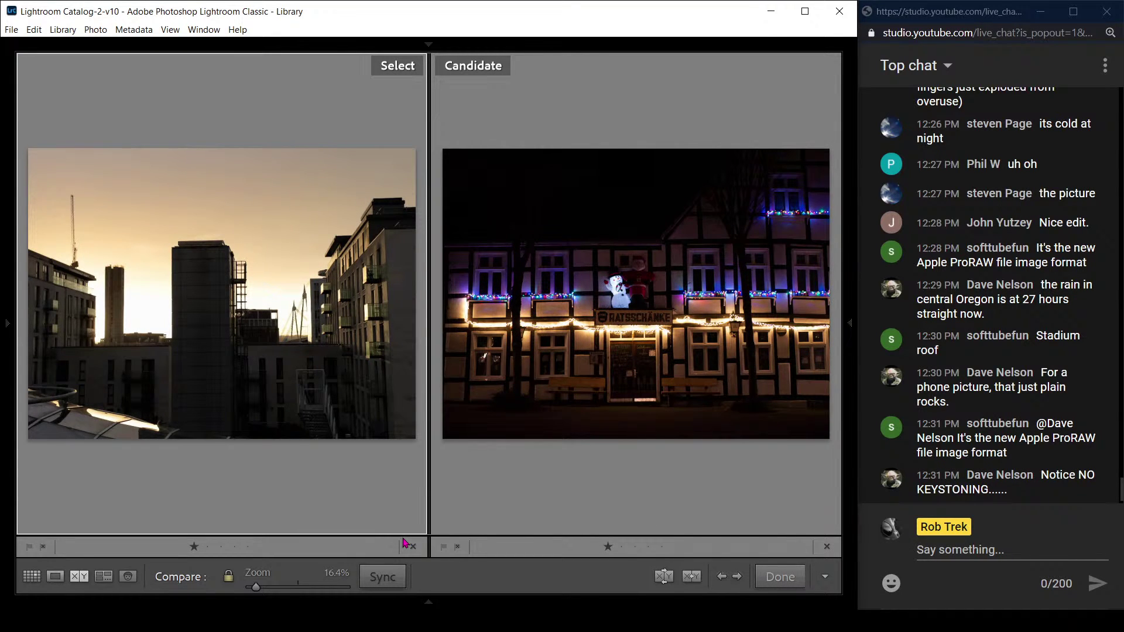
Compare the edited sunset photo with the unedited copy side by side, swap them, and view the edit full screen before returning to the grid
{"action": "key", "text": "Right"}
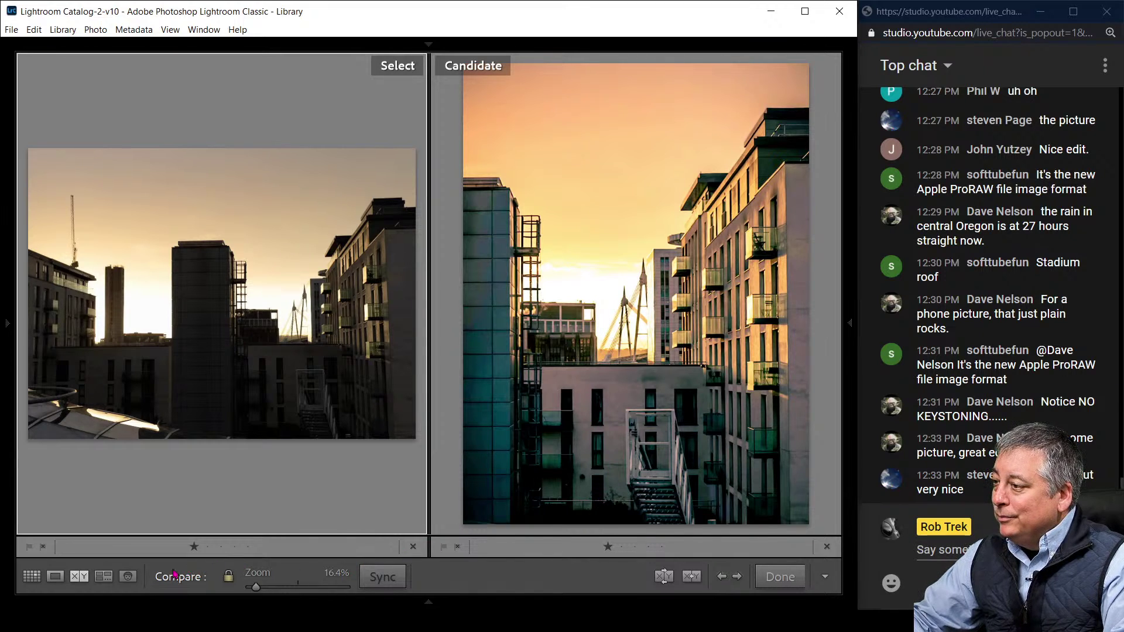
{"action": "left_click", "coordinate": [665, 576]}
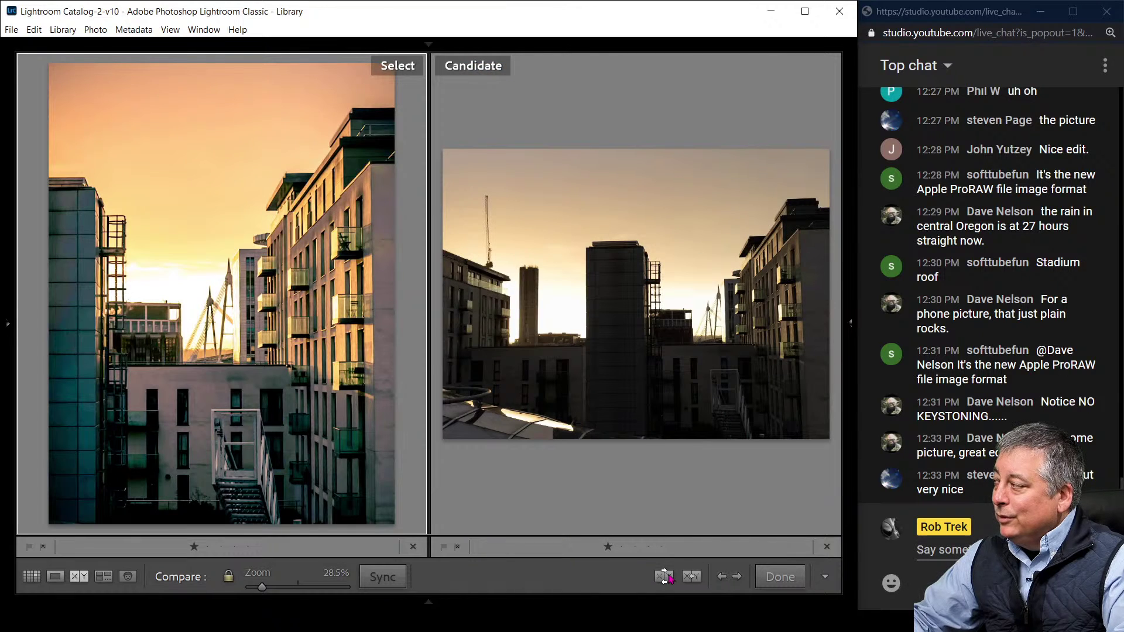
{"action": "key", "text": "f"}
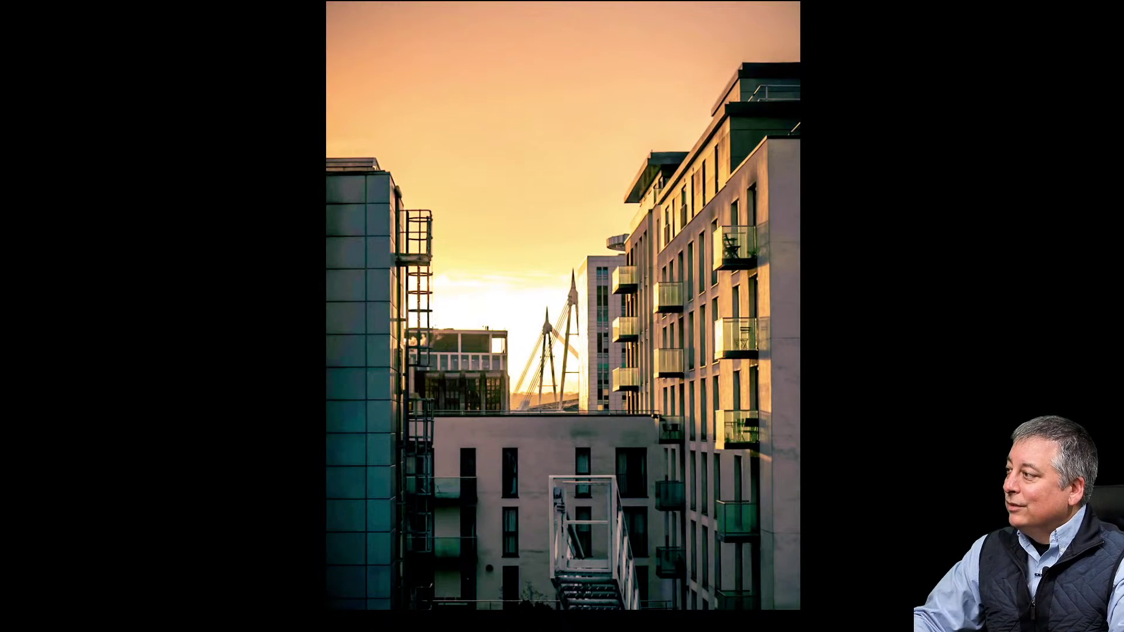
{"action": "key", "text": "g"}
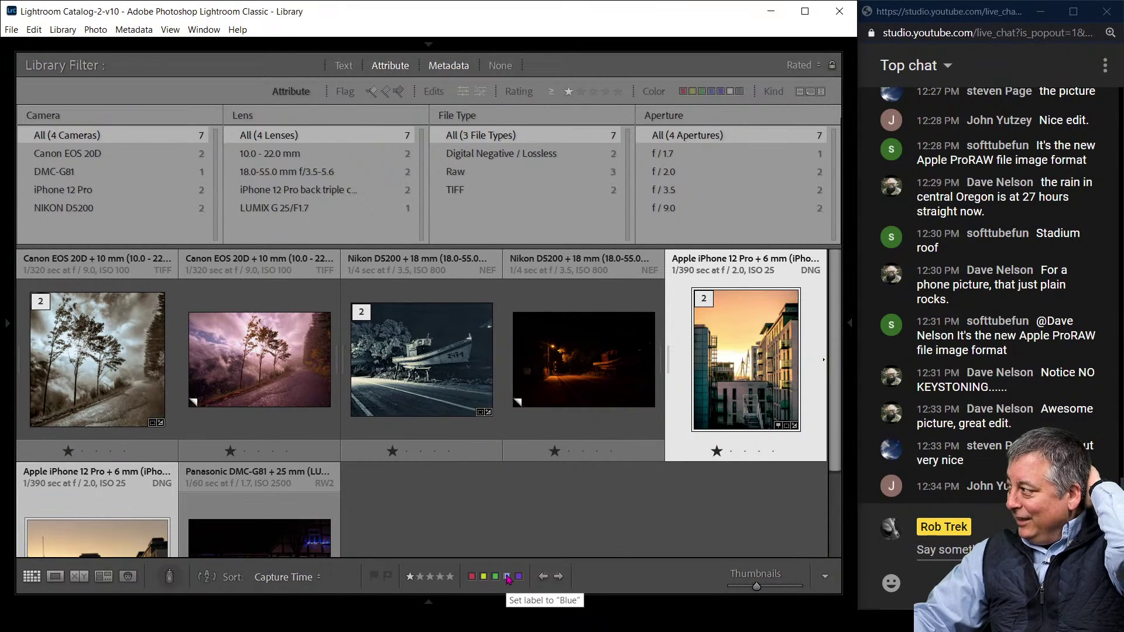
Open the night photo of the decorated half-timbered inn and examine its camera information and the sign above the door at high magnification
{"action": "scroll", "coordinate": [369, 535], "scroll_direction": "down", "scroll_amount": 1}
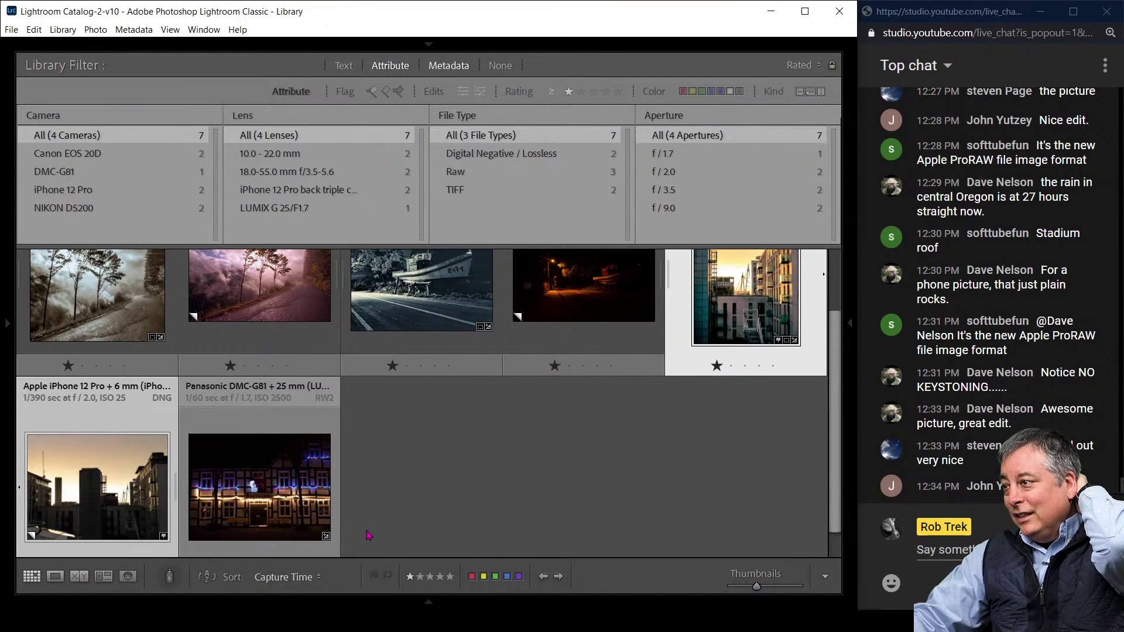
{"action": "double_click", "coordinate": [296, 486]}
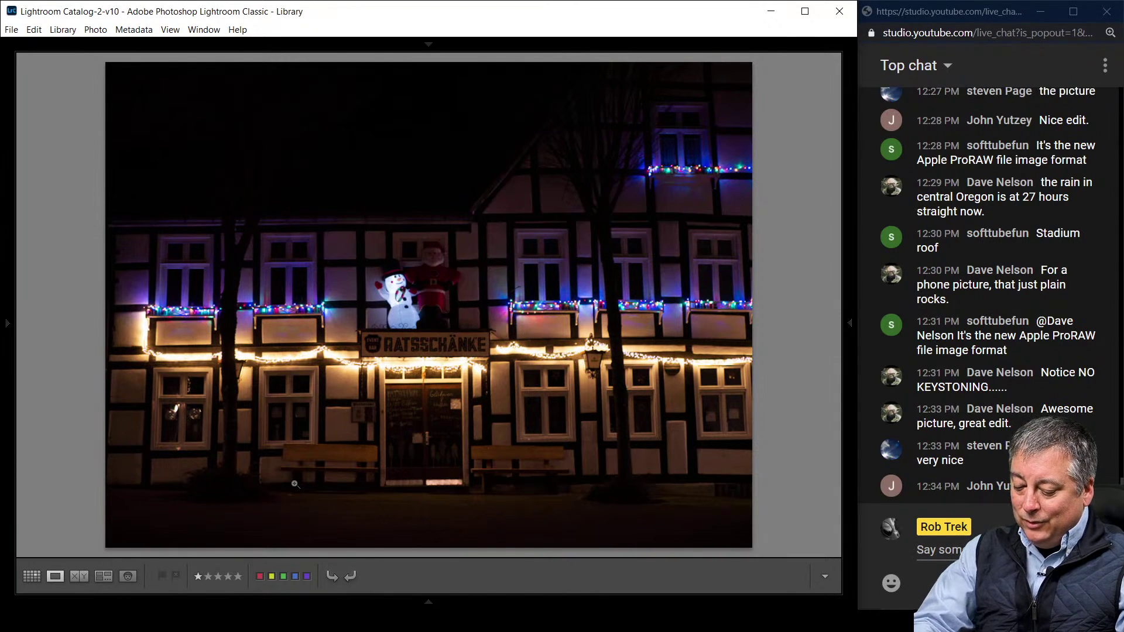
{"action": "key", "text": "i"}
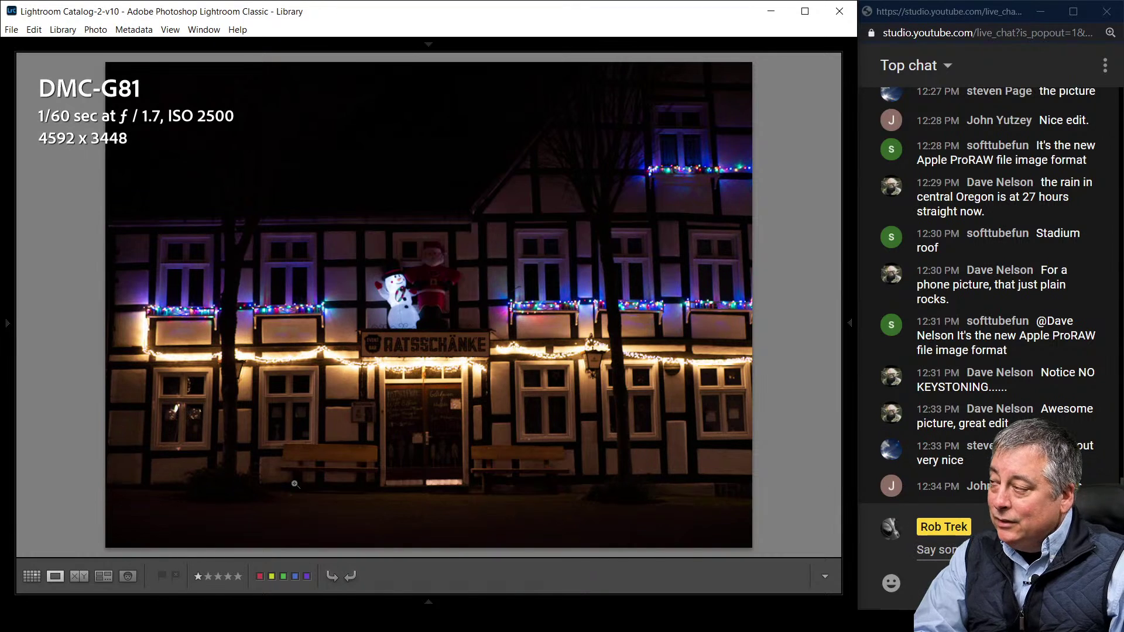
{"action": "key", "text": "i"}
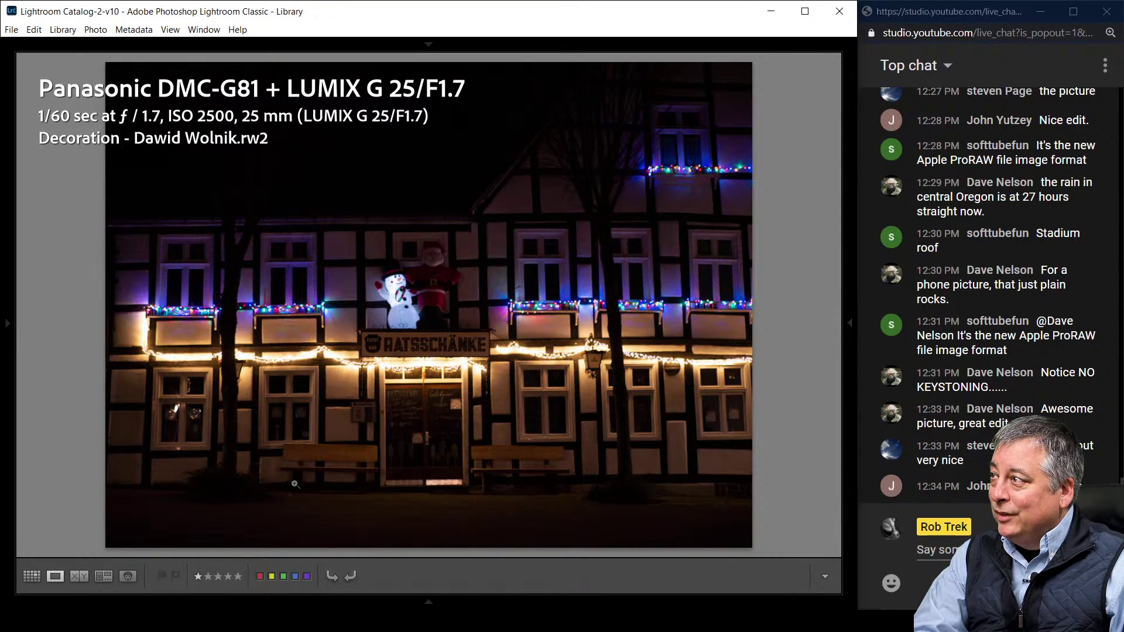
{"action": "key", "text": "i"}
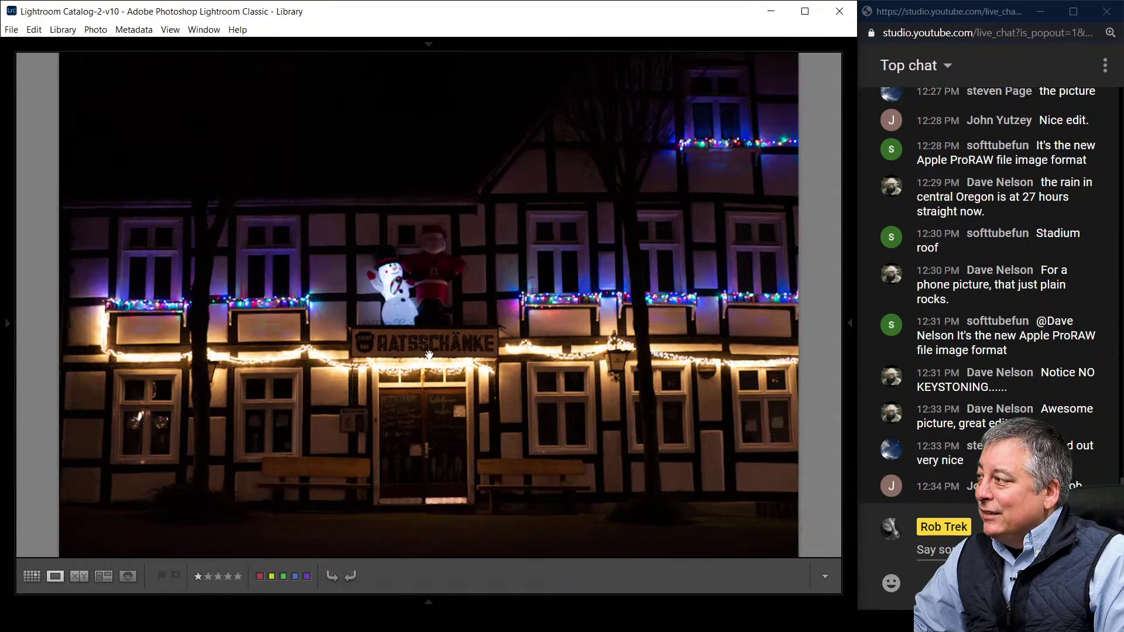
{"action": "left_click", "coordinate": [432, 355]}
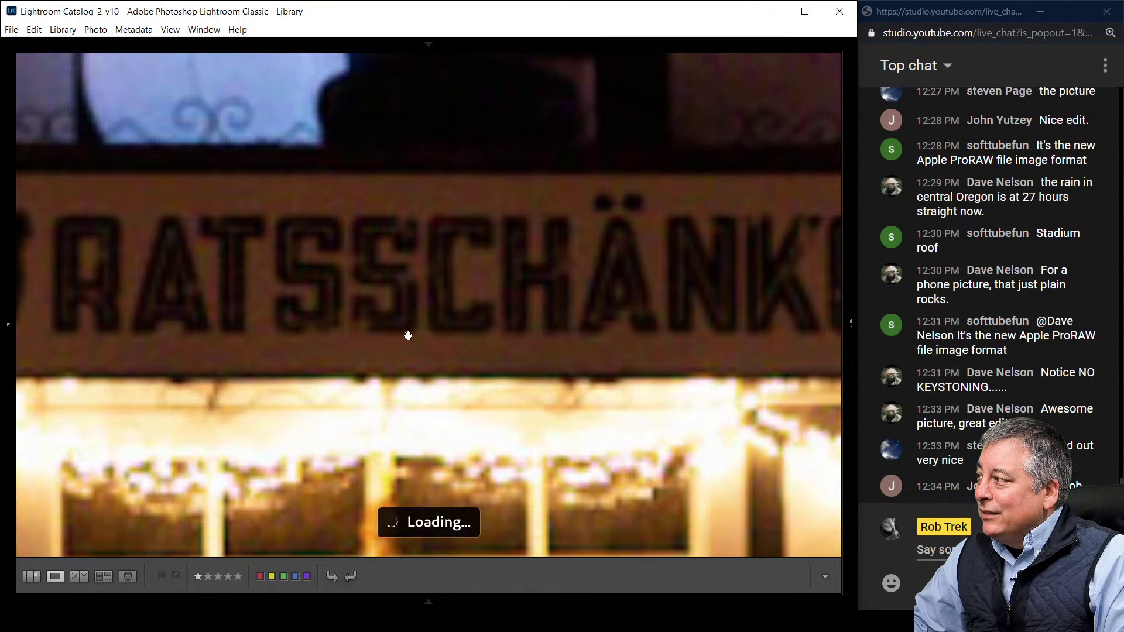
{"action": "left_click", "coordinate": [619, 346]}
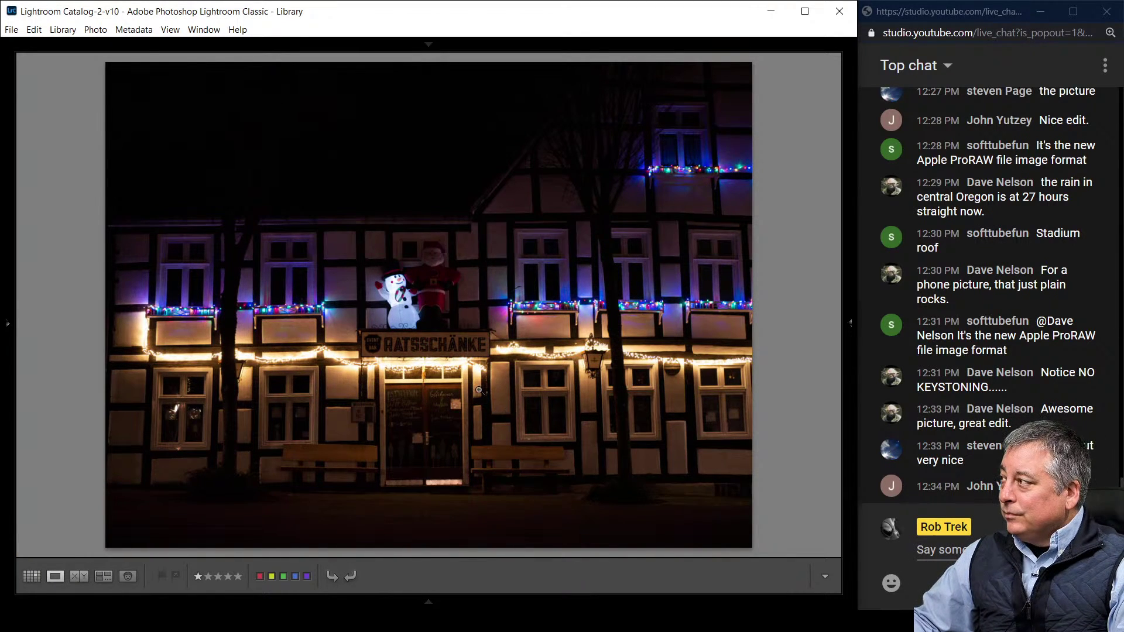
Bring the inn photo into Develop and apply automatic tone and the Auto white balance
{"action": "key", "text": "Tab"}
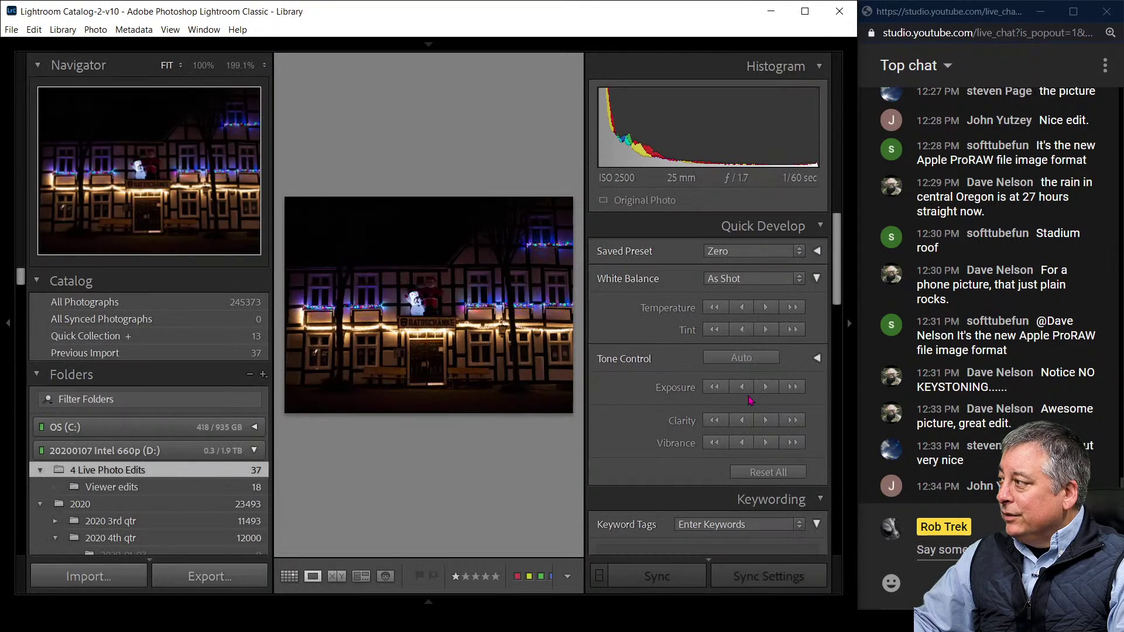
{"action": "key", "text": "Tab"}
{"action": "key", "text": "d"}
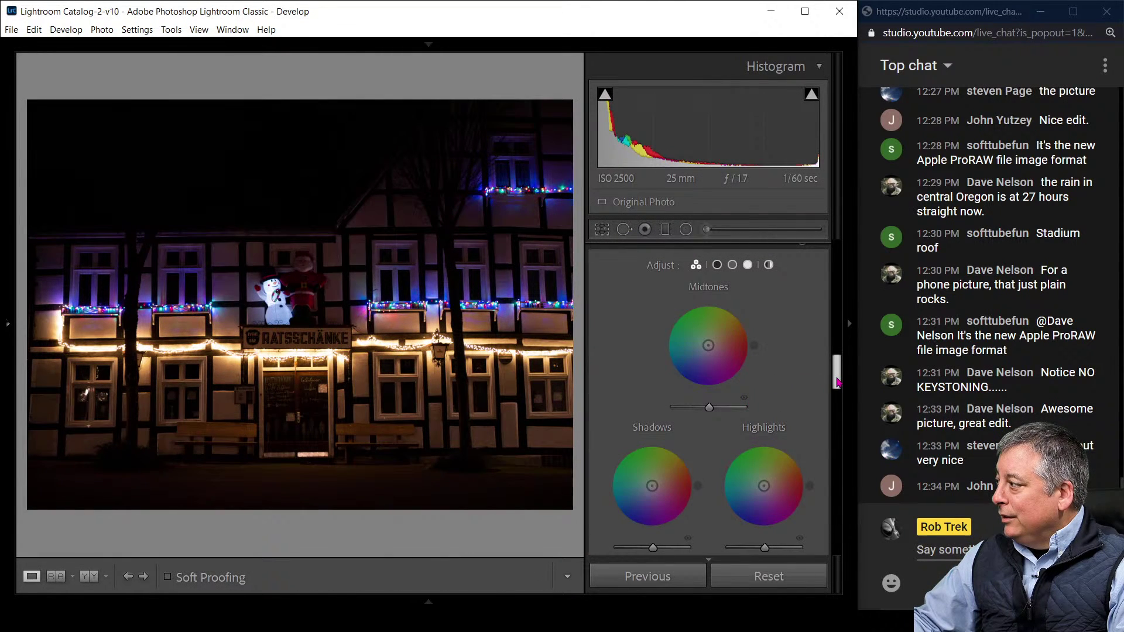
{"action": "left_click_drag", "start_coordinate": [837, 378], "coordinate": [841, 264]}
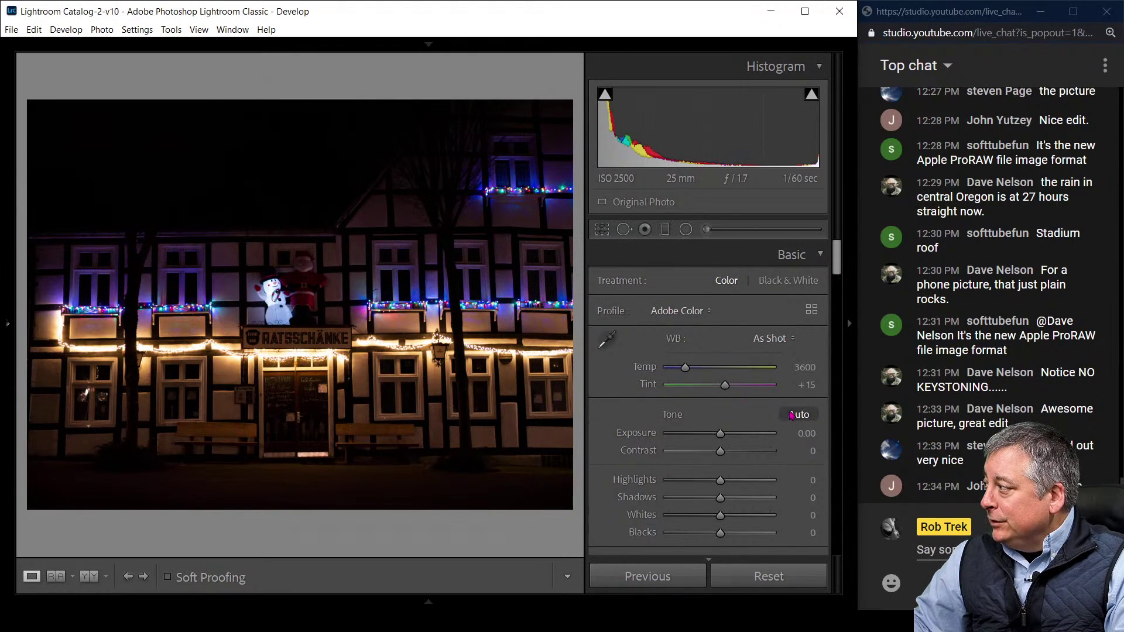
{"action": "key", "text": "ctrl+u"}
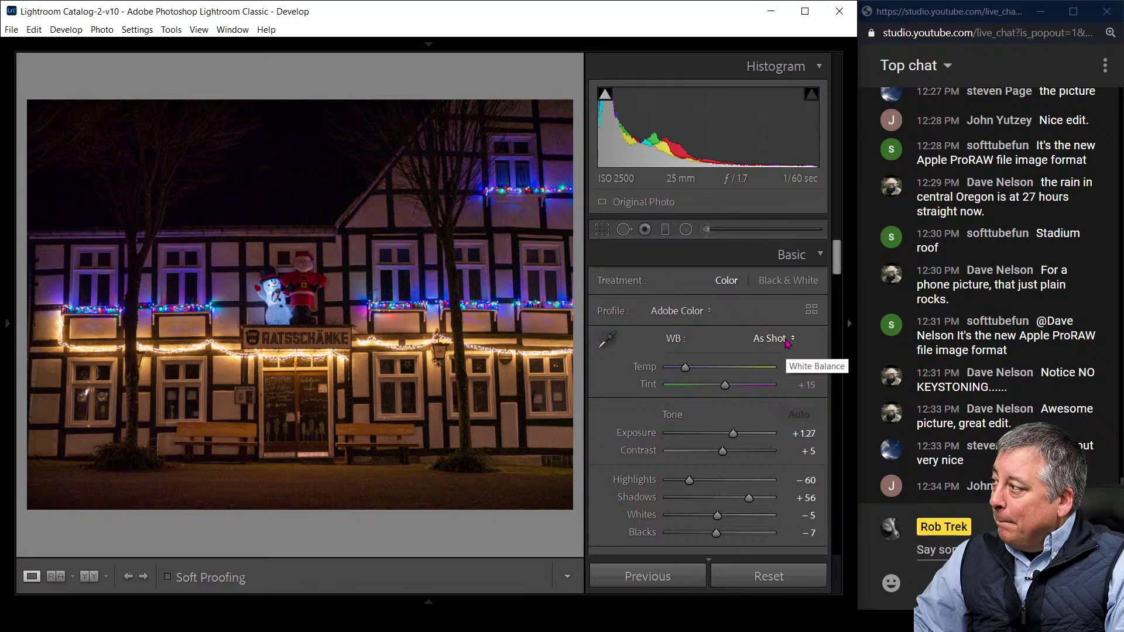
{"action": "left_click", "coordinate": [787, 342]}
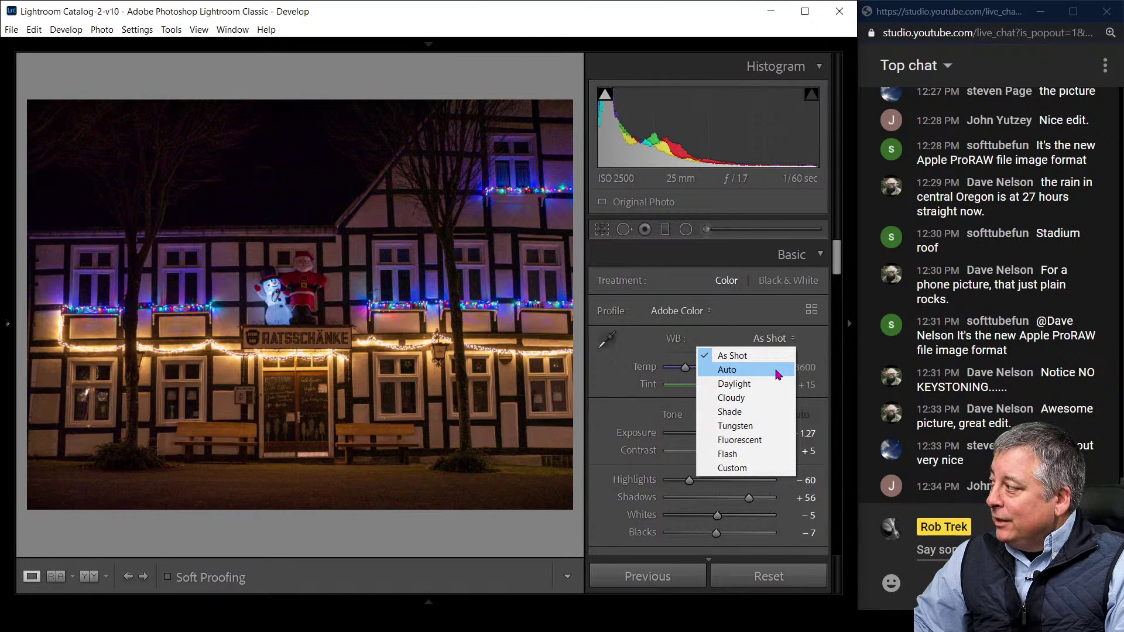
{"action": "left_click", "coordinate": [778, 372]}
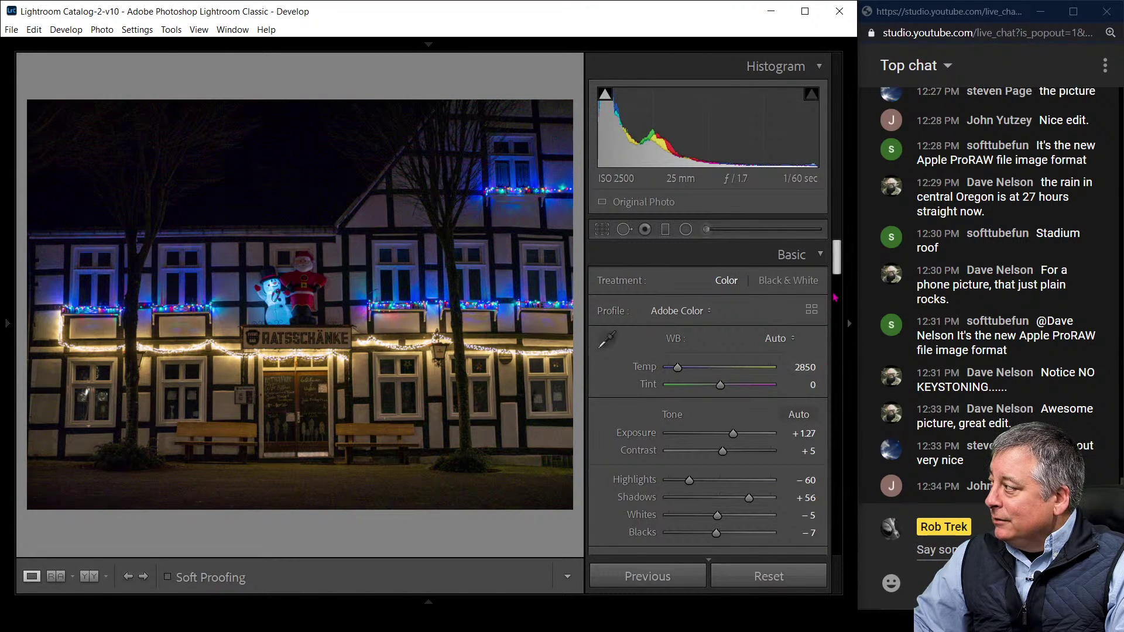
Set the inn photo's vibrance to -35, saturation to +57 and shadows to +91
{"action": "scroll", "coordinate": [835, 290], "scroll_direction": "down", "scroll_amount": 2}
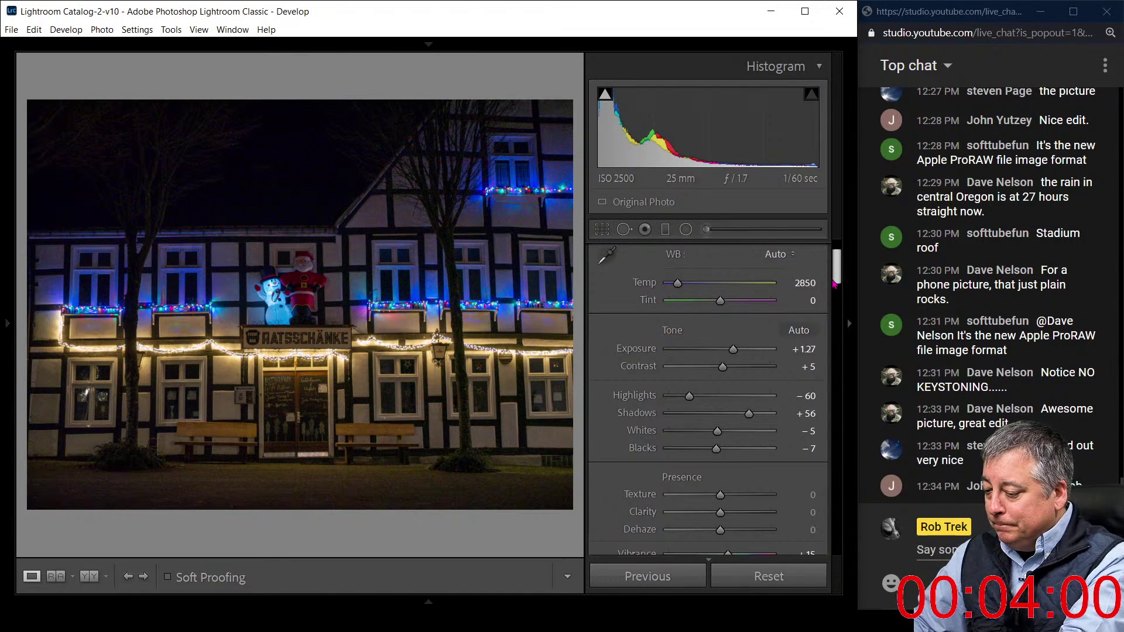
{"action": "mouse_move", "coordinate": [835, 282]}
{"action": "left_mouse_down"}
{"action": "mouse_move", "coordinate": [828, 314]}
{"action": "mouse_move", "coordinate": [827, 301]}
{"action": "left_mouse_up"}
{"action": "left_click_drag", "start_coordinate": [732, 400], "coordinate": [757, 419]}
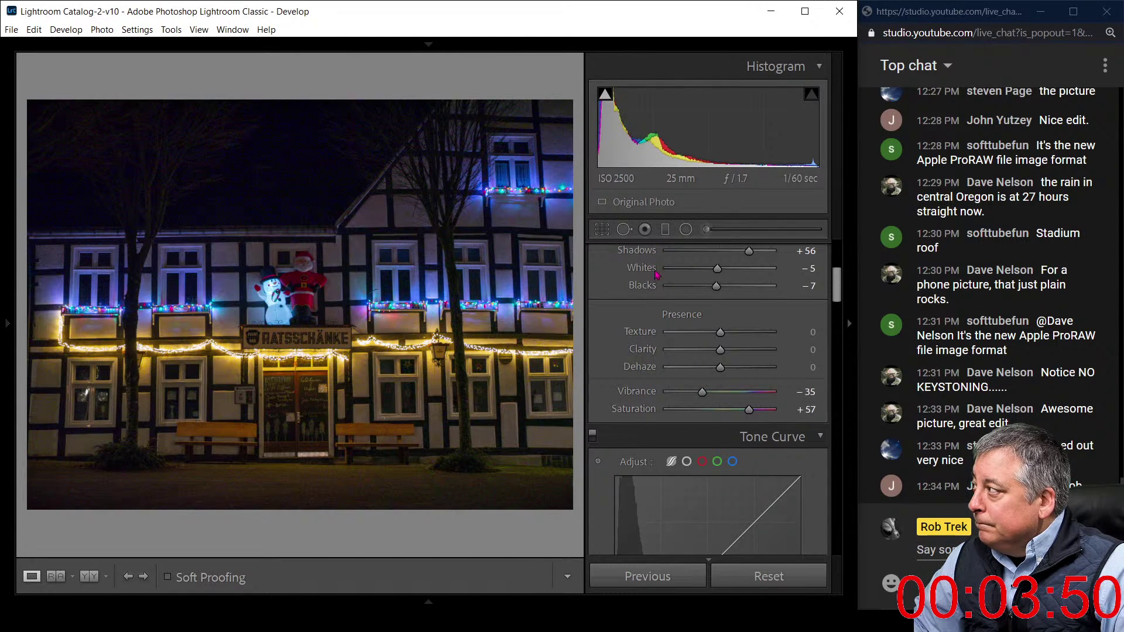
{"action": "scroll", "coordinate": [732, 281], "scroll_direction": "up", "scroll_amount": 2}
{"action": "mouse_move", "coordinate": [749, 346]}
{"action": "left_mouse_down"}
{"action": "mouse_move", "coordinate": [798, 348]}
{"action": "mouse_move", "coordinate": [766, 345]}
{"action": "left_mouse_up"}
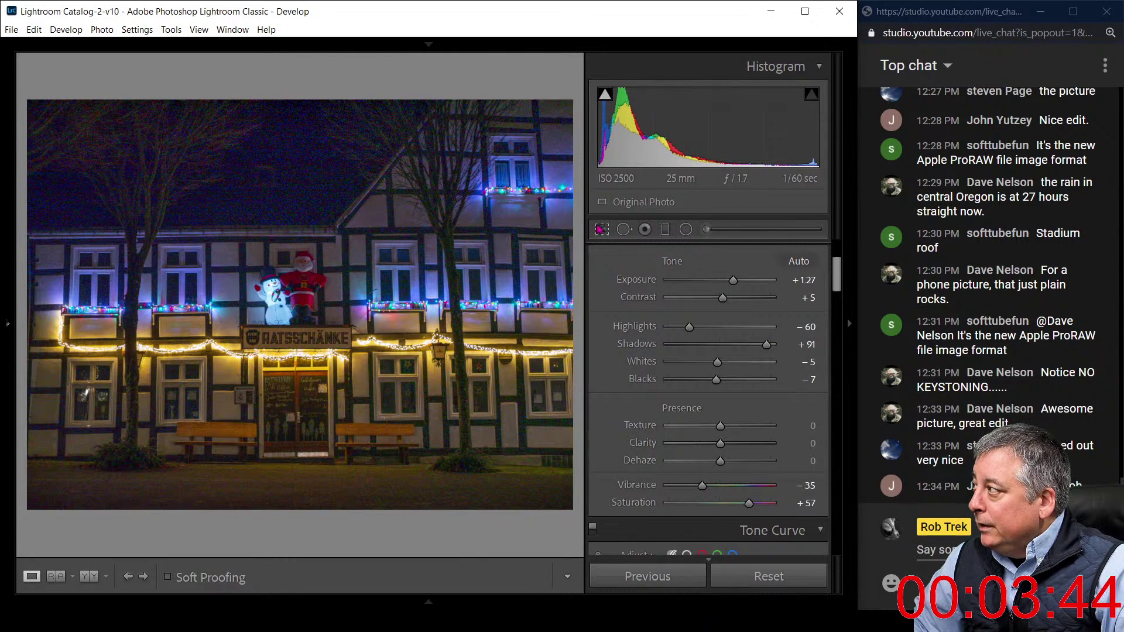
Crop the inn photo to an upright 4 x 5 / 8 x 10 frame around the door, sign, snowman and Santa
{"action": "key", "text": "r"}
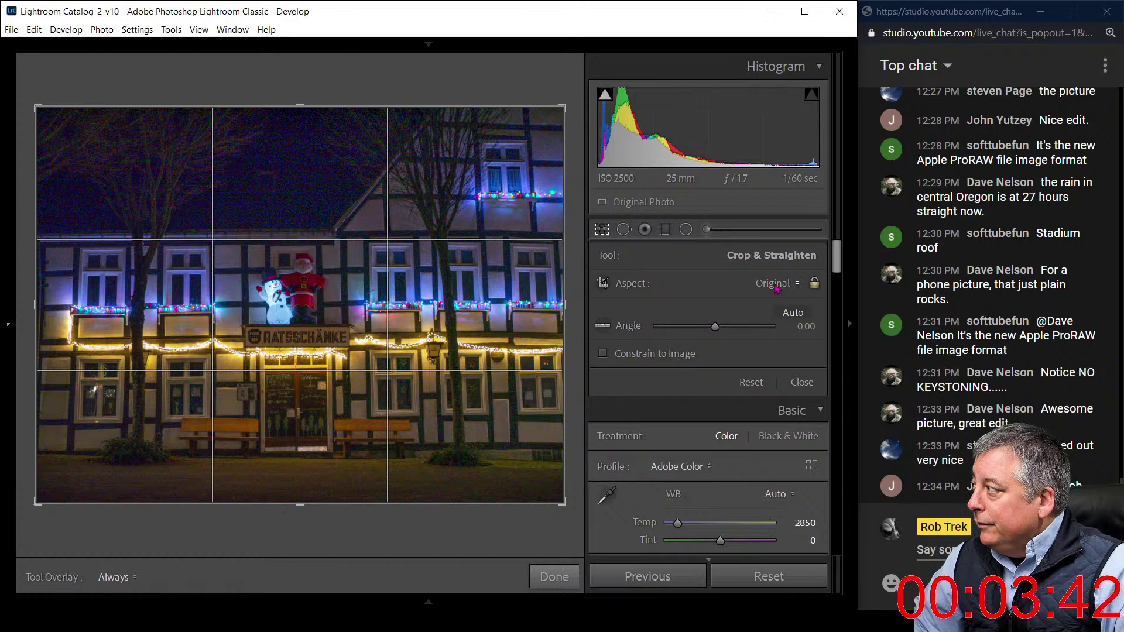
{"action": "left_click", "coordinate": [775, 284]}
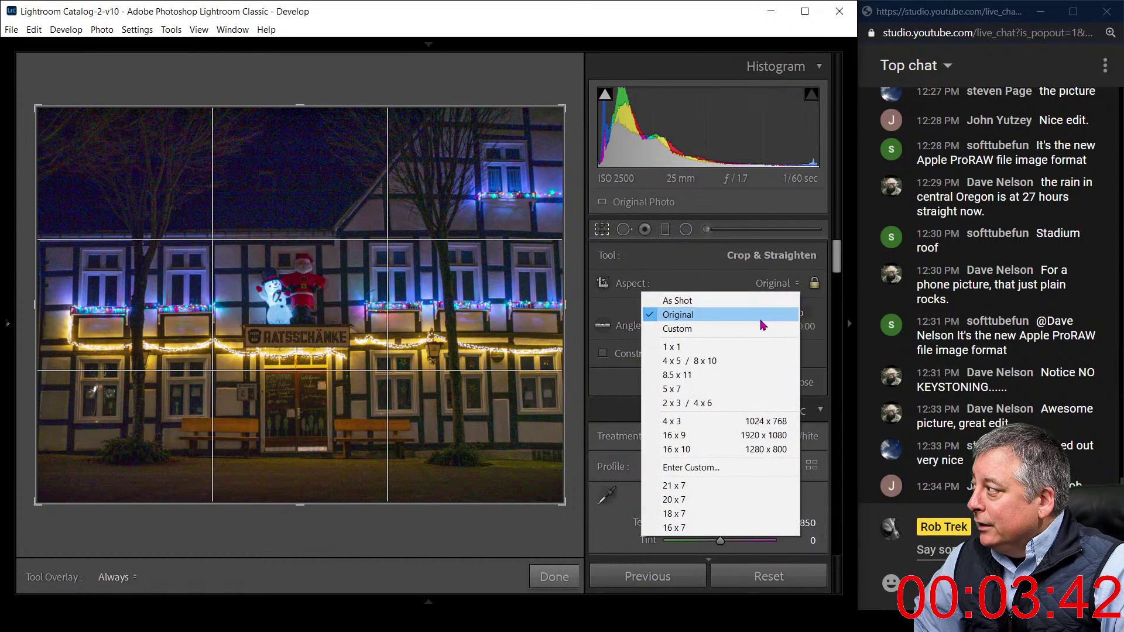
{"action": "left_click", "coordinate": [742, 369]}
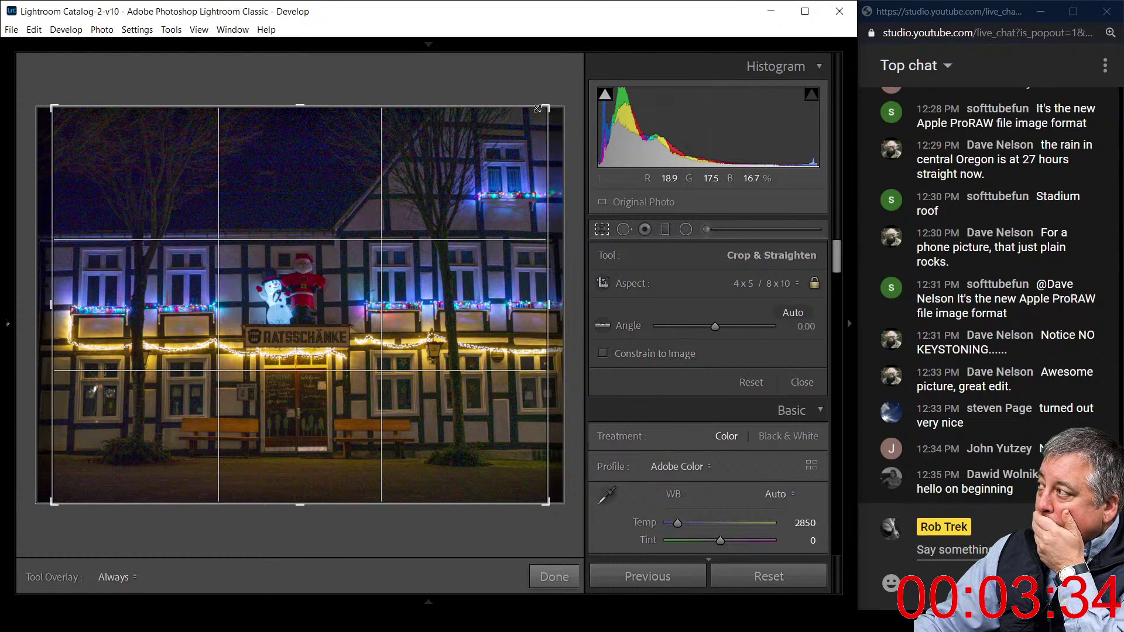
{"action": "left_click_drag", "start_coordinate": [548, 107], "coordinate": [459, 118]}
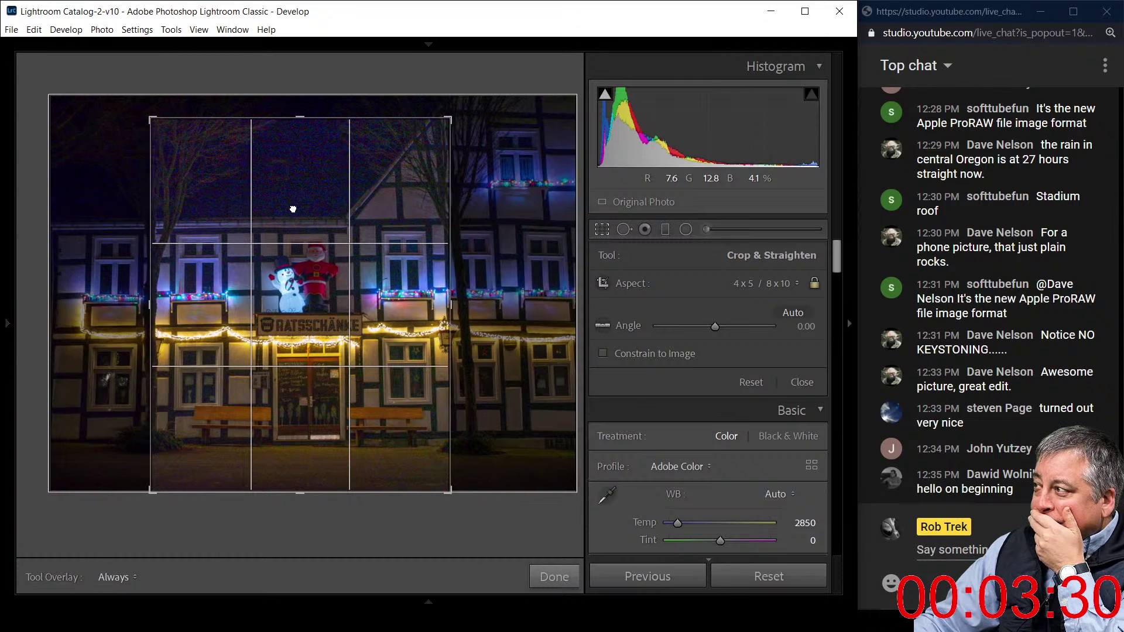
{"action": "left_click_drag", "start_coordinate": [304, 119], "coordinate": [306, 148]}
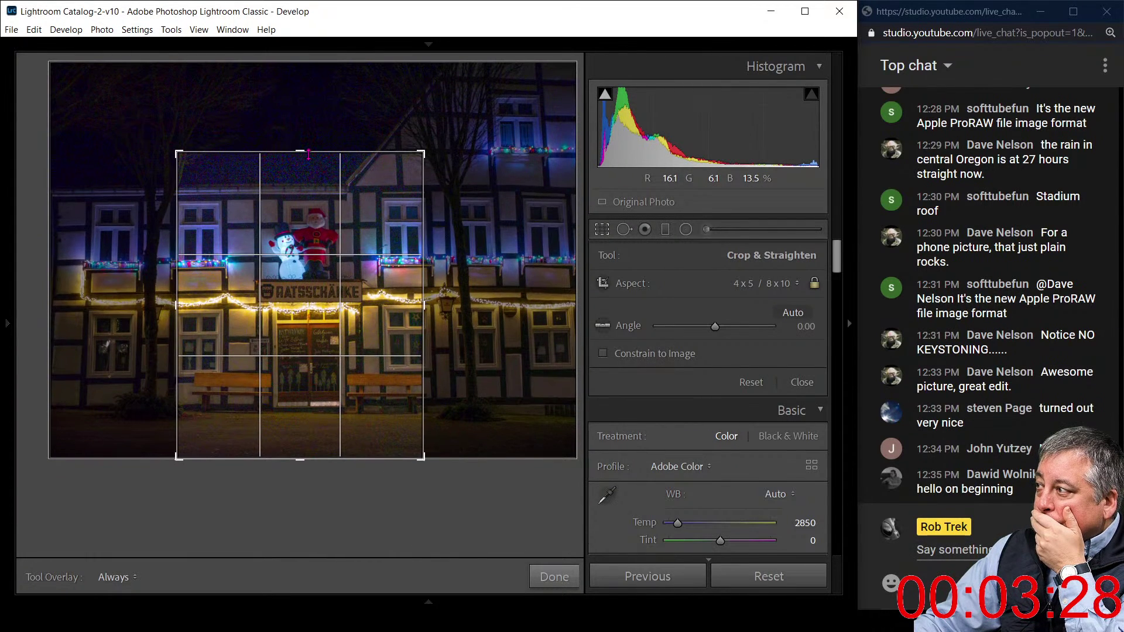
{"action": "left_click_drag", "start_coordinate": [324, 221], "coordinate": [315, 214]}
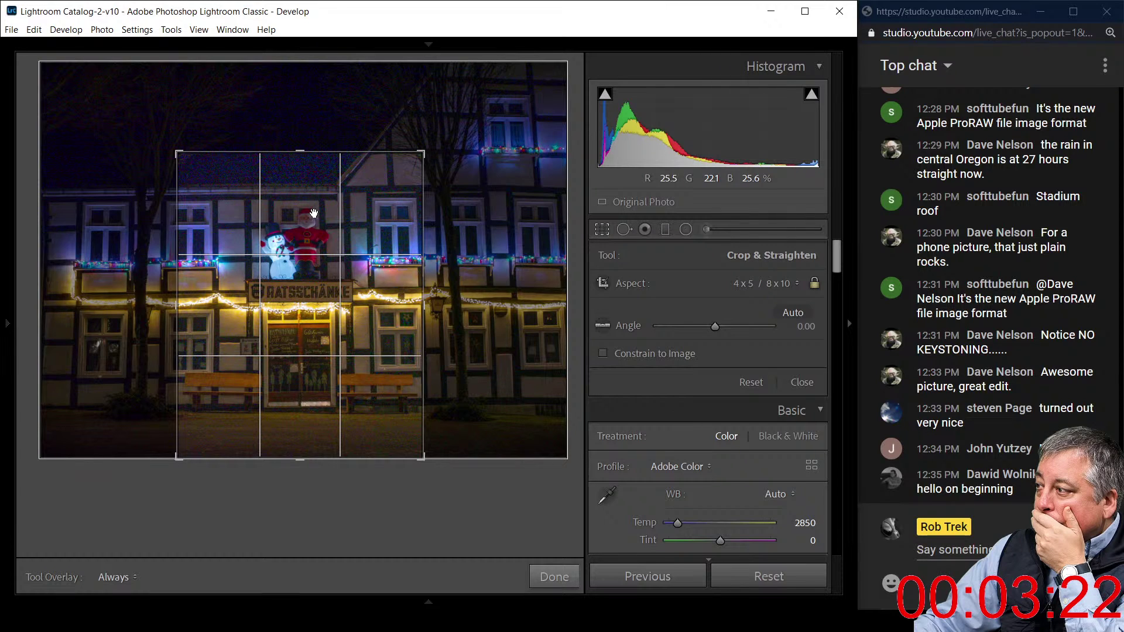
{"action": "mouse_move", "coordinate": [314, 213]}
{"action": "left_mouse_down"}
{"action": "mouse_move", "coordinate": [314, 228]}
{"action": "mouse_move", "coordinate": [315, 215]}
{"action": "left_mouse_up"}
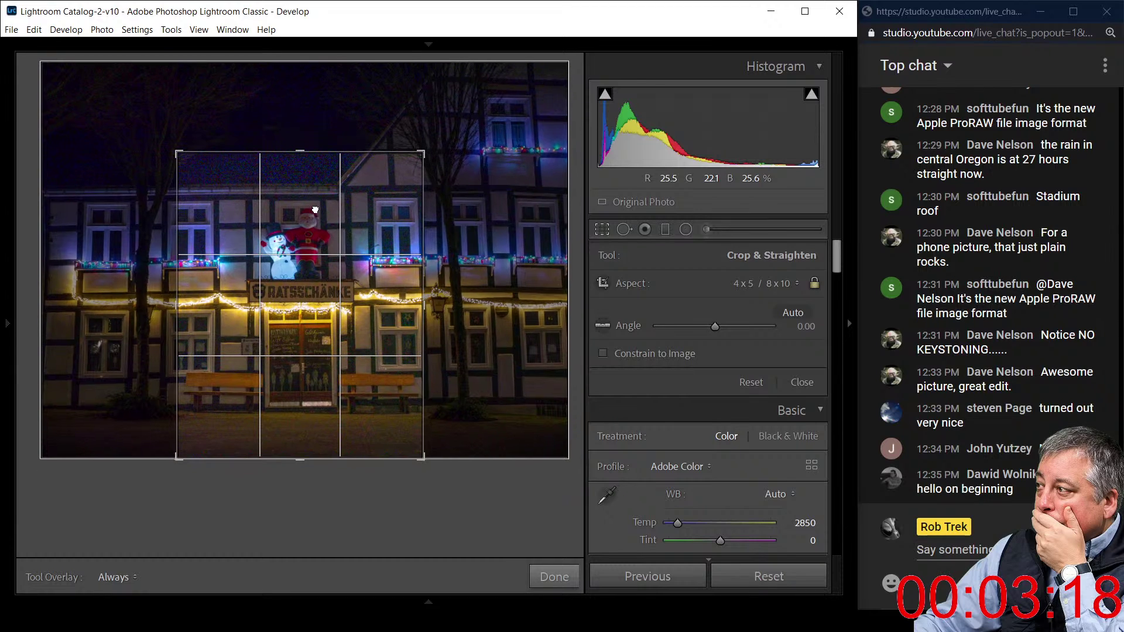
{"action": "left_click_drag", "start_coordinate": [302, 452], "coordinate": [300, 436]}
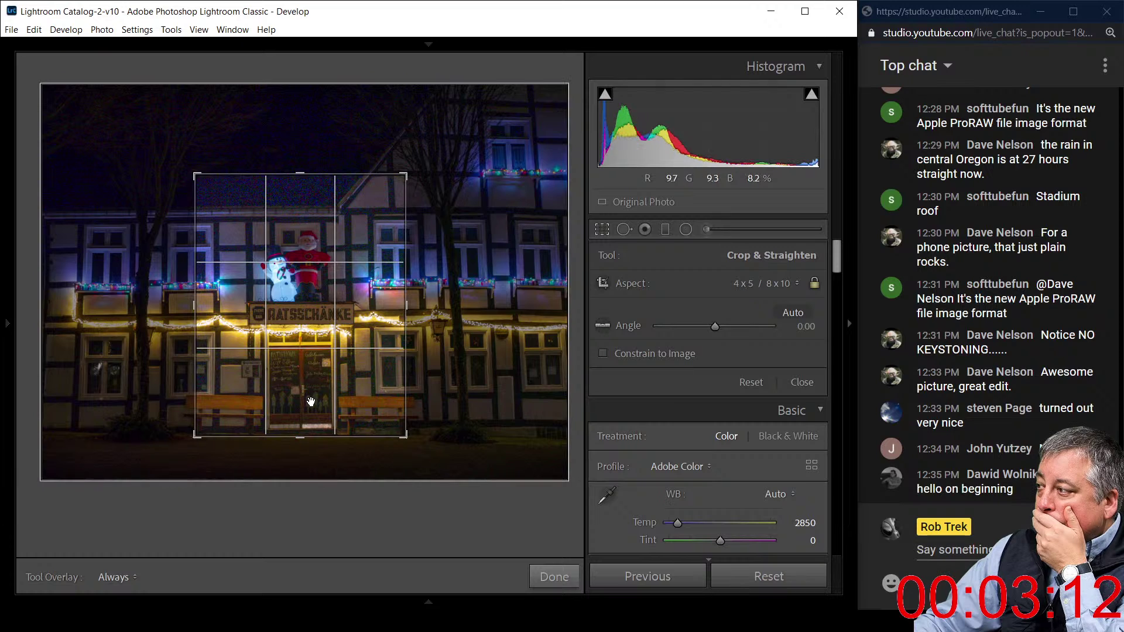
{"action": "left_click_drag", "start_coordinate": [309, 396], "coordinate": [310, 377]}
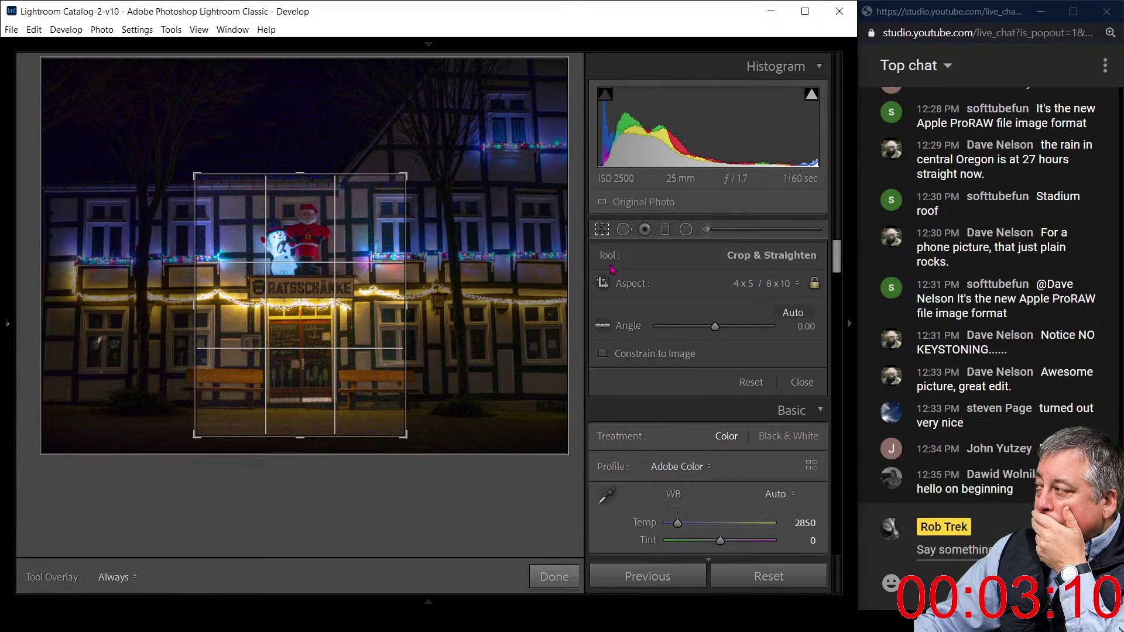
{"action": "left_click", "coordinate": [602, 229]}
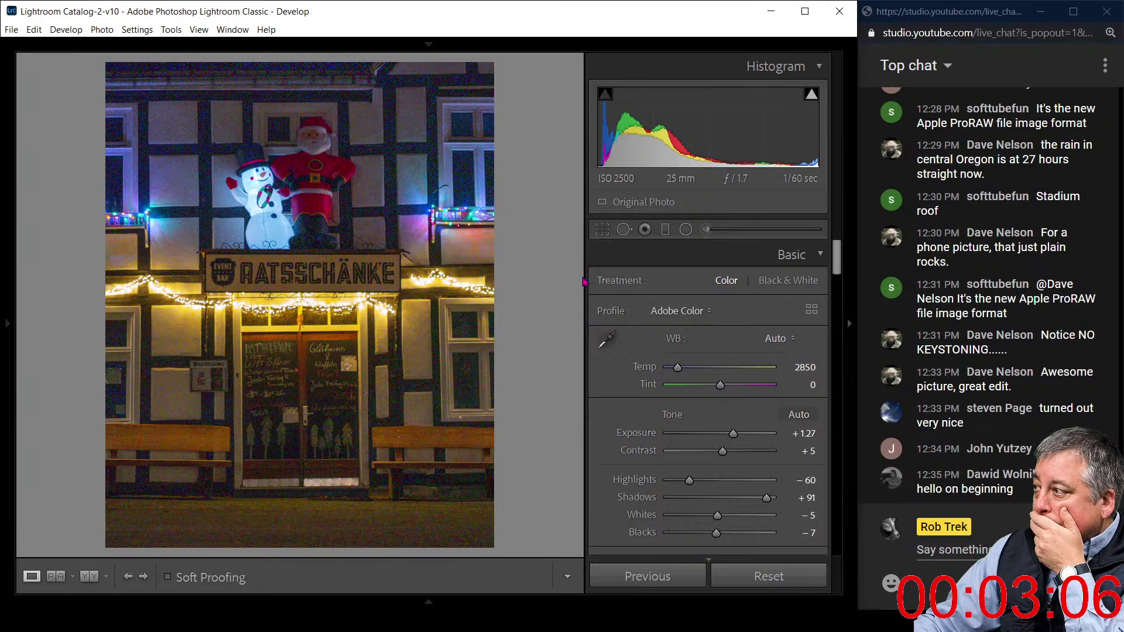
Set noise reduction to color 22 and luminance 42, and sharpening to amount 117 with masking 66
{"action": "scroll", "coordinate": [645, 402], "scroll_direction": "down", "scroll_amount": 10}
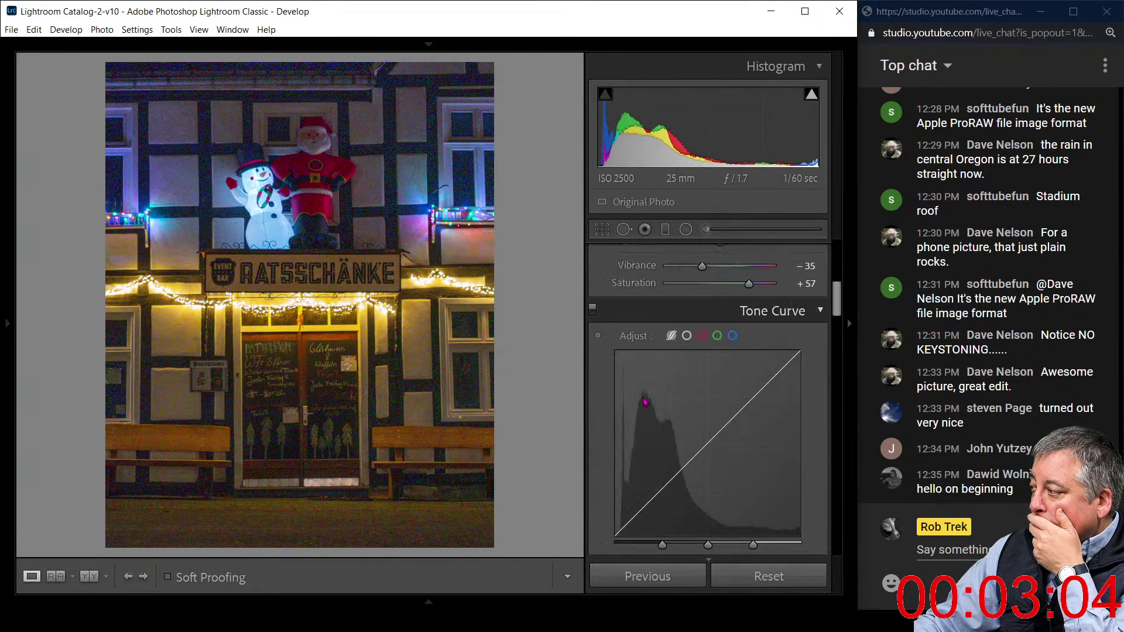
{"action": "scroll", "coordinate": [645, 401], "scroll_direction": "down", "scroll_amount": 6}
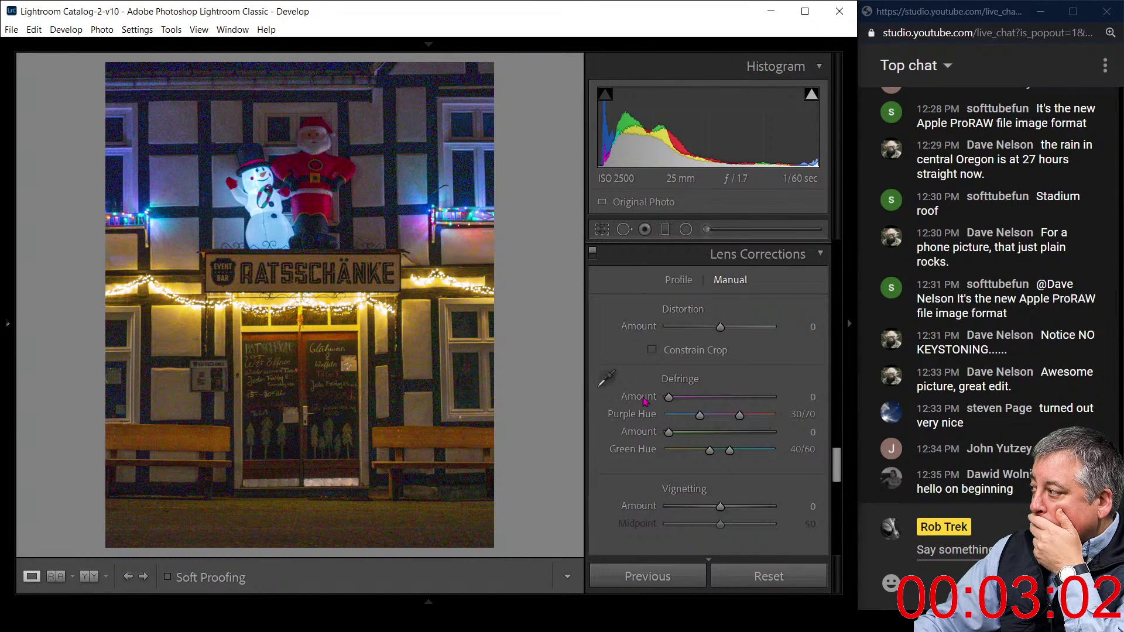
{"action": "scroll", "coordinate": [645, 401], "scroll_direction": "up", "scroll_amount": 3}
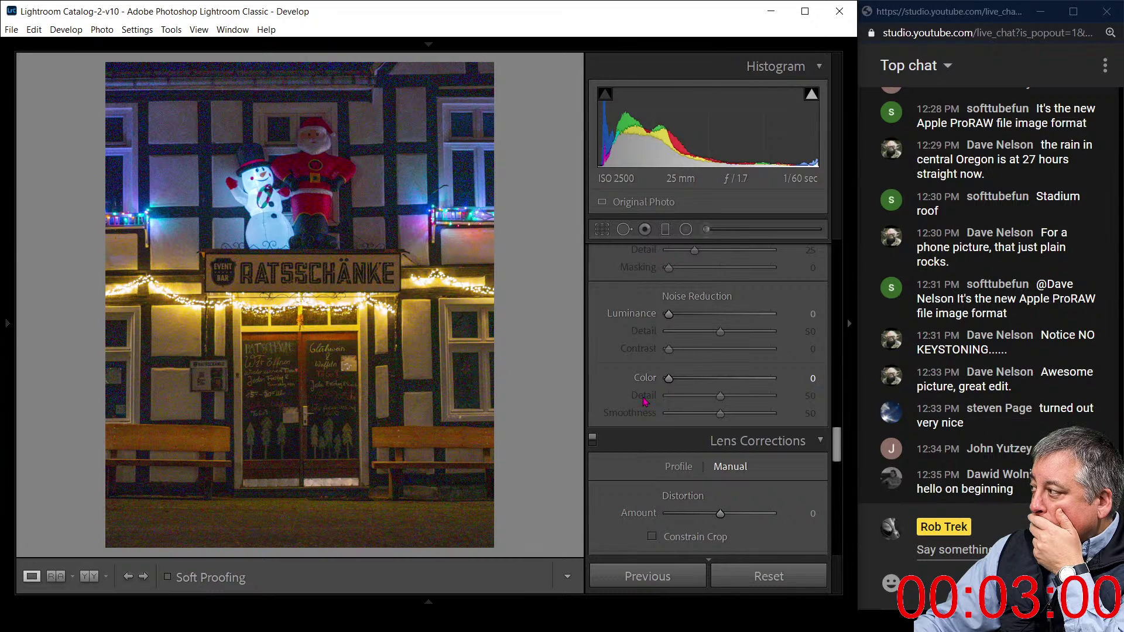
{"action": "left_click_drag", "start_coordinate": [669, 378], "coordinate": [692, 383]}
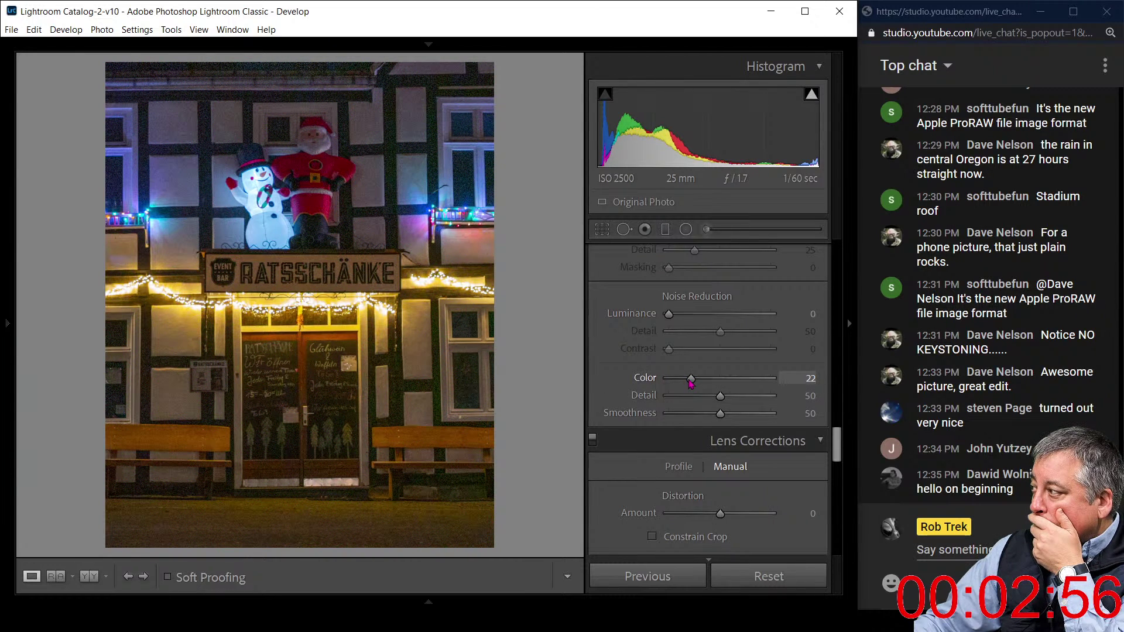
{"action": "left_click_drag", "start_coordinate": [668, 314], "coordinate": [748, 309]}
{"action": "scroll", "coordinate": [606, 381], "scroll_direction": "up", "scroll_amount": 2}
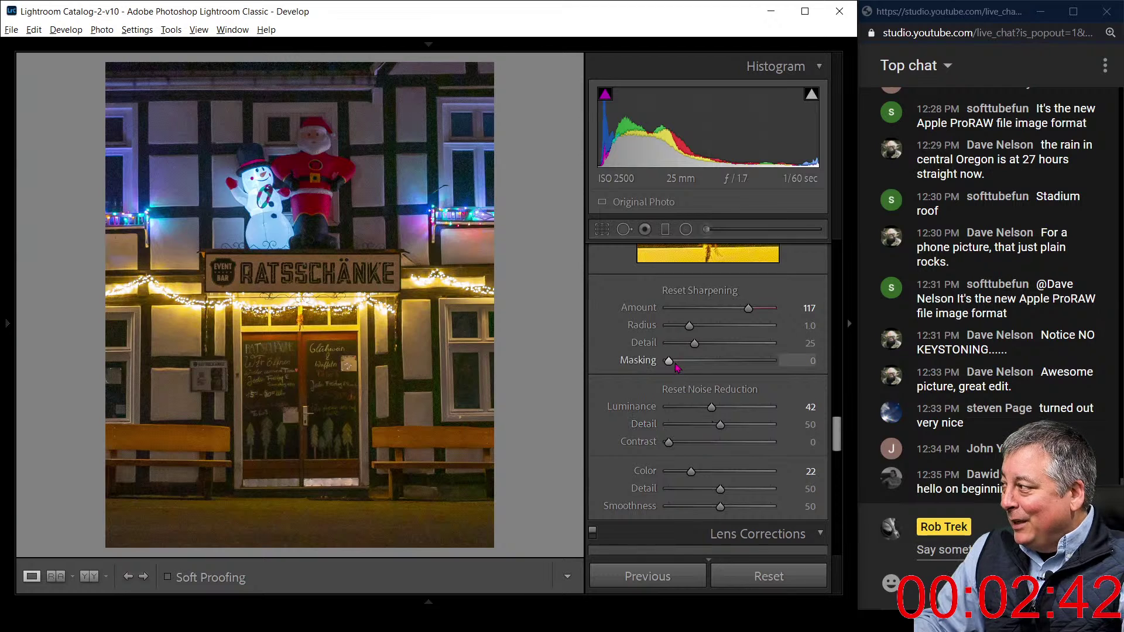
{"action": "left_click_drag", "start_coordinate": [668, 361], "coordinate": [740, 366]}
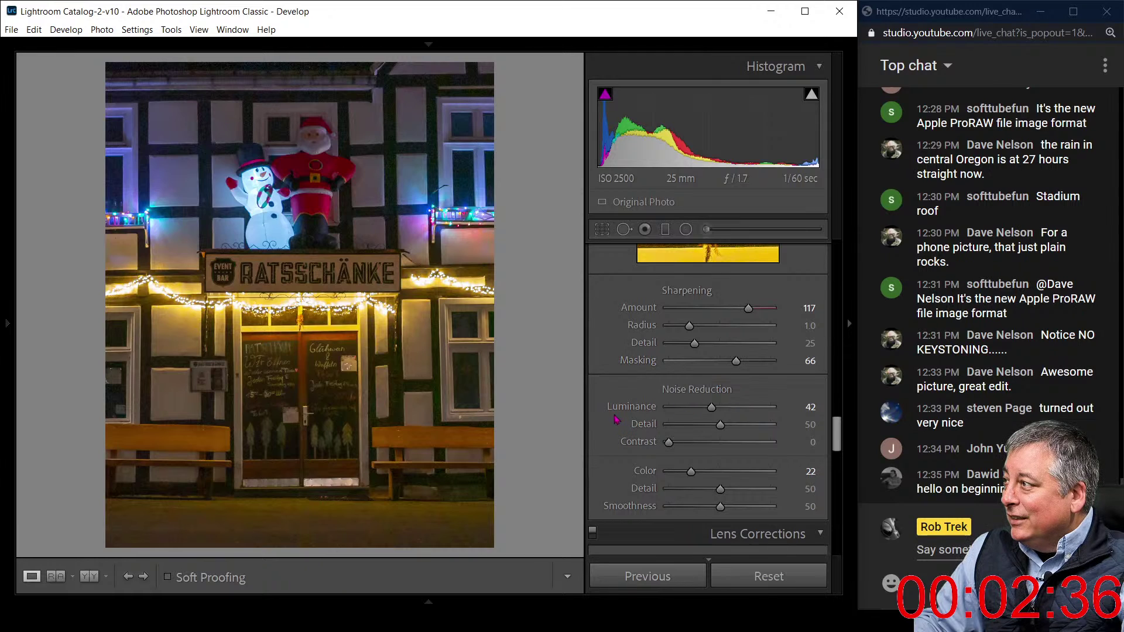
Set the inn photo's dehaze to +100, blacks to -37 and texture to -41
{"action": "scroll", "coordinate": [600, 415], "scroll_direction": "up", "scroll_amount": 15}
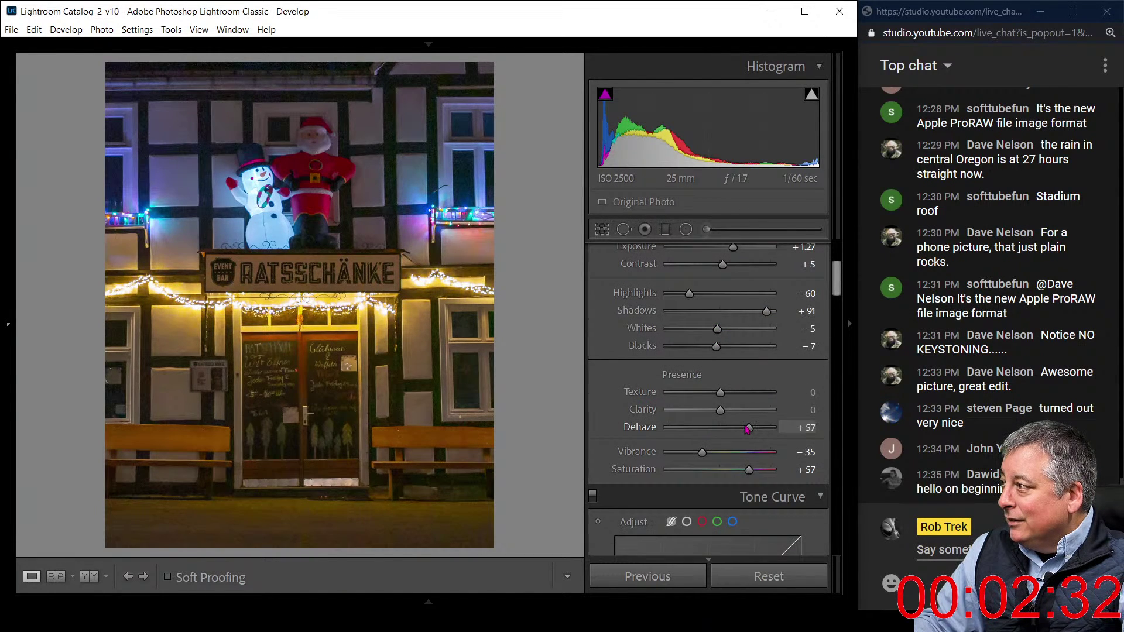
{"action": "left_click_drag", "start_coordinate": [747, 429], "coordinate": [771, 429]}
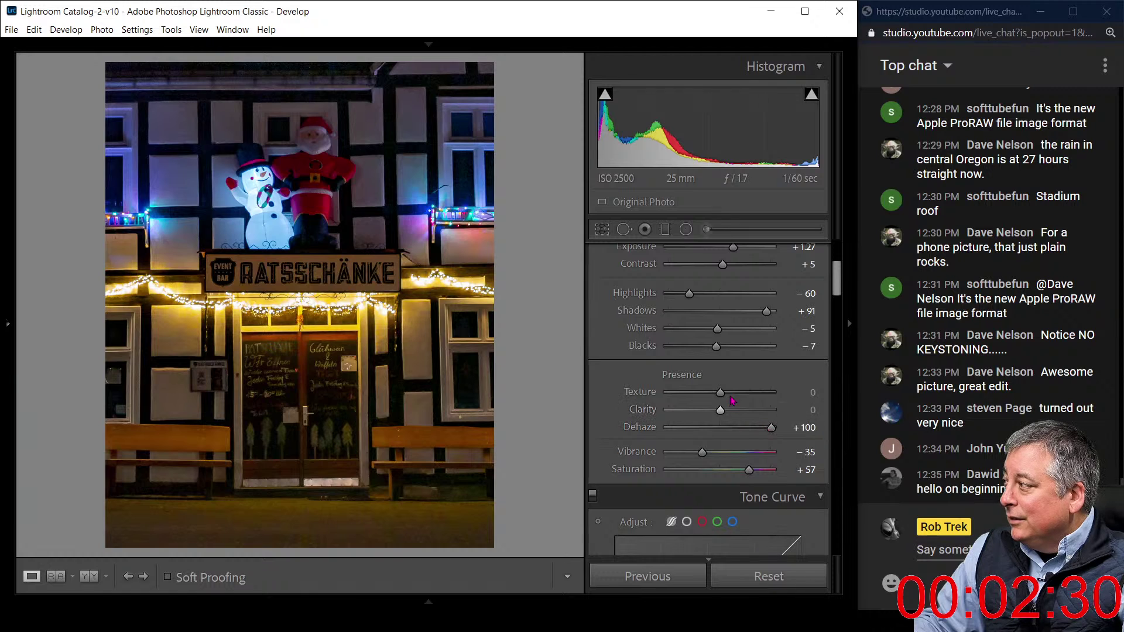
{"action": "left_click_drag", "start_coordinate": [716, 346], "coordinate": [701, 347]}
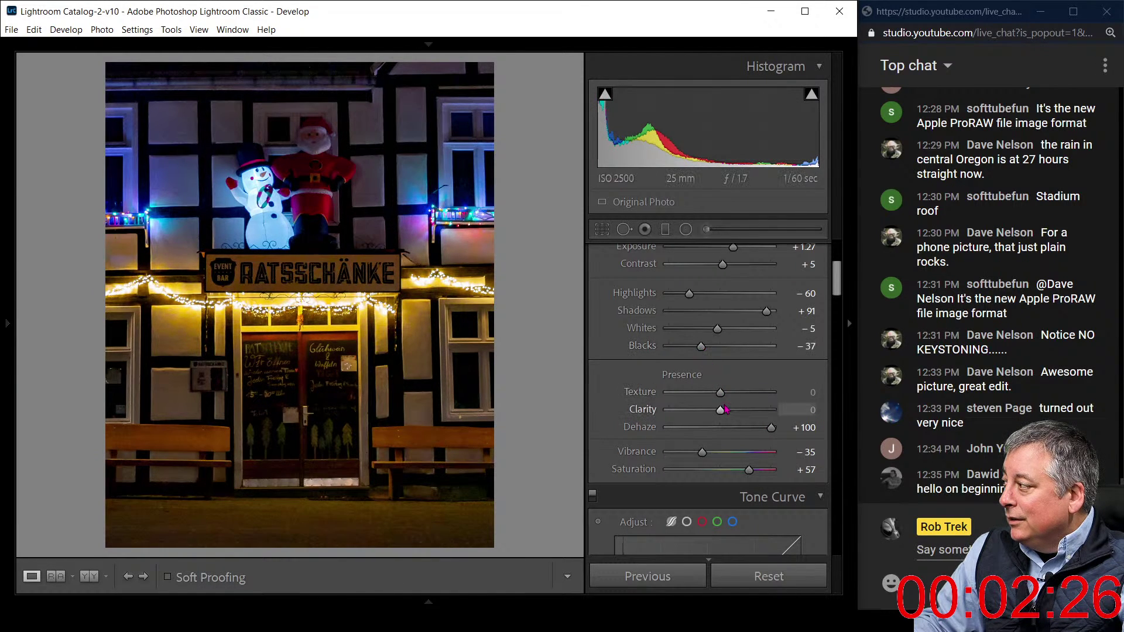
{"action": "left_click_drag", "start_coordinate": [721, 412], "coordinate": [694, 398]}
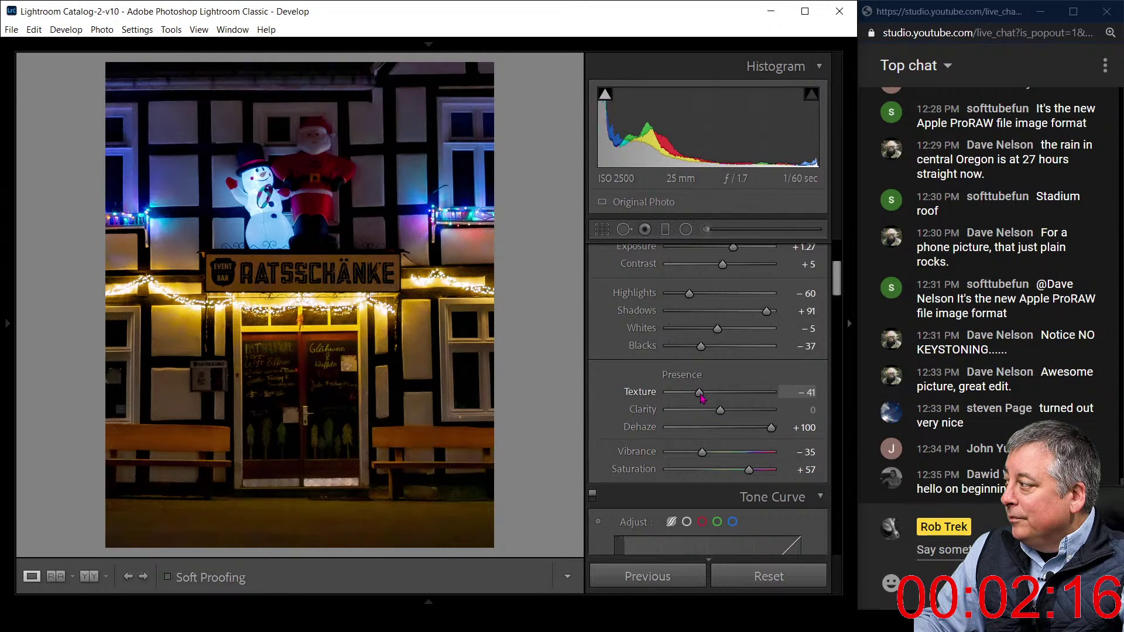
Add a graduated filter over the upper facade, fading out across the sign, with its effects reset, shadows 100 and exposure 0.20
{"action": "mouse_move", "coordinate": [839, 269]}
{"action": "left_mouse_down"}
{"action": "mouse_move", "coordinate": [840, 300]}
{"action": "mouse_move", "coordinate": [835, 248]}
{"action": "left_mouse_up"}
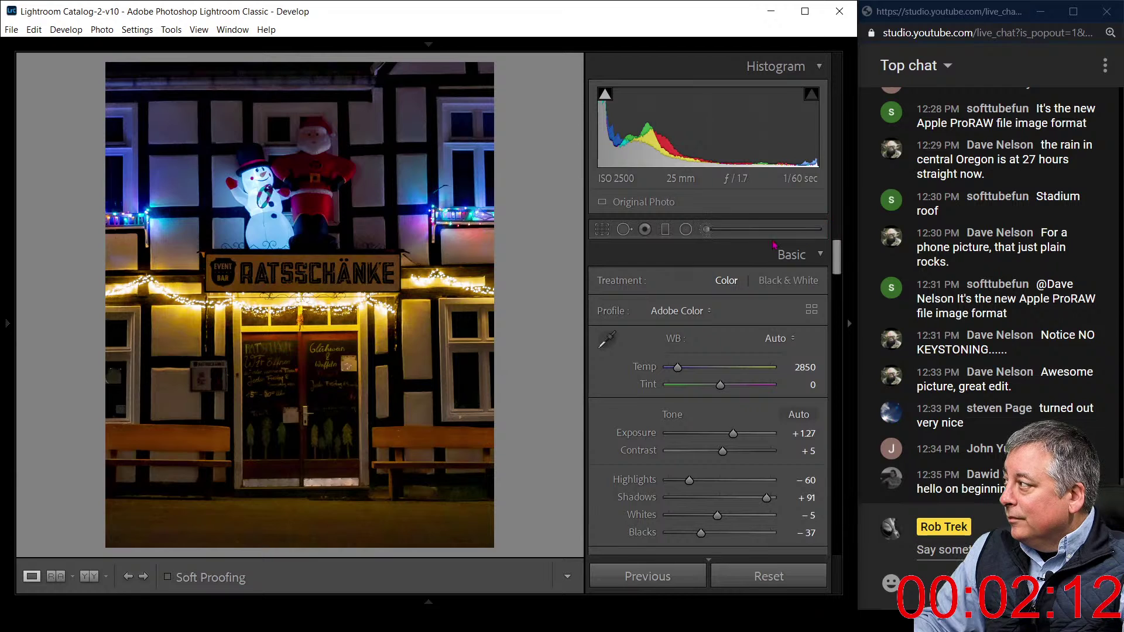
{"action": "left_click", "coordinate": [665, 229]}
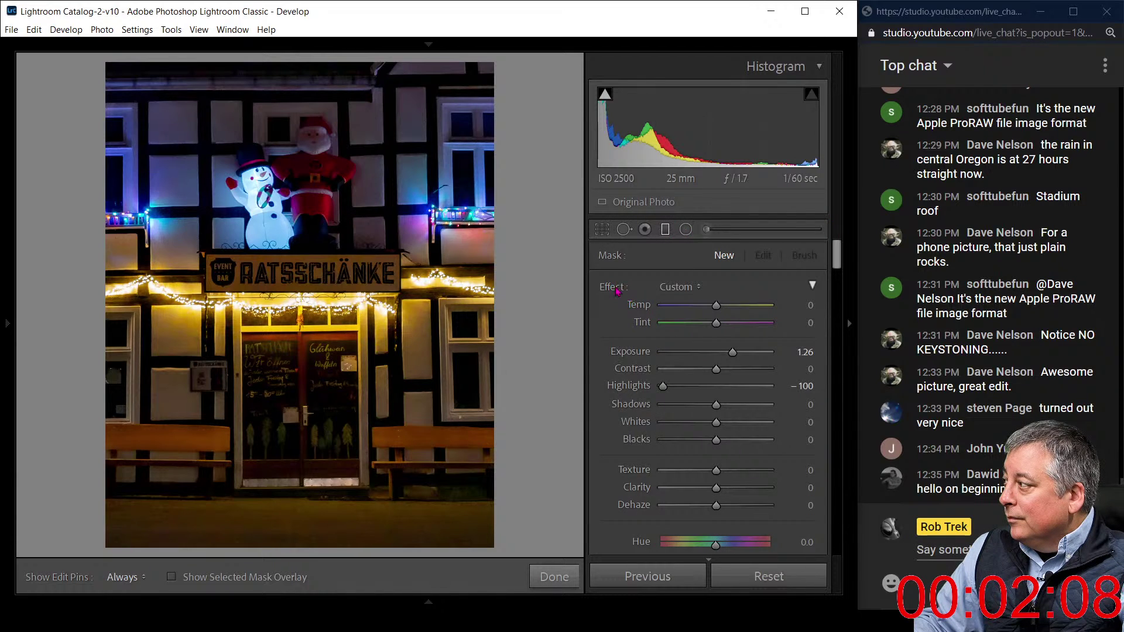
{"action": "double_click", "coordinate": [616, 289]}
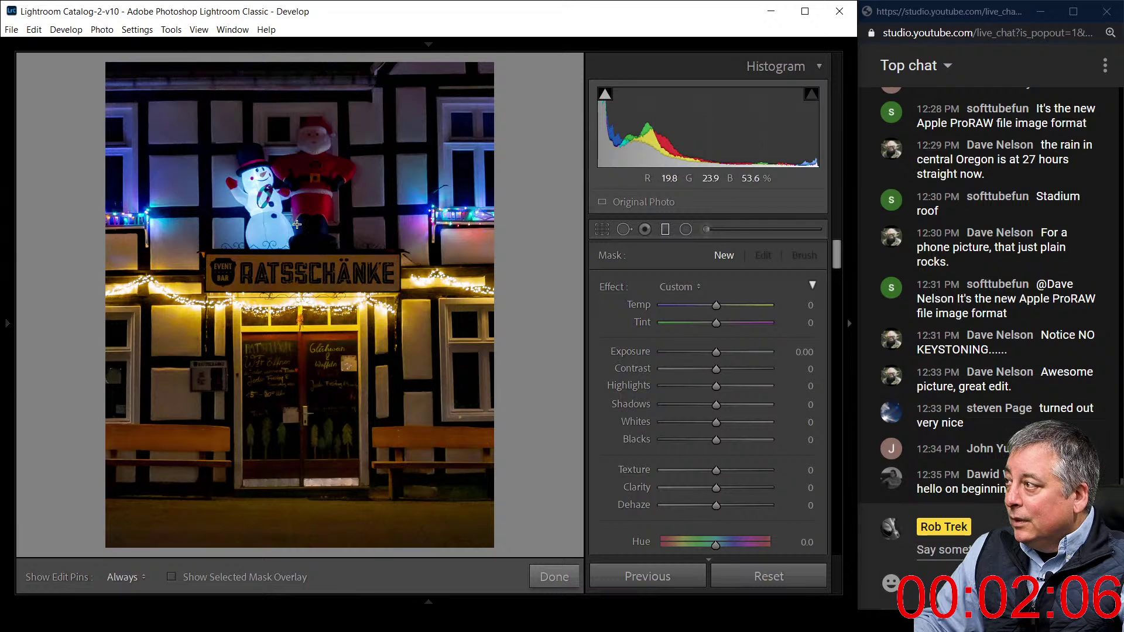
{"action": "left_click_drag", "start_coordinate": [297, 225], "coordinate": [296, 305]}
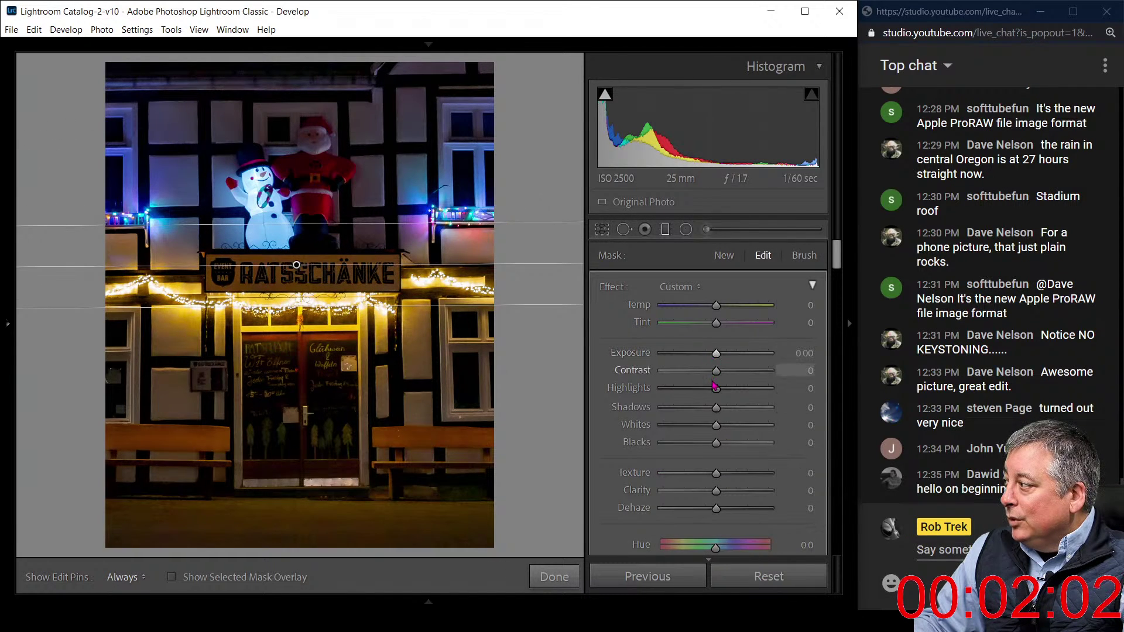
{"action": "left_click_drag", "start_coordinate": [716, 408], "coordinate": [782, 413]}
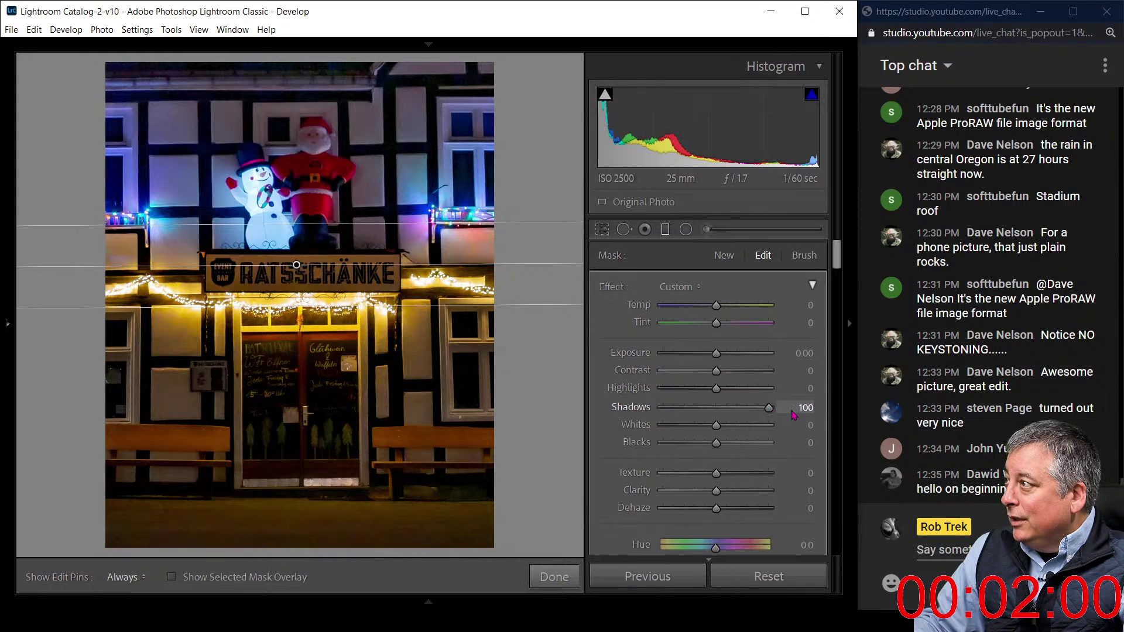
{"action": "left_click_drag", "start_coordinate": [722, 359], "coordinate": [724, 359]}
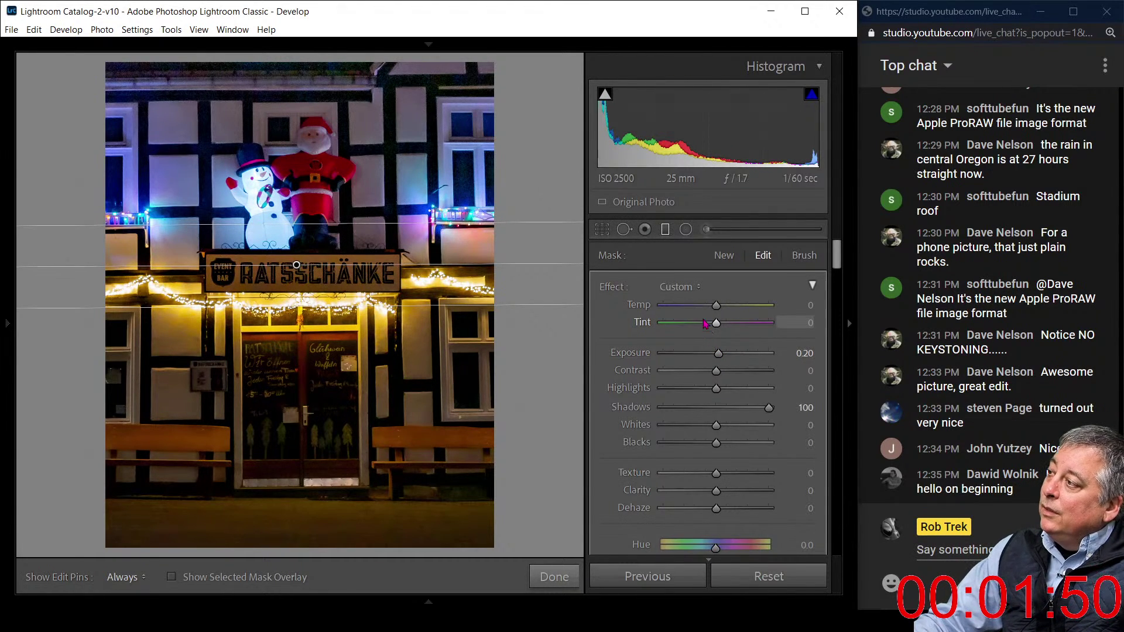
{"action": "left_click", "coordinate": [662, 233]}
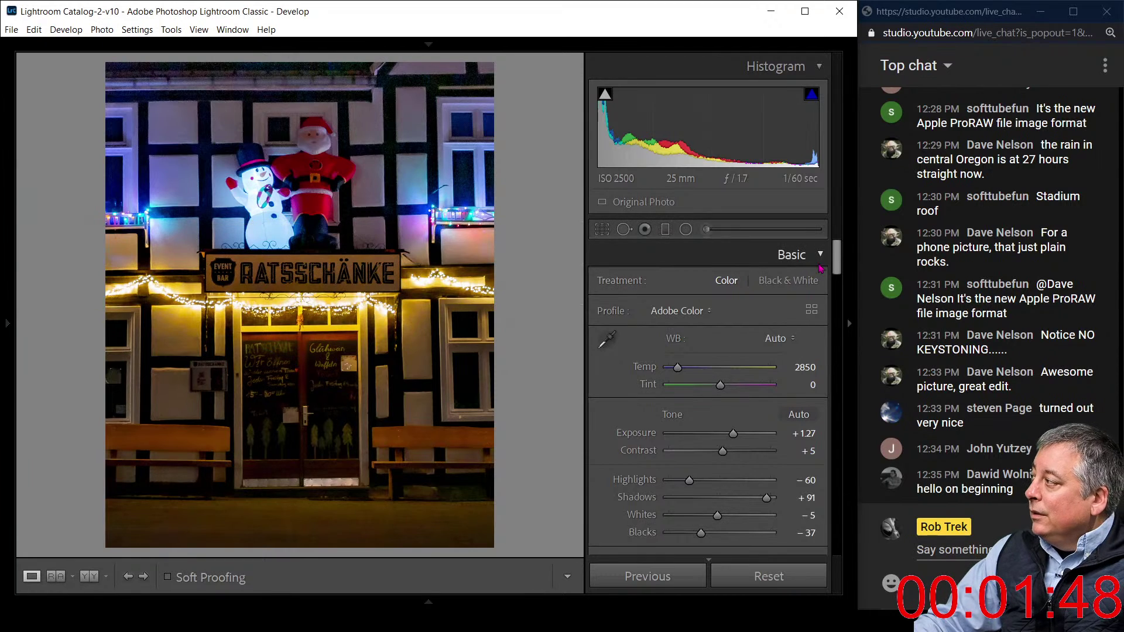
Correct the photo's perspective with Auto Upright and set the overall exposure to +1.46
{"action": "left_click_drag", "start_coordinate": [838, 263], "coordinate": [848, 511]}
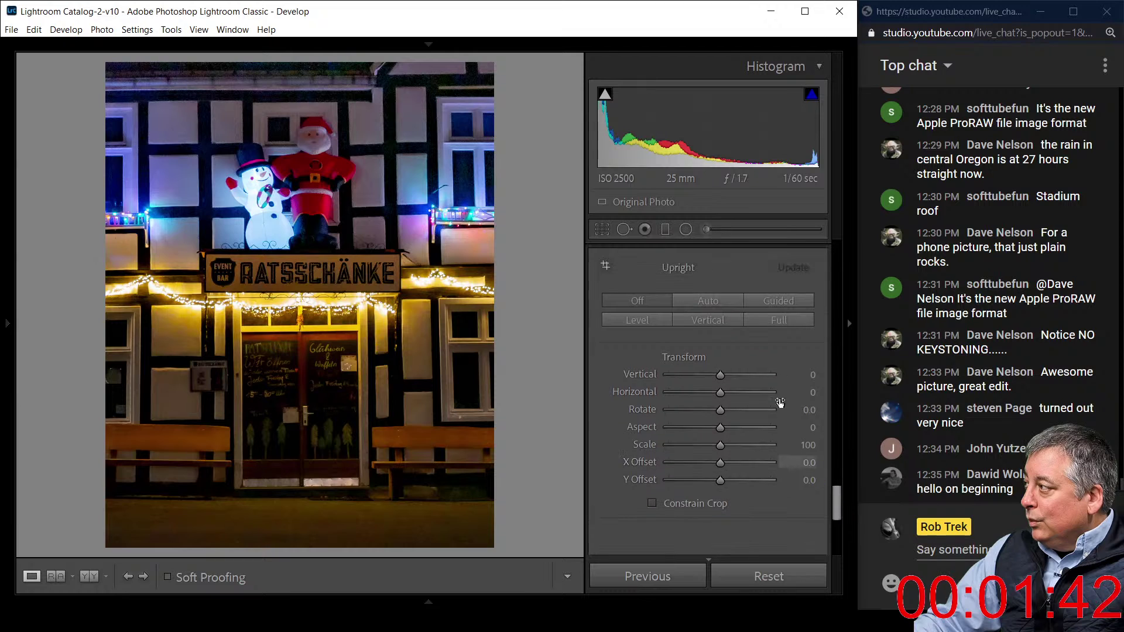
{"action": "left_click", "coordinate": [714, 305]}
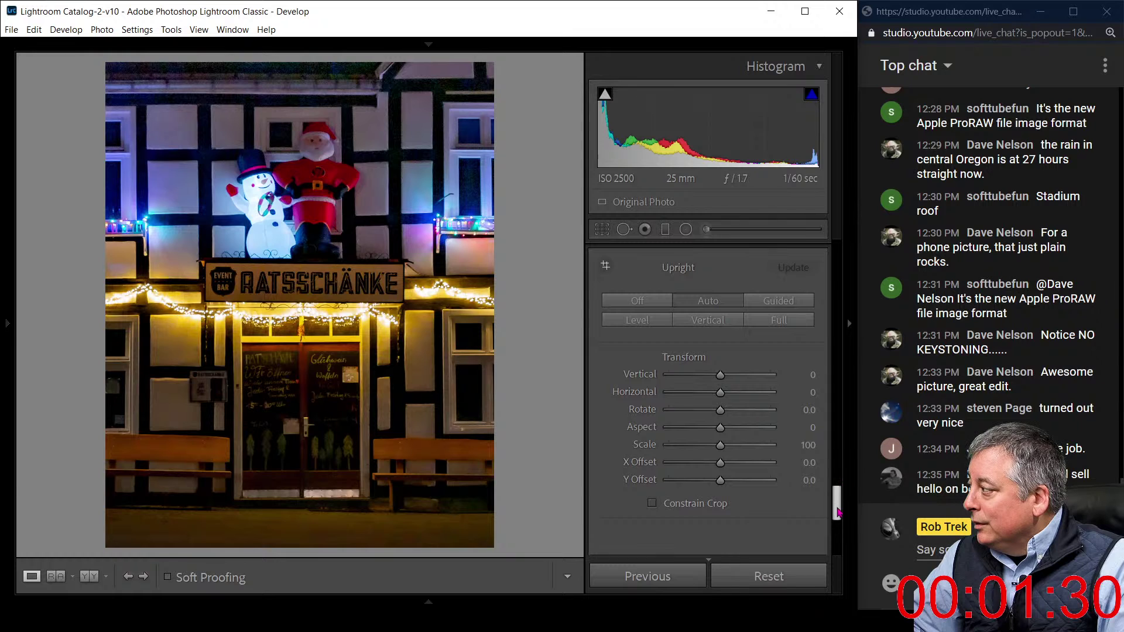
{"action": "scroll", "coordinate": [749, 417], "scroll_direction": "up", "scroll_amount": 10}
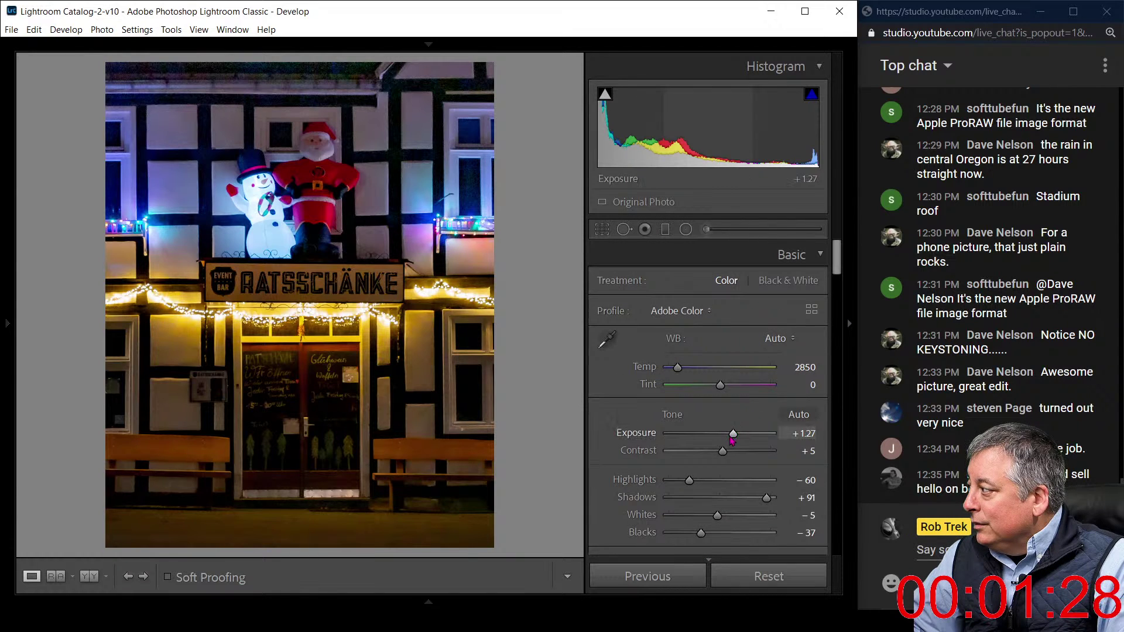
{"action": "mouse_move", "coordinate": [733, 433]}
{"action": "left_mouse_down"}
{"action": "mouse_move", "coordinate": [748, 439]}
{"action": "mouse_move", "coordinate": [736, 443]}
{"action": "left_mouse_up"}
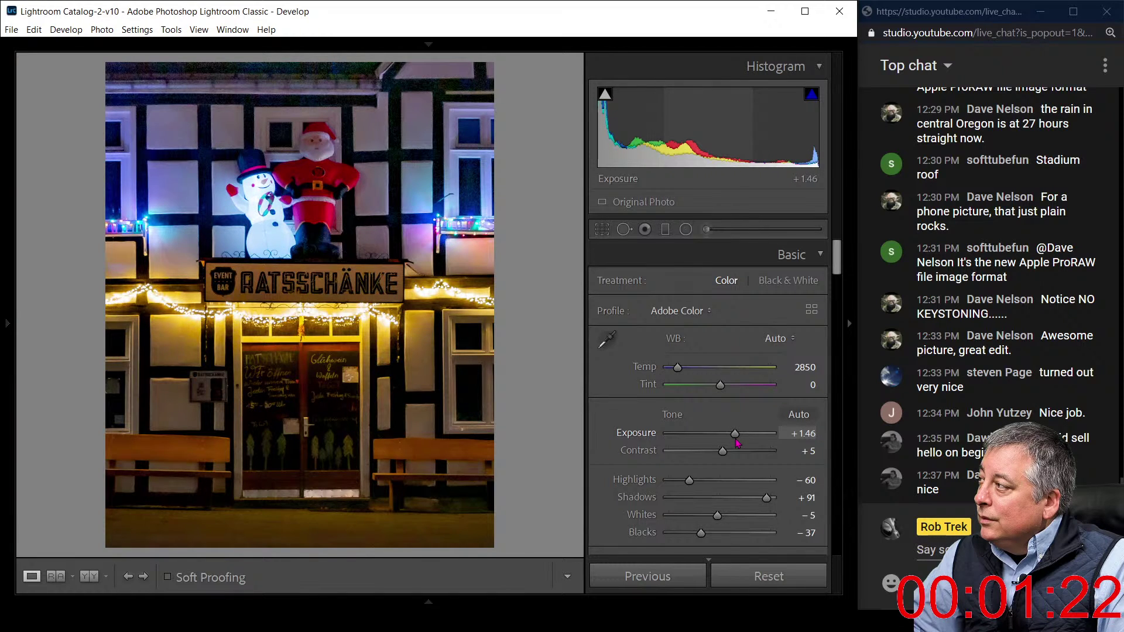
Add a second graduated filter over the lower facade, fading out at the top of the door, with shadows 100 and exposure 0.33
{"action": "left_click", "coordinate": [665, 229]}
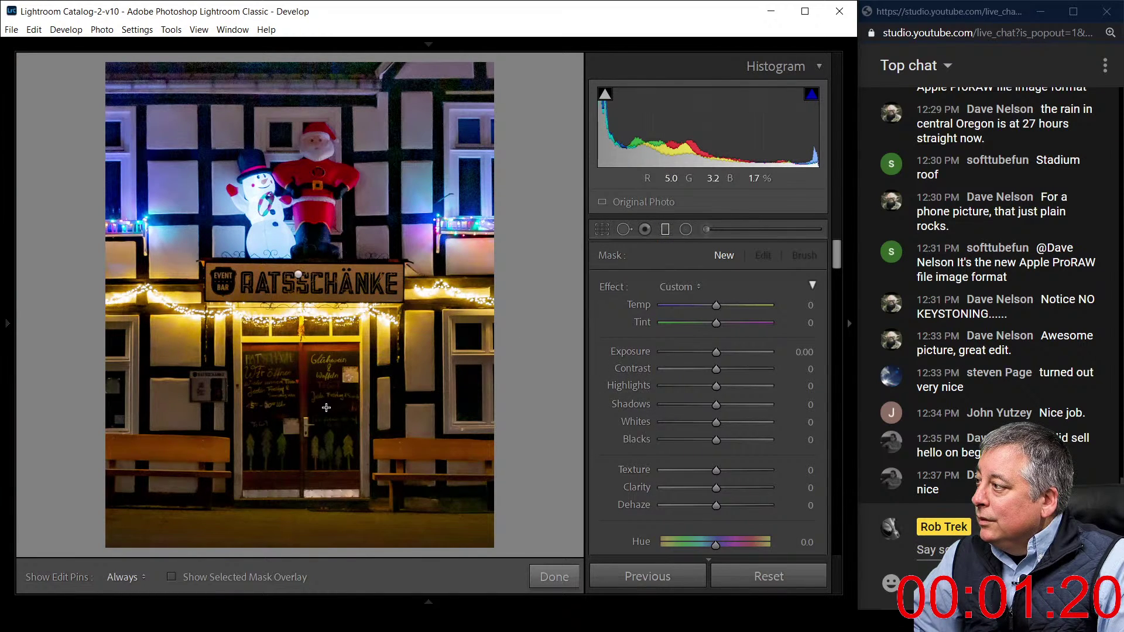
{"action": "left_click_drag", "start_coordinate": [325, 376], "coordinate": [326, 329]}
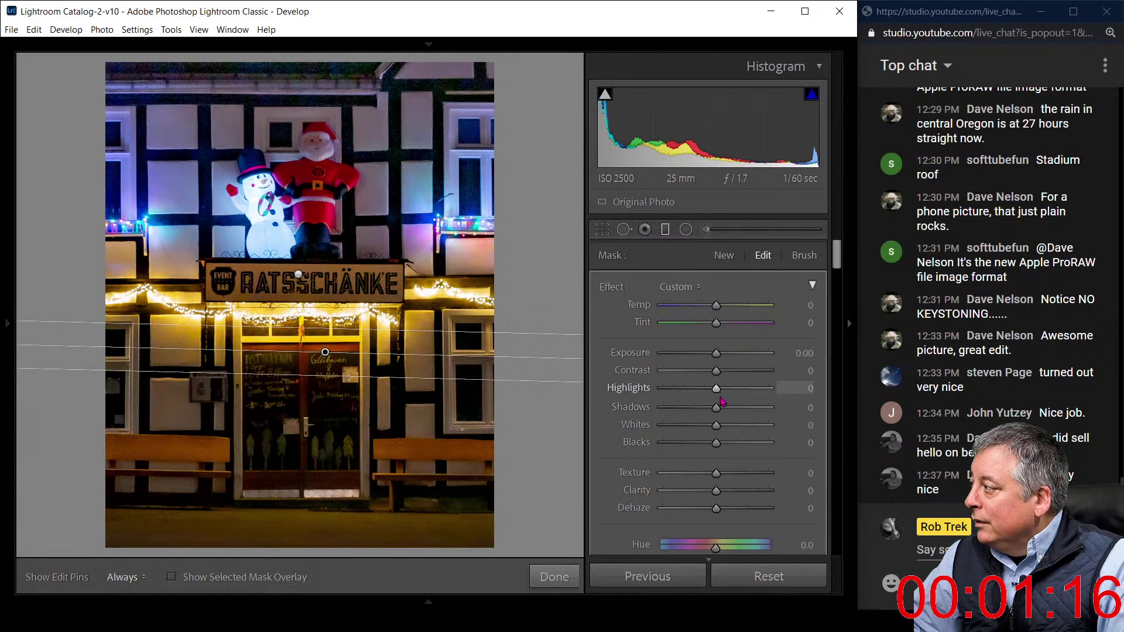
{"action": "left_click_drag", "start_coordinate": [738, 413], "coordinate": [782, 420]}
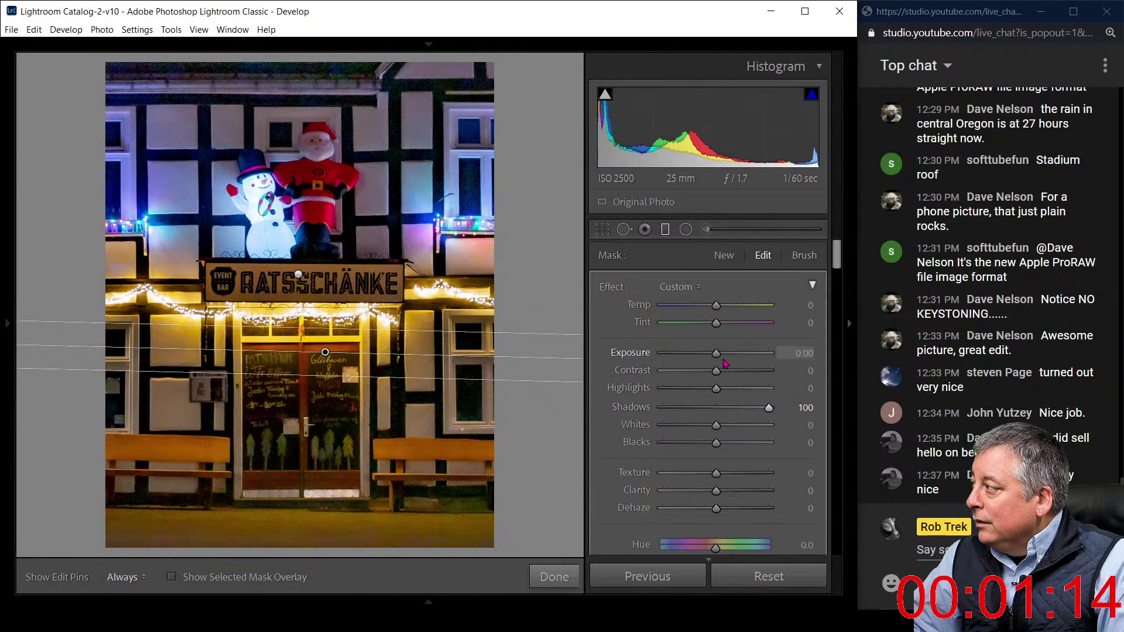
{"action": "left_click_drag", "start_coordinate": [724, 358], "coordinate": [727, 358]}
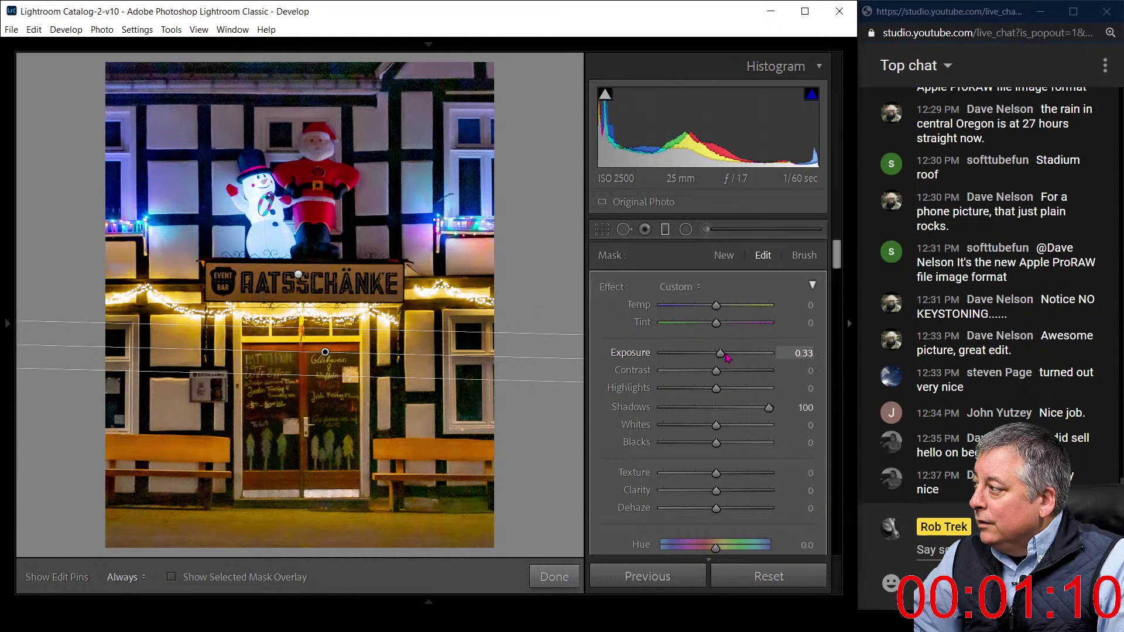
Finish the graduated filters and paint an adjustment brush mask with shadows 71 over the RATSSCHÄNKE sign
{"action": "left_click", "coordinate": [665, 232]}
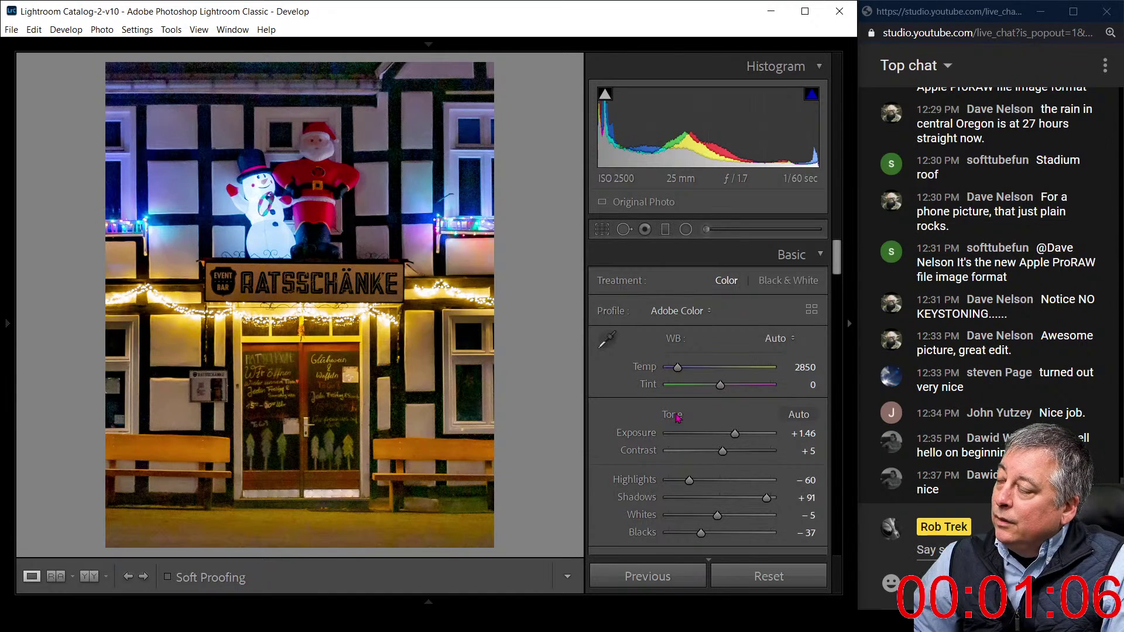
{"action": "left_click", "coordinate": [704, 228]}
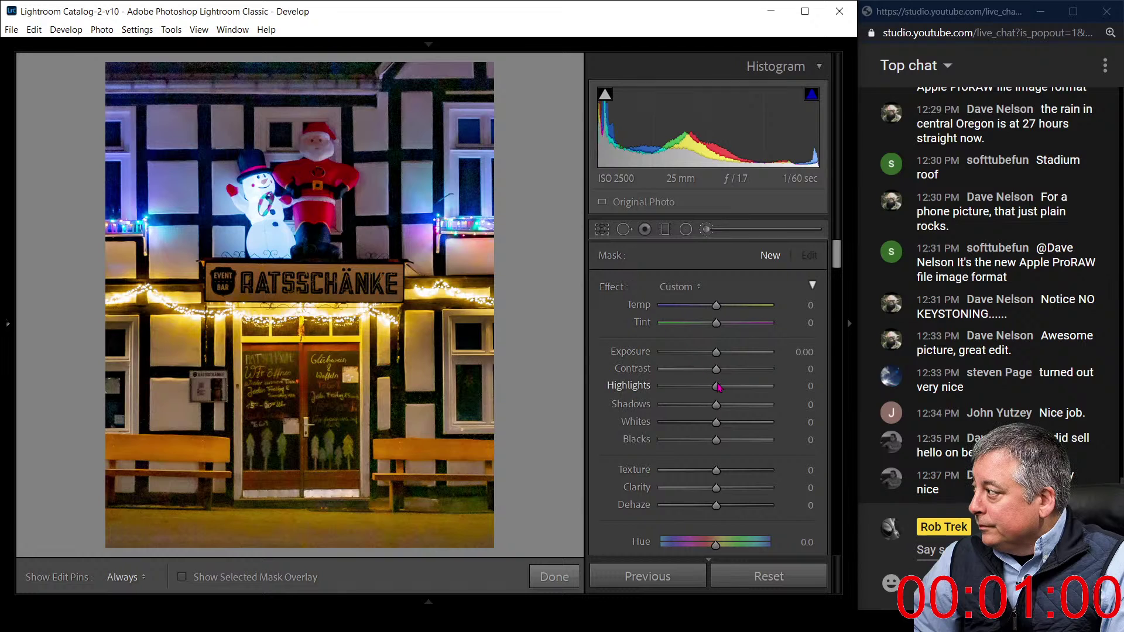
{"action": "left_click_drag", "start_coordinate": [748, 413], "coordinate": [758, 415]}
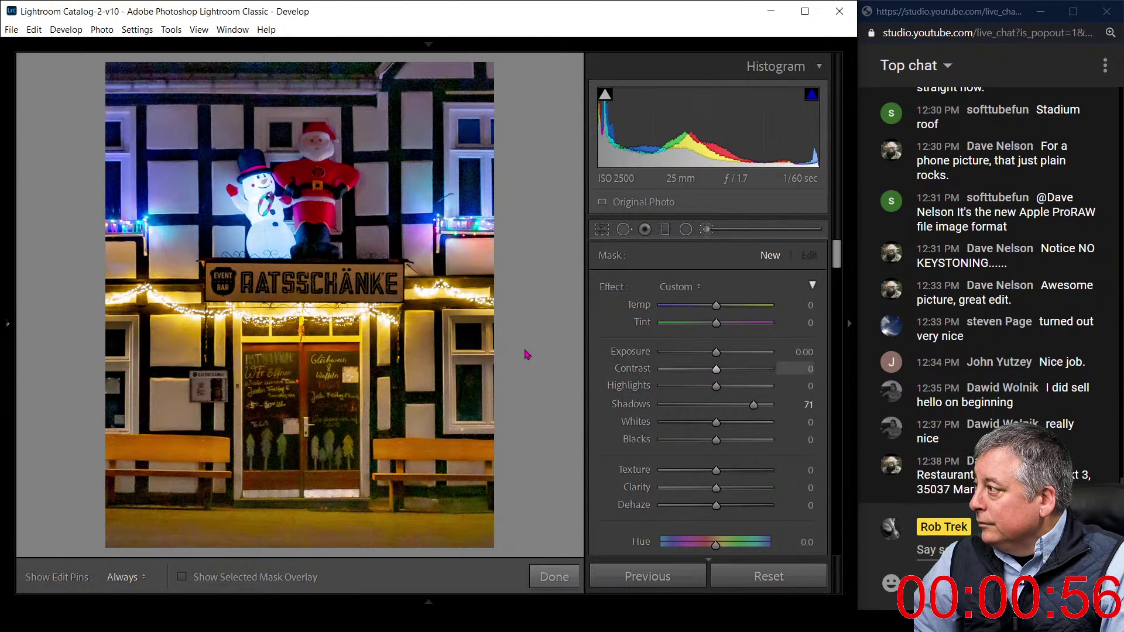
{"action": "key", "text": "h"}
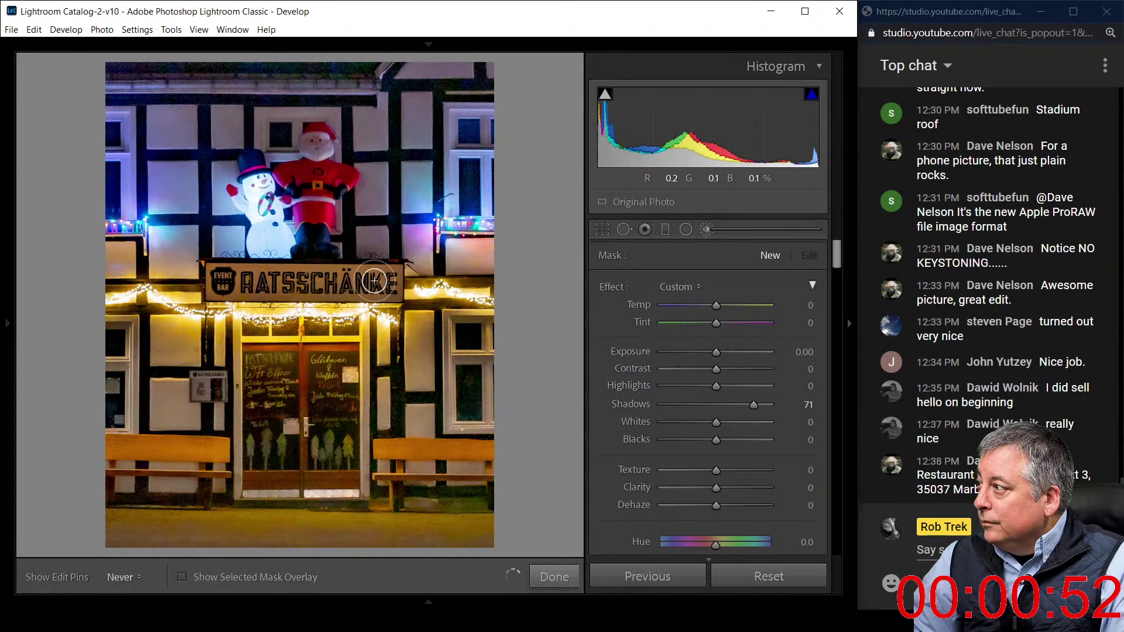
{"action": "key", "text": "h"}
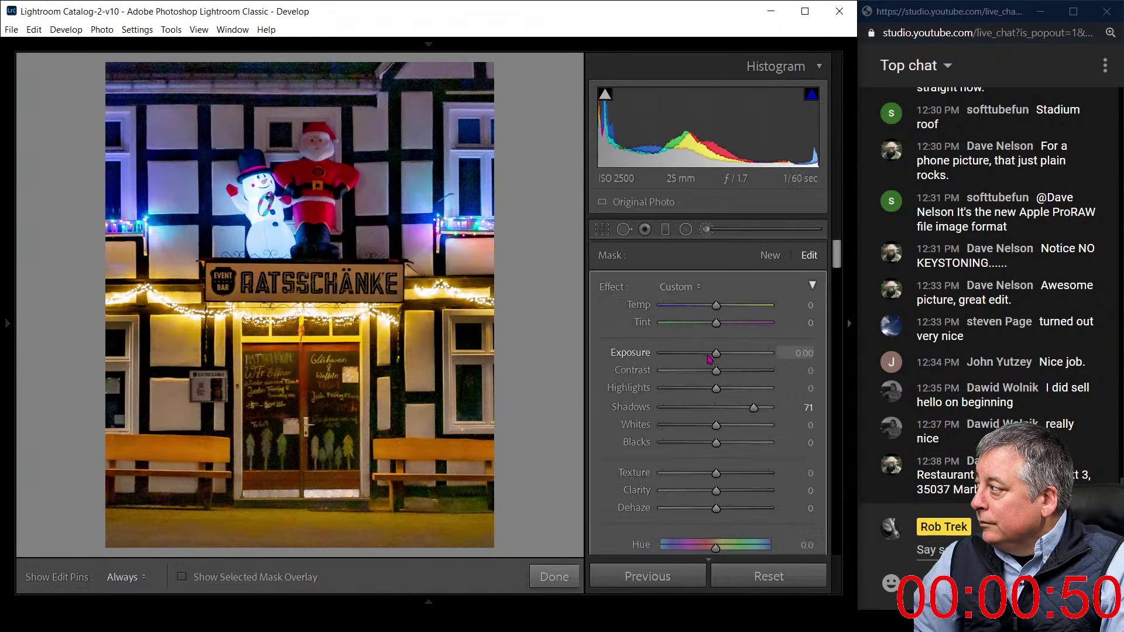
Set the sign brush's exposure to 2.01, blacks to -24 and temp to -33, and finish the brush
{"action": "left_click_drag", "start_coordinate": [724, 358], "coordinate": [740, 358]}
{"action": "left_click_drag", "start_coordinate": [717, 443], "coordinate": [706, 448]}
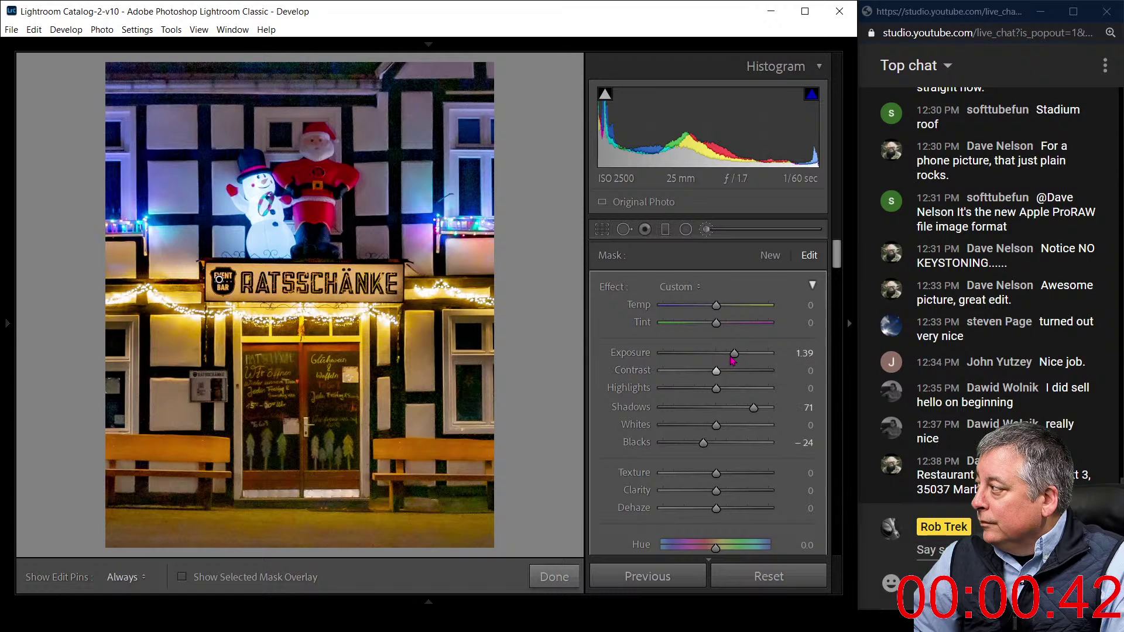
{"action": "left_click_drag", "start_coordinate": [737, 356], "coordinate": [743, 357]}
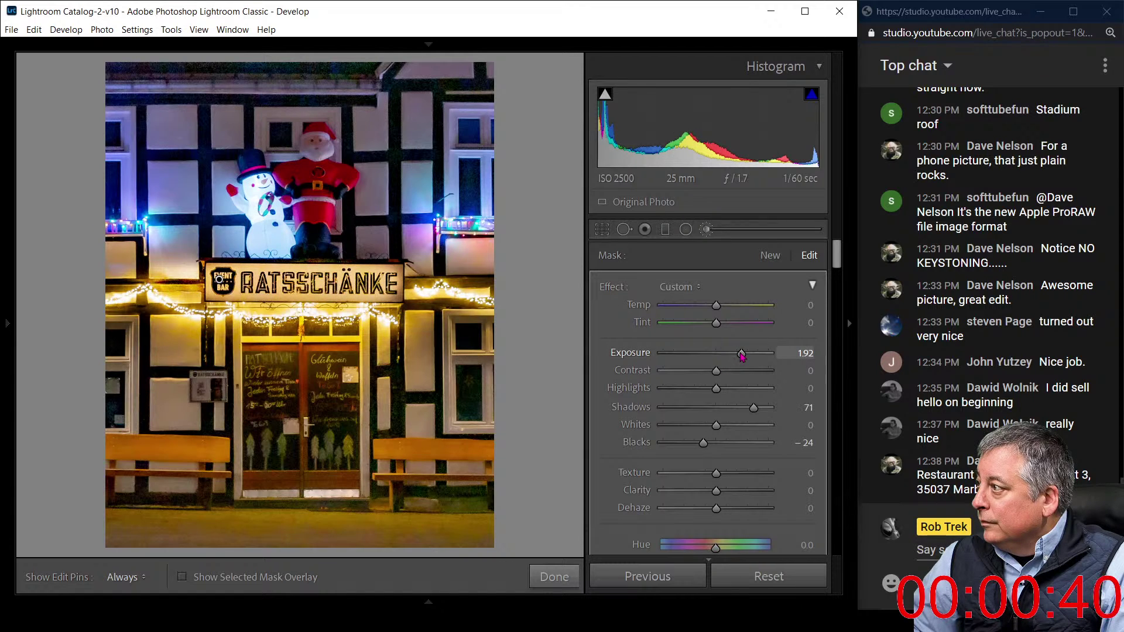
{"action": "left_click_drag", "start_coordinate": [715, 306], "coordinate": [706, 314]}
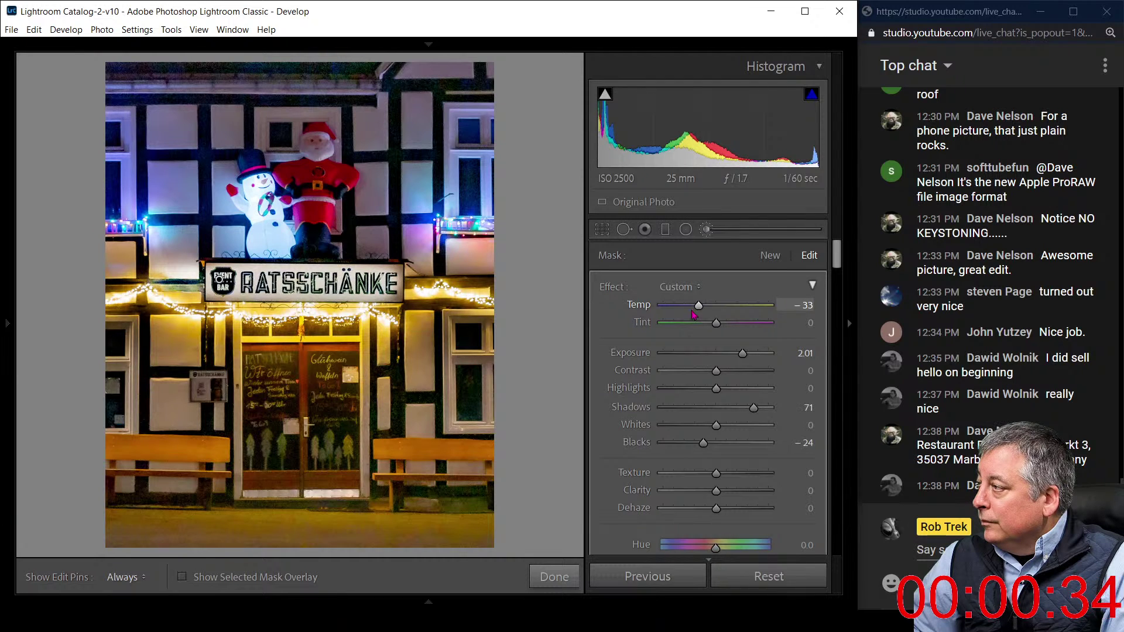
{"action": "left_click", "coordinate": [707, 229]}
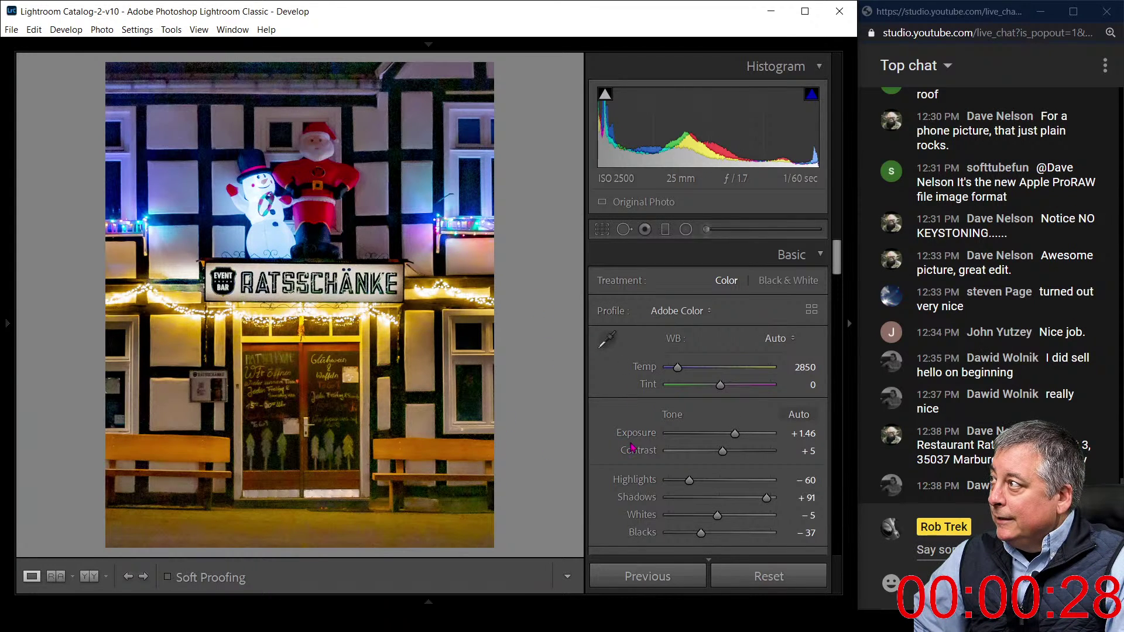
Look through the inn photo's Basic, tone curve, HSL and color grading settings and check the crop framing against the full image
{"action": "scroll", "coordinate": [642, 474], "scroll_direction": "down", "scroll_amount": 3}
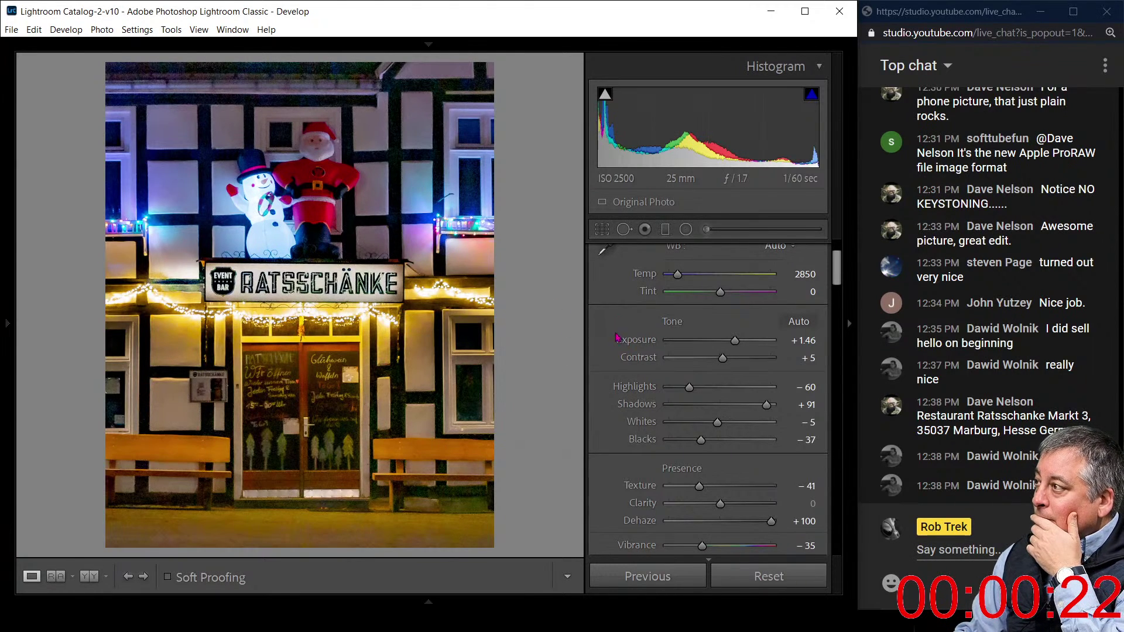
{"action": "scroll", "coordinate": [617, 339], "scroll_direction": "down", "scroll_amount": 3}
{"action": "scroll", "coordinate": [616, 352], "scroll_direction": "down", "scroll_amount": 9}
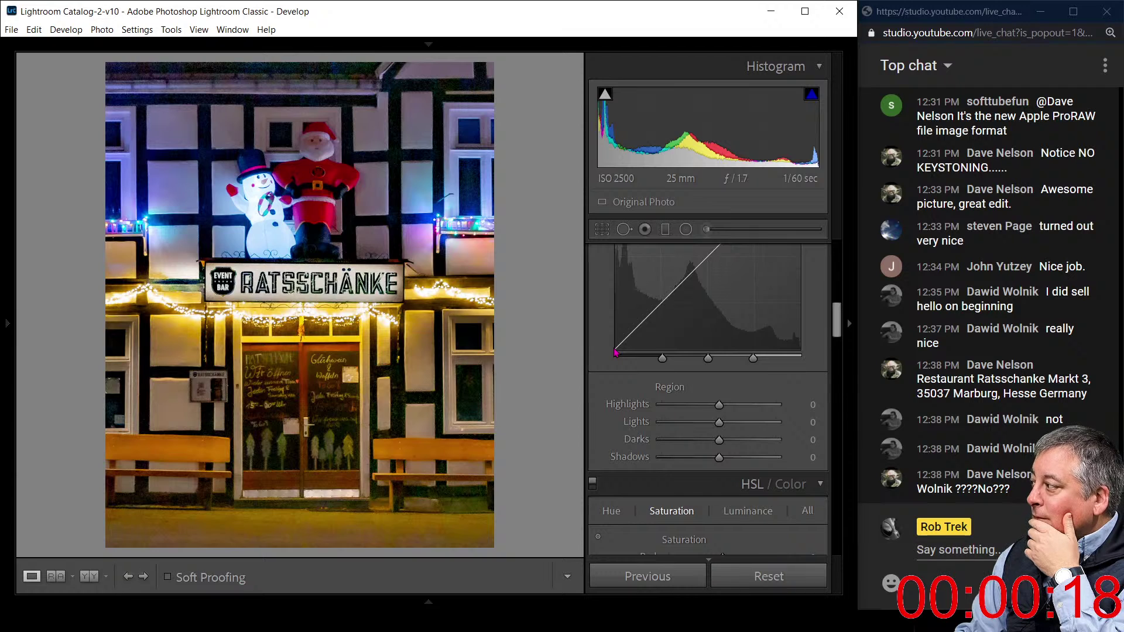
{"action": "scroll", "coordinate": [612, 404], "scroll_direction": "down", "scroll_amount": 9}
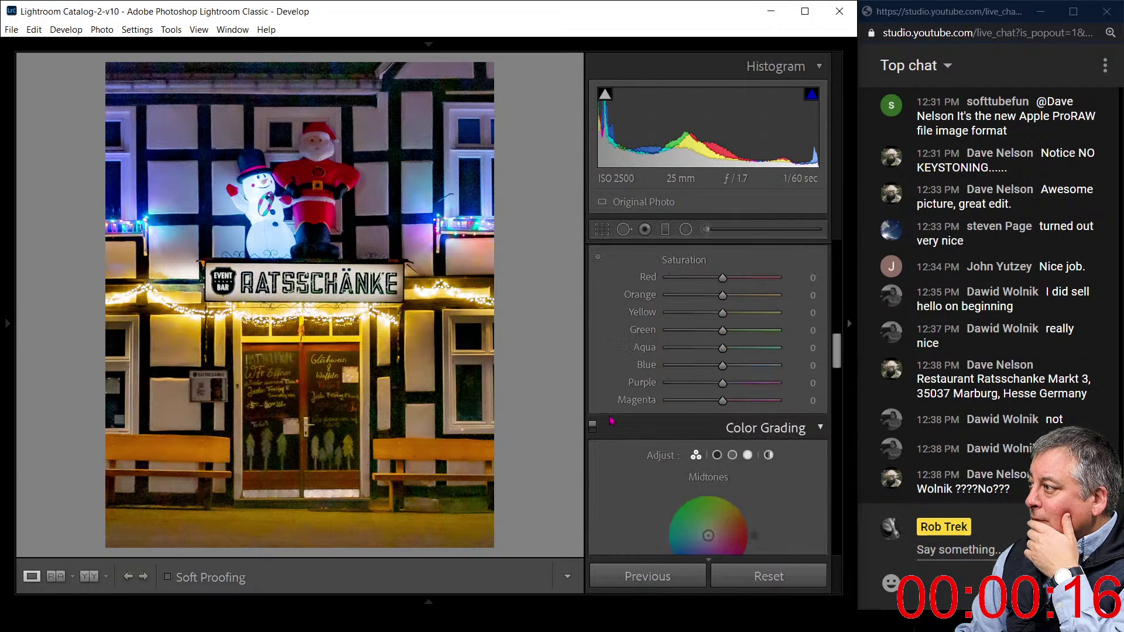
{"action": "scroll", "coordinate": [610, 421], "scroll_direction": "down", "scroll_amount": 9}
{"action": "scroll", "coordinate": [610, 417], "scroll_direction": "up", "scroll_amount": 8}
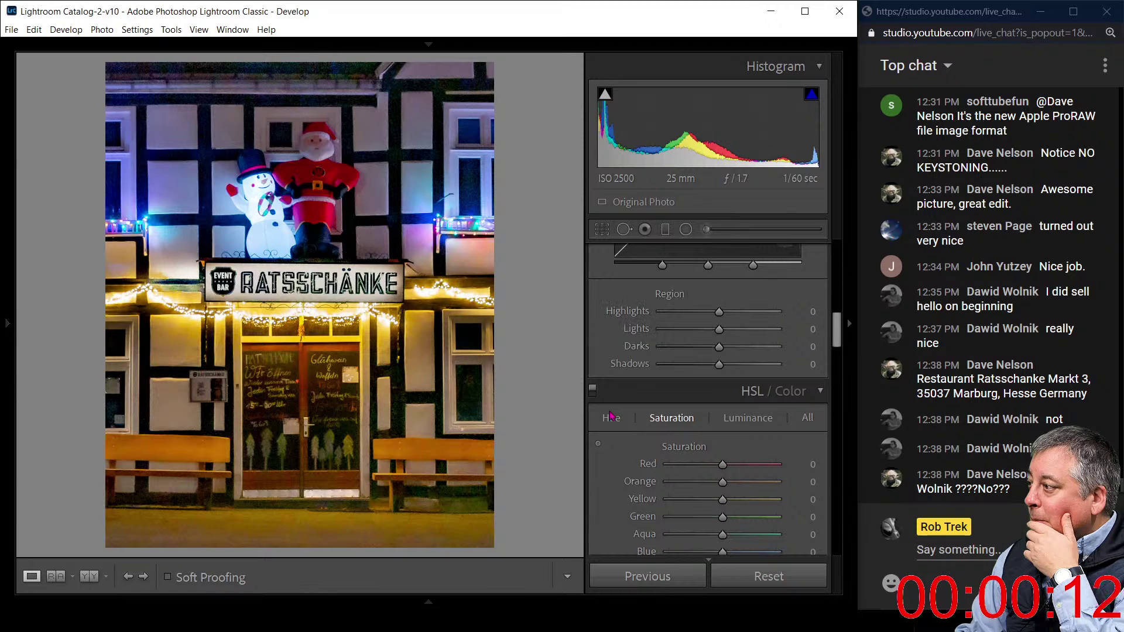
{"action": "left_click", "coordinate": [603, 229]}
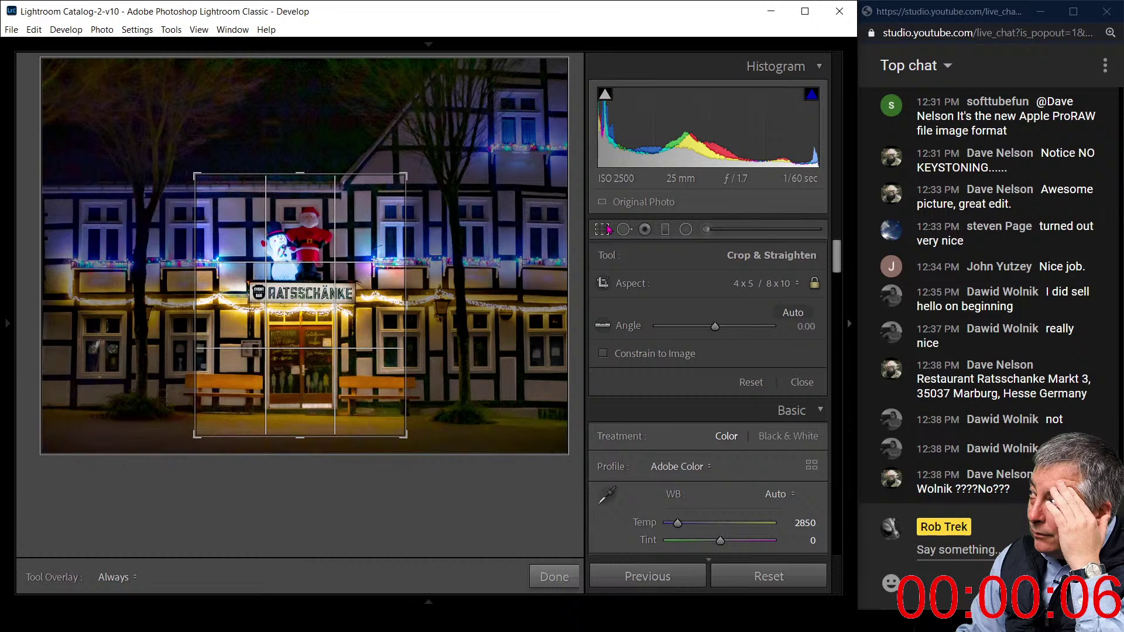
{"action": "left_click", "coordinate": [604, 229]}
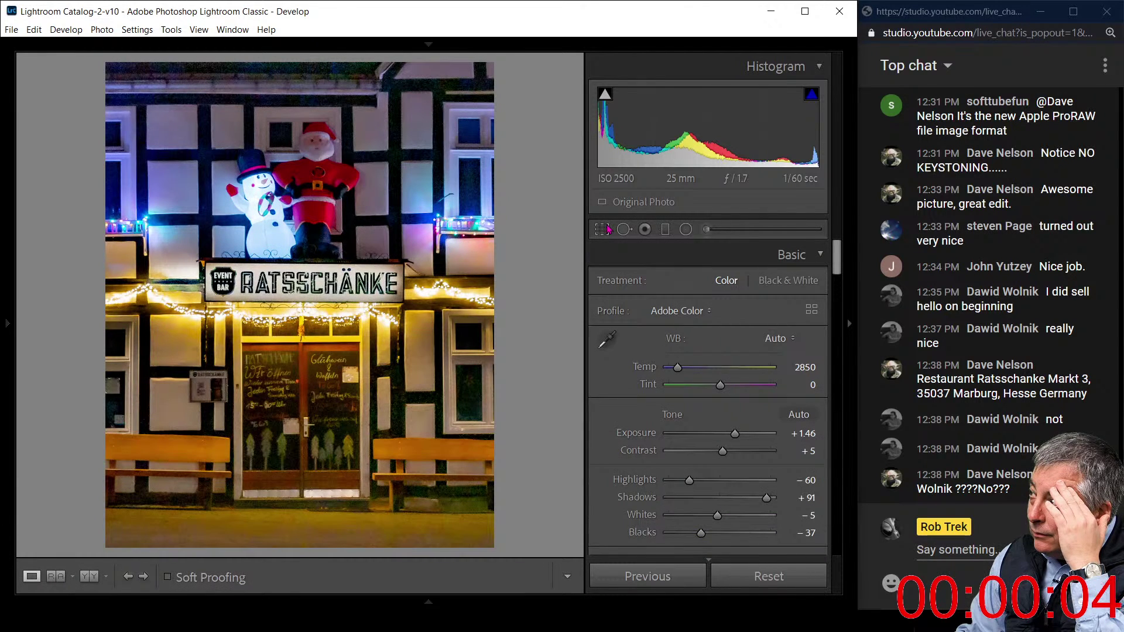
Darken and cool the whole inn photo by setting blacks to -67 and white balance temp to 2514
{"action": "scroll", "coordinate": [697, 334], "scroll_direction": "down", "scroll_amount": 2}
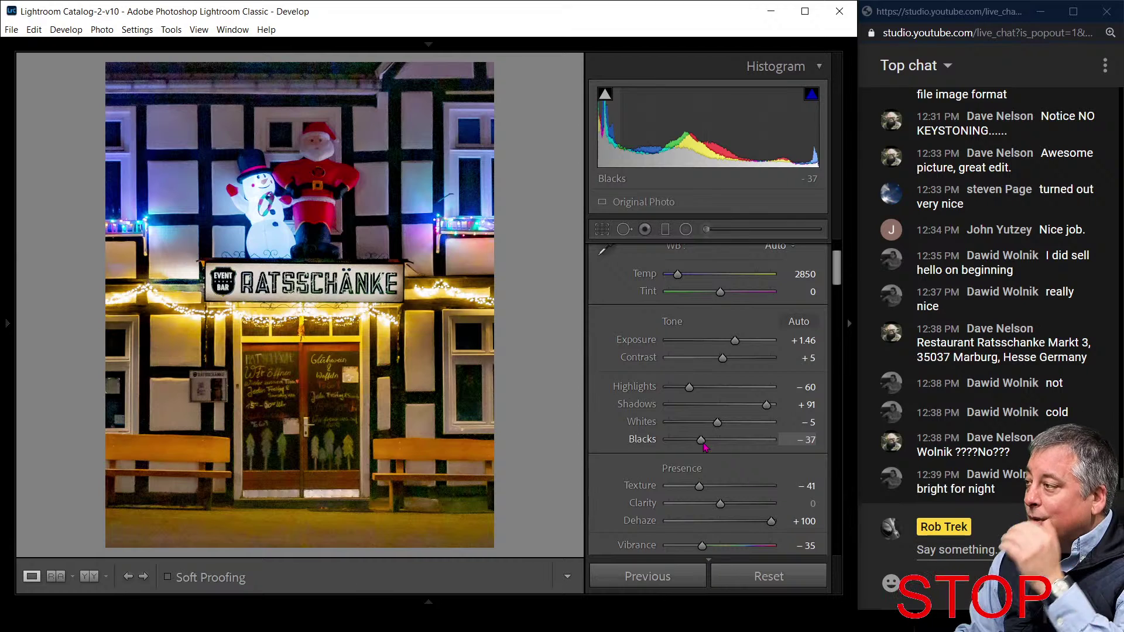
{"action": "left_click_drag", "start_coordinate": [703, 446], "coordinate": [685, 447]}
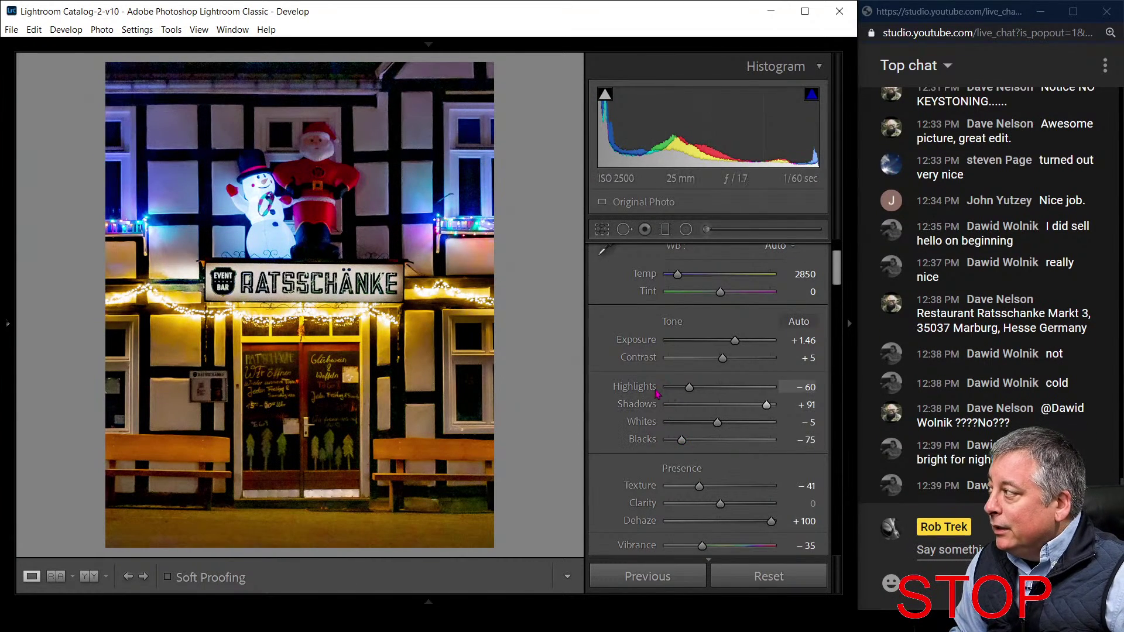
{"action": "scroll", "coordinate": [719, 375], "scroll_direction": "up", "scroll_amount": 2}
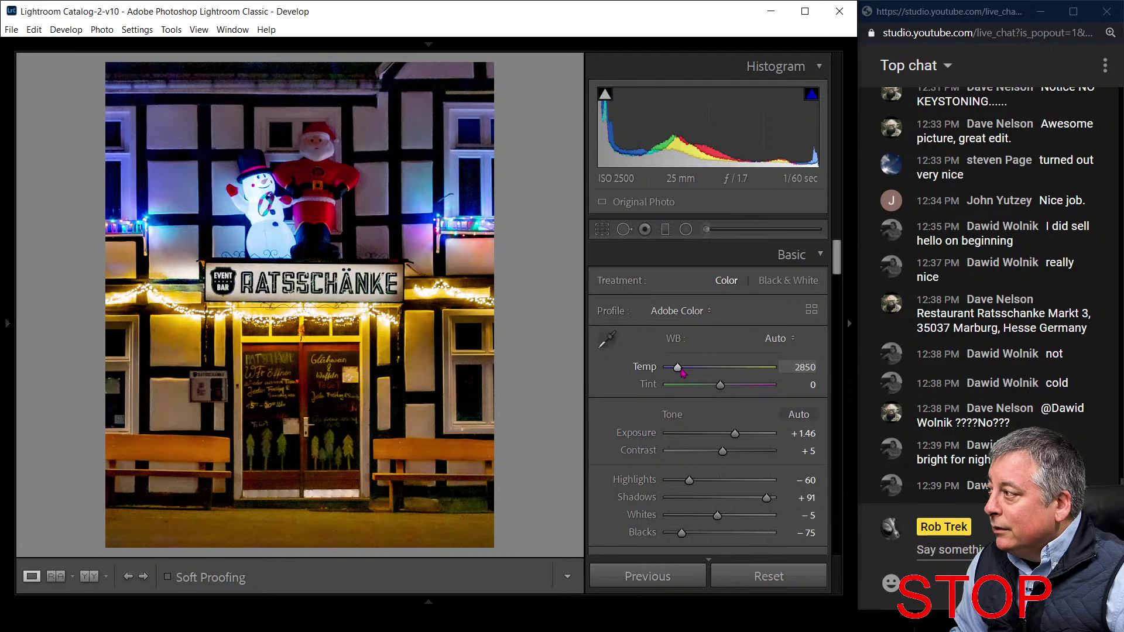
{"action": "left_click_drag", "start_coordinate": [677, 368], "coordinate": [671, 373]}
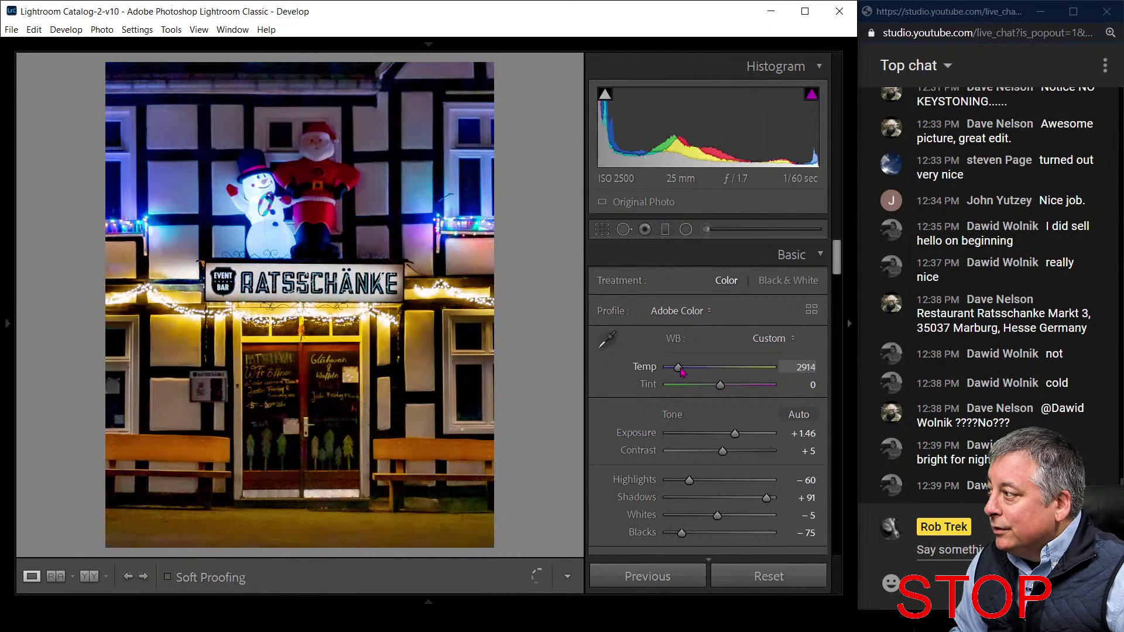
{"action": "left_click_drag", "start_coordinate": [682, 373], "coordinate": [681, 373]}
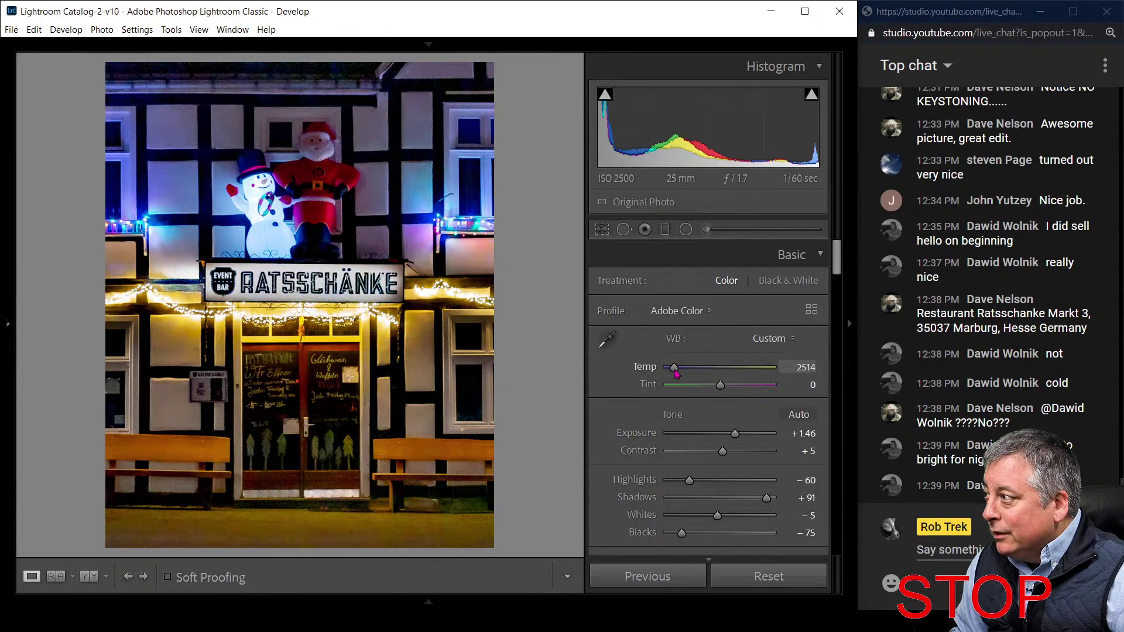
{"action": "left_click_drag", "start_coordinate": [675, 374], "coordinate": [676, 374]}
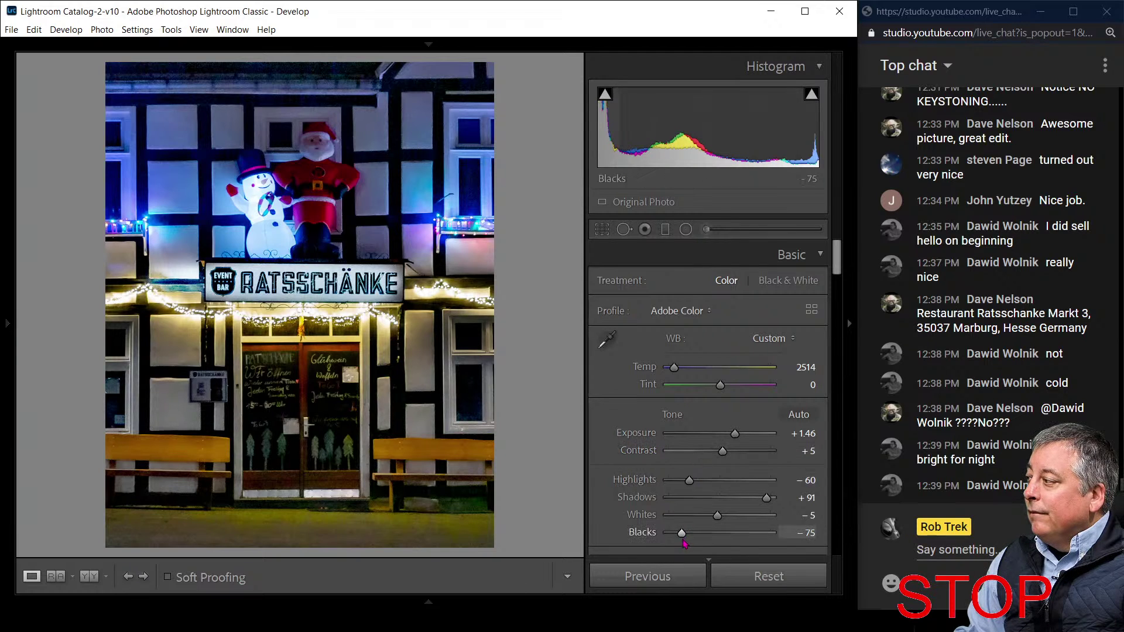
{"action": "left_click_drag", "start_coordinate": [681, 534], "coordinate": [686, 535]}
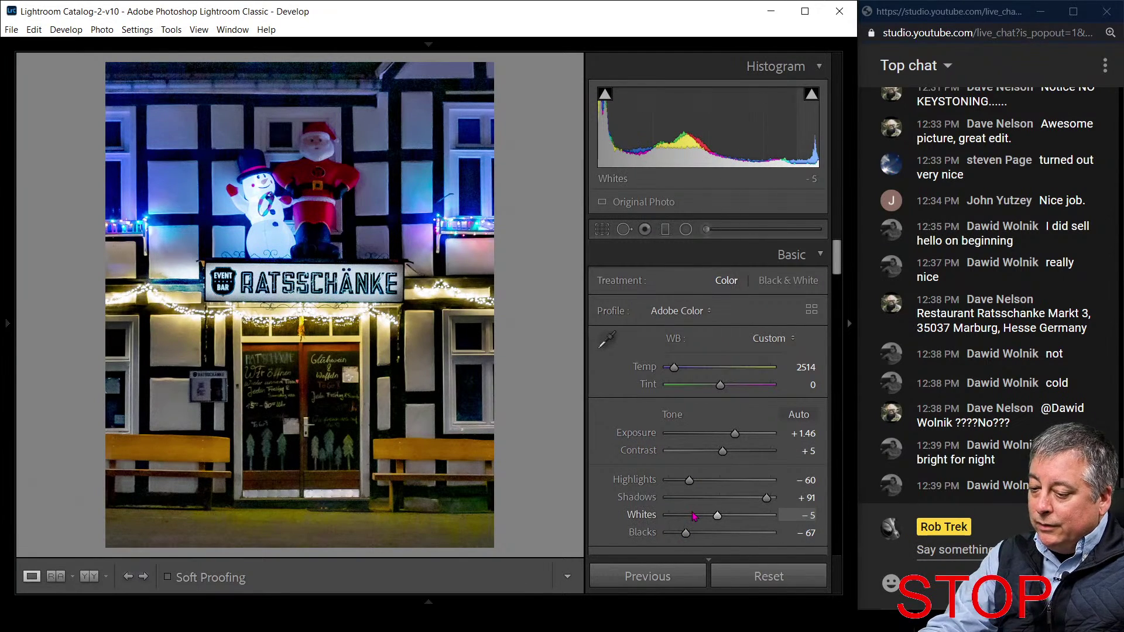
Create a virtual copy of the edited inn photo and reset all of the copy's develop settings
{"action": "right_click", "coordinate": [572, 414]}
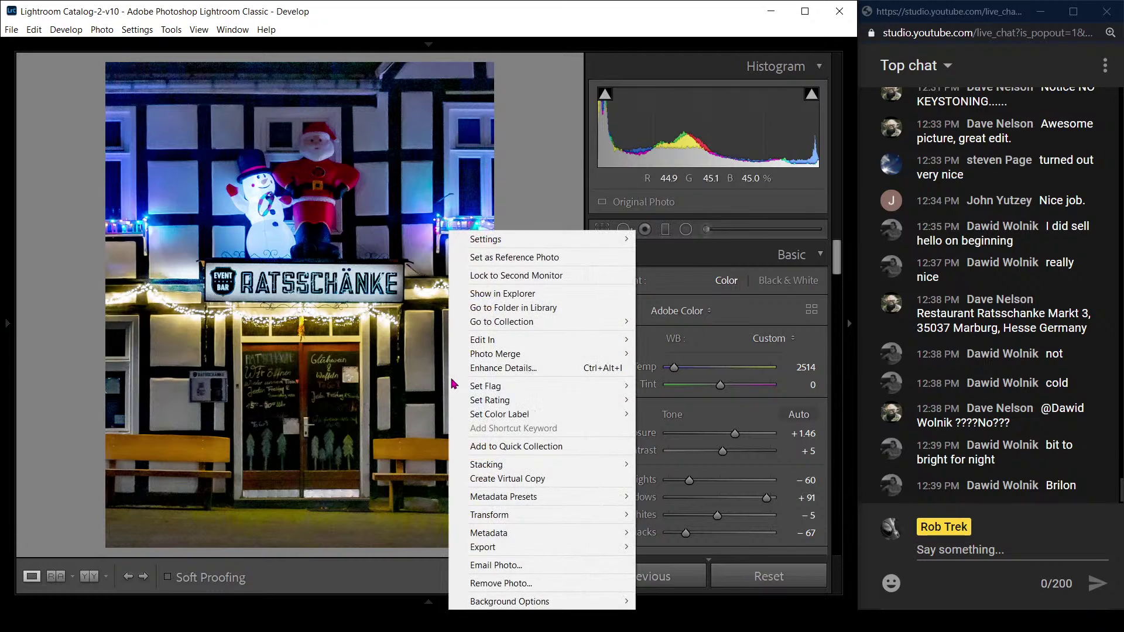
{"action": "mouse_move", "coordinate": [493, 539]}
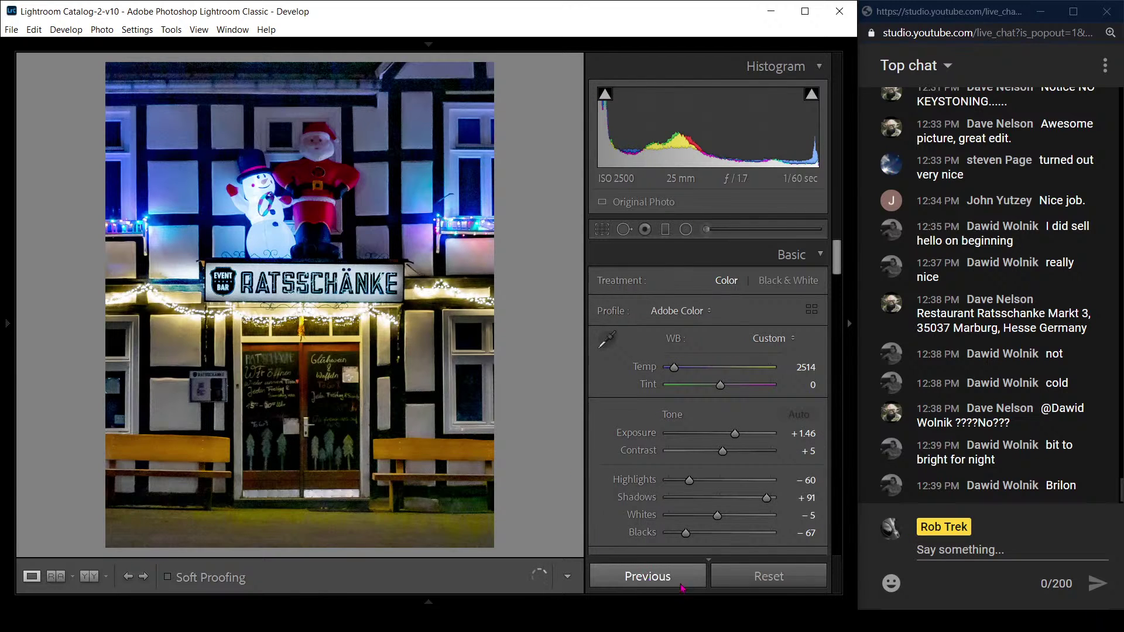
{"action": "key", "text": "c"}
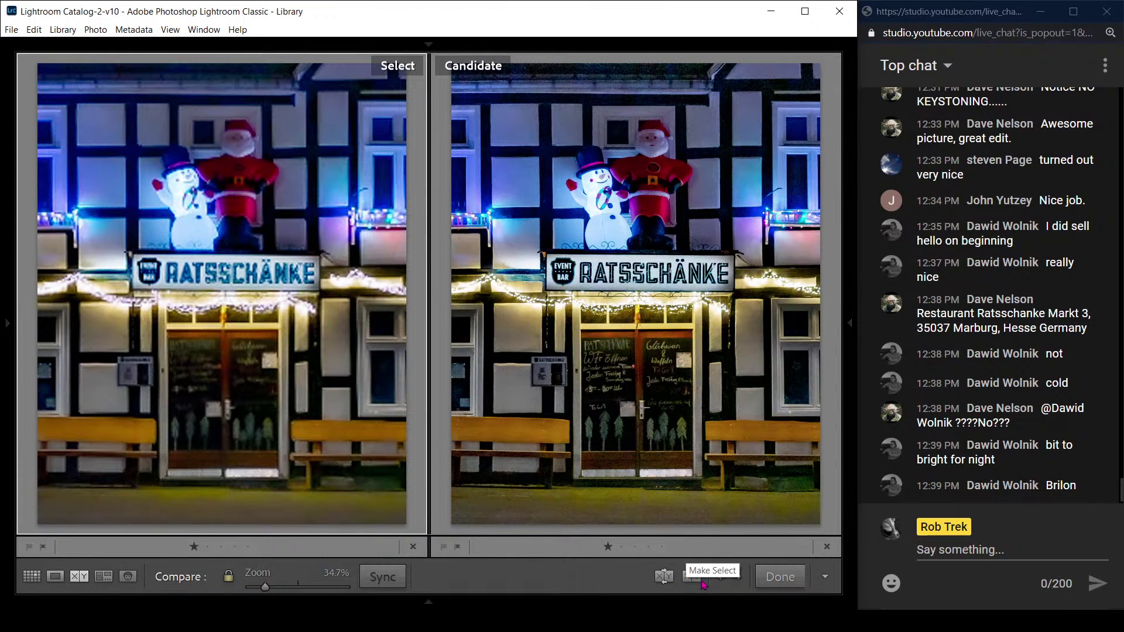
{"action": "key", "text": "g"}
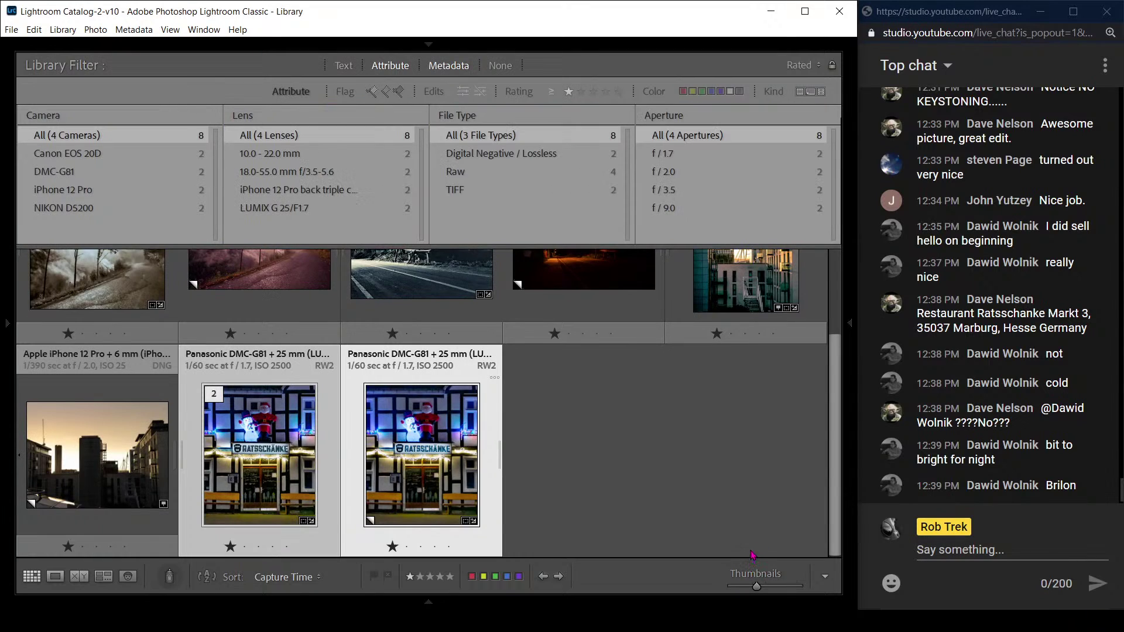
{"action": "key", "text": "d"}
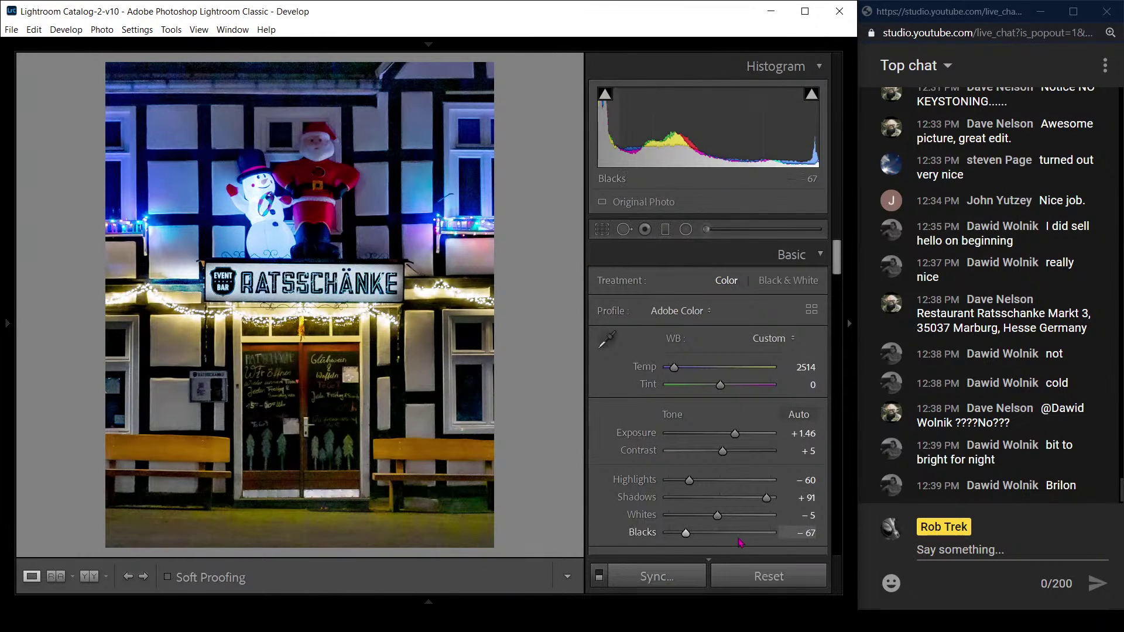
{"action": "left_click", "coordinate": [754, 579]}
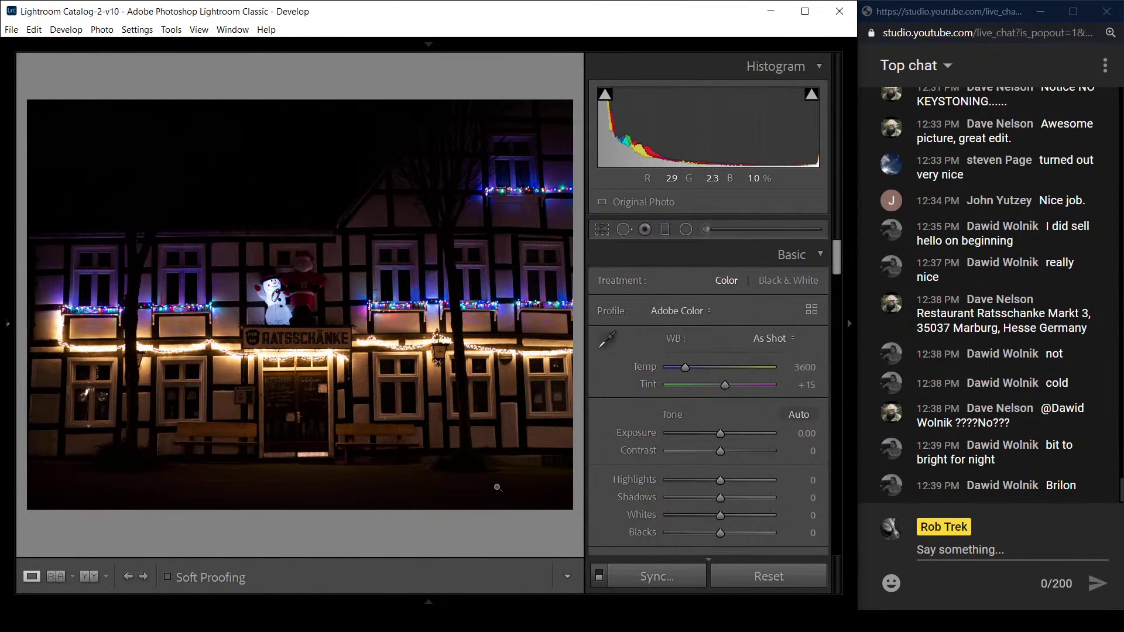
Compare the unedited copy side by side with the edited inn photo, inspecting the chalkboard door up close and at full view
{"action": "key", "text": "g"}
{"action": "key", "text": "c"}
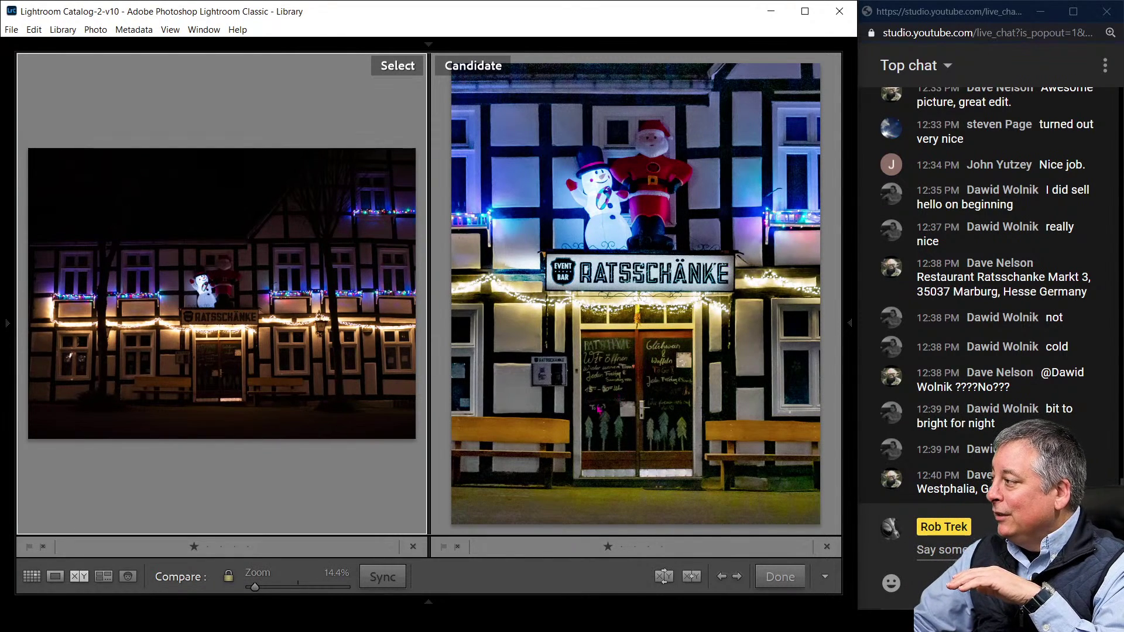
{"action": "left_click", "coordinate": [610, 412]}
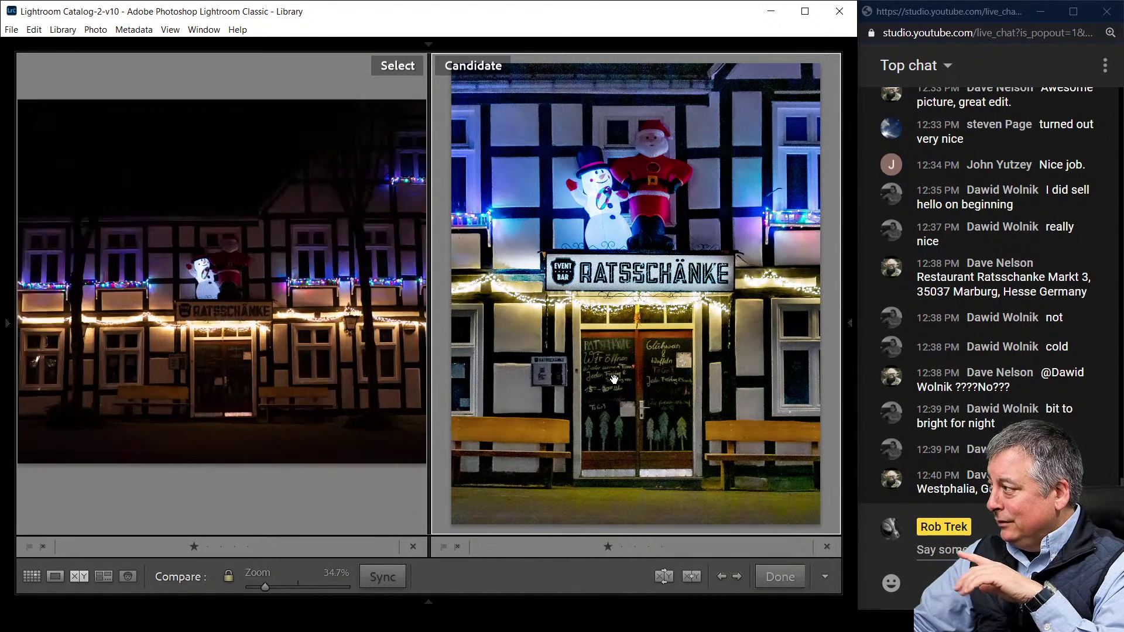
{"action": "left_click", "coordinate": [614, 381]}
{"action": "key", "text": "ctrl+minus"}
{"action": "key", "text": "ctrl+minus"}
{"action": "key", "text": "ctrl+minus"}
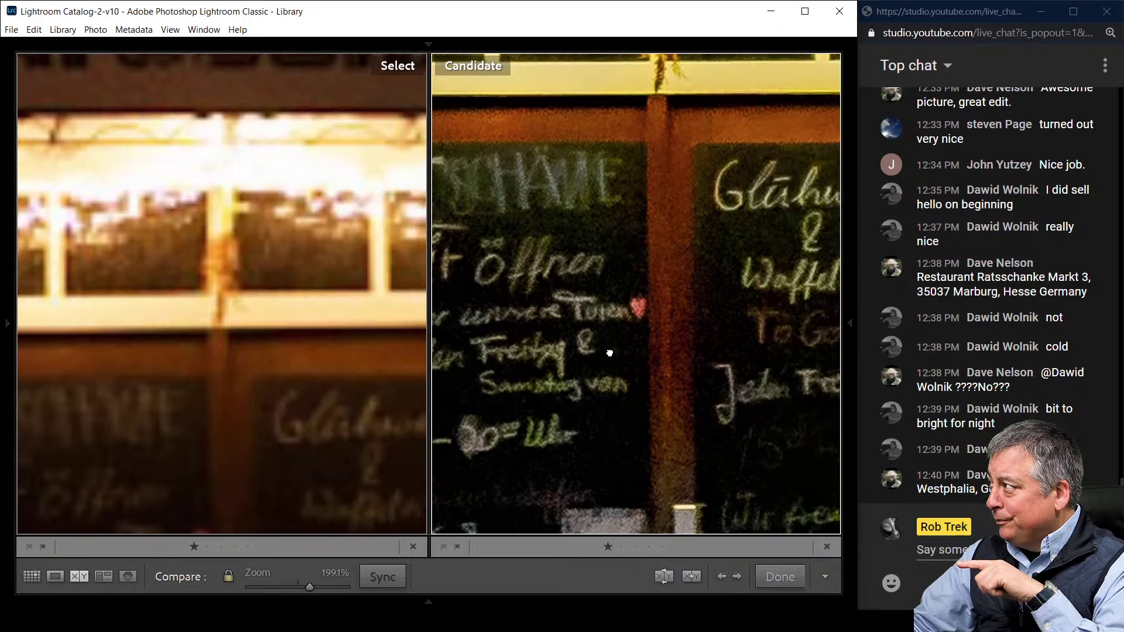
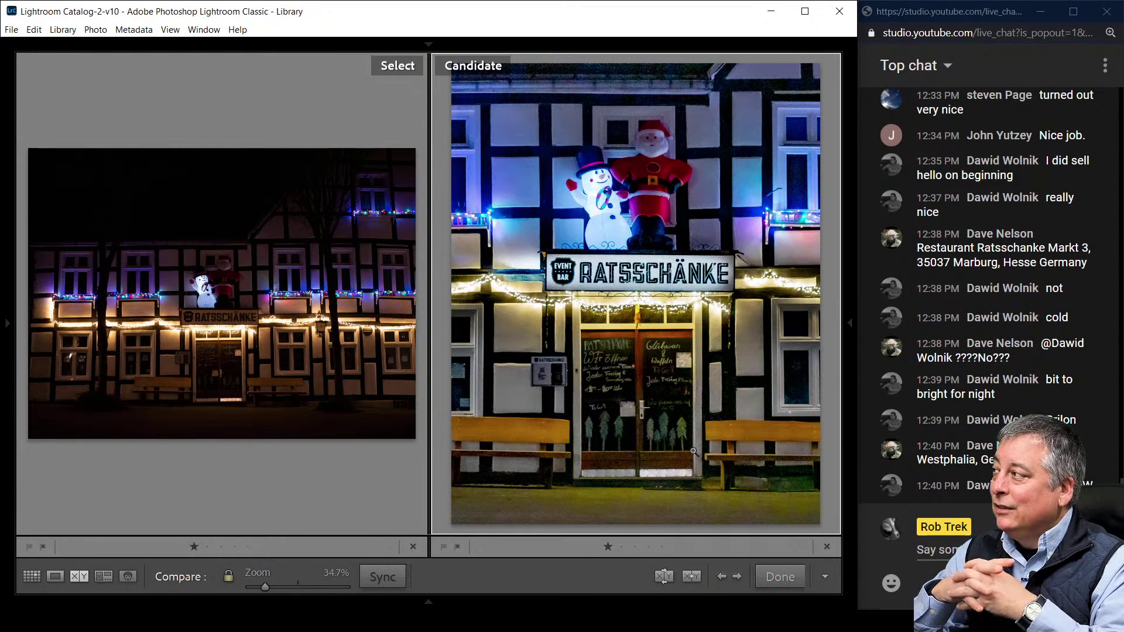
Check the camera, exposure and pixel-size info of both compared photos, hide it and return to the thumbnail grid
{"action": "key", "text": "i"}
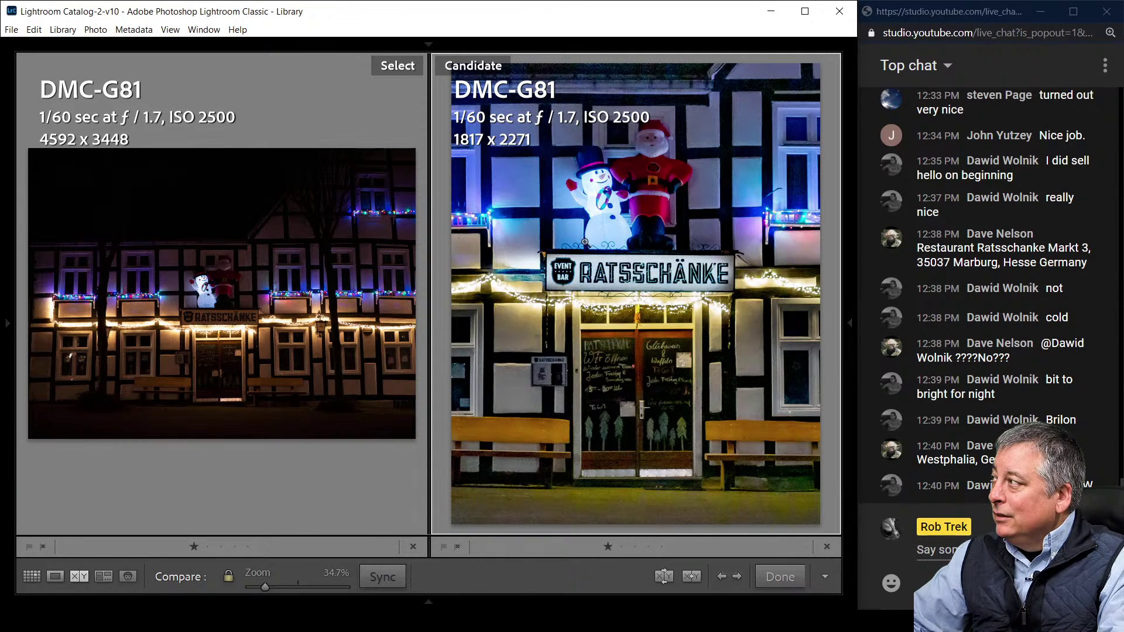
{"action": "key", "text": "i"}
{"action": "key", "text": "i"}
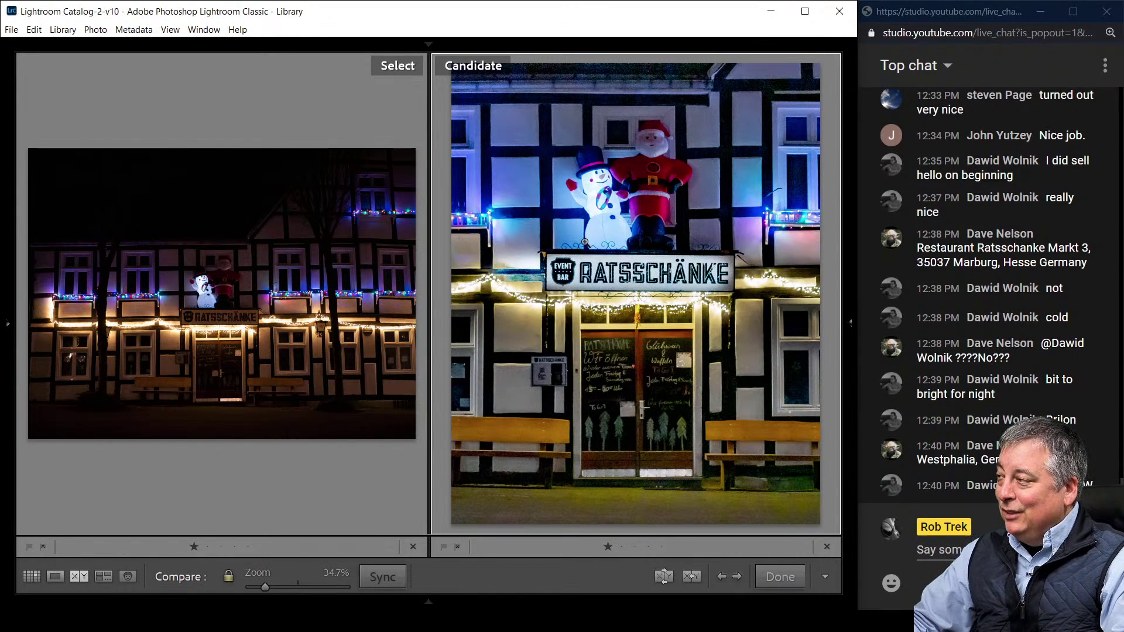
{"action": "key", "text": "g"}
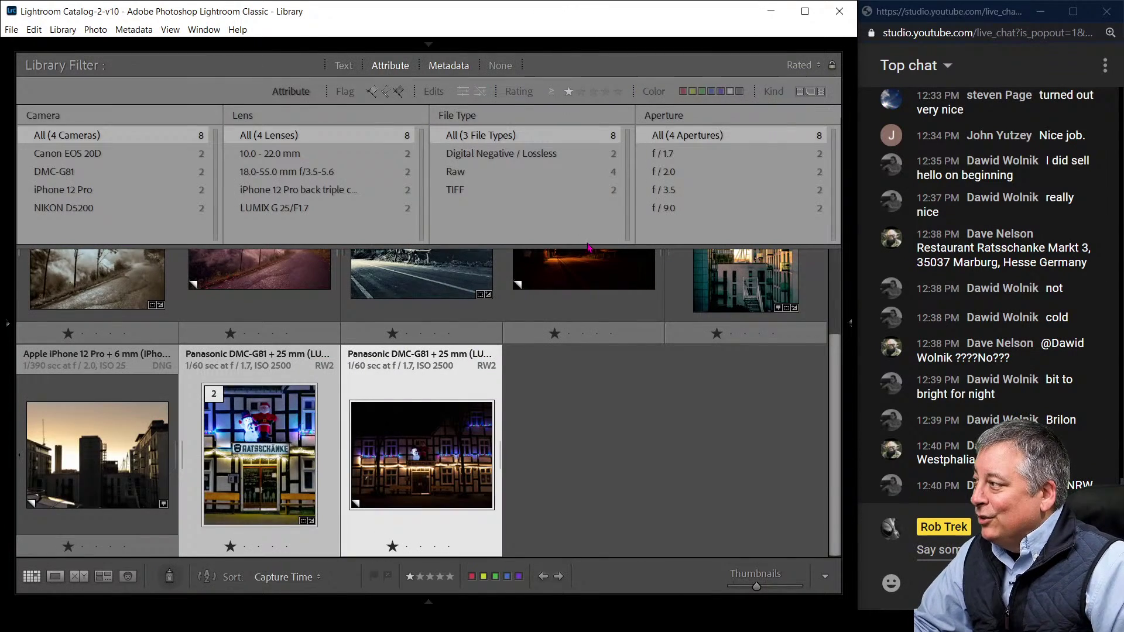
Deselect the compared photos, view the unedited inn photo enlarged, and return to the thumbnail grid of starred photos
{"action": "left_click", "coordinate": [606, 460]}
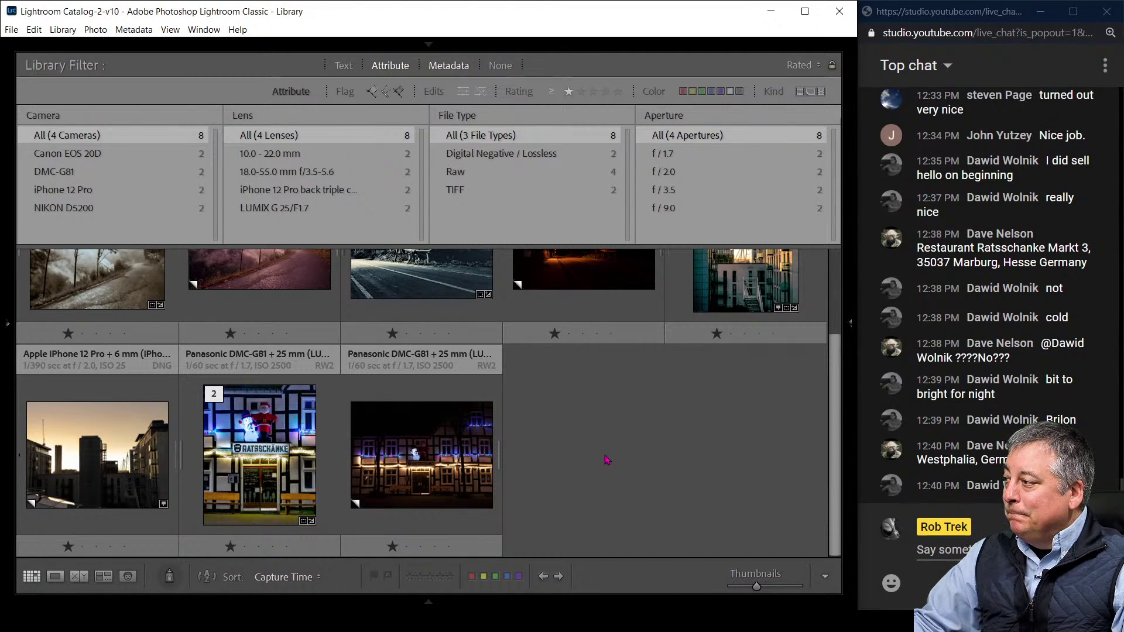
{"action": "double_click", "coordinate": [421, 454]}
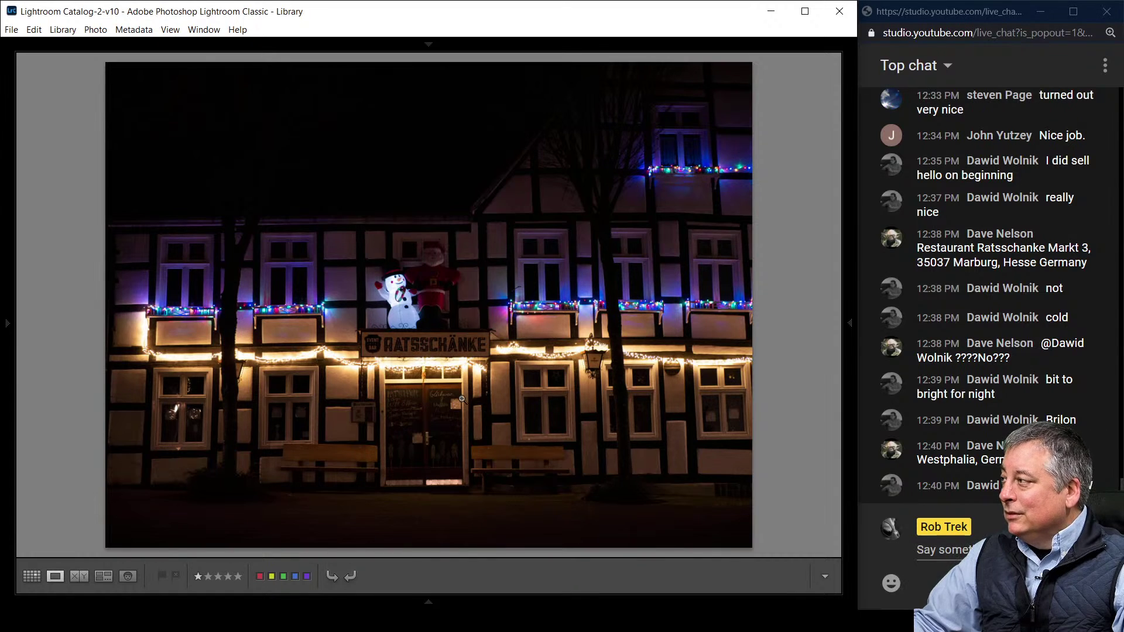
{"action": "key", "text": "g"}
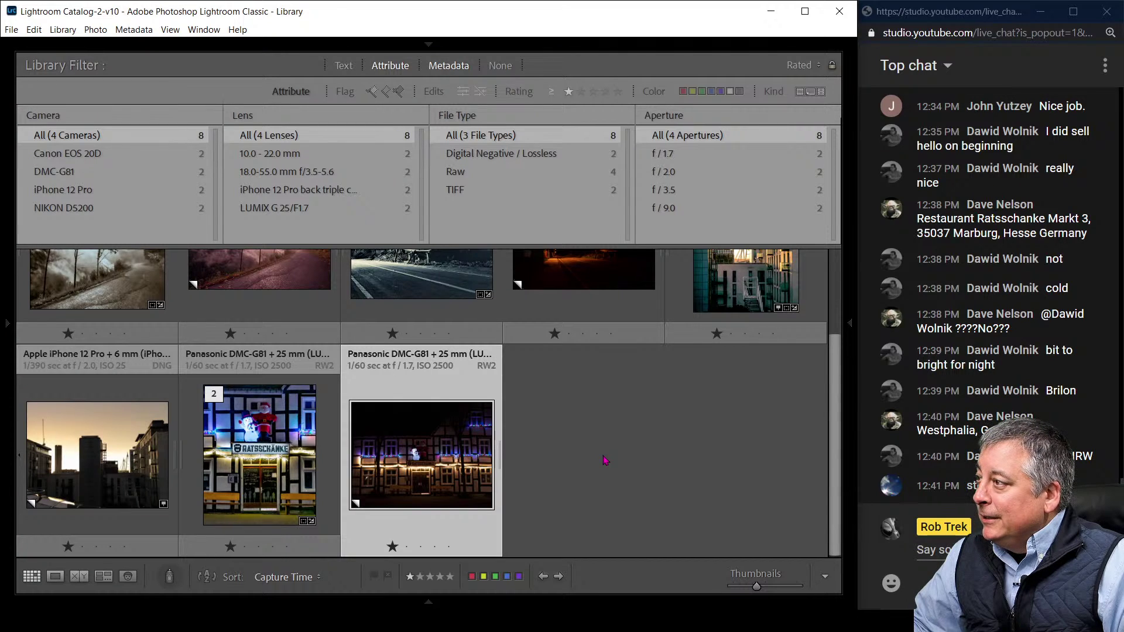
{"action": "scroll", "coordinate": [605, 461], "scroll_direction": "up", "scroll_amount": 1}
{"action": "scroll", "coordinate": [605, 461], "scroll_direction": "up", "scroll_amount": 1}
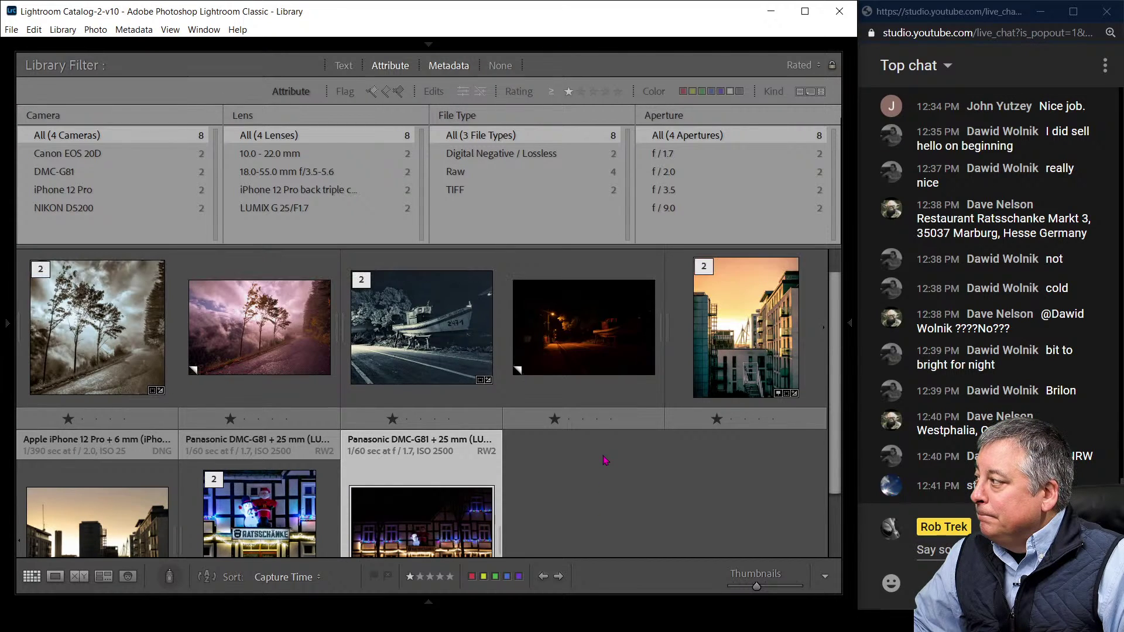
{"action": "scroll", "coordinate": [605, 461], "scroll_direction": "up", "scroll_amount": 1}
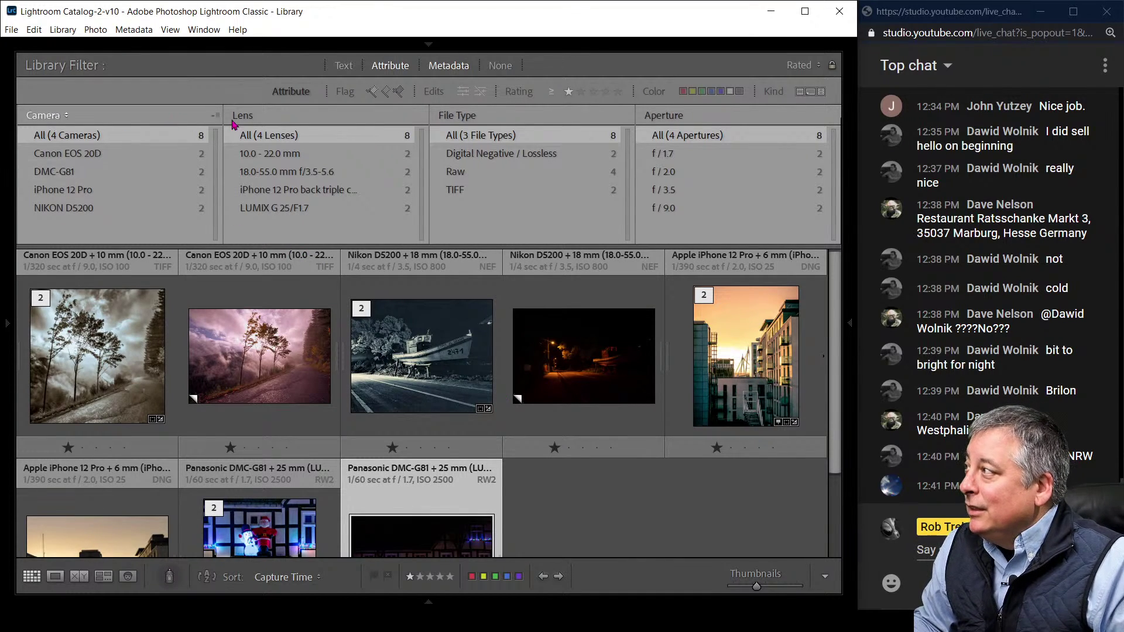
Open the Viewer edits folder and remove the one-star rating filter so its photos are listed
{"action": "mouse_move", "coordinate": [7, 299]}
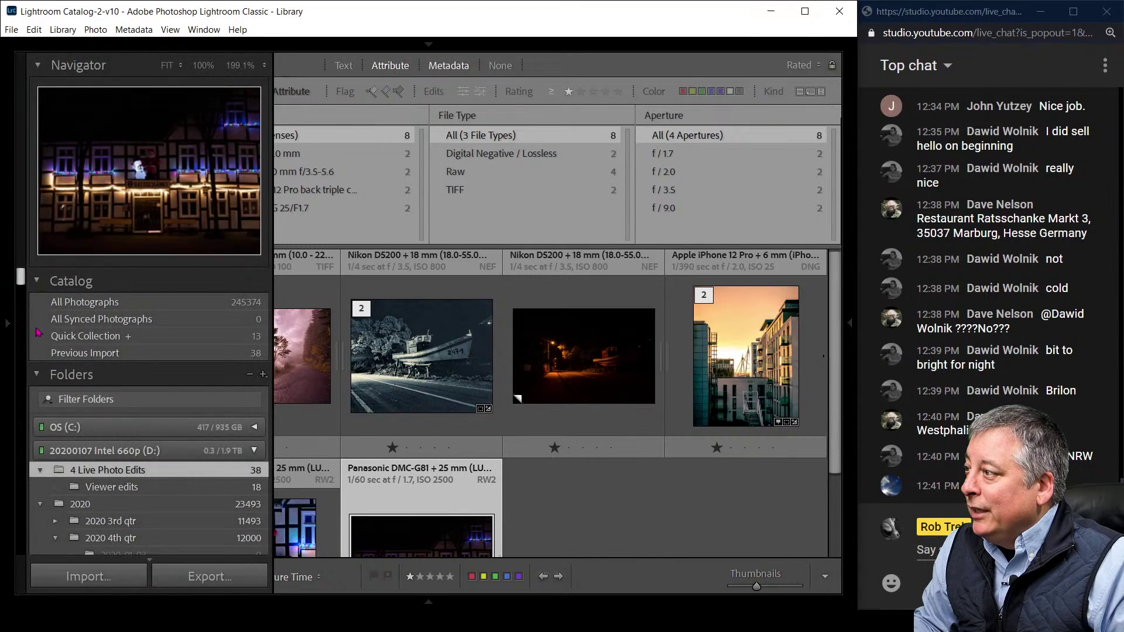
{"action": "left_click", "coordinate": [146, 490]}
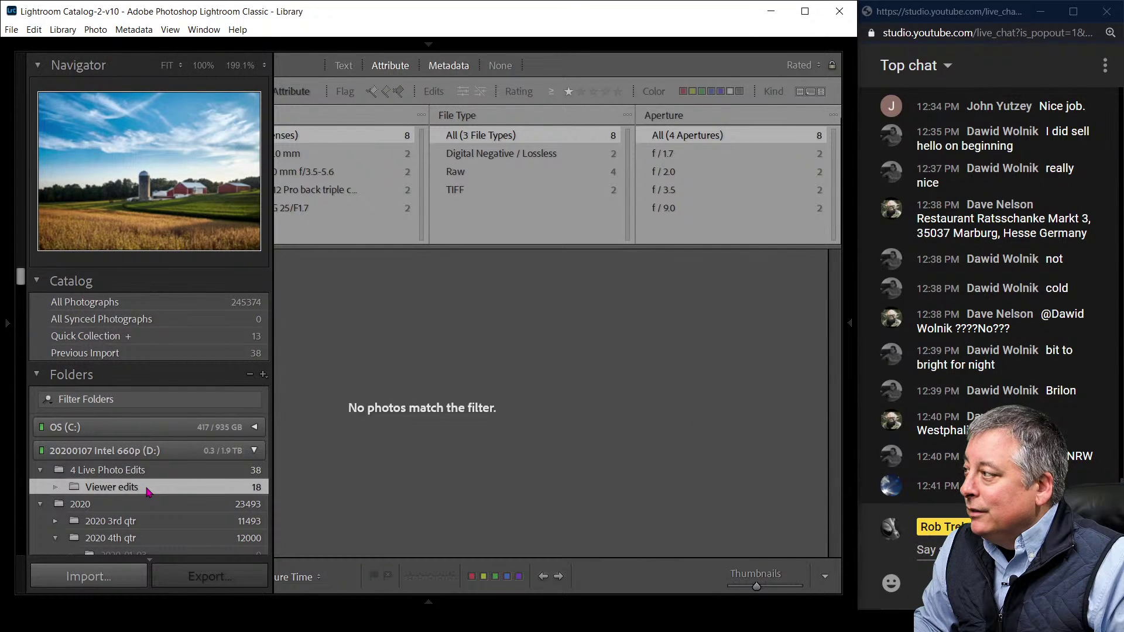
{"action": "left_click", "coordinate": [569, 93]}
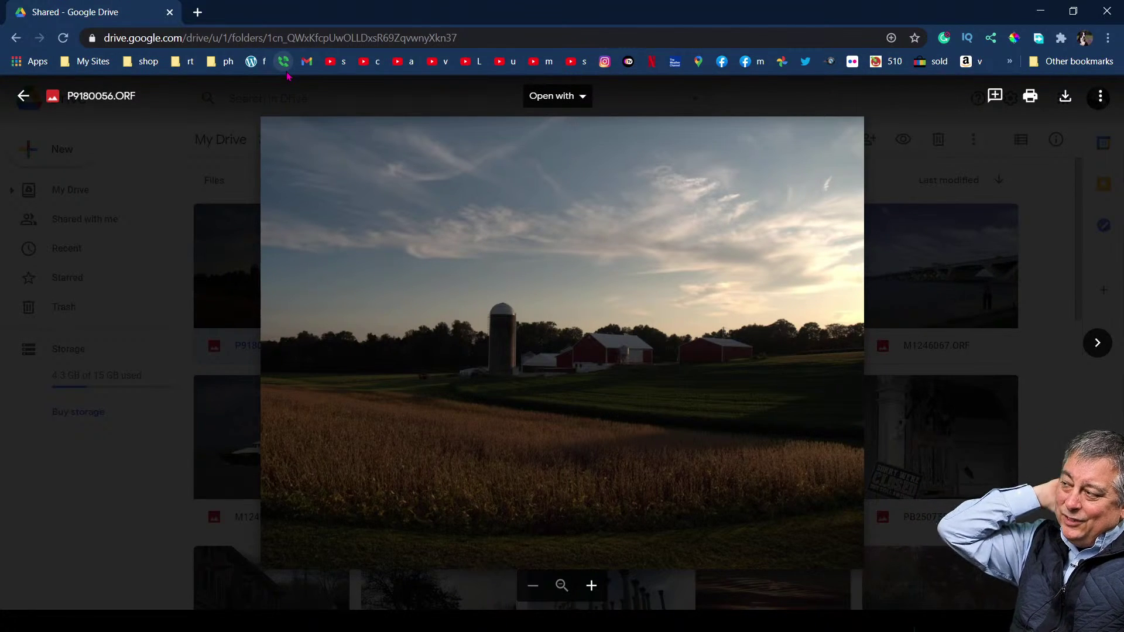
Close the P9180056.ORF preview in Google Drive and switch back to Lightroom Classic
{"action": "key", "text": "Escape"}
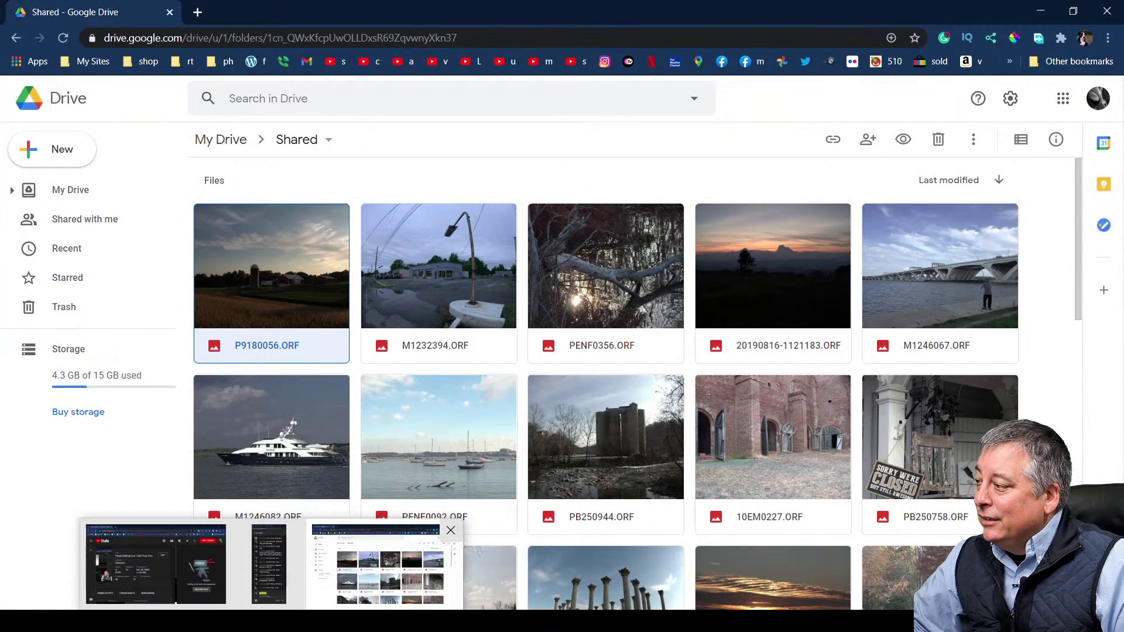
{"action": "mouse_move", "coordinate": [481, 609]}
{"action": "left_click", "coordinate": [505, 592]}
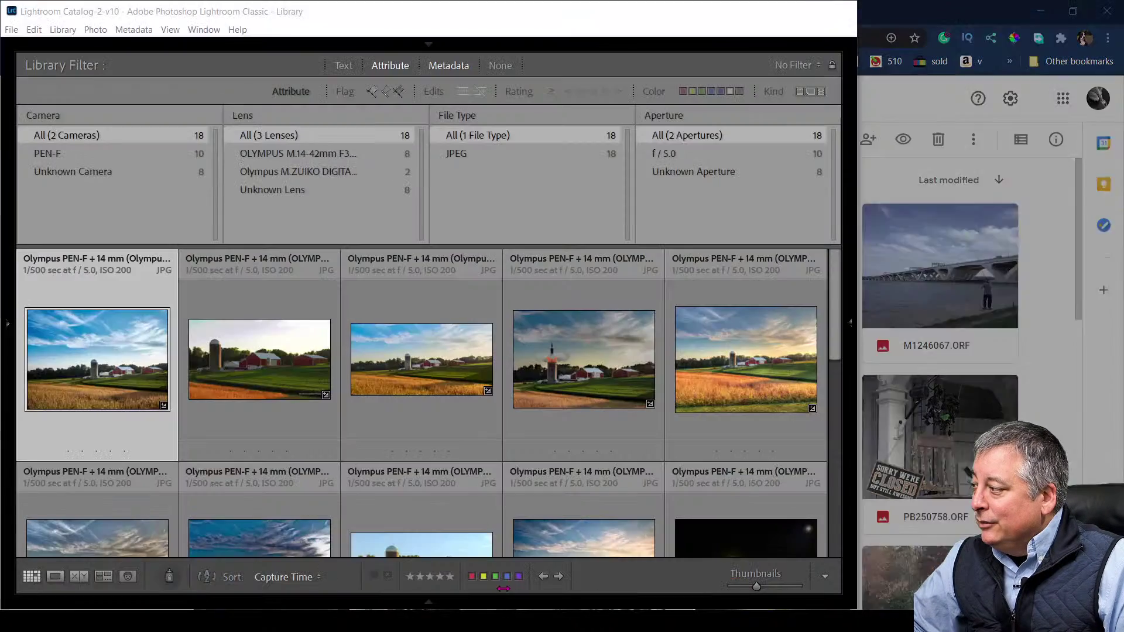
View the first farm edit enlarged beside the live chat, check its camera and file name info, and hide the overlay
{"action": "double_click", "coordinate": [120, 377]}
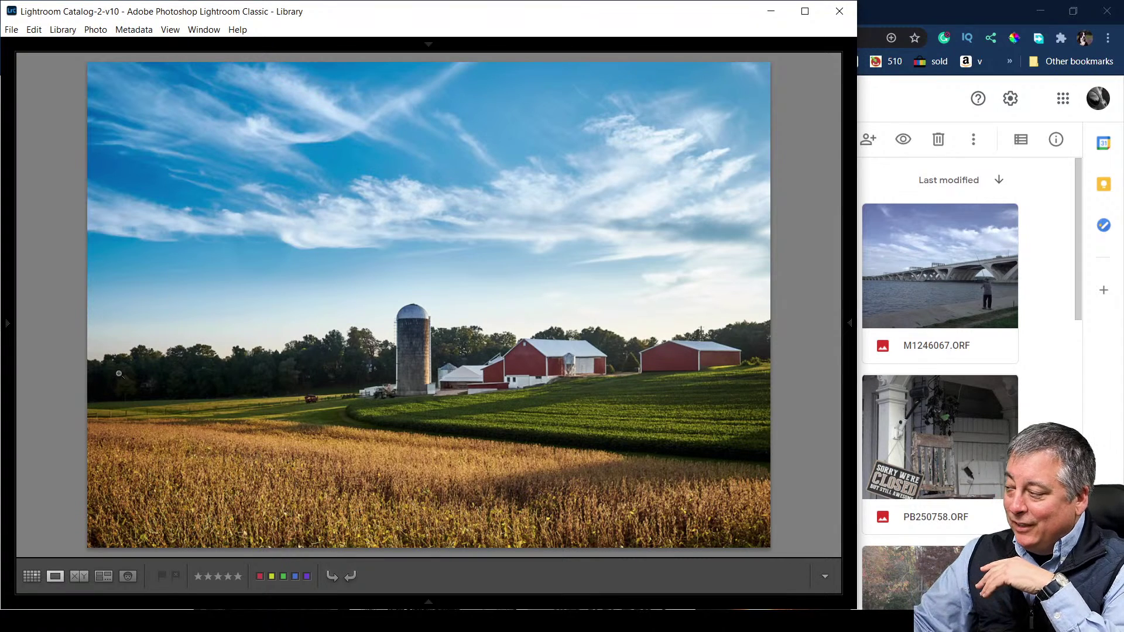
{"action": "left_click", "coordinate": [268, 565]}
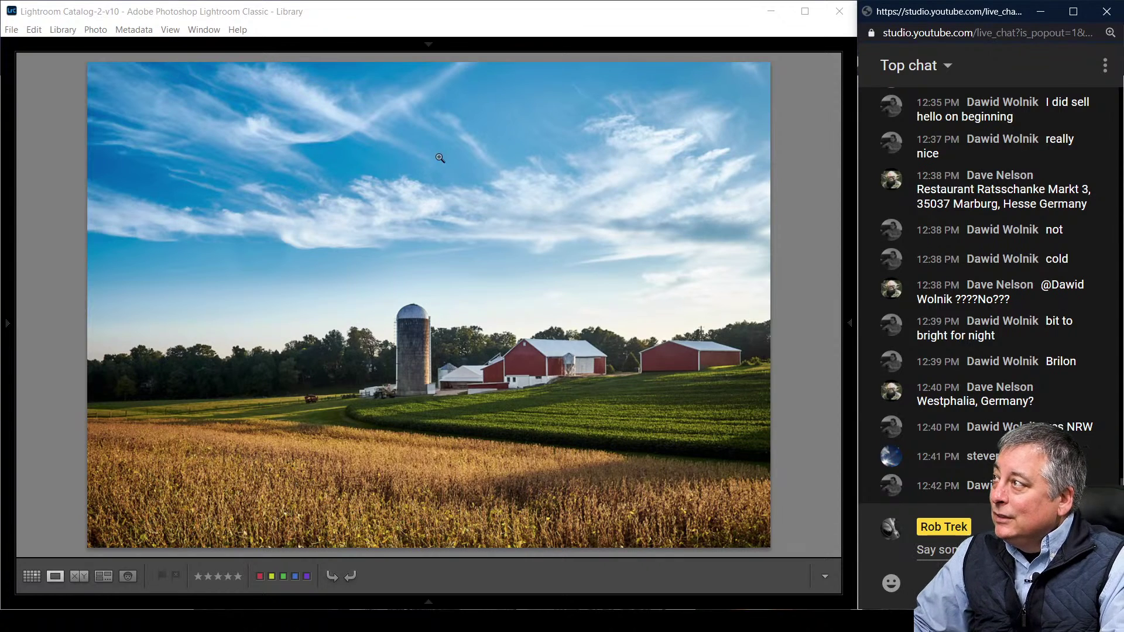
{"action": "left_click", "coordinate": [344, 34]}
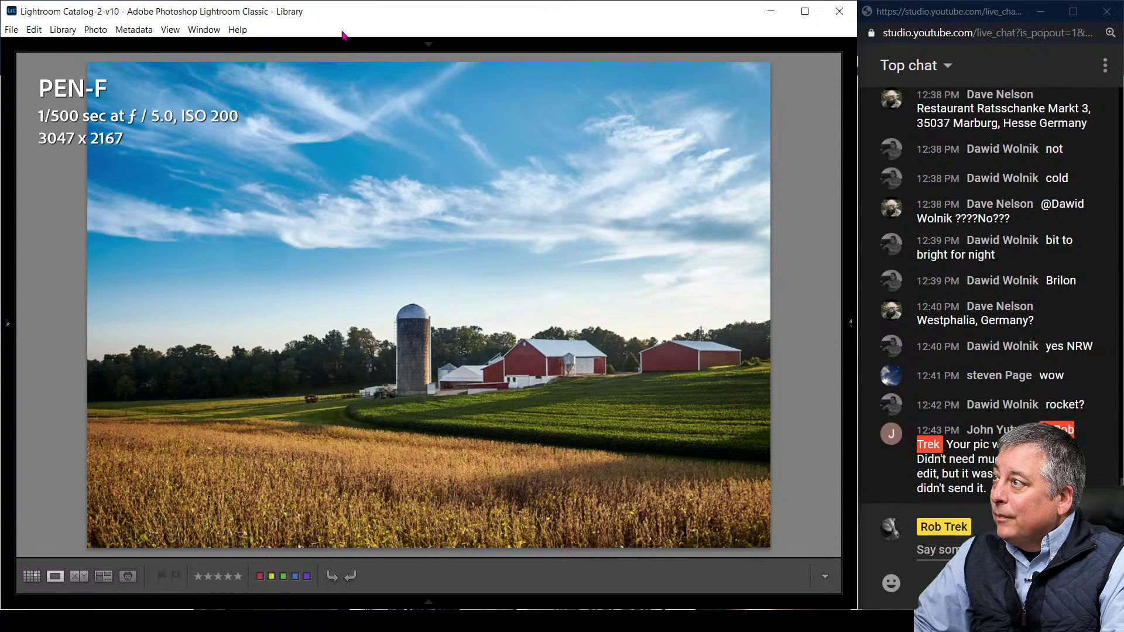
{"action": "key", "text": "i"}
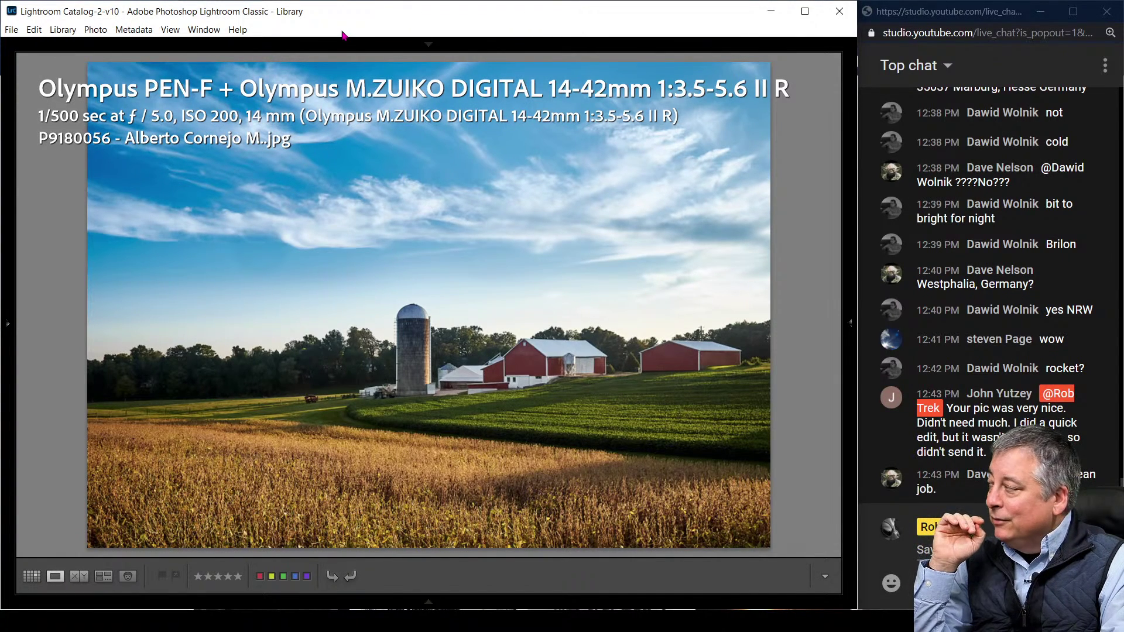
{"action": "key", "text": "i"}
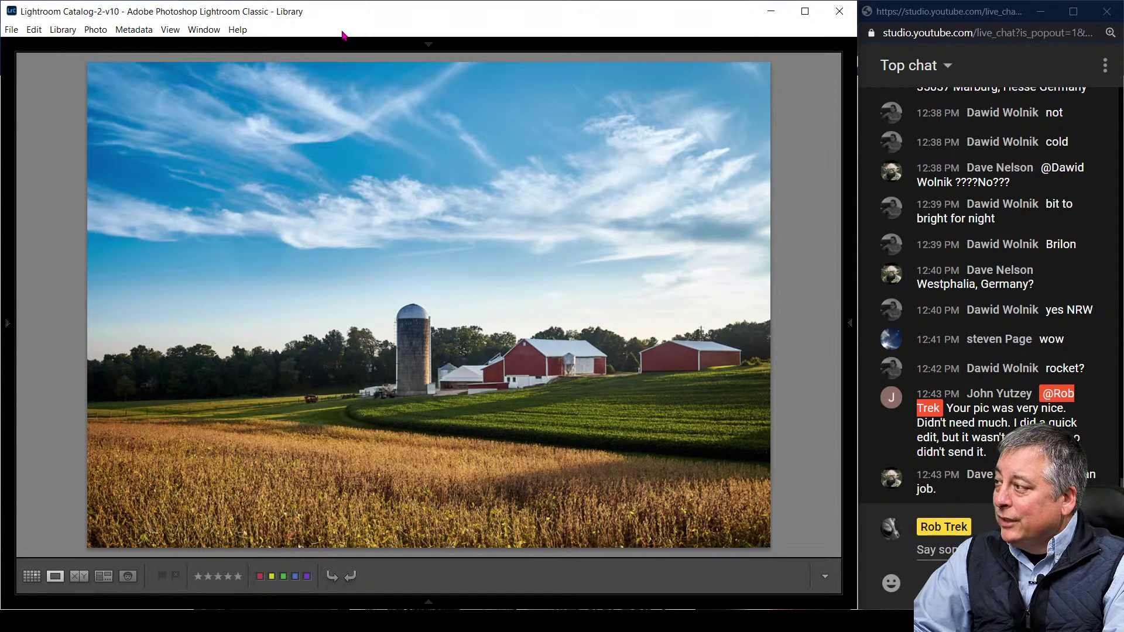
View the tightly cropped barn edit and the wide panoramic farm edit, checking the latter's camera and file name info
{"action": "key", "text": "Right"}
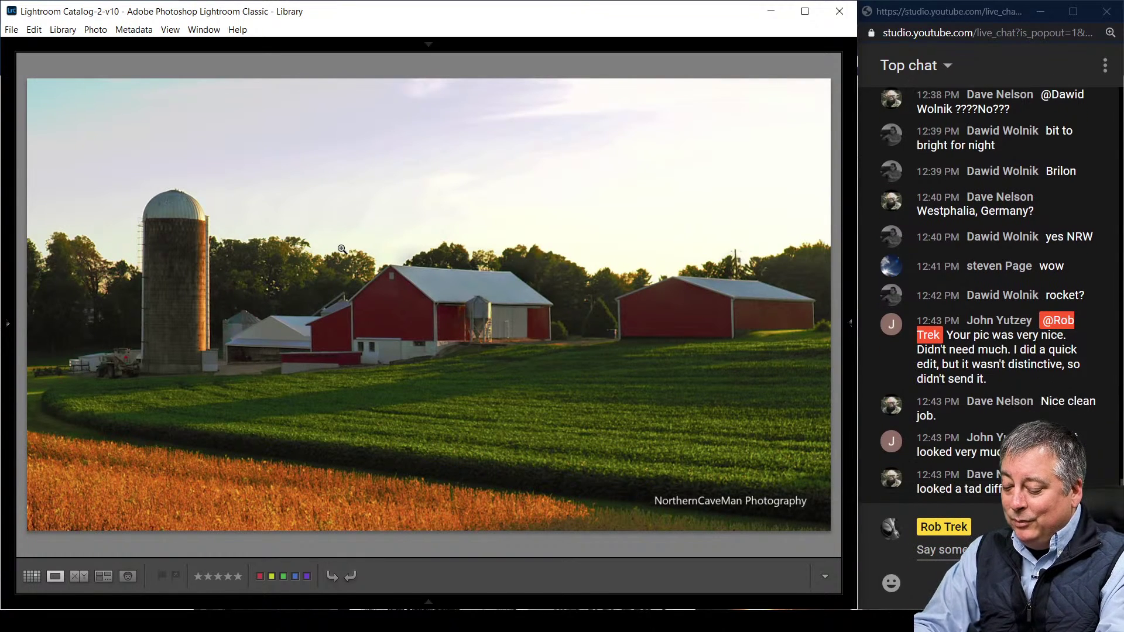
{"action": "key", "text": "Right"}
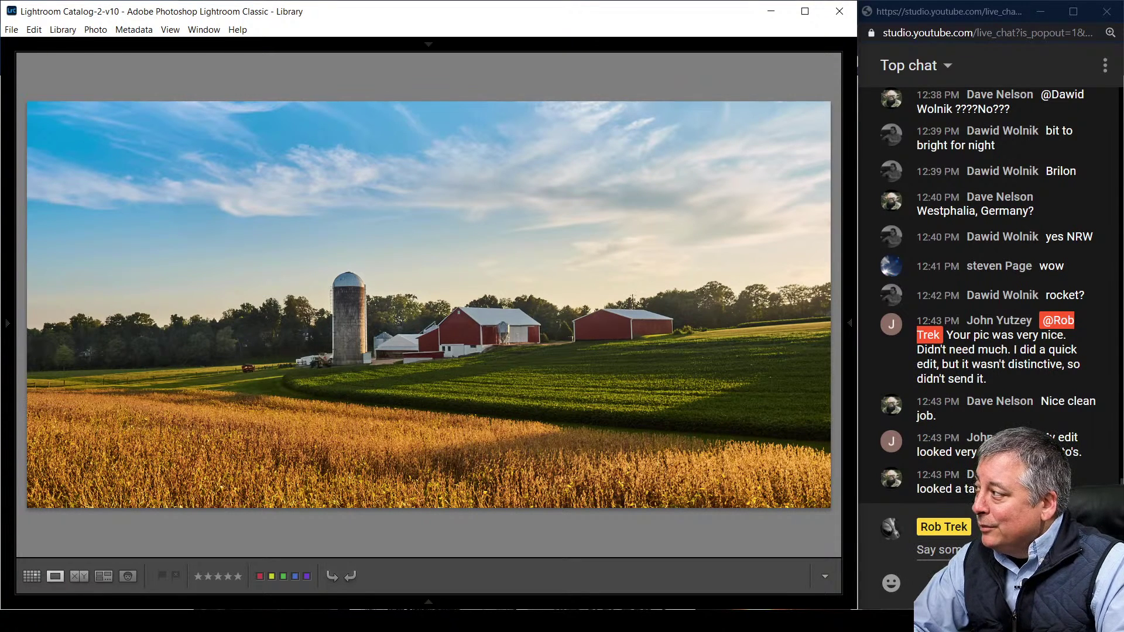
{"action": "key", "text": "i"}
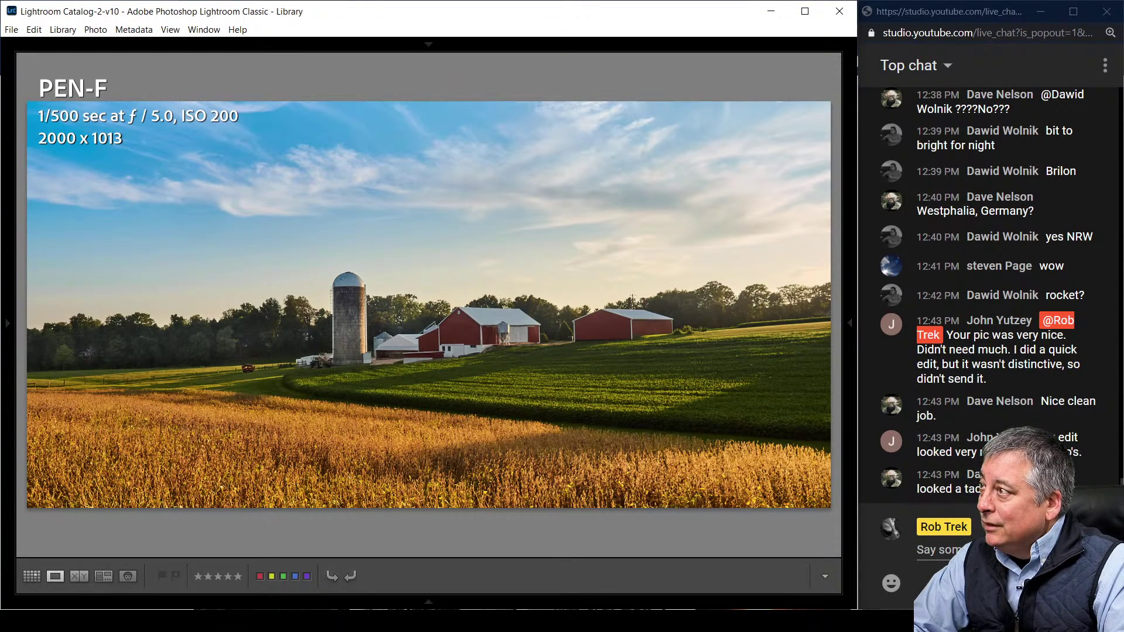
{"action": "key", "text": "i"}
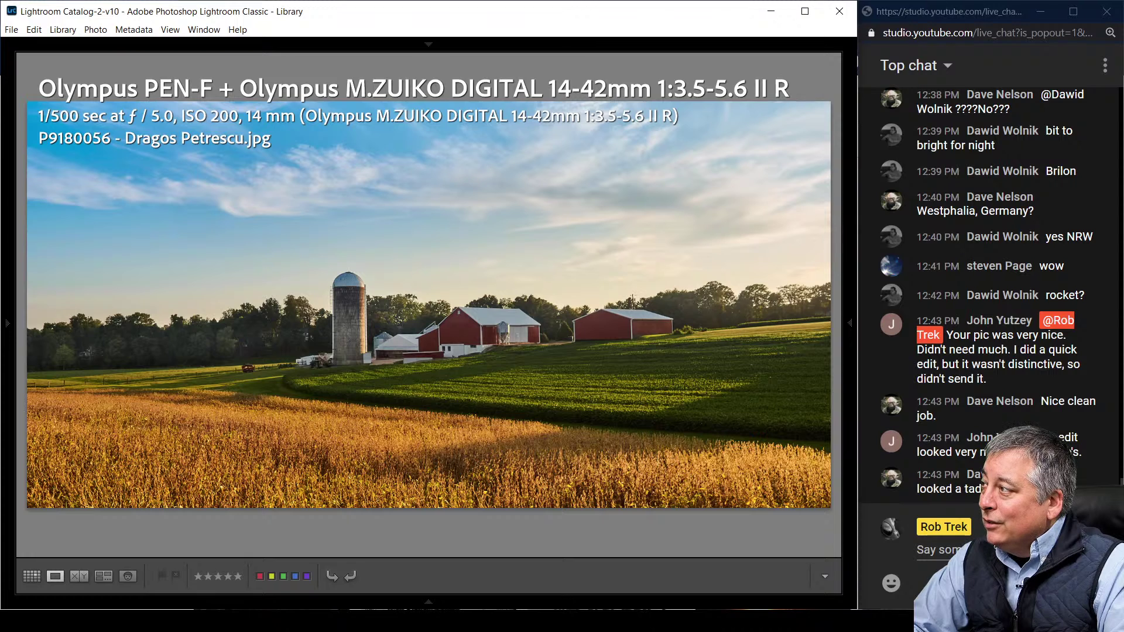
{"action": "key", "text": "i"}
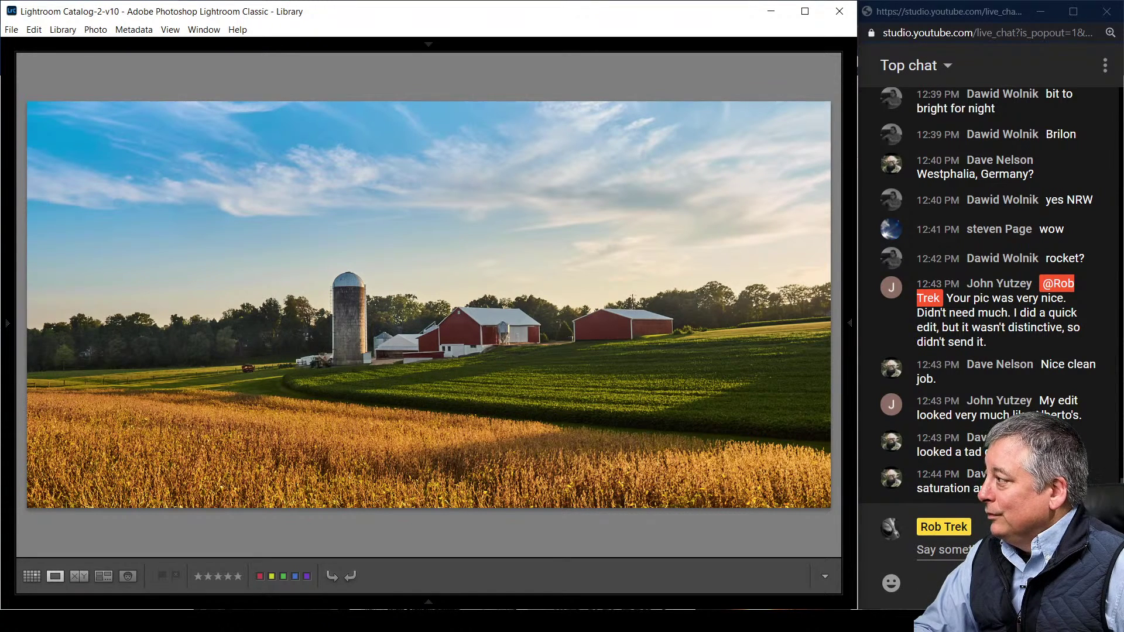
View the farm edit with a rocket launching from the silo, check its camera and file name info, and hide the overlay
{"action": "key", "text": "Right"}
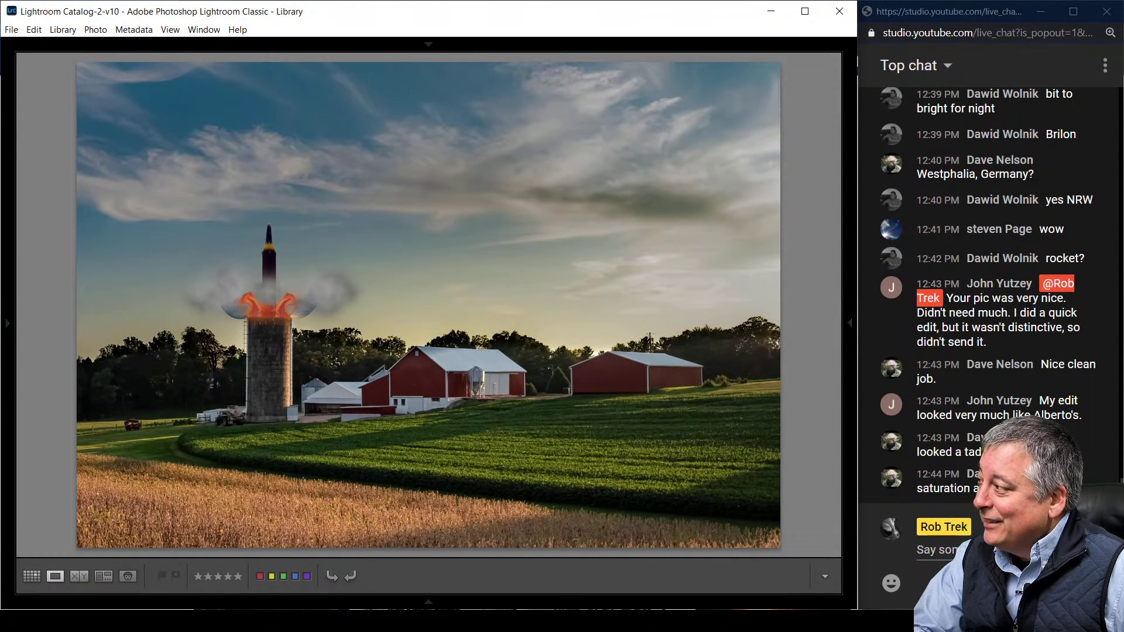
{"action": "key", "text": "i"}
{"action": "key", "text": "i"}
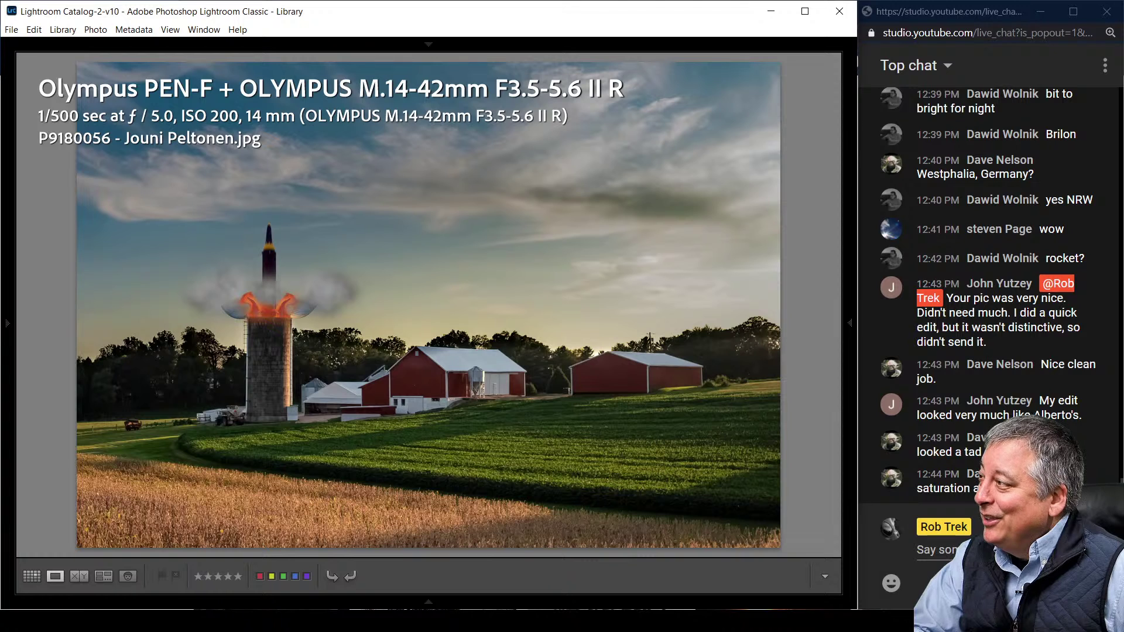
{"action": "key", "text": "i"}
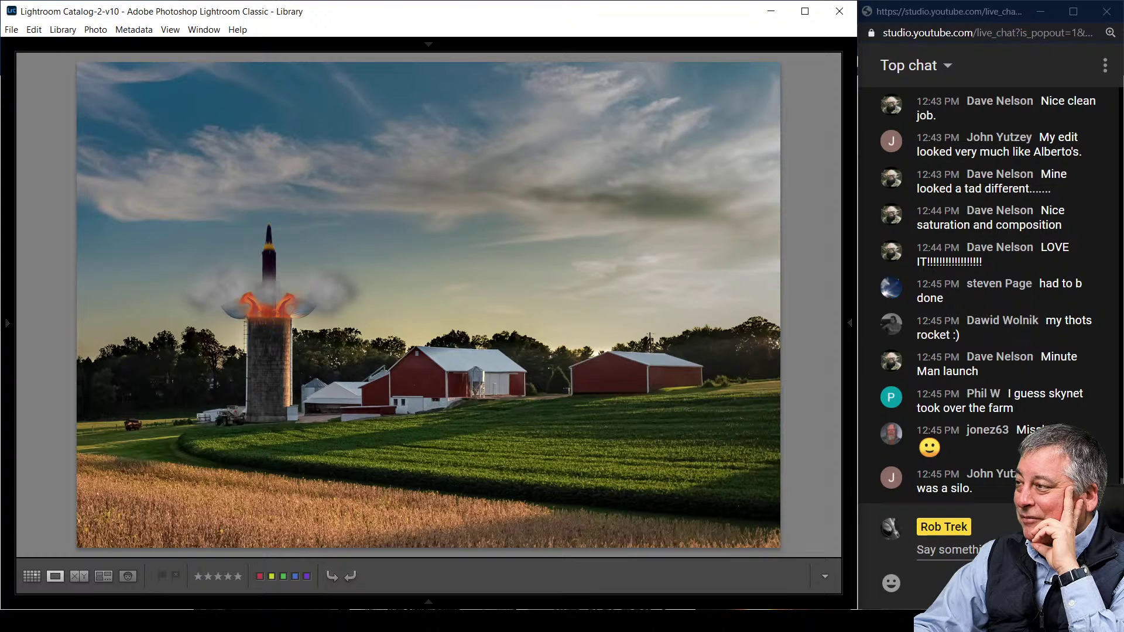
View the HDR-style farm edit with the orange field, check its camera and file name info, and hide the overlay
{"action": "key", "text": "Right"}
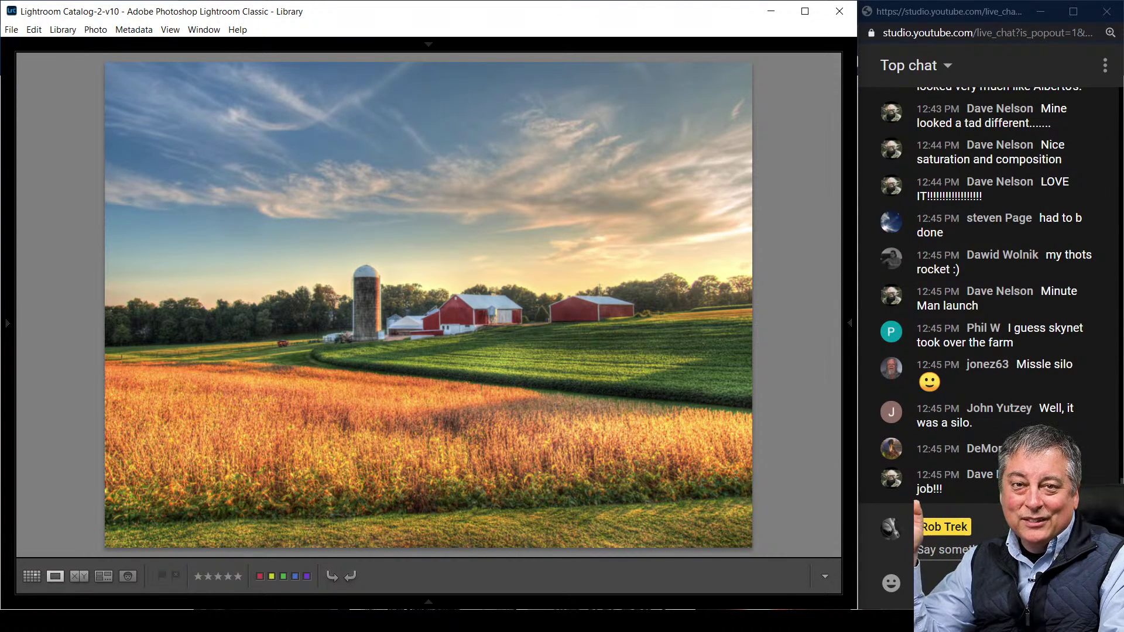
{"action": "key", "text": "i"}
{"action": "key", "text": "i"}
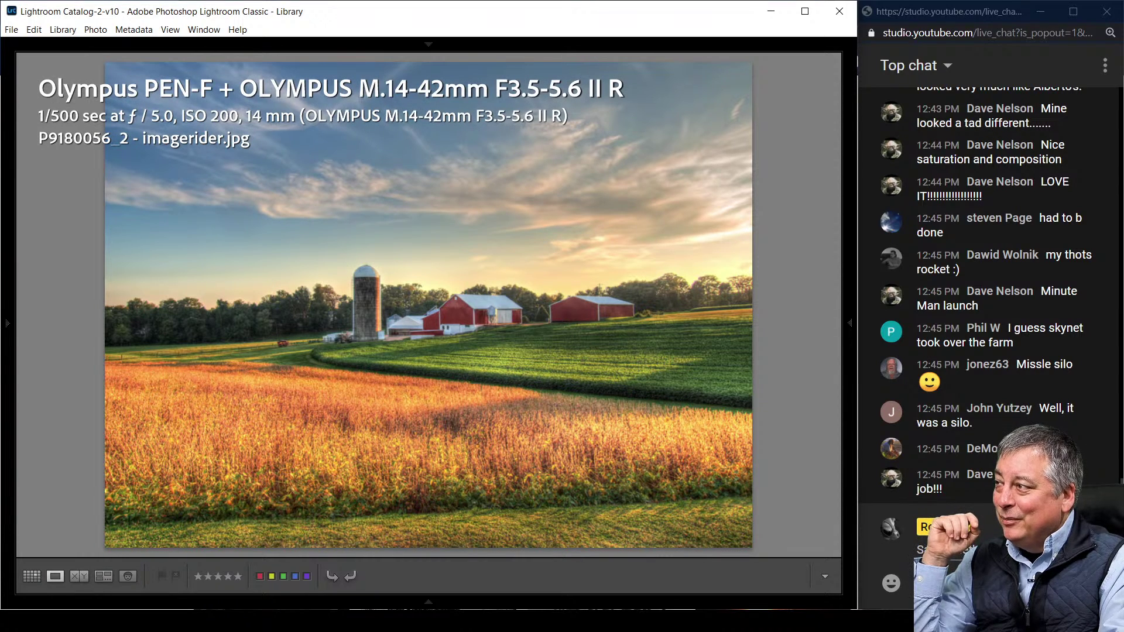
{"action": "key", "text": "i"}
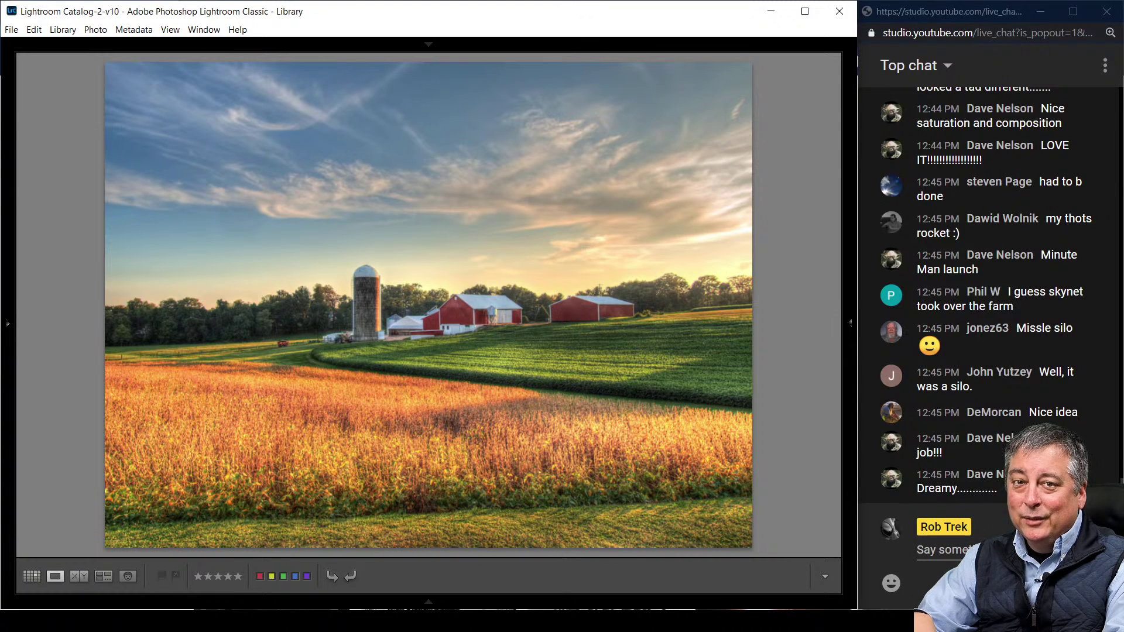
Compare the rocket-silo edit with the HDR-style orange-field edit by alternating between them, ending on the HDR-style one
{"action": "key", "text": "Right"}
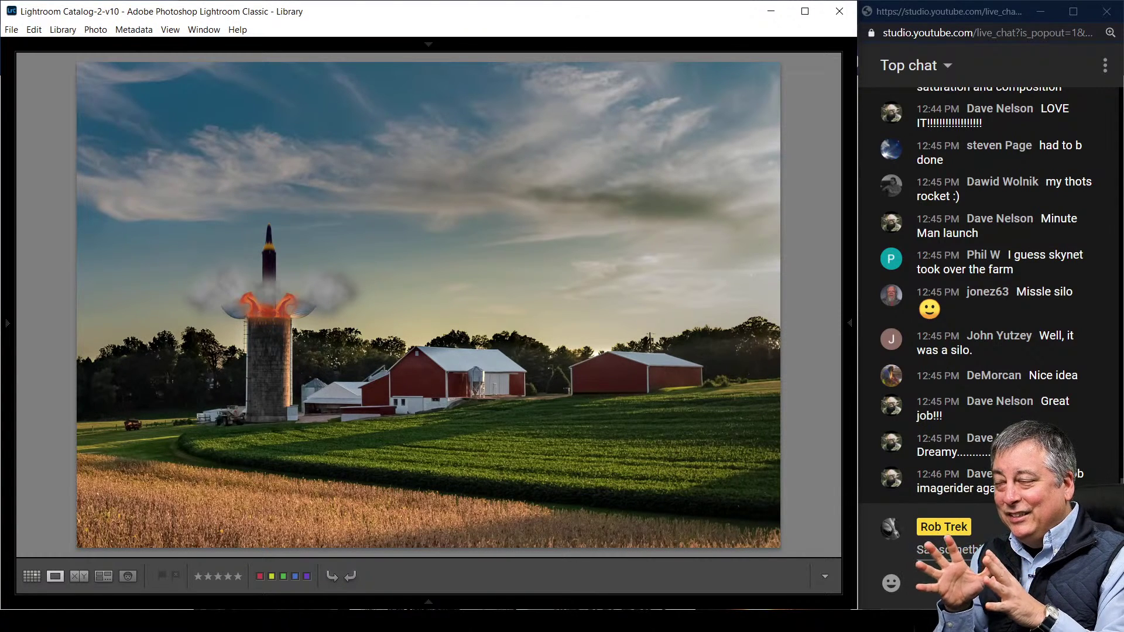
{"action": "key", "text": "Left"}
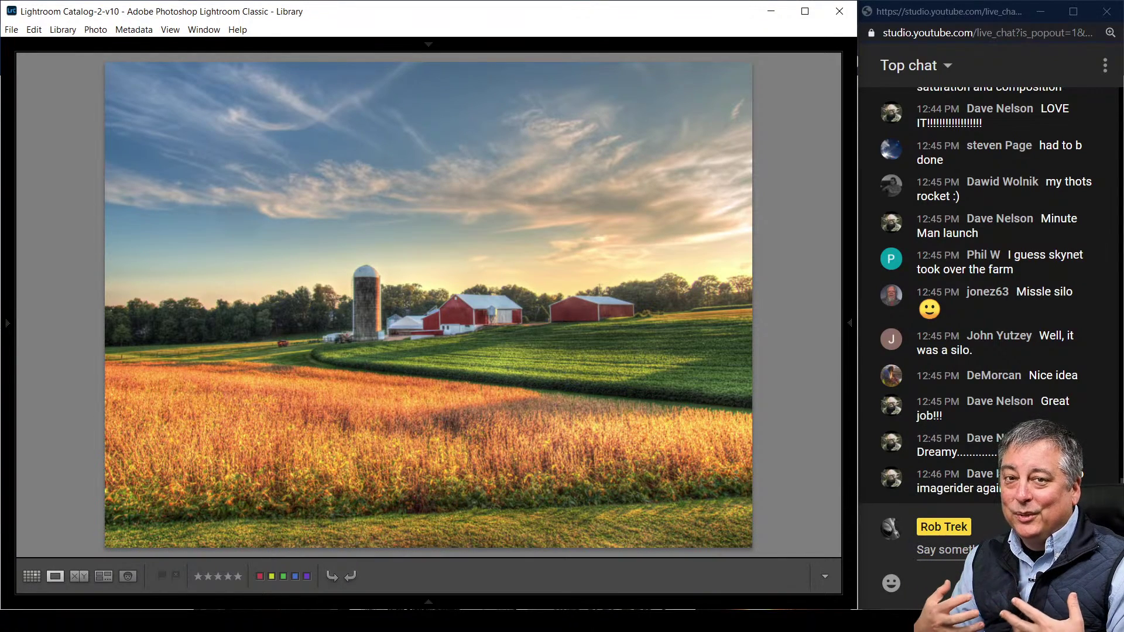
{"action": "key", "text": "Right"}
{"action": "key", "text": "Left"}
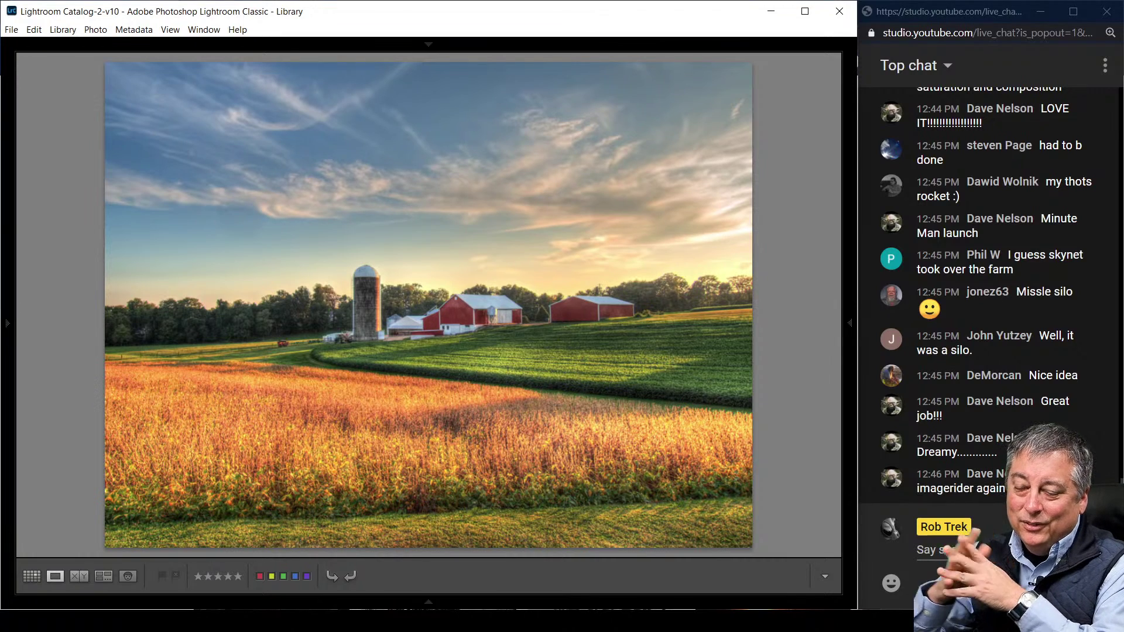
{"action": "key", "text": "Right"}
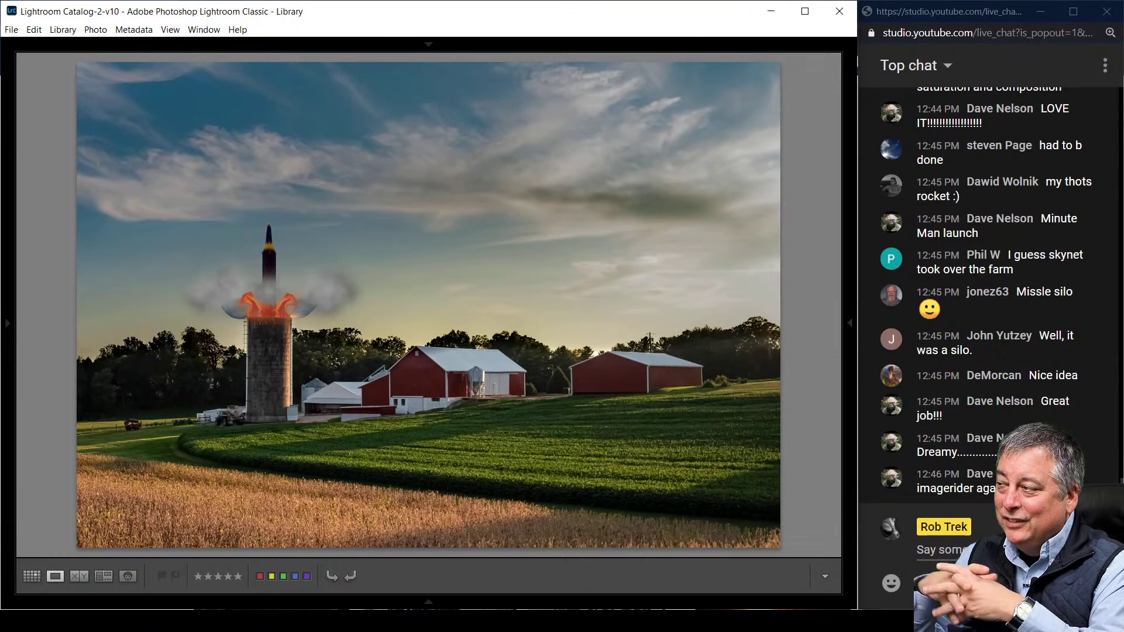
{"action": "key", "text": "Right"}
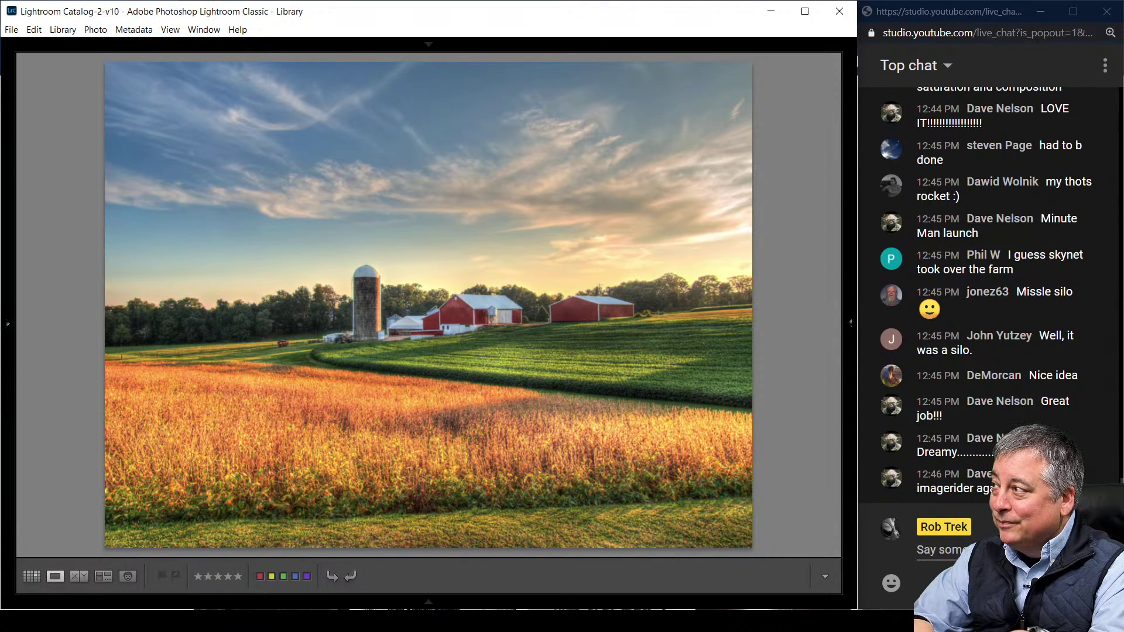
View the more contrasty HDR farm edit with its photo info, hide the overlay and advance to the darker blue-sky edit
{"action": "key", "text": "Right"}
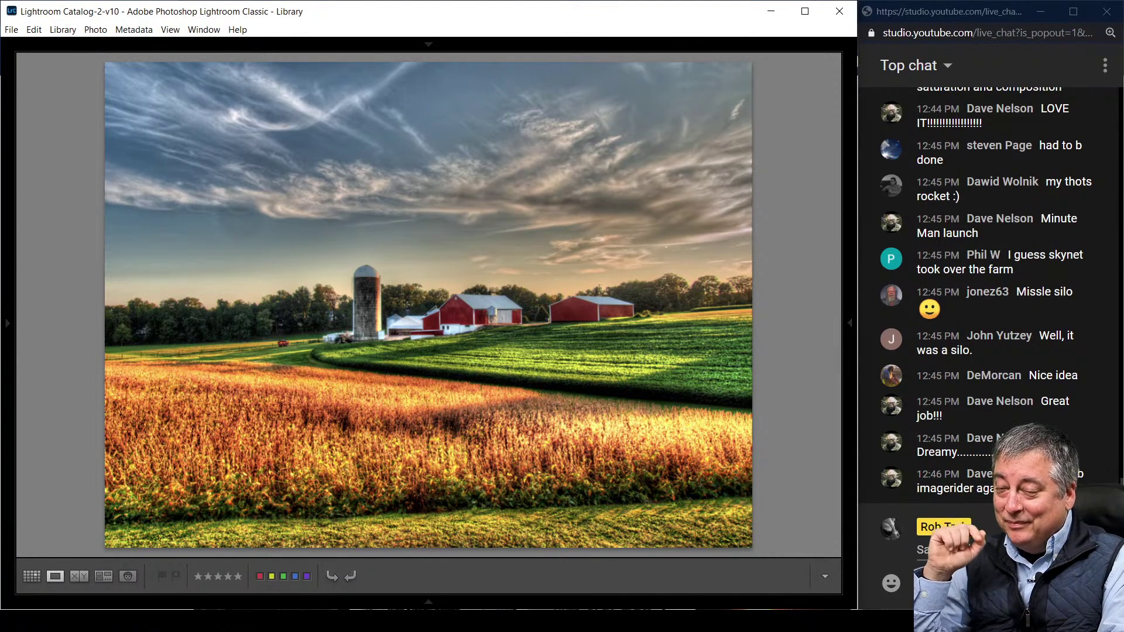
{"action": "key", "text": "i"}
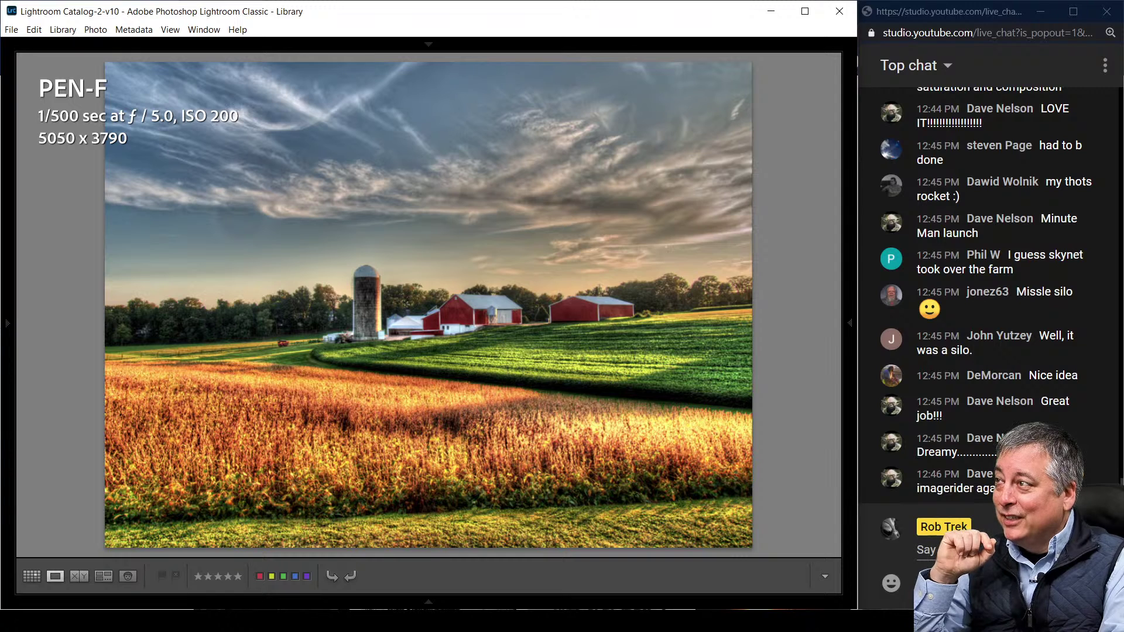
{"action": "key", "text": "i"}
{"action": "key", "text": "i"}
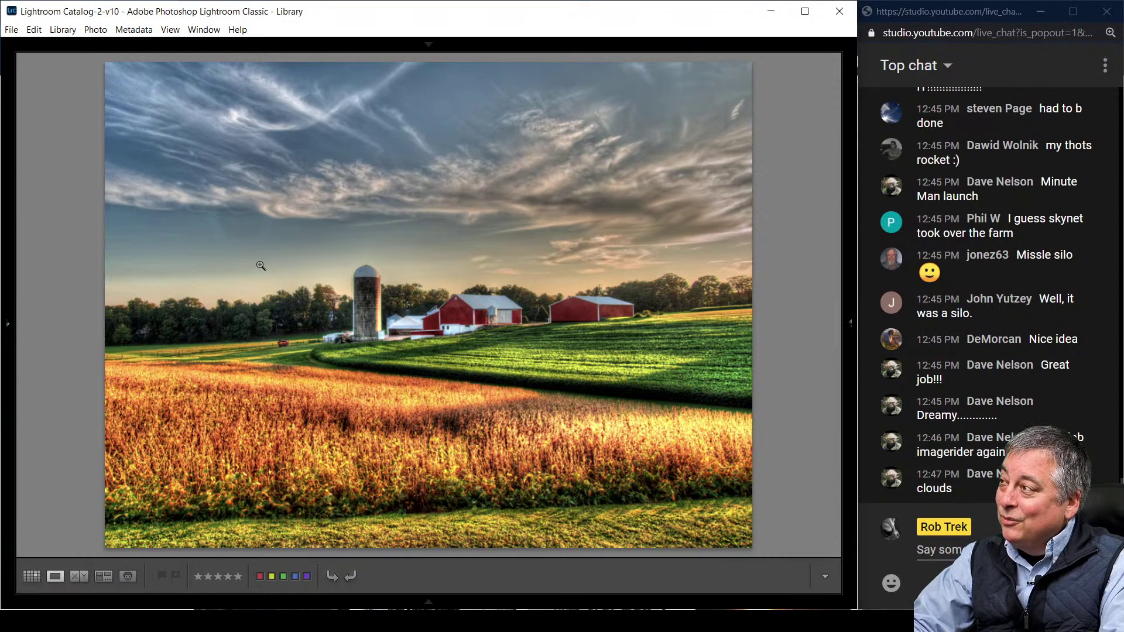
{"action": "key", "text": "Right"}
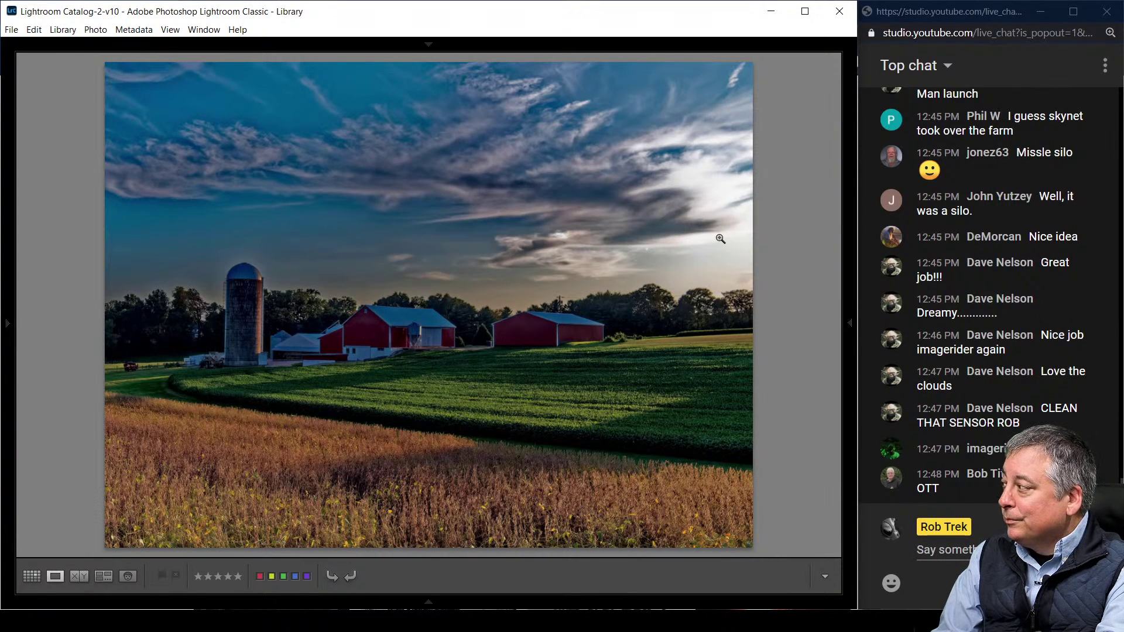
Check the photo info of the darker blue-sky edit and of the close-cropped silo and barn edit, and hide the overlay
{"action": "key", "text": "i"}
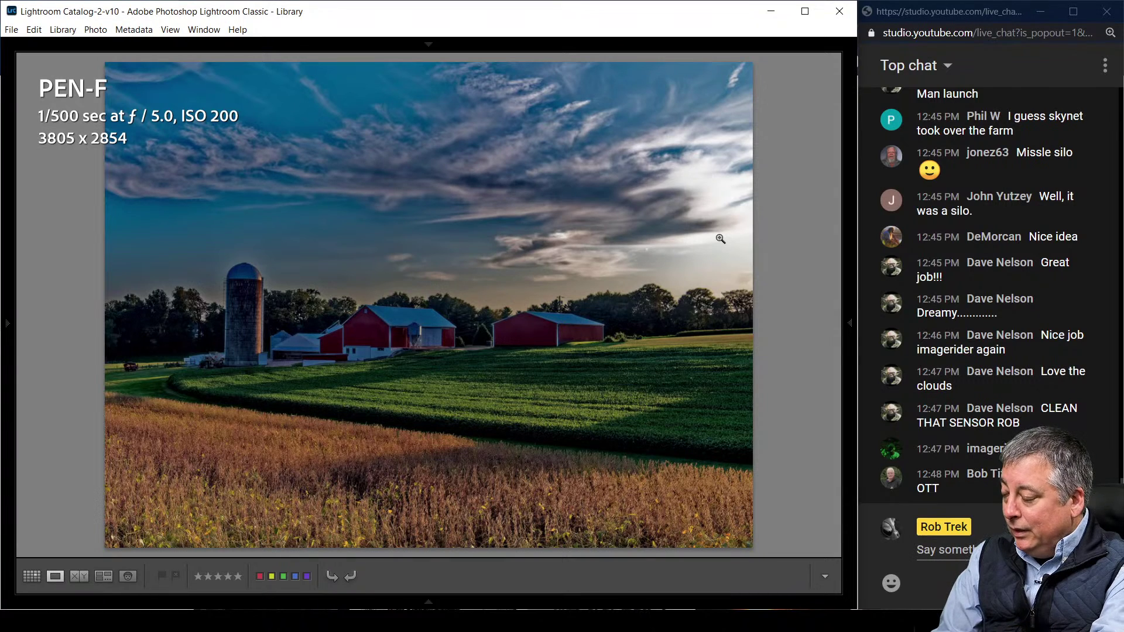
{"action": "key", "text": "Right"}
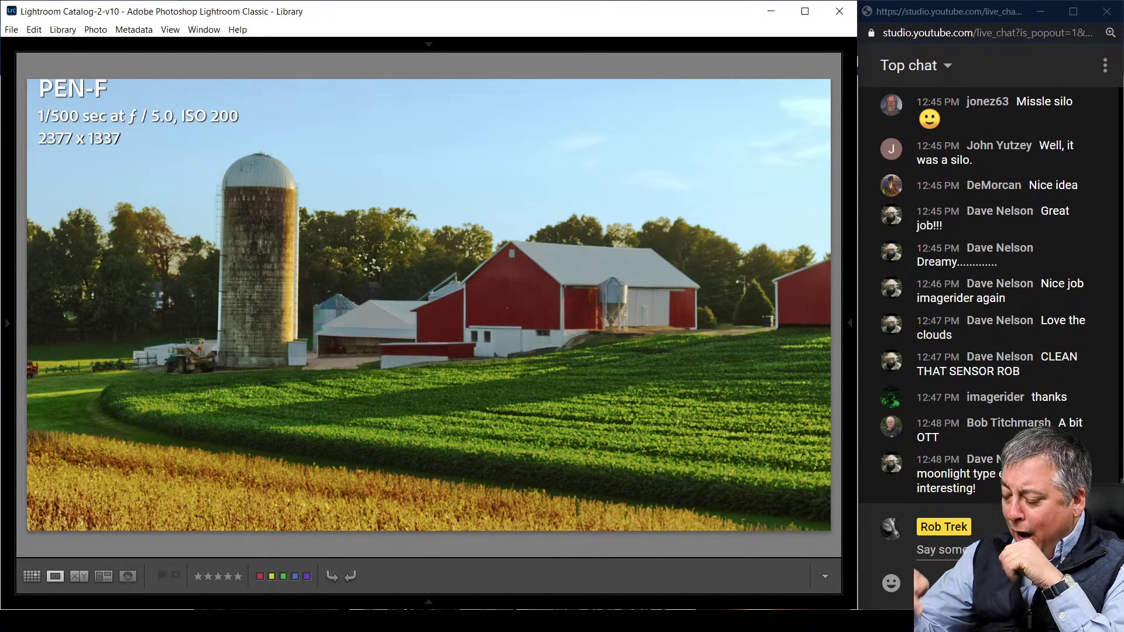
{"action": "key", "text": "i"}
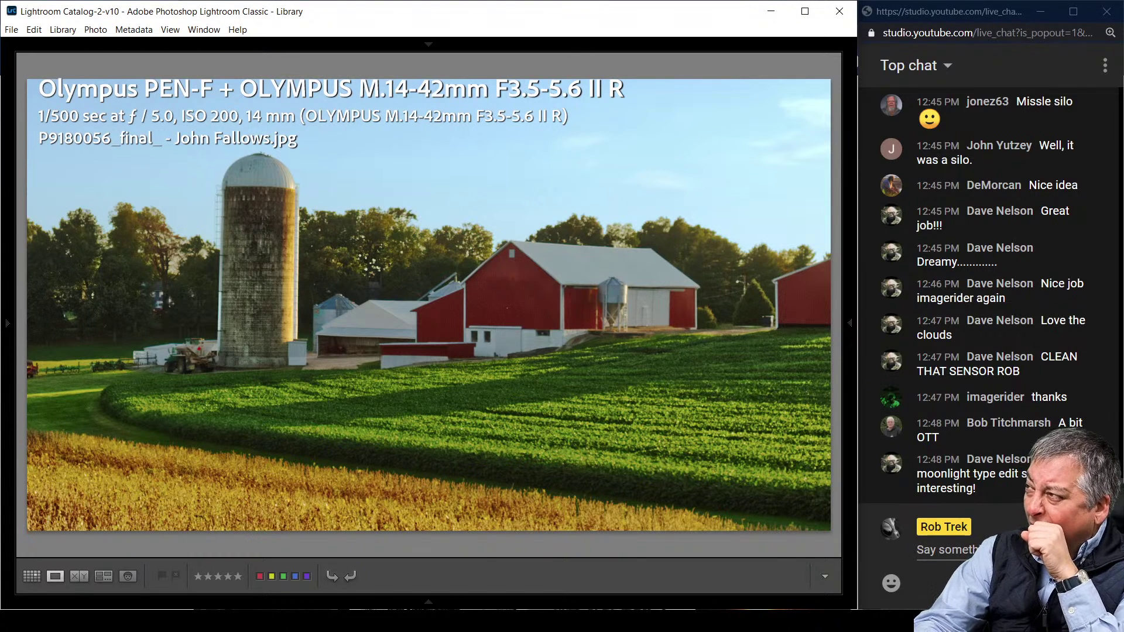
{"action": "key", "text": "i"}
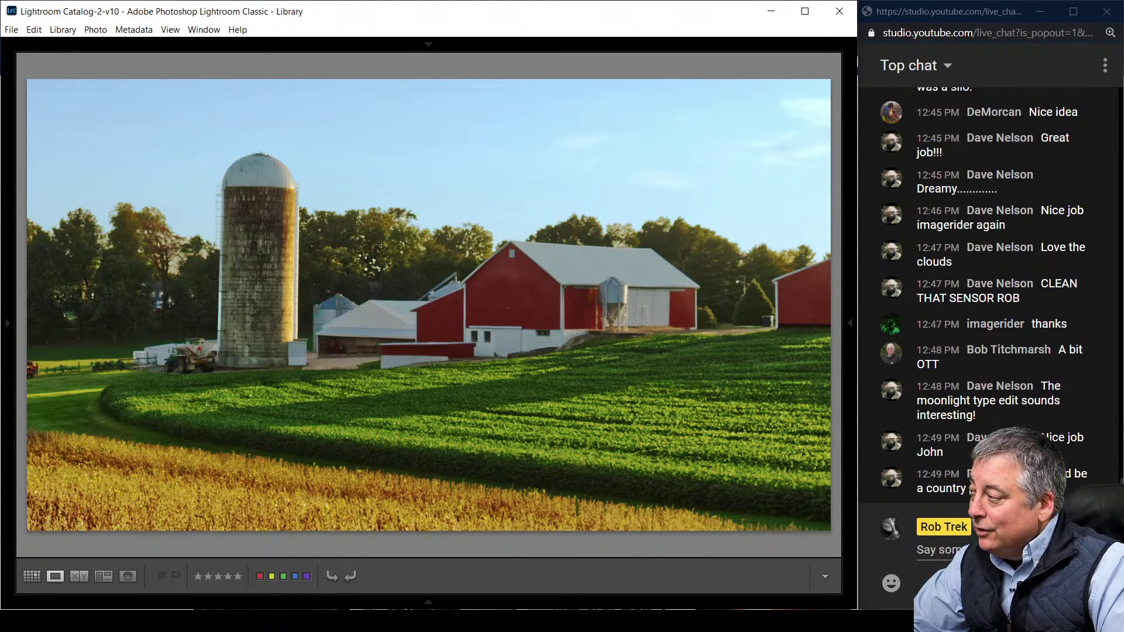
View the golden-field edit with warm clouds and the night edit with the glowing silo, checking each one's photo info
{"action": "key", "text": "Right"}
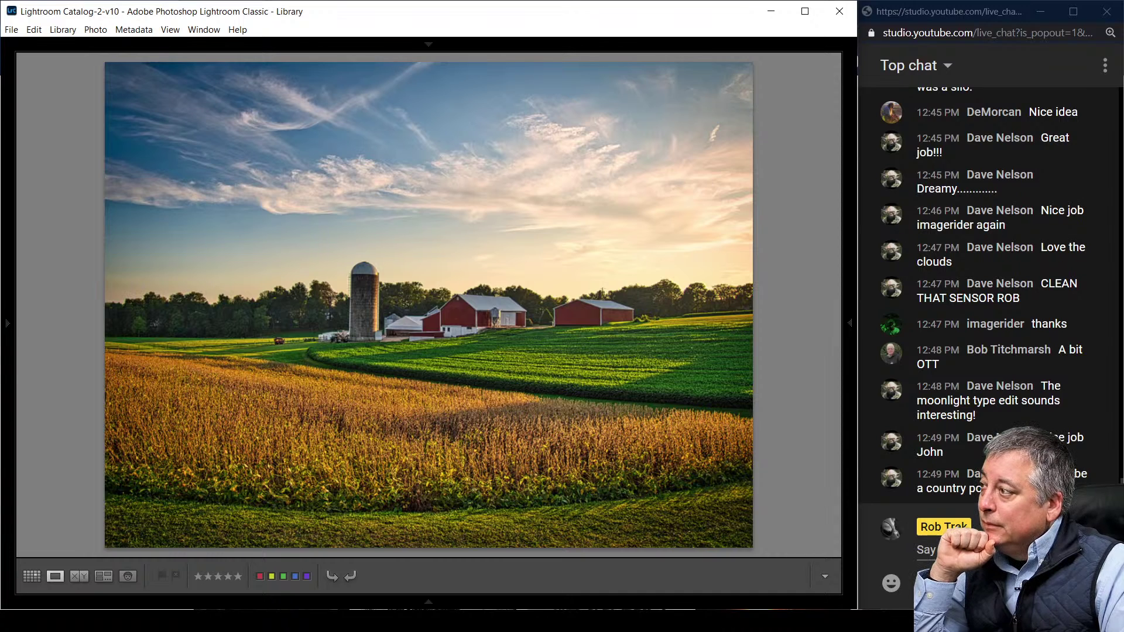
{"action": "key", "text": "i"}
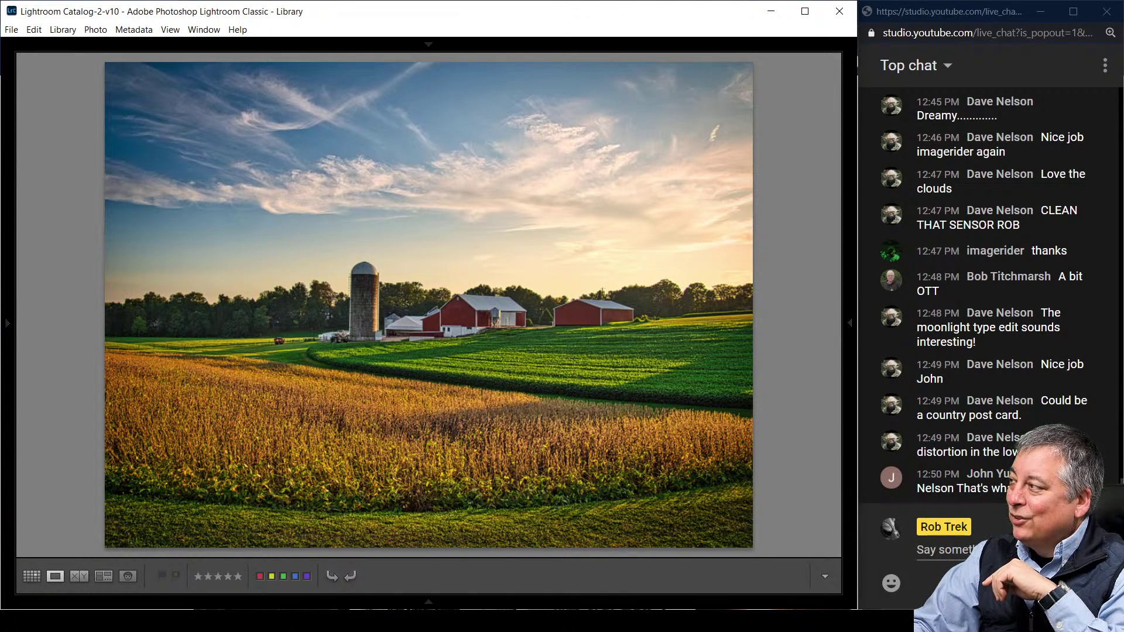
{"action": "key", "text": "Right"}
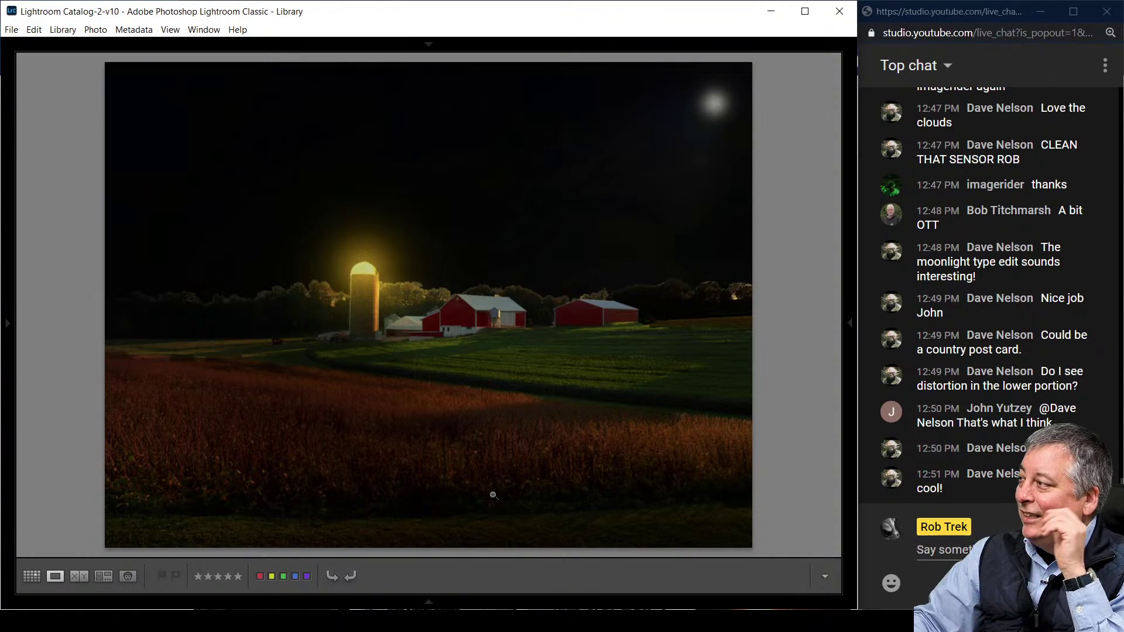
{"action": "key", "text": "i"}
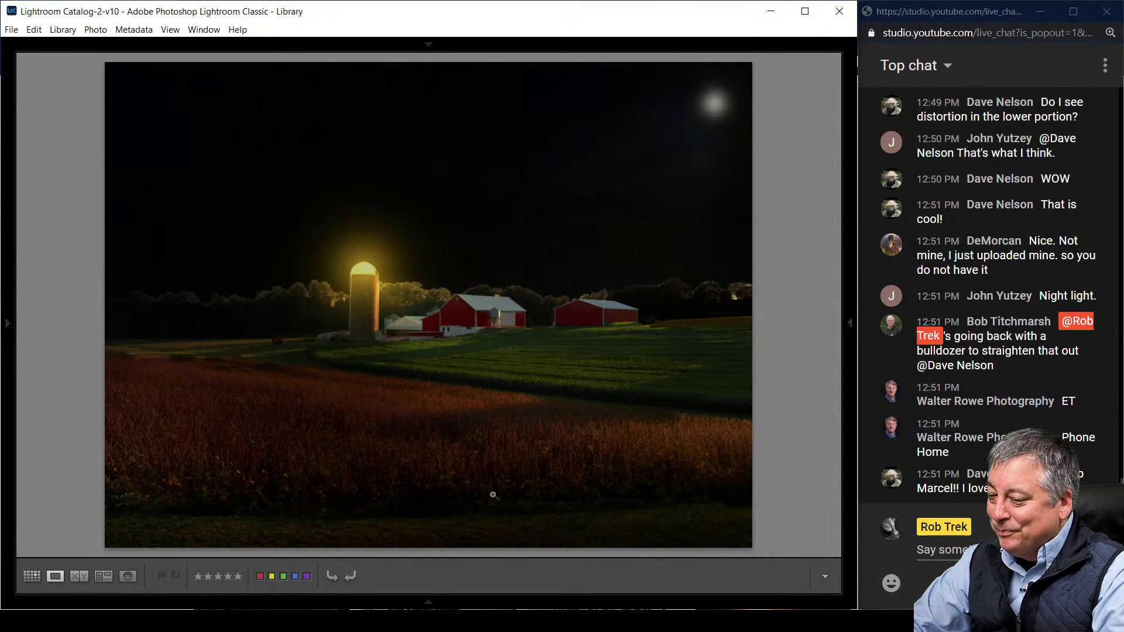
Advance to the black-and-white farm edit with added birds, inspect the flock at magnified view, and return to the full image
{"action": "key", "text": "Right"}
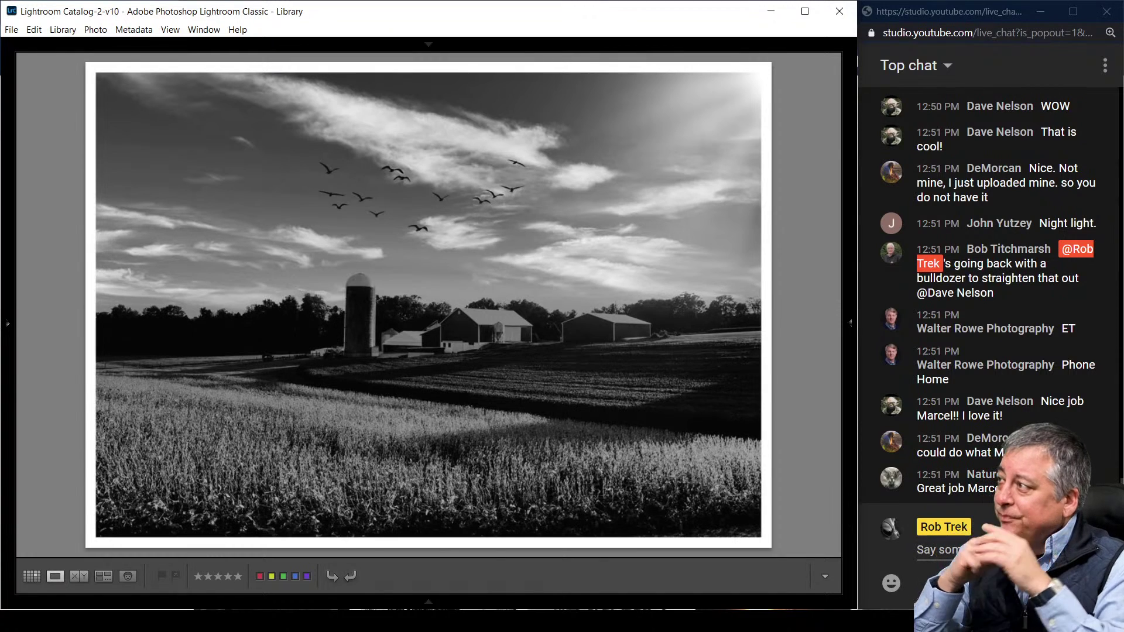
{"action": "key", "text": "z"}
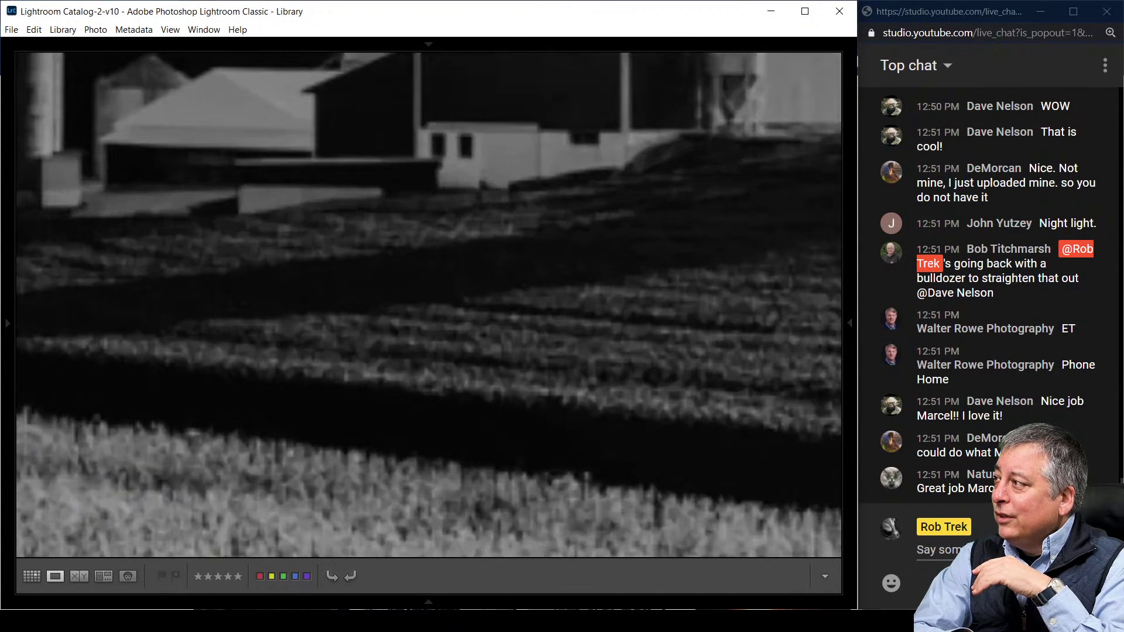
{"action": "key", "text": "Right"}
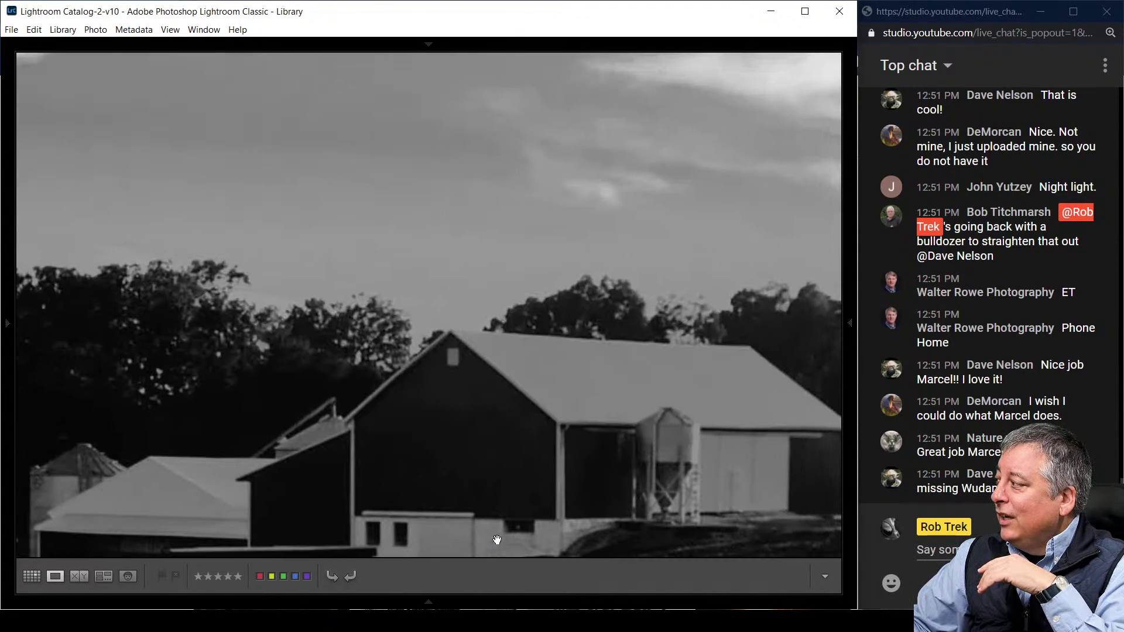
{"action": "key", "text": "Right"}
{"action": "key", "text": "z"}
{"action": "left_click_drag", "start_coordinate": [376, 321], "coordinate": [560, 459]}
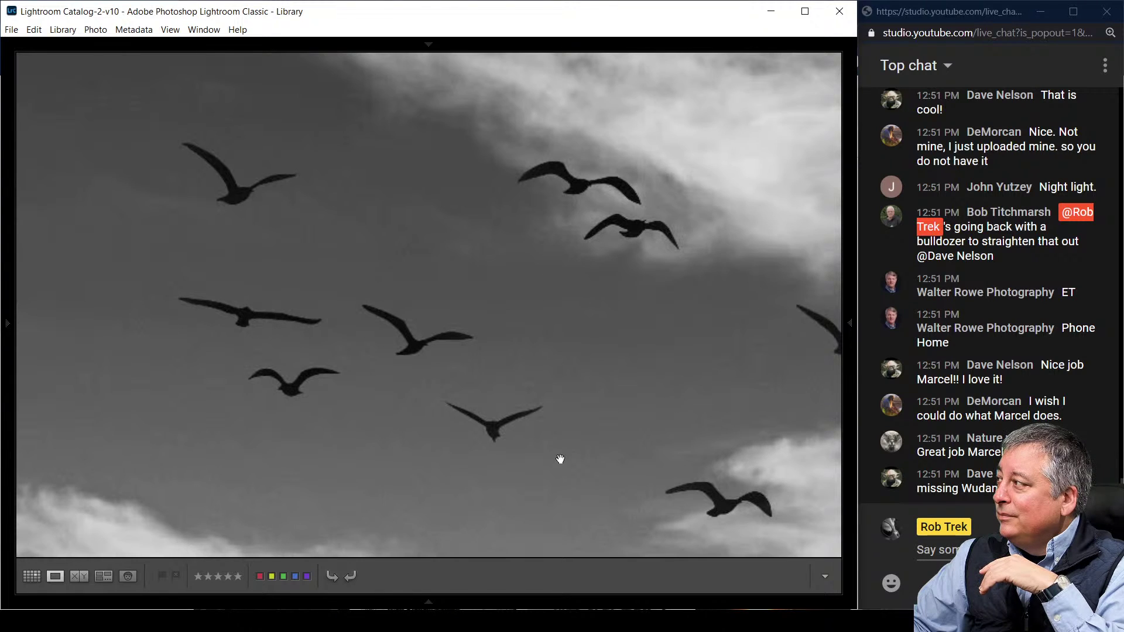
{"action": "left_click", "coordinate": [561, 459]}
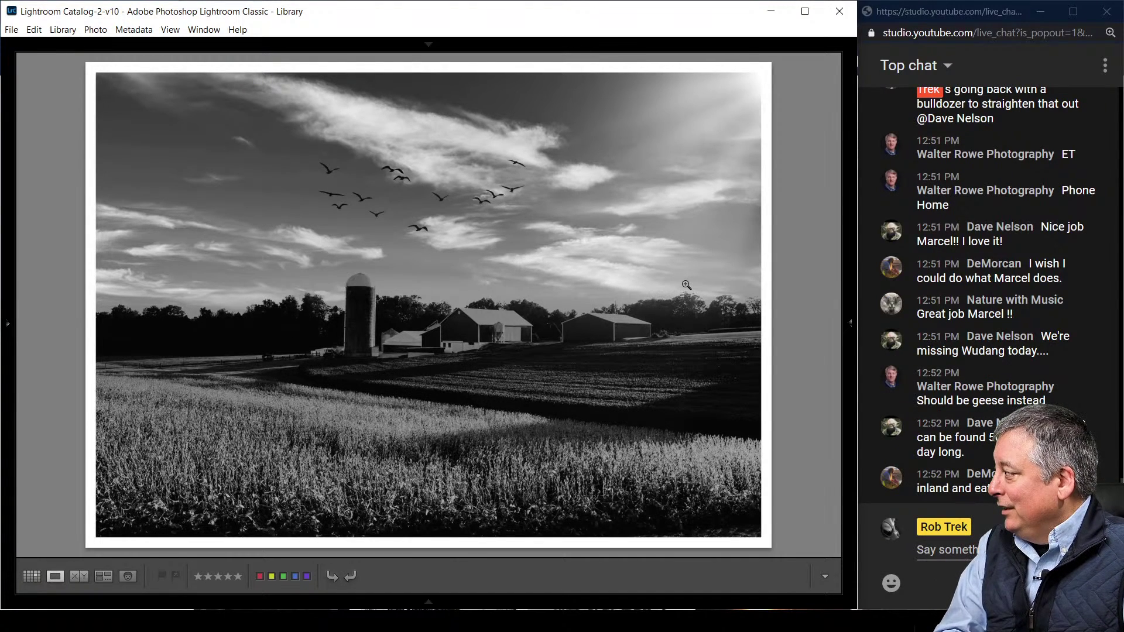
Check the camera and file name info of the black-and-white edit with birds and hide the overlay
{"action": "key", "text": "i"}
{"action": "key", "text": "i"}
{"action": "key", "text": "i"}
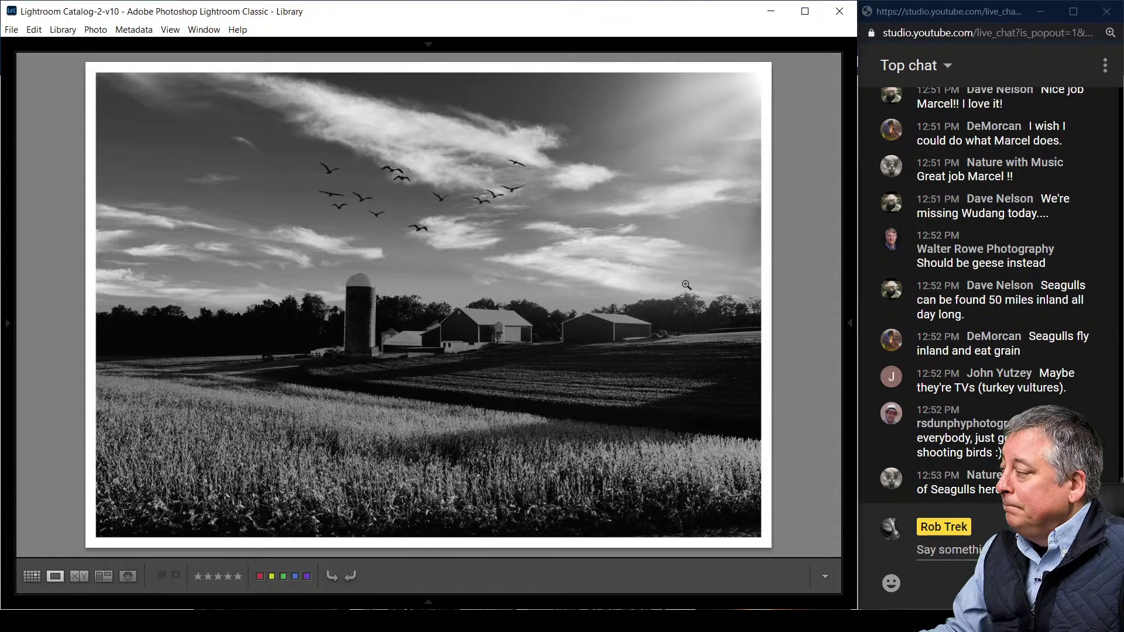
View the faded sepia silo edit and the close-cropped black-and-white barn edit, checking their photo info, and hide the overlay
{"action": "key", "text": "Right"}
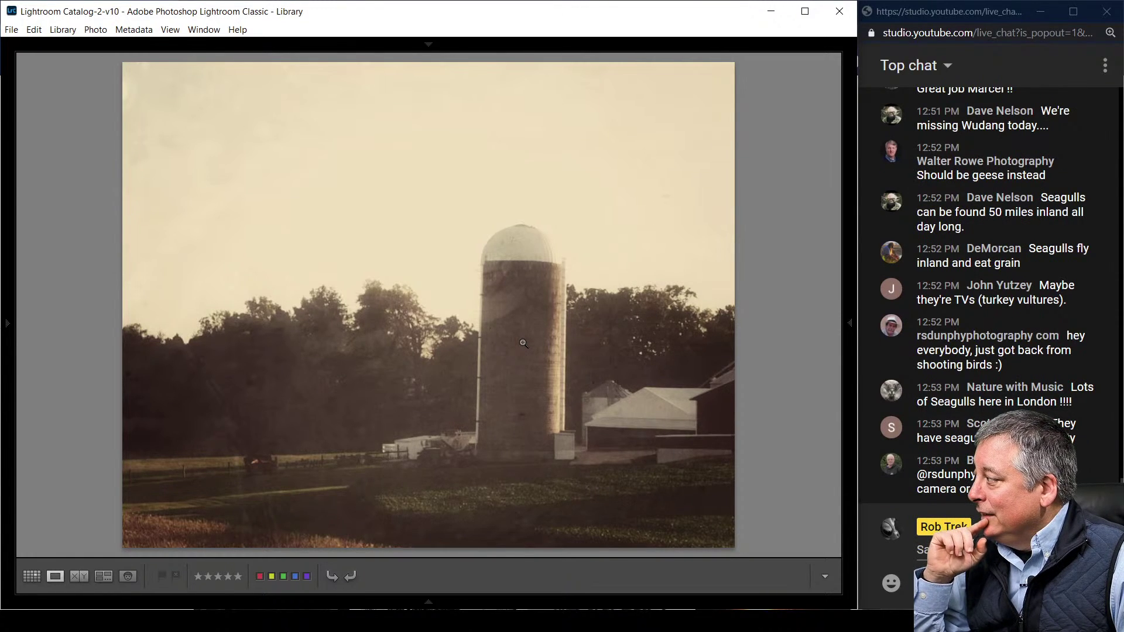
{"action": "key", "text": "i"}
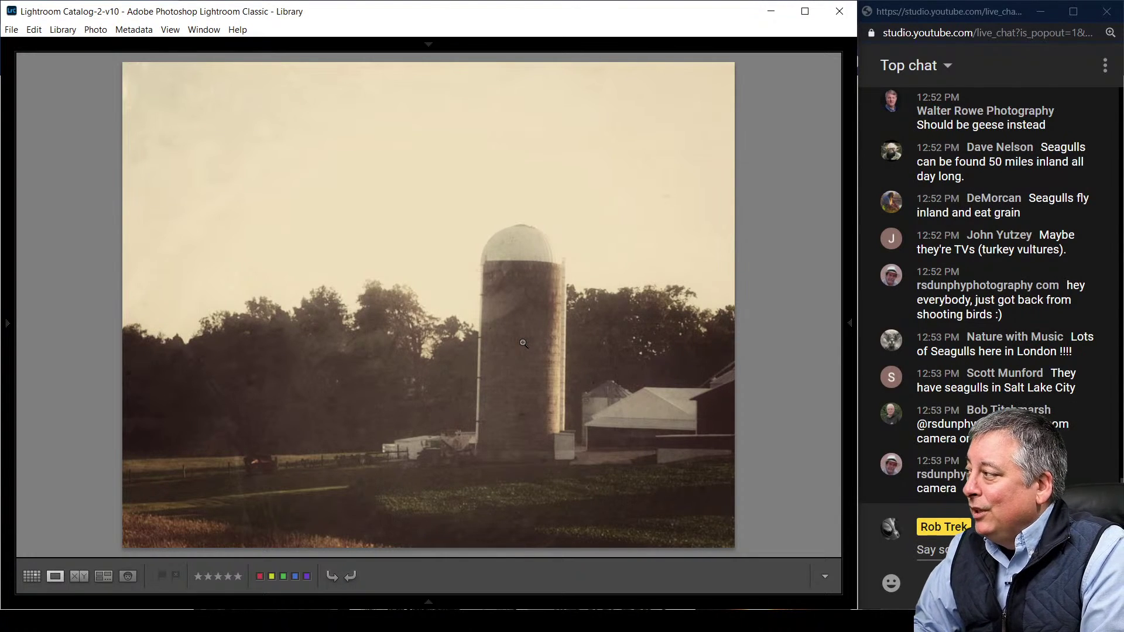
{"action": "key", "text": "Right"}
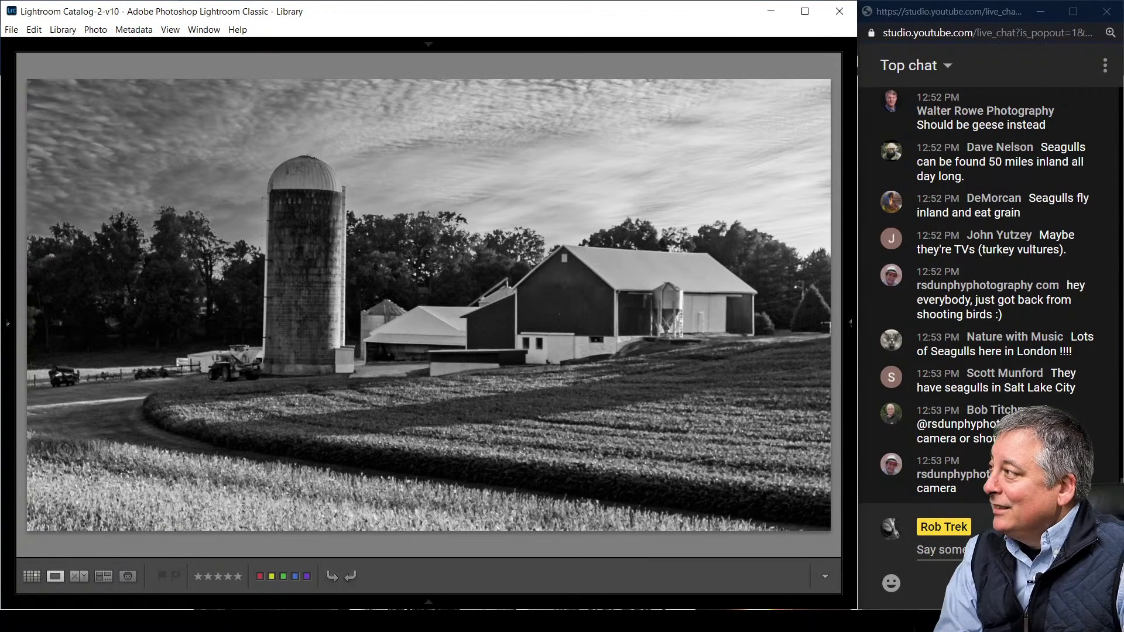
{"action": "key", "text": "i"}
{"action": "key", "text": "i"}
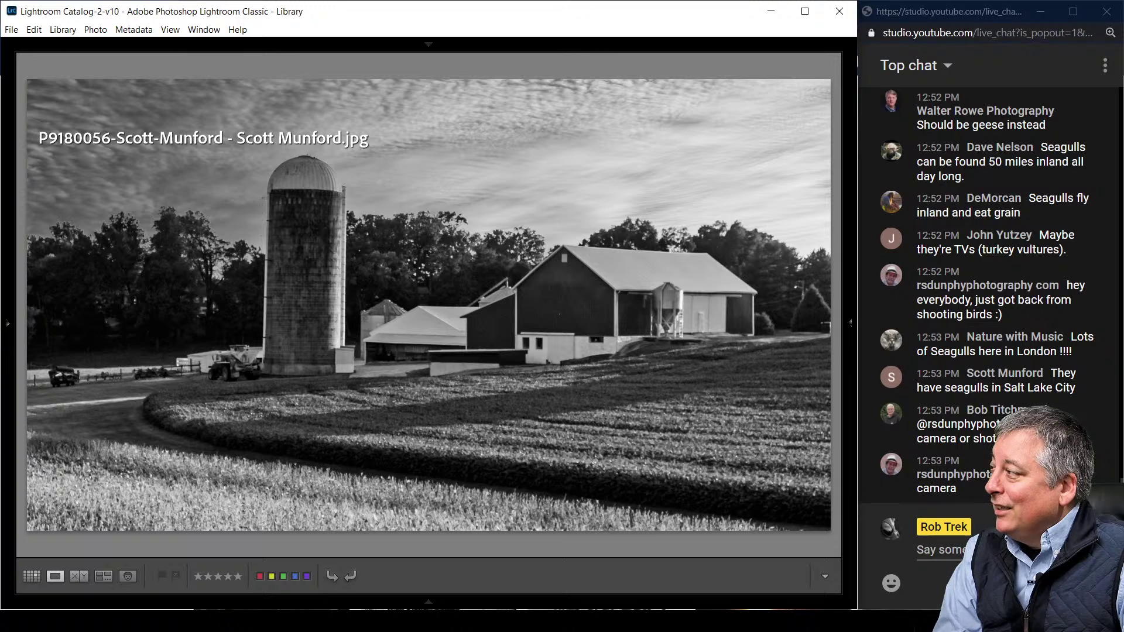
{"action": "key", "text": "i"}
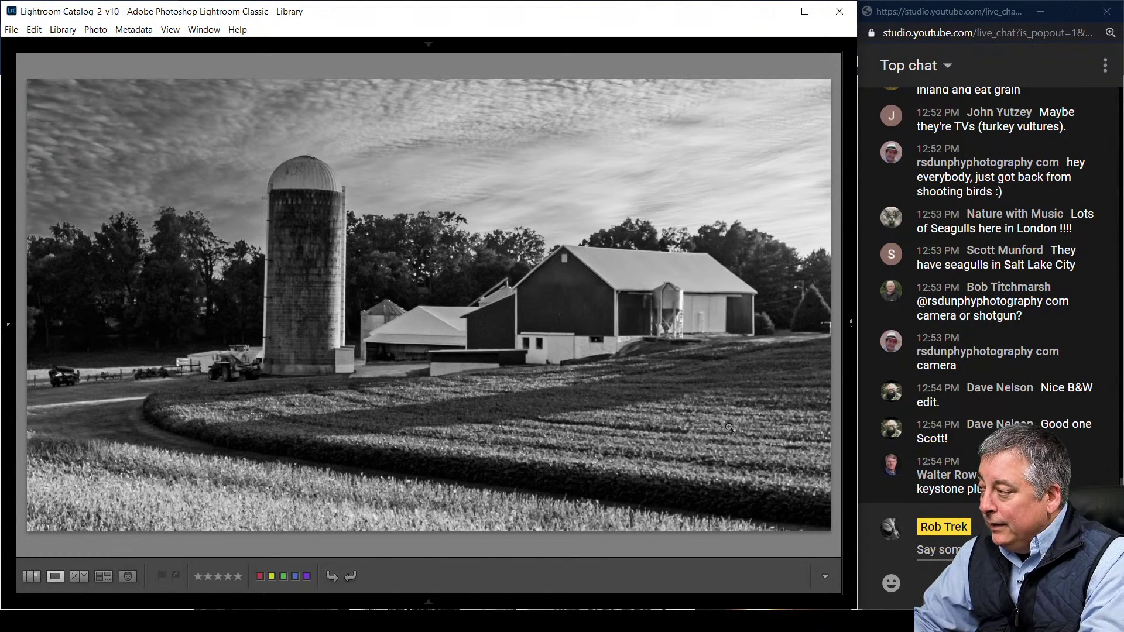
View the square white-bordered farm edit marked "Edited in Darktable", check its dimensions and file name info, and hide the overlay
{"action": "key", "text": "Right"}
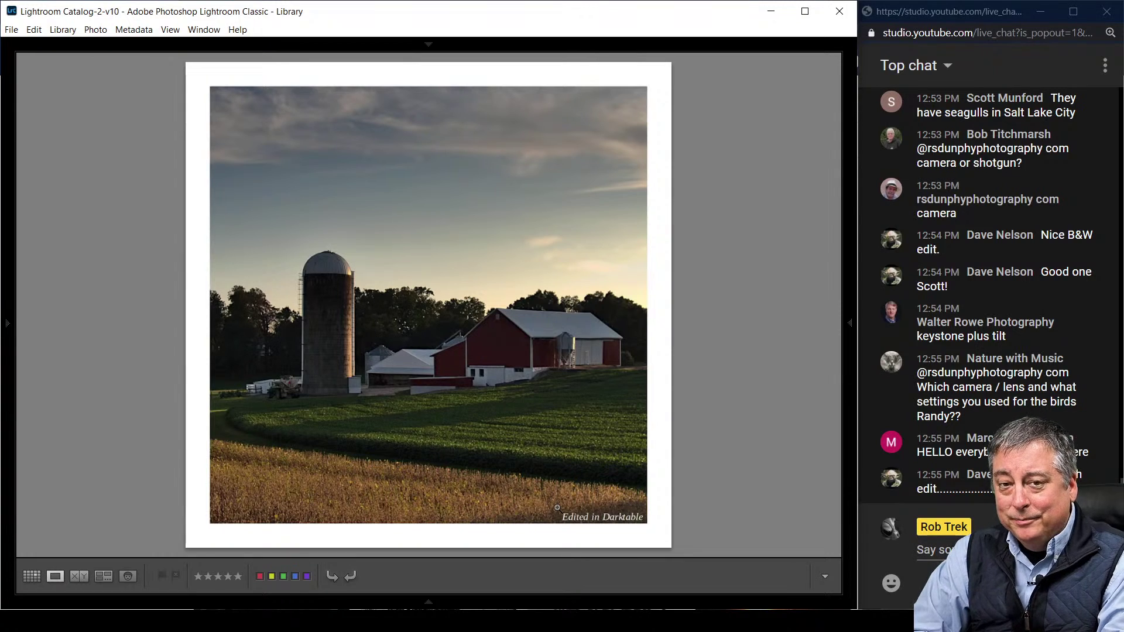
{"action": "key", "text": "i"}
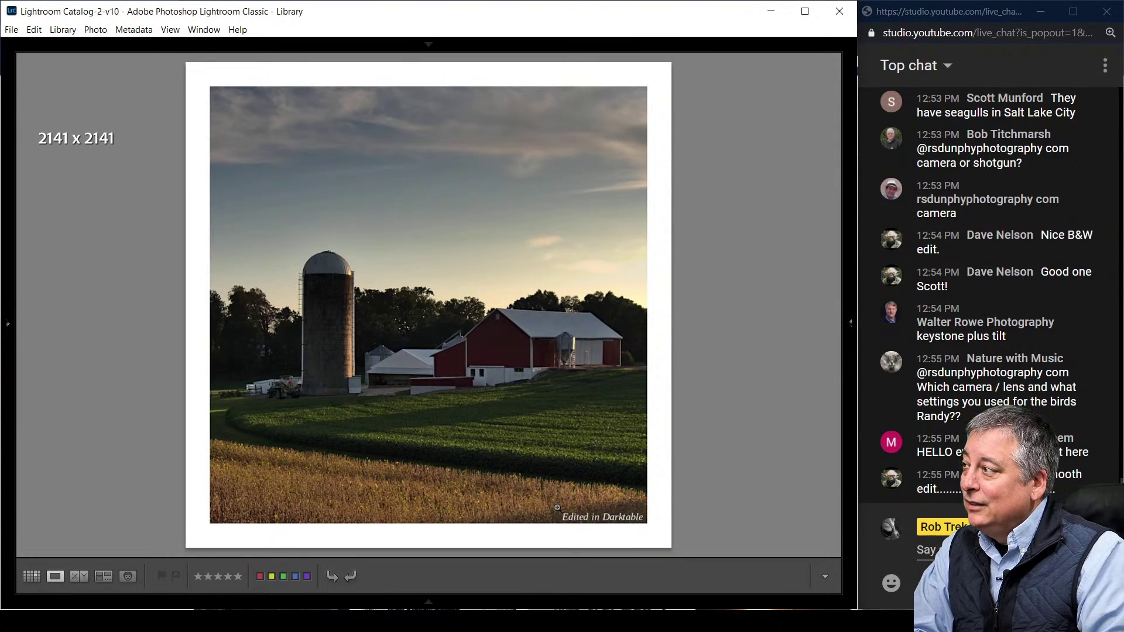
{"action": "key", "text": "i"}
{"action": "key", "text": "i"}
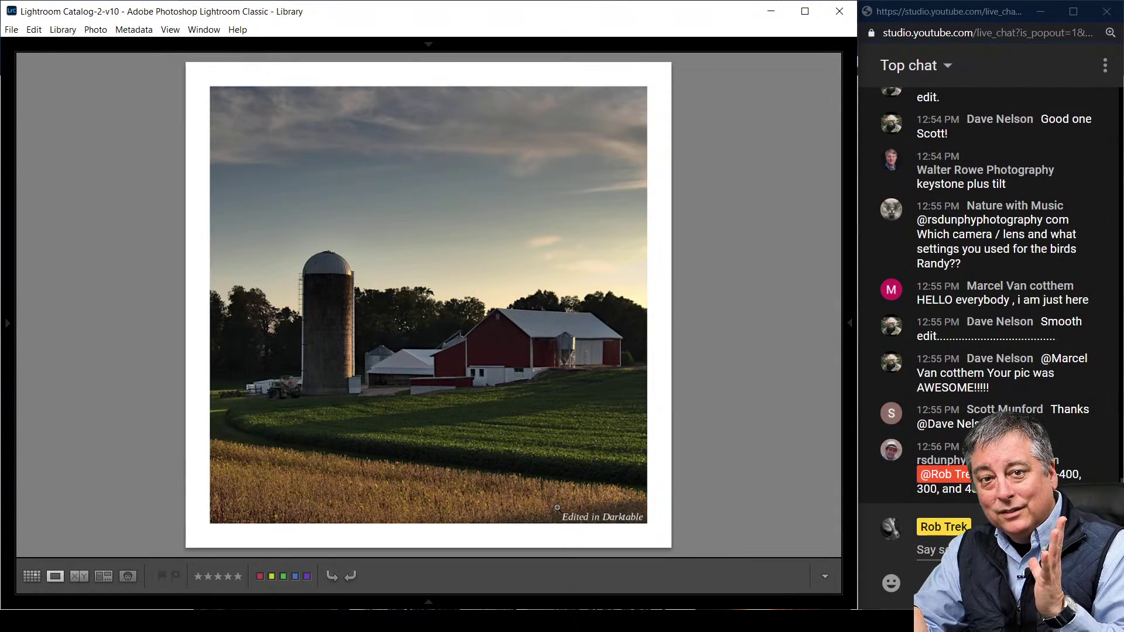
View the mirrored panoramic farm edit with its photo info and advance to the mirrored "Beauty of Free Software" edit
{"action": "key", "text": "Right"}
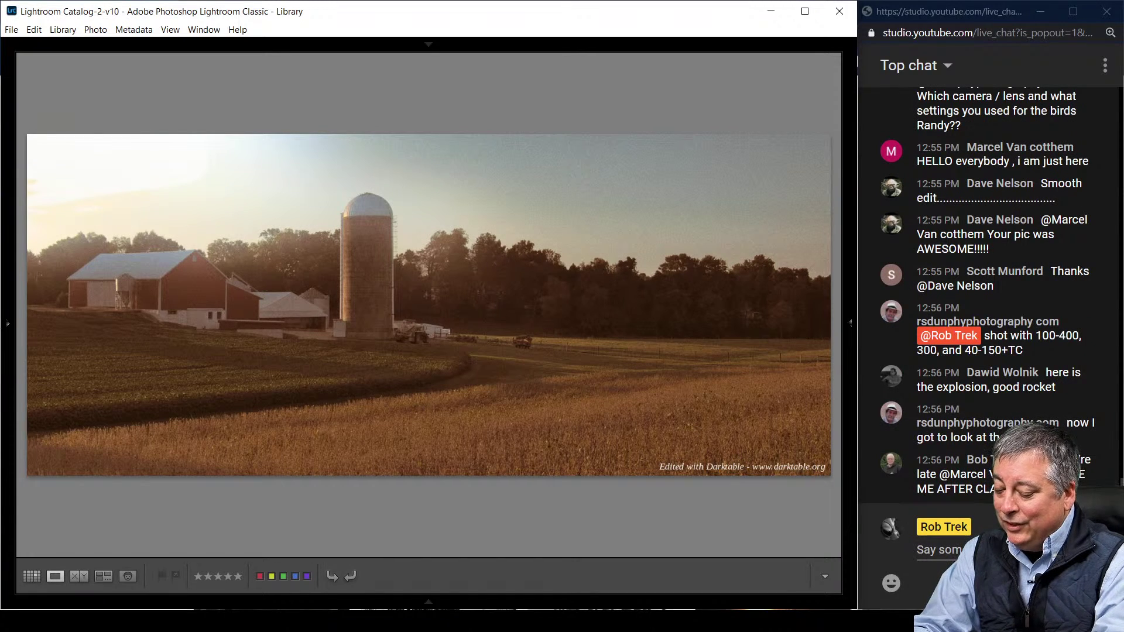
{"action": "key", "text": "i"}
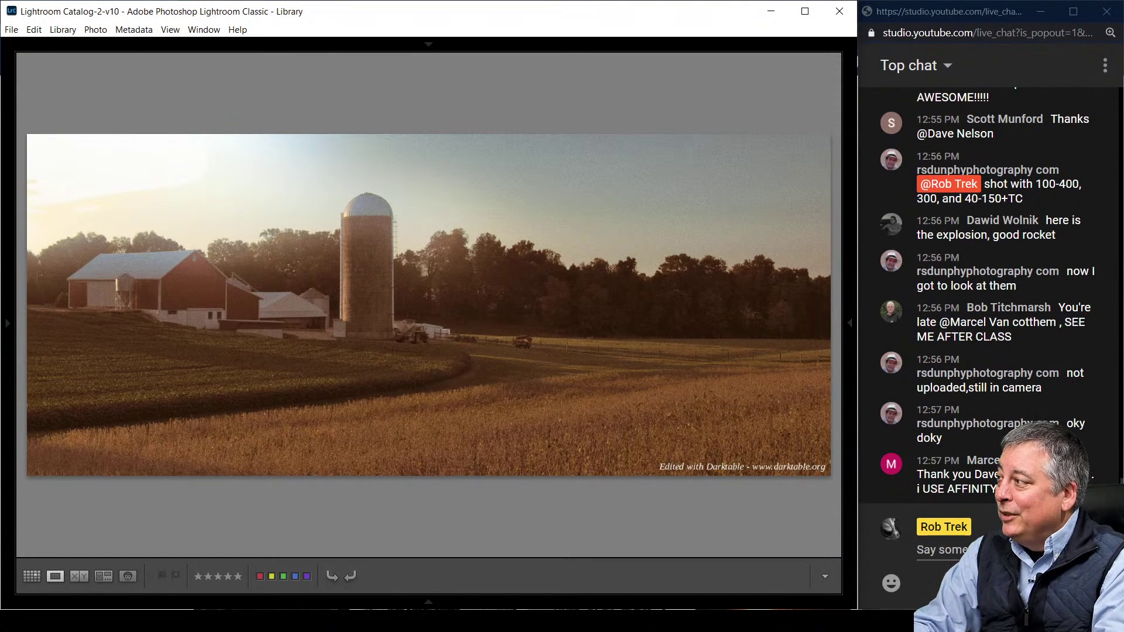
{"action": "key", "text": "Right"}
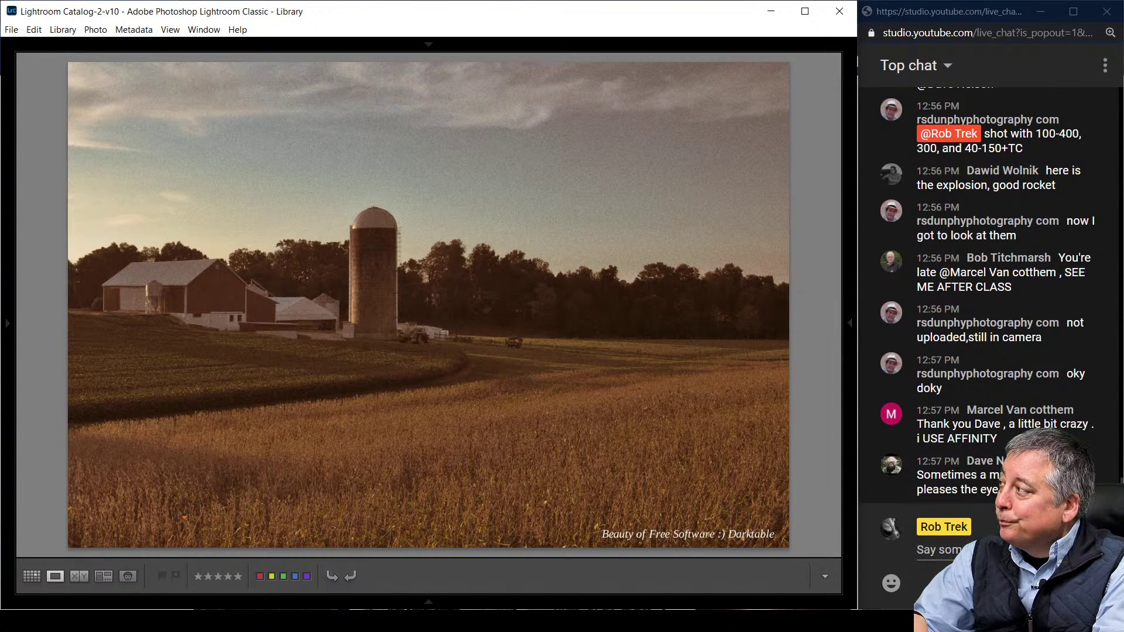
Compare the mirrored "Beauty of Free Software" edit with the white-bordered black-and-white Darktable edit, ending on the black-and-white one
{"action": "key", "text": "Right"}
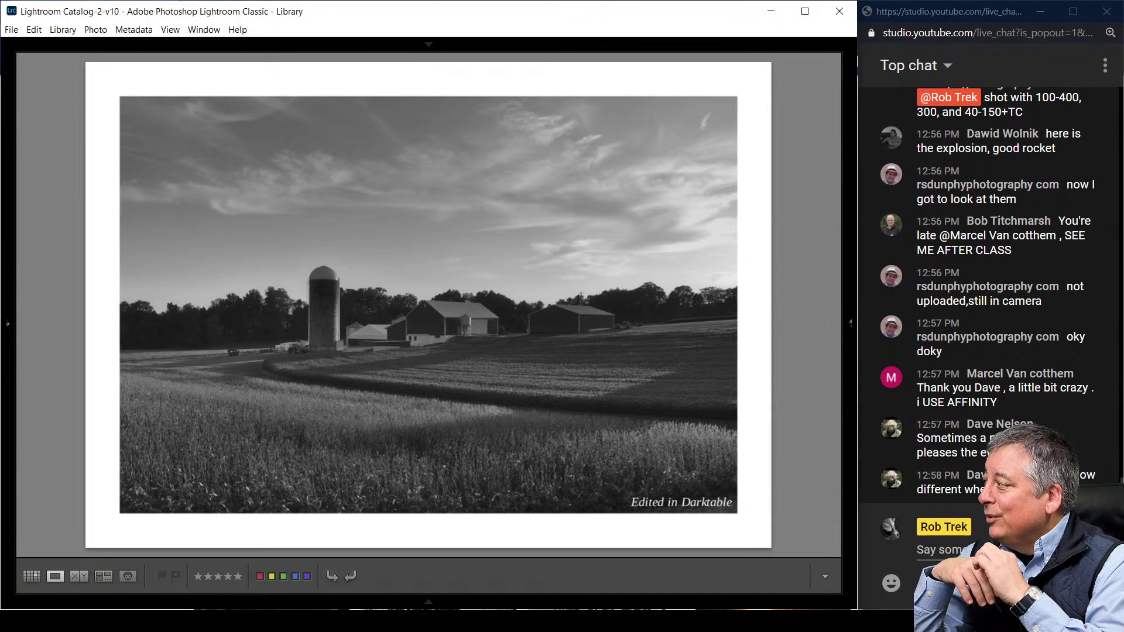
{"action": "key", "text": "Right"}
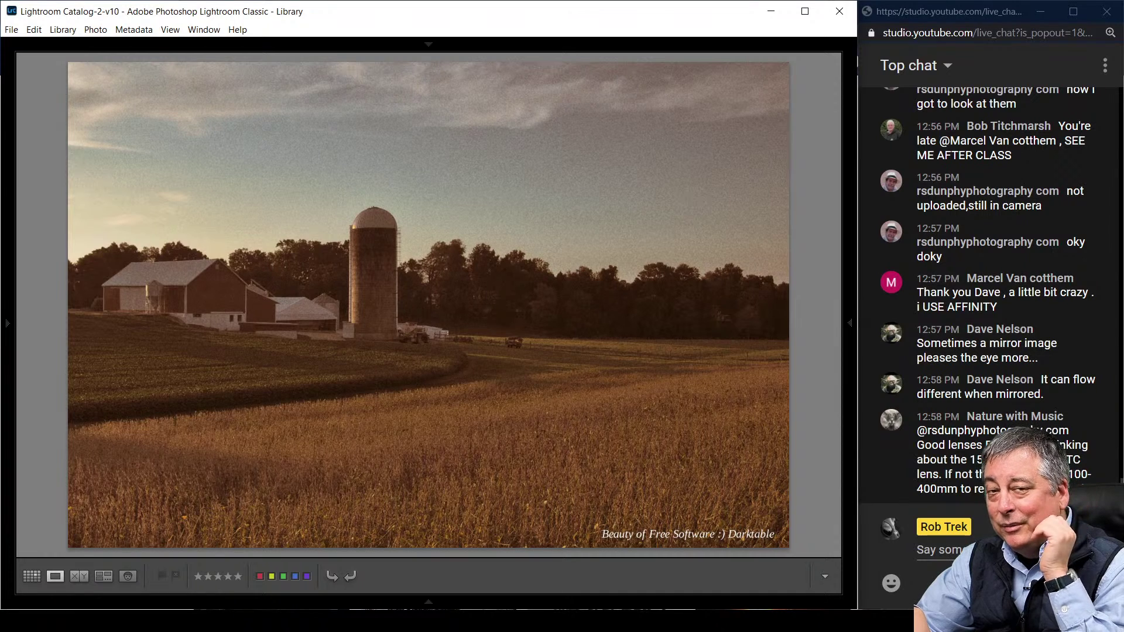
{"action": "key", "text": "Right"}
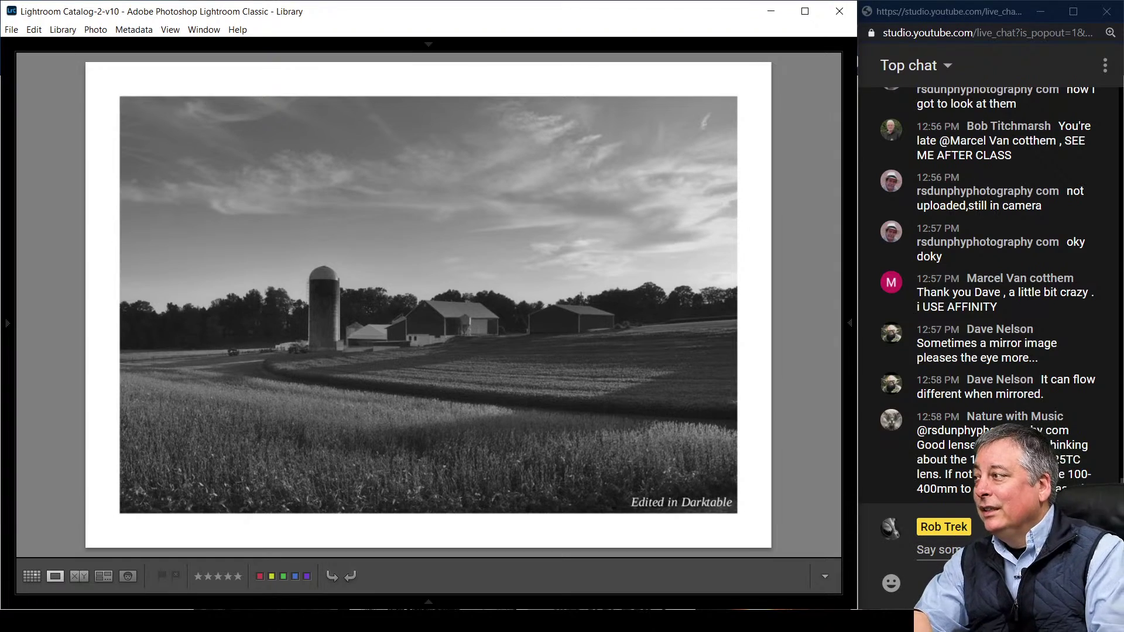
Advance to the high-contrast black-and-white edit with the rough black frame, check its file name info, and hide the overlay
{"action": "key", "text": "Right"}
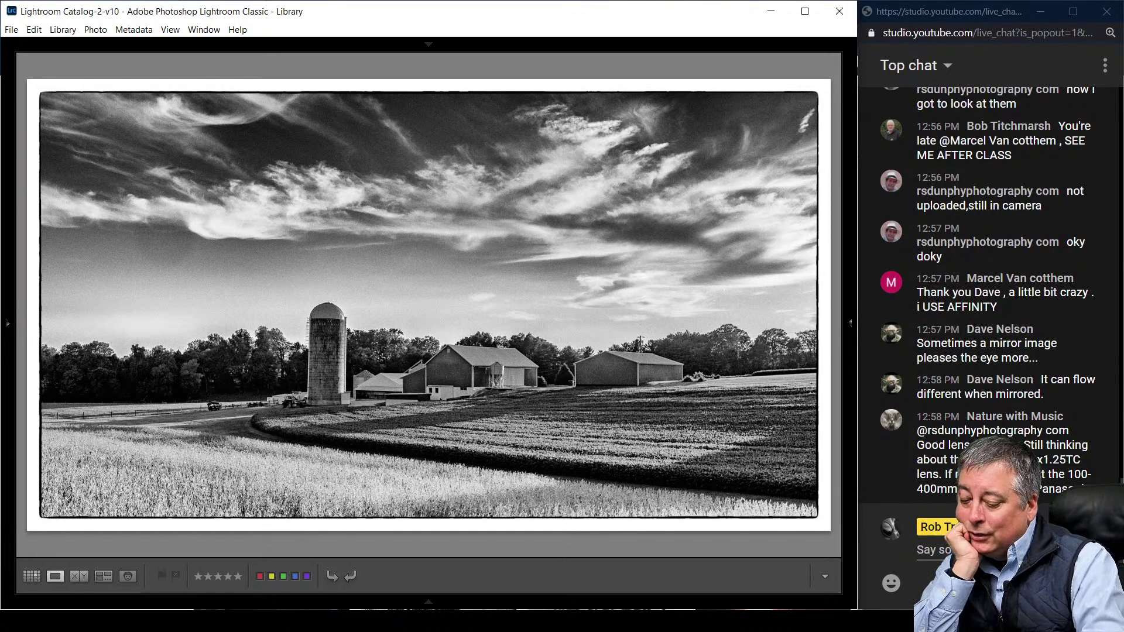
{"action": "key", "text": "i"}
{"action": "key", "text": "i"}
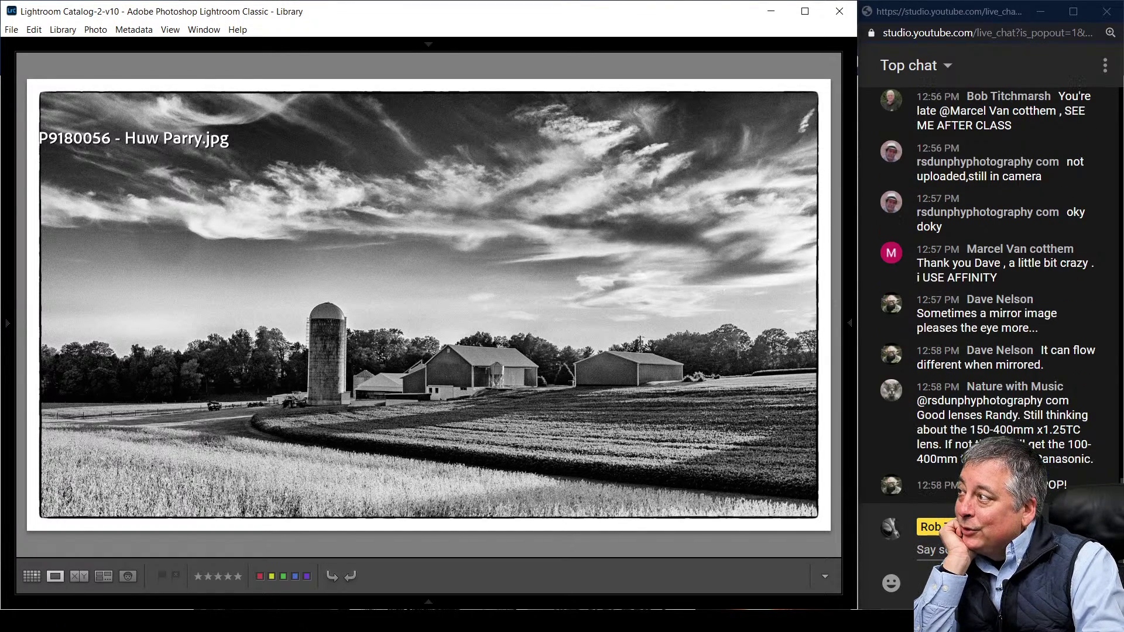
{"action": "key", "text": "i"}
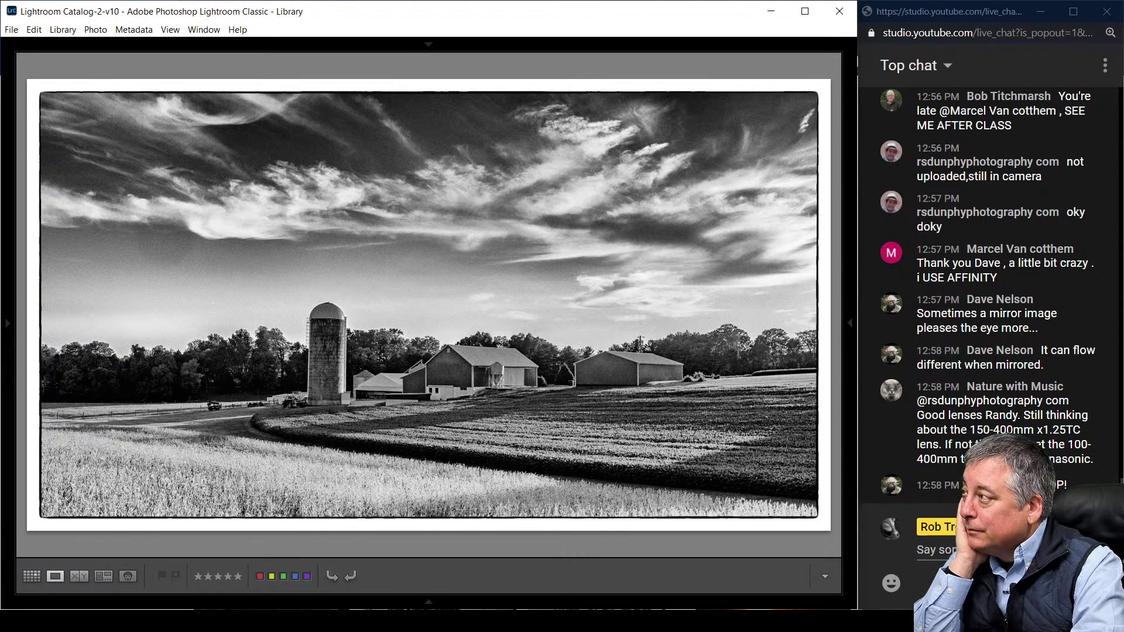
Compare the high-contrast black-and-white edit with the softer Darktable one by alternating between them, ending on the Darktable one
{"action": "key", "text": "Right"}
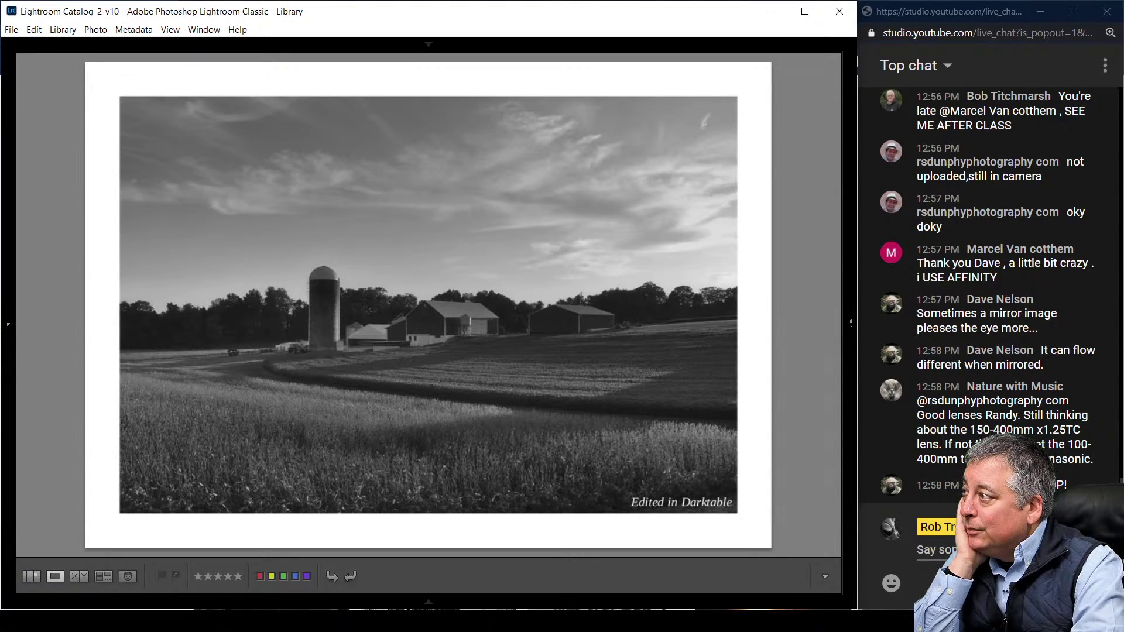
{"action": "key", "text": "Right"}
{"action": "key", "text": "Left"}
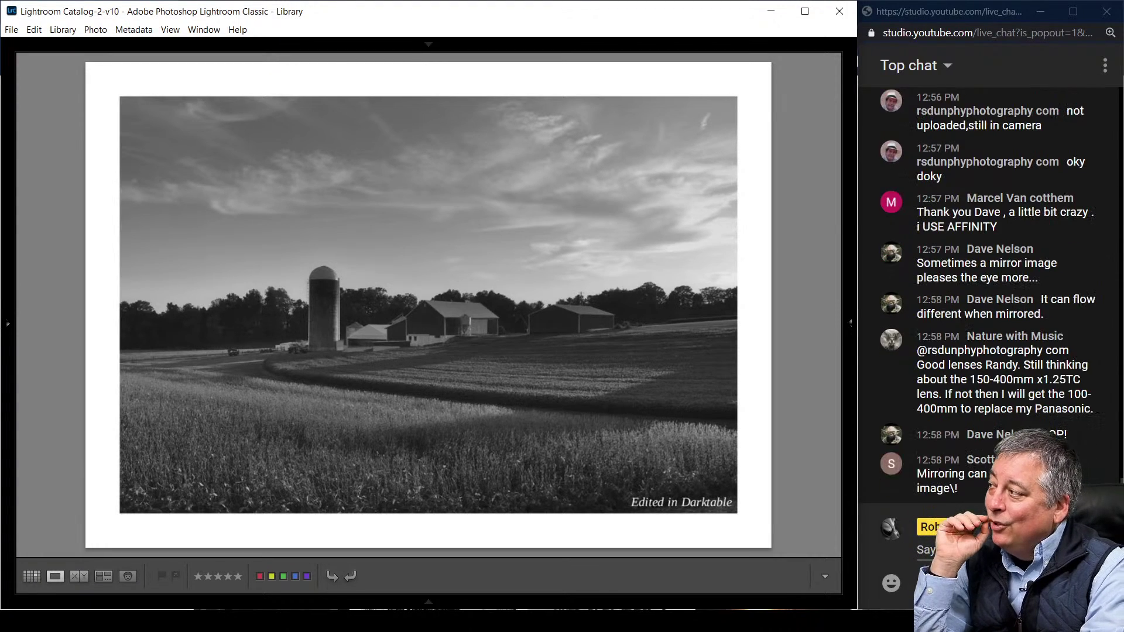
{"action": "key", "text": "Right"}
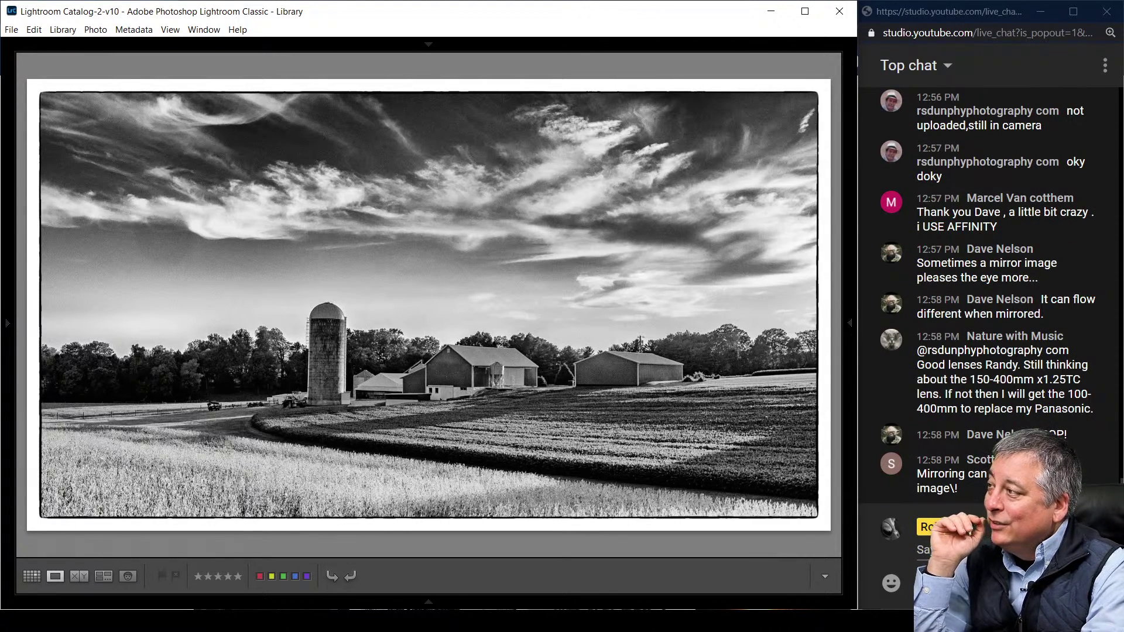
{"action": "key", "text": "Left"}
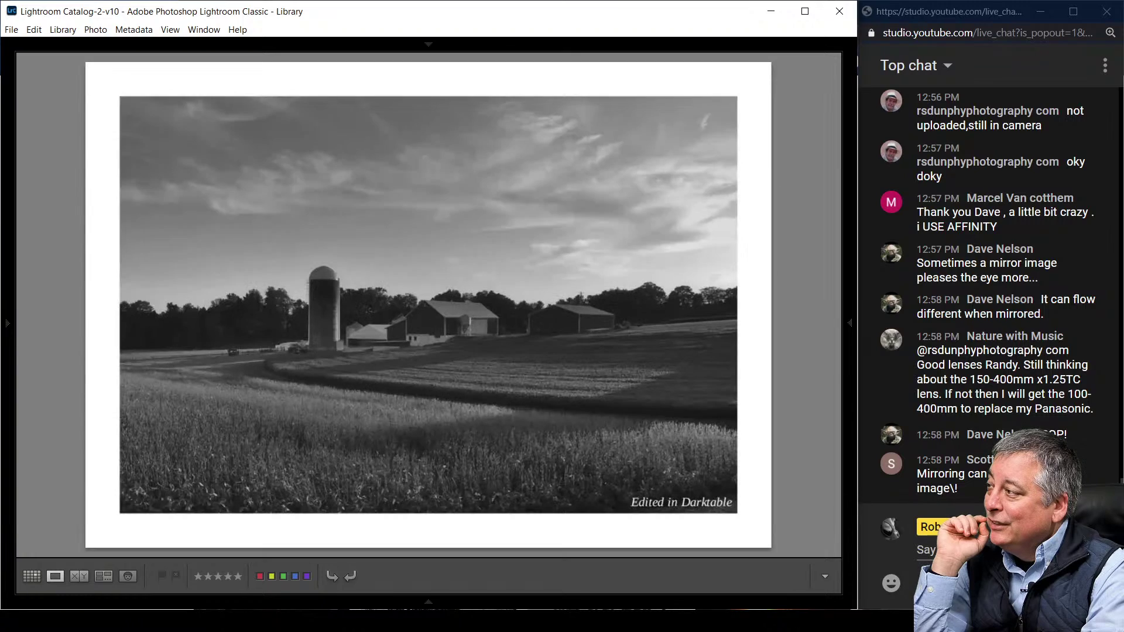
Step back through the mirrored Darktable edits, compare the panoramic and "Beauty of Free Software" versions, and end on the white-bordered square color edit
{"action": "key", "text": "Left"}
{"action": "key", "text": "Left"}
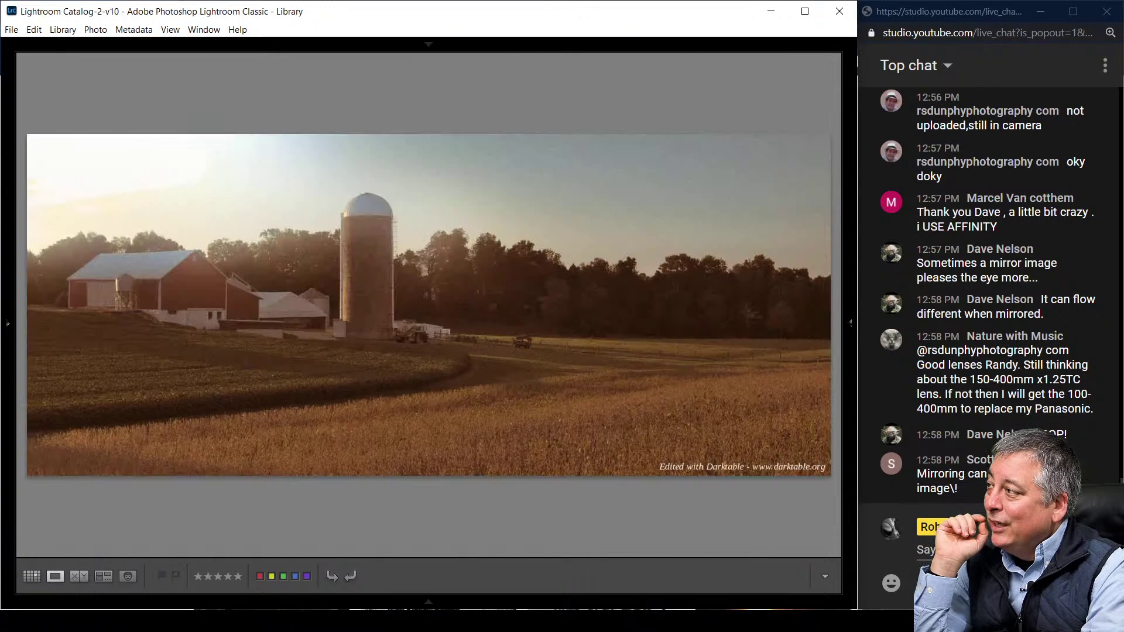
{"action": "key", "text": "Right"}
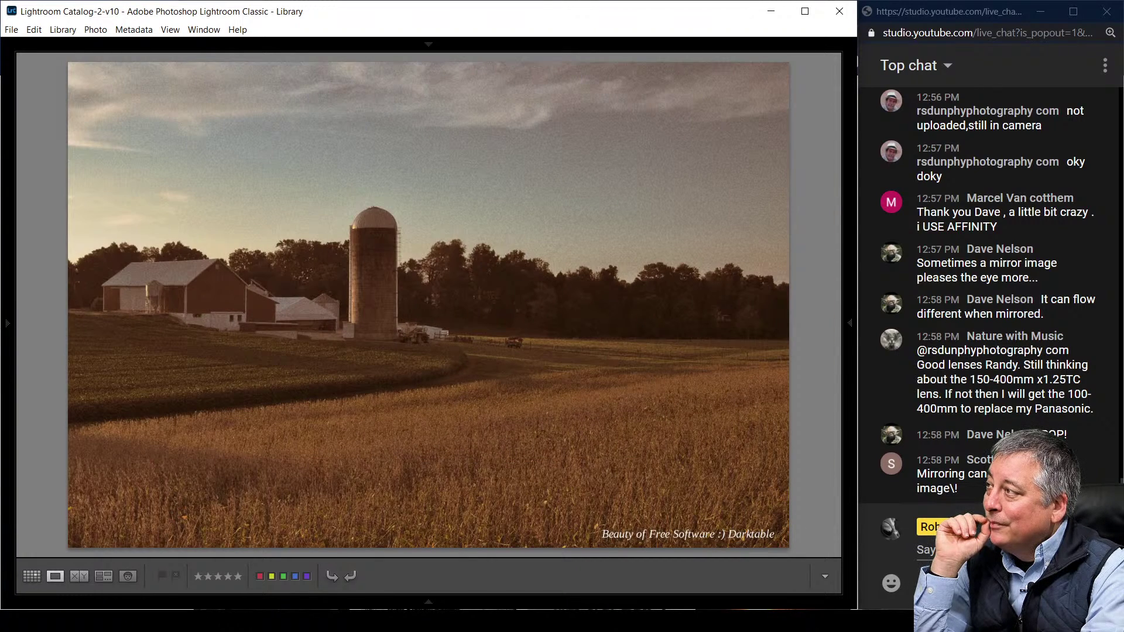
{"action": "key", "text": "Left"}
{"action": "key", "text": "Left"}
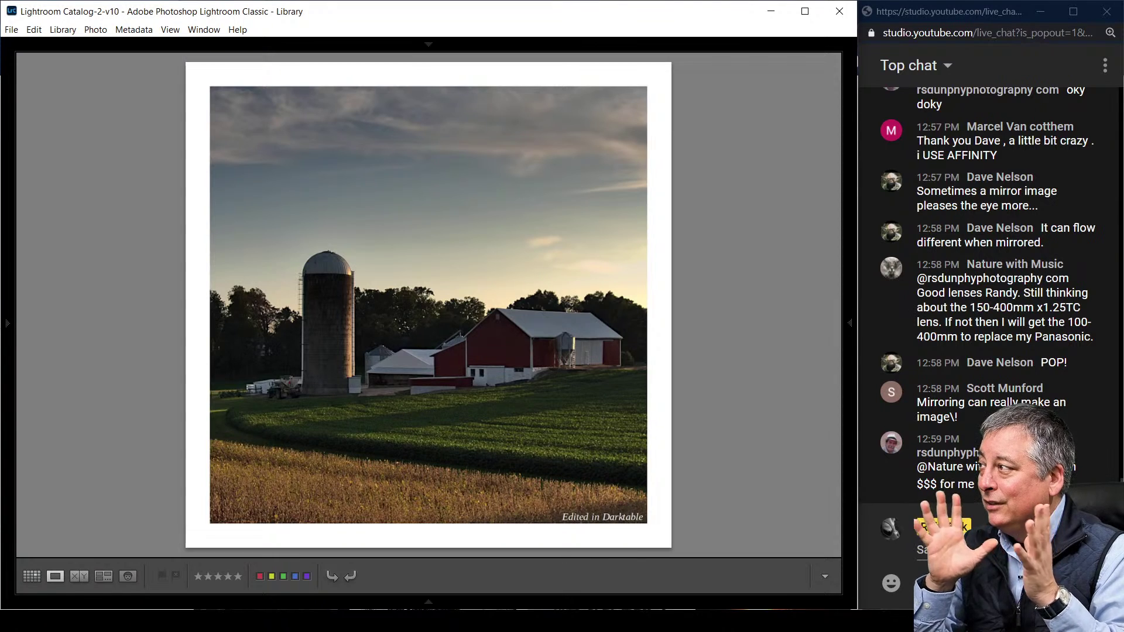
Return to the thumbnail grid and view the dark night edit with the glowing silo at full size
{"action": "key", "text": "g"}
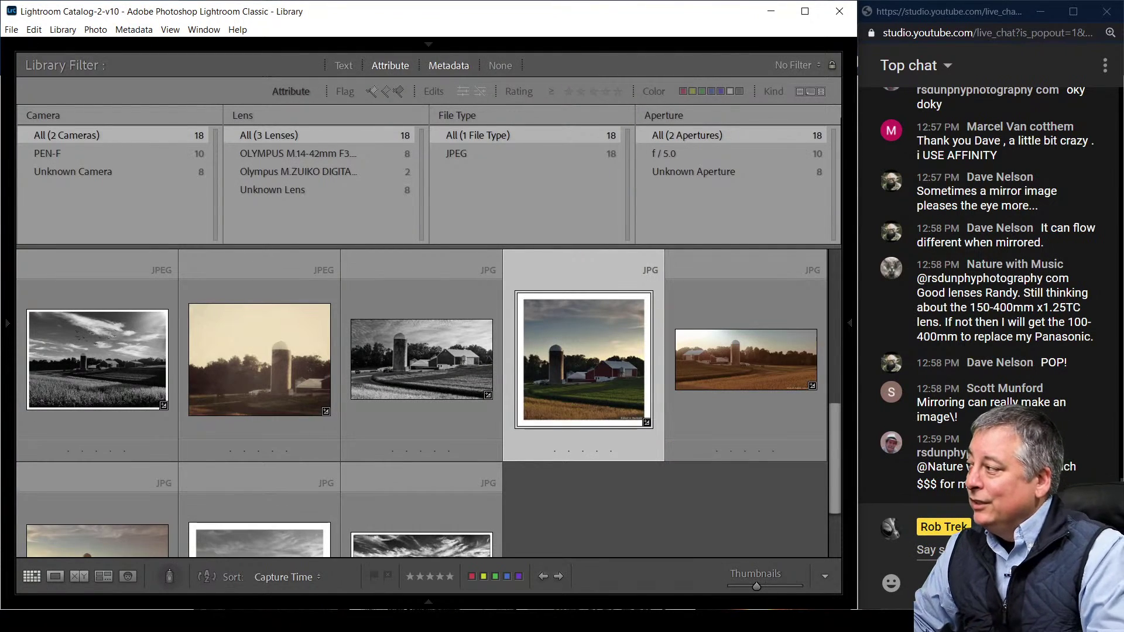
{"action": "scroll", "coordinate": [687, 552], "scroll_direction": "up", "scroll_amount": 2}
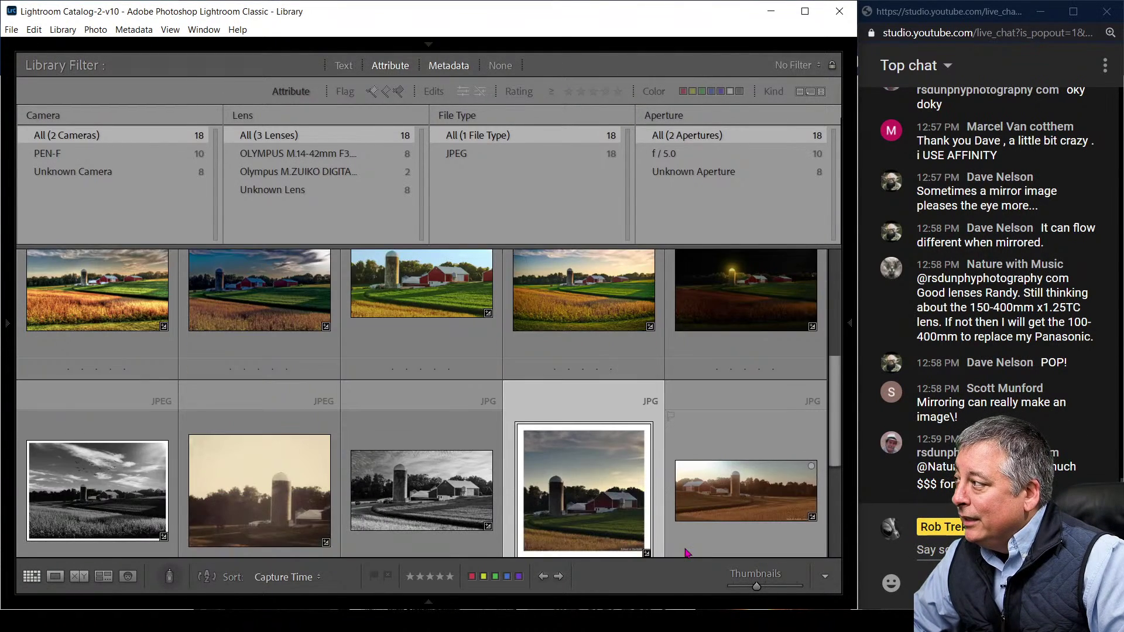
{"action": "scroll", "coordinate": [687, 552], "scroll_direction": "up", "scroll_amount": 2}
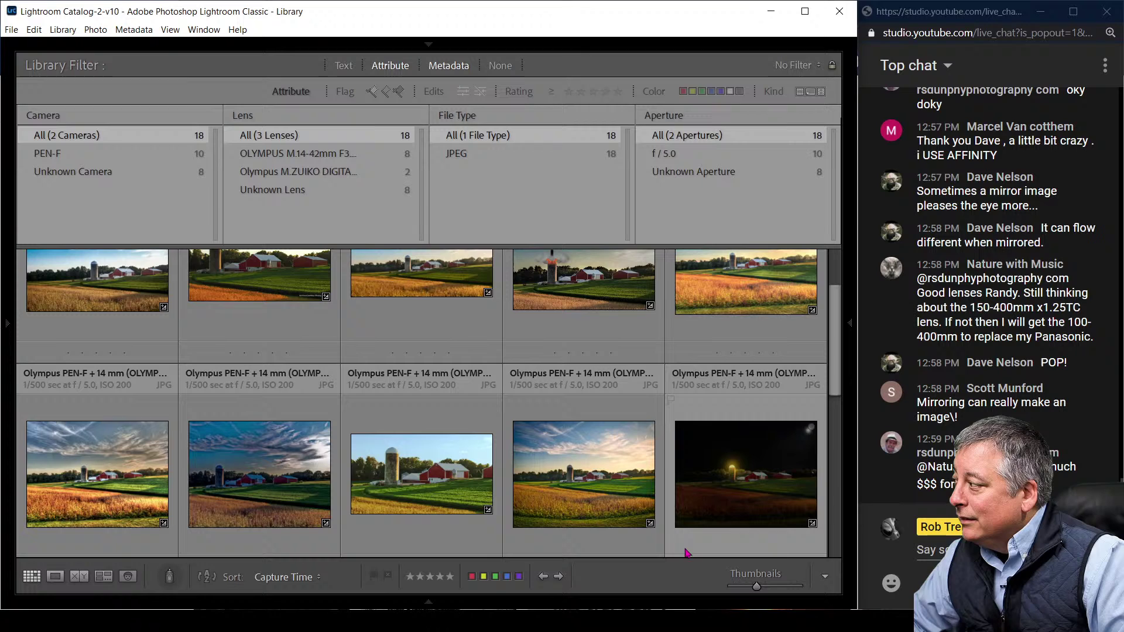
{"action": "double_click", "coordinate": [740, 514]}
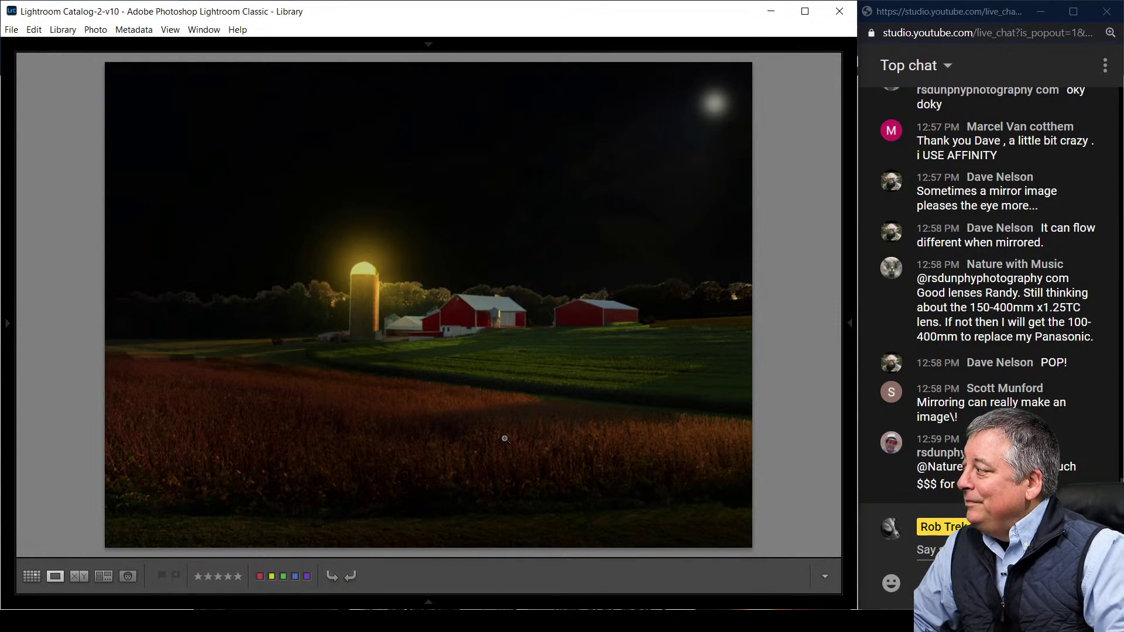
Go back to the grid and view the edit with the rocket launching from the silo at full size
{"action": "key", "text": "g"}
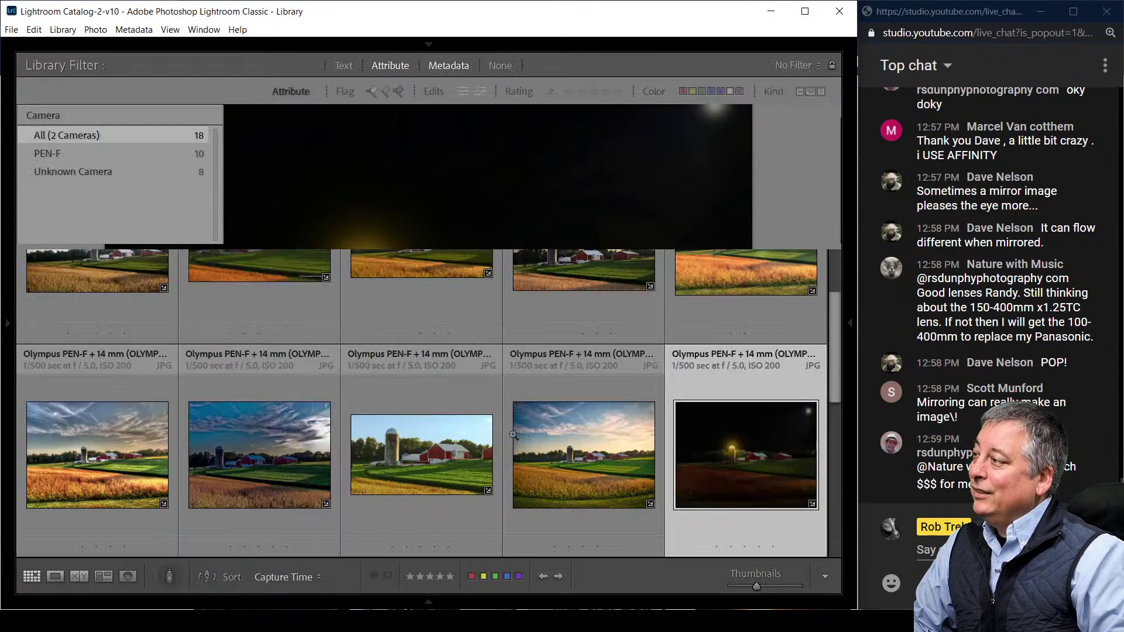
{"action": "scroll", "coordinate": [739, 461], "scroll_direction": "up", "scroll_amount": 2}
{"action": "scroll", "coordinate": [738, 461], "scroll_direction": "up", "scroll_amount": 1}
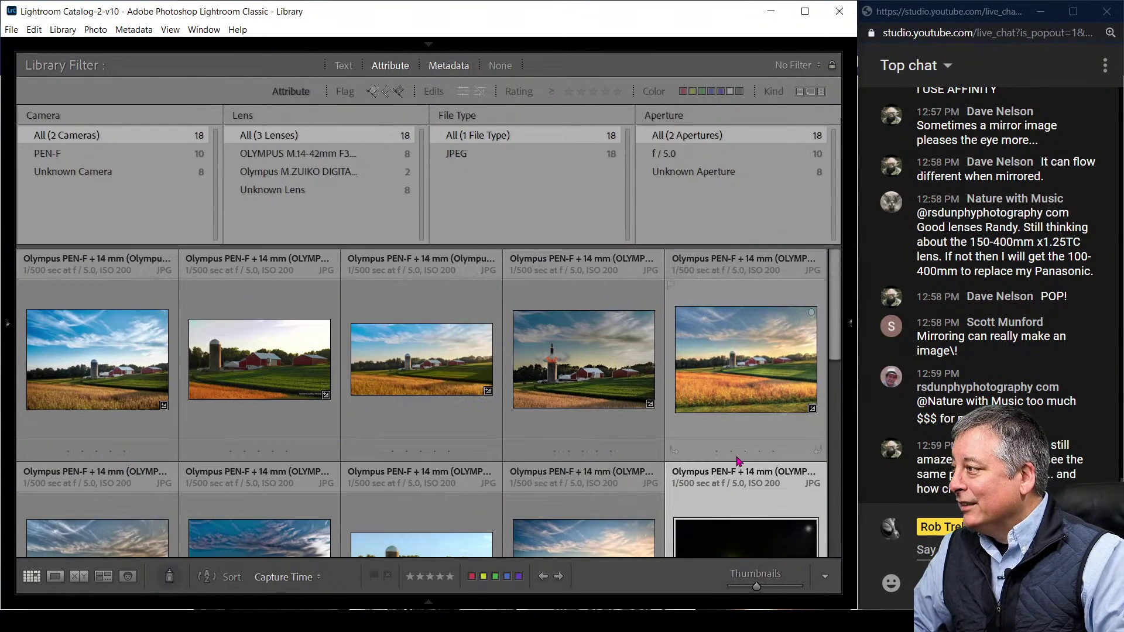
{"action": "double_click", "coordinate": [581, 346]}
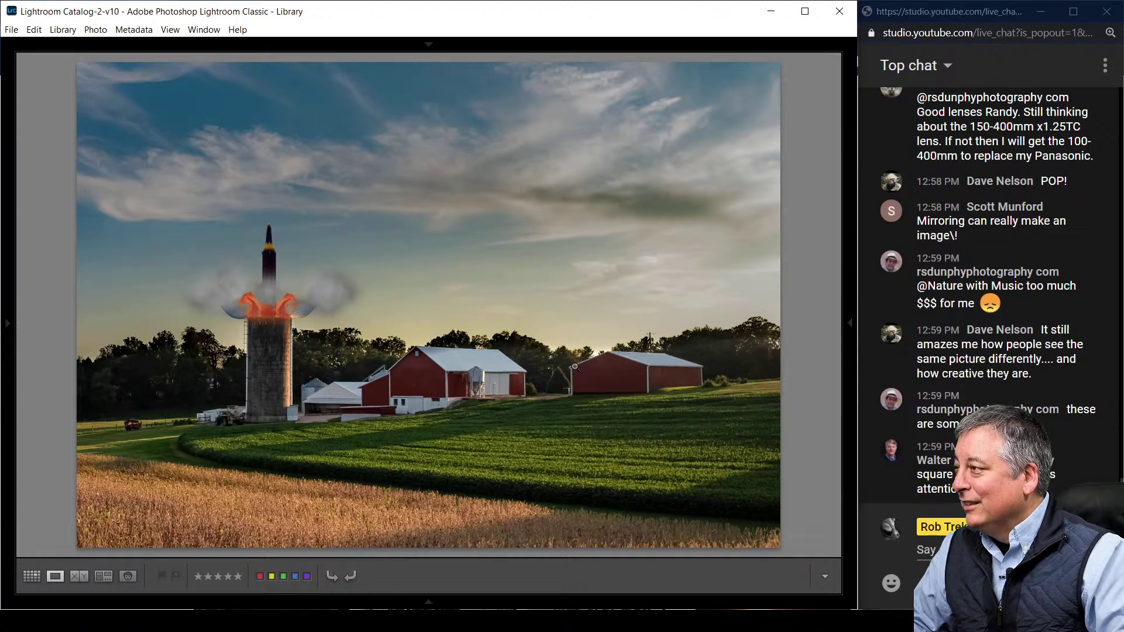
Return to the grid, enlarge the thumbnails, and locate the white-bordered square Darktable edit among the neighboring edits
{"action": "double_click", "coordinate": [576, 368]}
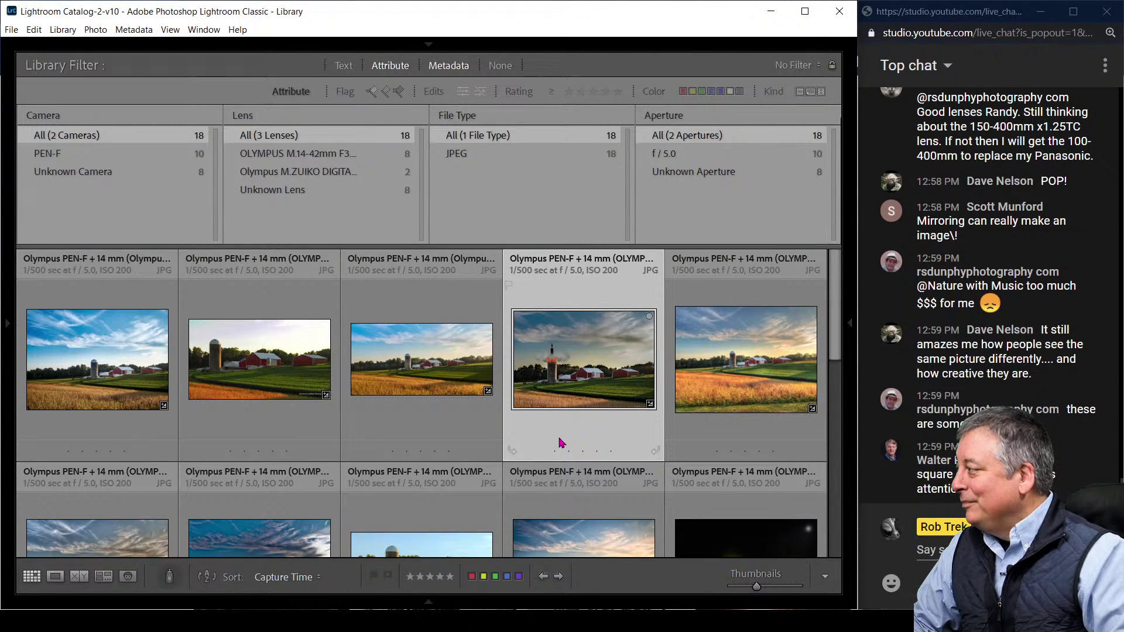
{"action": "scroll", "coordinate": [559, 443], "scroll_direction": "down", "scroll_amount": 5}
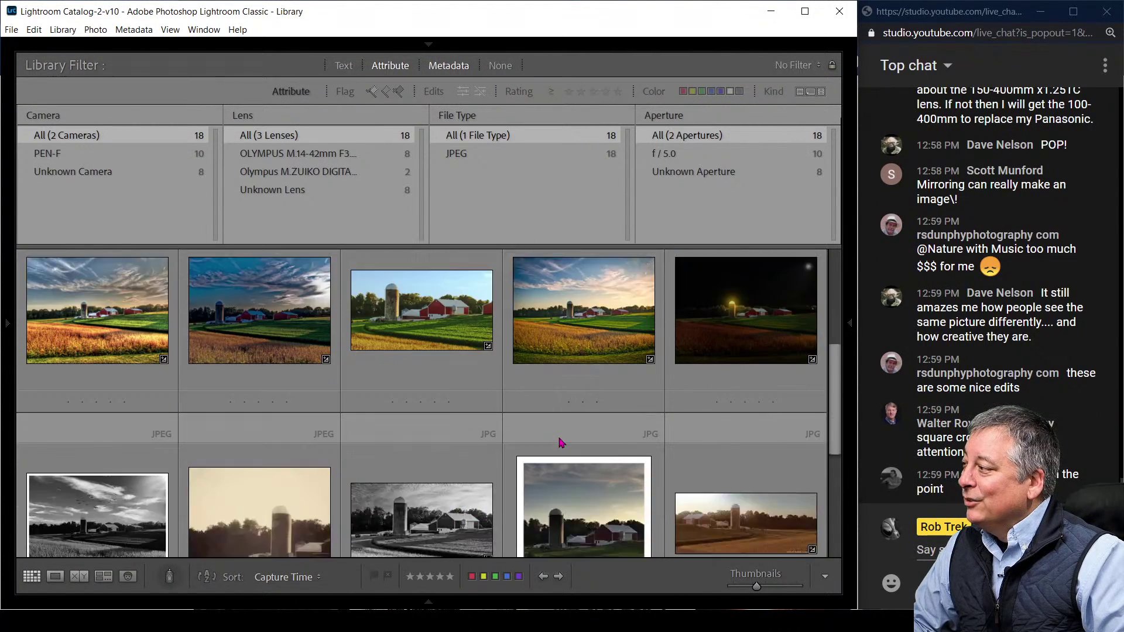
{"action": "scroll", "coordinate": [559, 443], "scroll_direction": "down", "scroll_amount": 1}
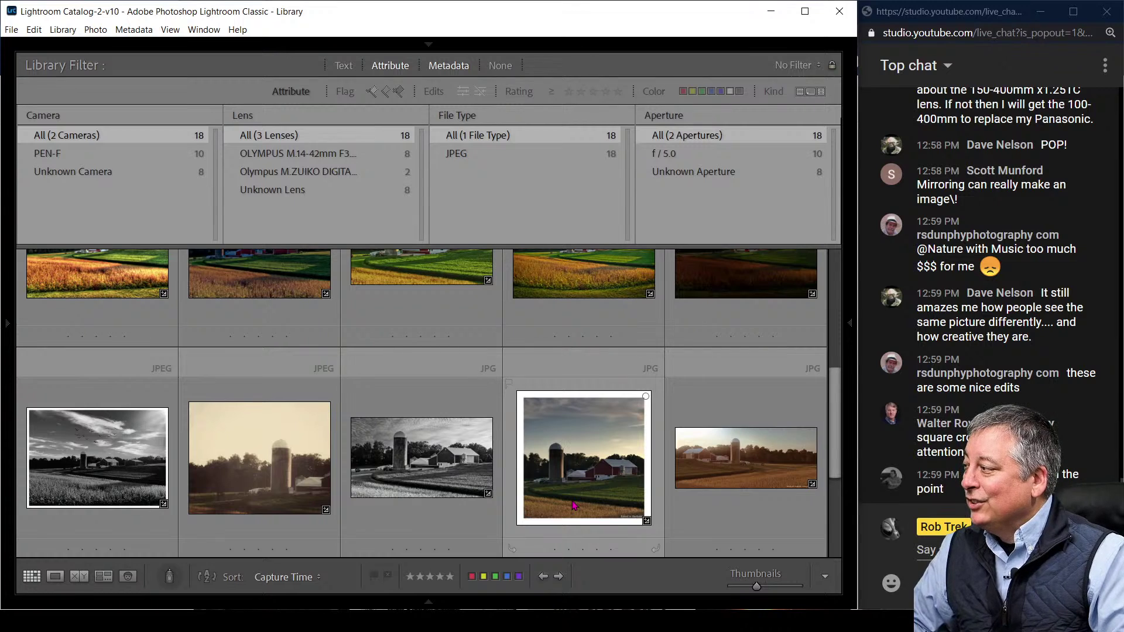
{"action": "scroll", "coordinate": [574, 504], "scroll_direction": "up", "scroll_amount": 1}
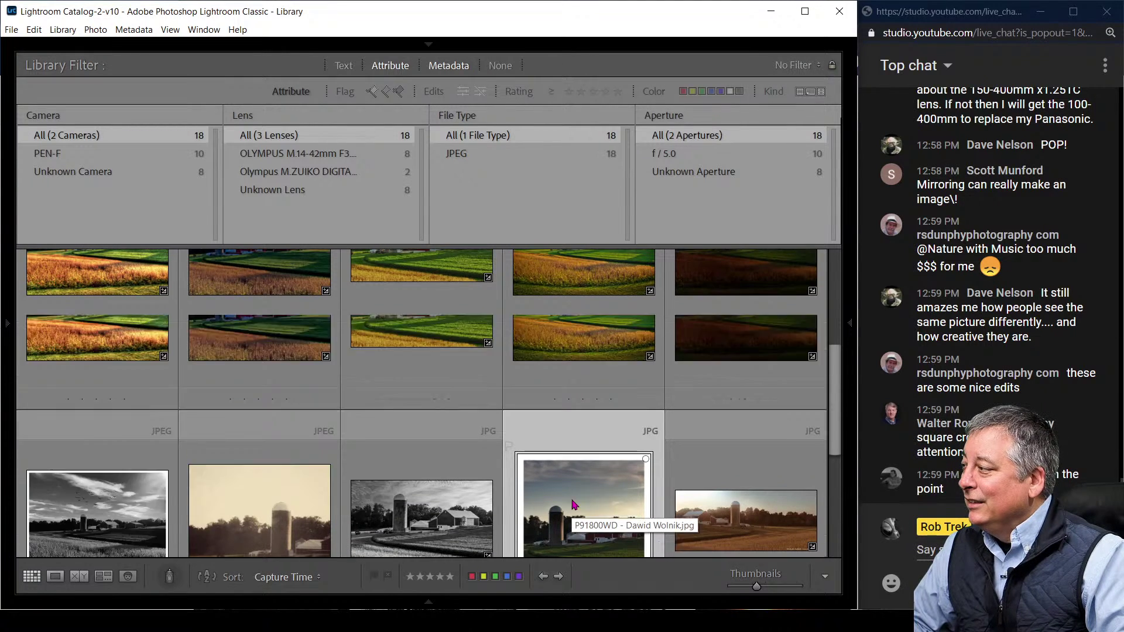
{"action": "scroll", "coordinate": [573, 505], "scroll_direction": "up", "scroll_amount": 1}
{"action": "key", "text": "equal"}
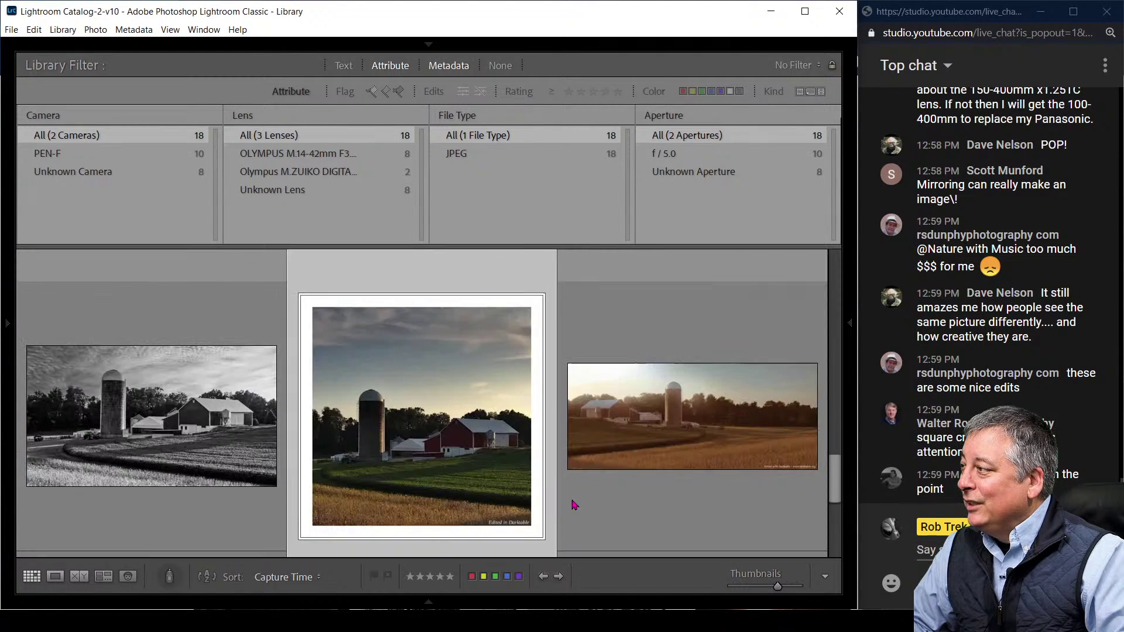
{"action": "scroll", "coordinate": [574, 504], "scroll_direction": "up", "scroll_amount": 1}
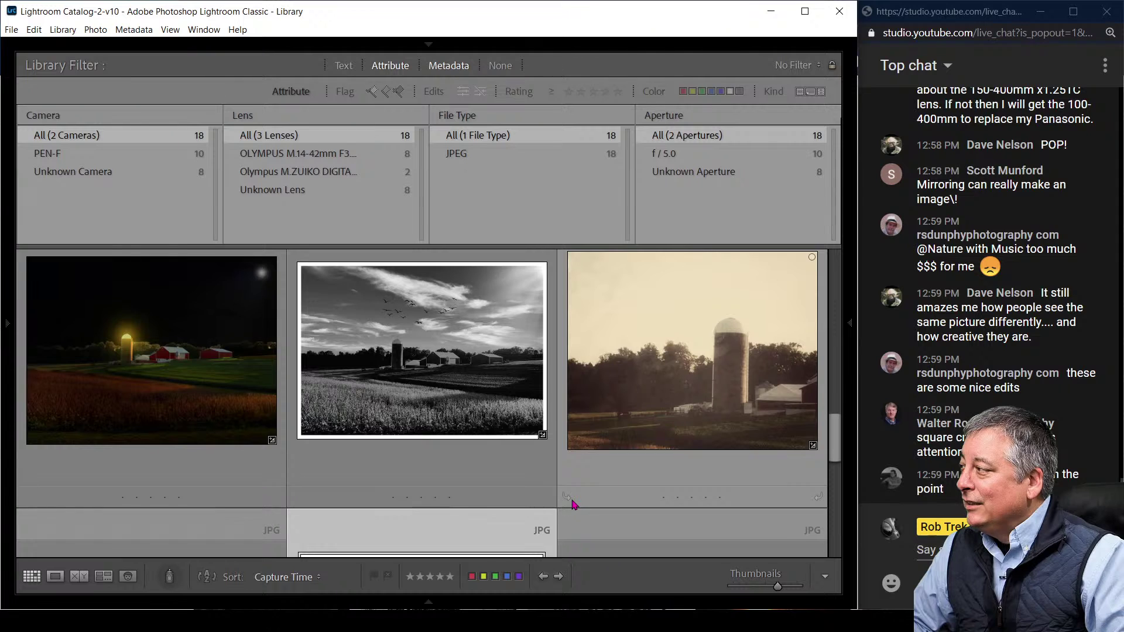
{"action": "scroll", "coordinate": [573, 504], "scroll_direction": "down", "scroll_amount": 2}
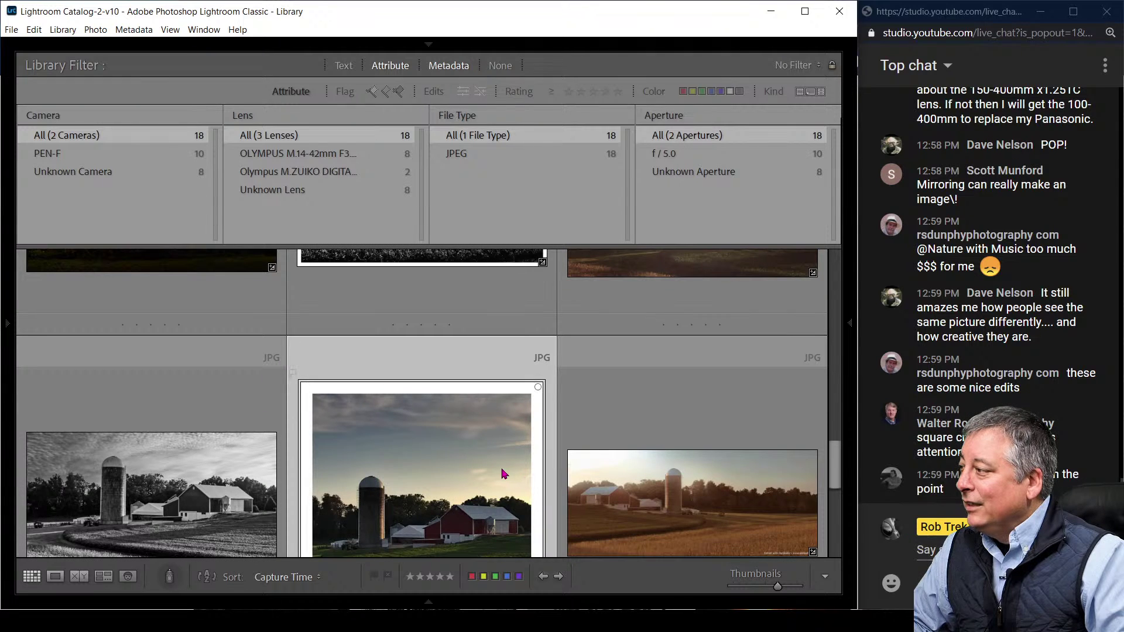
{"action": "double_click", "coordinate": [502, 472]}
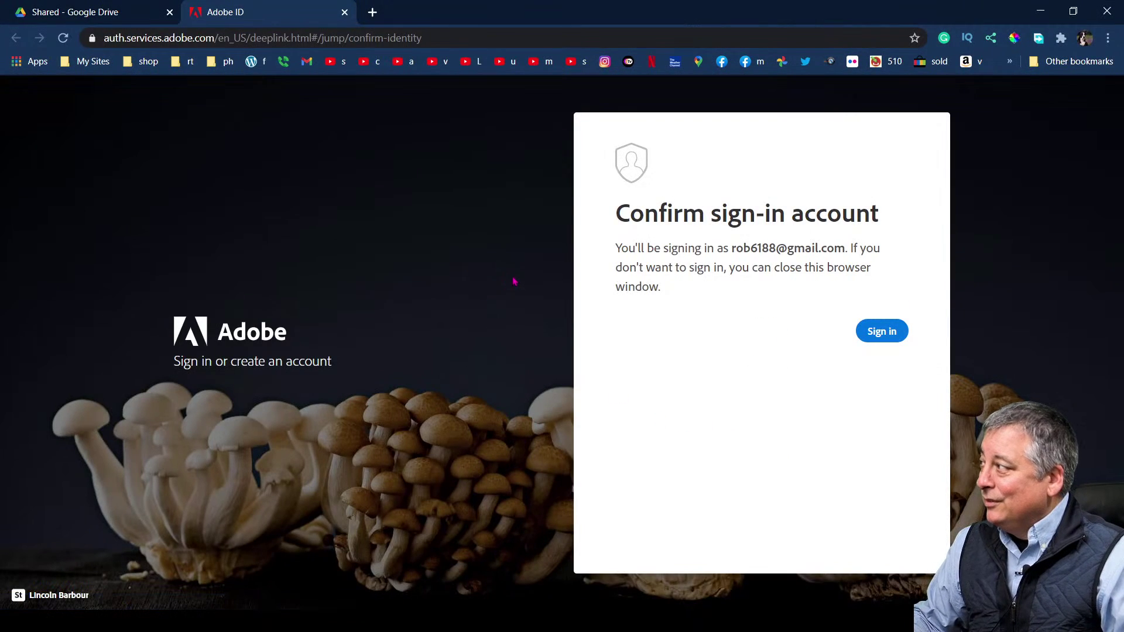
Switch from the browser's Adobe sign-in page back to Lightroom Classic and the live chat, and return to the beginning of the photo grid
{"action": "key", "text": "alt+Tab"}
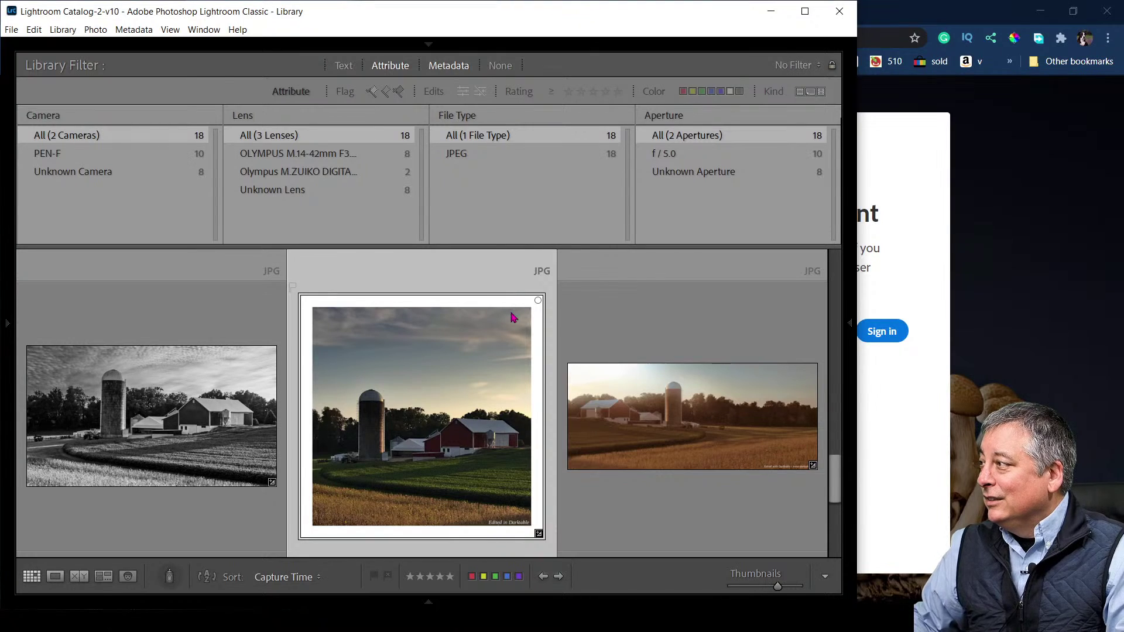
{"action": "scroll", "coordinate": [579, 424], "scroll_direction": "down", "scroll_amount": 5}
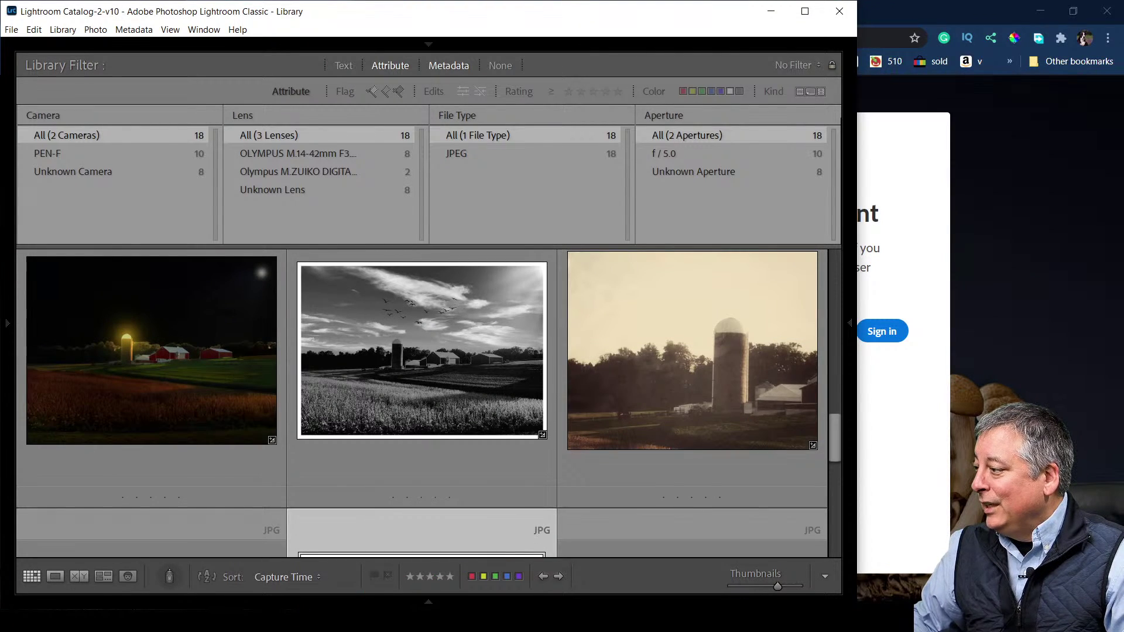
{"action": "key", "text": "alt+Tab"}
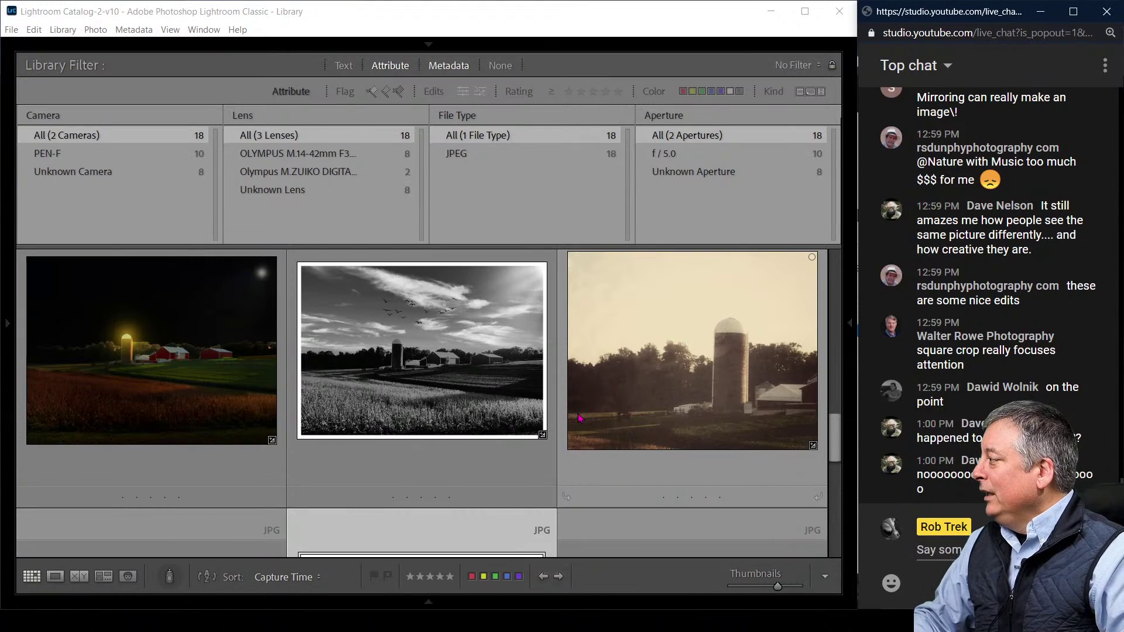
{"action": "scroll", "coordinate": [580, 420], "scroll_direction": "up", "scroll_amount": 5}
{"action": "scroll", "coordinate": [579, 419], "scroll_direction": "up", "scroll_amount": 5}
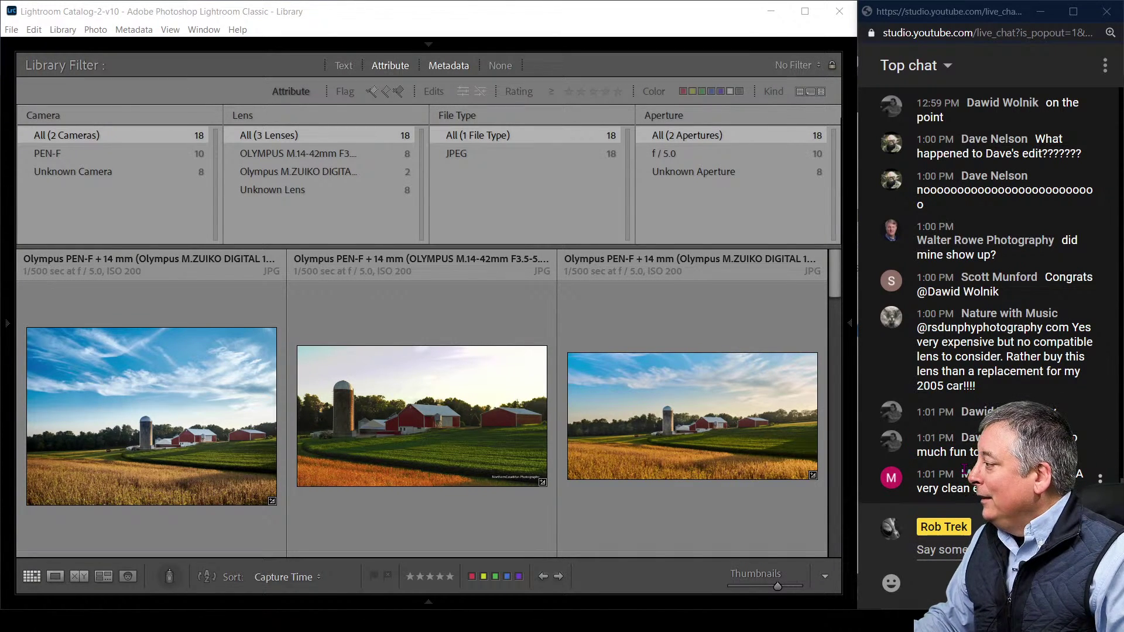
Show the folder list and synchronize the "Viewer edits" folder to import the newly added edits
{"action": "left_click", "coordinate": [8, 328]}
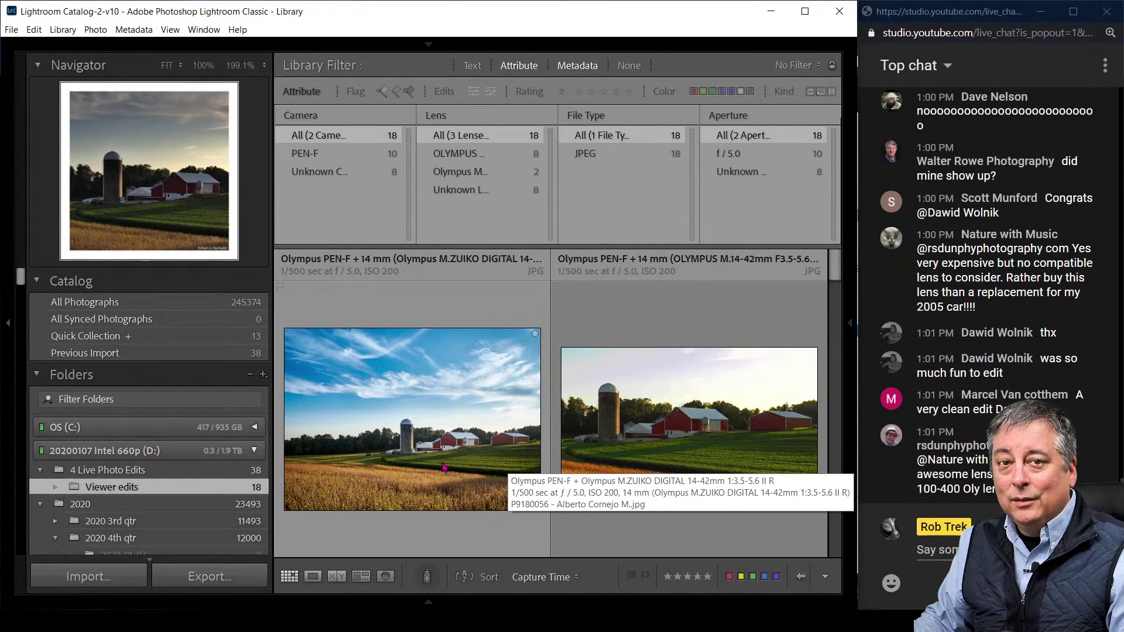
{"action": "right_click", "coordinate": [250, 488]}
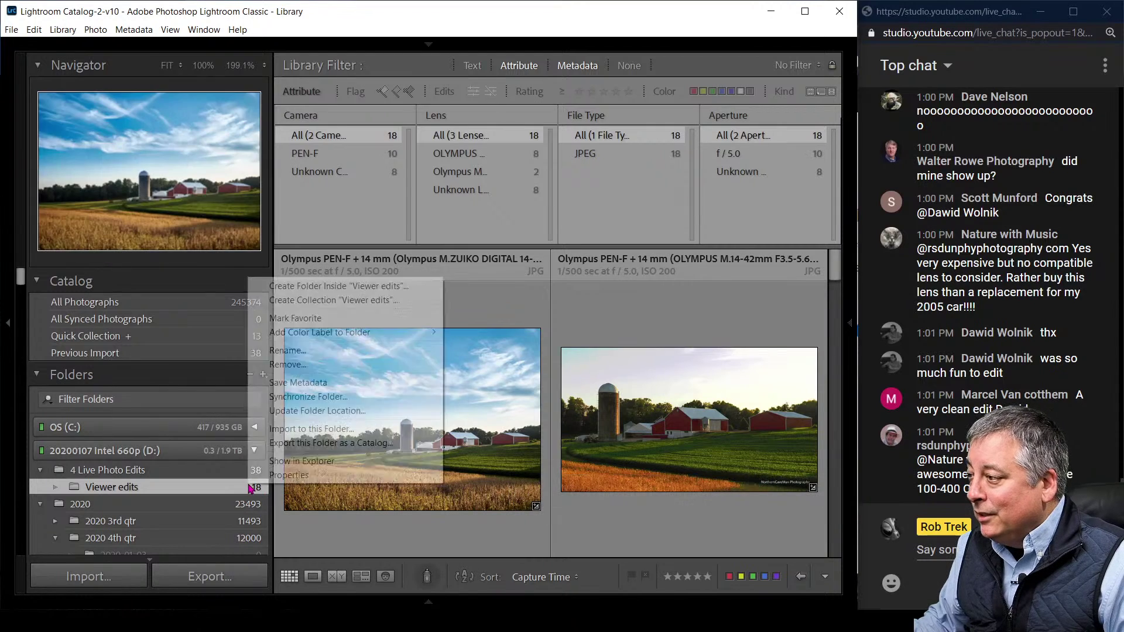
{"action": "left_click", "coordinate": [280, 398]}
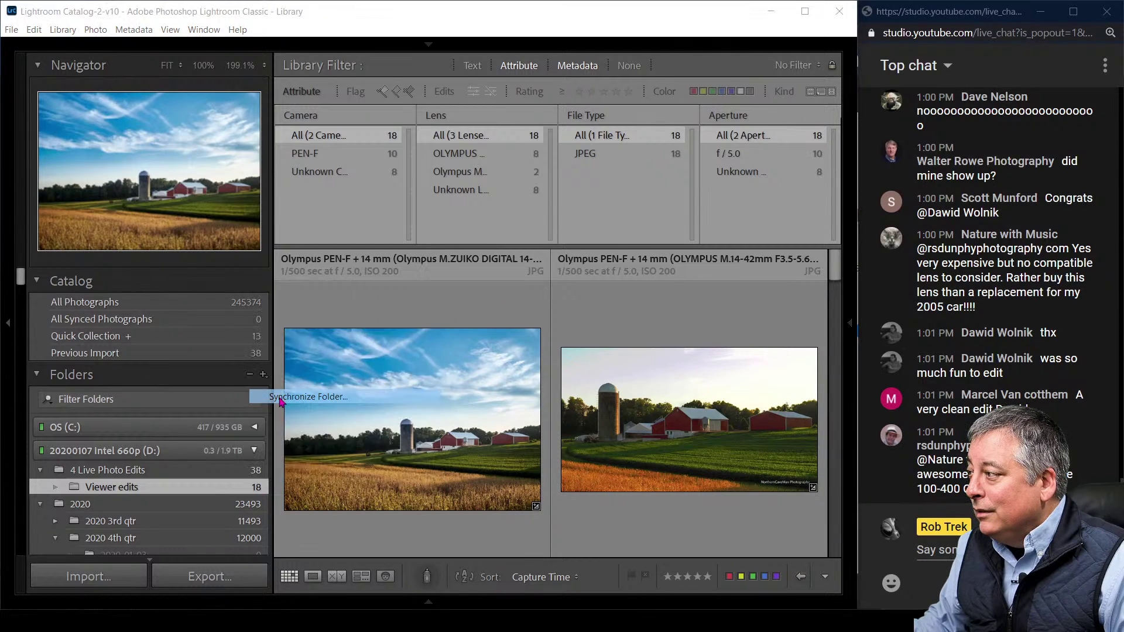
{"action": "left_click", "coordinate": [450, 407]}
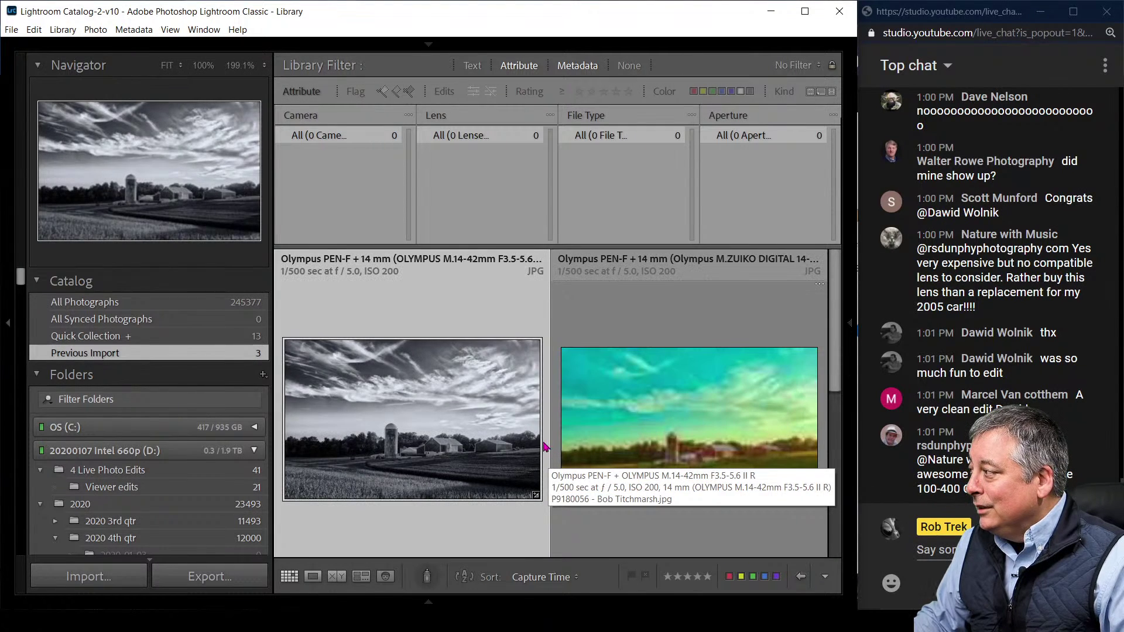
View the newly imported black-and-white edit at full size without the folder list, and advance to the teal-sky edit
{"action": "double_click", "coordinate": [423, 387]}
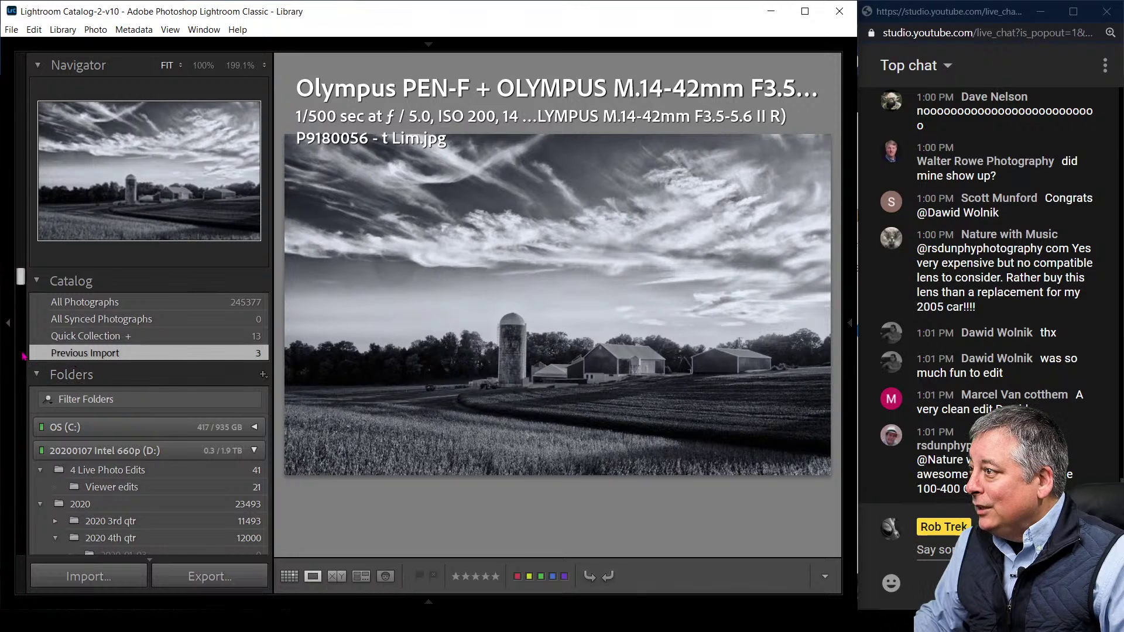
{"action": "left_click", "coordinate": [8, 330]}
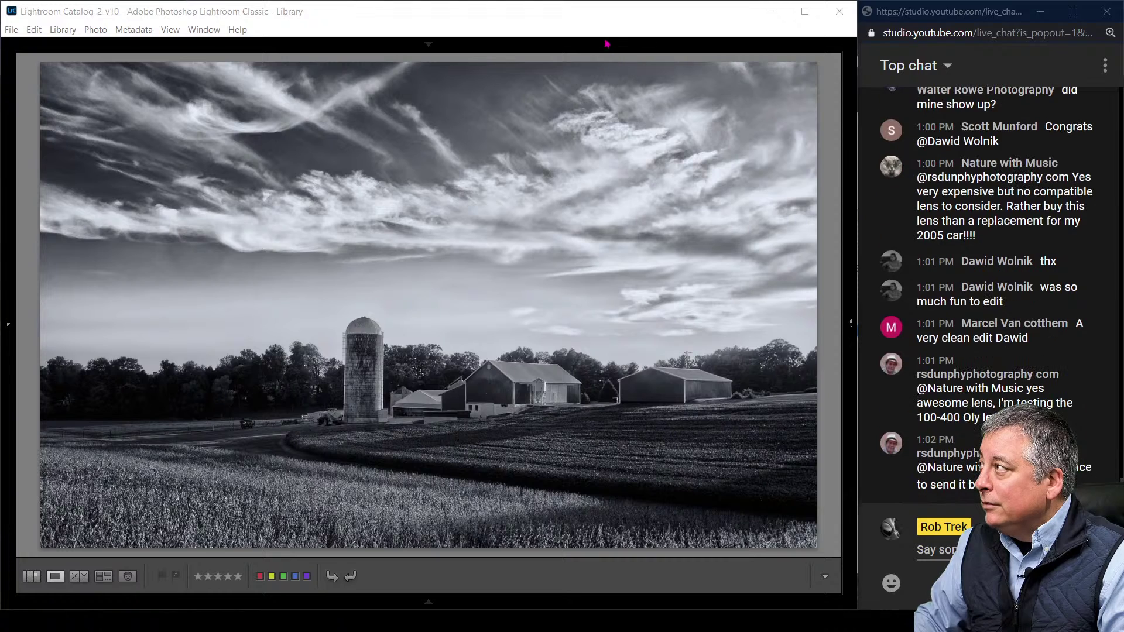
{"action": "key", "text": "Right"}
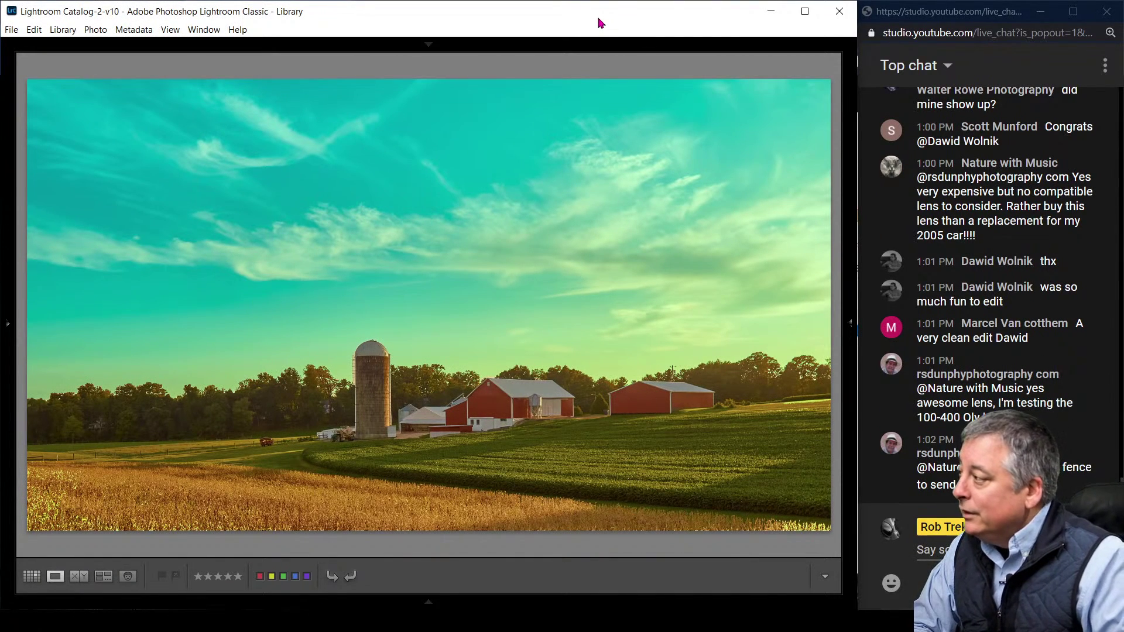
Cycle the photo info overlay on the teal-sky edit through dimensions and file name, and hide it
{"action": "key", "text": "i"}
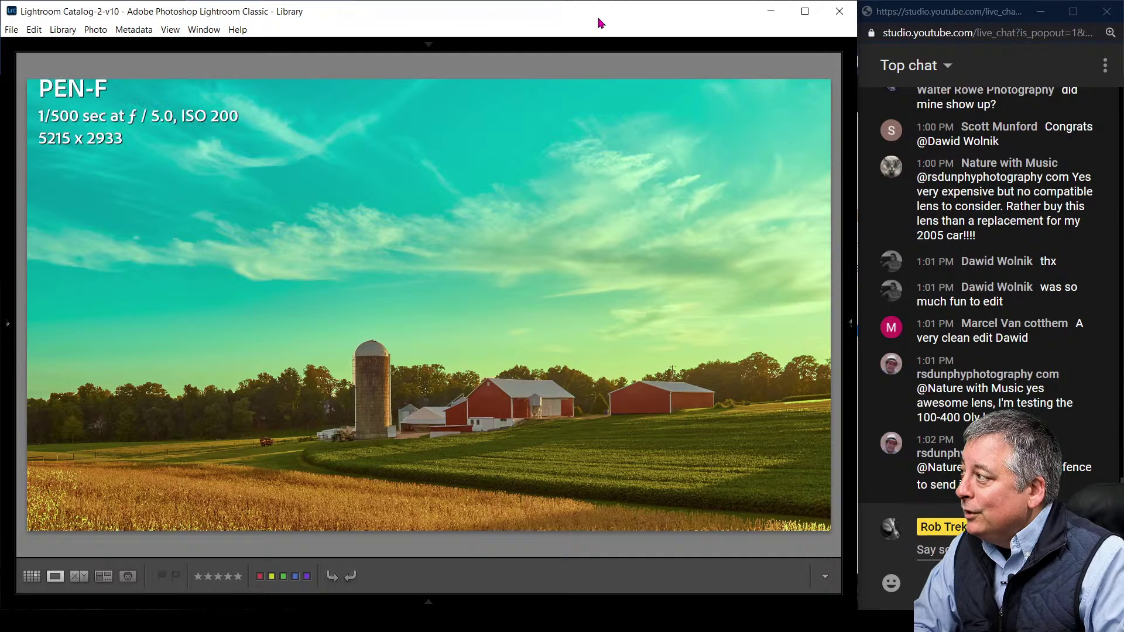
{"action": "key", "text": "i"}
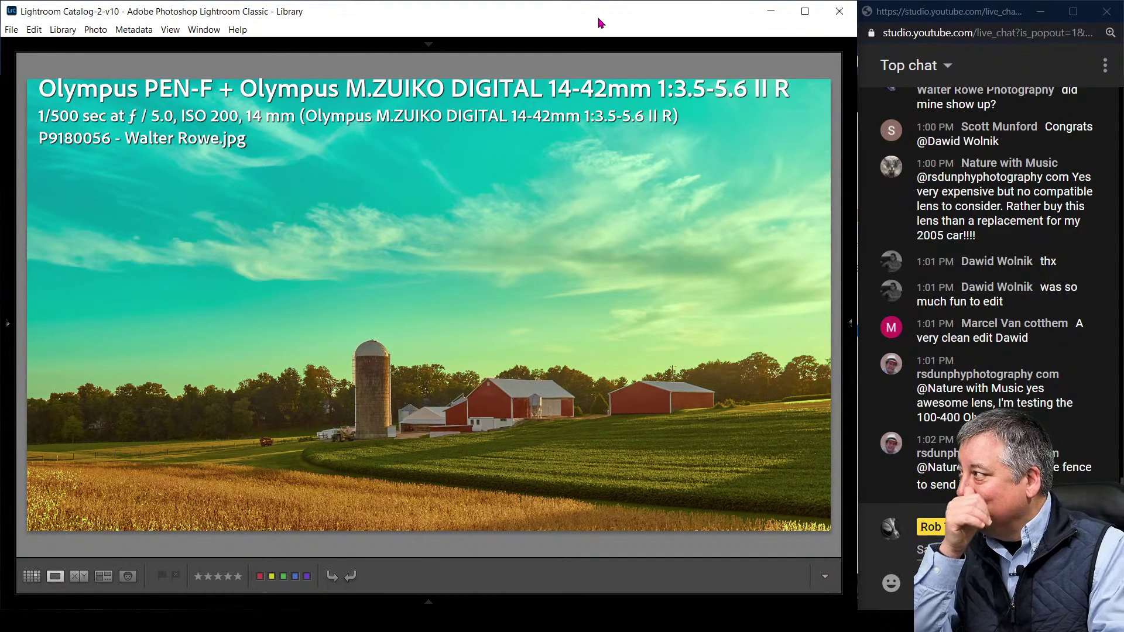
{"action": "key", "text": "i"}
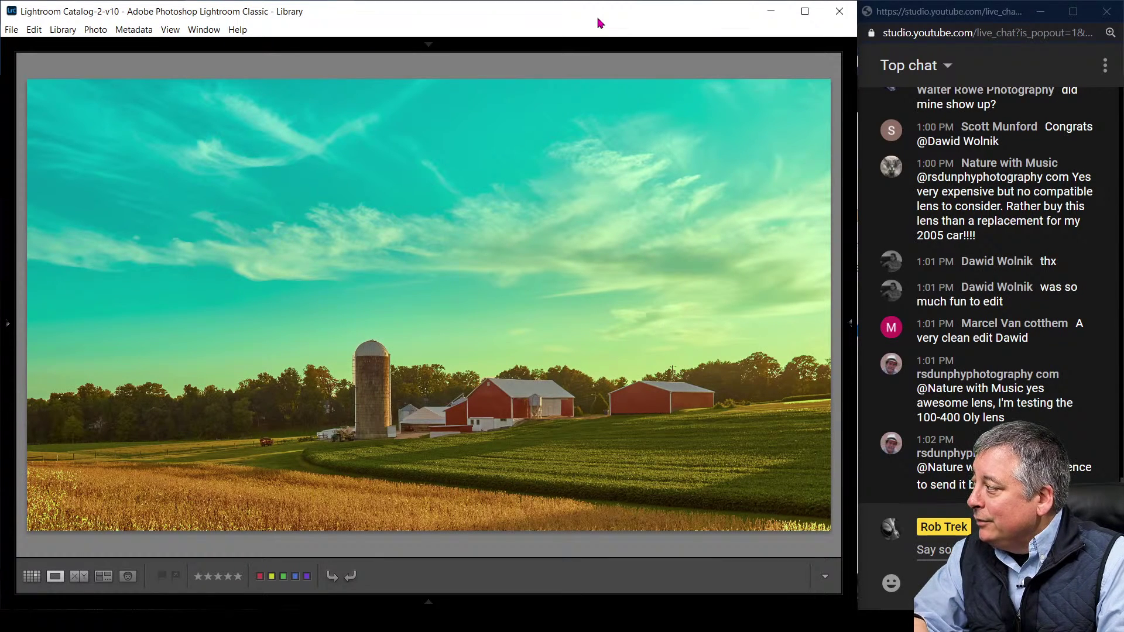
Advance to the sunset edit with the added sun, check its dimensions and file name info, and hide the overlay
{"action": "key", "text": "Right"}
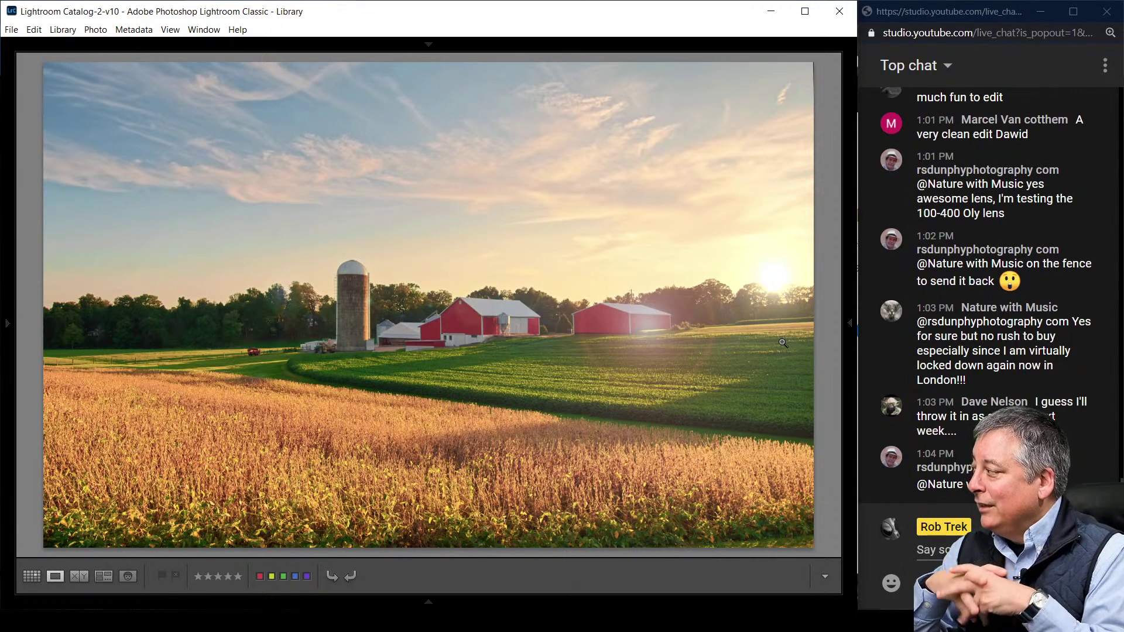
{"action": "key", "text": "i"}
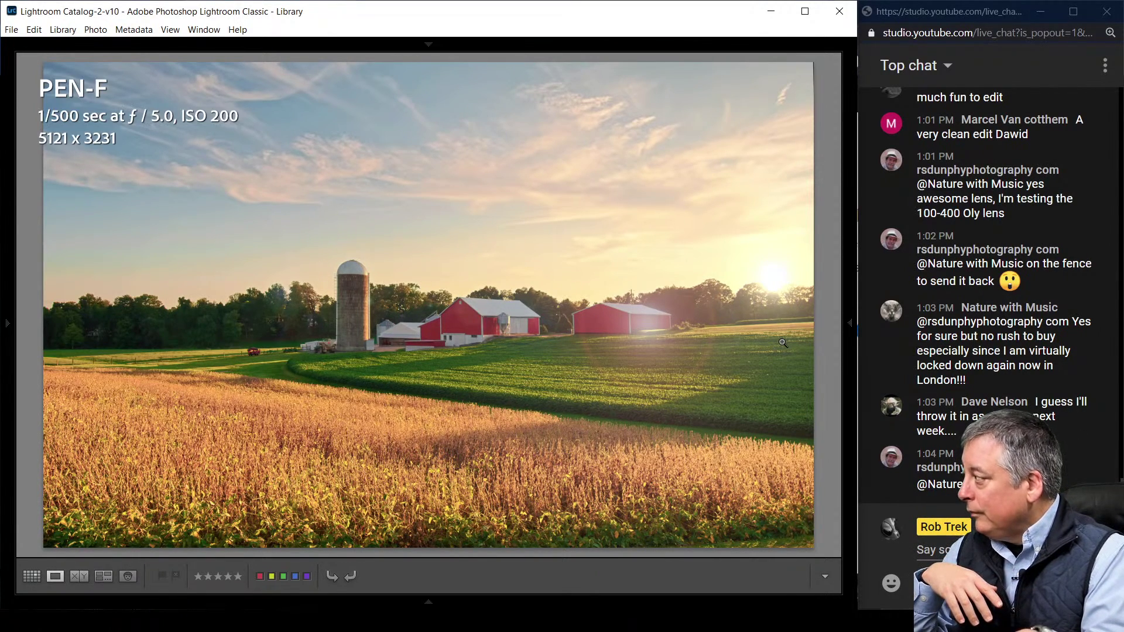
{"action": "key", "text": "i"}
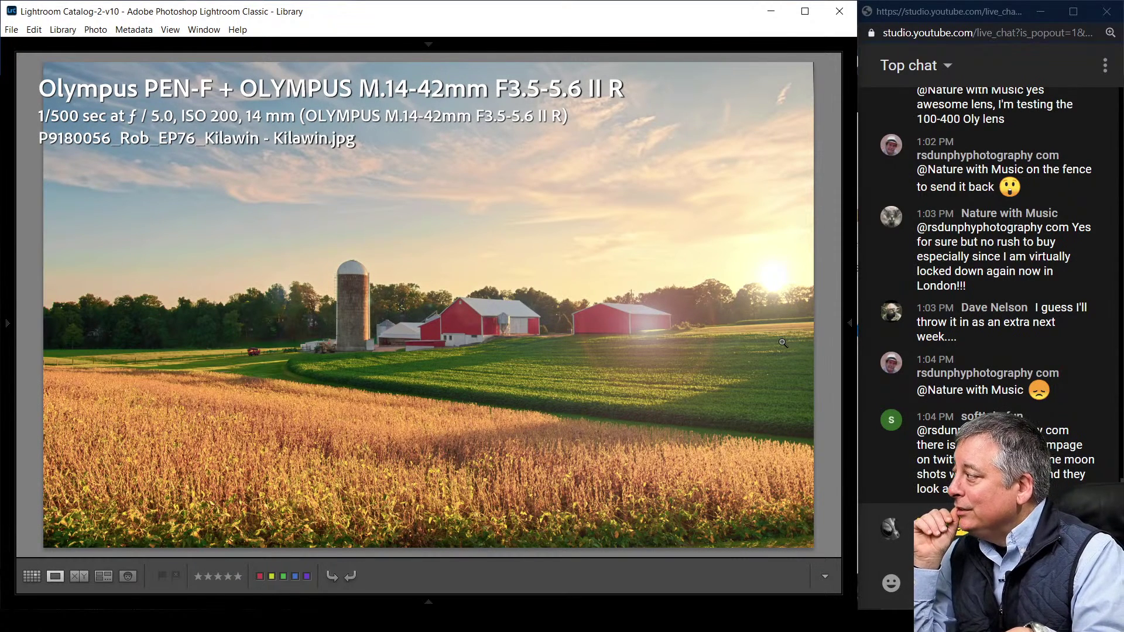
{"action": "key", "text": "i"}
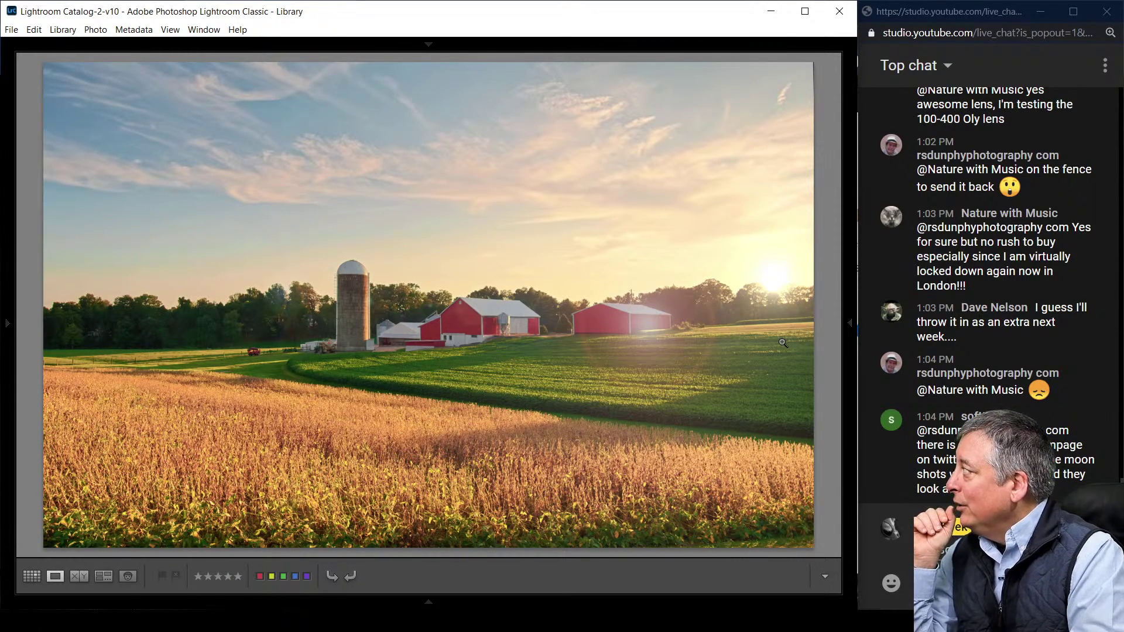